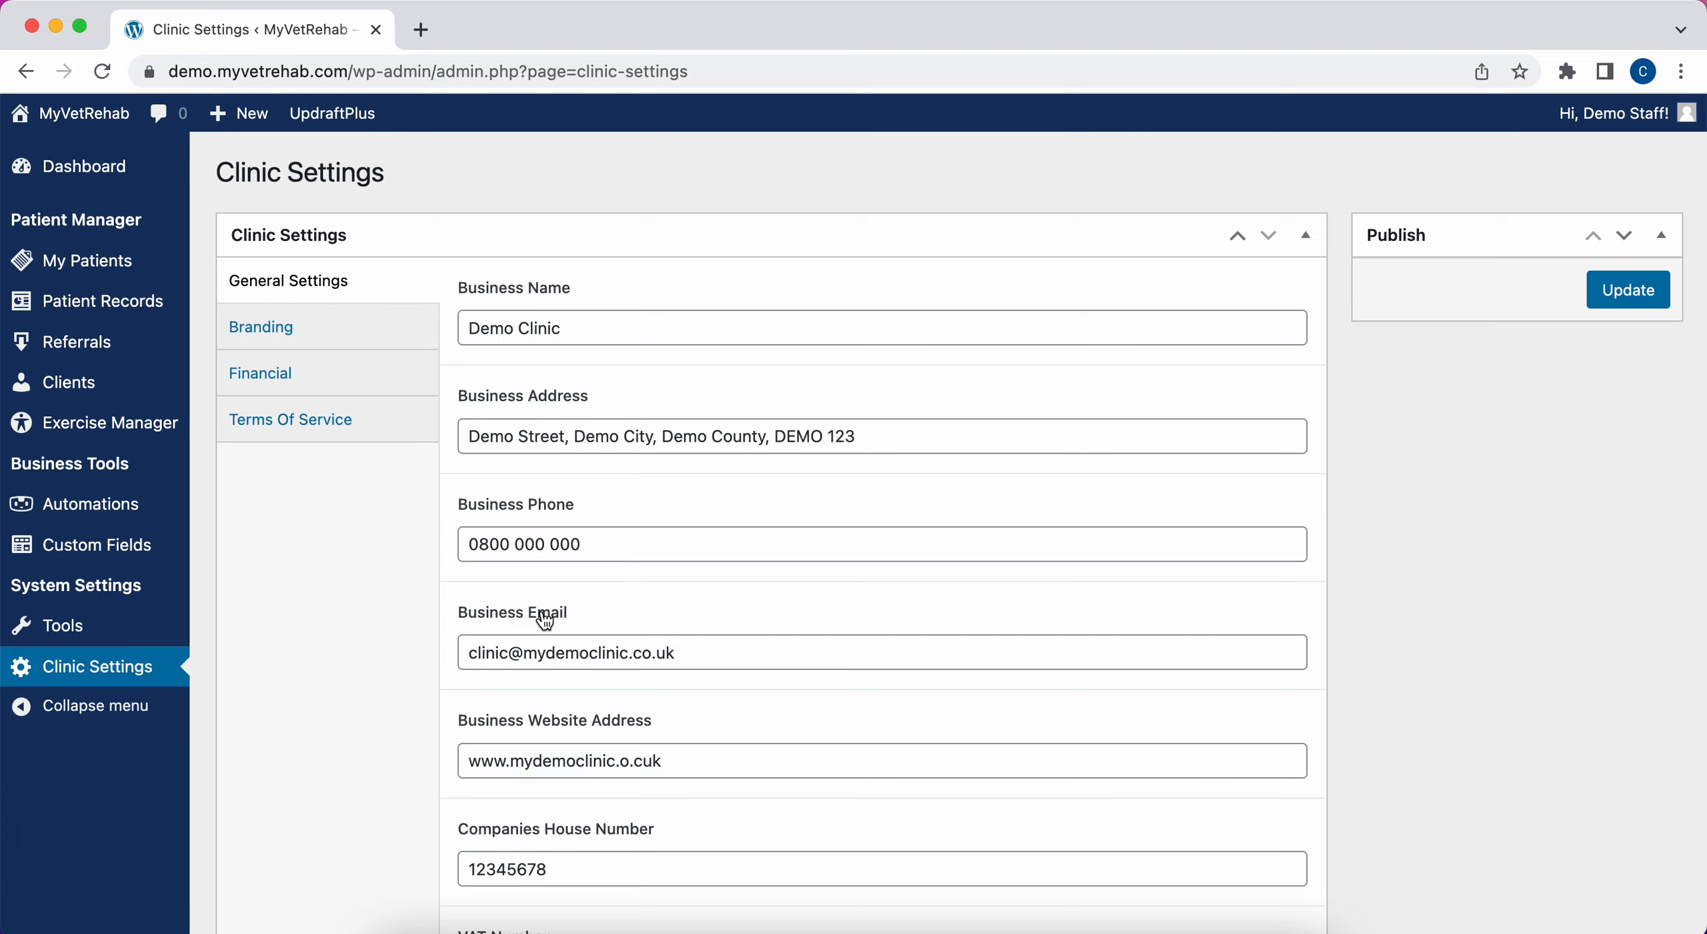
# - Look through the clinic settings sections and review the business details in the general settings
pyautogui.scroll(-3, 542, 672)
pyautogui.scroll(3, 542, 676)
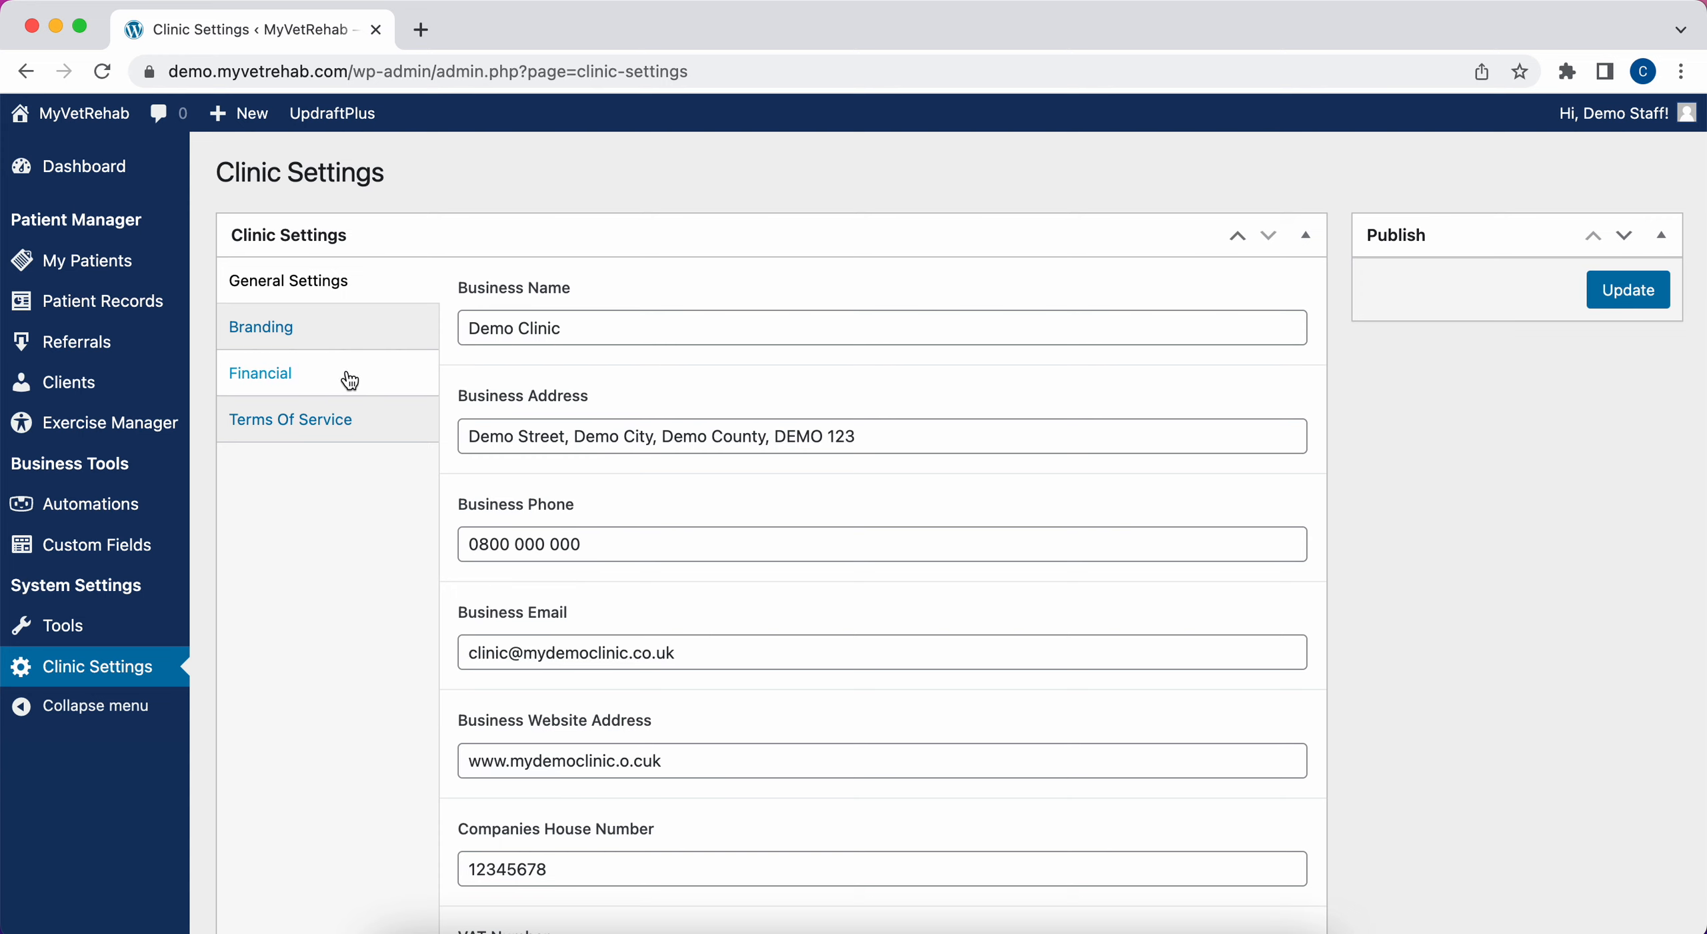
pyautogui.click(341, 343)
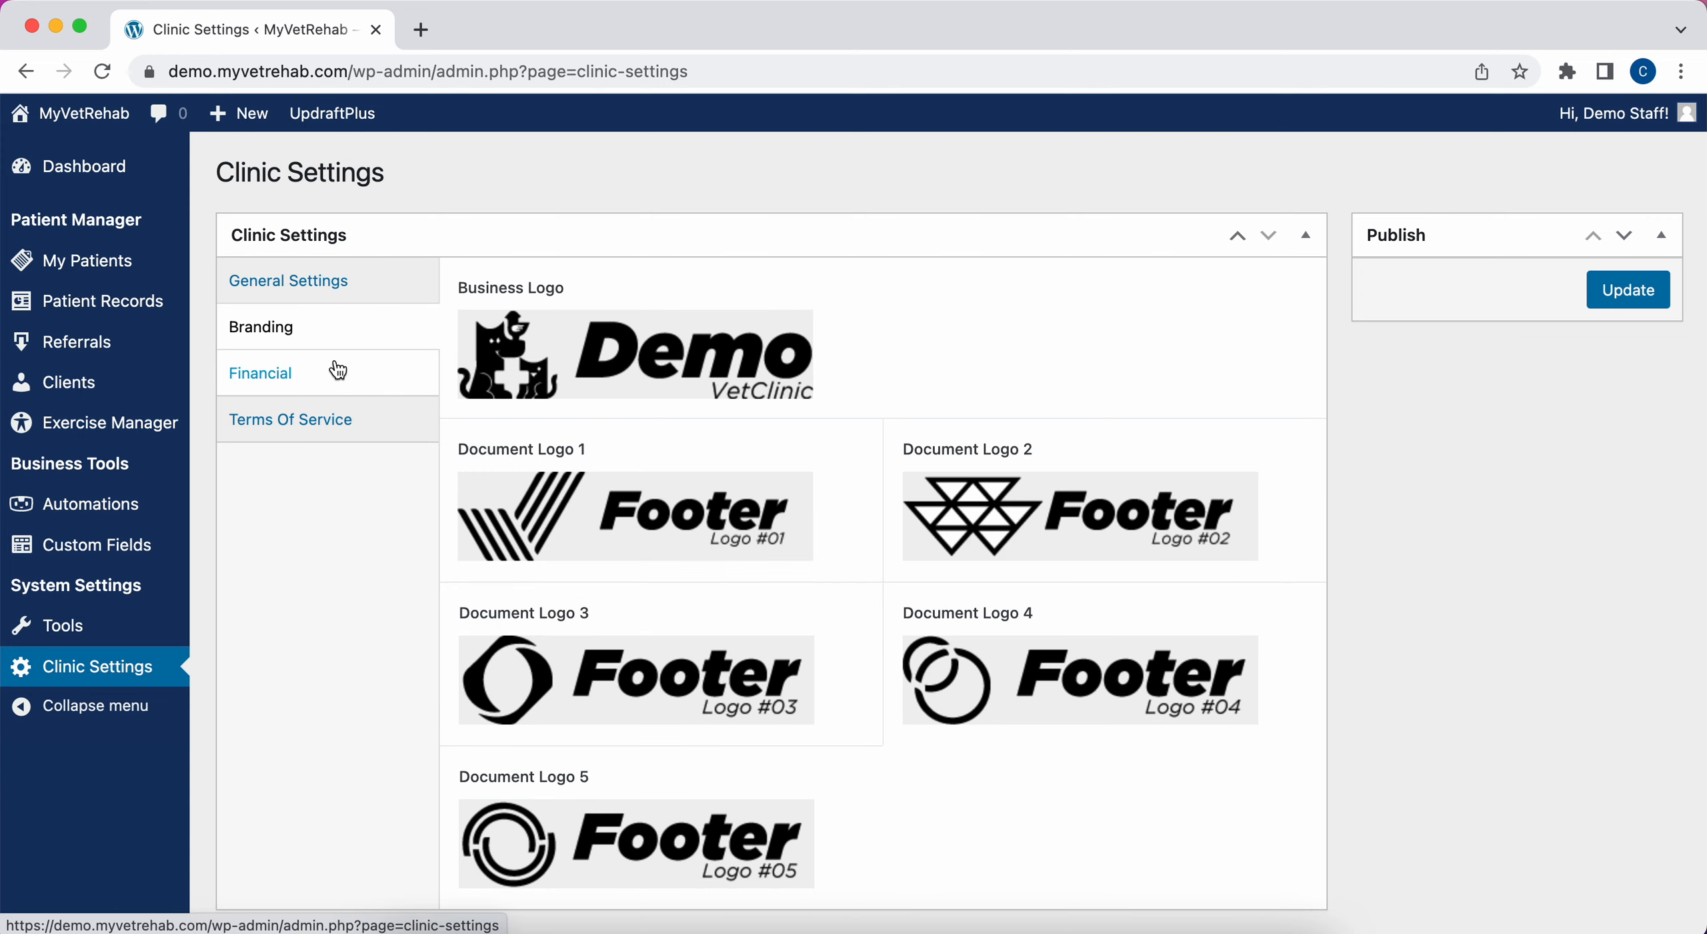
pyautogui.click(334, 374)
pyautogui.click(336, 421)
pyautogui.click(330, 283)
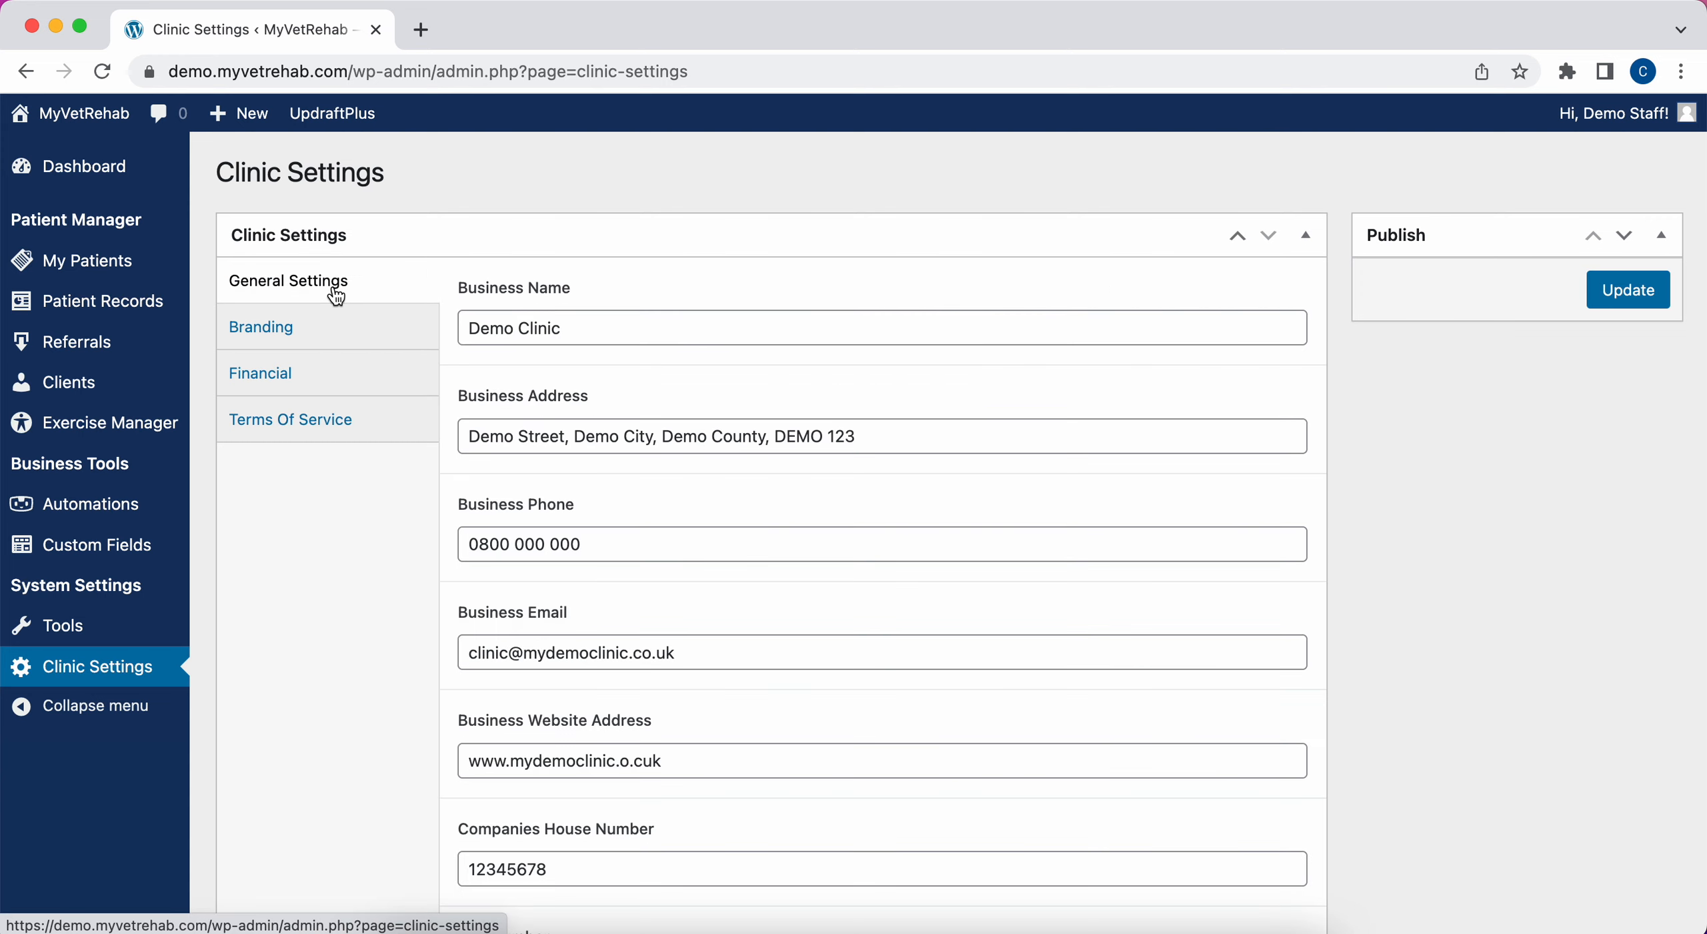
pyautogui.scroll(-3, 590, 417)
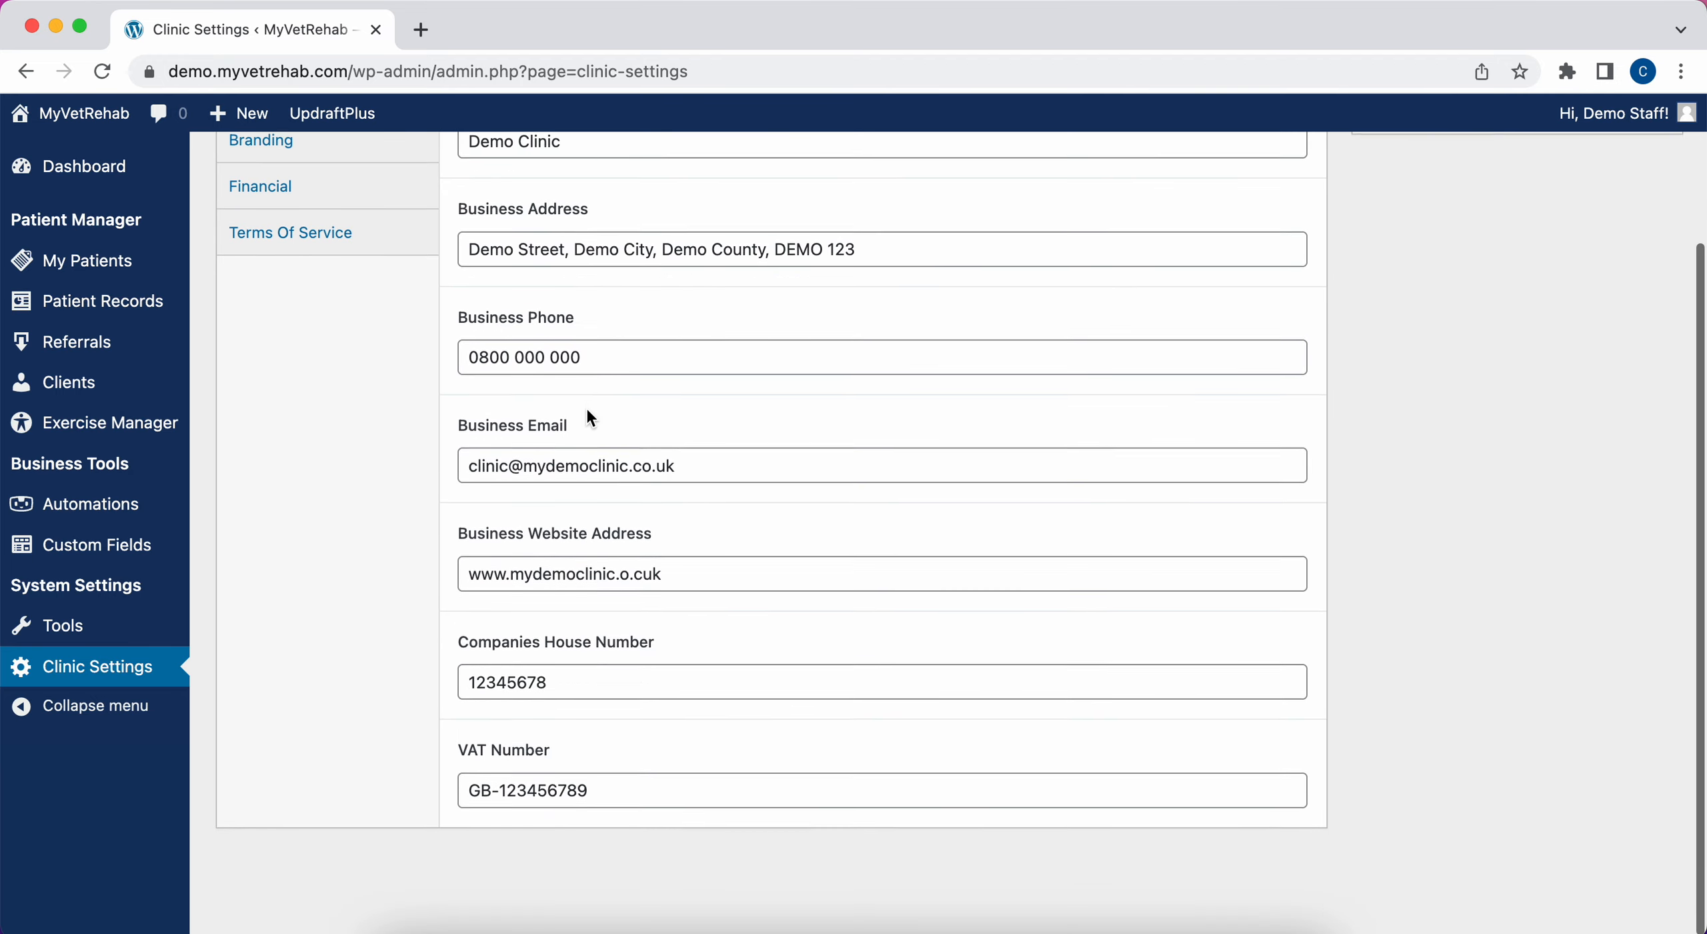
pyautogui.scroll(3, 590, 416)
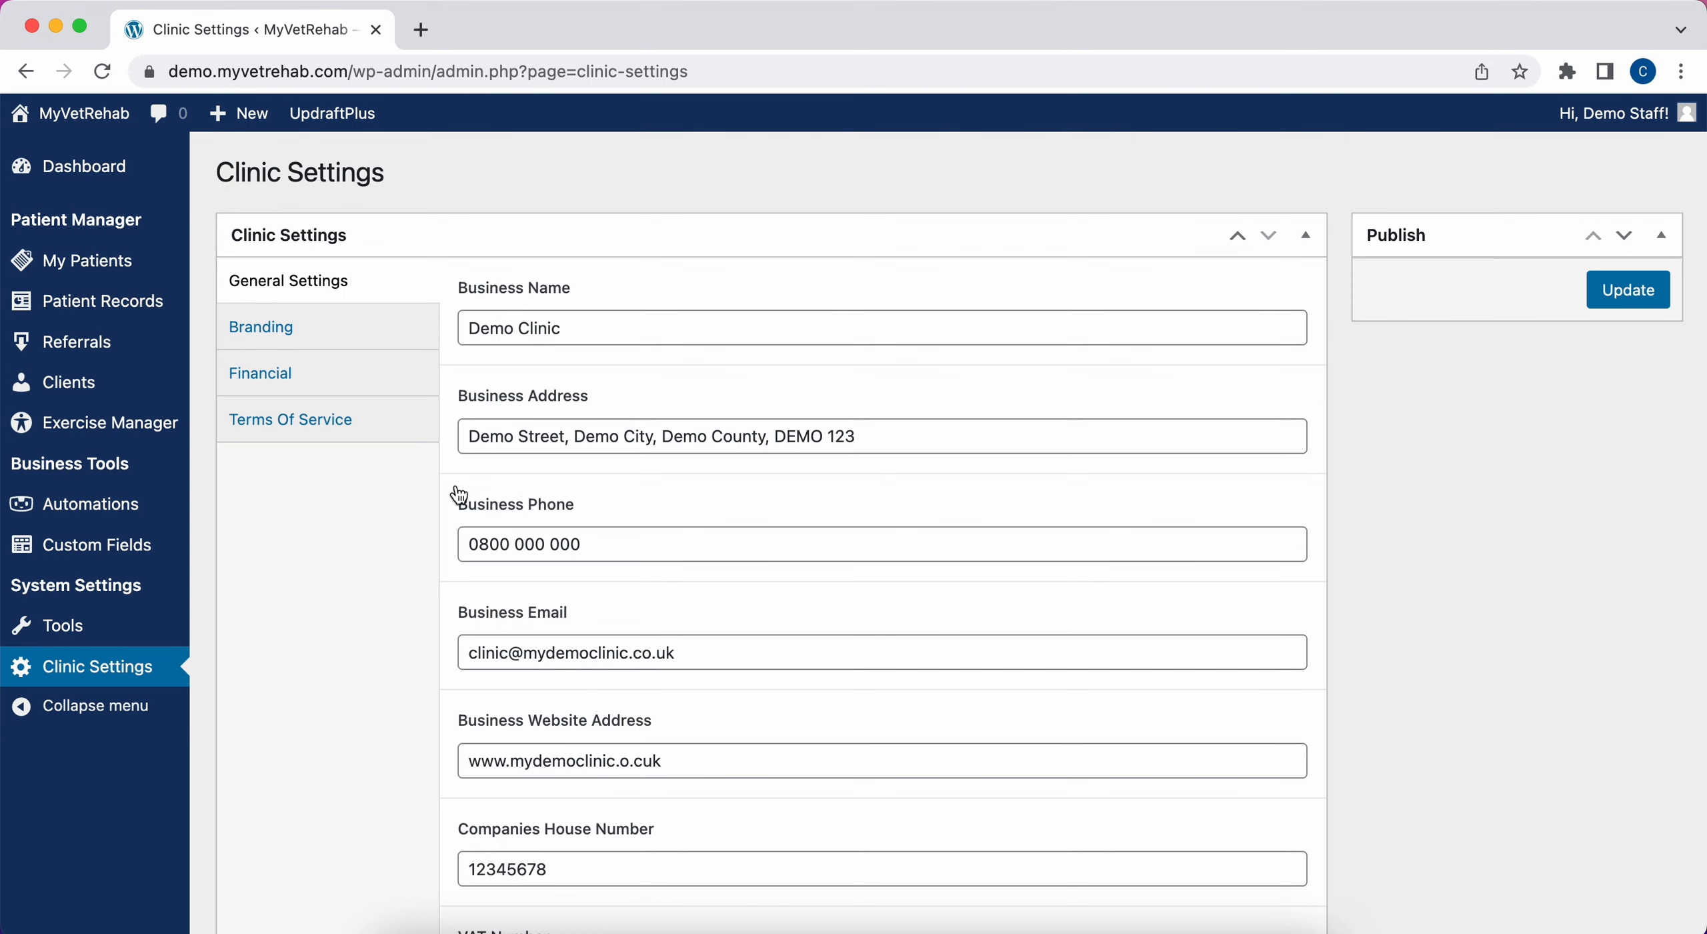
# - Examine the business logo and the document footer logos in the Branding settings
pyautogui.click(320, 327)
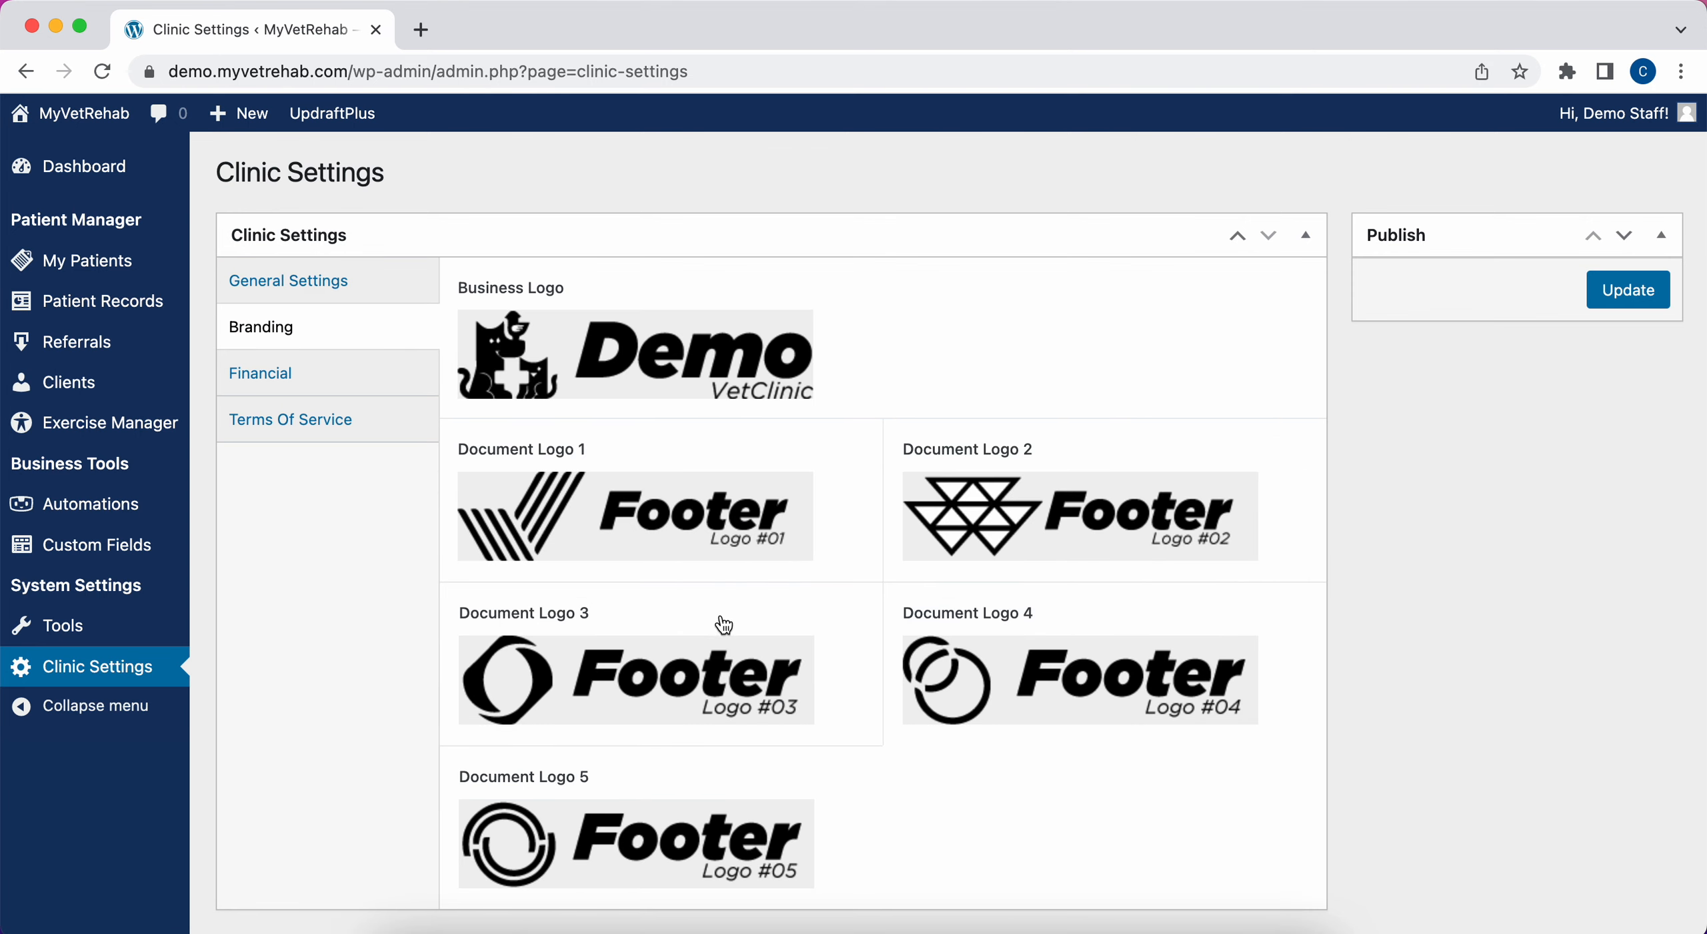
pyautogui.scroll(-2, 713, 621)
pyautogui.moveTo(533, 290)
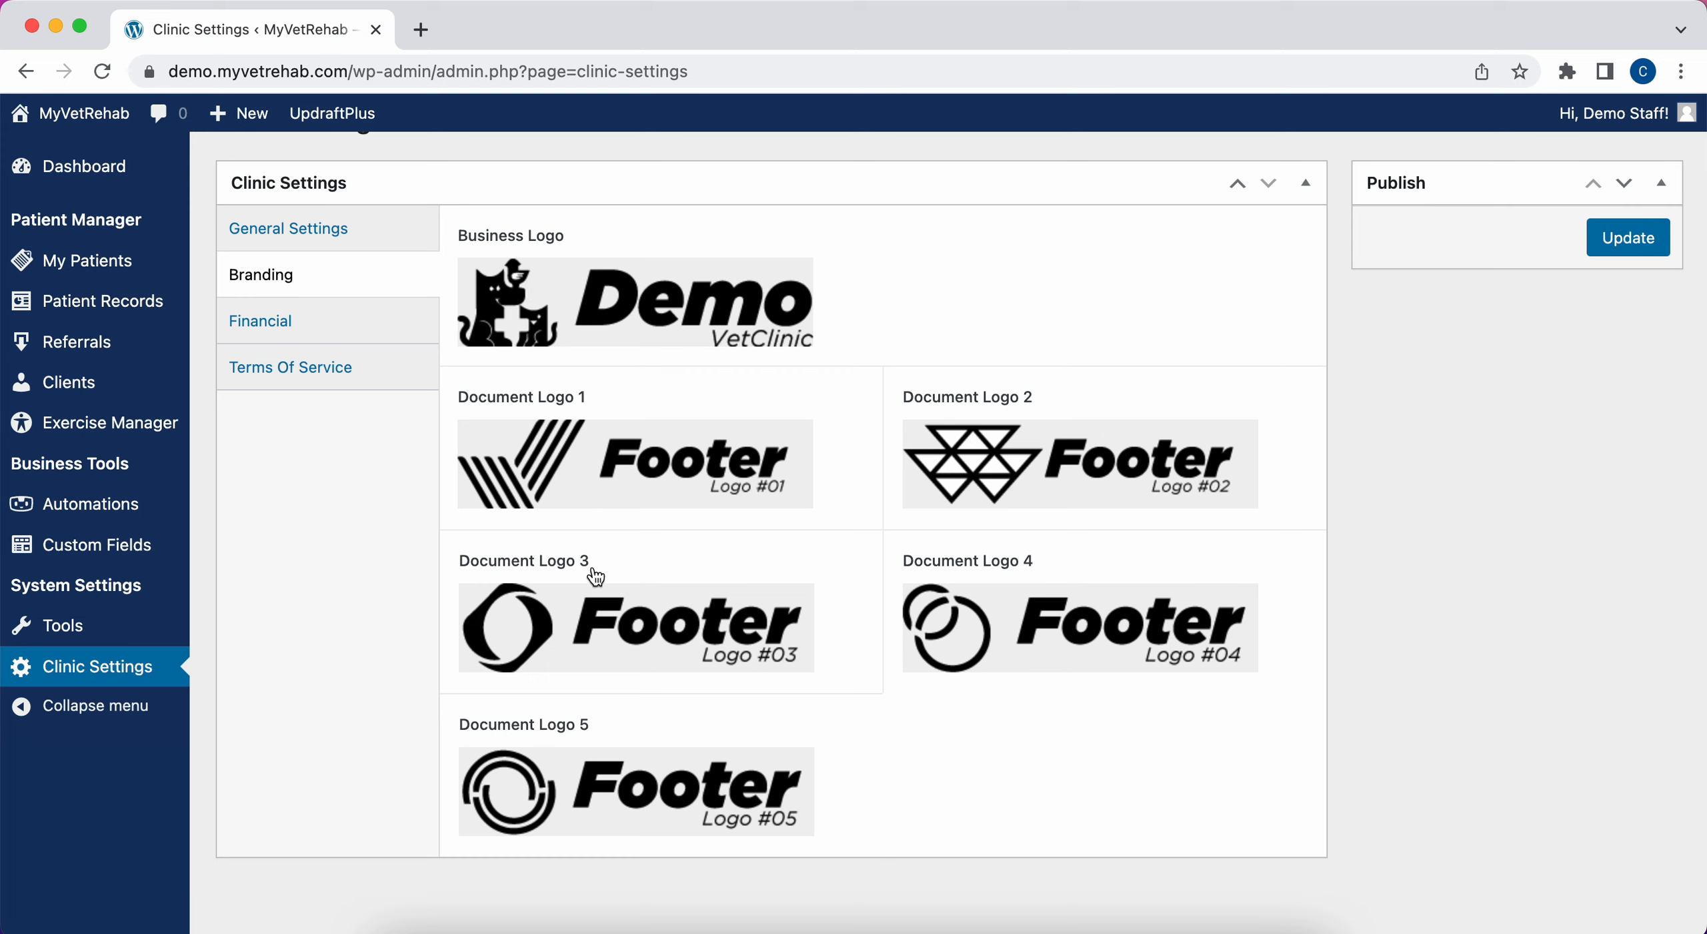
pyautogui.moveTo(646, 812)
pyautogui.moveTo(600, 650)
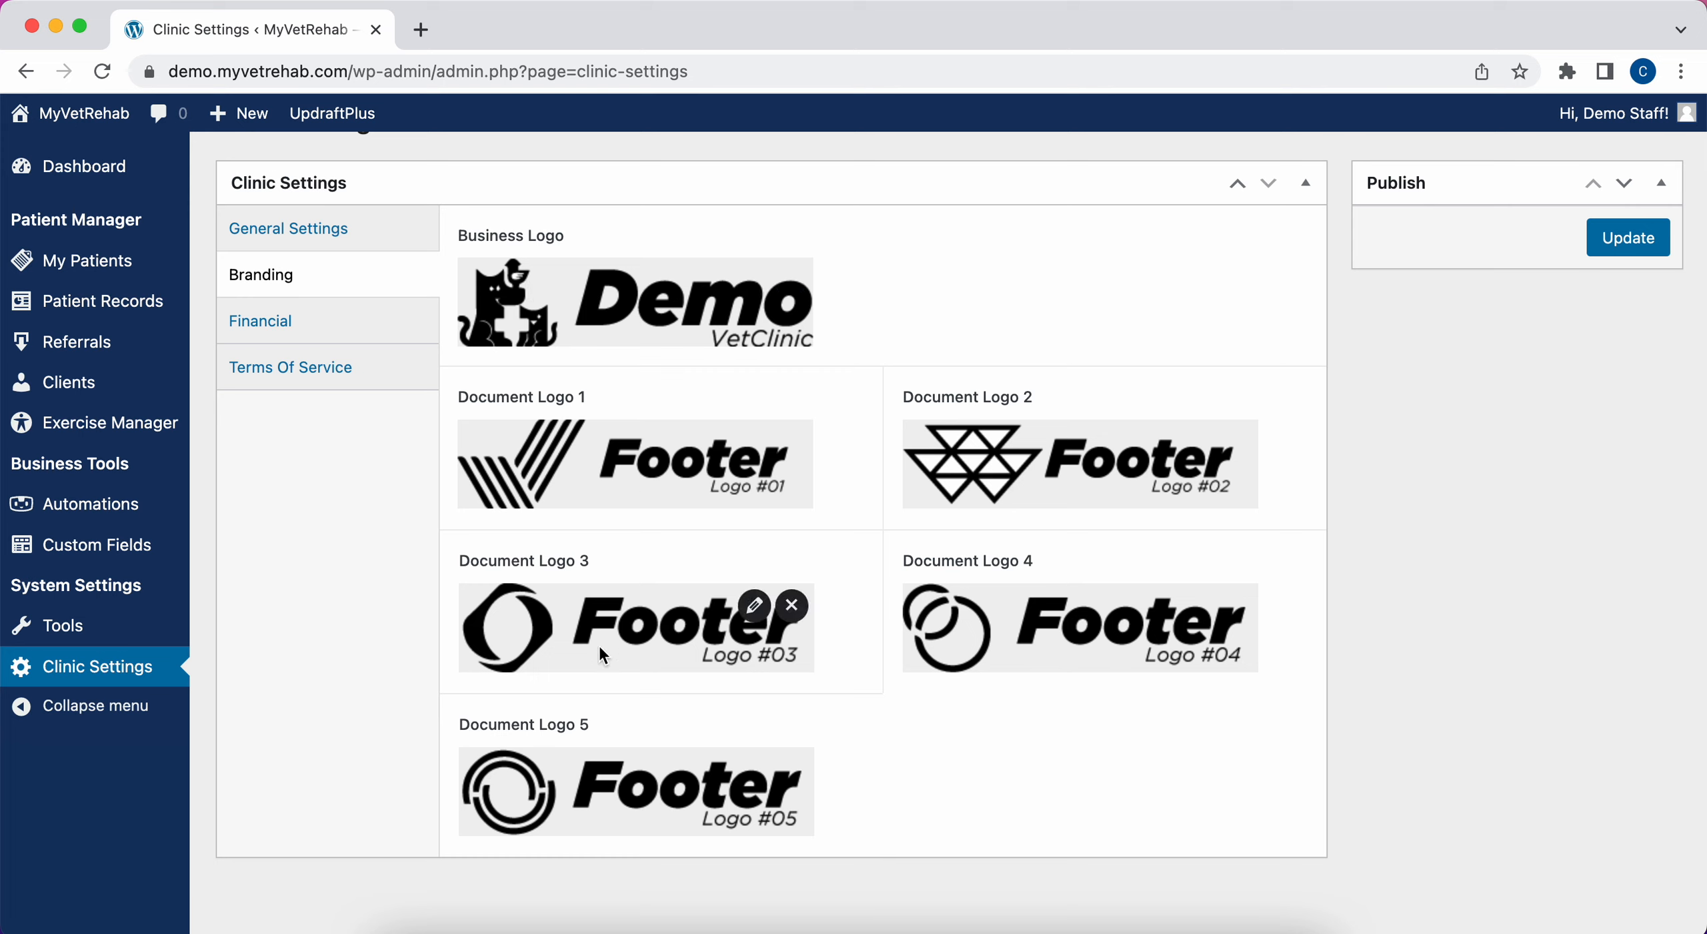
pyautogui.moveTo(697, 480)
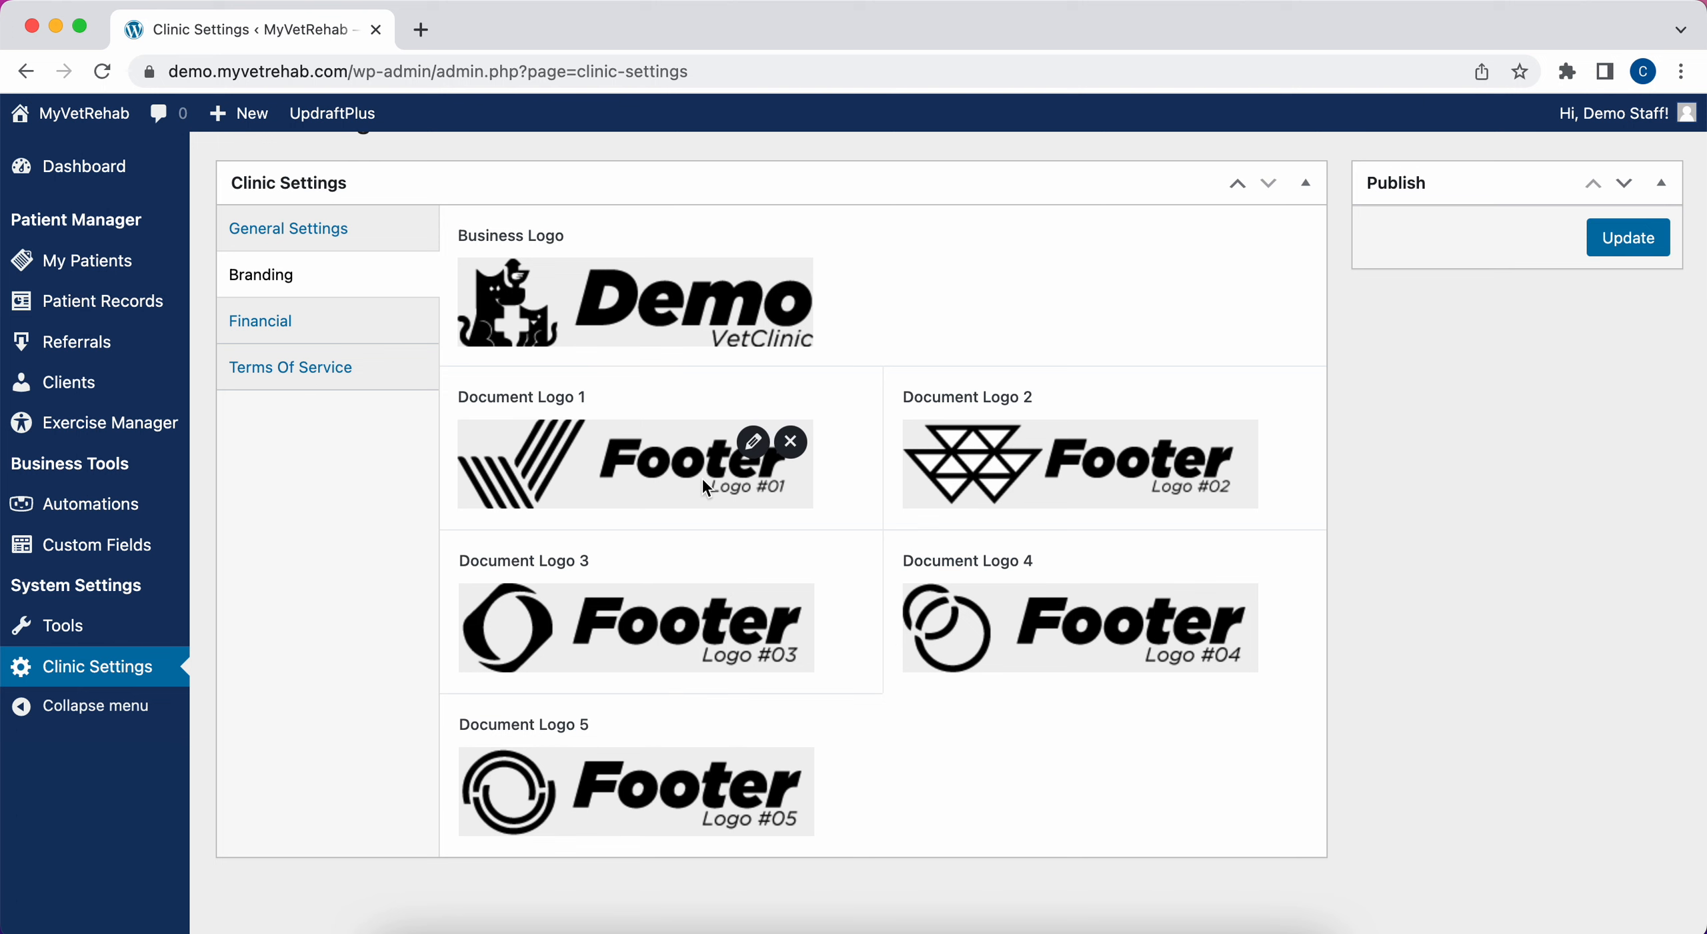
# - Reorder the session types in the Financial pricing table so Consultation comes directly after Fun and Fitness
pyautogui.click(319, 337)
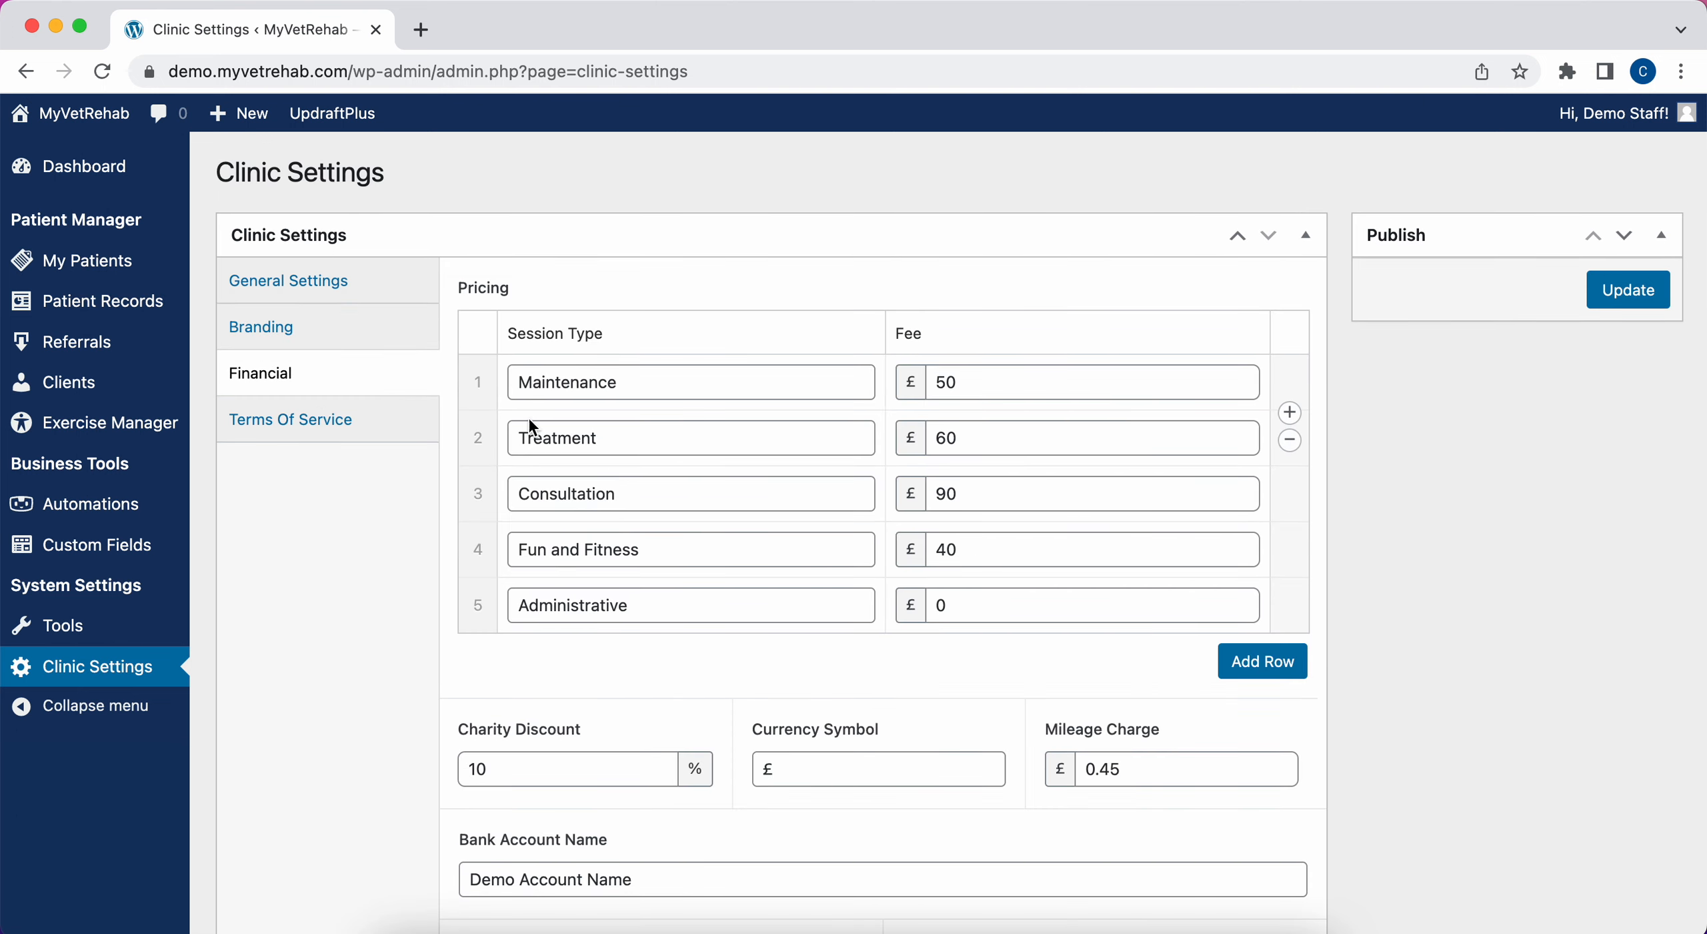
pyautogui.moveTo(497, 384)
pyautogui.moveTo(475, 490); pyautogui.dragTo(478, 387)
pyautogui.moveTo(488, 458); pyautogui.dragTo(480, 553)
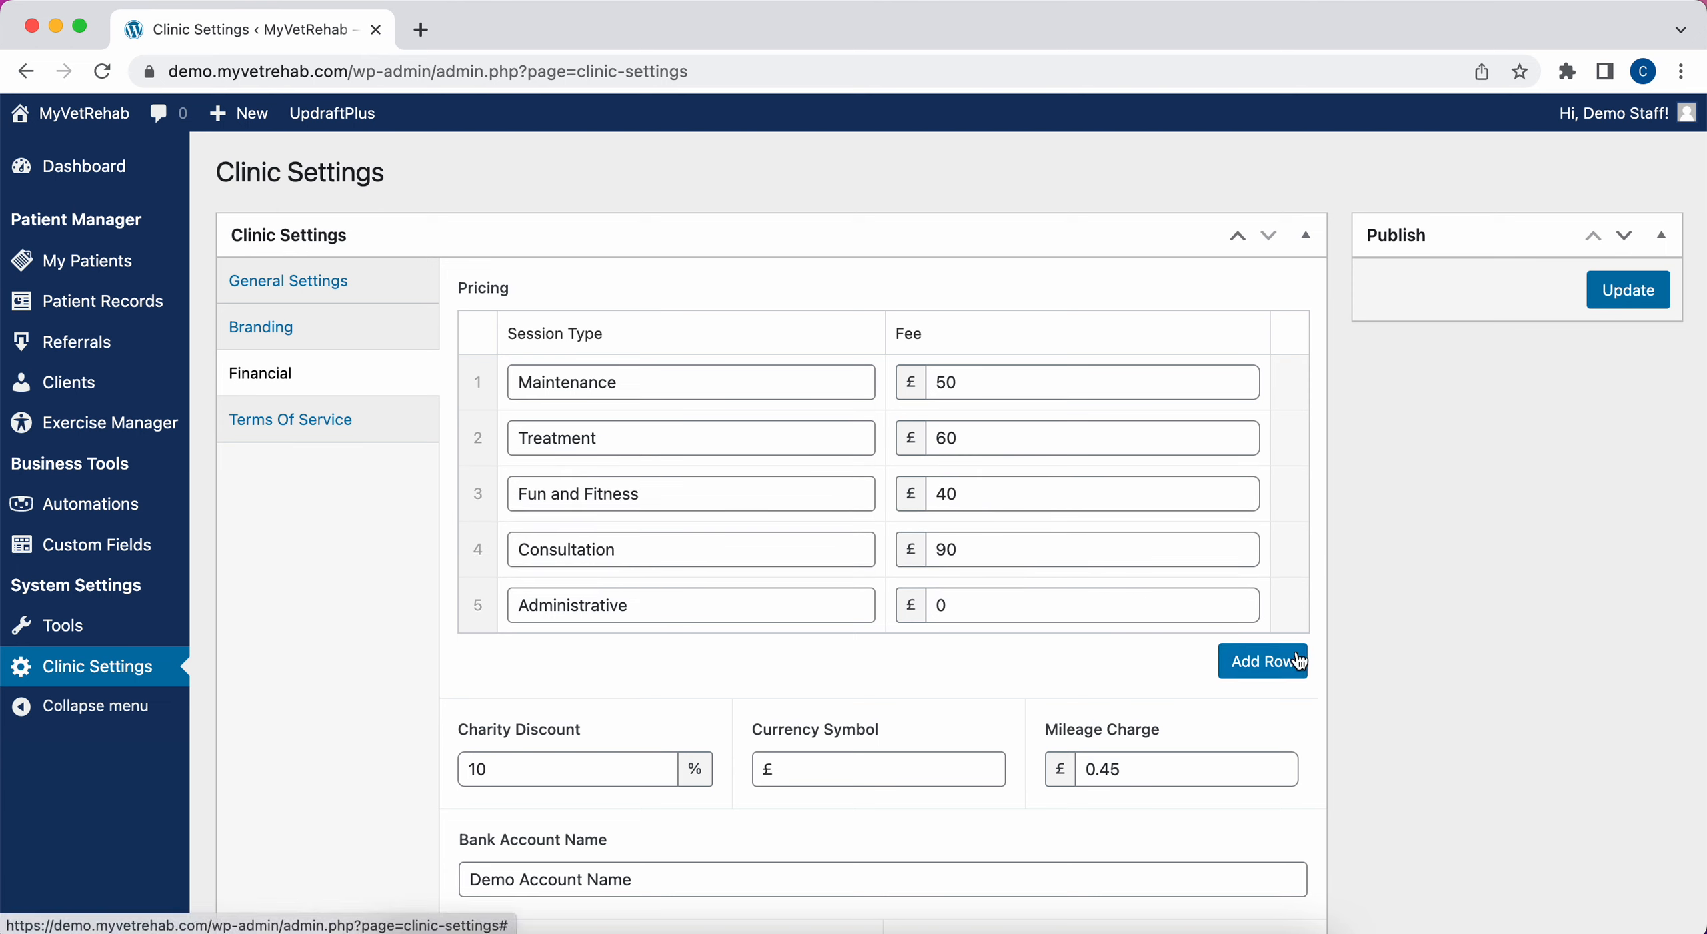
# - Examine the charity discount, currency symbol, mileage charge, bank details and payment terms in the Financial settings
pyautogui.scroll(-2, 1250, 698)
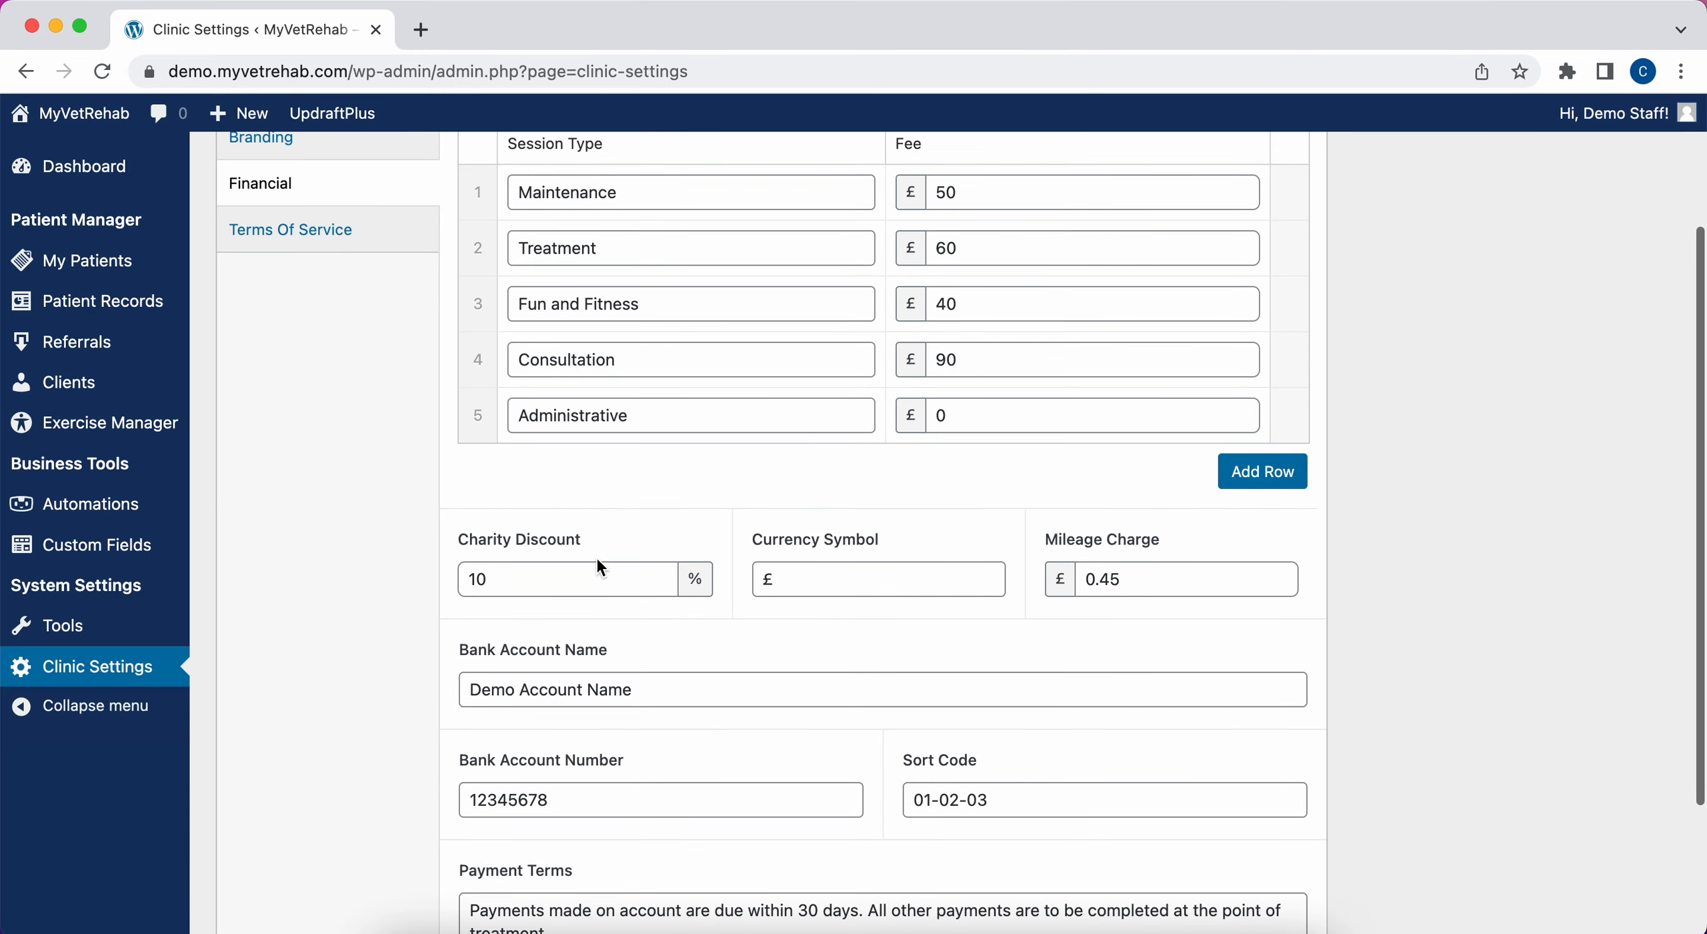
pyautogui.scroll(-2, 553, 574)
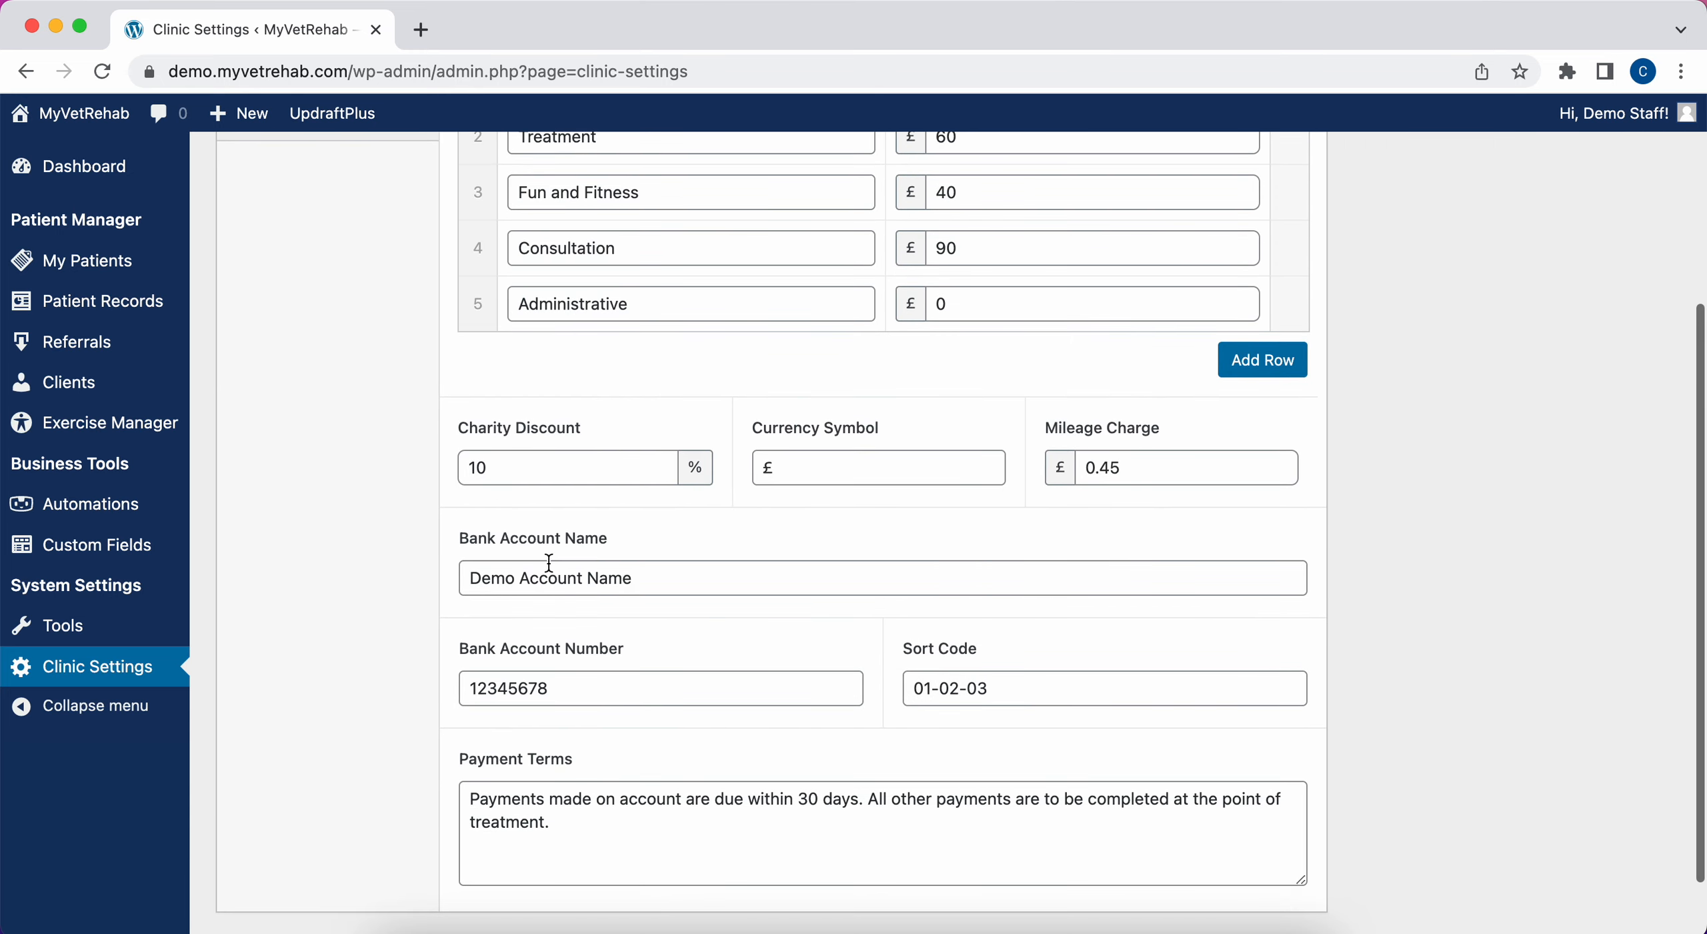
pyautogui.click(476, 469)
pyautogui.moveTo(507, 469); pyautogui.dragTo(473, 469)
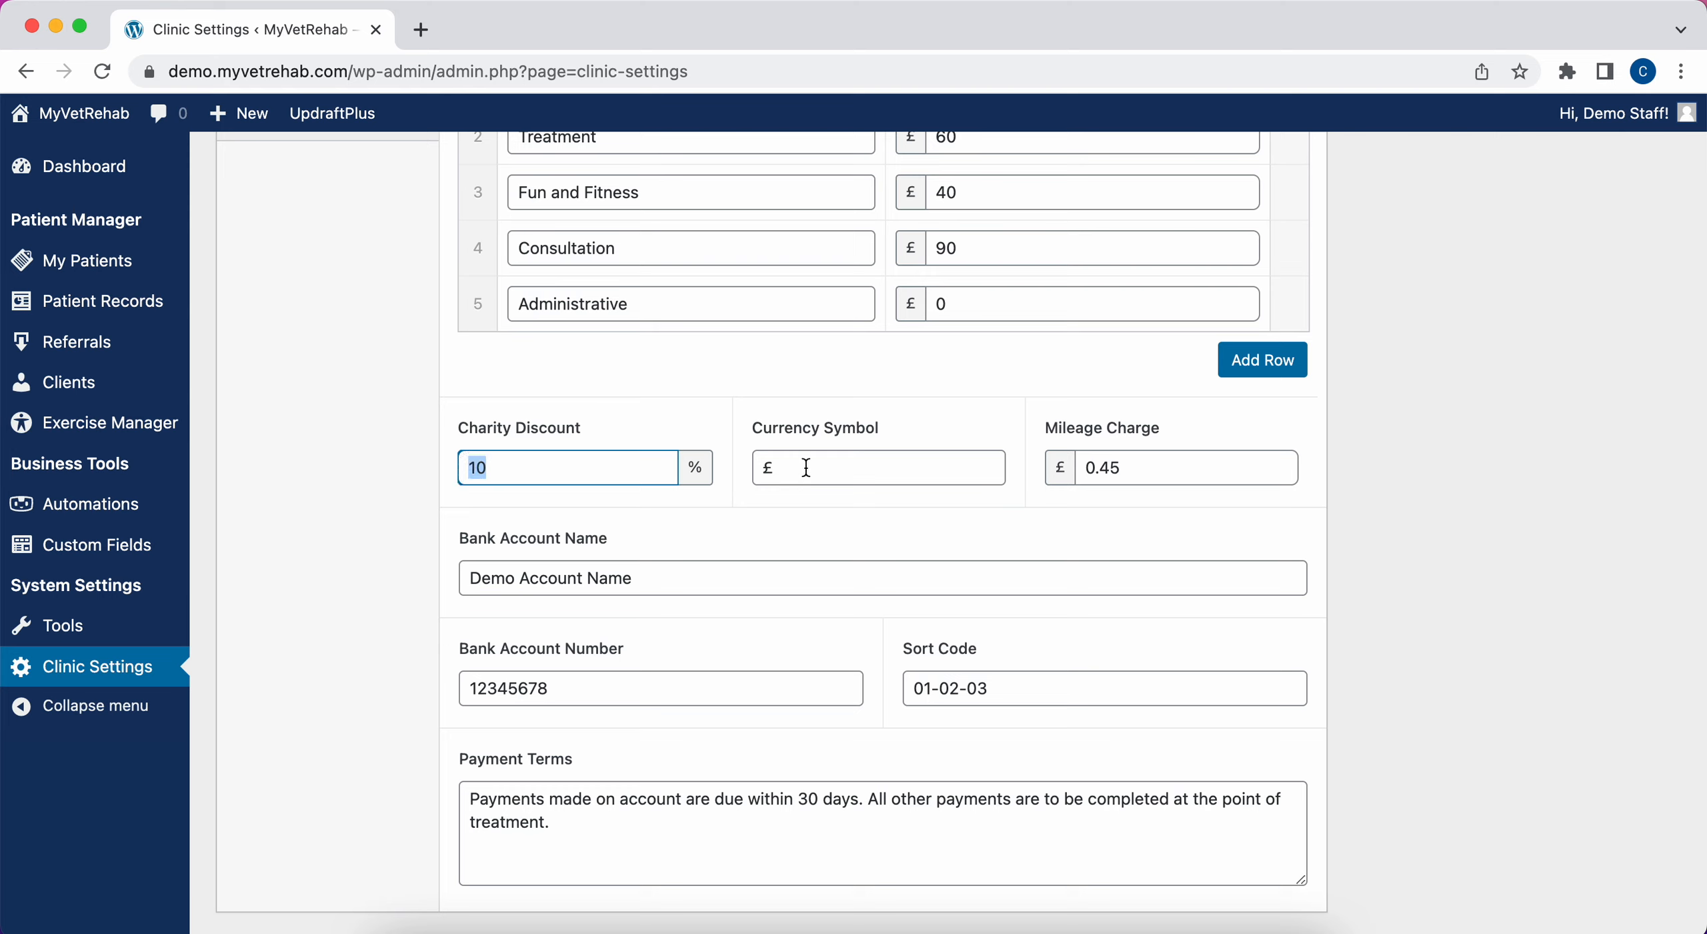
pyautogui.click(847, 465)
pyautogui.moveTo(861, 464); pyautogui.dragTo(760, 460)
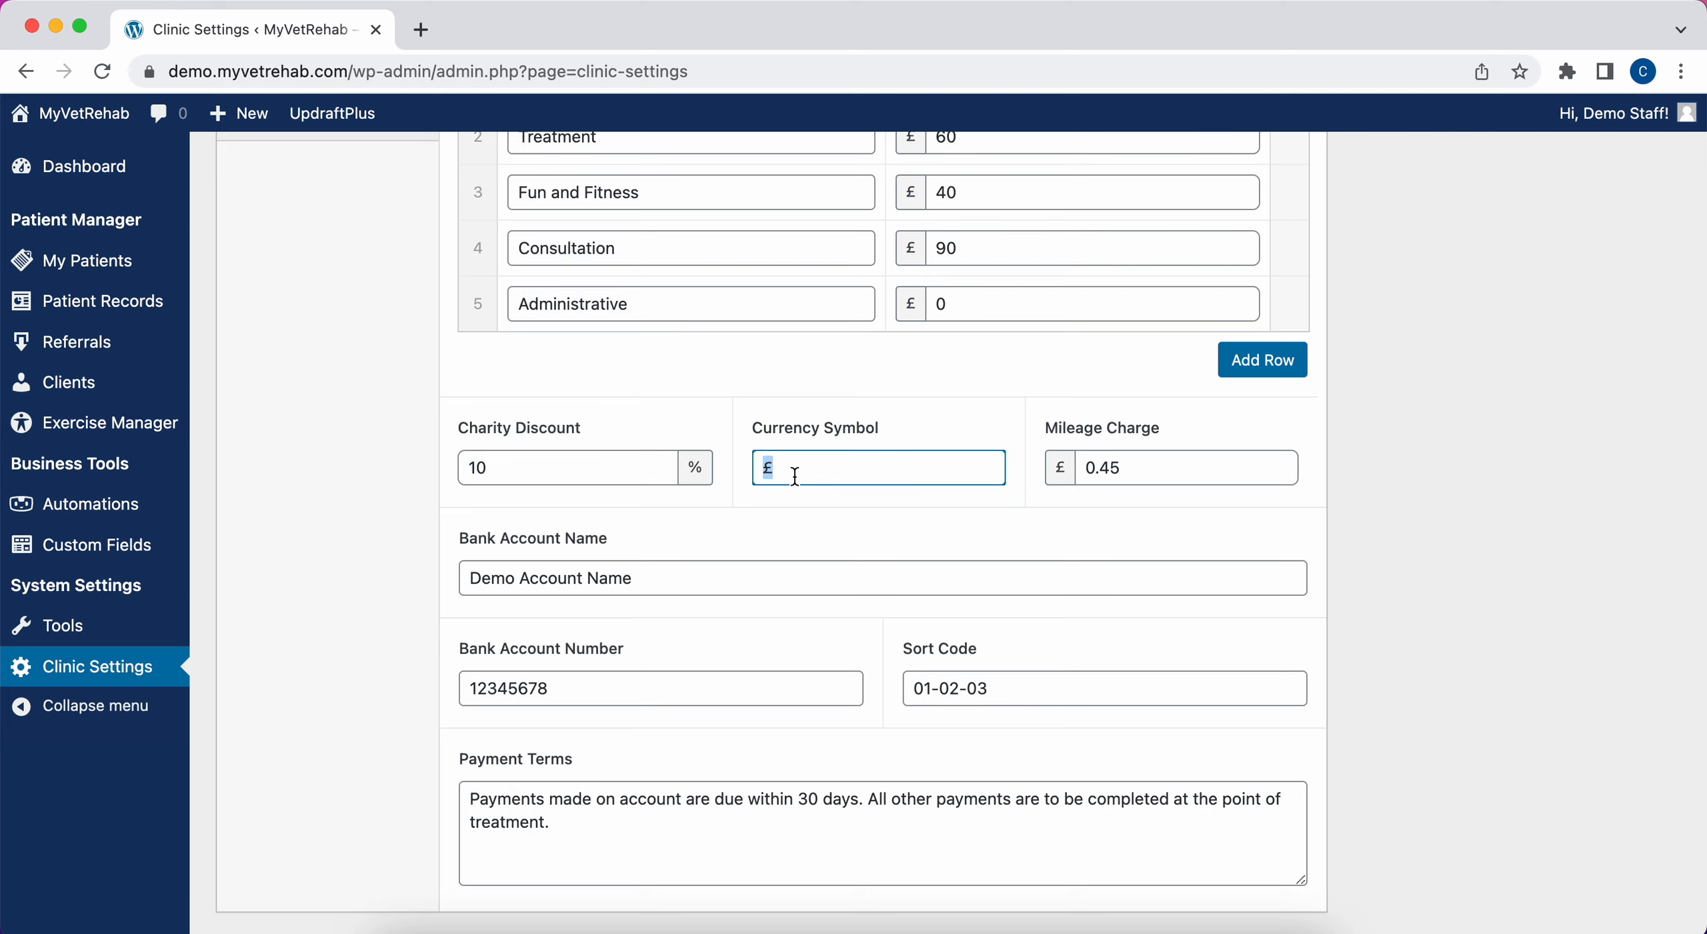
pyautogui.click(1148, 469)
pyautogui.moveTo(1153, 468); pyautogui.dragTo(1084, 467)
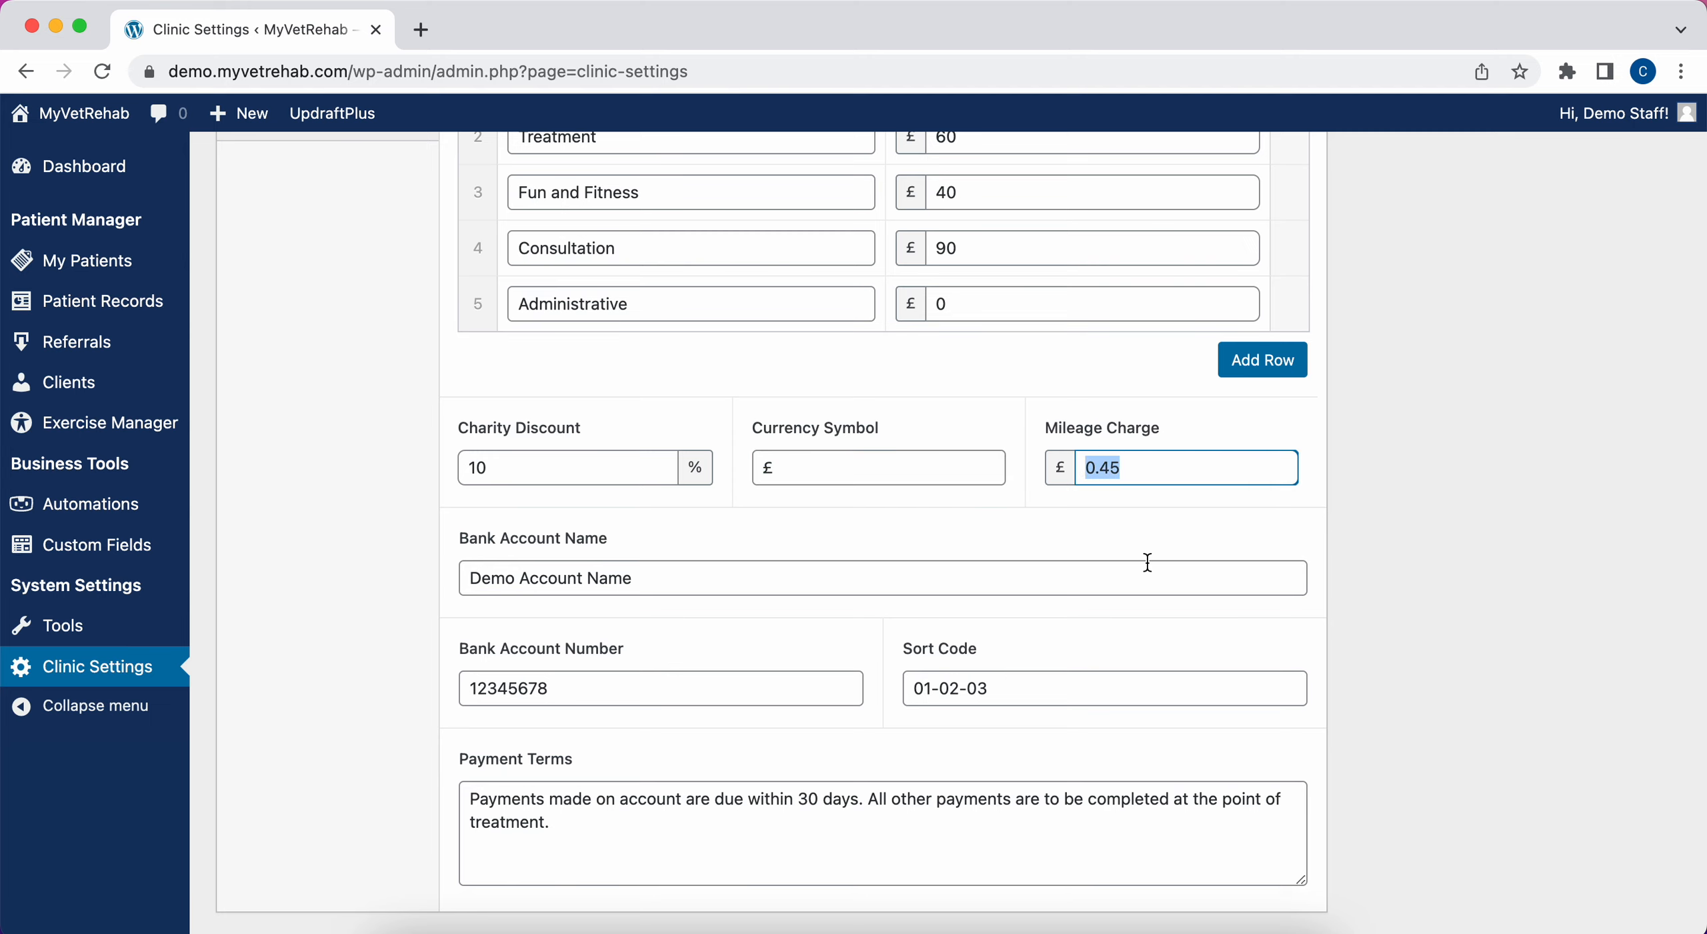
pyautogui.scroll(-2, 1148, 562)
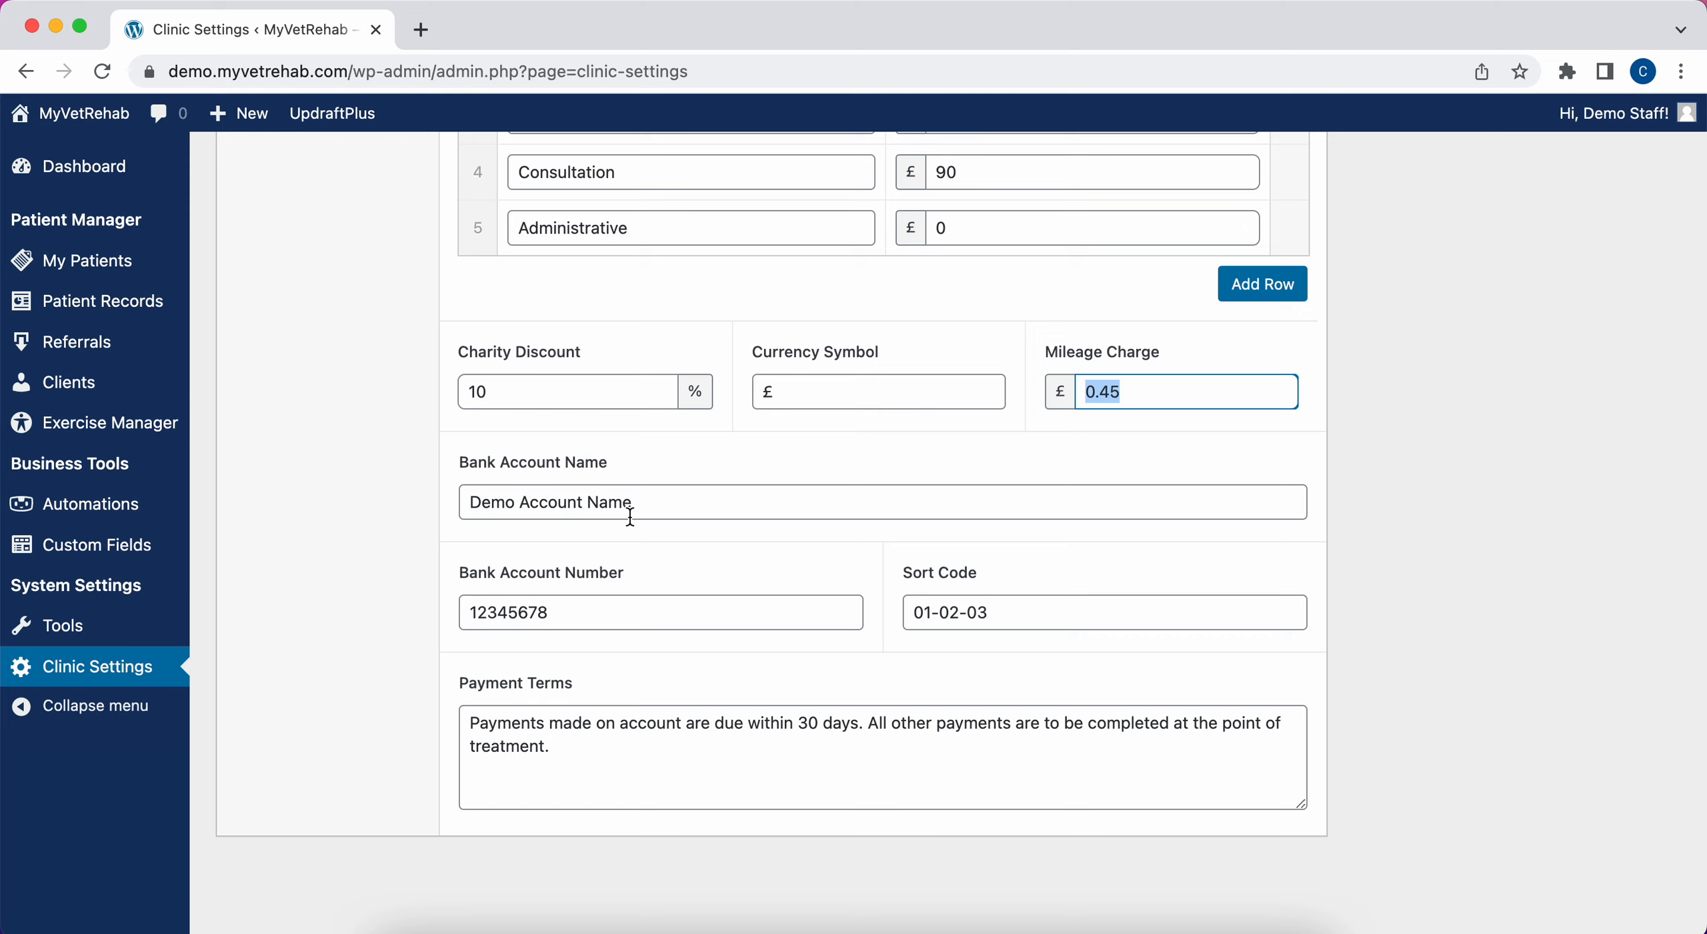
pyautogui.click(590, 501)
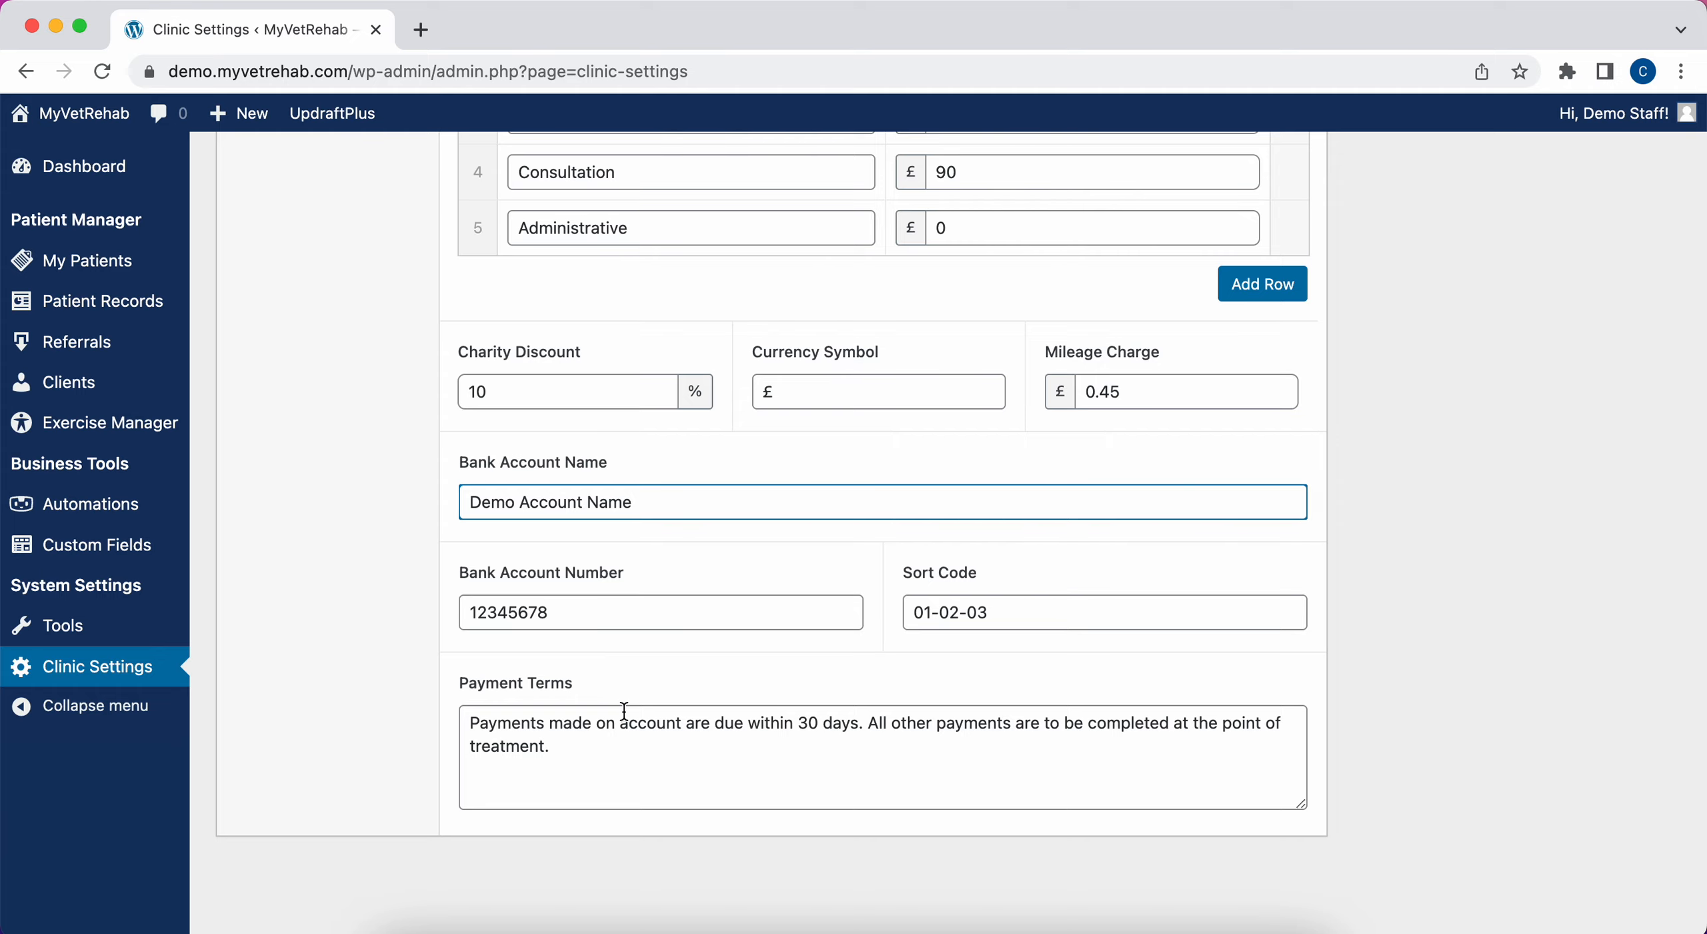
pyautogui.scroll(5, 624, 710)
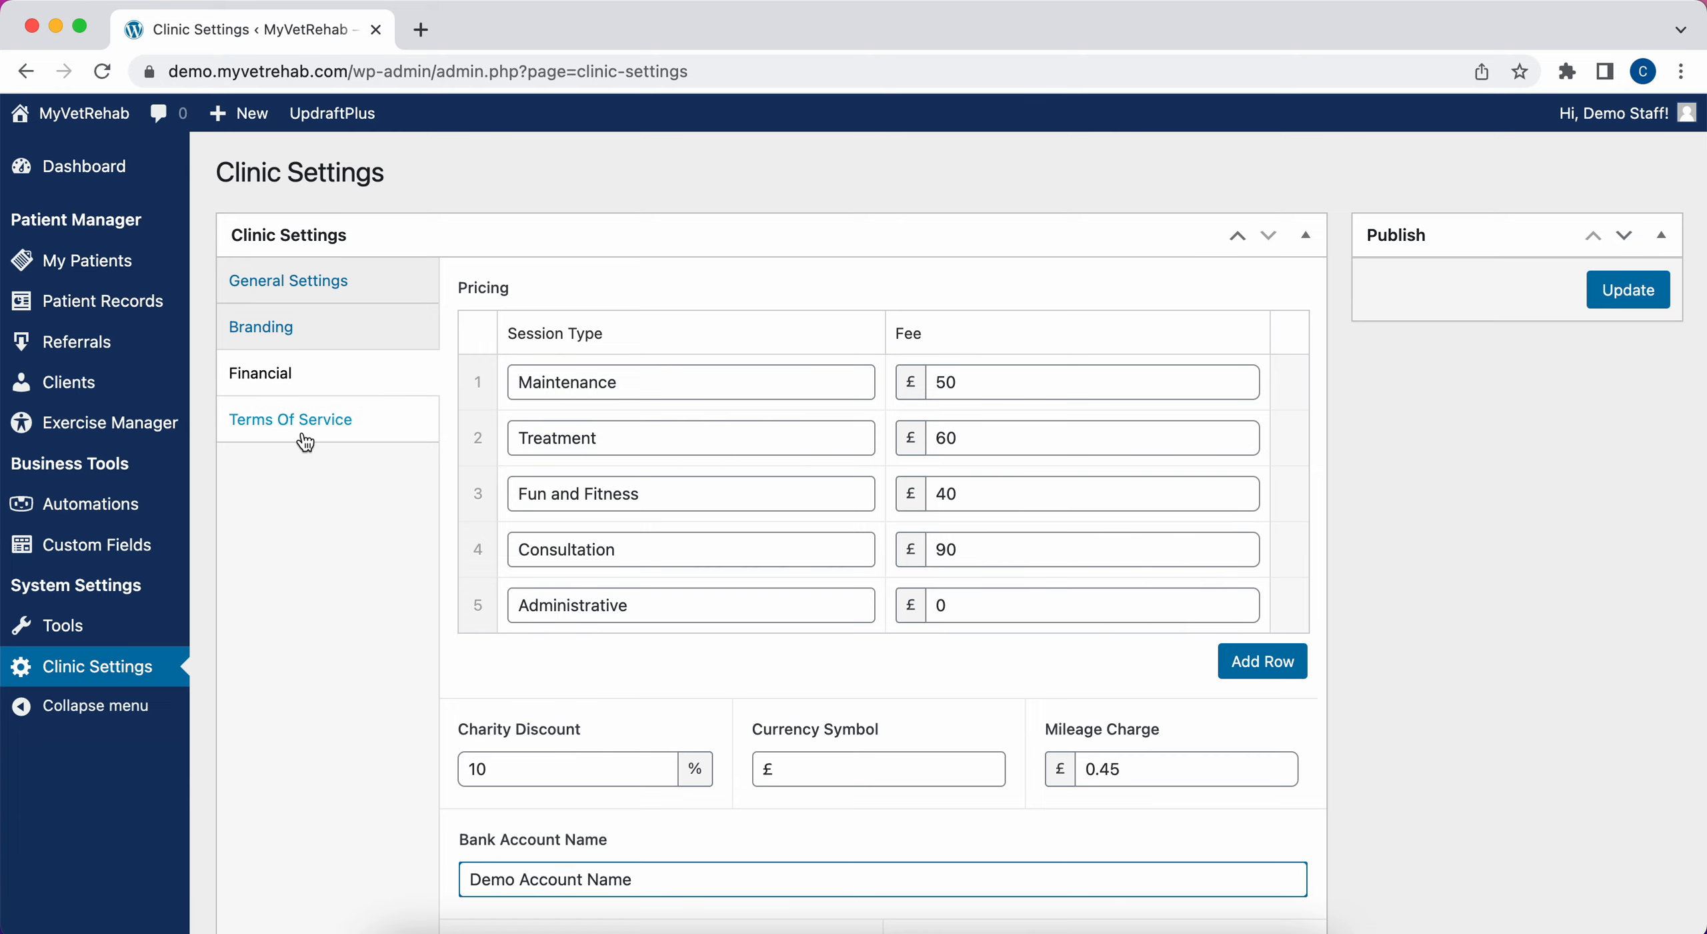
pyautogui.scroll(-2, 430, 646)
pyautogui.scroll(2, 427, 623)
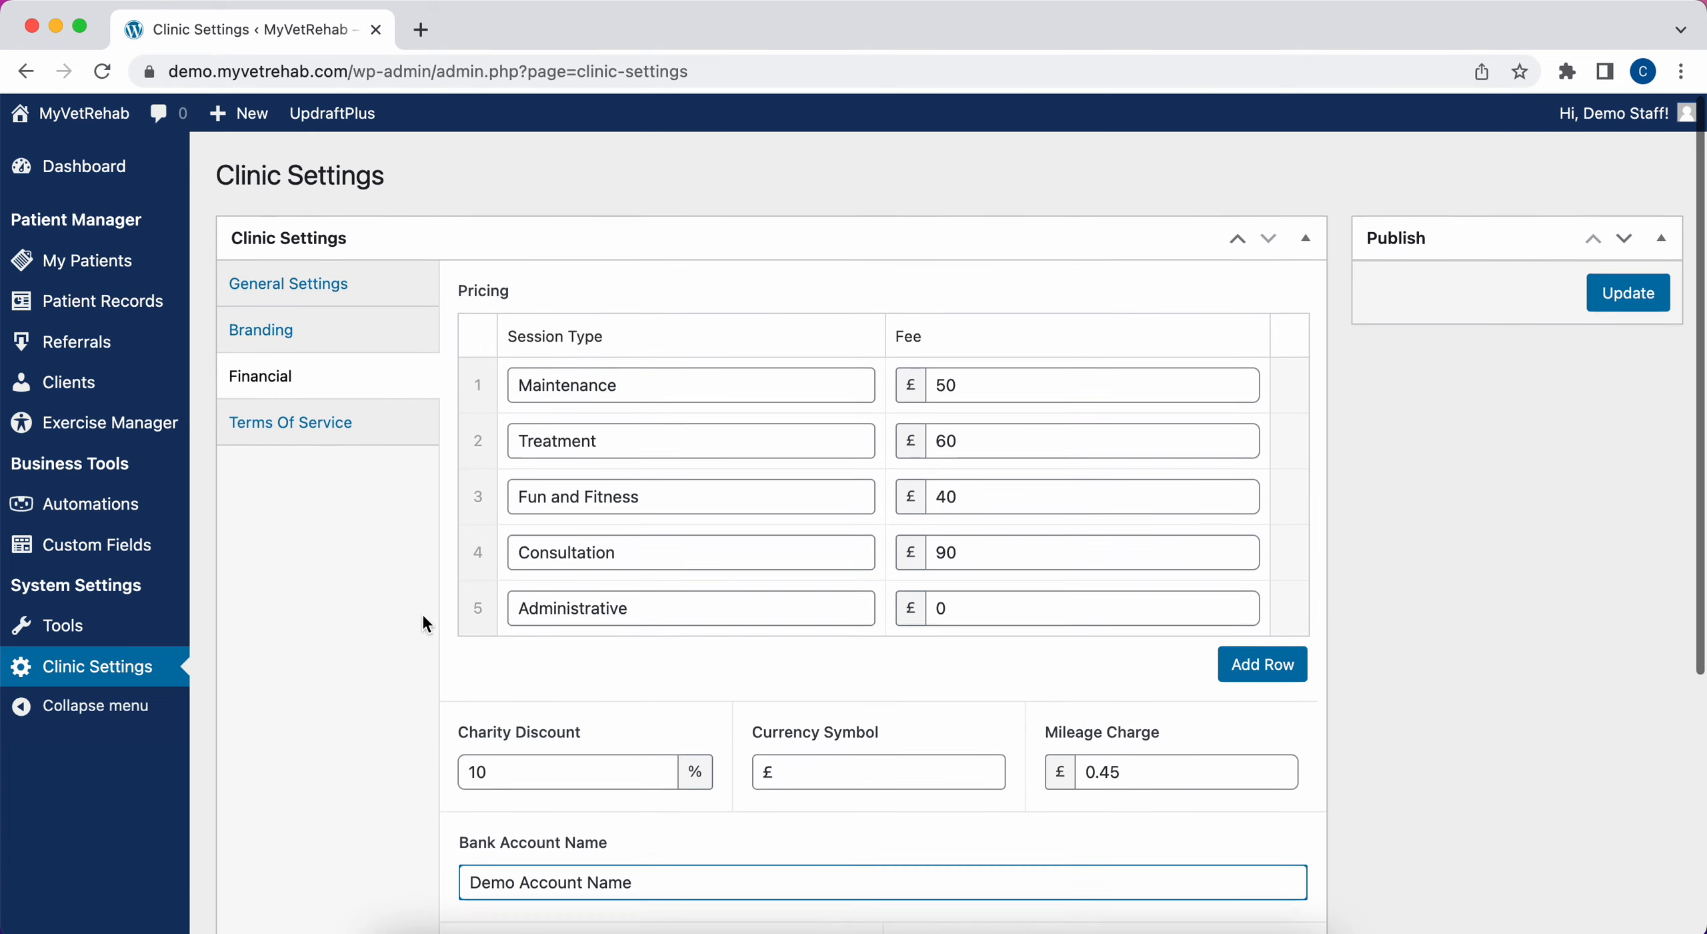
# - Review the referral form declaration and practice instructions in the Terms Of Service settings
pyautogui.click(331, 427)
pyautogui.click(550, 329)
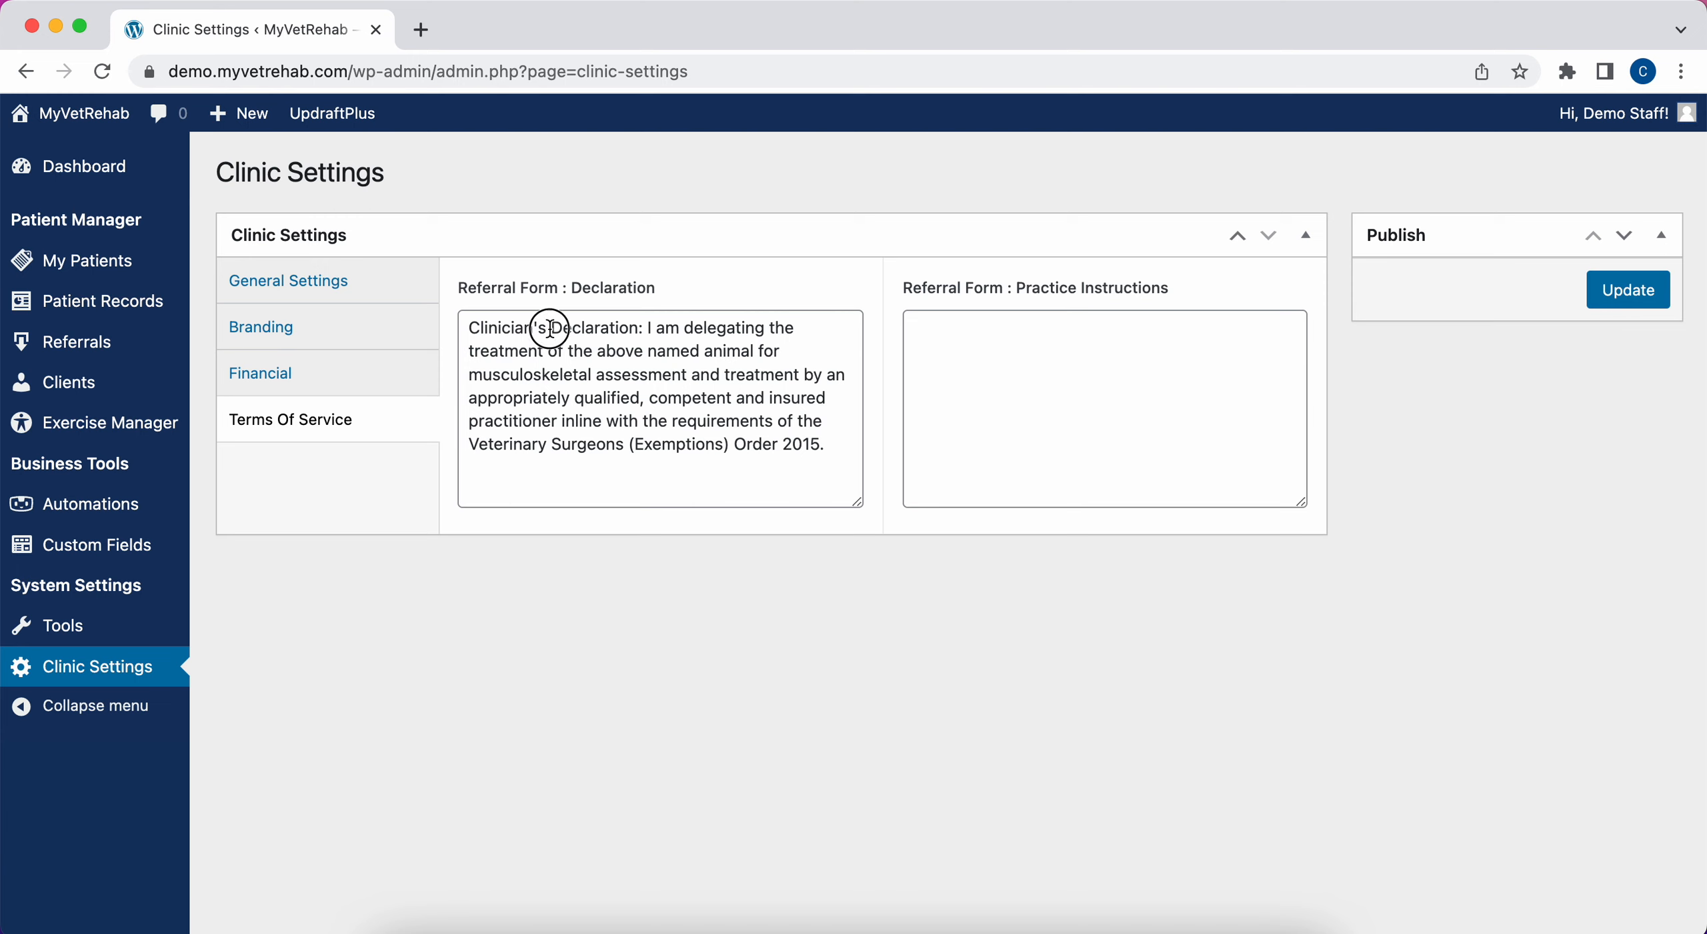
pyautogui.moveTo(550, 328); pyautogui.dragTo(625, 369)
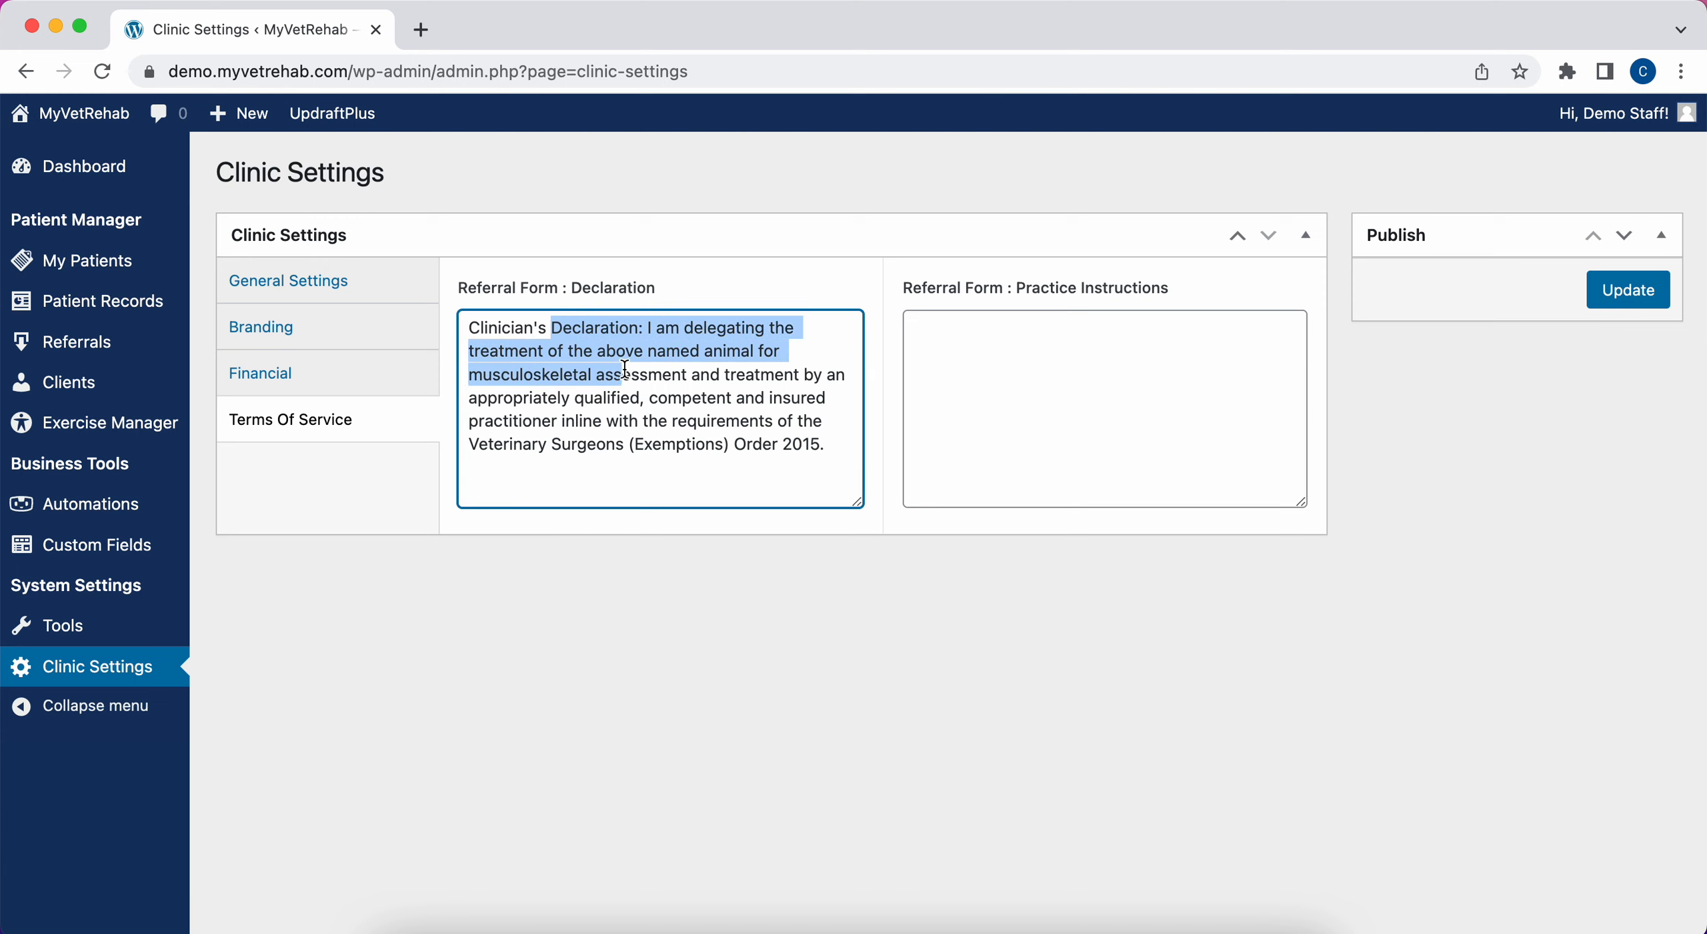
pyautogui.click(634, 351)
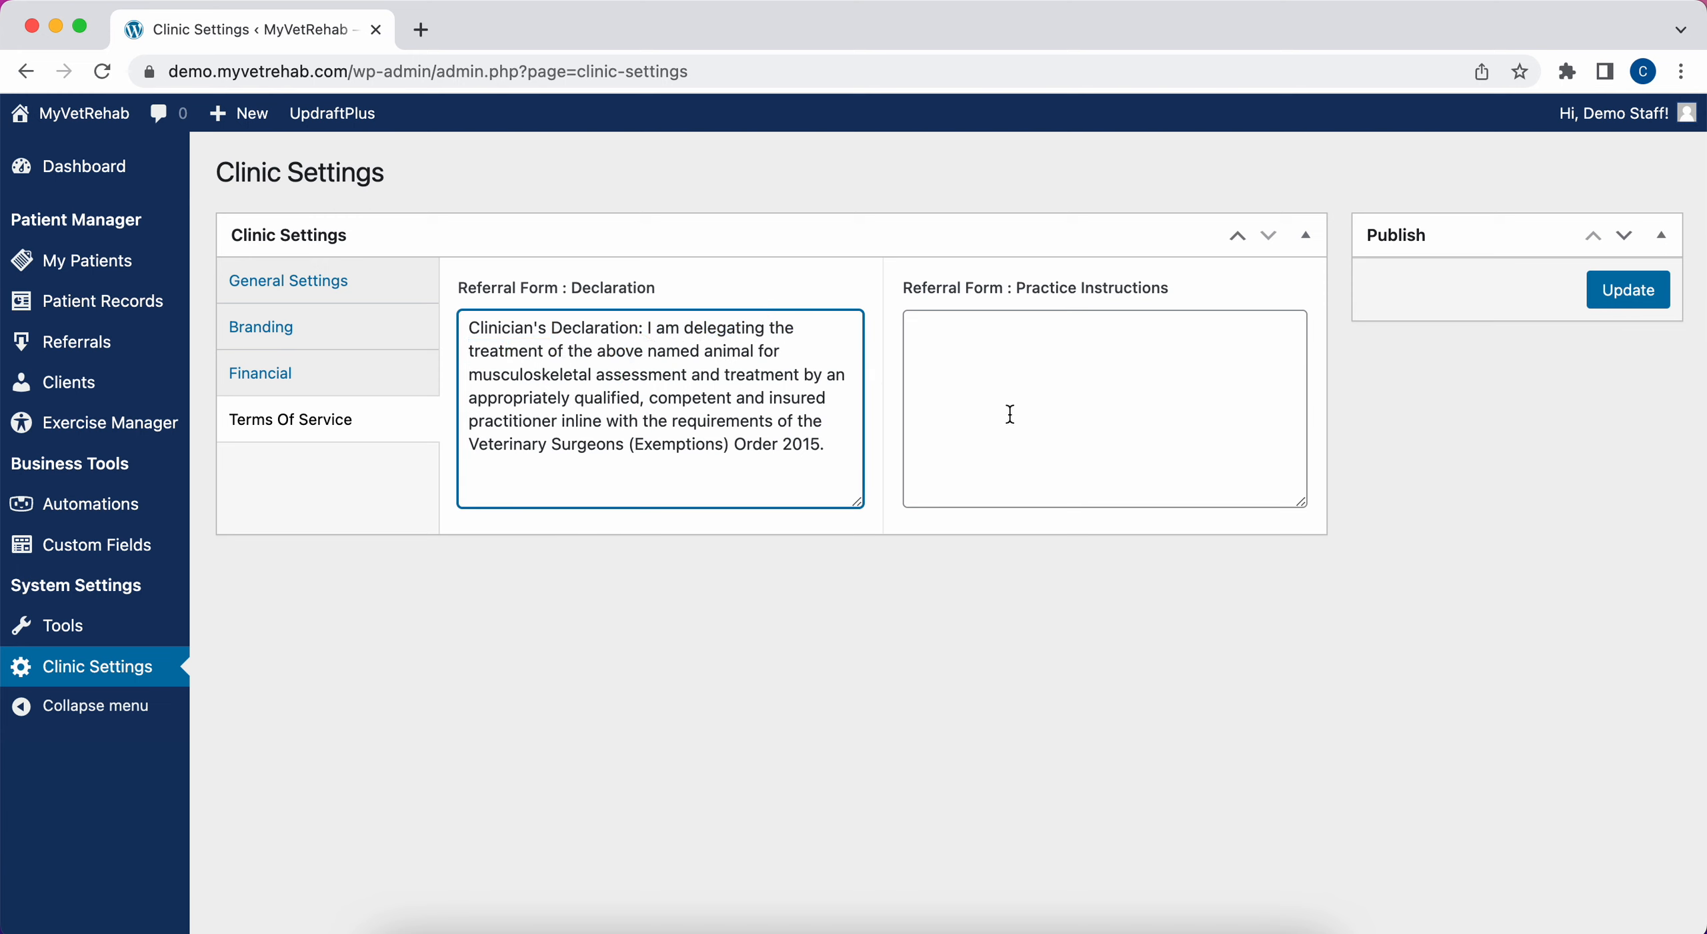
pyautogui.click(996, 387)
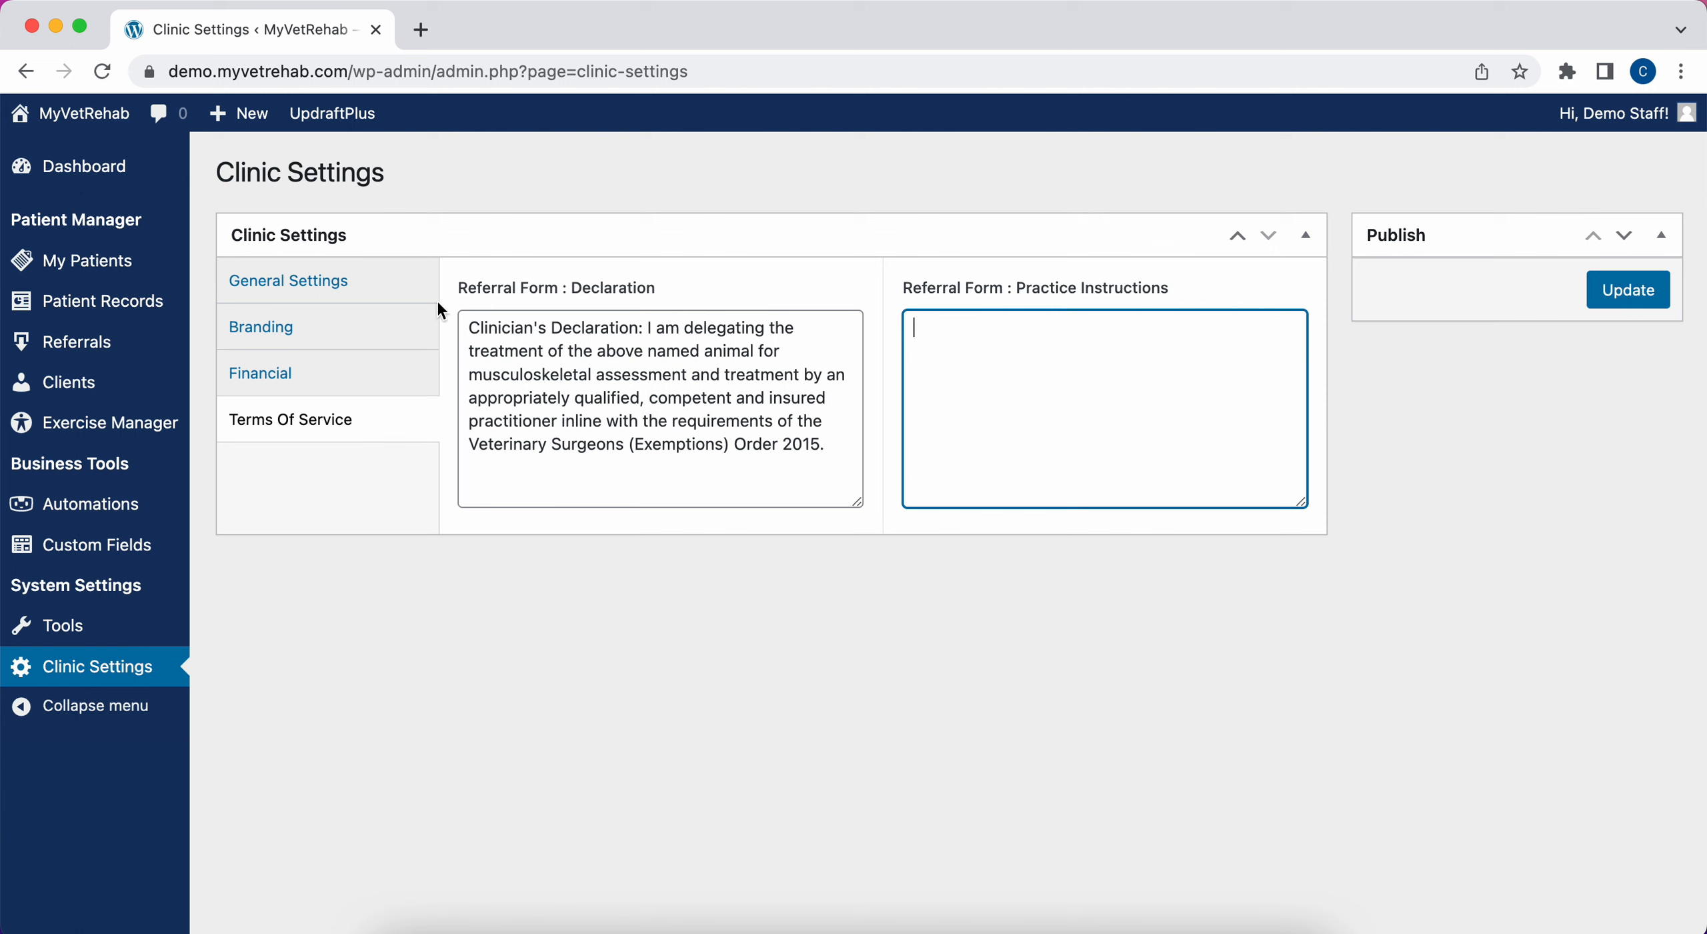
# - Return to the general settings and update the clinic settings
pyautogui.click(351, 293)
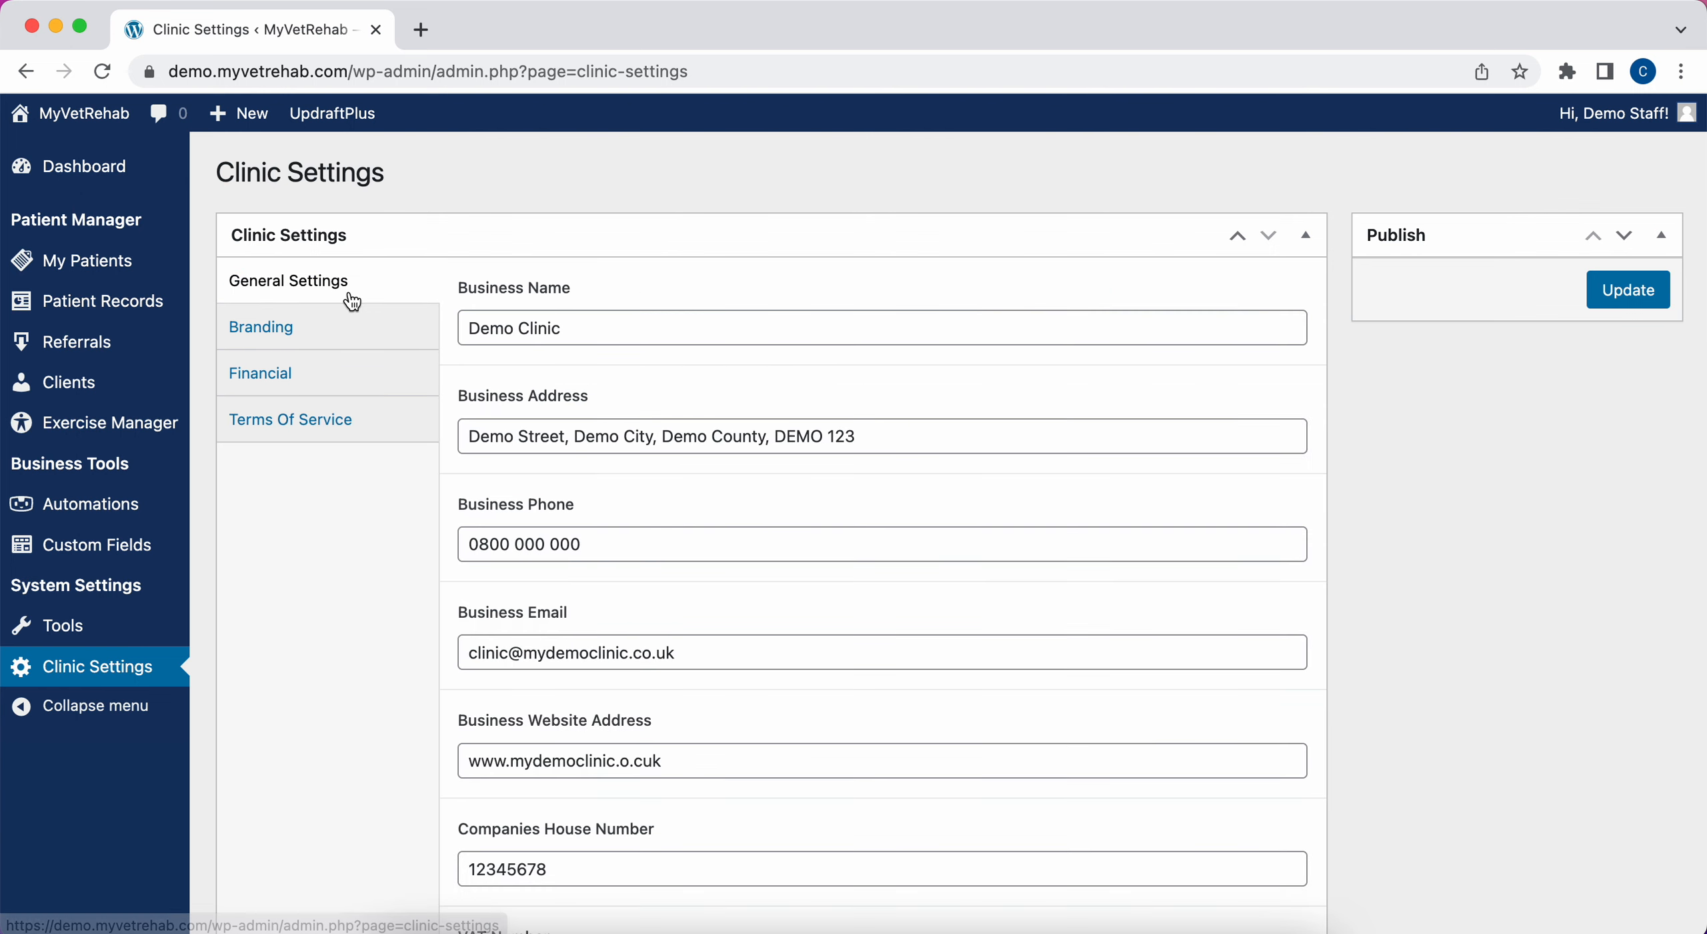
pyautogui.click(1612, 293)
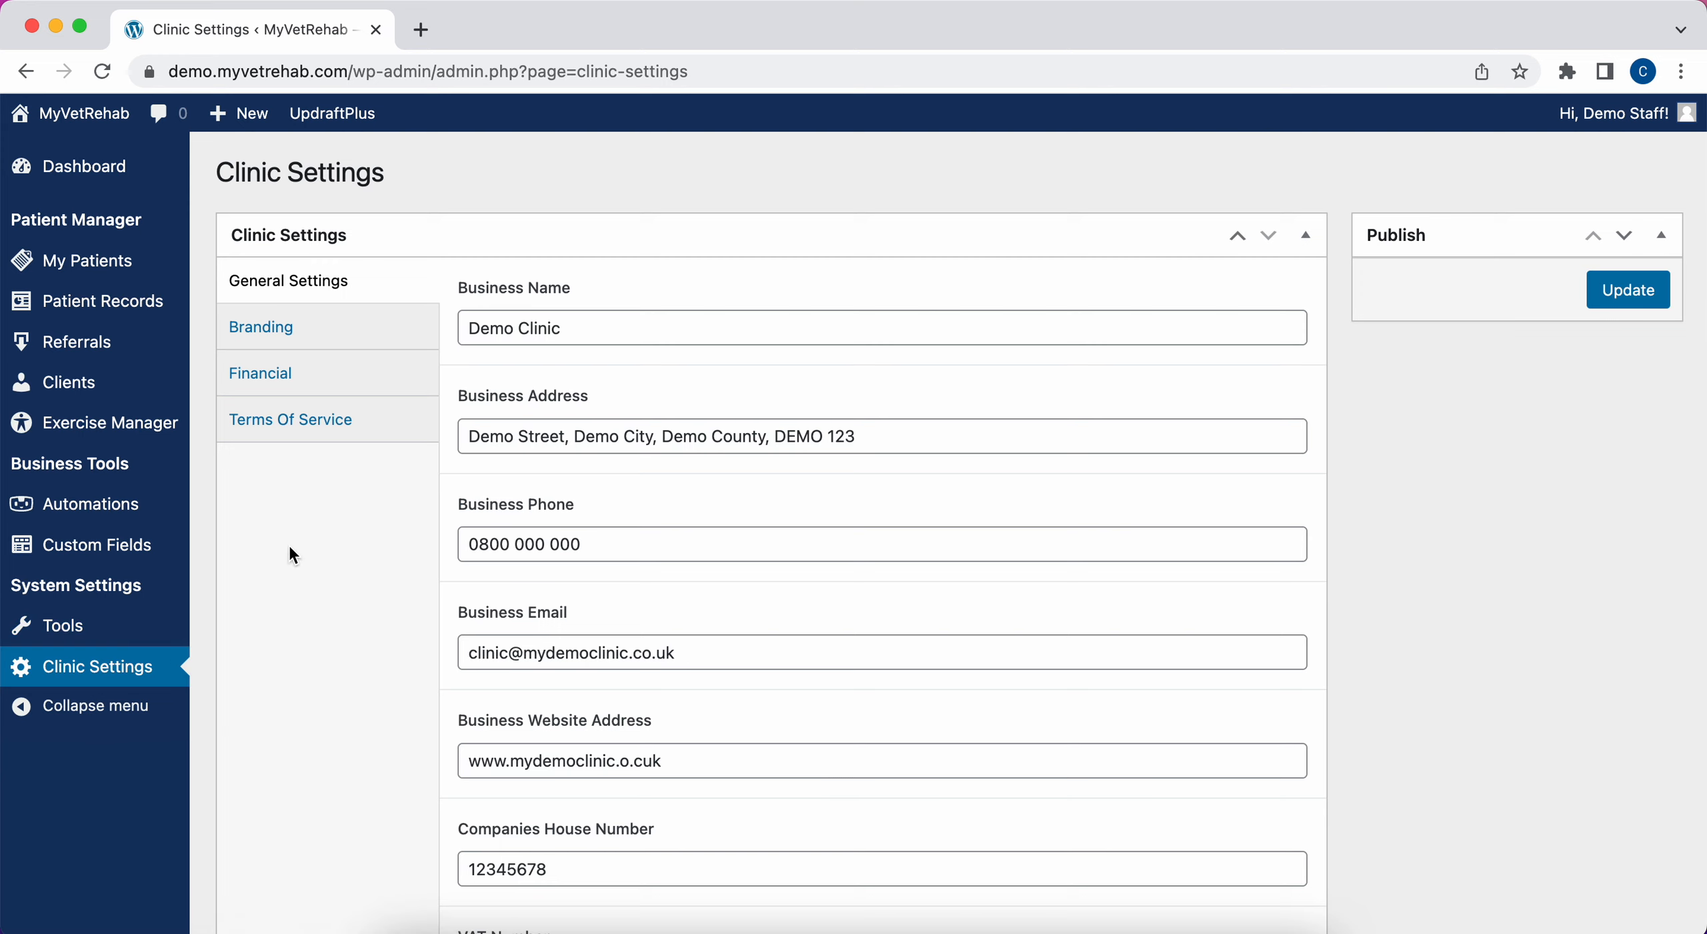
pyautogui.scroll(-2, 290, 553)
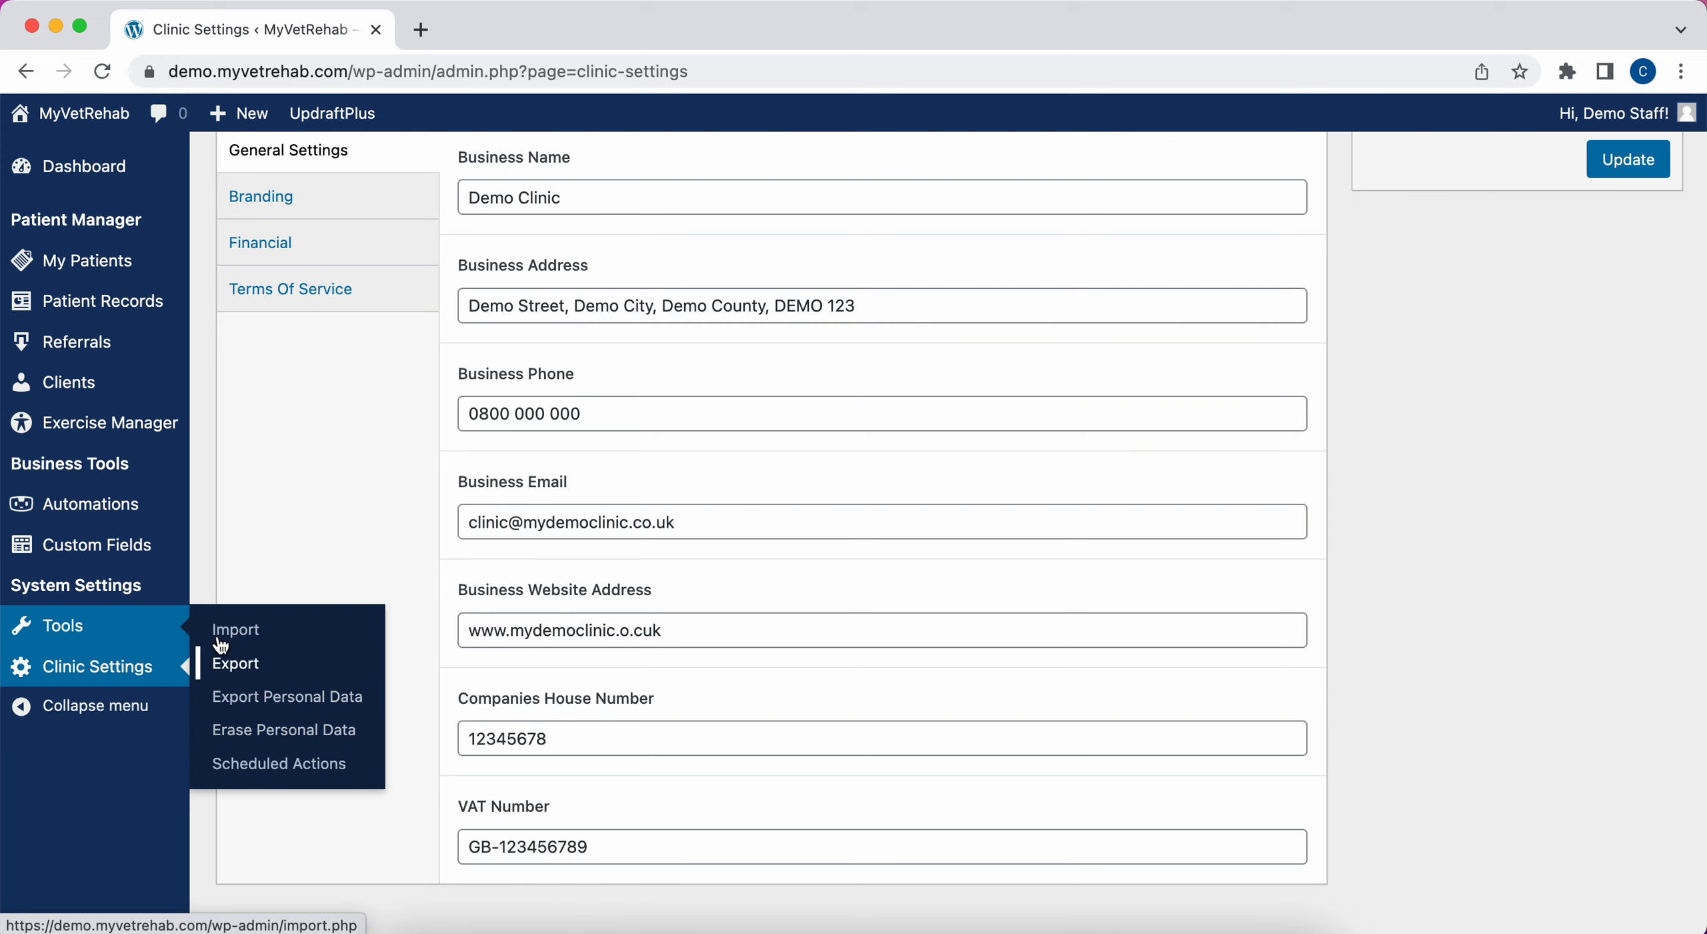
pyautogui.scroll(3, 126, 480)
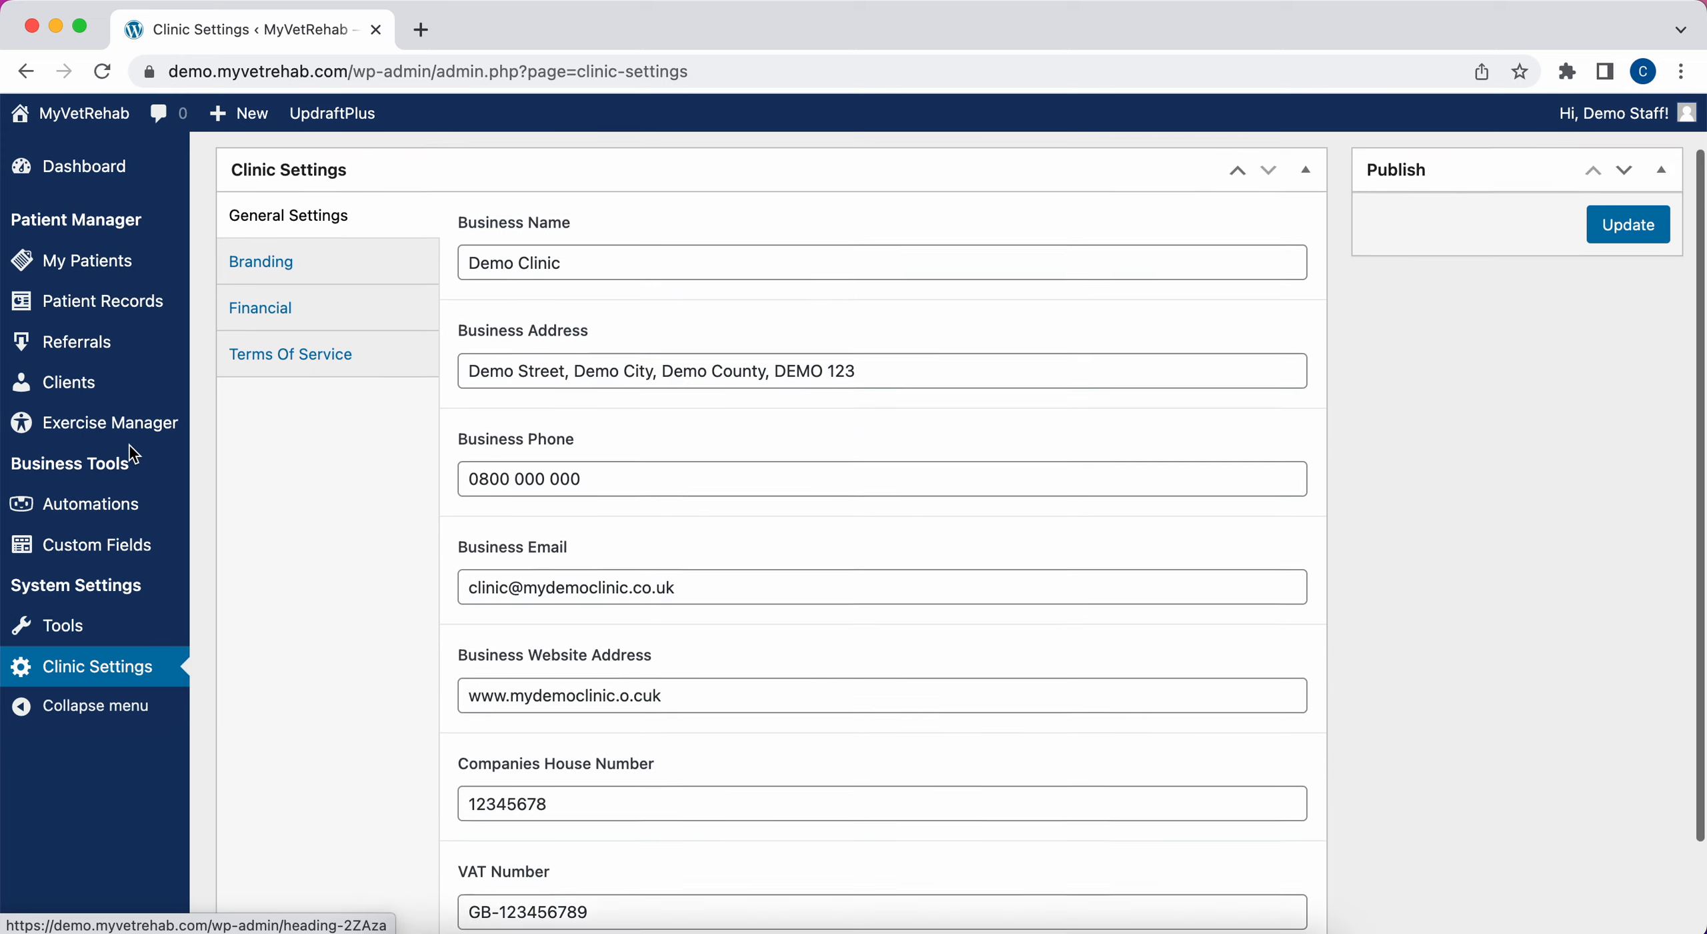
# - Open the list of all patients and start adding a new patient
pyautogui.moveTo(70, 274)
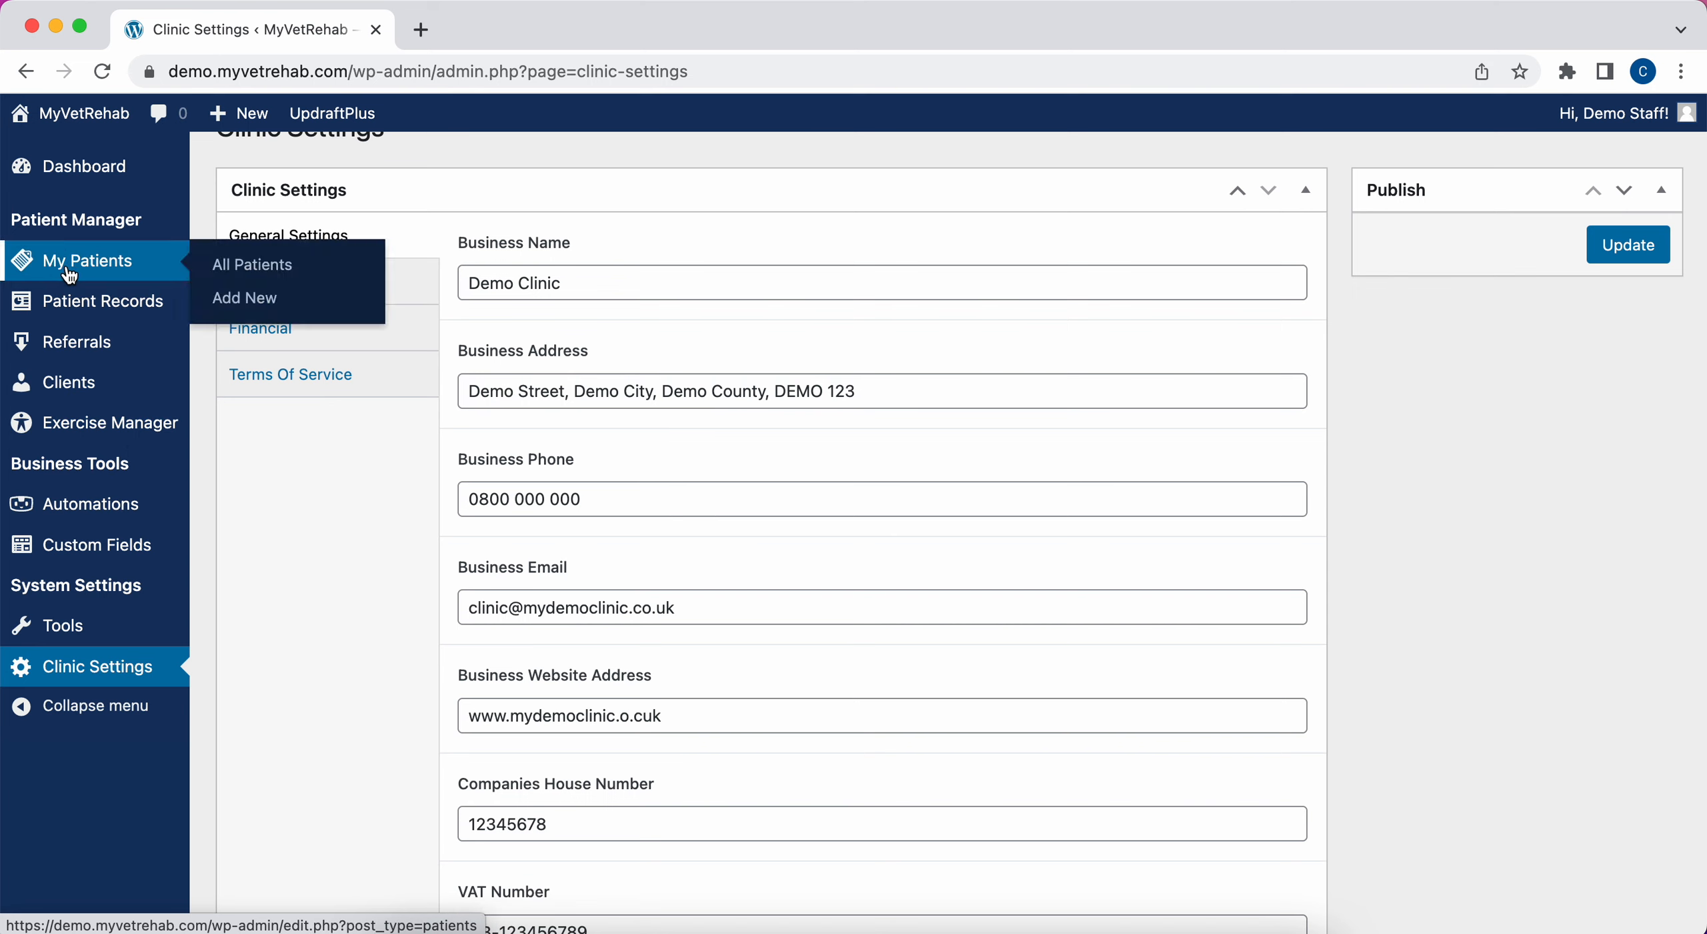
pyautogui.click(257, 276)
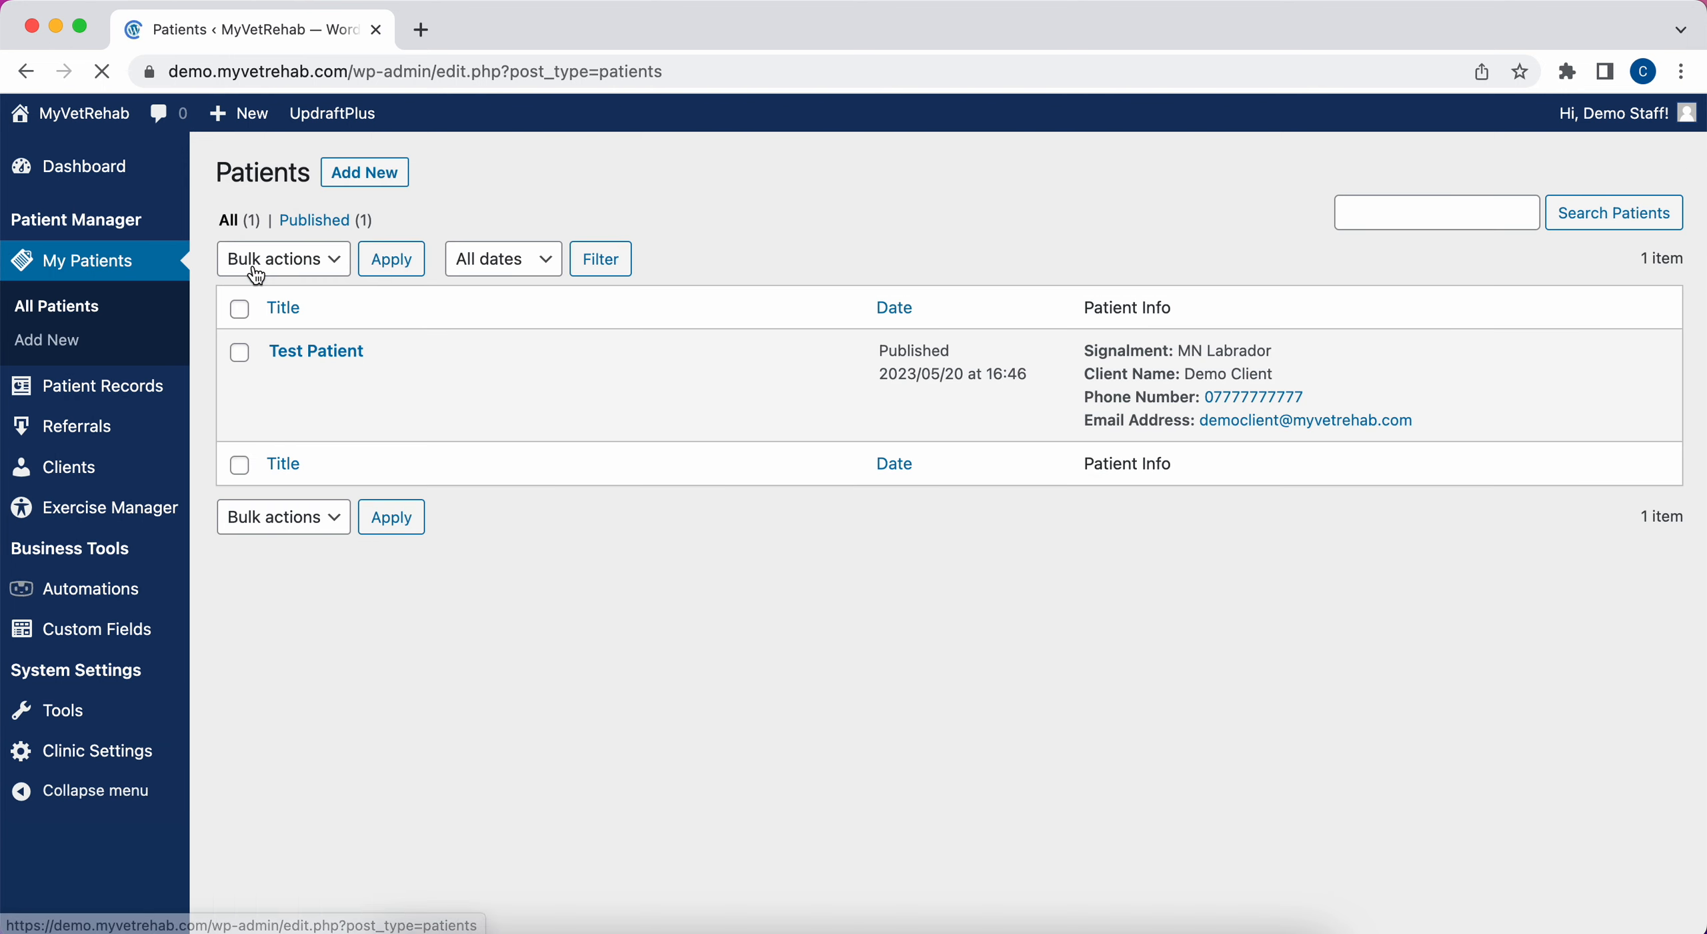
pyautogui.moveTo(340, 385)
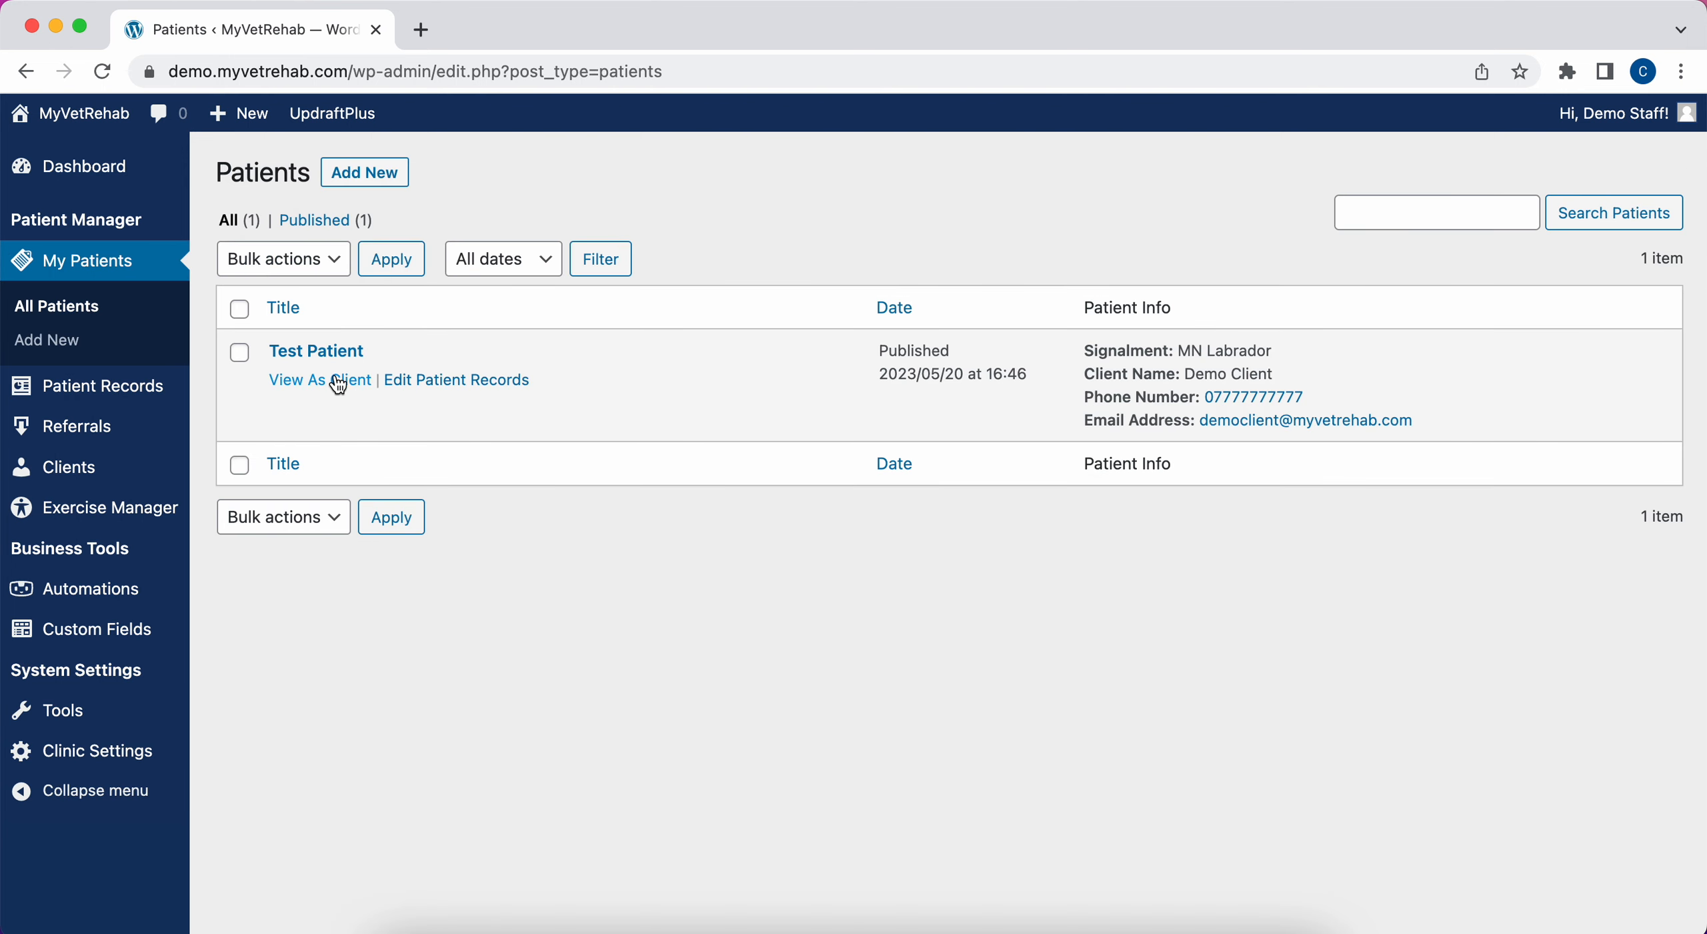
pyautogui.click(409, 188)
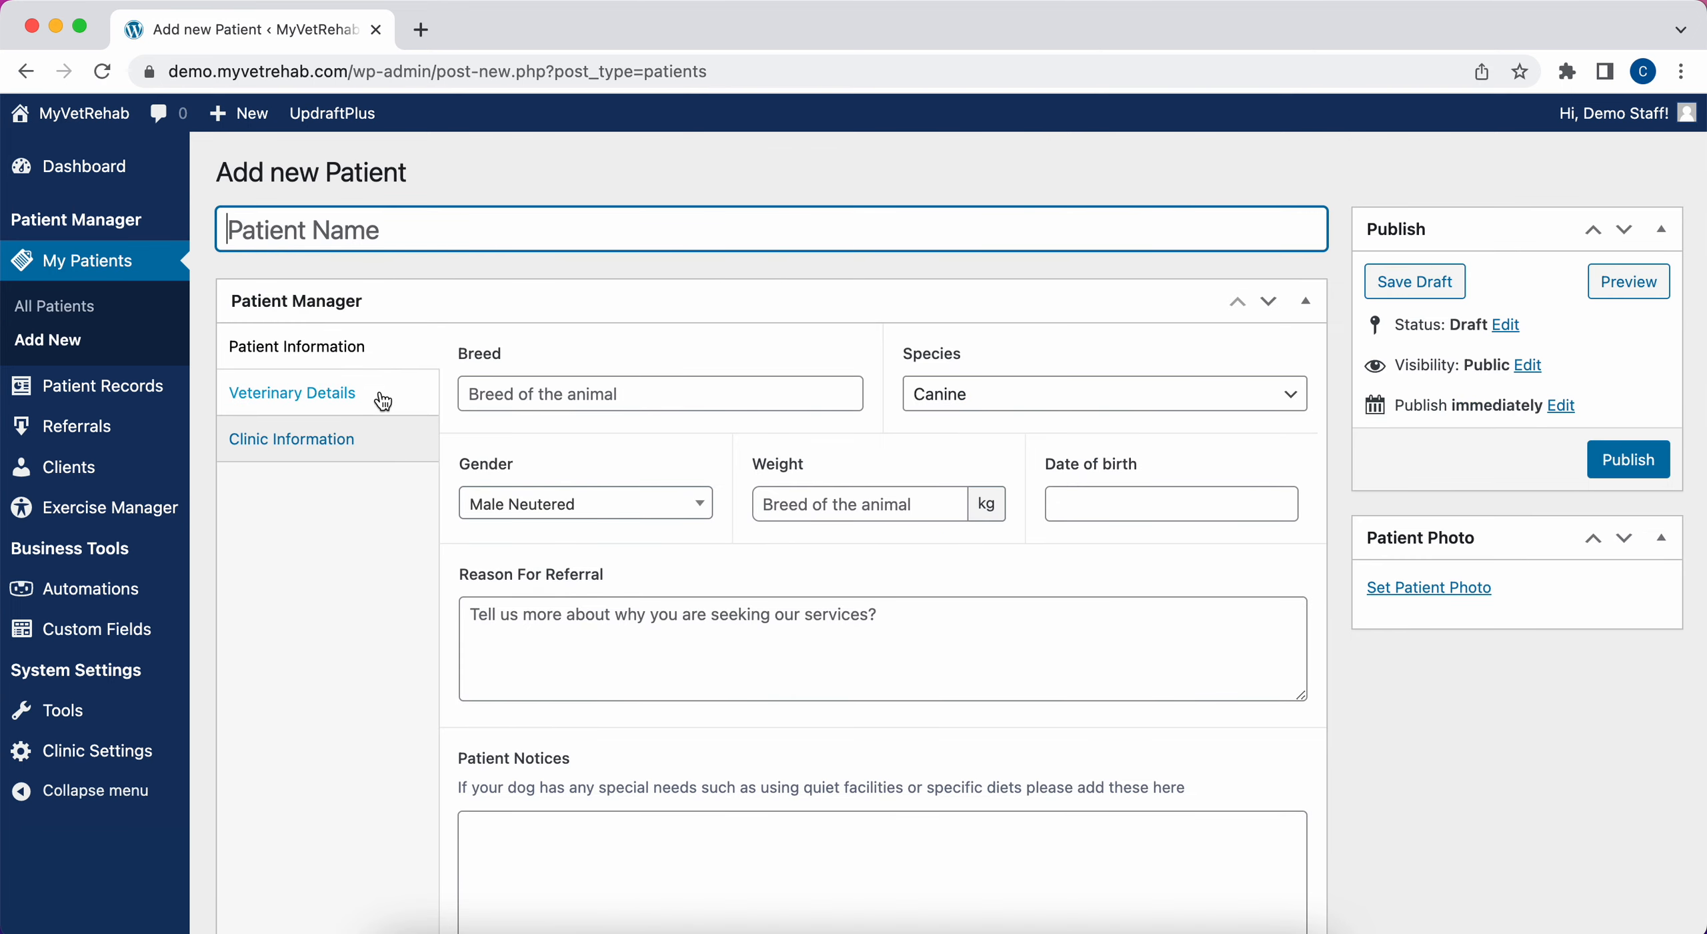
# - Examine the new patient's Clinic Information section and the client choices offered there
pyautogui.click(383, 401)
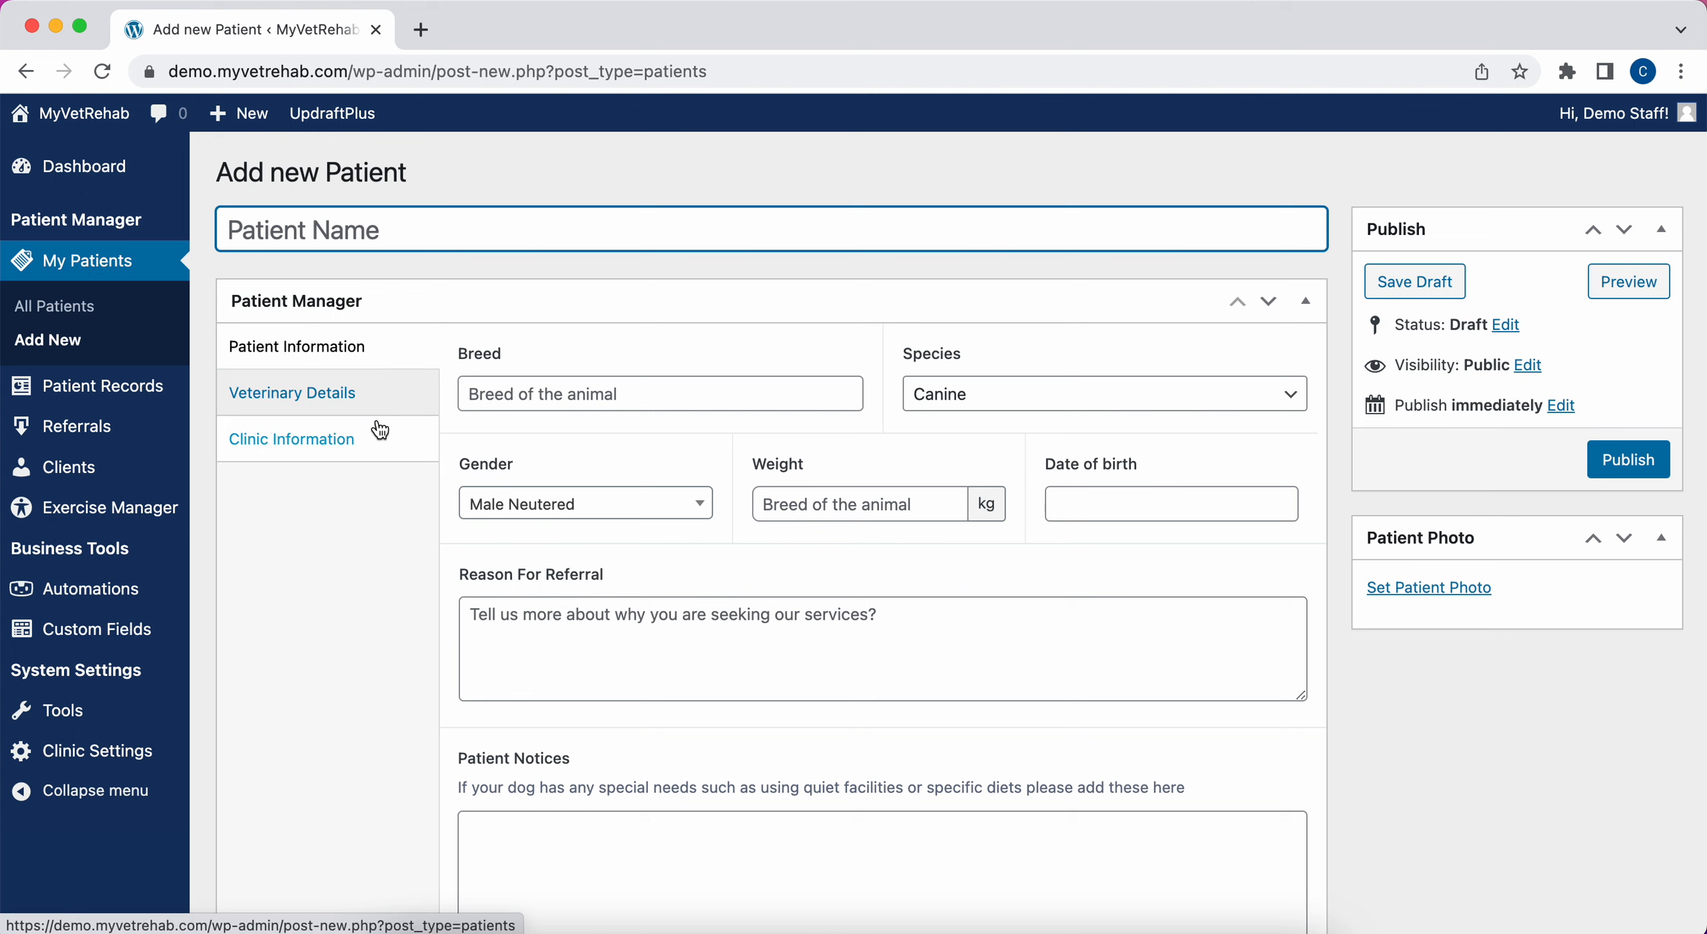
pyautogui.click(536, 400)
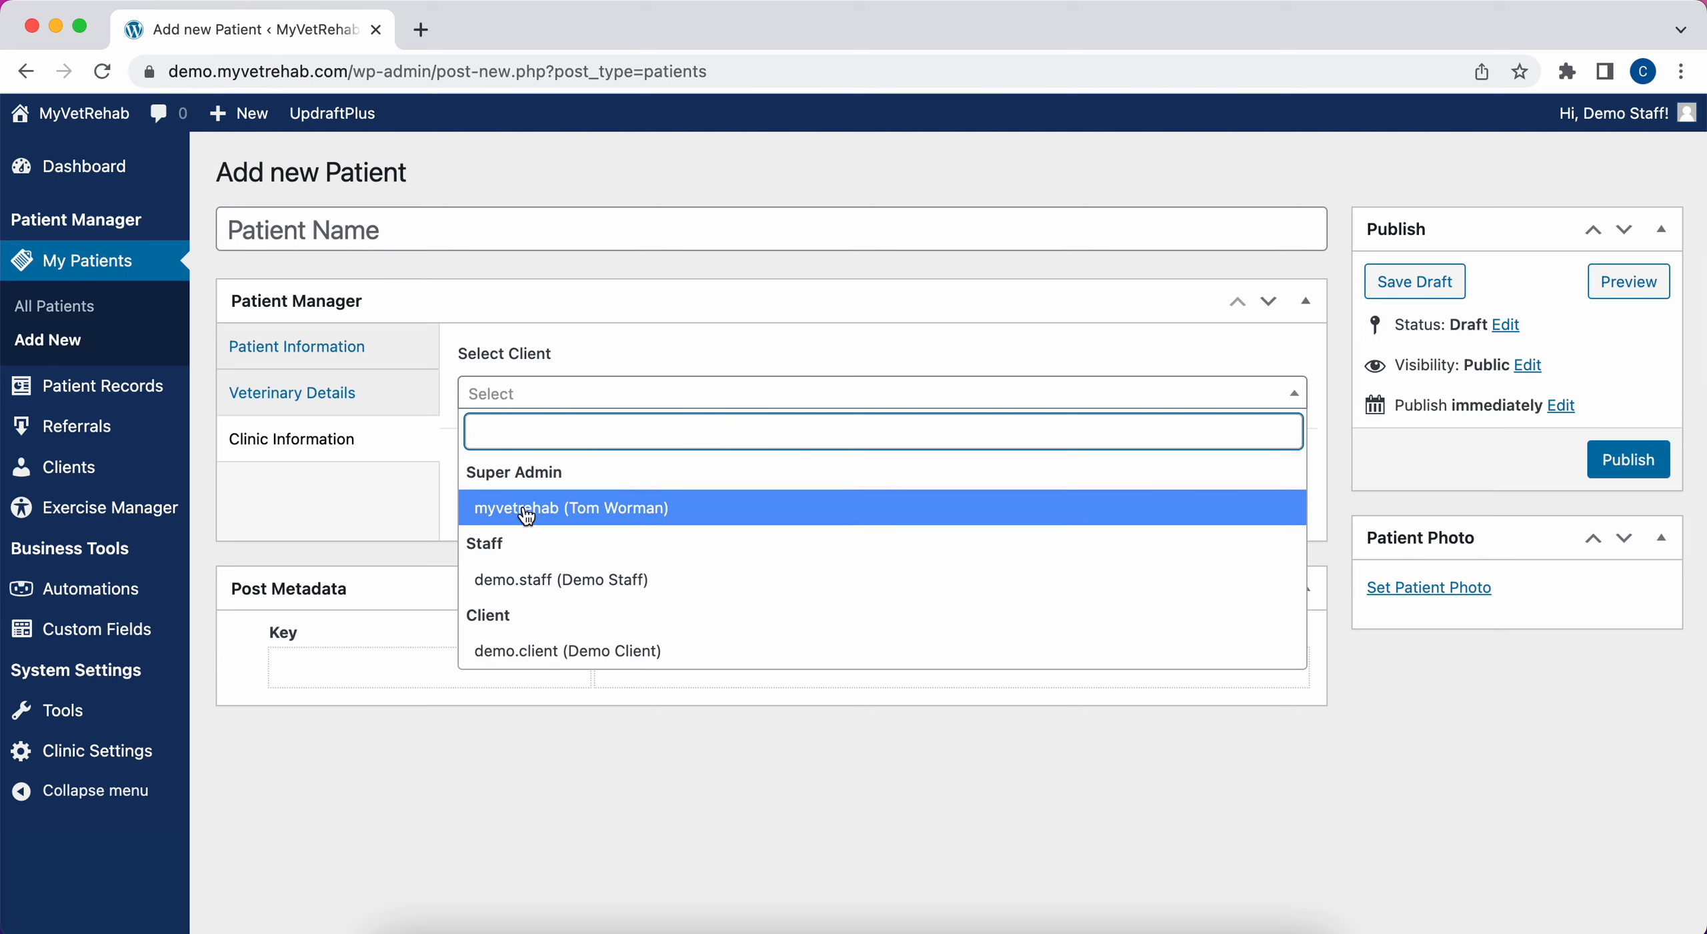
pyautogui.click(612, 340)
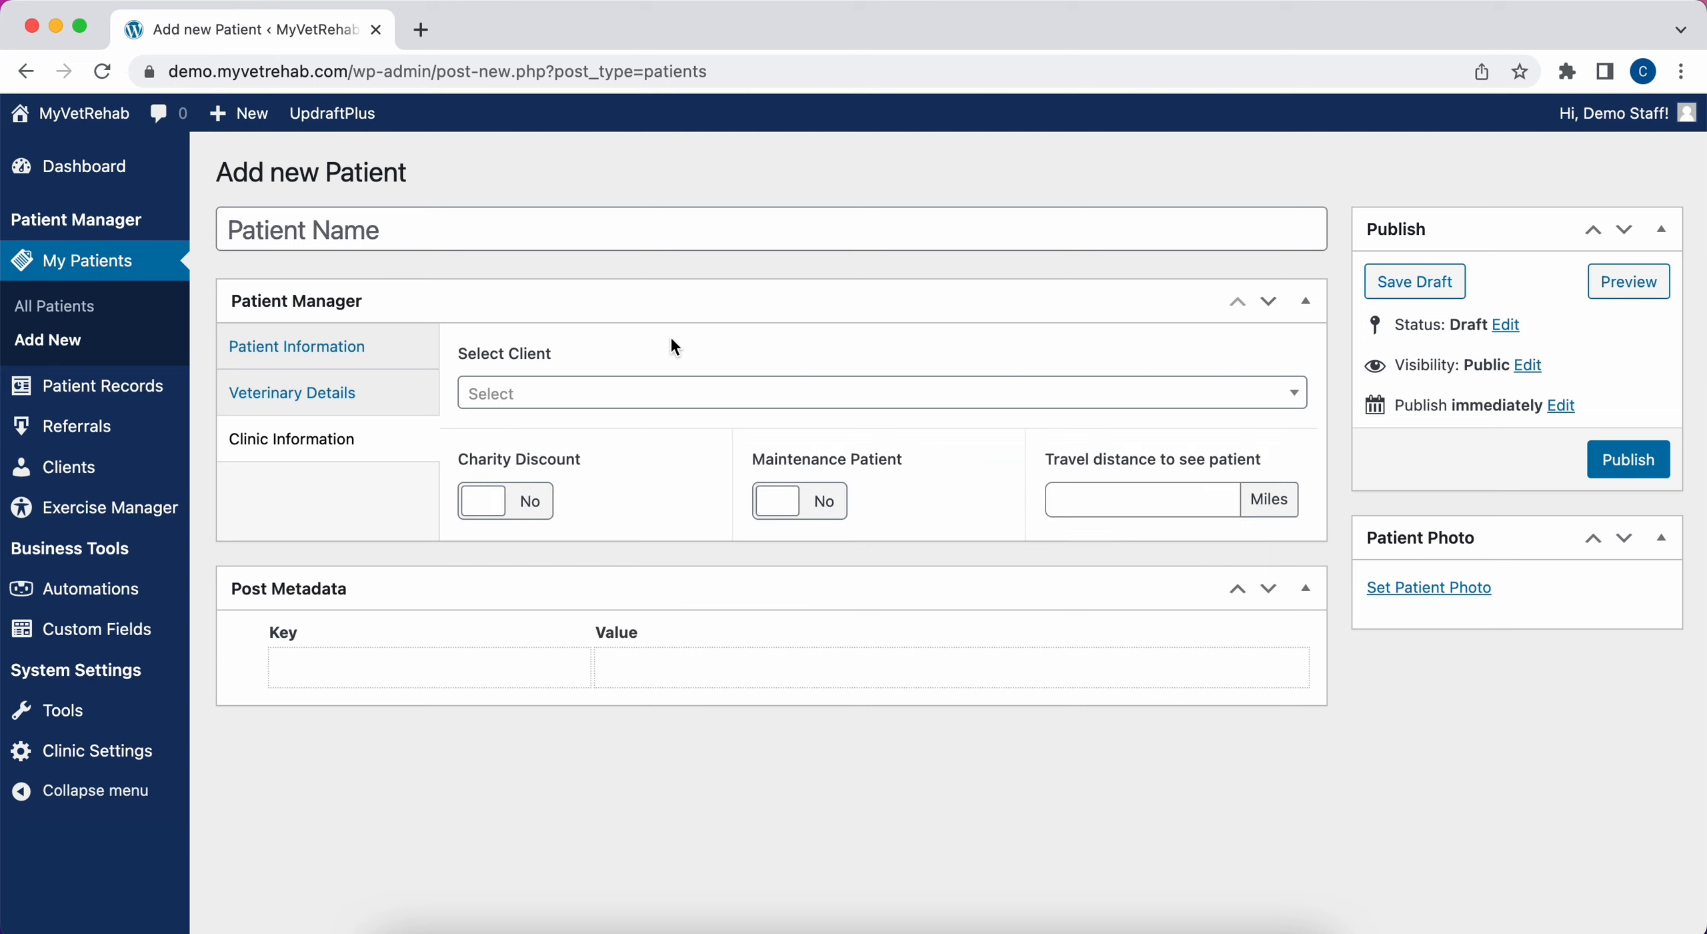
# - Return to the list of all patients and review its search, date filter choices and the Test Patient's signalment info
pyautogui.click(106, 307)
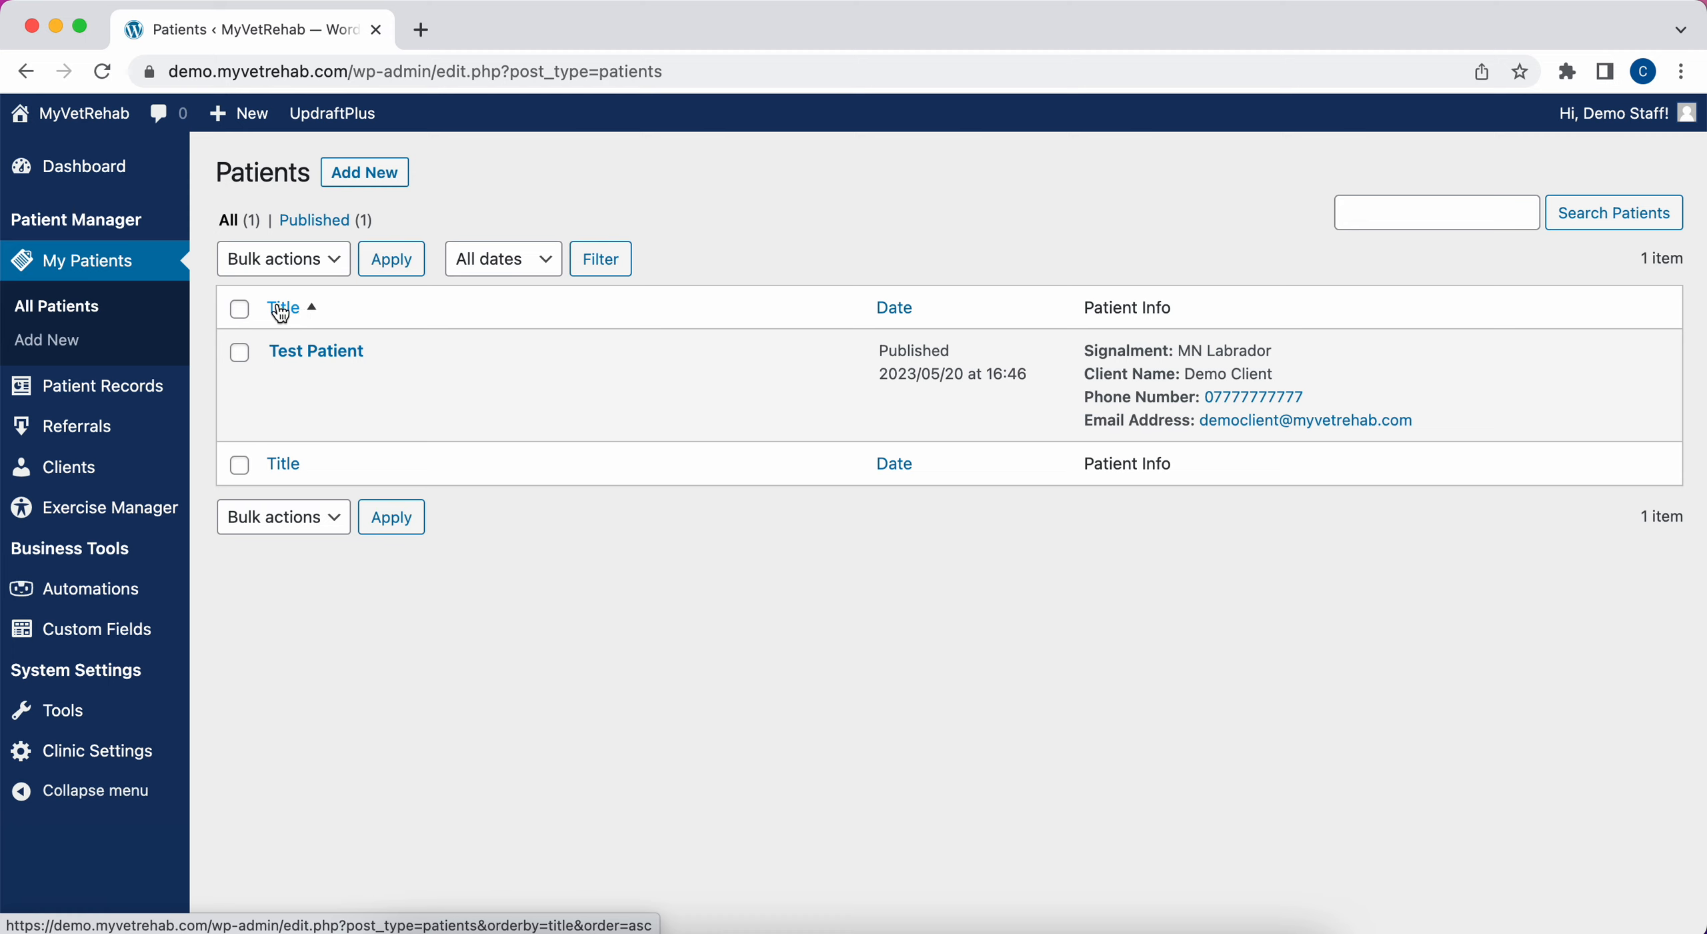
pyautogui.click(1370, 217)
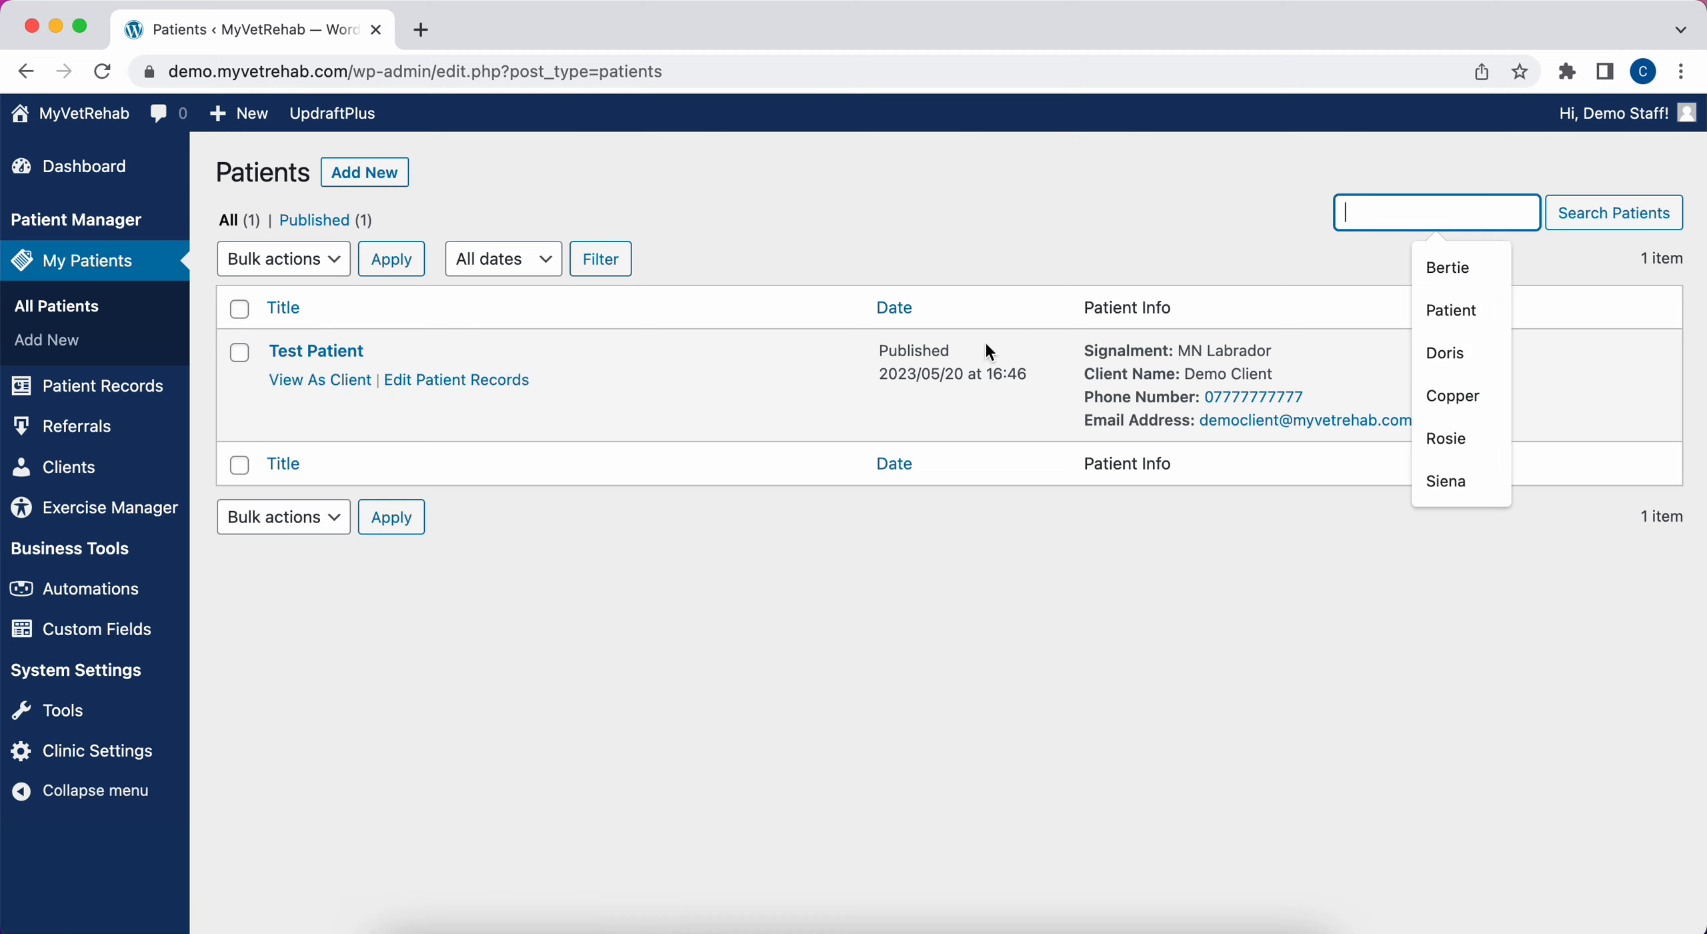
pyautogui.click(517, 271)
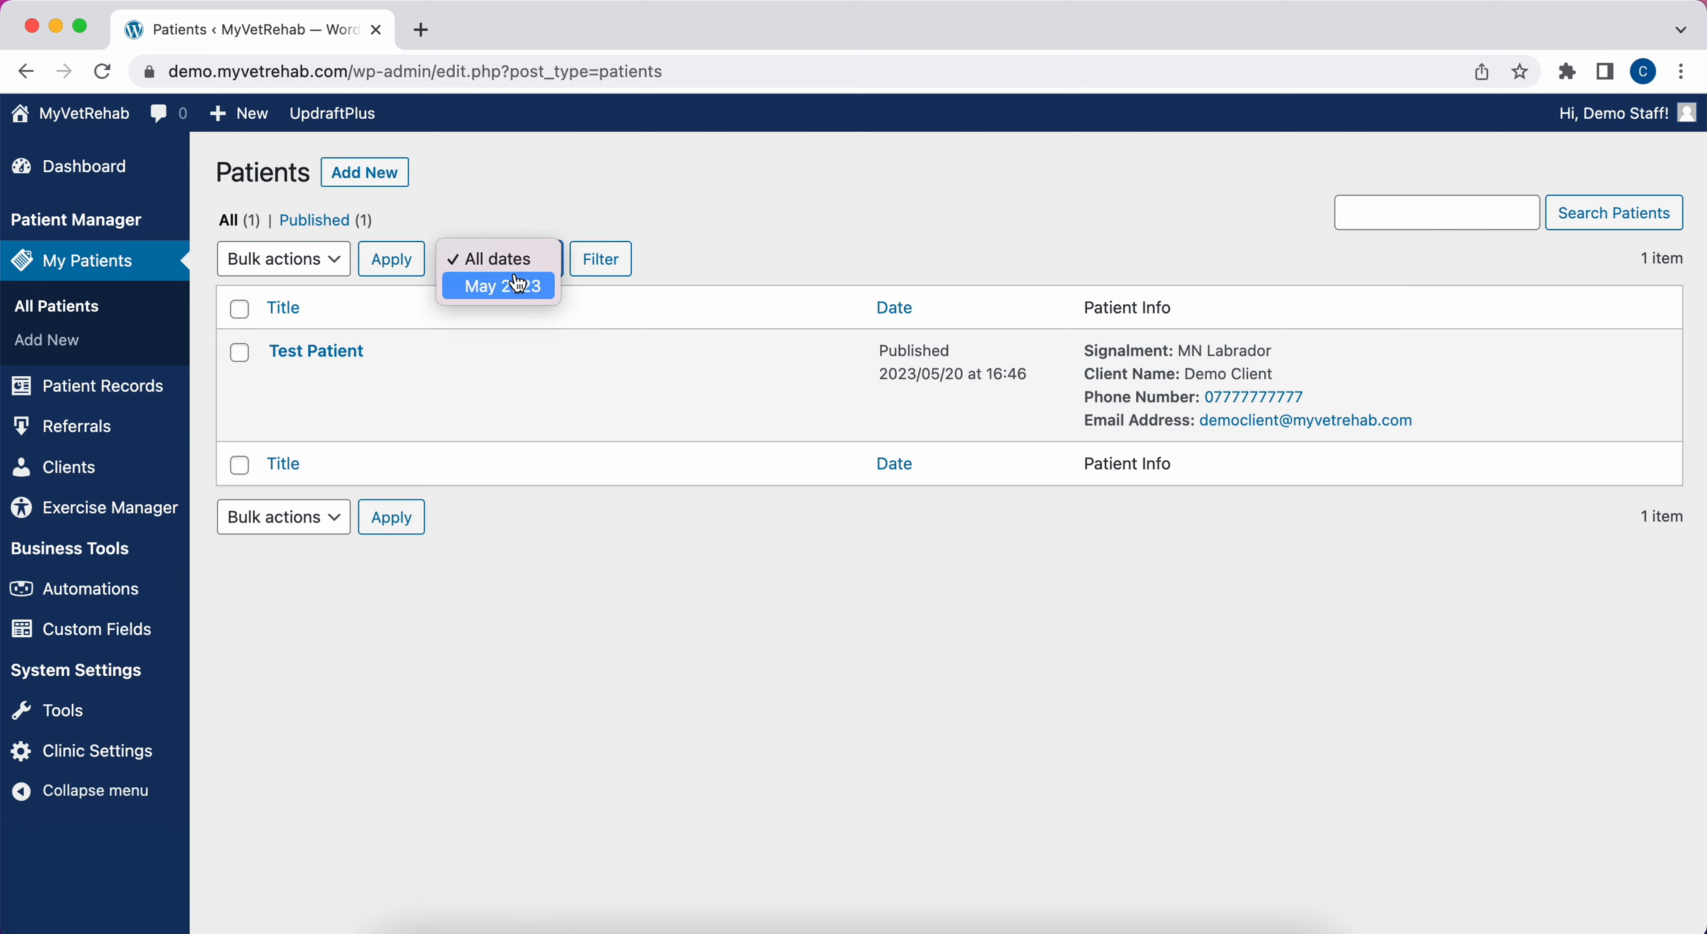
pyautogui.click(687, 216)
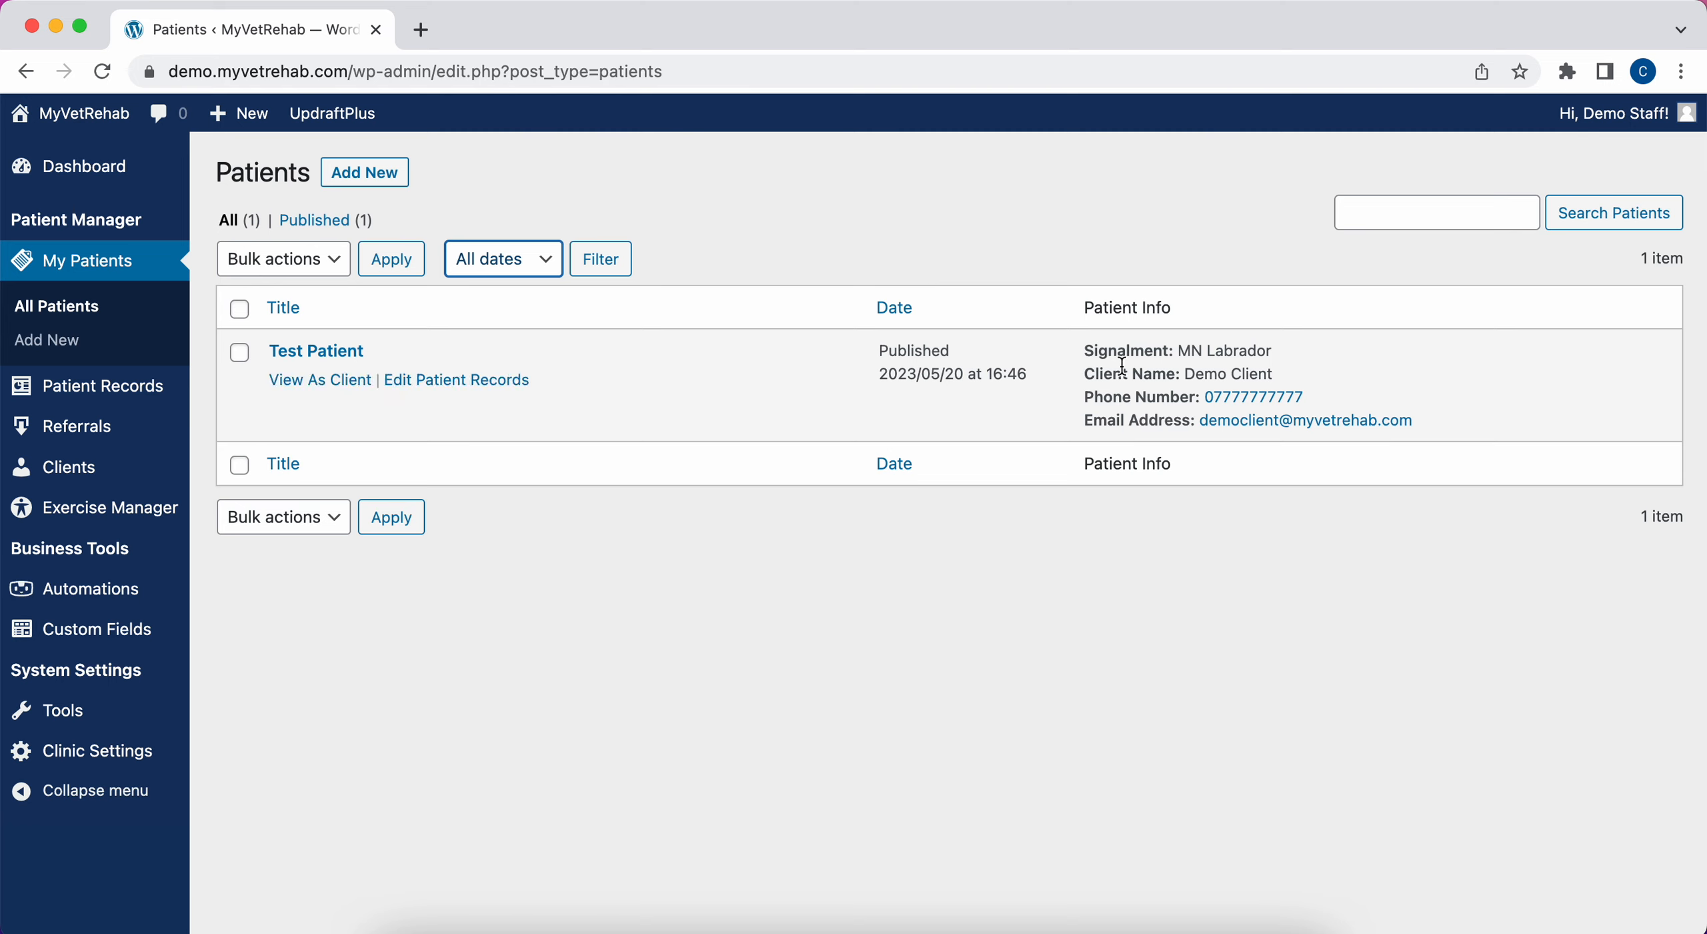
pyautogui.moveTo(1091, 349); pyautogui.dragTo(1273, 353)
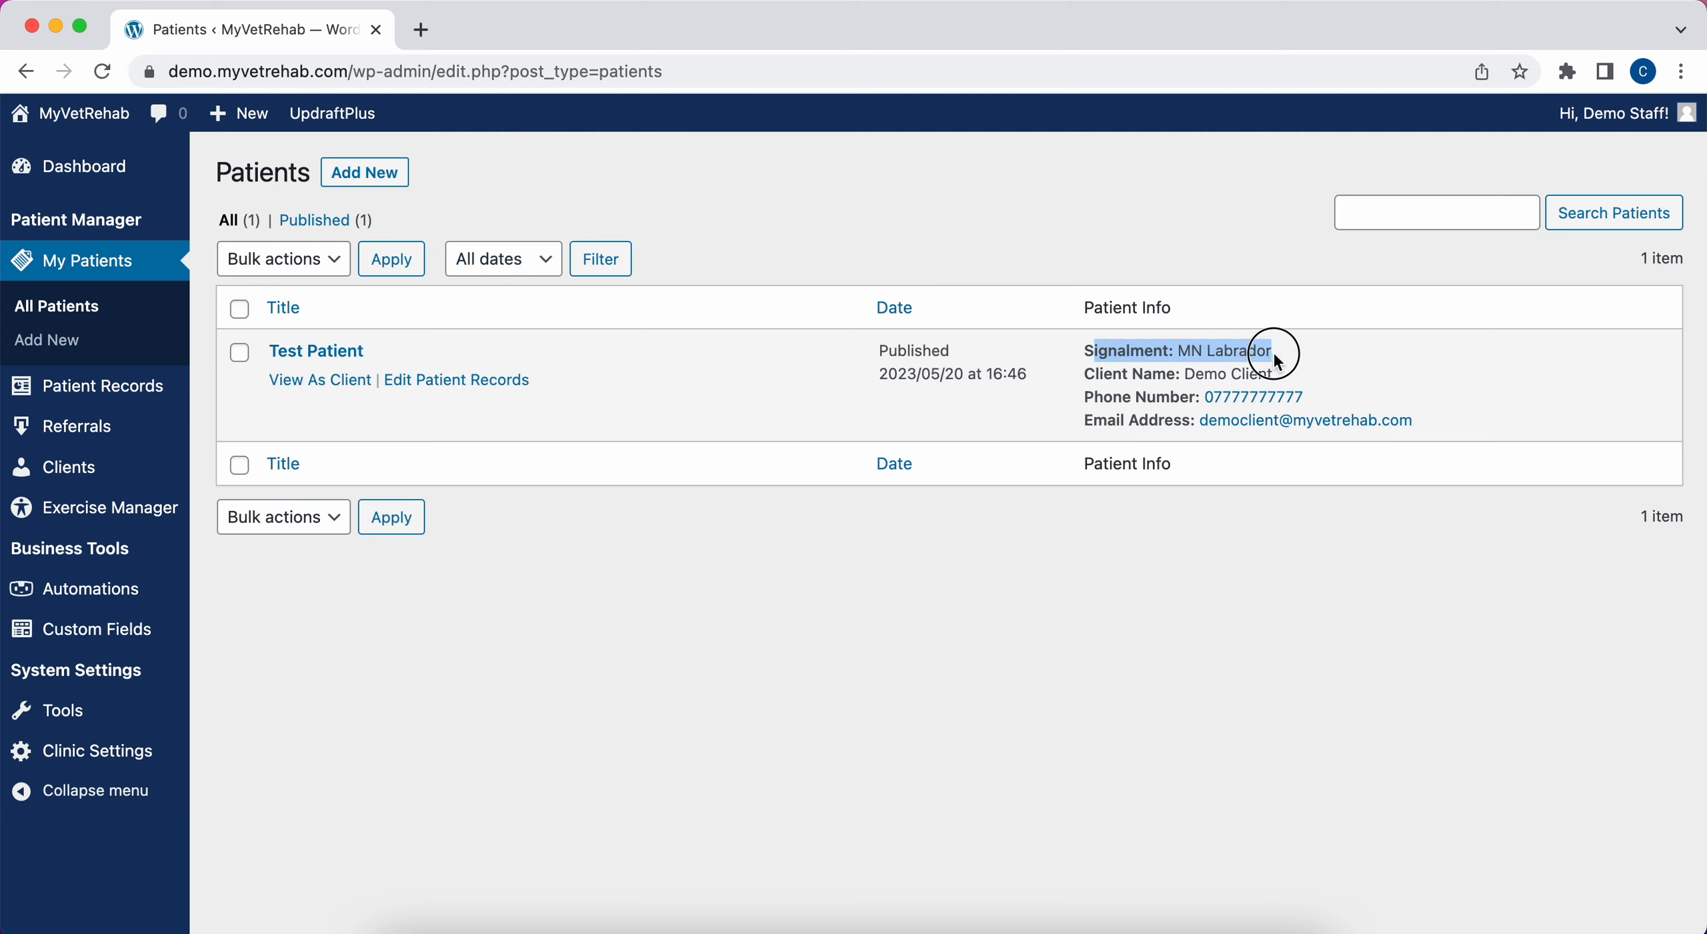
pyautogui.click(1278, 359)
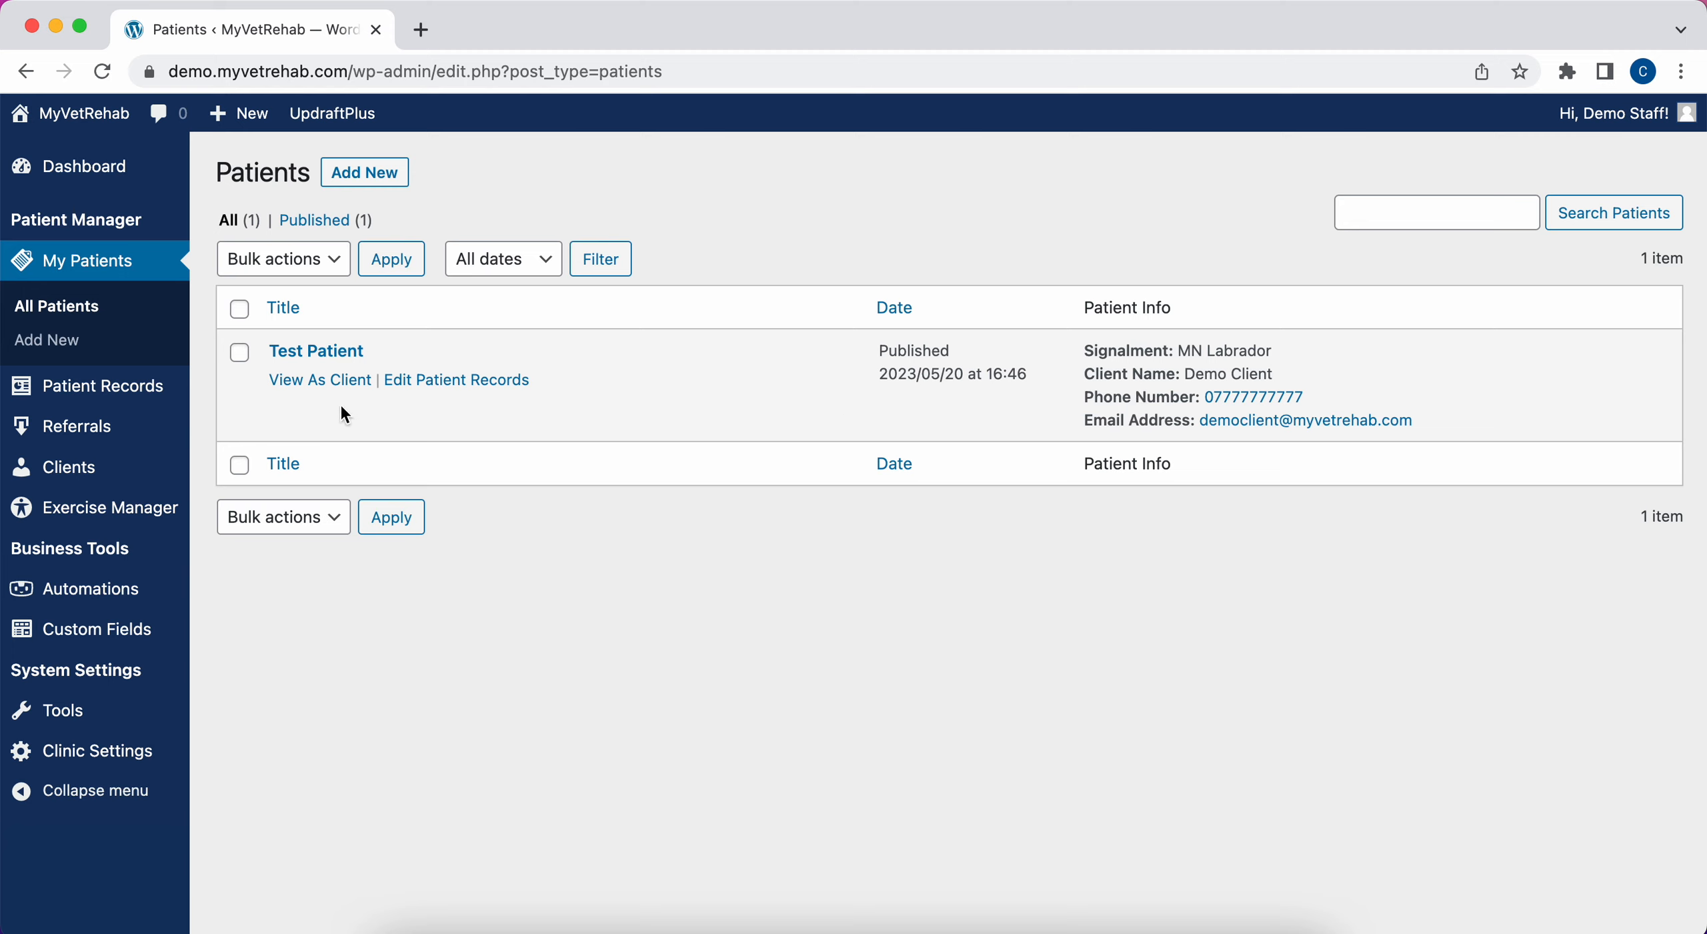
# - Open the Test Patient's record and check the patient ID in the page header and the web address
pyautogui.click(300, 360)
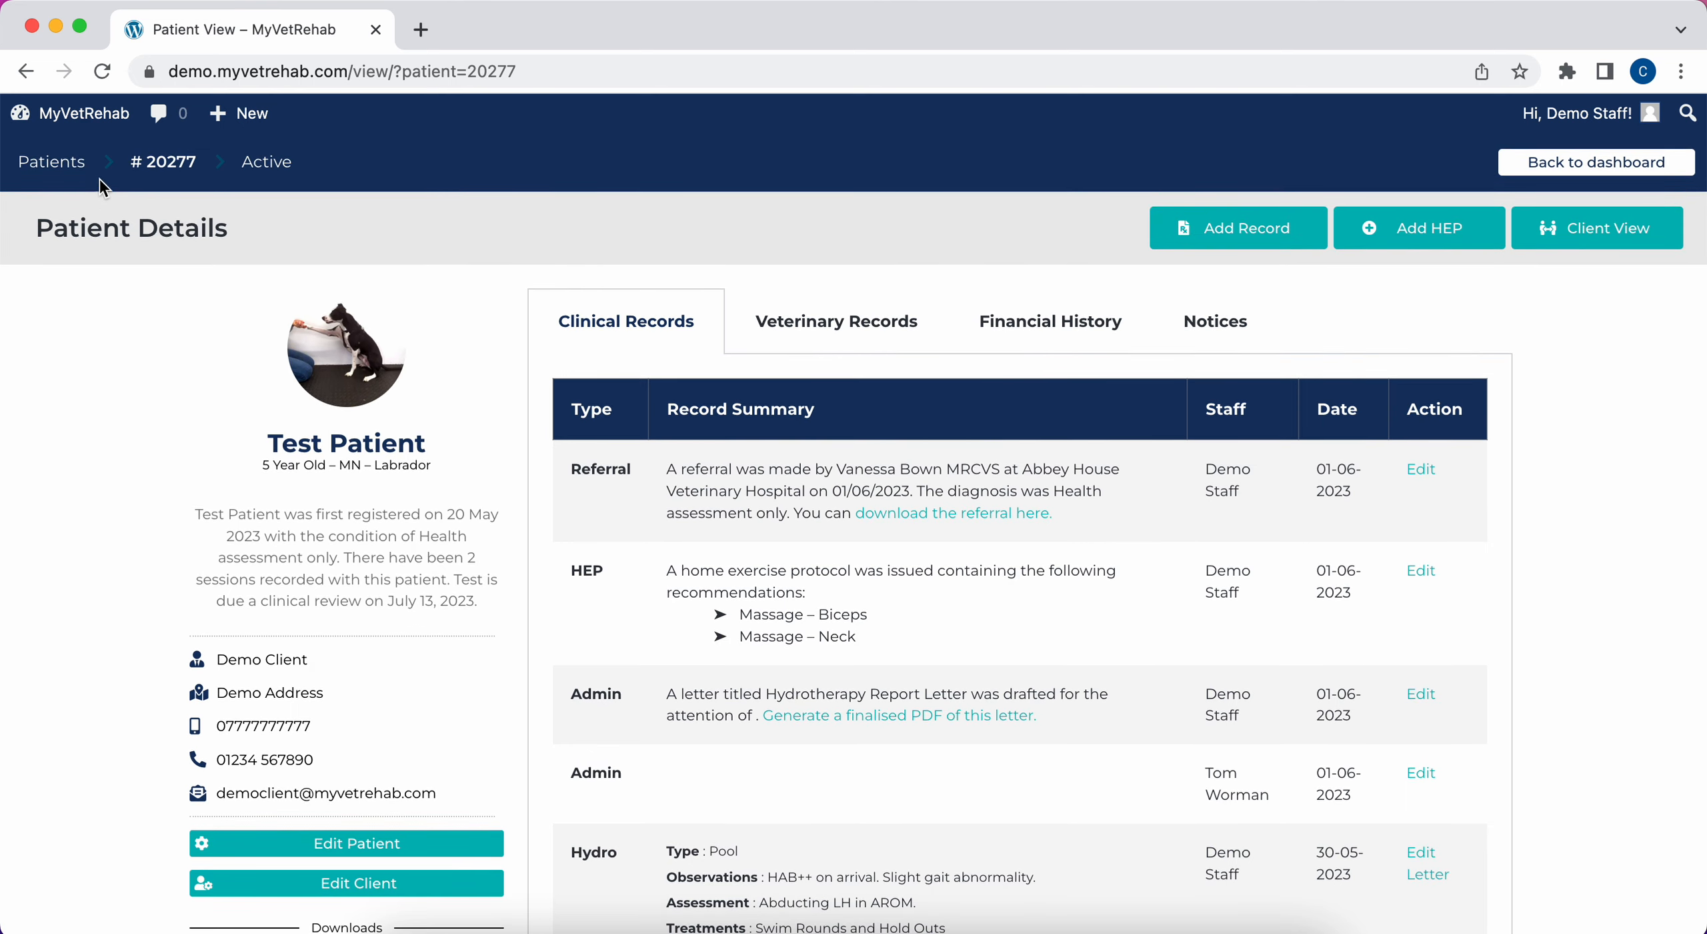
pyautogui.moveTo(136, 163); pyautogui.dragTo(220, 165)
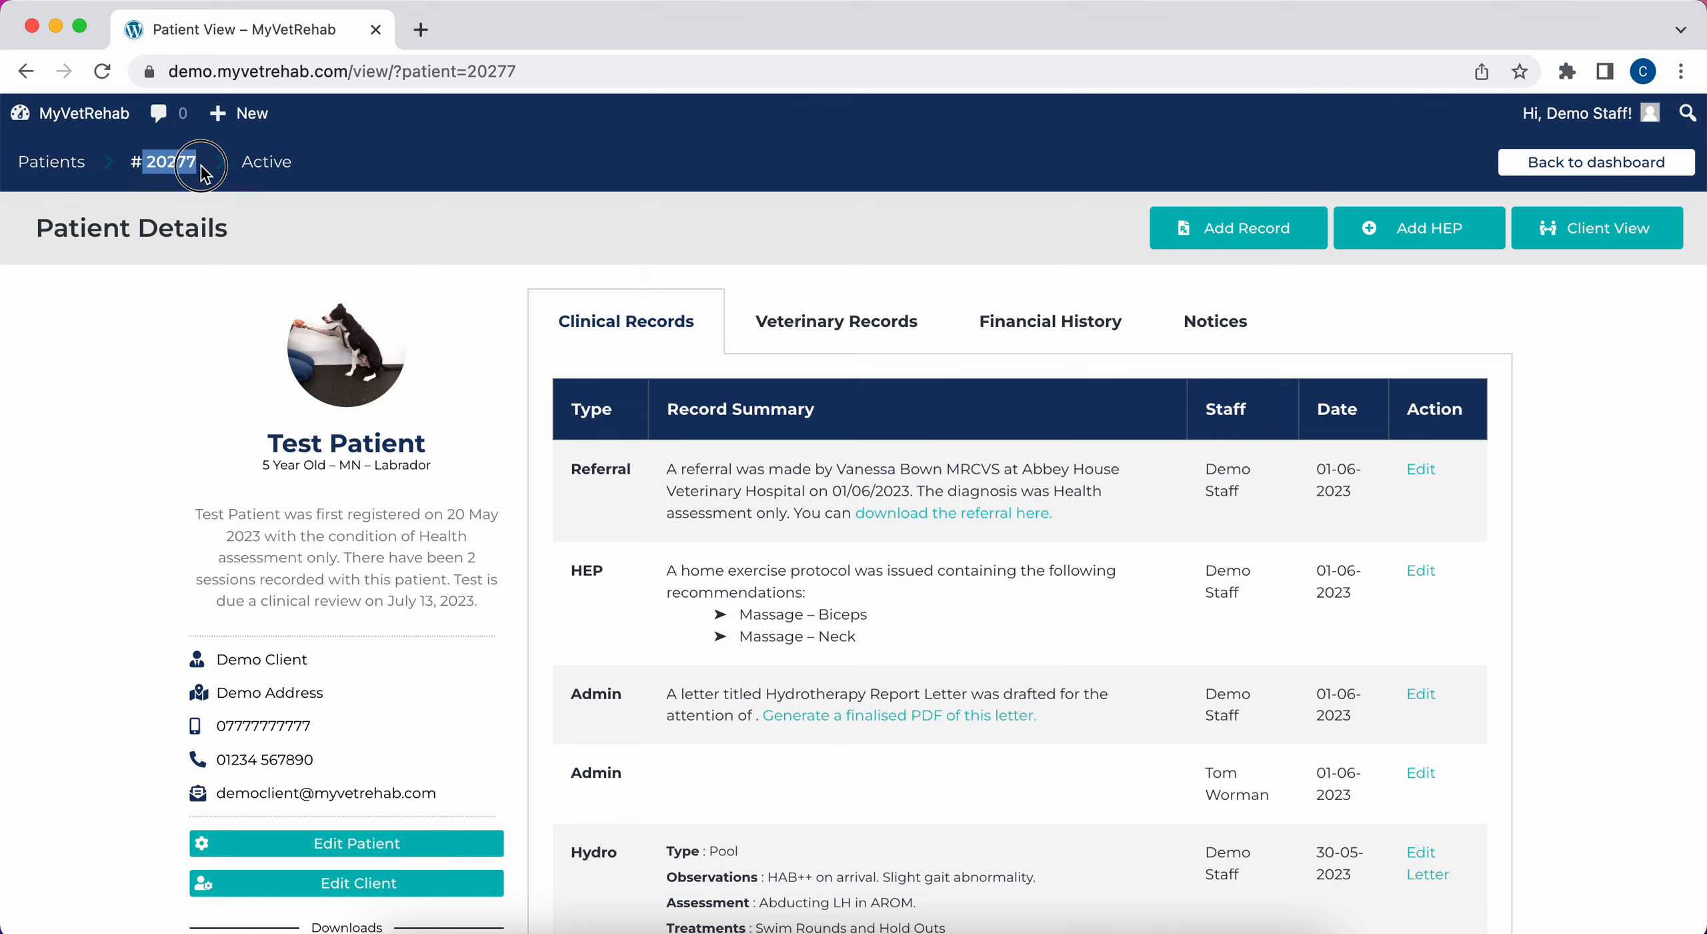
pyautogui.moveTo(472, 72); pyautogui.dragTo(515, 72)
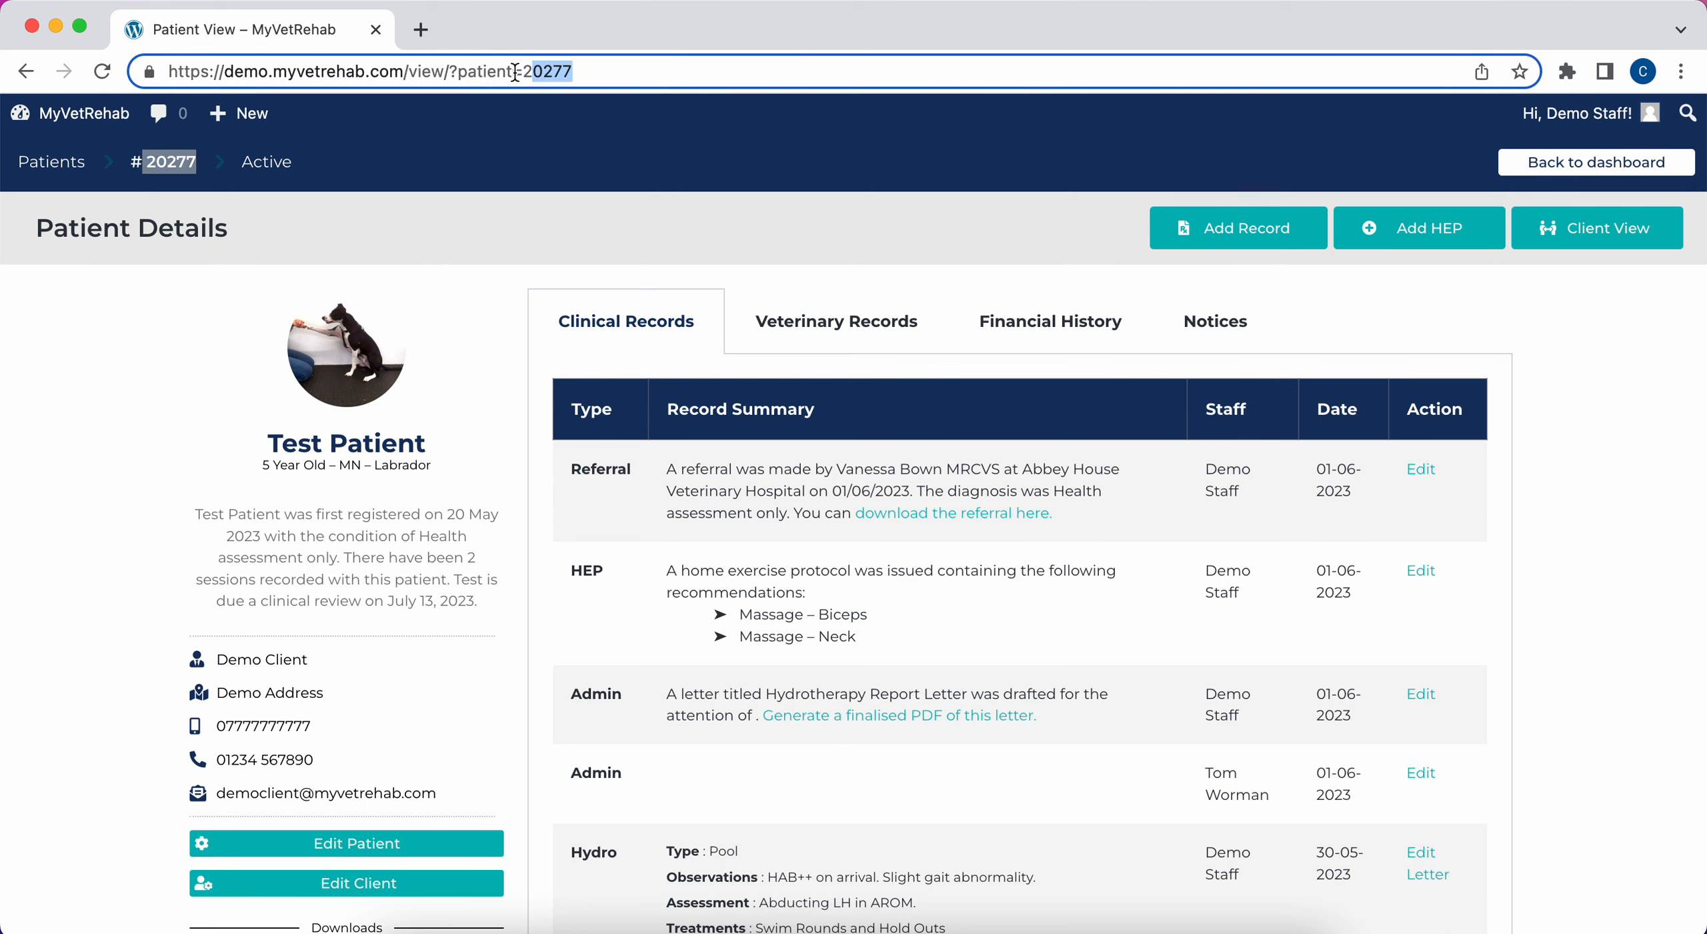
pyautogui.click(540, 73)
pyautogui.click(182, 166)
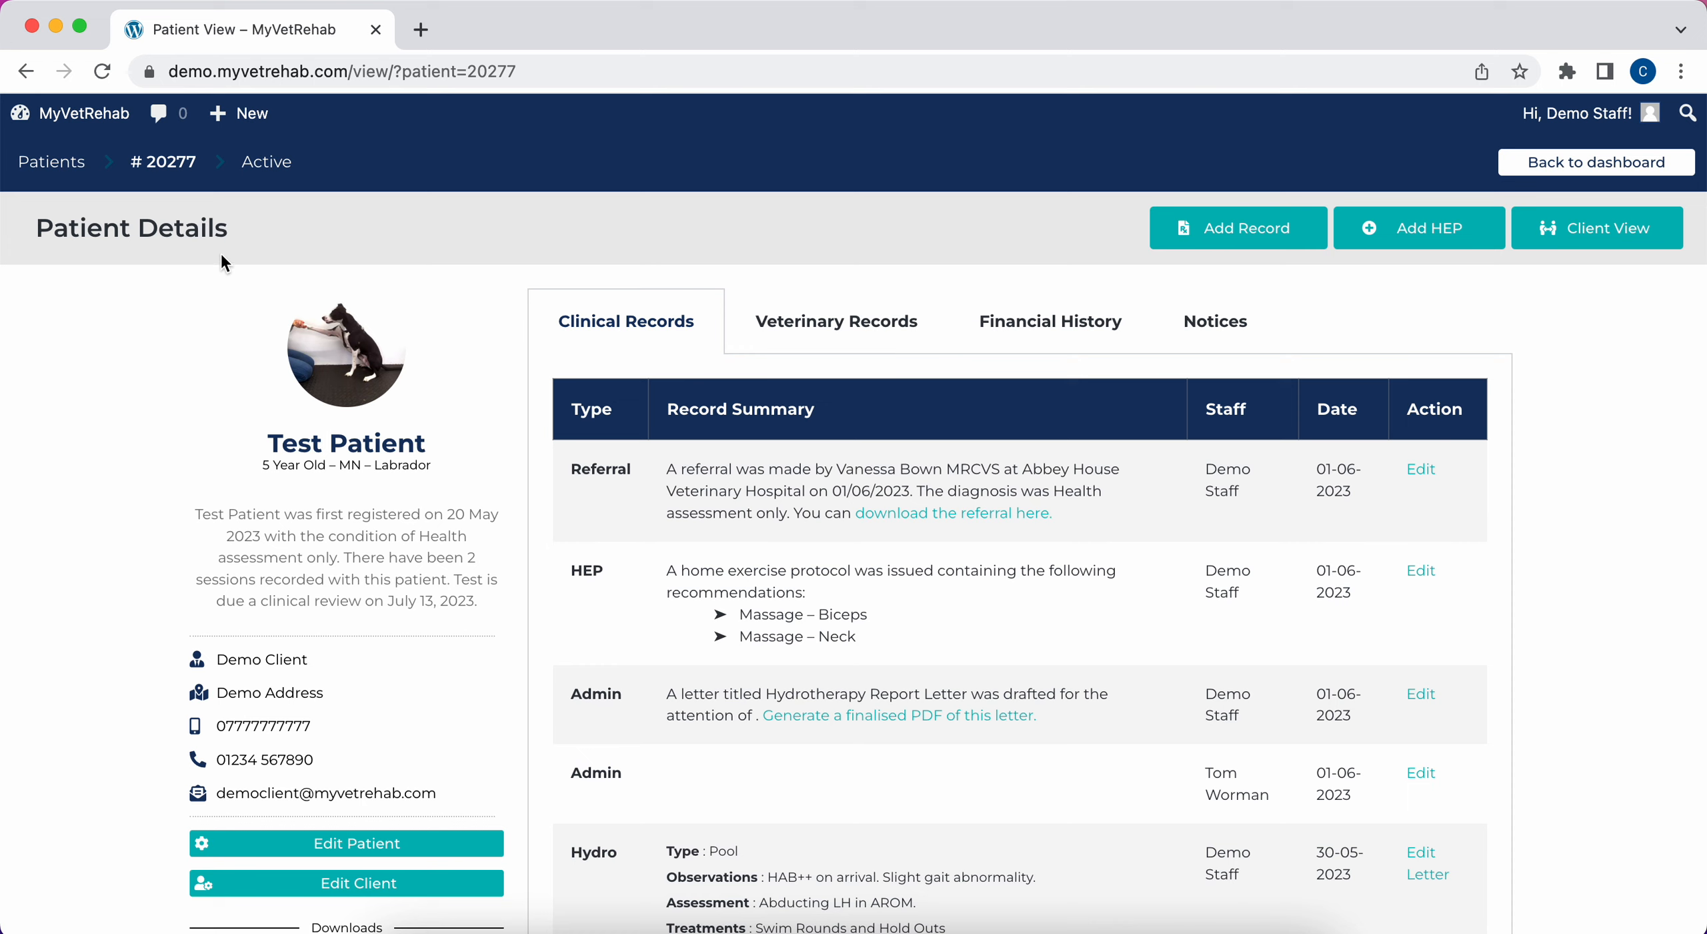
pyautogui.moveTo(199, 164); pyautogui.dragTo(147, 166)
# - Review the patient's name, signalment, registration summary, client contact details and available downloads on the patient record
pyautogui.moveTo(267, 447); pyautogui.dragTo(296, 466)
pyautogui.click(291, 472)
pyautogui.scroll(-1, 297, 558)
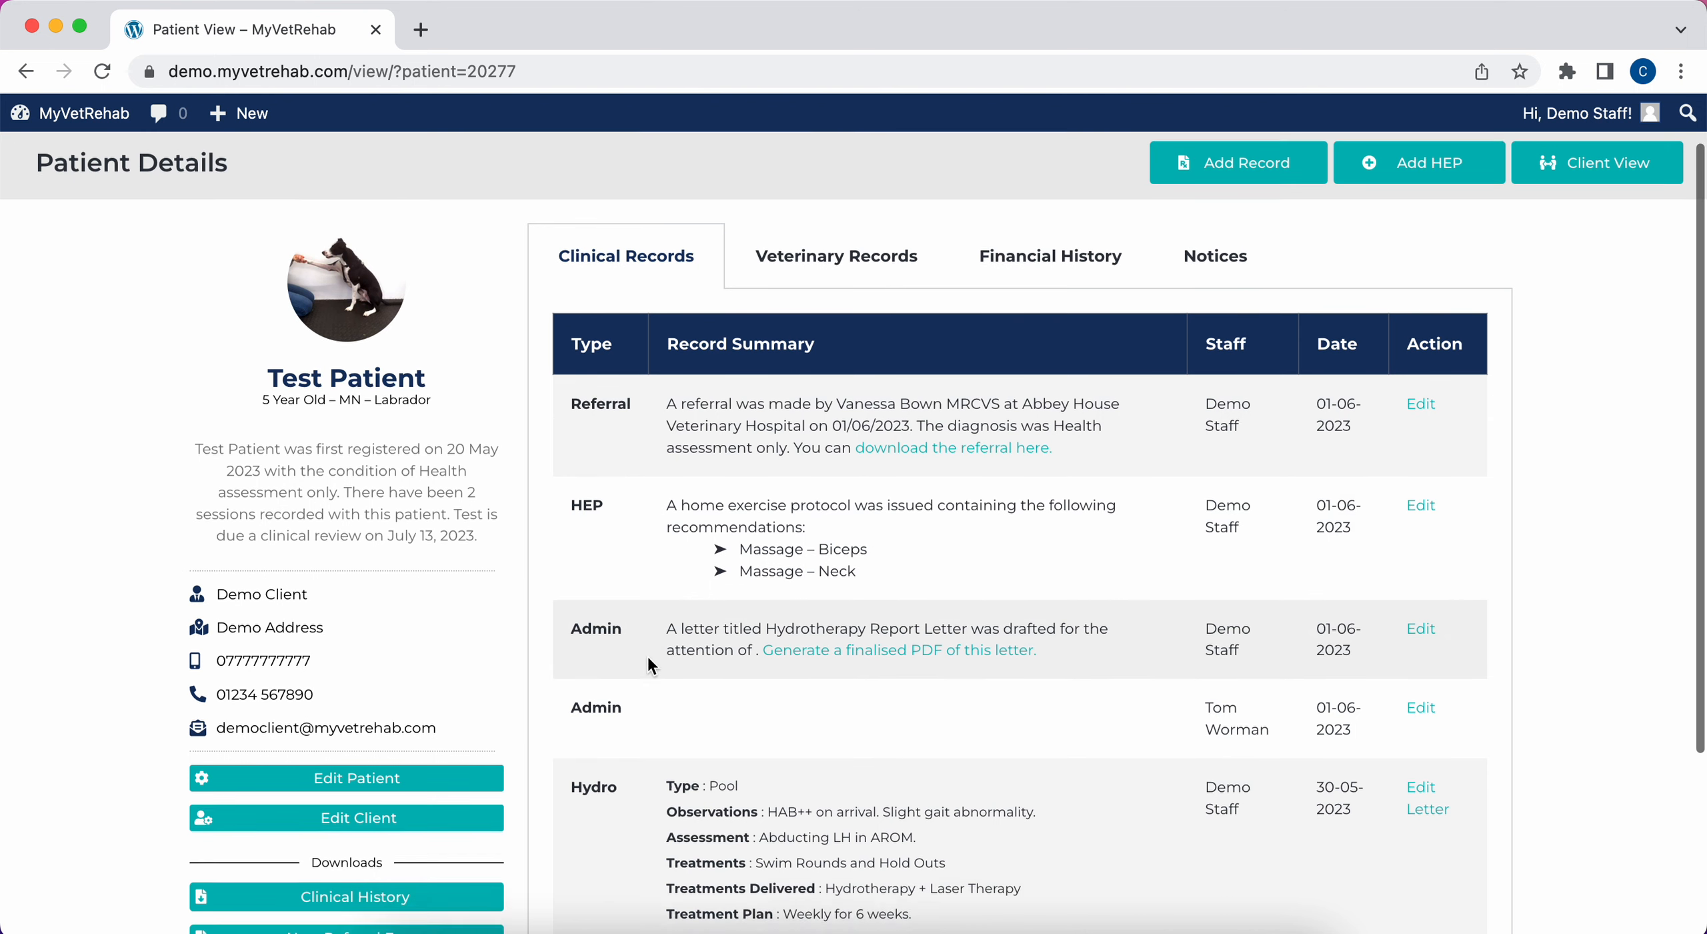
pyautogui.scroll(-2, 476, 541)
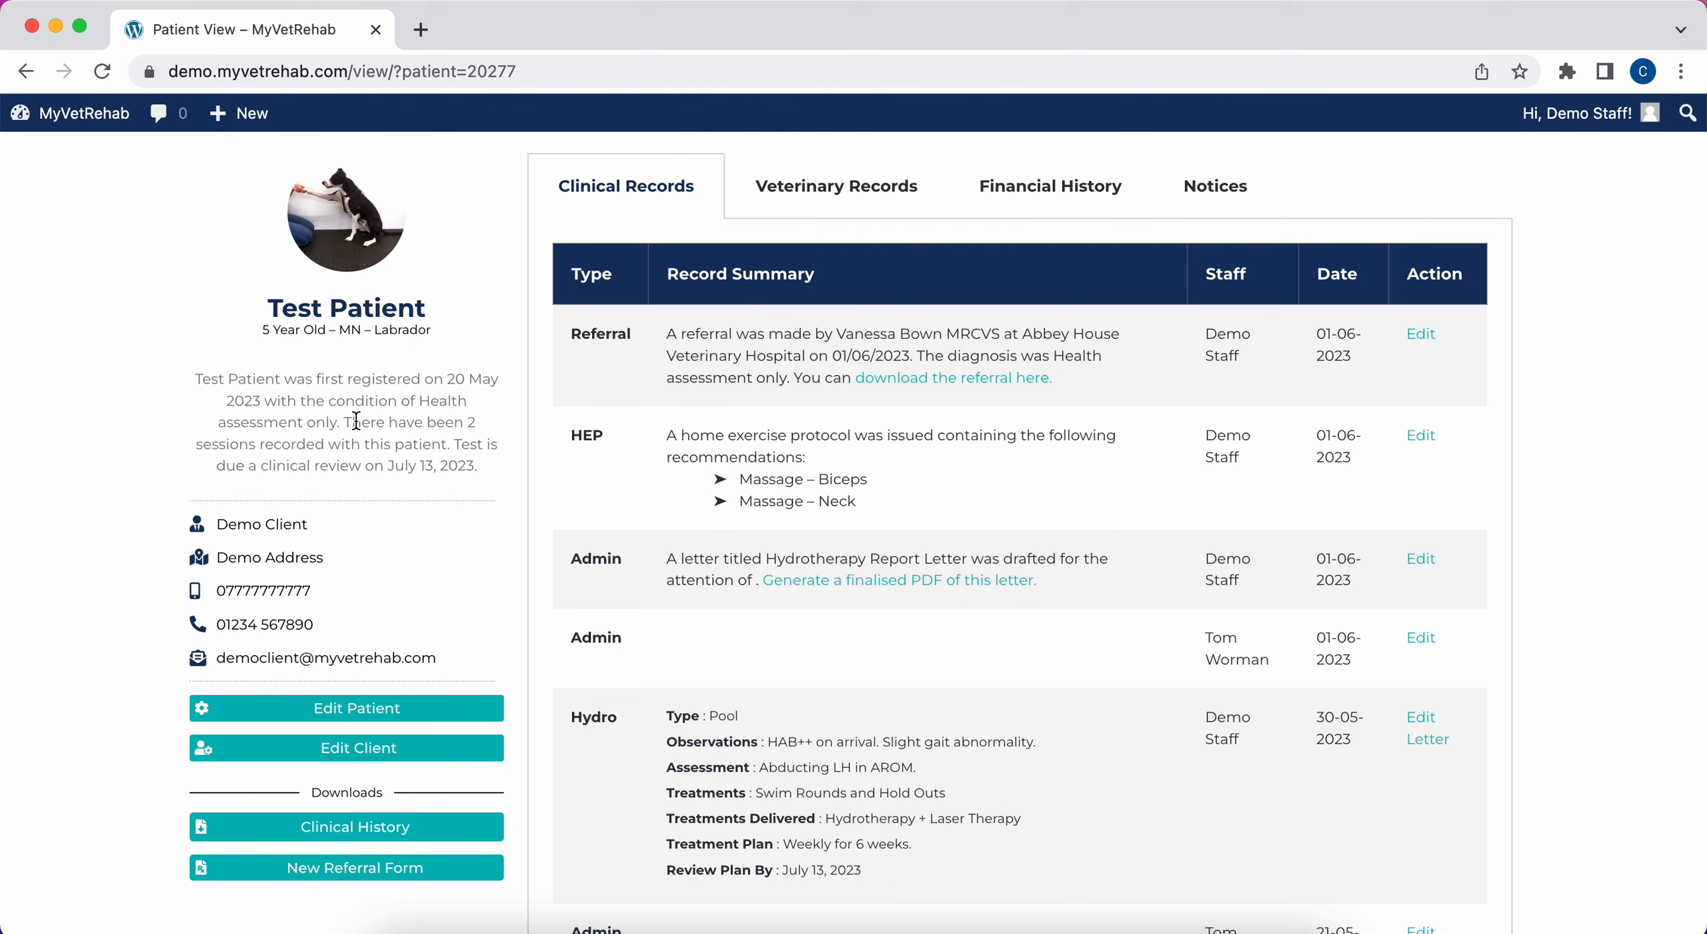
pyautogui.scroll(-4, 356, 420)
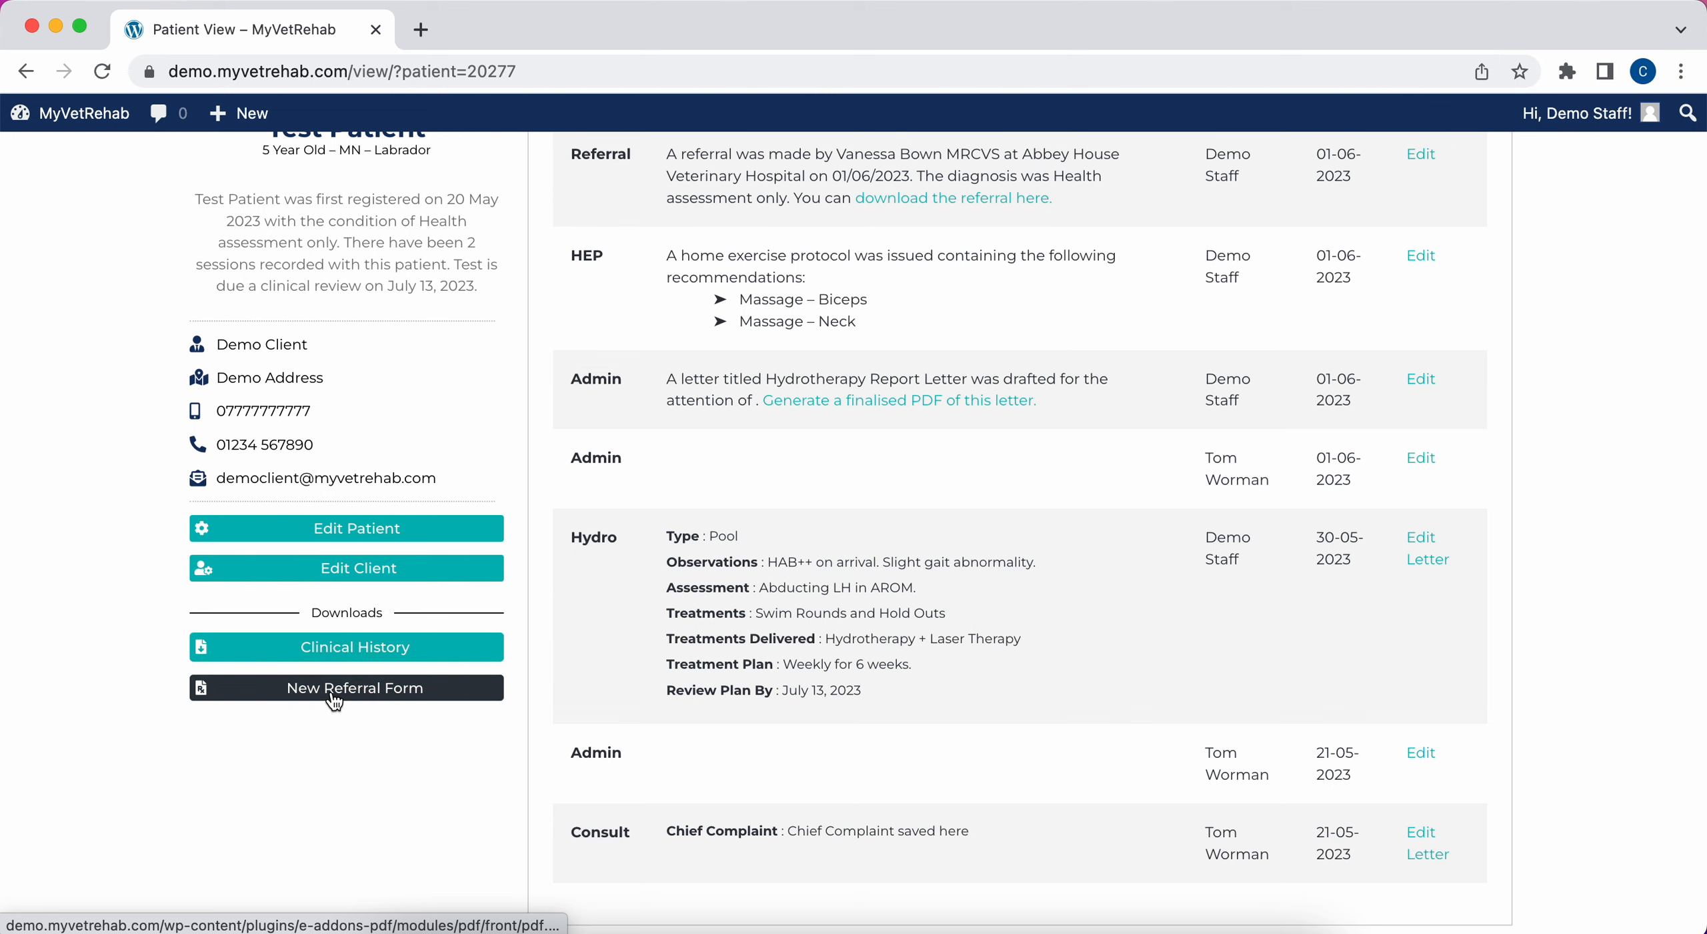
# - Download the patient's clinical history and open the PDF to review its logo, clinic details and authentication code
pyautogui.click(341, 656)
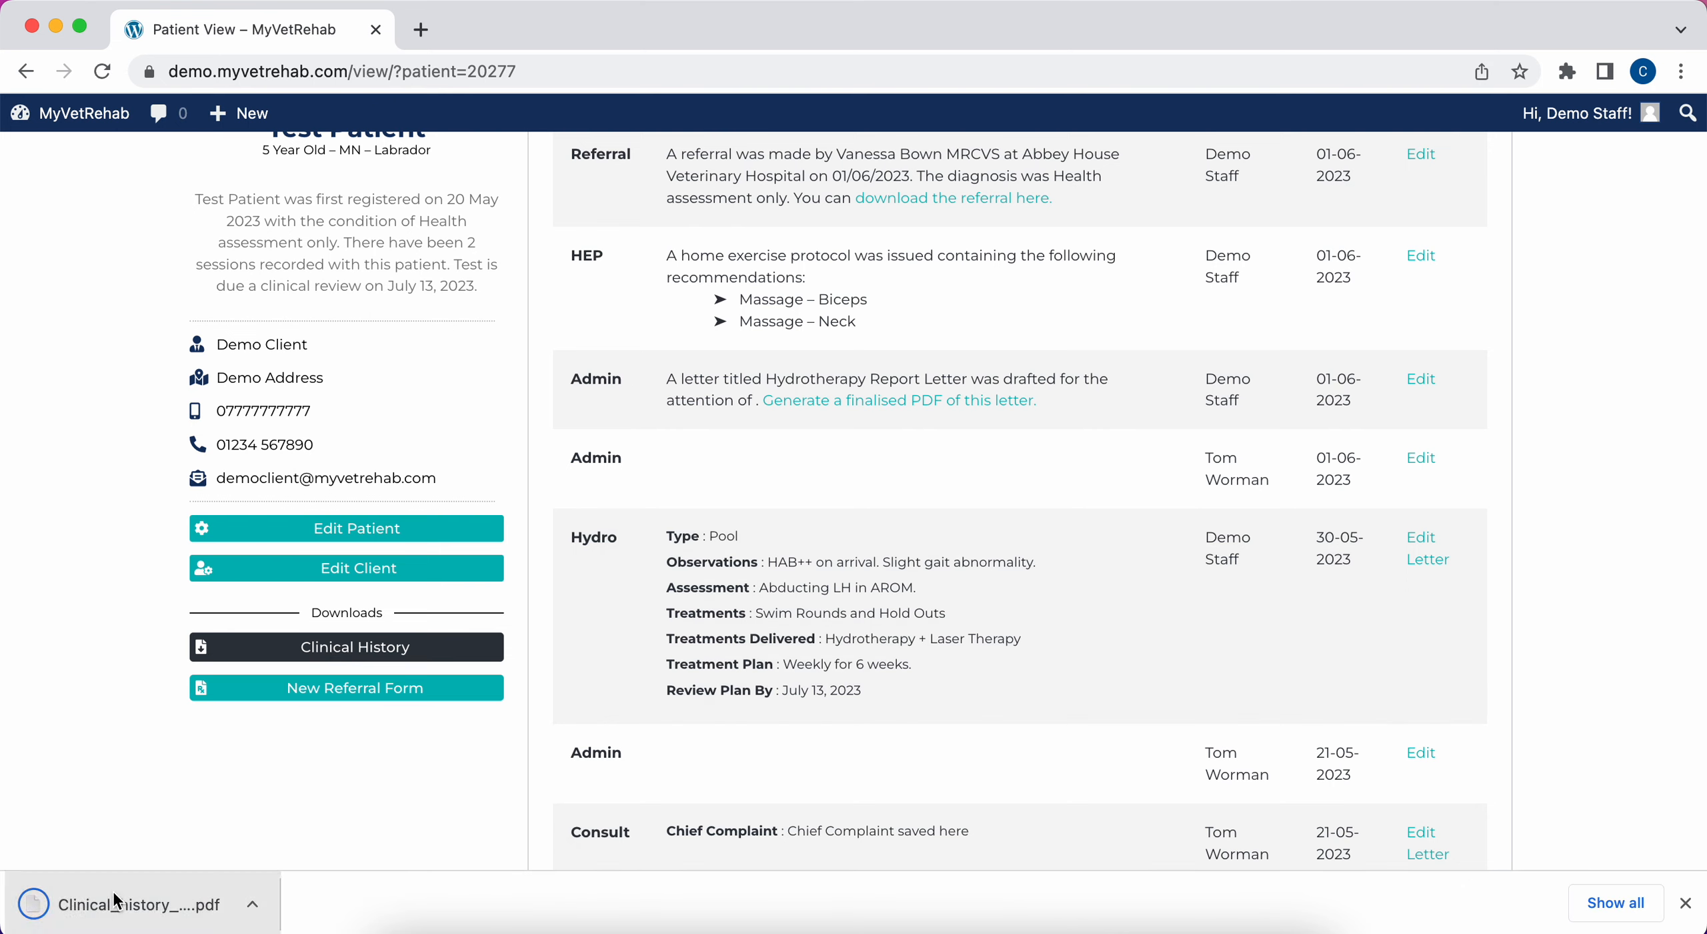
pyautogui.click(115, 896)
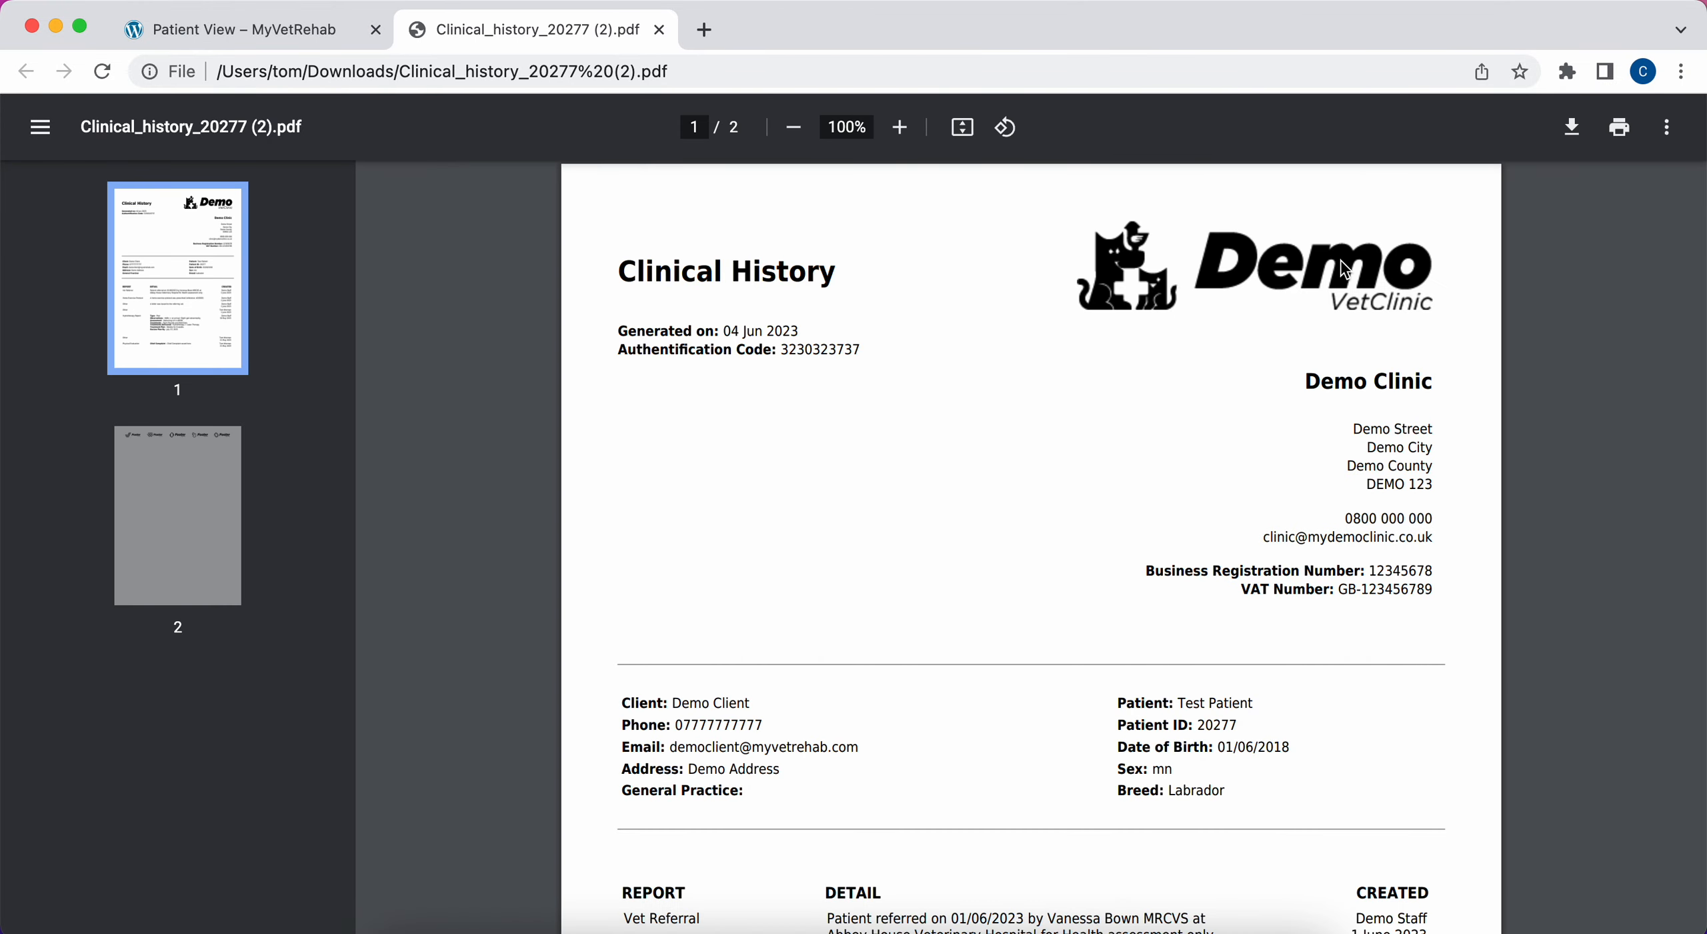
pyautogui.scroll(-3, 1394, 426)
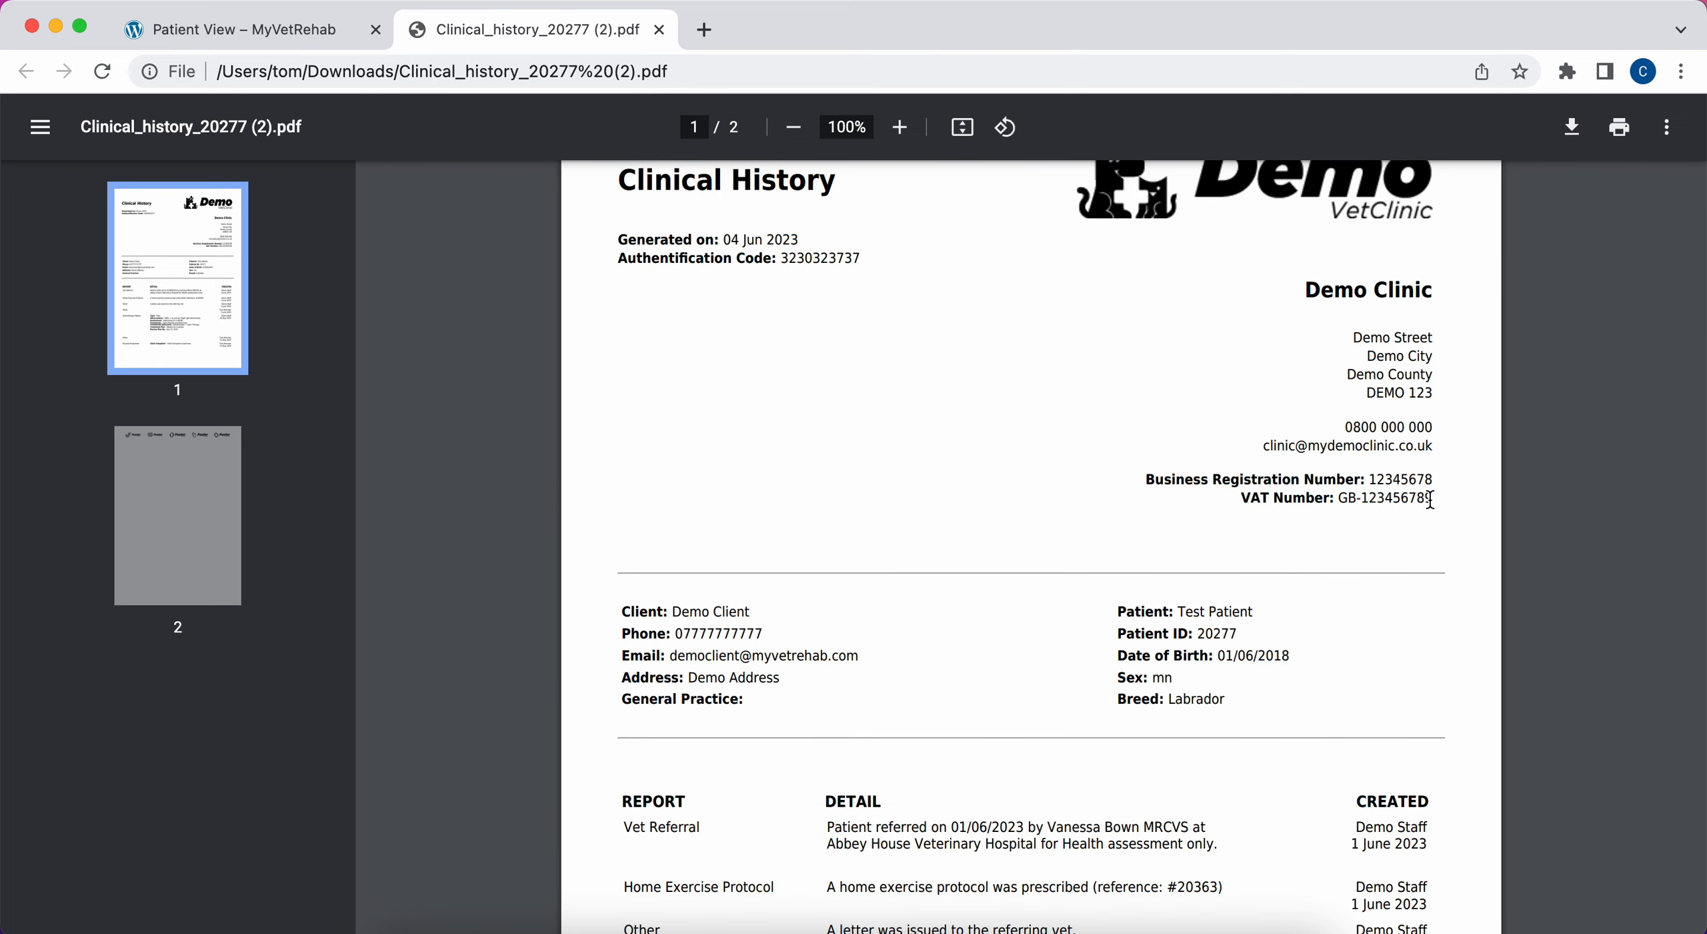
pyautogui.scroll(3, 1431, 499)
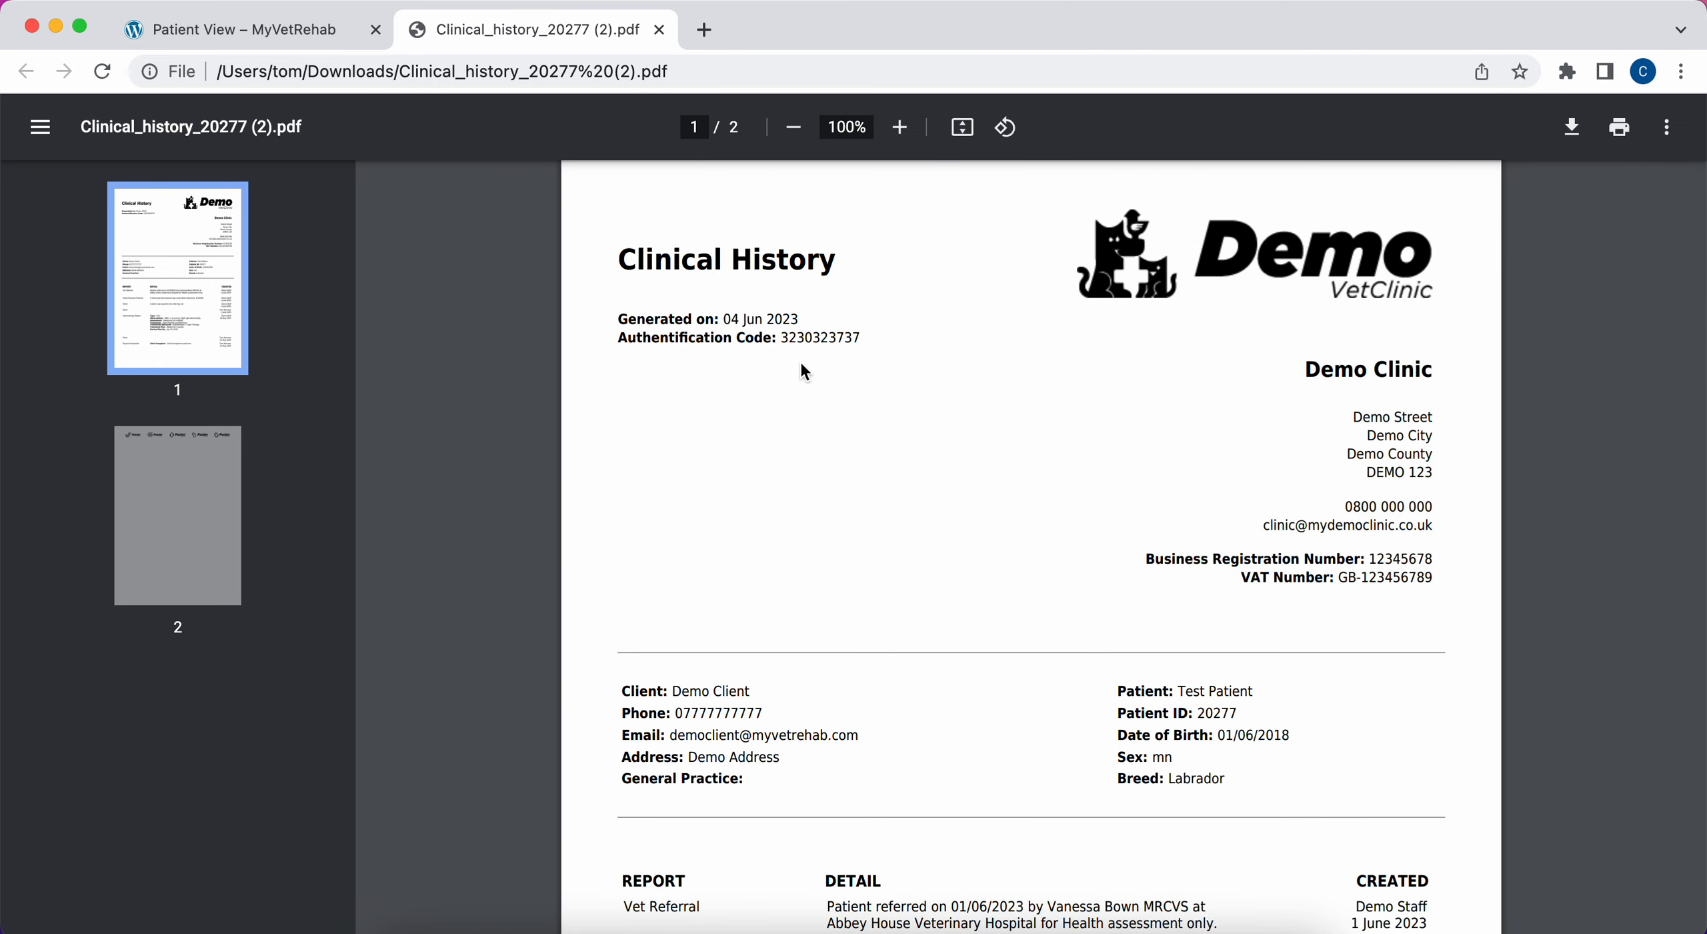
pyautogui.scroll(-5, 800, 361)
pyautogui.moveTo(684, 548); pyautogui.dragTo(774, 573)
pyautogui.click(774, 571)
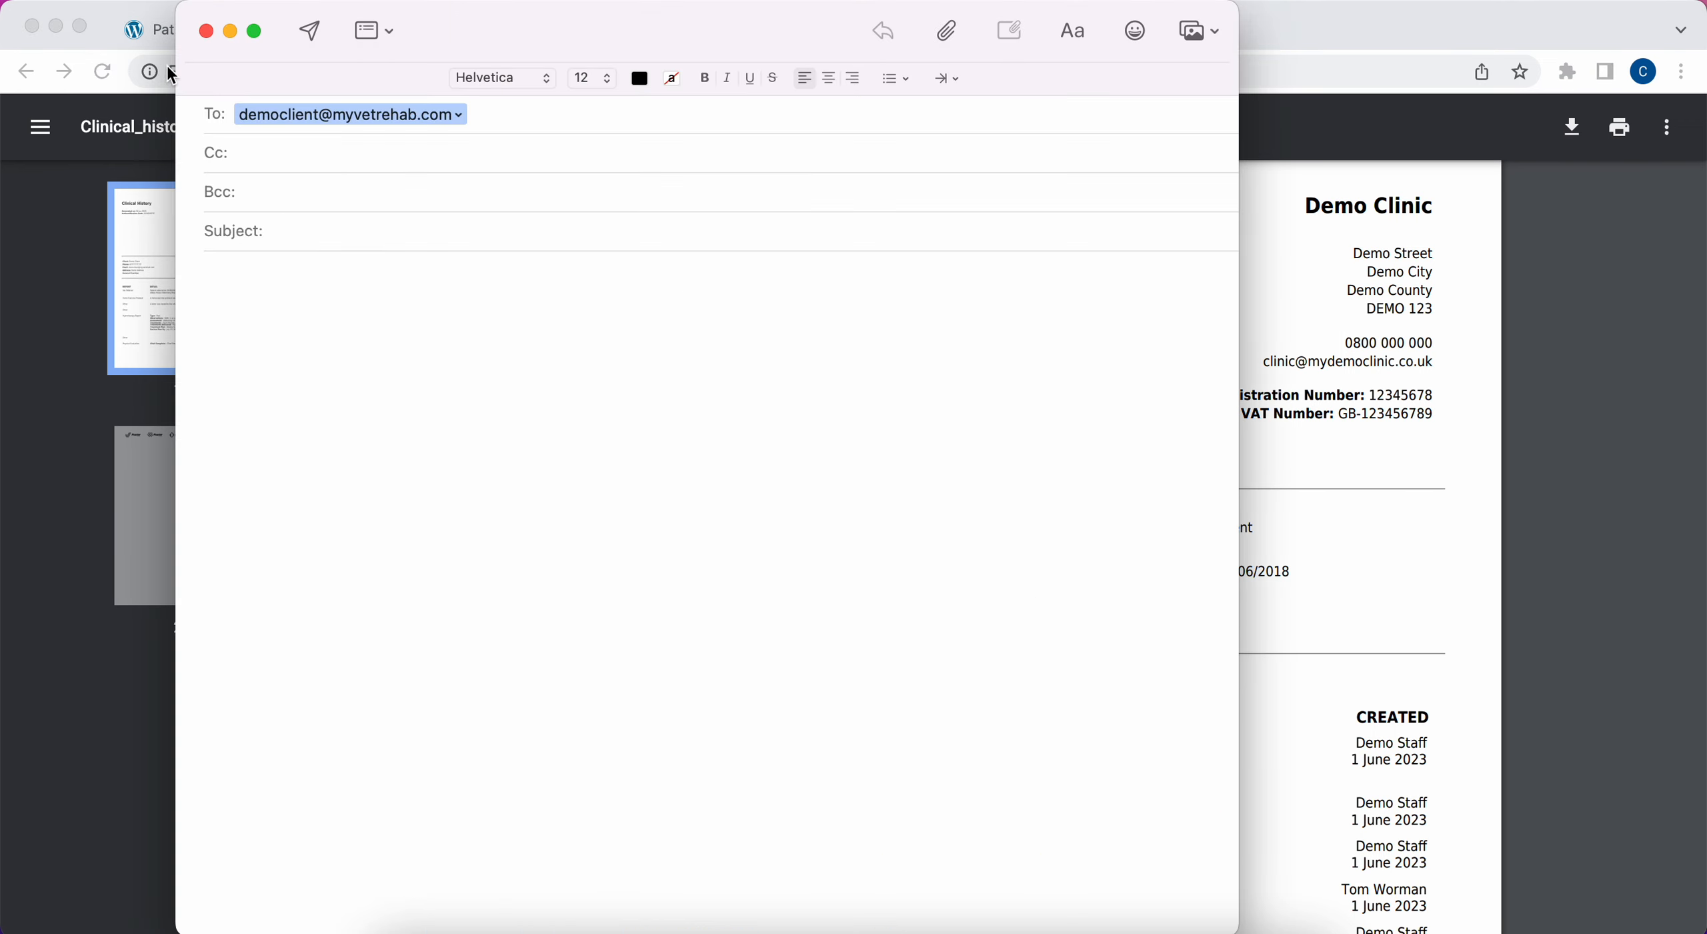
pyautogui.click(206, 31)
pyautogui.click(724, 564)
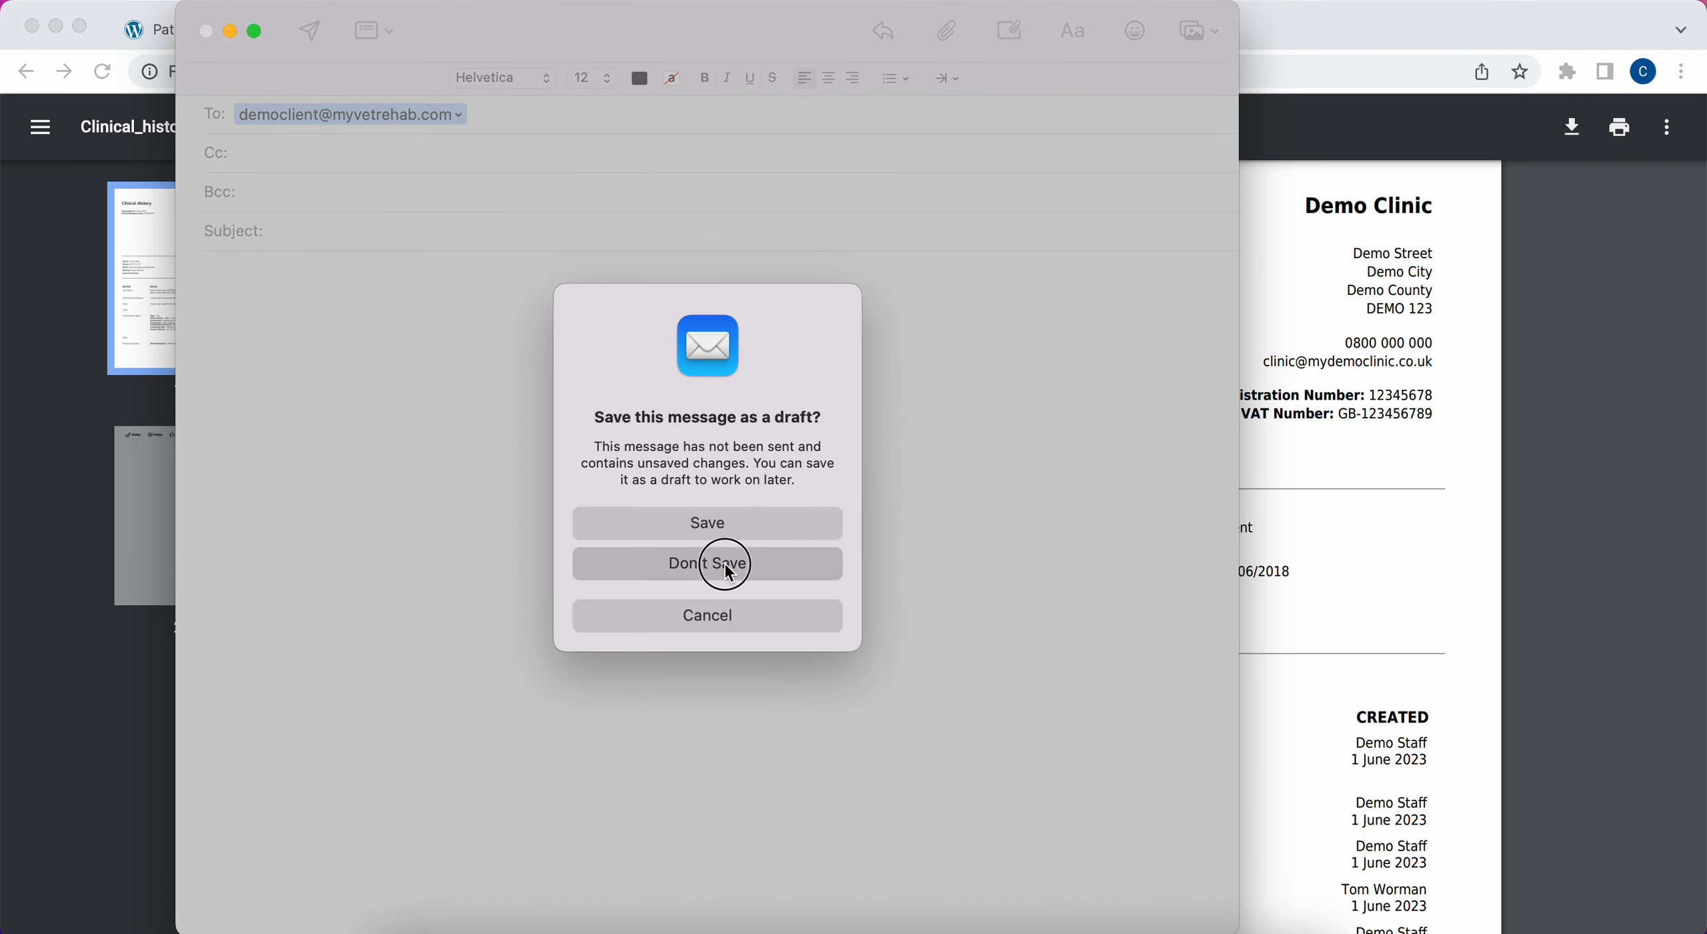
# - Review the clinical history's report entries and the footer logos on page 2, and close the PDF
pyautogui.scroll(-10, 1079, 732)
pyautogui.scroll(-2, 1079, 732)
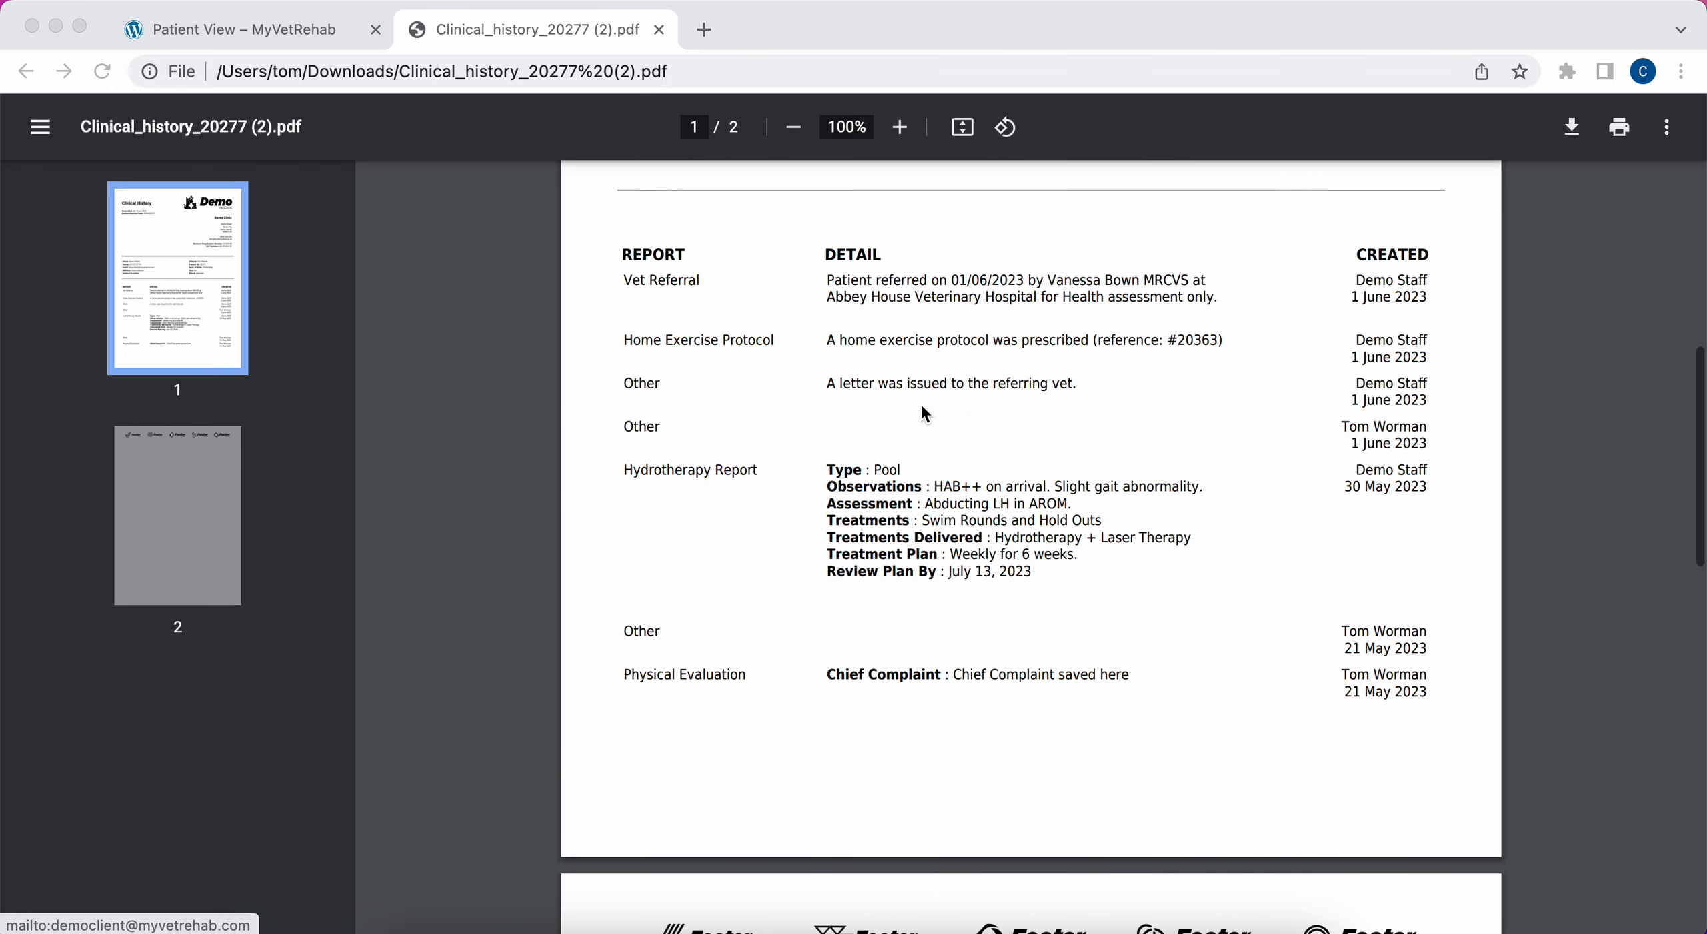
pyautogui.scroll(-4, 937, 466)
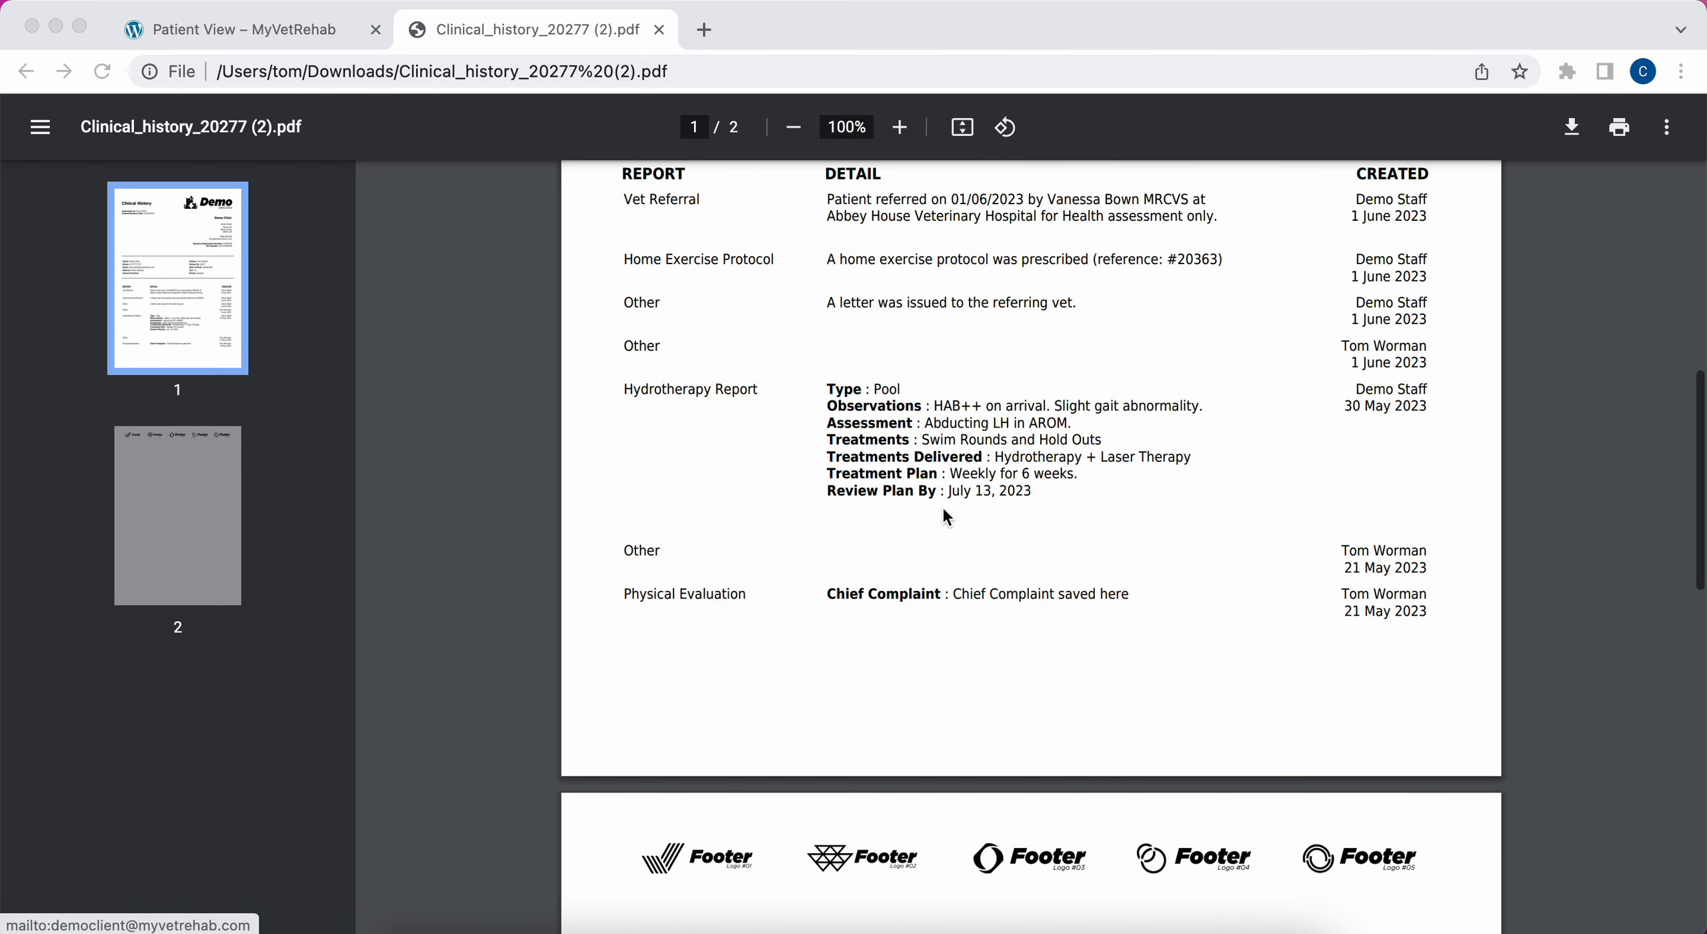
pyautogui.scroll(-8, 943, 509)
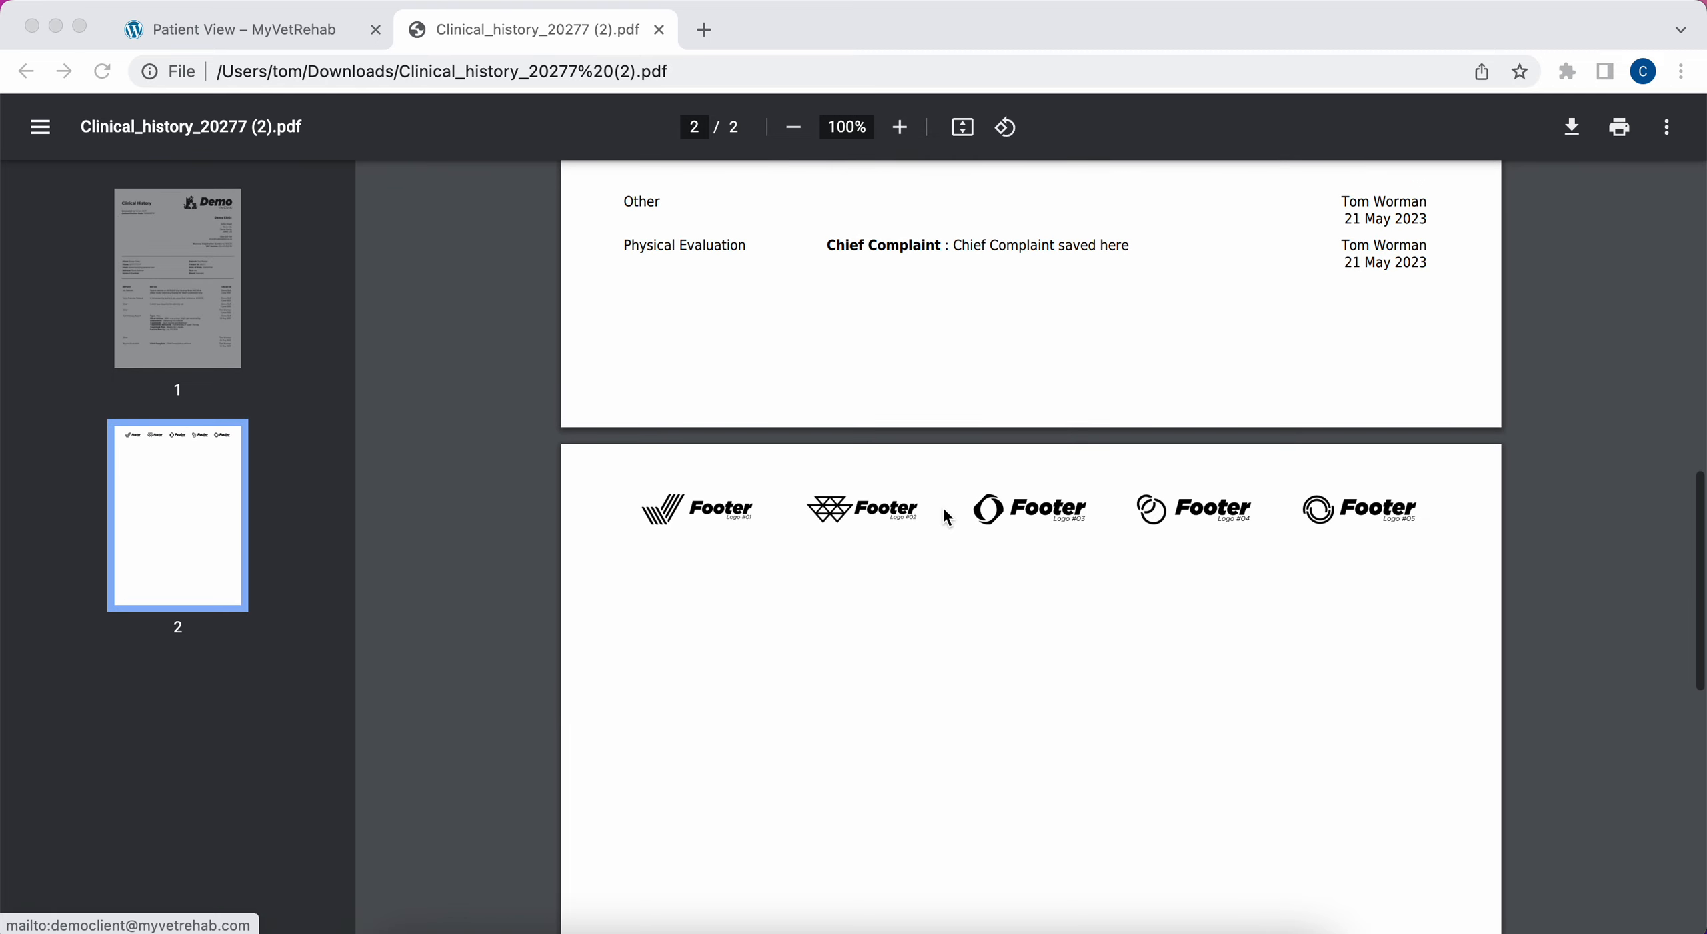
pyautogui.scroll(20, 941, 508)
pyautogui.scroll(-20, 939, 504)
pyautogui.scroll(15, 939, 504)
pyautogui.scroll(2, 939, 504)
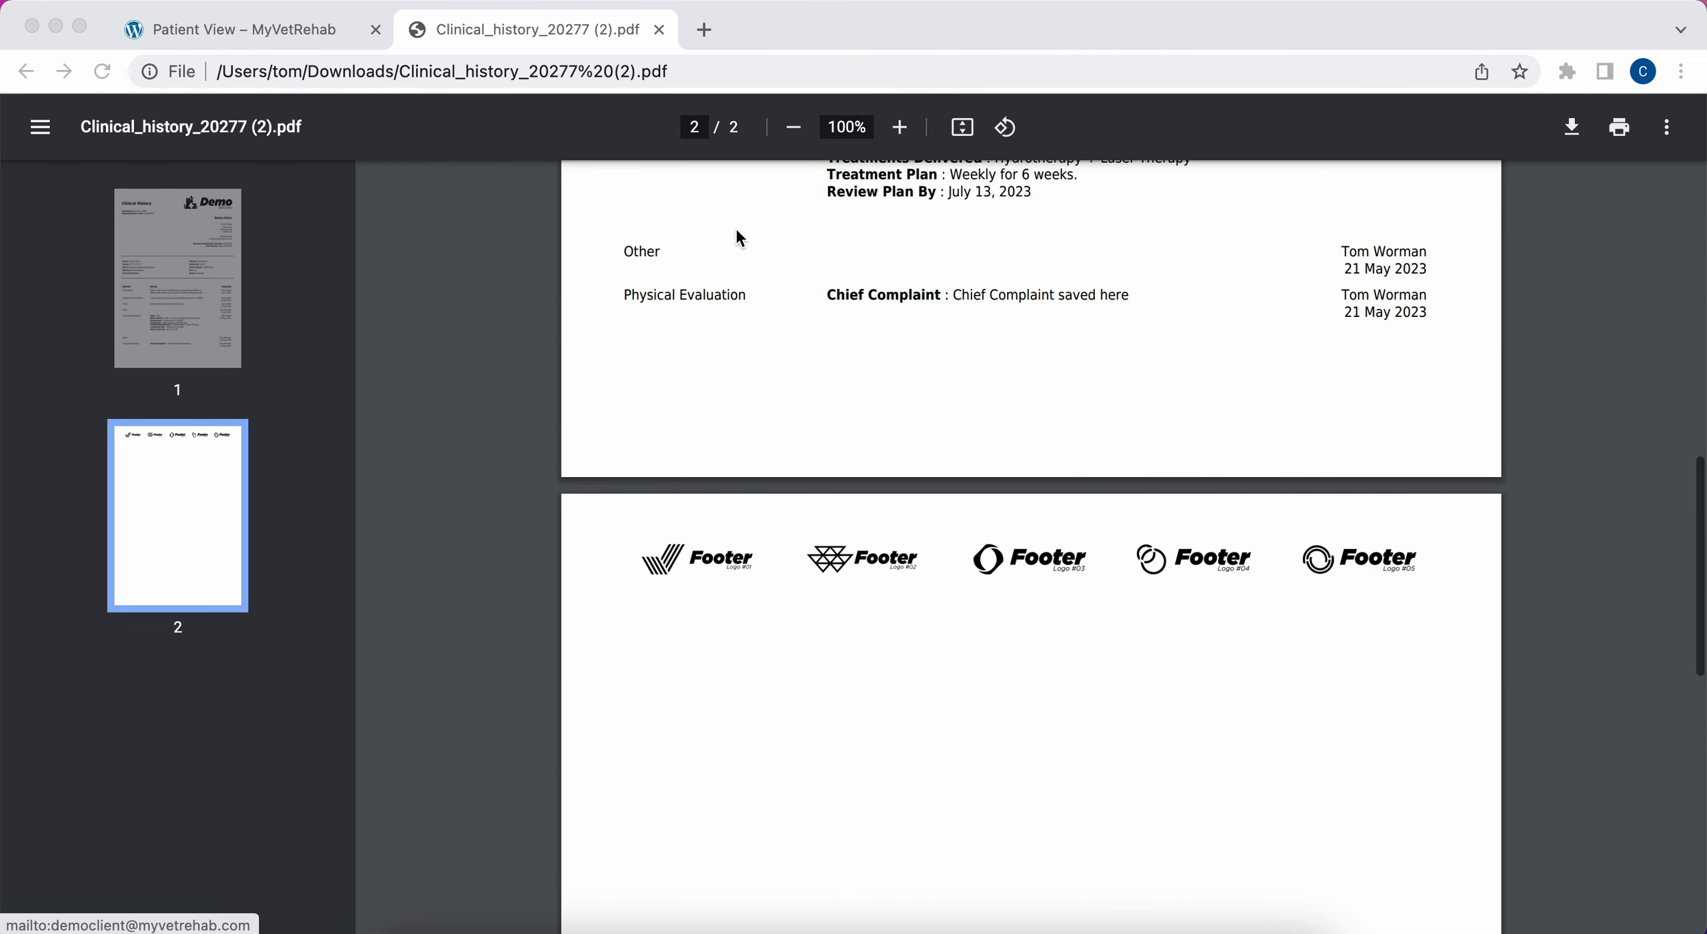
pyautogui.click(656, 32)
pyautogui.click(658, 30)
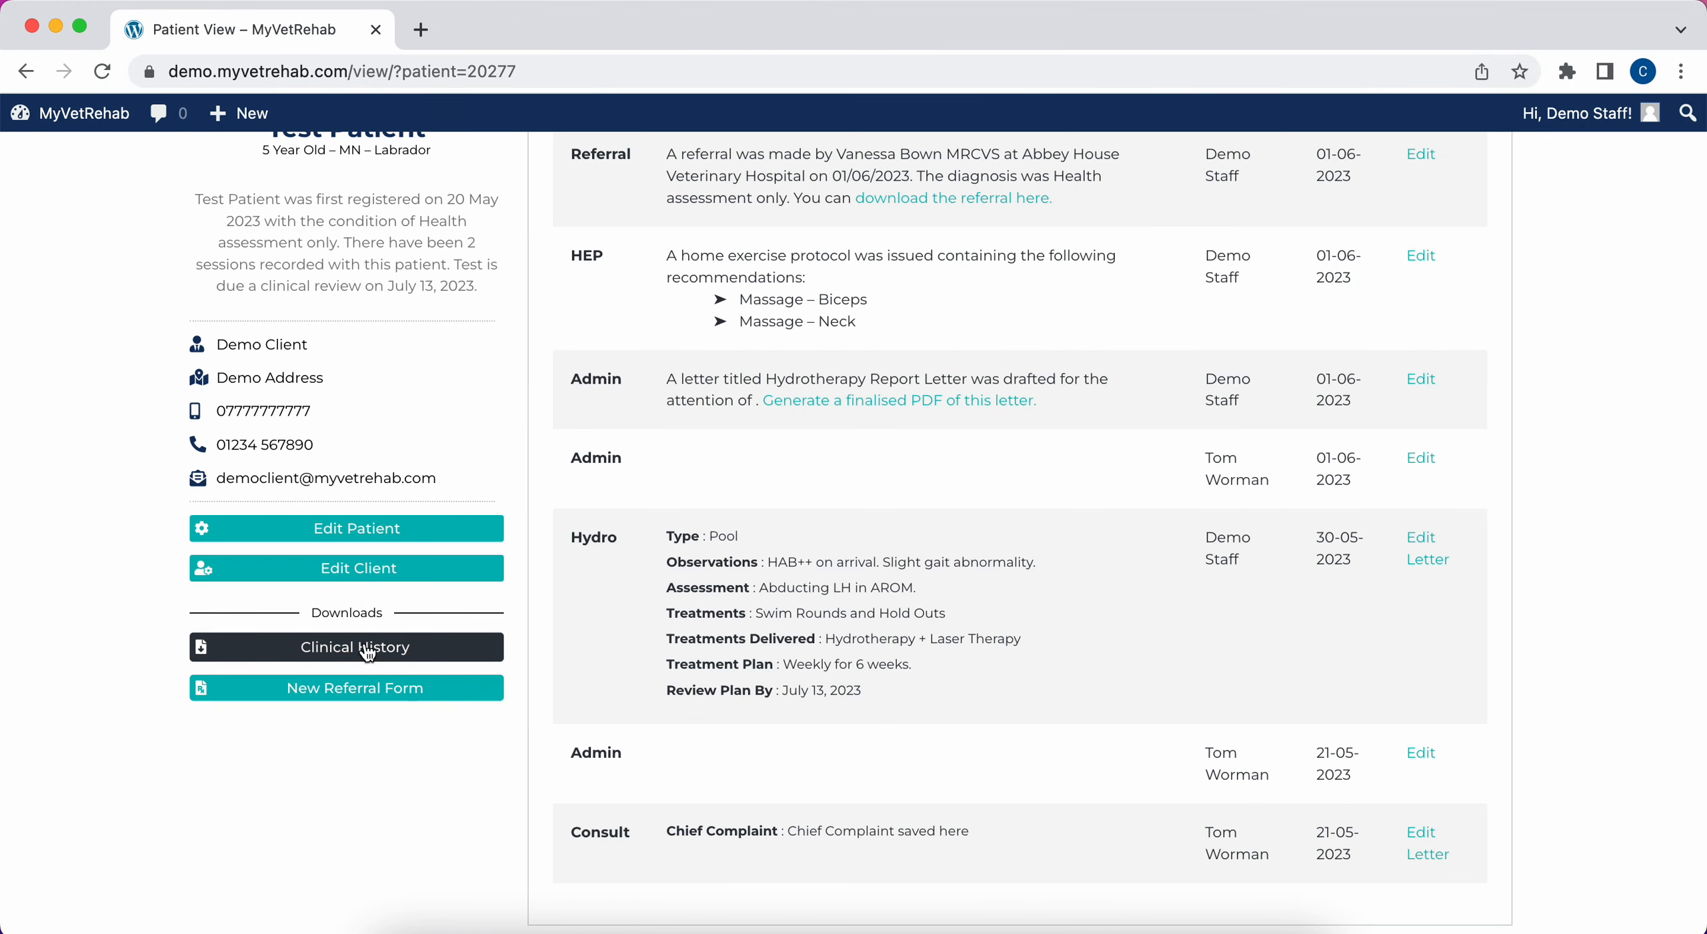
# - Download a new referral form for the Test Patient from the patient record and open the PDF
pyautogui.scroll(2, 354, 691)
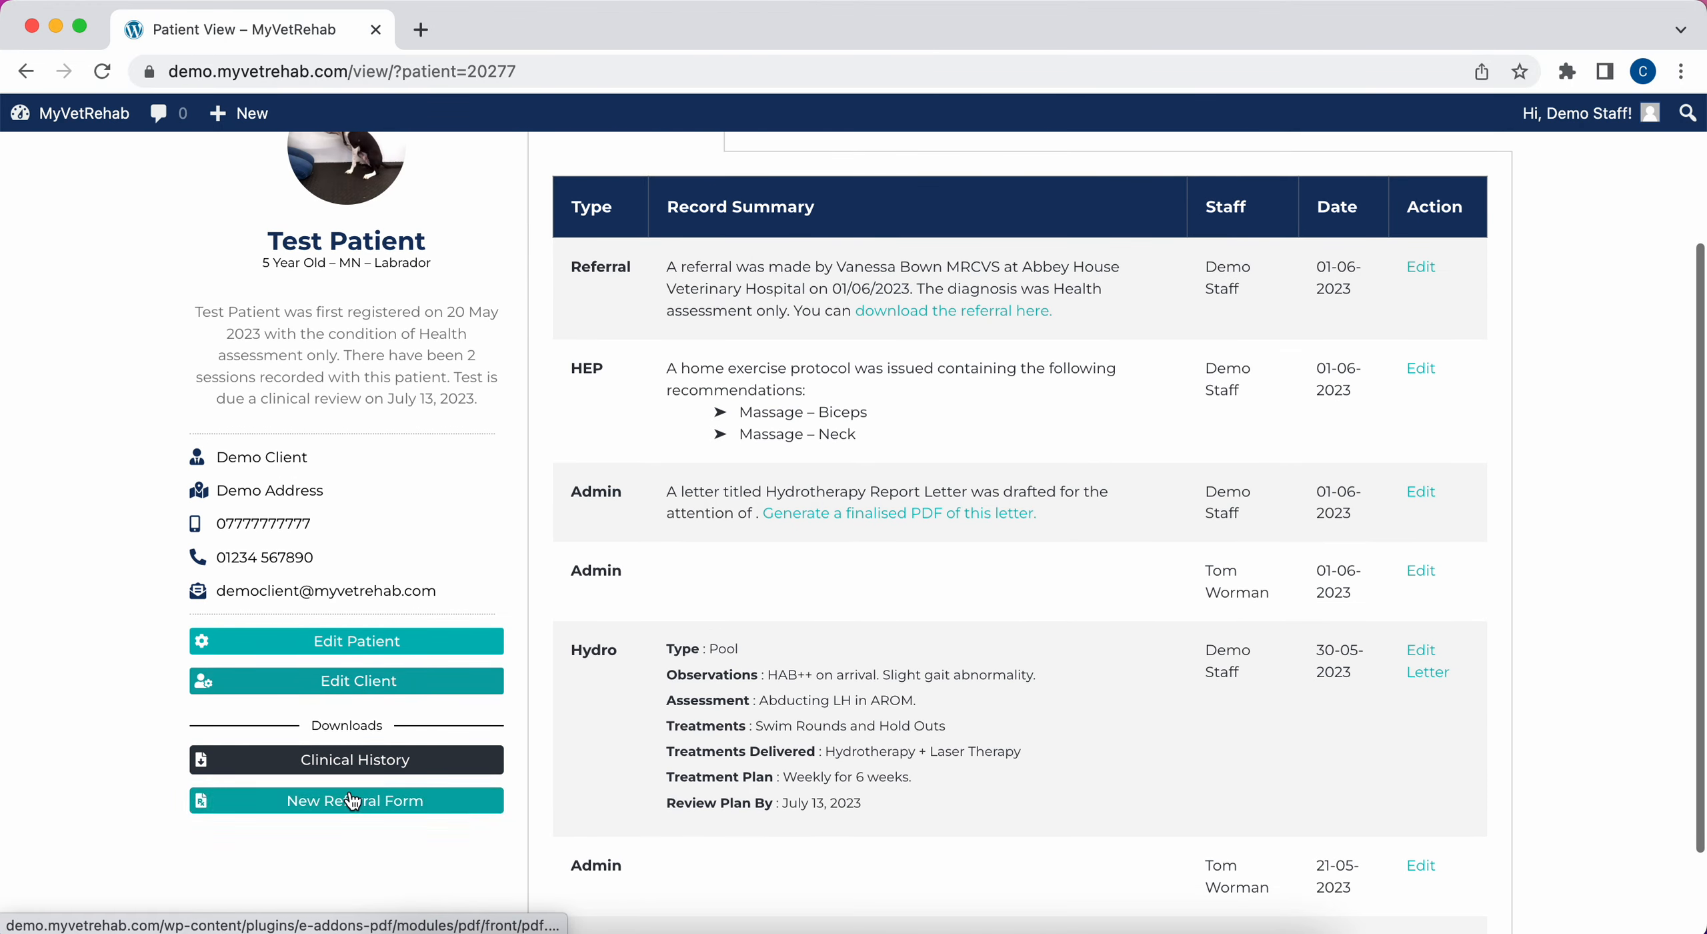
pyautogui.click(347, 808)
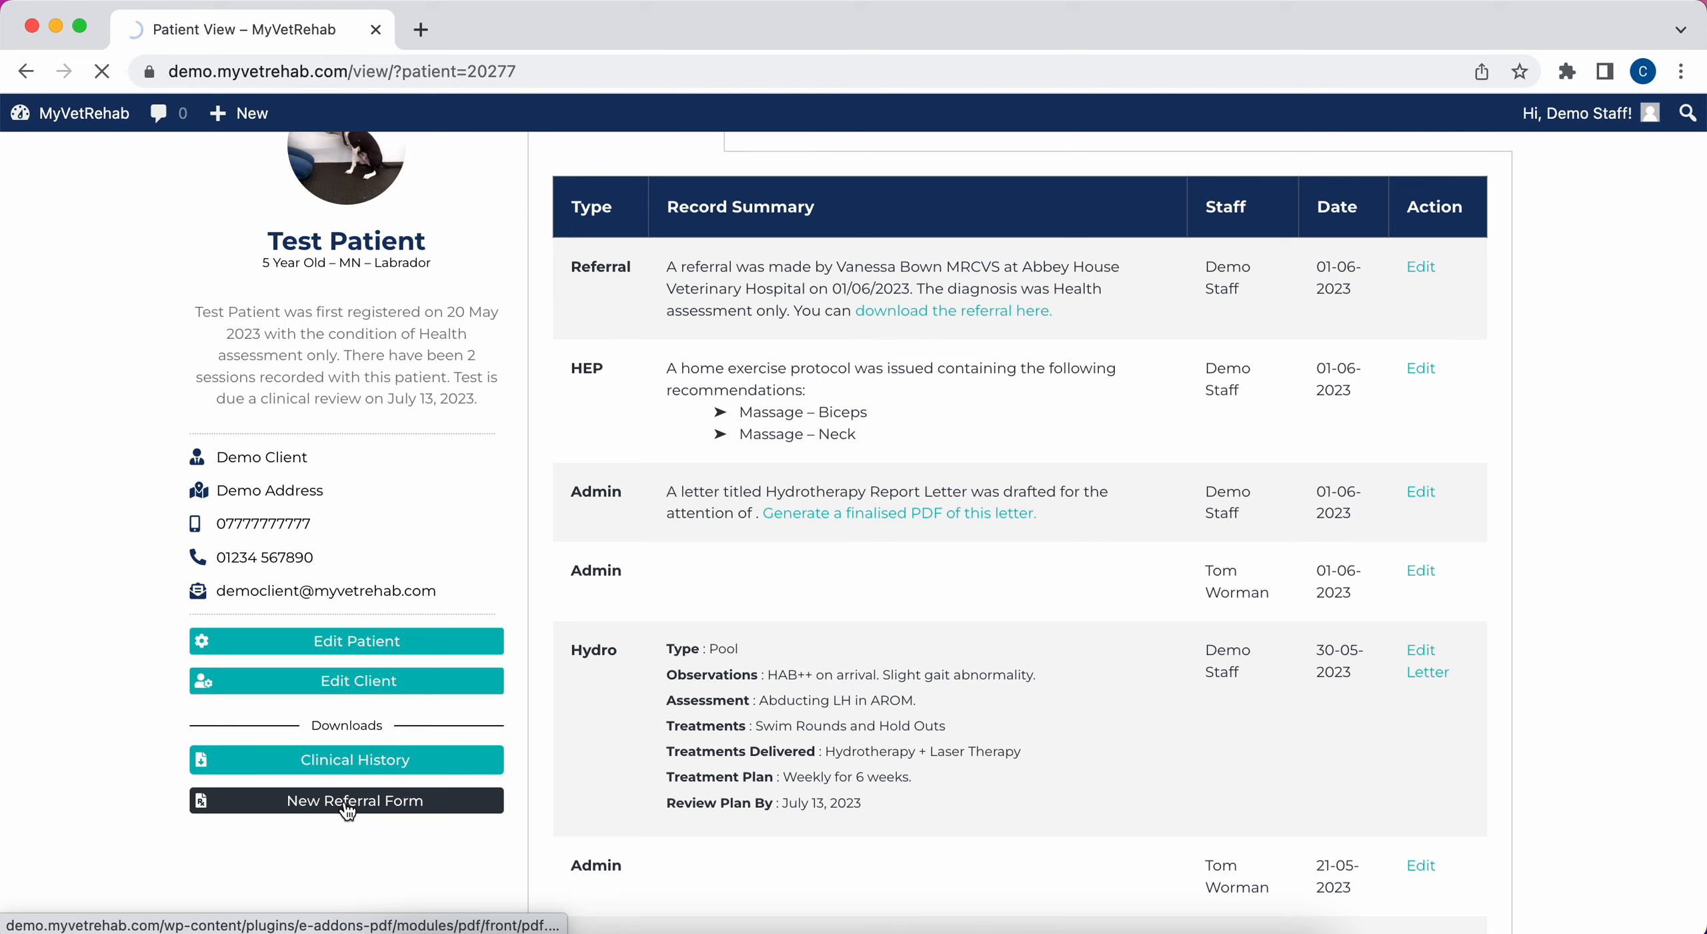
pyautogui.click(183, 919)
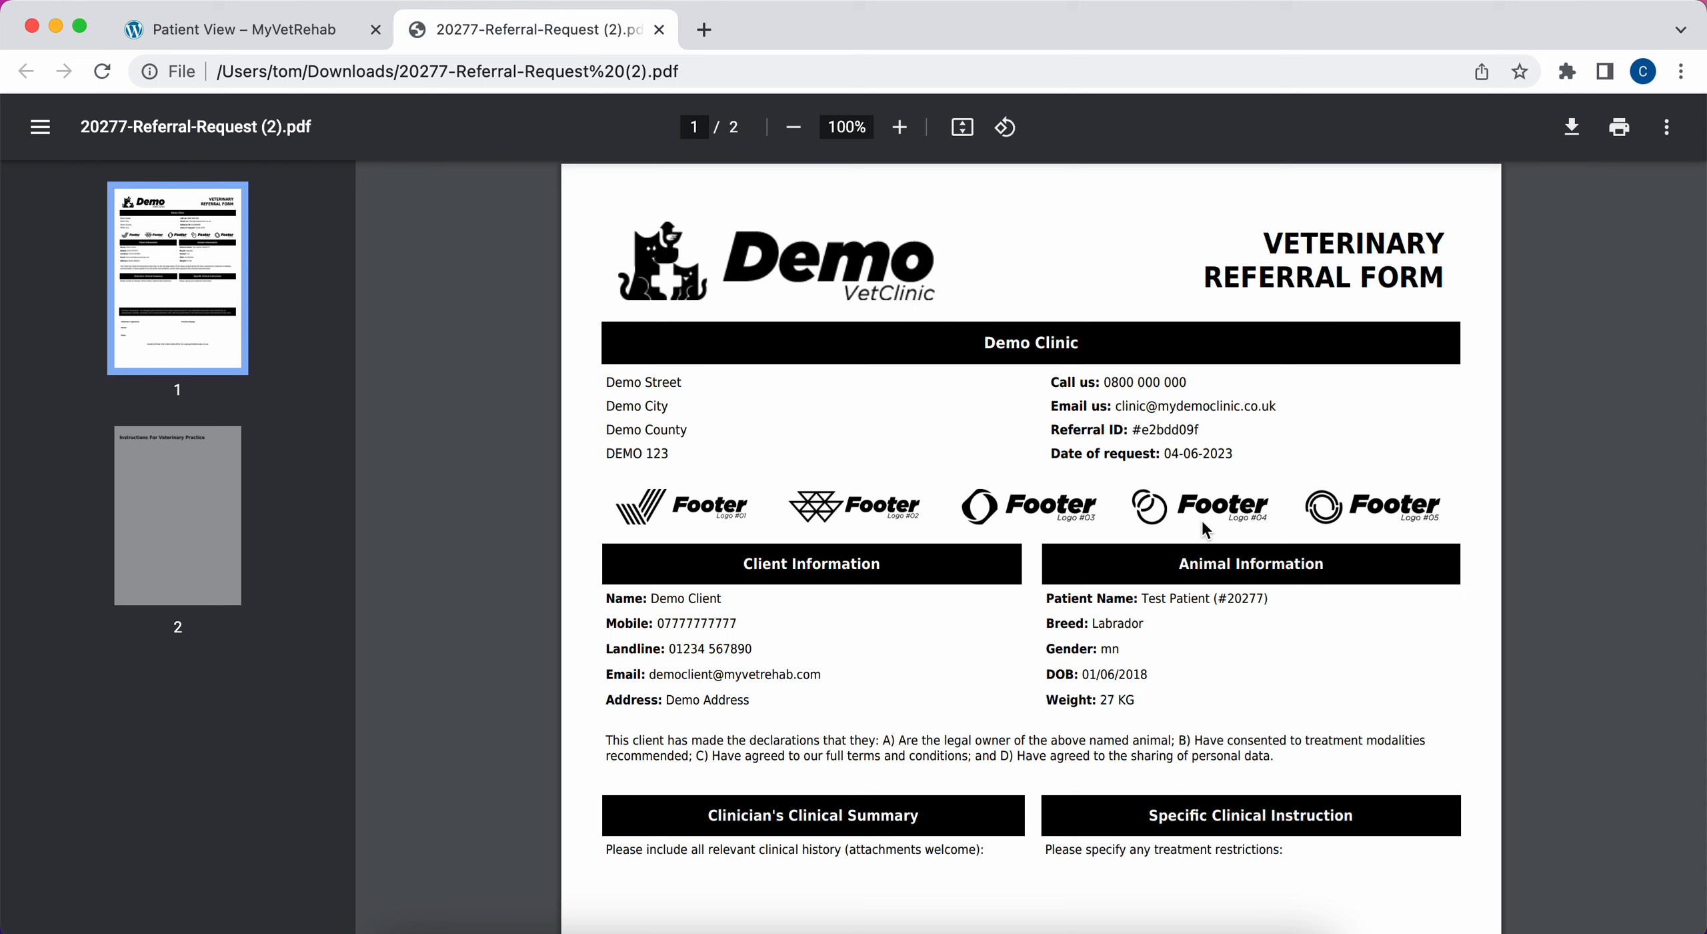
# - Examine the referral form's client and animal information and the client's declarations
pyautogui.scroll(-3, 1206, 530)
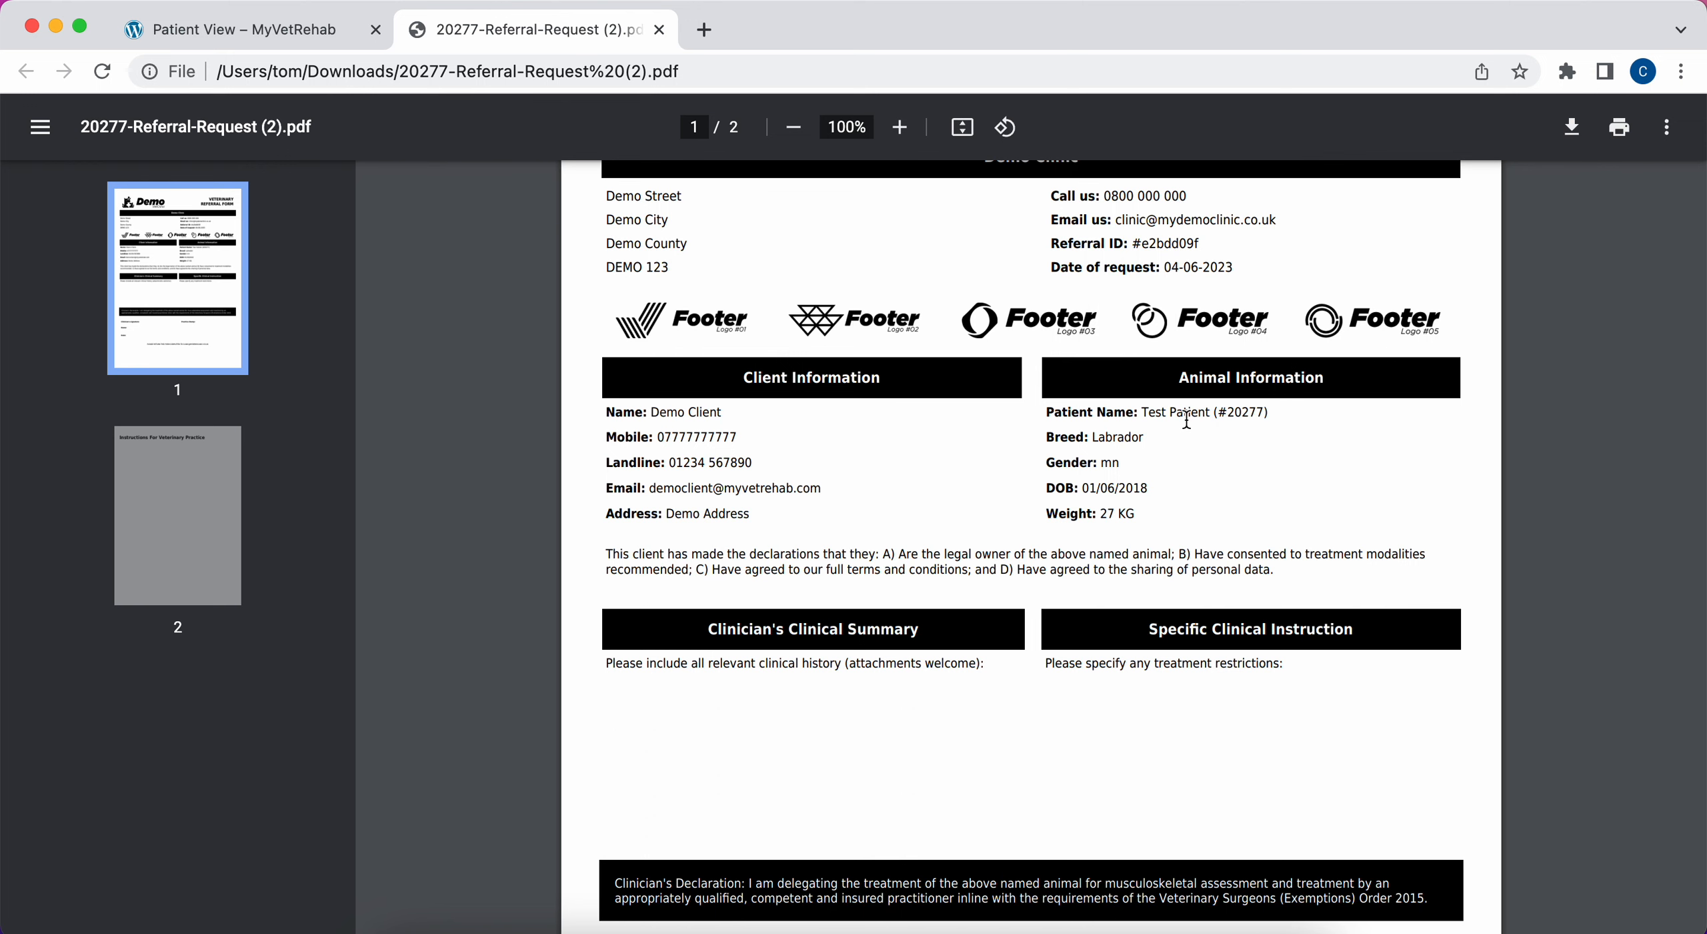
pyautogui.scroll(-2, 1205, 505)
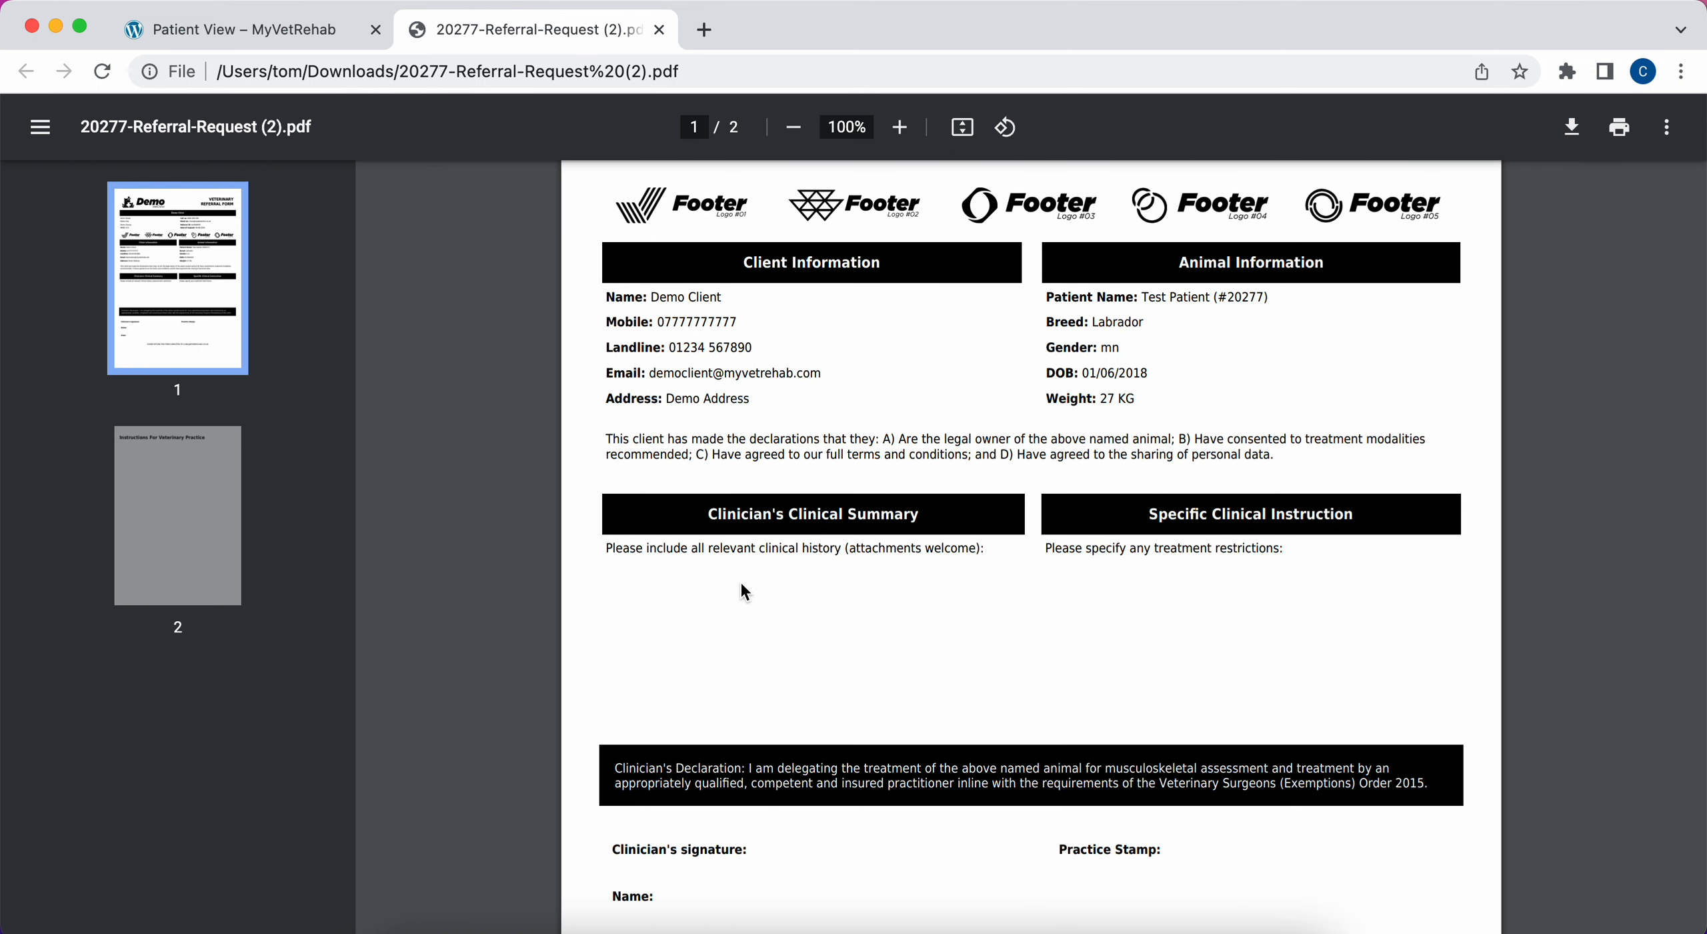
pyautogui.scroll(-1, 740, 586)
pyautogui.click(630, 405)
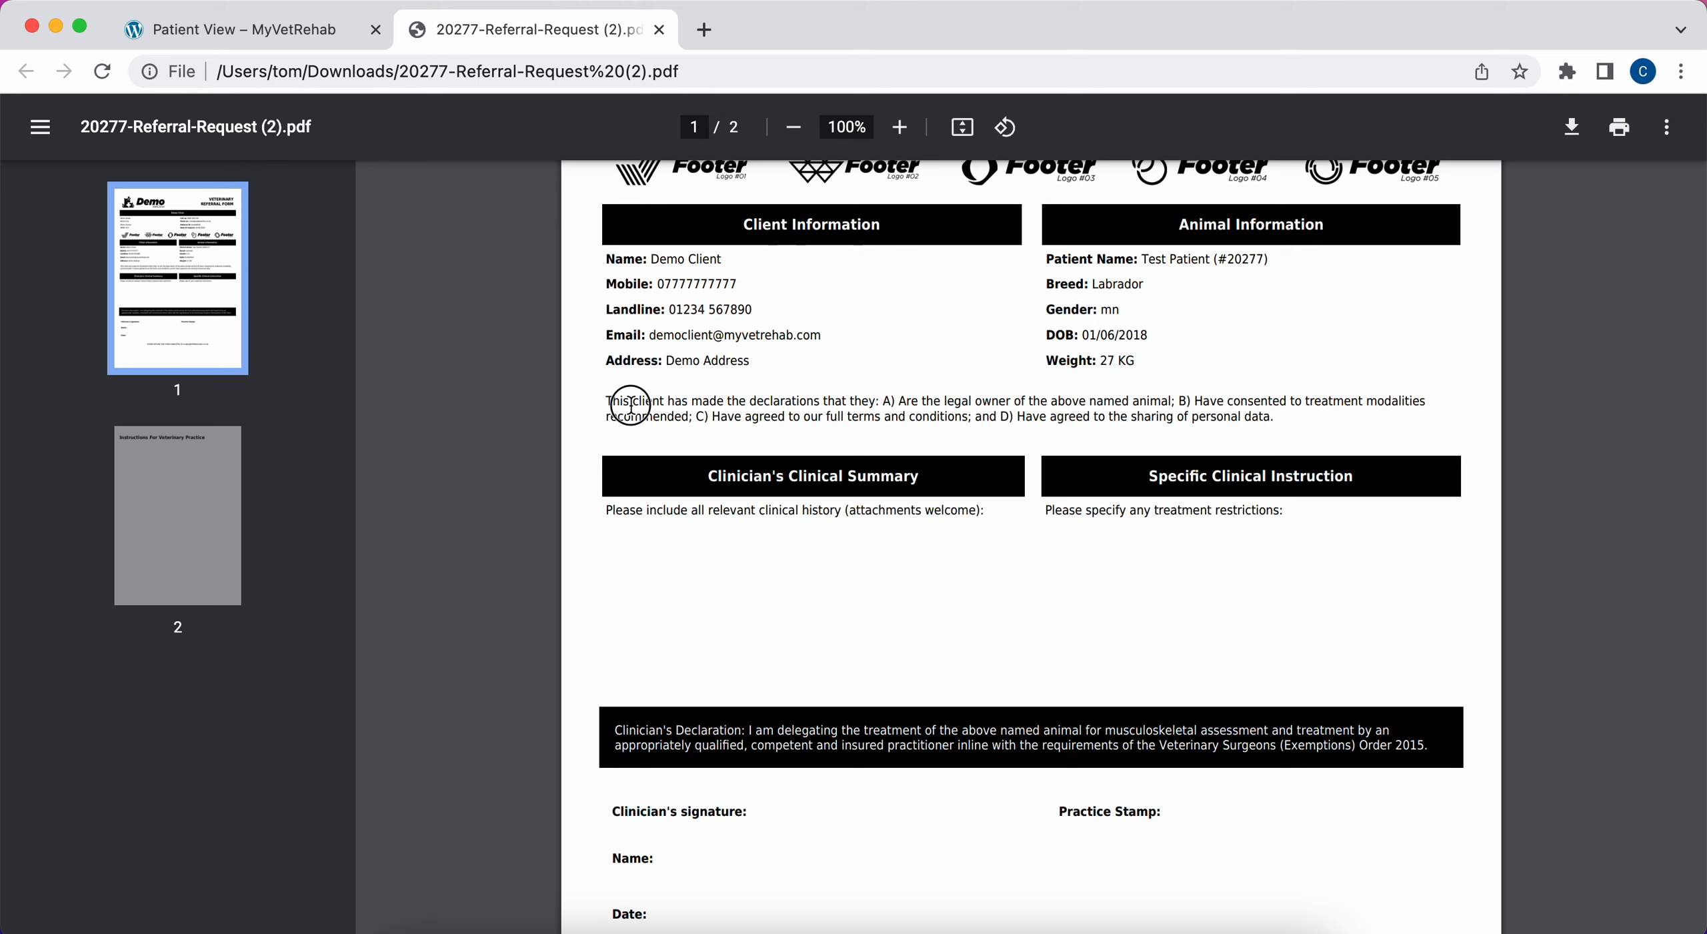
pyautogui.moveTo(647, 401); pyautogui.dragTo(910, 417)
pyautogui.click(908, 413)
pyautogui.scroll(-2, 709, 528)
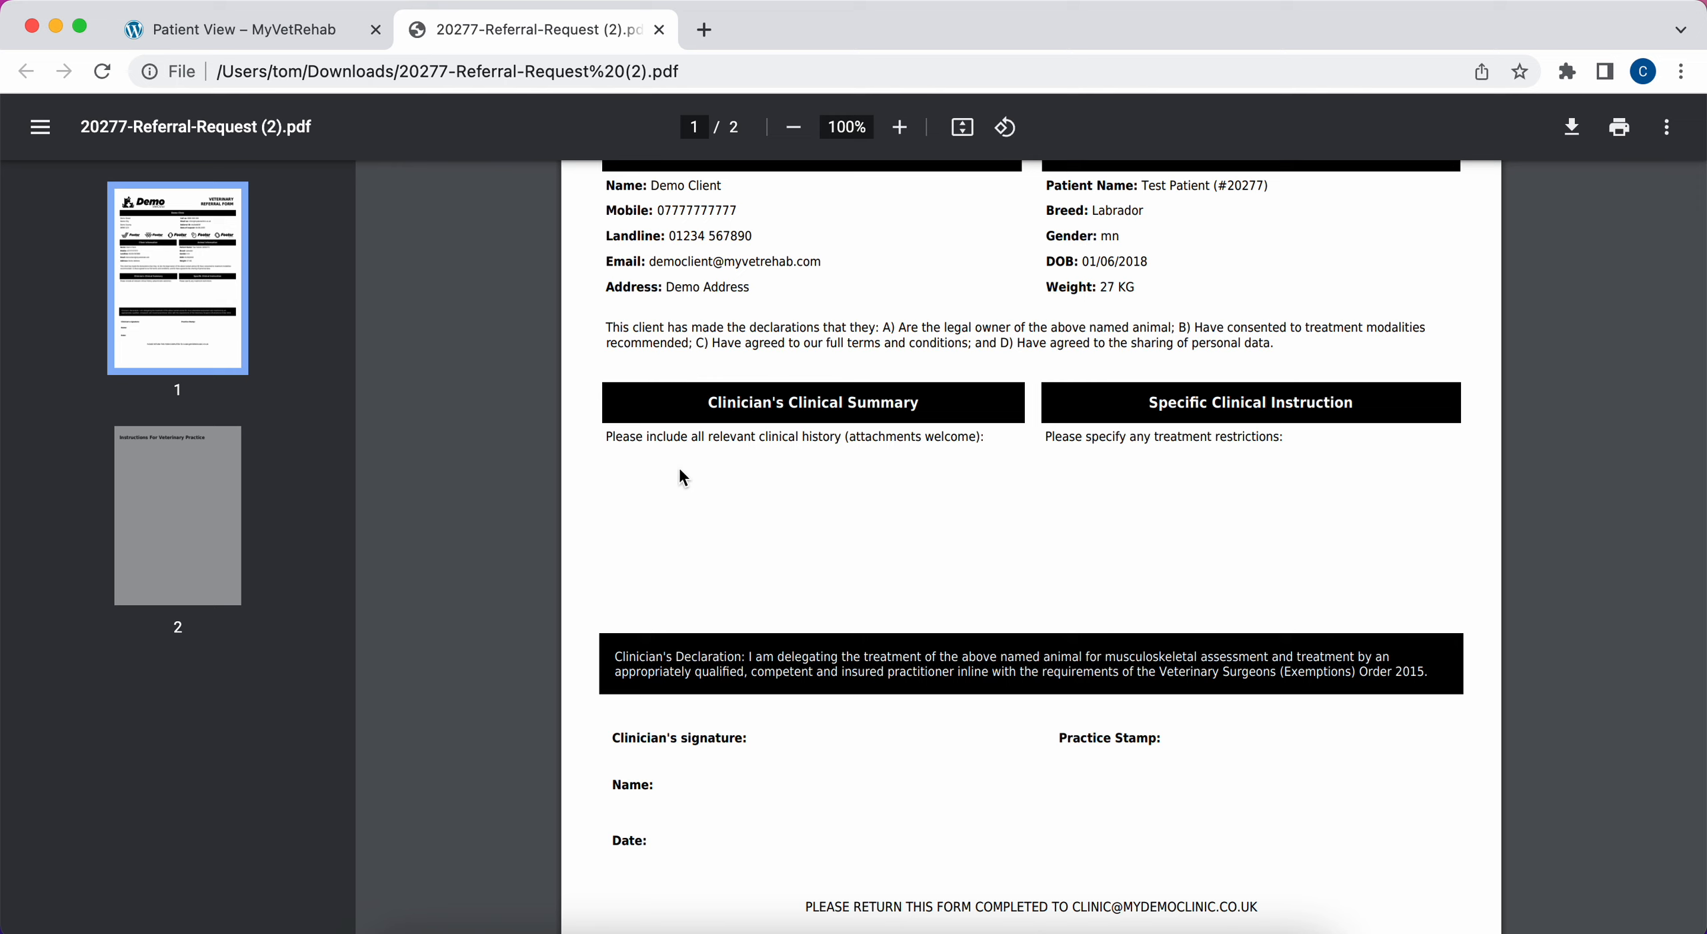
# - Examine the clinician's declaration, the signature fields and the Instructions For Veterinary Practice page of the referral form
pyautogui.moveTo(703, 661); pyautogui.dragTo(790, 678)
pyautogui.scroll(-3, 791, 679)
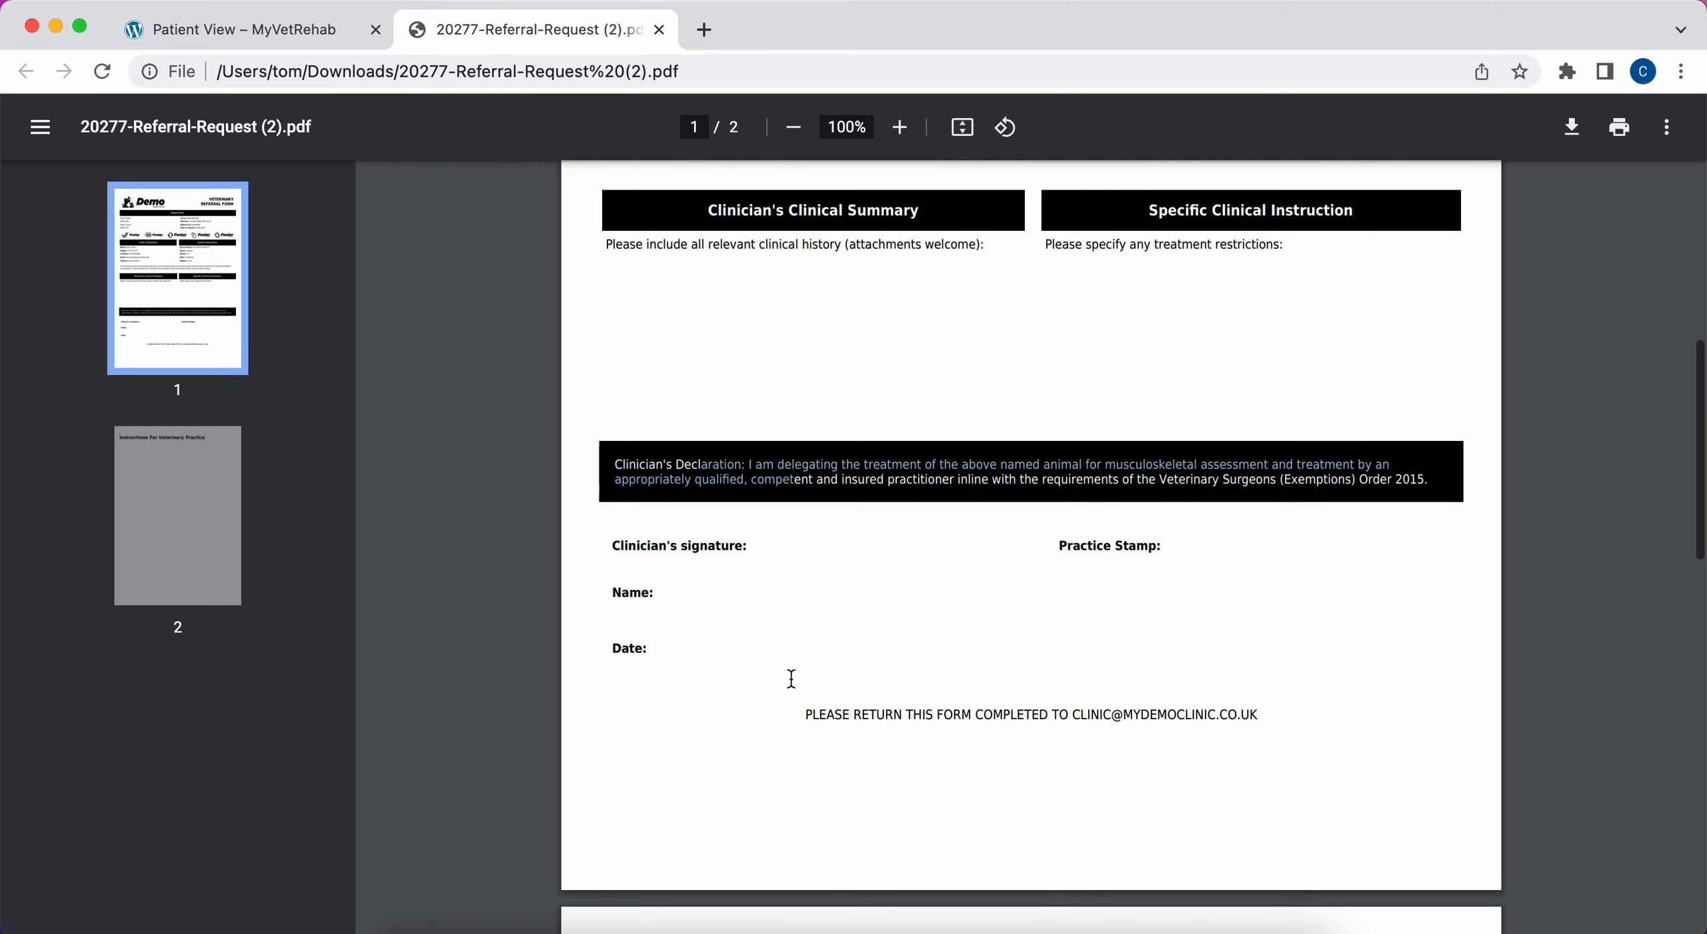
pyautogui.scroll(9, 792, 679)
pyautogui.scroll(-20, 791, 679)
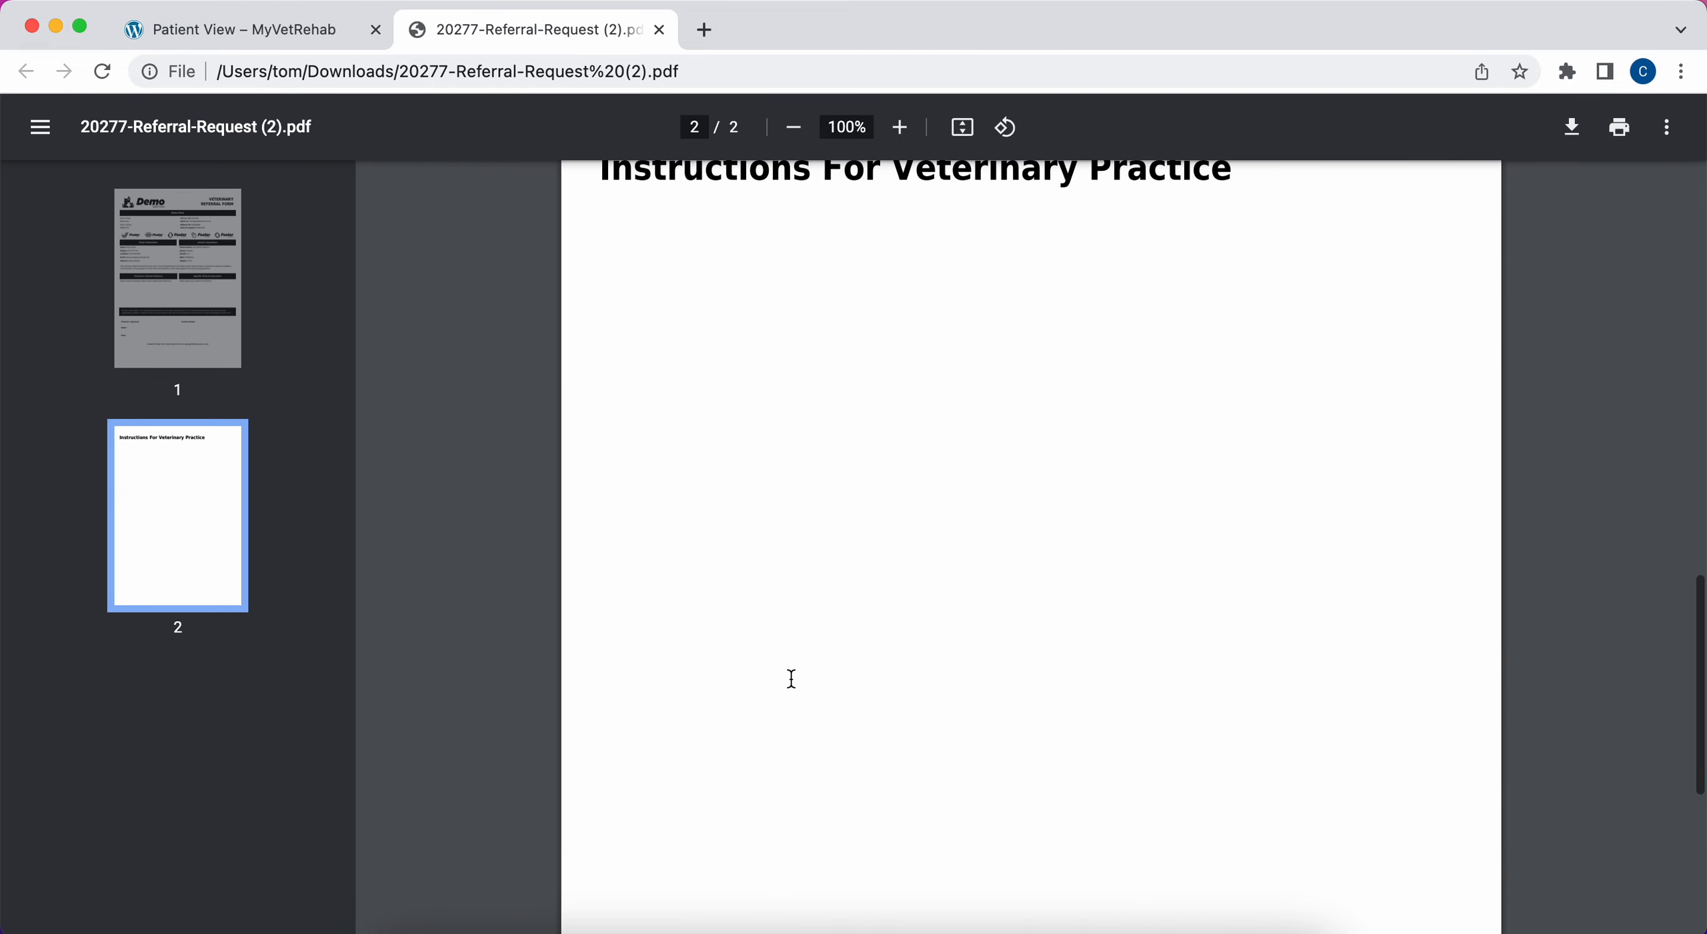
pyautogui.scroll(14, 791, 679)
pyautogui.scroll(5, 791, 679)
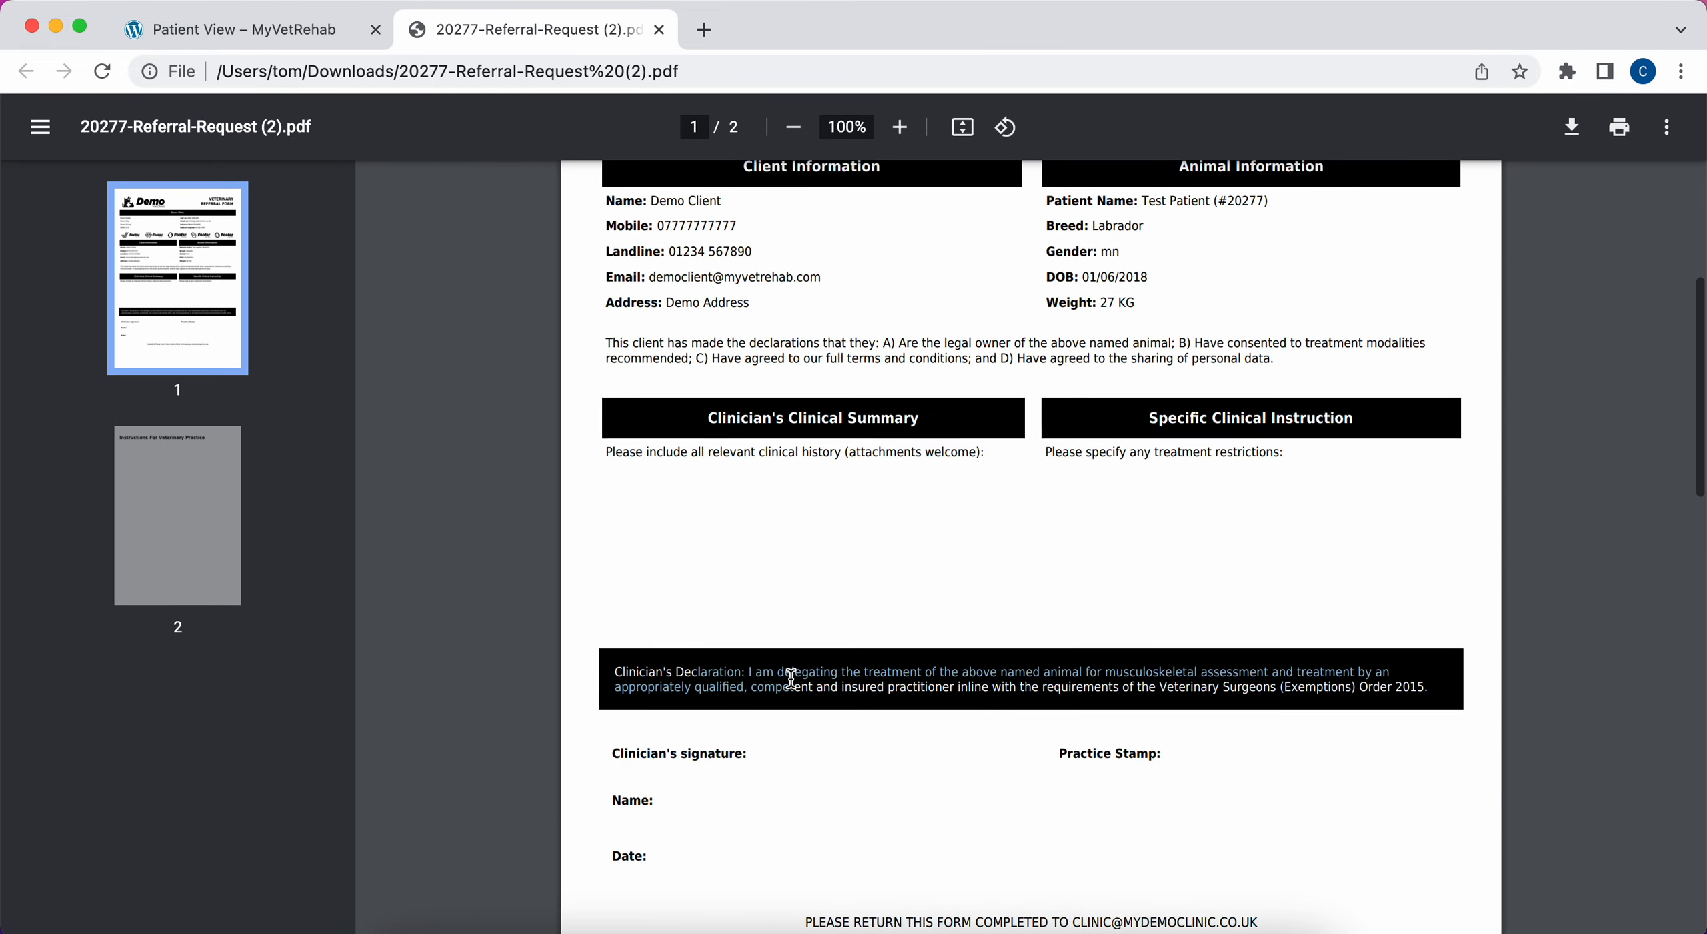
pyautogui.scroll(2, 792, 679)
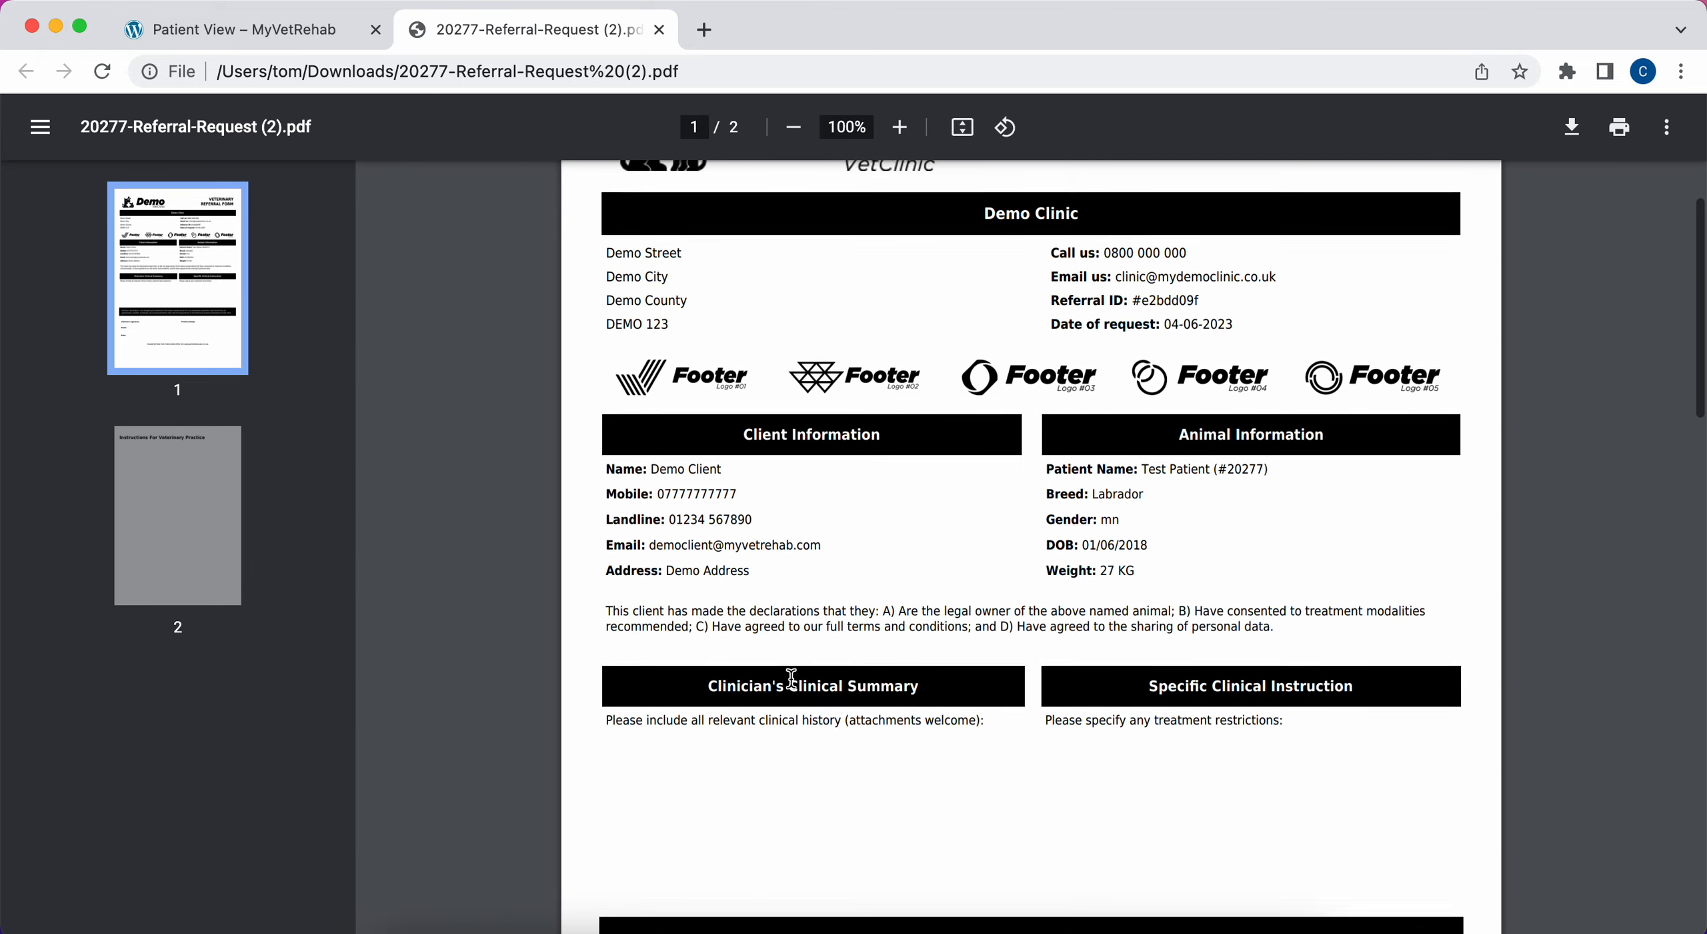
# - Review the referral form's clinical summary, treatment instruction and return-to-clinic sections through its last page, and close the PDF
pyautogui.scroll(-5, 791, 679)
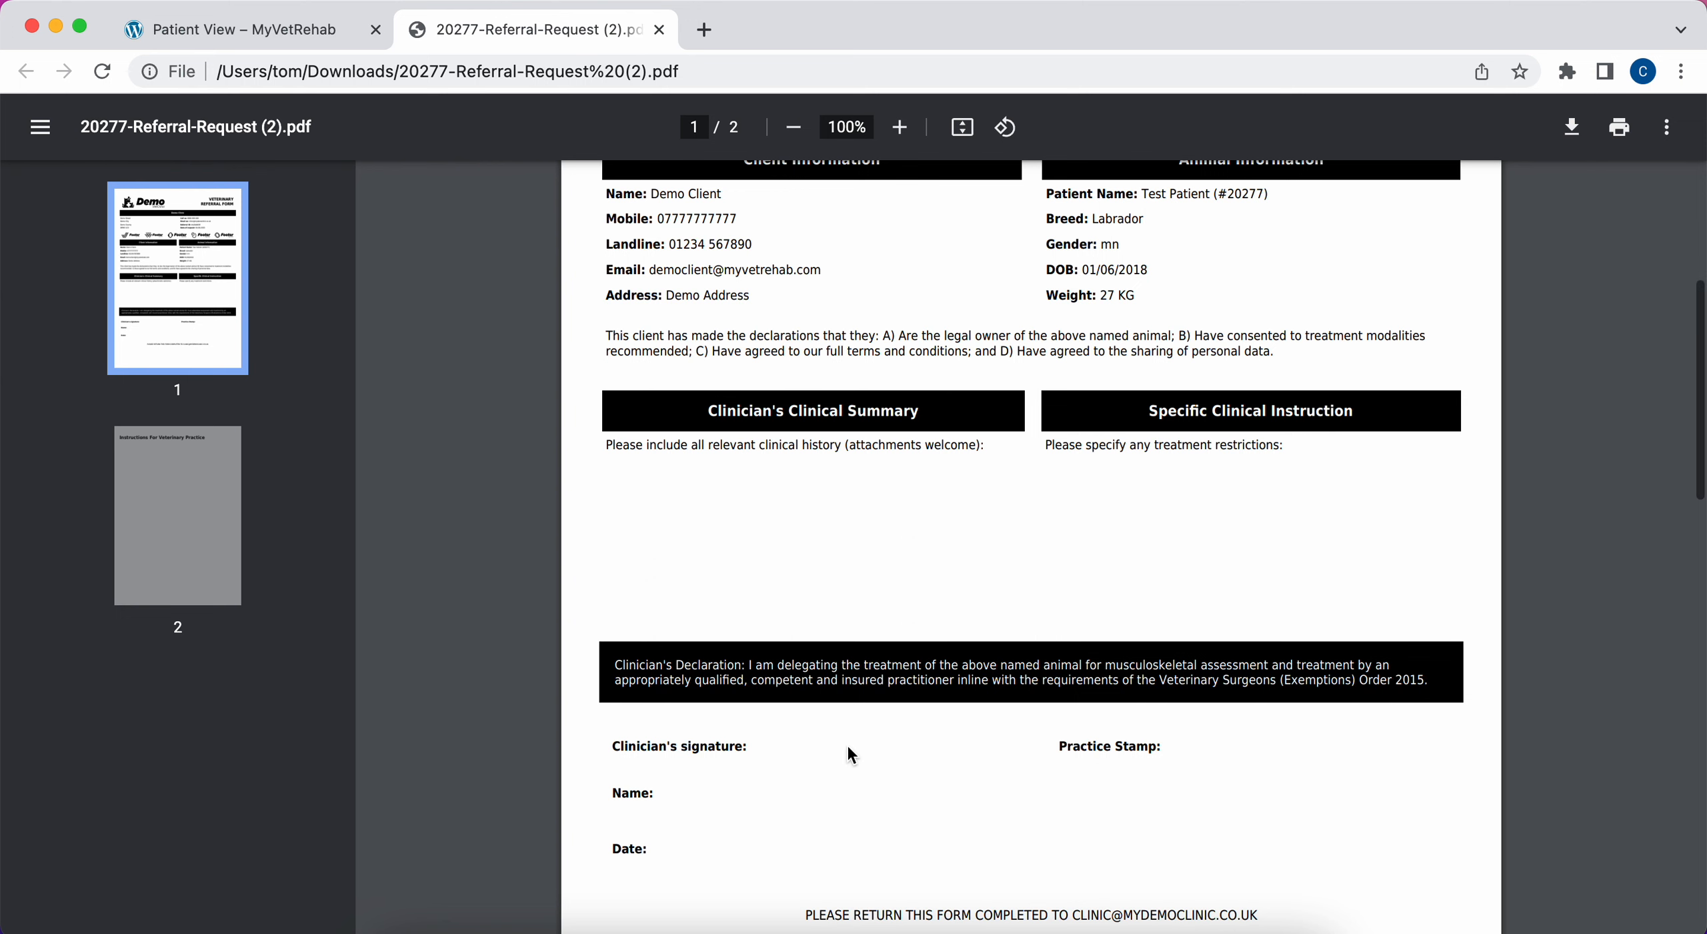
pyautogui.scroll(-2, 847, 744)
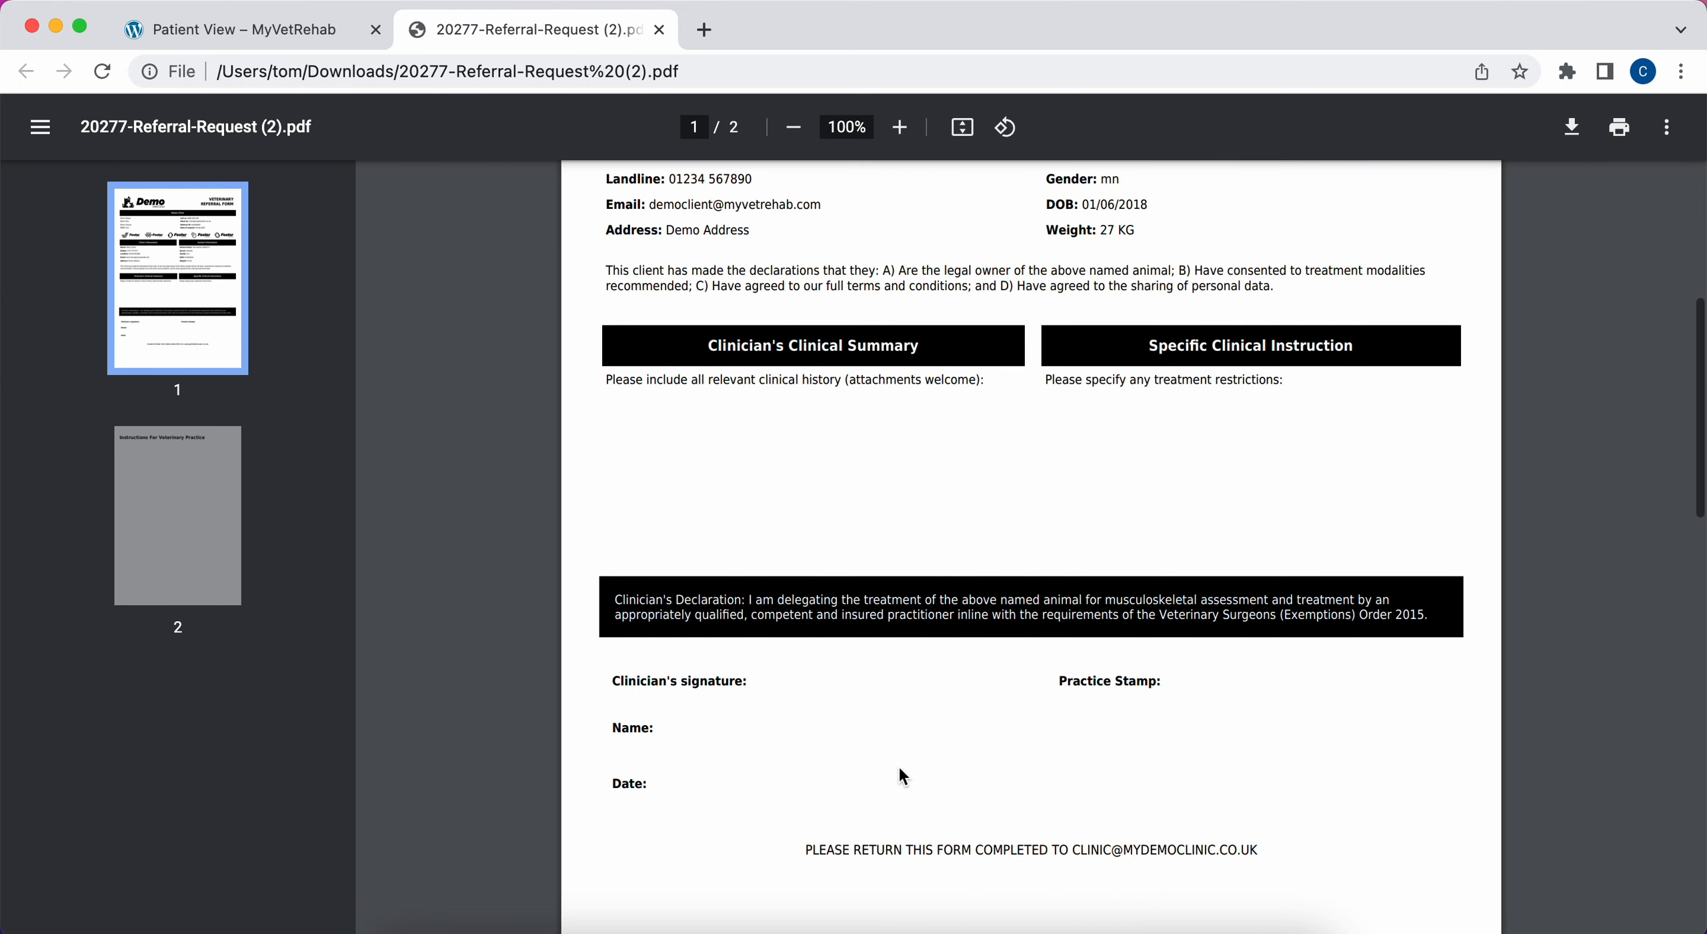
pyautogui.click(1080, 845)
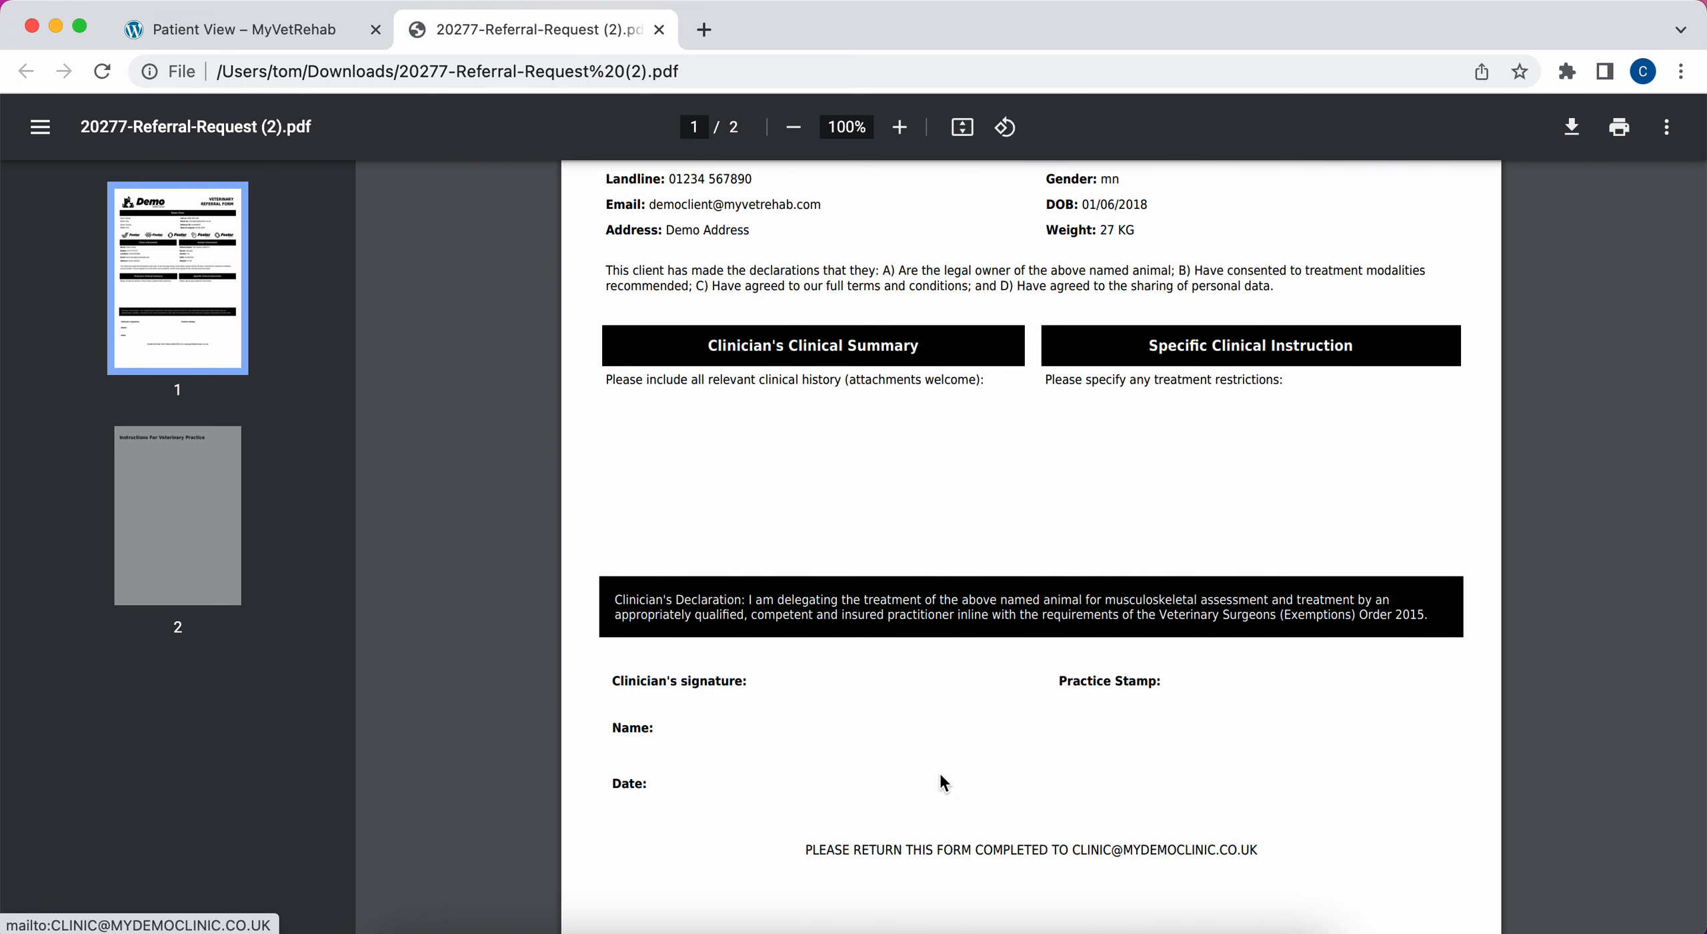
pyautogui.scroll(-10, 942, 869)
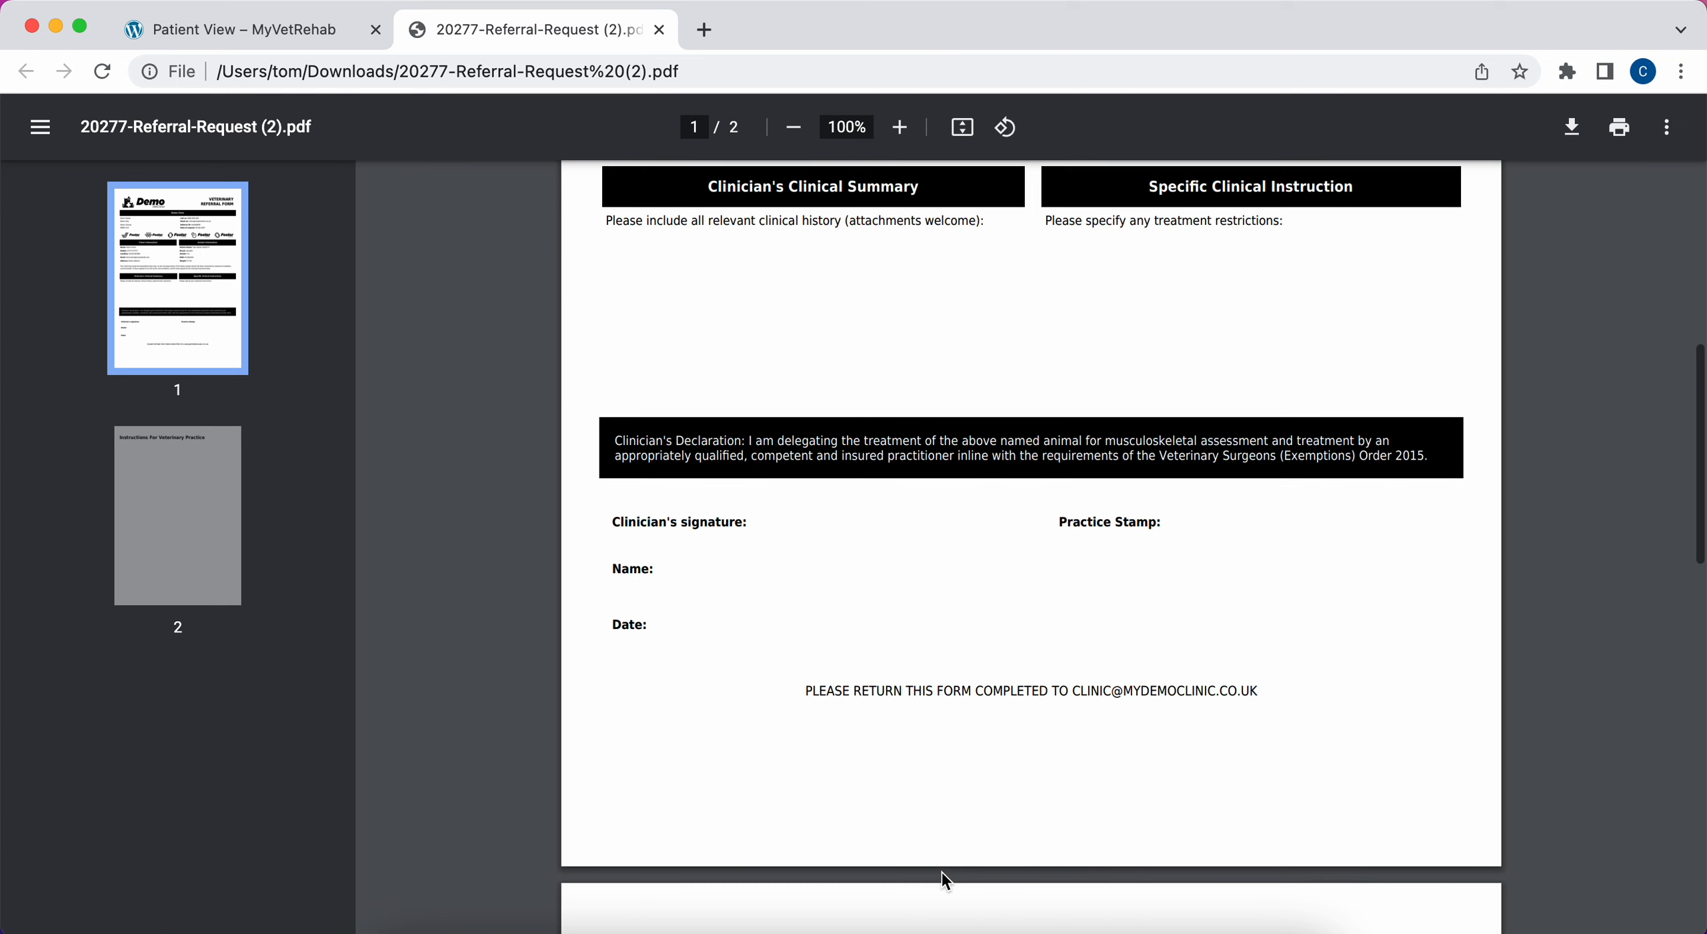
pyautogui.scroll(-15, 941, 869)
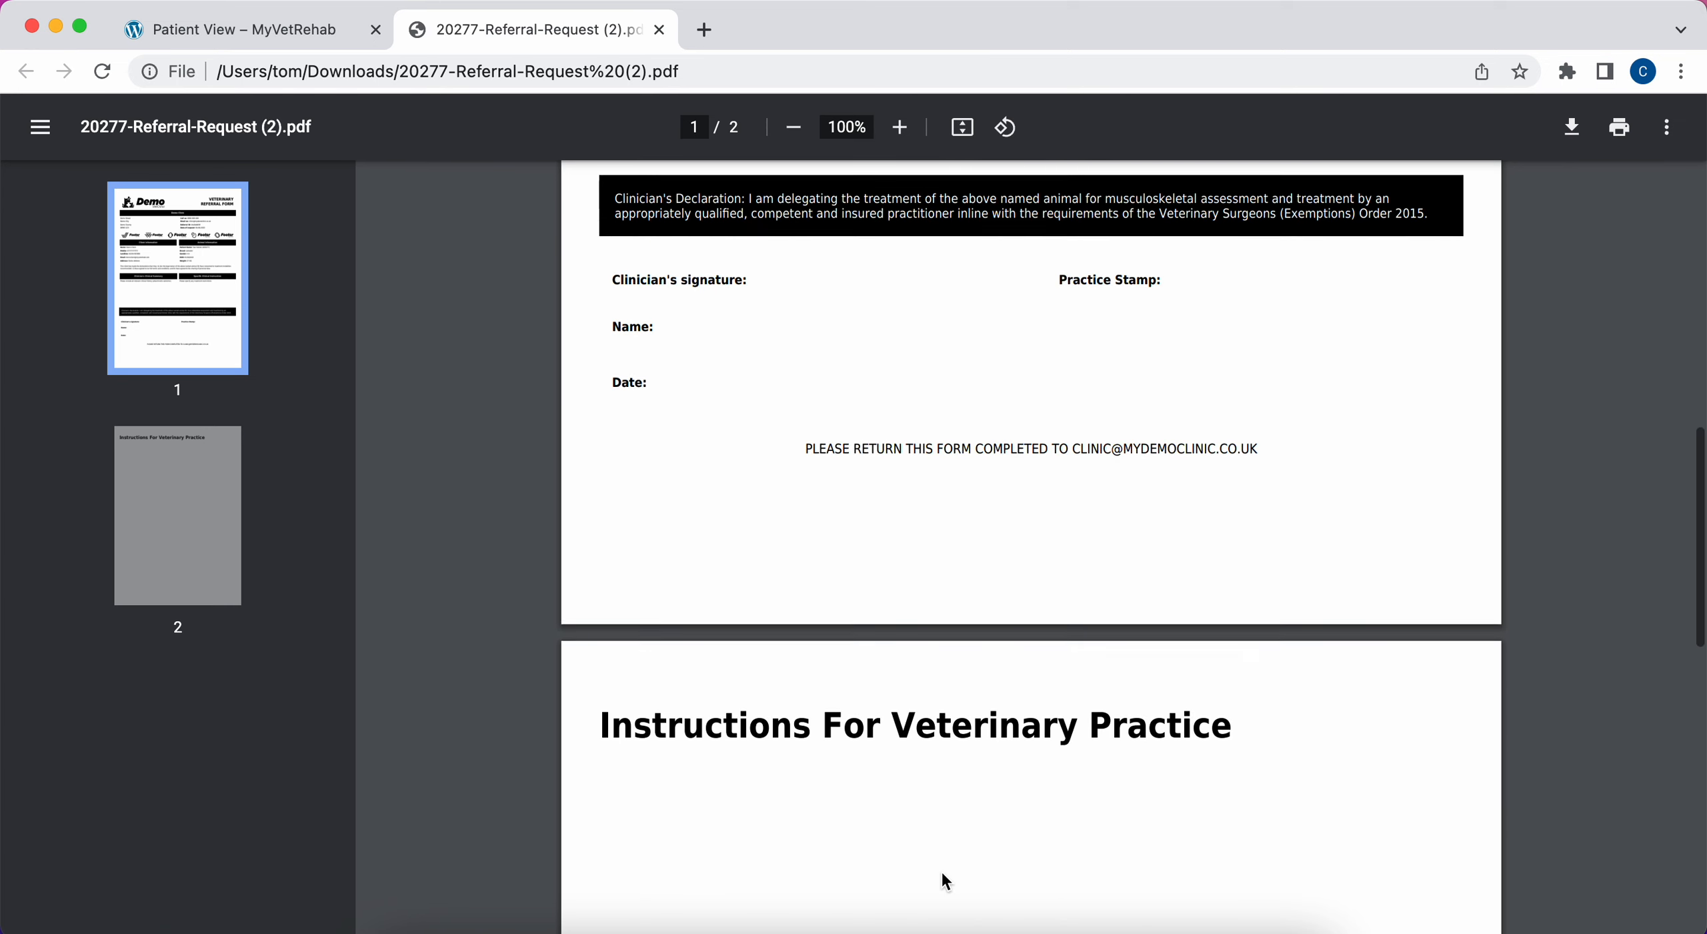
pyautogui.scroll(-4, 841, 653)
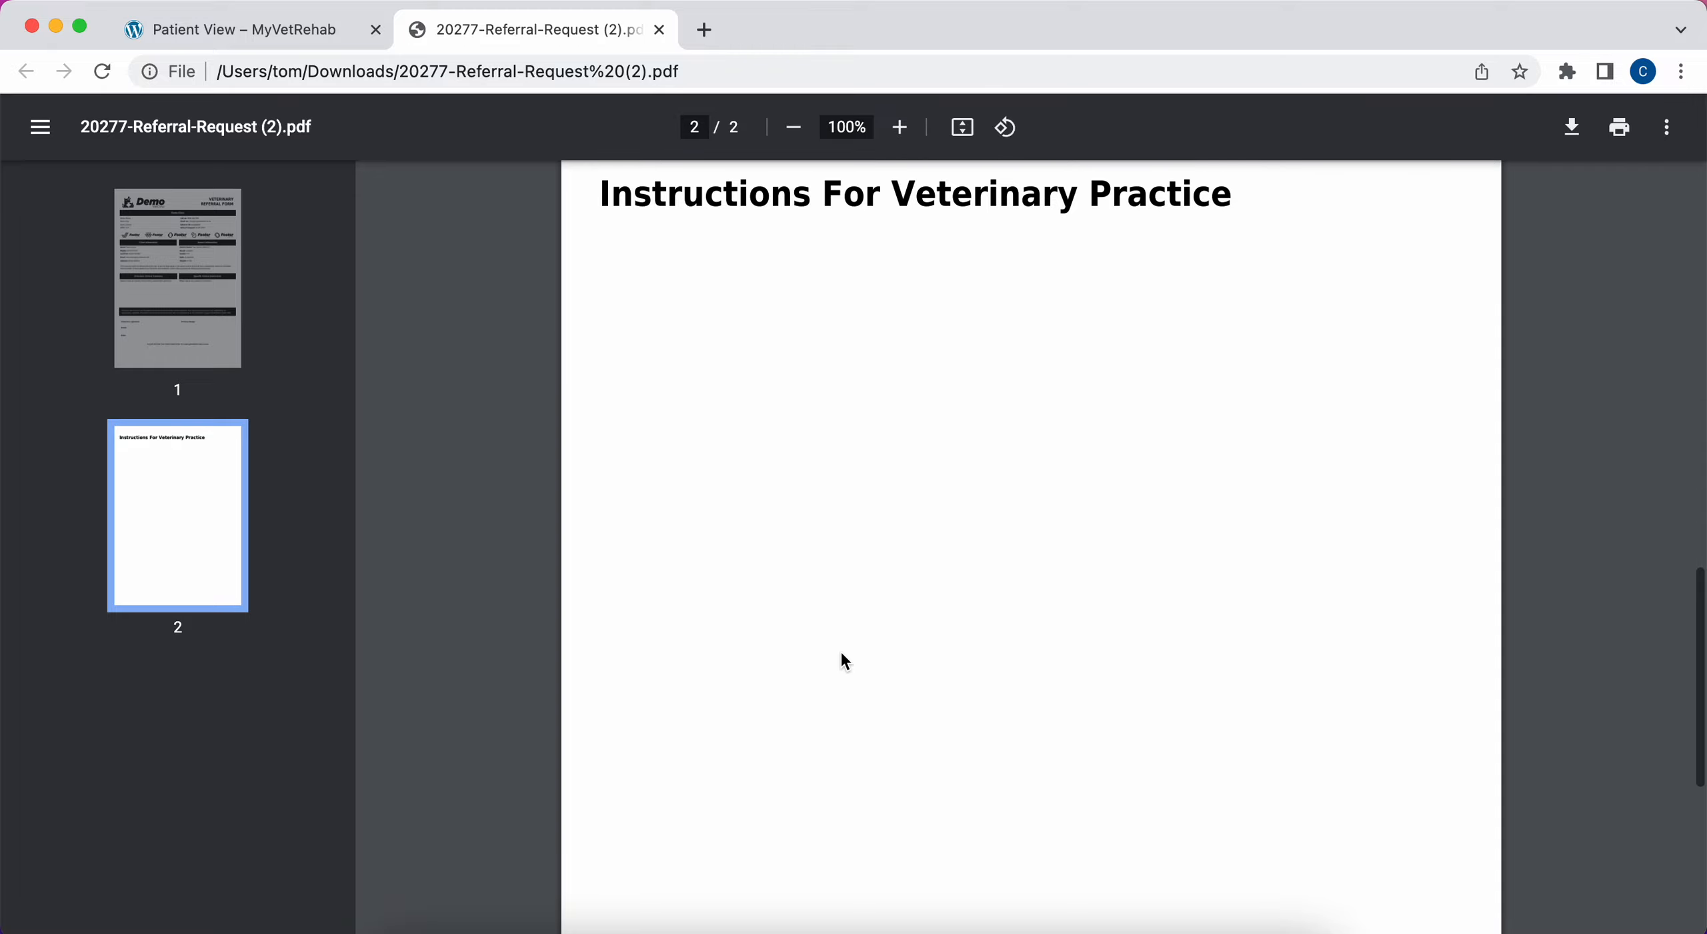
pyautogui.scroll(5, 842, 654)
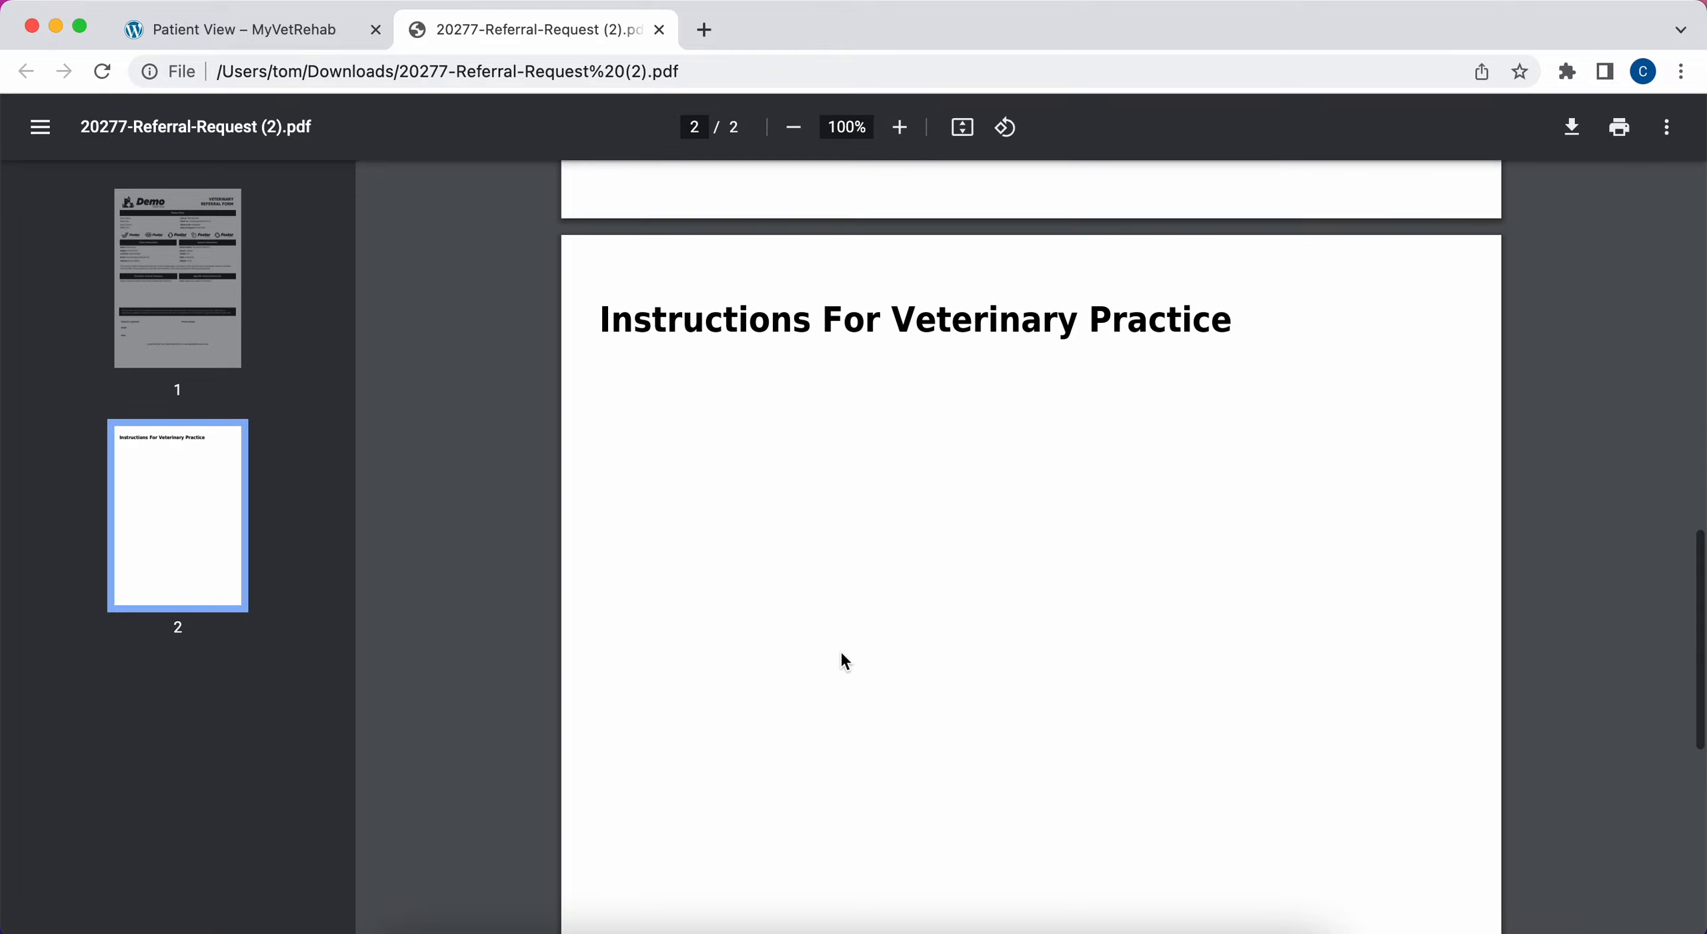
pyautogui.click(659, 30)
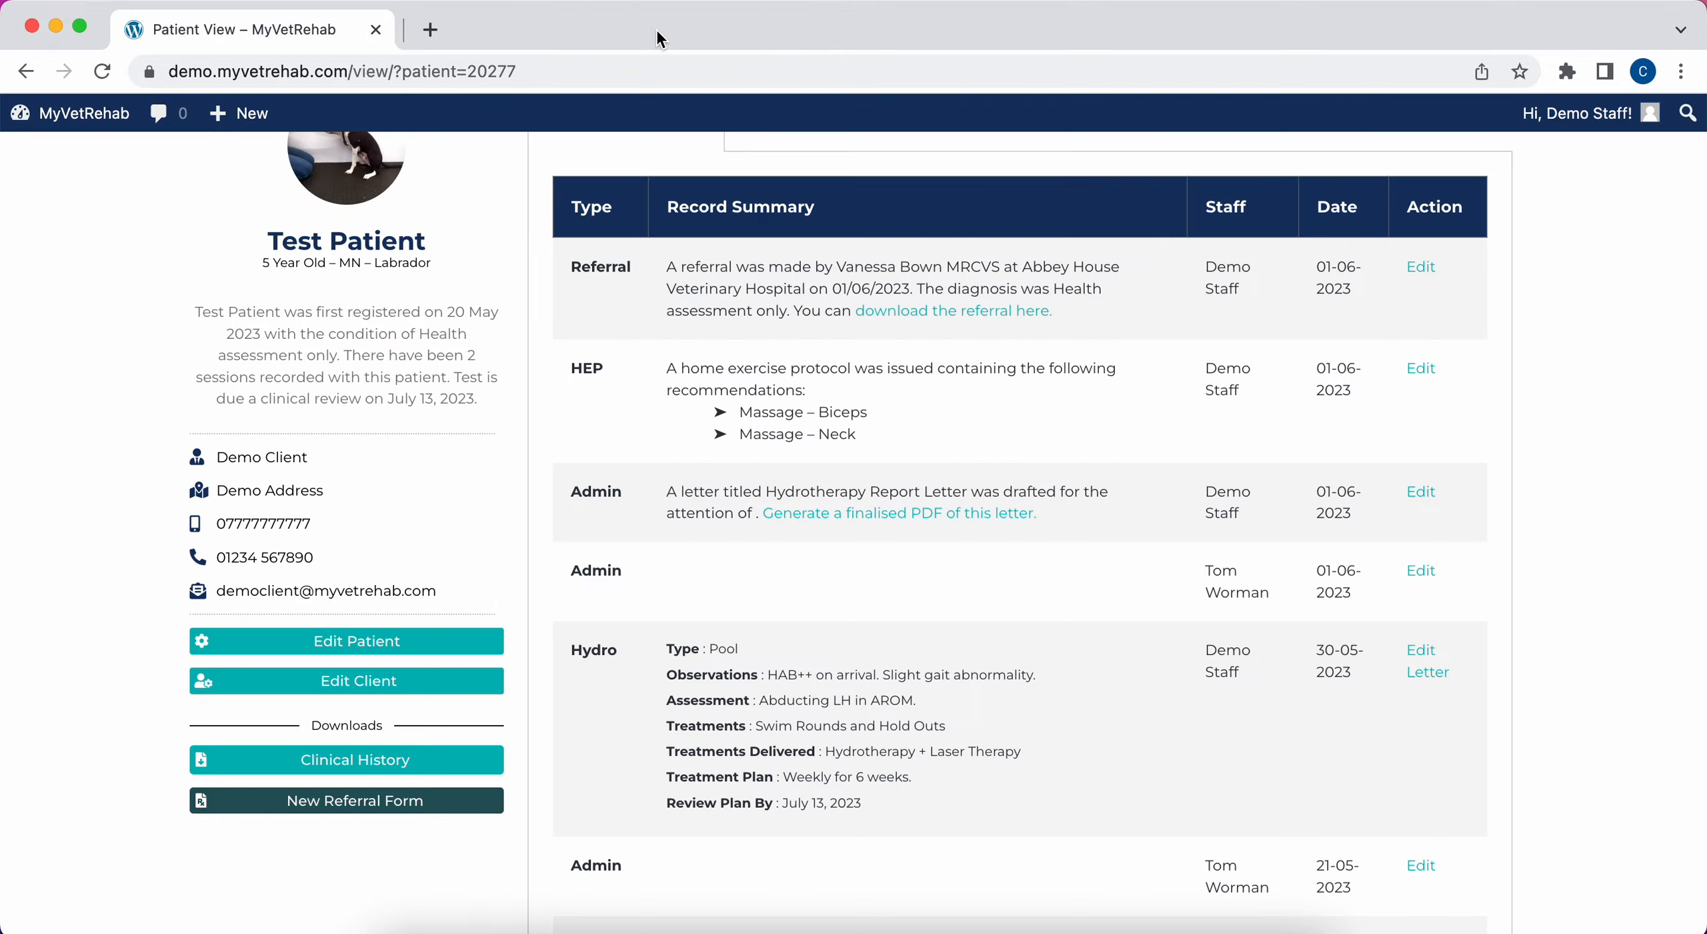
# - Review the Test Patient's Clinical Records entries, from the referral summary down to the first consult
pyautogui.scroll(3, 485, 594)
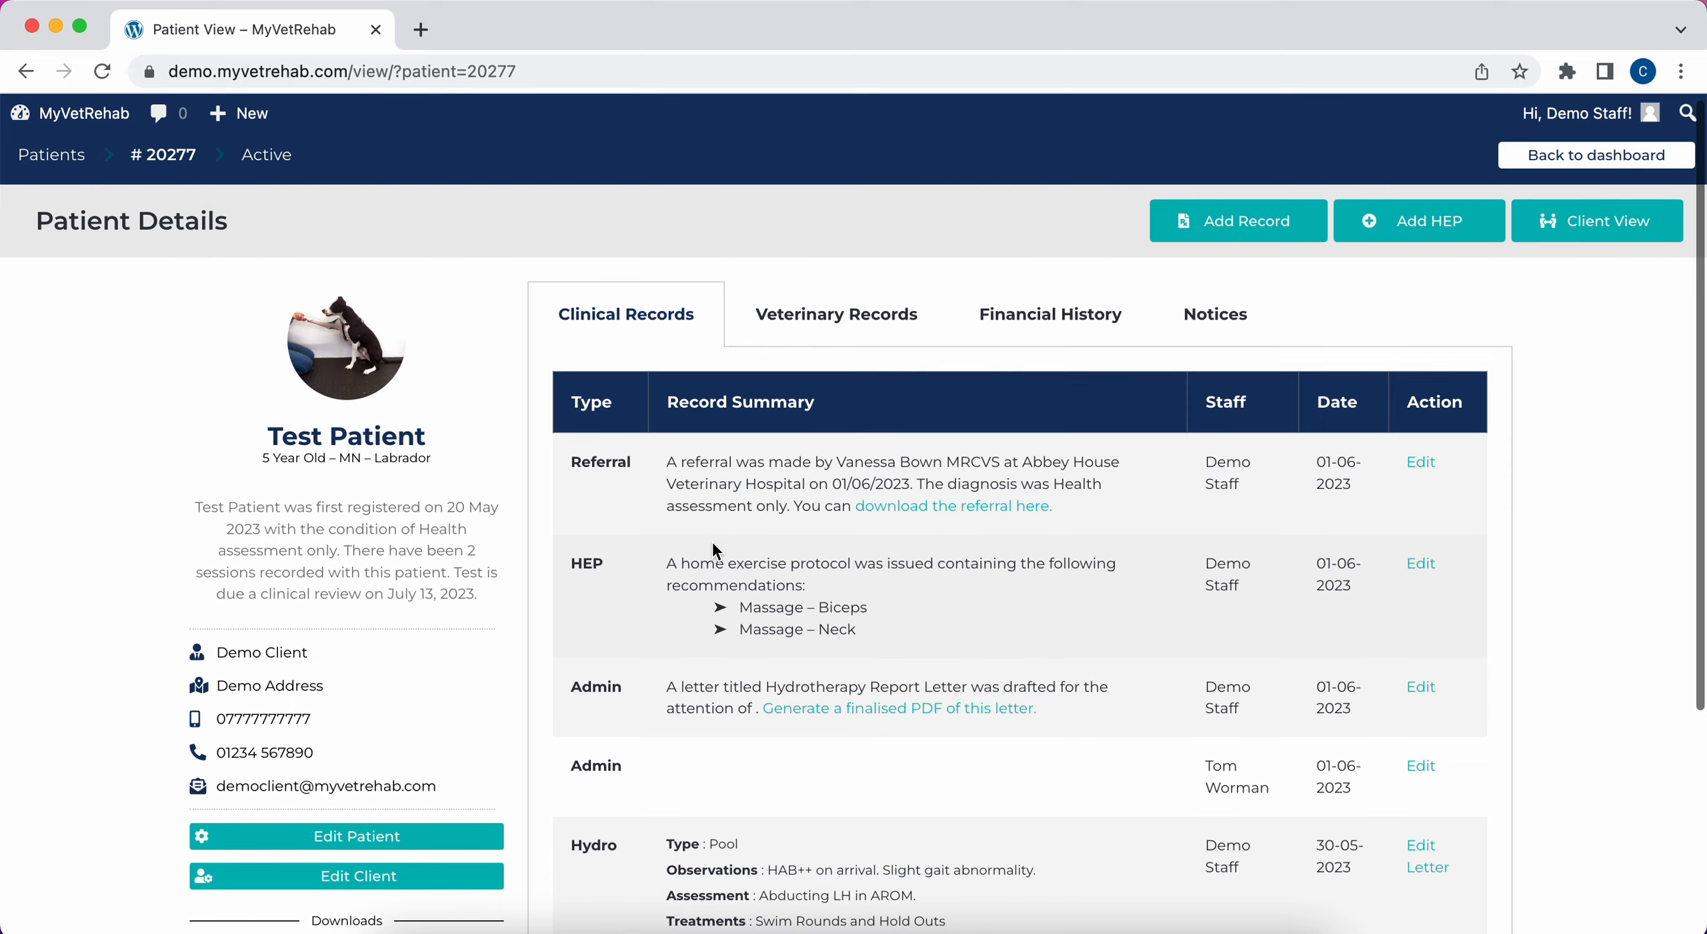
pyautogui.scroll(-2, 713, 544)
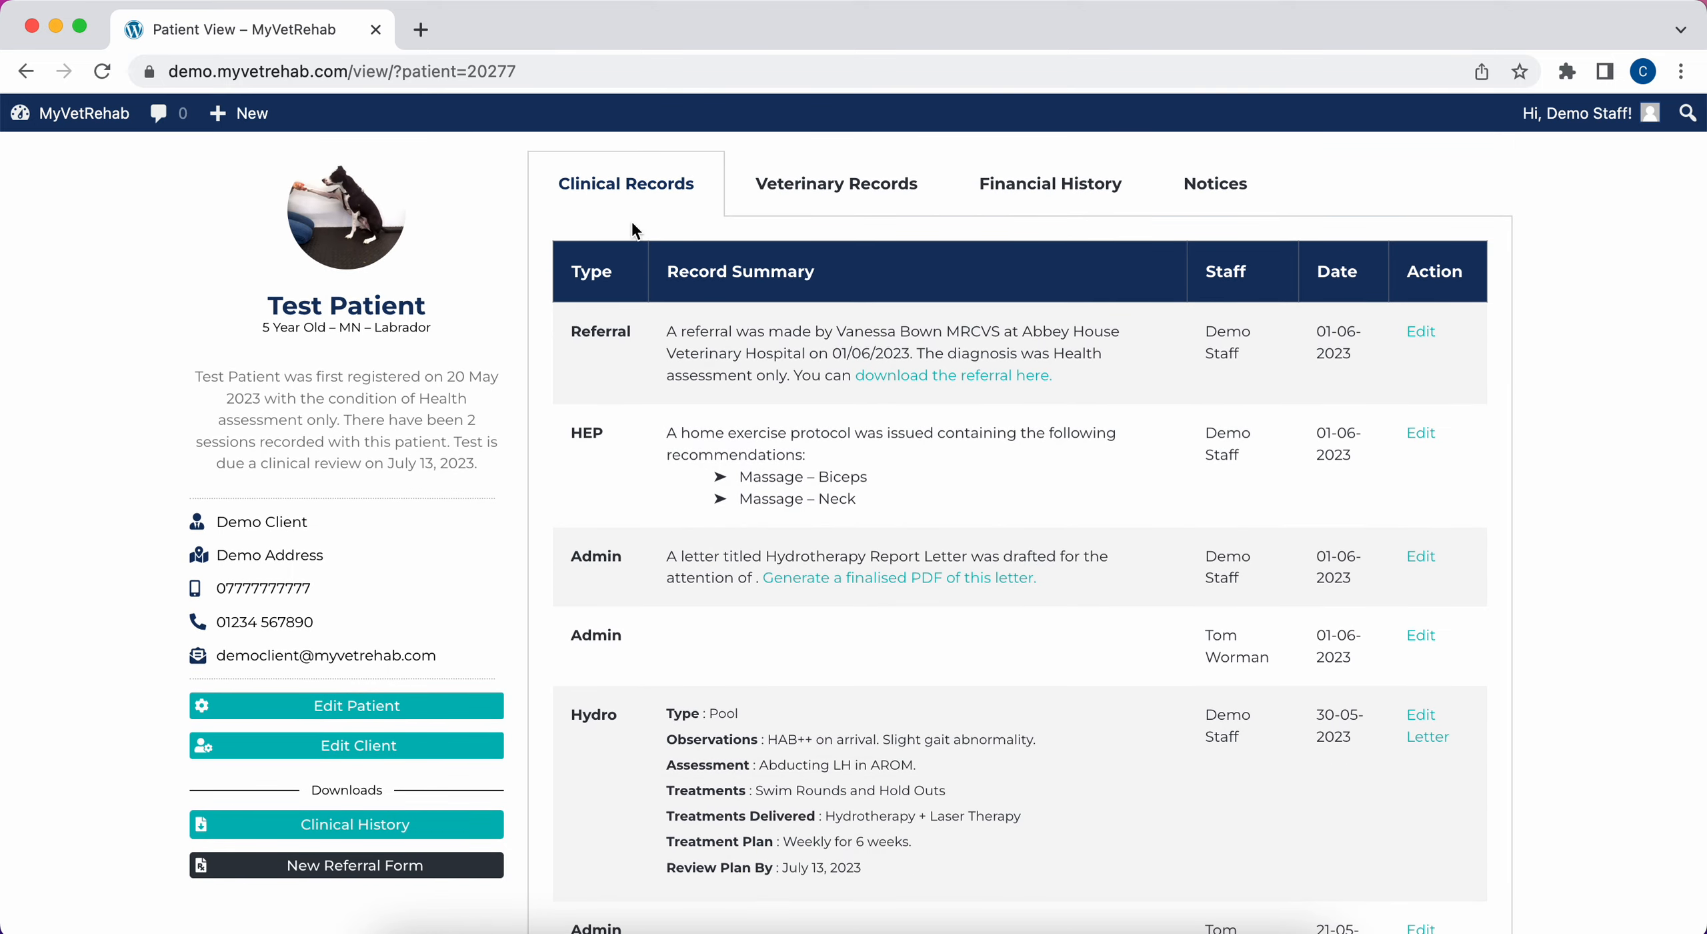
pyautogui.scroll(-1, 665, 365)
pyautogui.scroll(2, 665, 366)
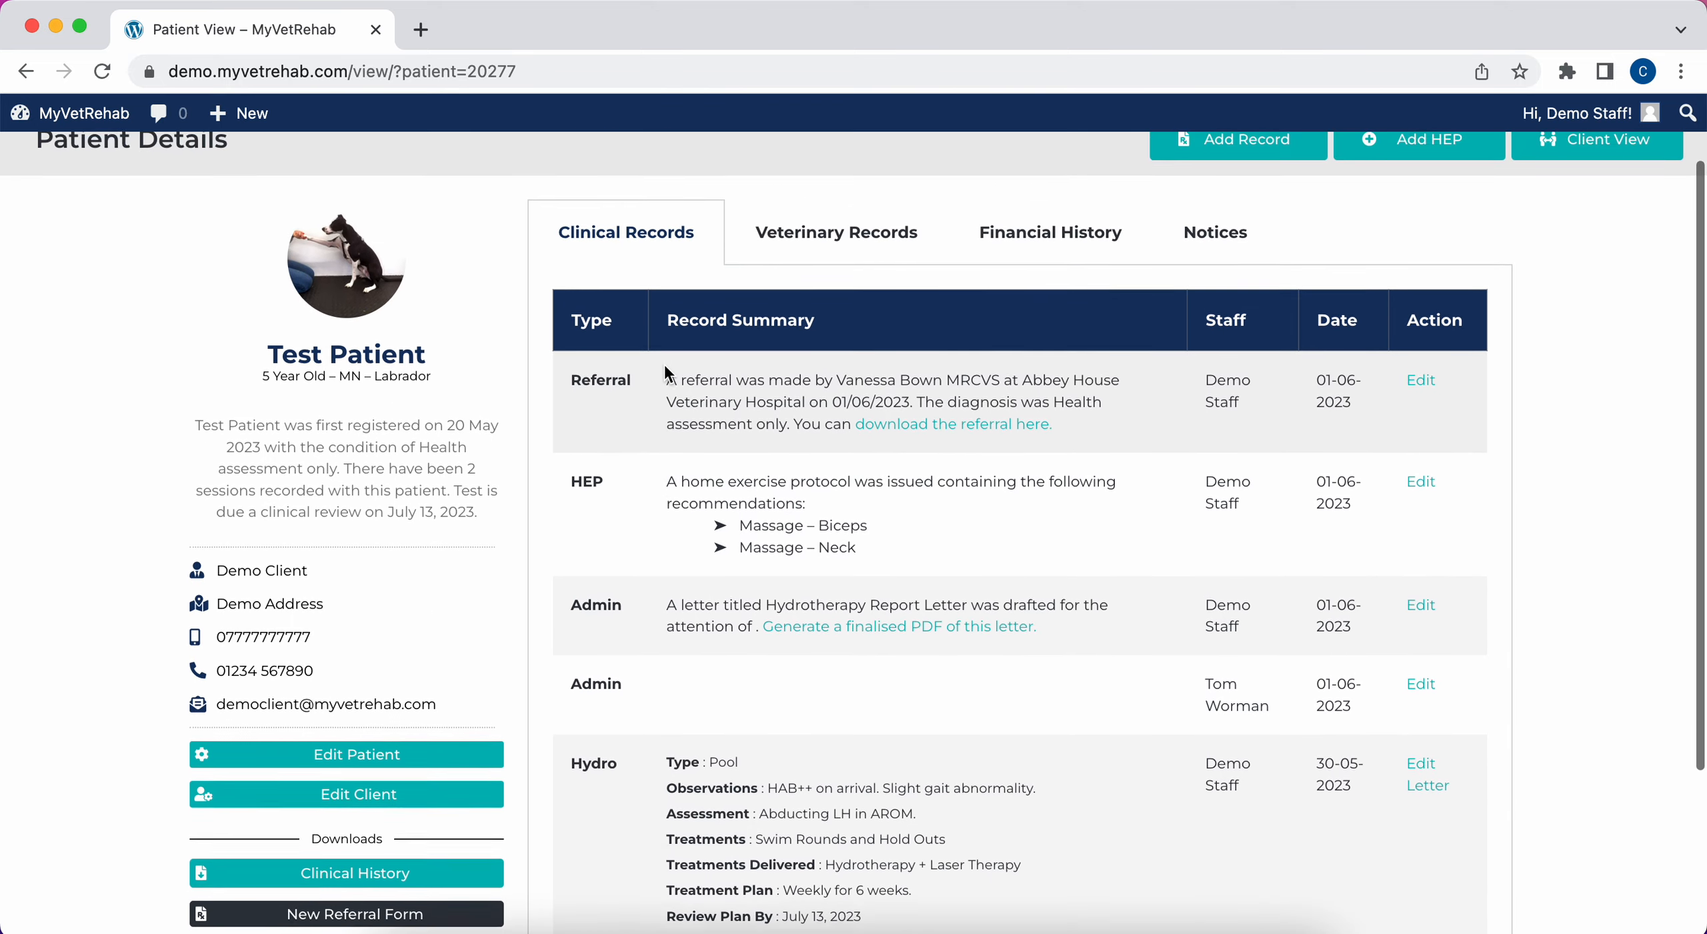
pyautogui.scroll(-3, 667, 372)
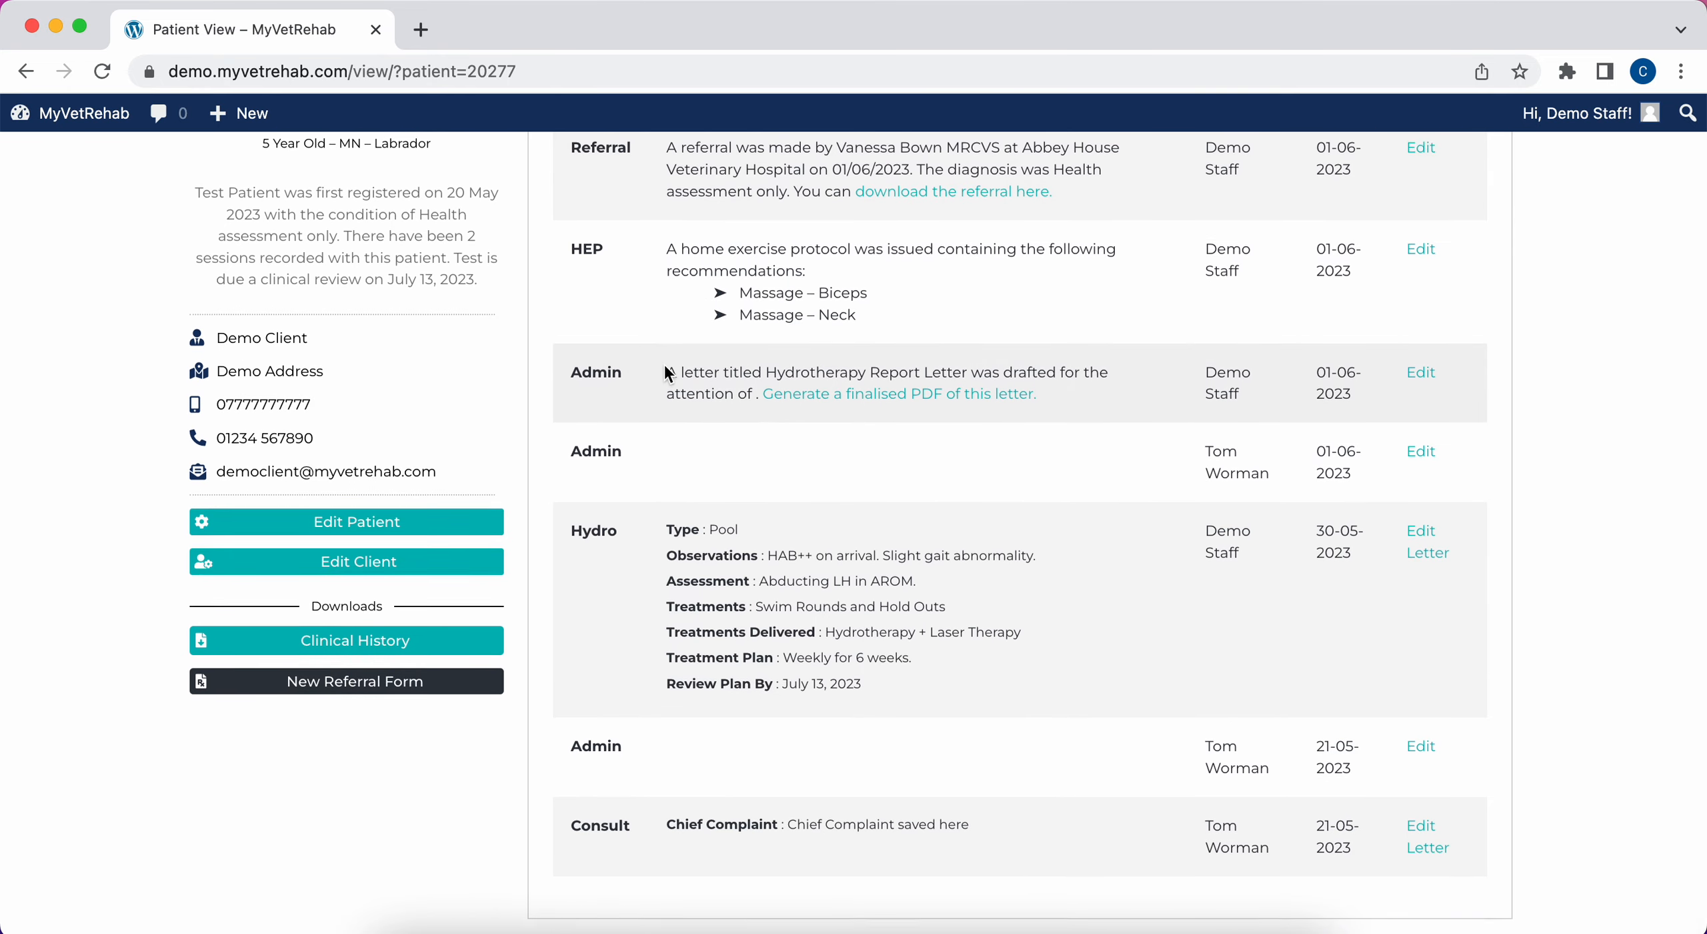
pyautogui.scroll(2, 667, 372)
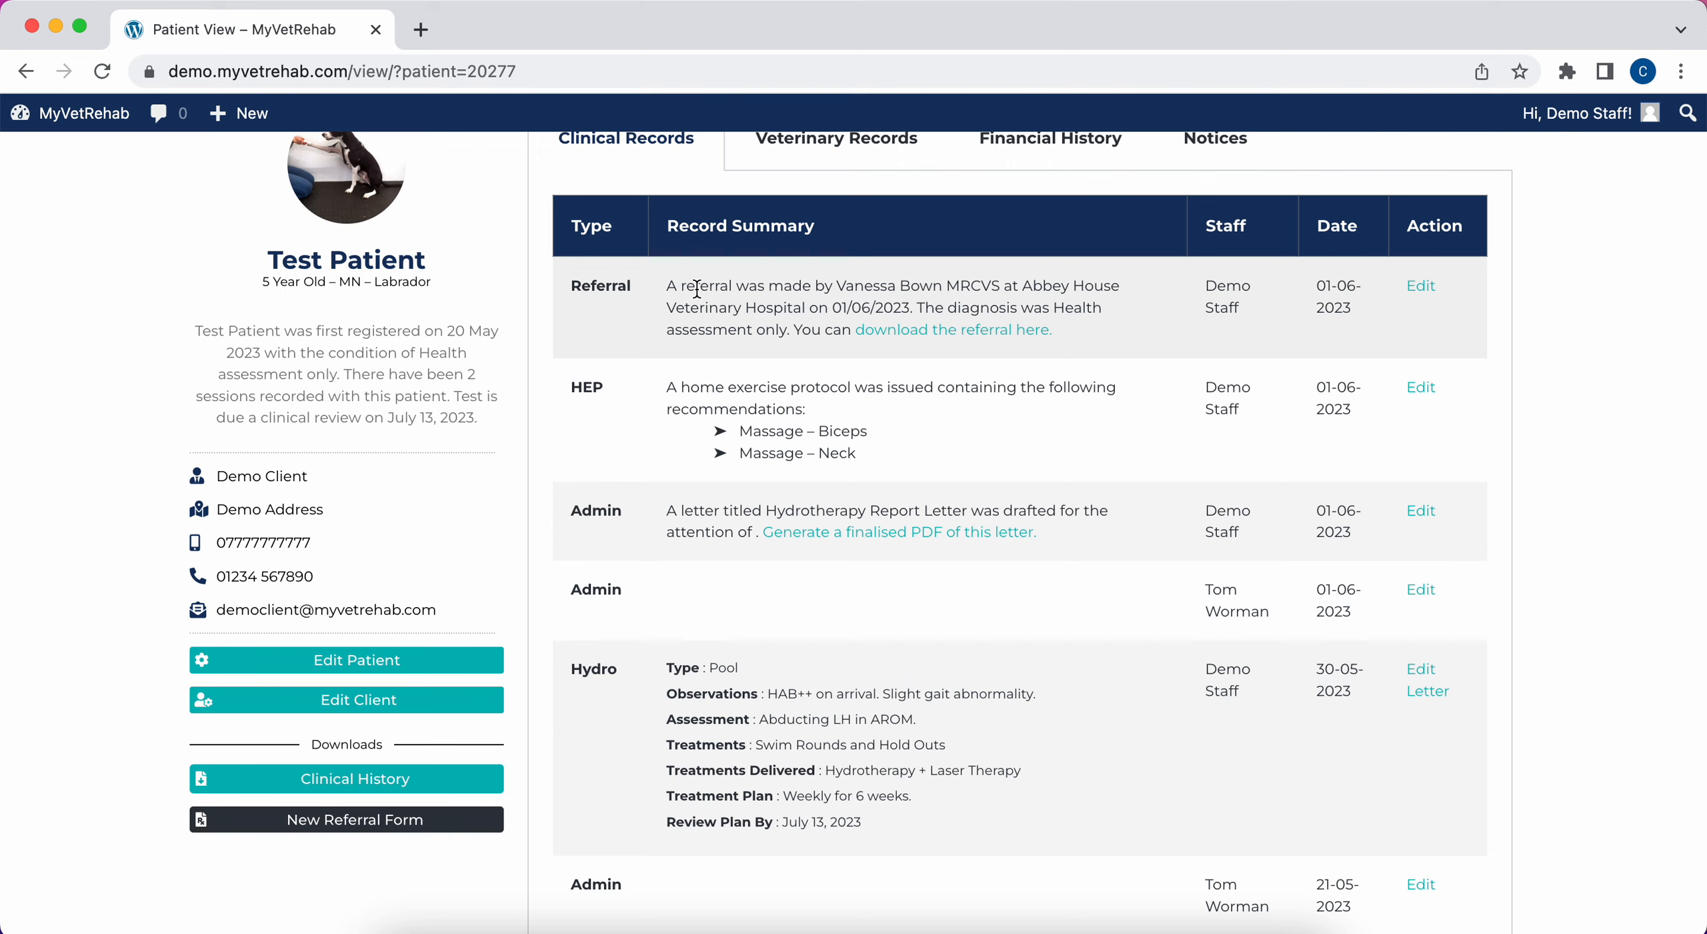
pyautogui.moveTo(697, 288); pyautogui.dragTo(836, 287)
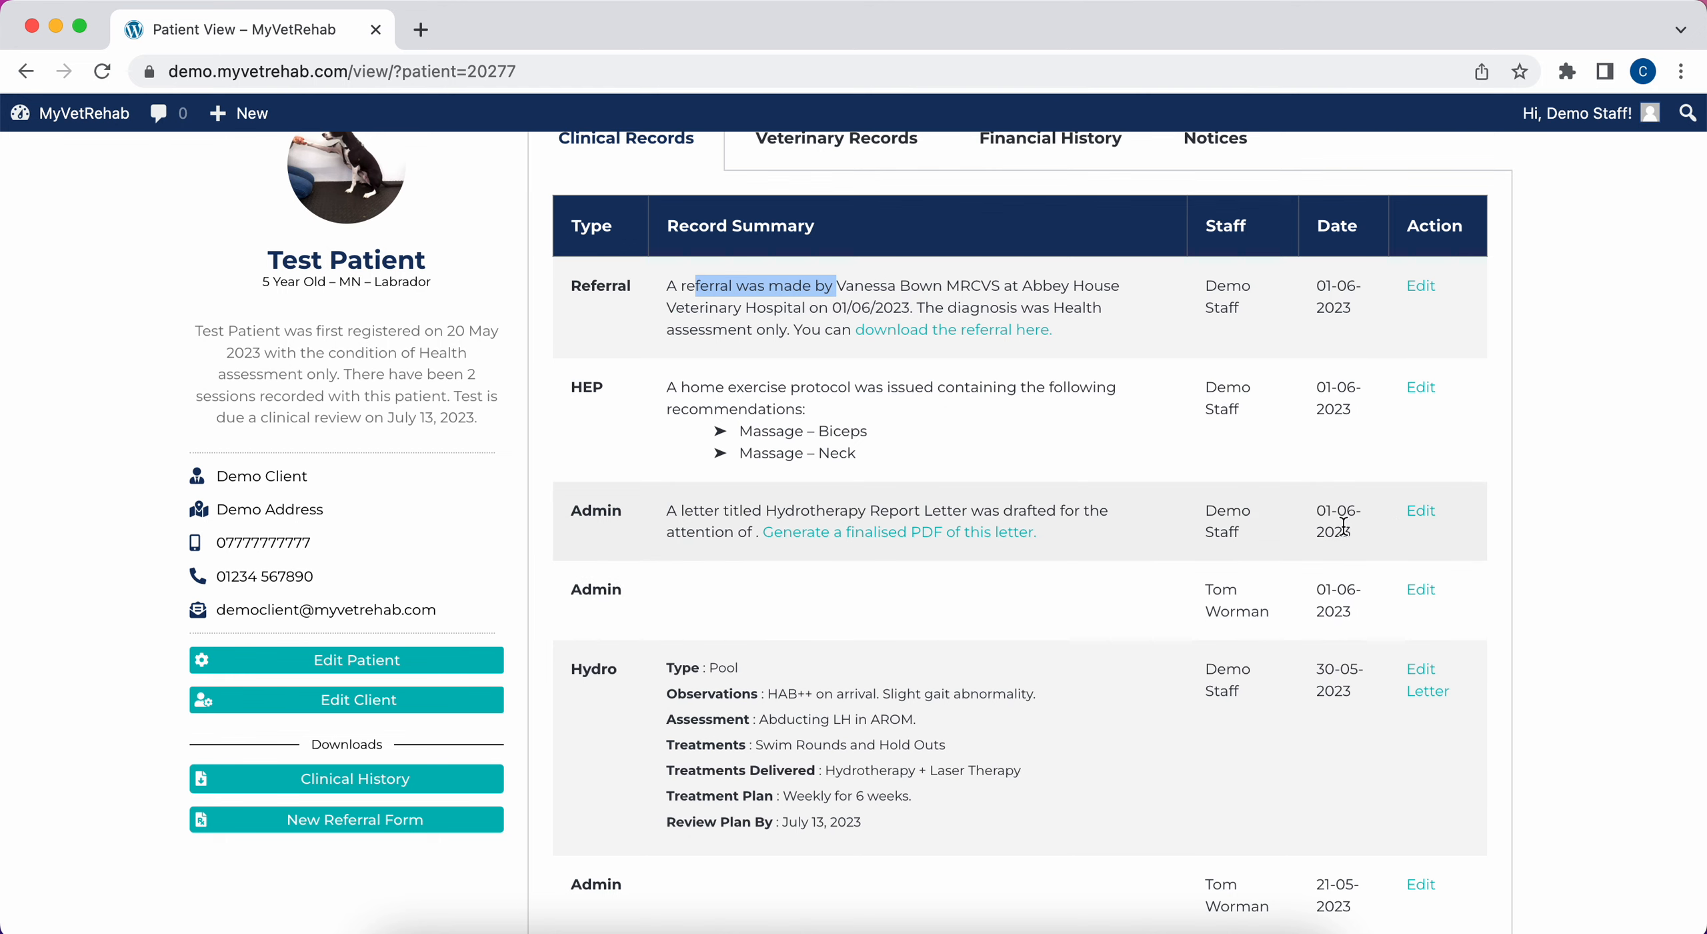
pyautogui.scroll(3, 1161, 471)
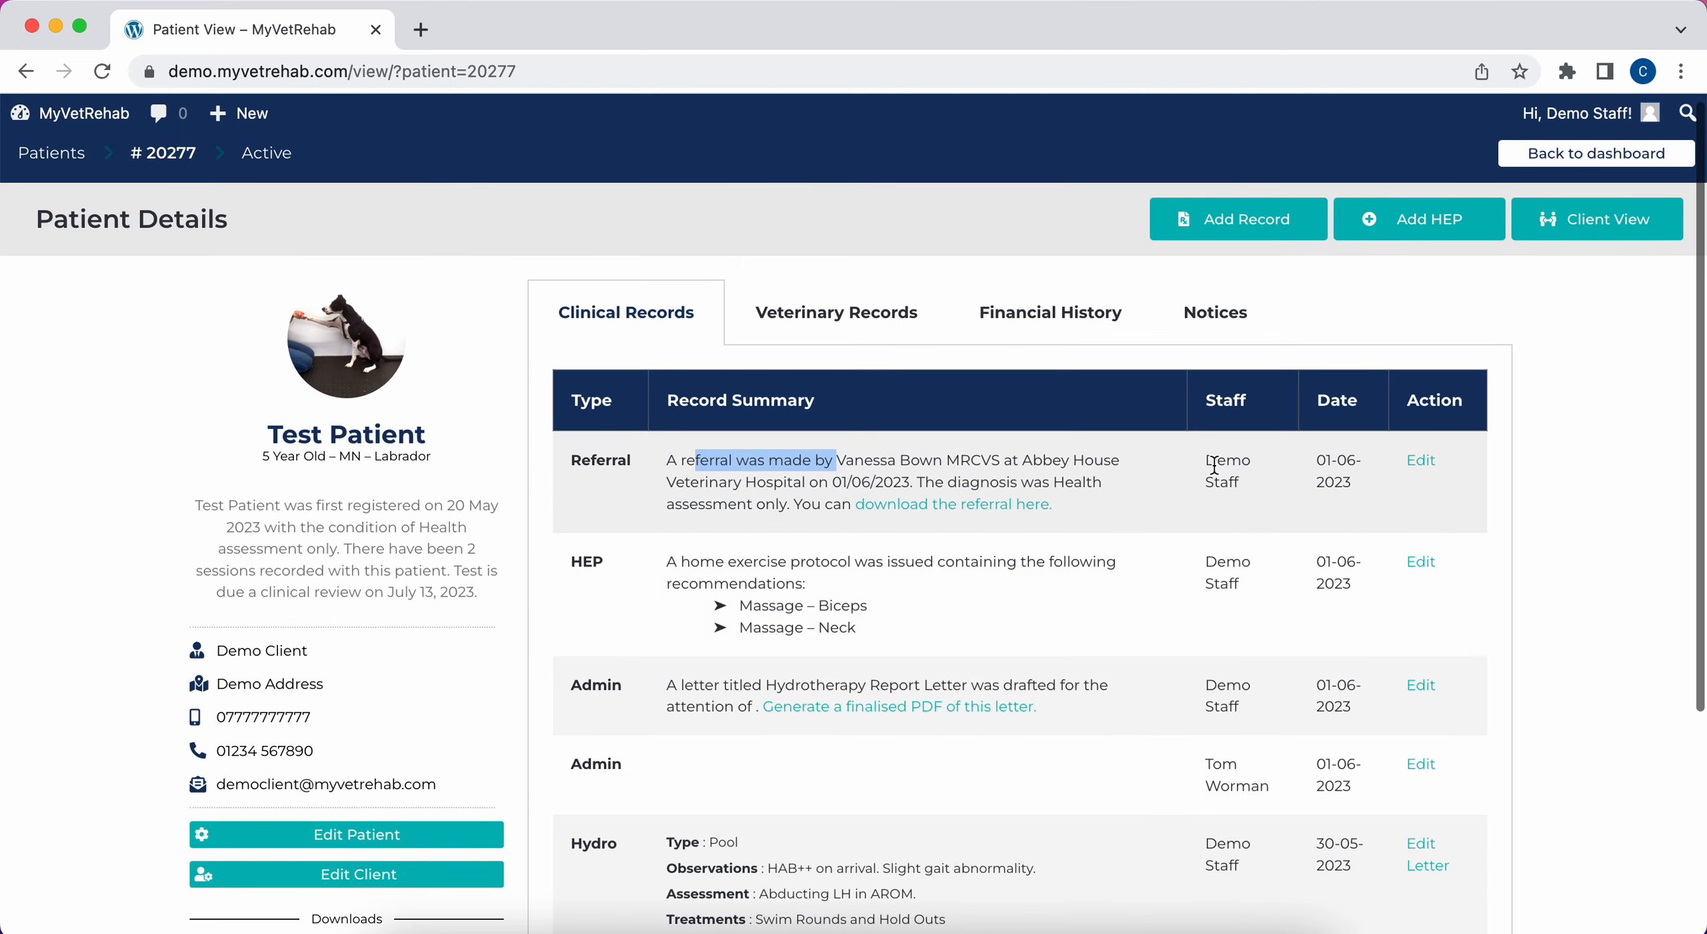
# - Examine the inbound and outbound communications in the patient's Veterinary Records
pyautogui.click(842, 337)
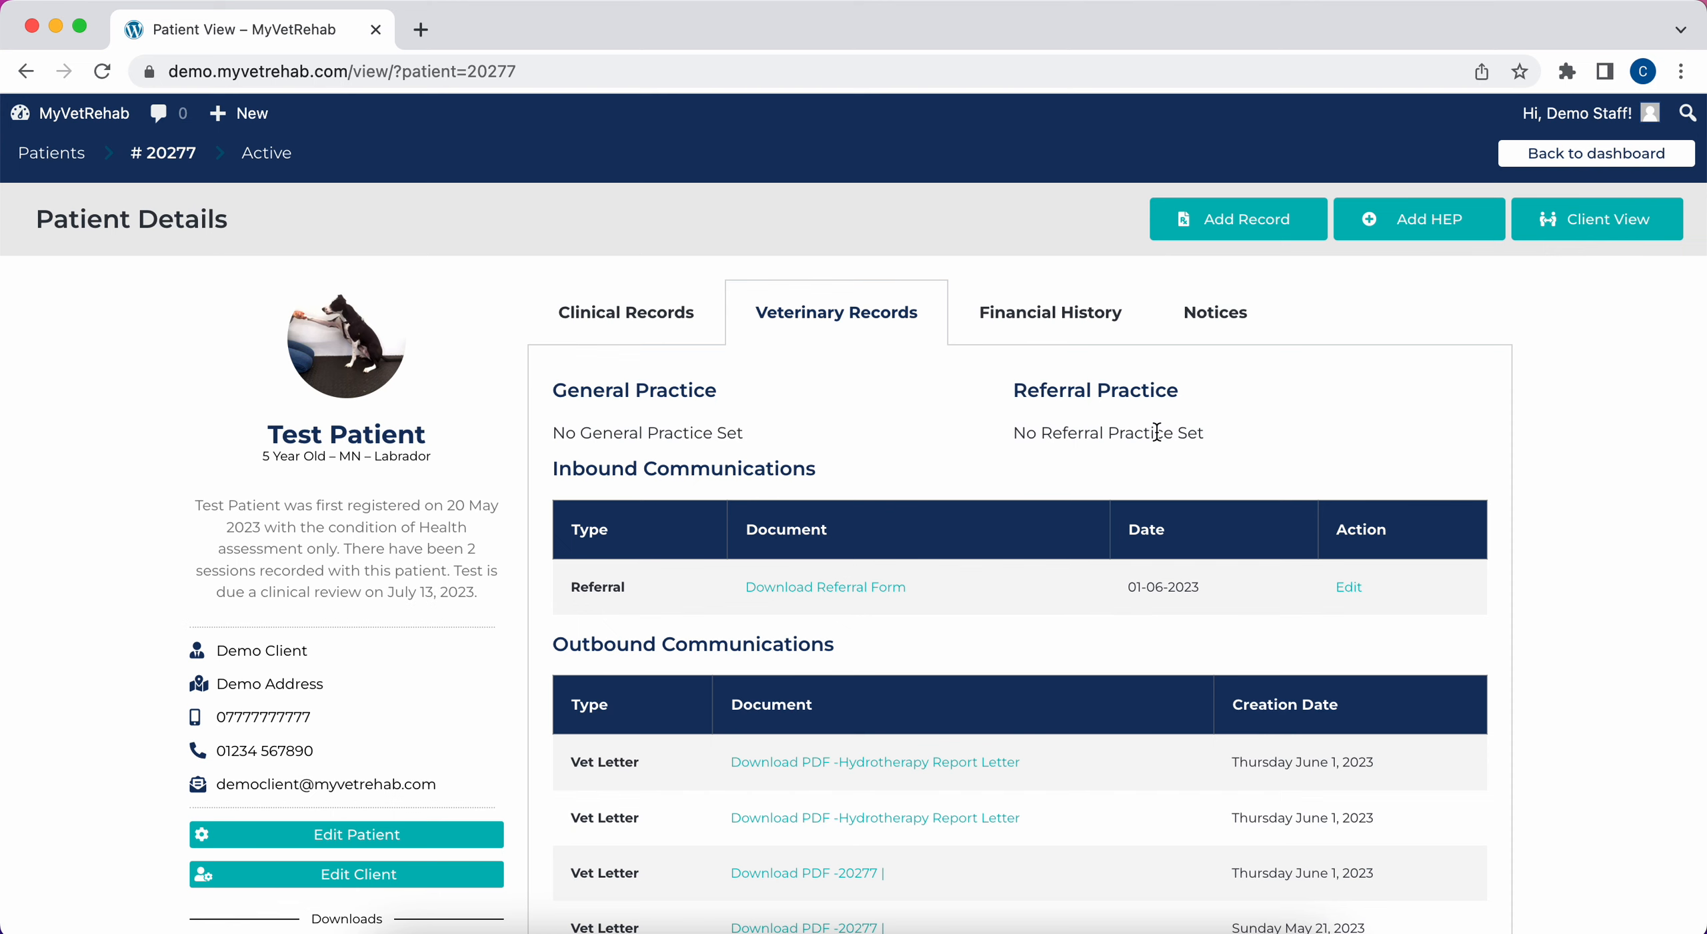
pyautogui.scroll(-2, 1064, 679)
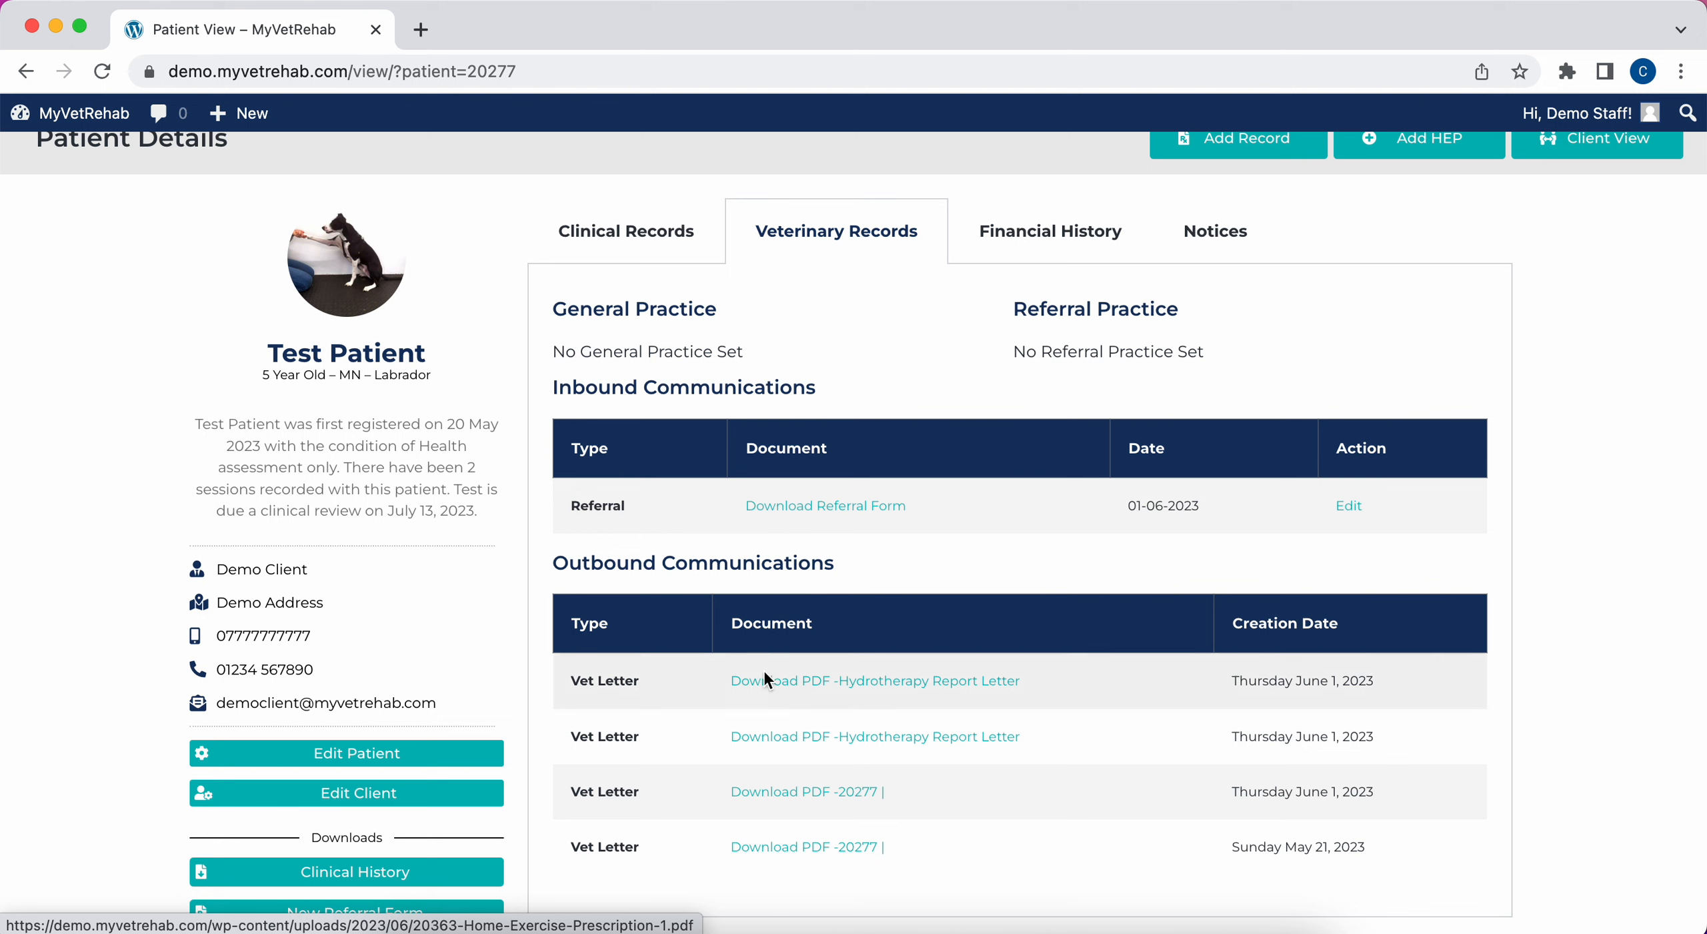
pyautogui.scroll(1, 757, 686)
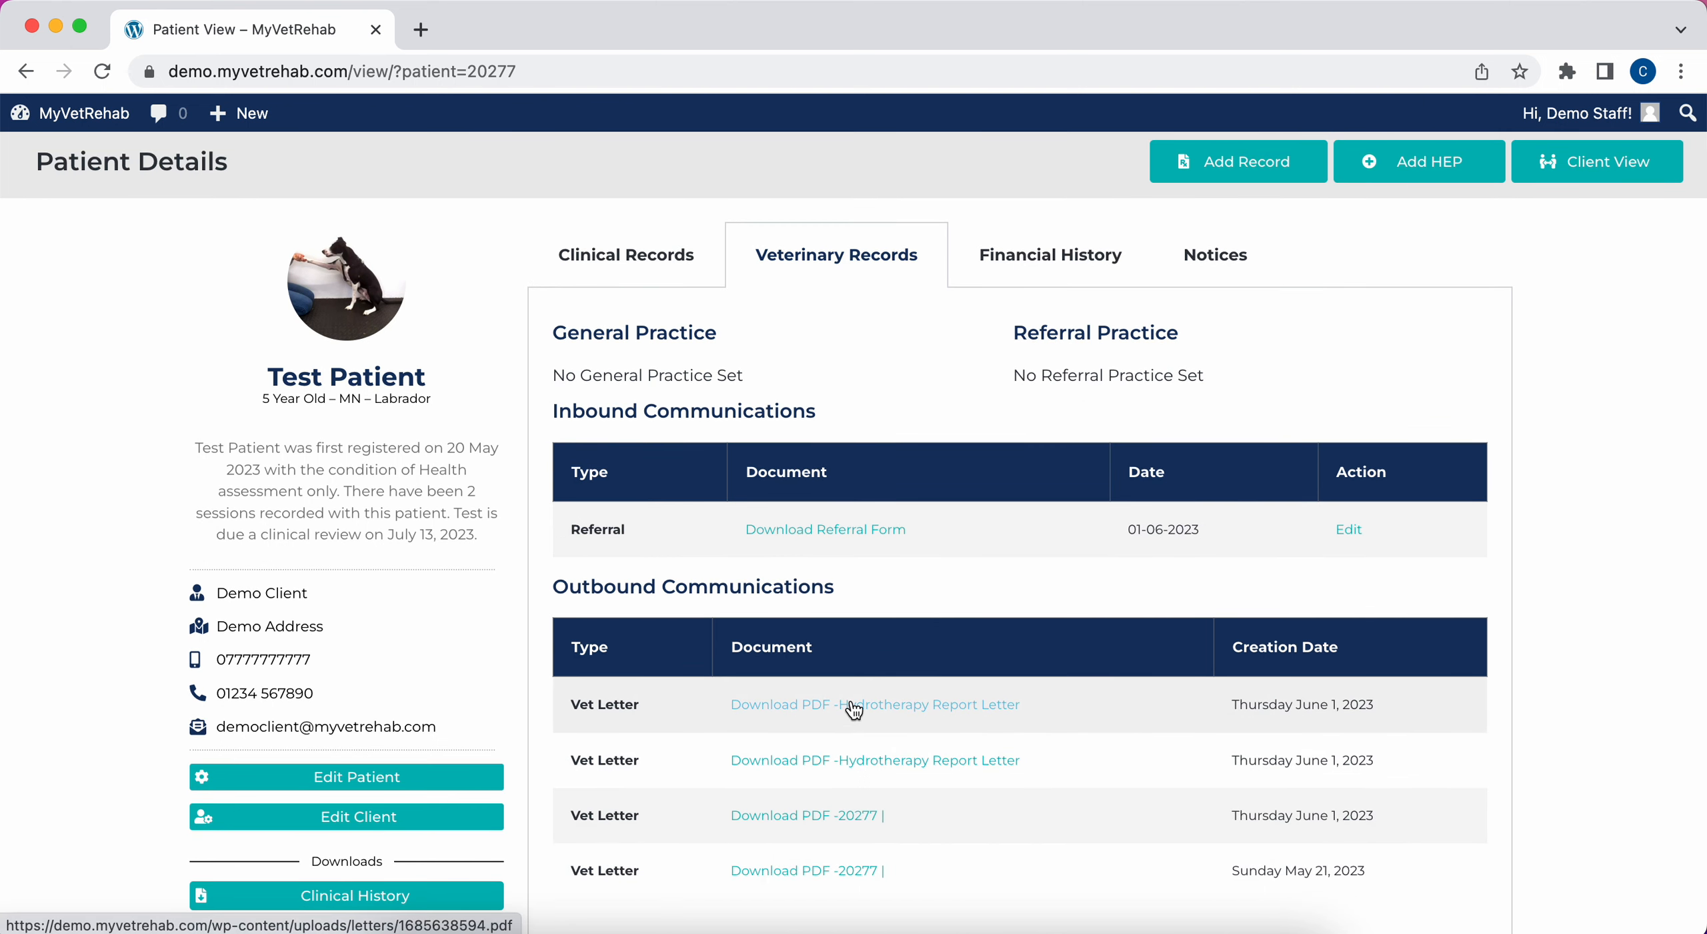
# - View the patient's Financial History and compare it with the hydro and consult entries in the Clinical Records
pyautogui.click(1039, 257)
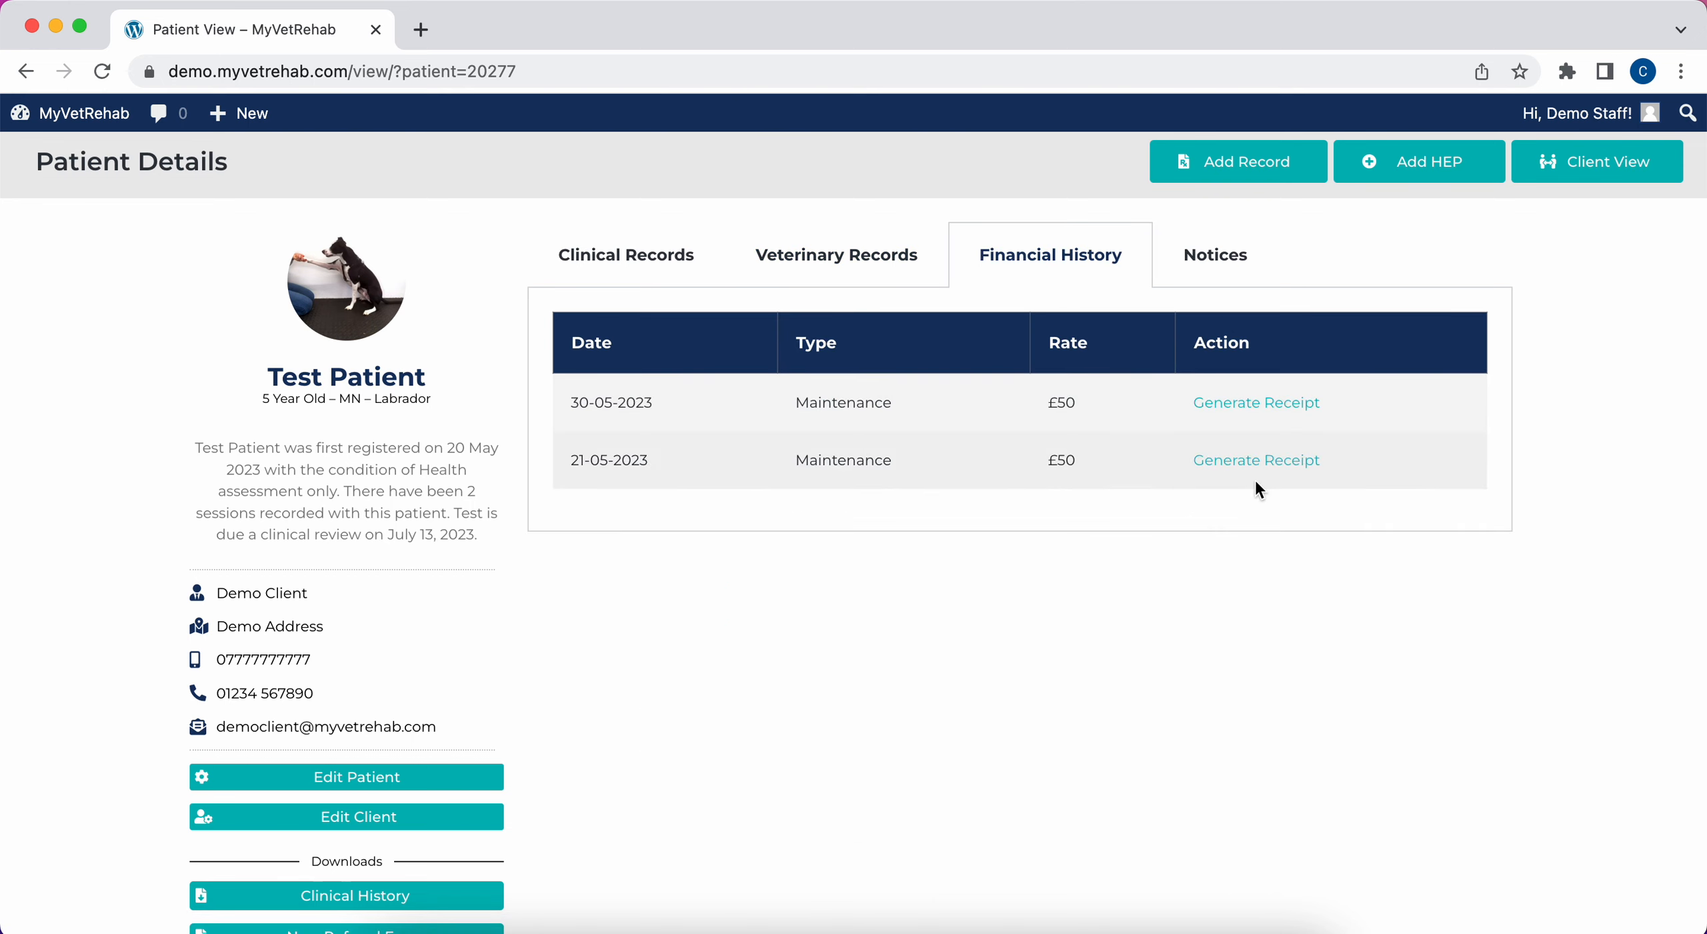
pyautogui.click(660, 279)
pyautogui.scroll(-5, 1150, 727)
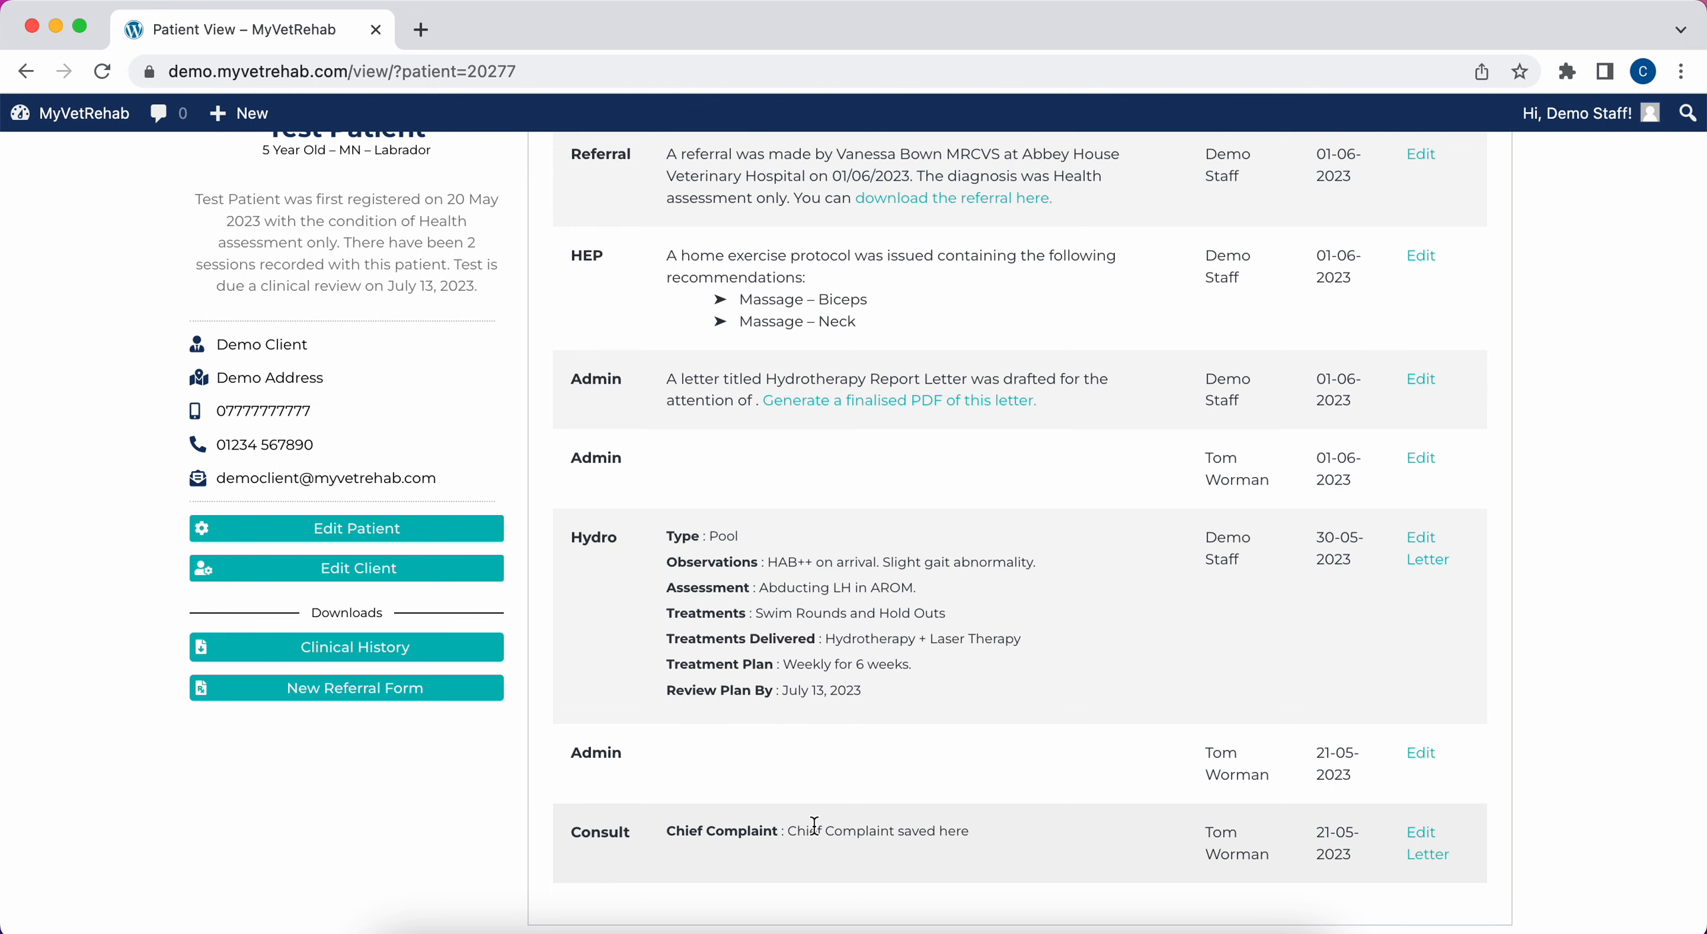
pyautogui.scroll(5, 816, 821)
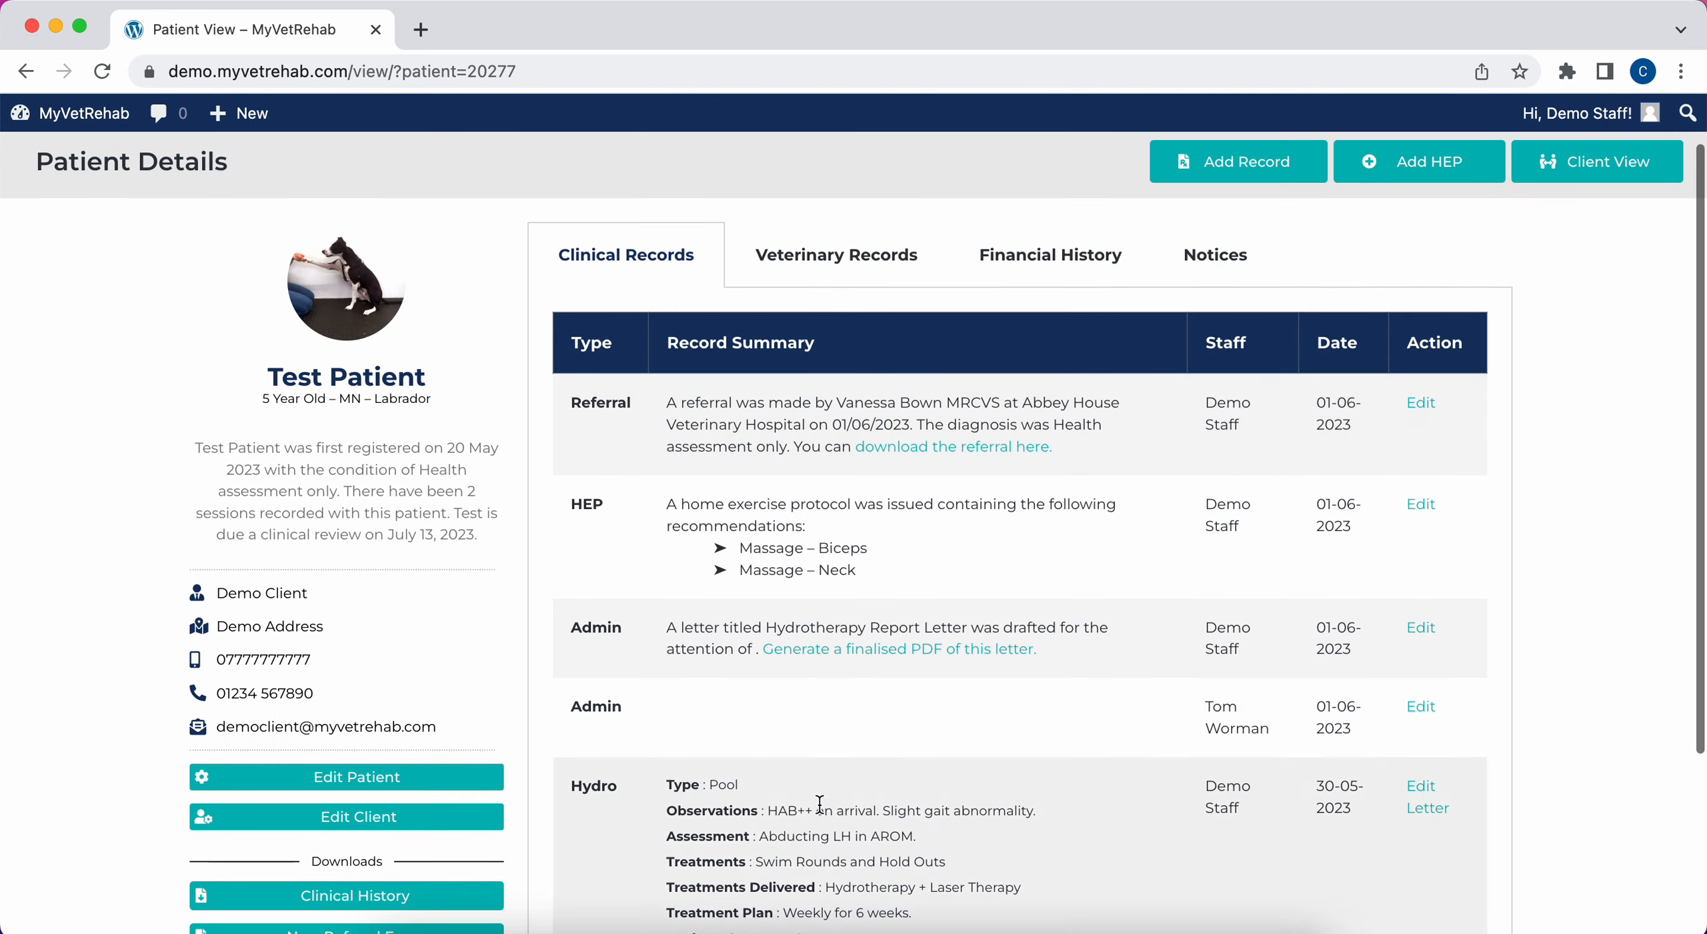
# - Generate a receipt for the 30-05-2023 Maintenance session from the Financial History and open the PDF
pyautogui.click(1007, 254)
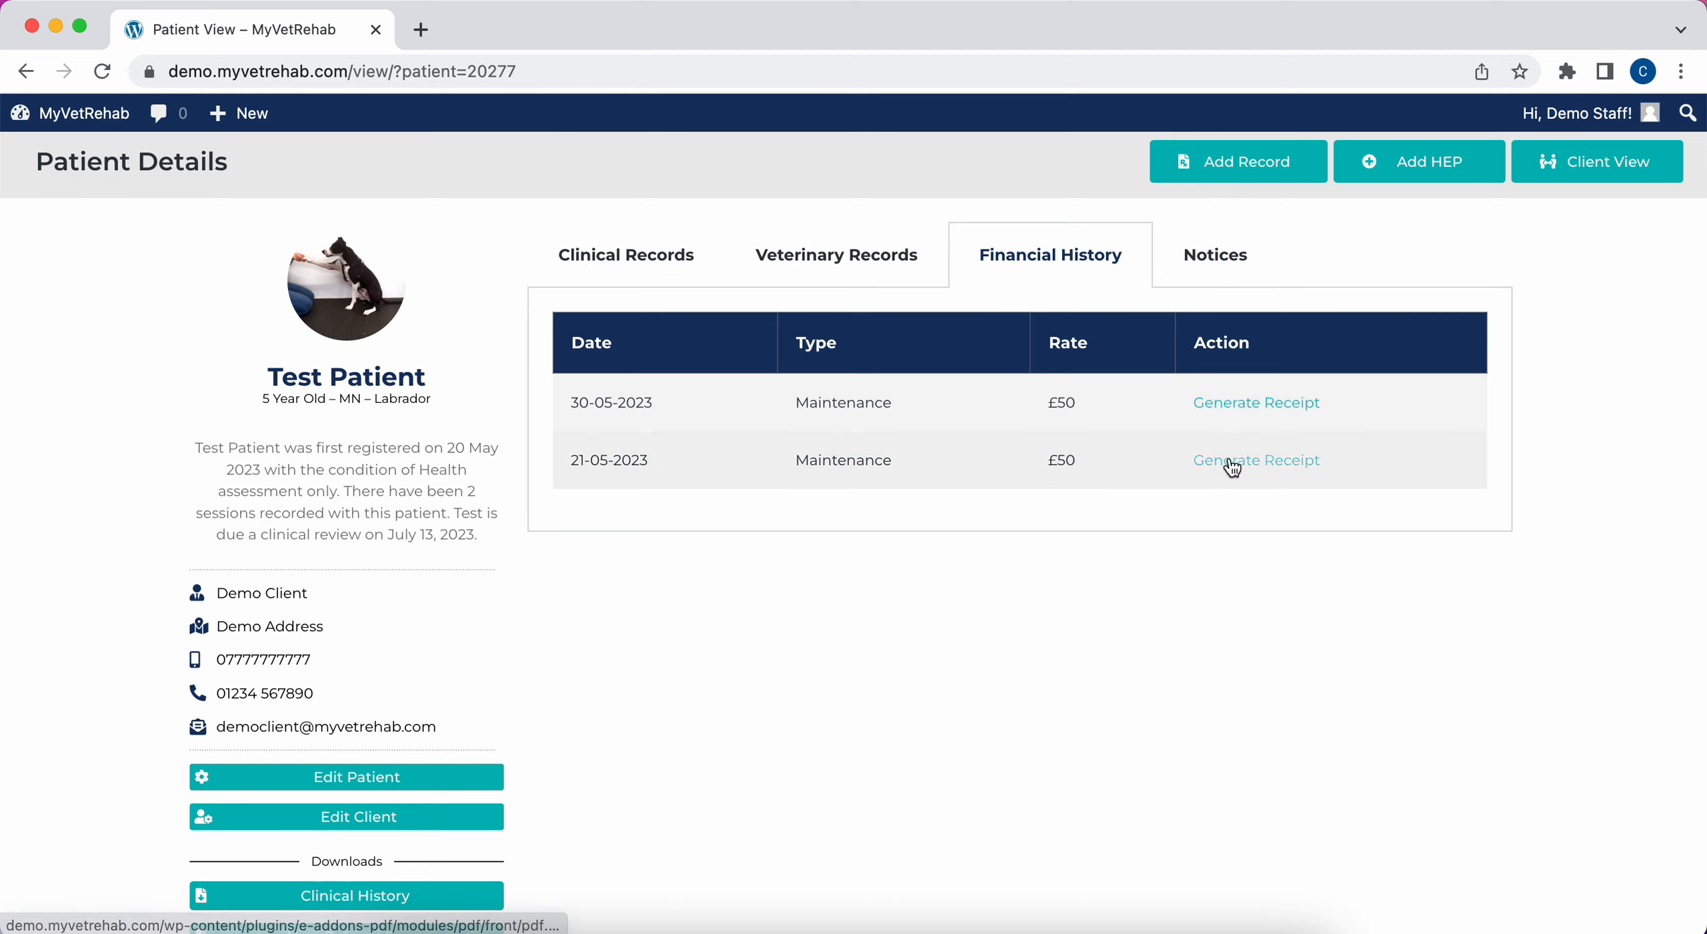
pyautogui.click(1254, 408)
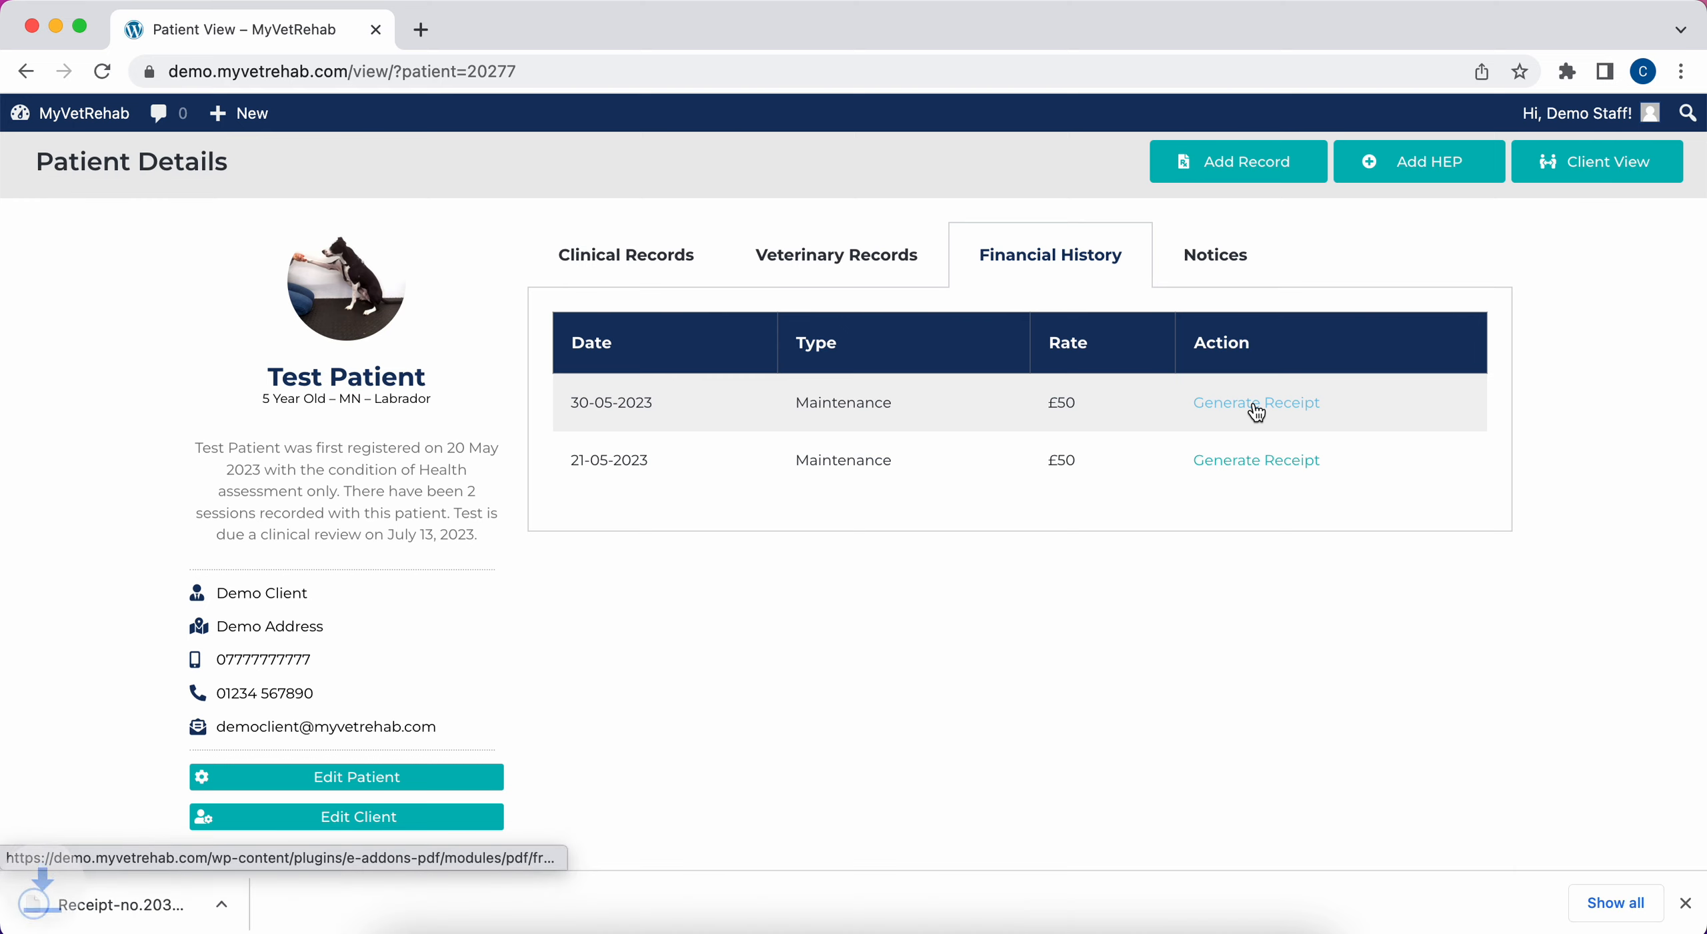
pyautogui.click(134, 920)
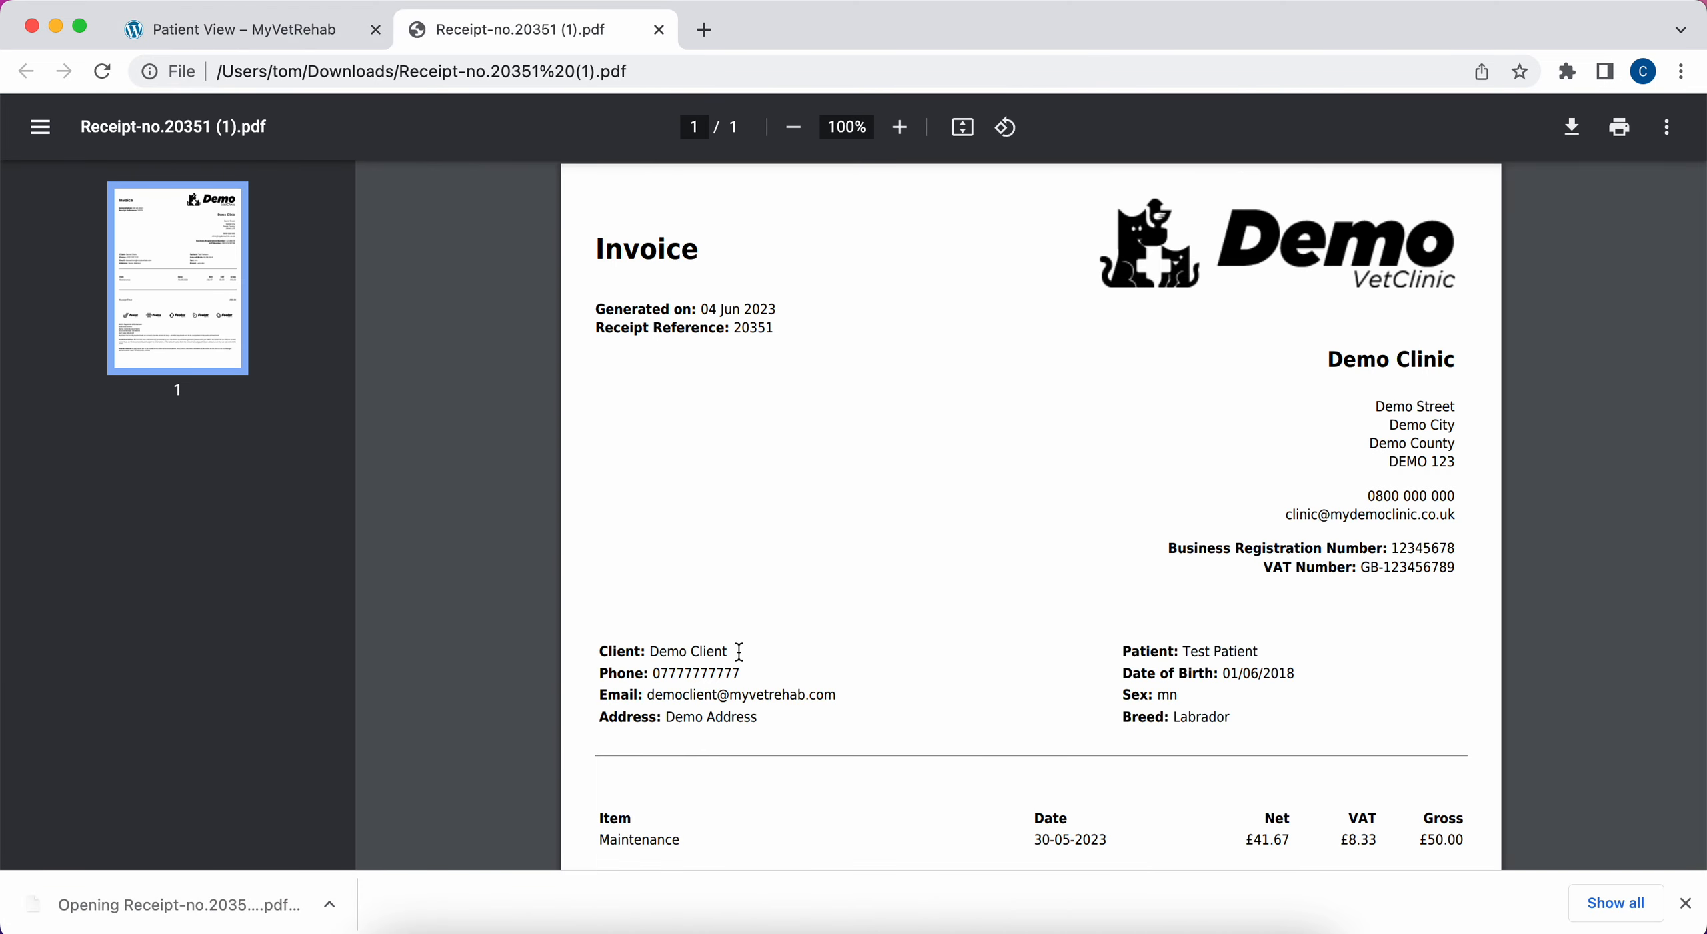
# - Examine the receipt's client details, itemised charge, total, footer logos and BACS payment information
pyautogui.scroll(-3, 865, 653)
pyautogui.scroll(-5, 866, 652)
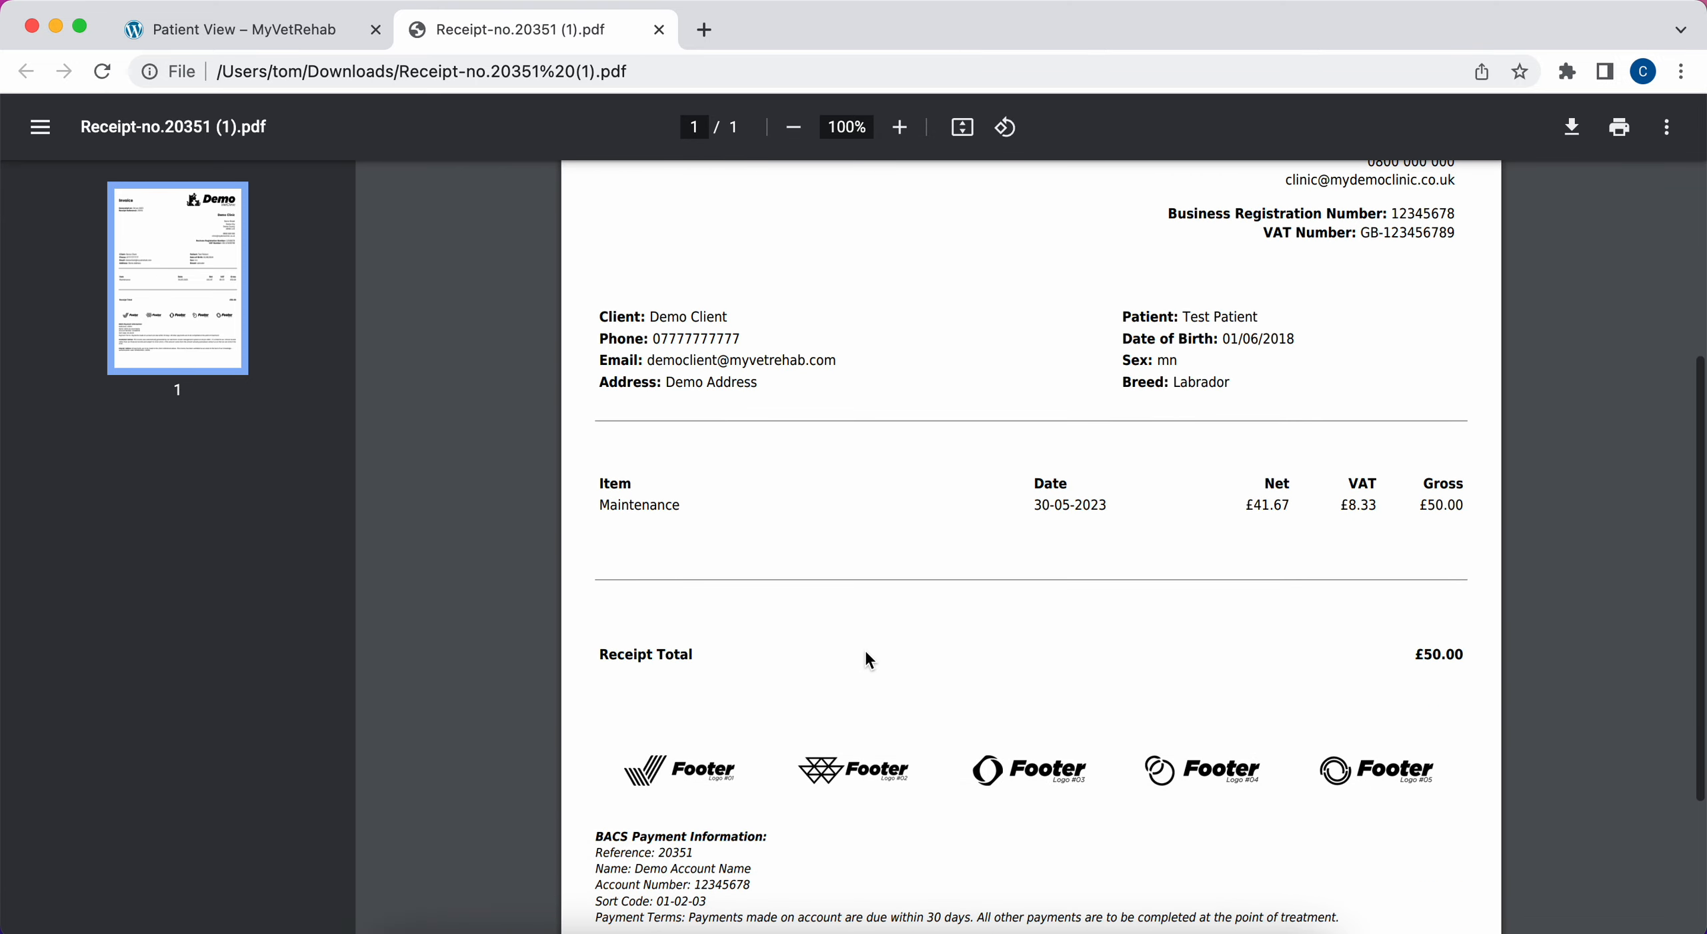
pyautogui.scroll(-2, 866, 639)
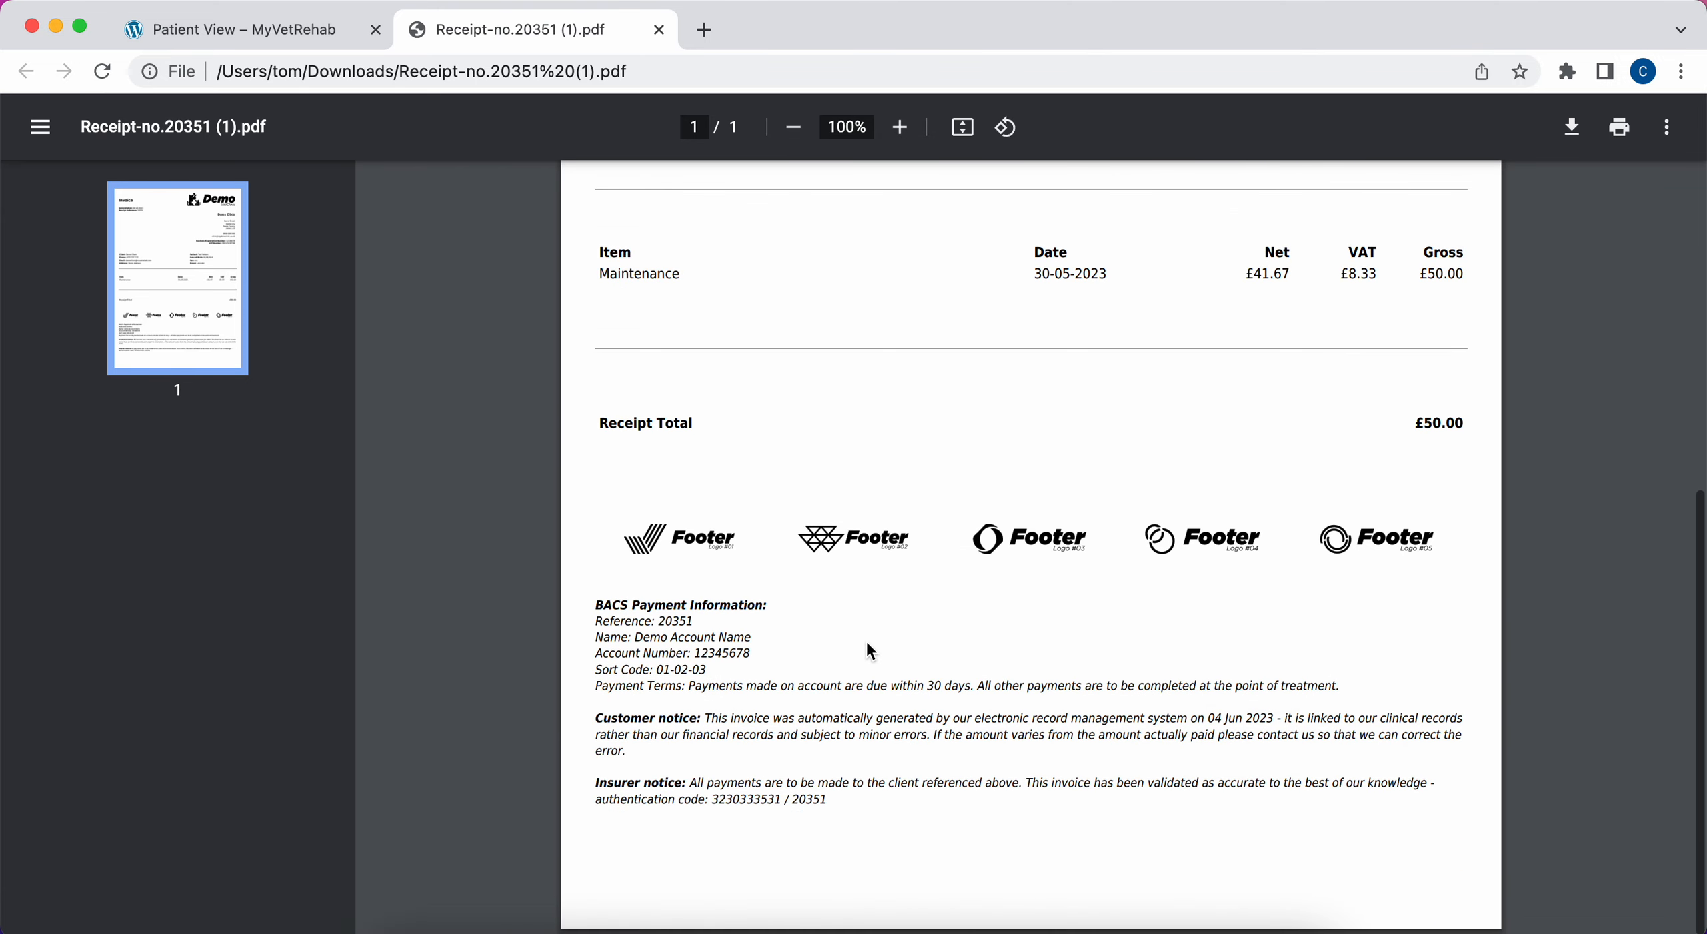
pyautogui.click(659, 624)
pyautogui.moveTo(658, 624); pyautogui.dragTo(777, 680)
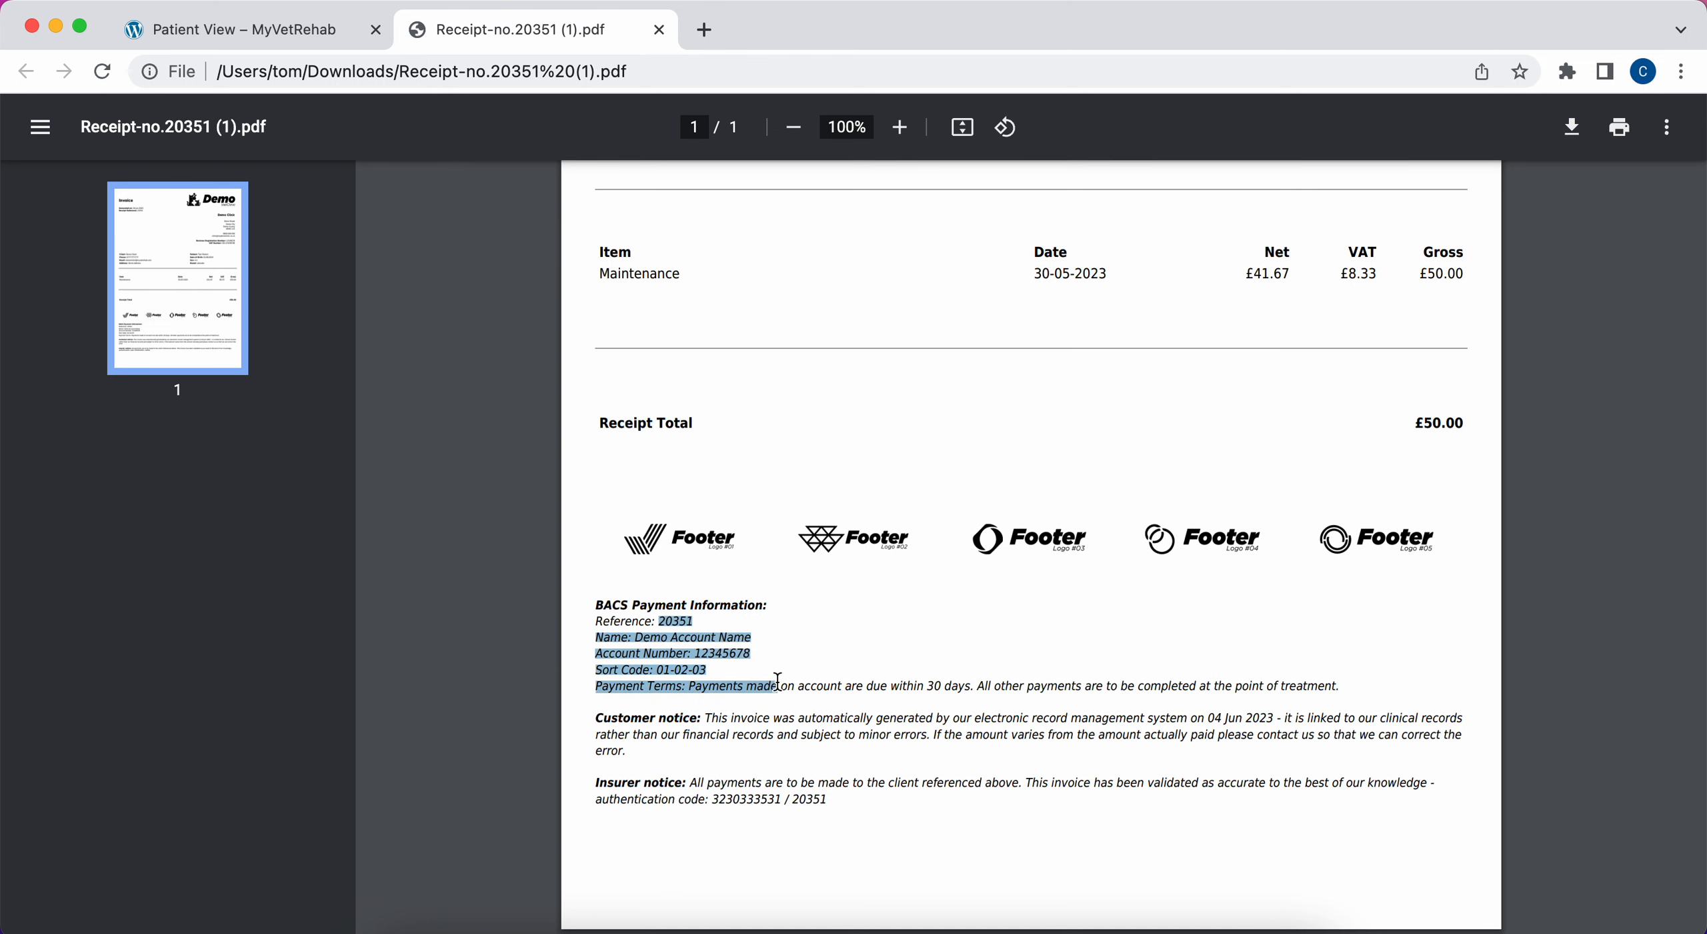
pyautogui.scroll(4, 778, 680)
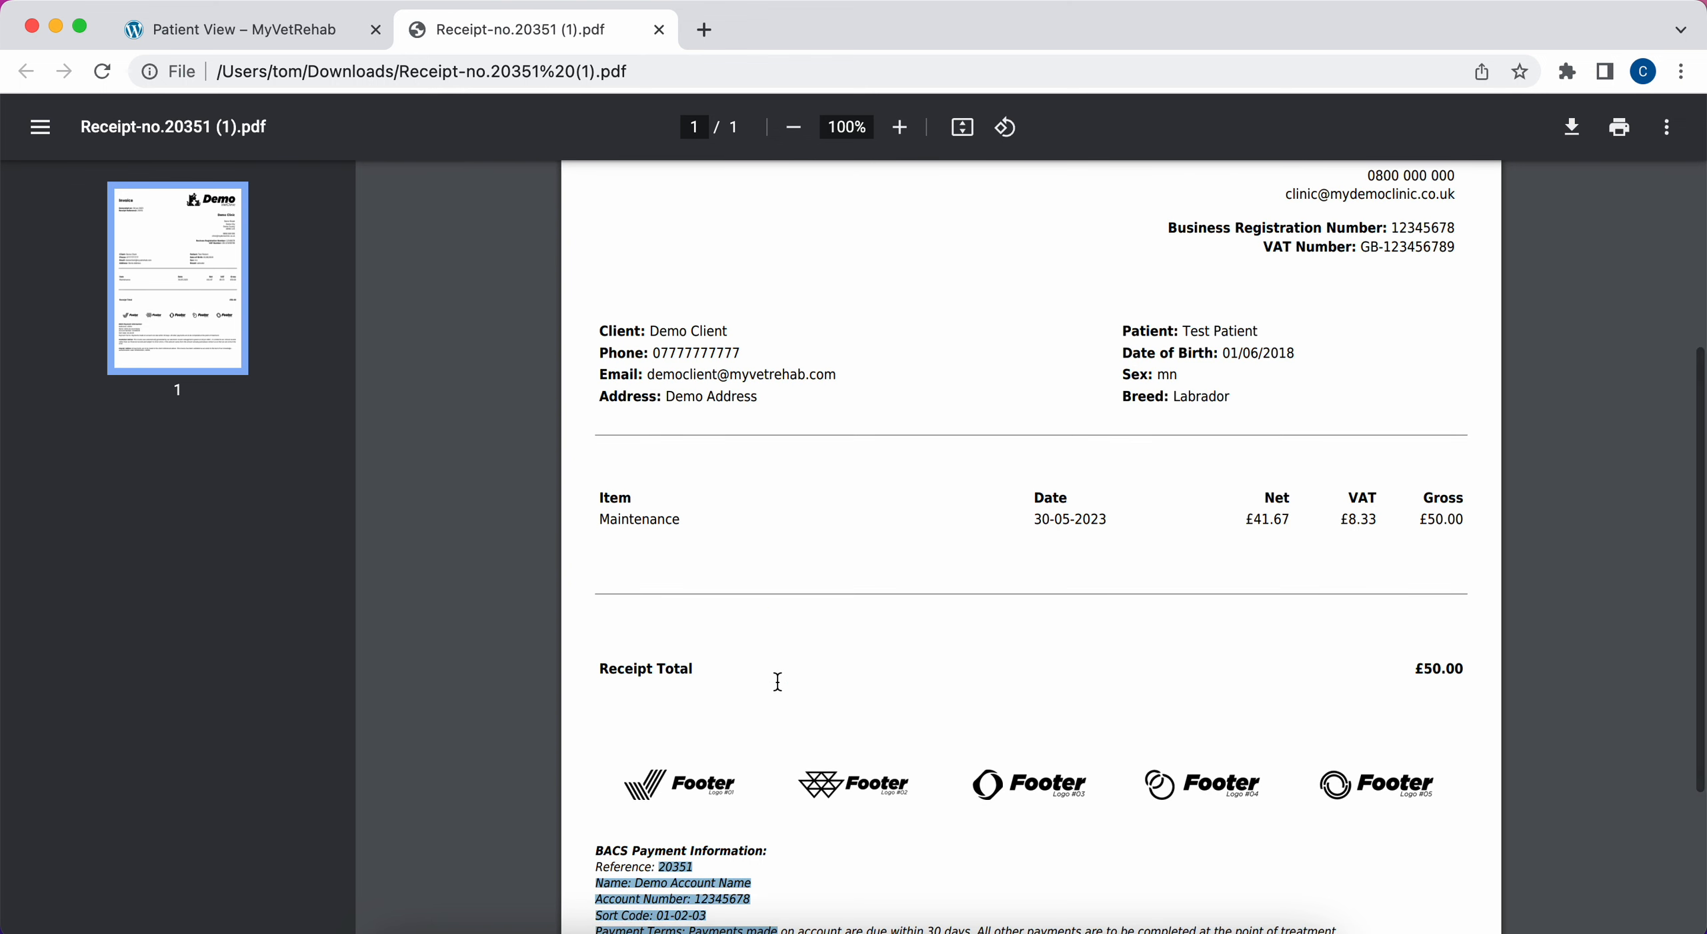
pyautogui.scroll(5, 777, 680)
pyautogui.scroll(3, 778, 680)
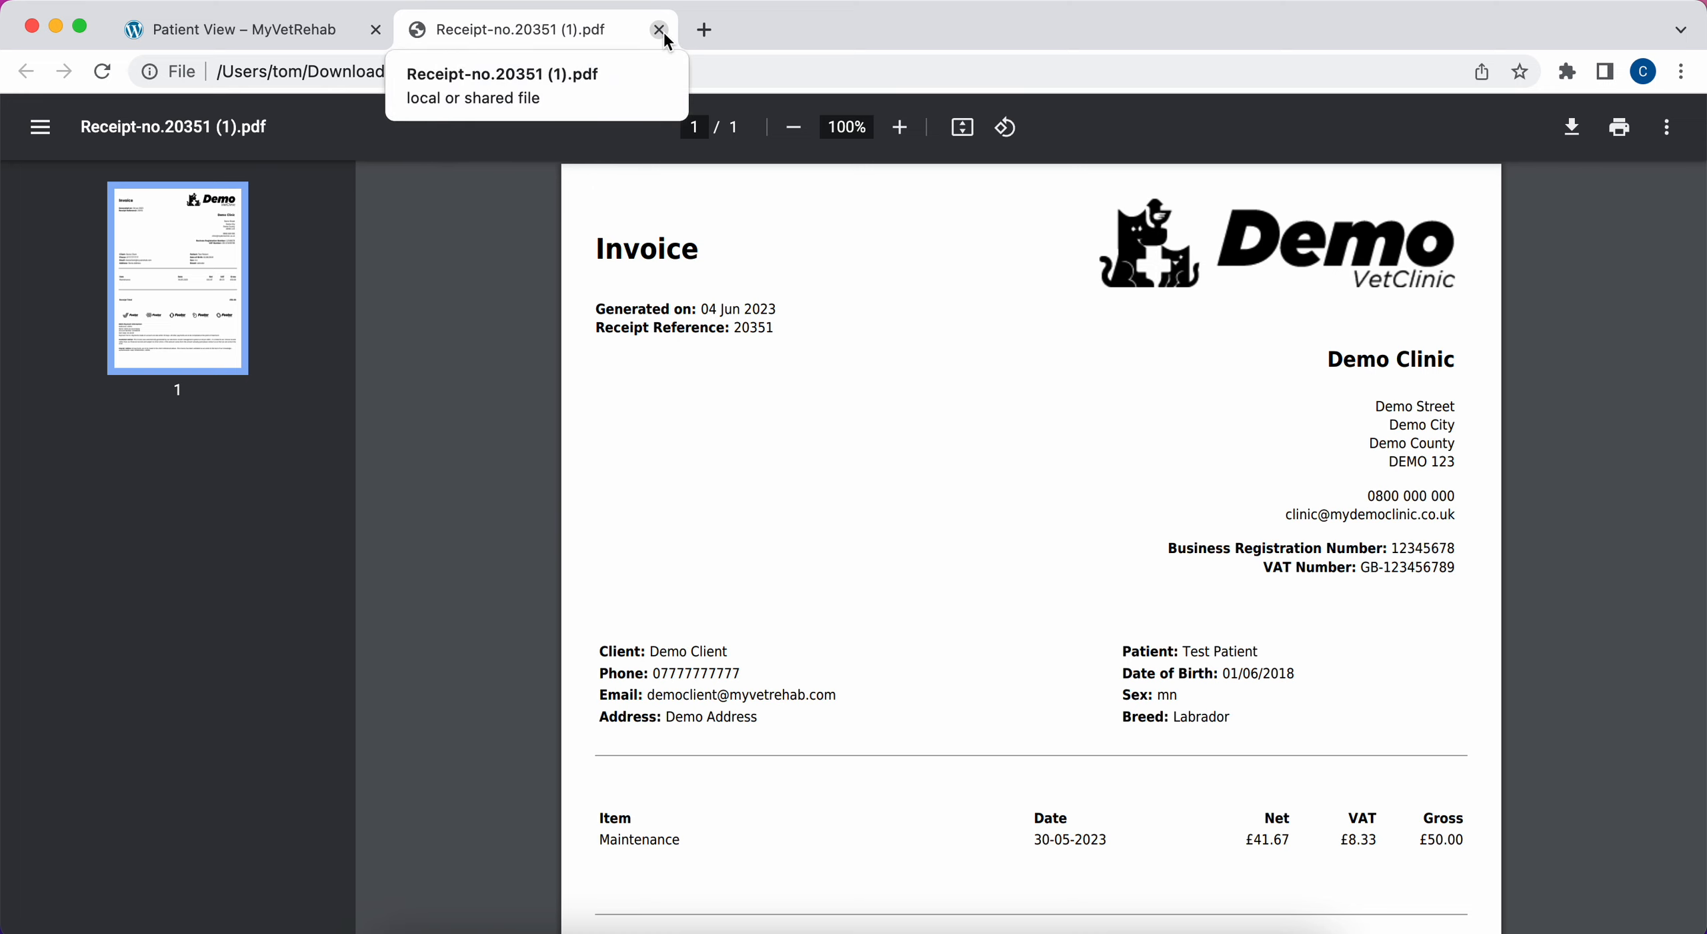
# - Check the Maintenance item line on the receipt and close the PDF
pyautogui.scroll(-3, 754, 572)
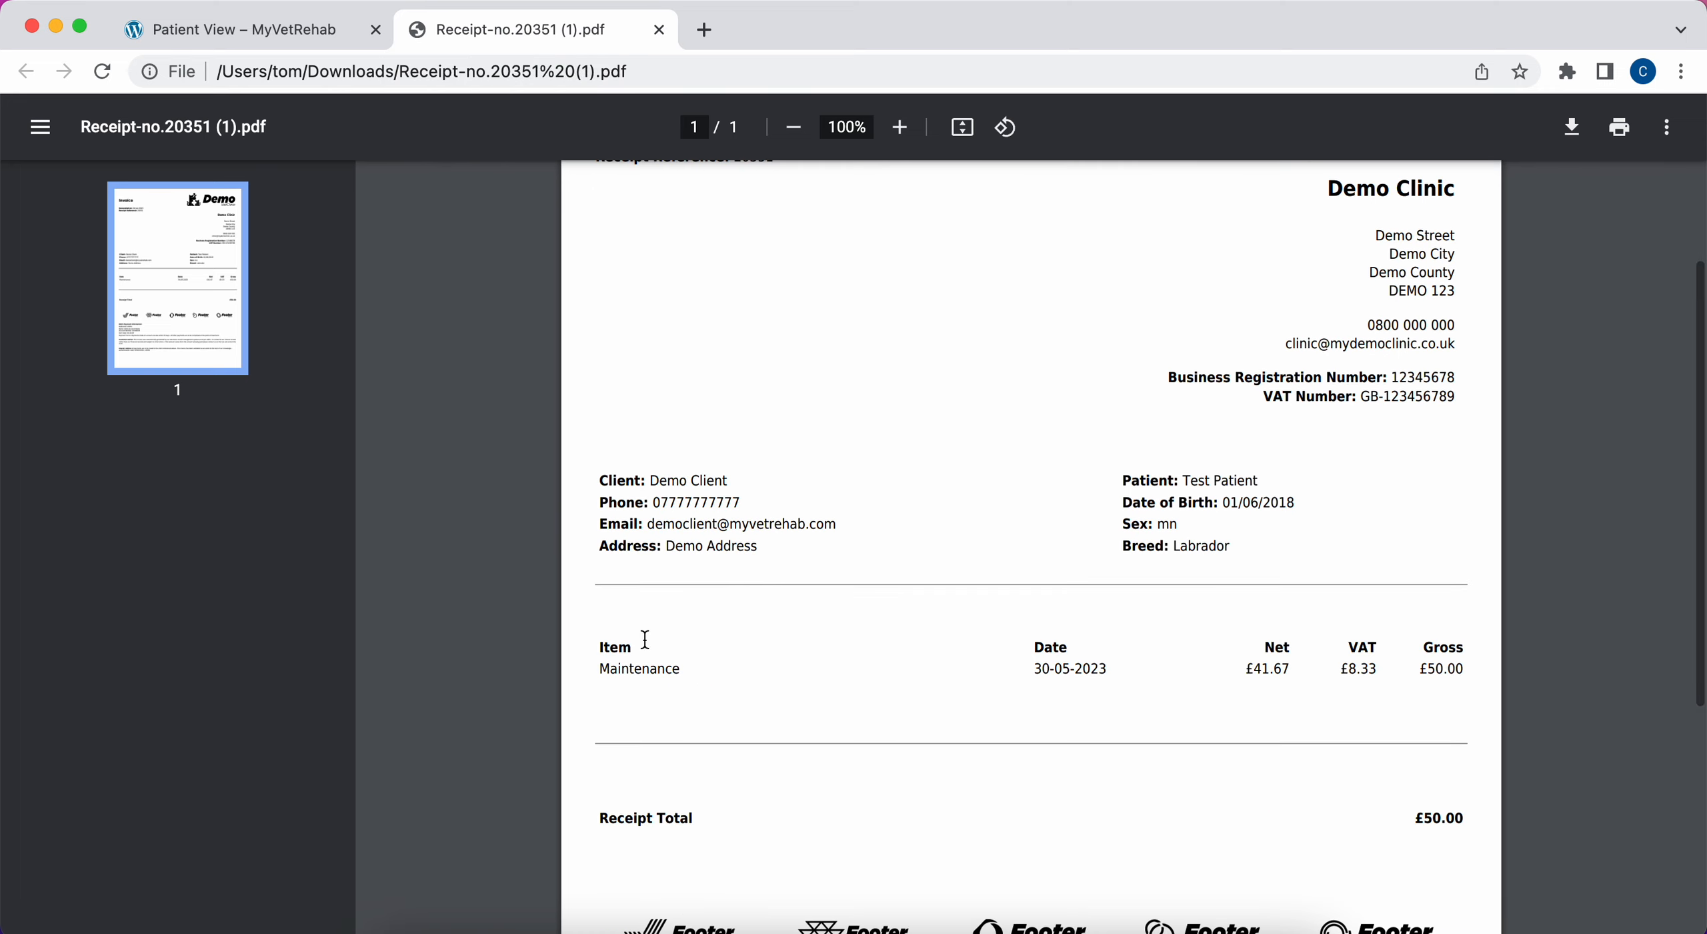
pyautogui.moveTo(604, 679); pyautogui.dragTo(680, 671)
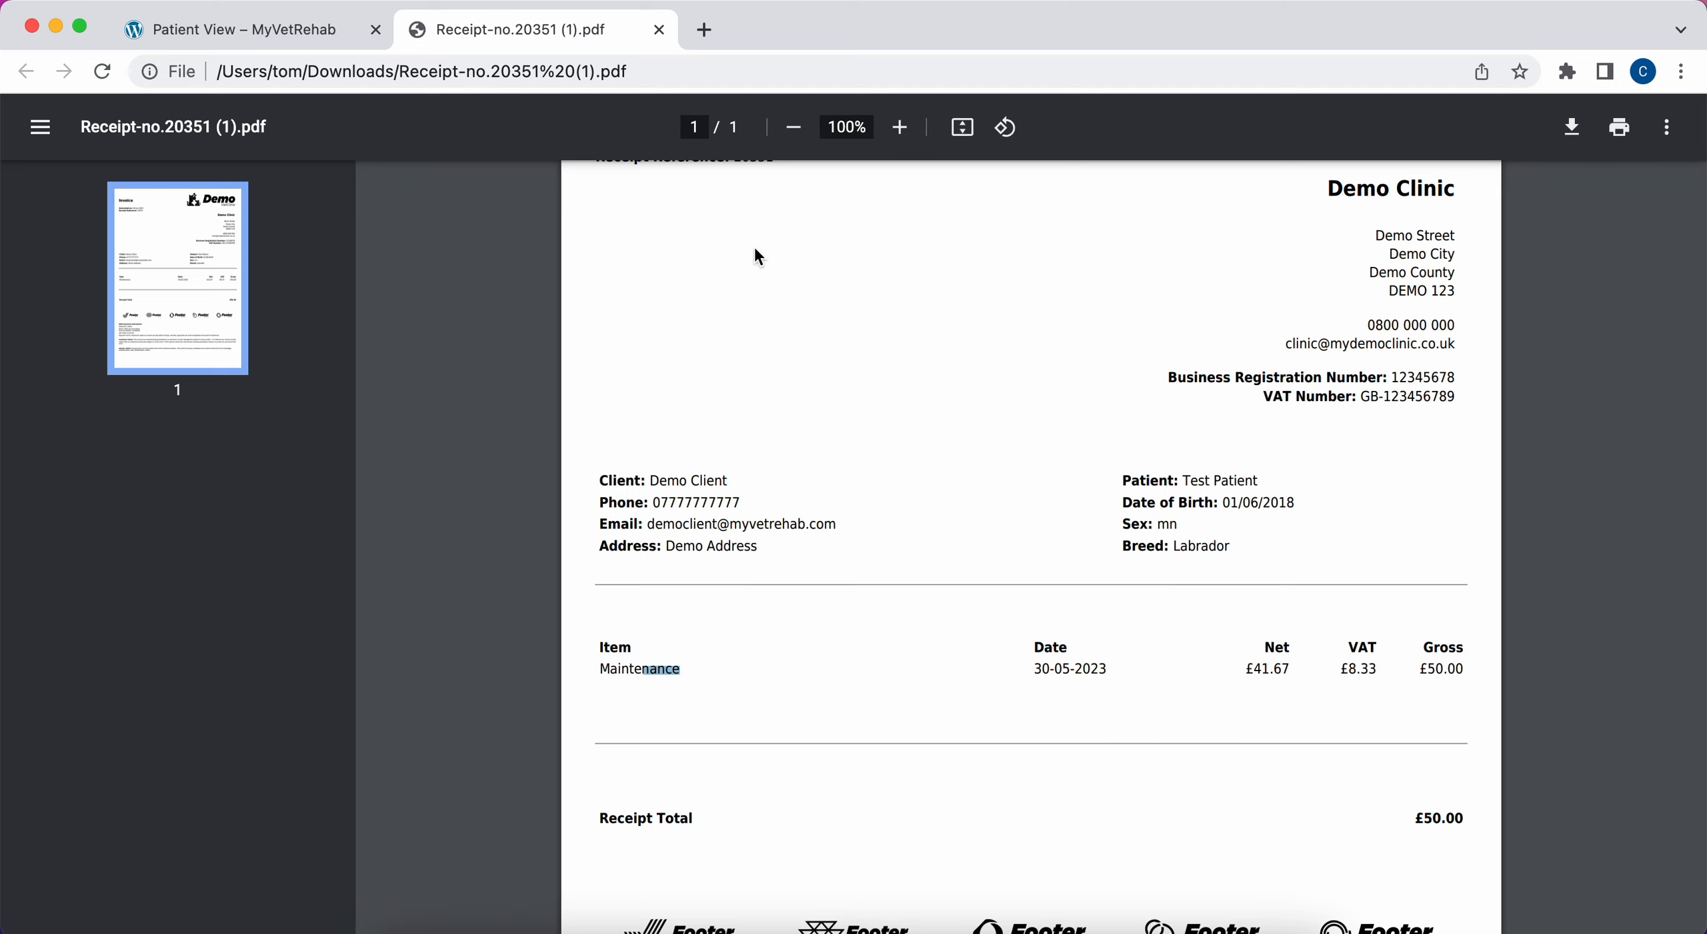
pyautogui.click(659, 30)
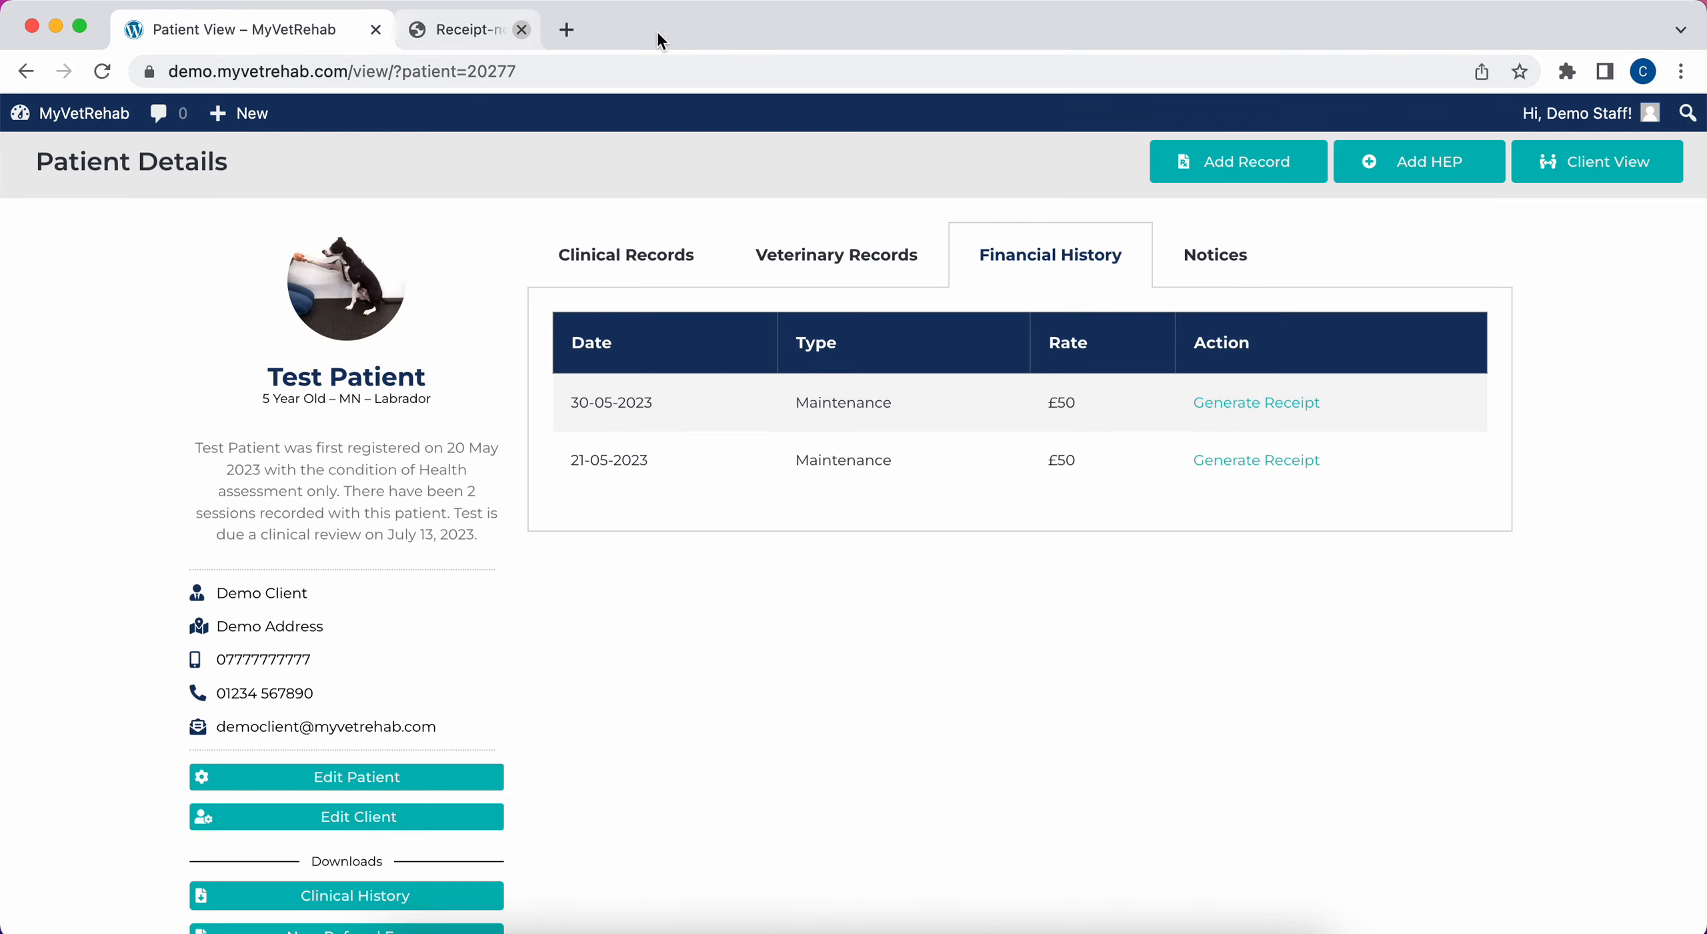
# - Read the patient observations and client notices in the Notices section, and open the patient's edit page in a new tab
pyautogui.click(1212, 253)
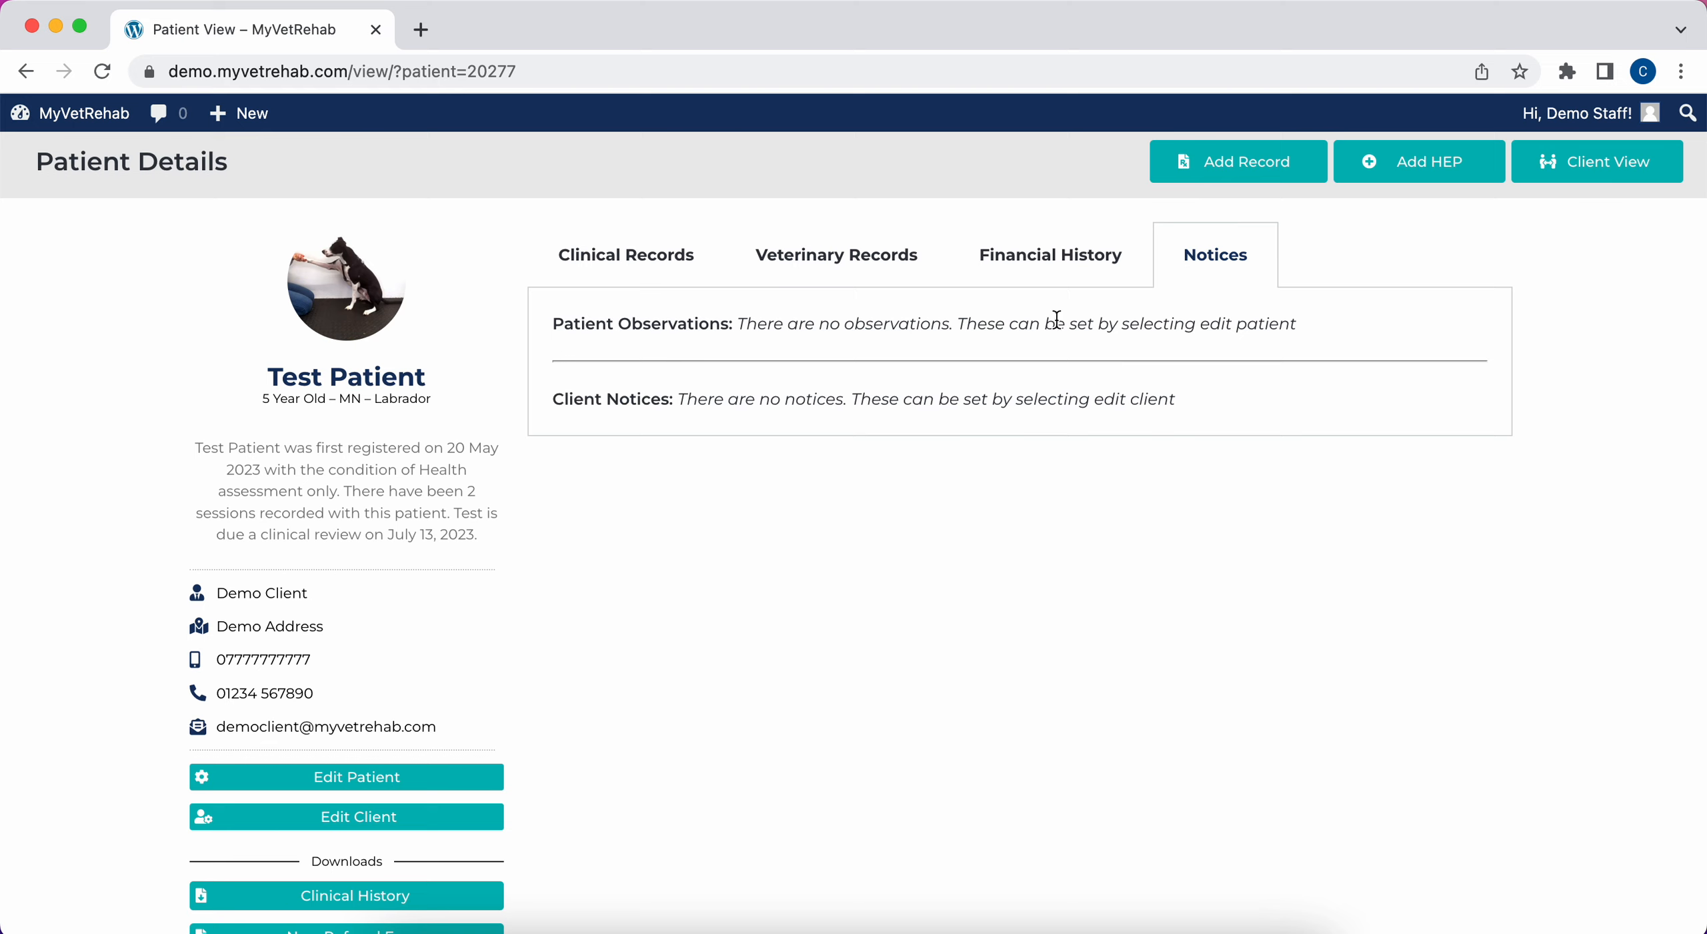
pyautogui.moveTo(942, 326); pyautogui.dragTo(947, 354)
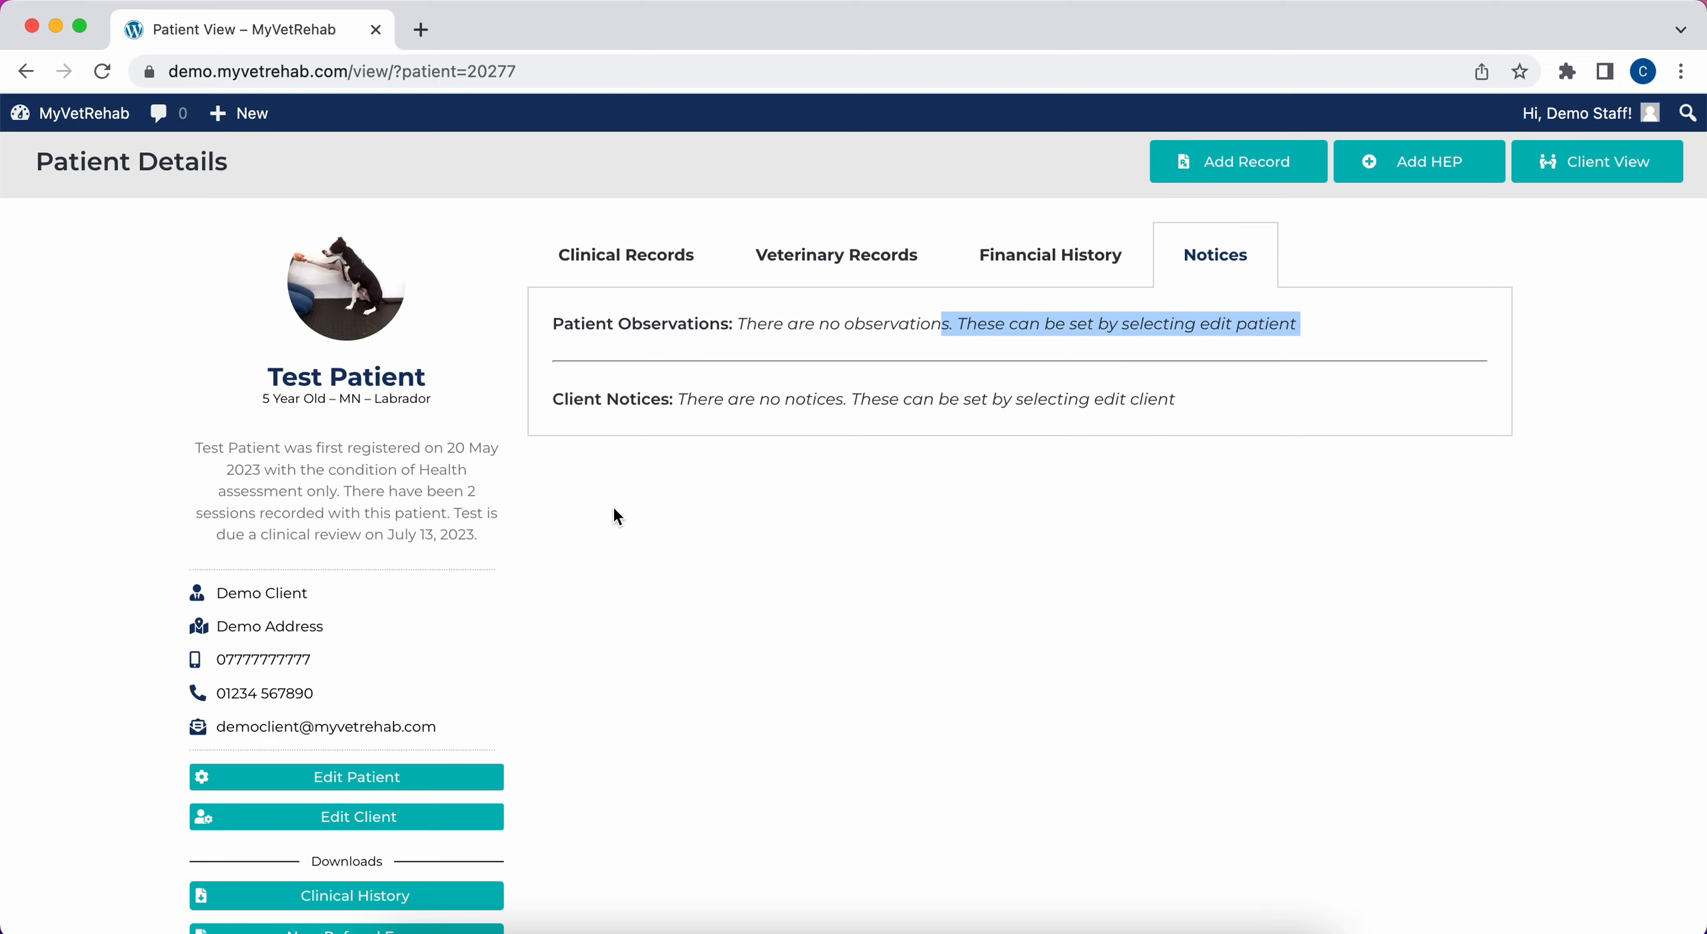
pyautogui.rightClick(383, 787)
pyautogui.click(432, 480)
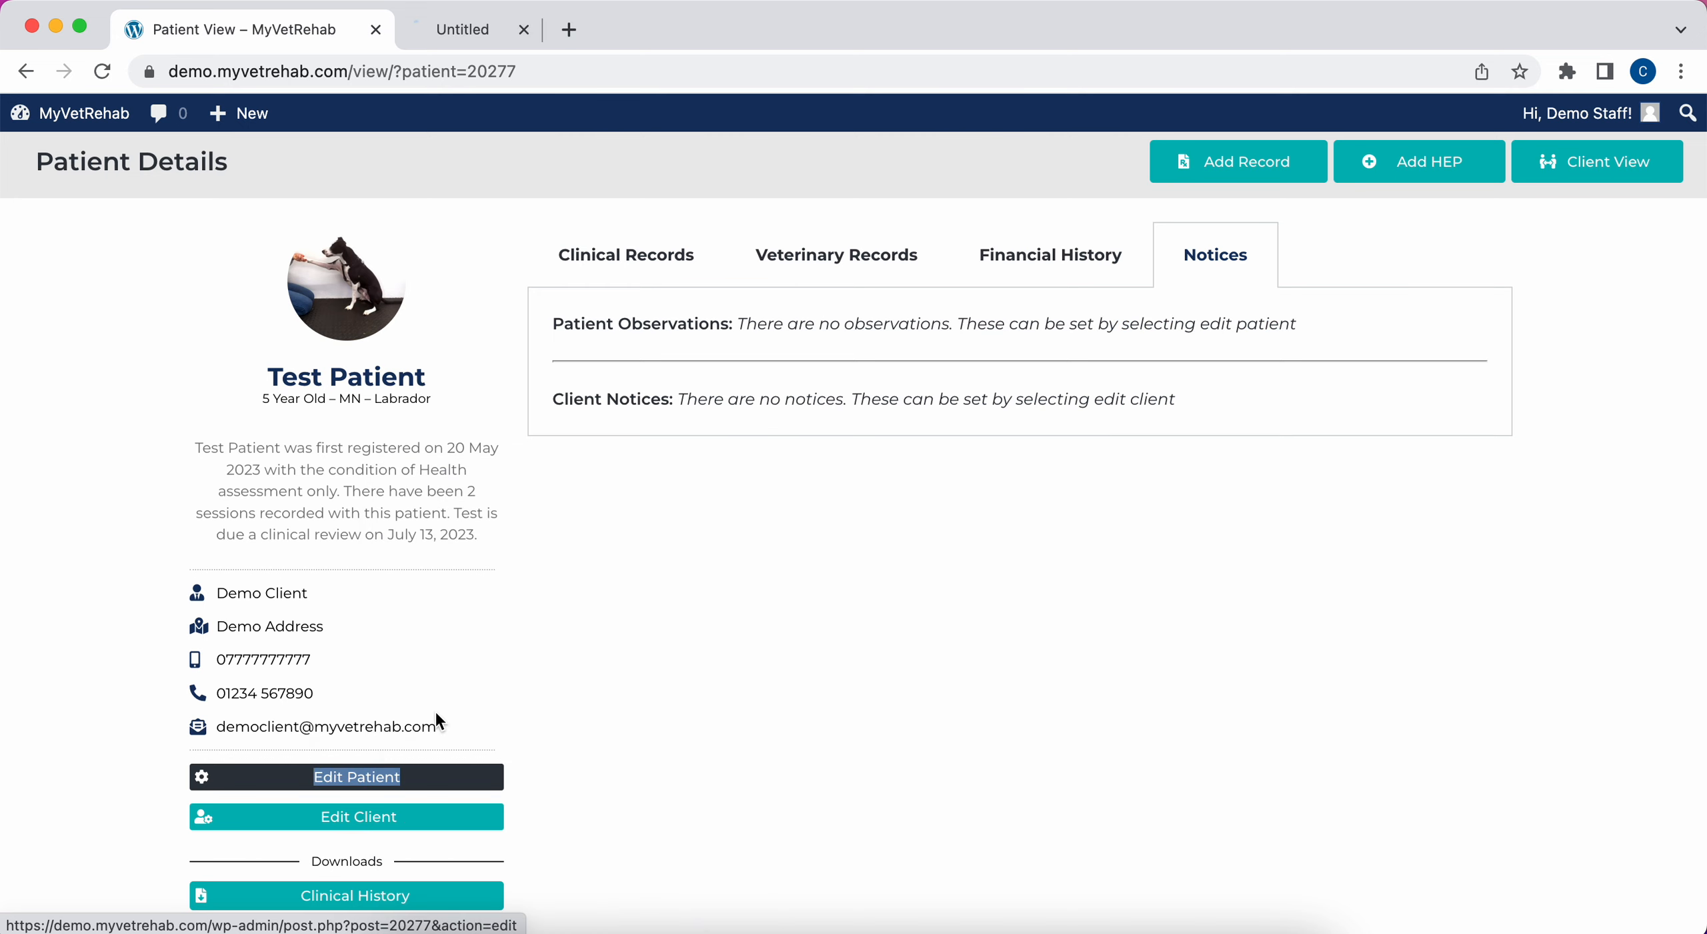
# - Open the client's edit page in a new tab and switch to the patient's edit page
pyautogui.rightClick(374, 815)
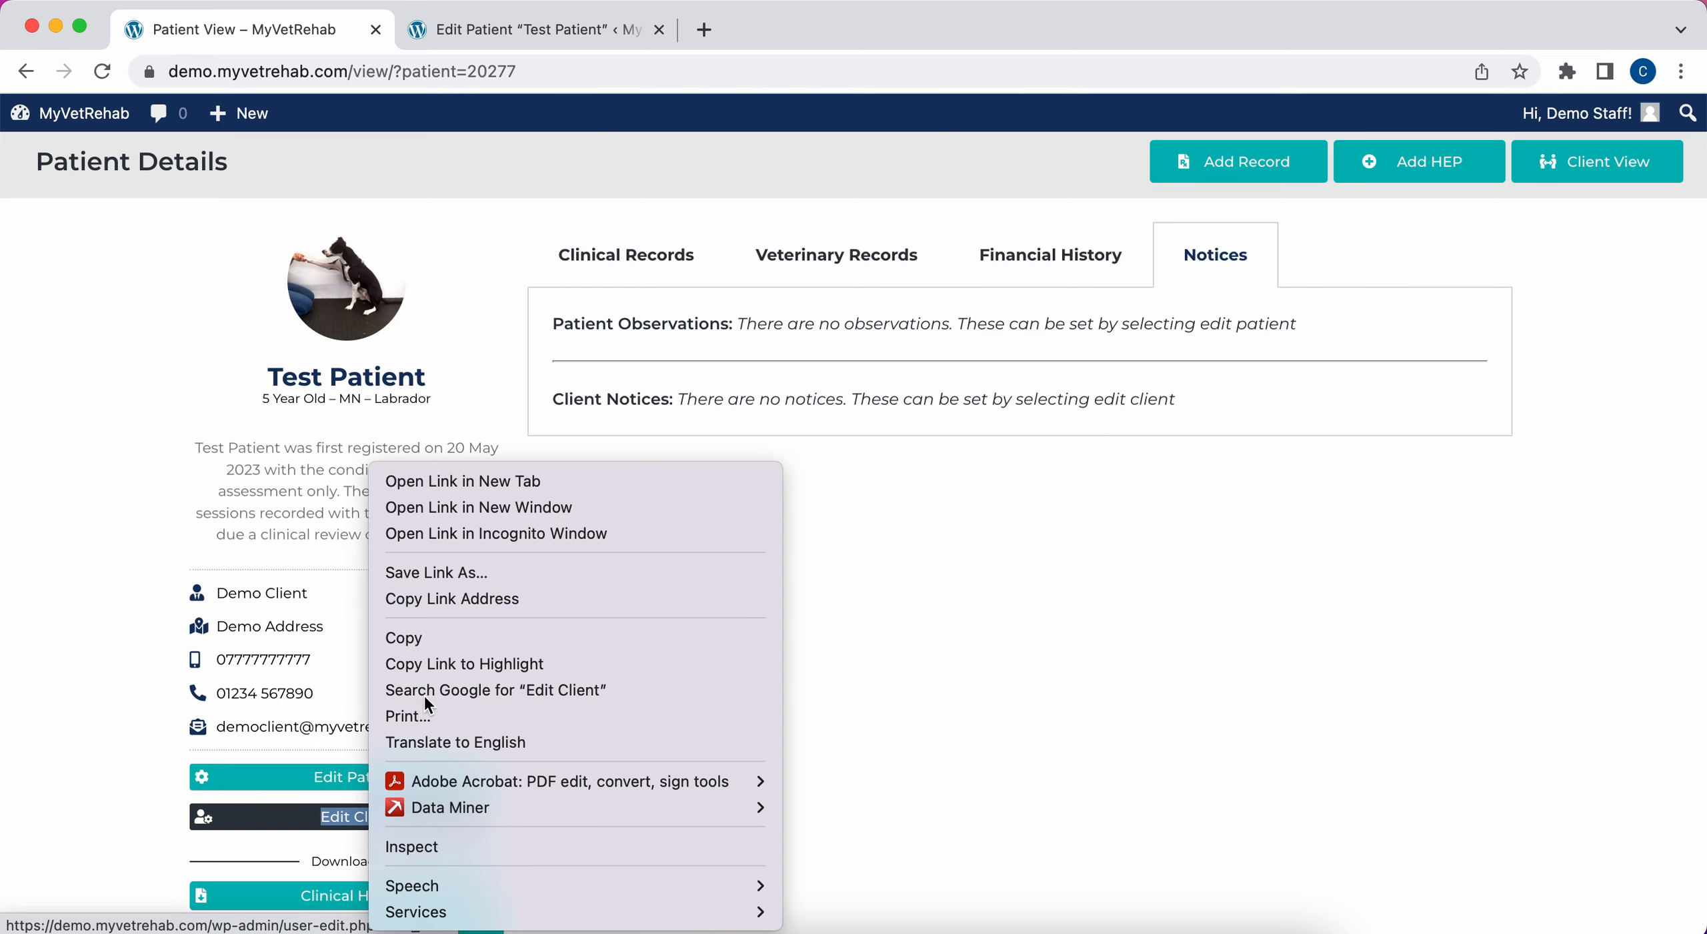
pyautogui.click(510, 487)
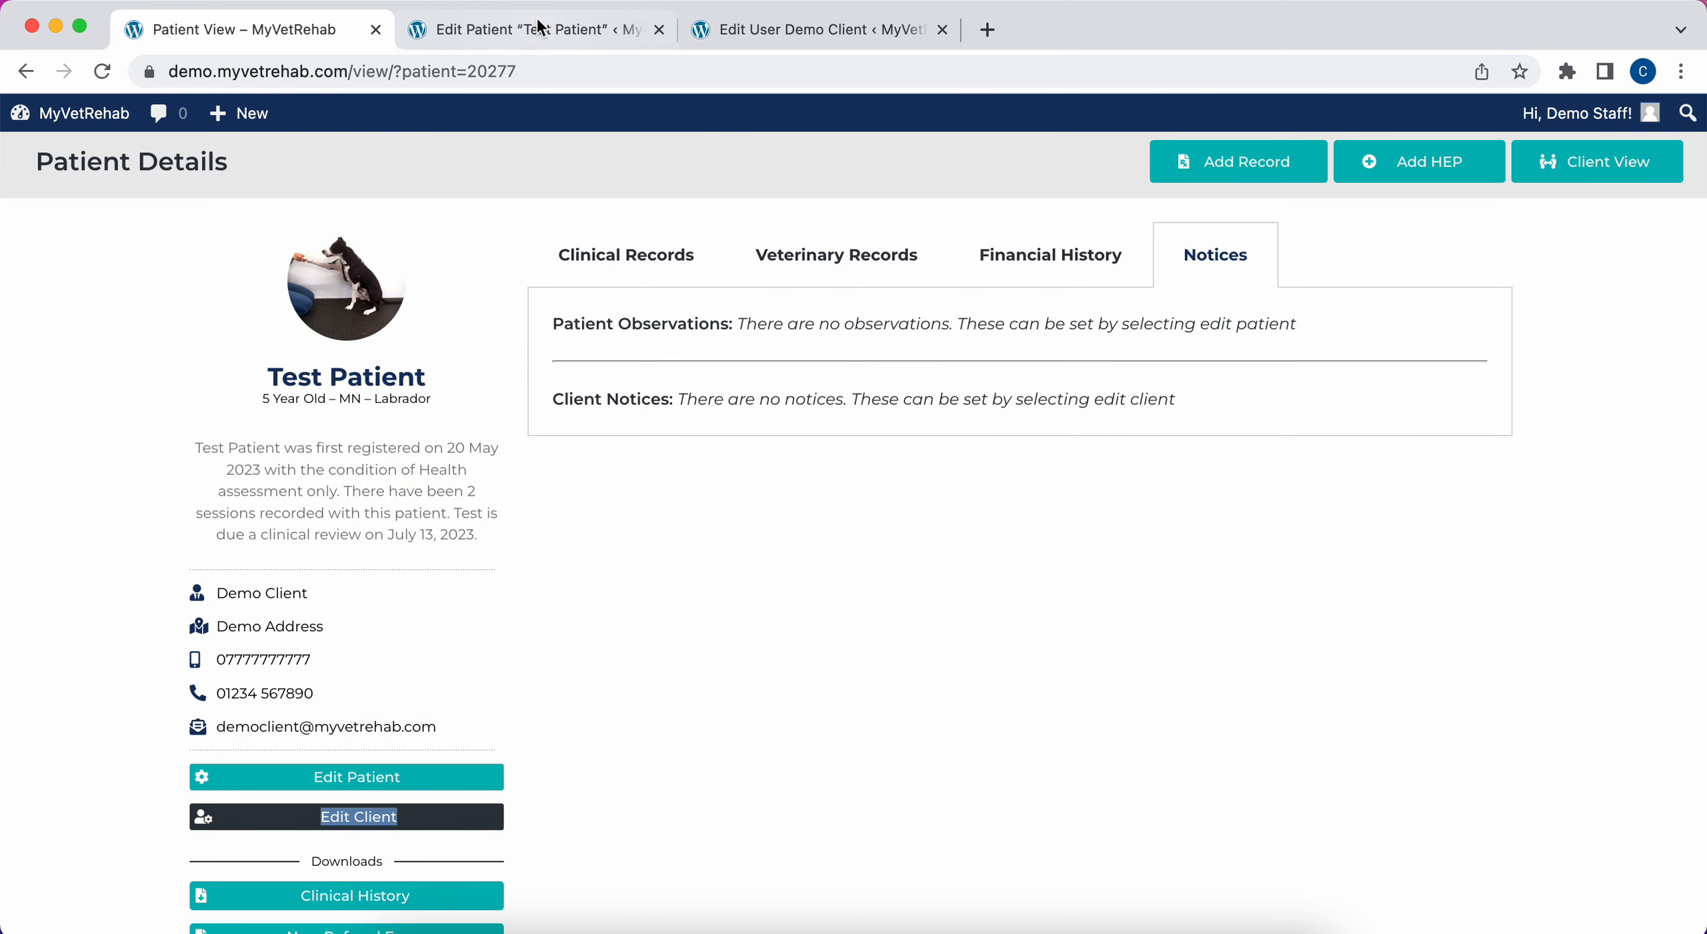
pyautogui.click(540, 29)
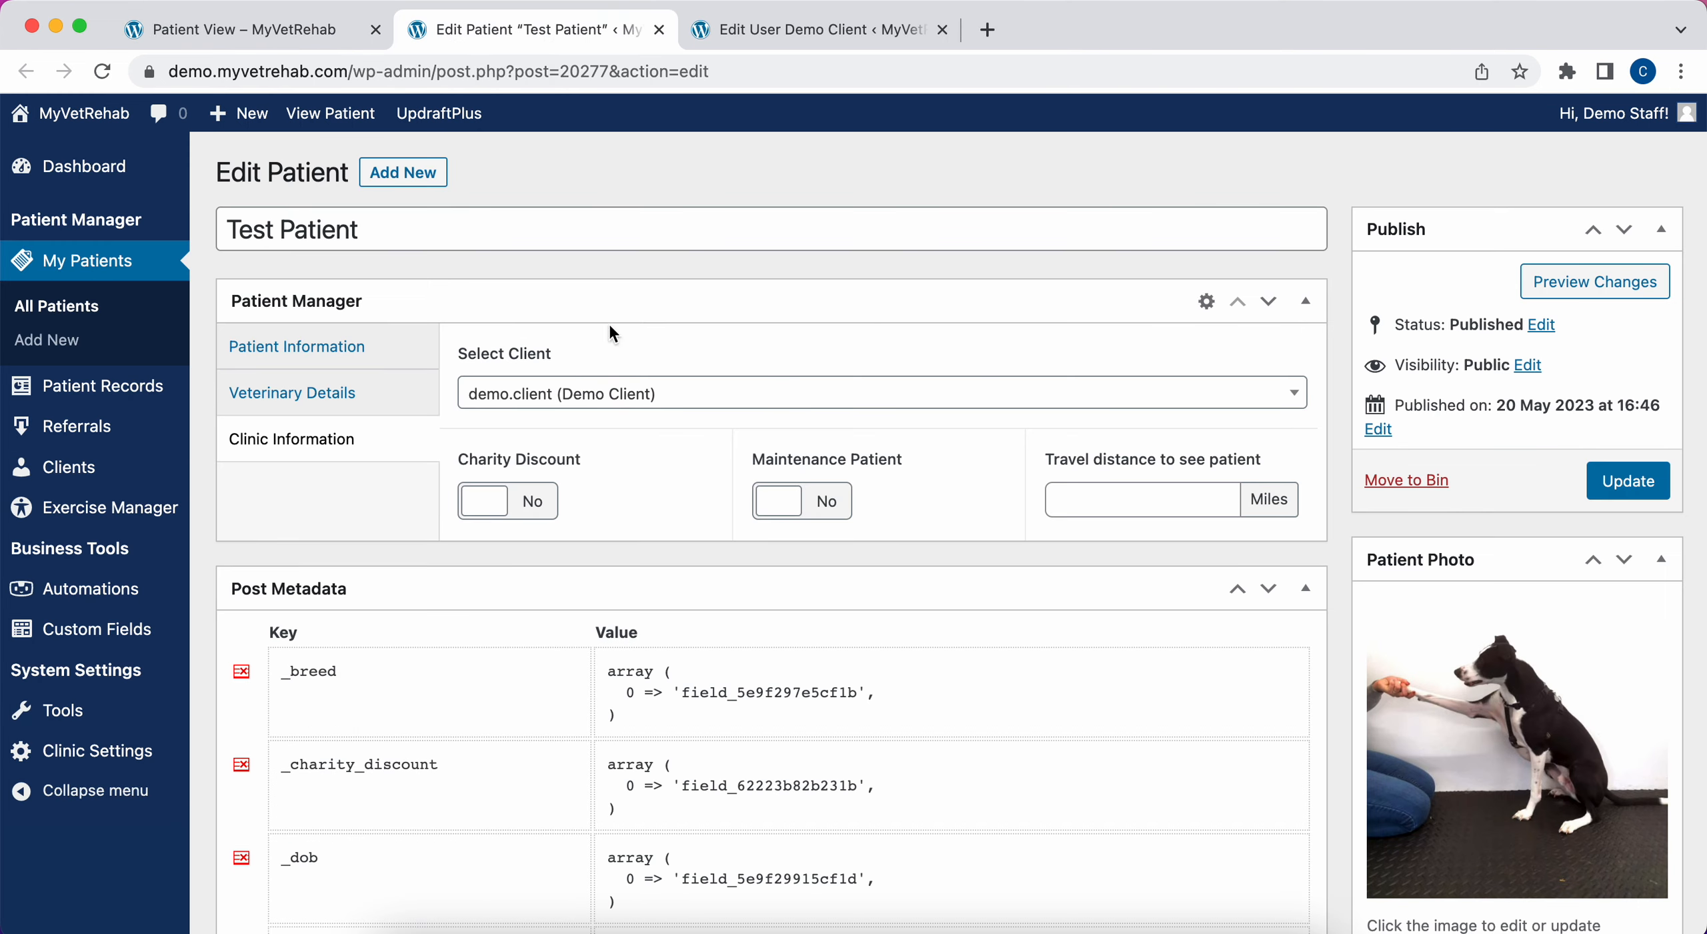
# - Review the Patient Information fields, including the reason for referral, Patient Notices, registration status and patient photo
pyautogui.click(341, 360)
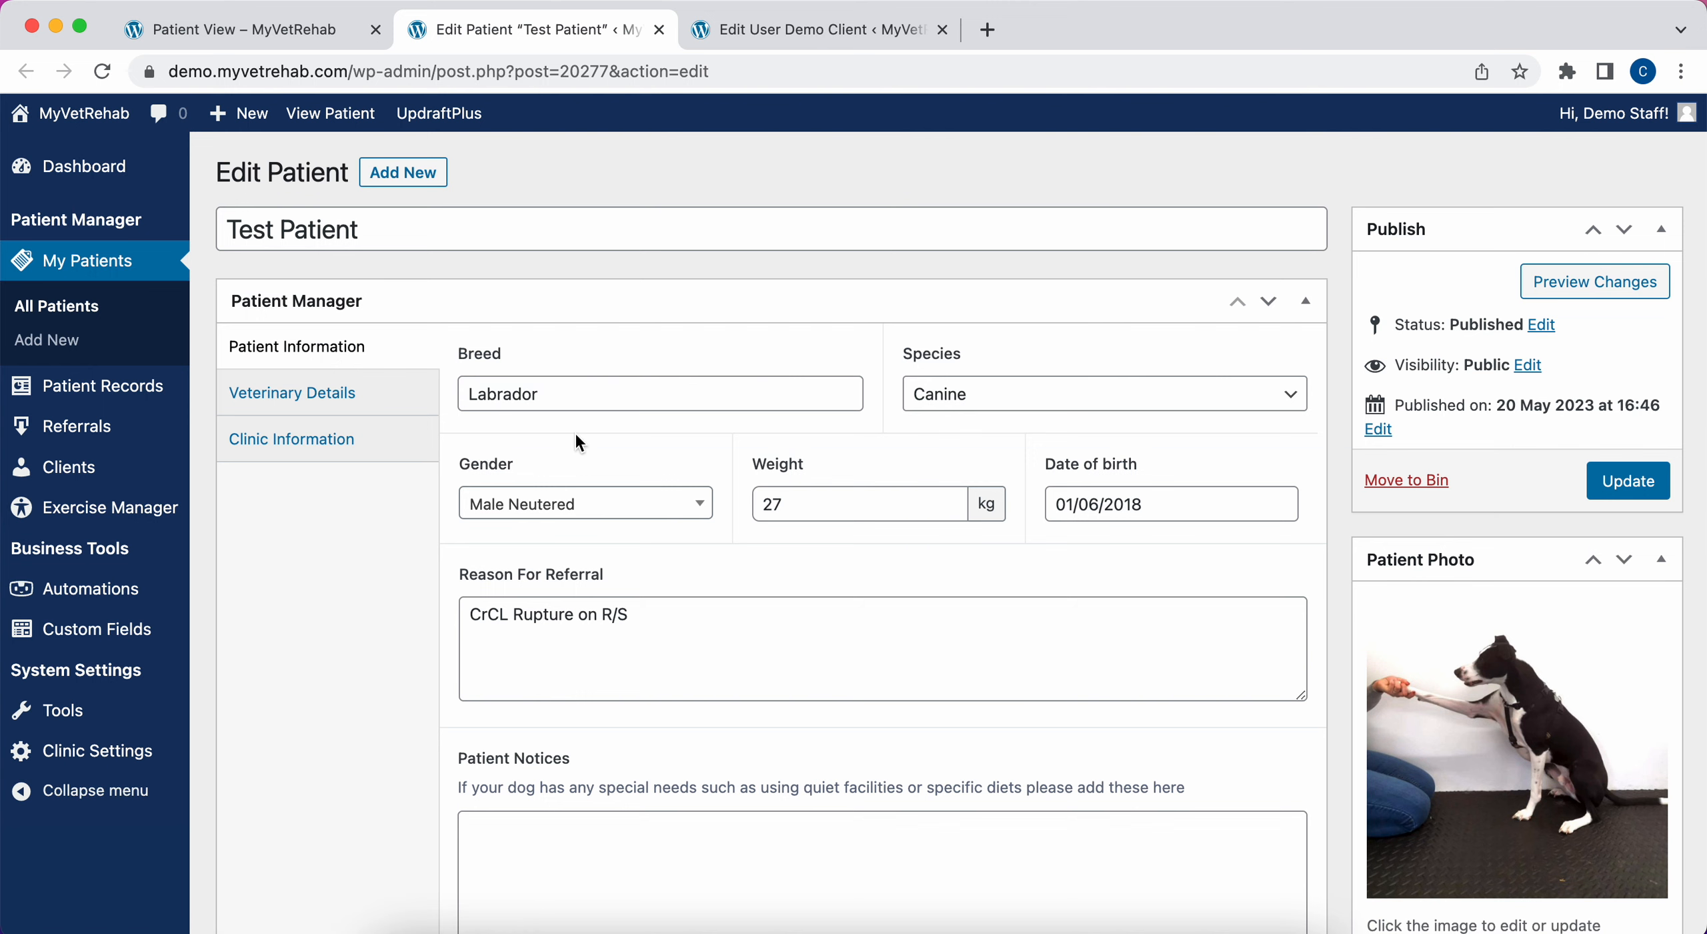
pyautogui.scroll(-5, 575, 432)
pyautogui.click(579, 572)
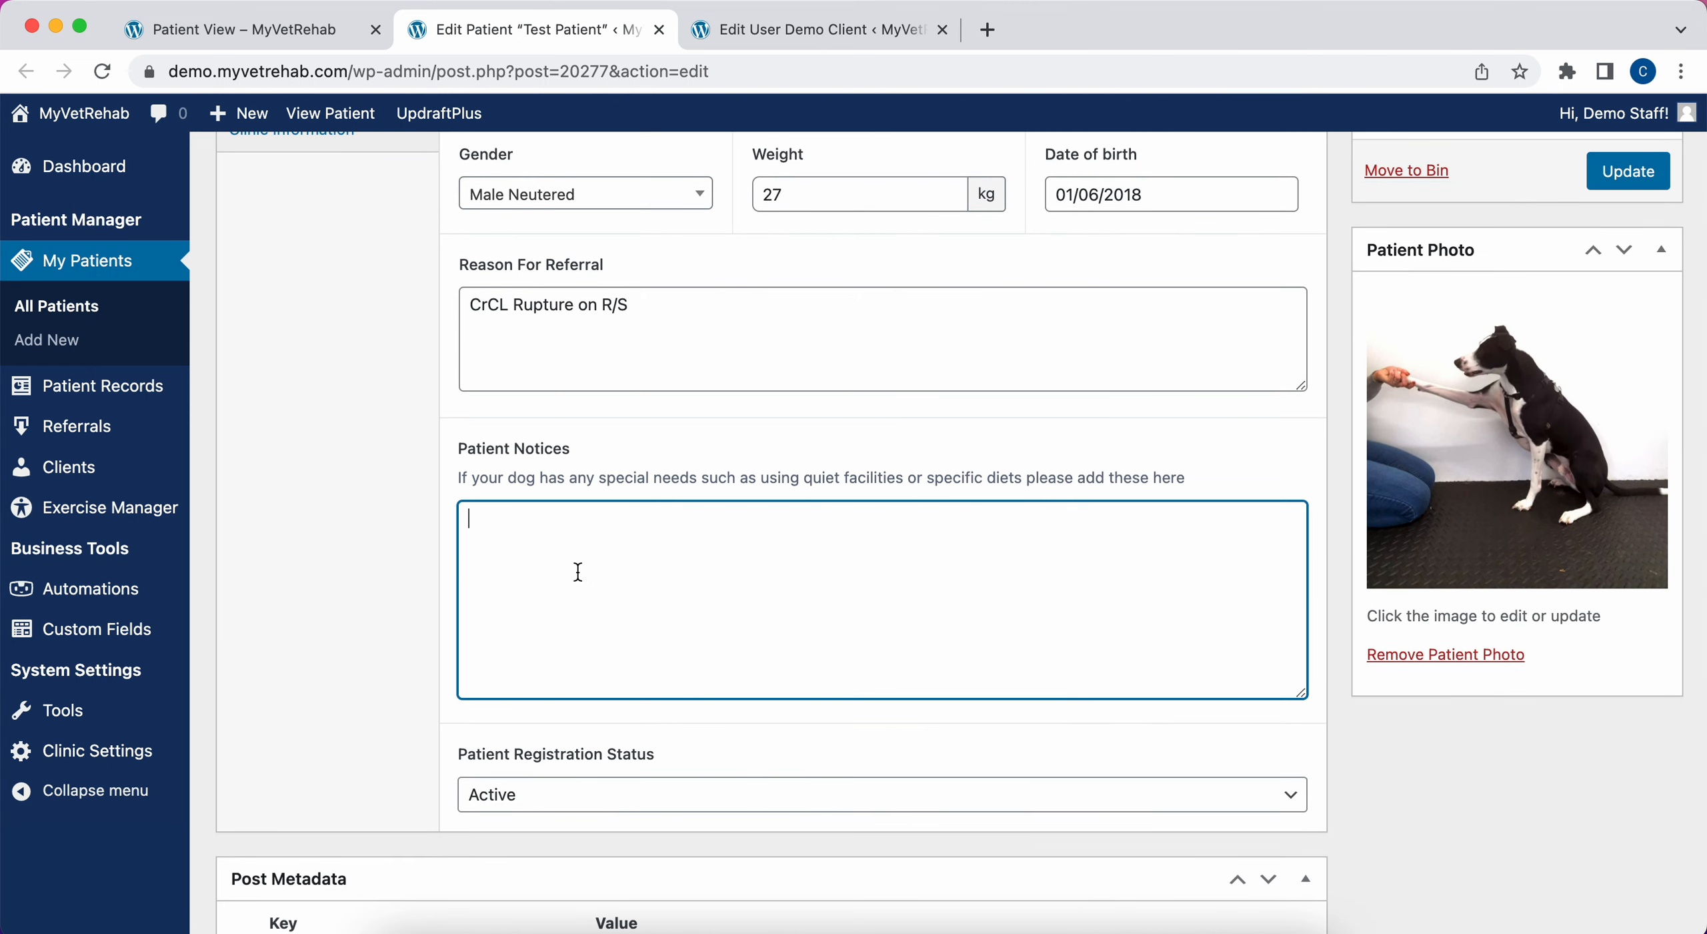
pyautogui.scroll(3, 579, 571)
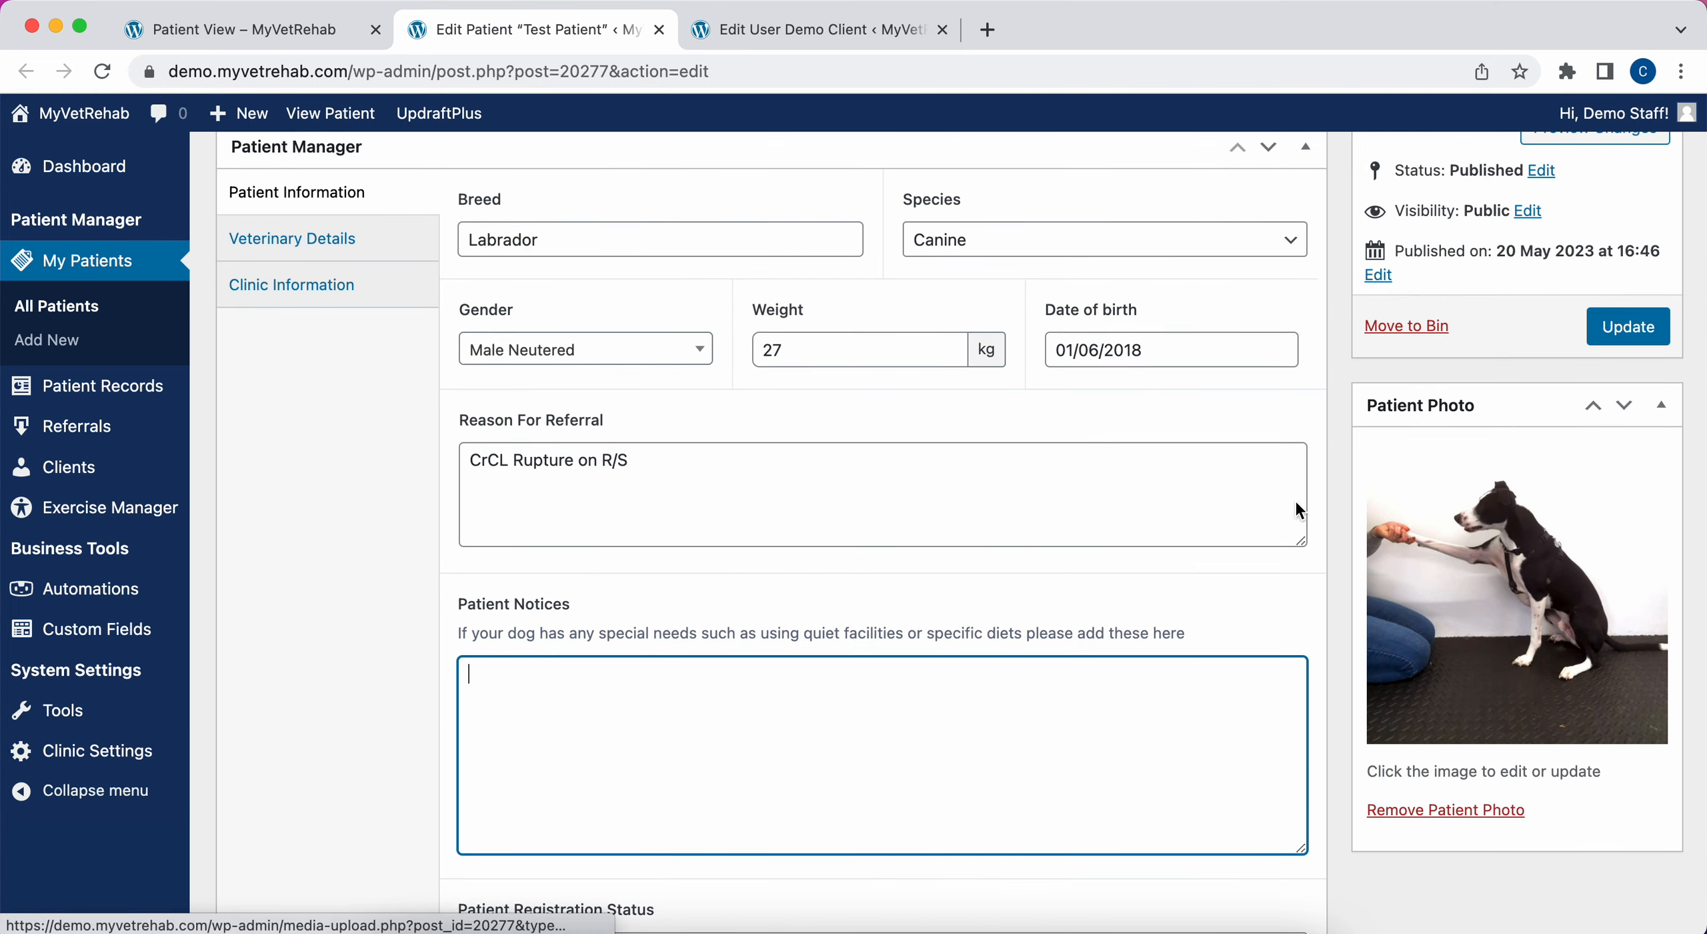
pyautogui.scroll(2, 807, 398)
# - Set the patient's General Practice to 3 Mile Veterinary Centre in the Veterinary Details
pyautogui.click(313, 350)
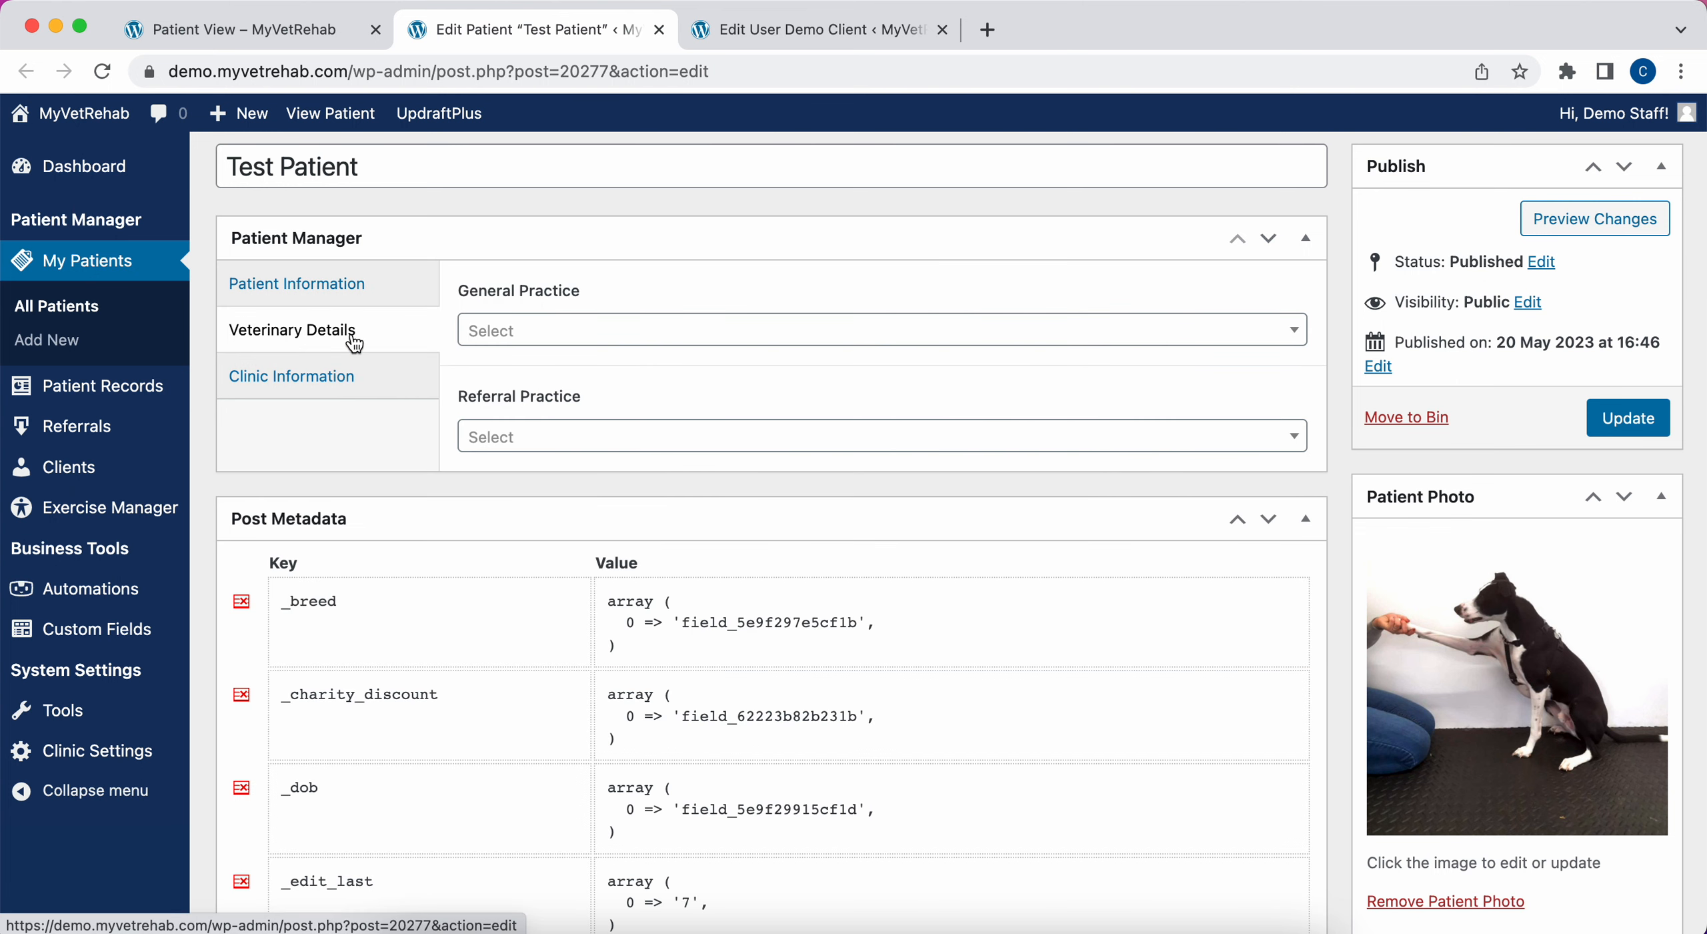
pyautogui.click(523, 339)
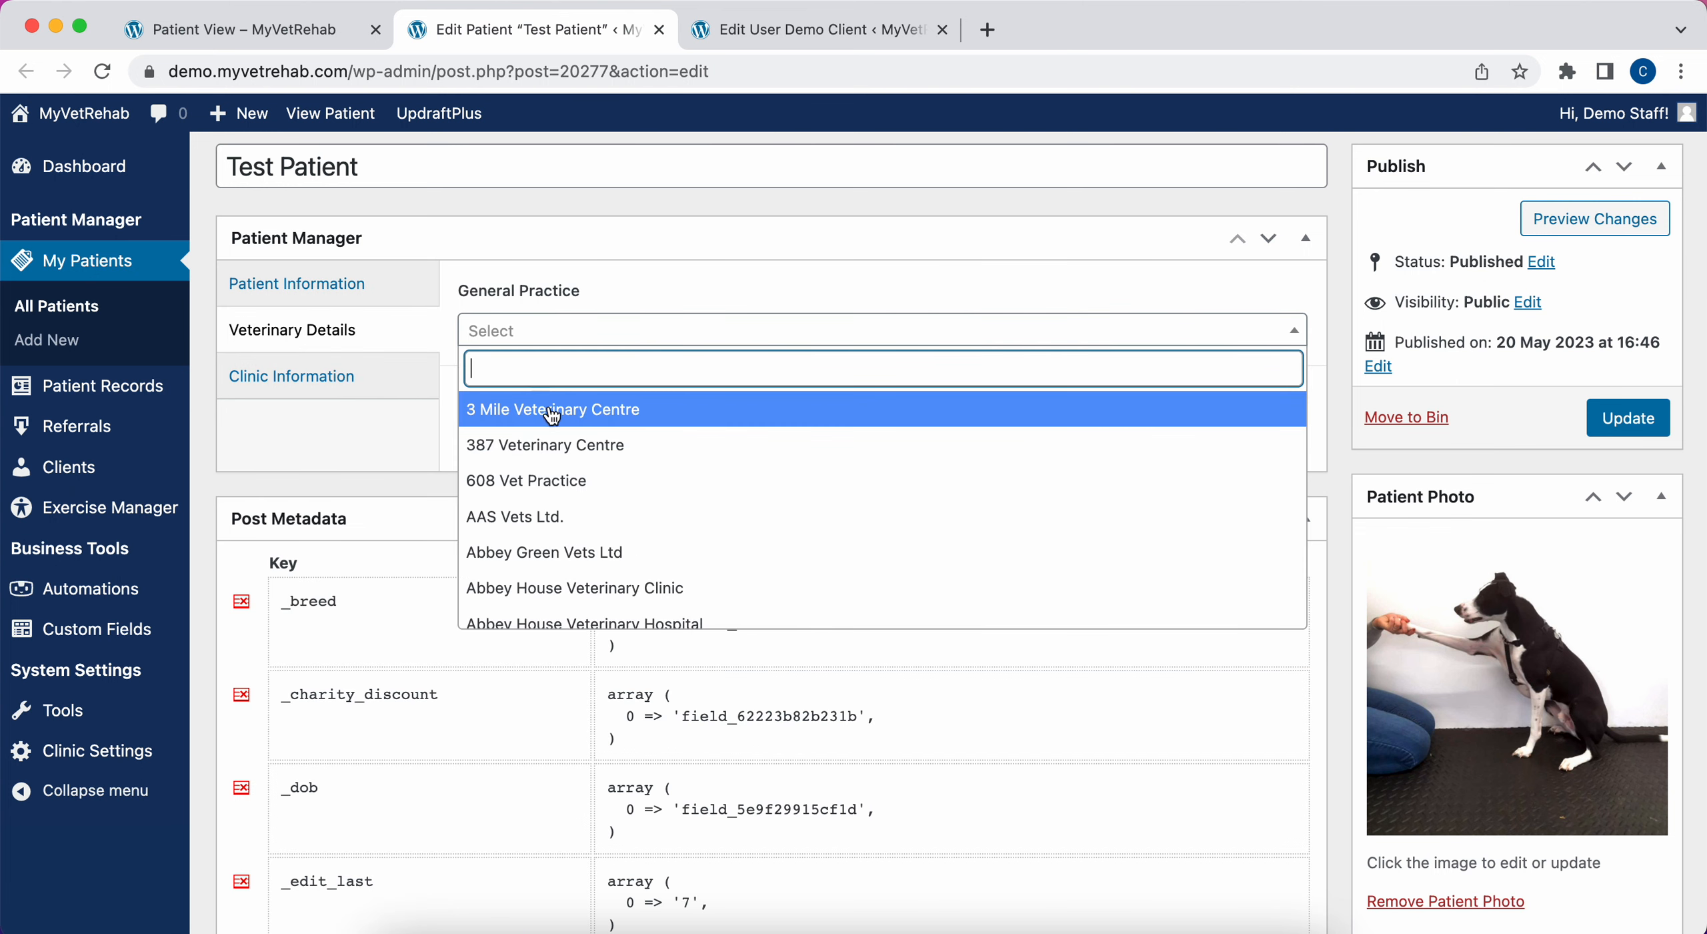
pyautogui.click(560, 409)
pyautogui.click(521, 346)
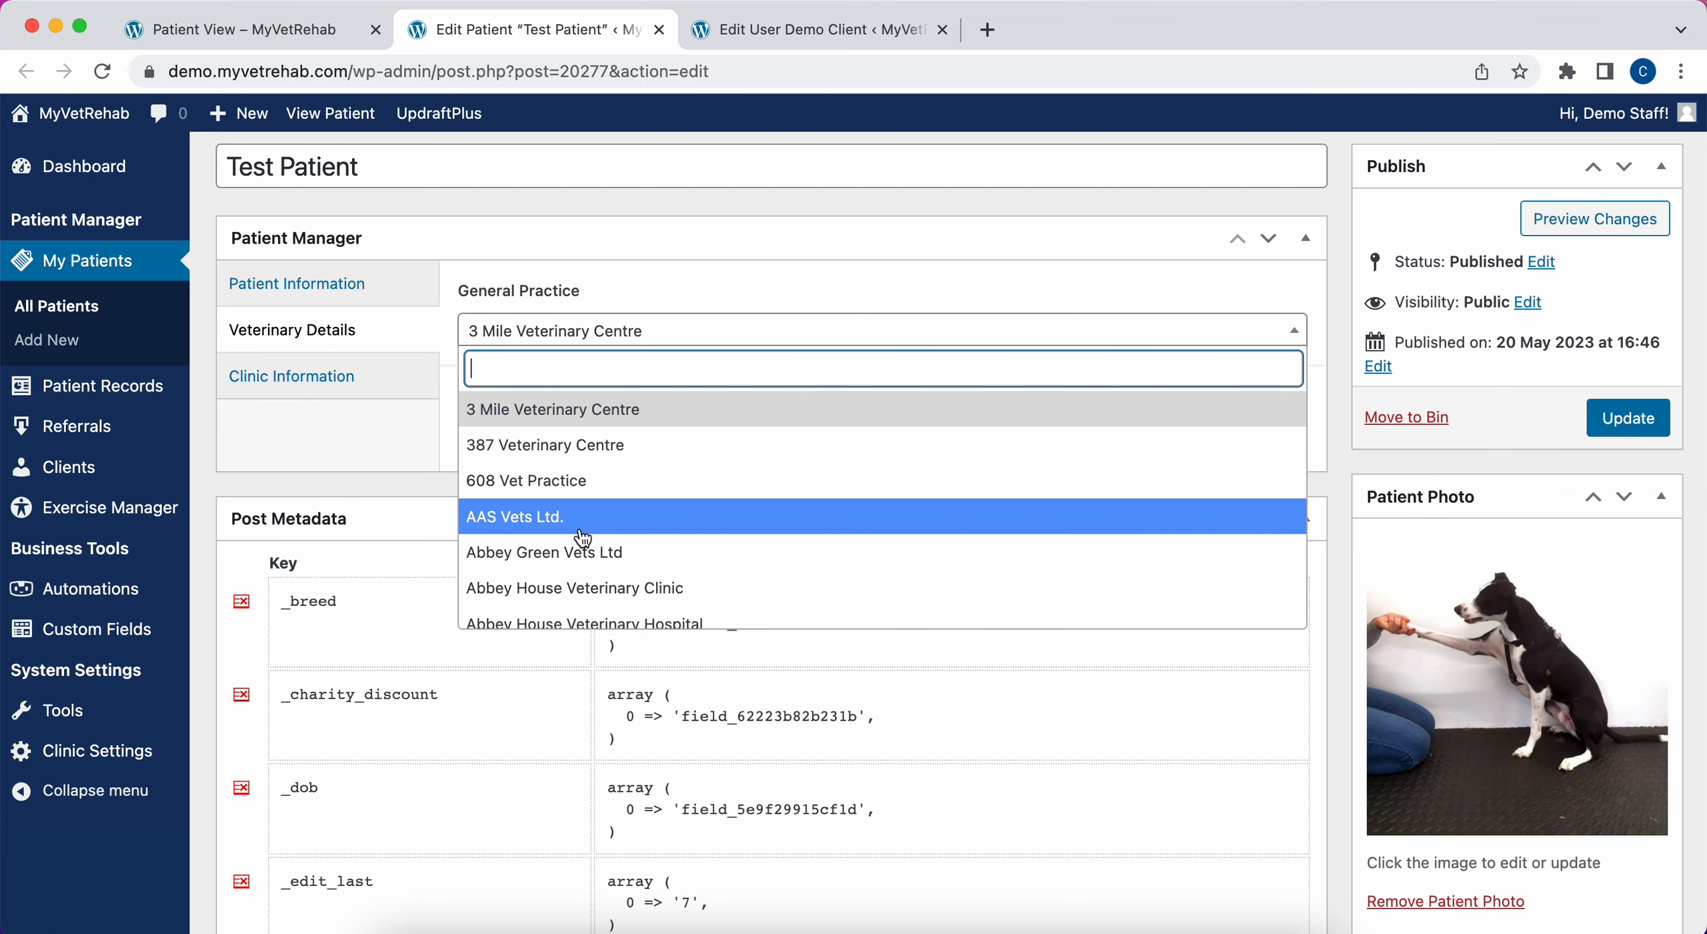
pyautogui.click(709, 297)
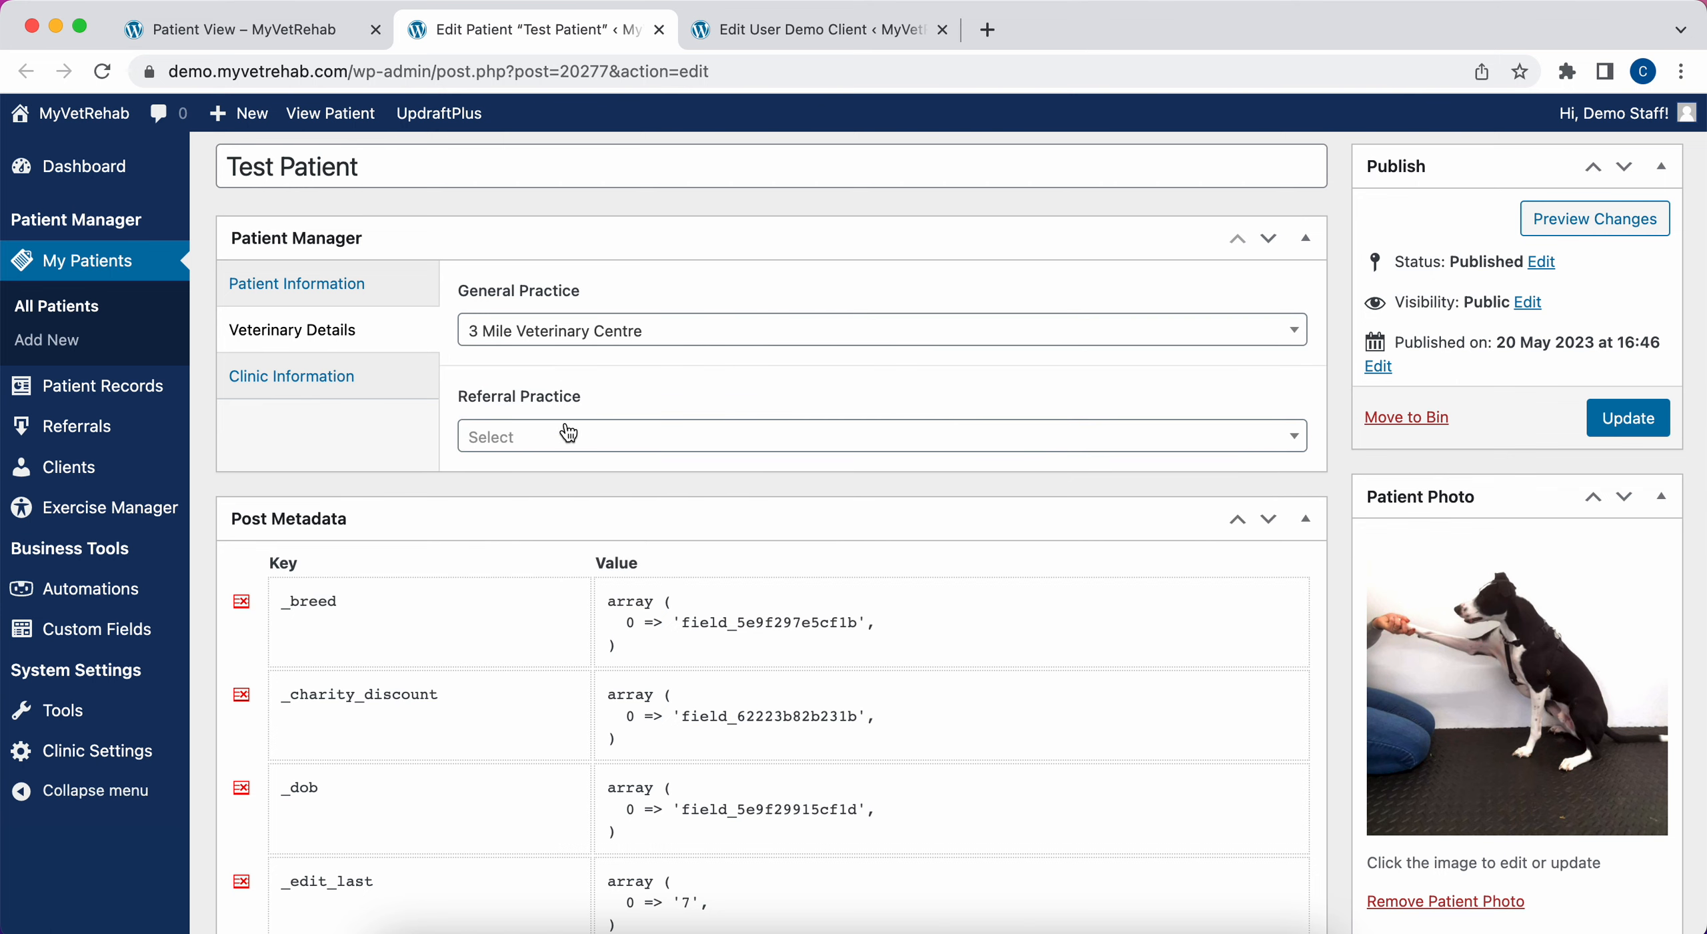
# - Collapse the Post Metadata section and reselect demo.client as the patient's client in the Clinic Information
pyautogui.click(397, 380)
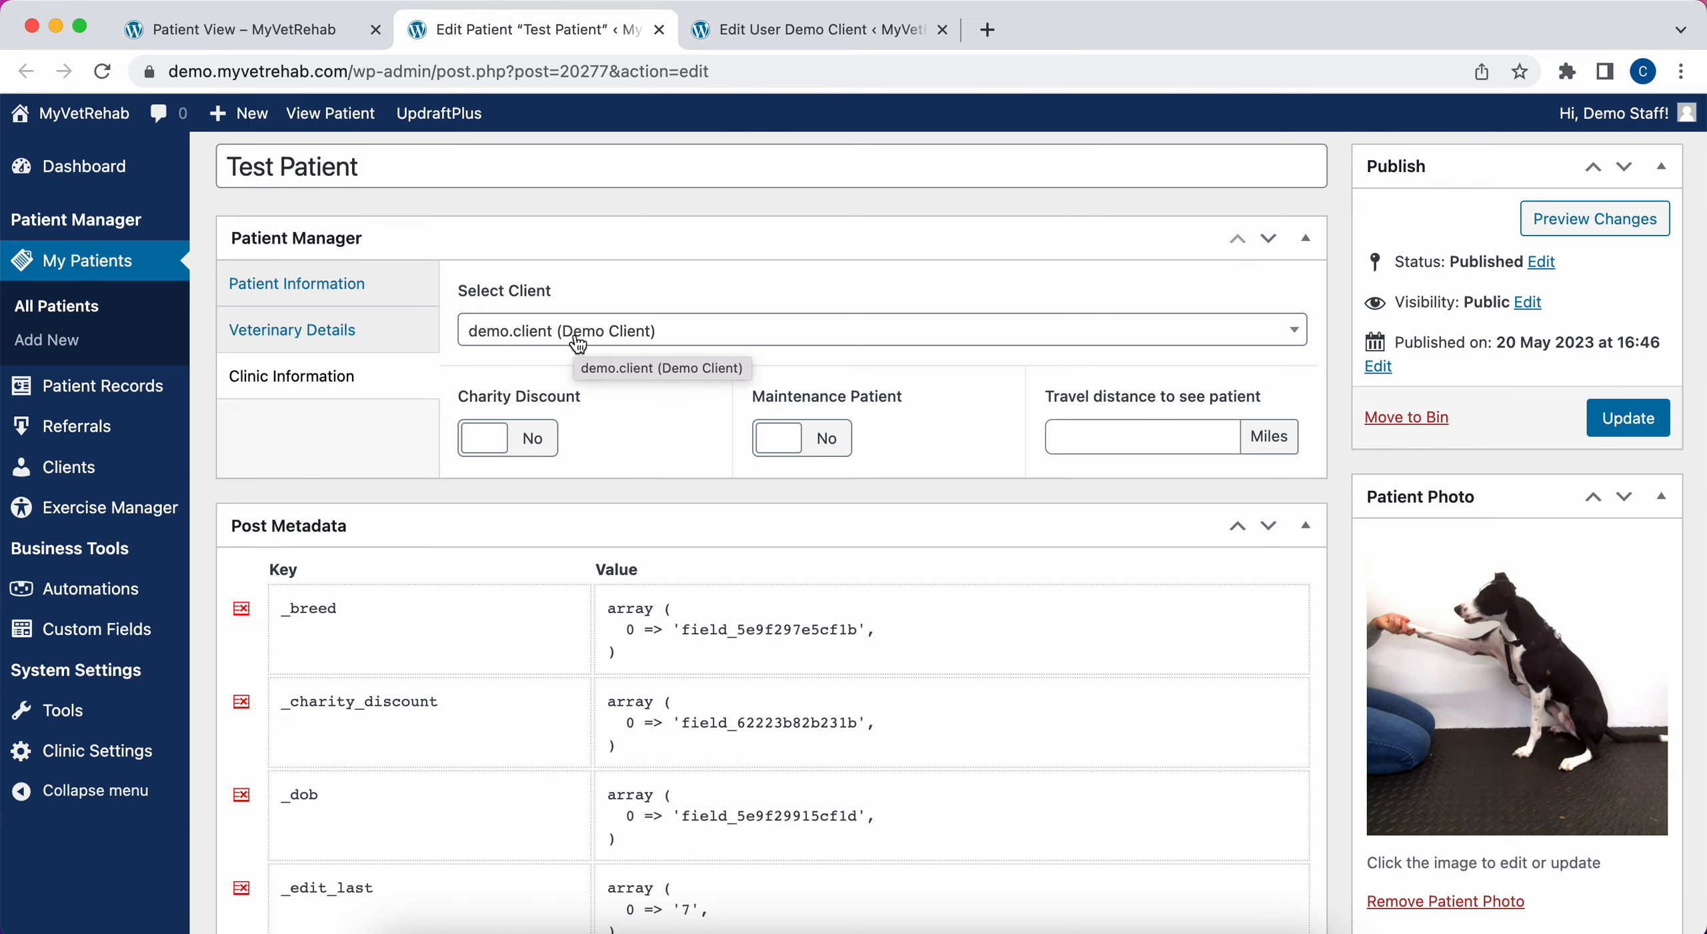
pyautogui.click(1305, 525)
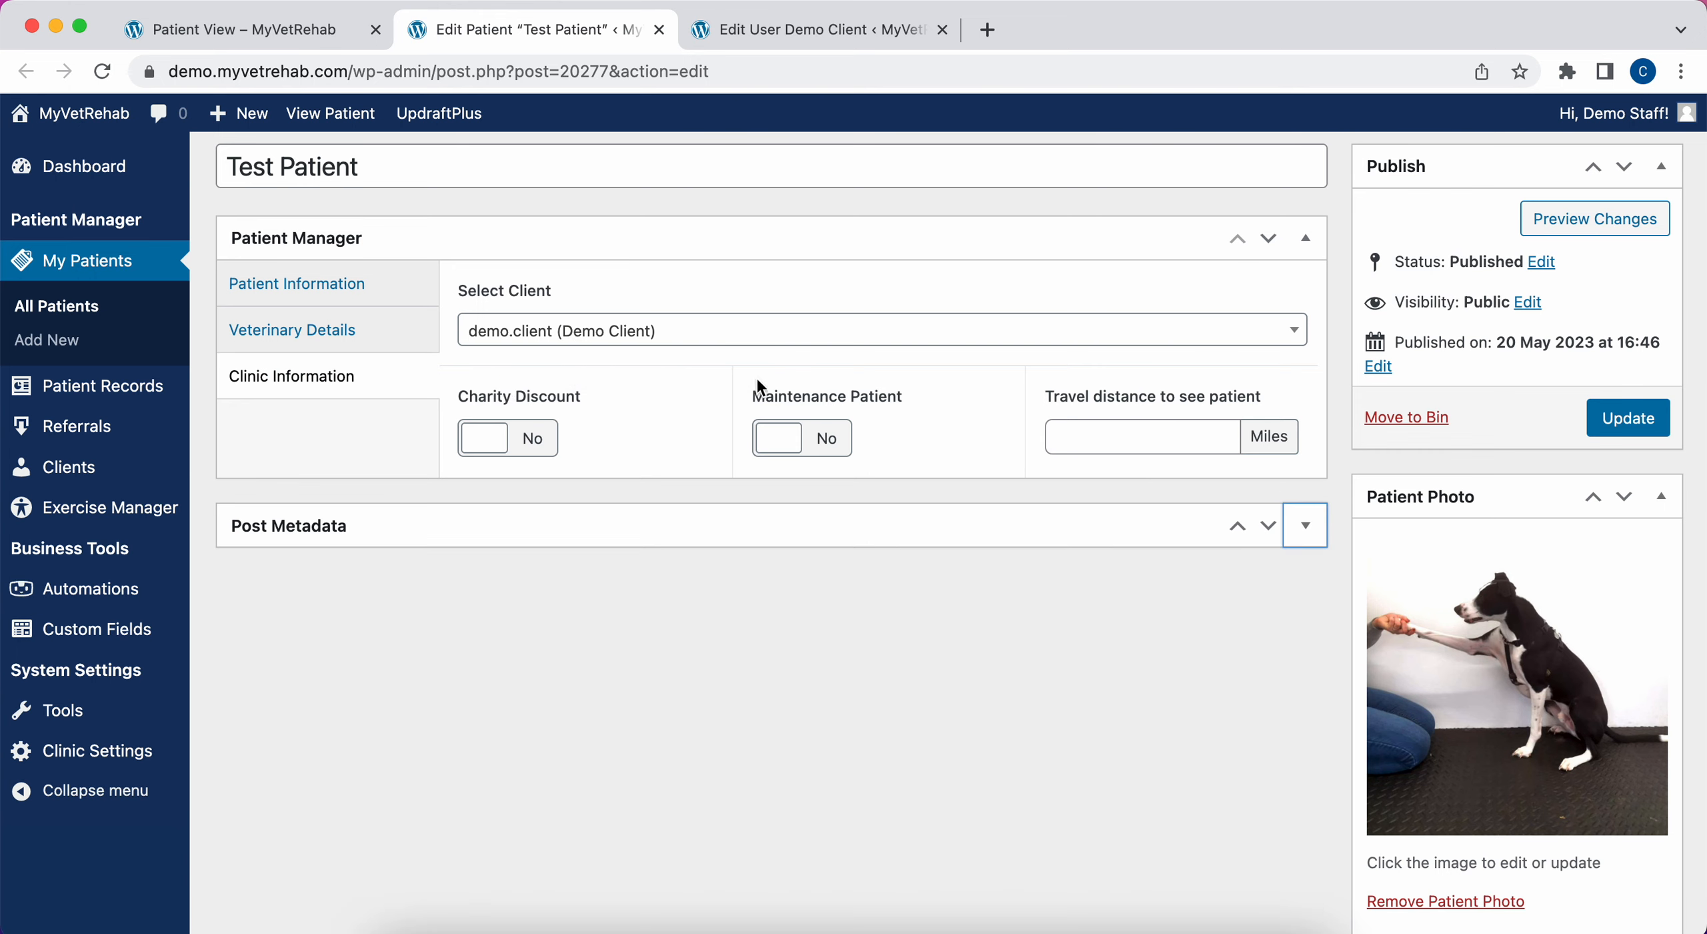
pyautogui.click(647, 331)
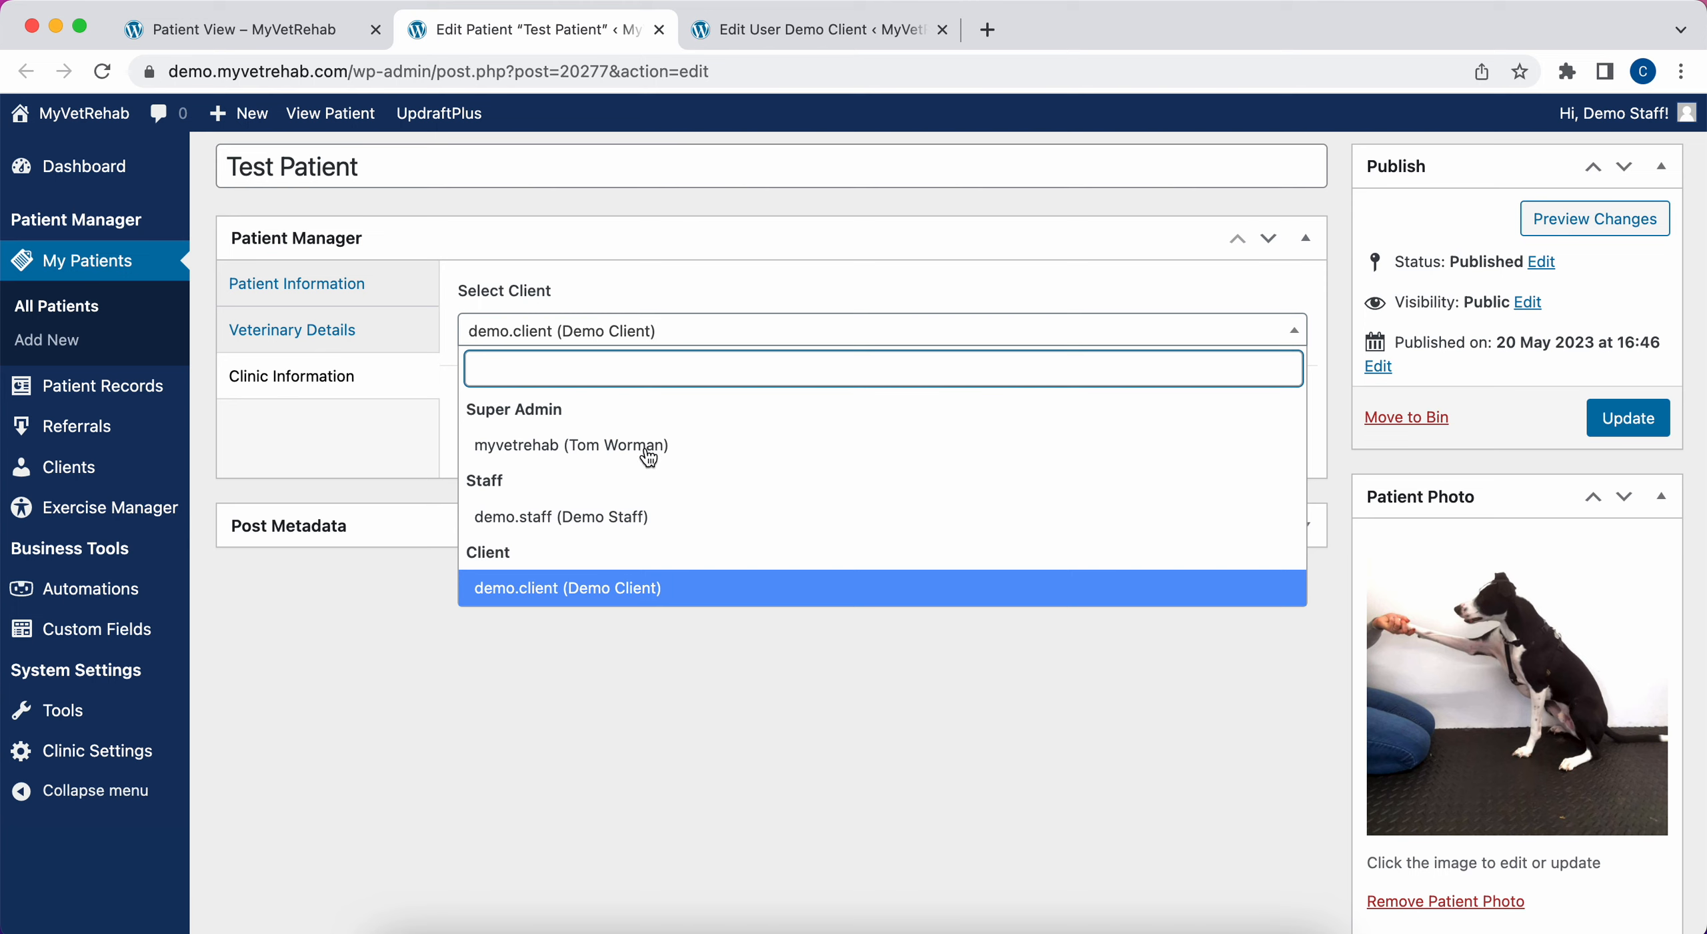
pyautogui.click(653, 599)
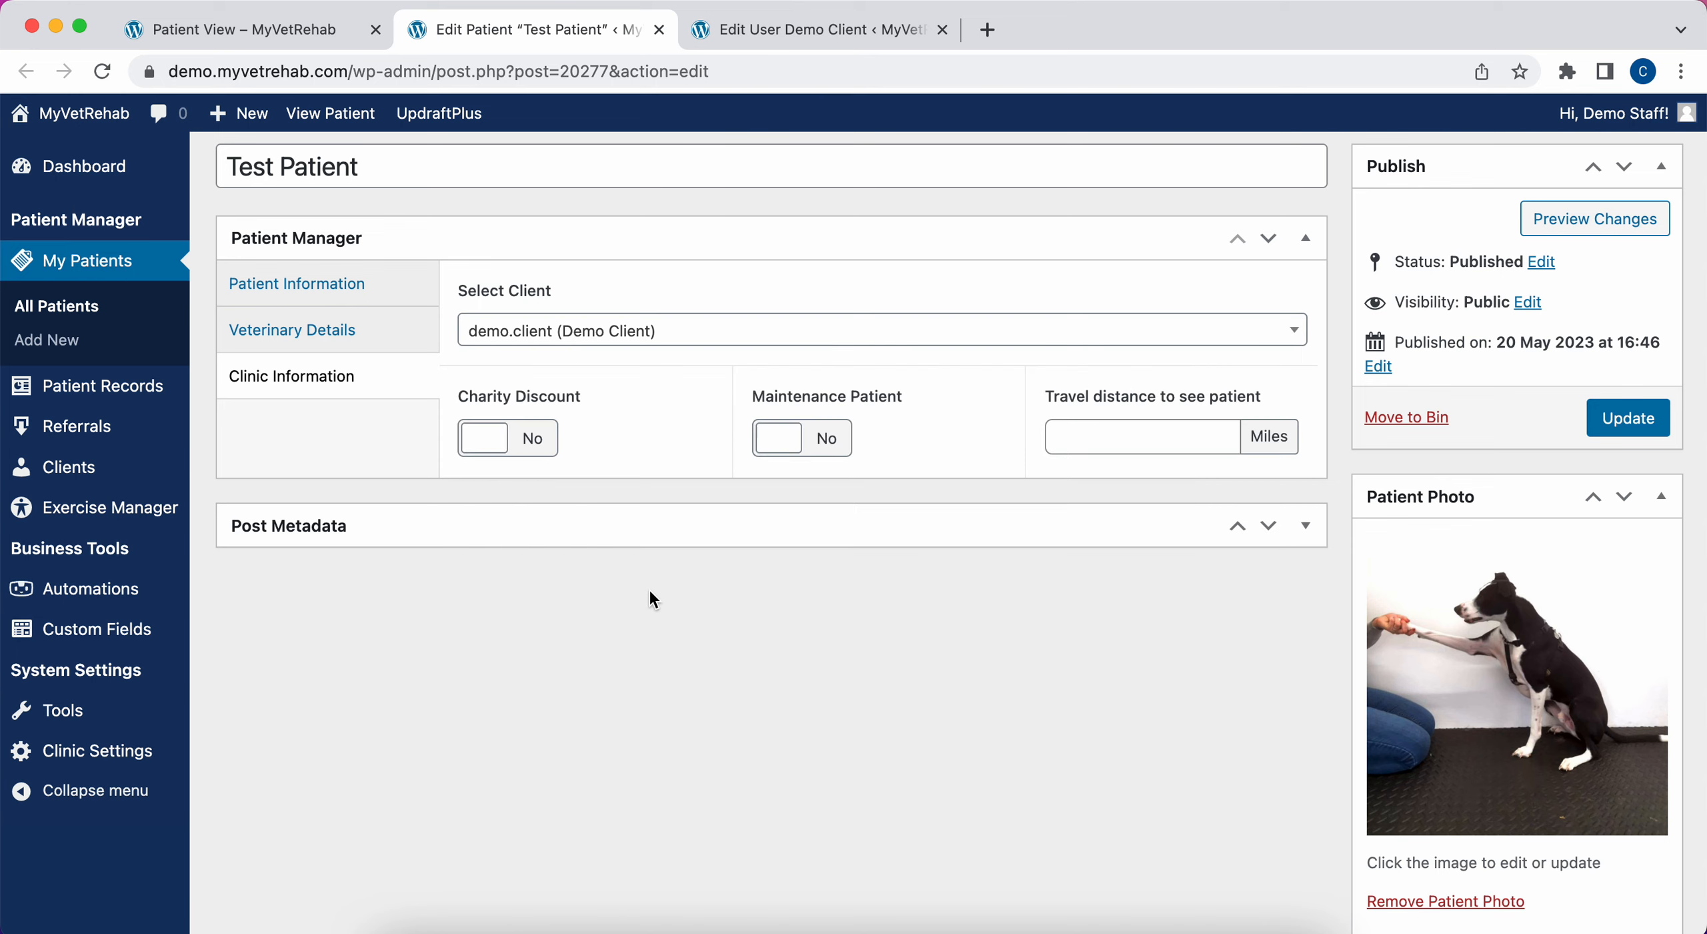
# - Toggle Charity Discount and Maintenance Patient on and back to No, and check the travel distance field
pyautogui.click(540, 441)
pyautogui.click(542, 444)
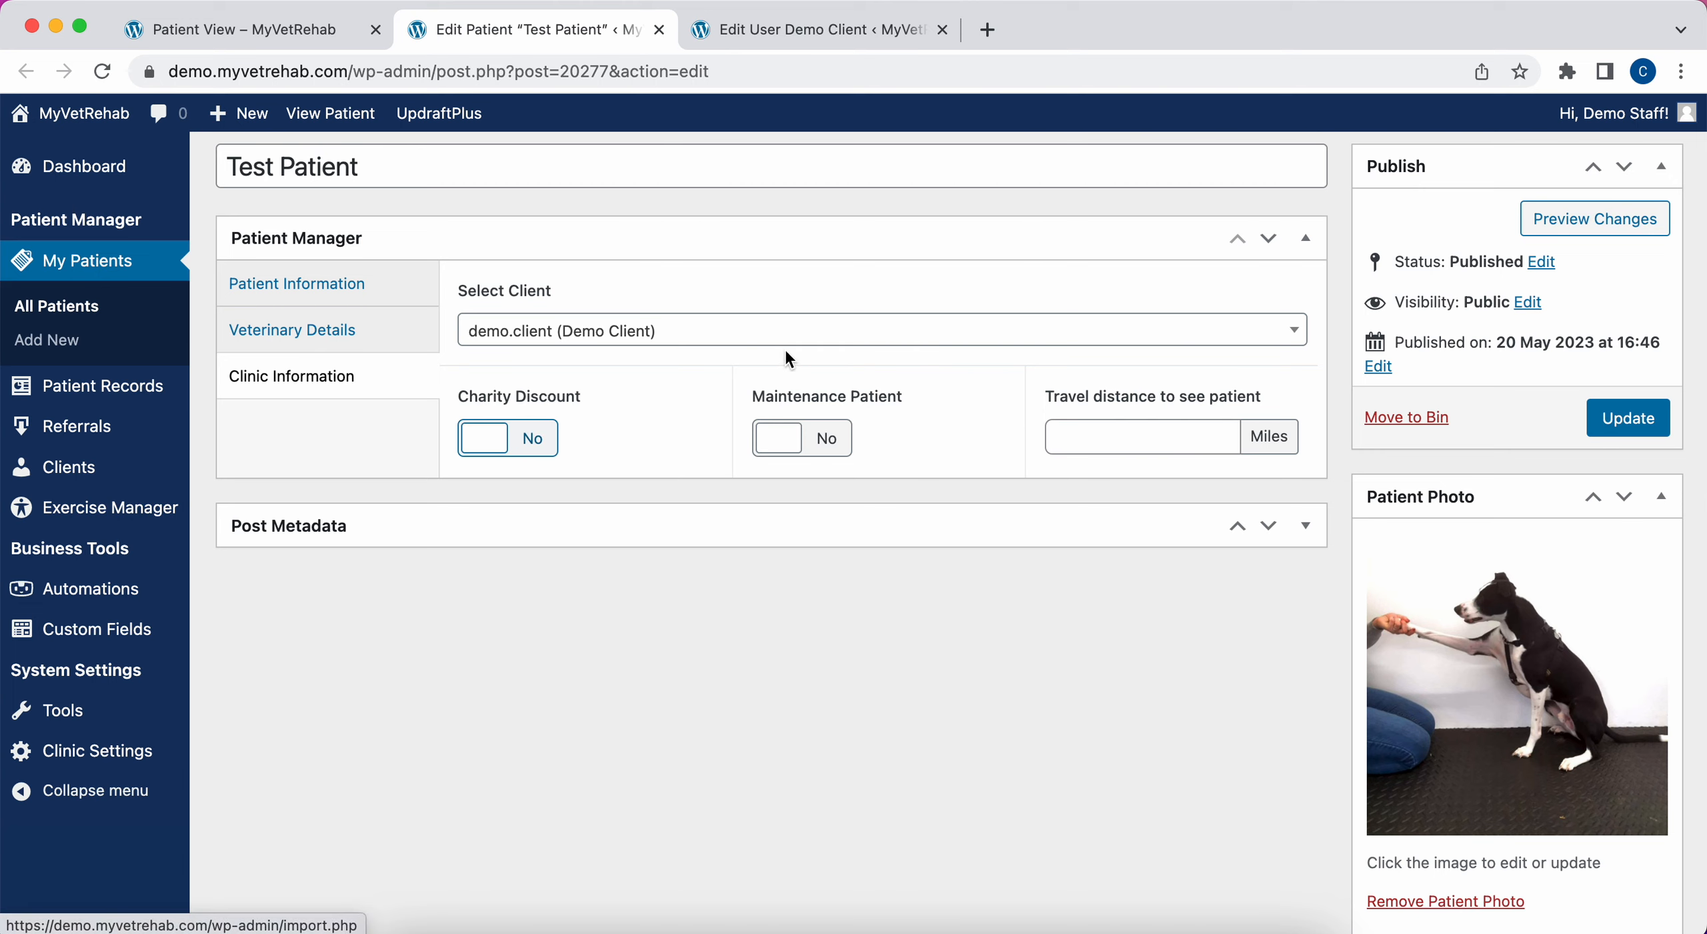
pyautogui.click(838, 432)
pyautogui.click(838, 432)
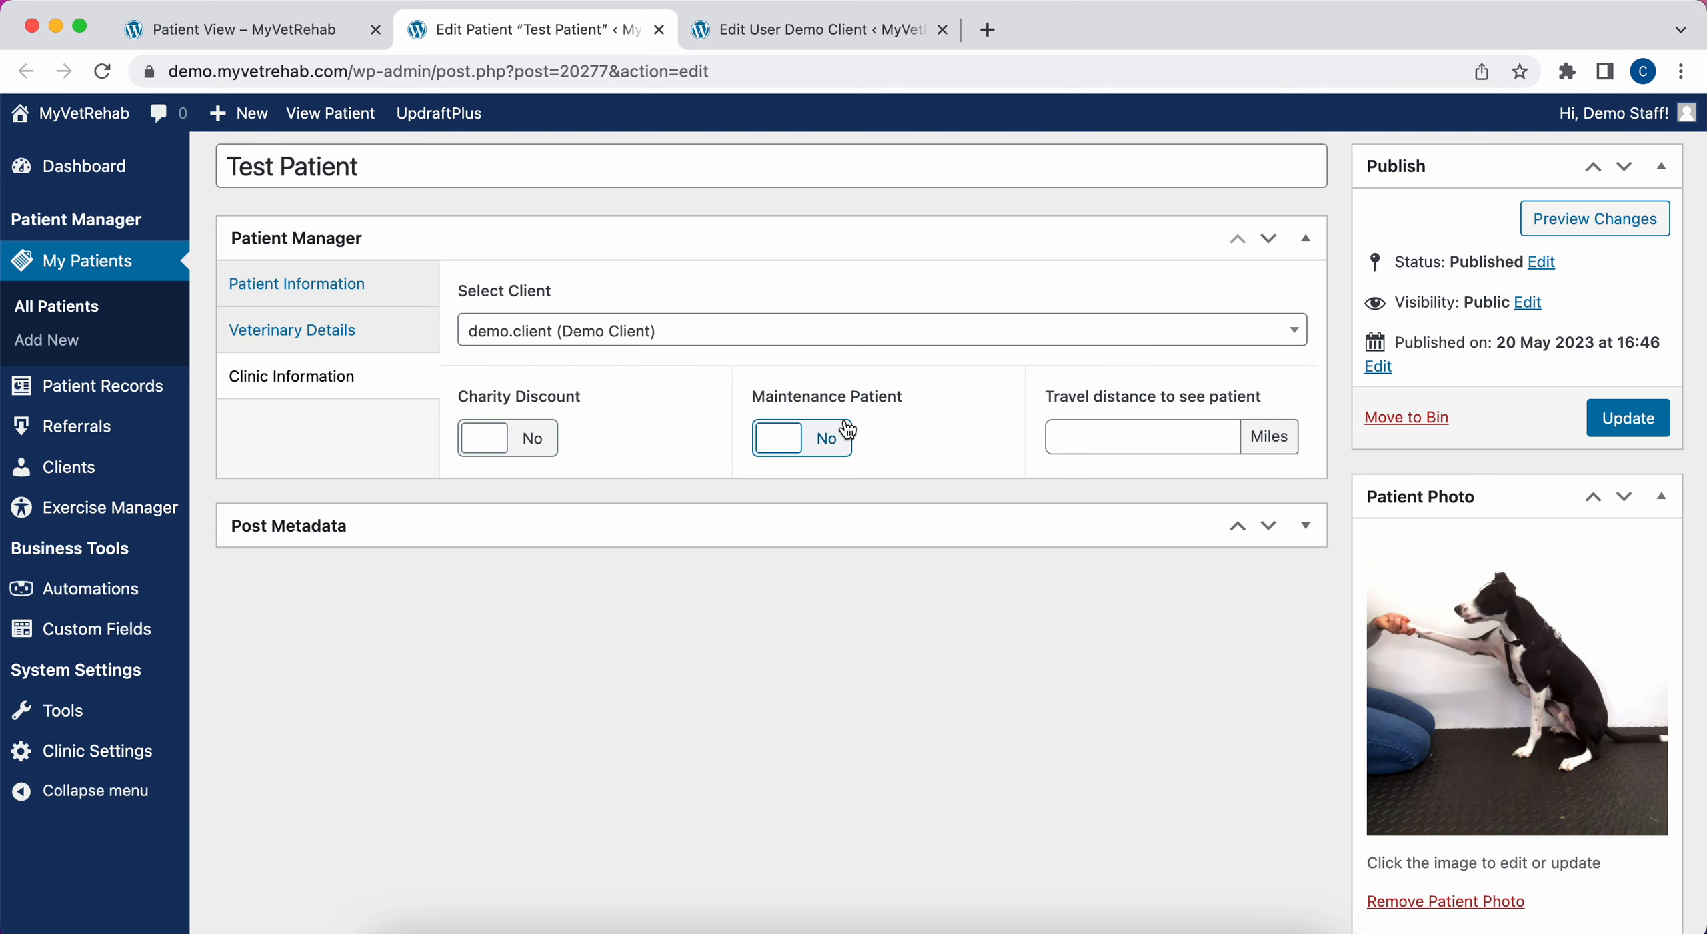
pyautogui.click(1109, 444)
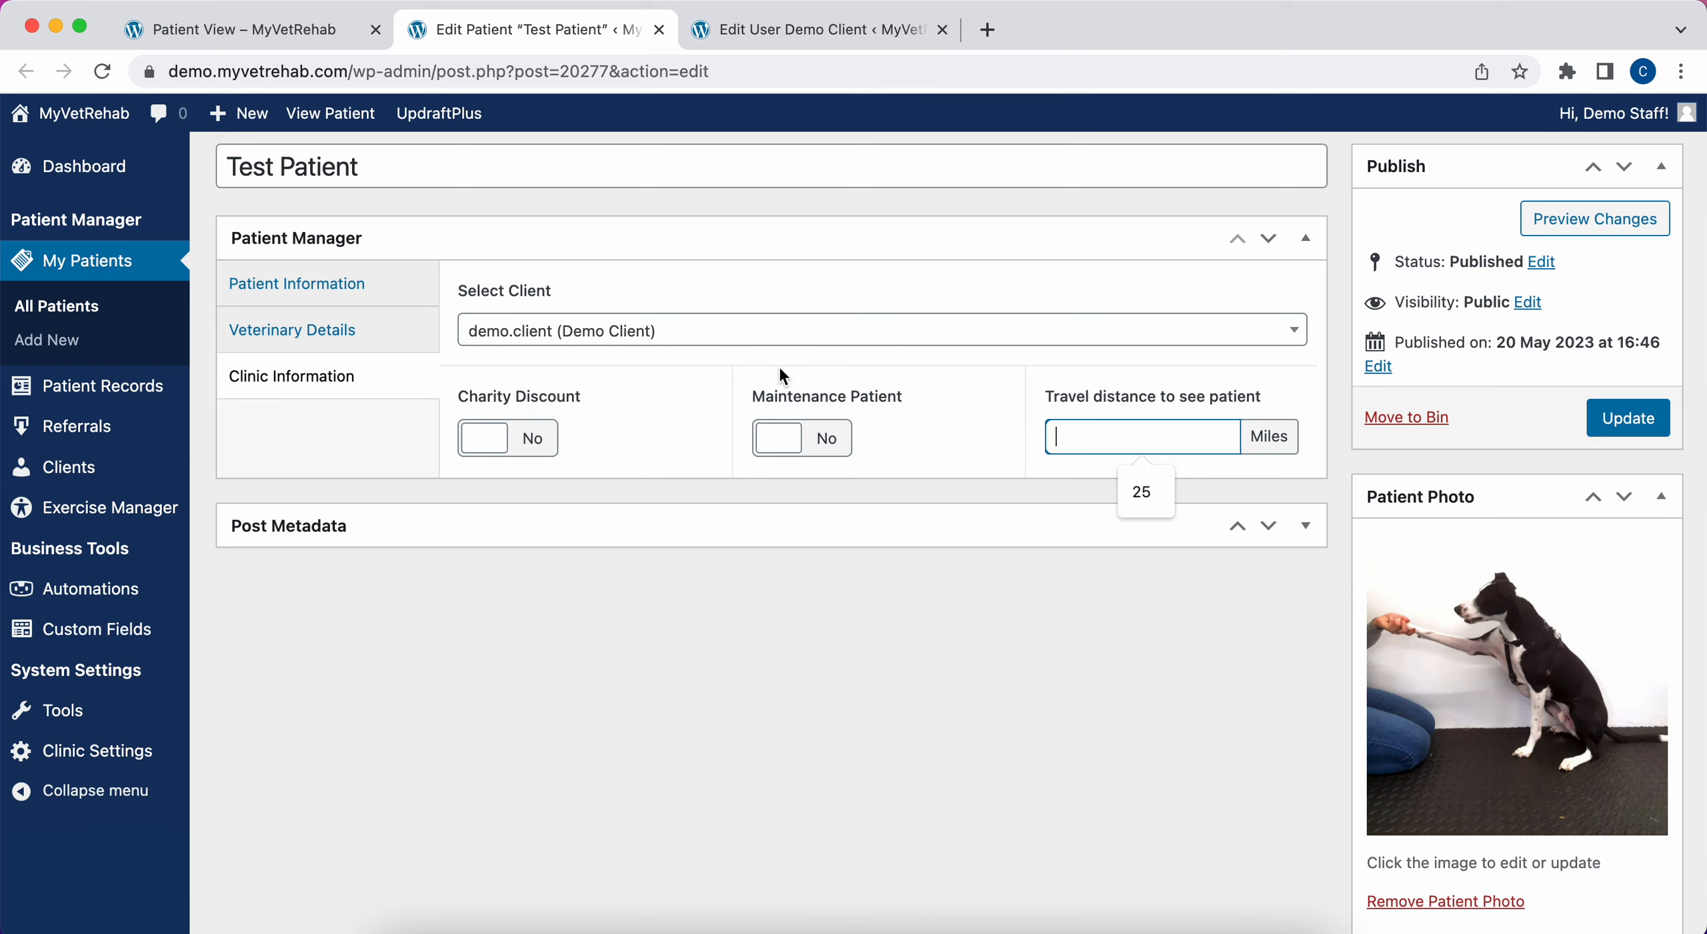
# - Return to the Patient Information and update the patient record
pyautogui.click(409, 297)
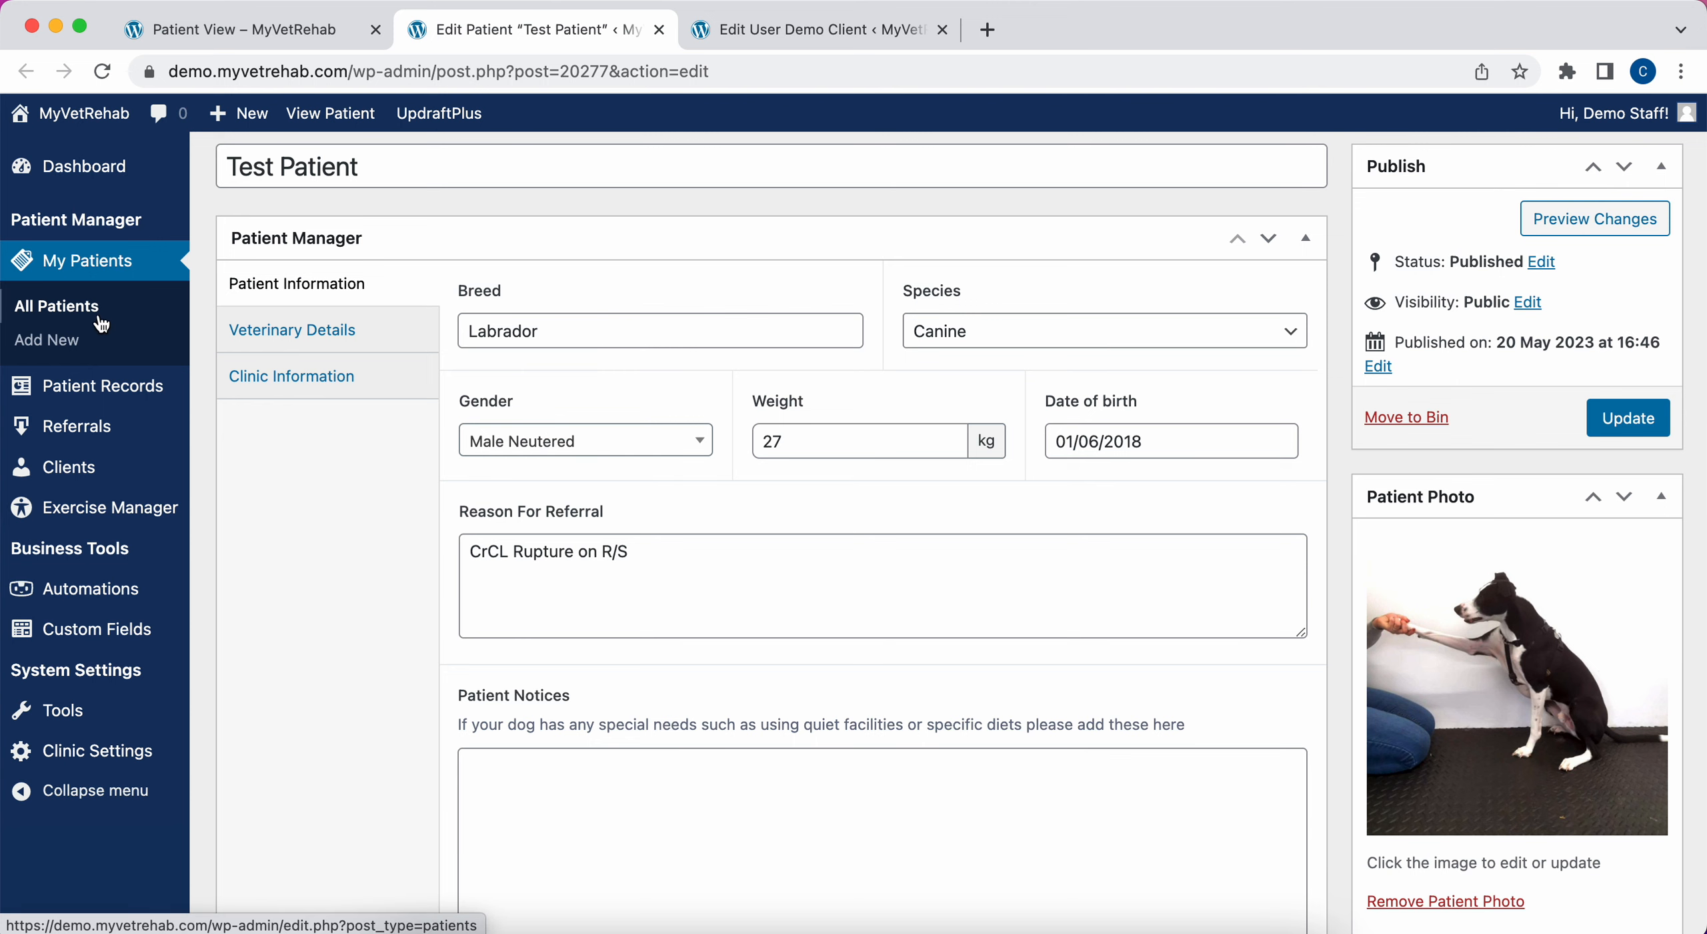
pyautogui.scroll(1, 793, 468)
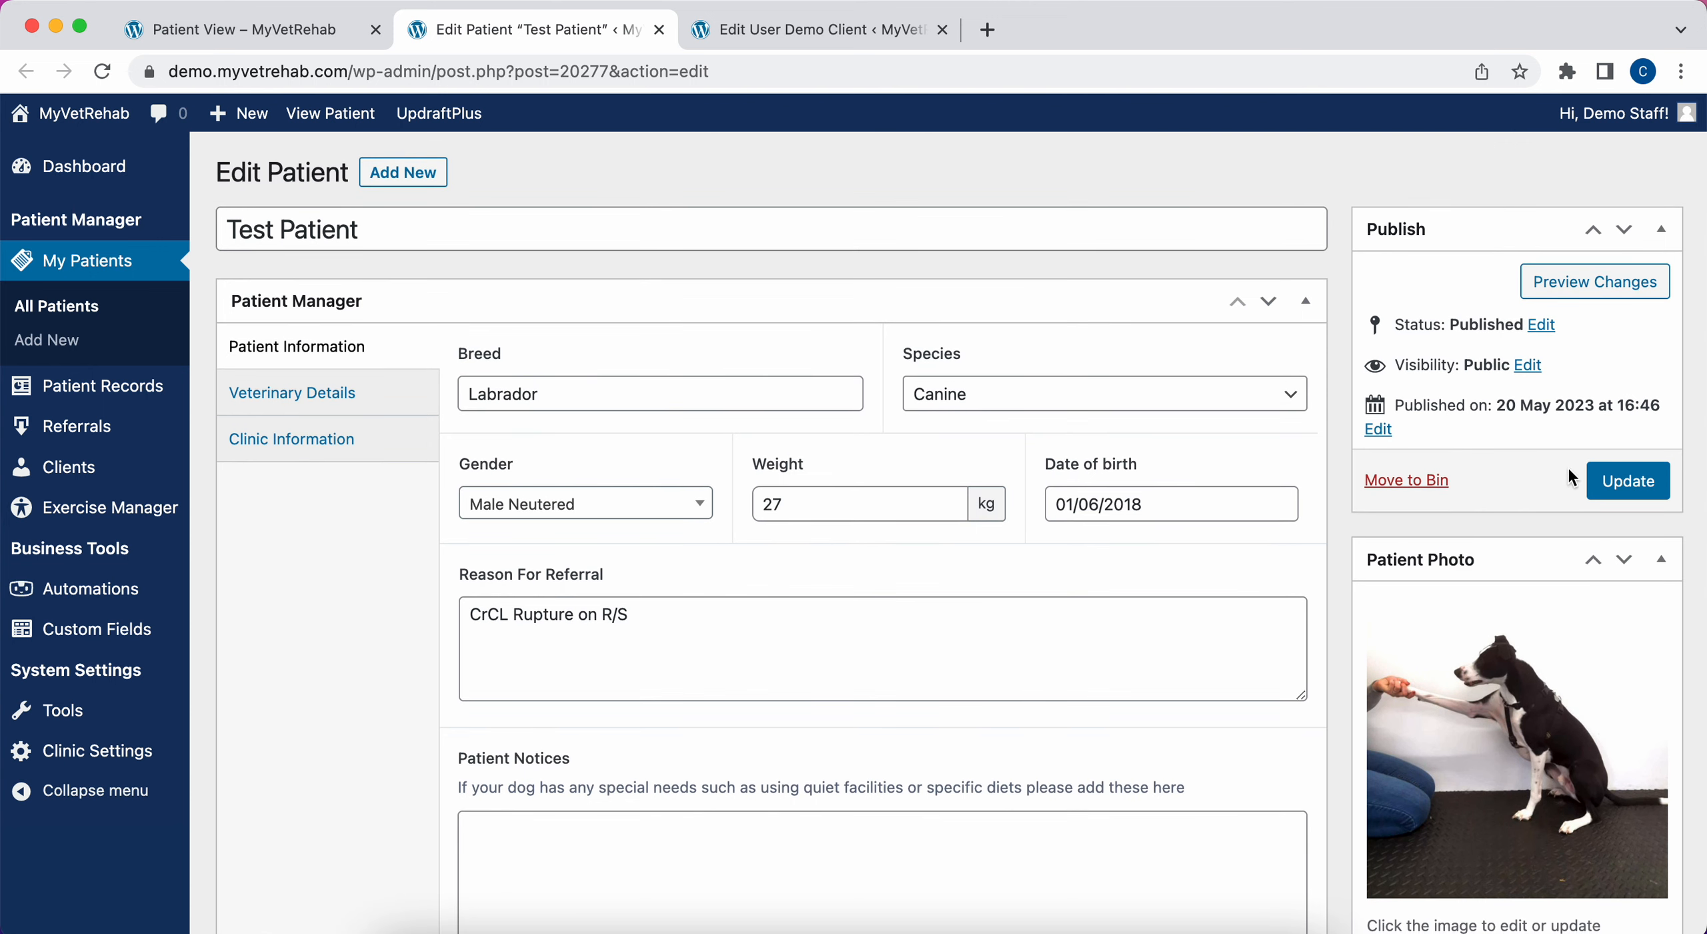
pyautogui.click(1619, 482)
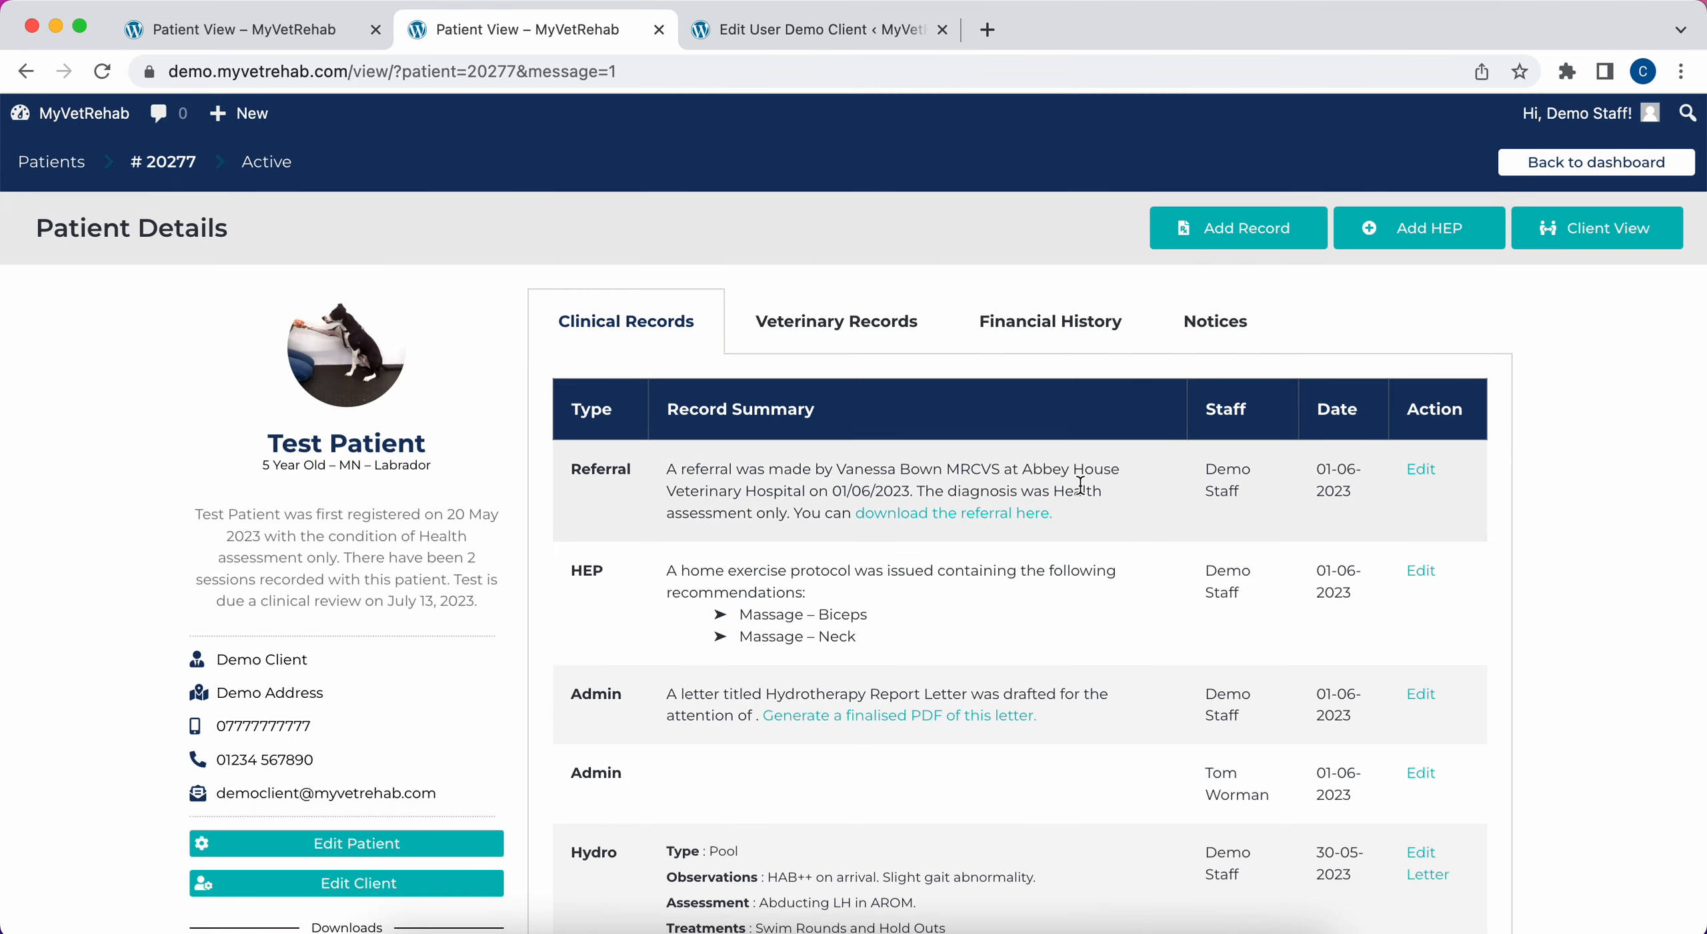
# - Examine the personal options and name settings on the client's edit page
pyautogui.click(780, 31)
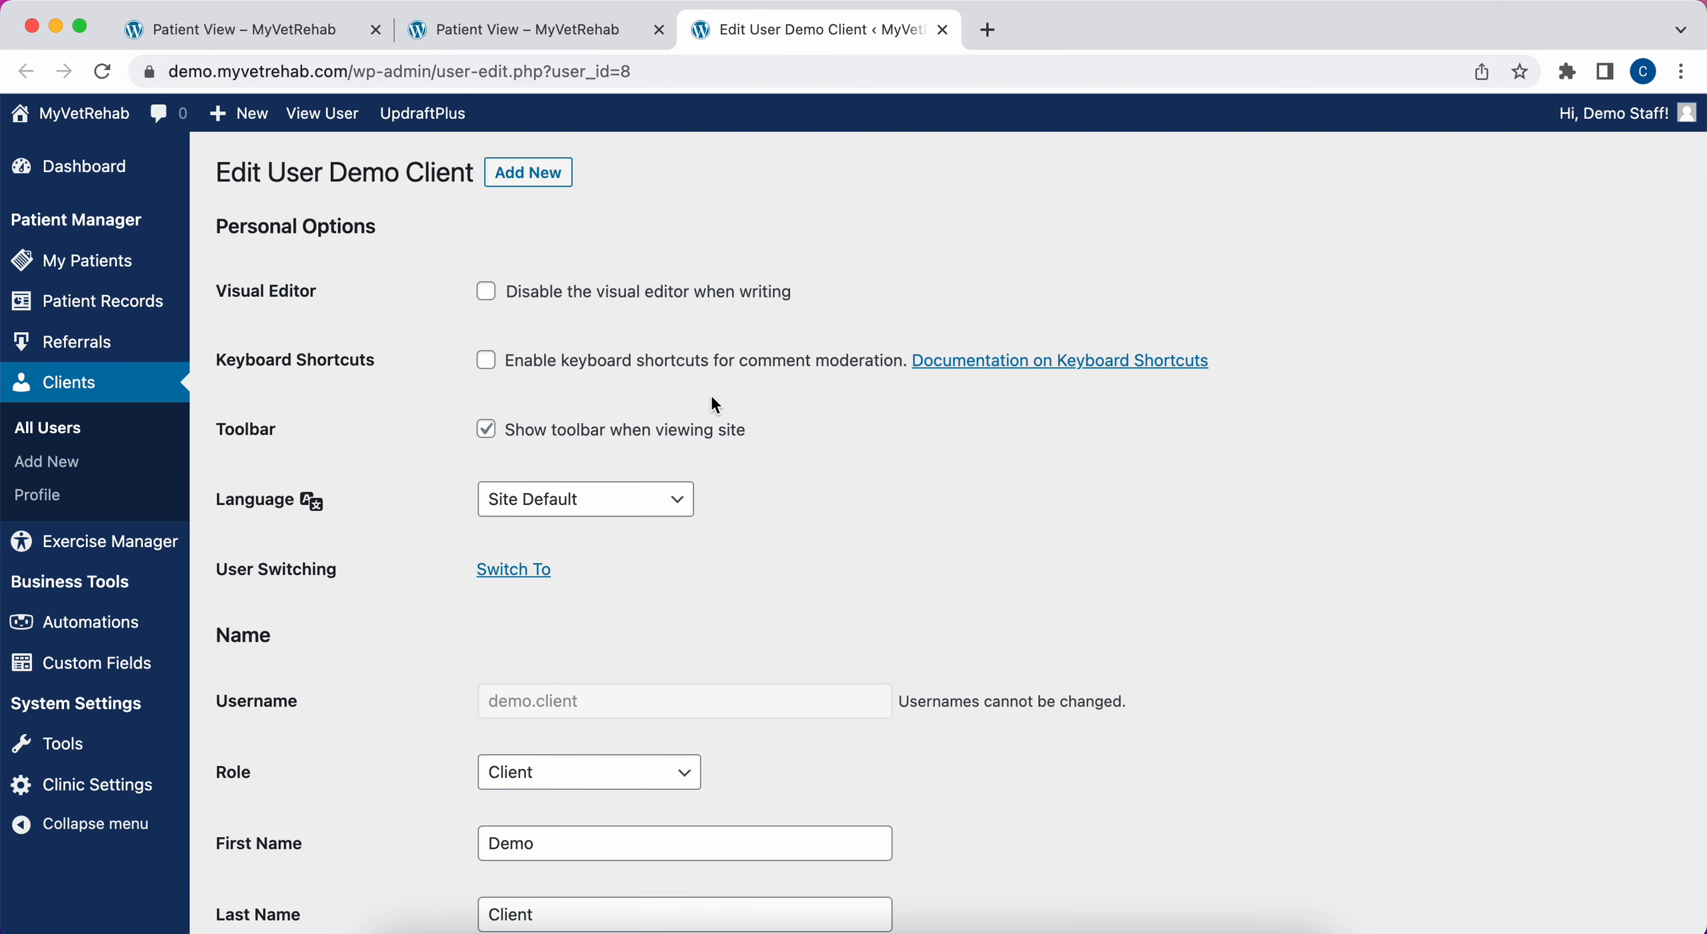
pyautogui.scroll(-3, 712, 396)
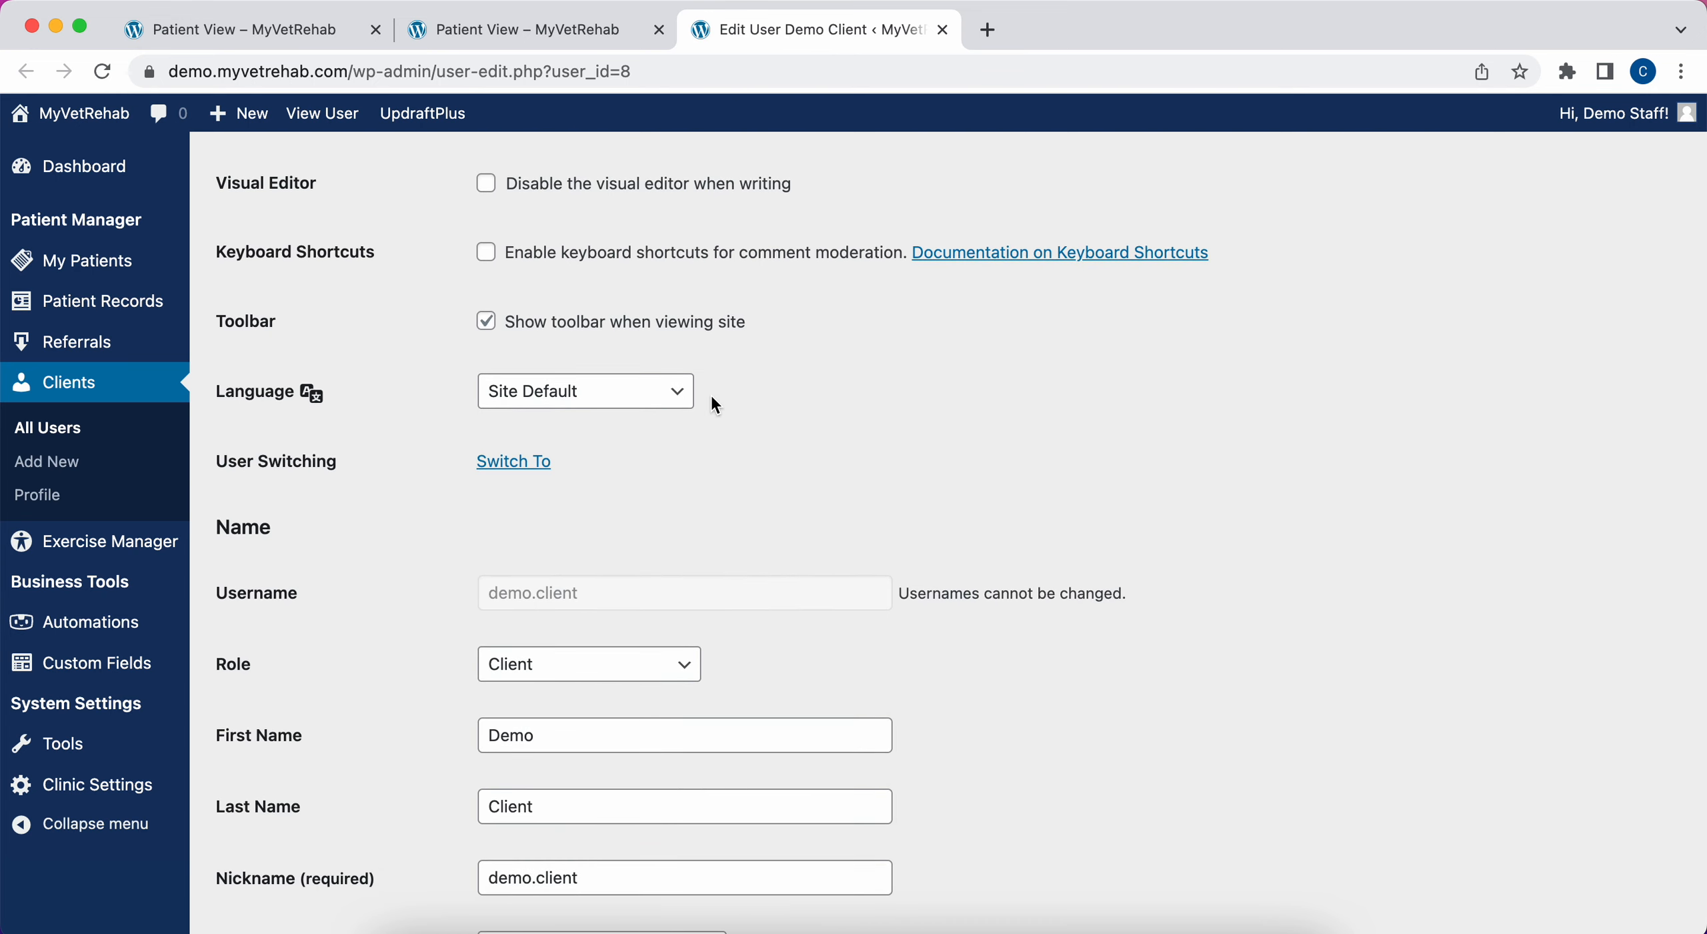
pyautogui.scroll(-5, 712, 399)
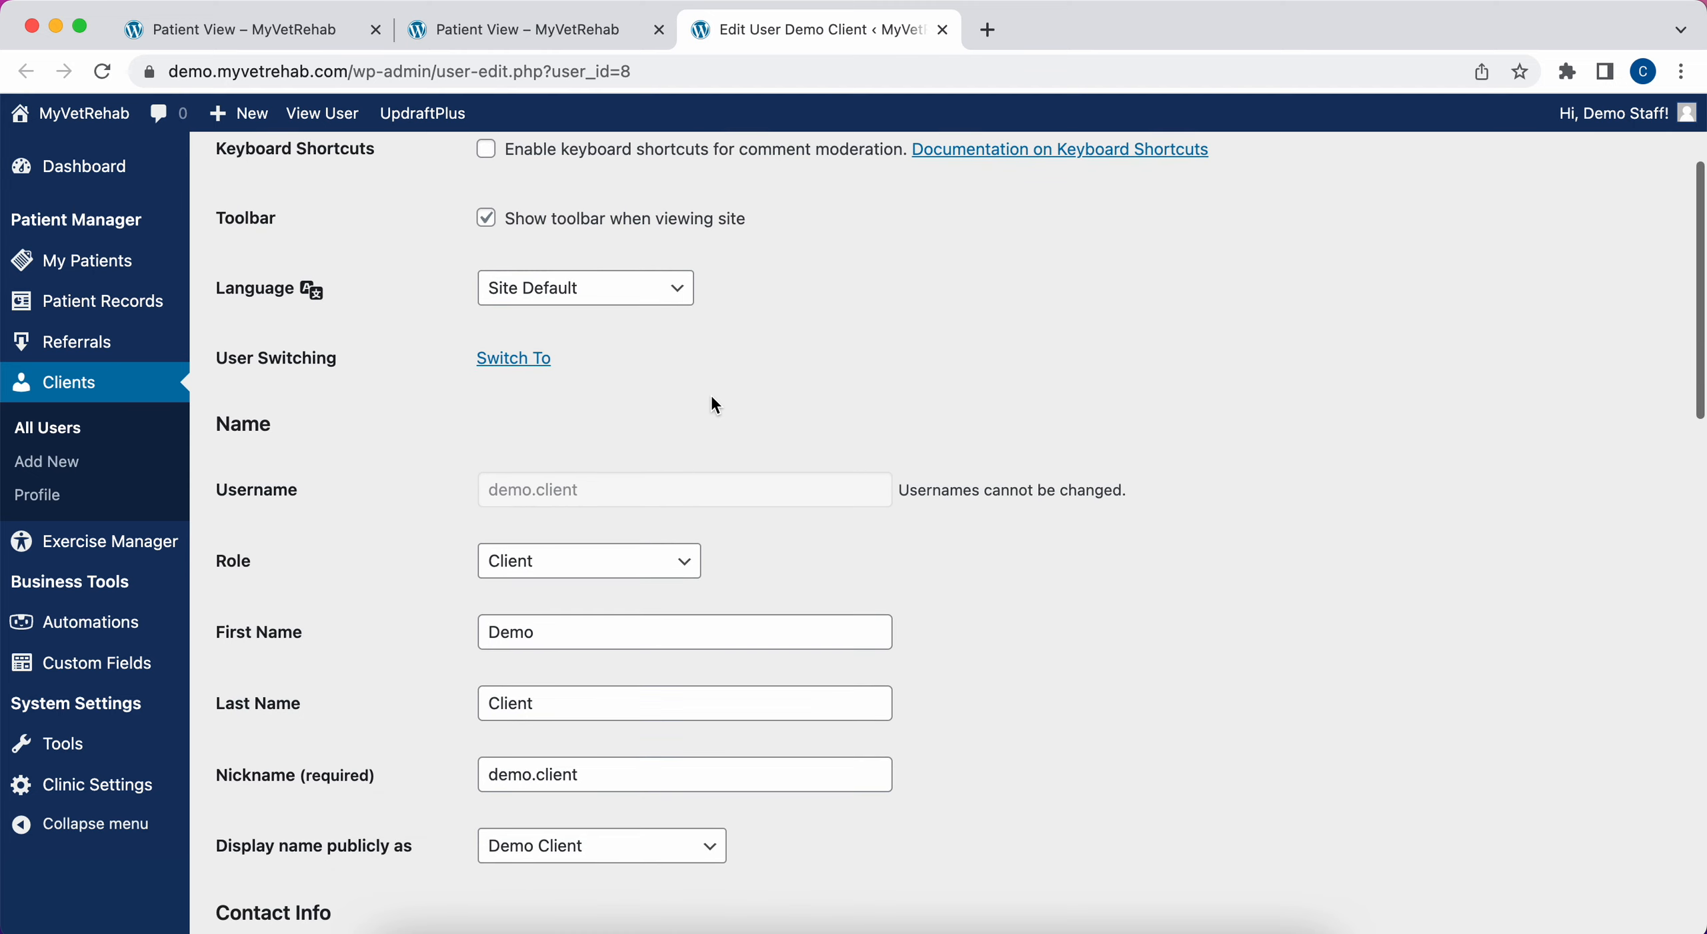
pyautogui.scroll(-7, 714, 378)
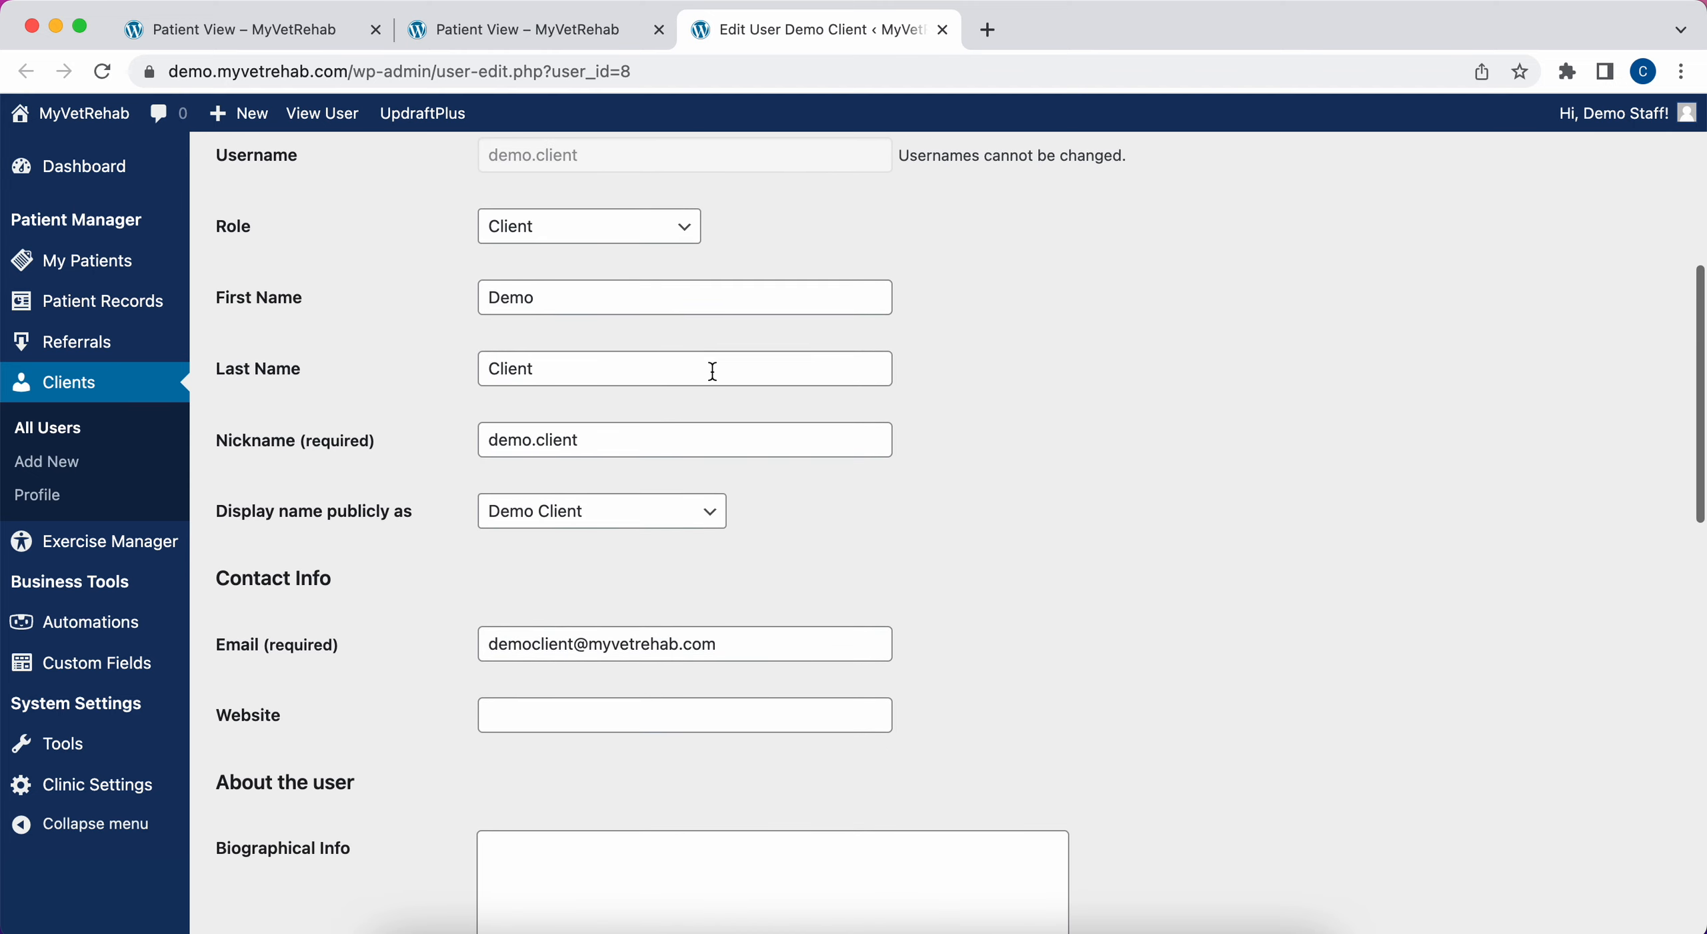
pyautogui.scroll(-1, 608, 320)
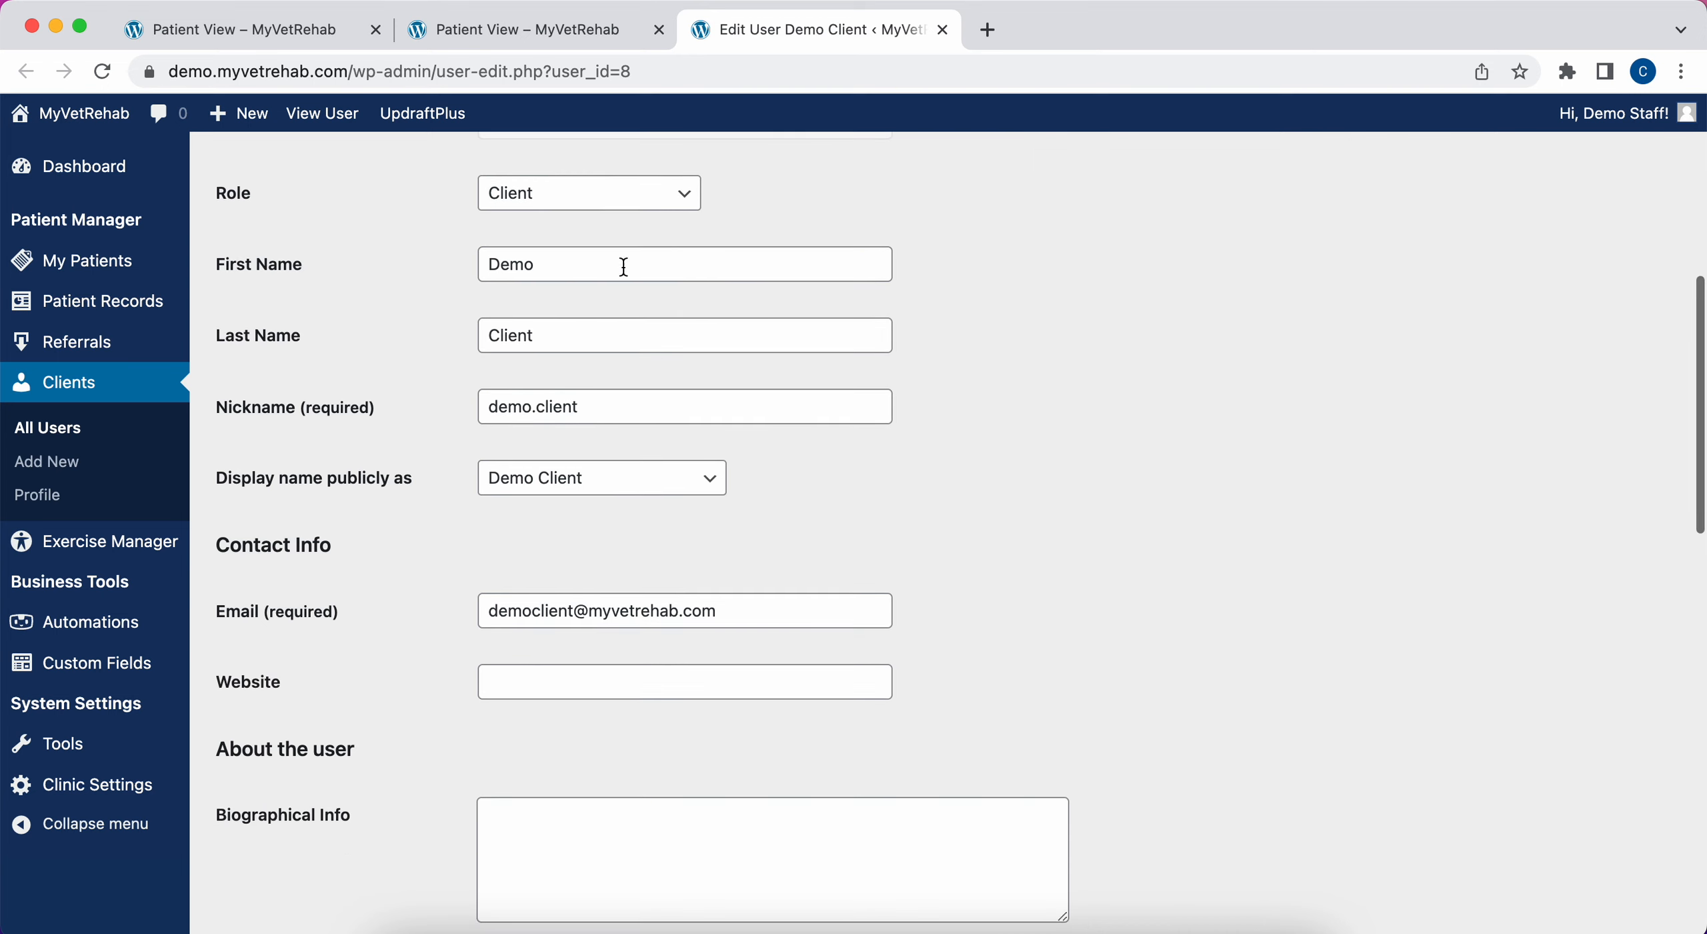
# - Check which roles can be assigned to the client, keep Client, and review the name and nickname fields
pyautogui.click(653, 205)
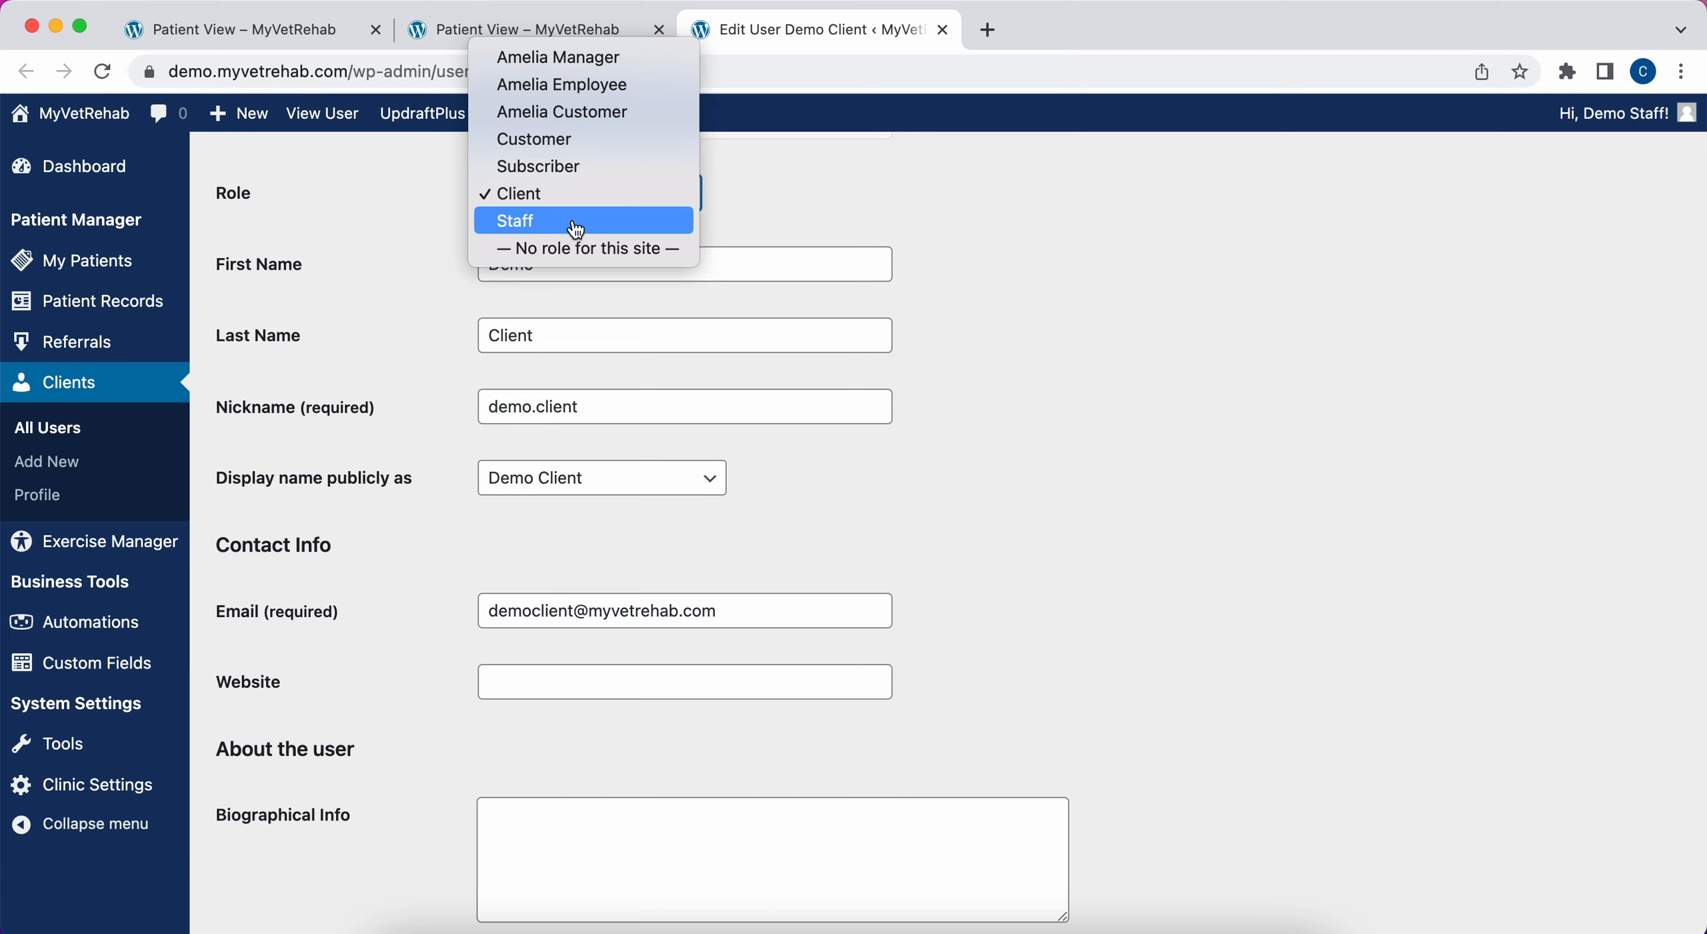
pyautogui.click(884, 228)
pyautogui.scroll(-1, 886, 228)
pyautogui.scroll(-3, 886, 228)
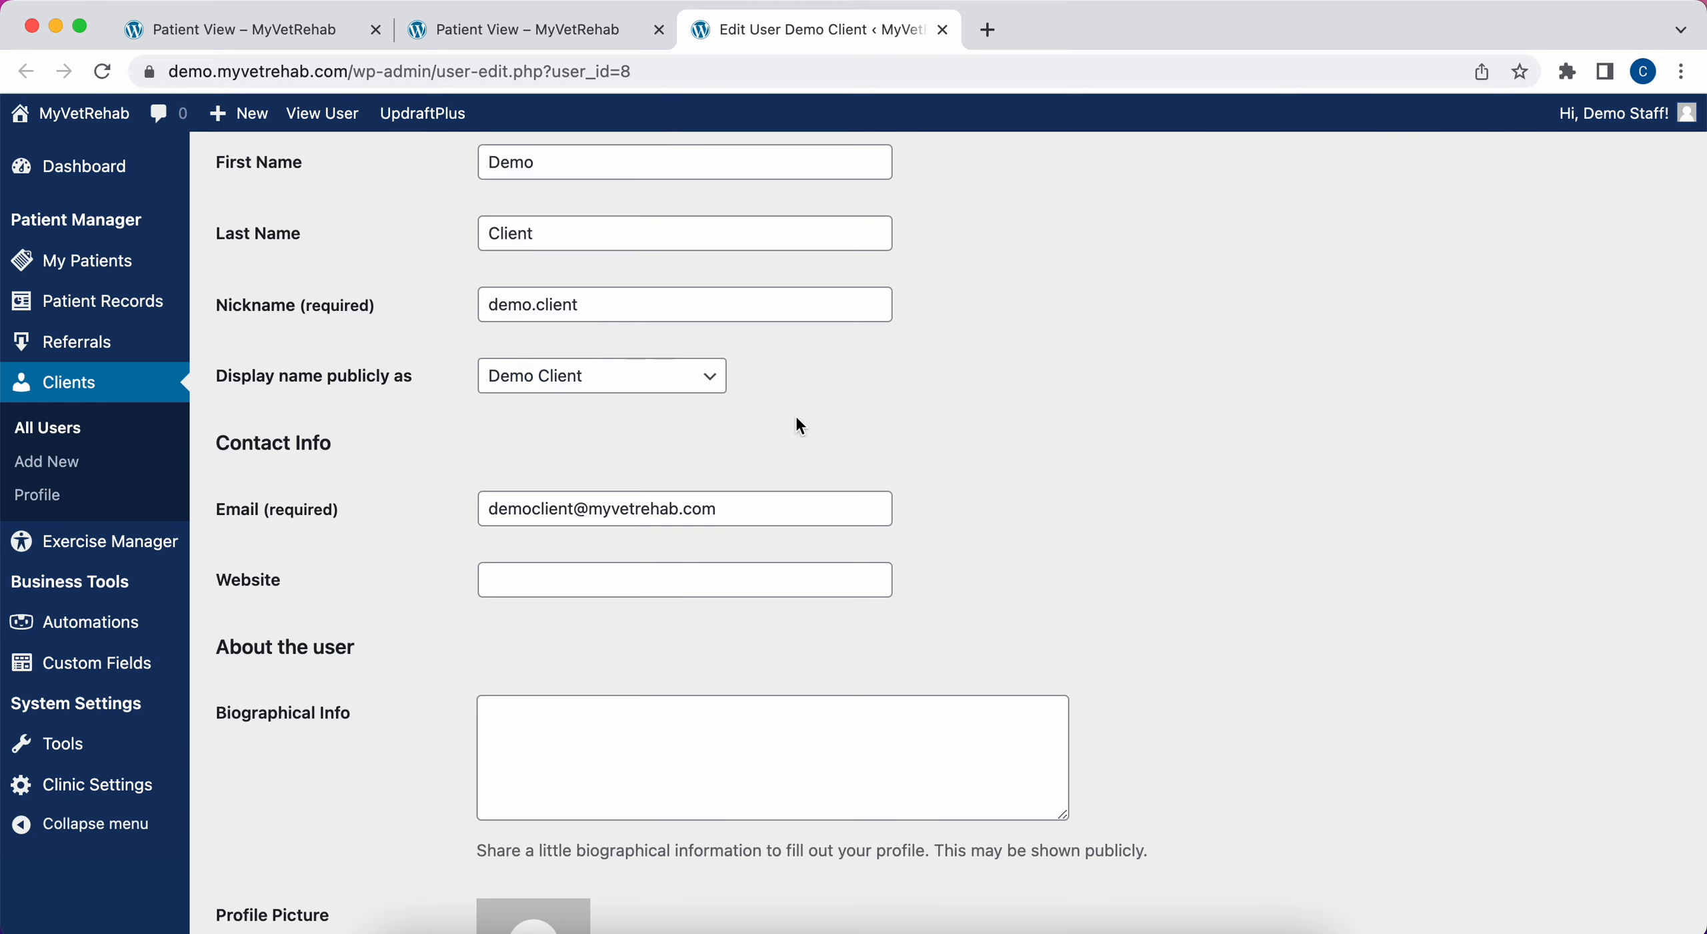
pyautogui.scroll(-1, 822, 427)
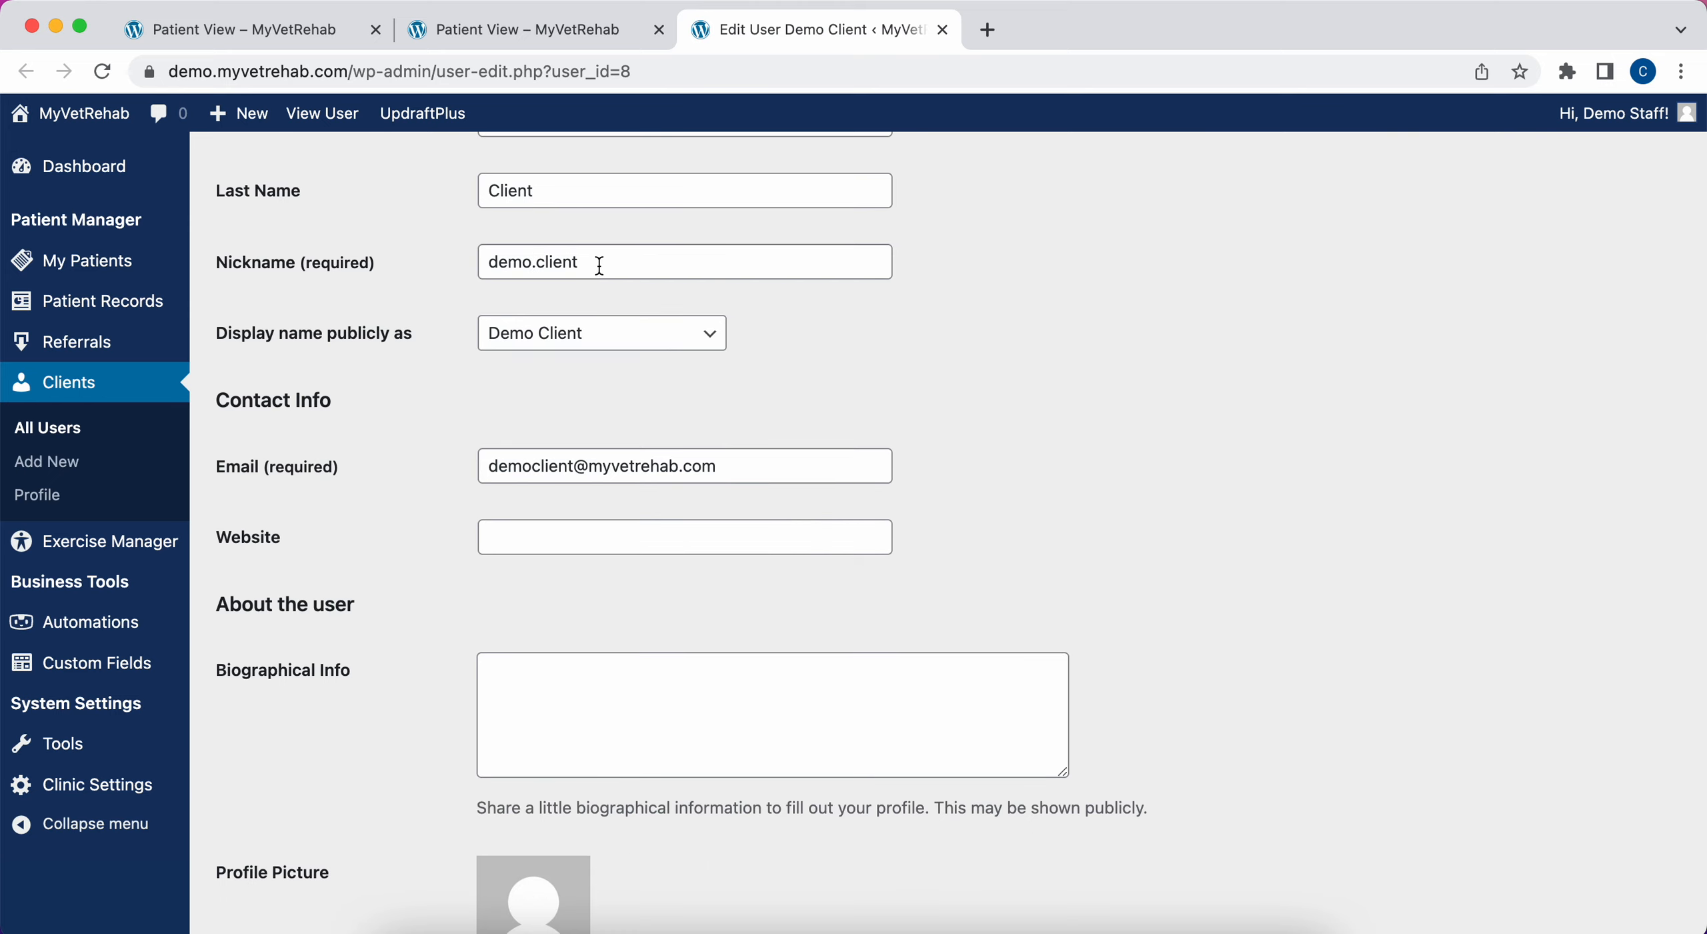
pyautogui.scroll(2, 600, 265)
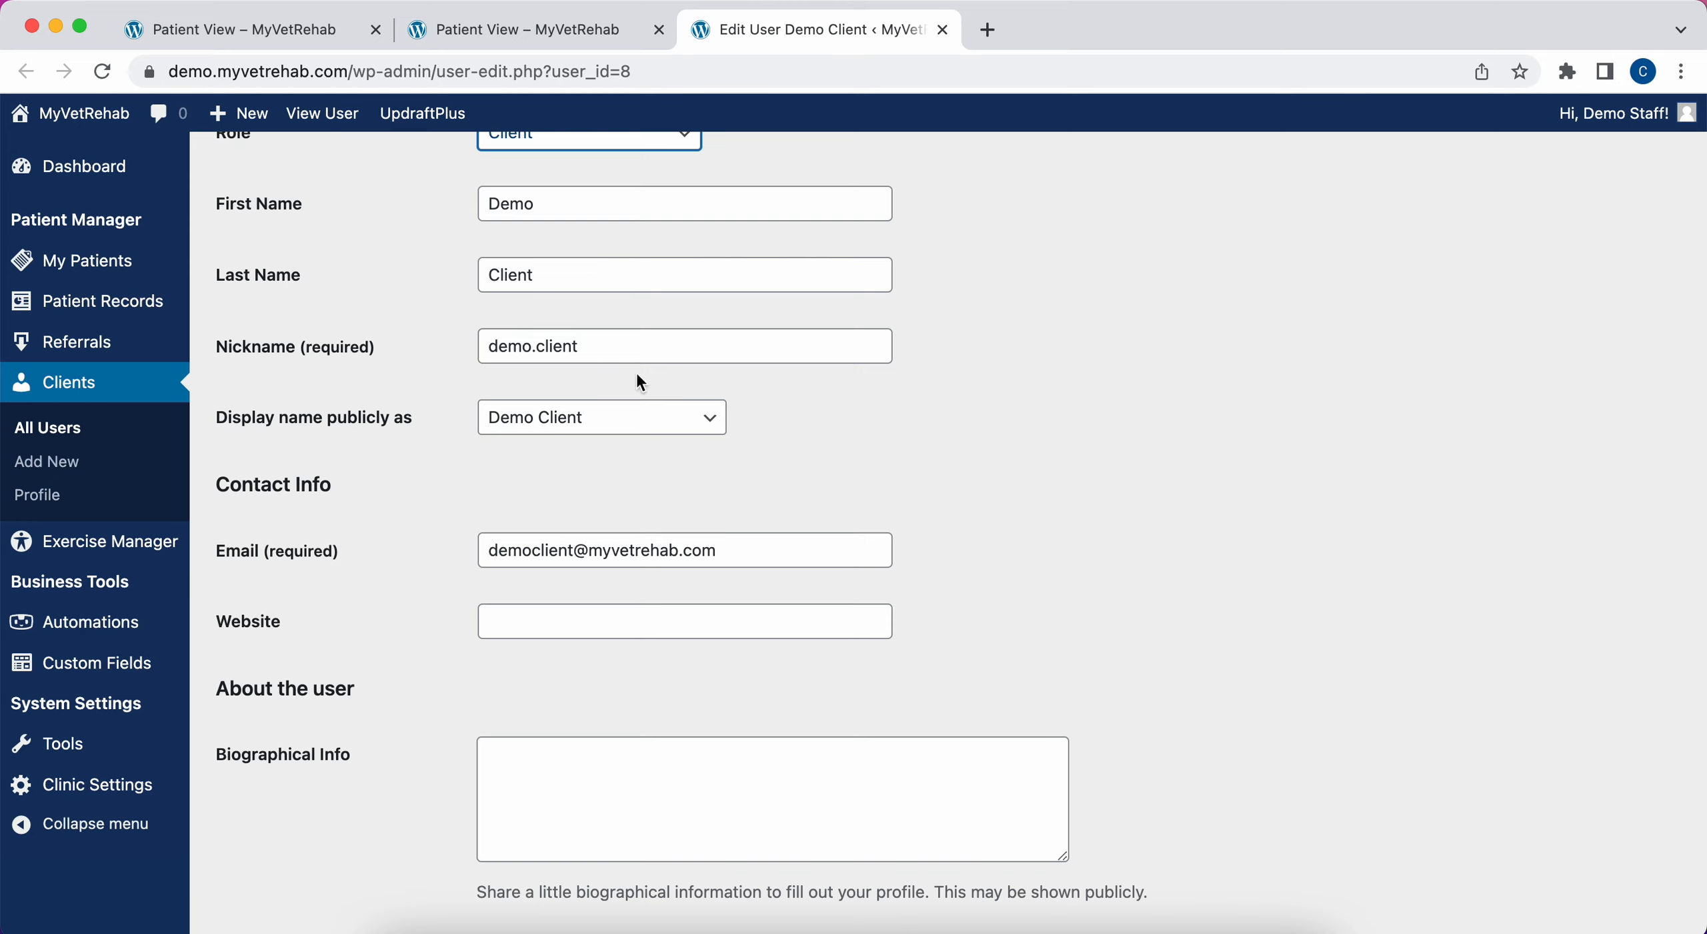
# - Check the client's public display name options and view the staff names in the patient's Clinical Records
pyautogui.click(647, 430)
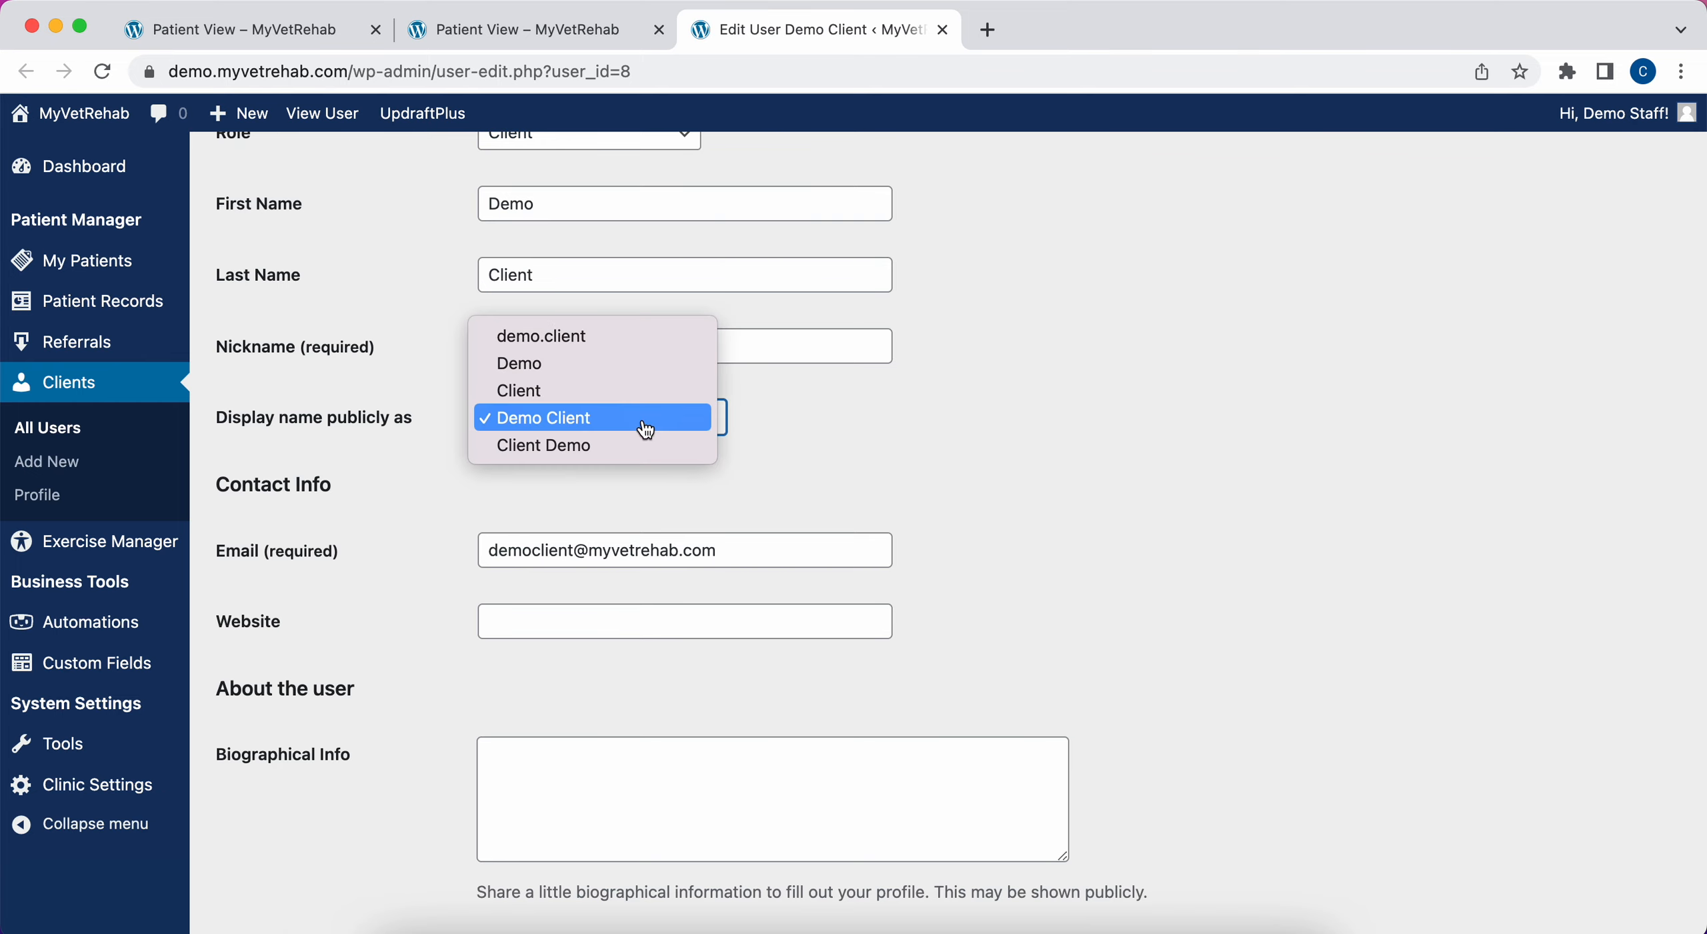
pyautogui.click(740, 439)
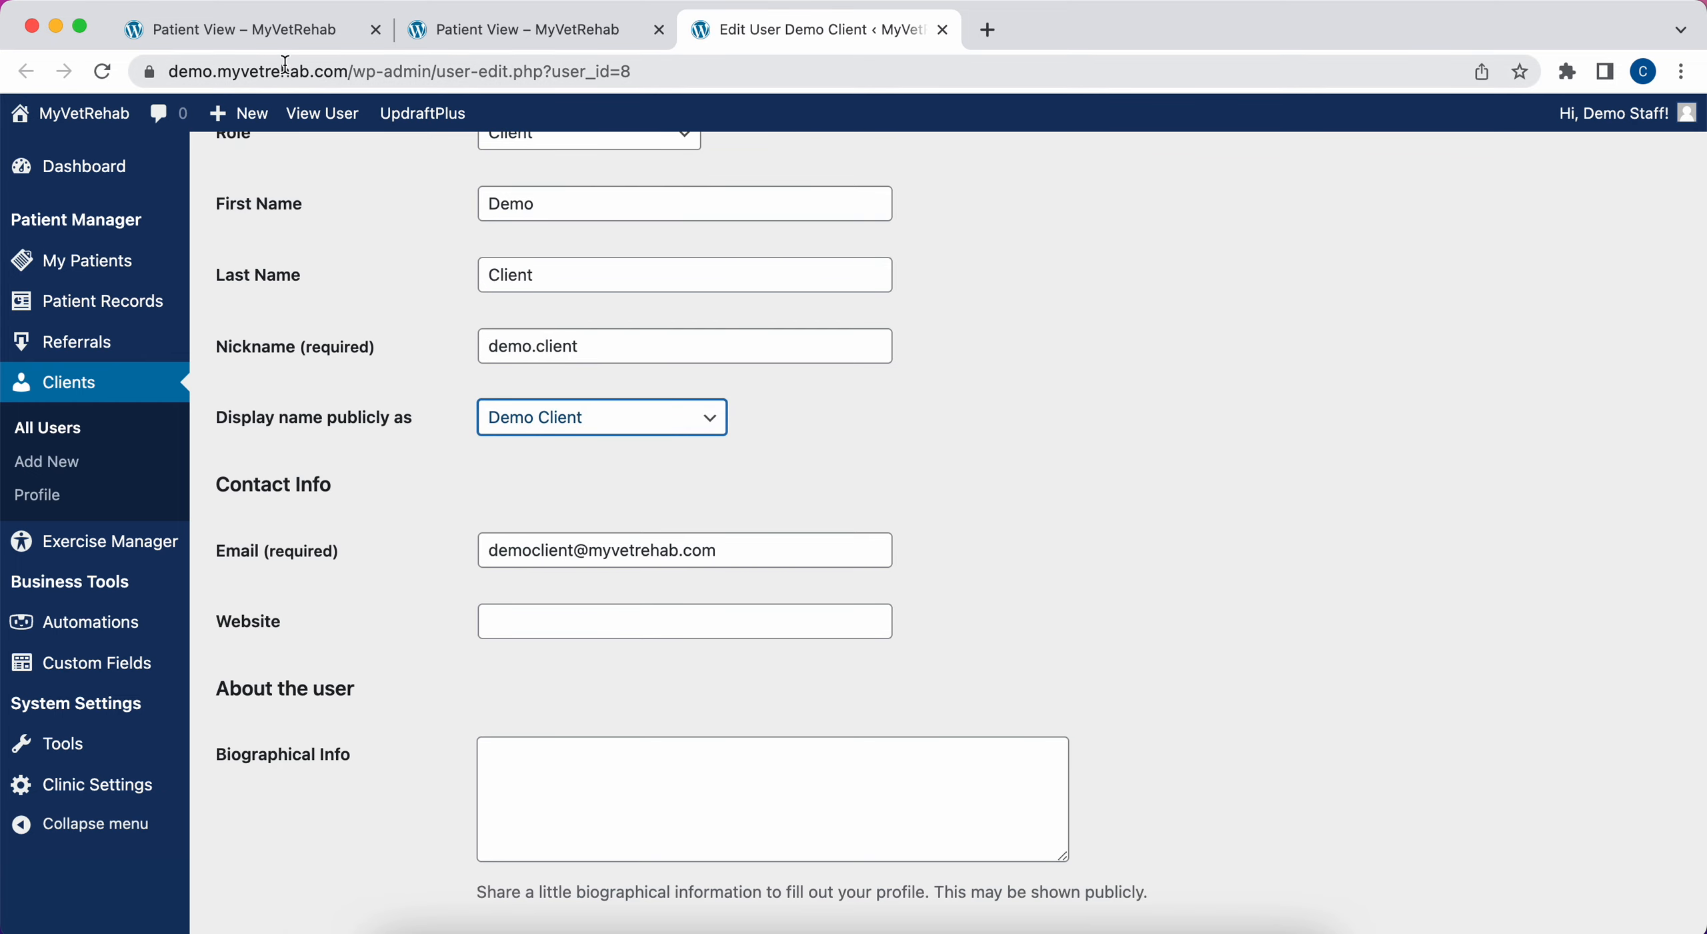
pyautogui.click(280, 41)
pyautogui.click(630, 253)
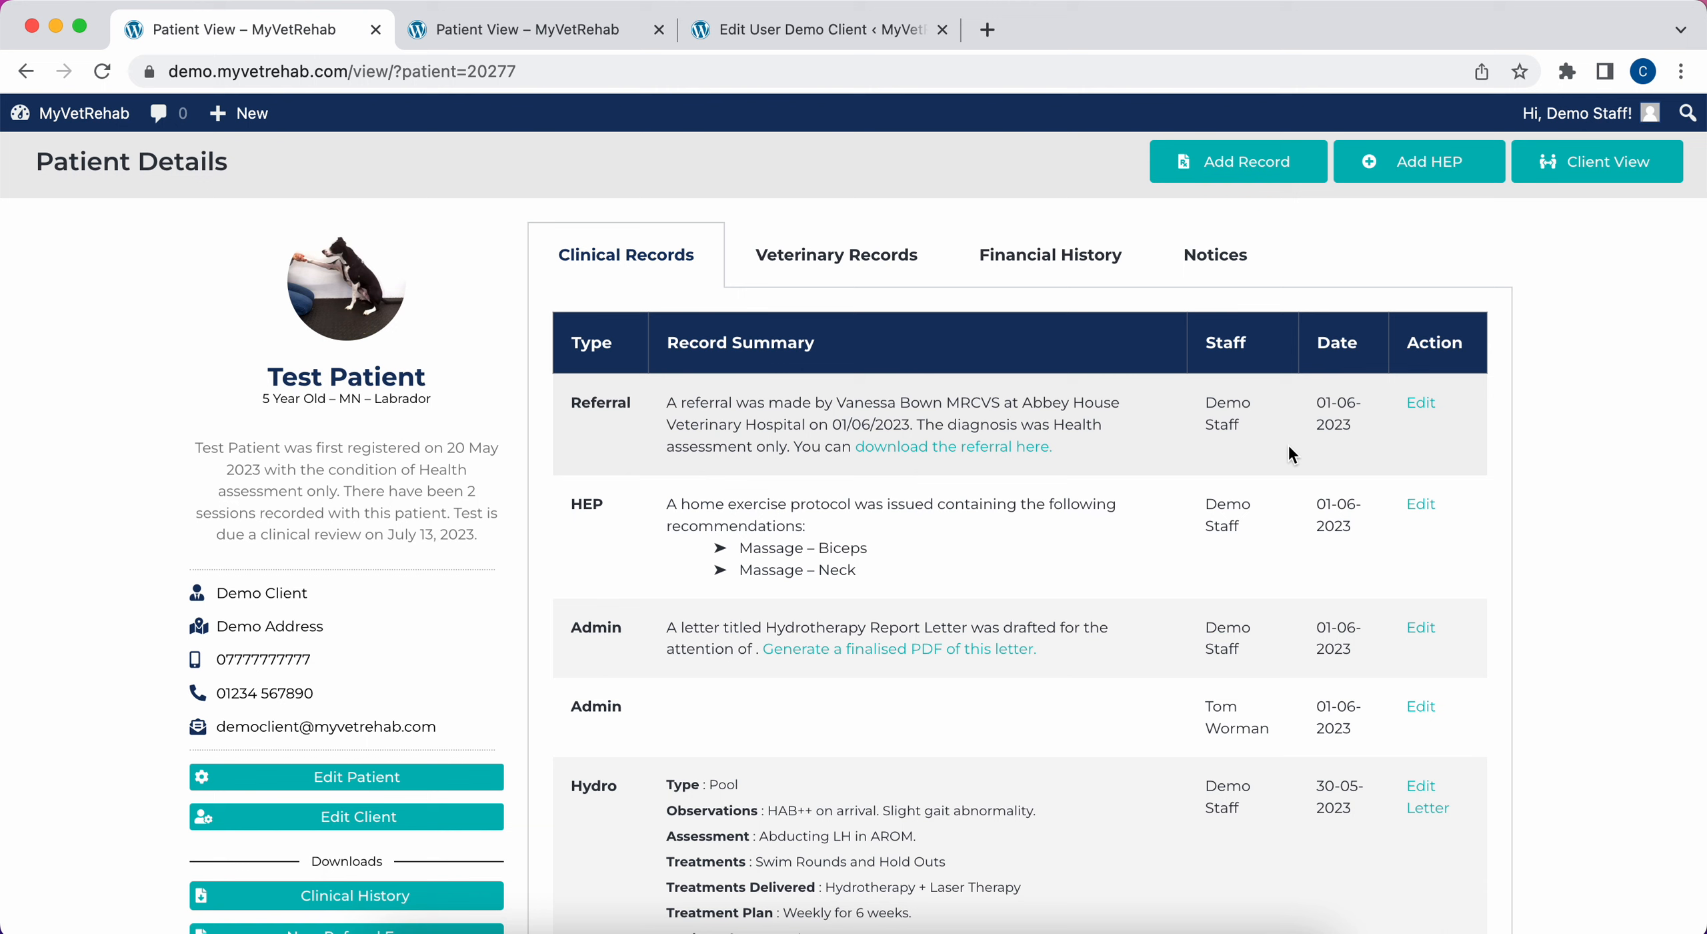
# - Review the client's contact email, profile picture and password management options on the client's edit page
pyautogui.click(807, 40)
pyautogui.scroll(-4, 705, 520)
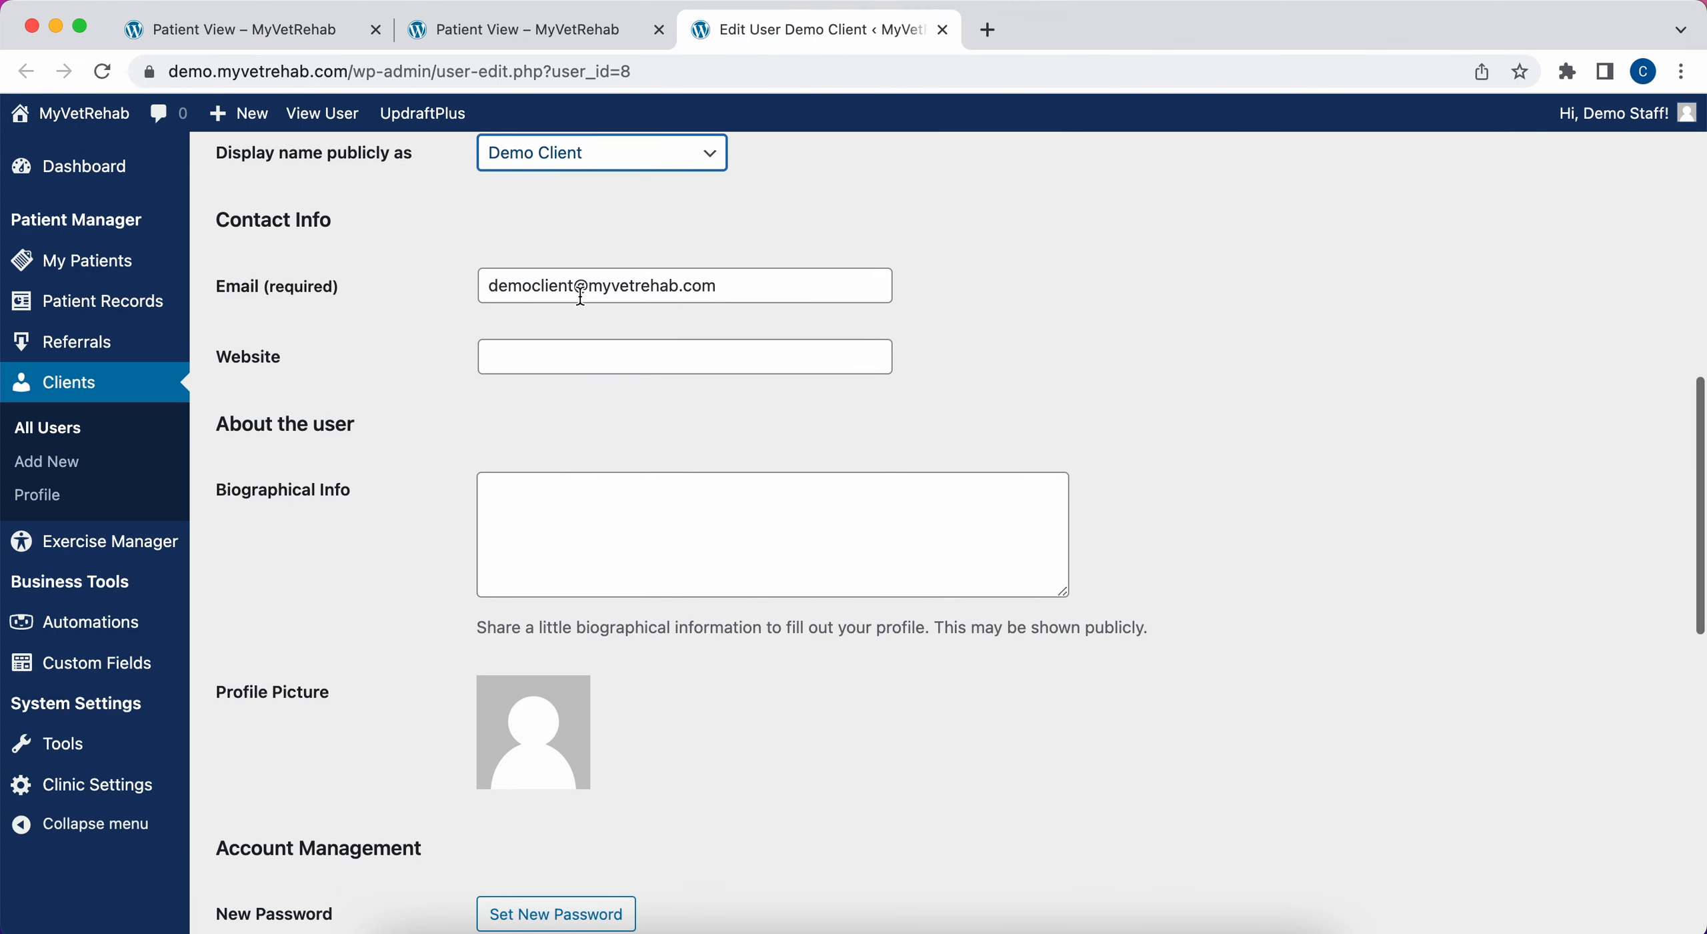
pyautogui.click(570, 291)
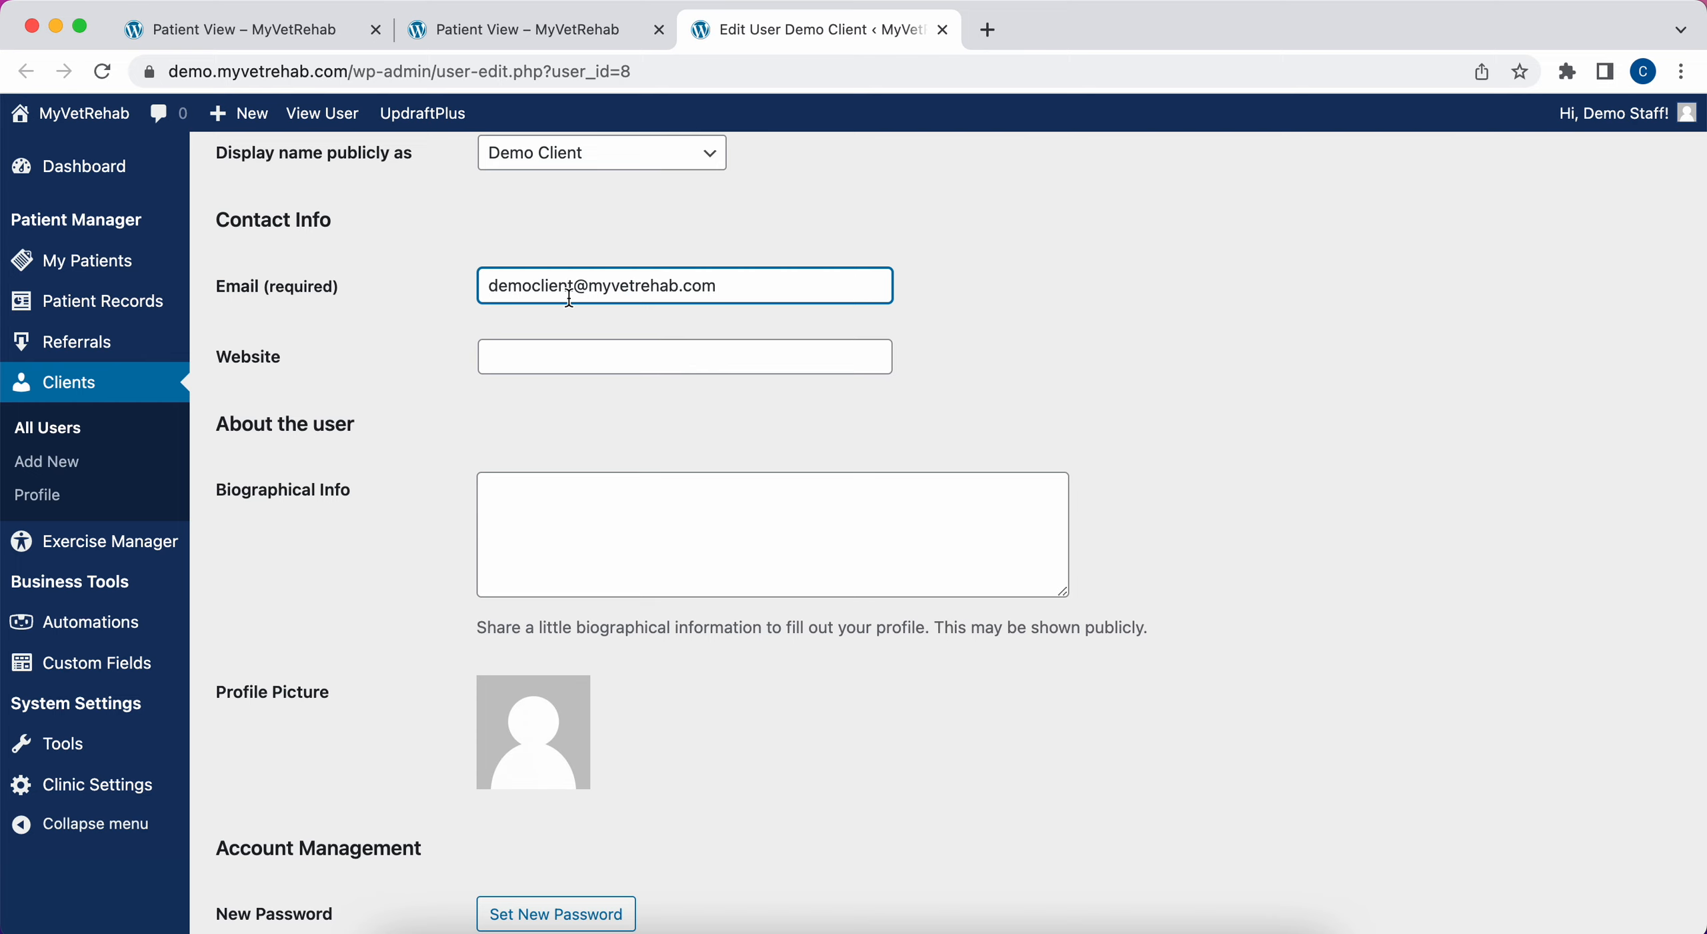
pyautogui.scroll(-5, 597, 384)
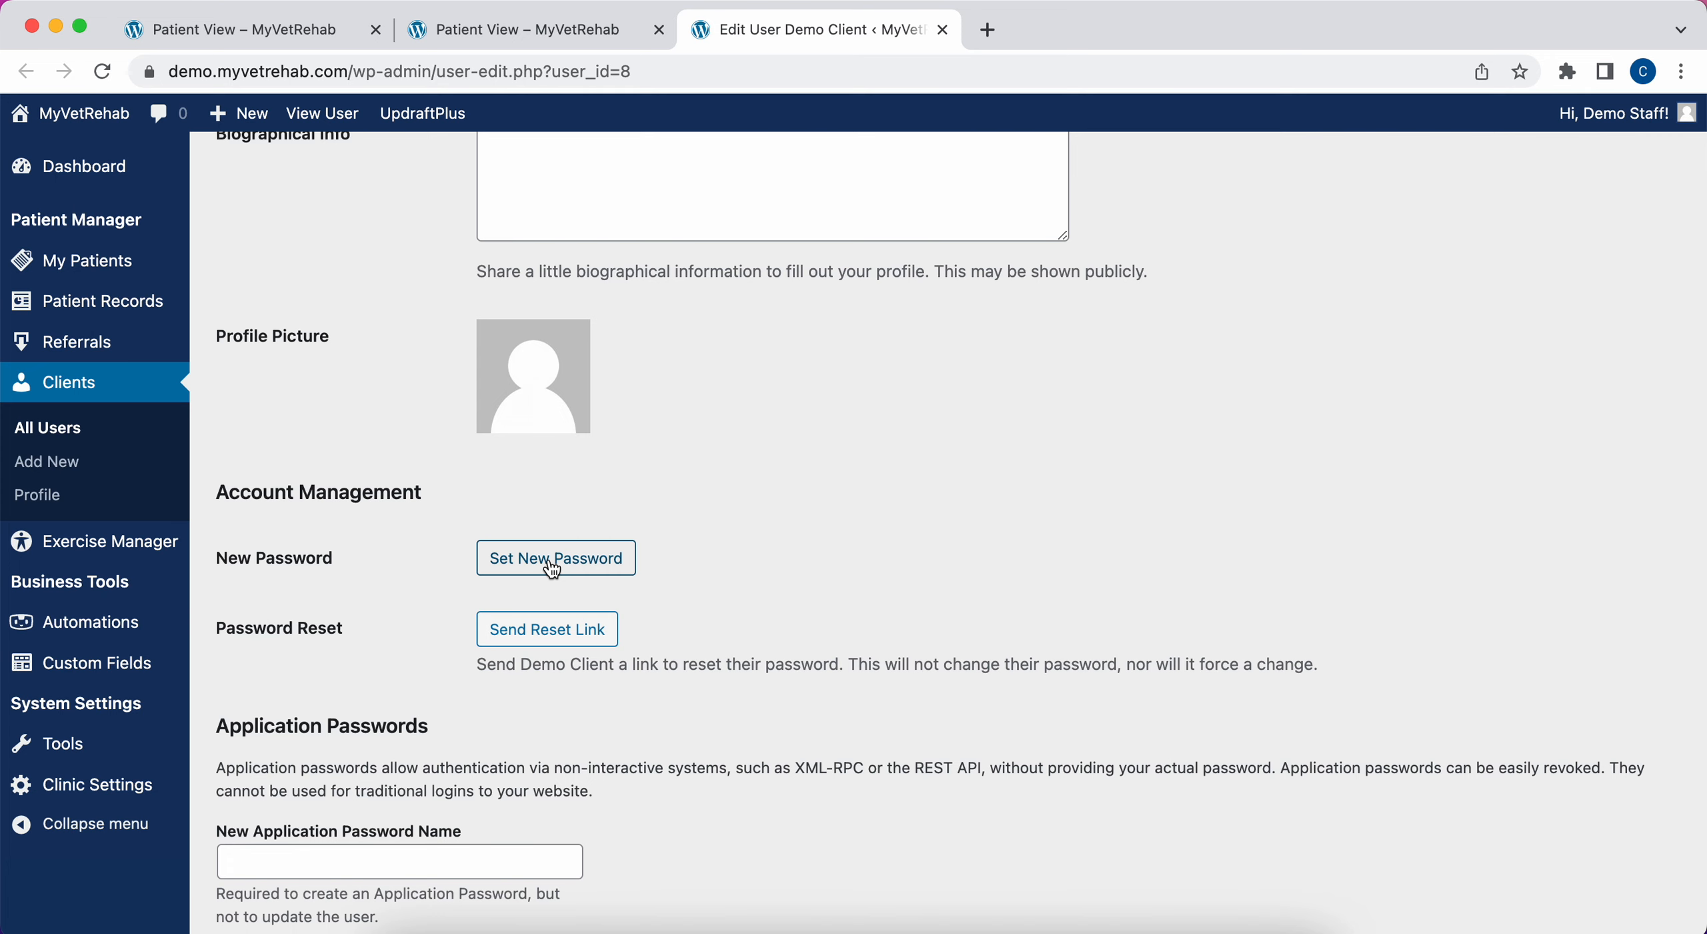
# - Review the client's Contact Details and Client Details sections, including the confidential notes field, on the client's edit page
pyautogui.scroll(-4, 562, 650)
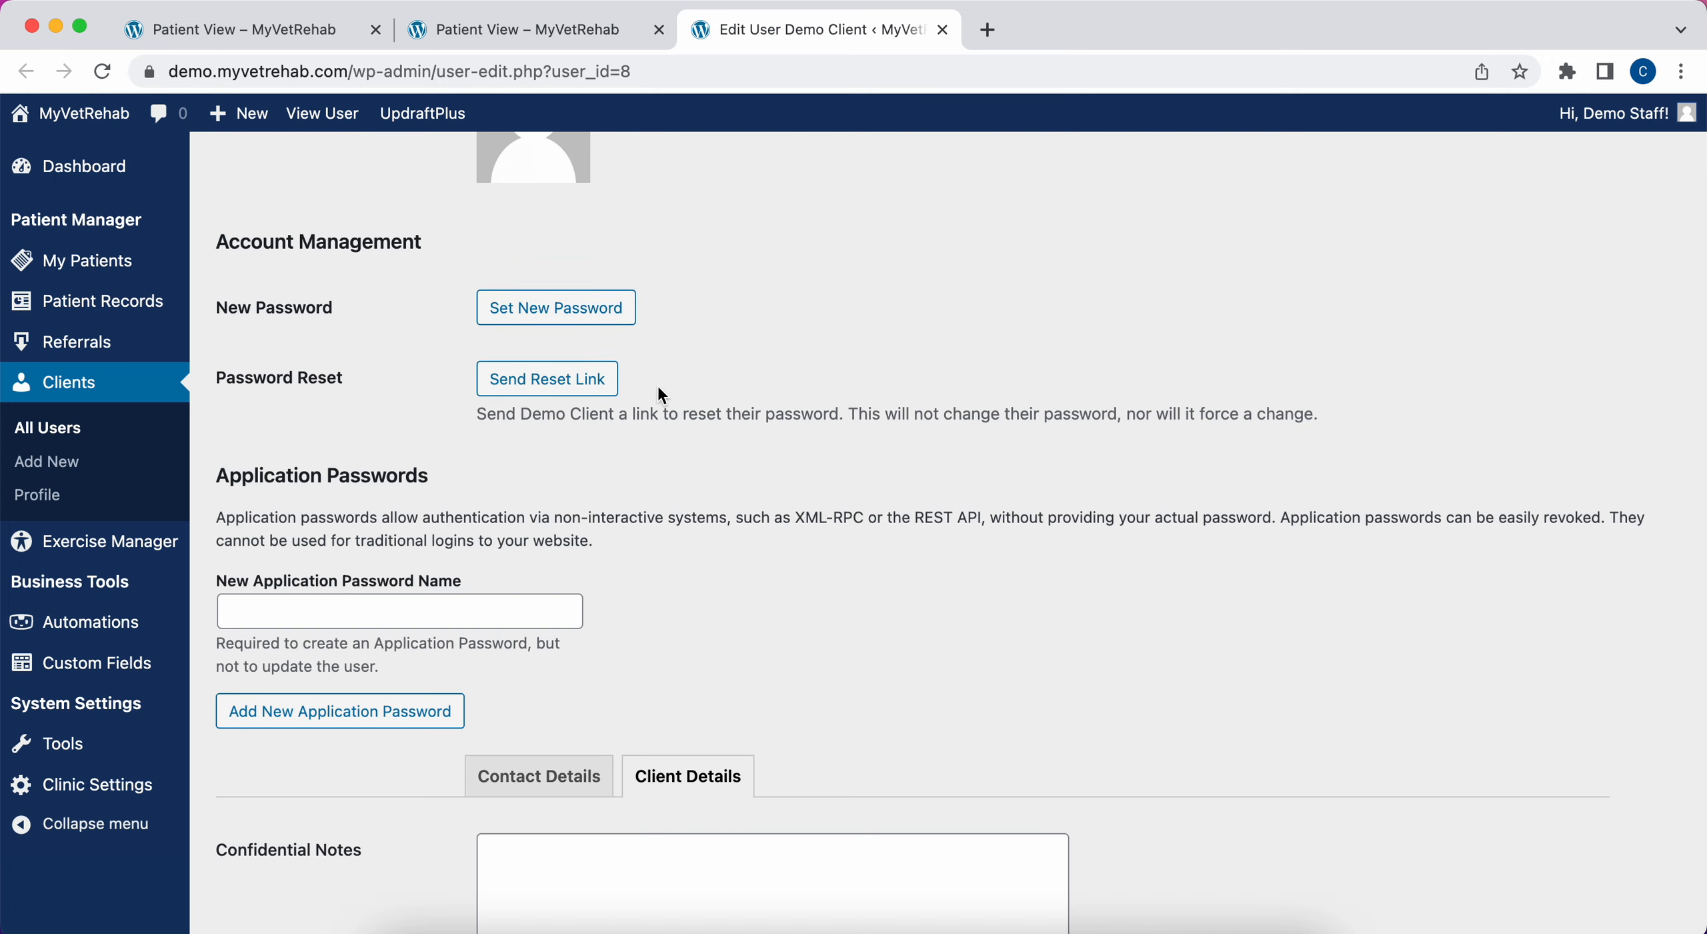
pyautogui.scroll(-4, 663, 395)
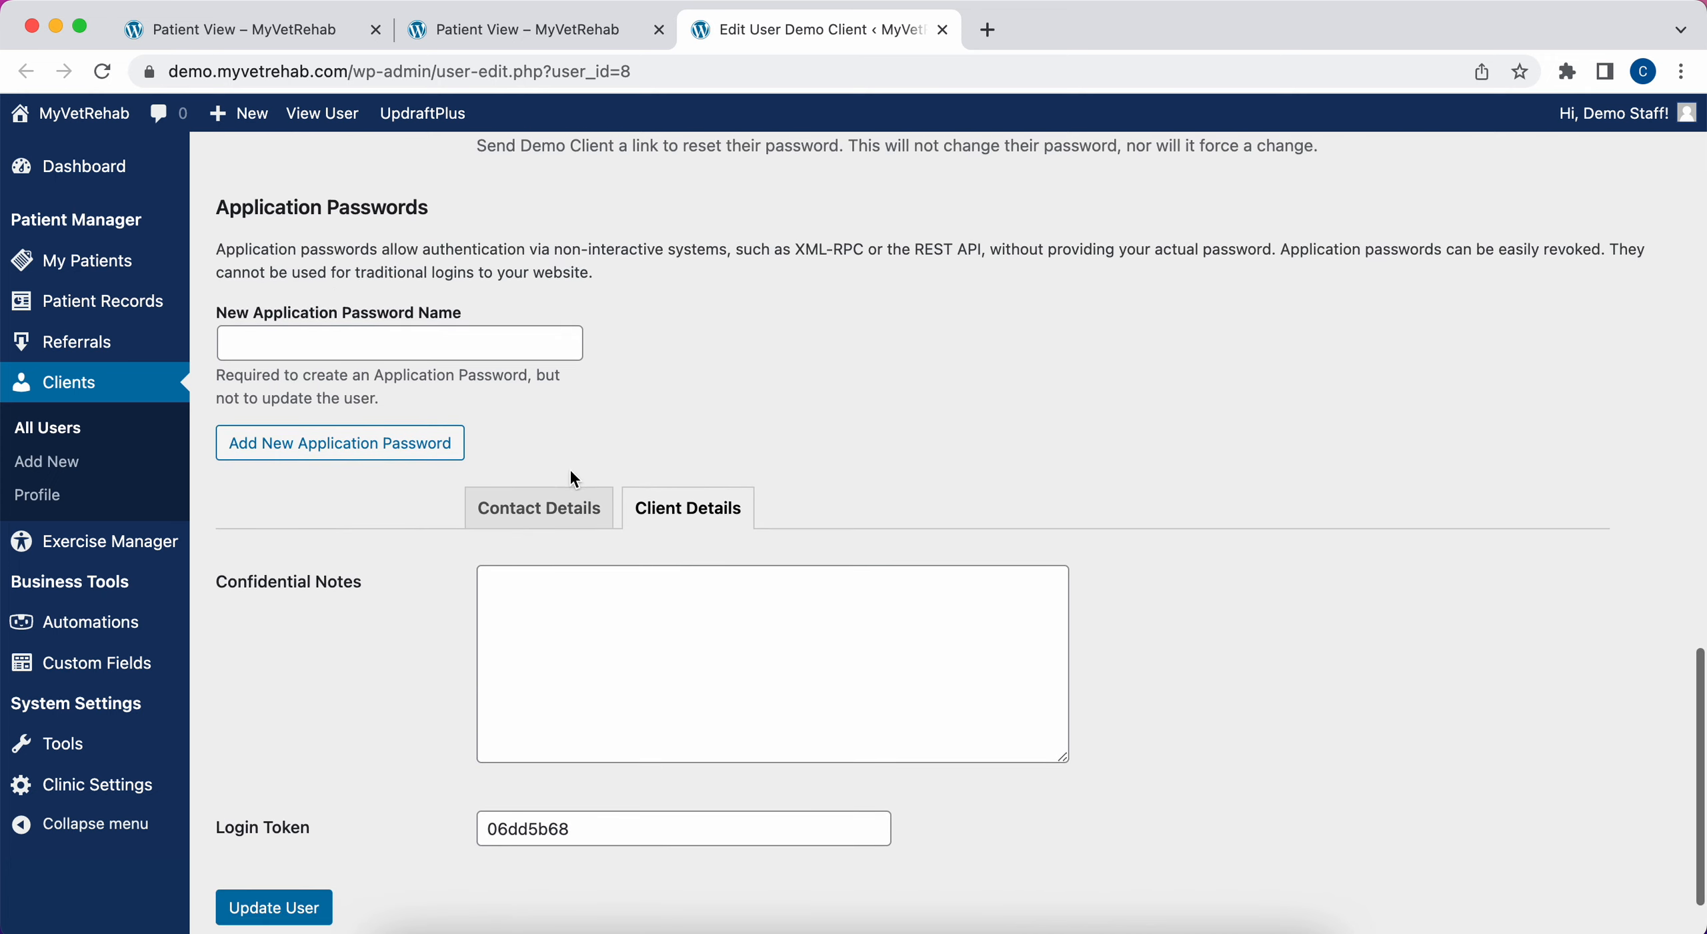
pyautogui.click(568, 501)
pyautogui.scroll(-3, 568, 502)
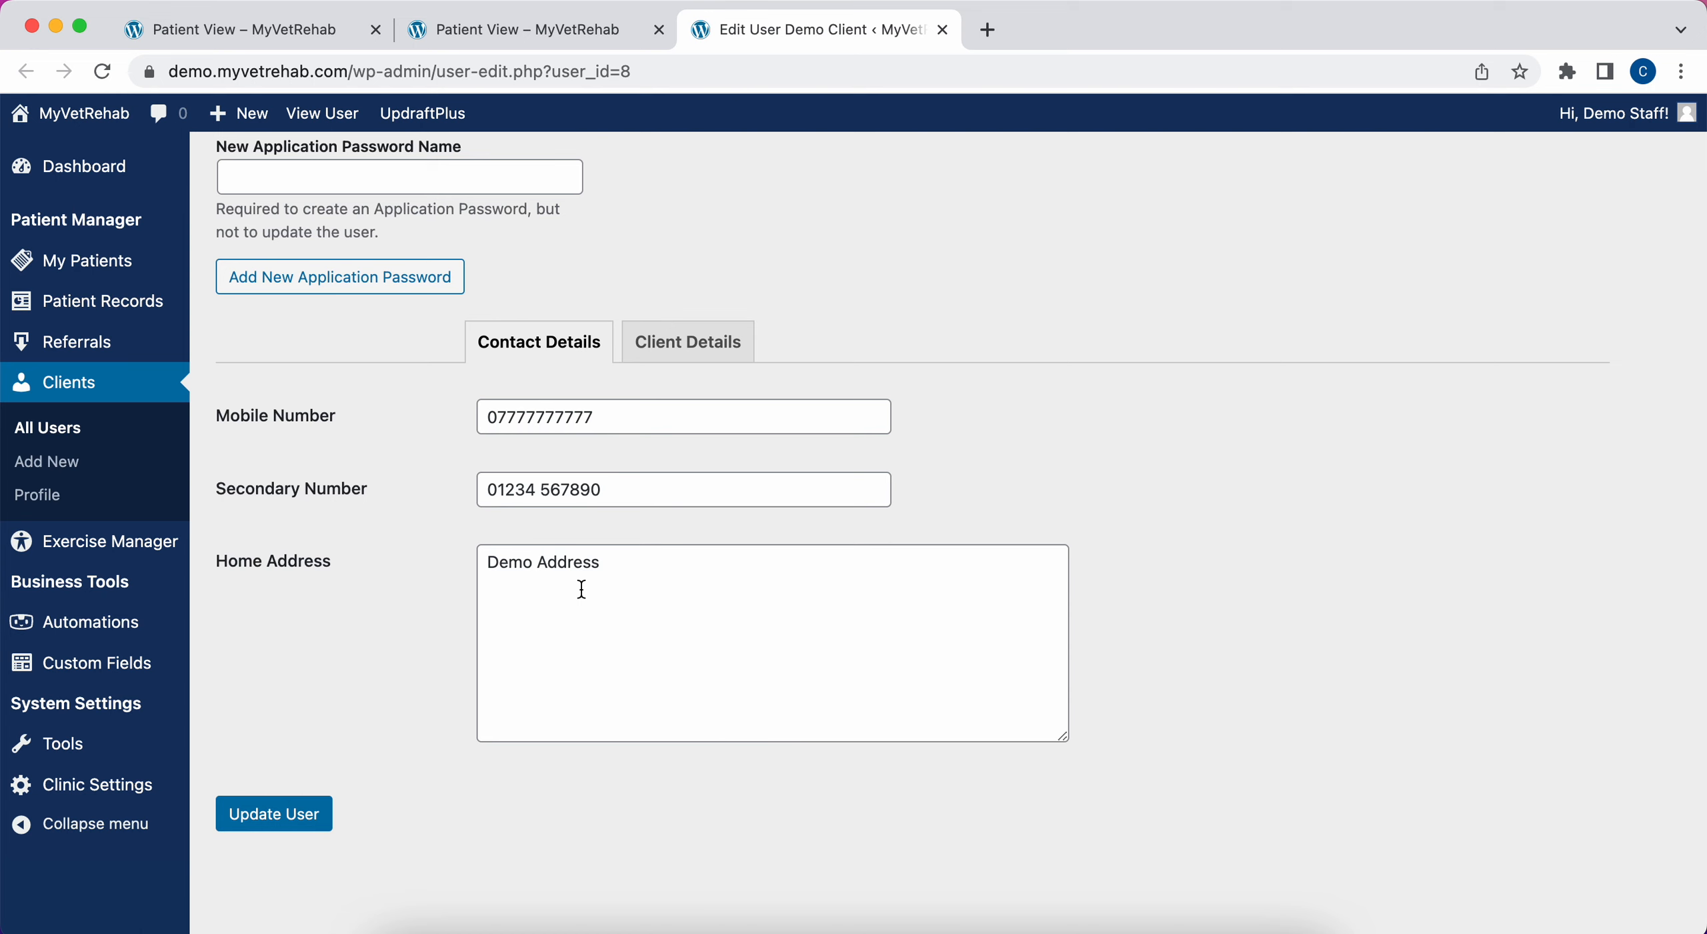
pyautogui.click(686, 340)
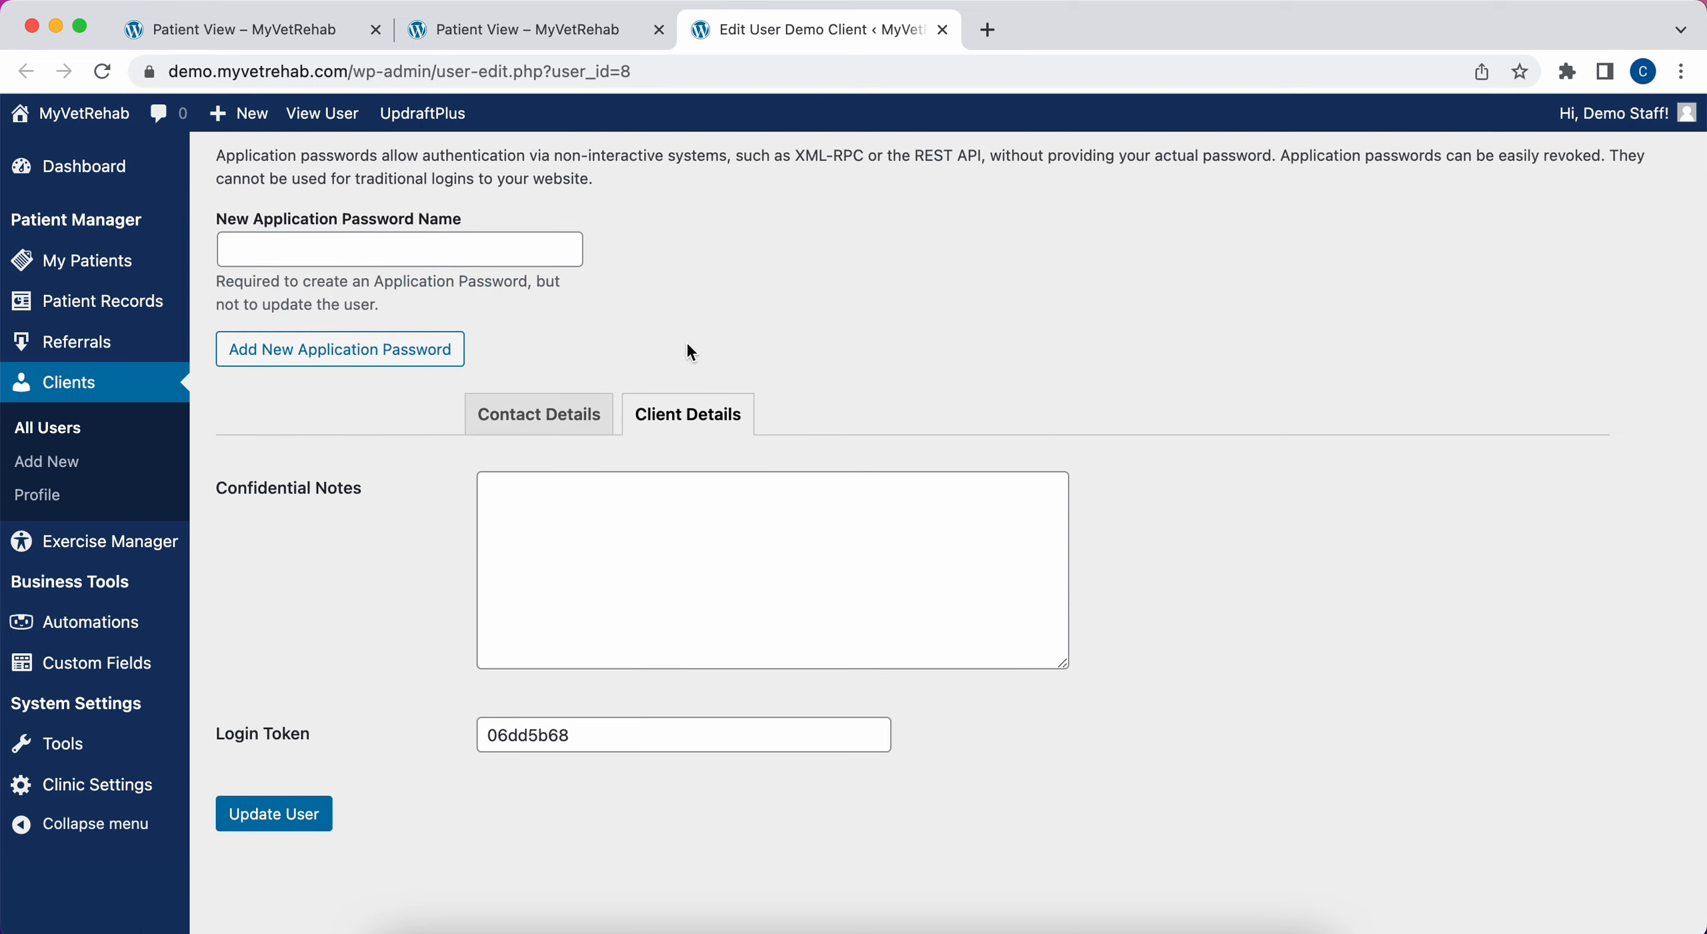
pyautogui.click(583, 512)
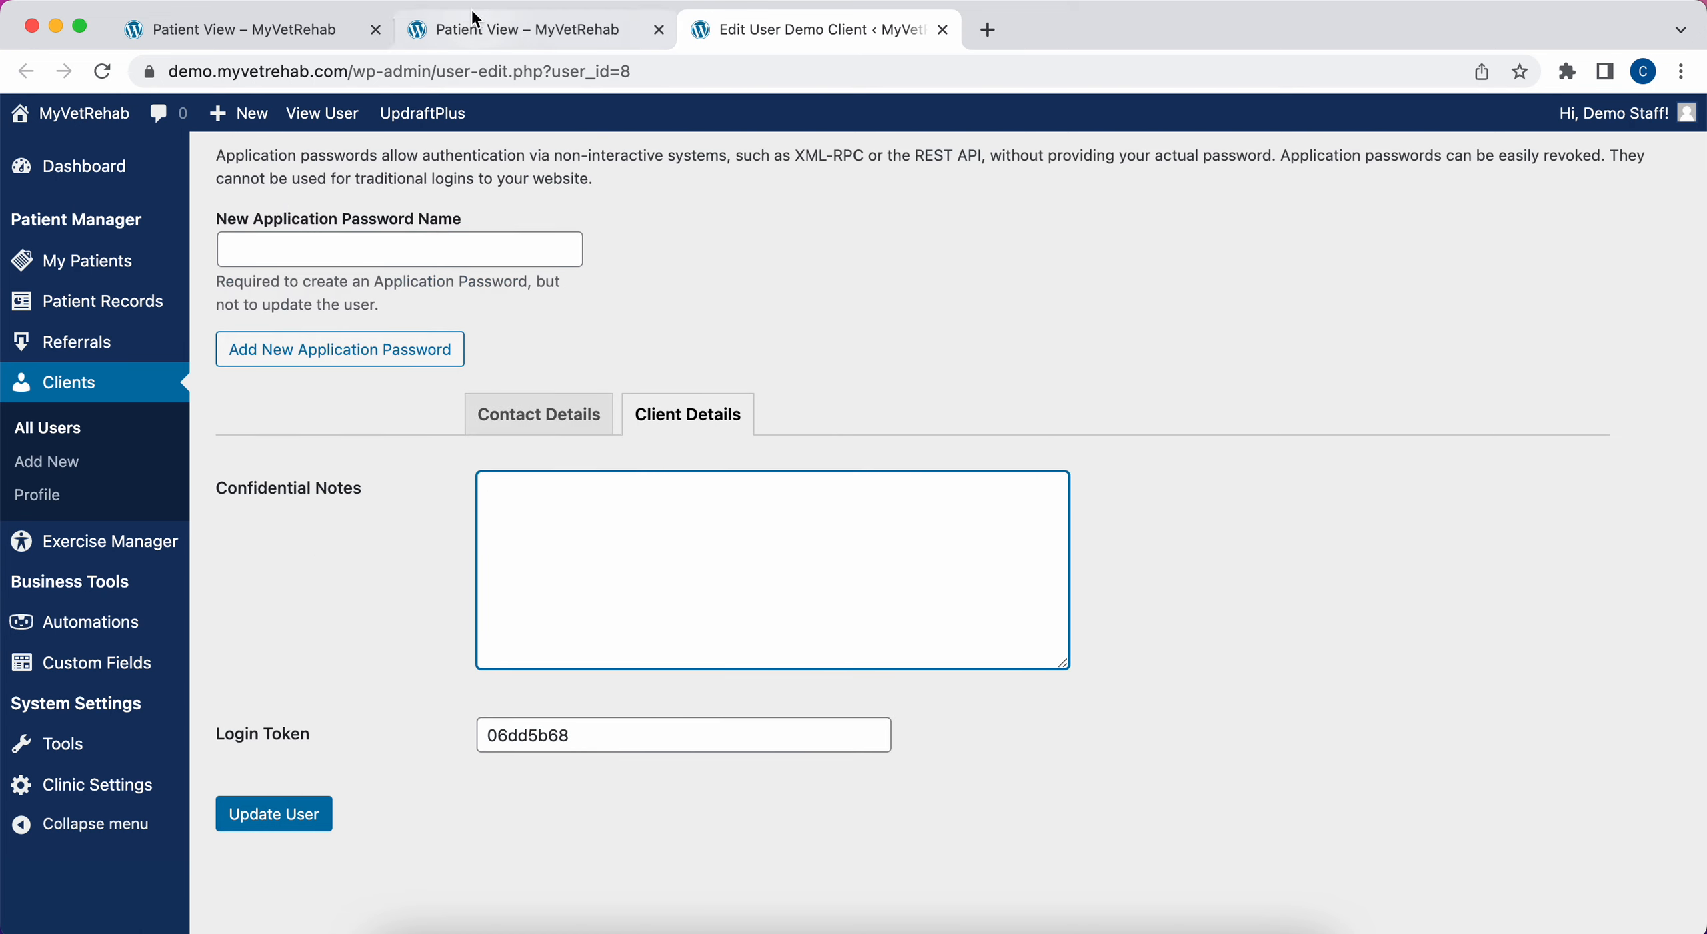
# - Check where patient observations and client notices are shown in the patient's Notices
pyautogui.click(458, 35)
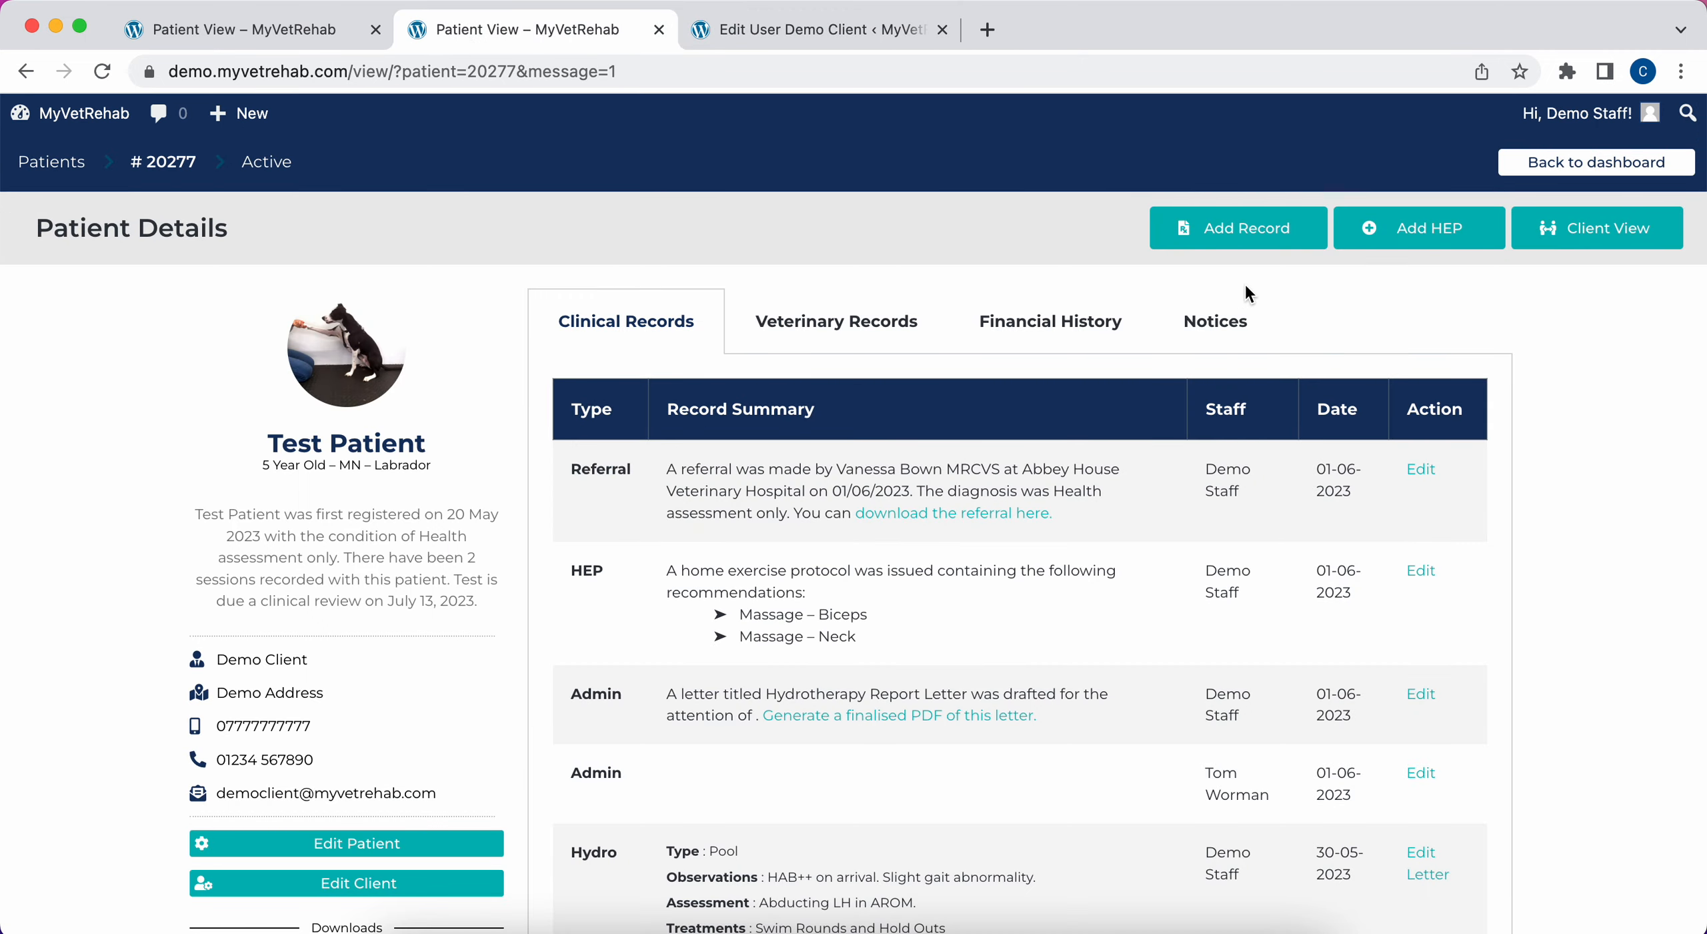
pyautogui.click(1230, 321)
pyautogui.moveTo(835, 462); pyautogui.dragTo(952, 462)
pyautogui.click(952, 463)
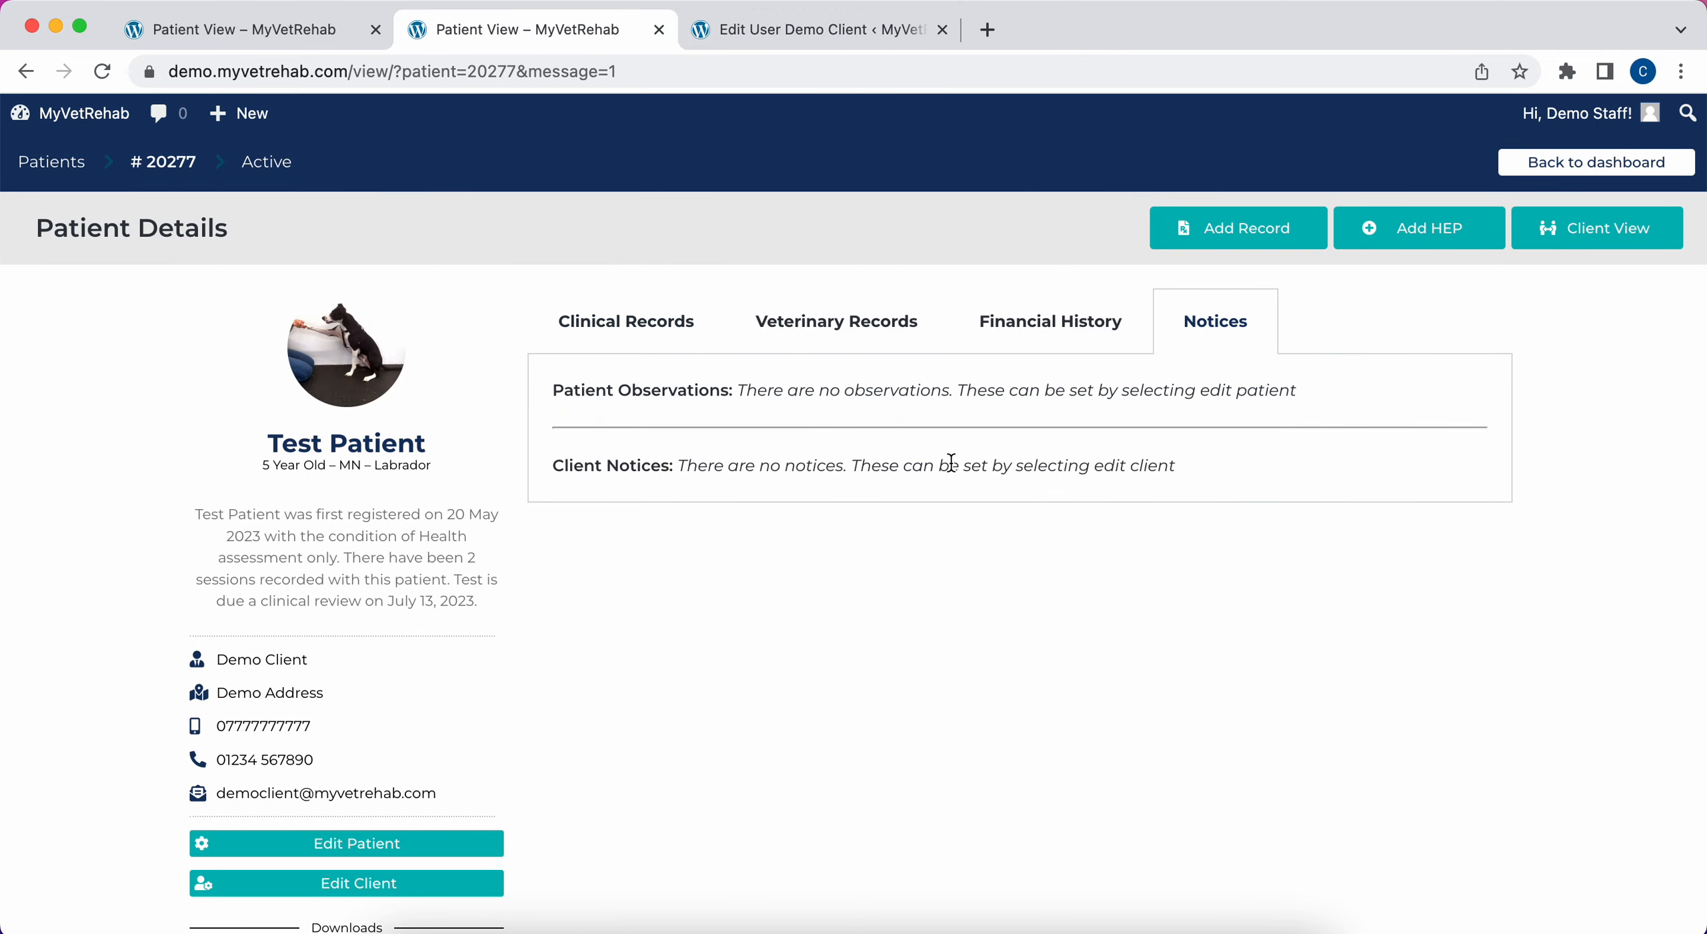
# - Copy the client's login token from the Client Details on the client's edit page
pyautogui.click(860, 30)
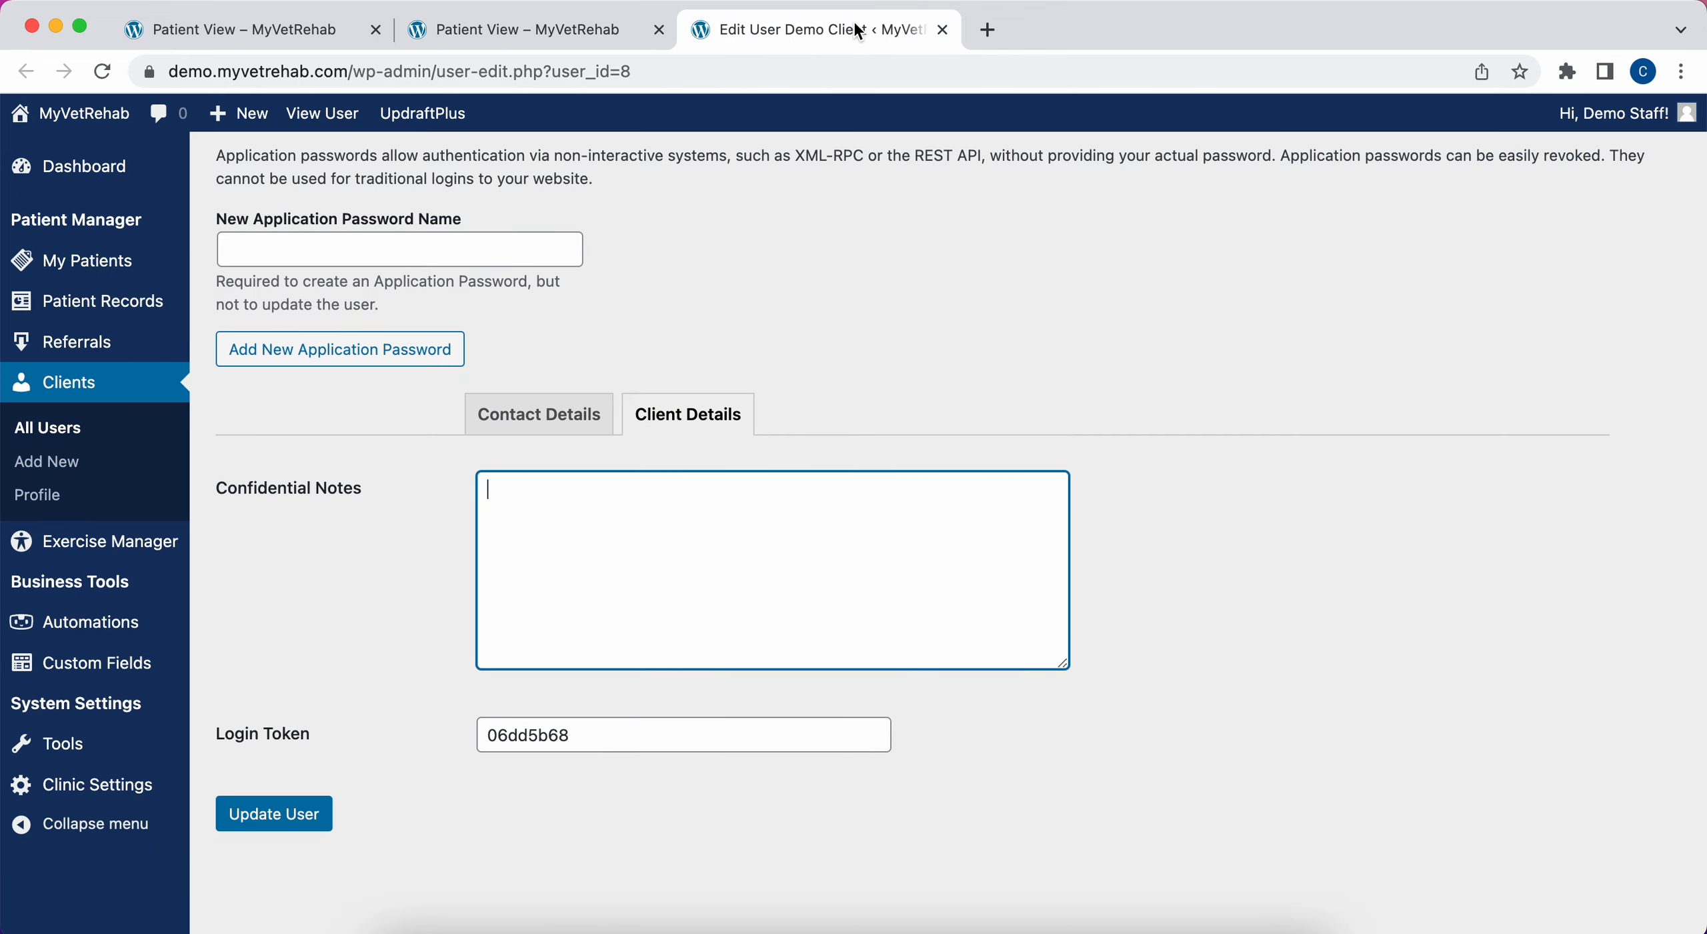
pyautogui.doubleClick(621, 738)
pyautogui.press('super+c')
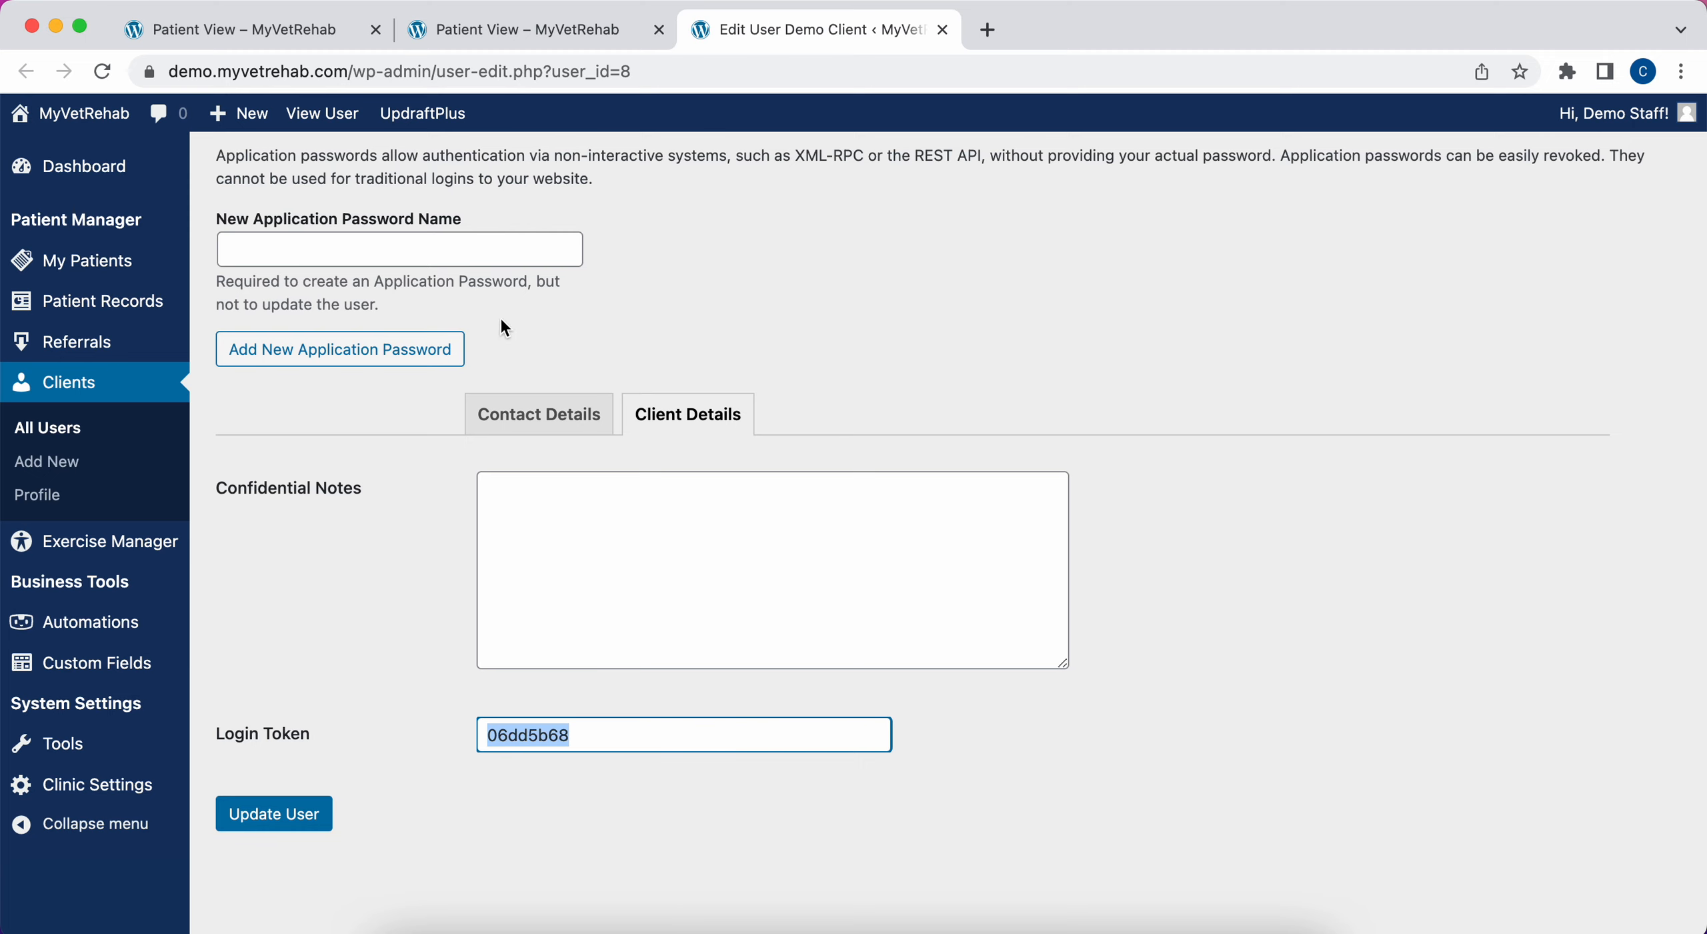
# - Open the clinic's client login page at demo.myvetrehab.com in a new browser tab
pyautogui.click(250, 30)
pyautogui.click(987, 30)
pyautogui.write('m')
pyautogui.press('BackSpace')
pyautogui.press('BackSpace')
pyautogui.write('demo')
pyautogui.press('Return')
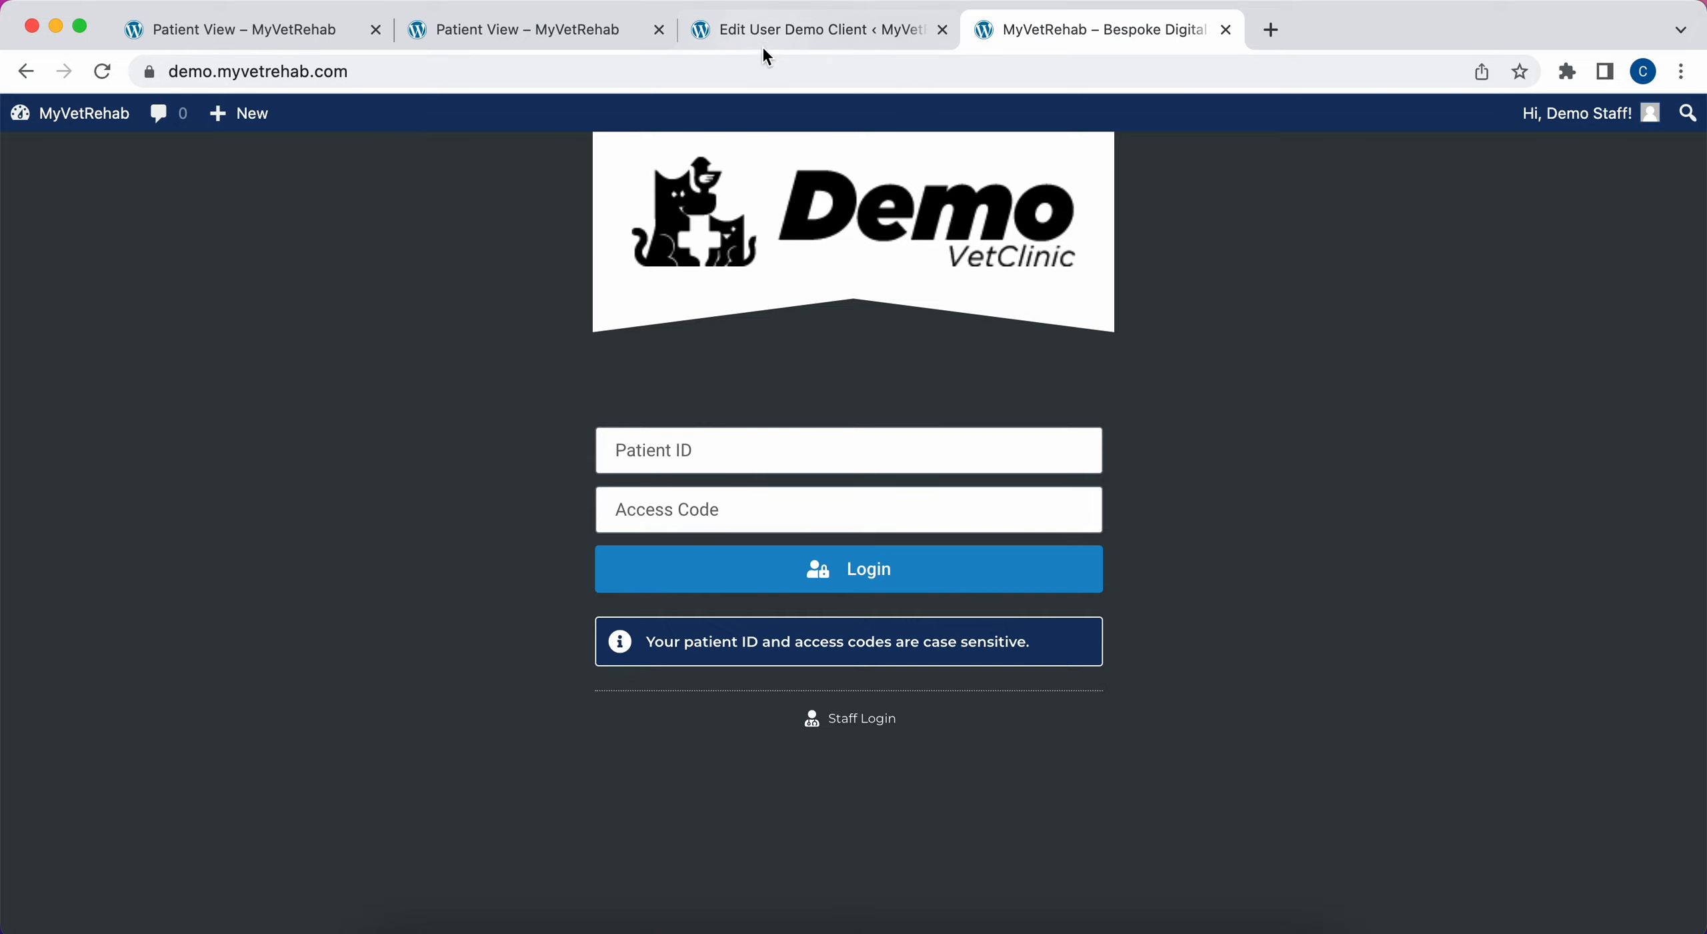
# - Paste the client's copied login token as the access code on the clinic's login page
pyautogui.click(593, 39)
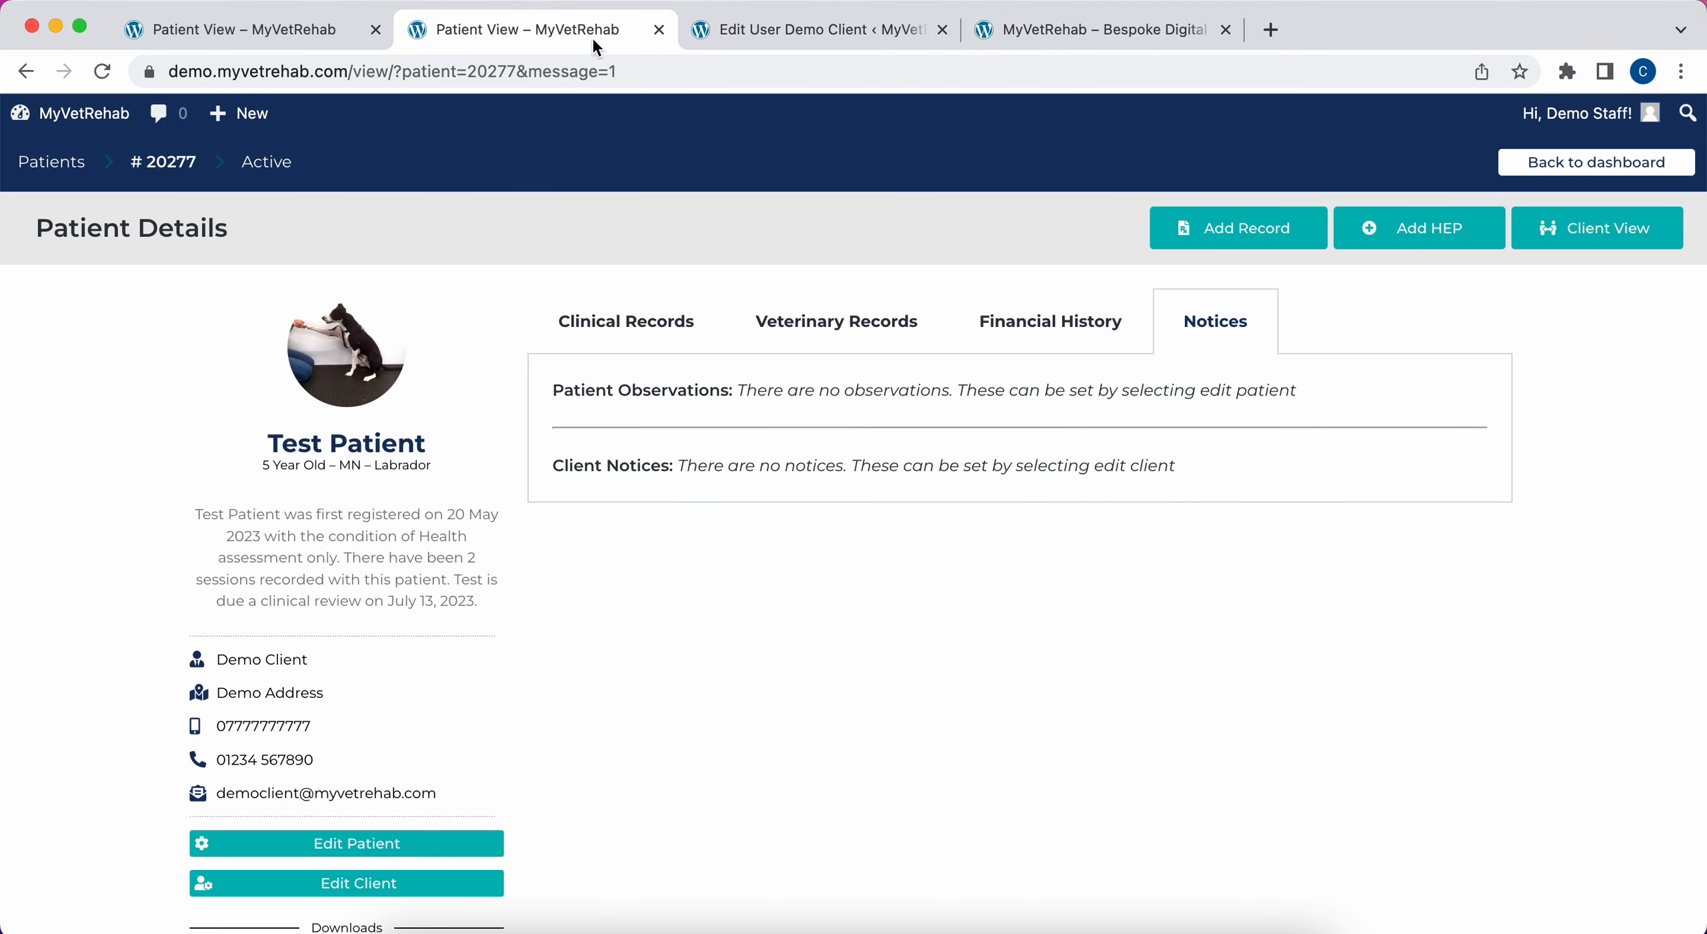
pyautogui.click(737, 31)
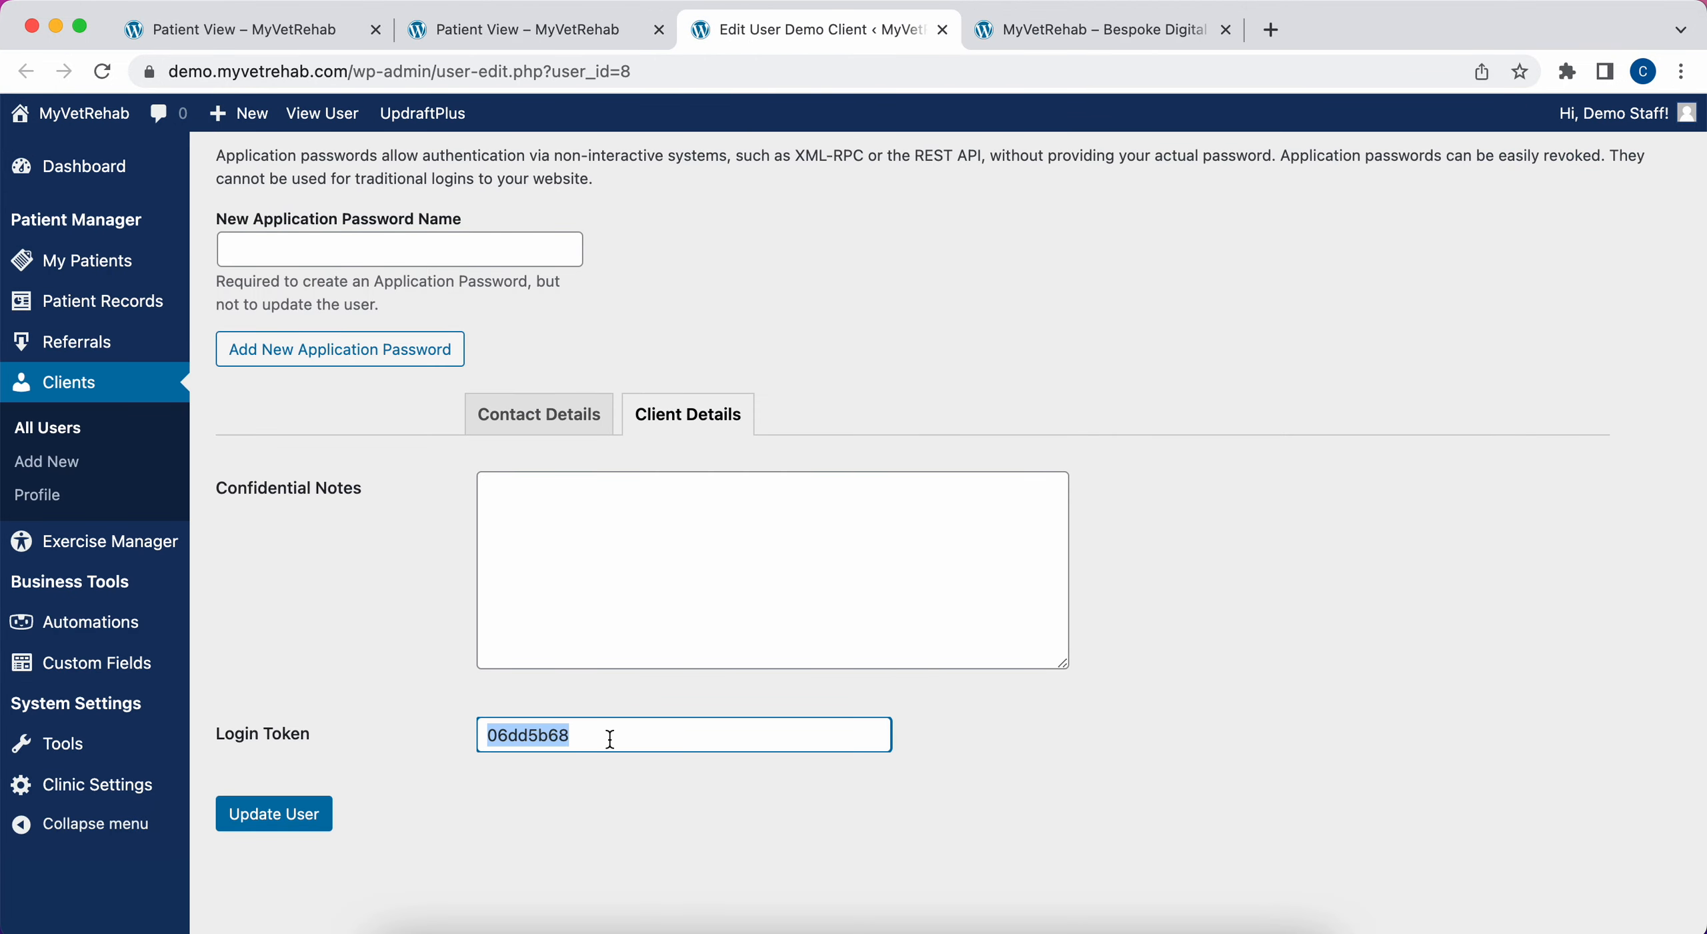
pyautogui.click(1056, 30)
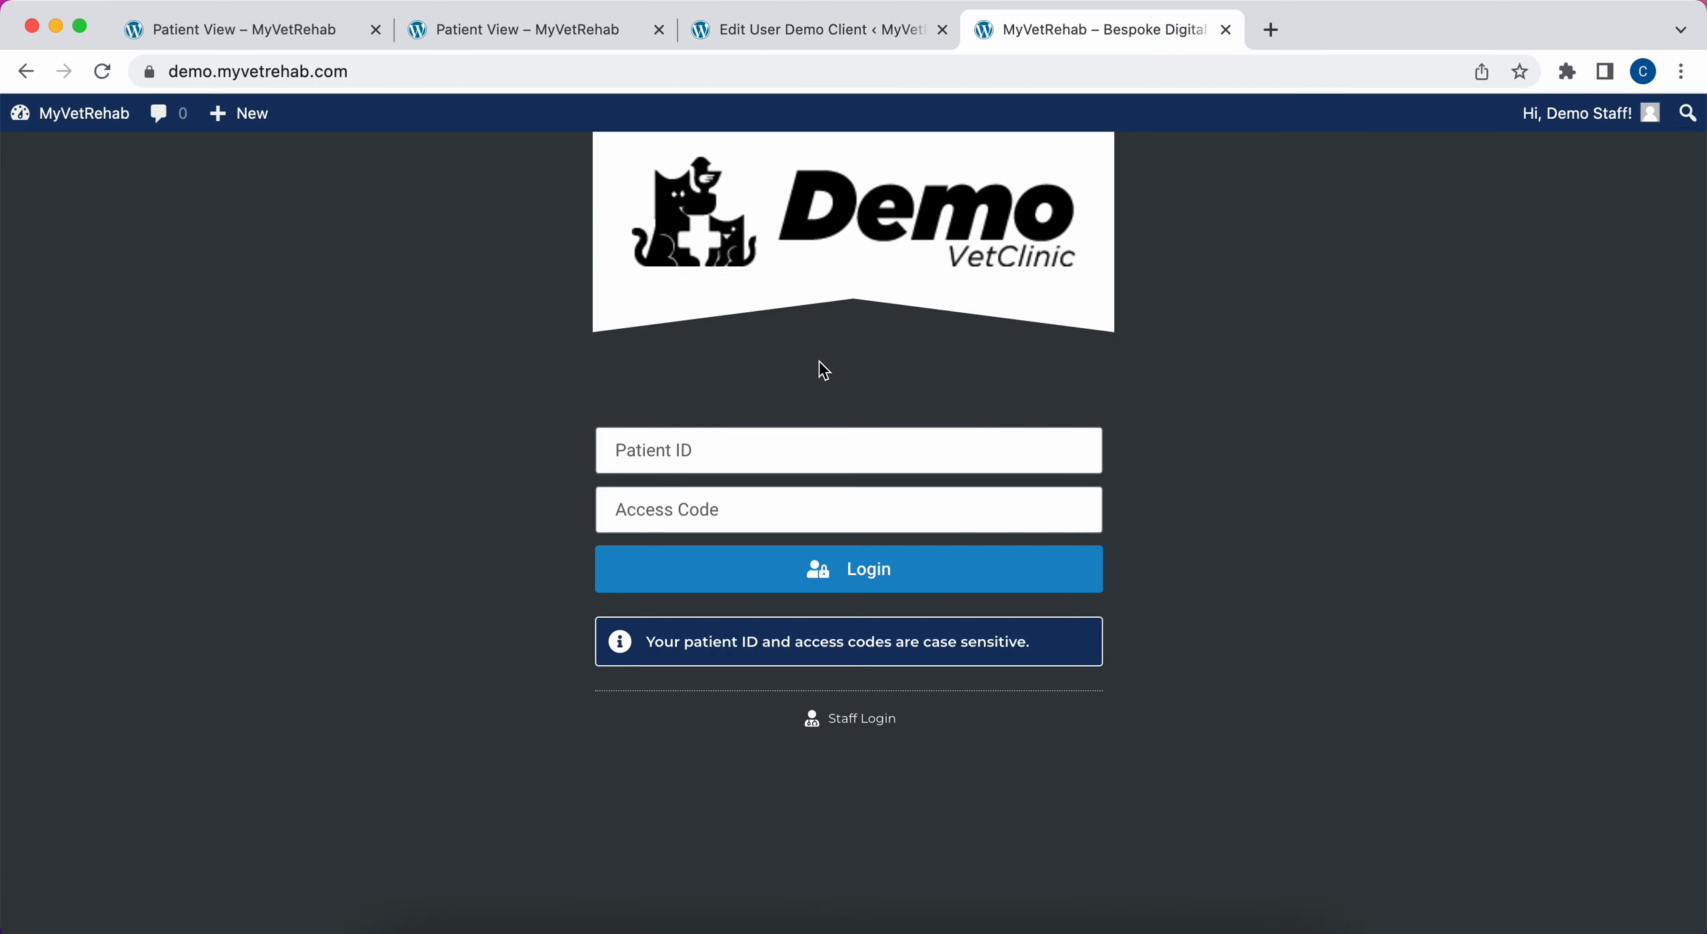
pyautogui.click(750, 500)
pyautogui.press('super+v')
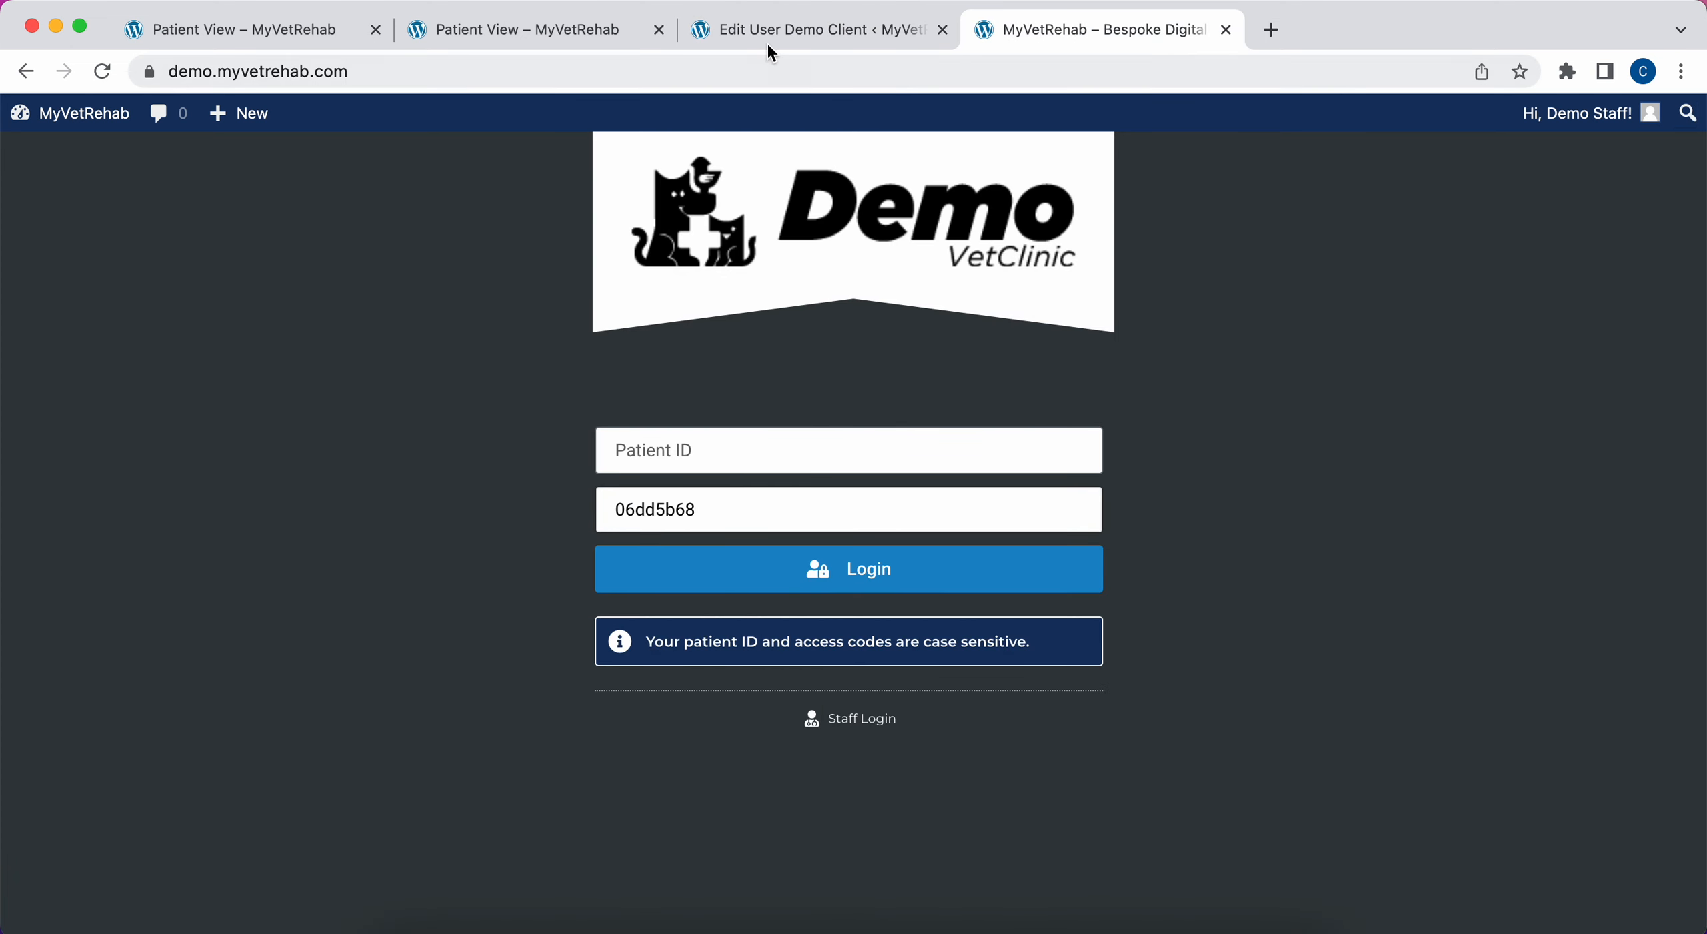
# - Copy the patient ID from the patient's details, paste it as the Patient ID on the login page, and log in
pyautogui.click(567, 48)
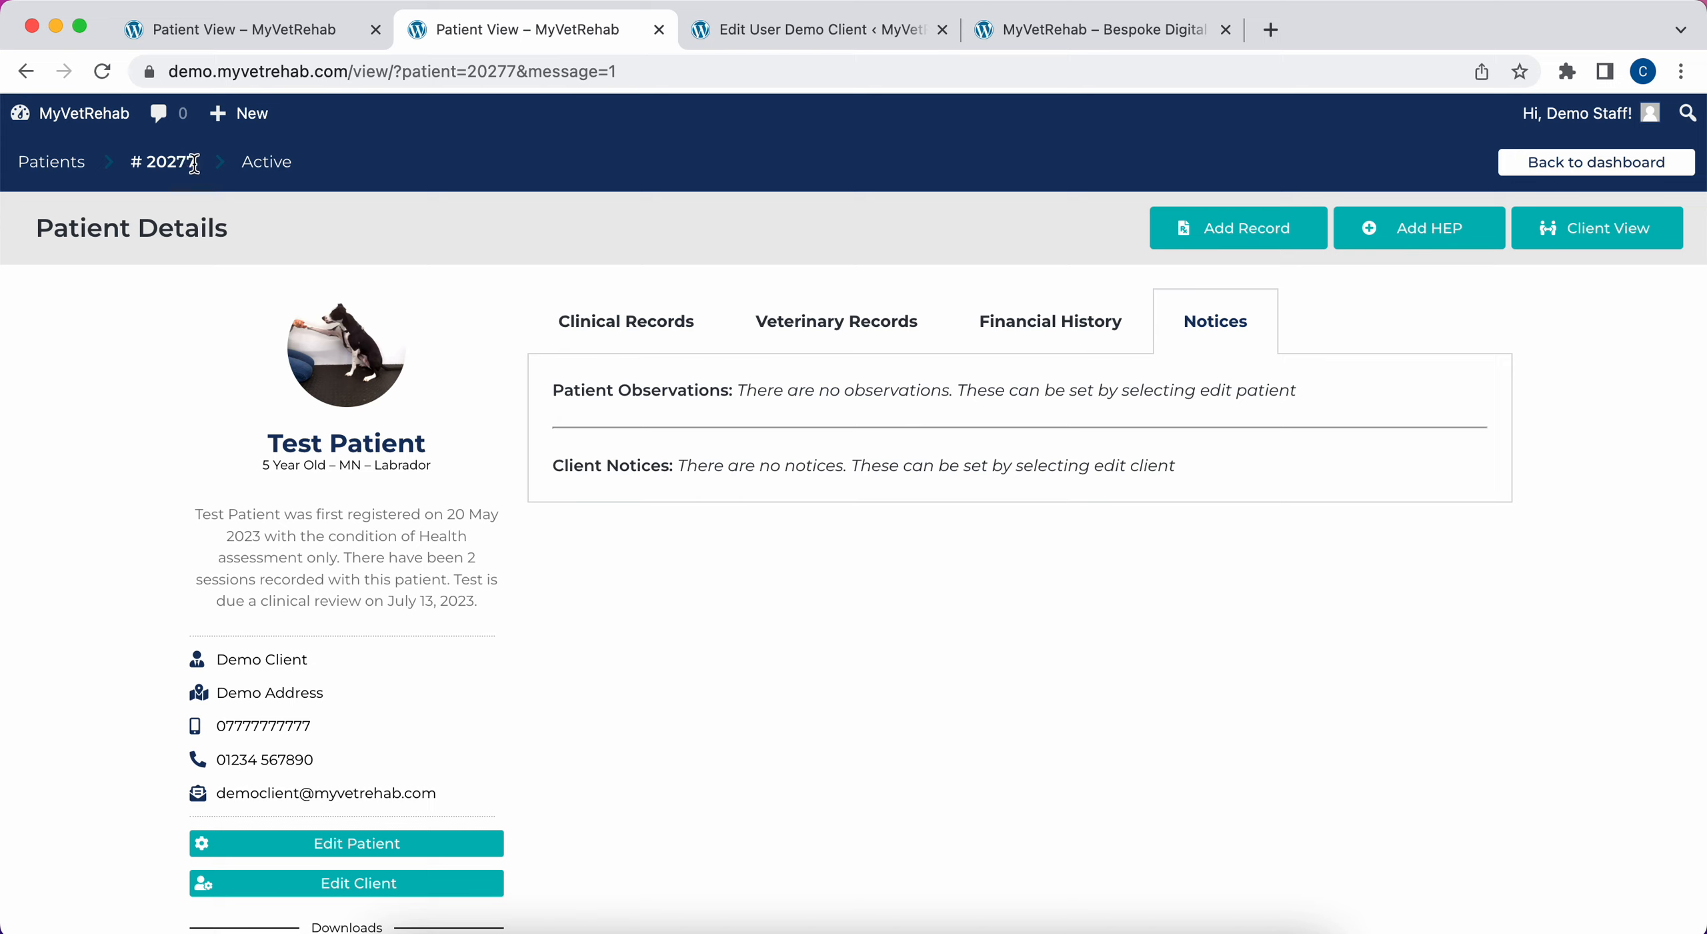
pyautogui.moveTo(196, 162); pyautogui.dragTo(148, 162)
pyautogui.press('super+c')
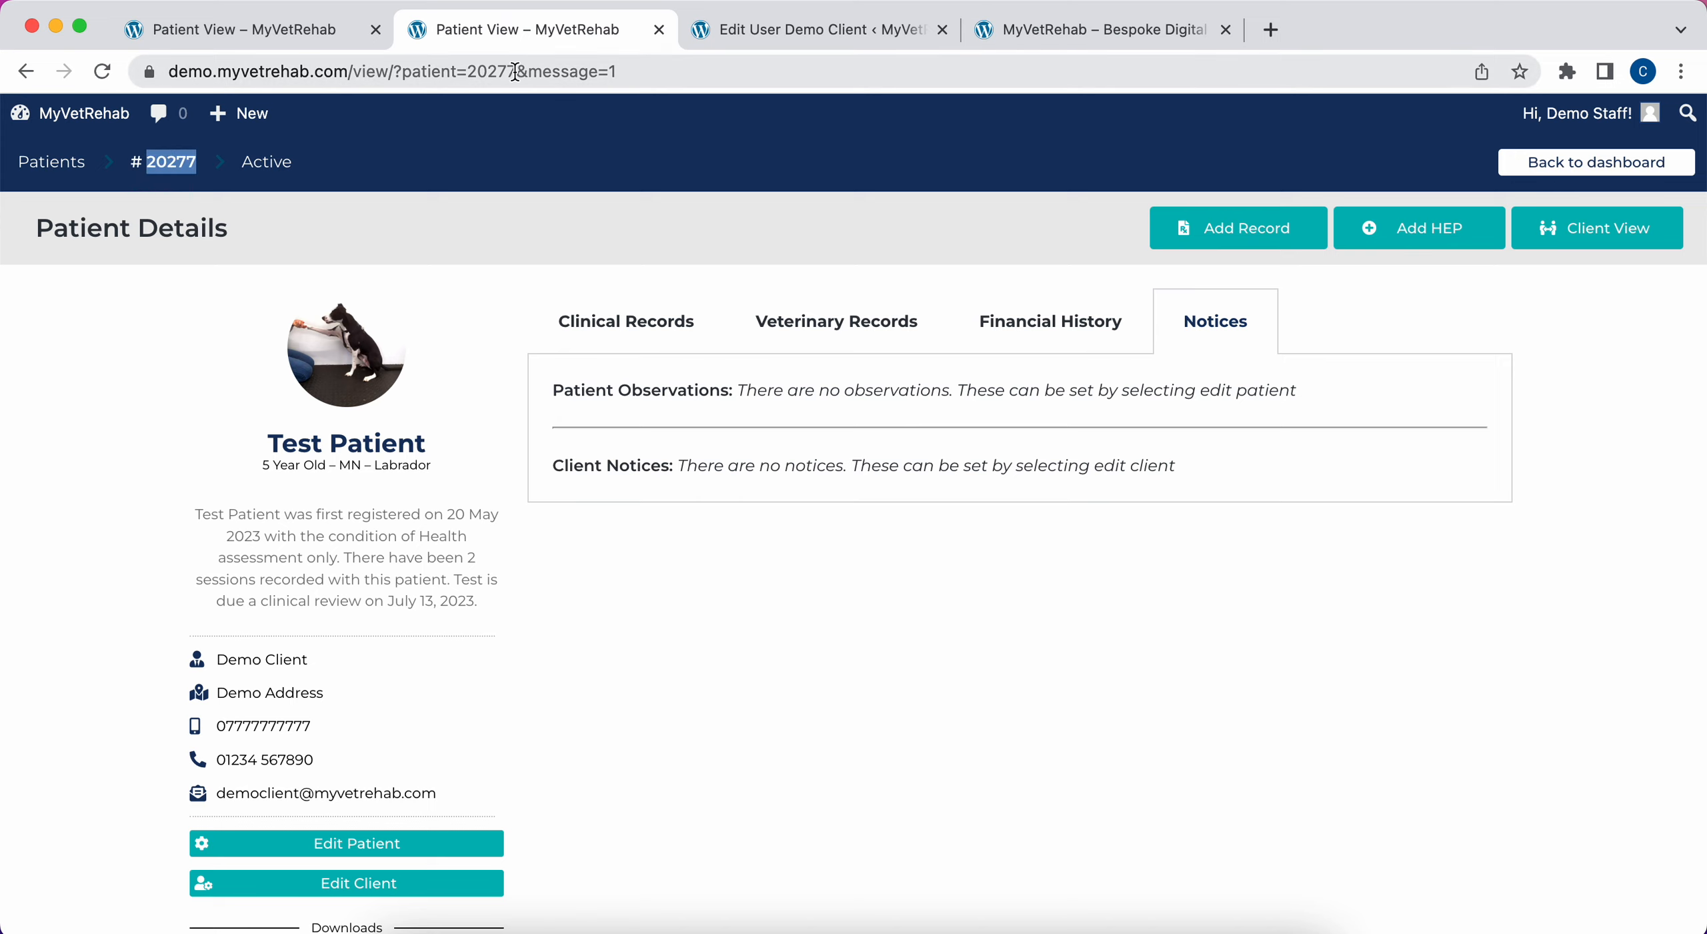
pyautogui.click(1031, 40)
pyautogui.click(737, 458)
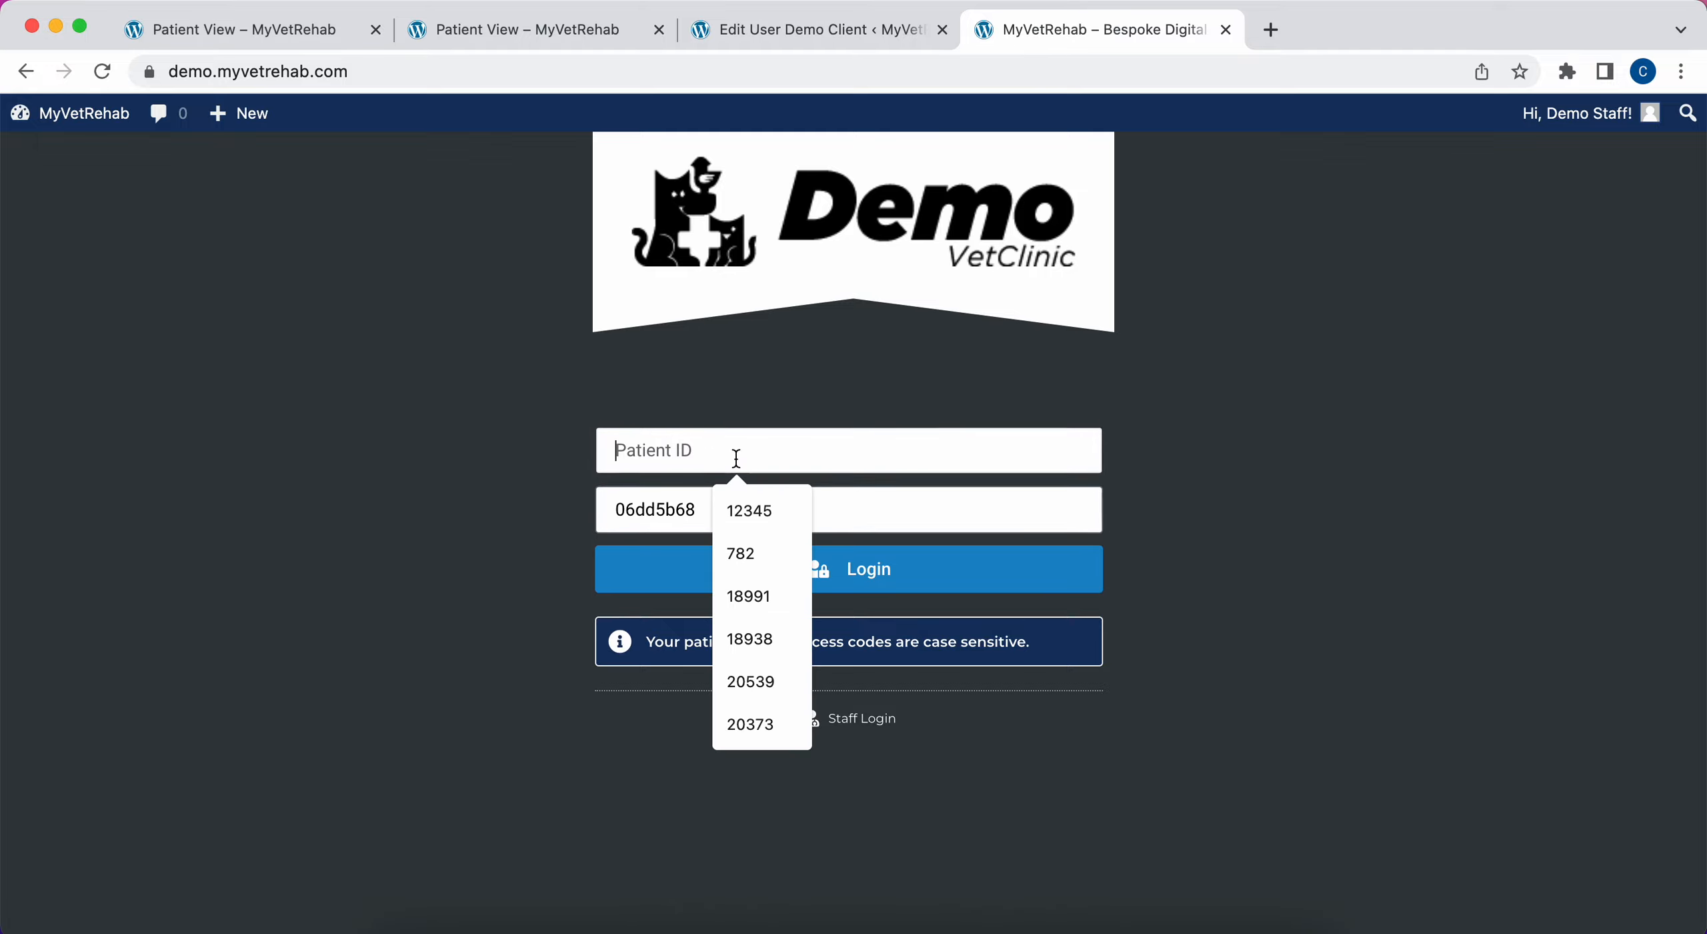
pyautogui.press('super+v')
pyautogui.click(776, 577)
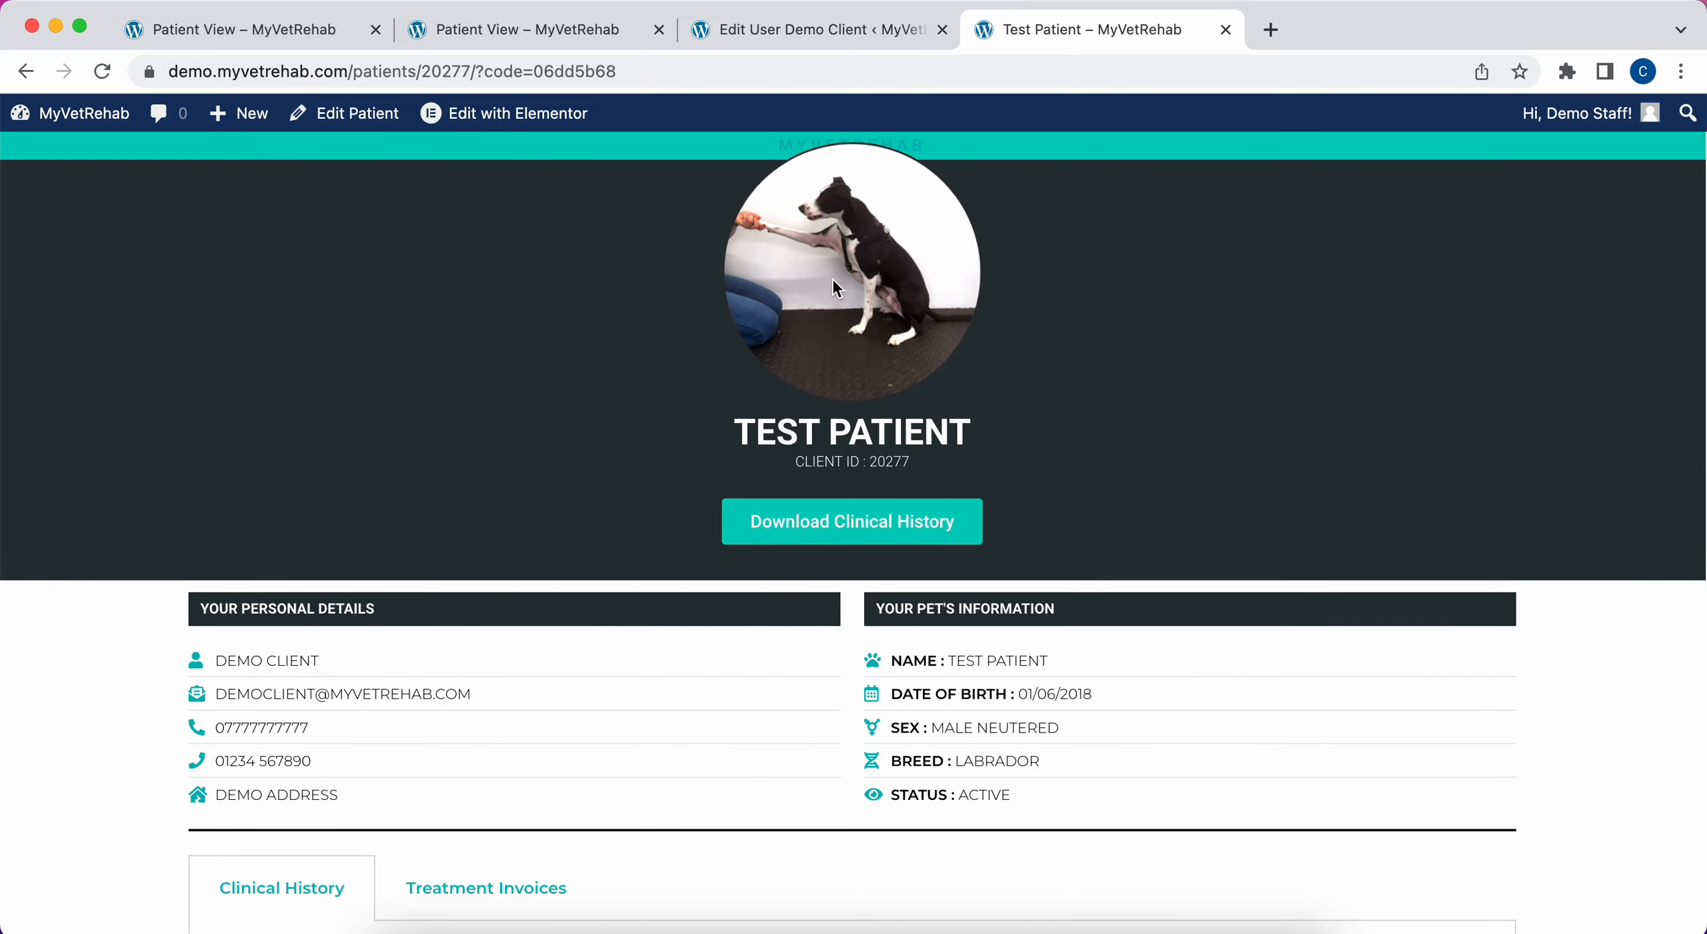
# - Examine the client's view of the patient, including the Clinical History and Treatment Invoices
pyautogui.scroll(-1, 832, 278)
pyautogui.scroll(-3, 876, 474)
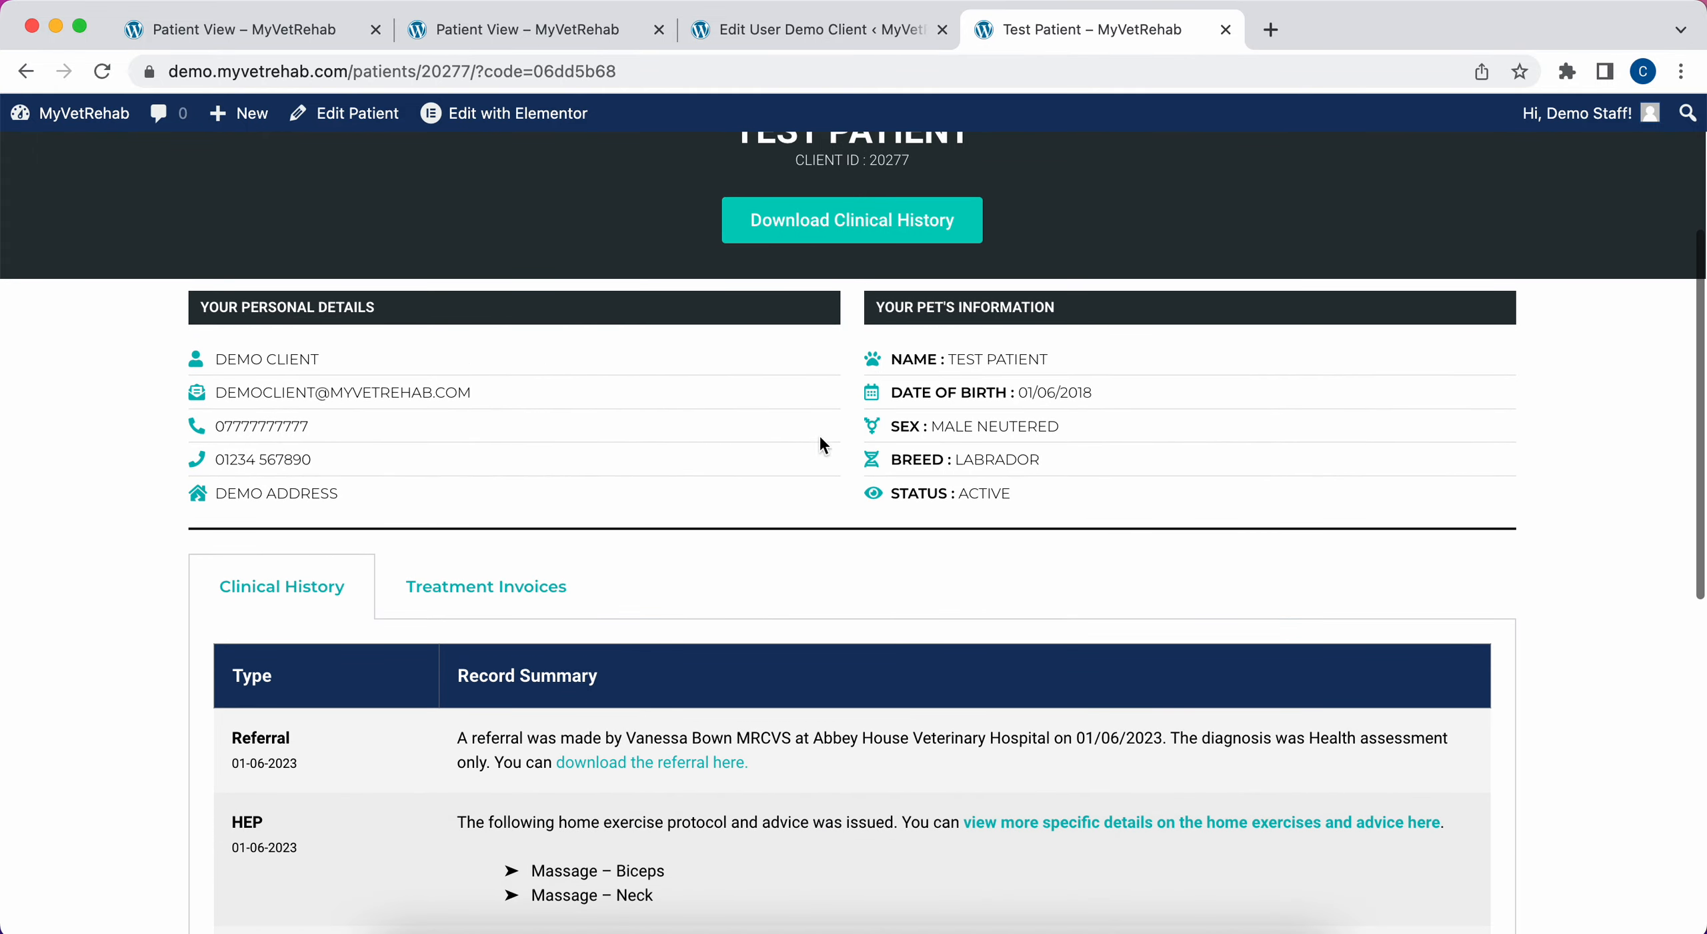
pyautogui.scroll(-2, 271, 547)
pyautogui.scroll(-3, 276, 559)
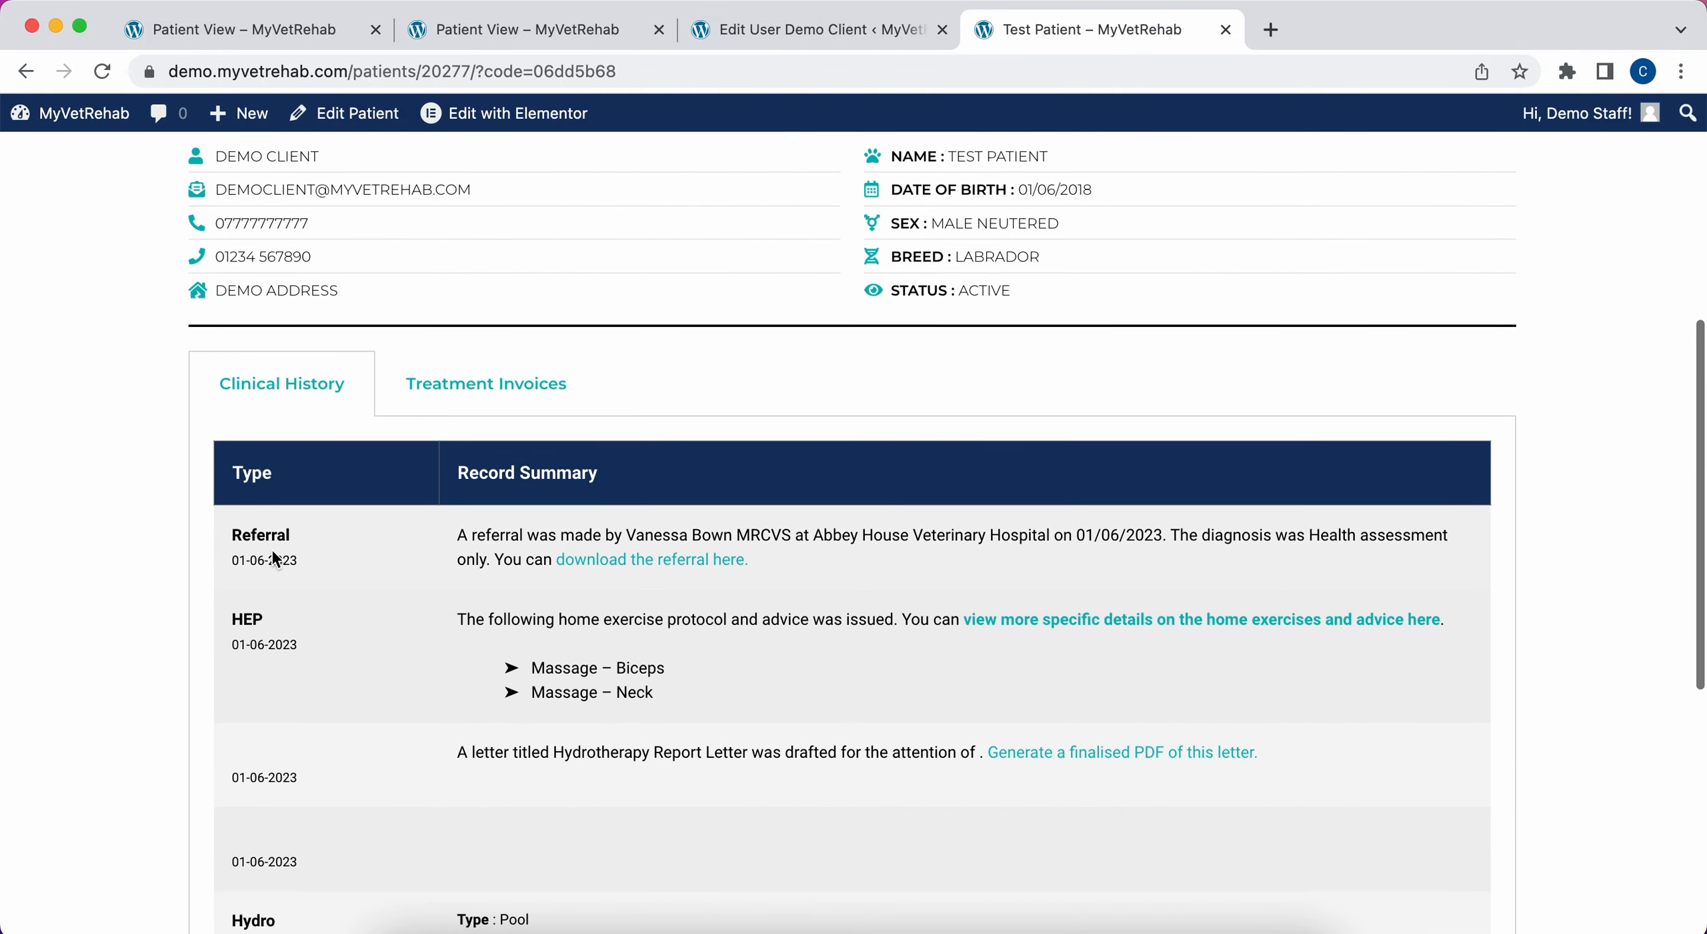
pyautogui.scroll(-6, 326, 256)
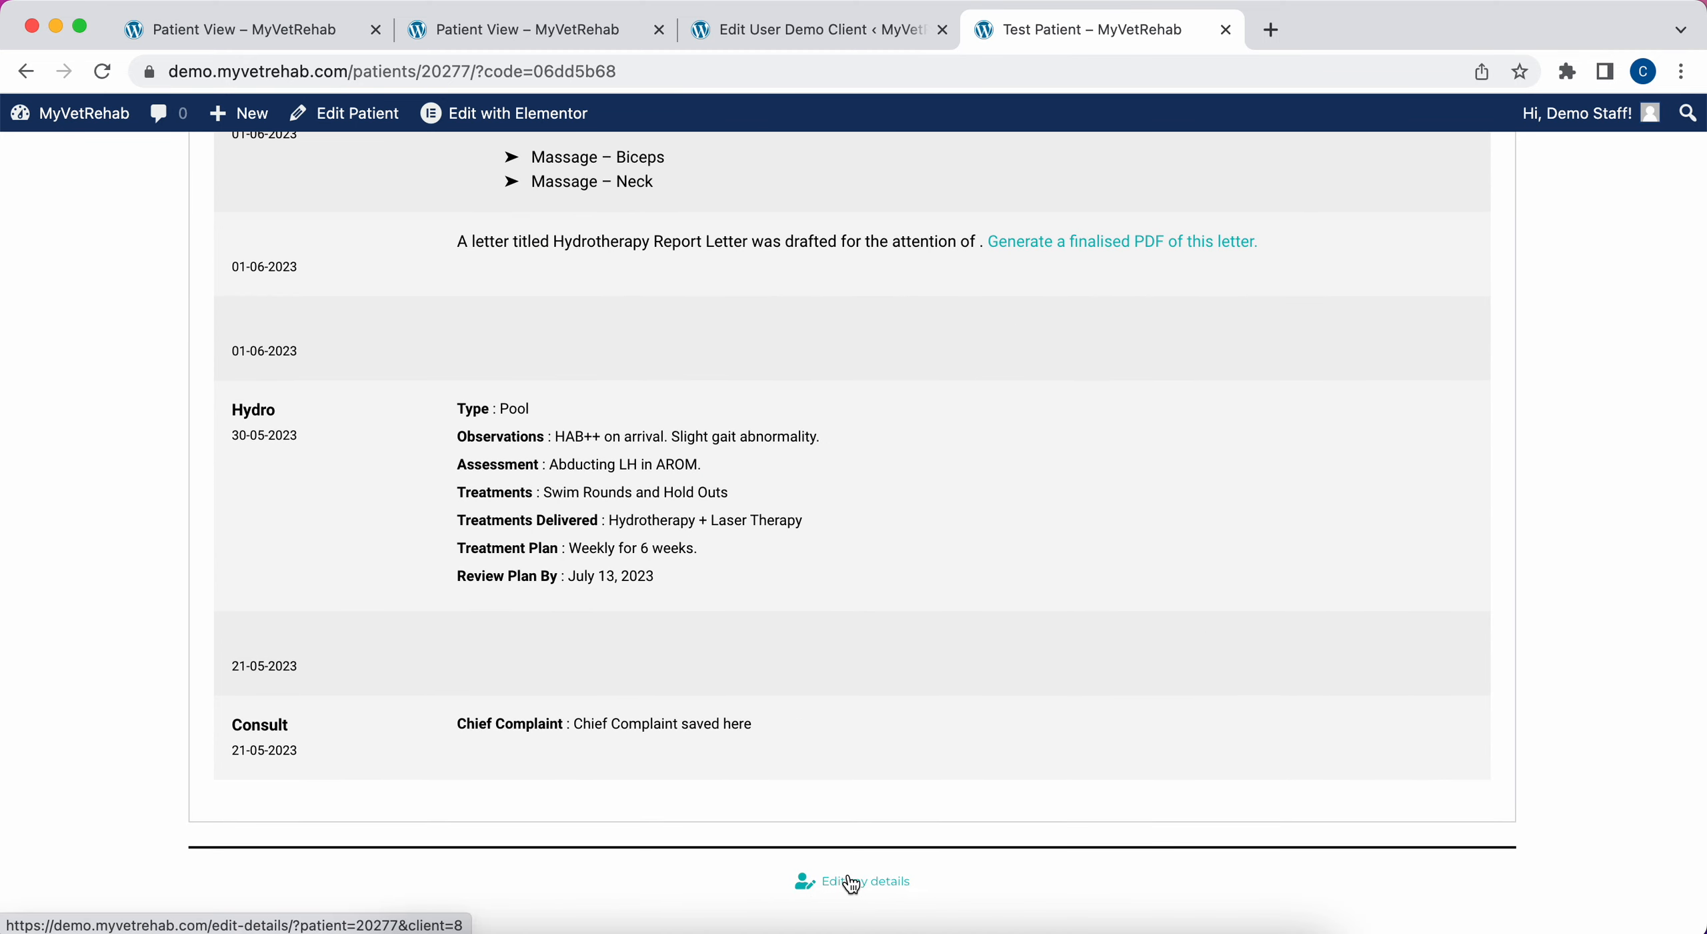
pyautogui.scroll(2, 847, 890)
pyautogui.scroll(8, 718, 723)
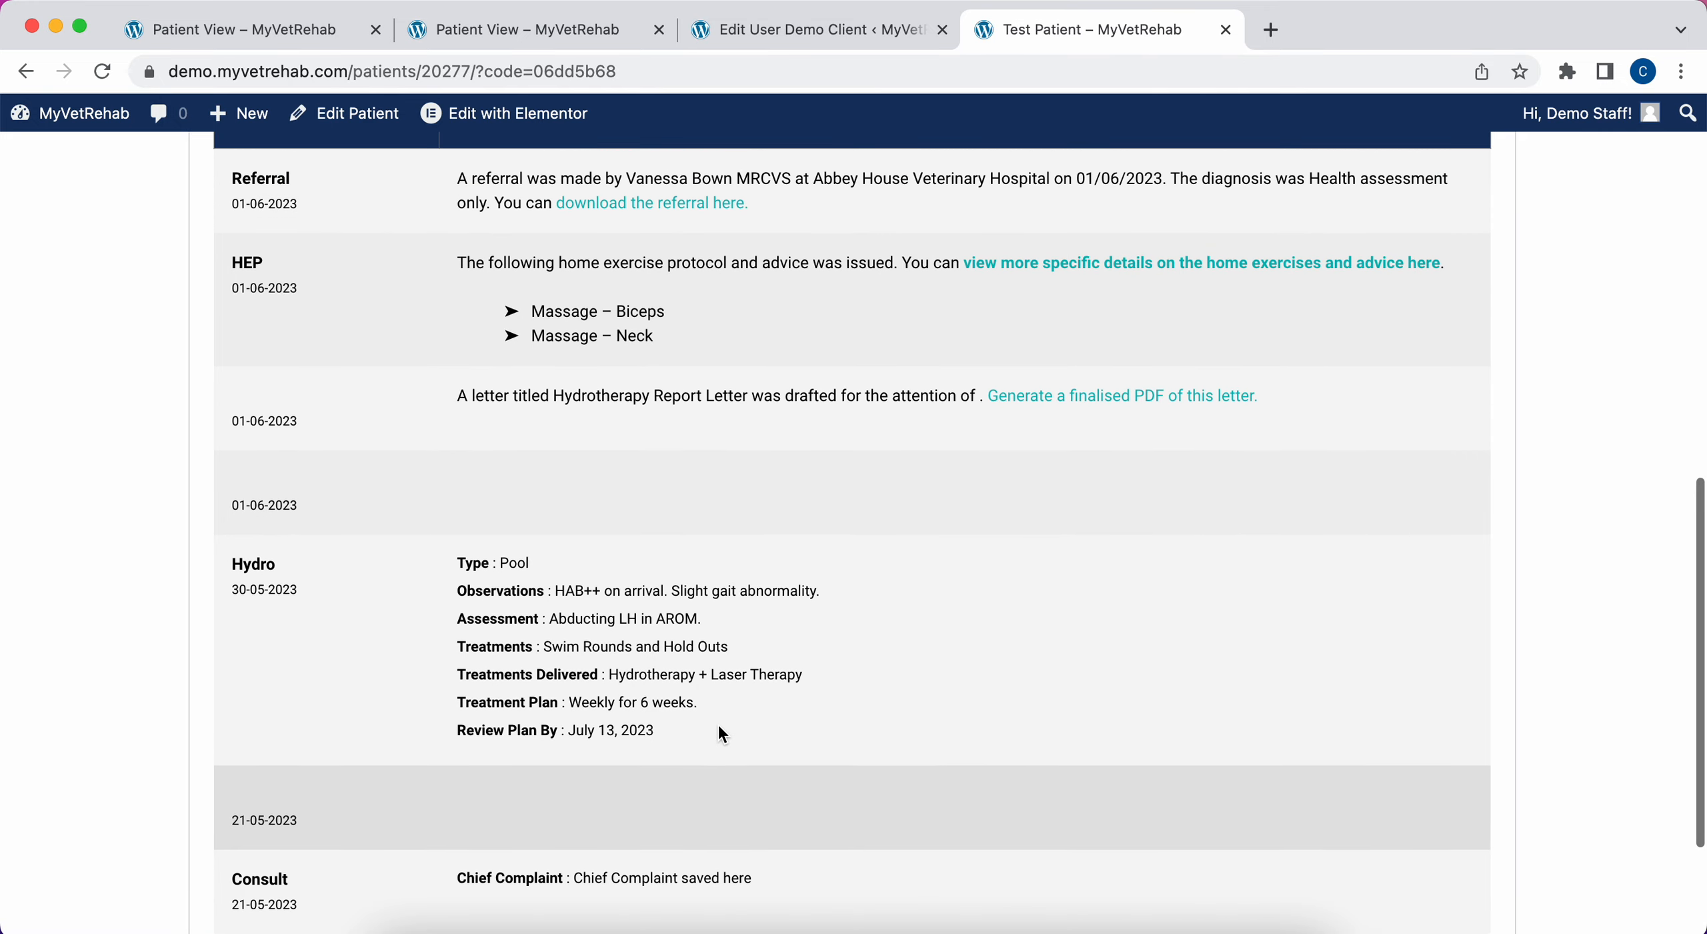
pyautogui.scroll(5, 624, 509)
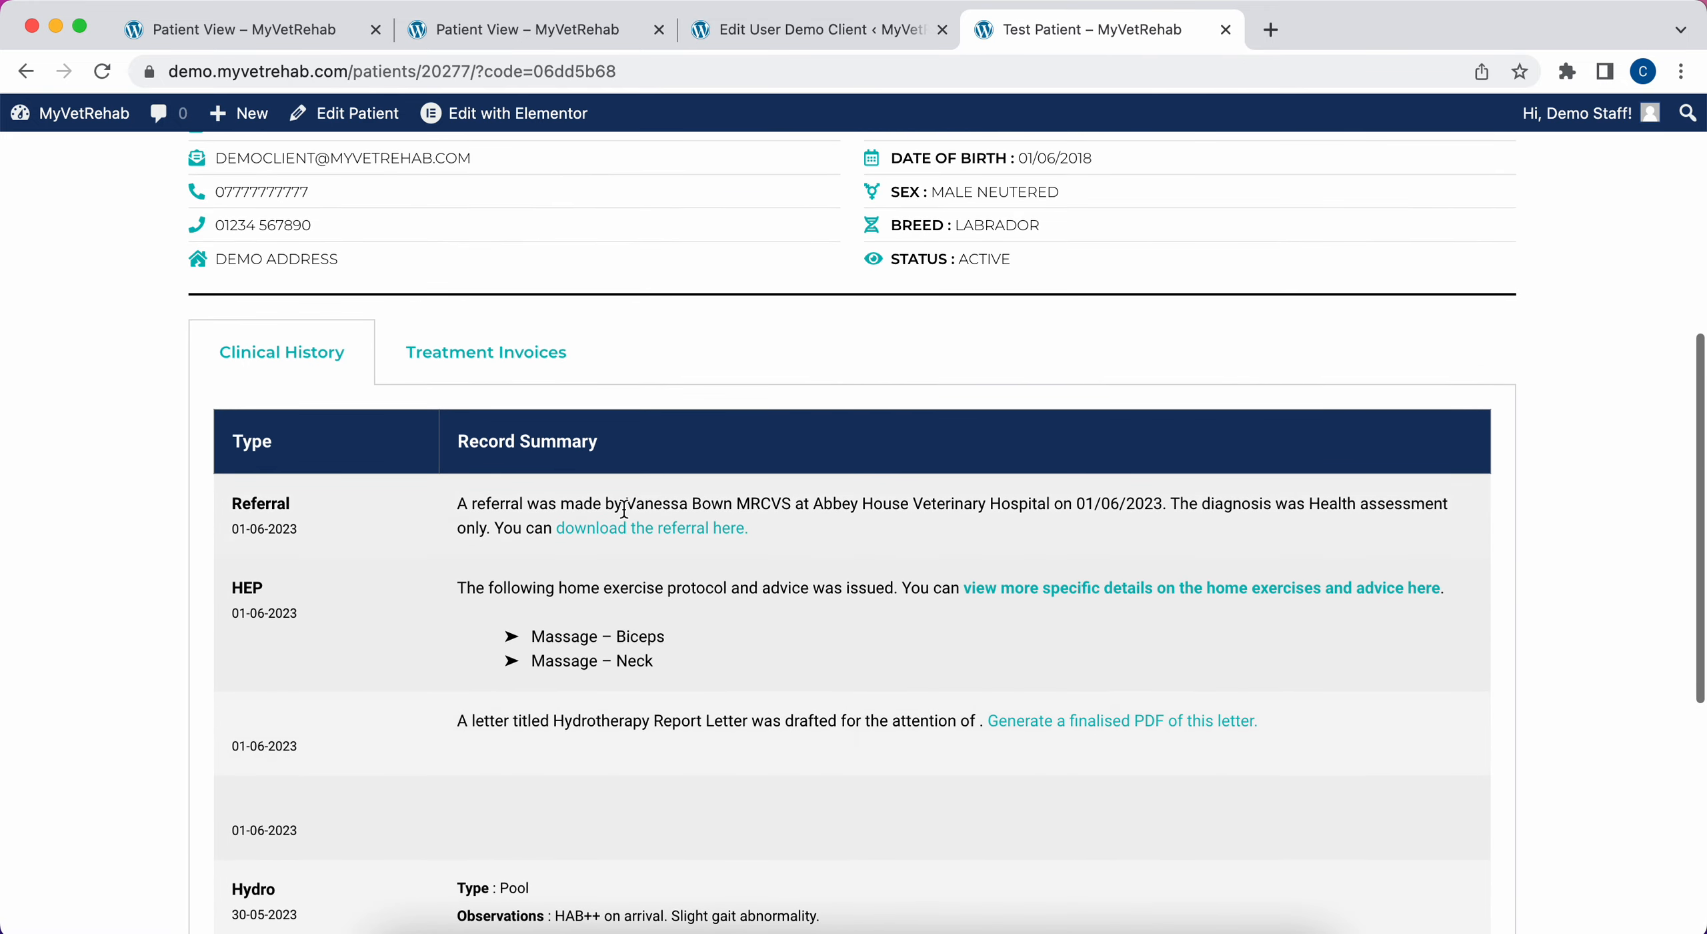
pyautogui.click(477, 360)
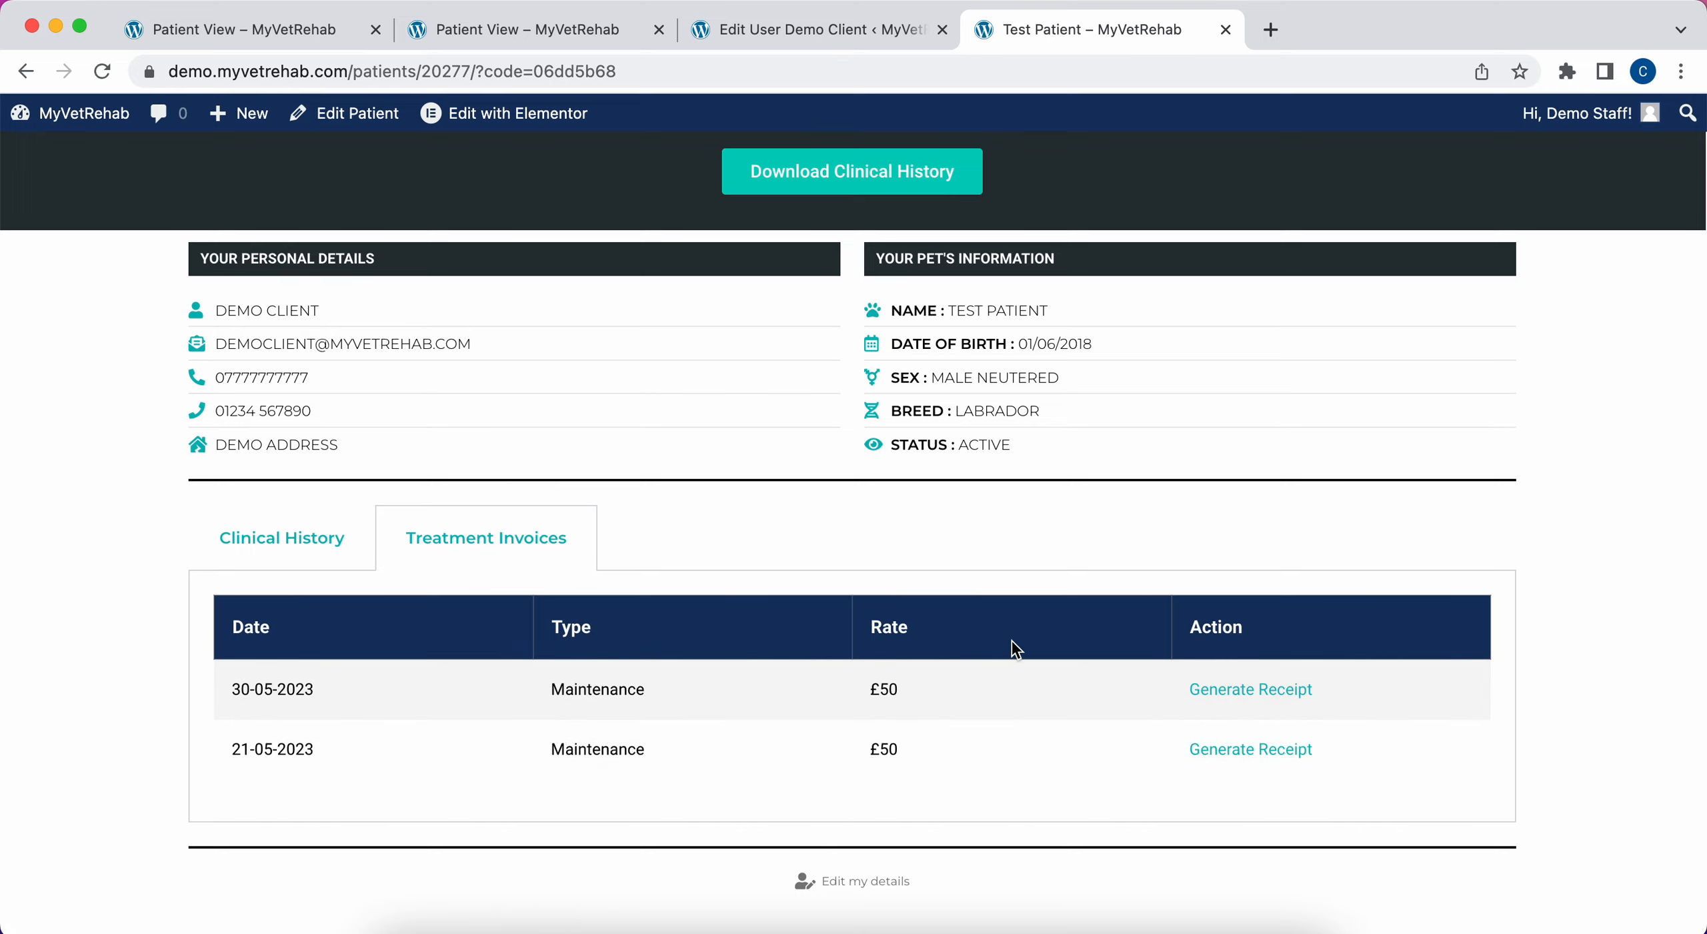
pyautogui.scroll(5, 1011, 639)
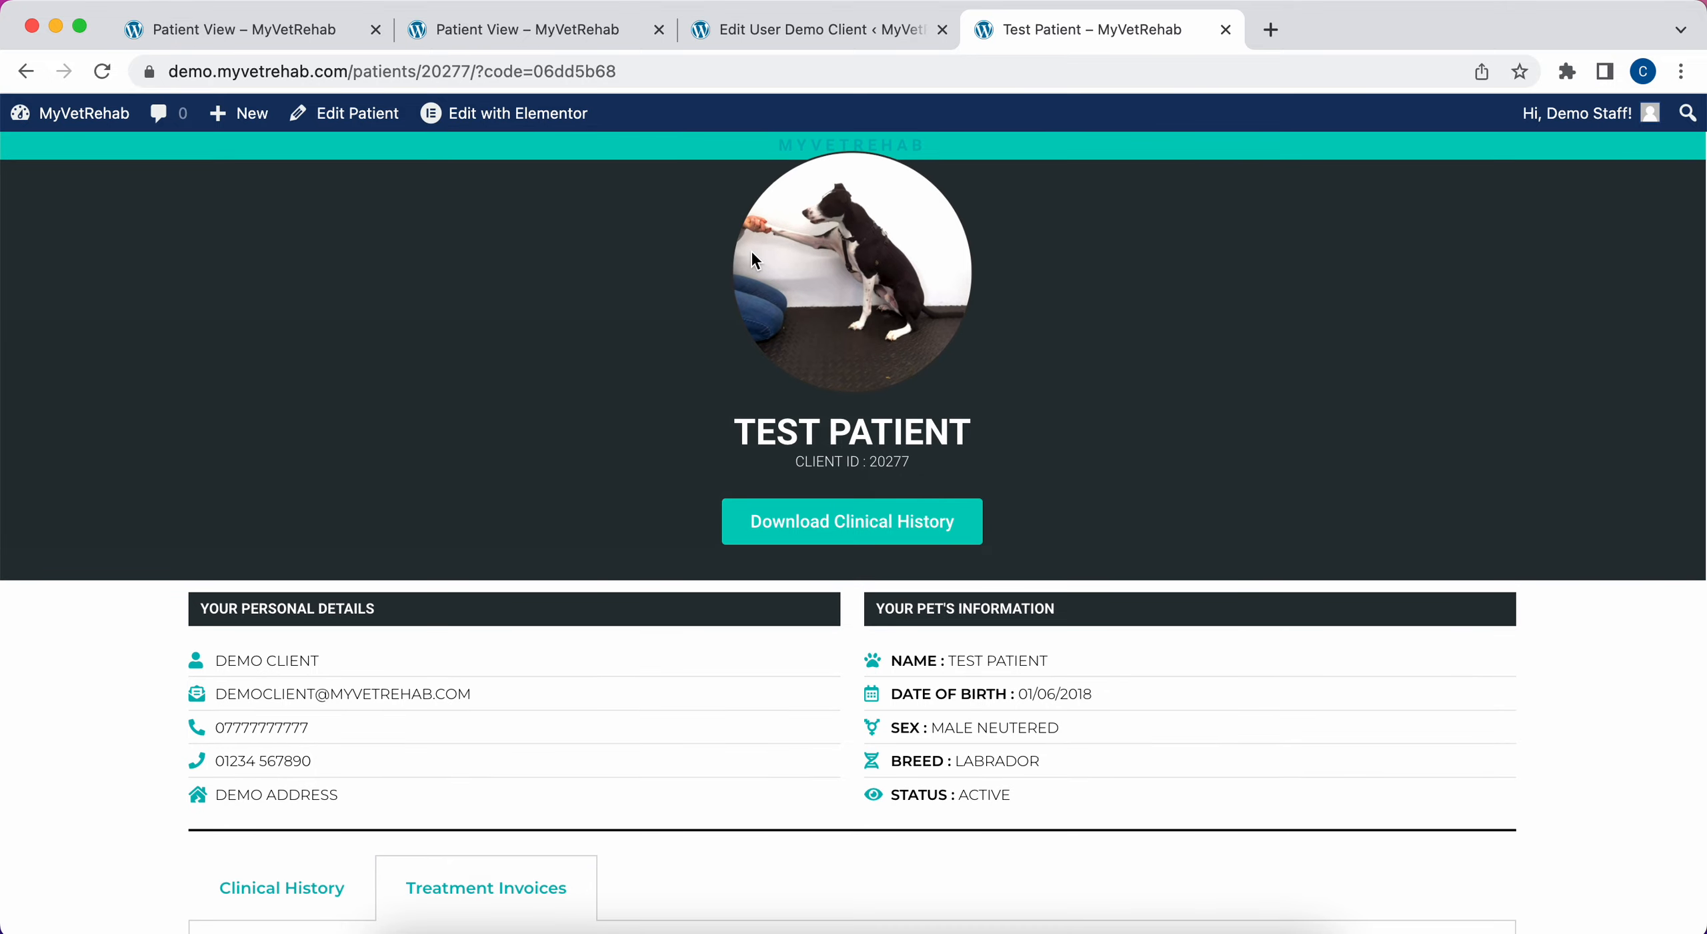
# - Close the client's view and the client's edit page, and return to the patient's Clinical Records
pyautogui.click(1227, 33)
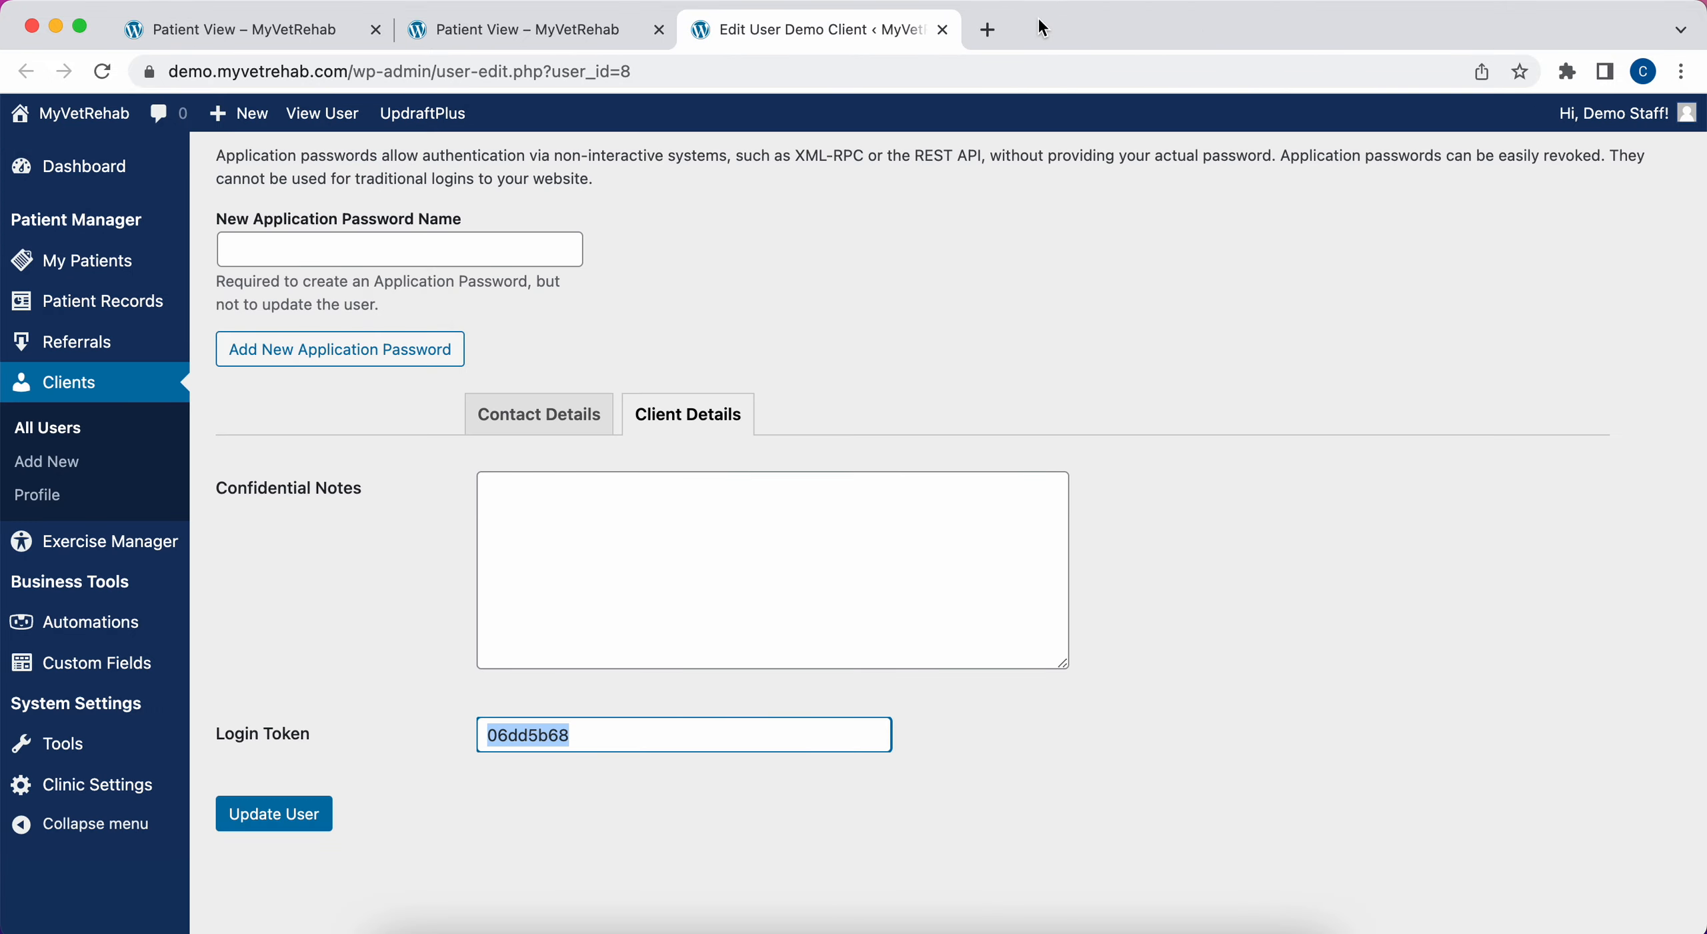
pyautogui.click(943, 33)
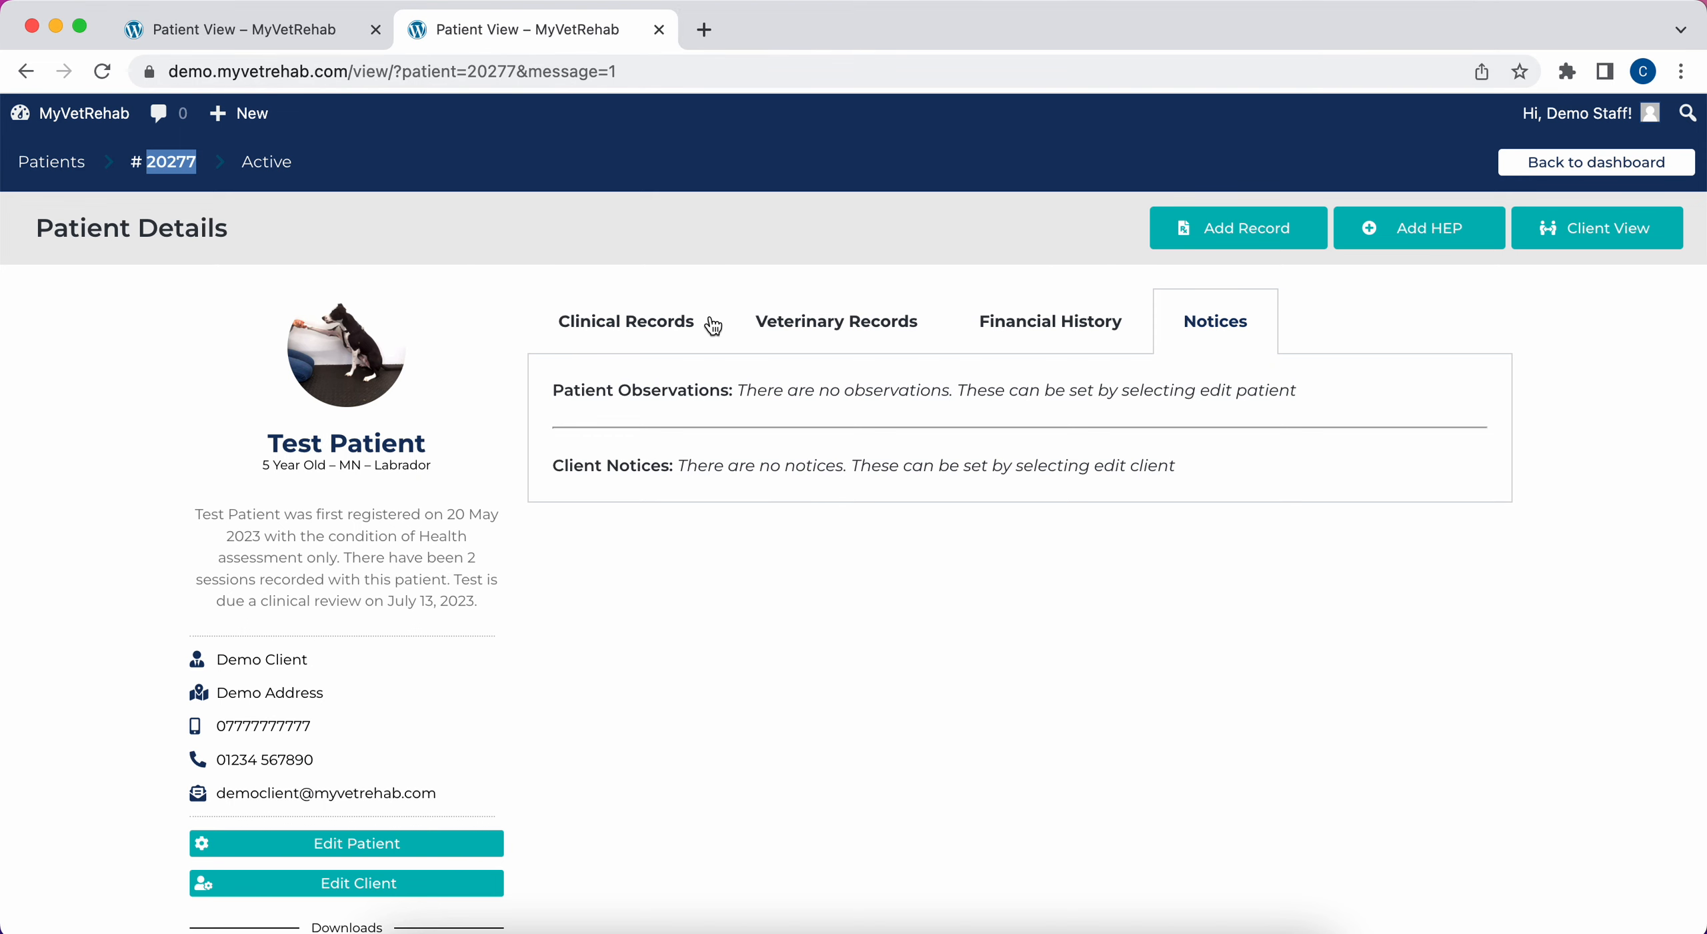
pyautogui.click(676, 323)
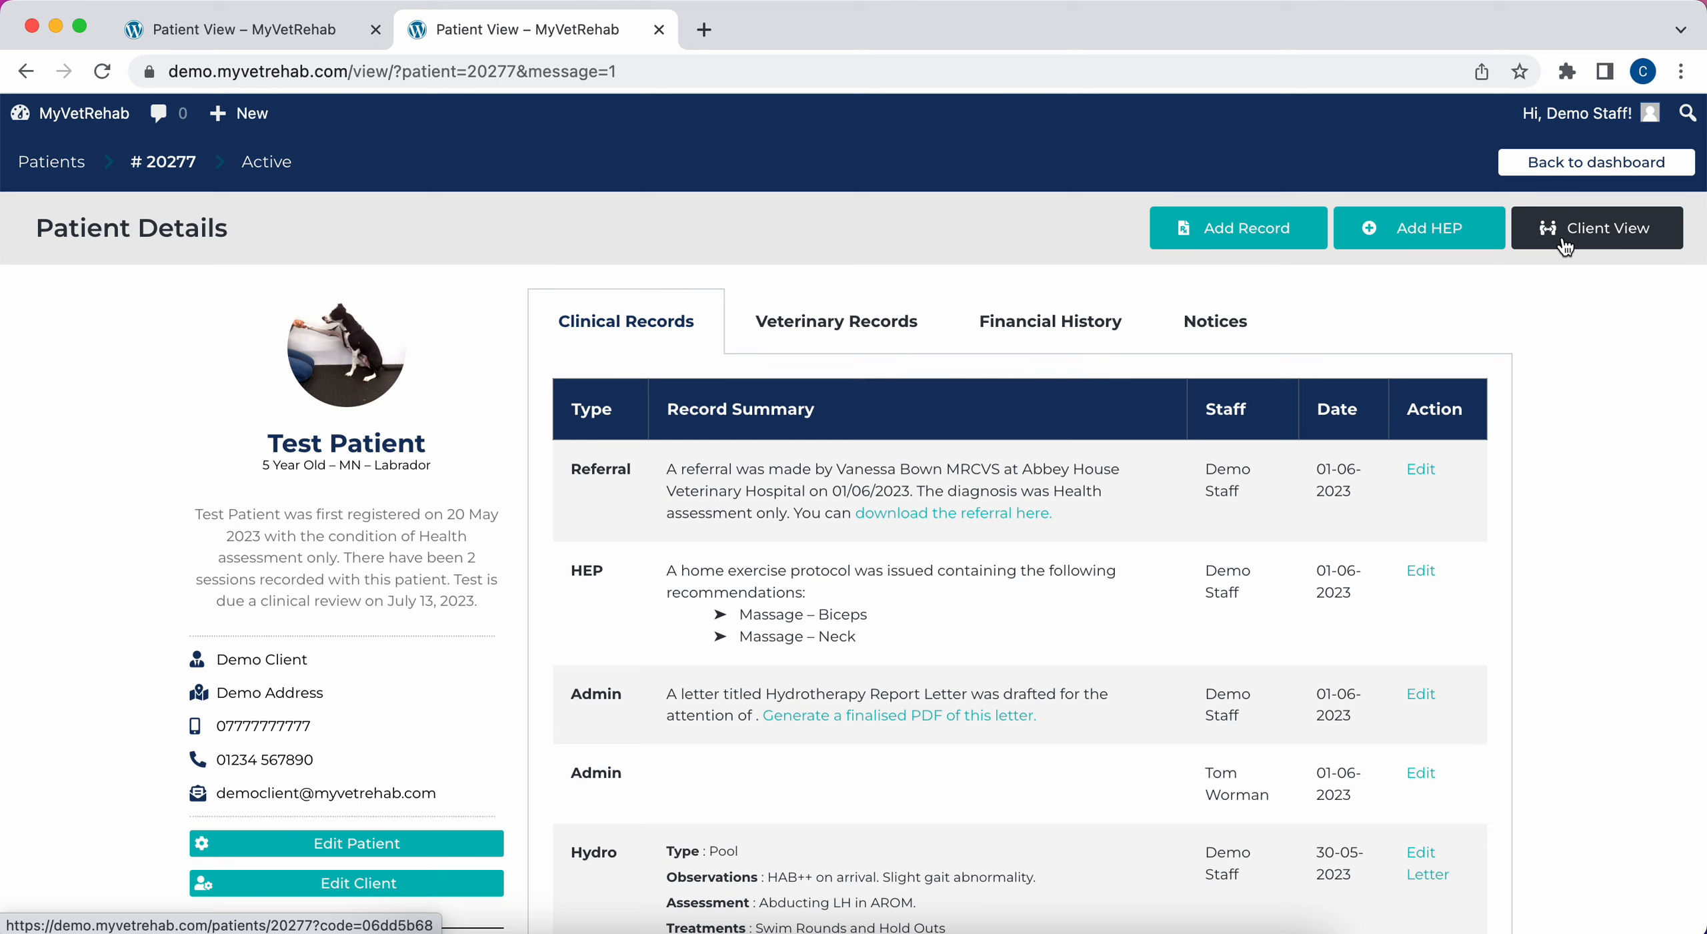
# - Start a new record for Test Patient and check the report type and session rate choices, keeping Physical Evaluation and Maintenance (£50)
pyautogui.click(1247, 244)
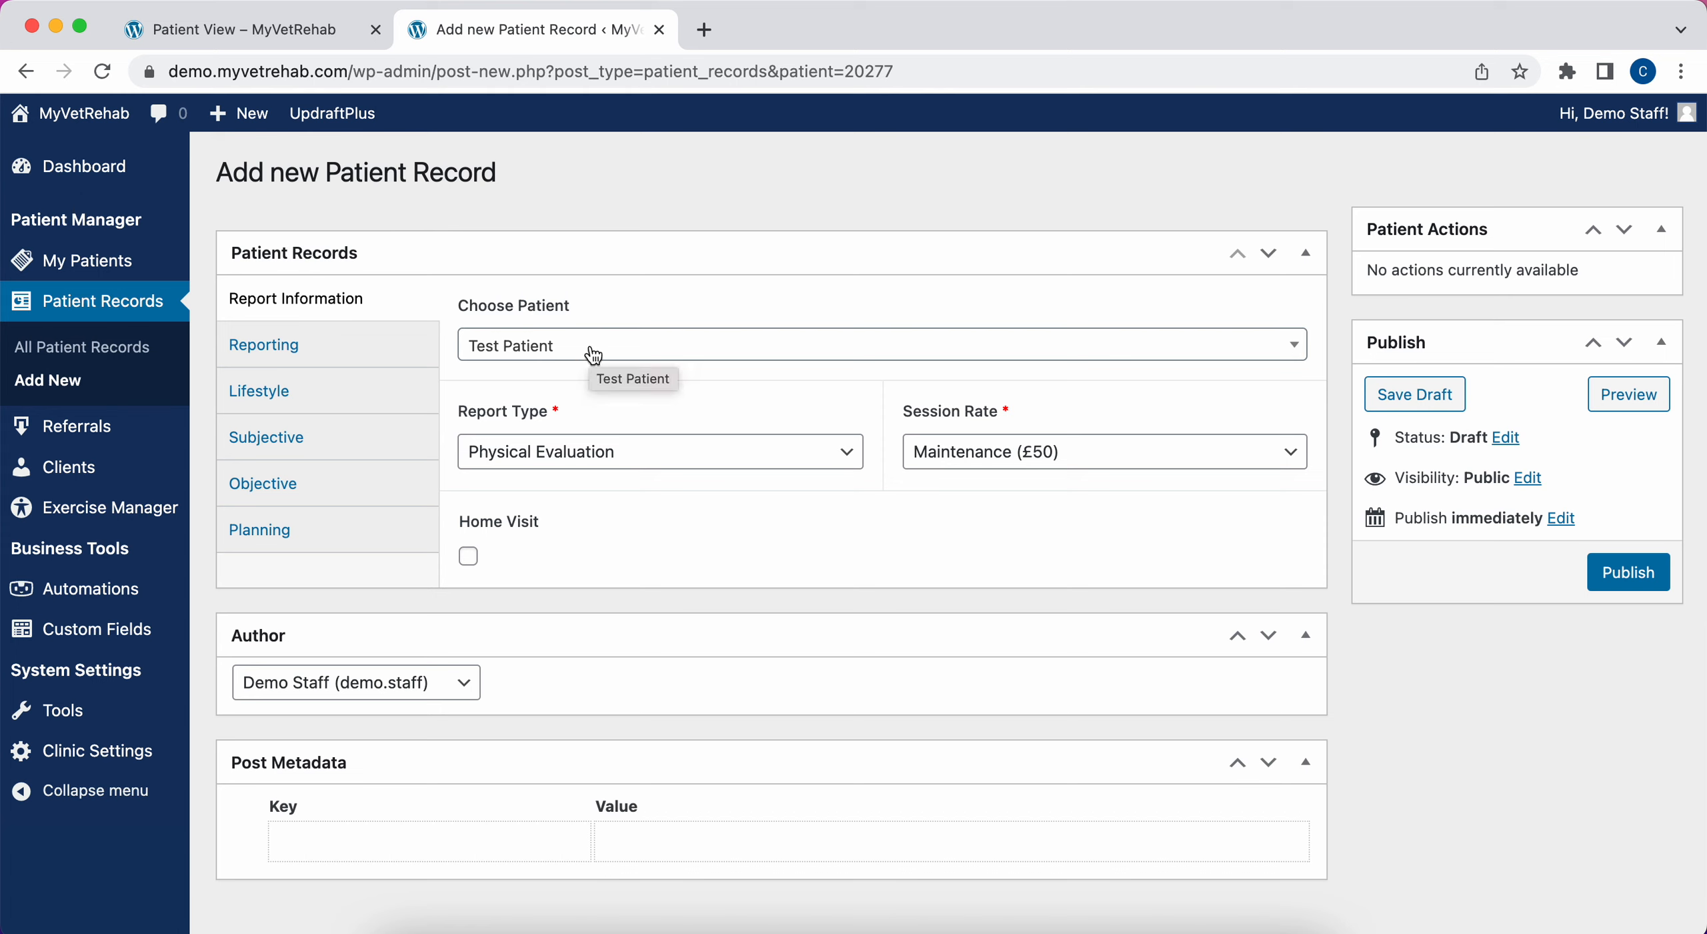
pyautogui.click(609, 453)
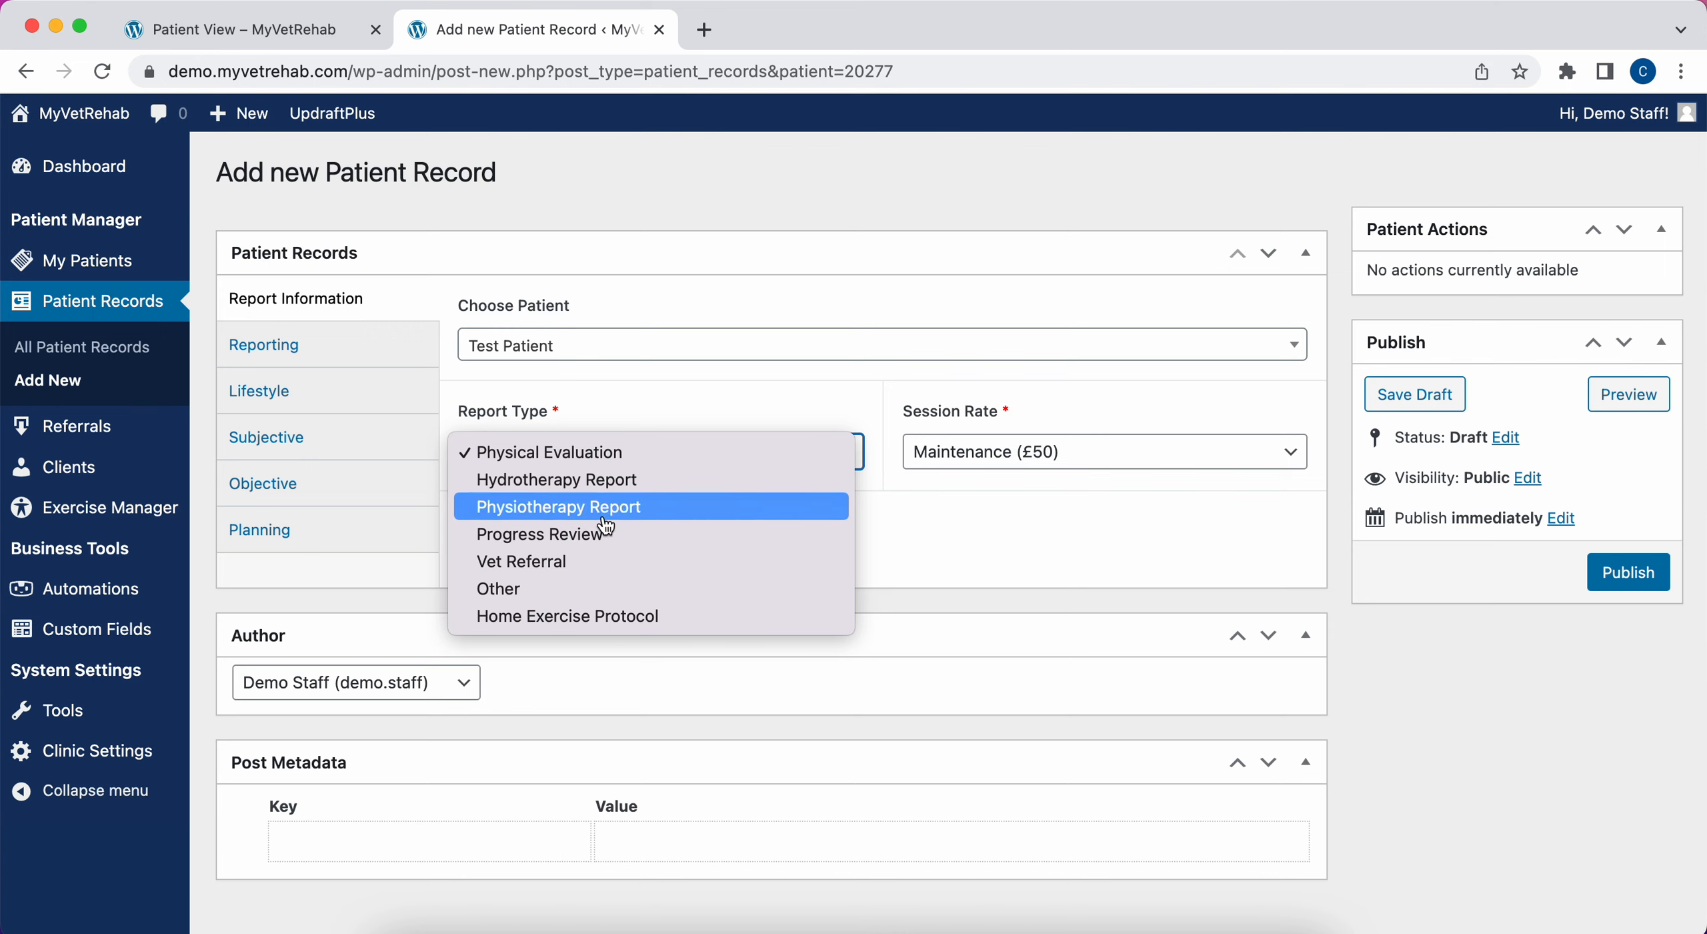
pyautogui.click(656, 454)
pyautogui.click(1018, 457)
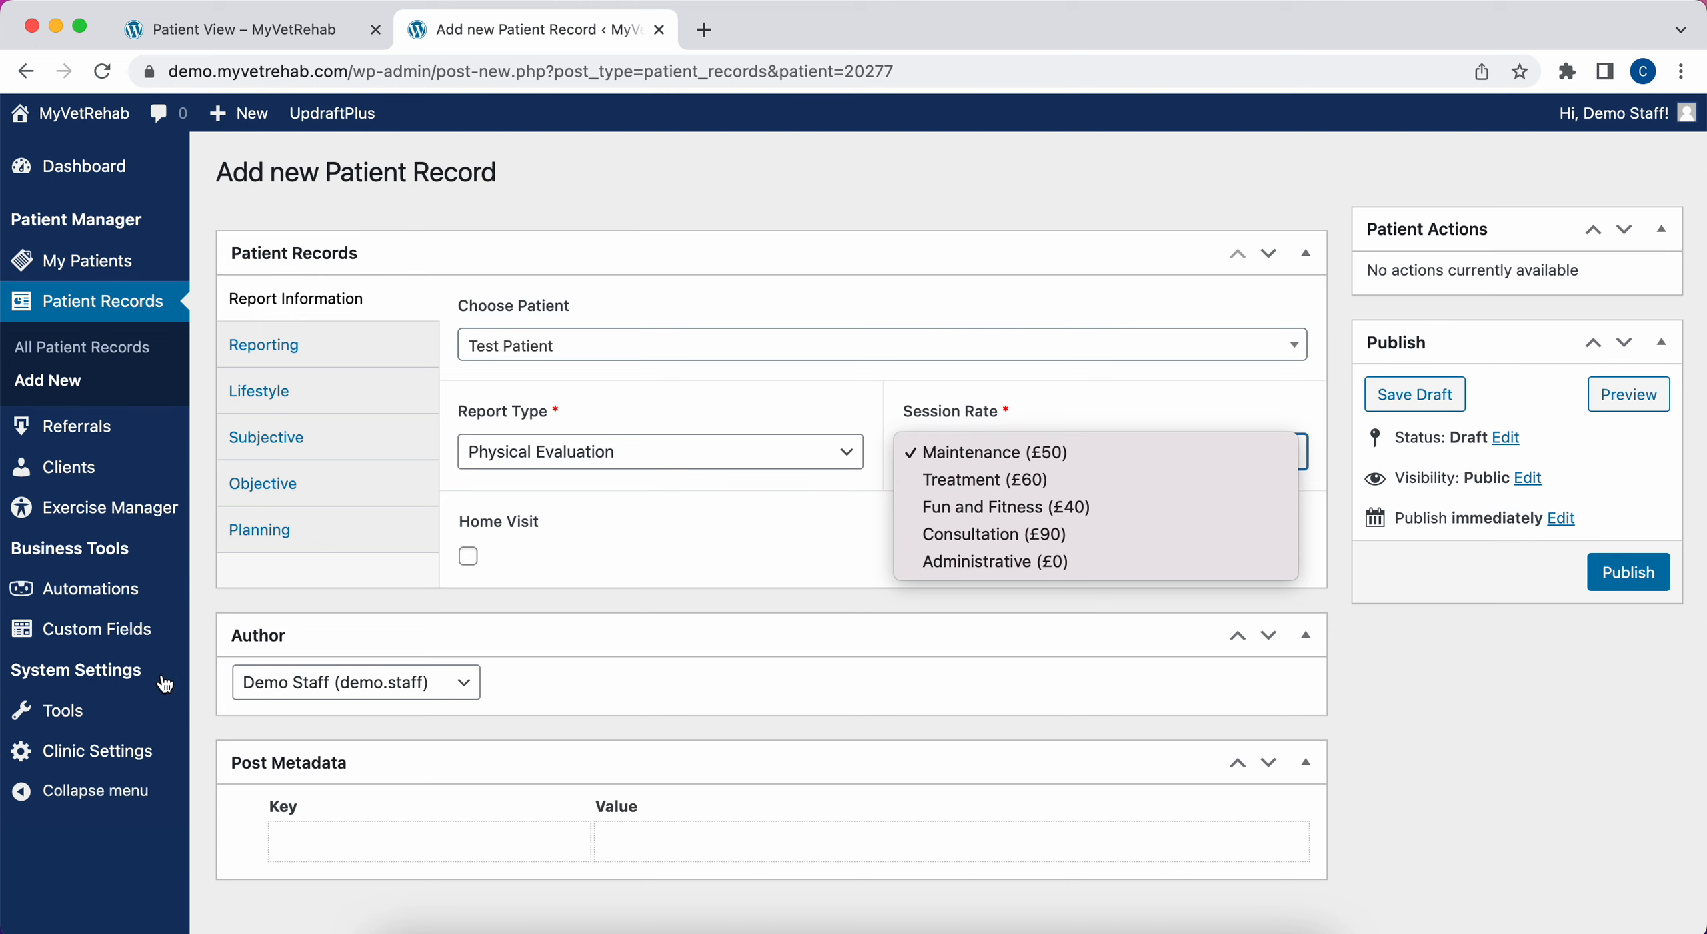
pyautogui.click(652, 555)
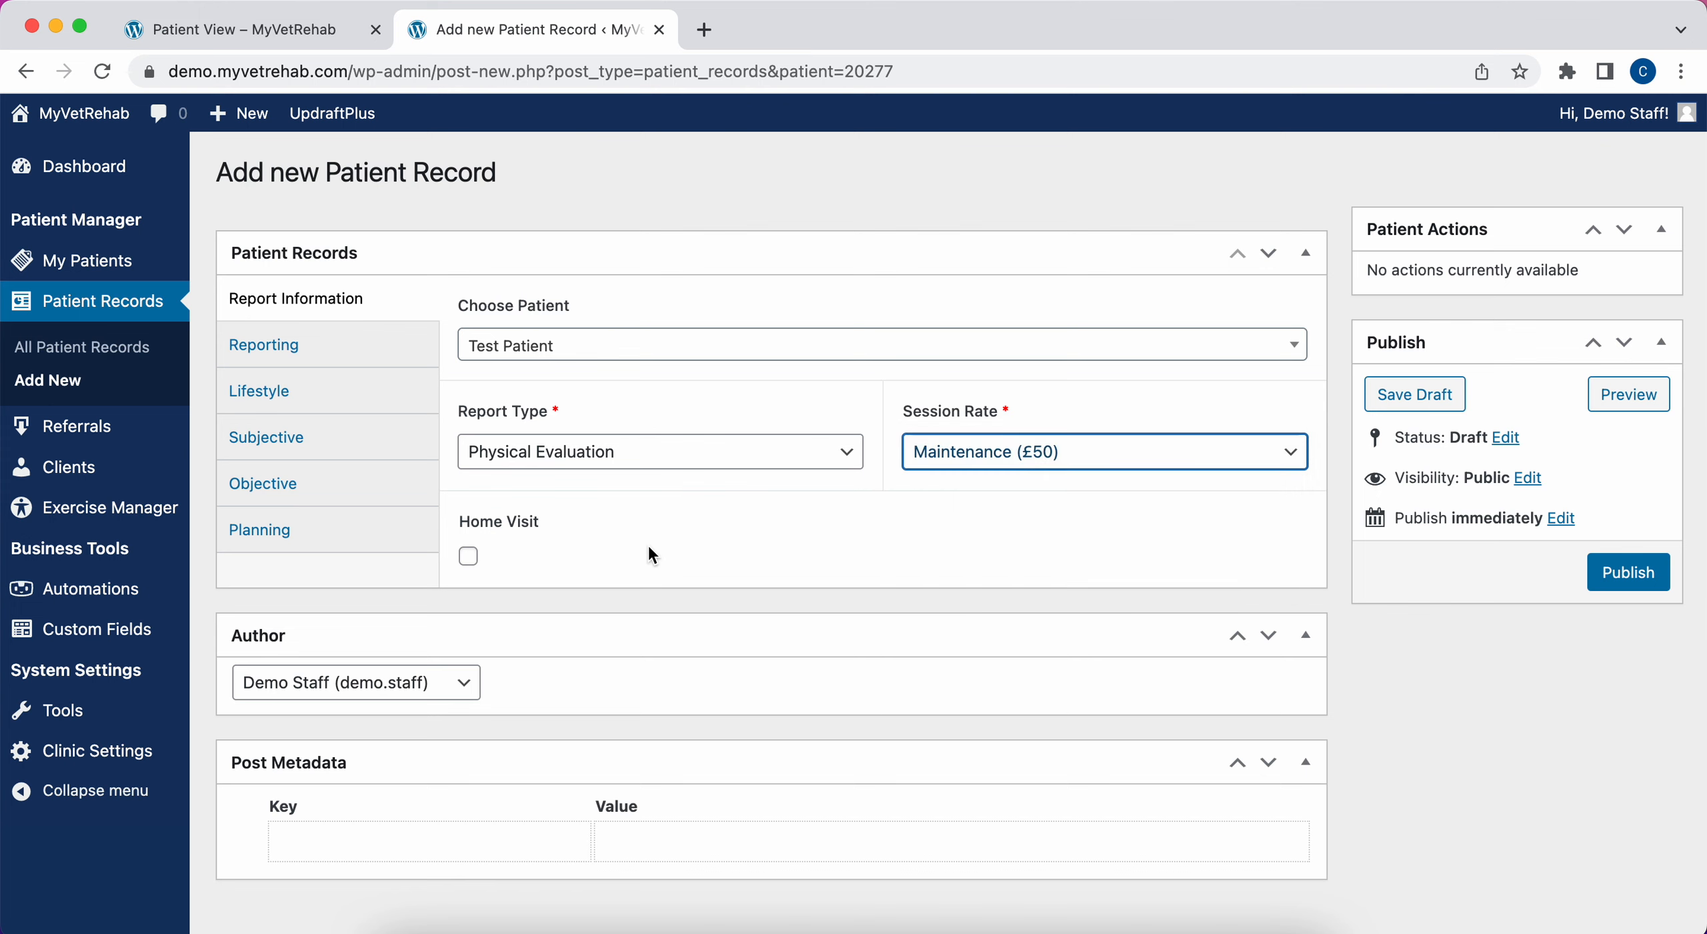
# - Recheck the available report types, keep Physical Evaluation, and try the Home Visit option
pyautogui.click(734, 455)
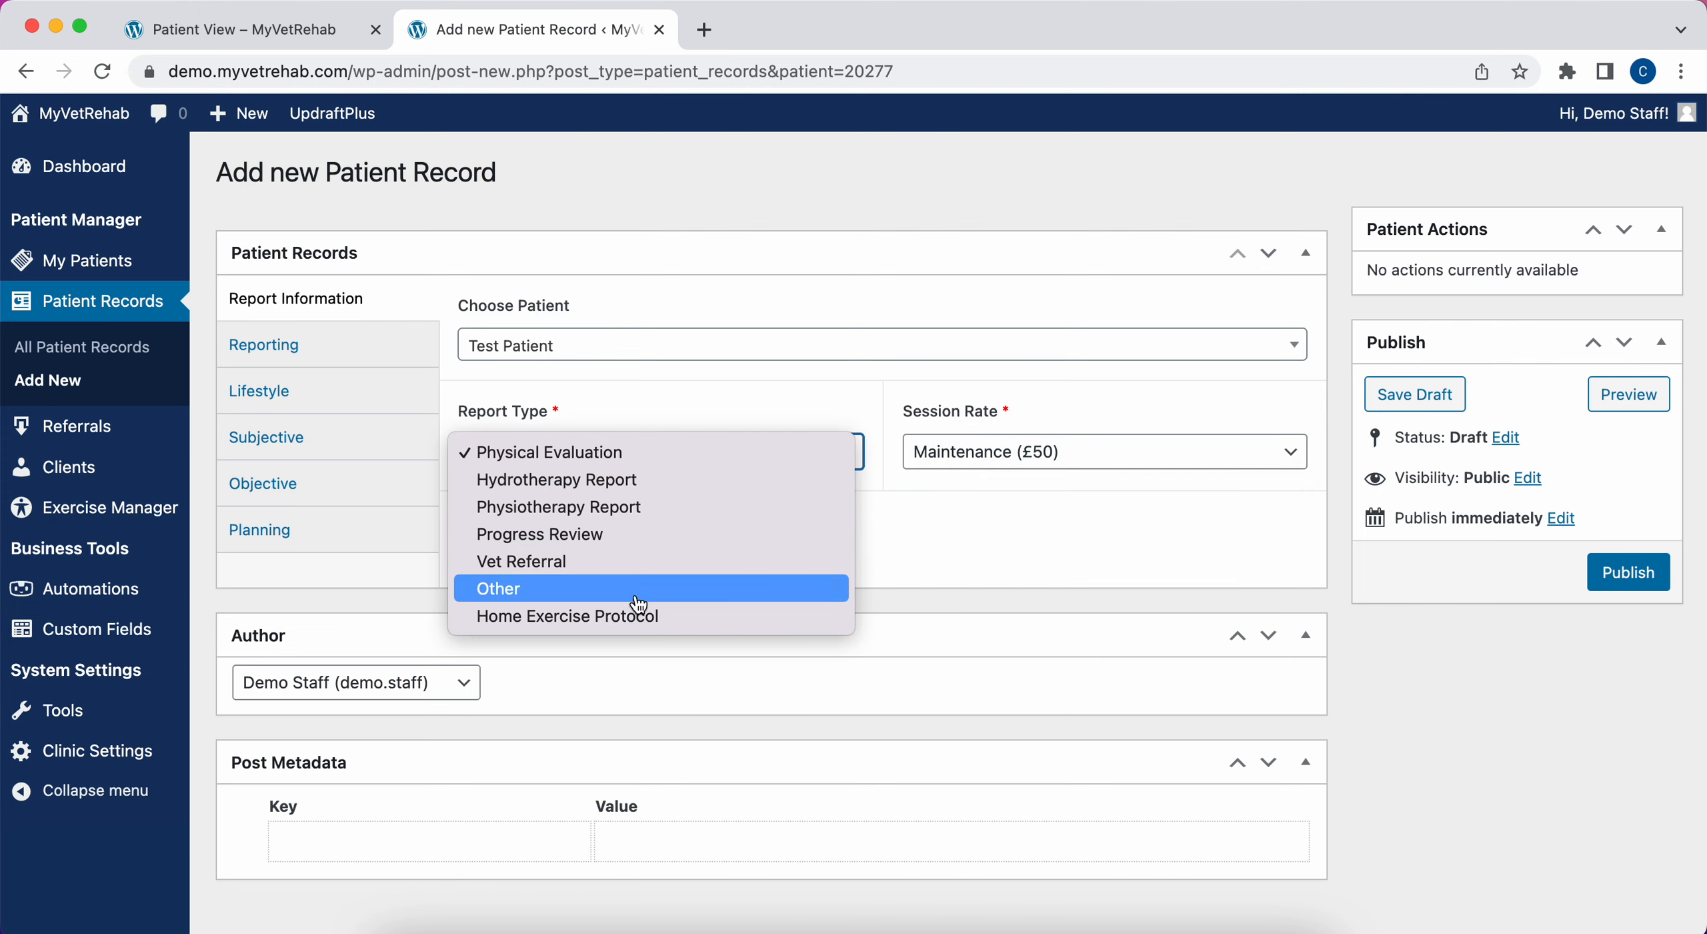
pyautogui.click(637, 410)
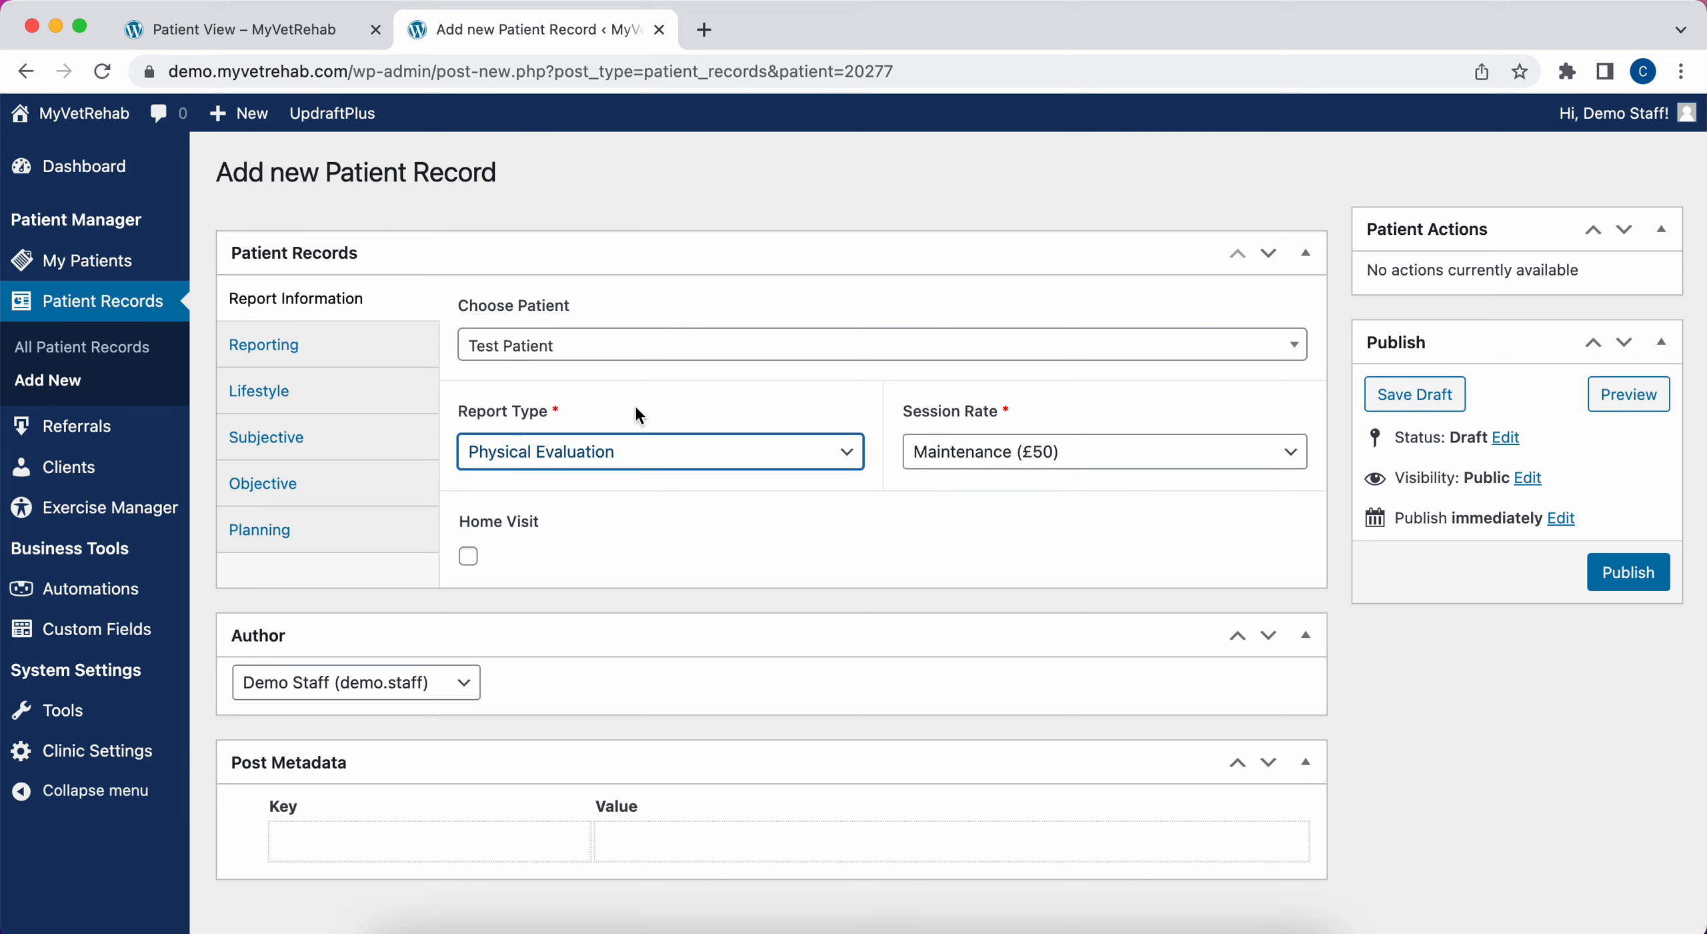
pyautogui.click(469, 559)
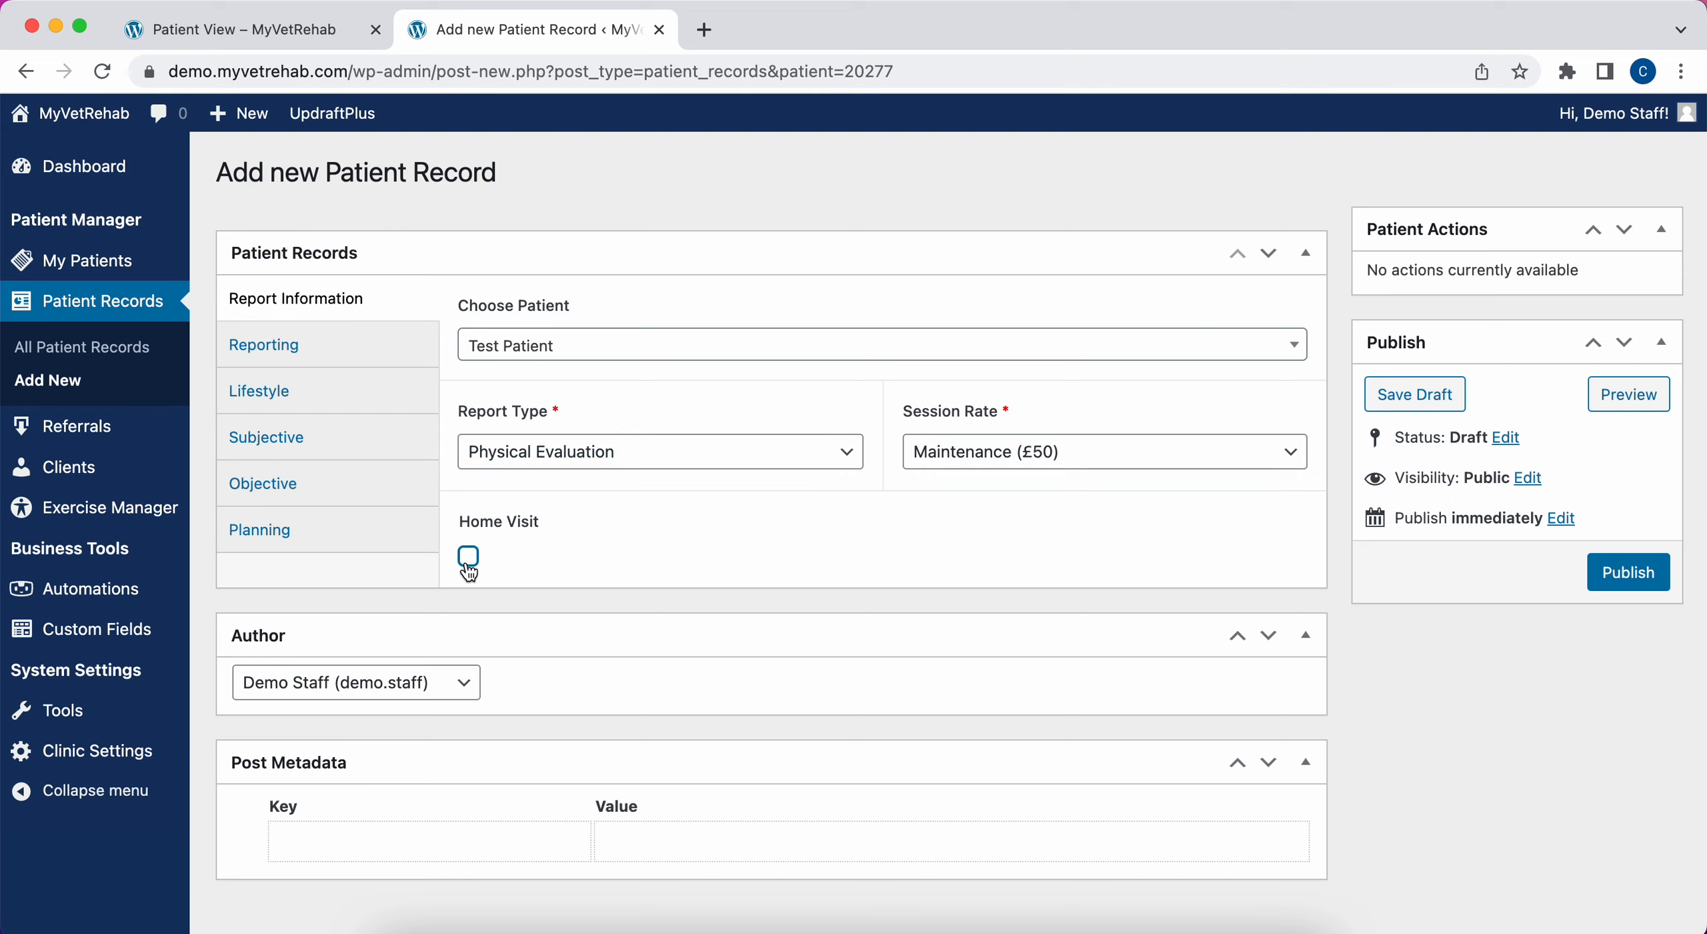
# - Collapse the Post Metadata section and look through the Physical Evaluation sections from Reporting to Planning
pyautogui.click(1306, 764)
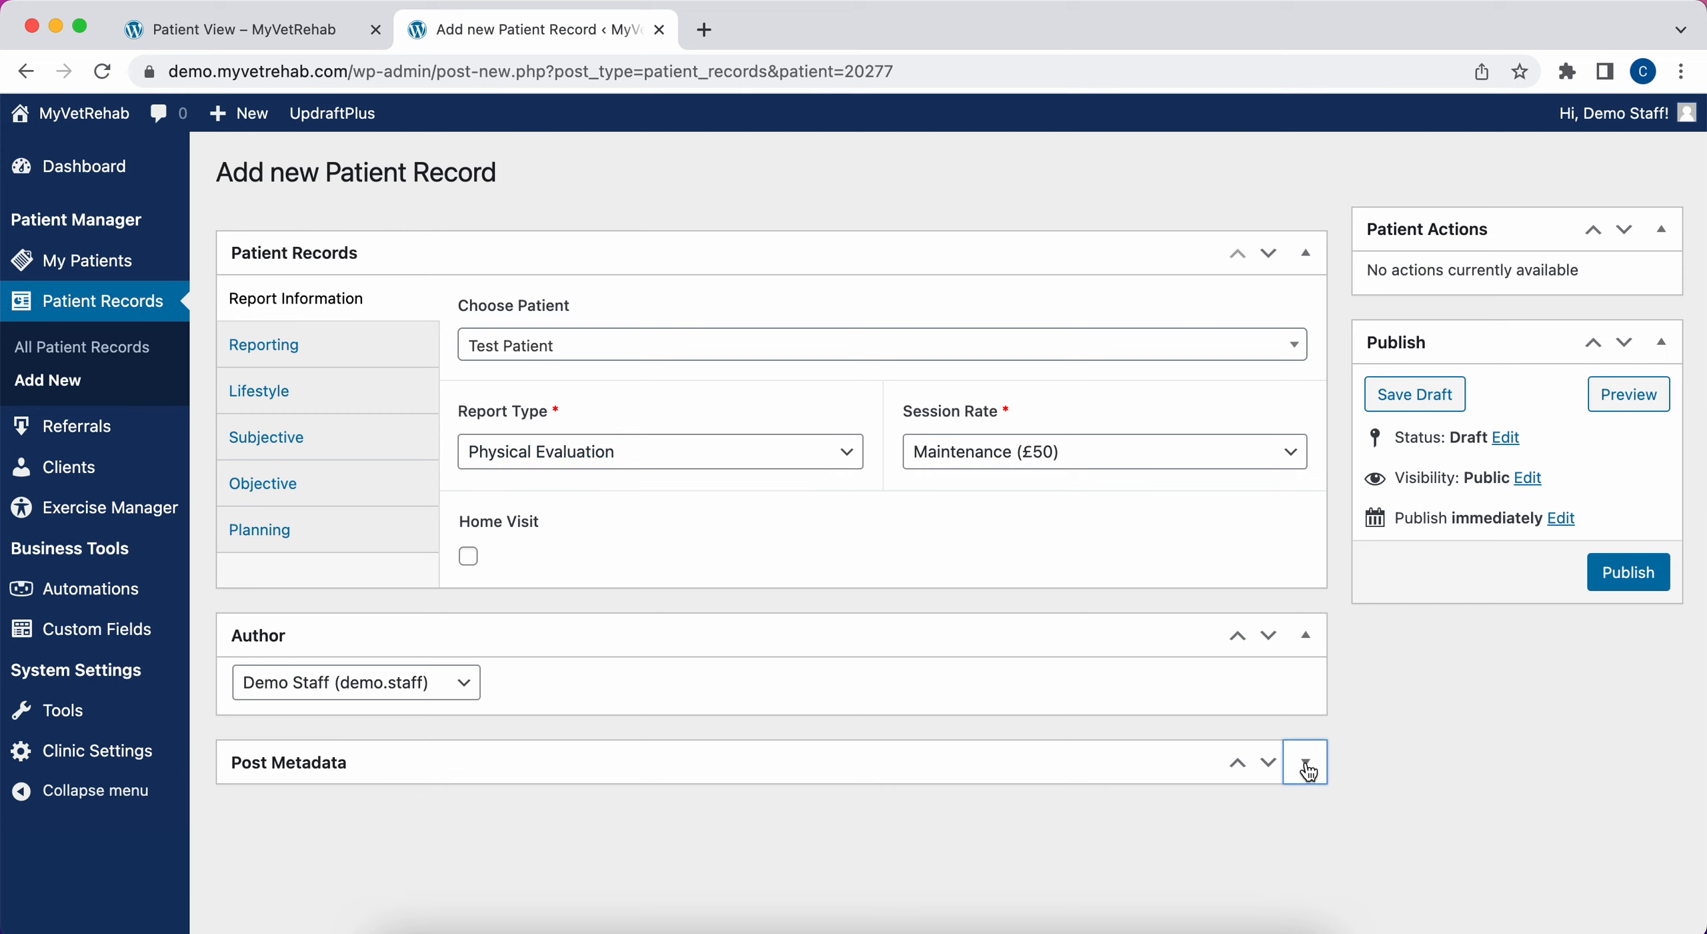
pyautogui.click(364, 345)
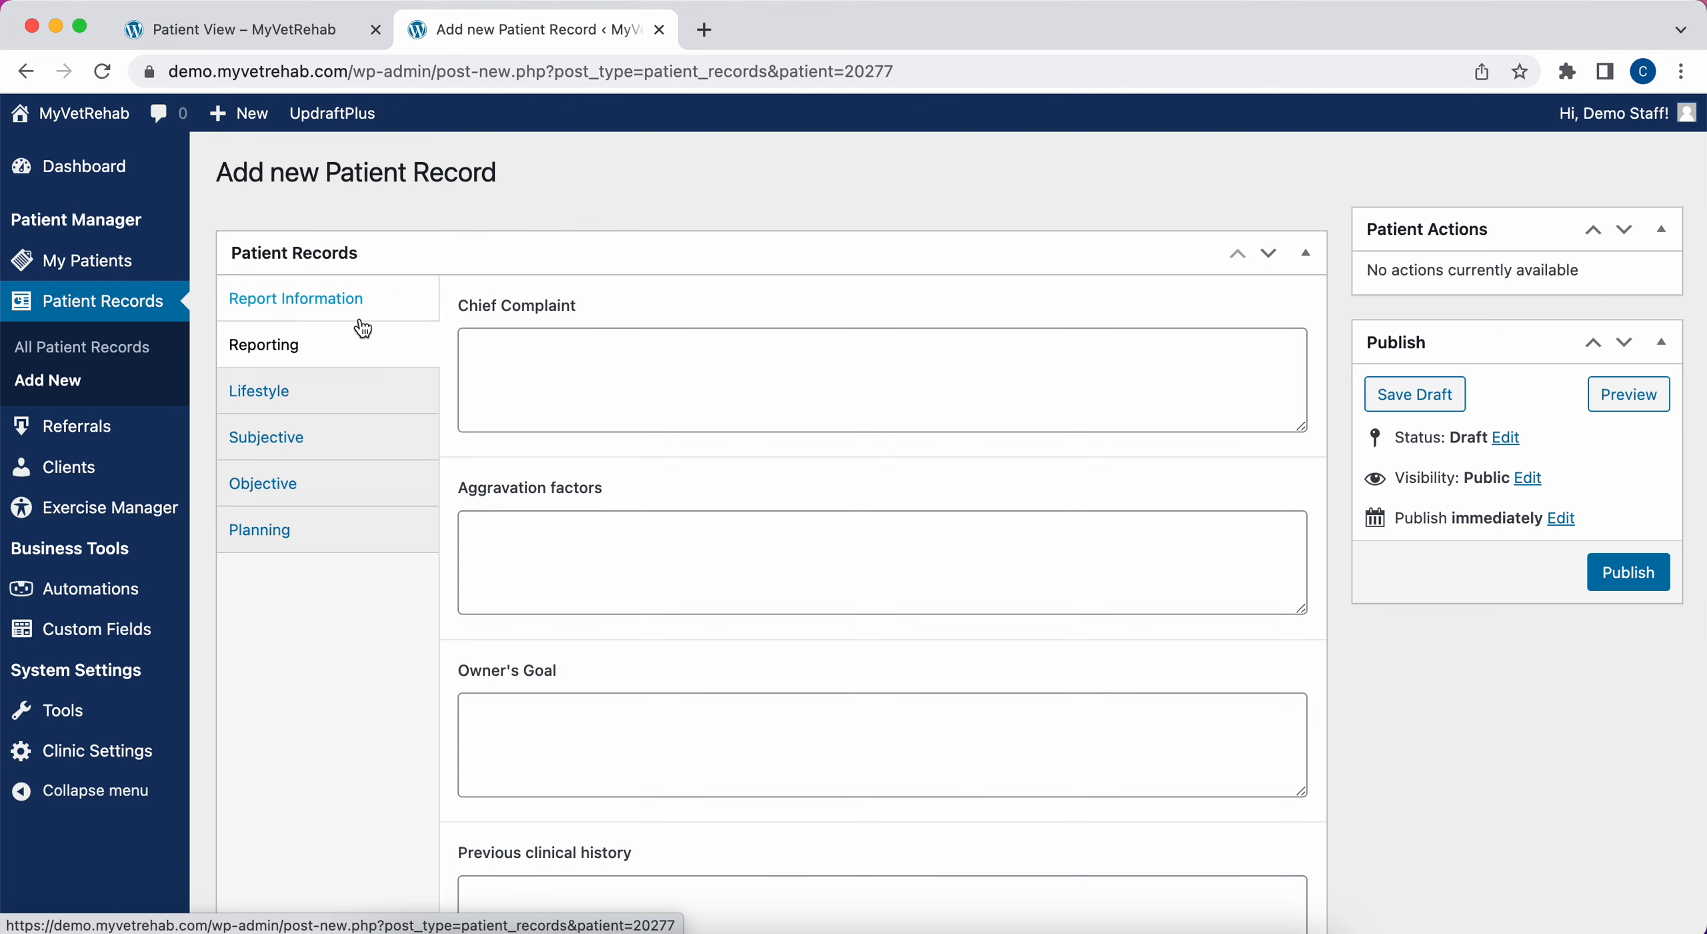
pyautogui.click(351, 325)
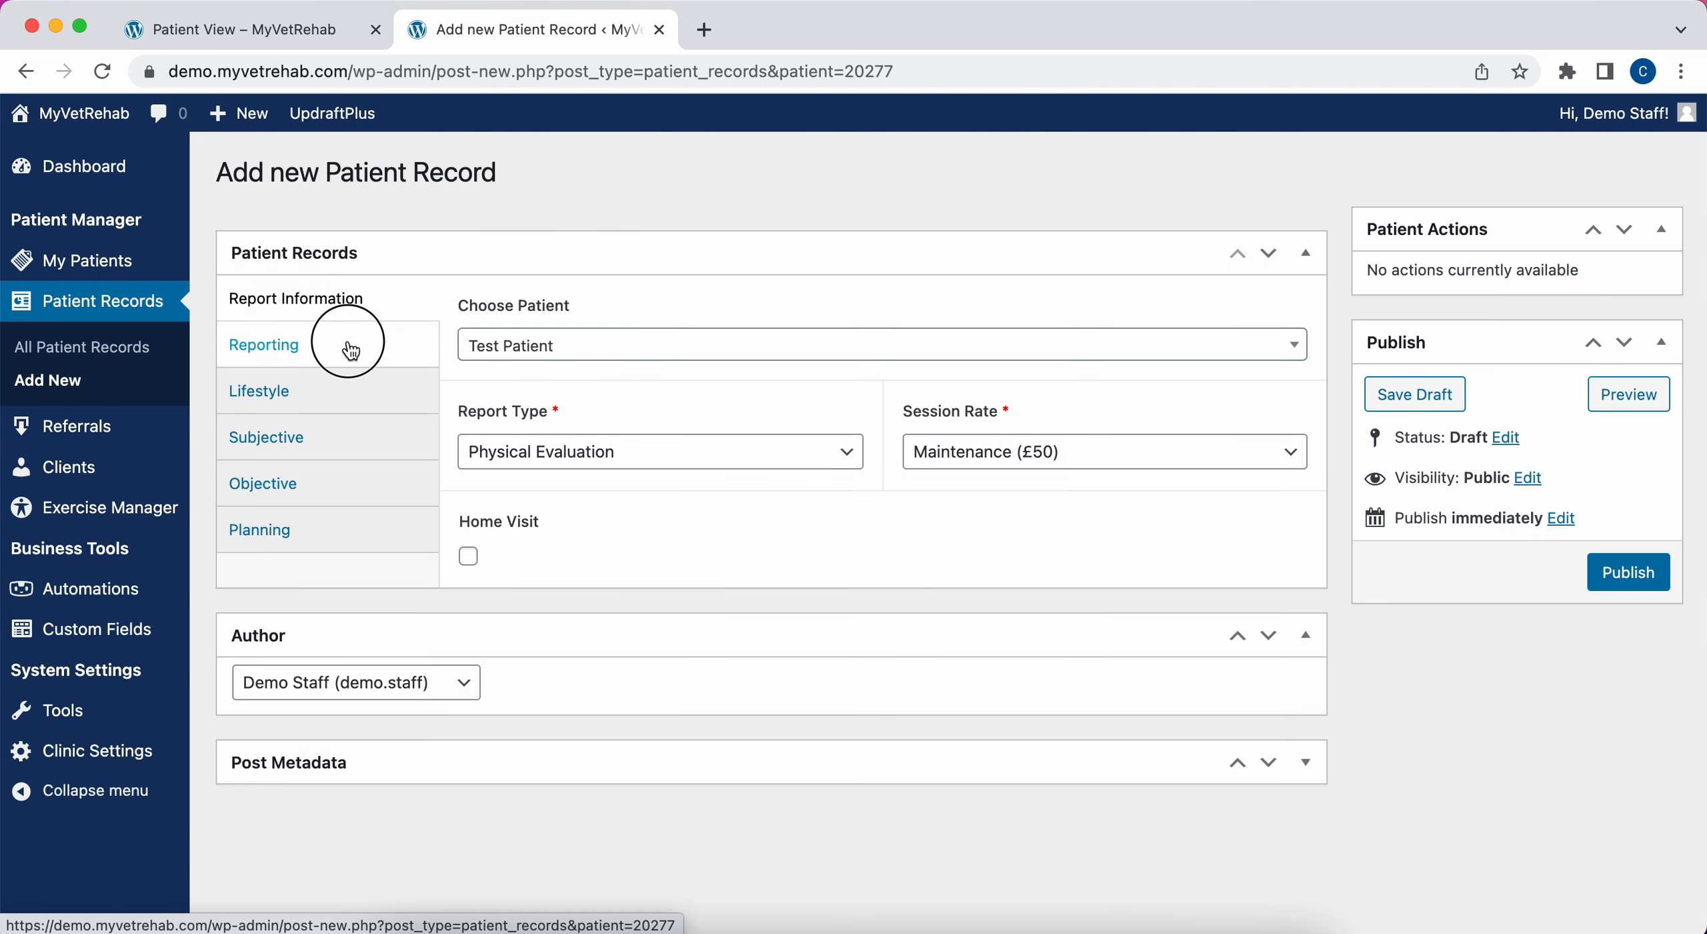
pyautogui.click(350, 344)
pyautogui.click(351, 392)
pyautogui.click(353, 440)
pyautogui.click(359, 486)
pyautogui.click(344, 529)
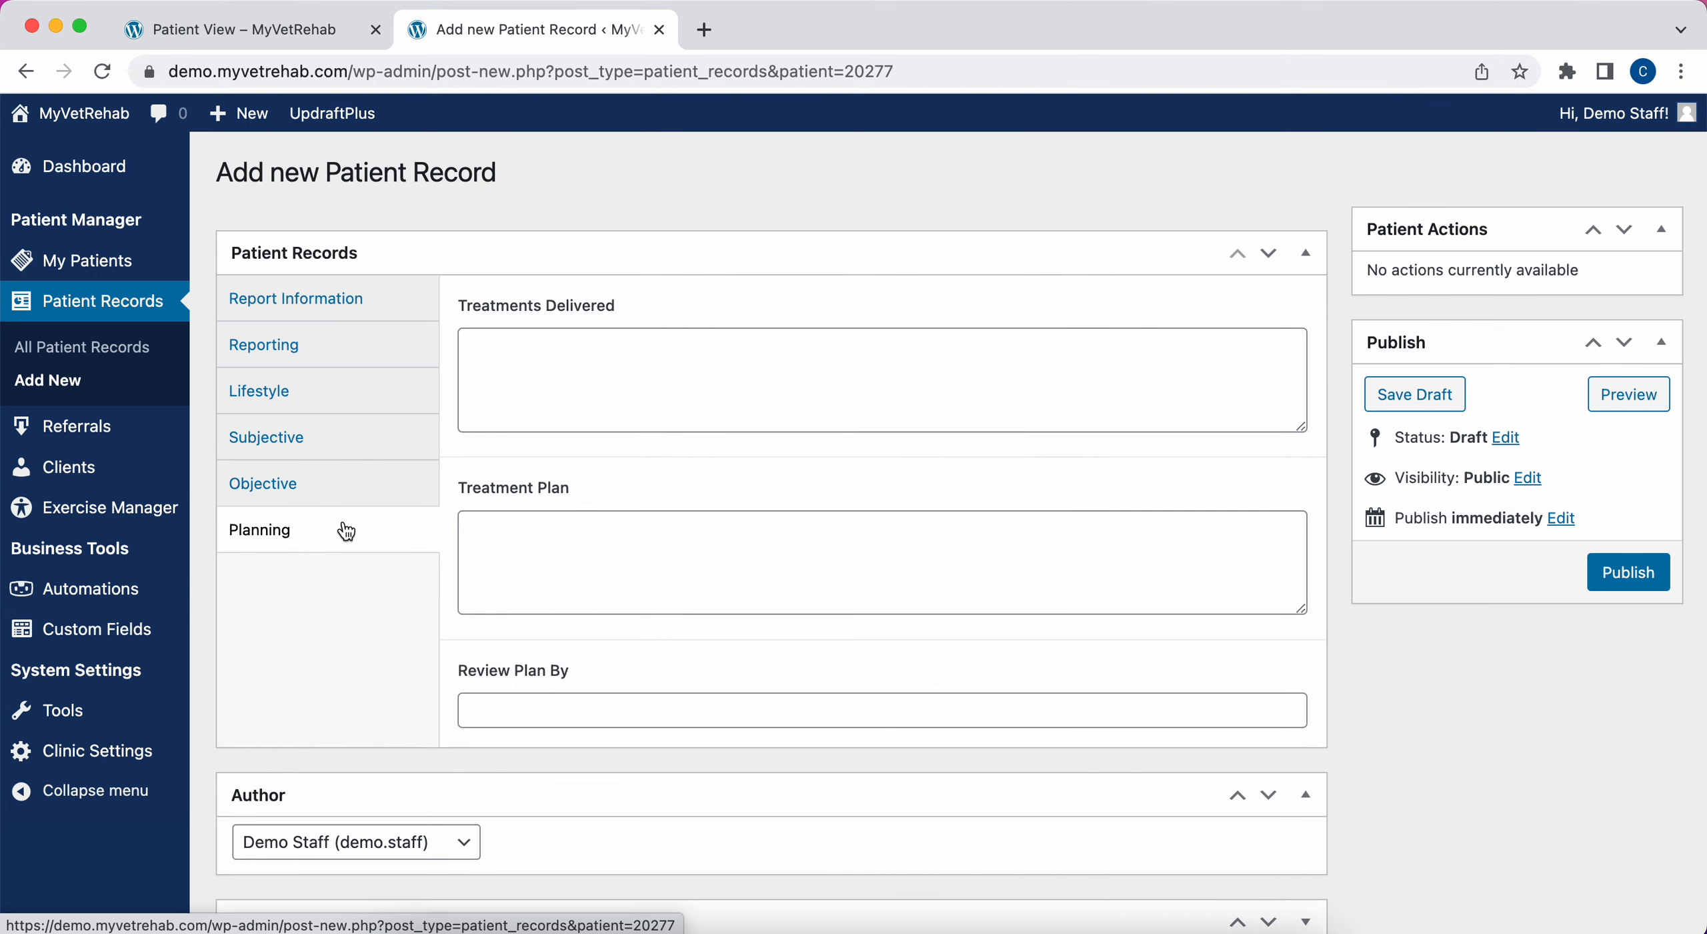
# - Go back through the Physical Evaluation sections to Report Information, rechecking the Reporting and Lifestyle fields
pyautogui.click(327, 493)
pyautogui.click(320, 447)
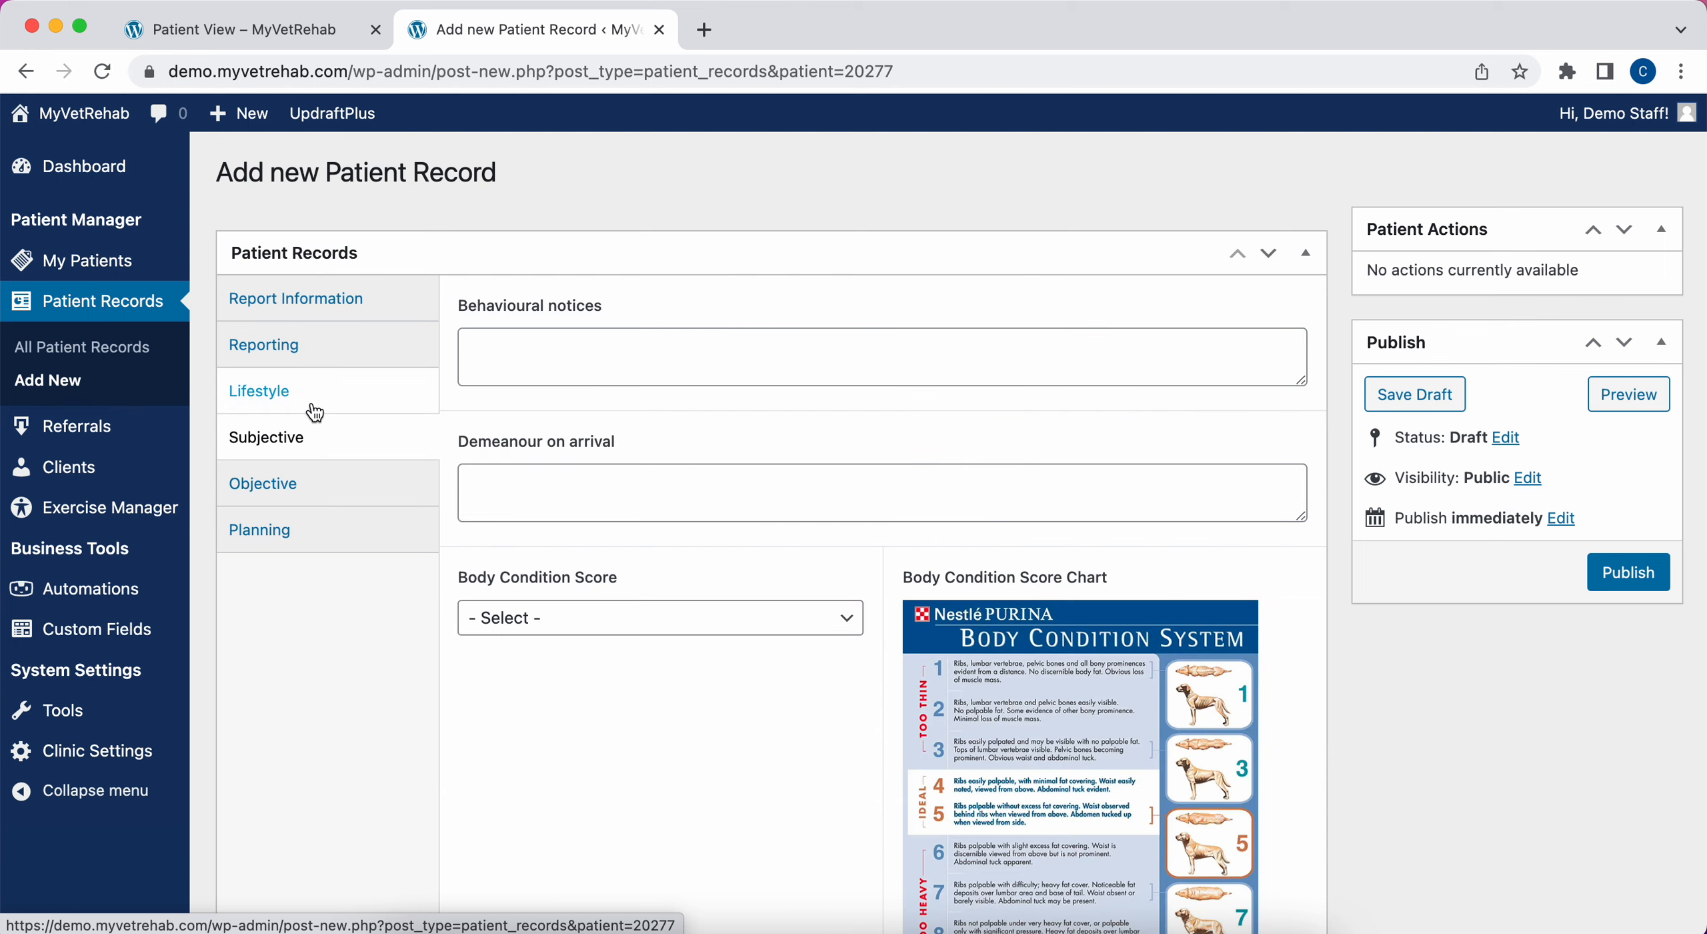
pyautogui.click(315, 406)
pyautogui.click(316, 340)
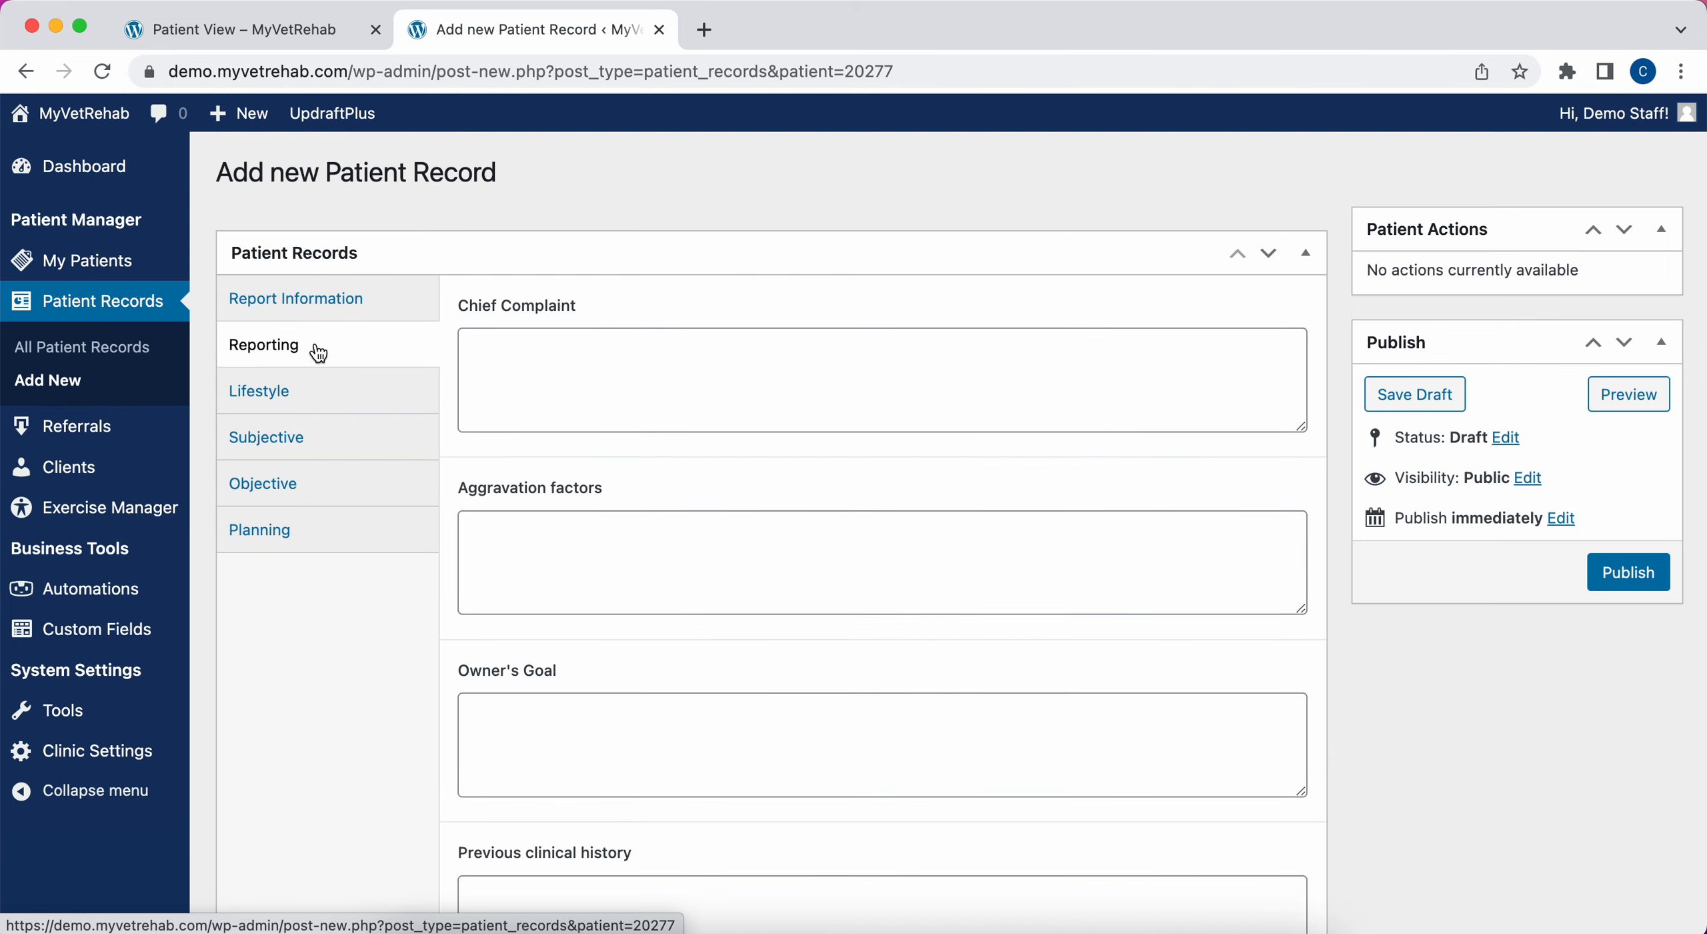
pyautogui.click(322, 299)
pyautogui.click(330, 352)
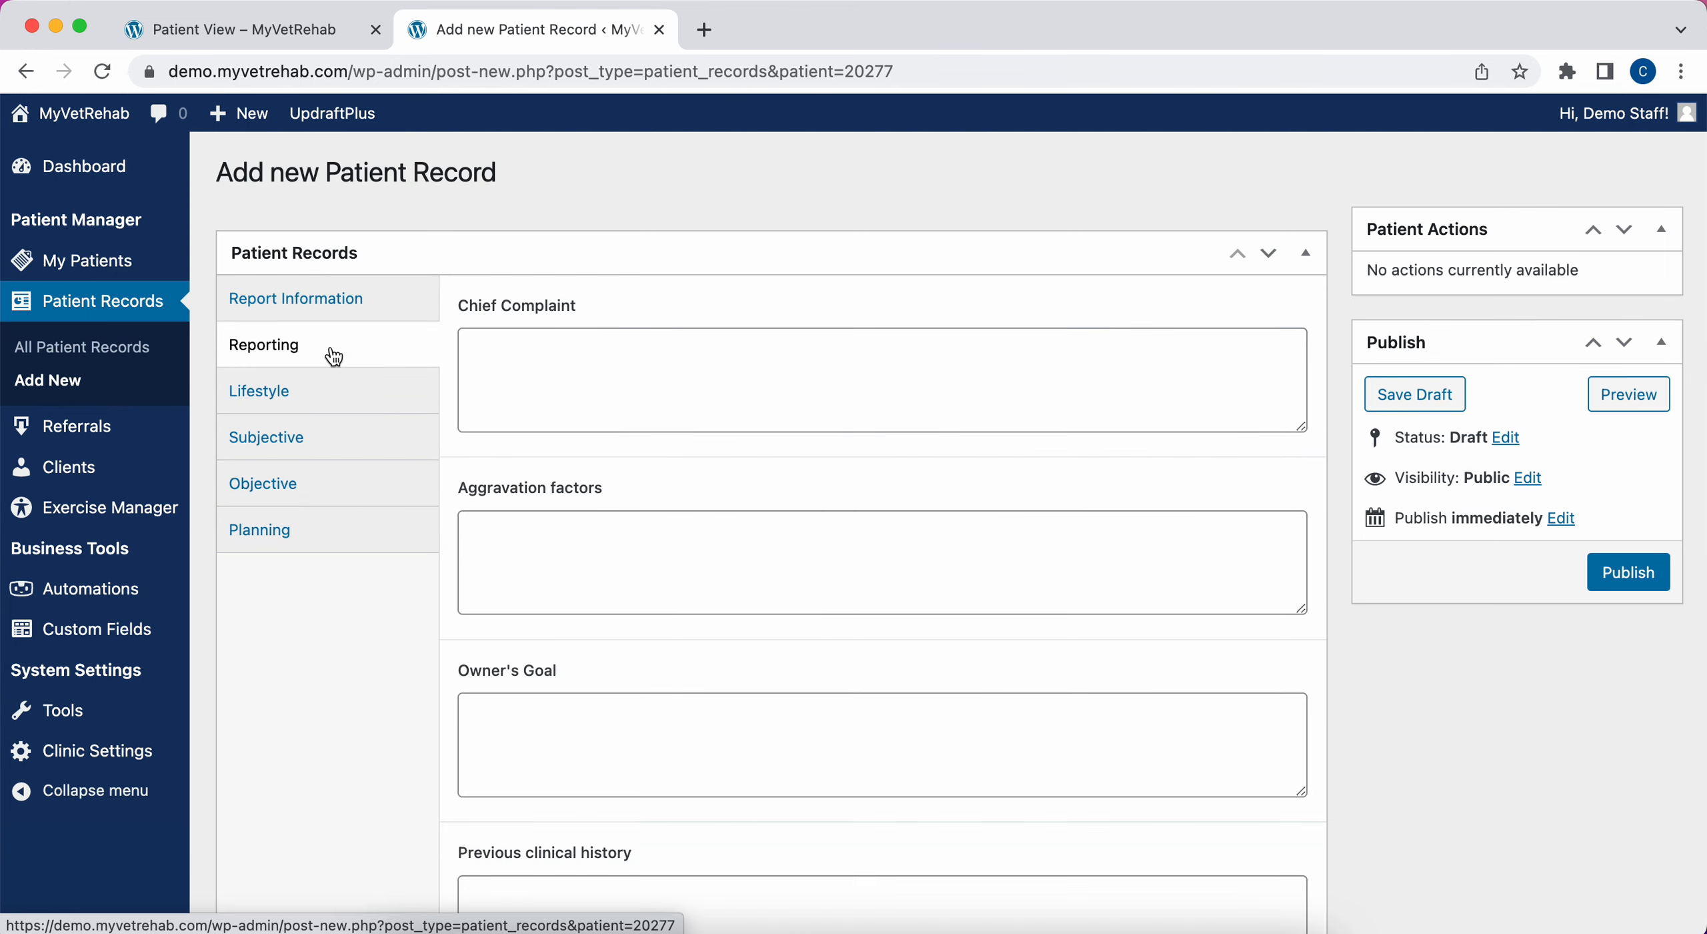
pyautogui.click(341, 398)
pyautogui.click(362, 323)
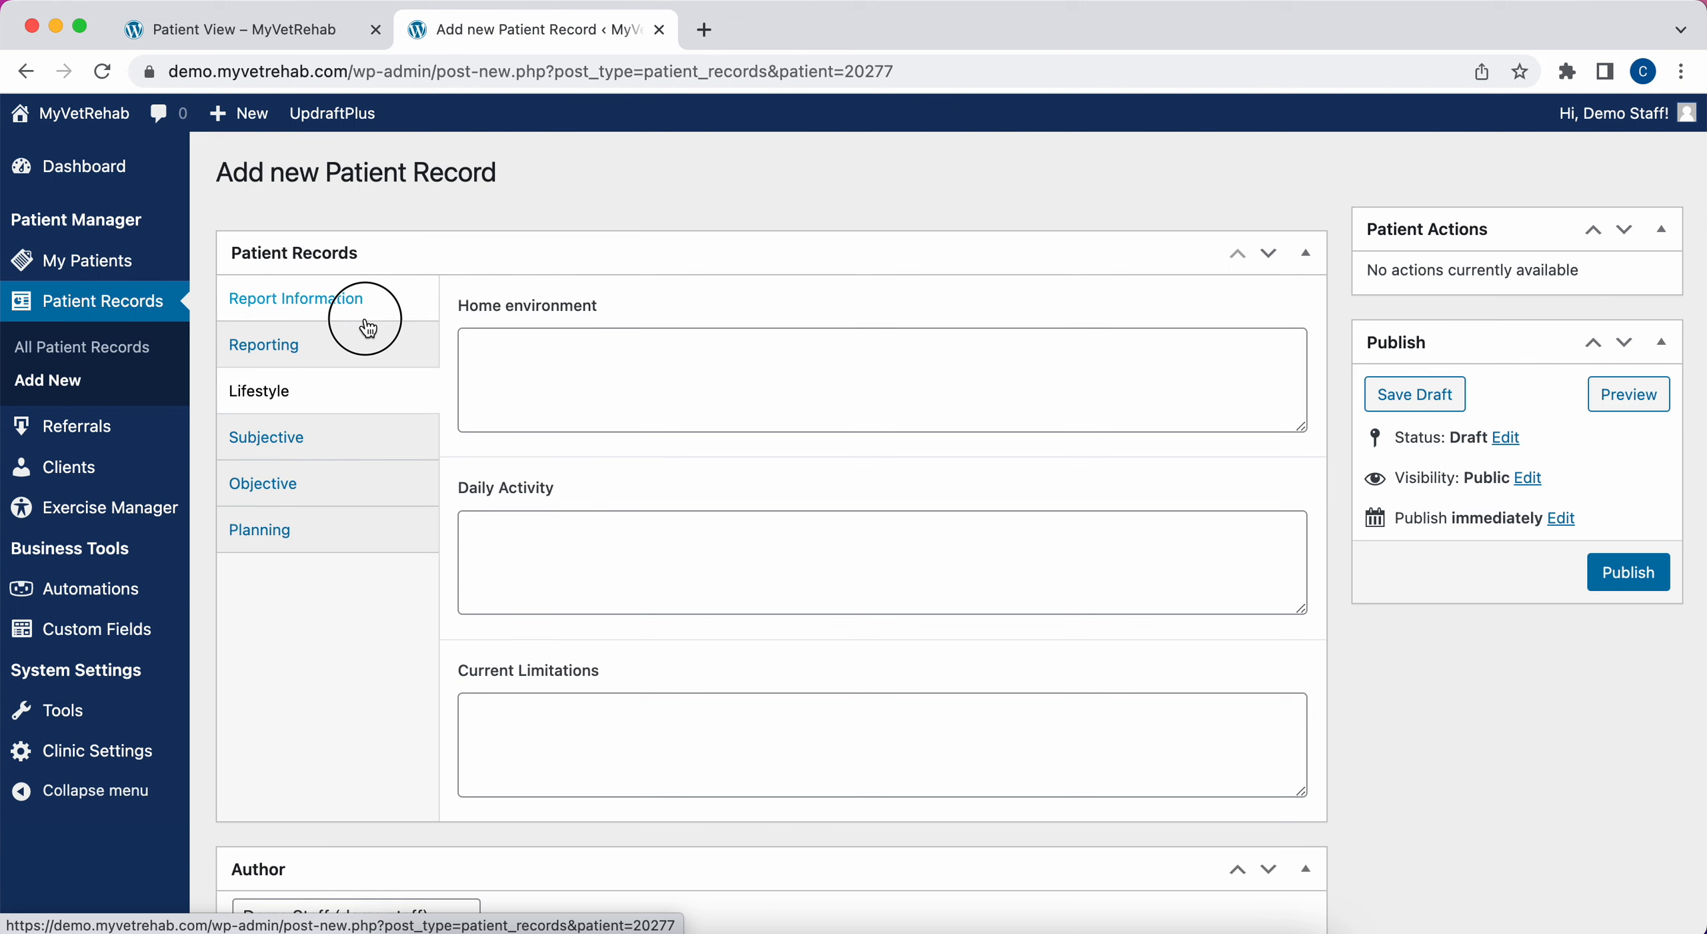
# - Check the report type choices without changing the selection, and review the Physical Evaluation sections once more
pyautogui.click(513, 452)
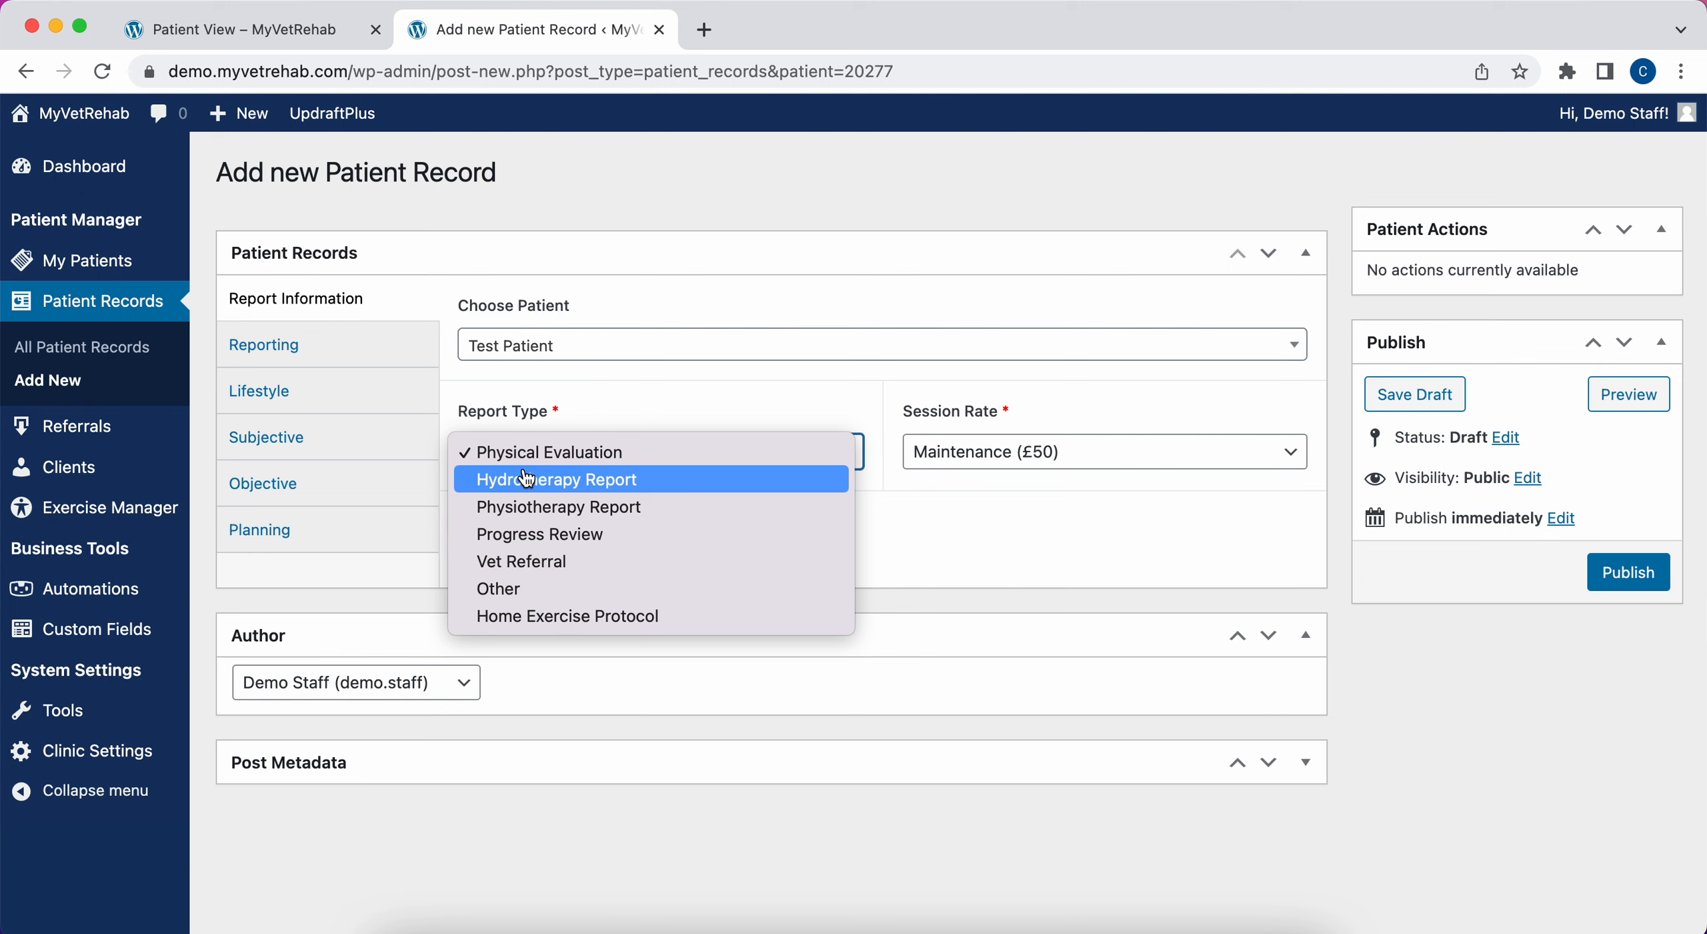
pyautogui.click(311, 440)
pyautogui.click(313, 389)
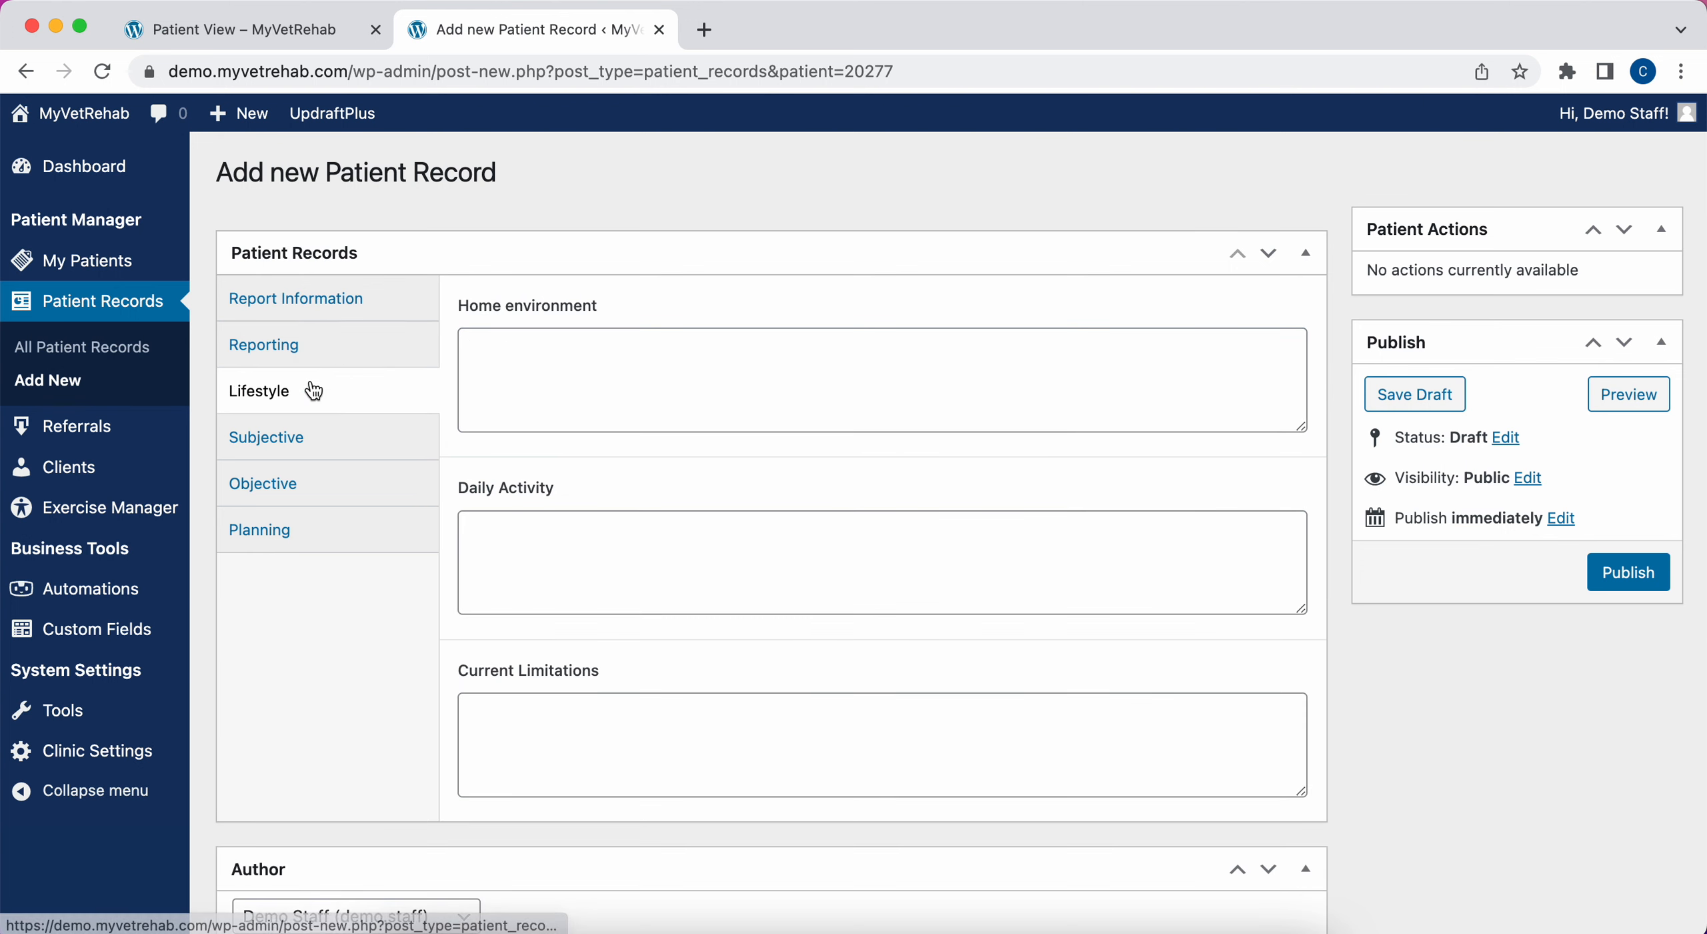
pyautogui.click(313, 360)
pyautogui.click(313, 391)
pyautogui.click(313, 438)
pyautogui.click(311, 486)
pyautogui.click(309, 530)
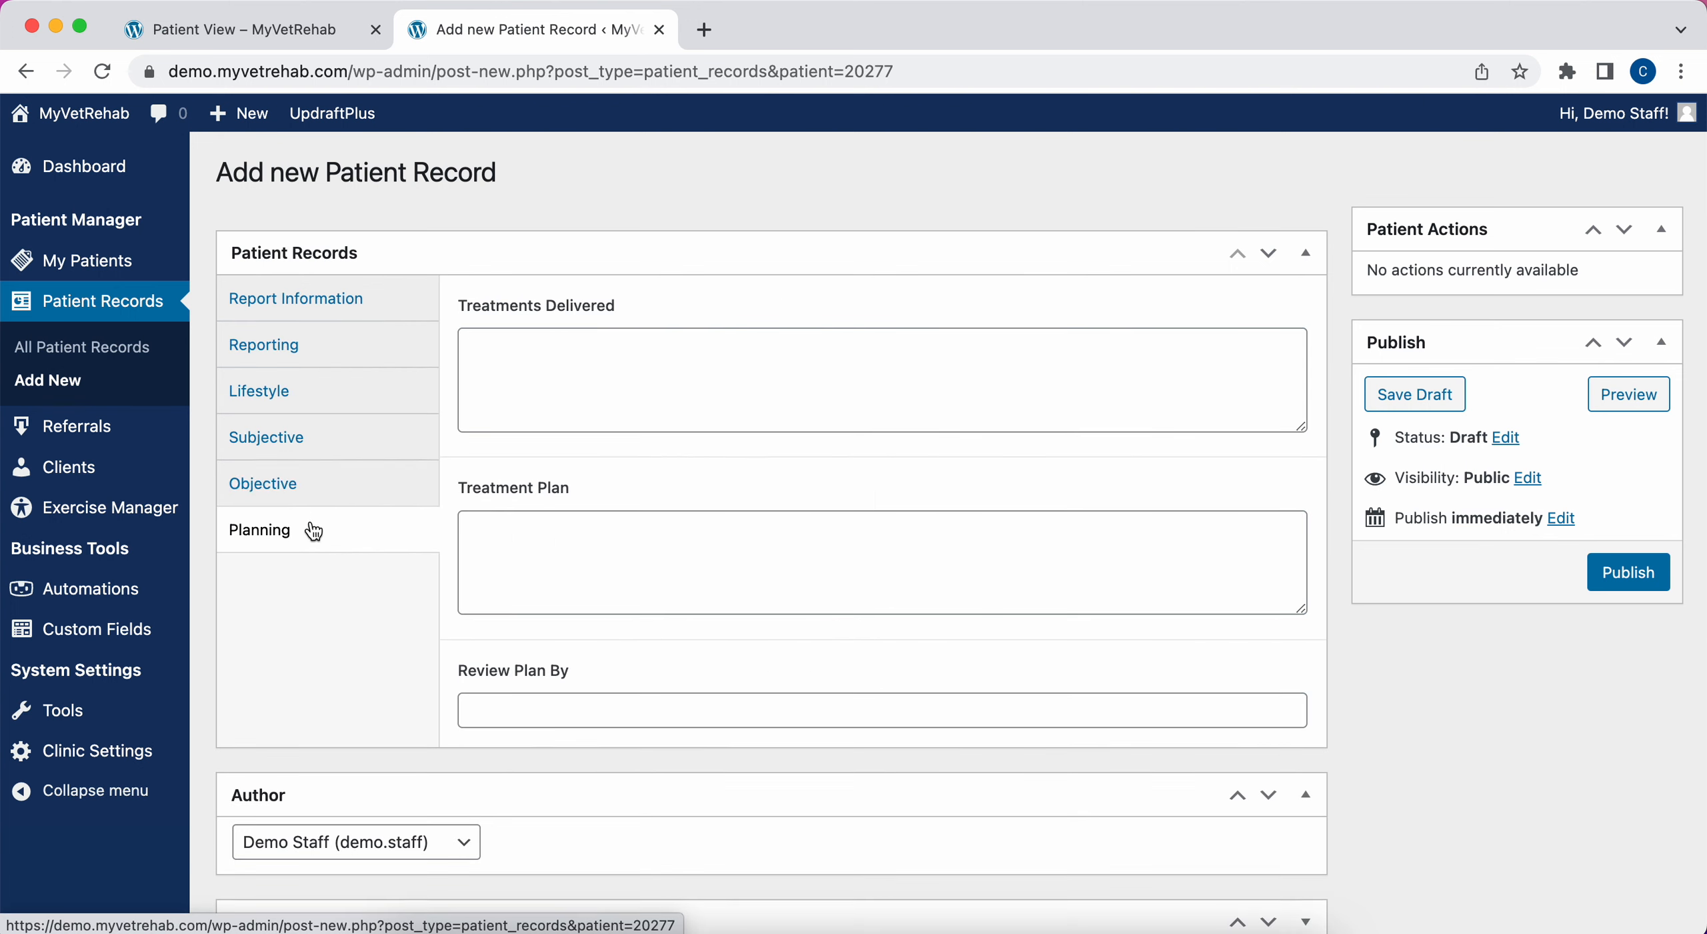
pyautogui.click(309, 390)
pyautogui.click(293, 304)
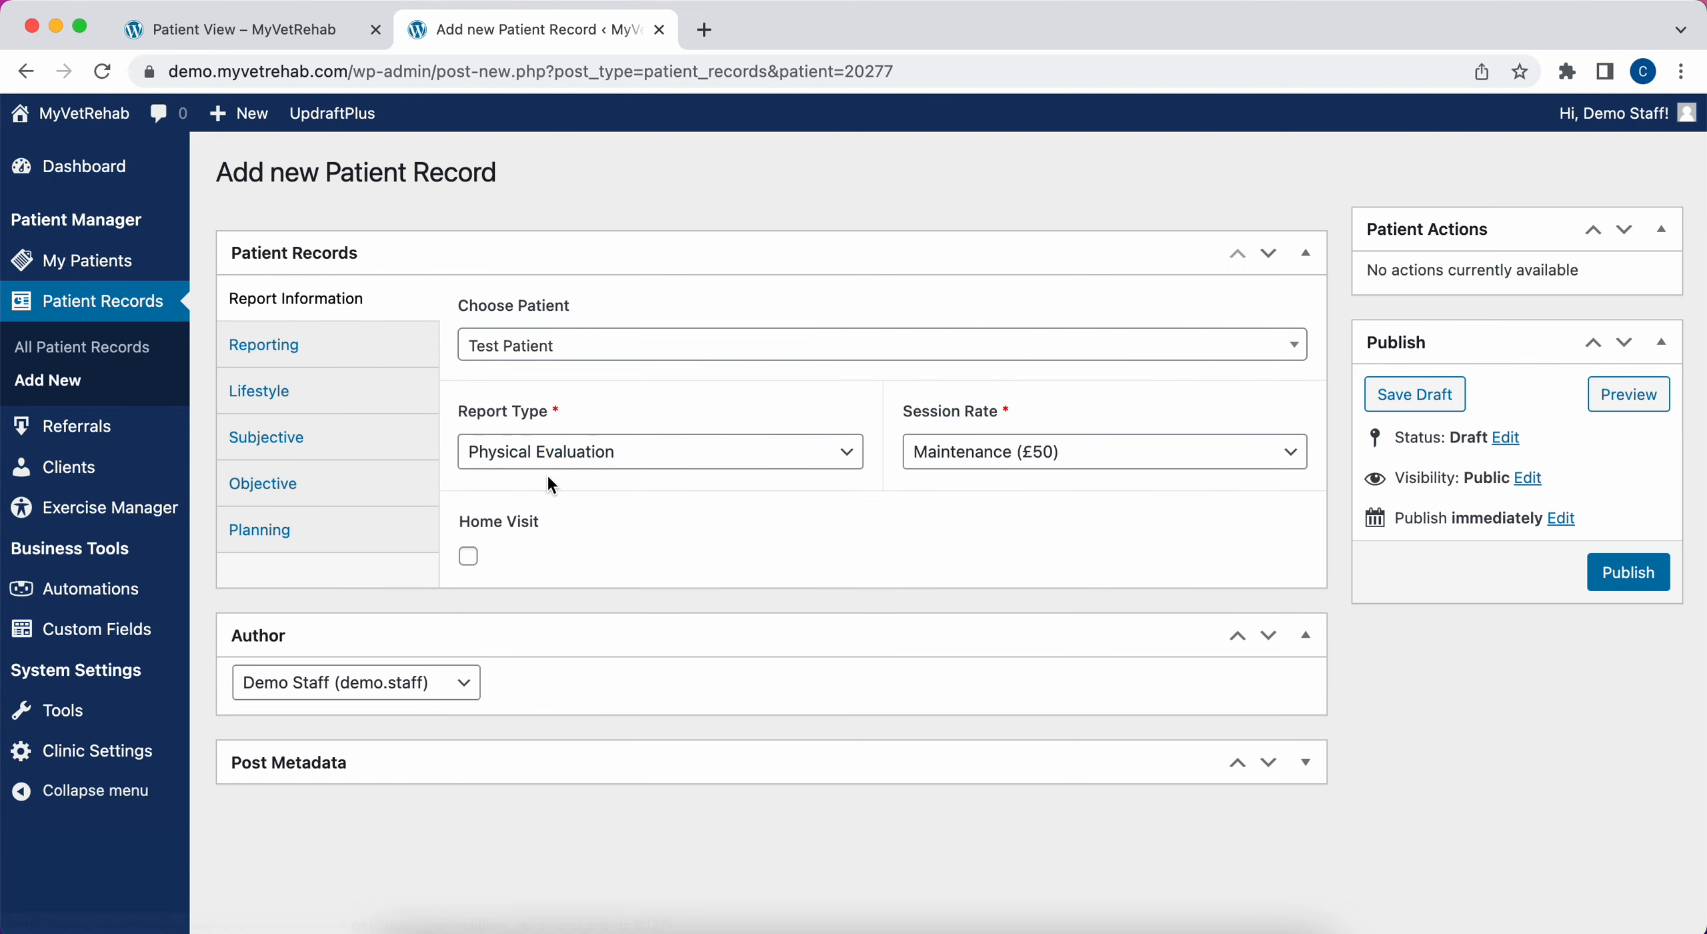
# - Try the Hydrotherapy Report and the Physiotherapy Report as the record's report type
pyautogui.click(532, 452)
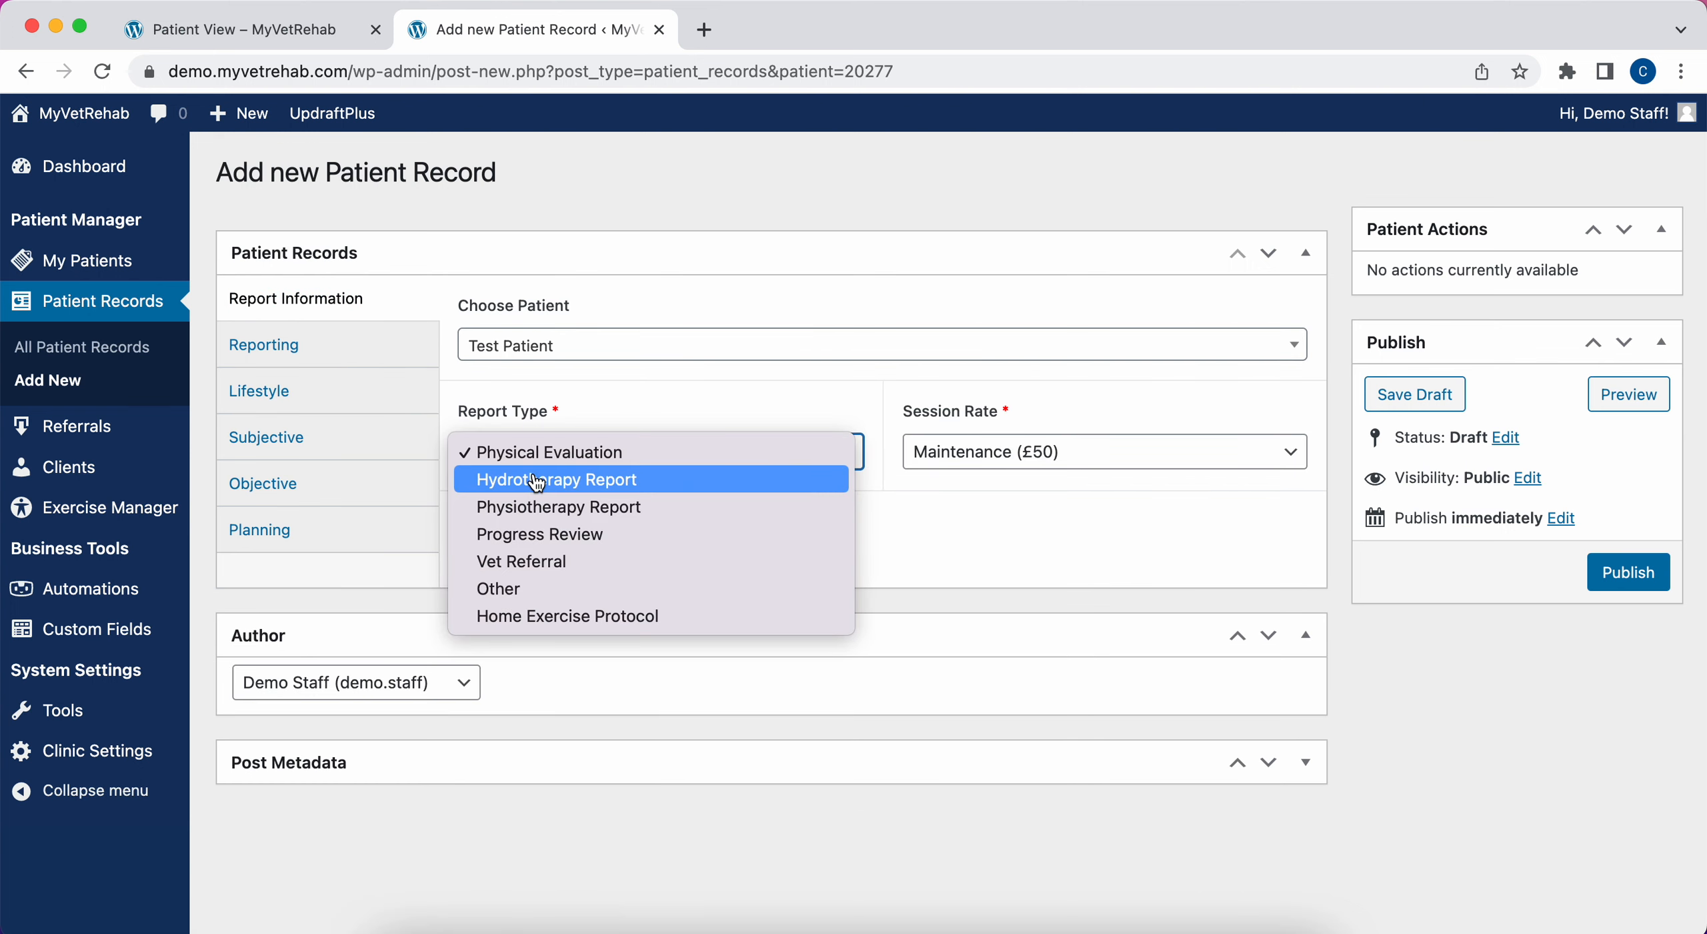
pyautogui.click(534, 477)
pyautogui.click(533, 459)
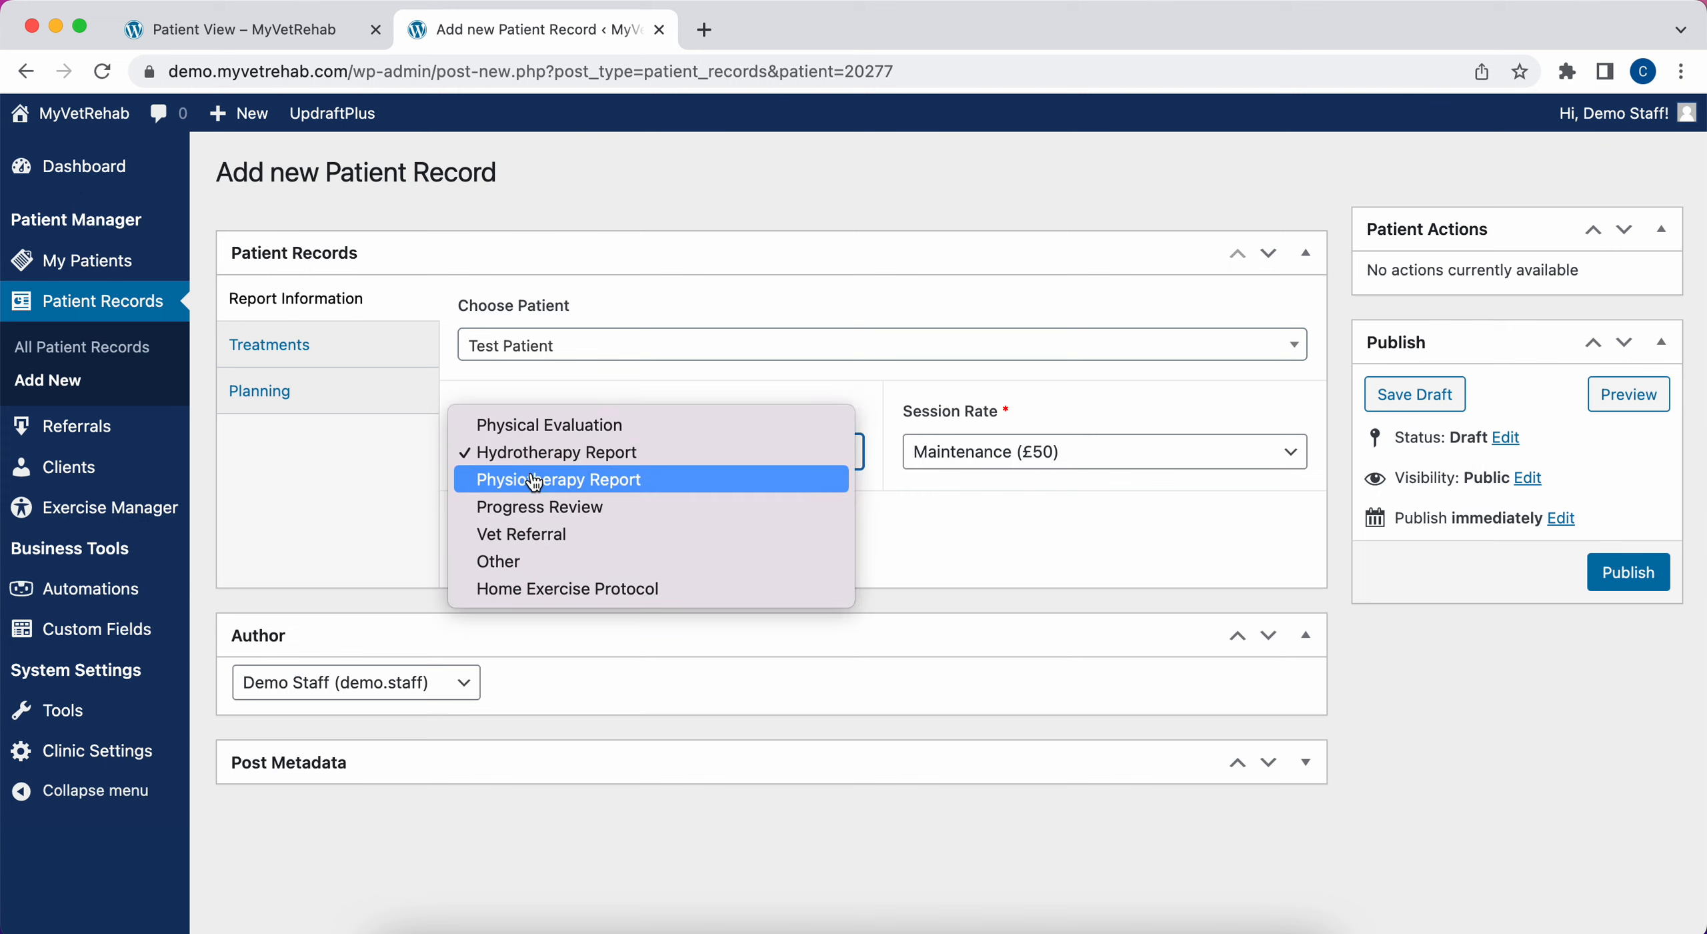
pyautogui.click(533, 477)
# - Try Progress Review as the report type and look through its Subjective, Progress and Reporting sections
pyautogui.click(533, 459)
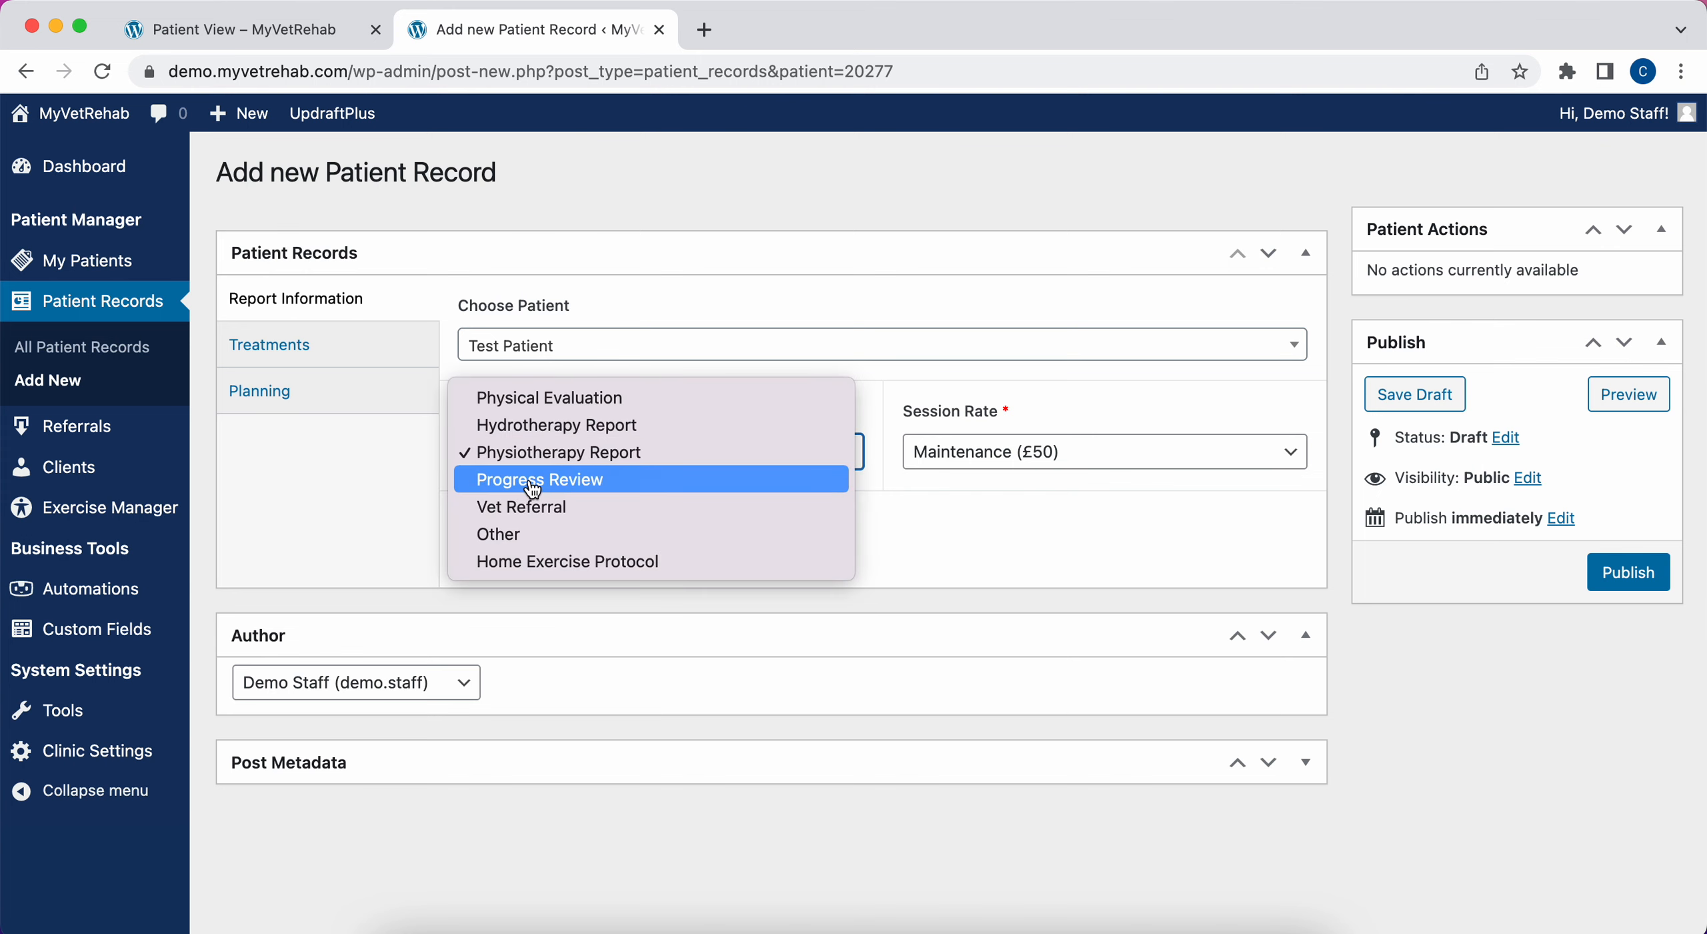
pyautogui.click(533, 479)
pyautogui.click(530, 455)
pyautogui.click(527, 459)
pyautogui.click(526, 457)
pyautogui.click(354, 468)
pyautogui.click(346, 443)
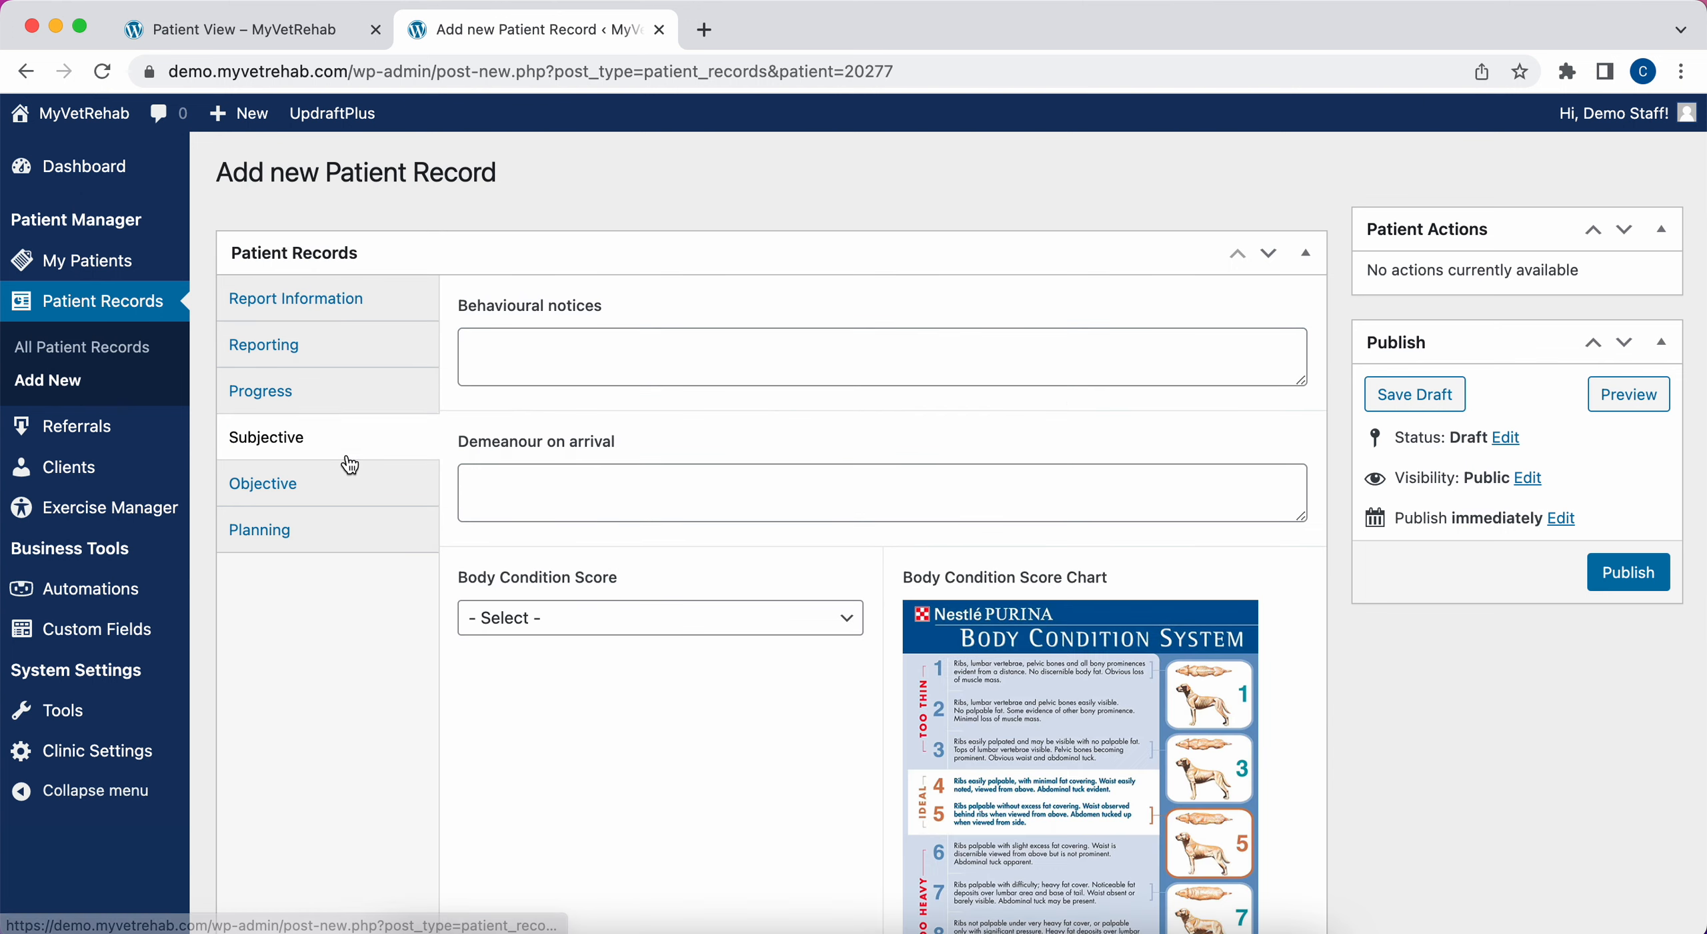
pyautogui.click(343, 394)
pyautogui.click(330, 348)
pyautogui.click(330, 401)
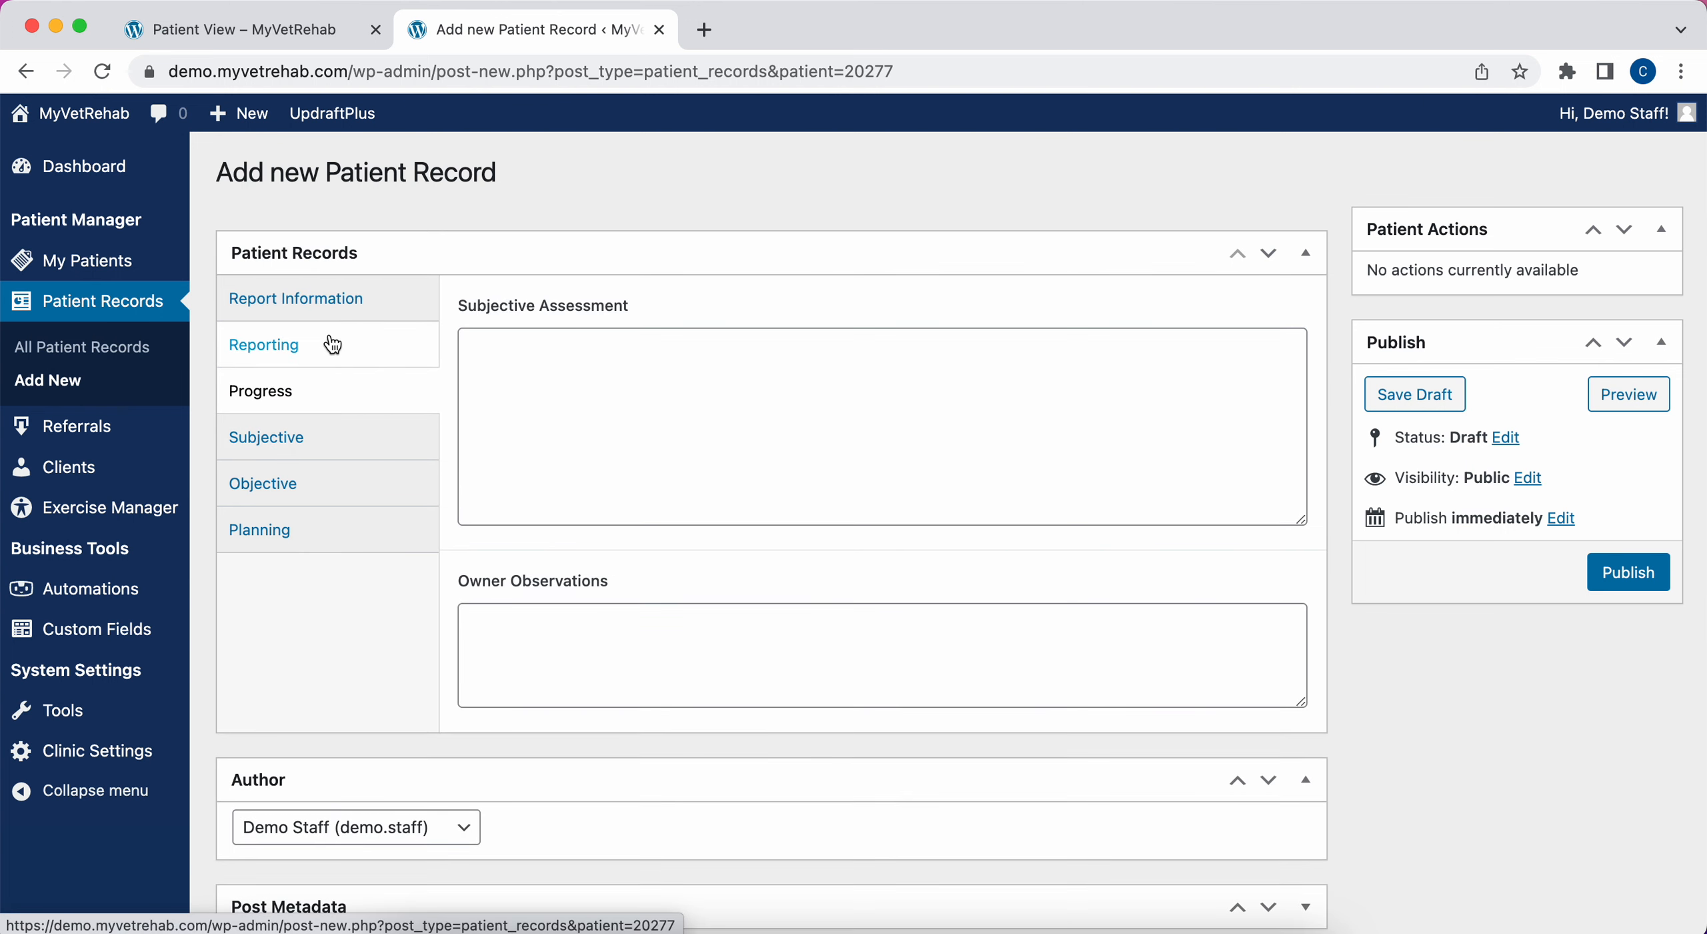
# - Set the report type to Physiotherapy Report and look through its Treatments and Planning sections
pyautogui.click(335, 297)
pyautogui.click(540, 454)
pyautogui.click(534, 429)
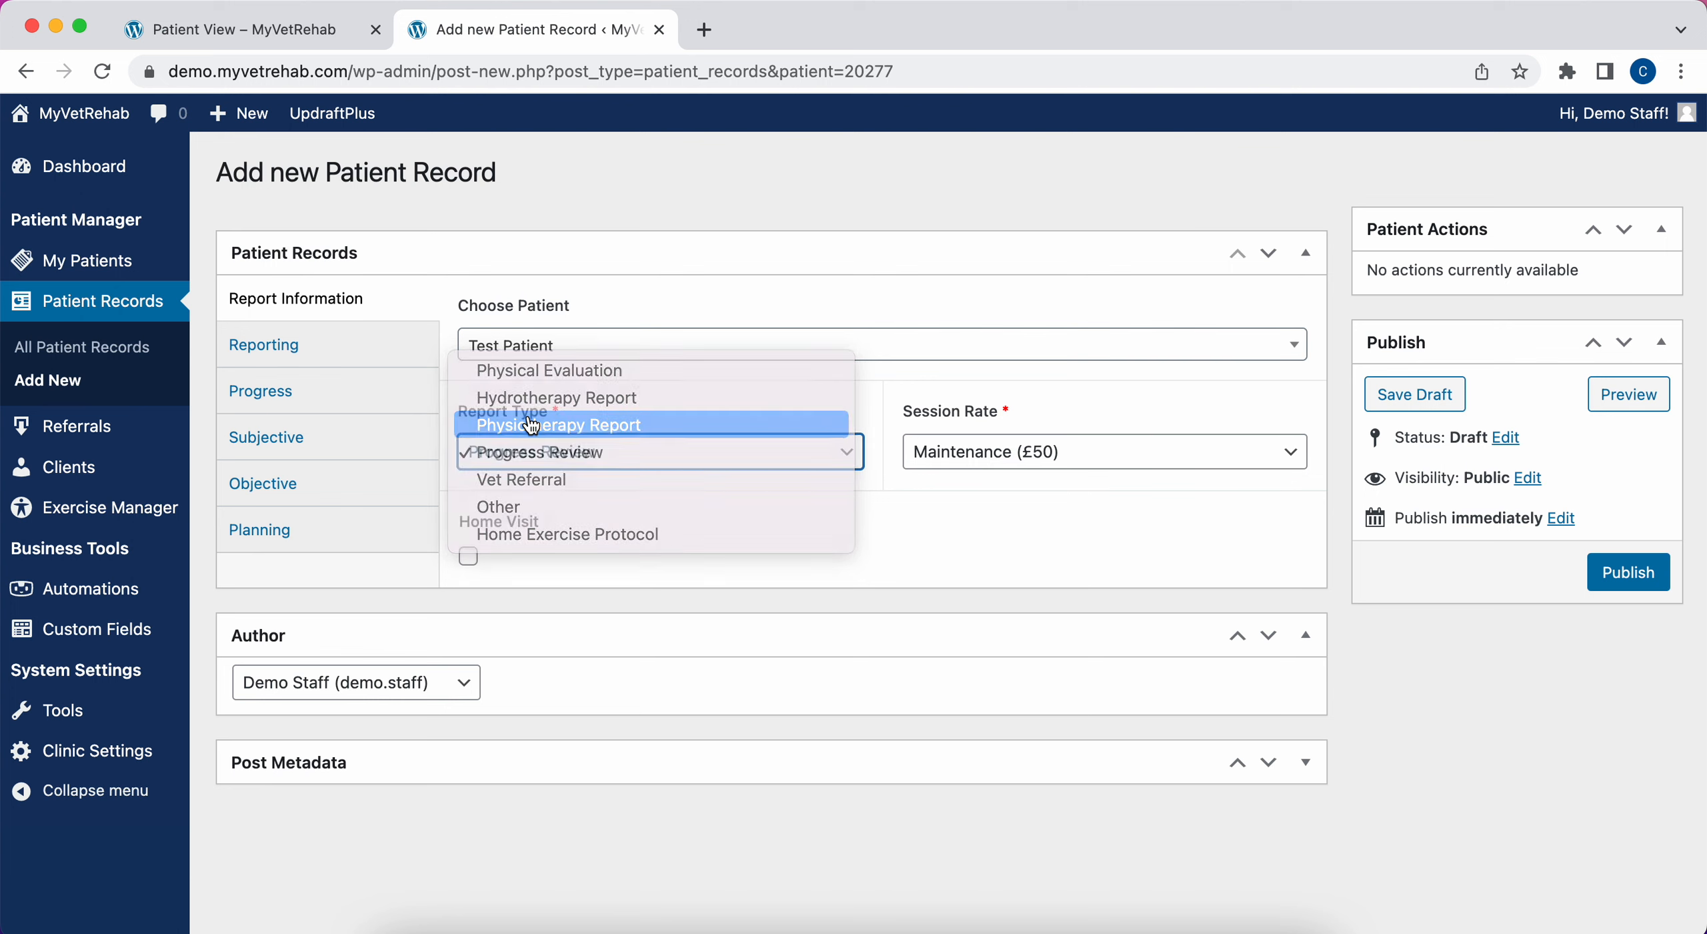
pyautogui.click(366, 348)
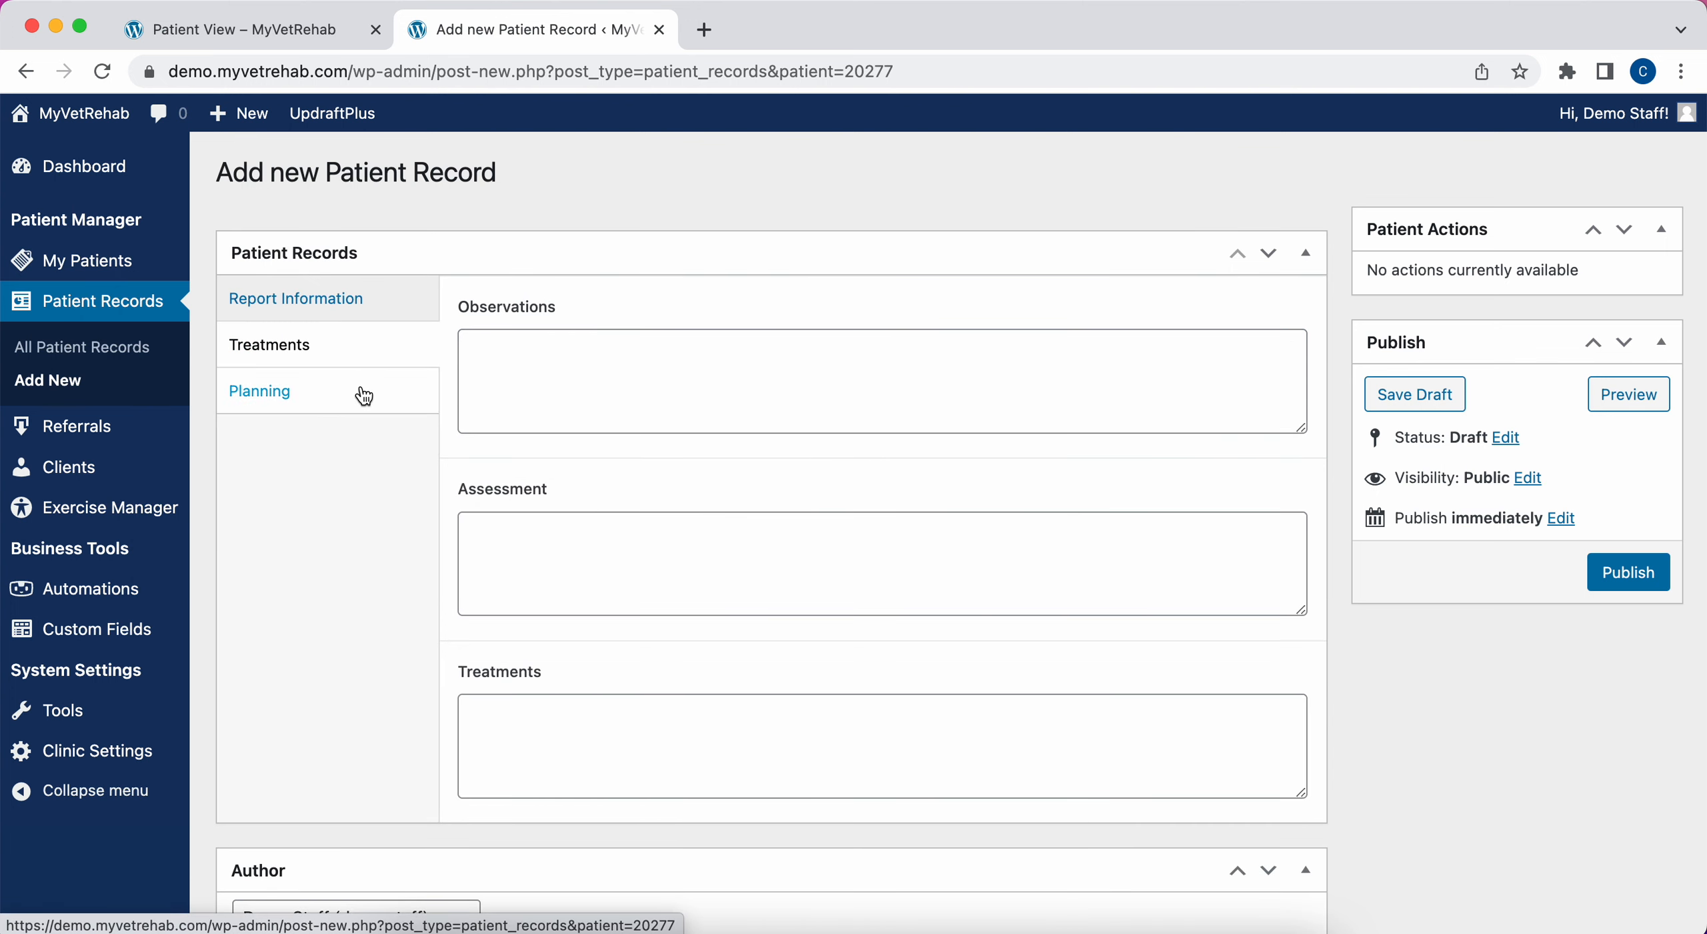
pyautogui.click(365, 393)
pyautogui.click(327, 354)
pyautogui.click(331, 381)
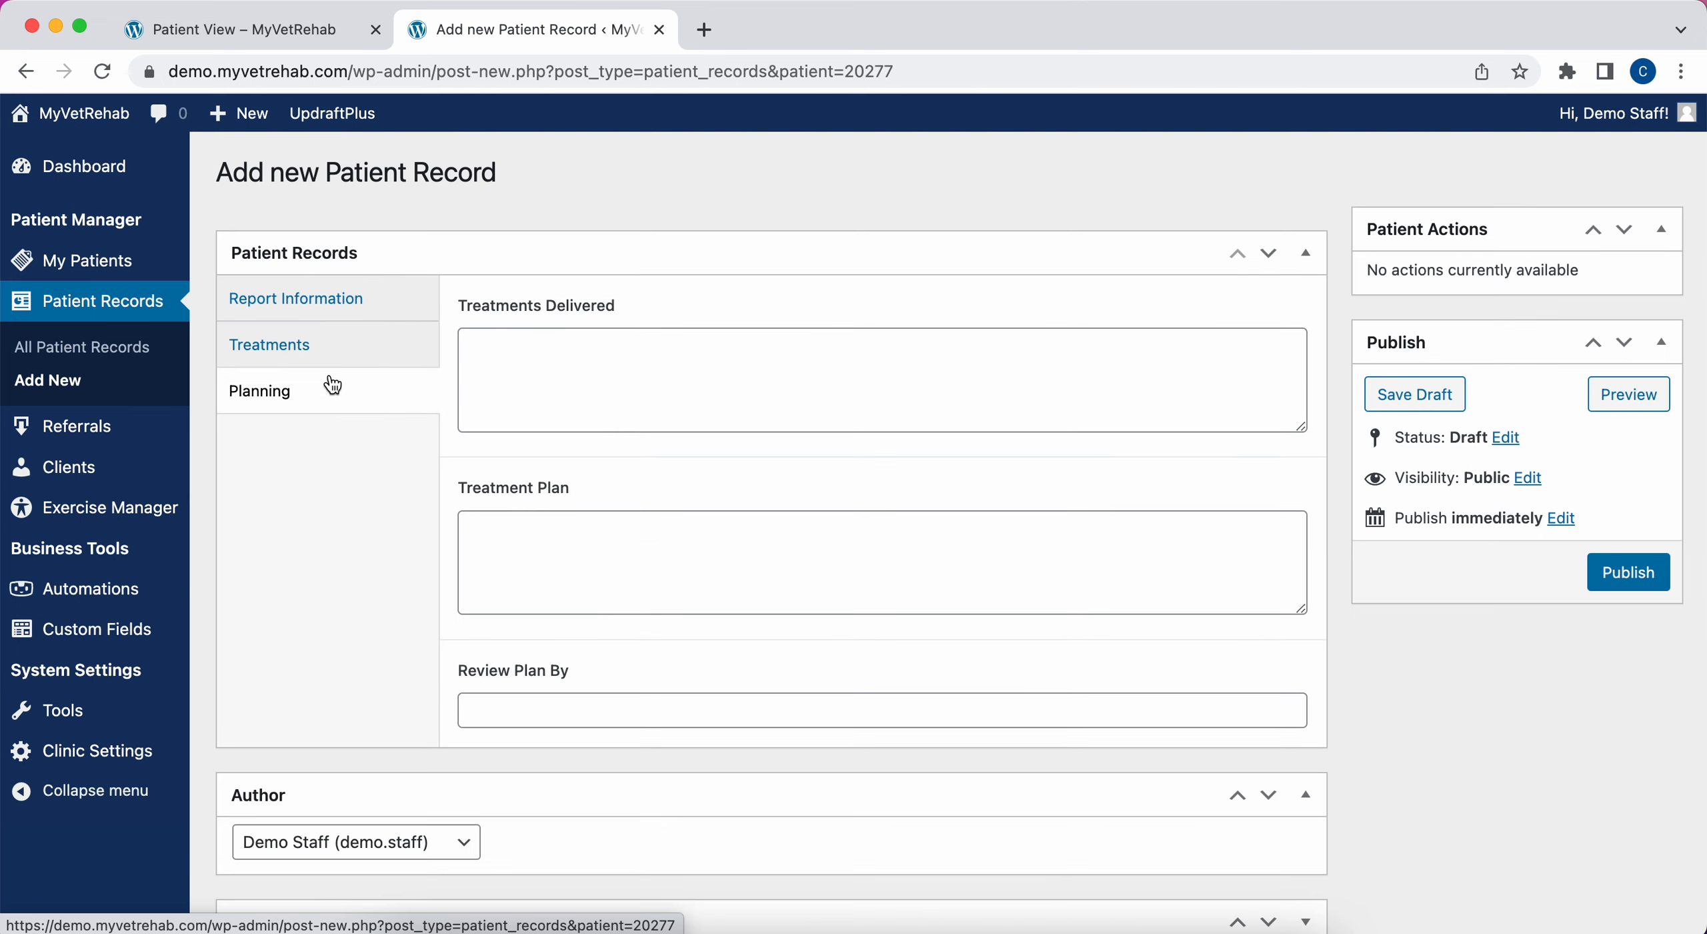
# - Set the Review Plan By date to June 30, 2023, and check the clinical review date on Test Patient's details page
pyautogui.click(539, 716)
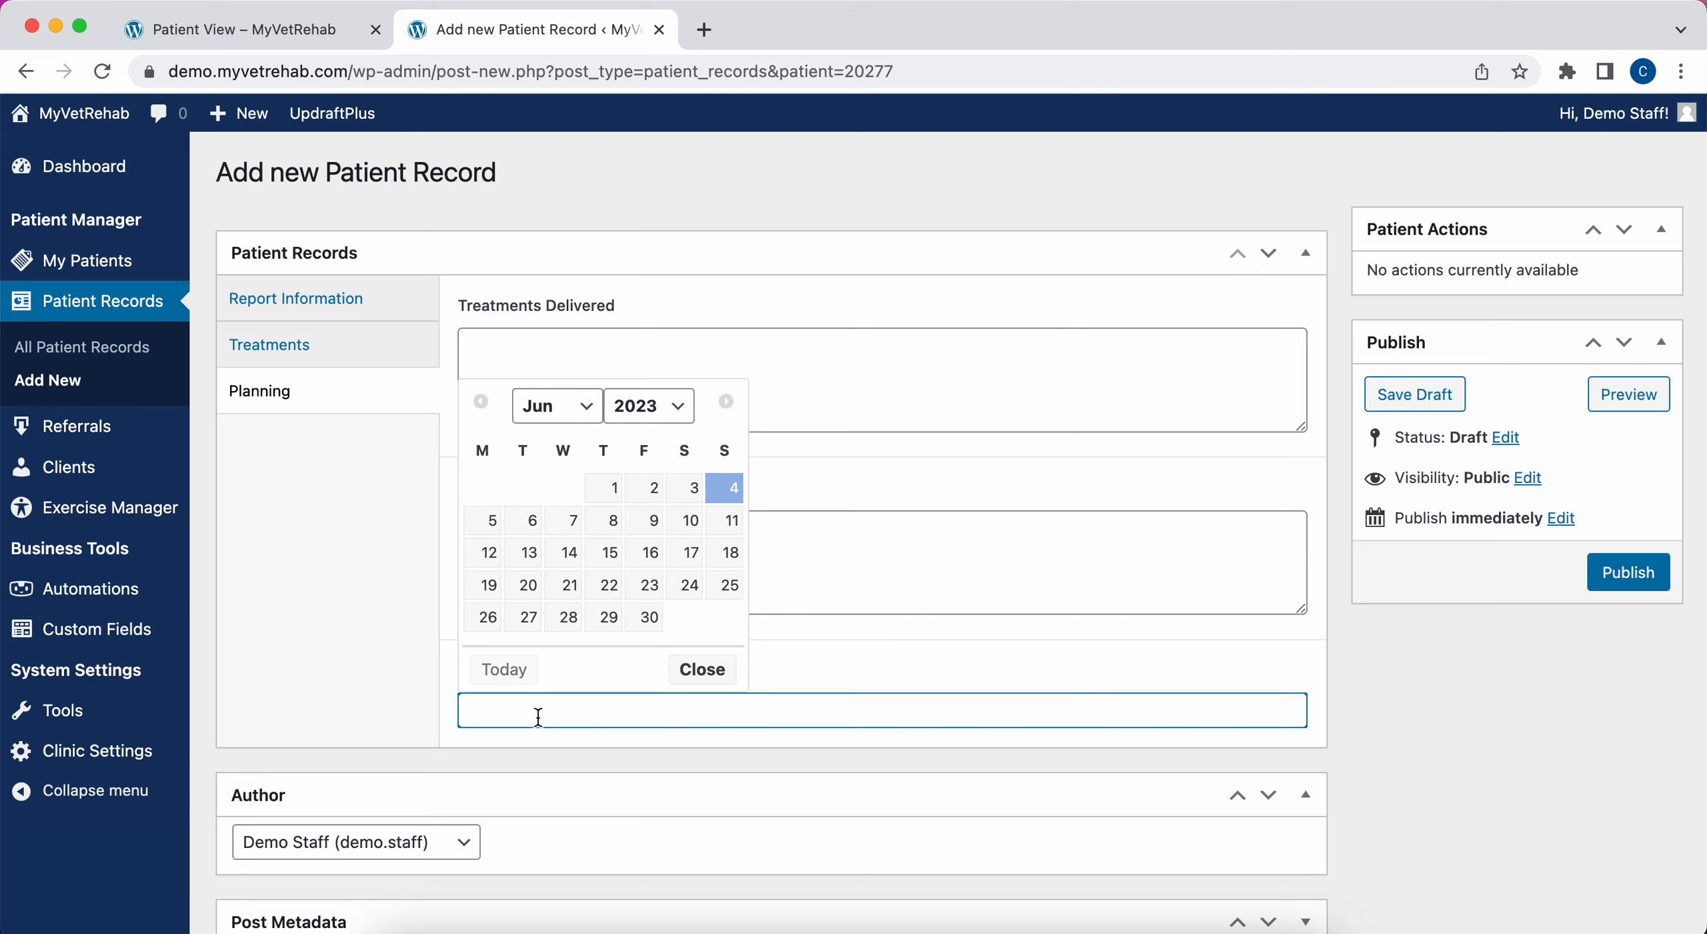
pyautogui.click(651, 617)
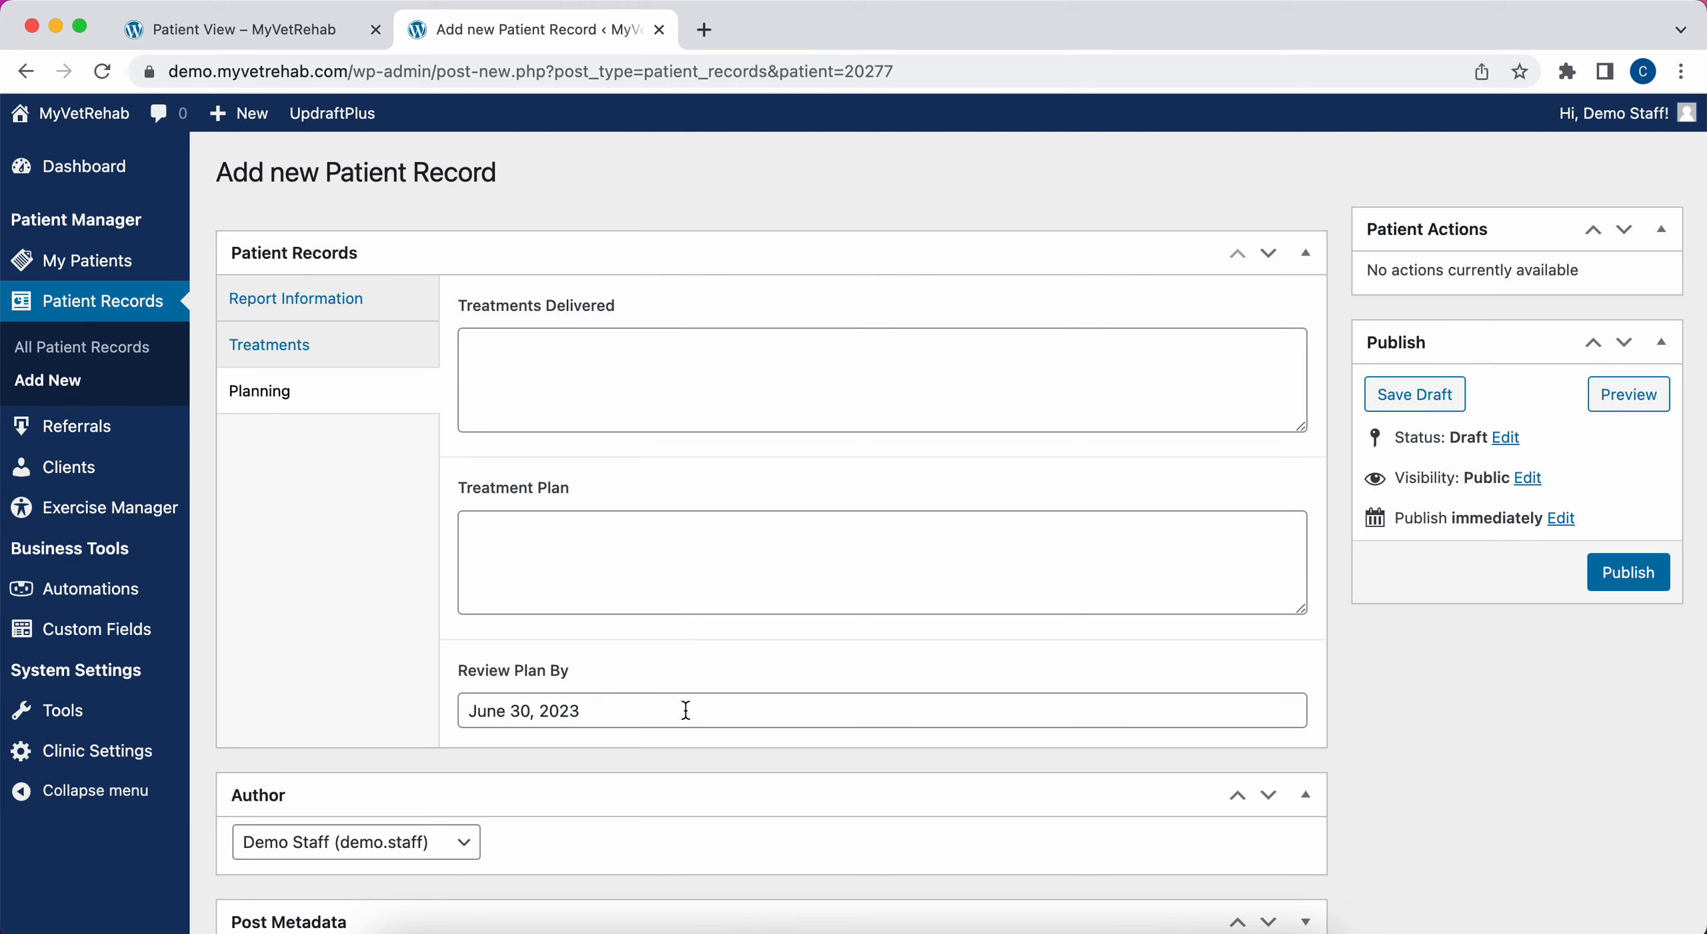
pyautogui.click(252, 32)
pyautogui.moveTo(475, 534); pyautogui.dragTo(389, 529)
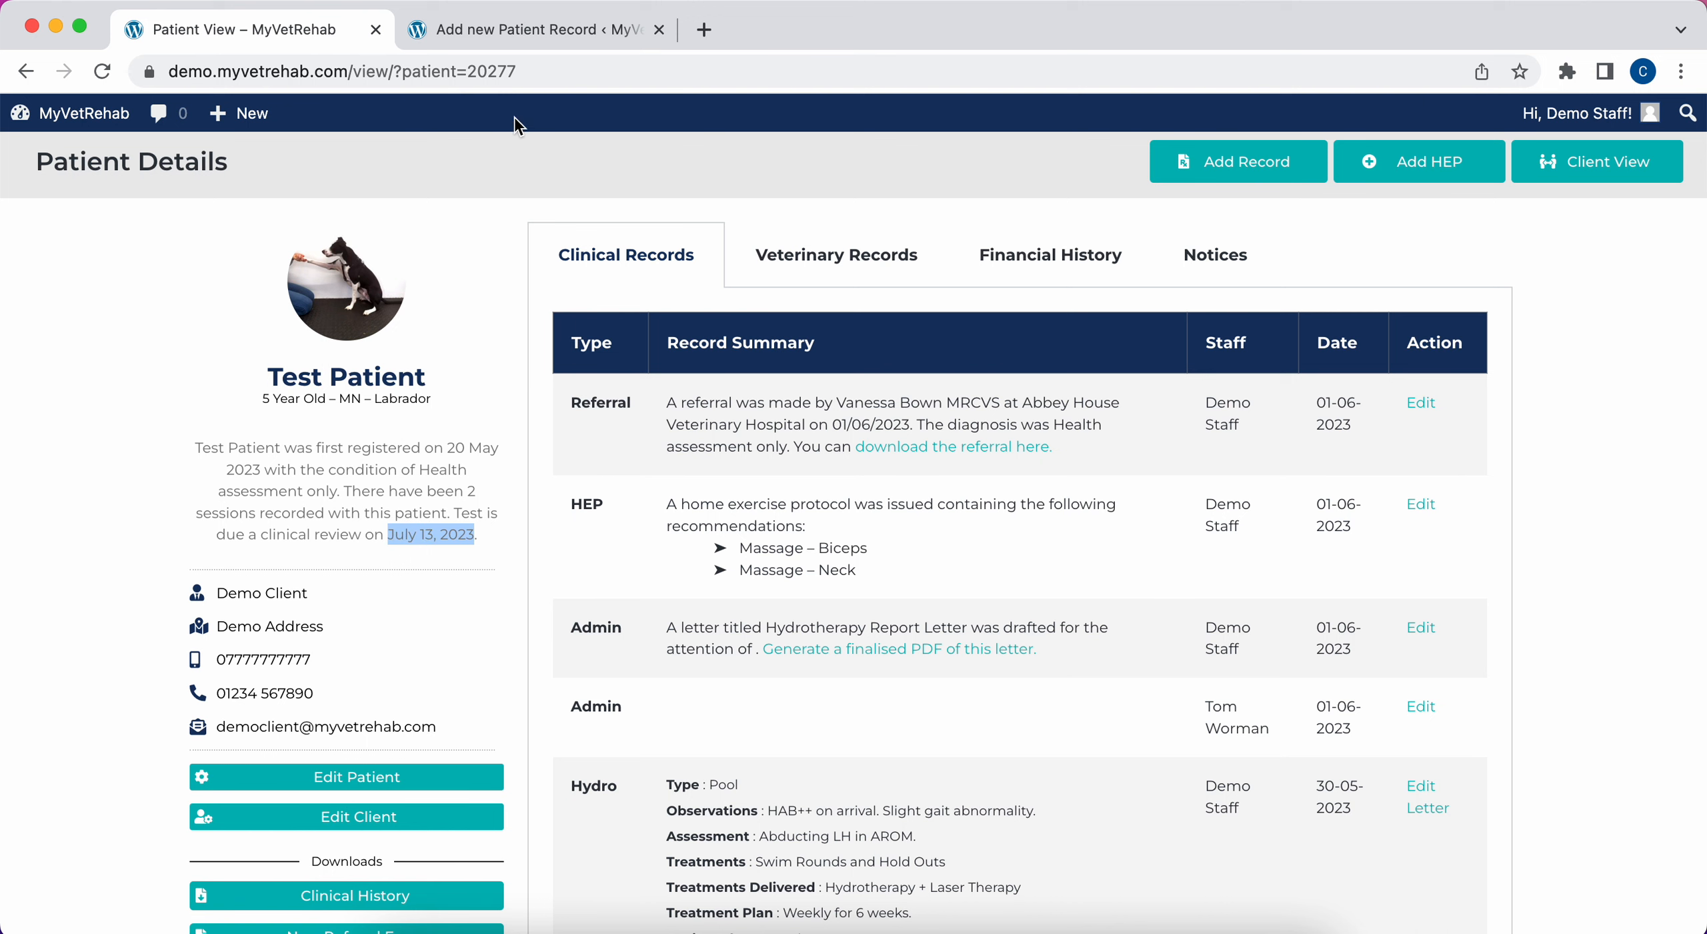
pyautogui.click(529, 43)
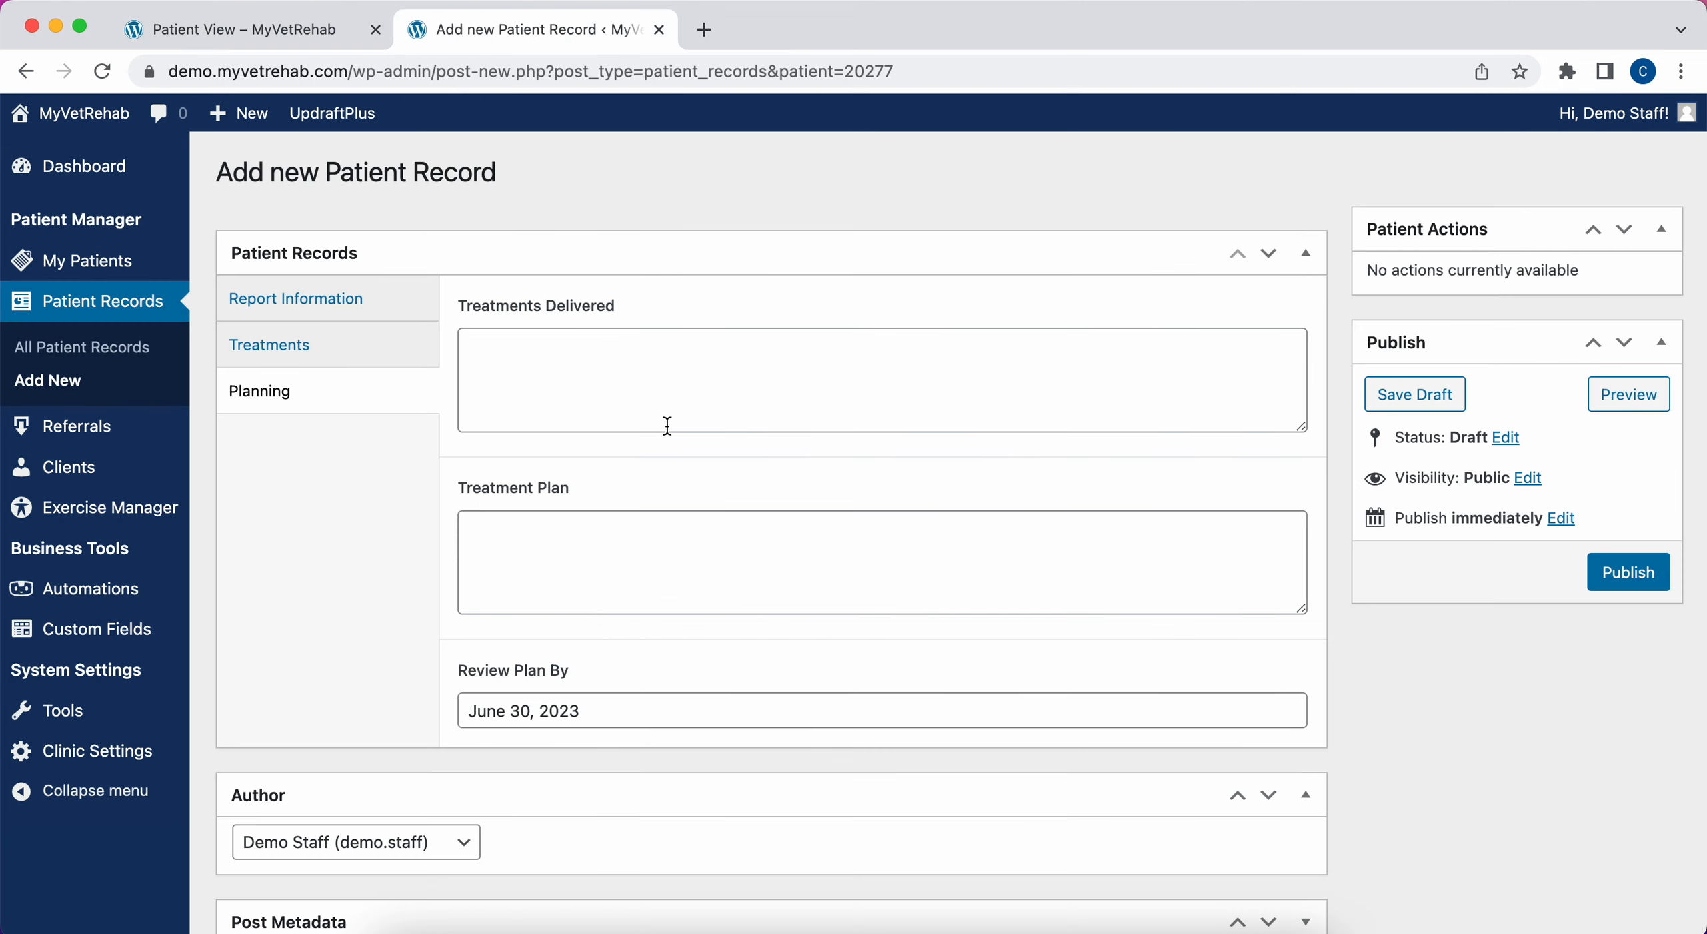
# - Recheck the new record's Treatments fields and its Report Information, keeping Physiotherapy Report as the type
pyautogui.click(297, 308)
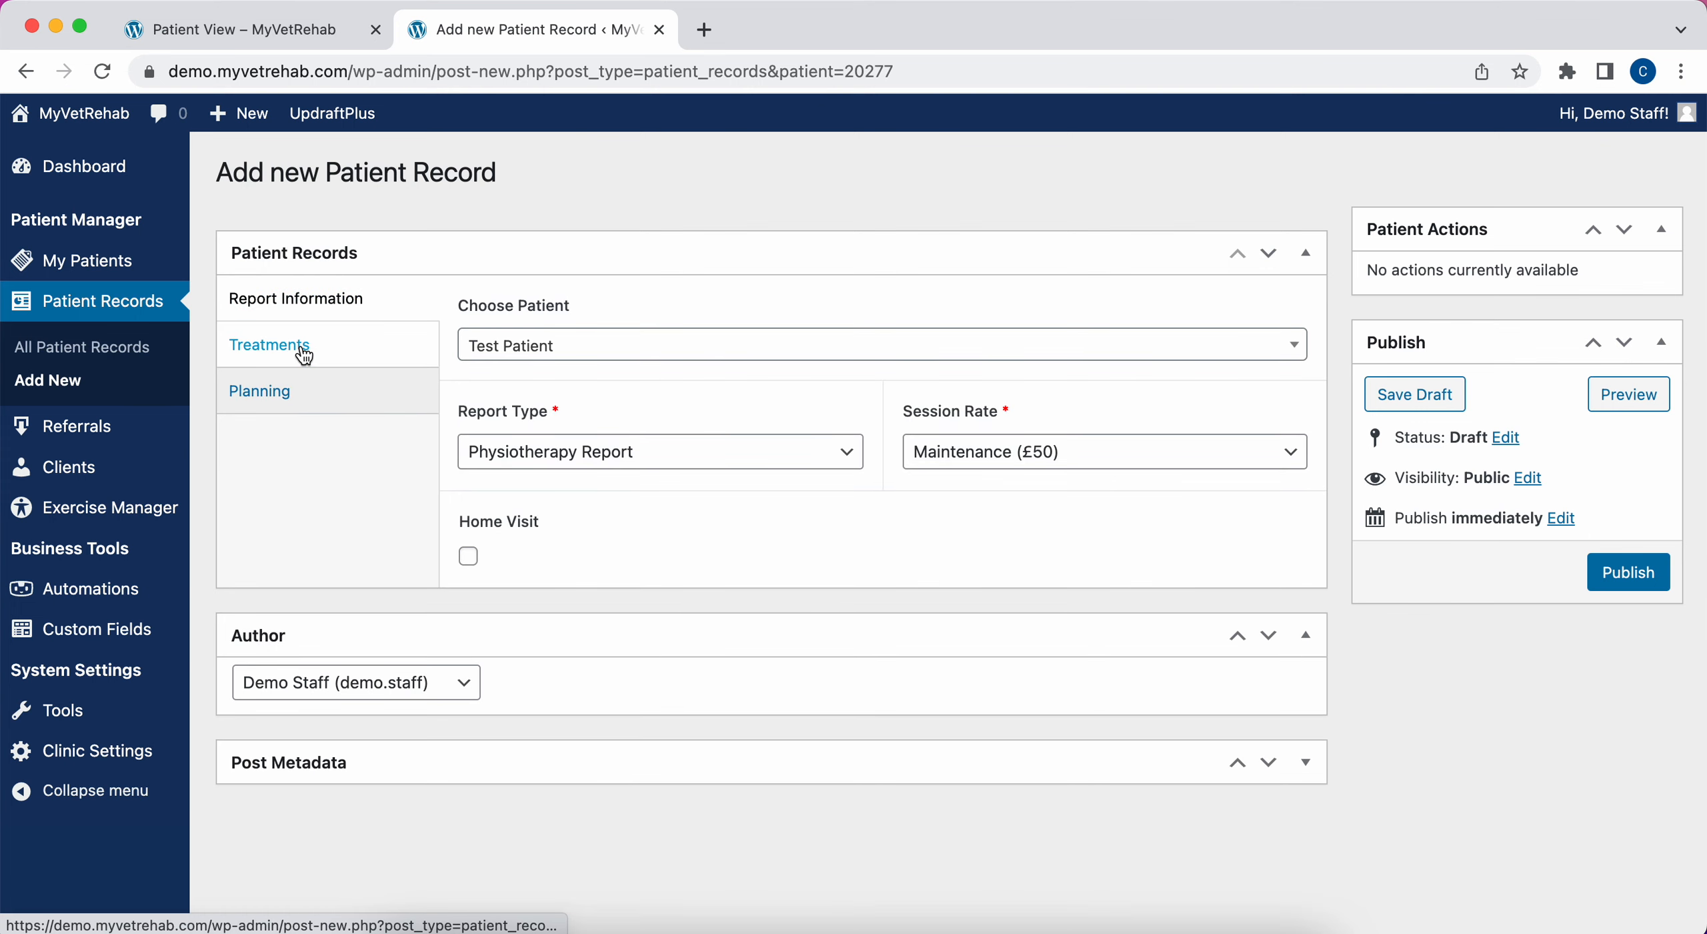
pyautogui.click(304, 348)
pyautogui.click(331, 299)
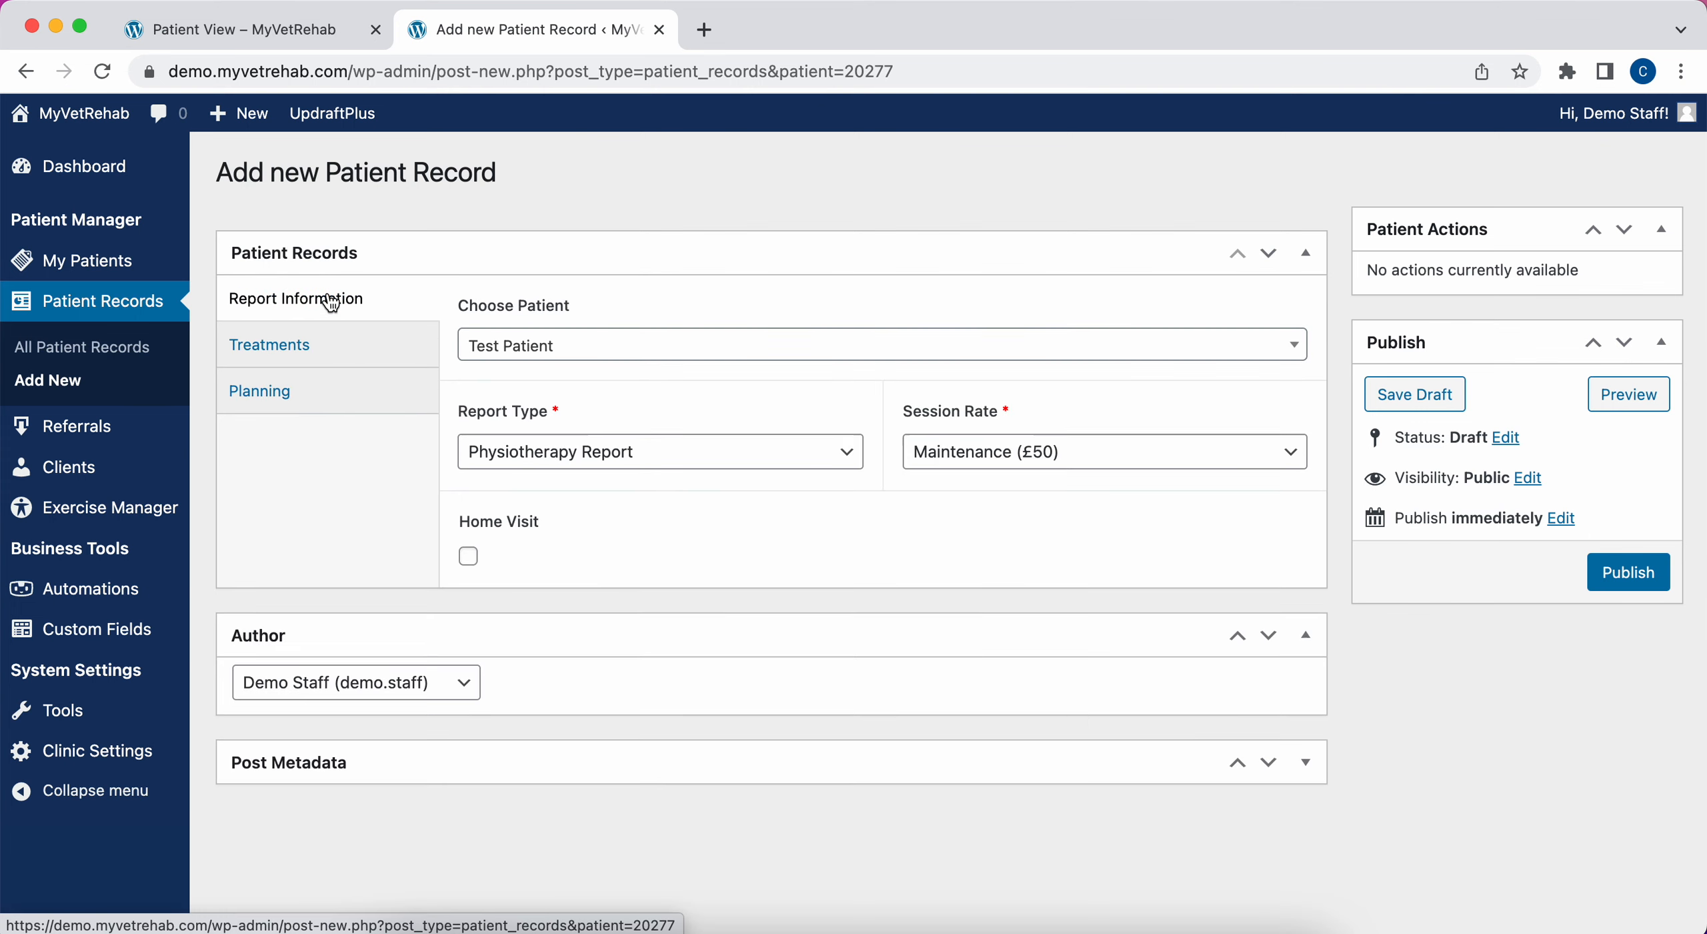
pyautogui.click(570, 466)
# - Enter "Test Observations", "Test Assessment" and "Test Treatment" in the matching treatment fields, and publish the record
pyautogui.click(400, 351)
pyautogui.click(505, 379)
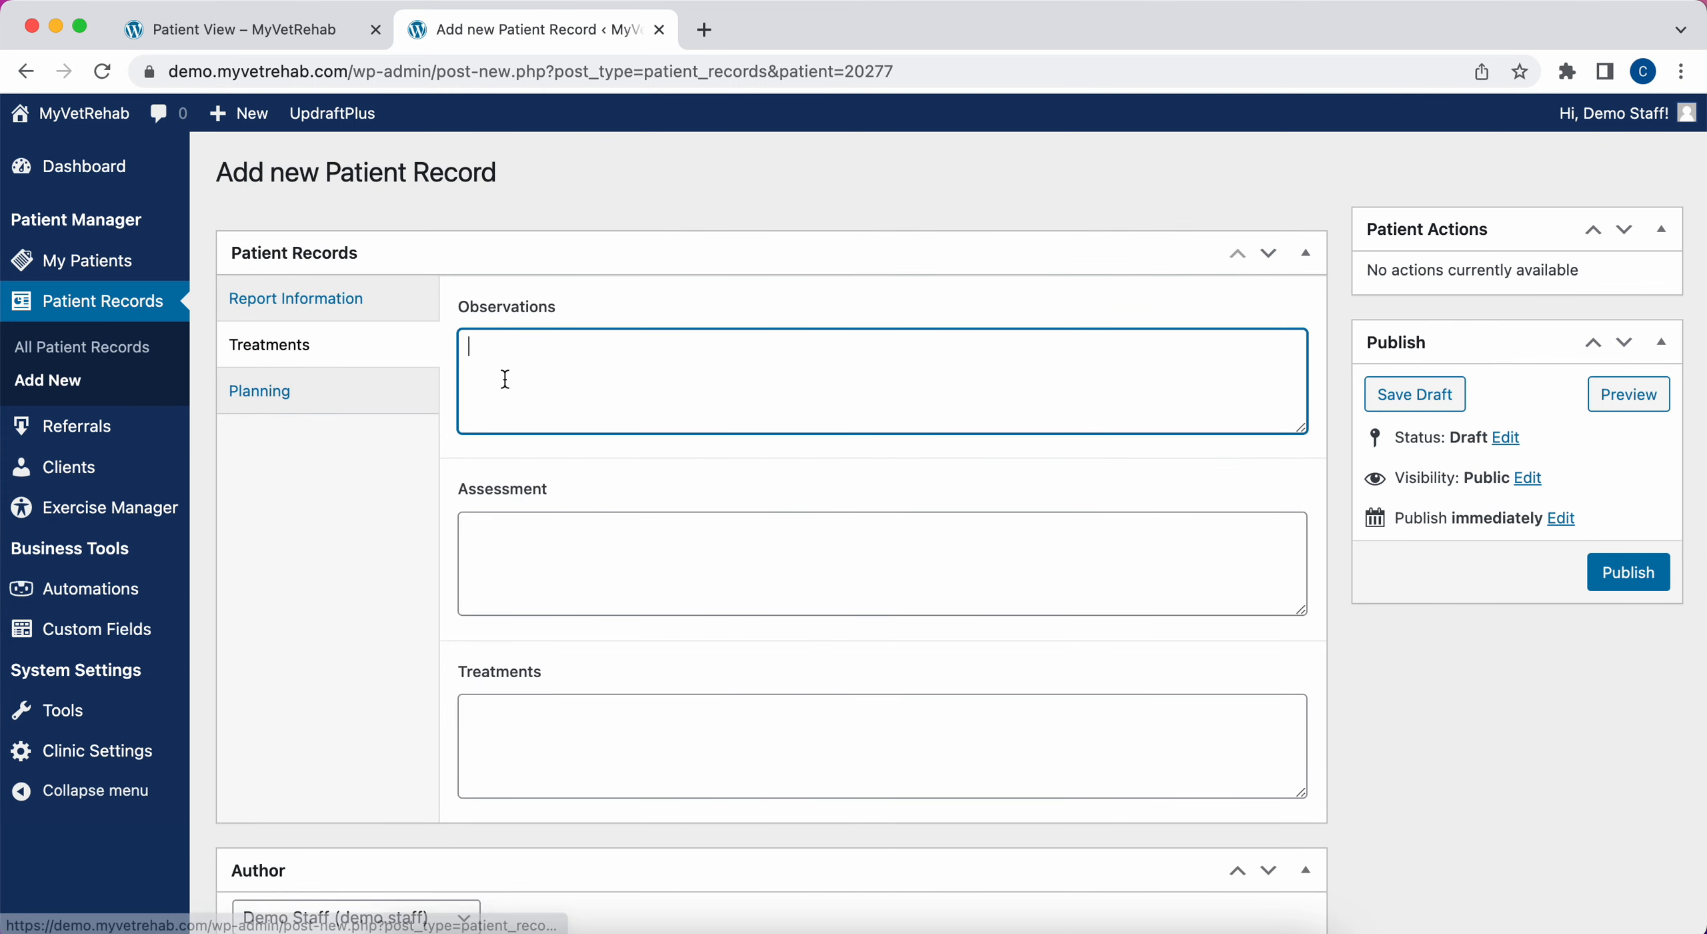
pyautogui.write('Test Obse')
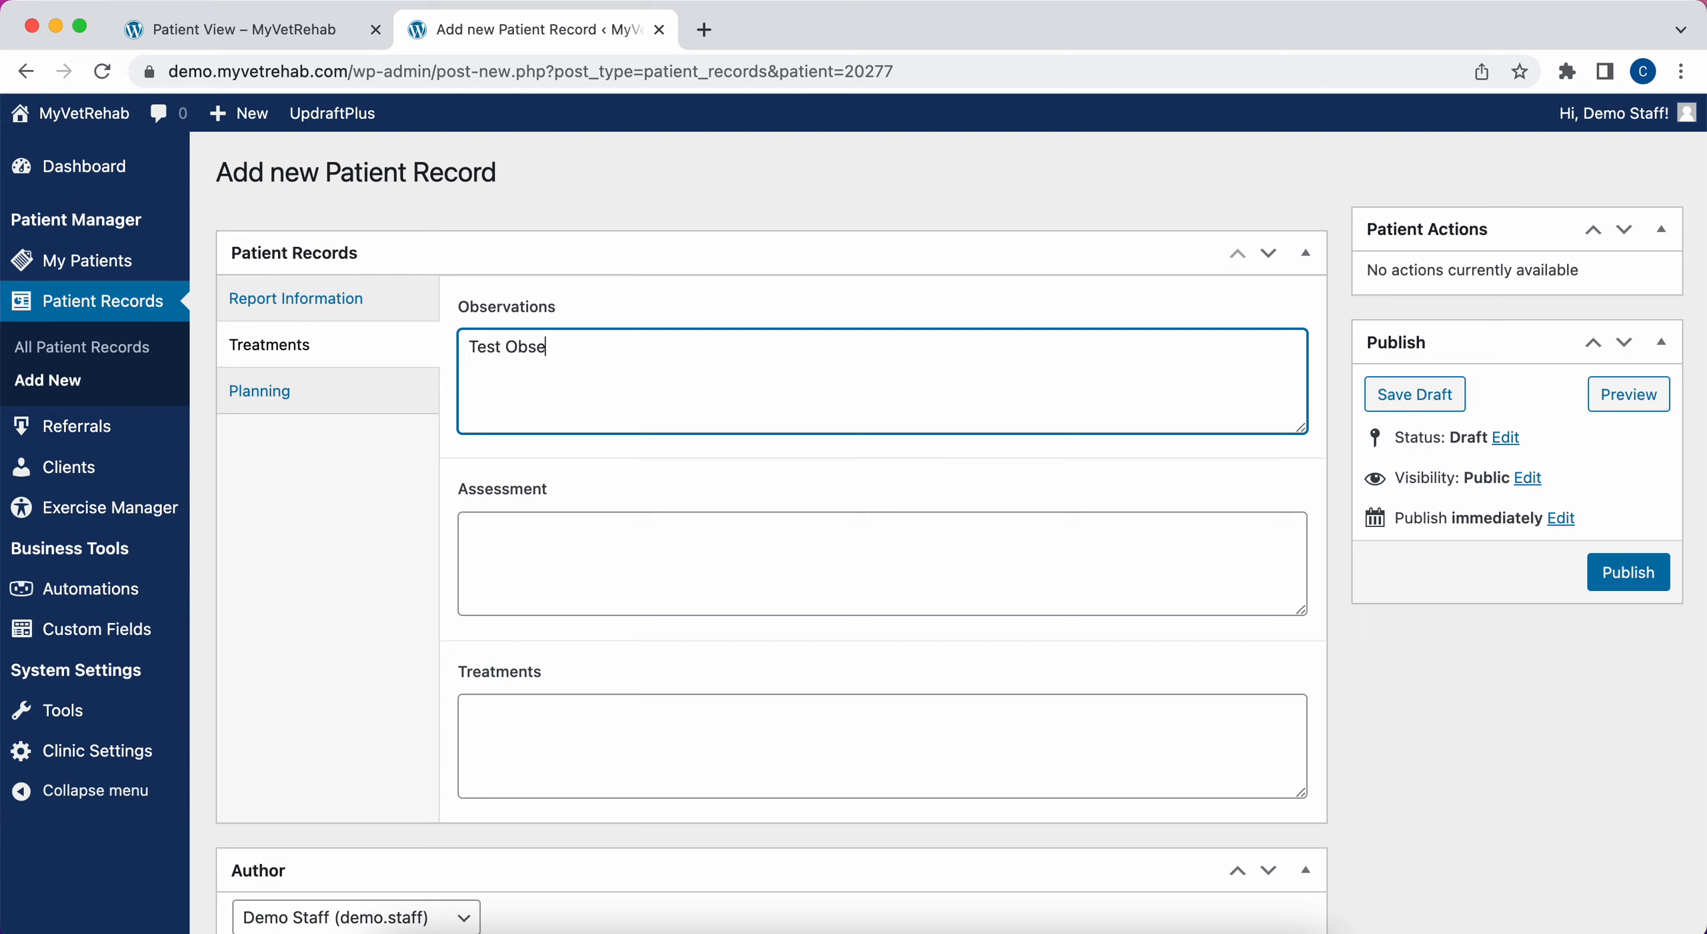
pyautogui.write('rvations')
pyautogui.press('Tab')
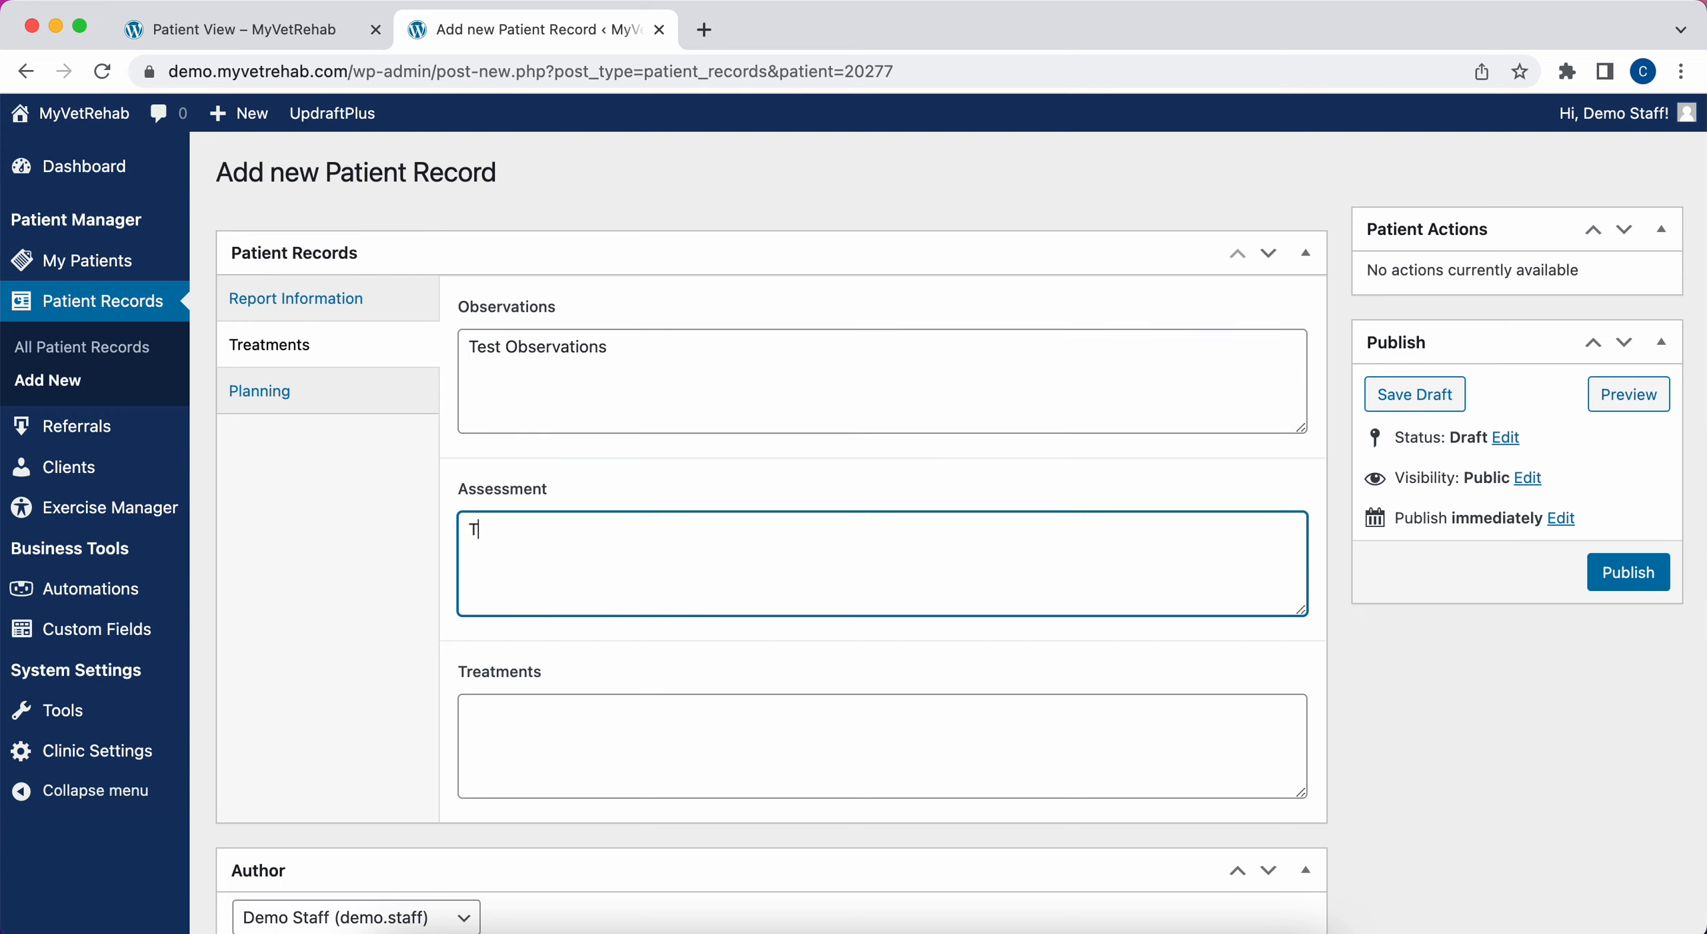
pyautogui.write('Test Assessment')
pyautogui.press('Tab')
pyautogui.write('Test Treatmen')
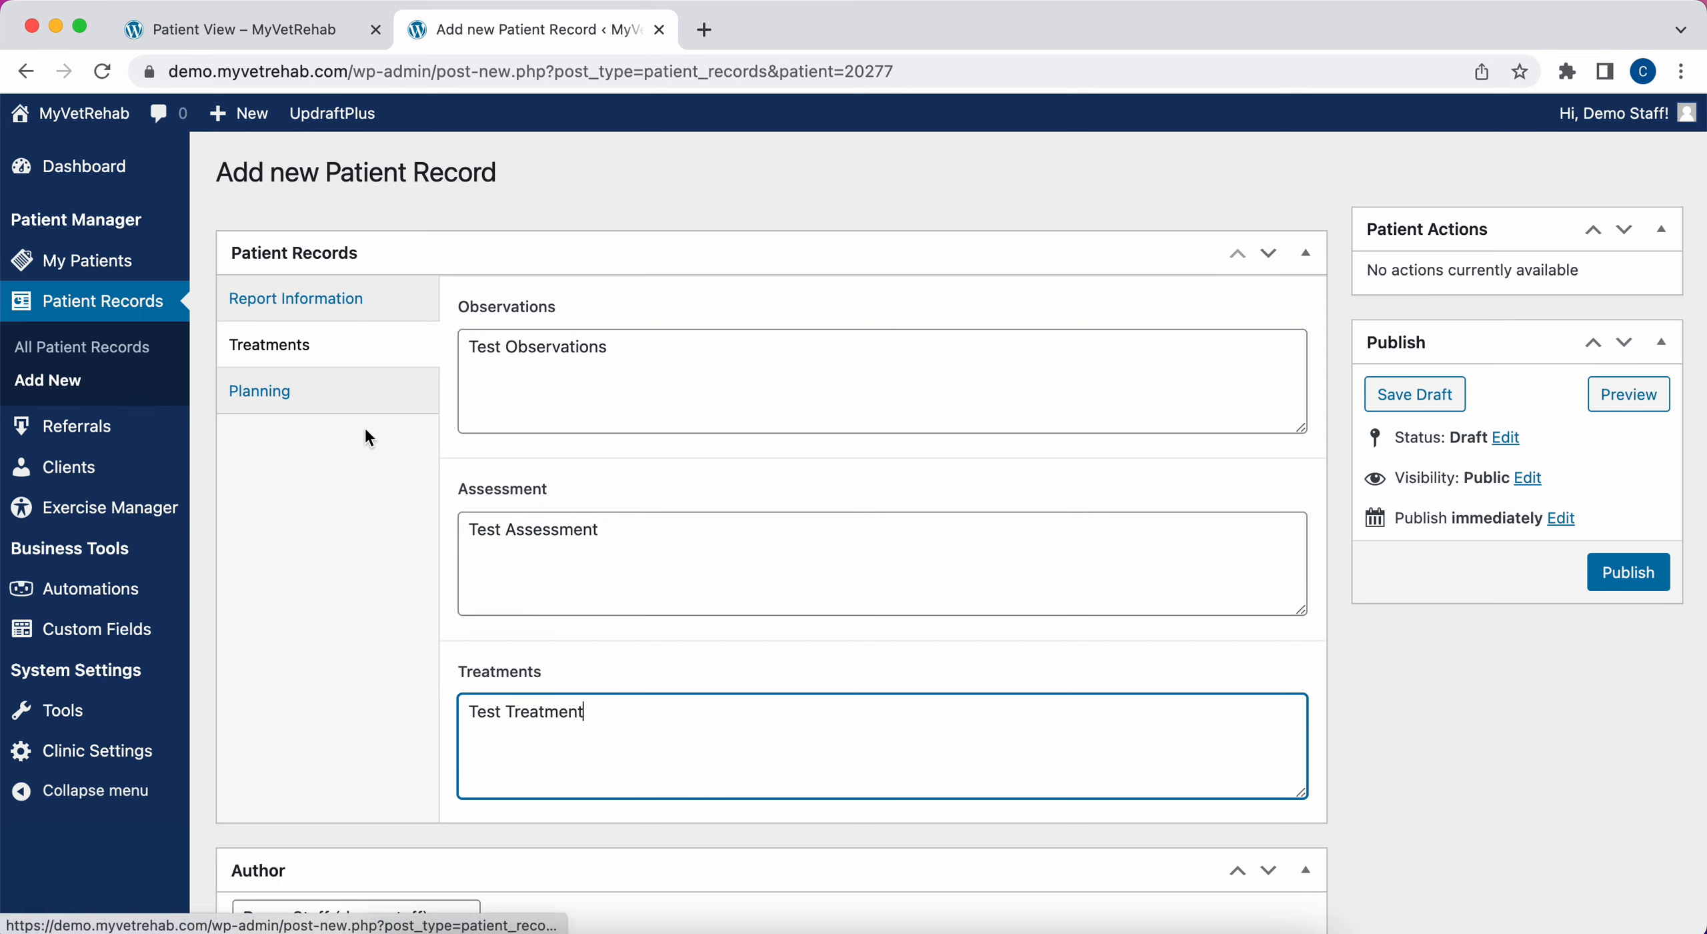
pyautogui.click(1616, 585)
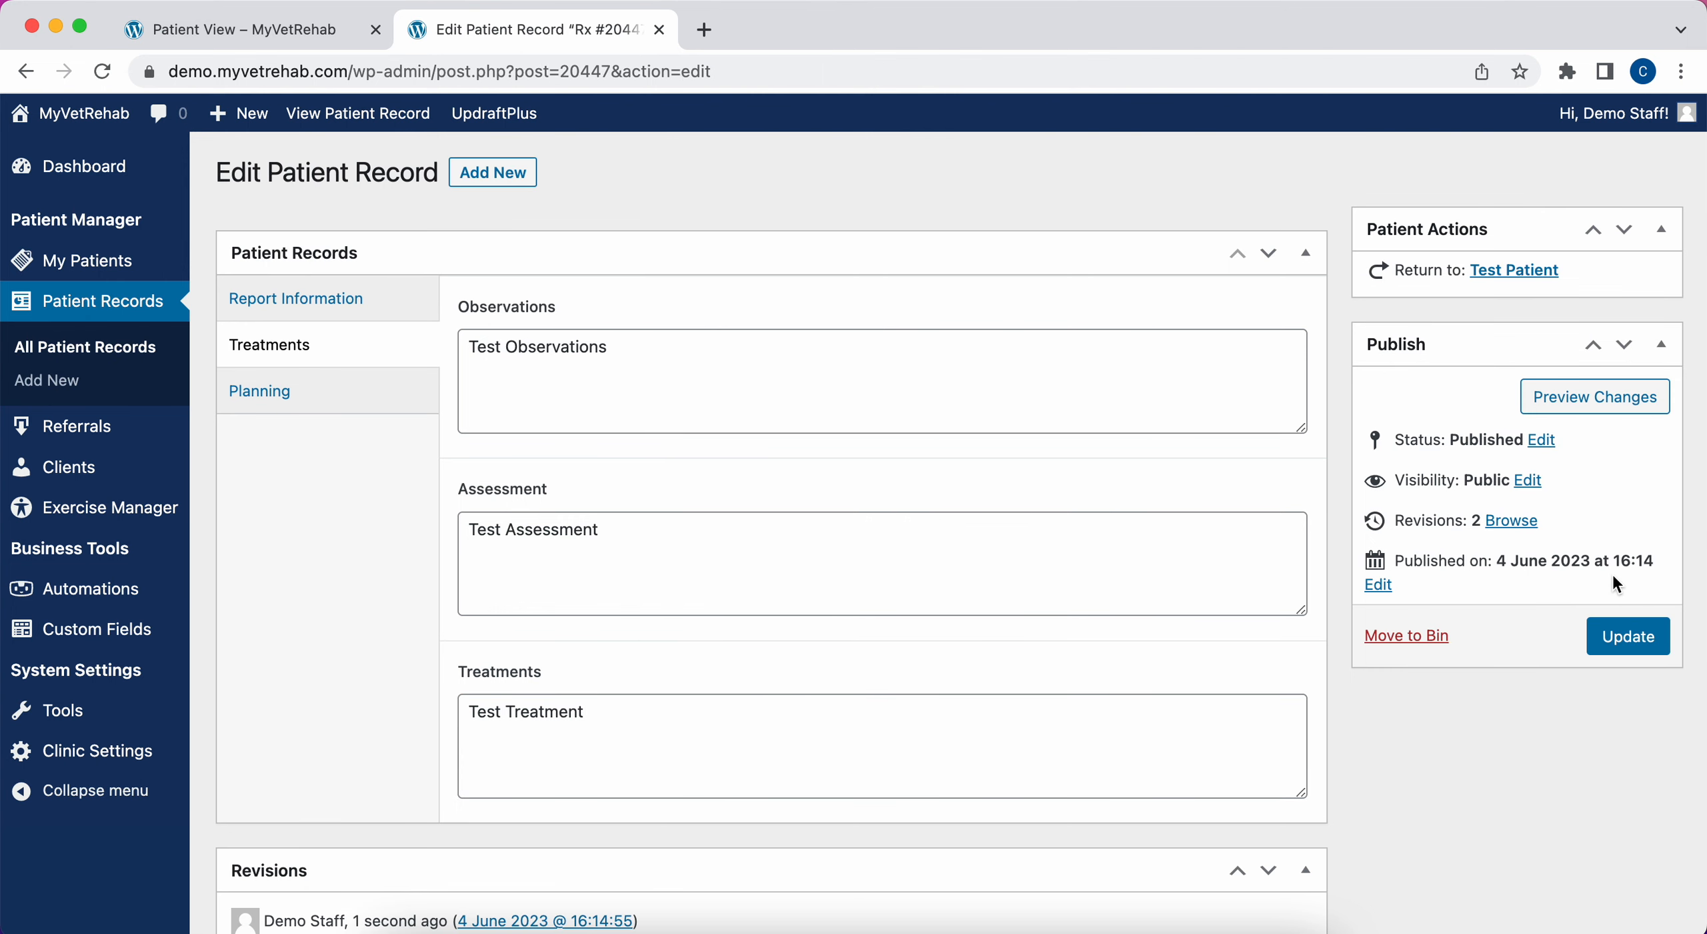
# - Examine the published record's link back to the patient, its Report Information and its Planning details
pyautogui.moveTo(1530, 256); pyautogui.dragTo(1563, 266)
pyautogui.click(1536, 247)
pyautogui.click(354, 298)
pyautogui.click(354, 336)
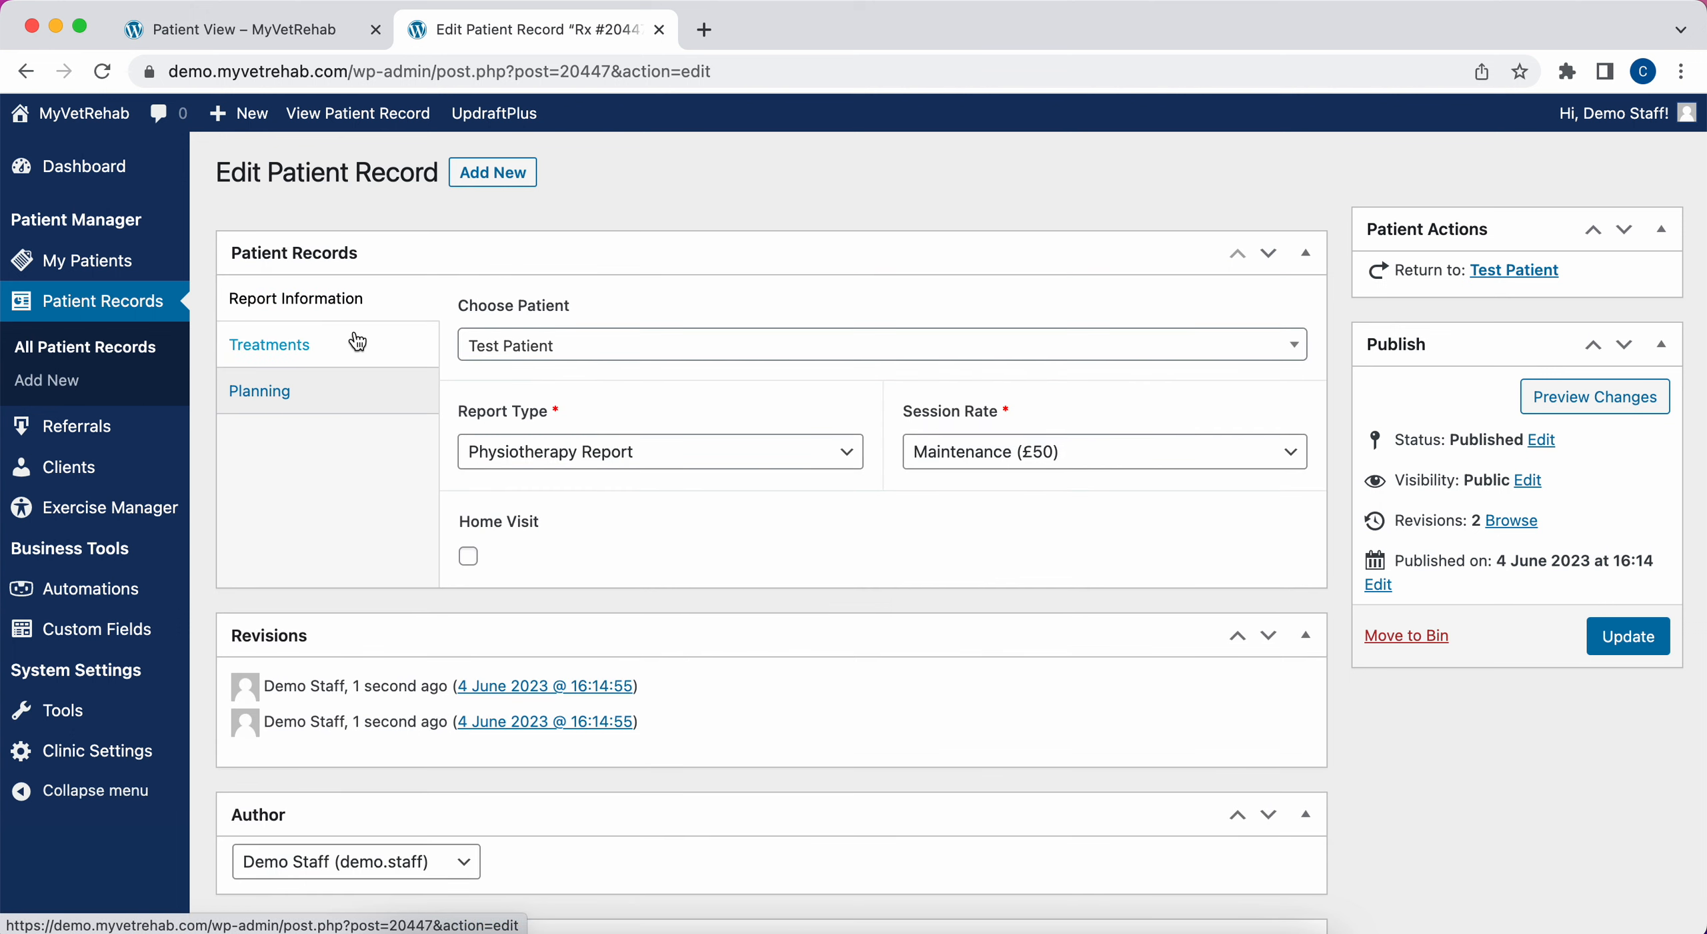
pyautogui.click(347, 396)
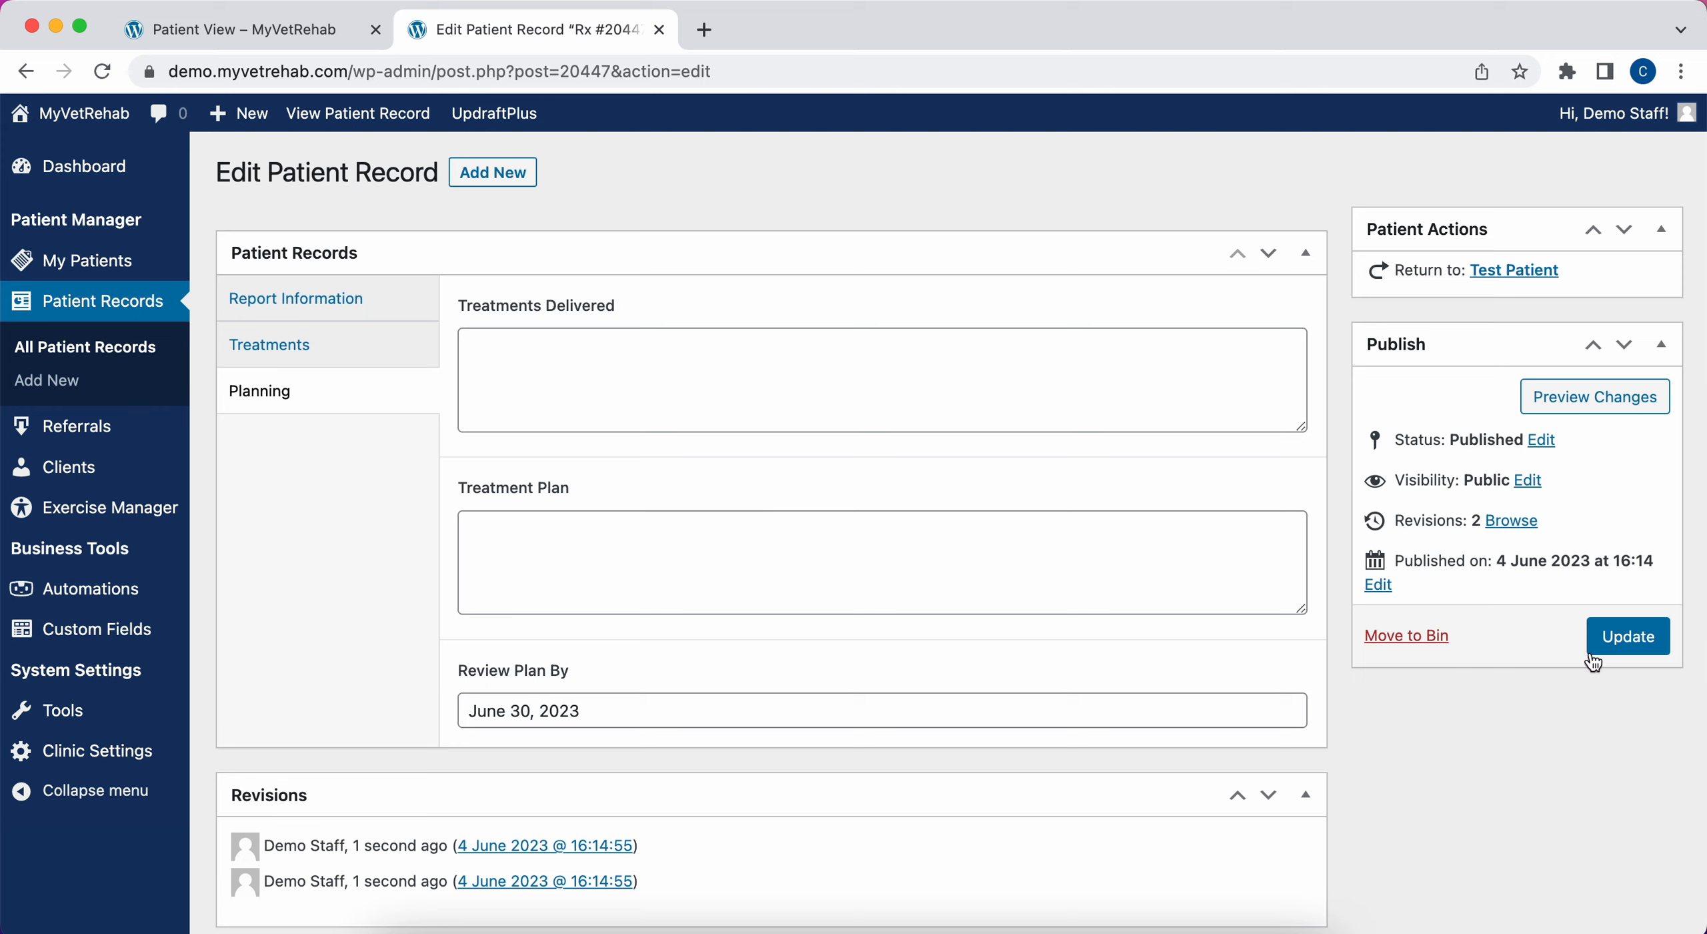
# - Examine the editing options for the record's publication date and leave them without changing the date
pyautogui.click(1382, 587)
pyautogui.click(1444, 600)
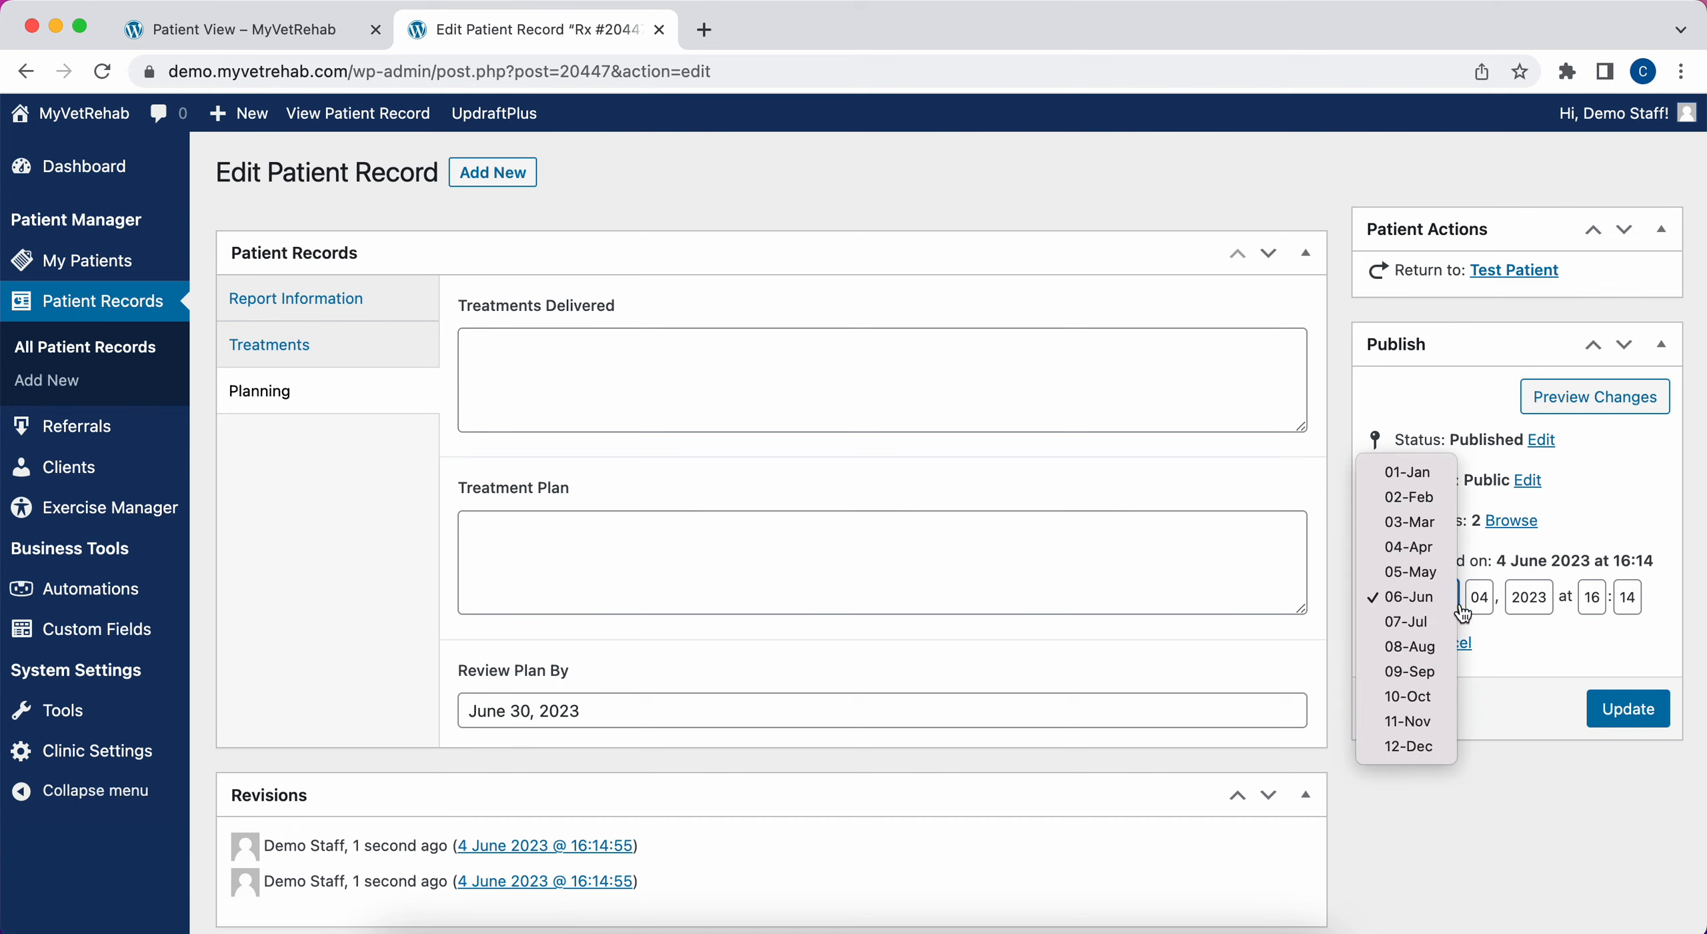
pyautogui.click(1488, 611)
pyautogui.click(1394, 644)
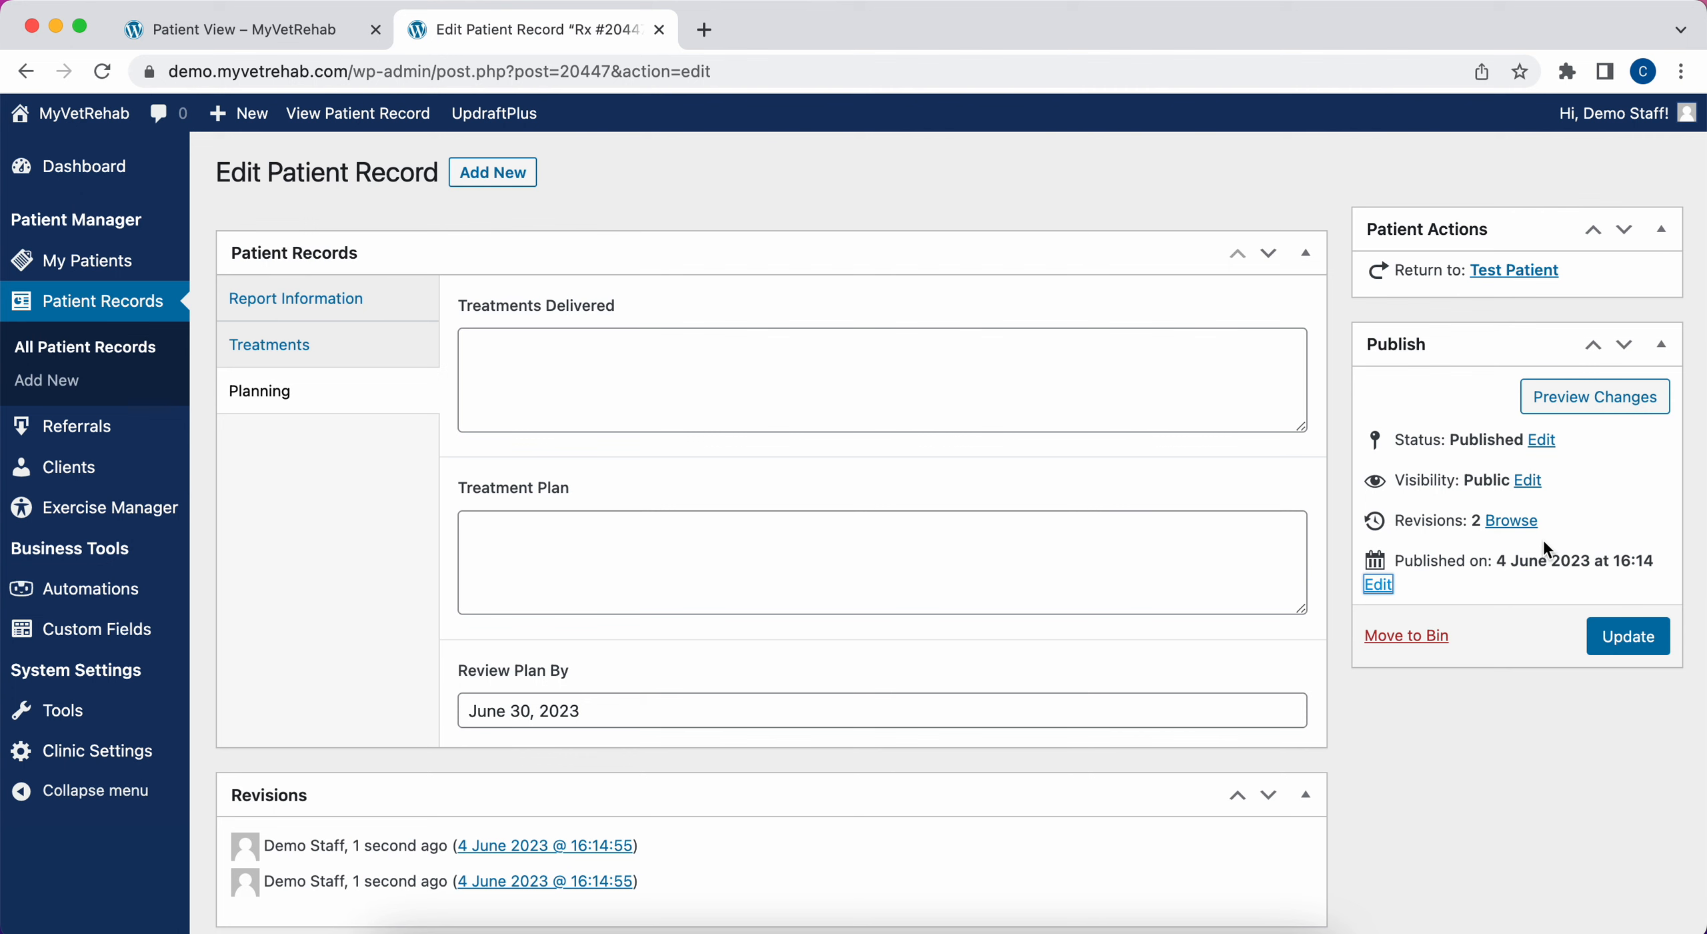
# - Check the published record's revision history and return to the patient's details page
pyautogui.scroll(-3, 1067, 800)
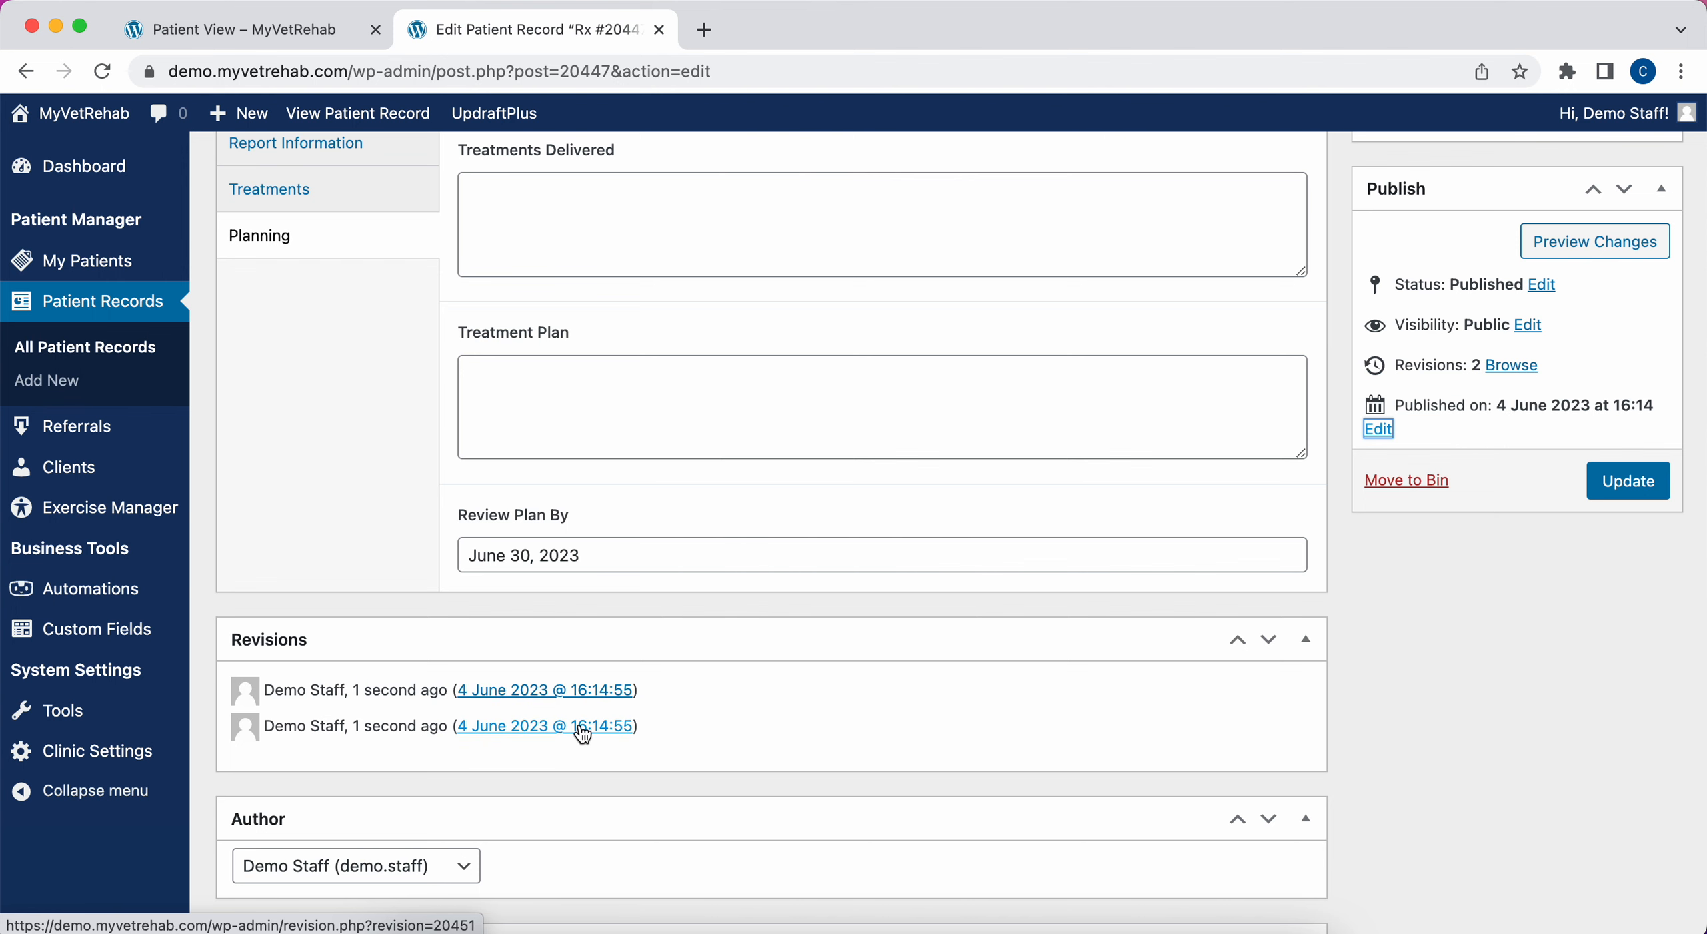
pyautogui.scroll(3, 1477, 509)
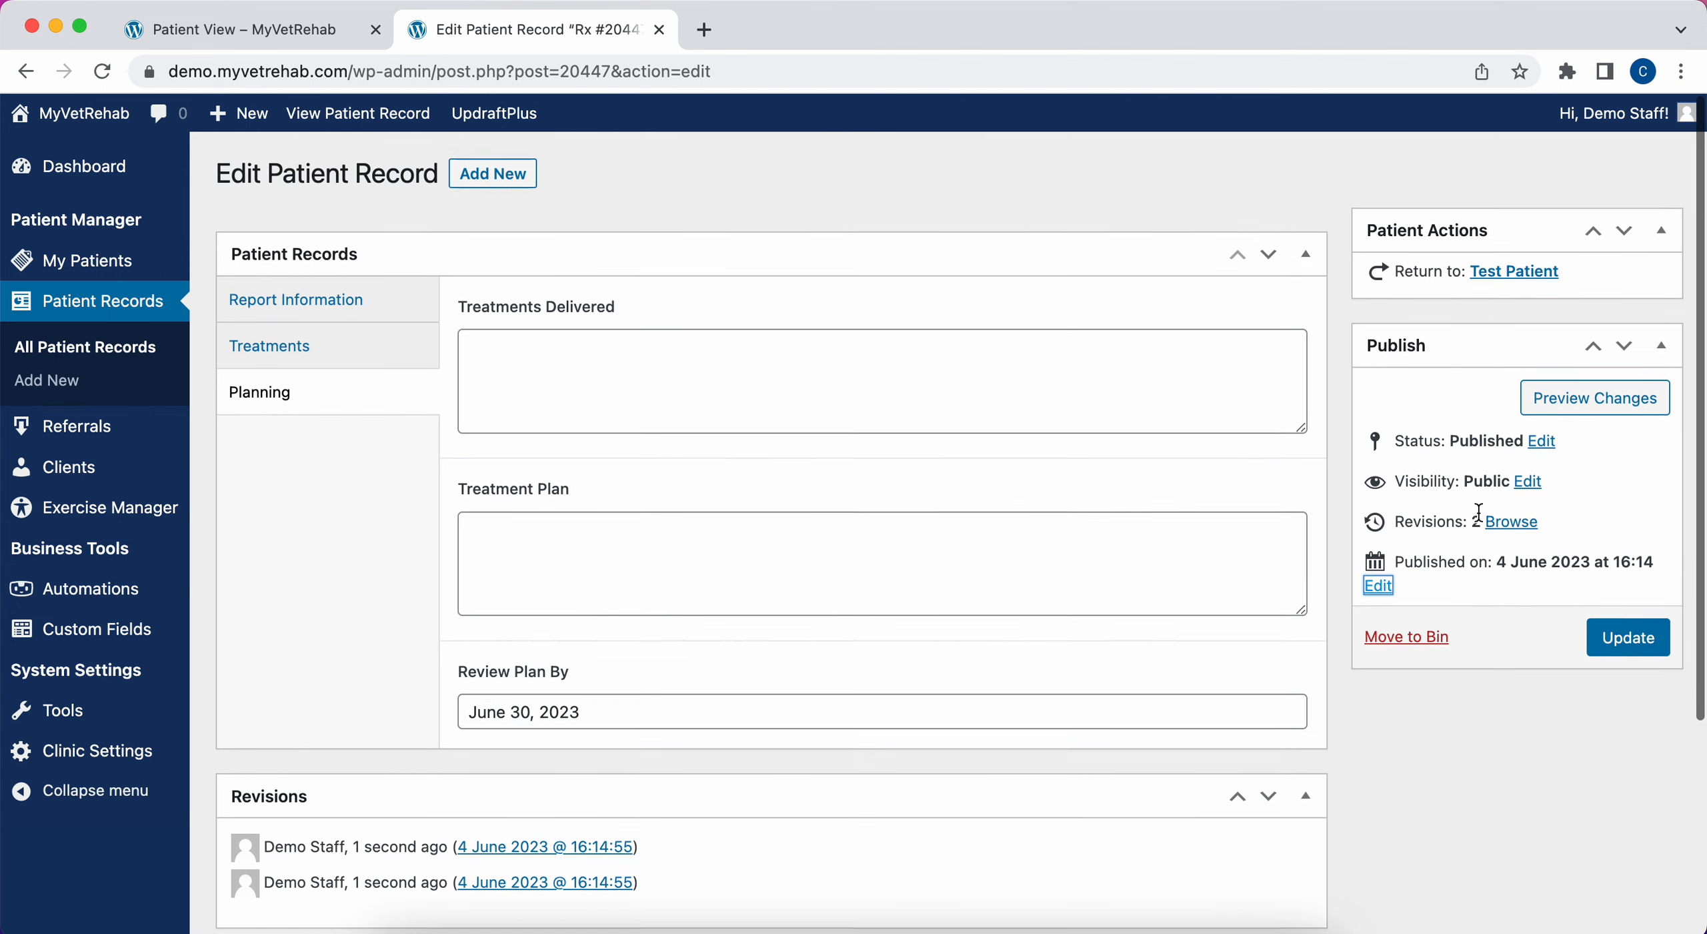
pyautogui.click(1506, 277)
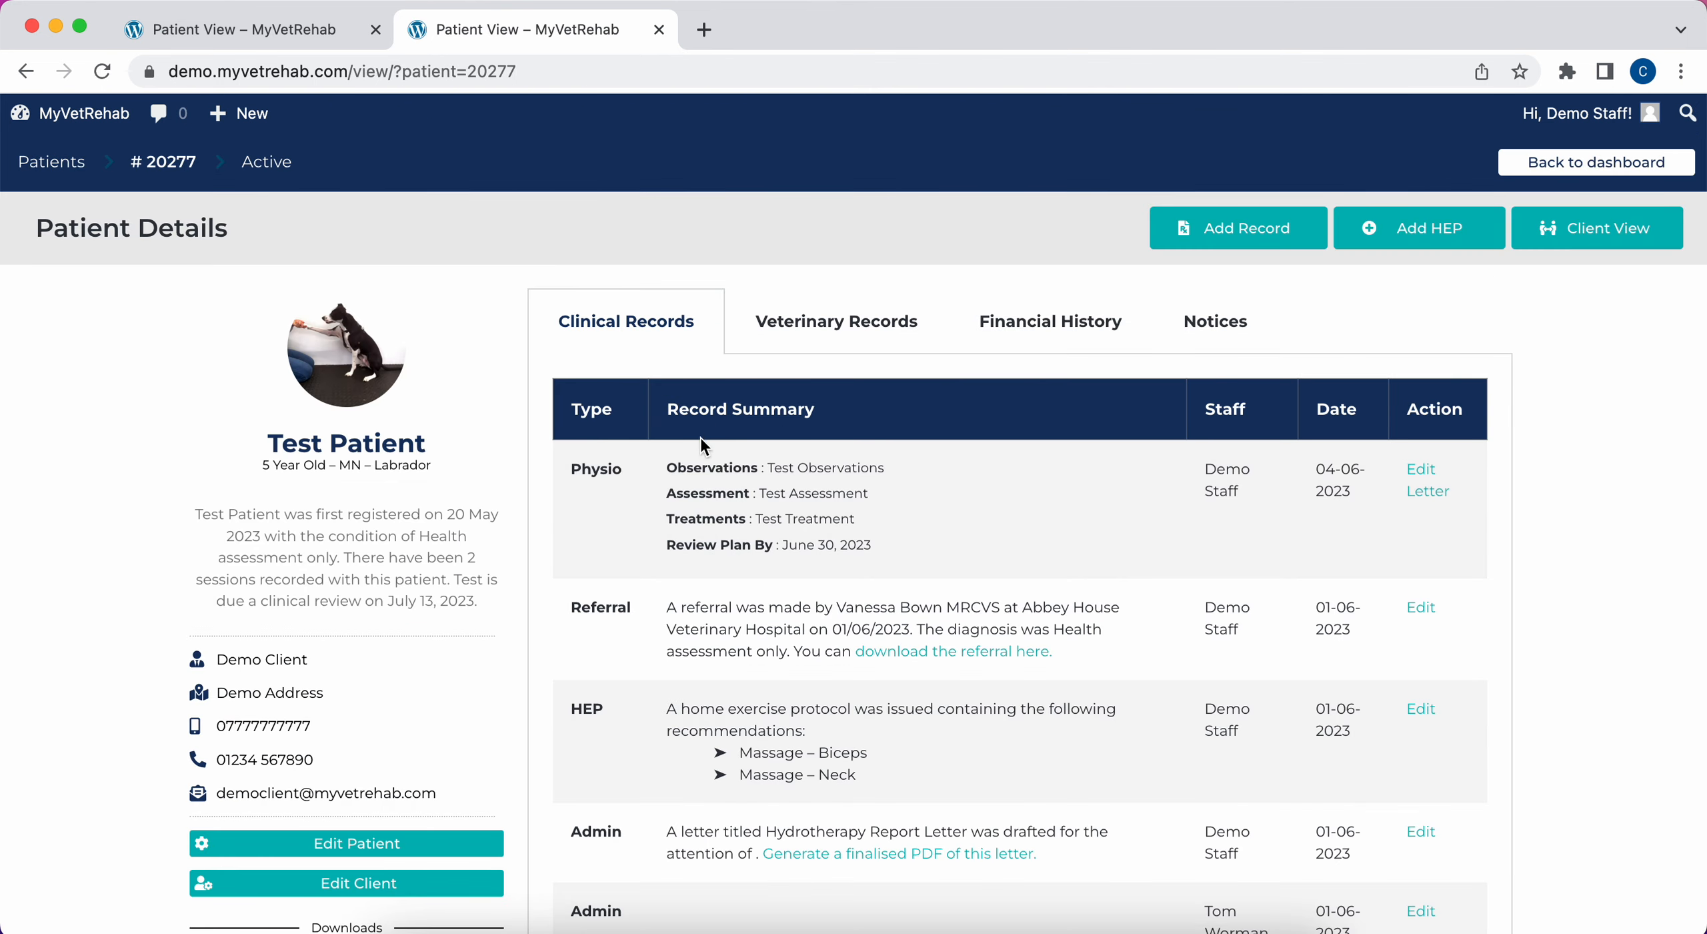
# - Examine the new Physio entry's summary in the clinical records and the review date in the patient's description
pyautogui.moveTo(667, 461); pyautogui.dragTo(808, 545)
pyautogui.click(883, 557)
pyautogui.click(756, 515)
pyautogui.click(842, 554)
pyautogui.moveTo(862, 552); pyautogui.dragTo(825, 551)
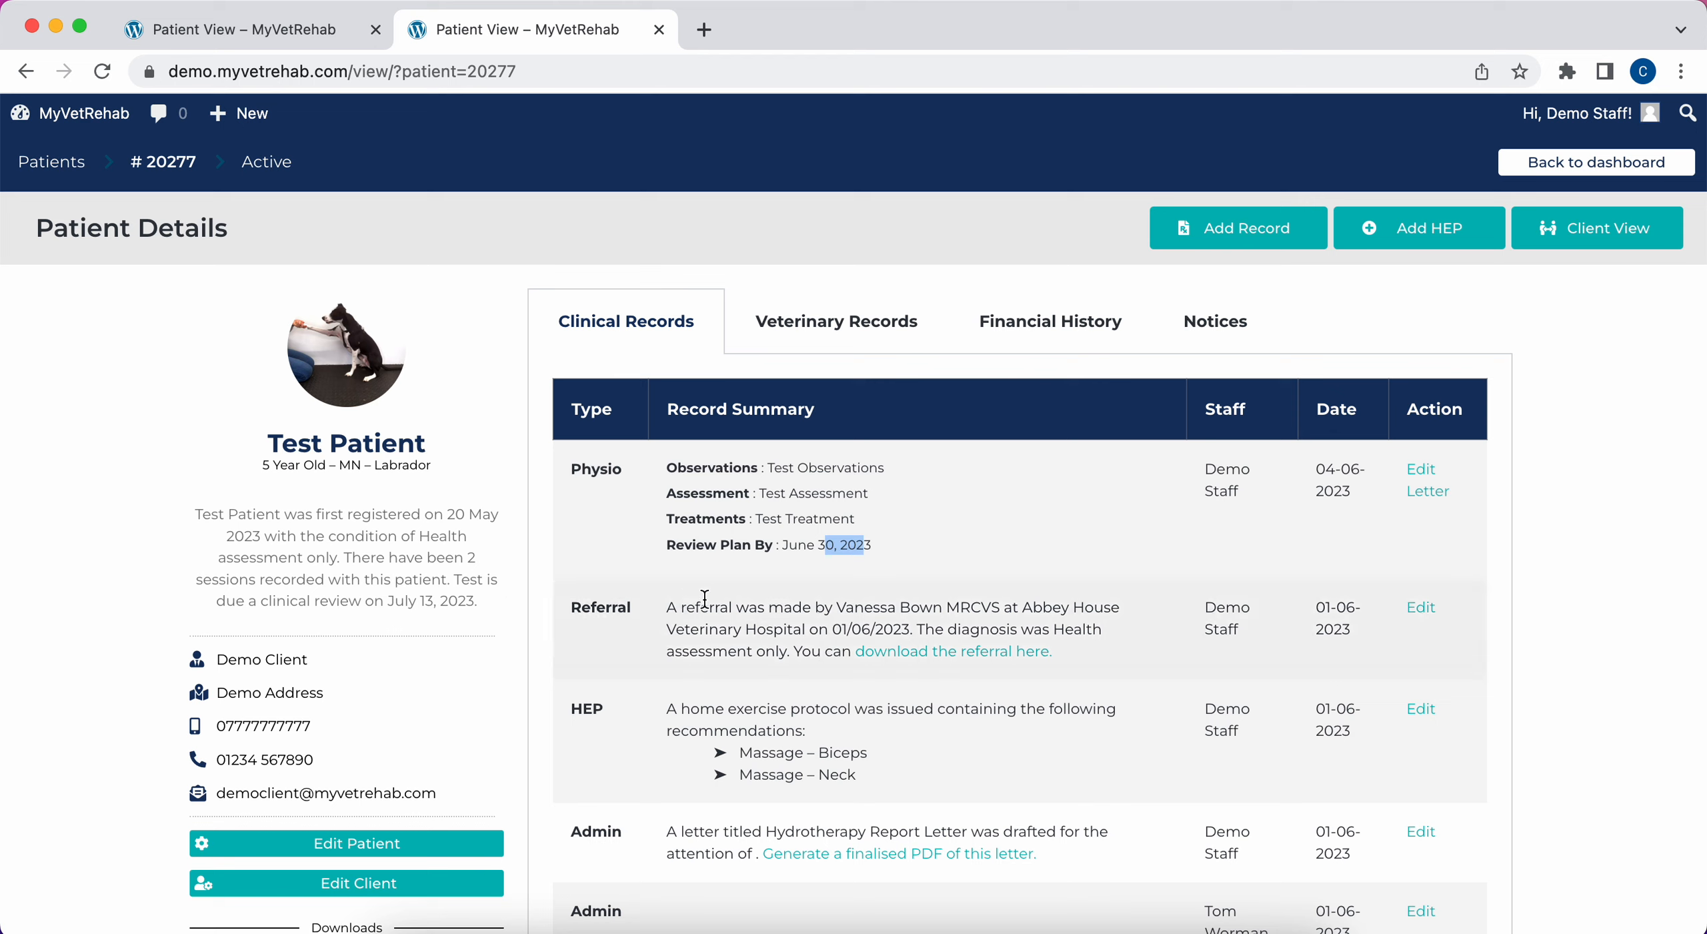
pyautogui.click(413, 601)
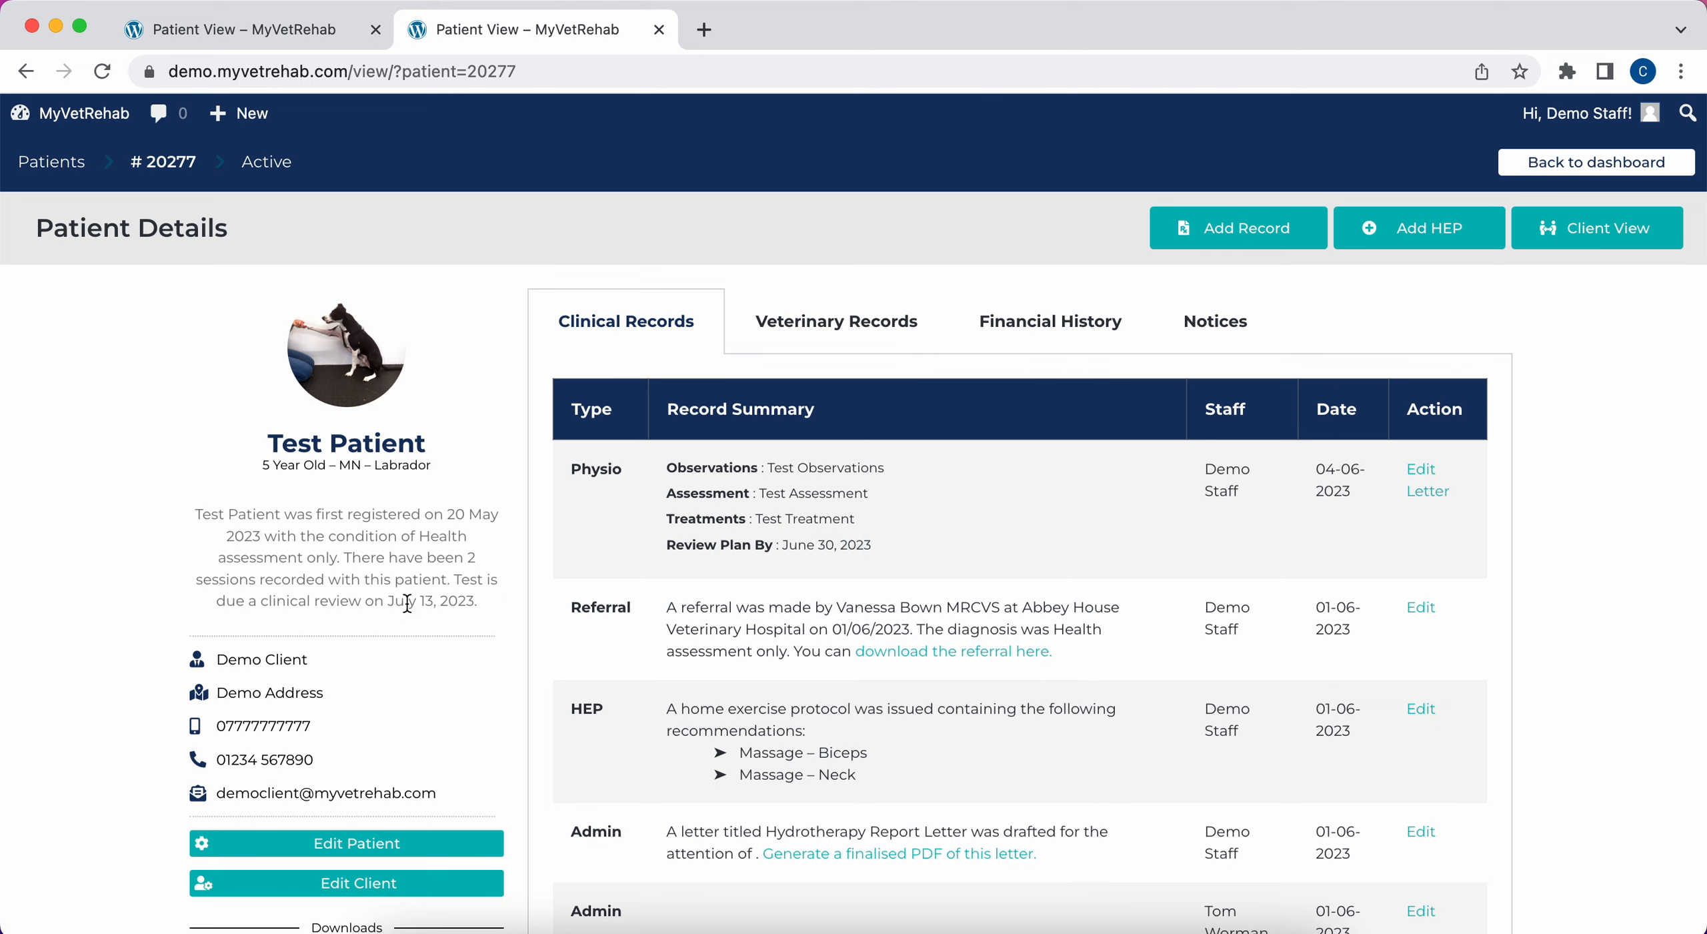
pyautogui.moveTo(385, 603); pyautogui.dragTo(474, 602)
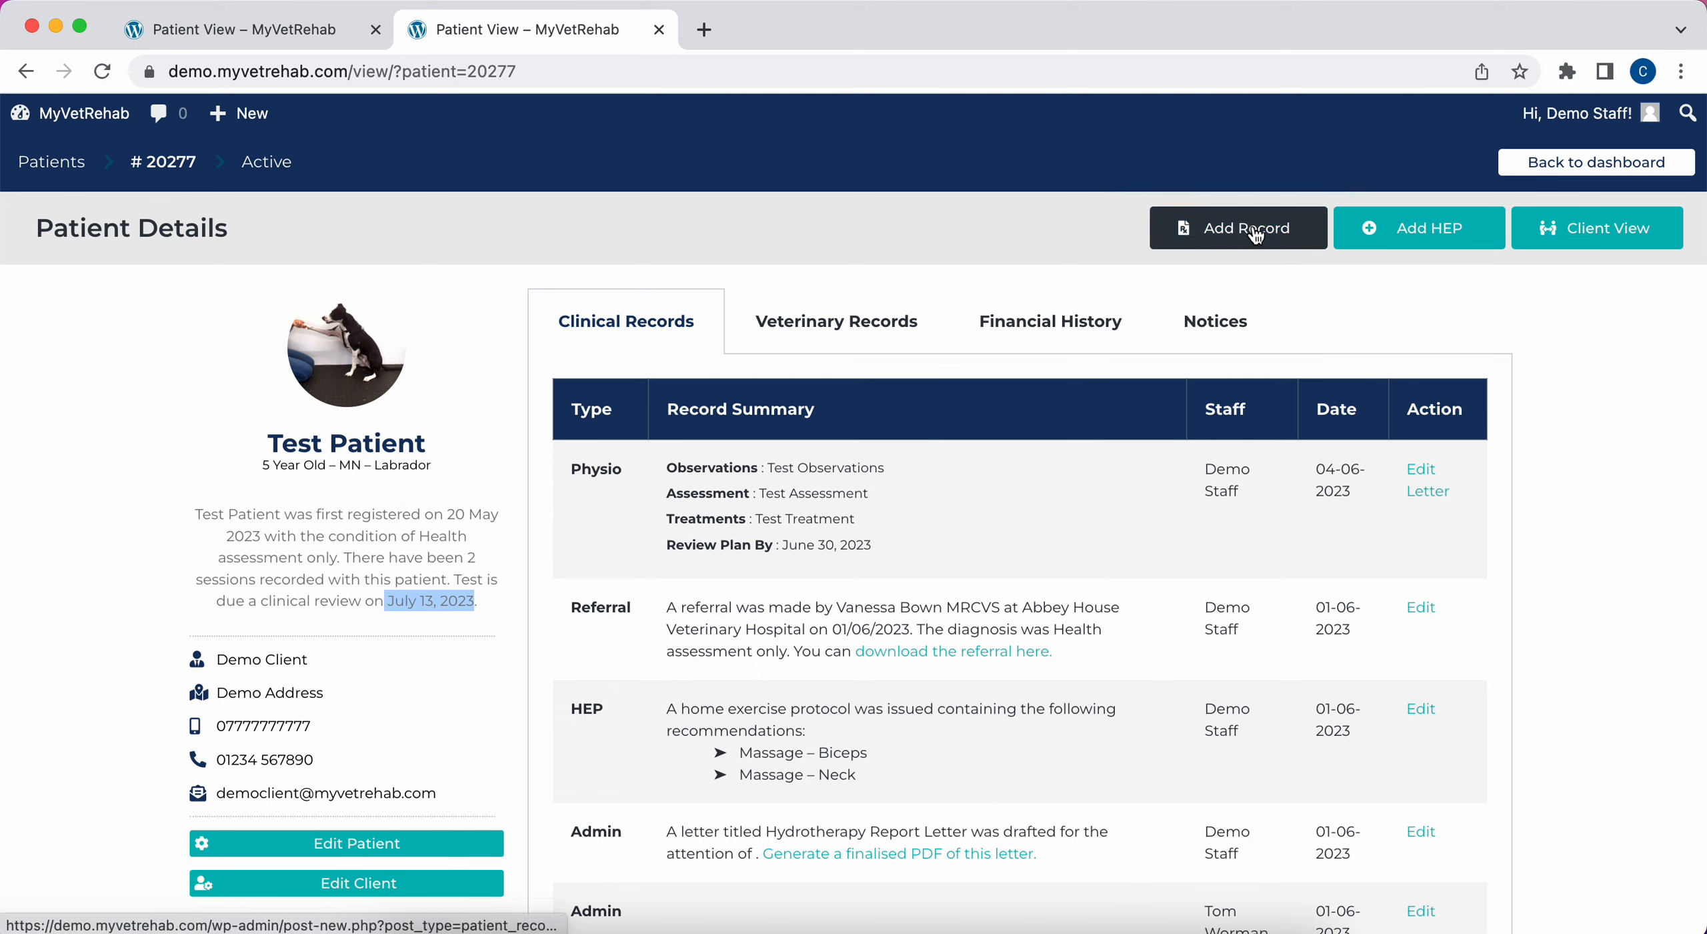
# - Open the home exercise protocol builder, remove Massage – Neck and Massage – Biceps from the previewed protocol, and clear it
pyautogui.click(1421, 243)
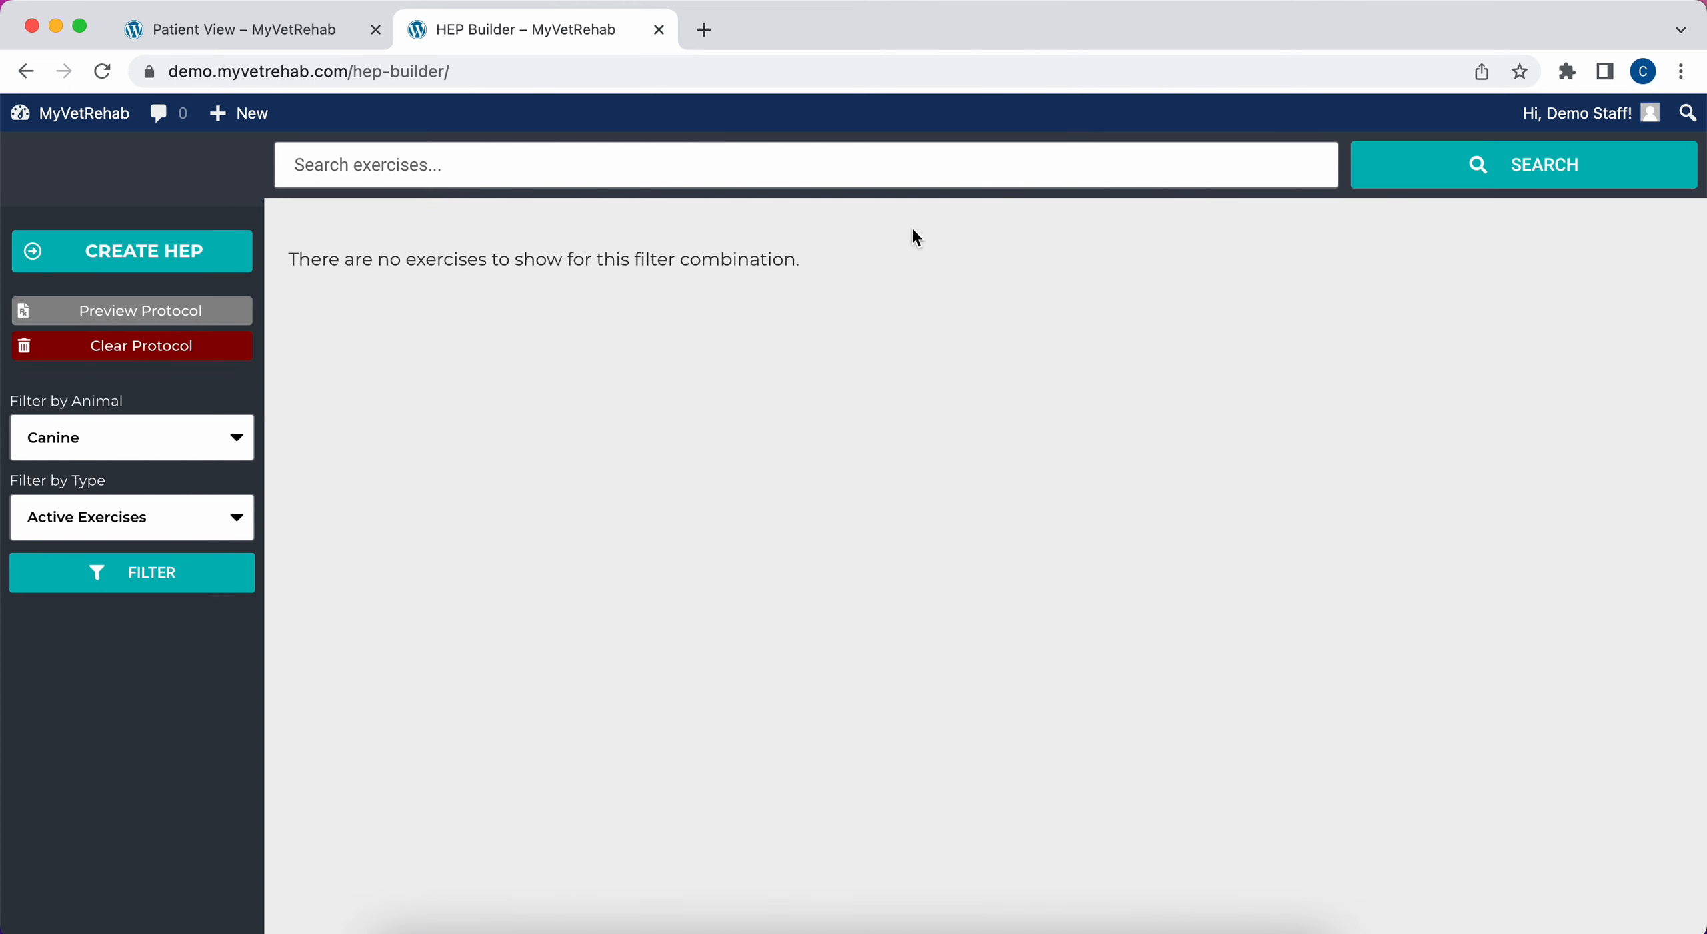
pyautogui.click(122, 325)
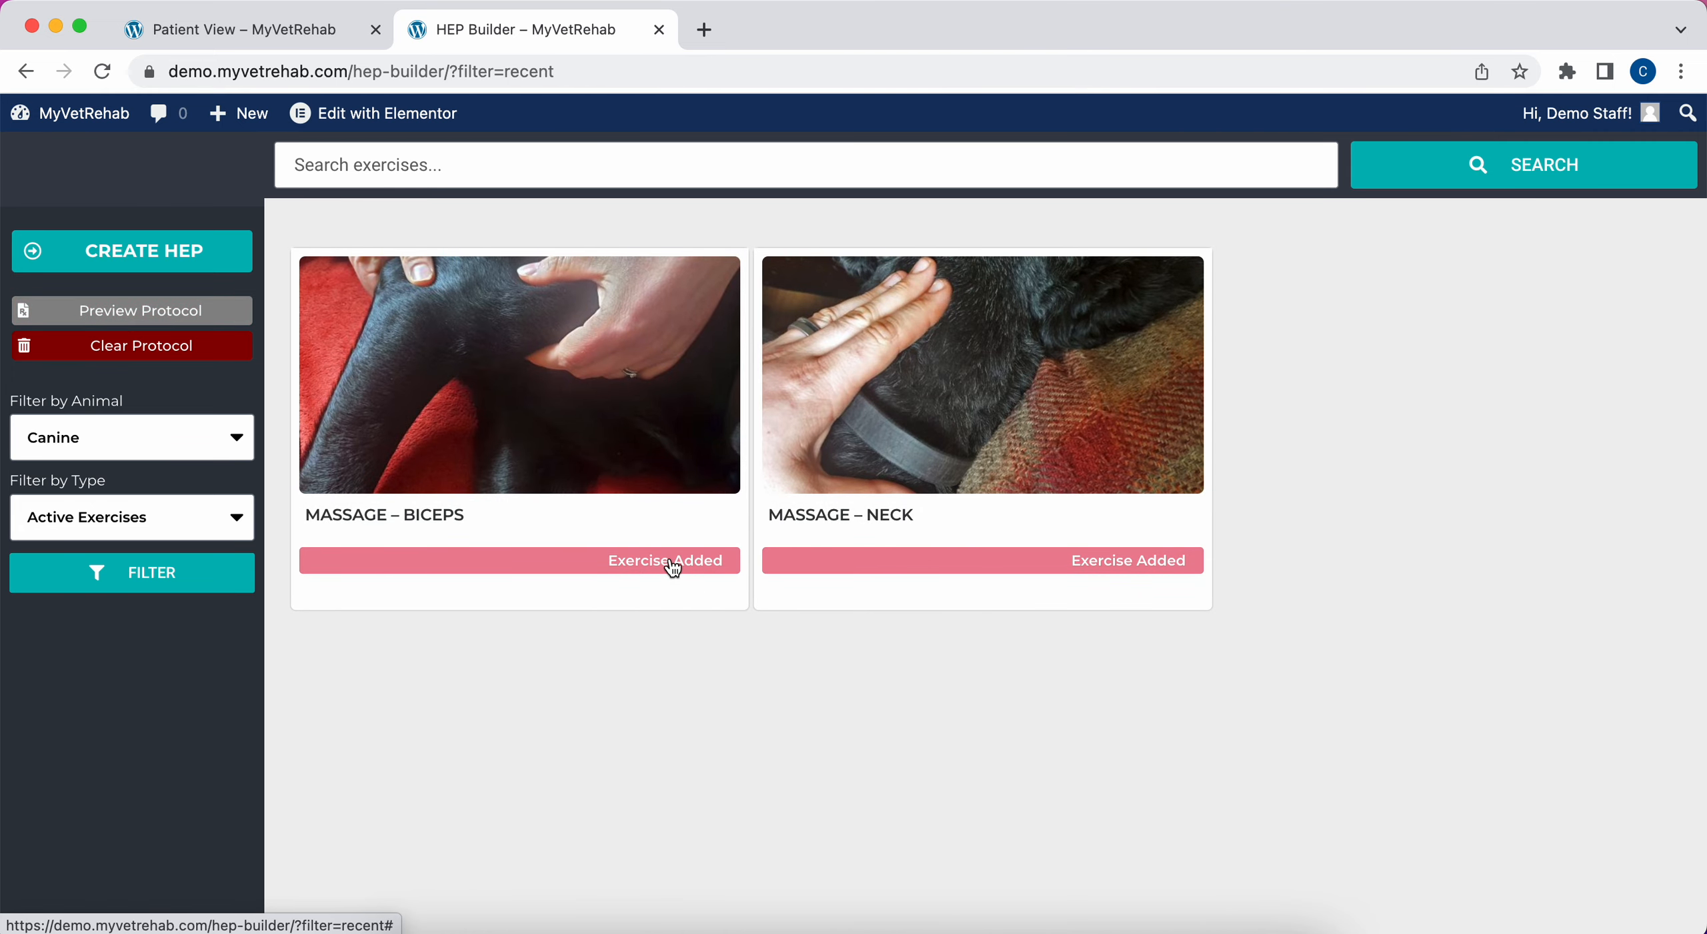
pyautogui.click(847, 562)
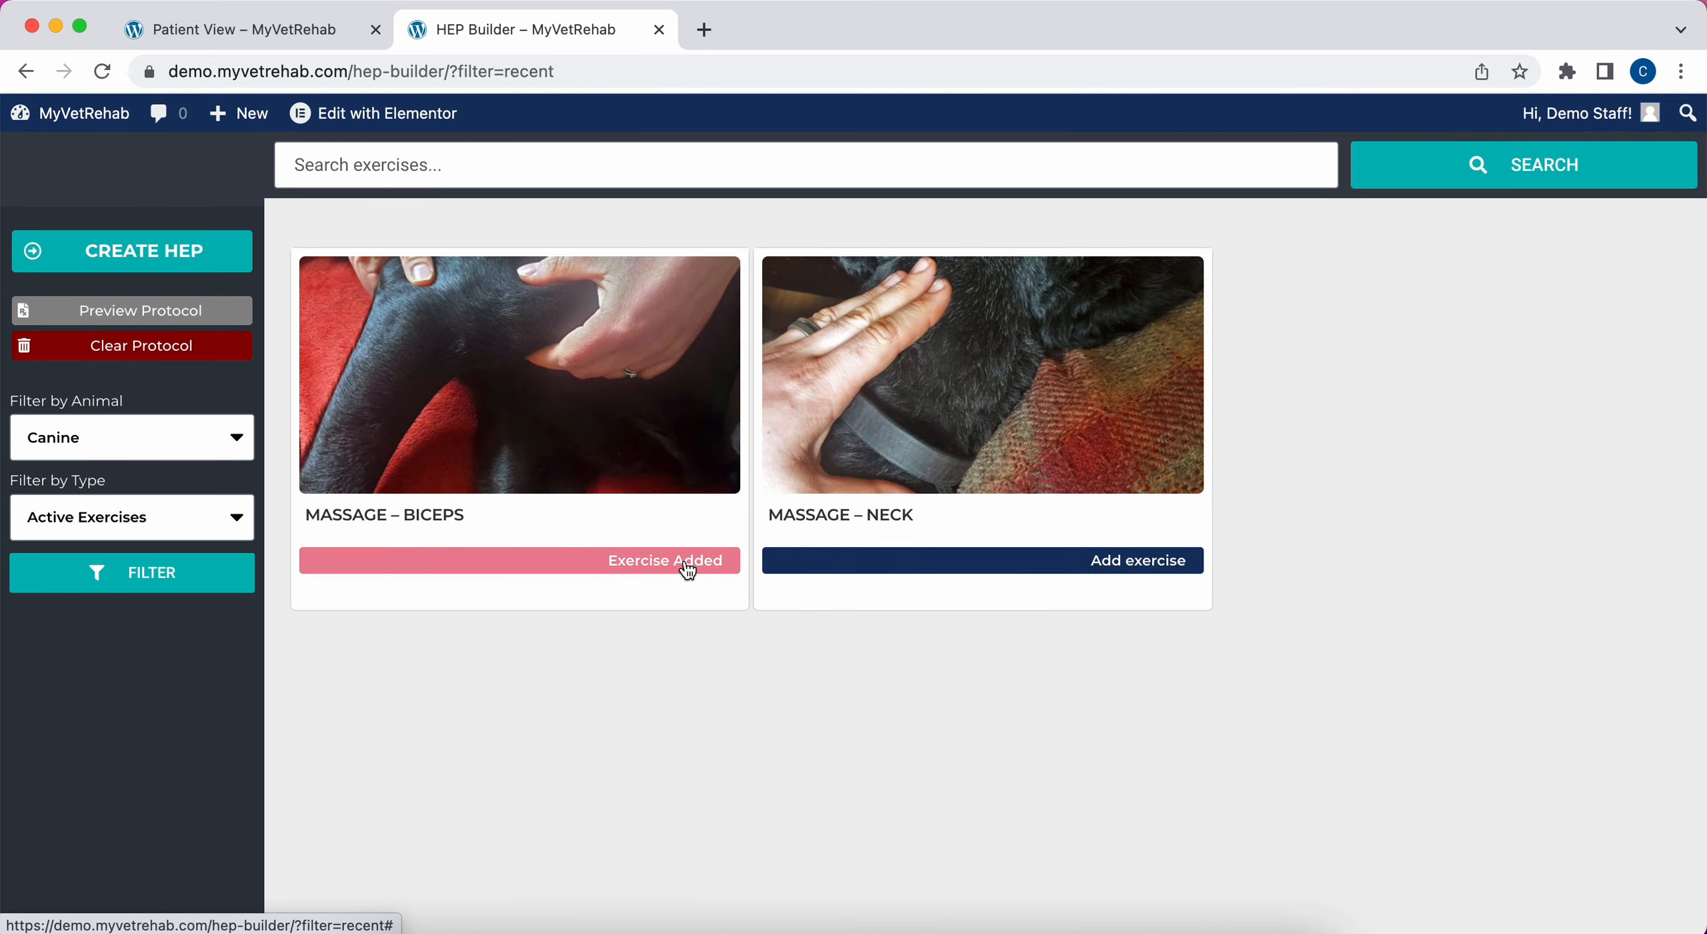
pyautogui.click(624, 575)
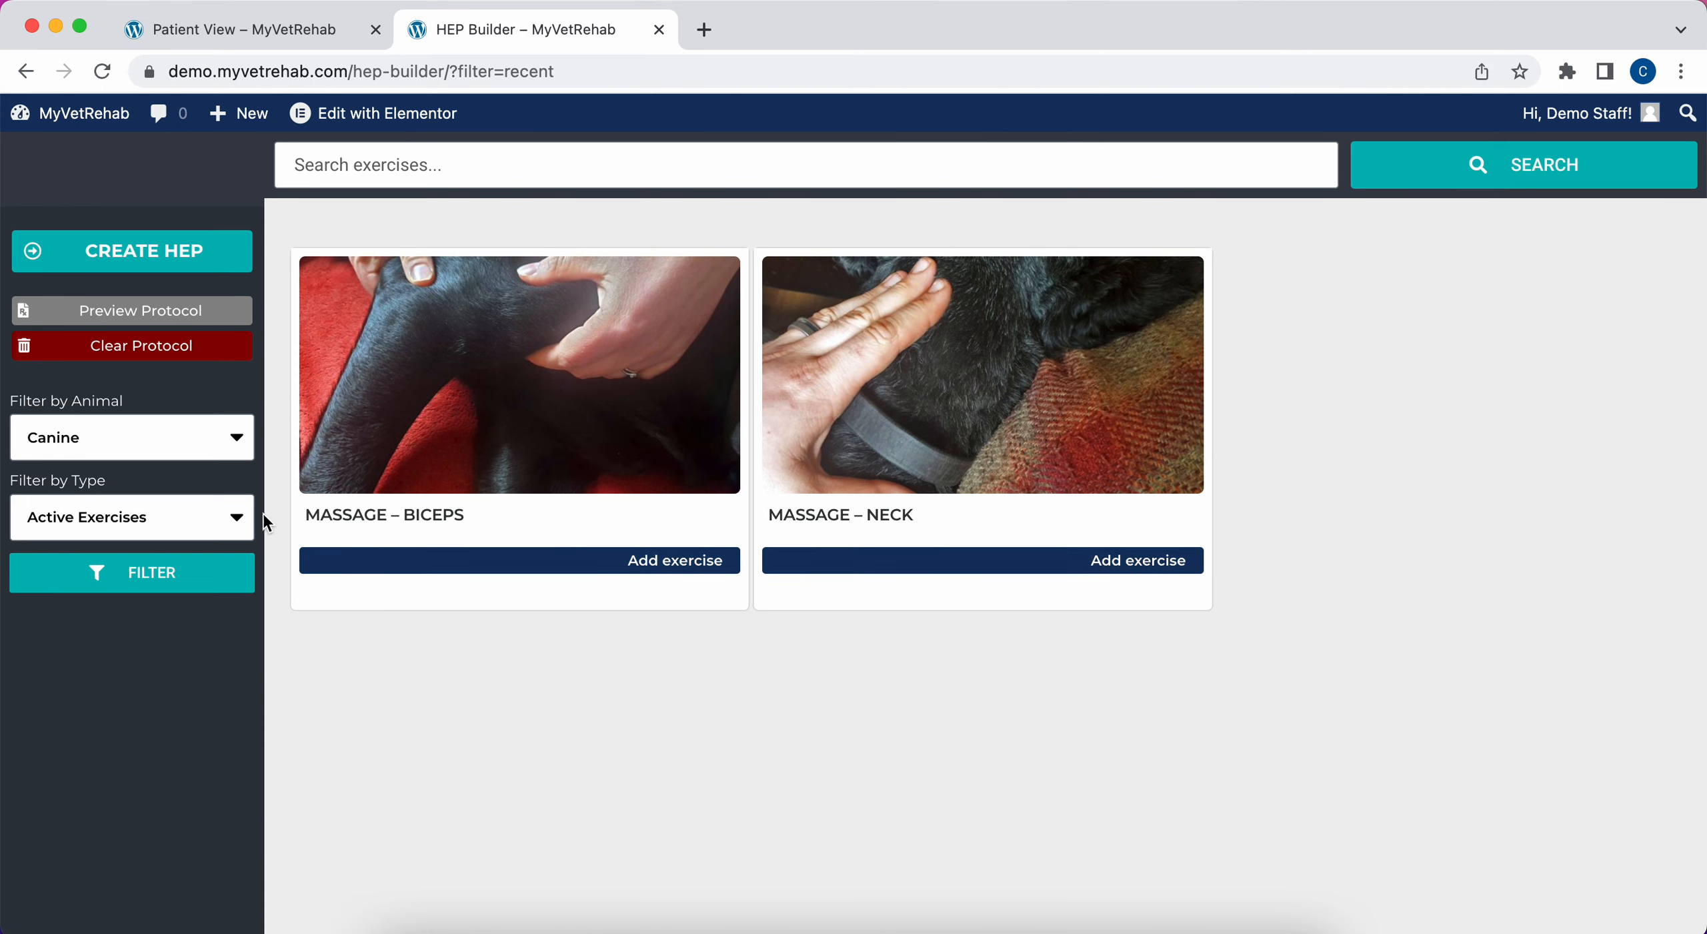
pyautogui.click(202, 360)
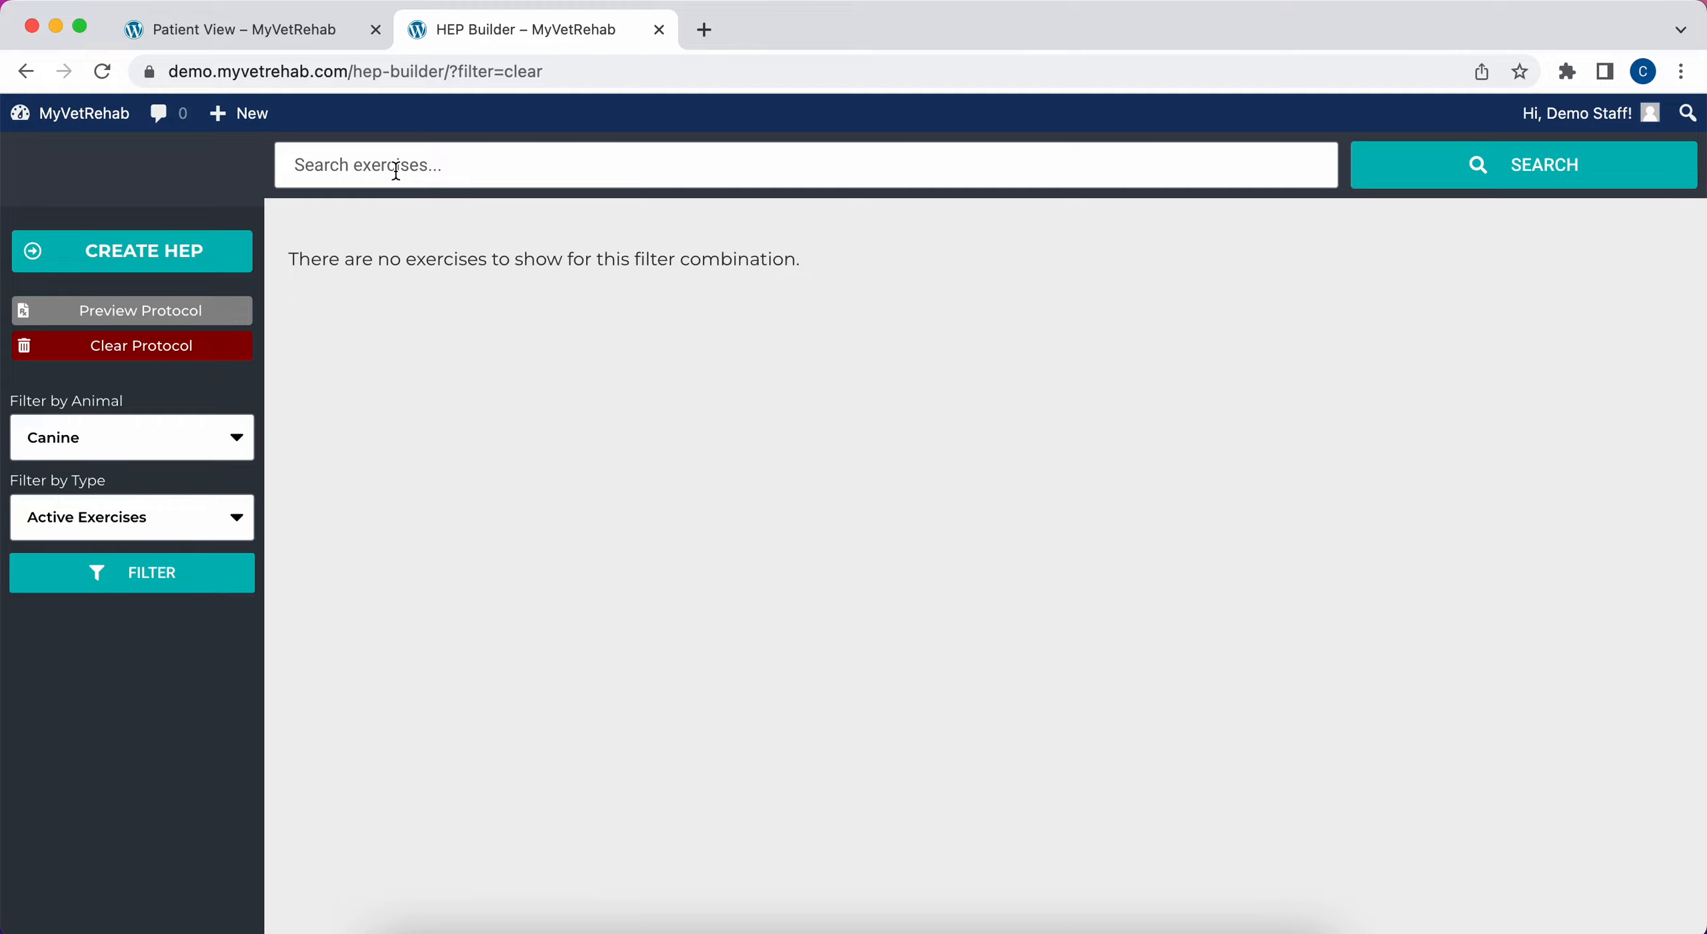
# - Check the animal filter options, keeping Canine, and search the exercises for "massage"
pyautogui.click(213, 443)
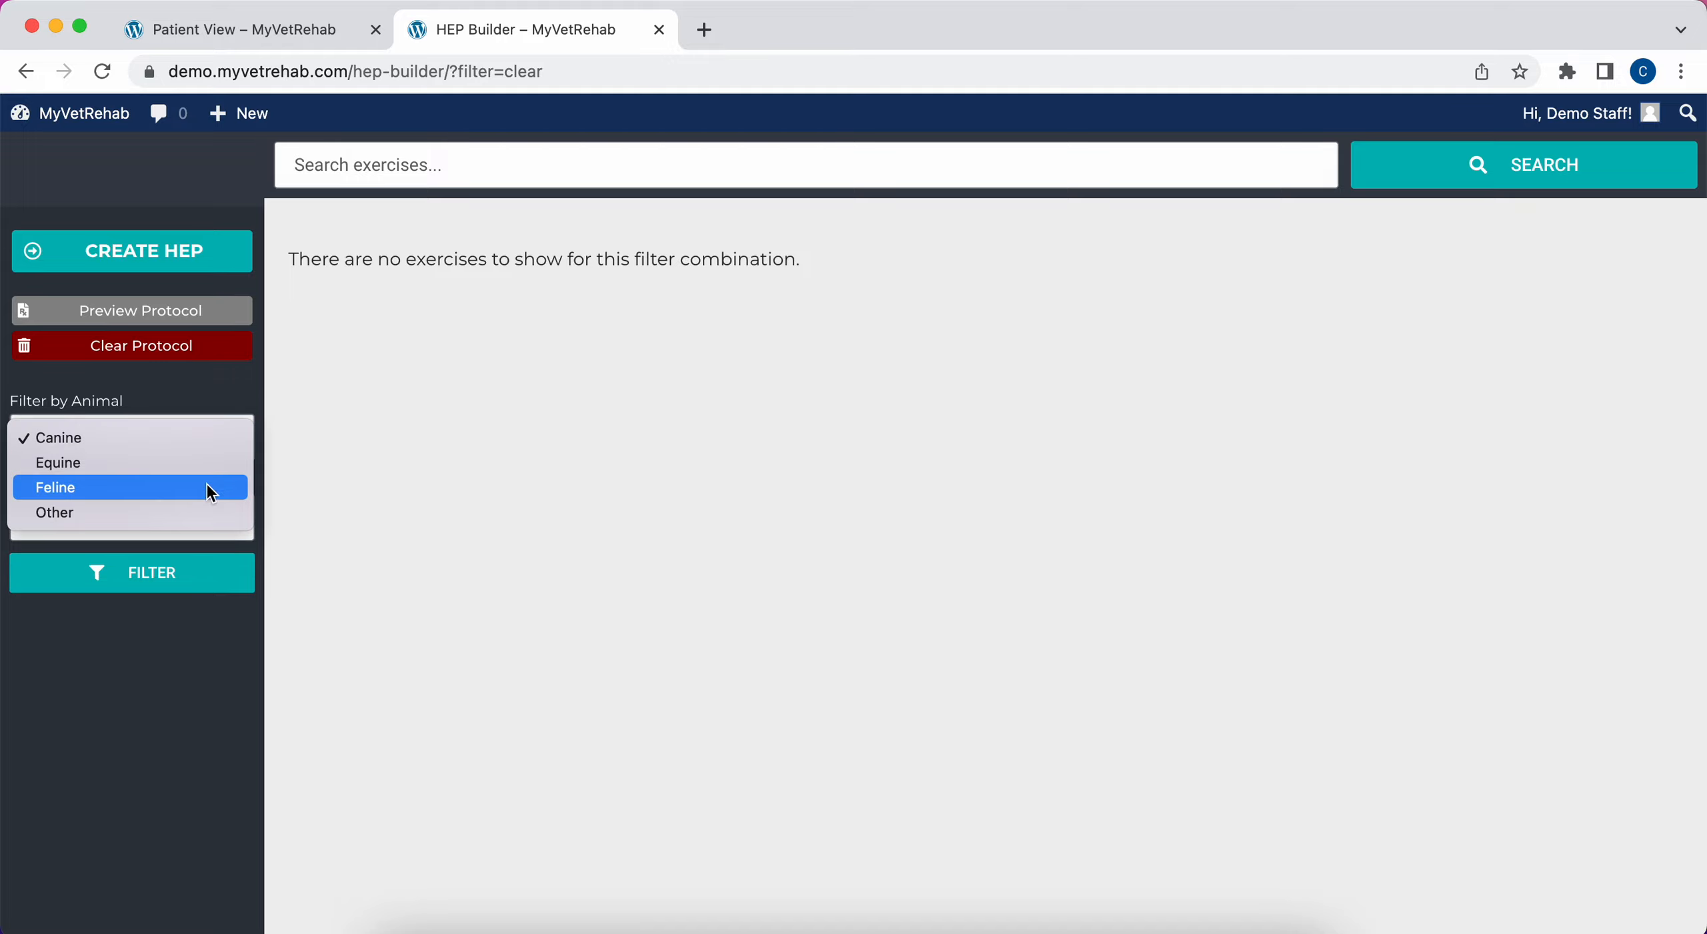
pyautogui.click(200, 400)
pyautogui.click(434, 172)
pyautogui.click(434, 174)
pyautogui.click(460, 226)
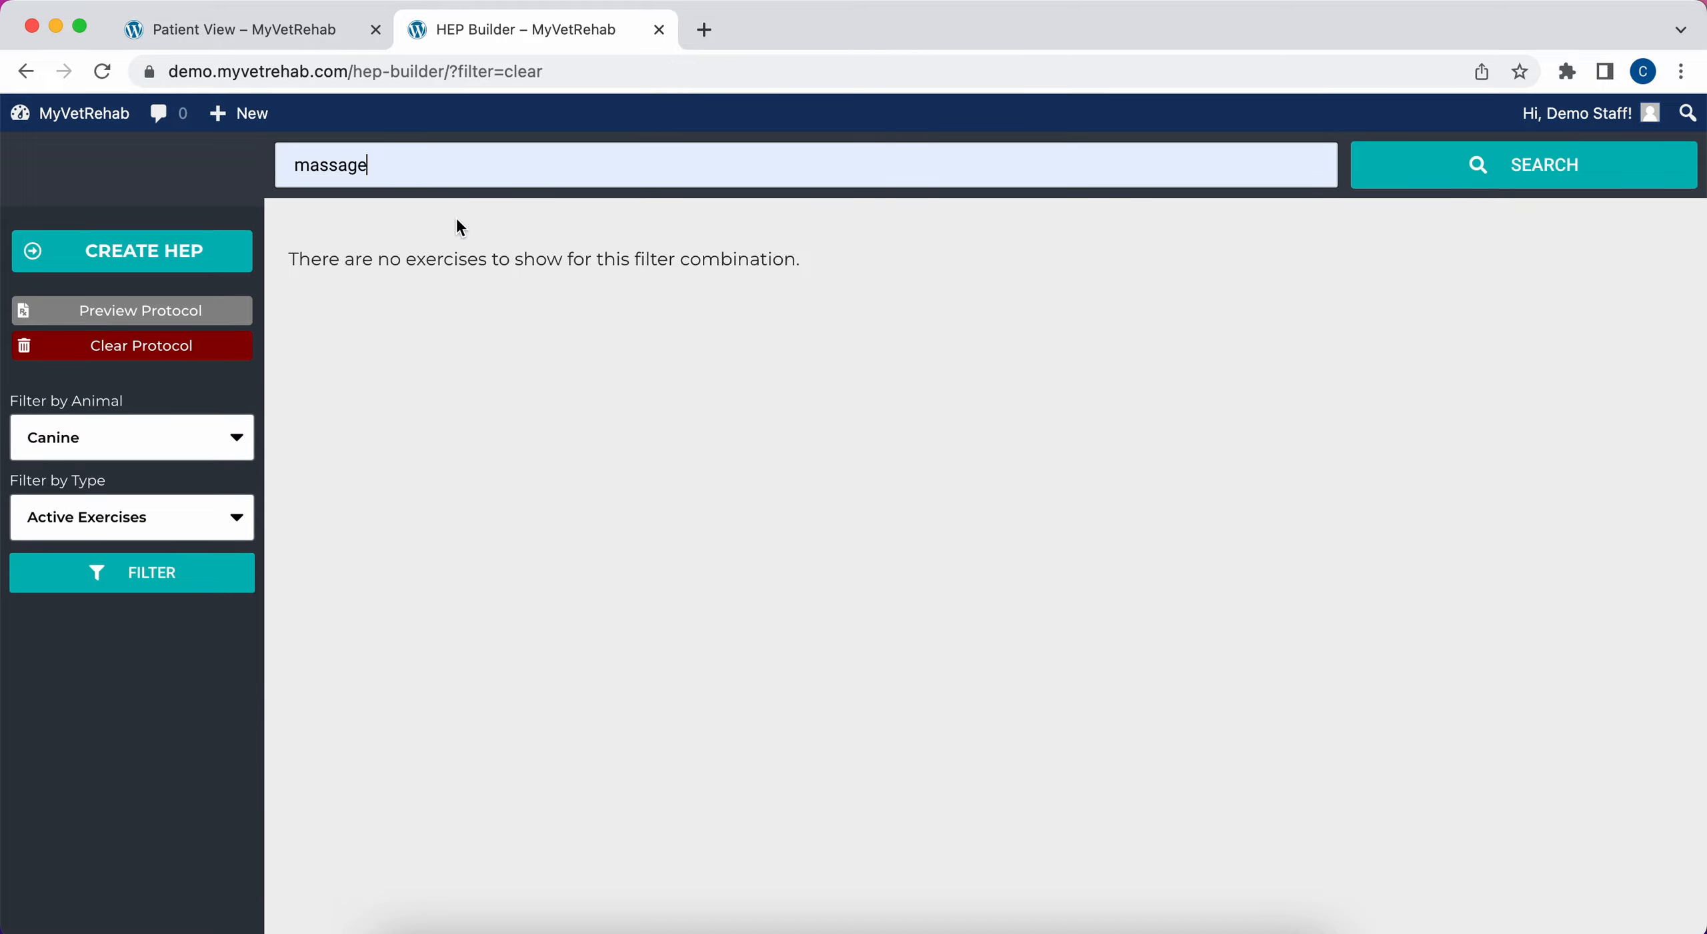
pyautogui.click(1416, 176)
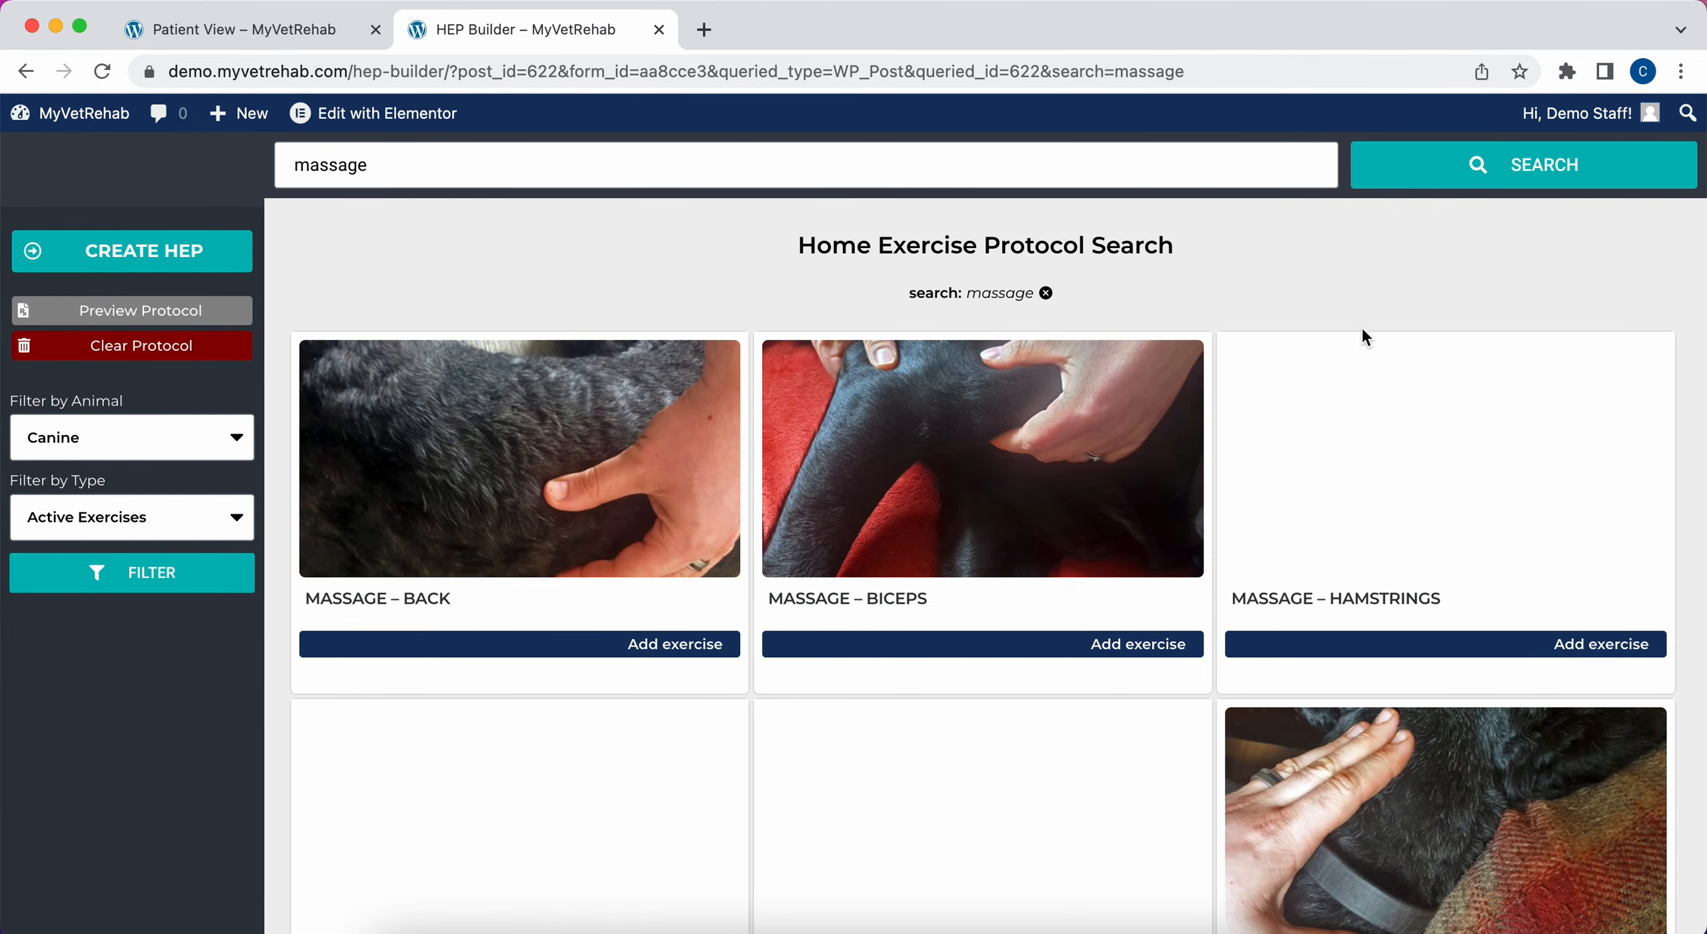
# - Add the Massage – Iliopsoas and Massage – Back exercises to the protocol
pyautogui.scroll(-3, 1042, 587)
pyautogui.scroll(-3, 1044, 590)
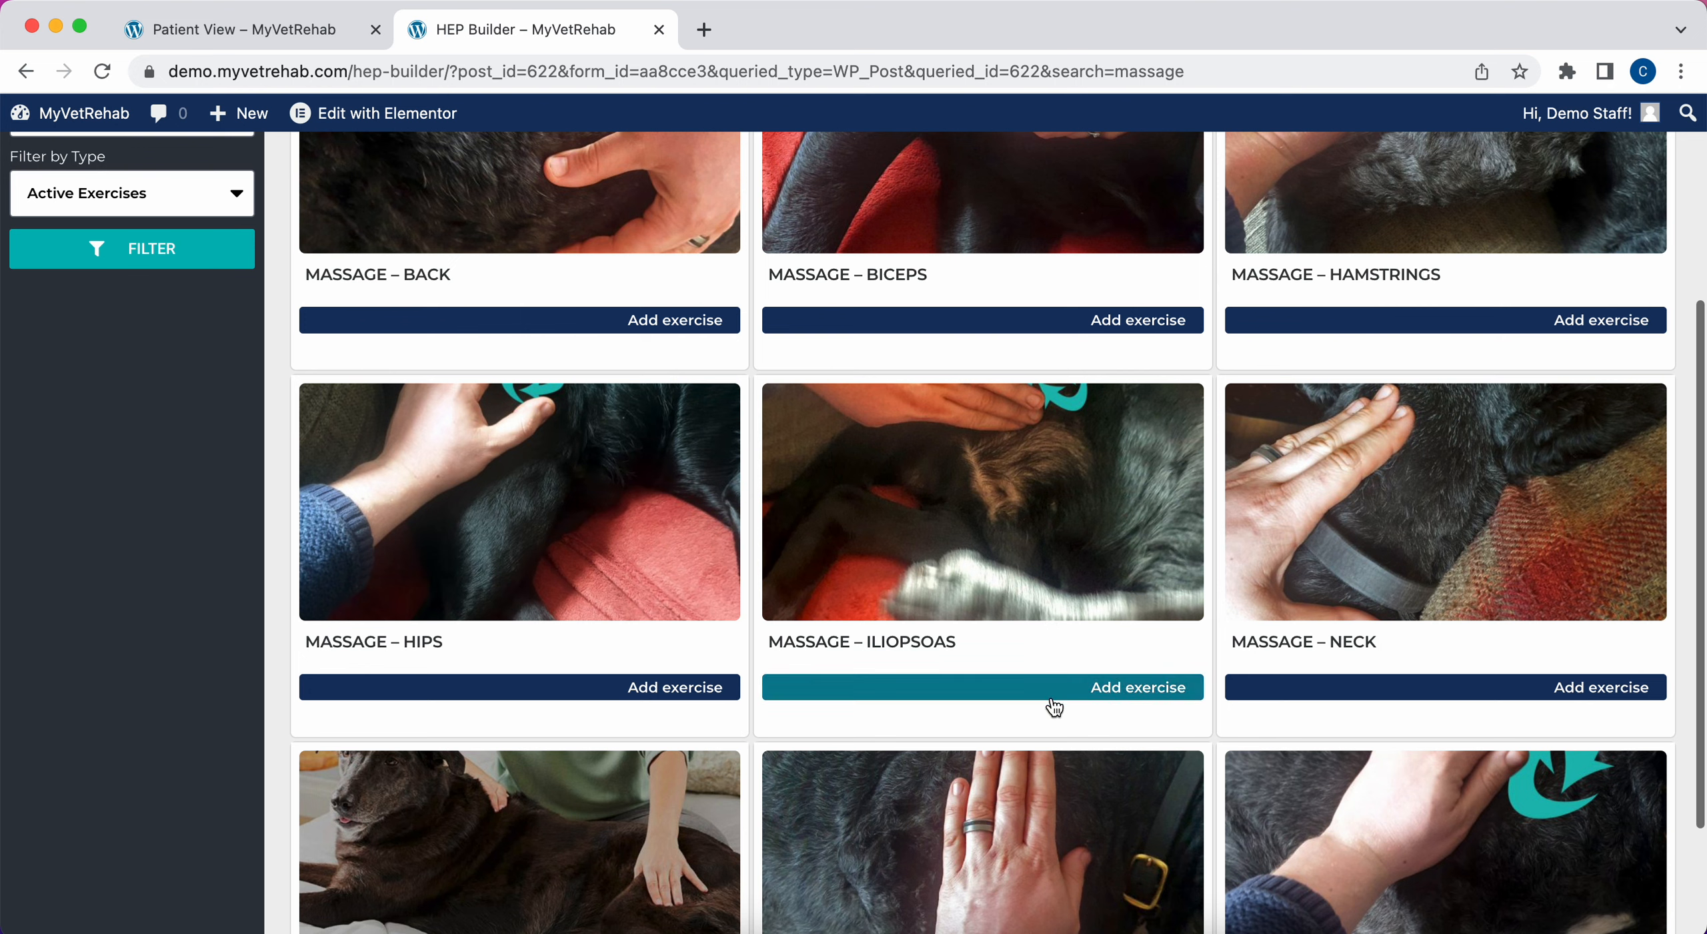
pyautogui.click(1052, 698)
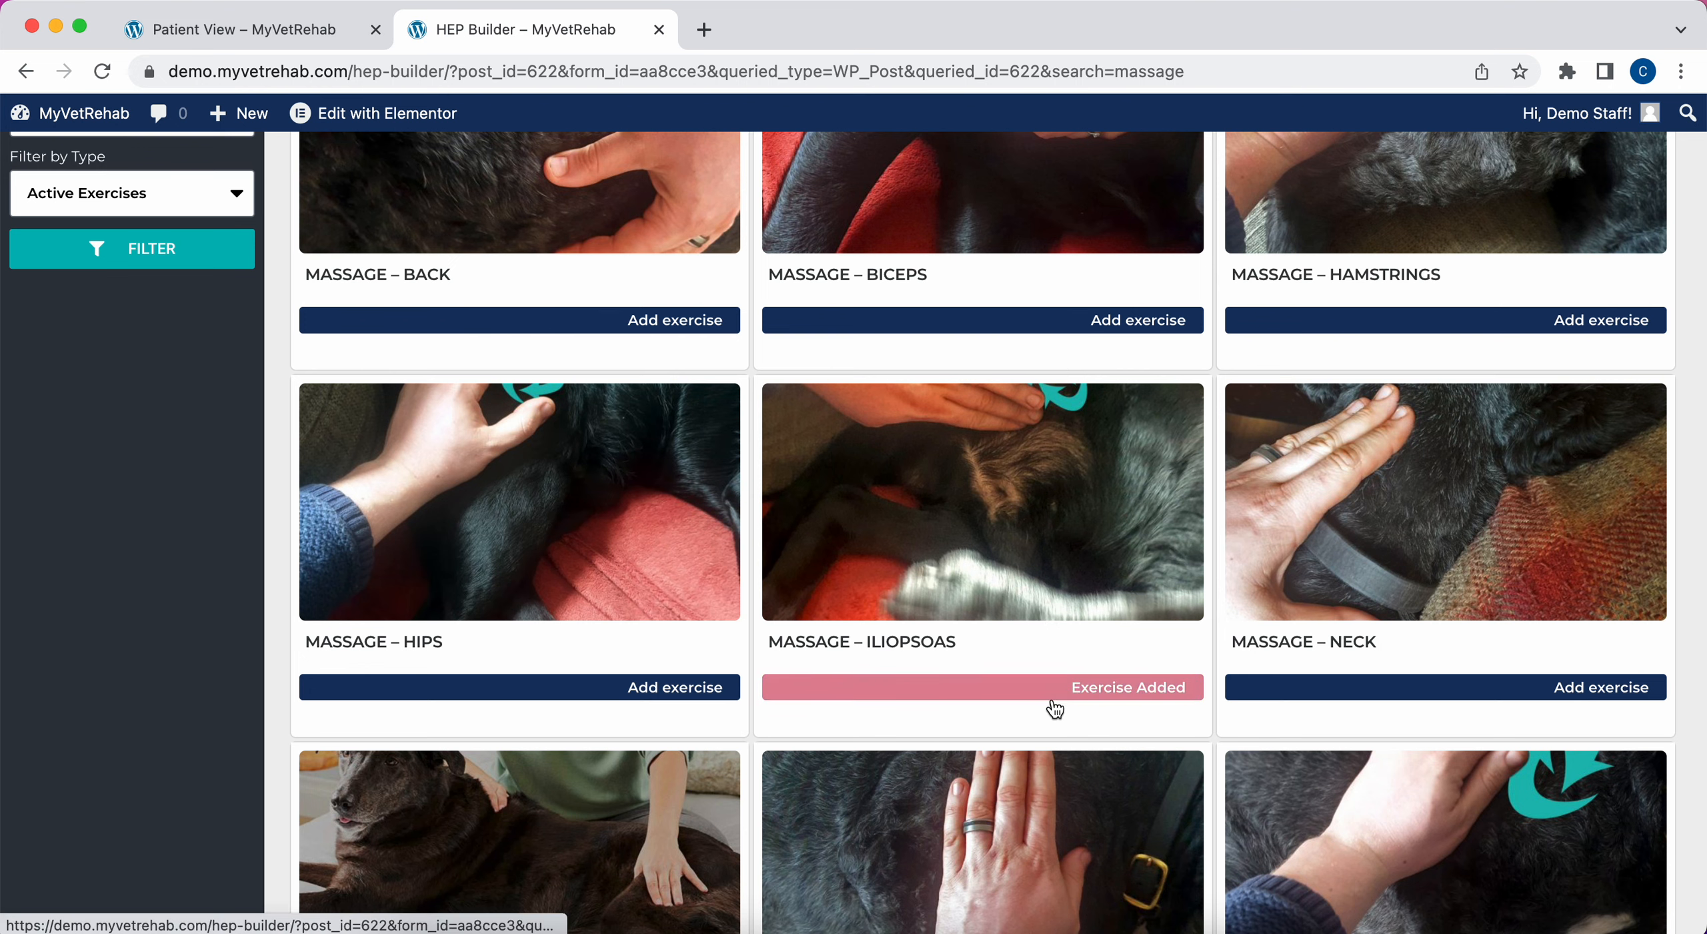
pyautogui.click(640, 321)
pyautogui.scroll(5, 1014, 373)
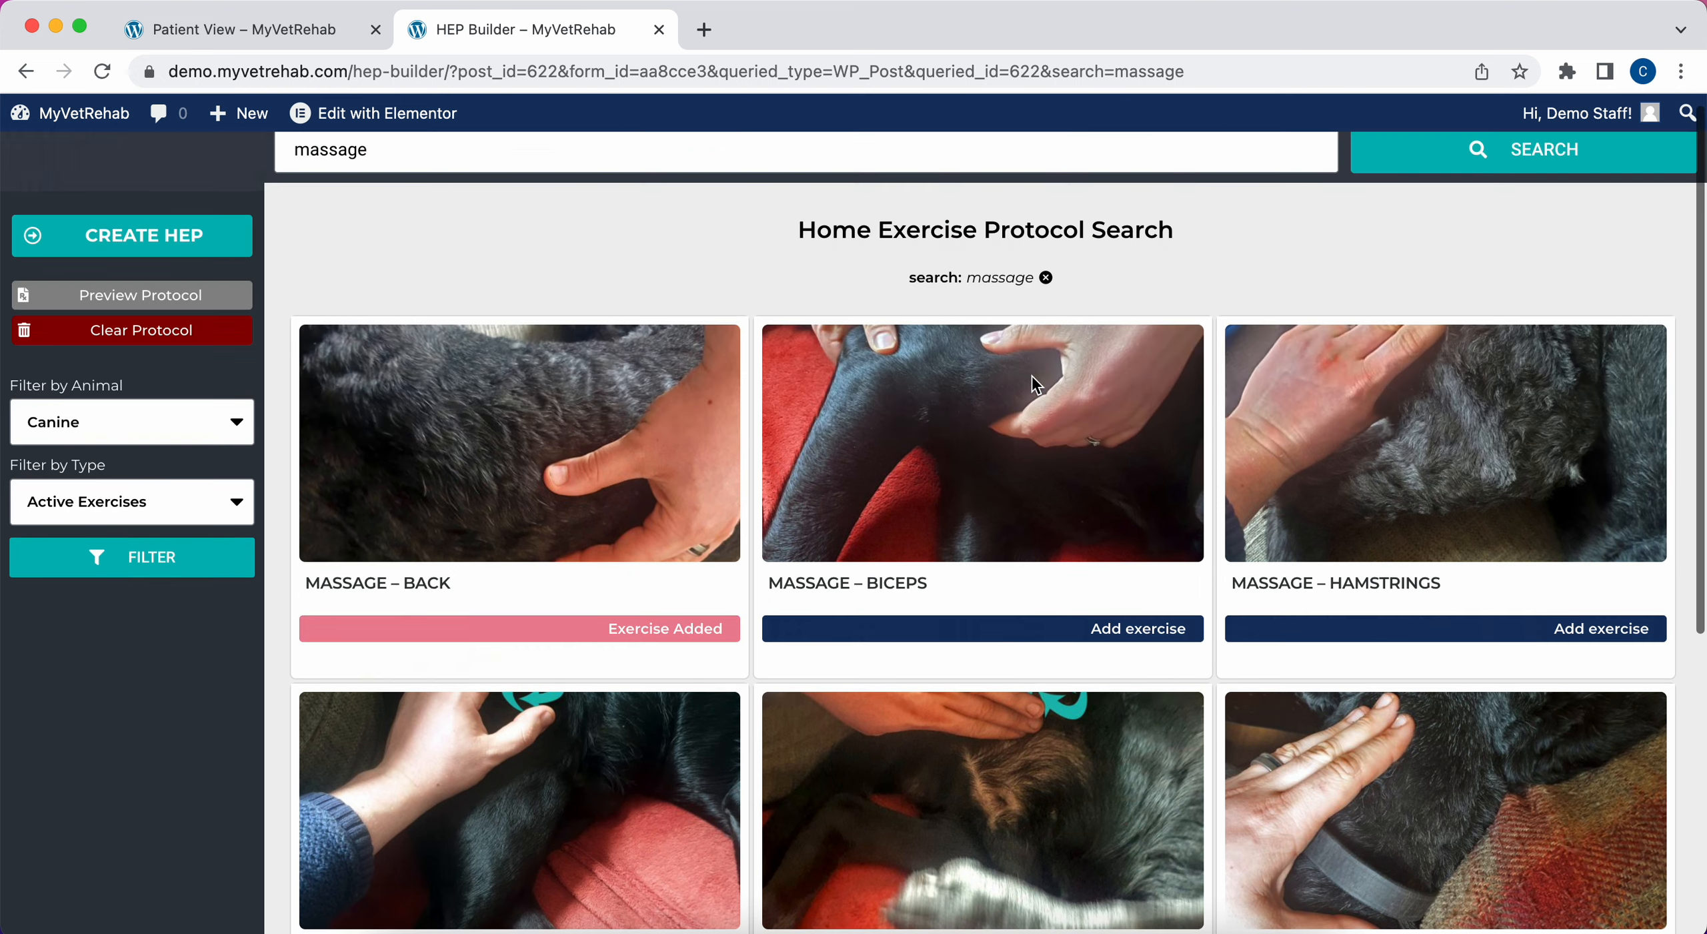
# - Create a home exercise protocol record for Test Patient with the session rate Administrative (£0)
pyautogui.click(191, 260)
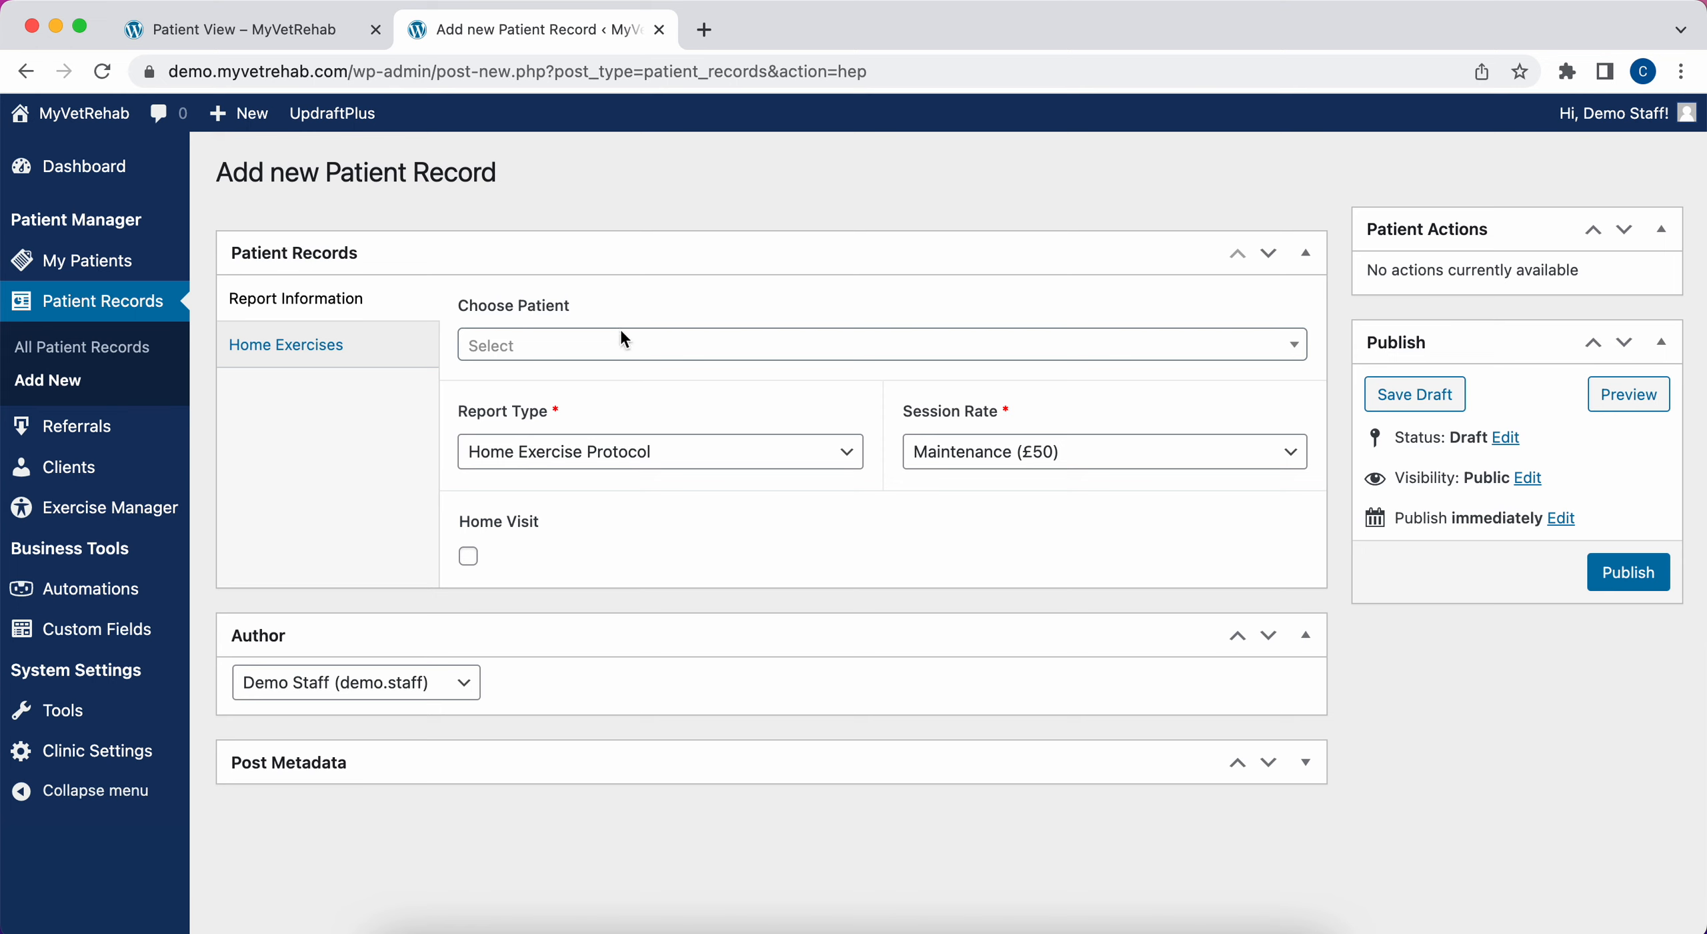
pyautogui.click(640, 349)
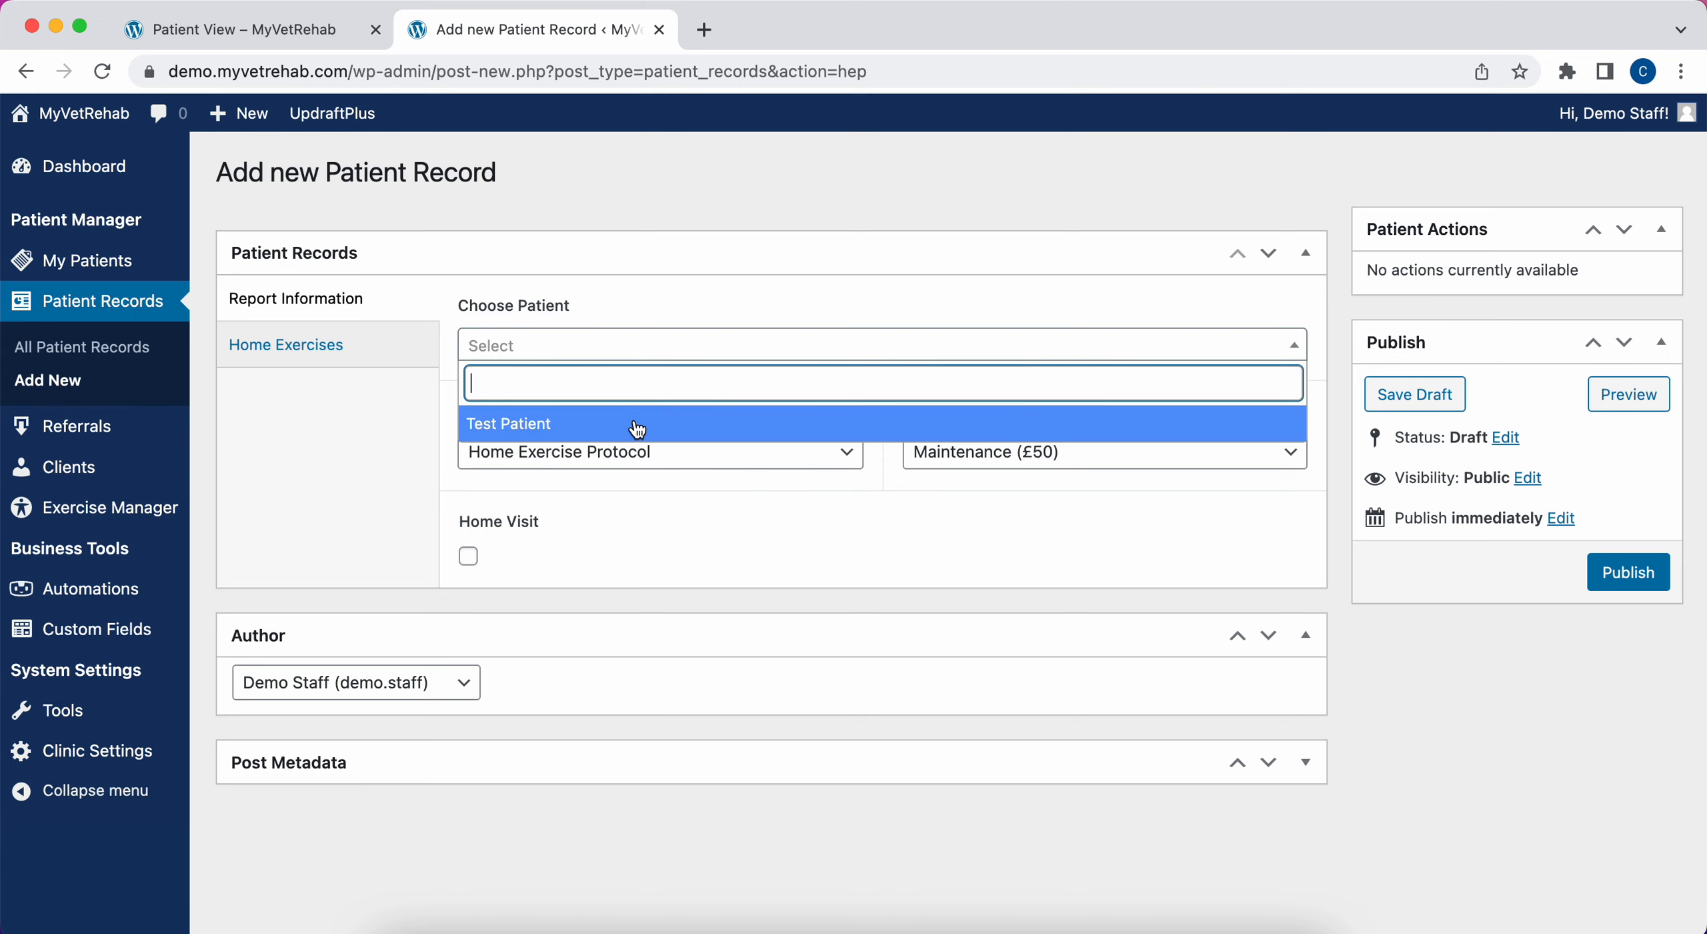
pyautogui.click(639, 424)
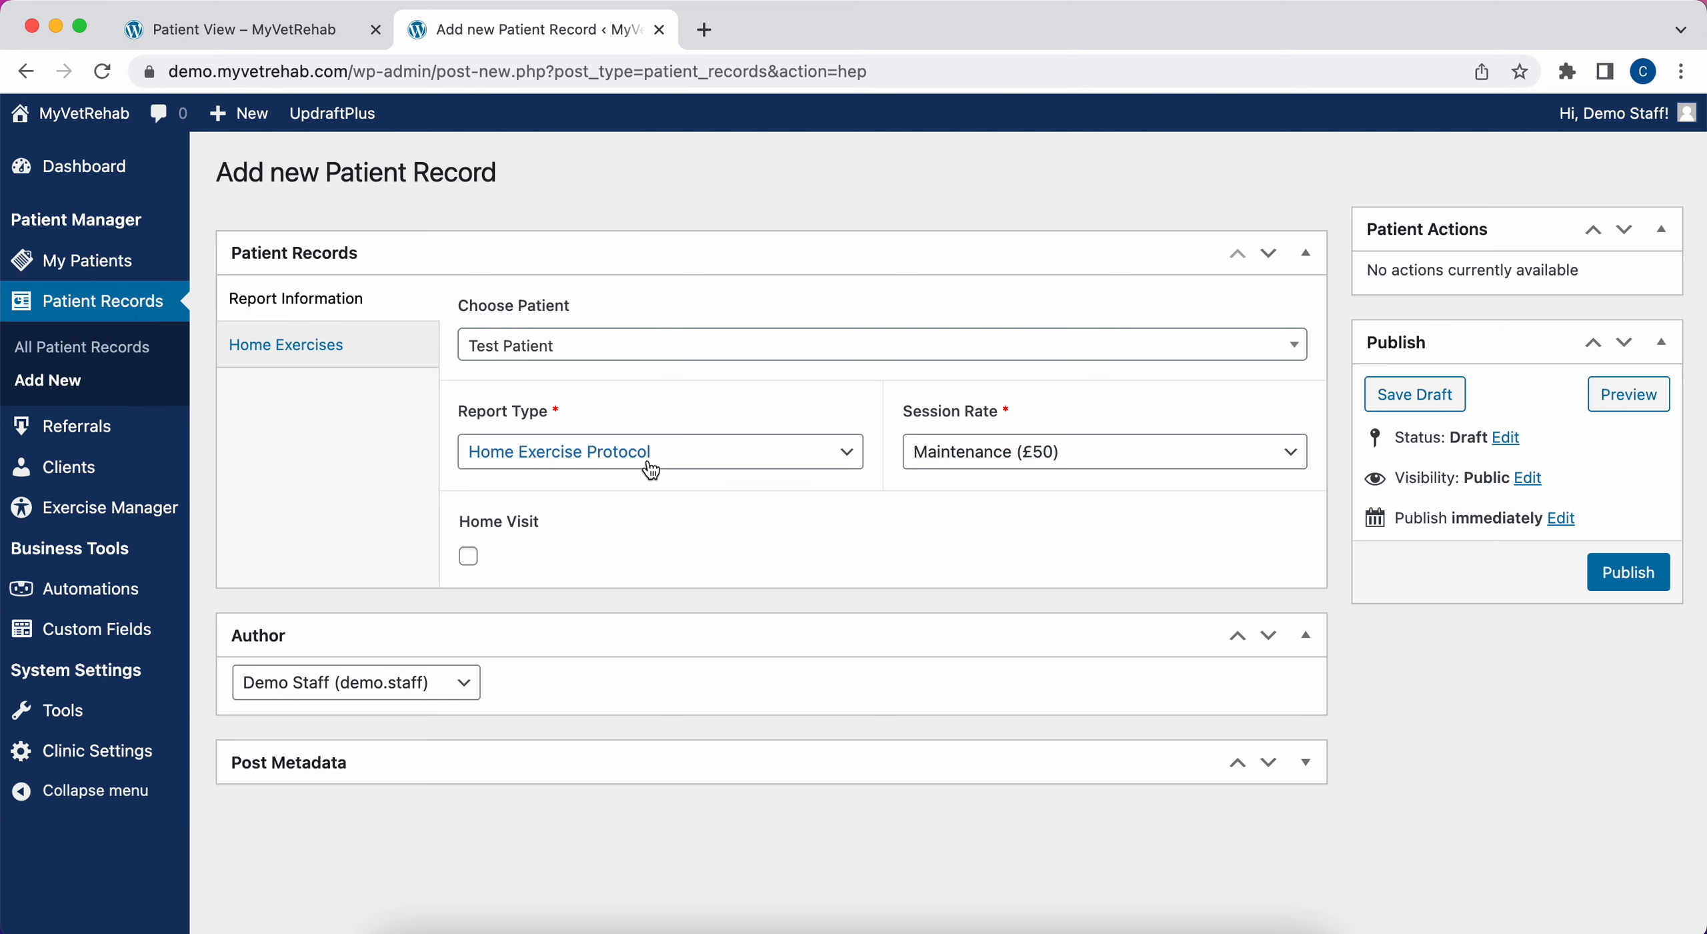
pyautogui.click(979, 466)
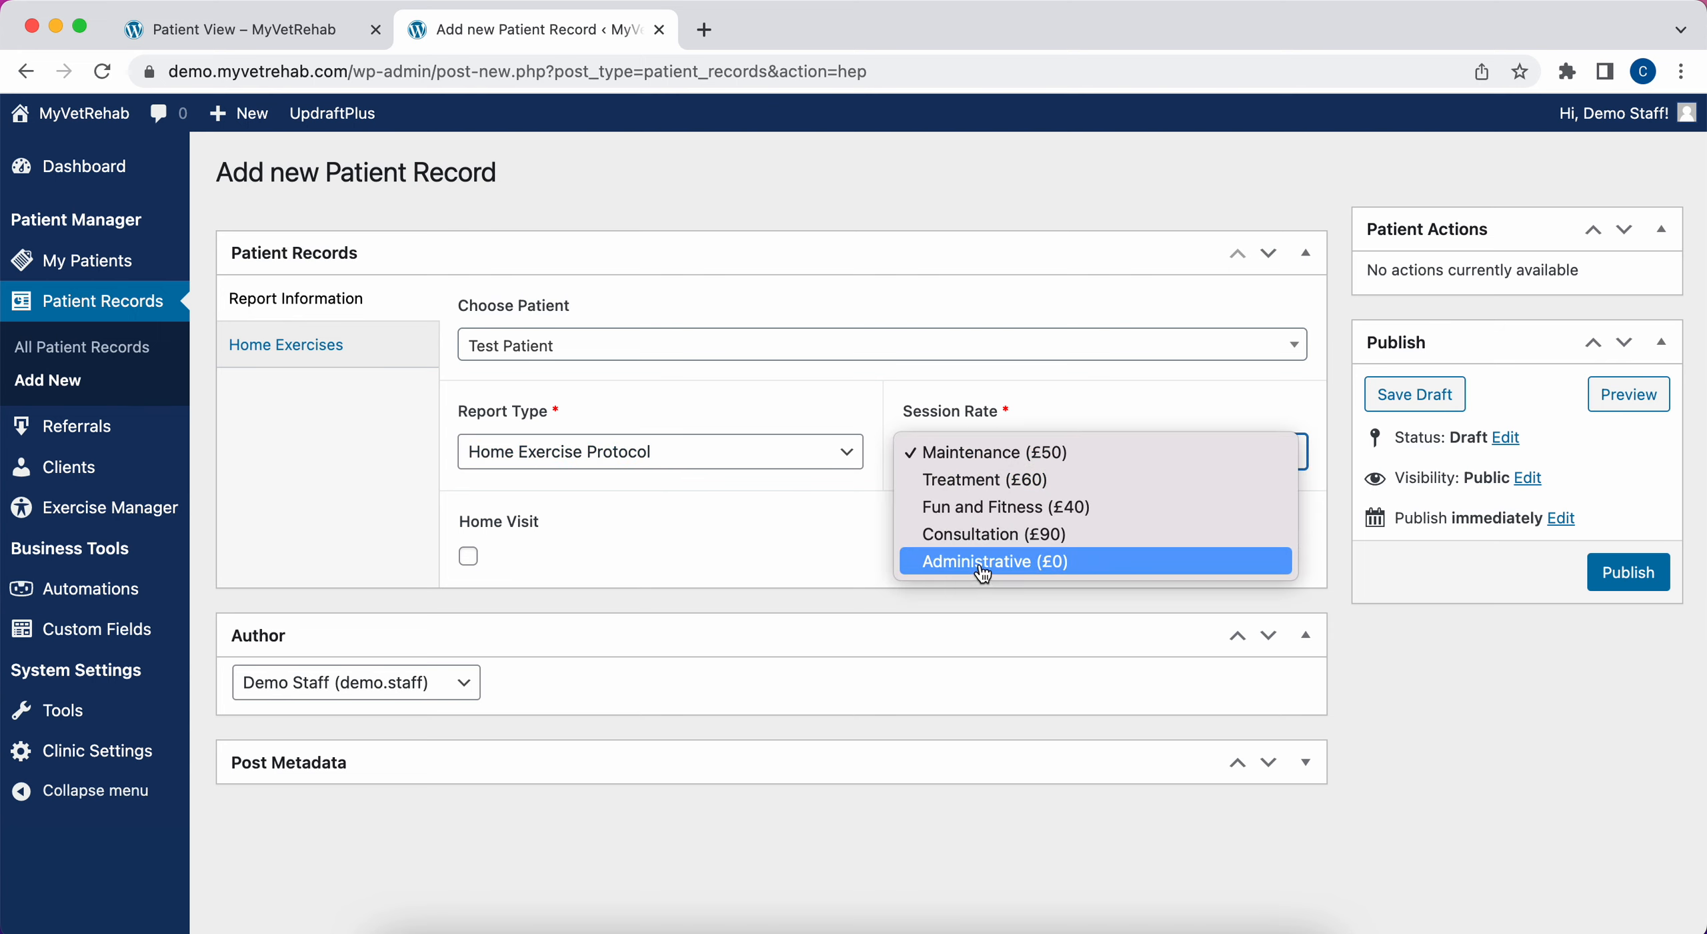
pyautogui.click(983, 564)
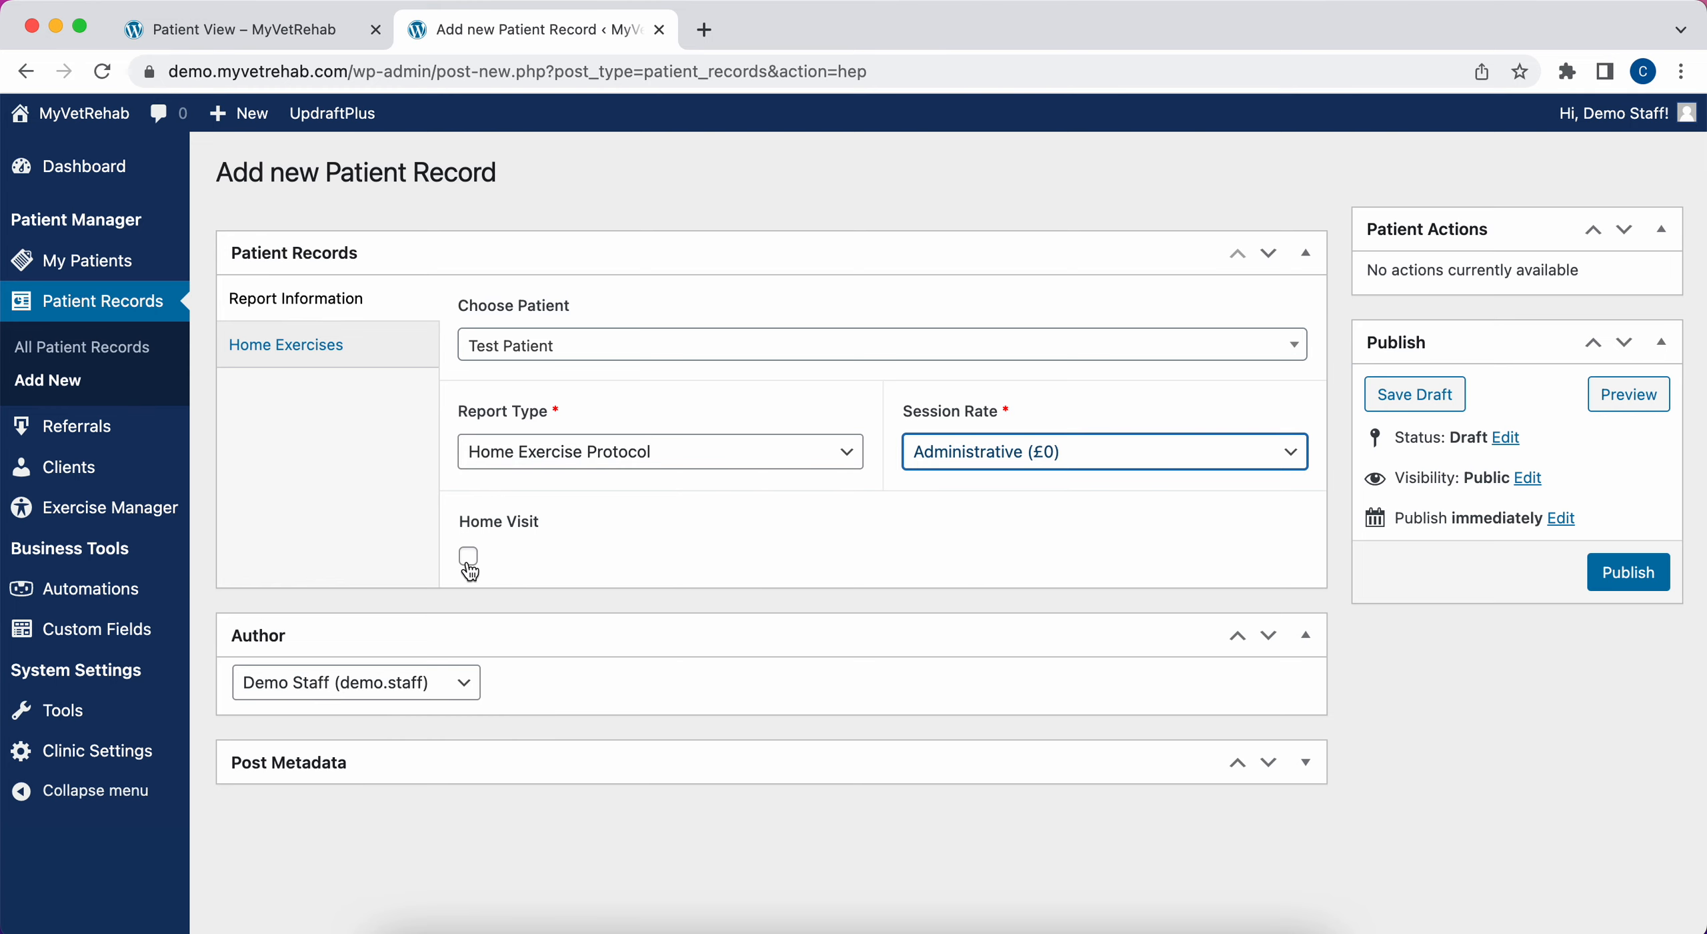
# - Collapse both entries in the record's Home Exercises and move Massage – Iliopsoas above Massage – Back
pyautogui.click(336, 362)
pyautogui.scroll(-3, 697, 634)
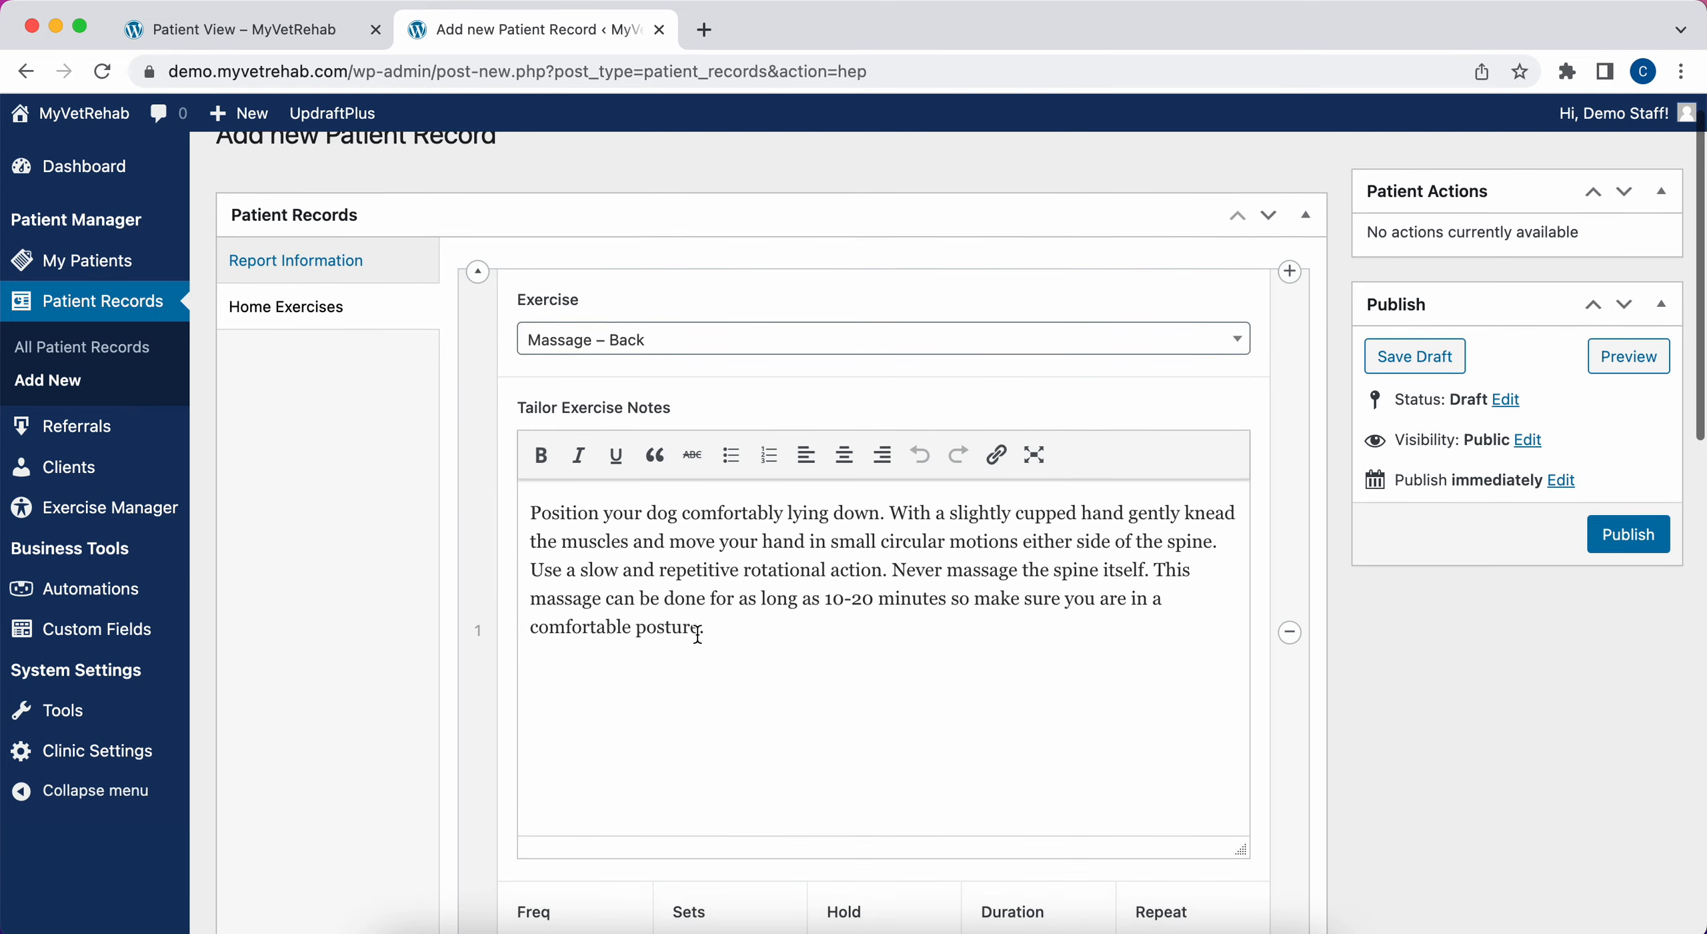
pyautogui.click(477, 200)
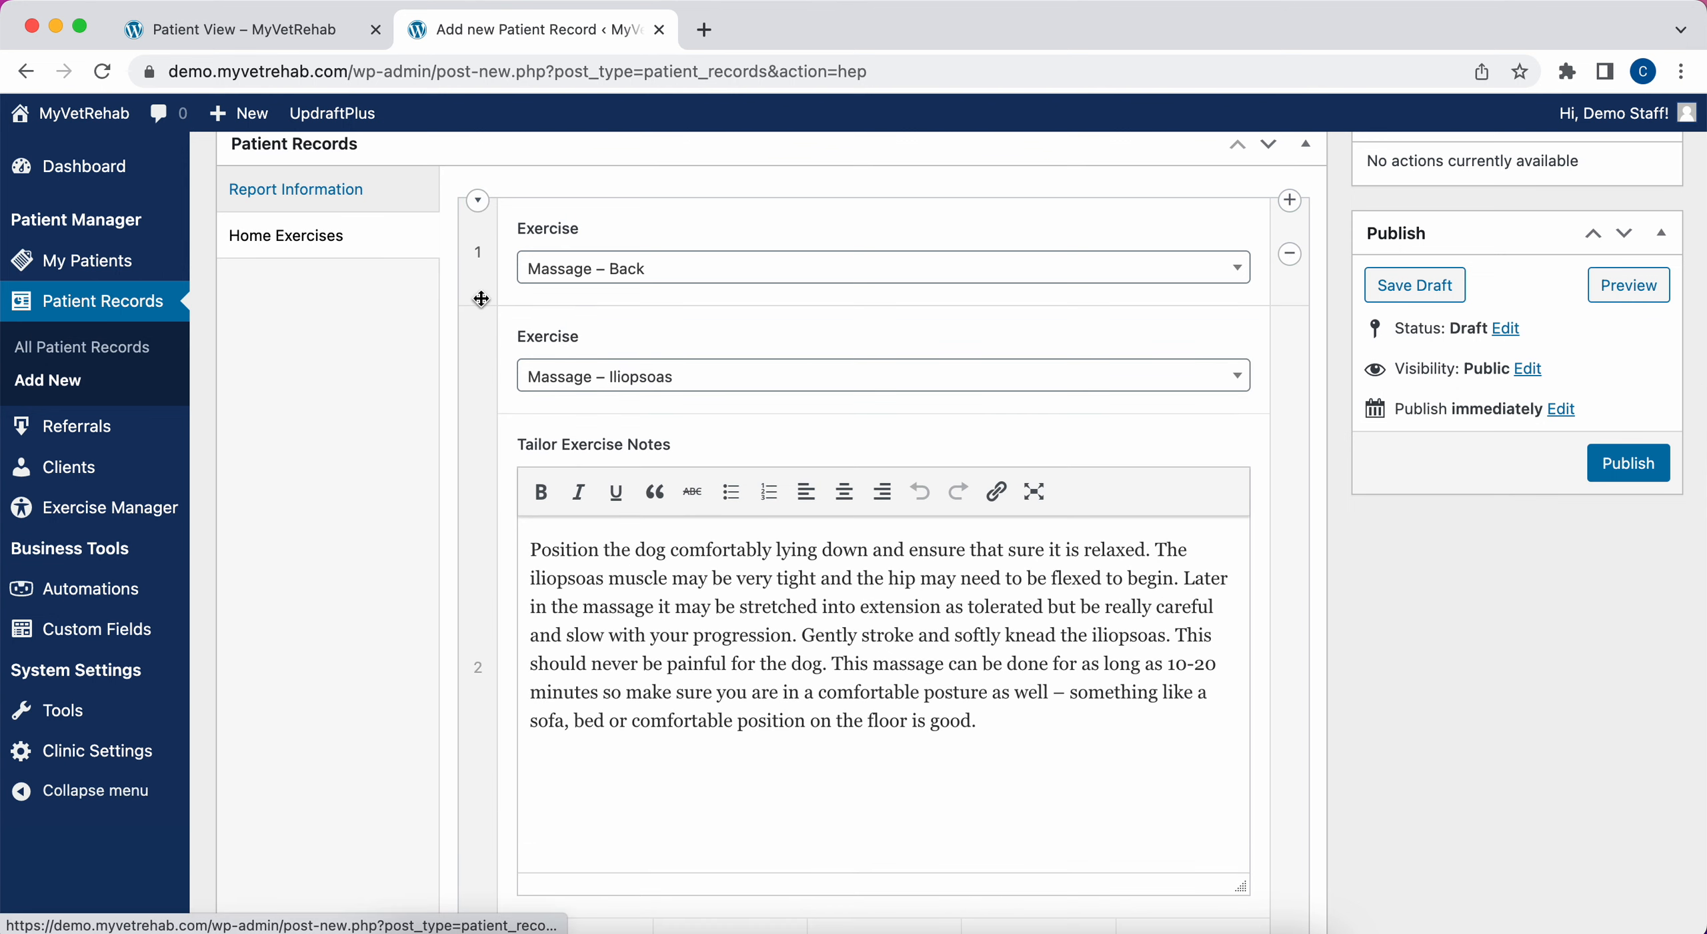
pyautogui.click(478, 308)
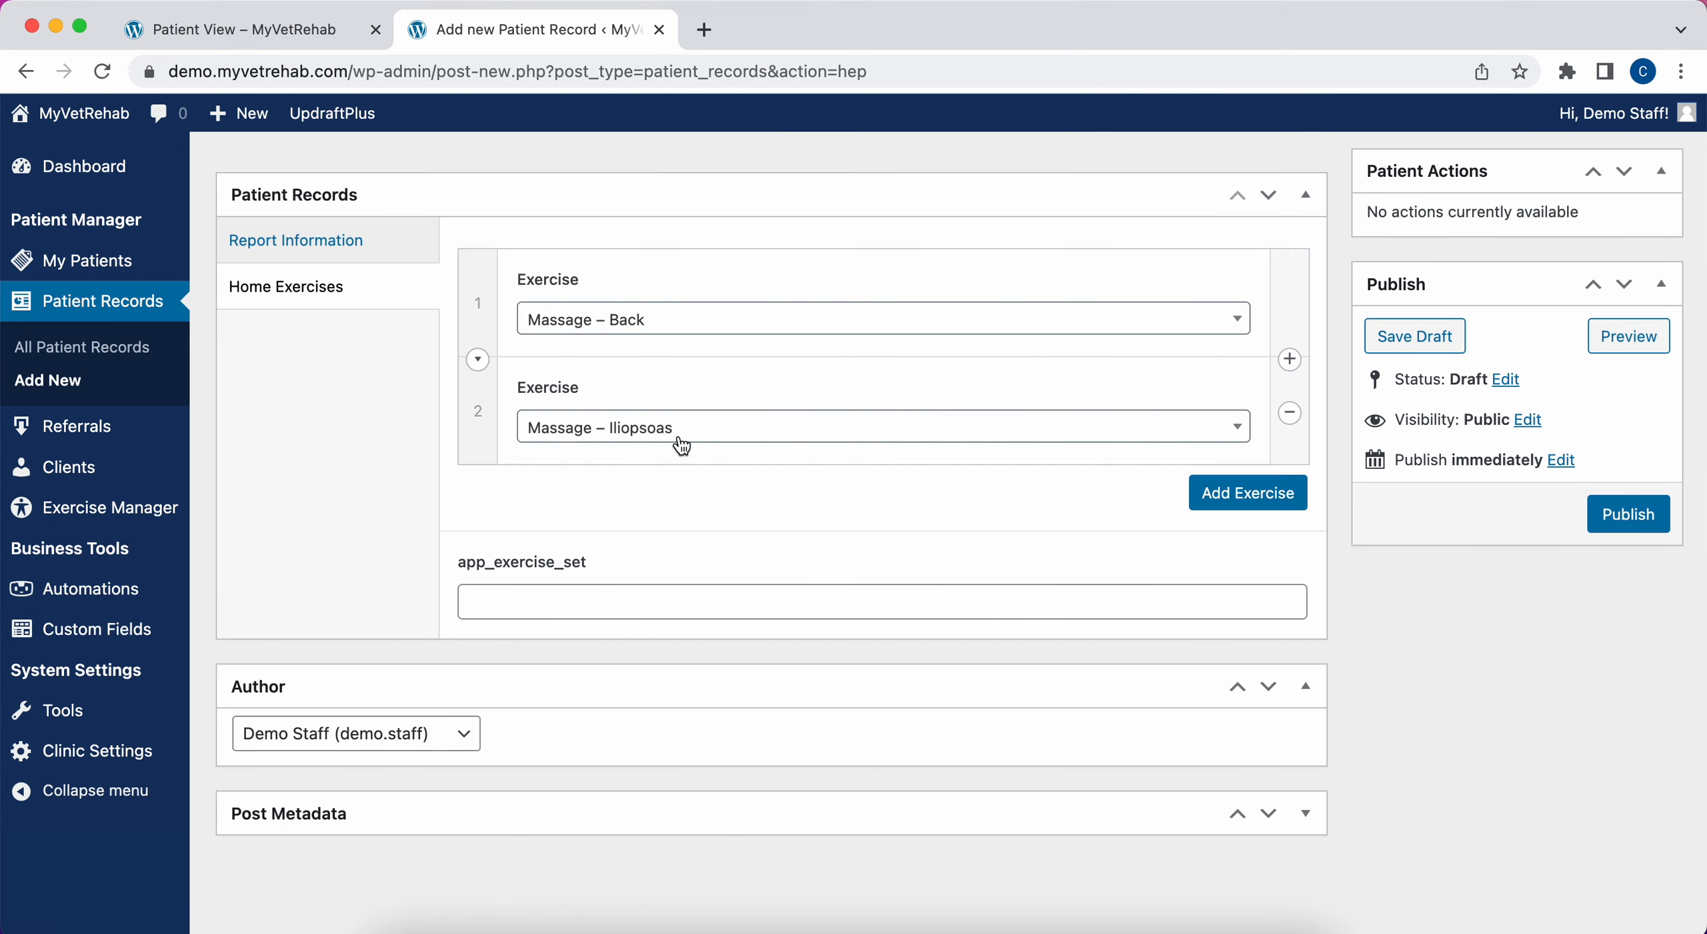
pyautogui.click(478, 360)
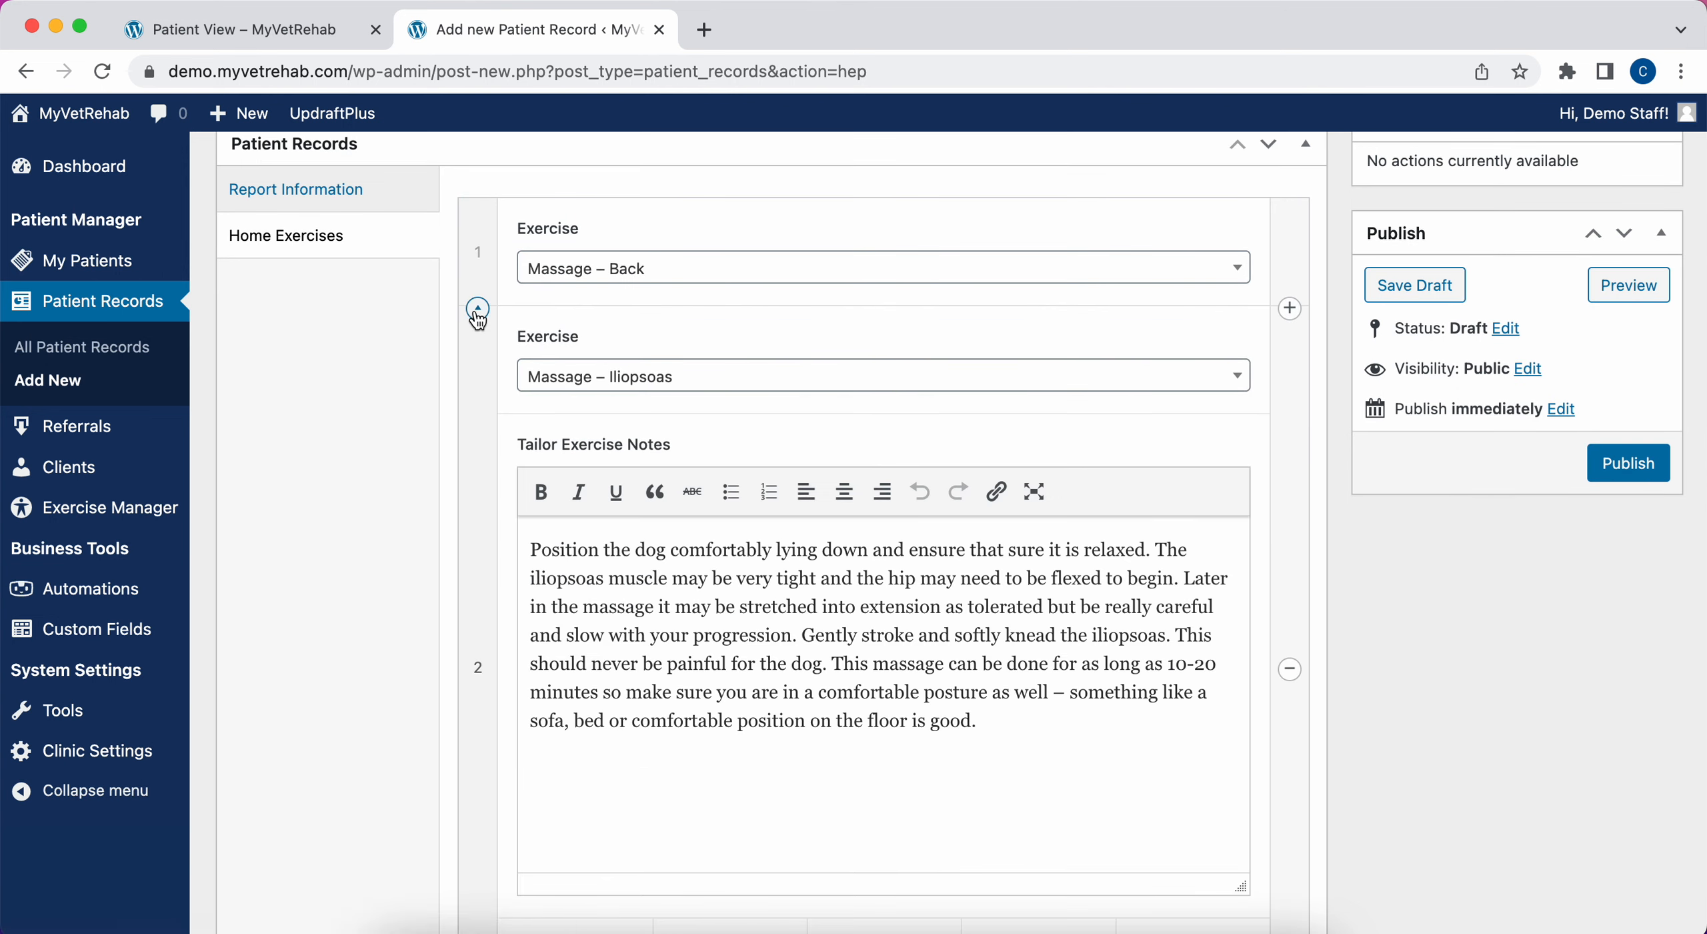
pyautogui.click(477, 312)
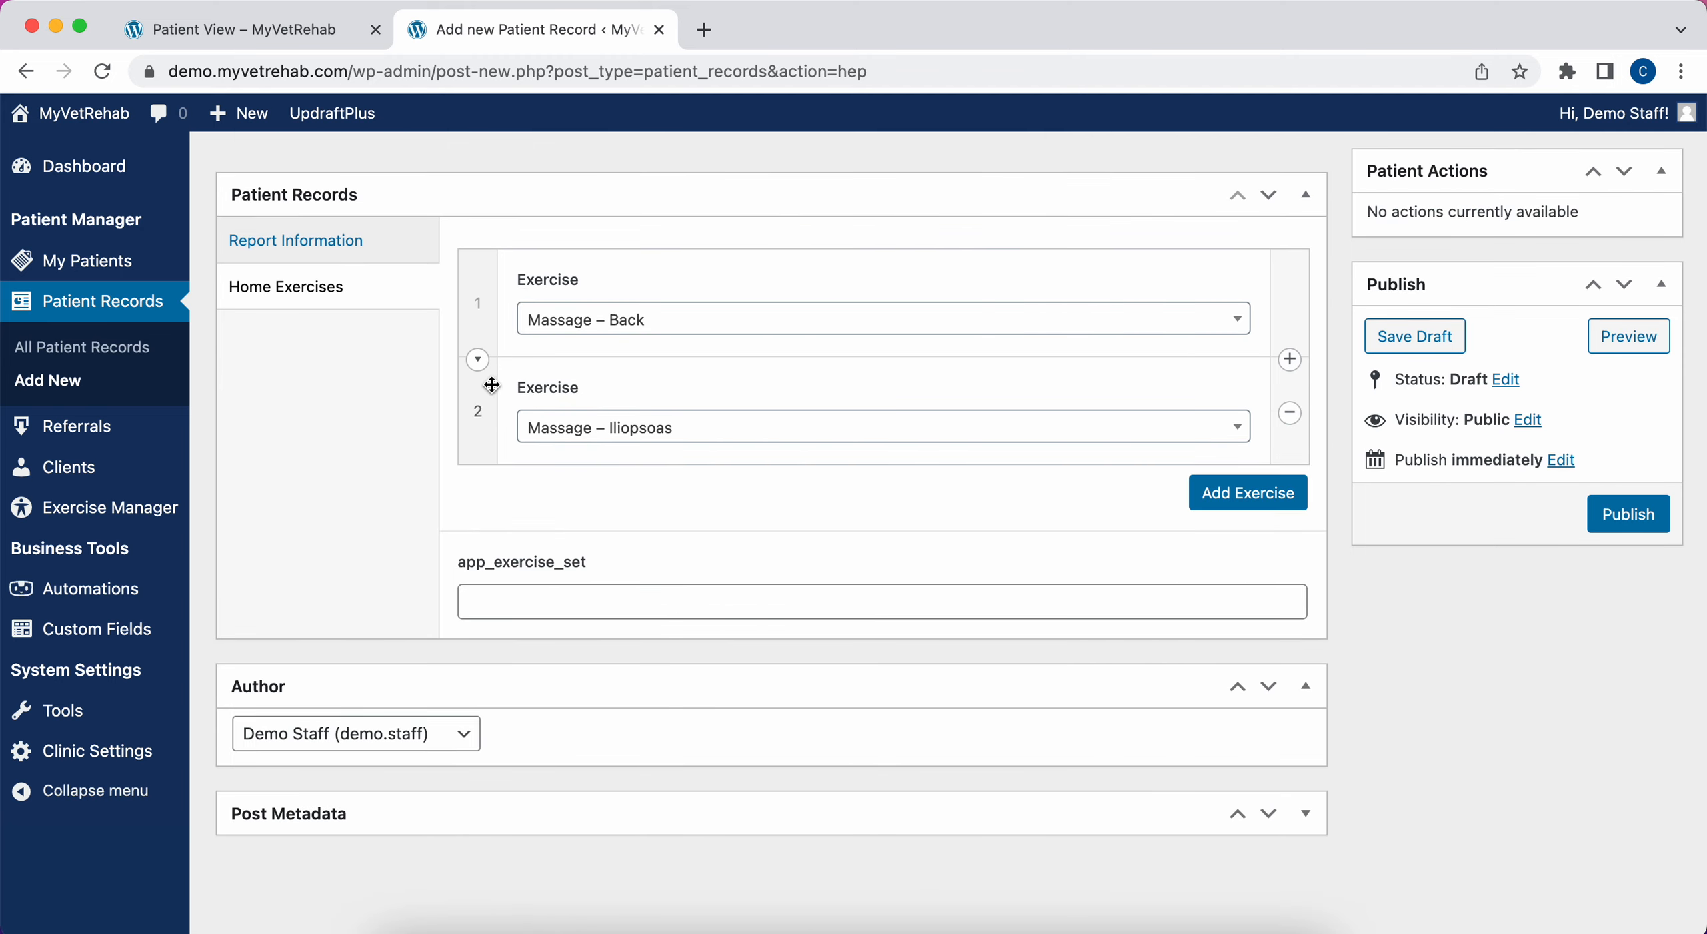
pyautogui.moveTo(480, 385); pyautogui.dragTo(498, 262)
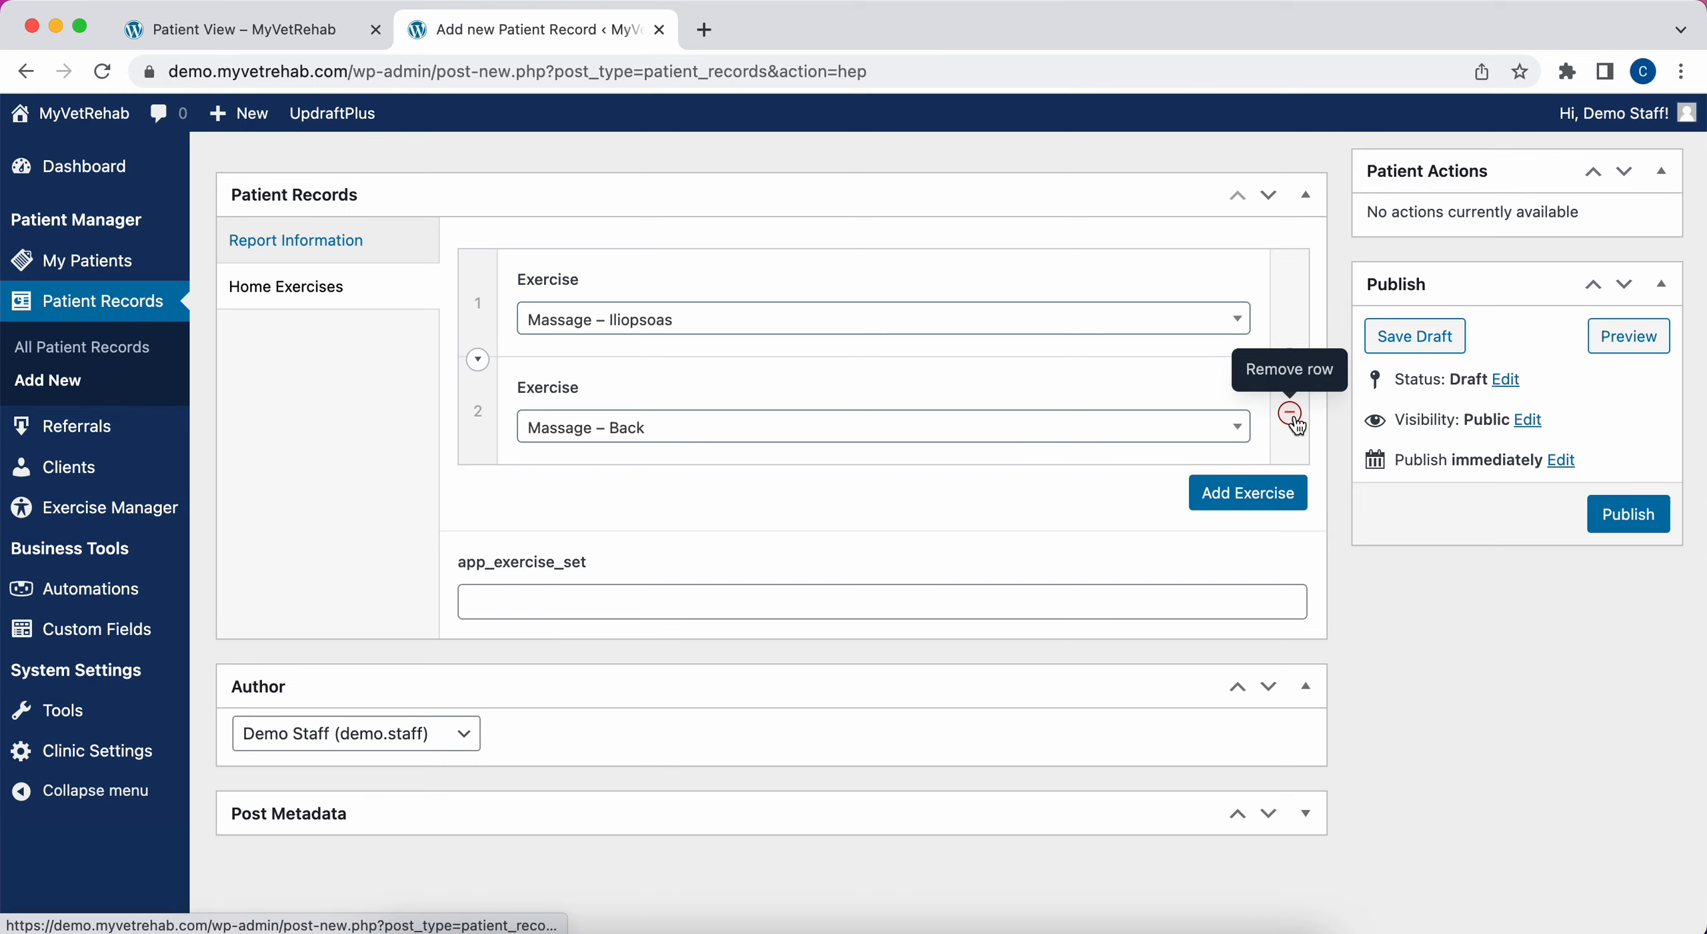
pyautogui.click(941, 320)
pyautogui.click(941, 320)
pyautogui.click(493, 300)
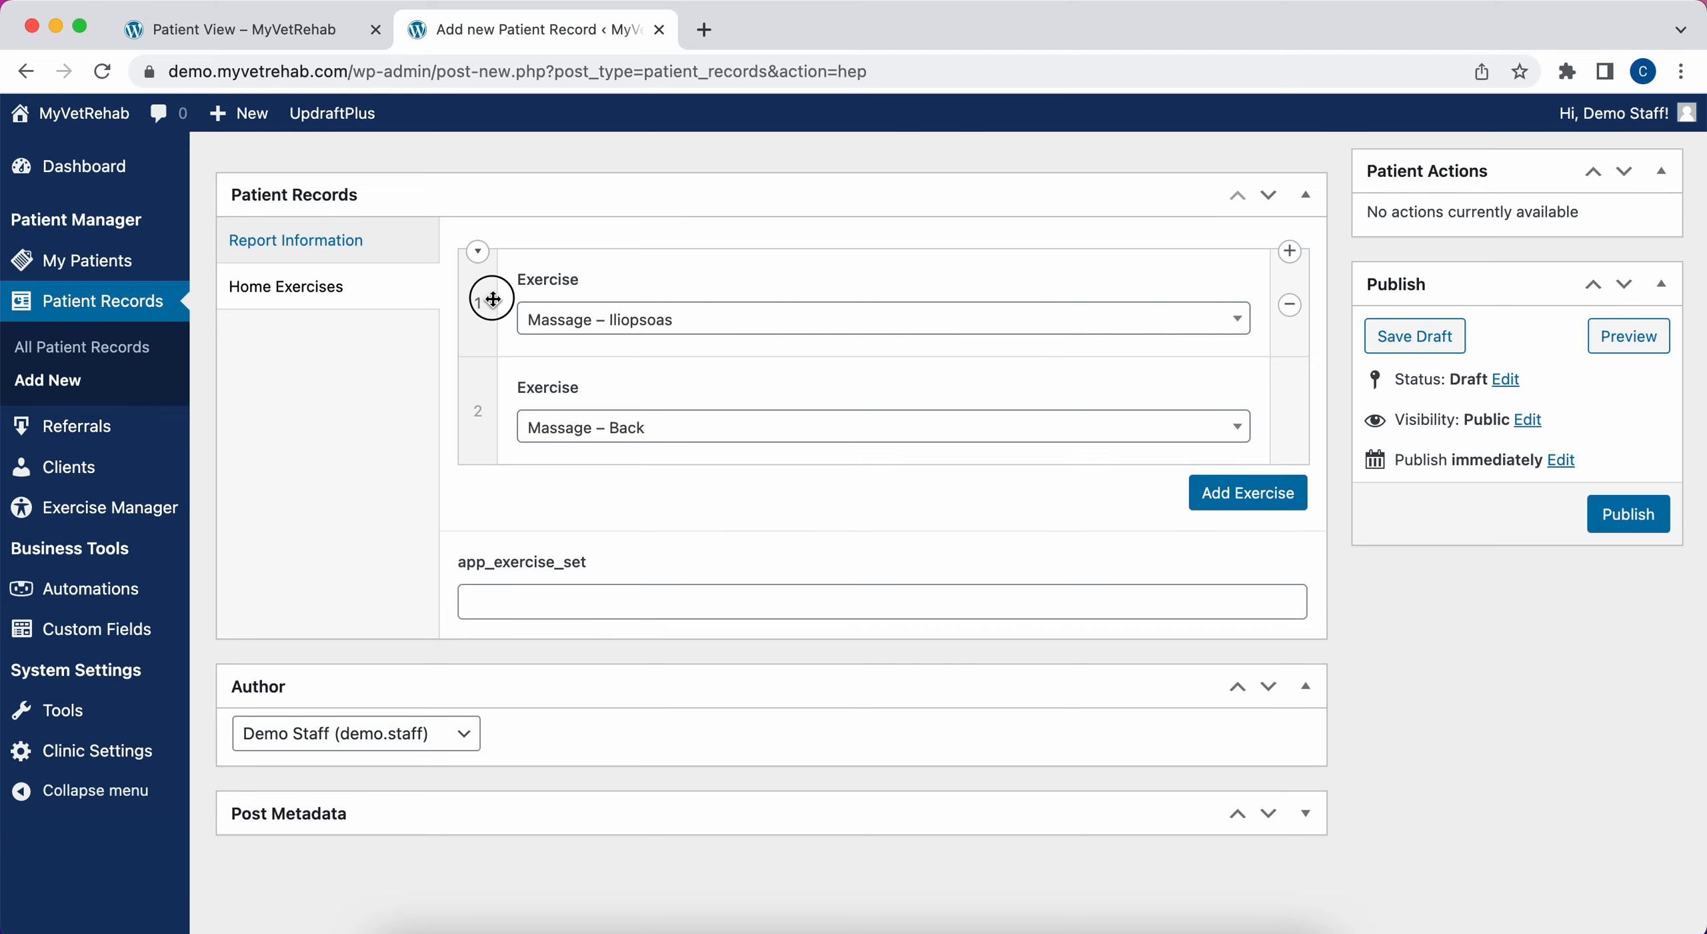
# - Expand the Massage – Iliopsoas exercise and examine its tailored notes and dosage fields
pyautogui.click(478, 259)
pyautogui.scroll(-3, 769, 617)
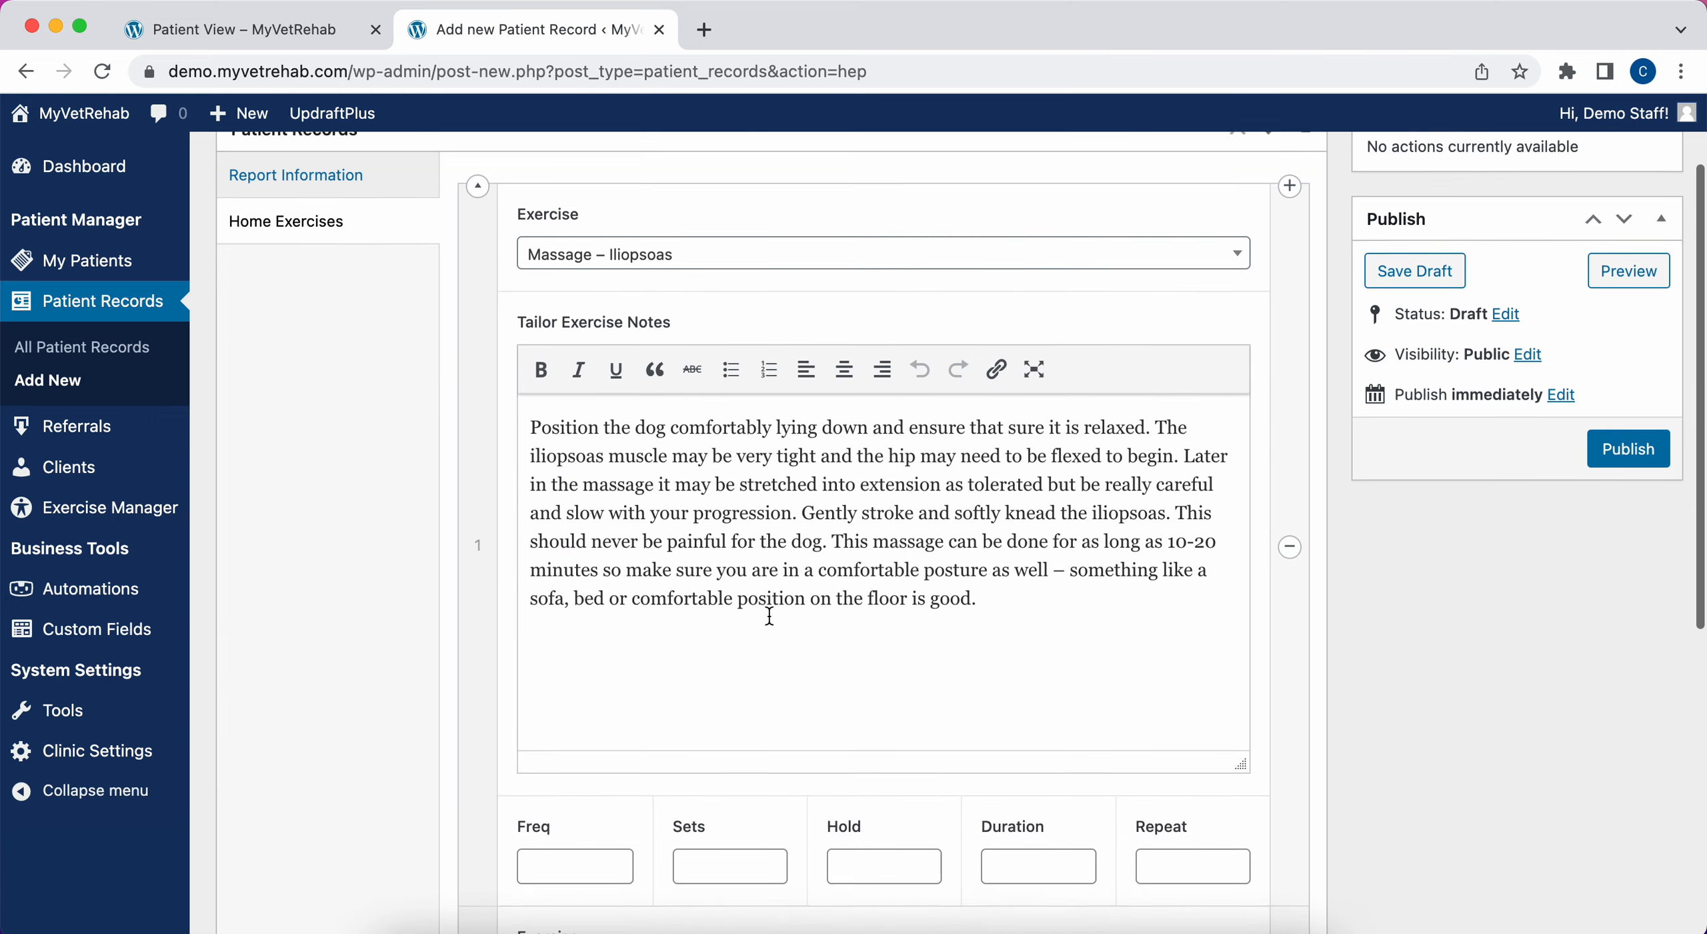
pyautogui.click(703, 499)
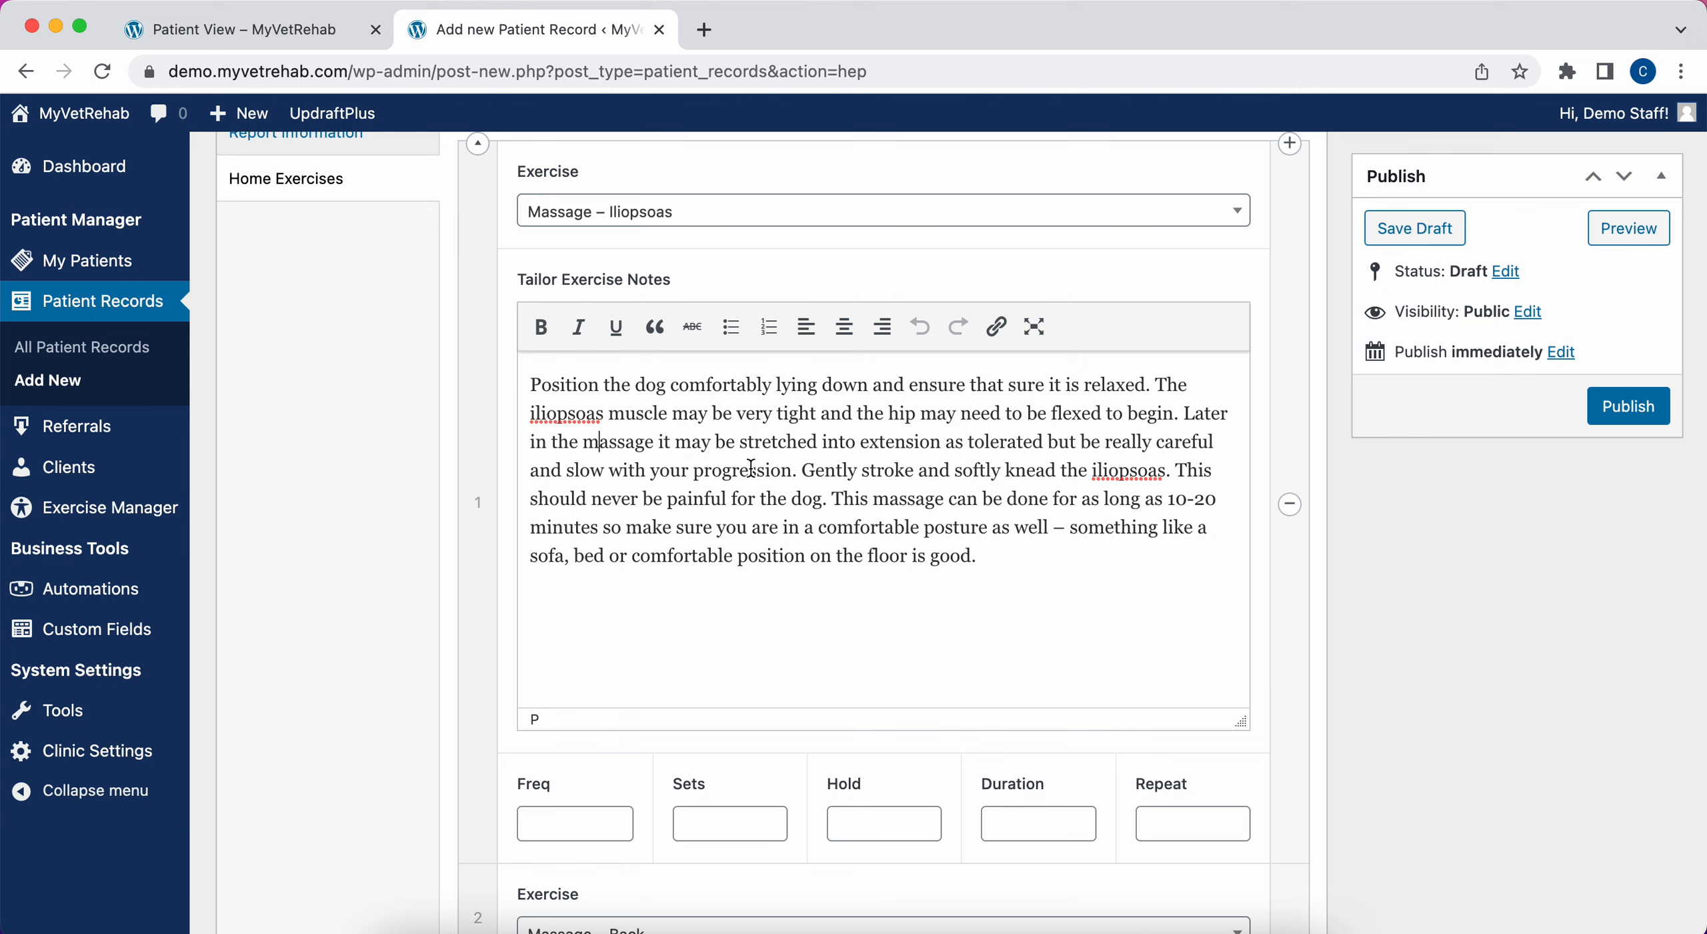
pyautogui.moveTo(126, 512)
pyautogui.moveTo(540, 389); pyautogui.dragTo(660, 423)
pyautogui.click(712, 472)
pyautogui.scroll(-2, 678, 502)
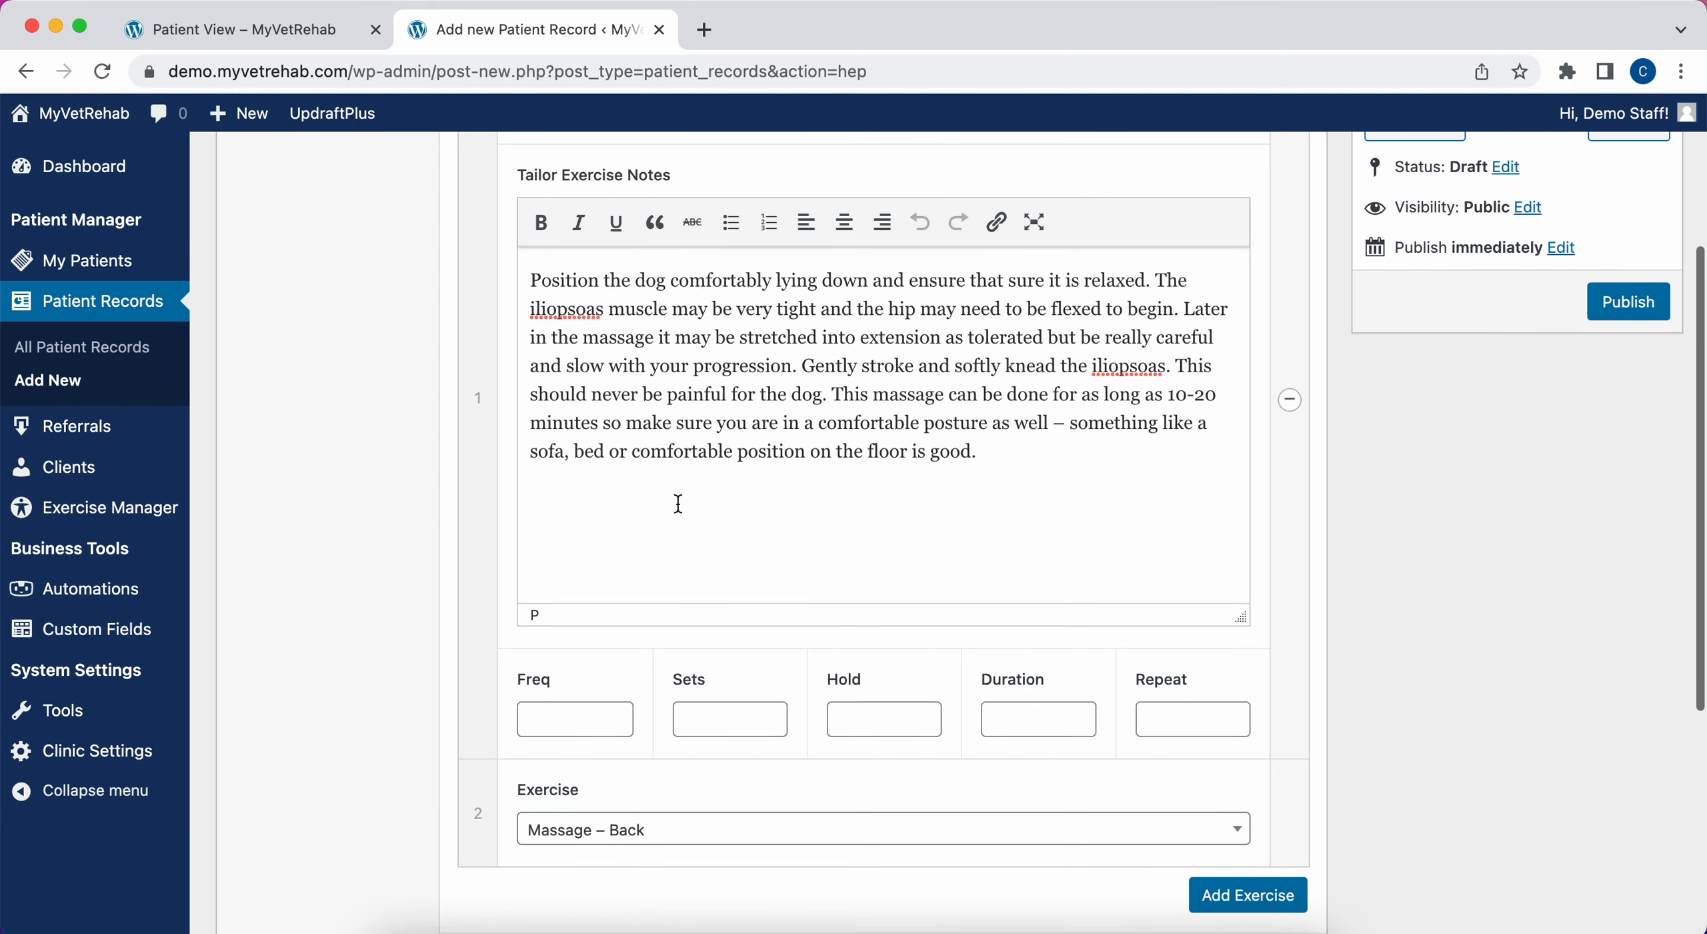
# - Set the Massage – Iliopsoas exercise's frequency to Daily and start entering its number of sets
pyautogui.click(573, 715)
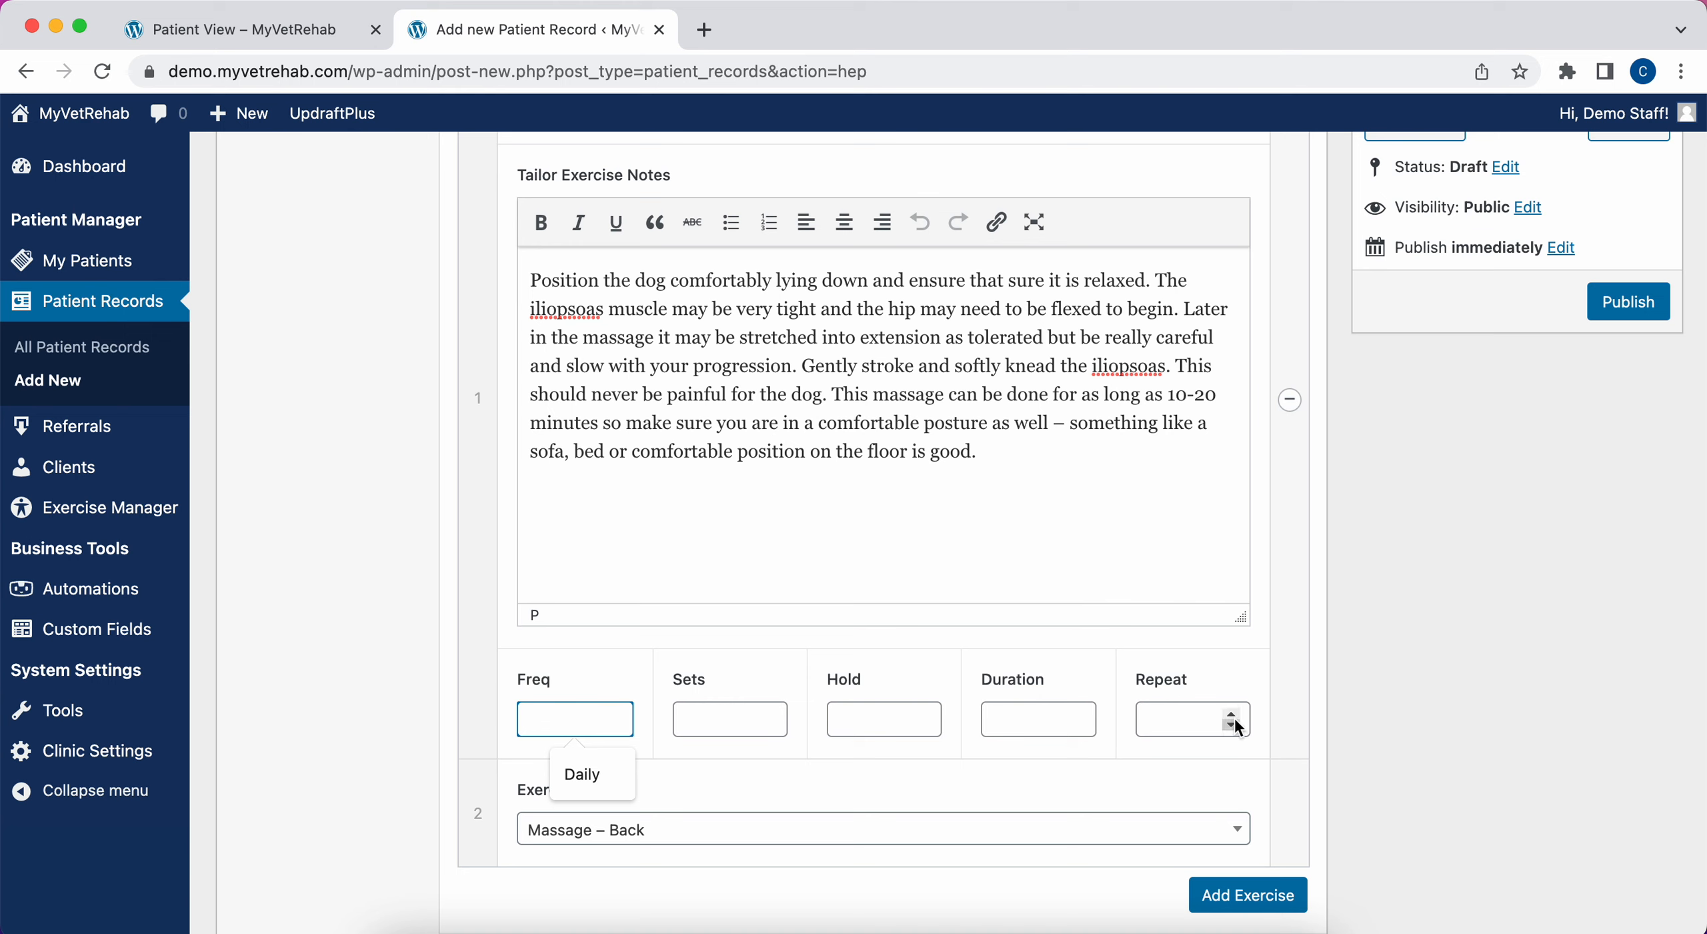
pyautogui.click(565, 762)
pyautogui.click(738, 719)
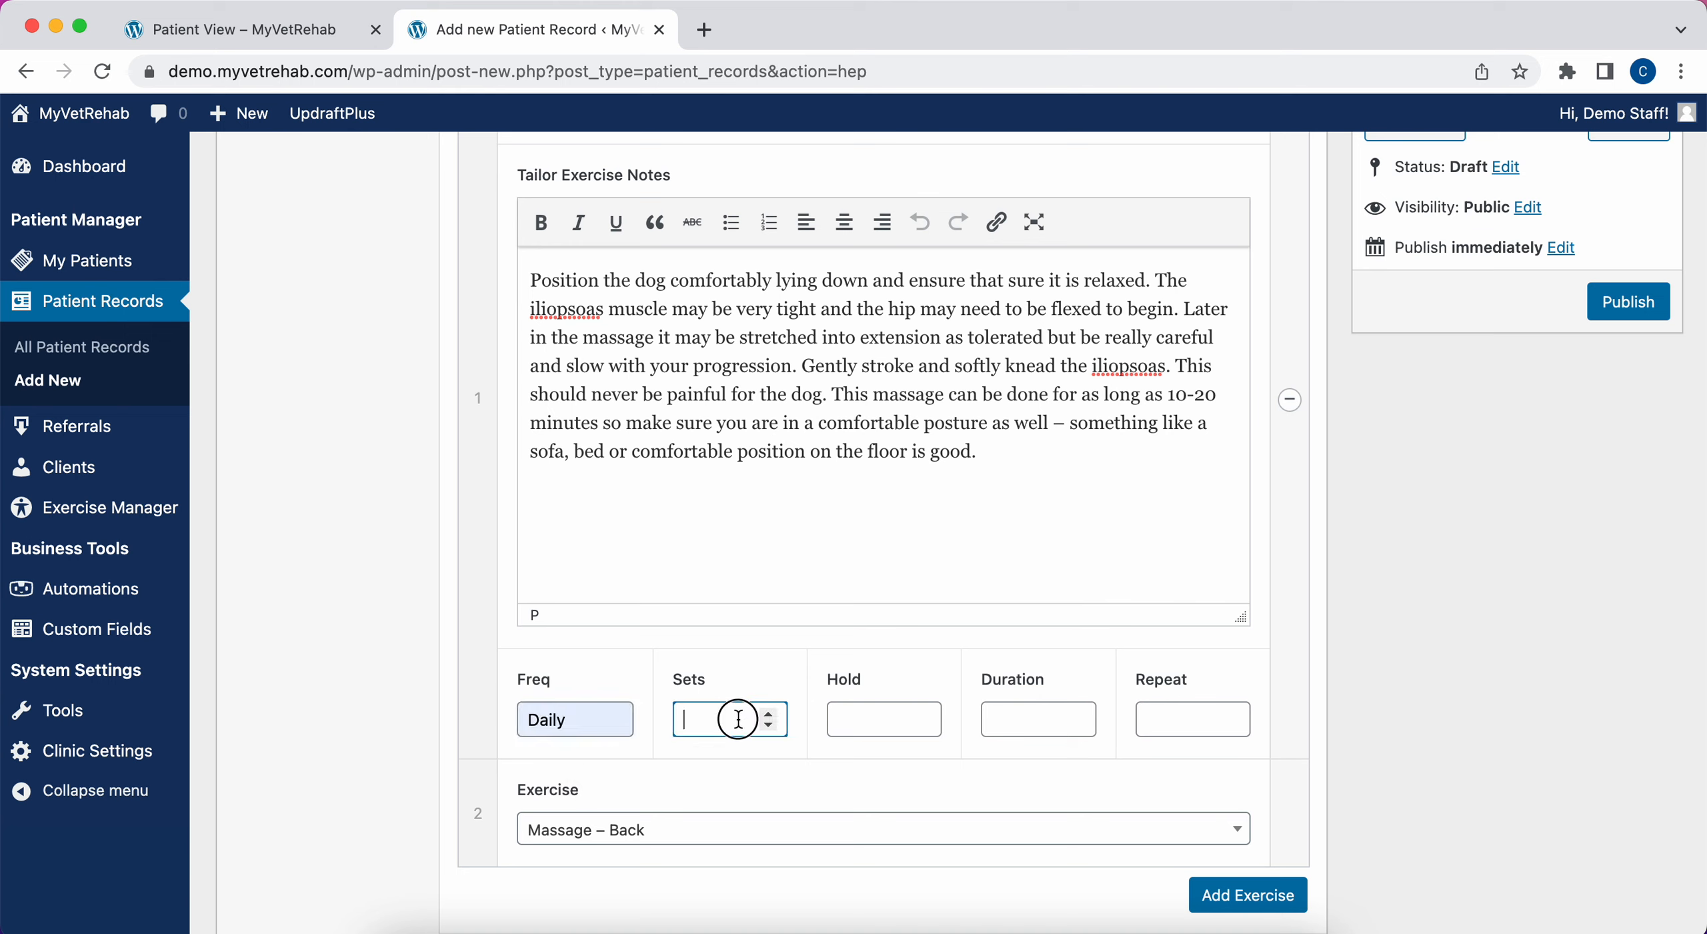
# - Set the Massage – Iliopsoas exercise to 1 set, hold 2, duration 3 and repeat 4, and collapse its row
pyautogui.press('Tab')
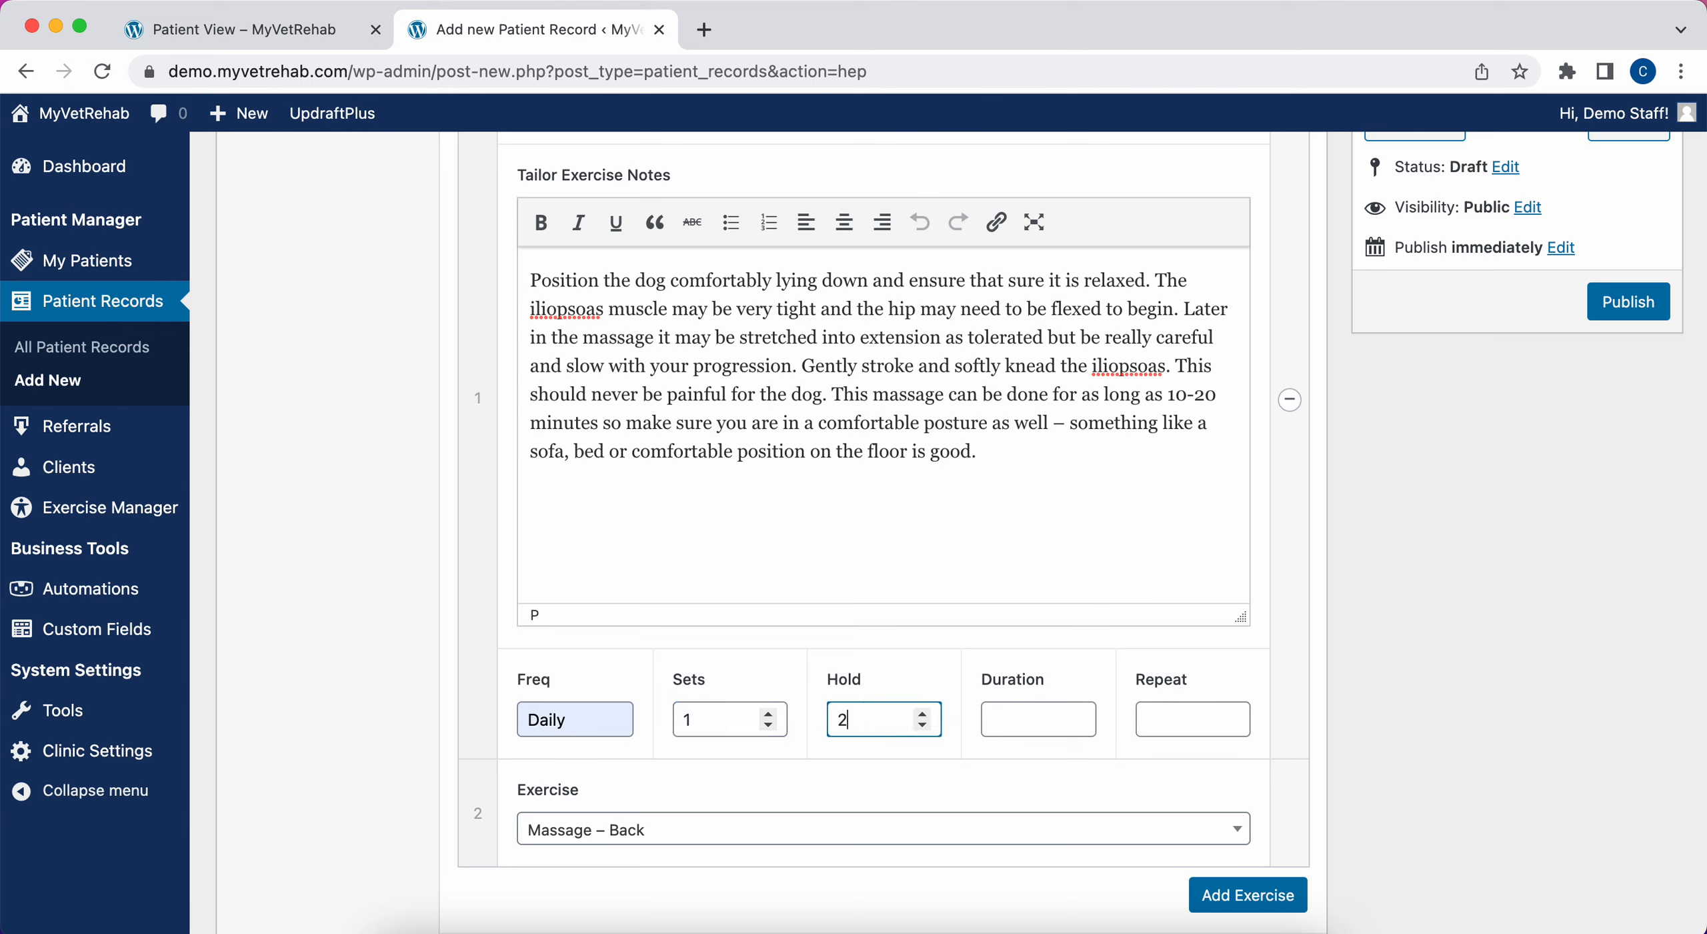
pyautogui.press('Tab')
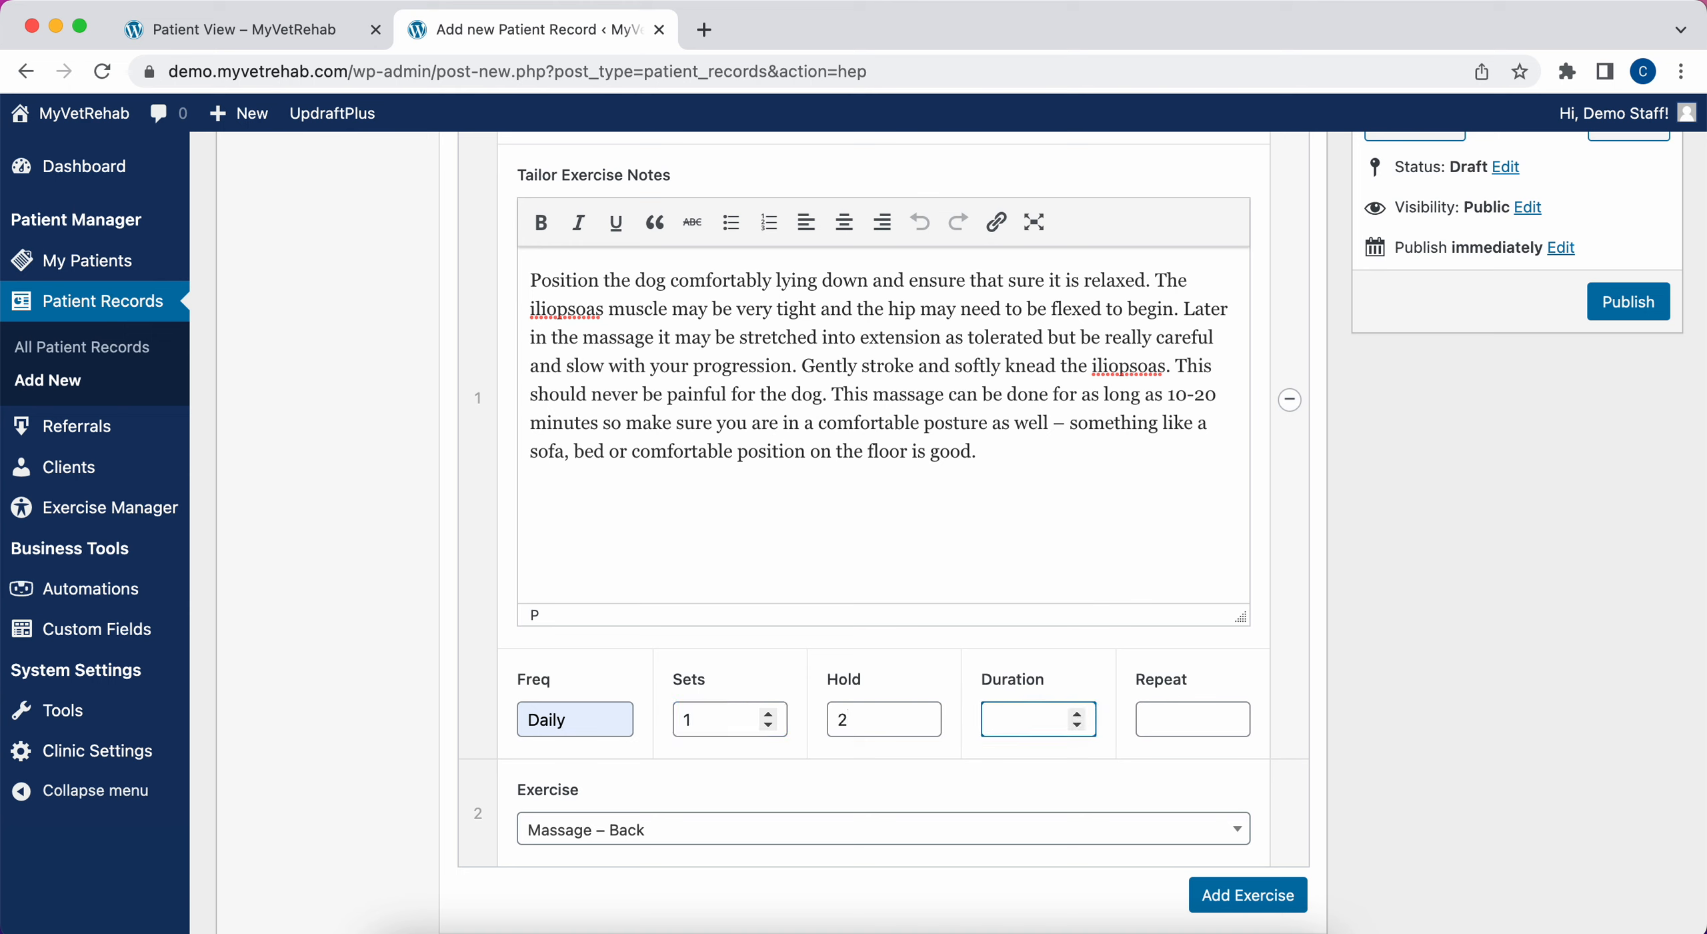
pyautogui.press('Tab')
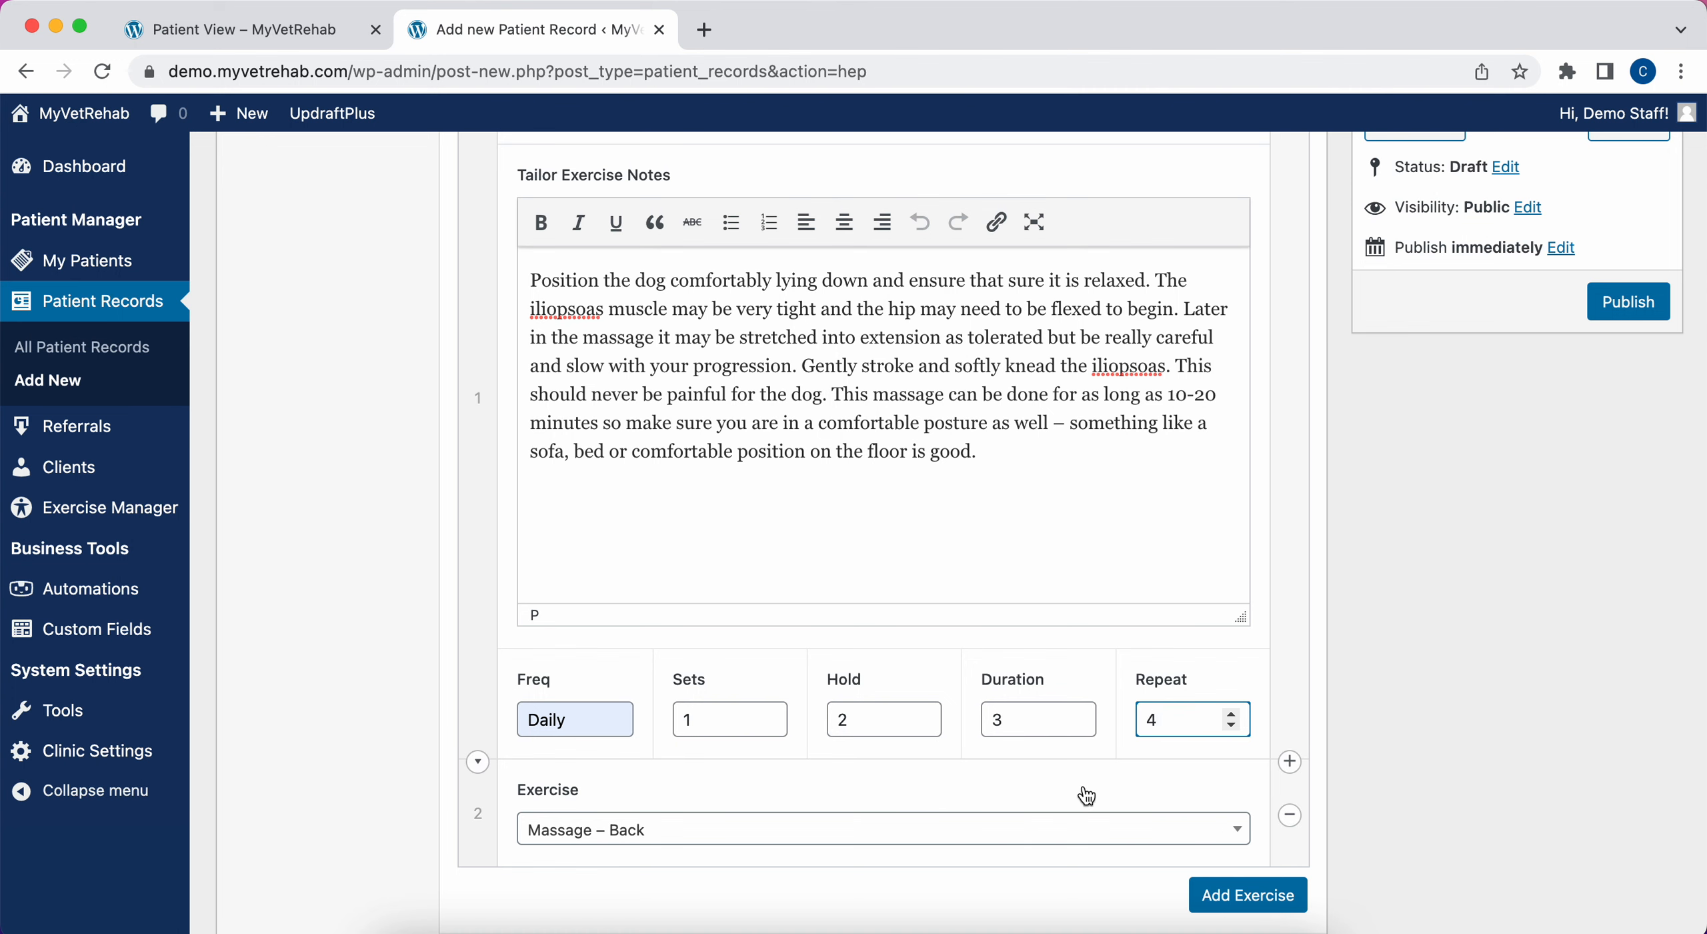
pyautogui.scroll(5, 1189, 698)
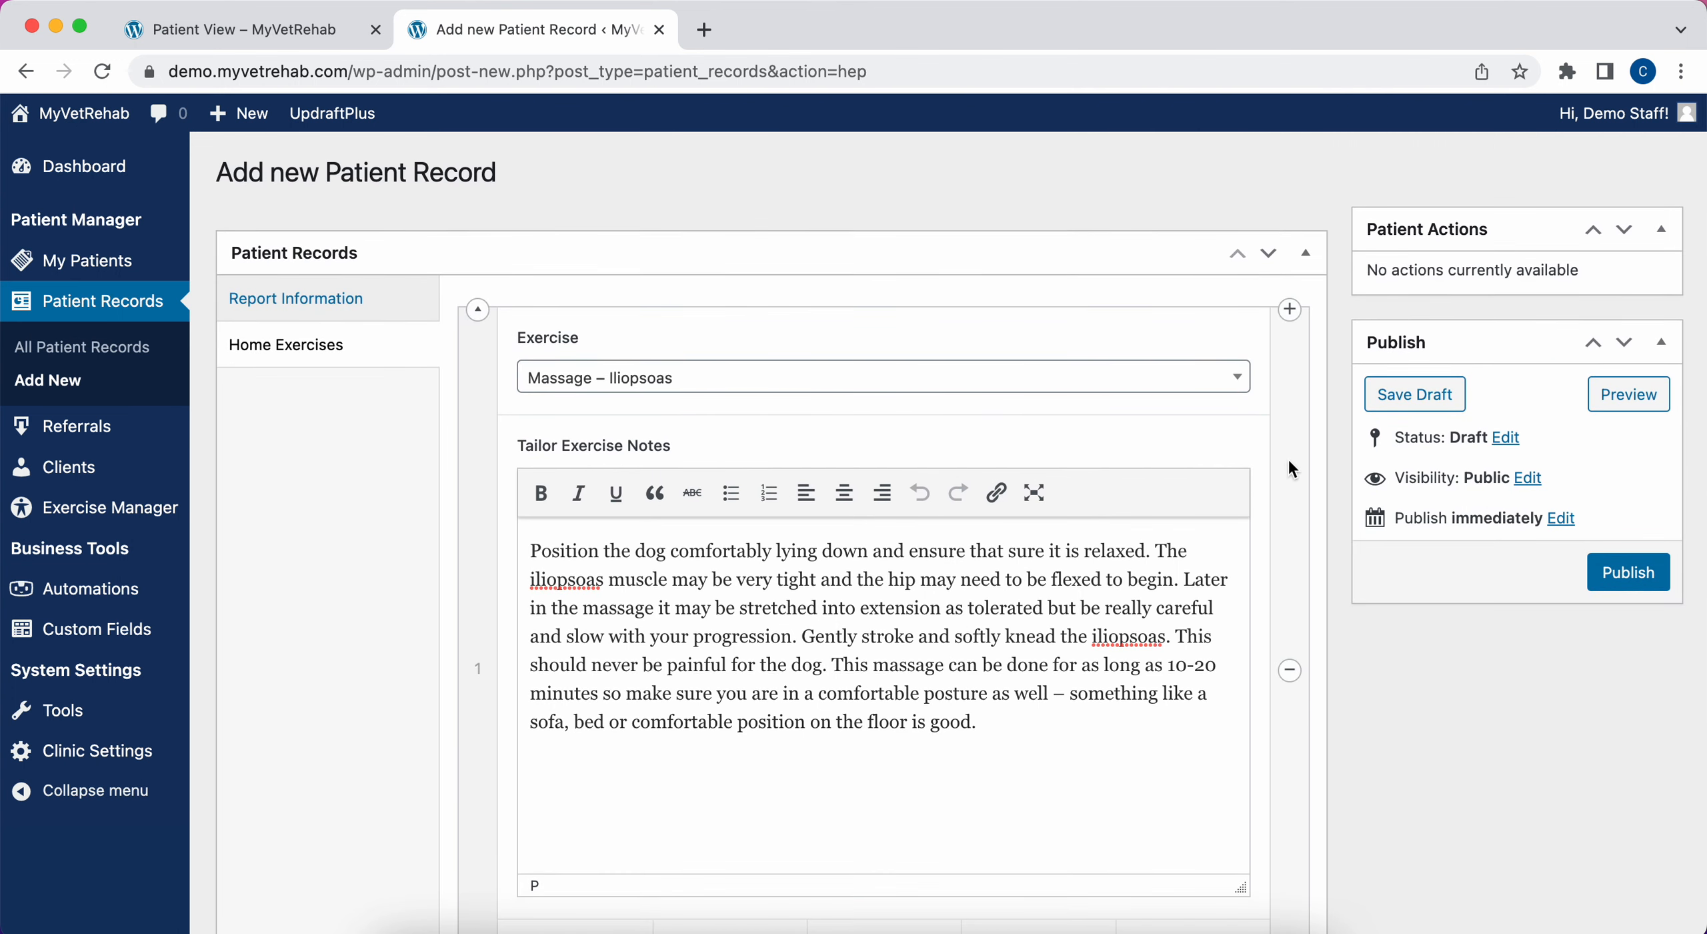
pyautogui.click(481, 312)
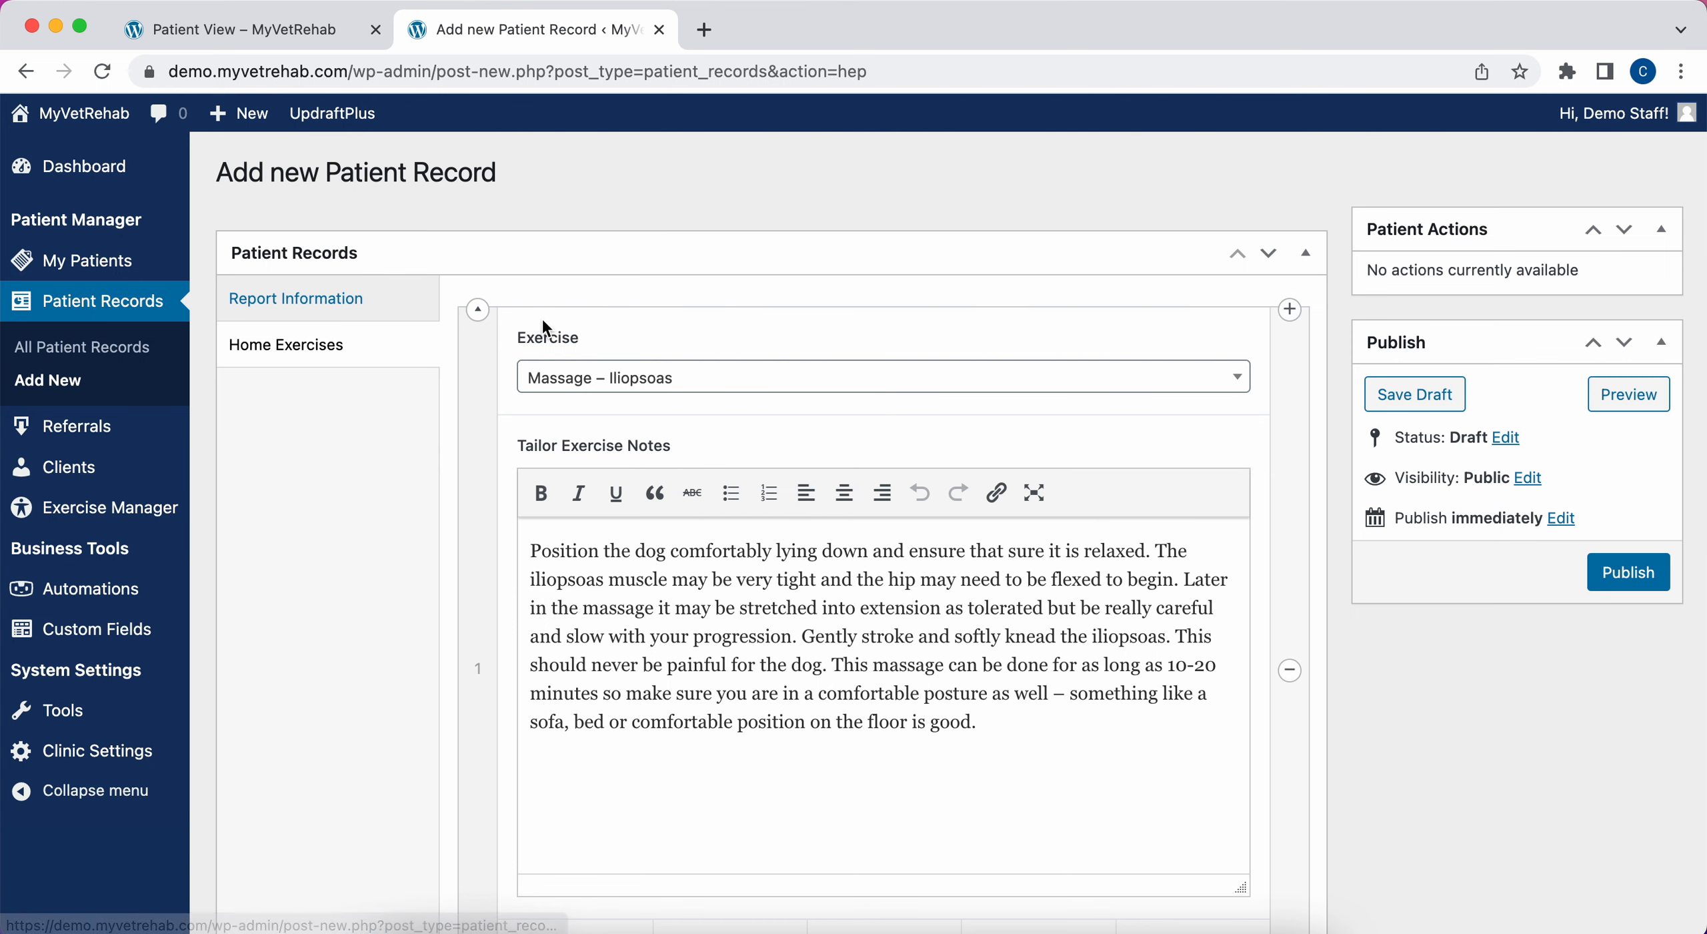
pyautogui.click(476, 311)
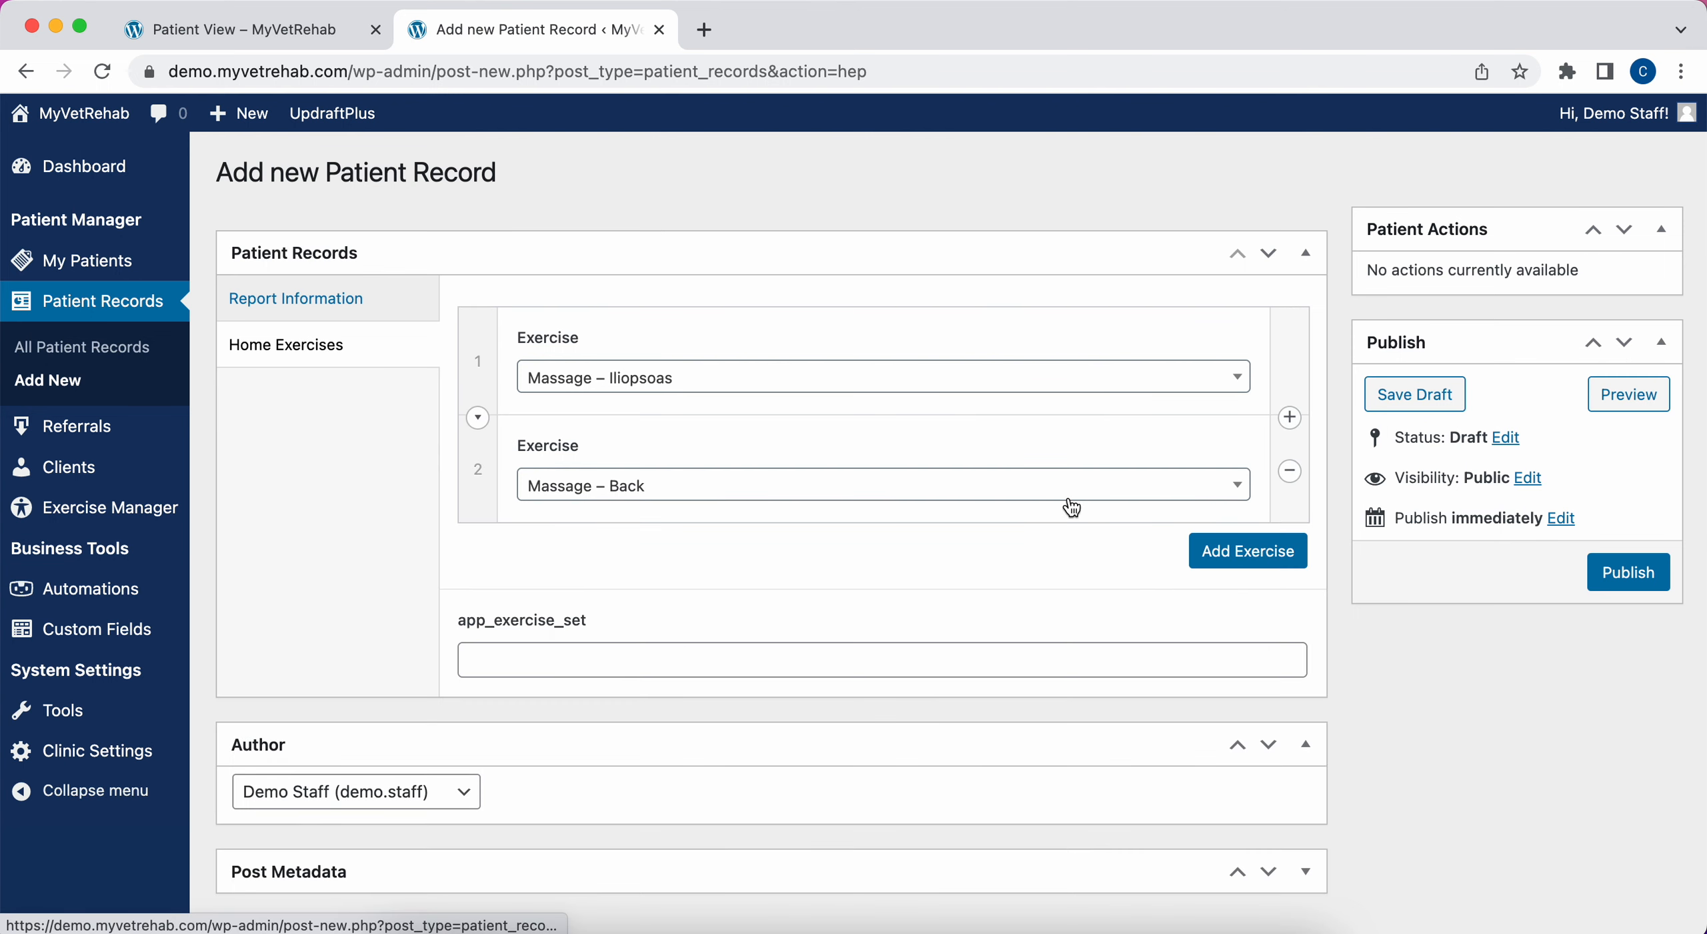
# - Add a third exercise row to the home exercises and choose "Advice : Off Lead Exercise" for it
pyautogui.click(1245, 561)
pyautogui.scroll(-1, 1189, 759)
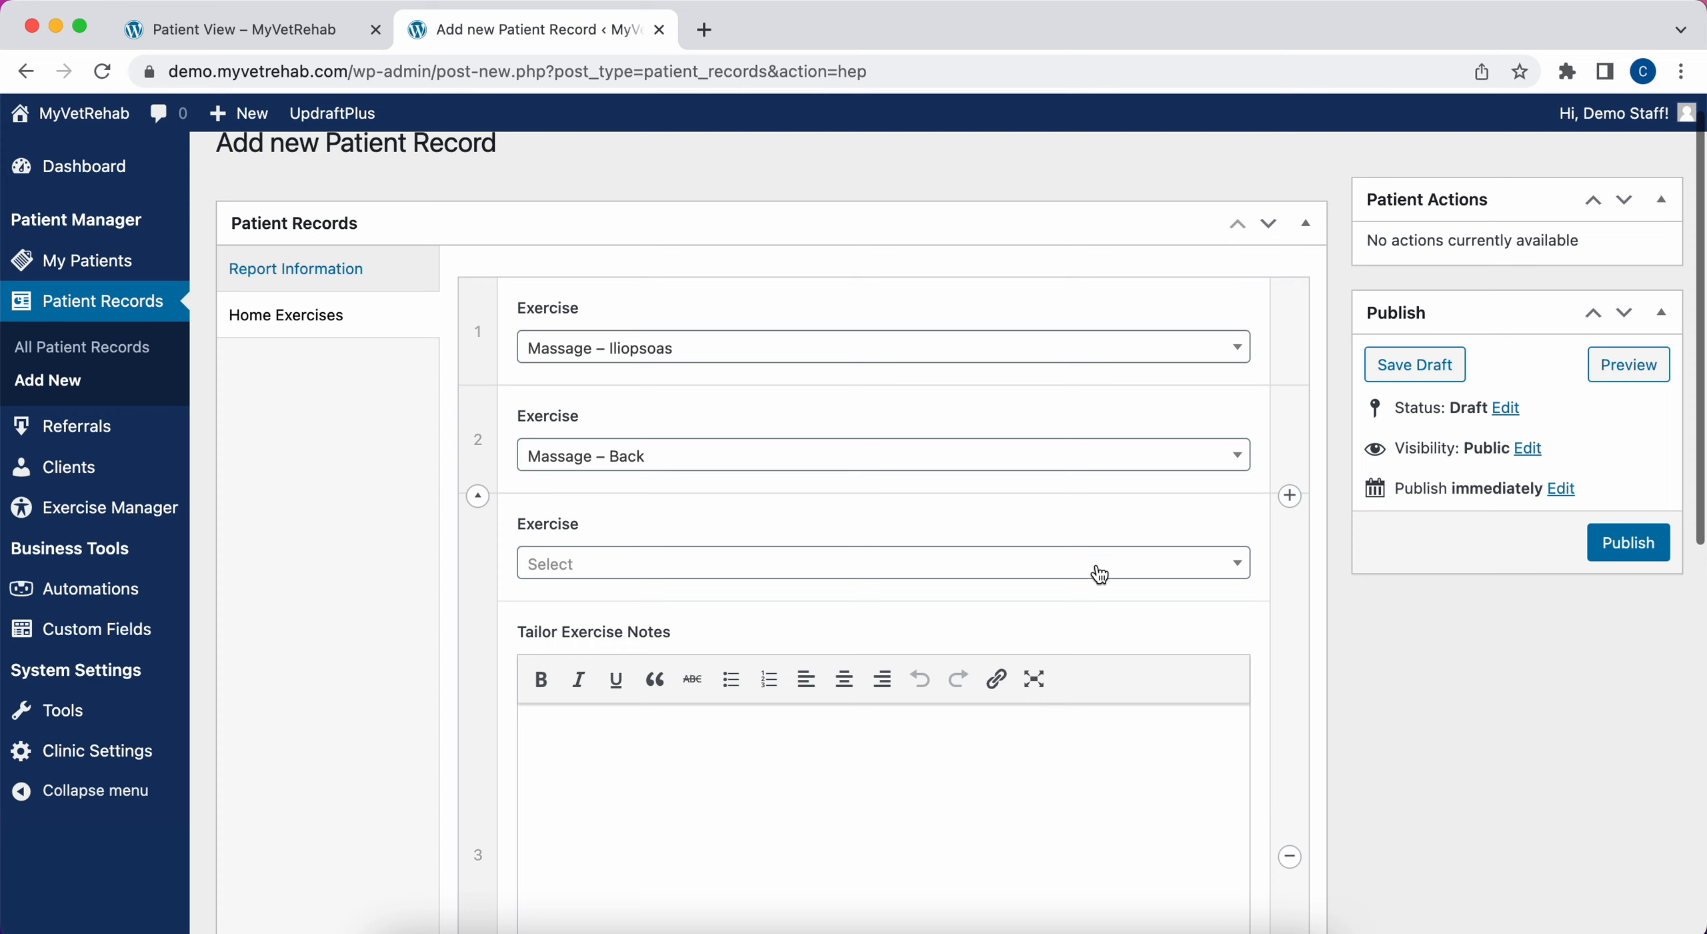
pyautogui.click(1097, 567)
pyautogui.scroll(-2, 960, 753)
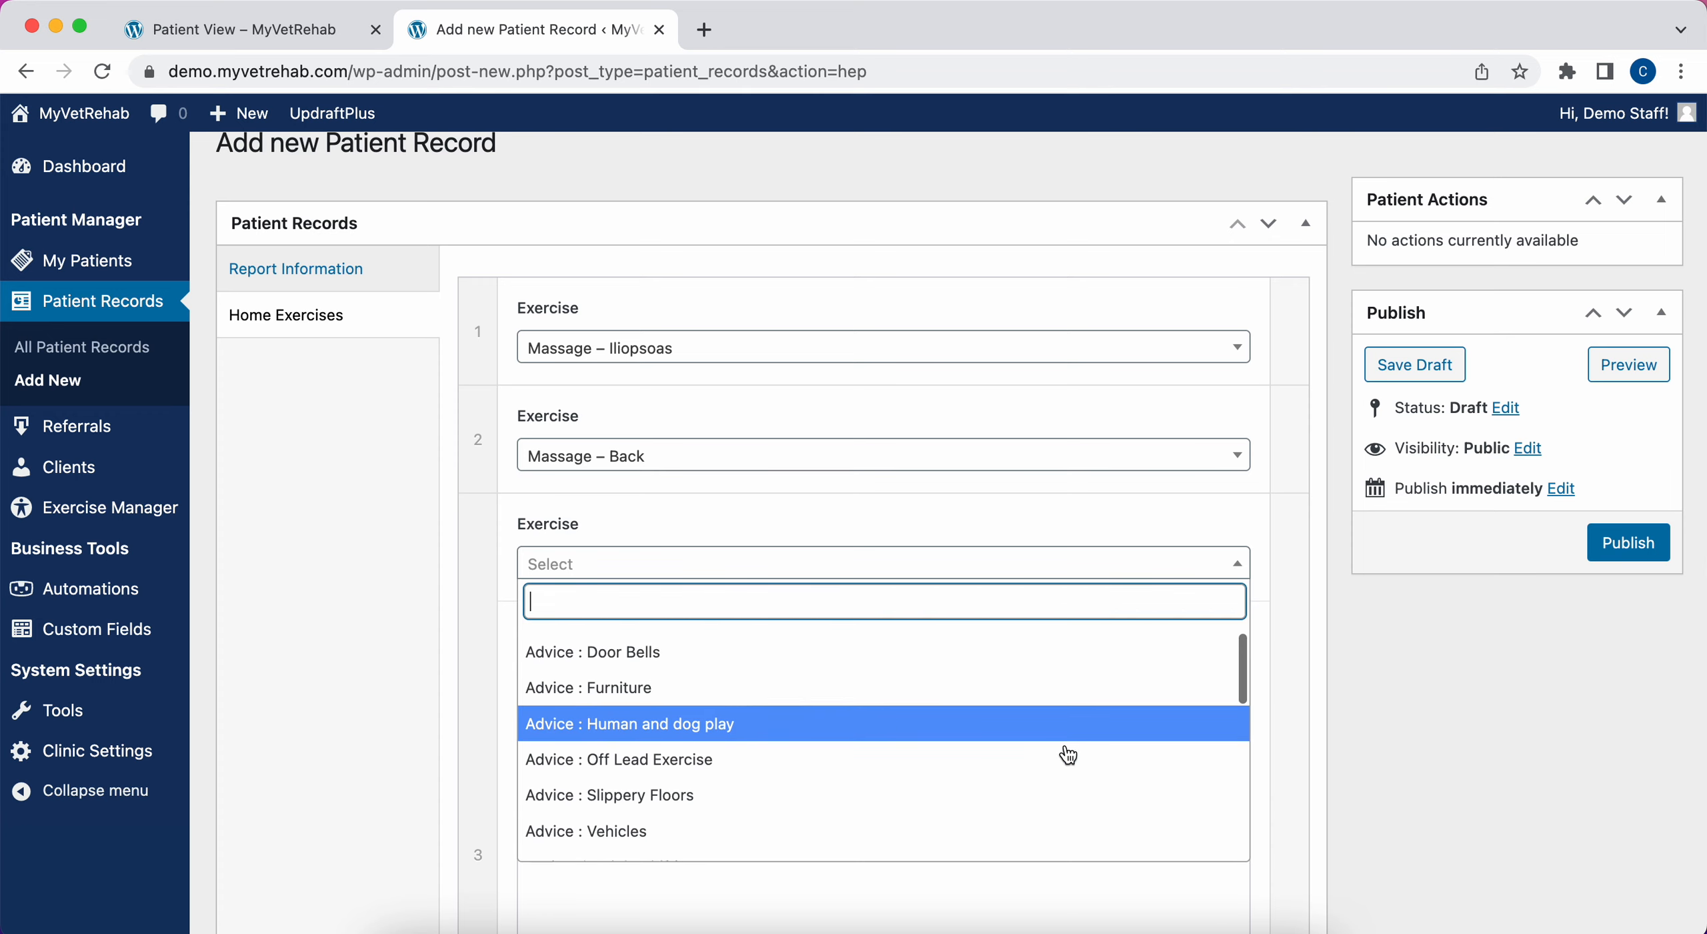
pyautogui.click(998, 726)
pyautogui.scroll(-5, 961, 857)
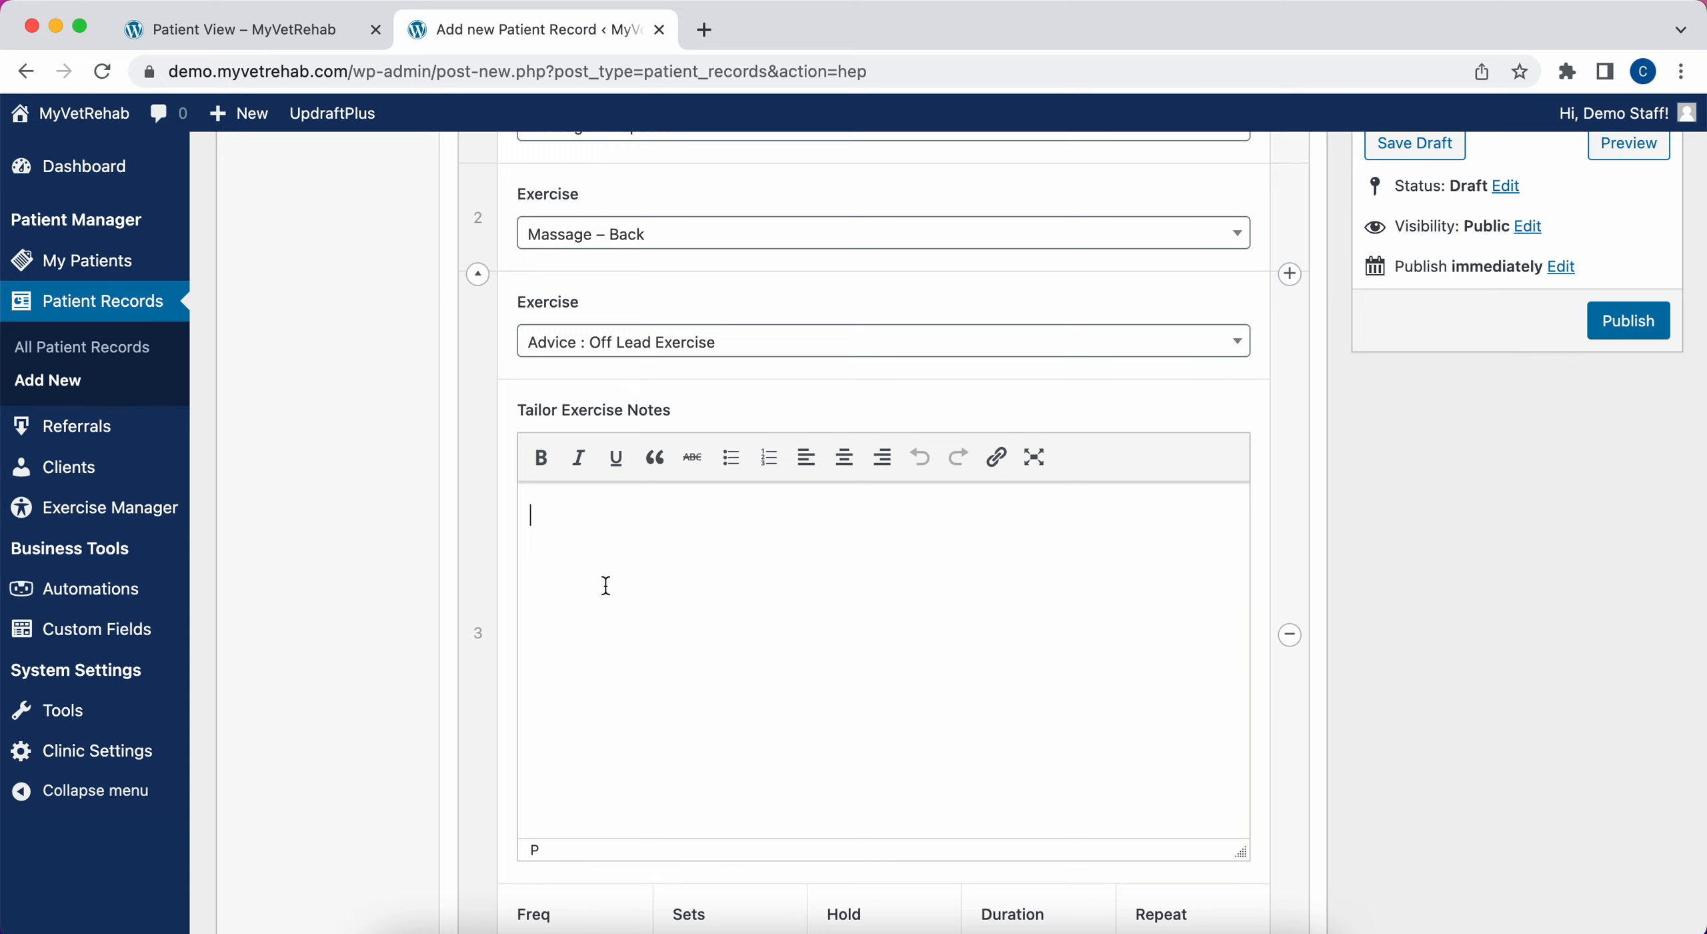
# - Enter "adgnjsnghajbhjfgb sjh g" as the tailored notes of the Off Lead Exercise and collapse its row
pyautogui.scroll(-3, 606, 585)
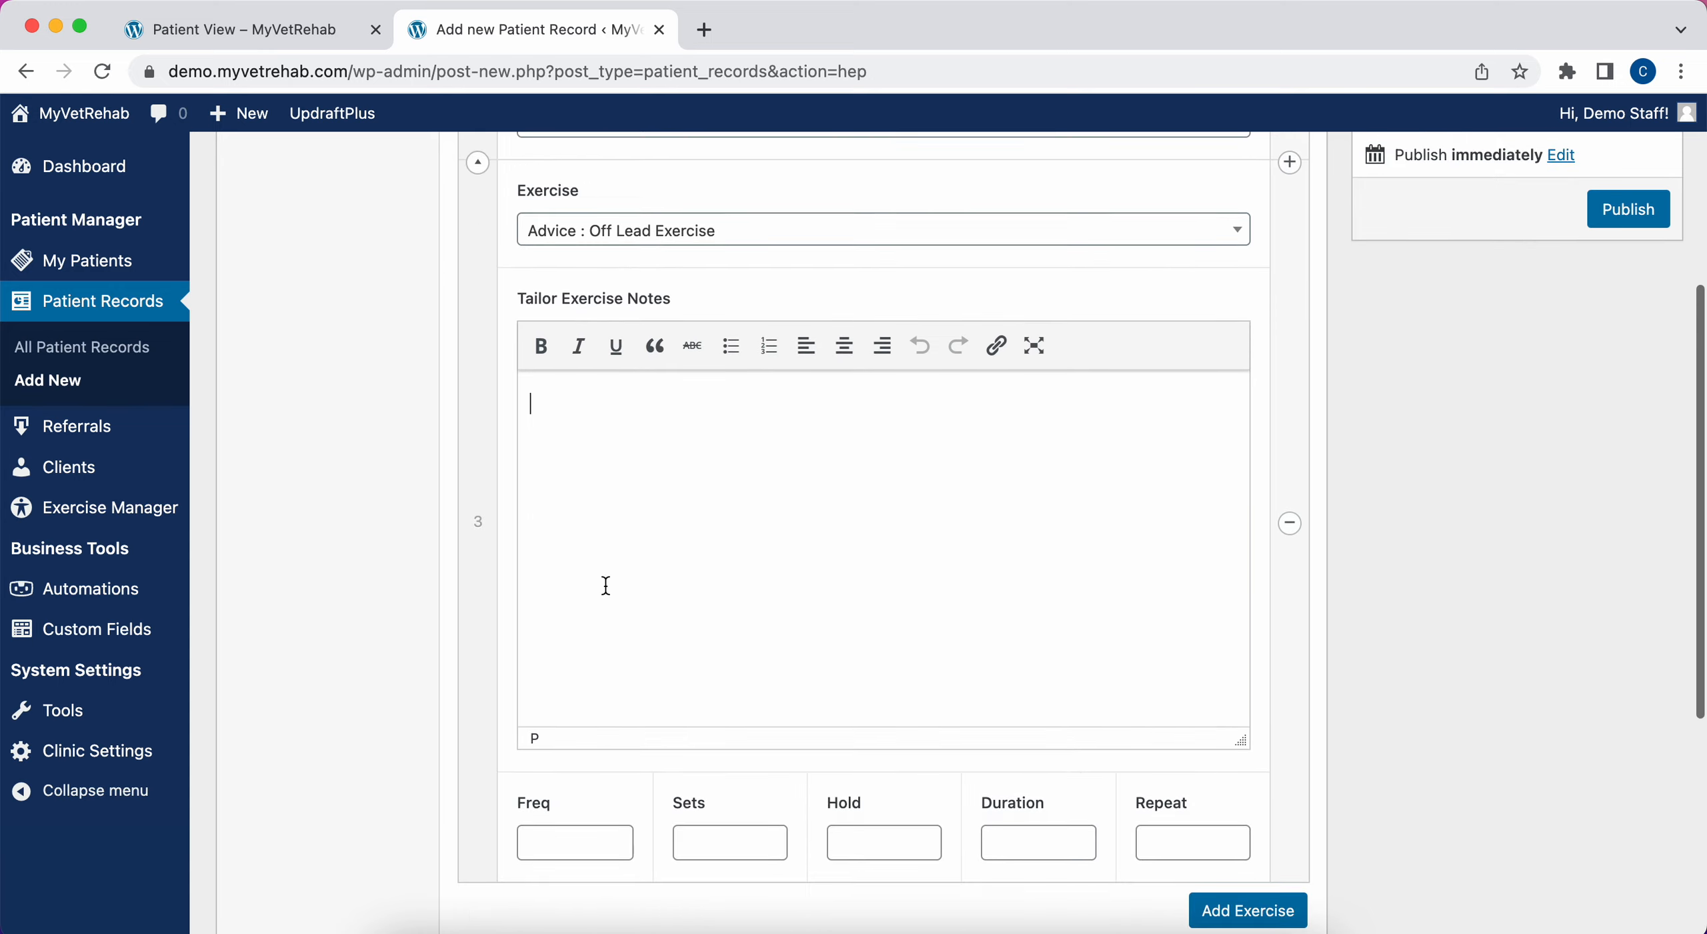
pyautogui.write('adgnjsnghajbhjfgb sjh g')
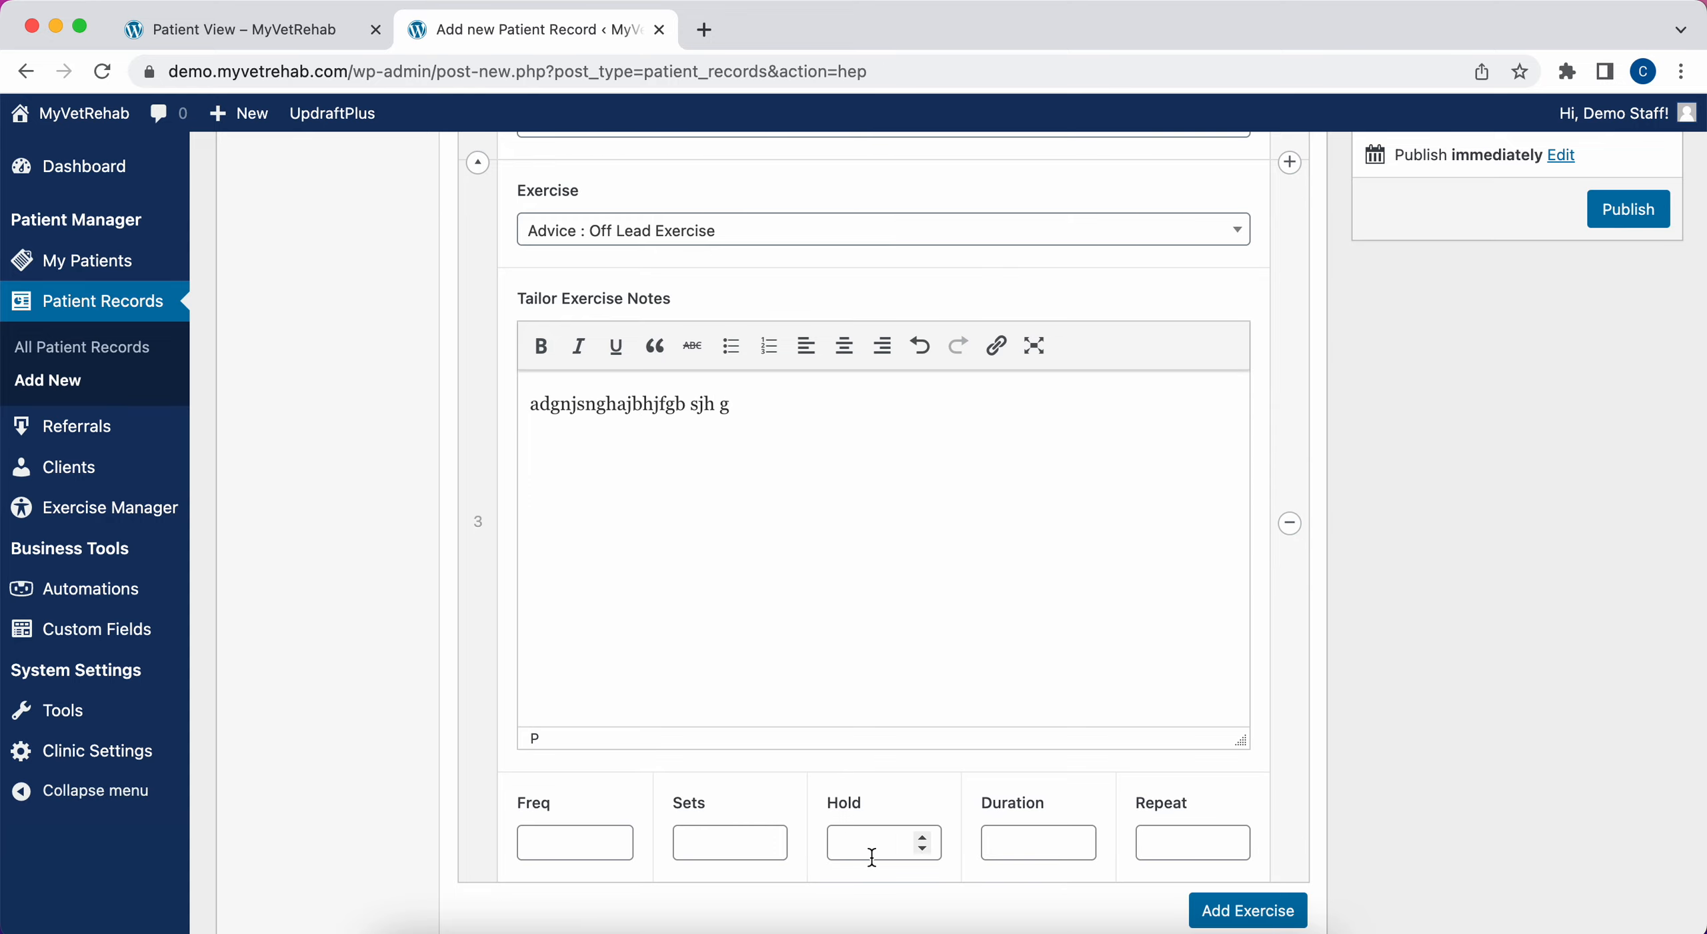
pyautogui.scroll(3, 464, 266)
pyautogui.click(477, 270)
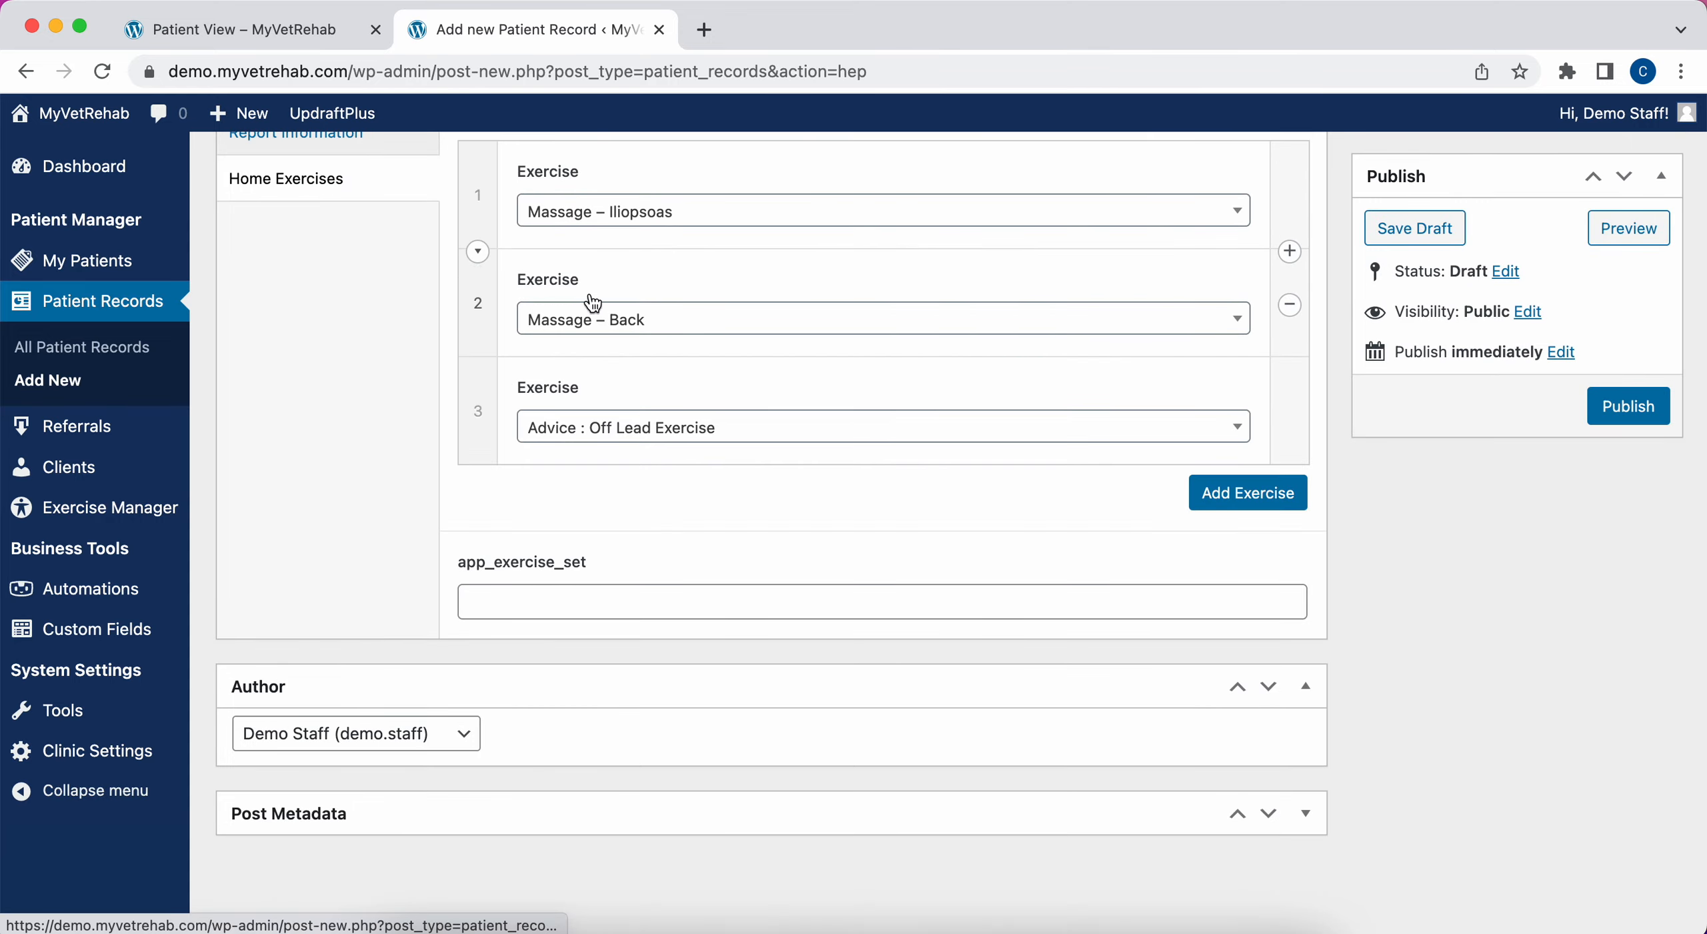
# - Publish the patient record and return to the patient's details page to check the new HEP entry
pyautogui.scroll(5, 978, 520)
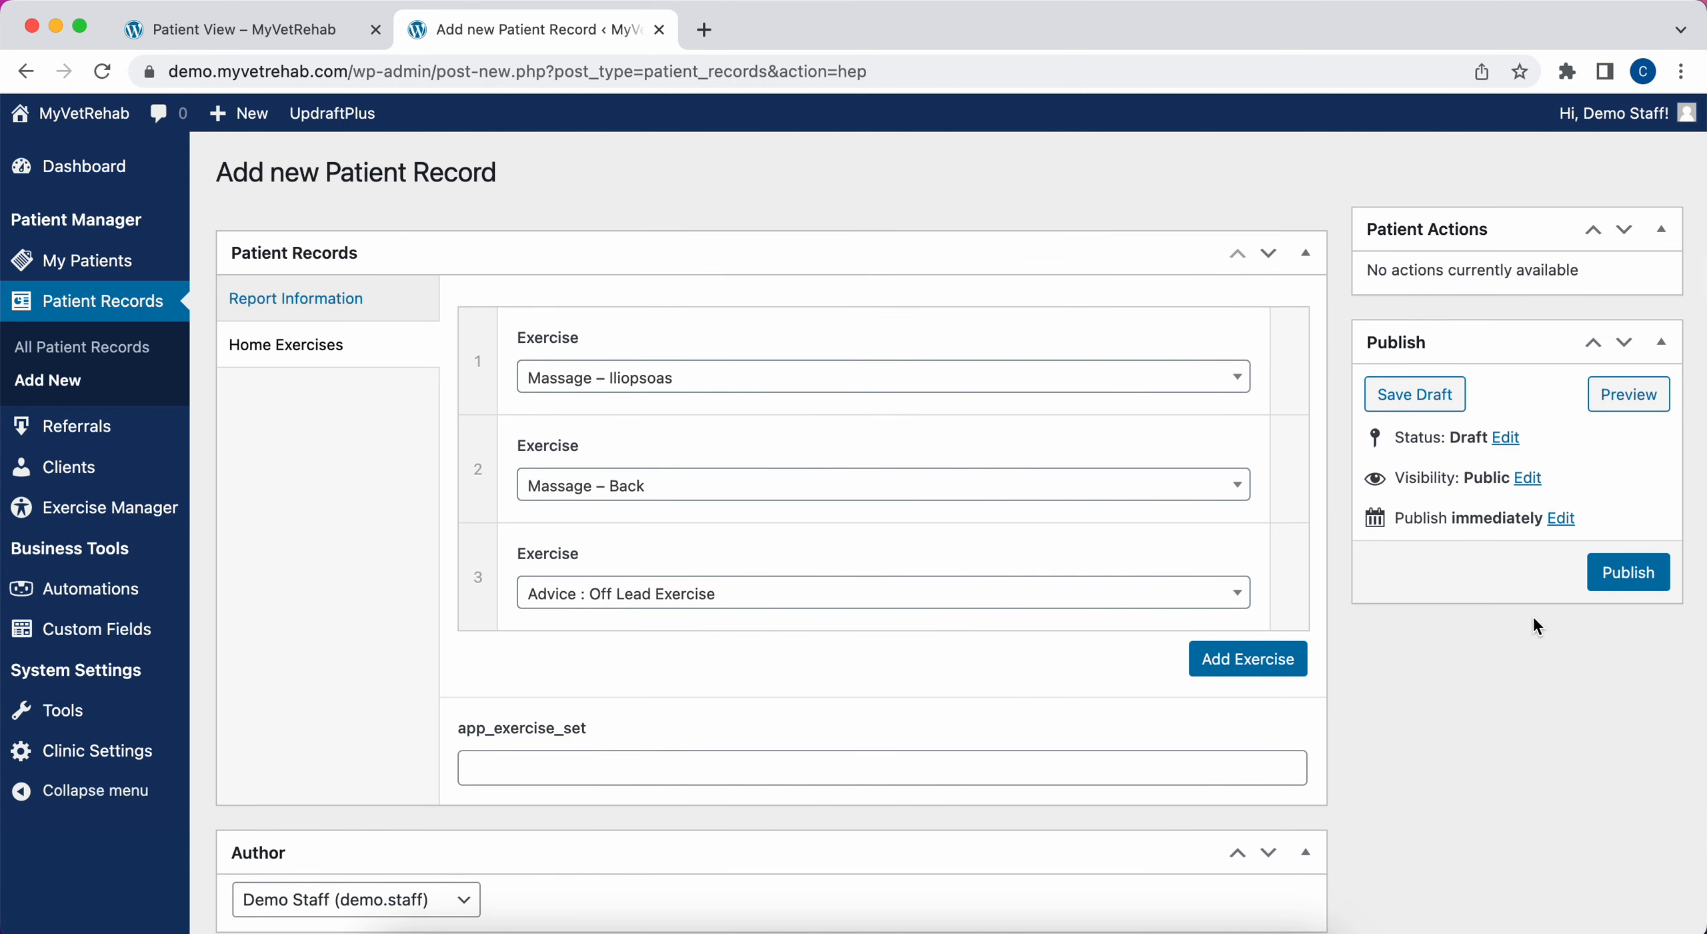
pyautogui.click(1630, 577)
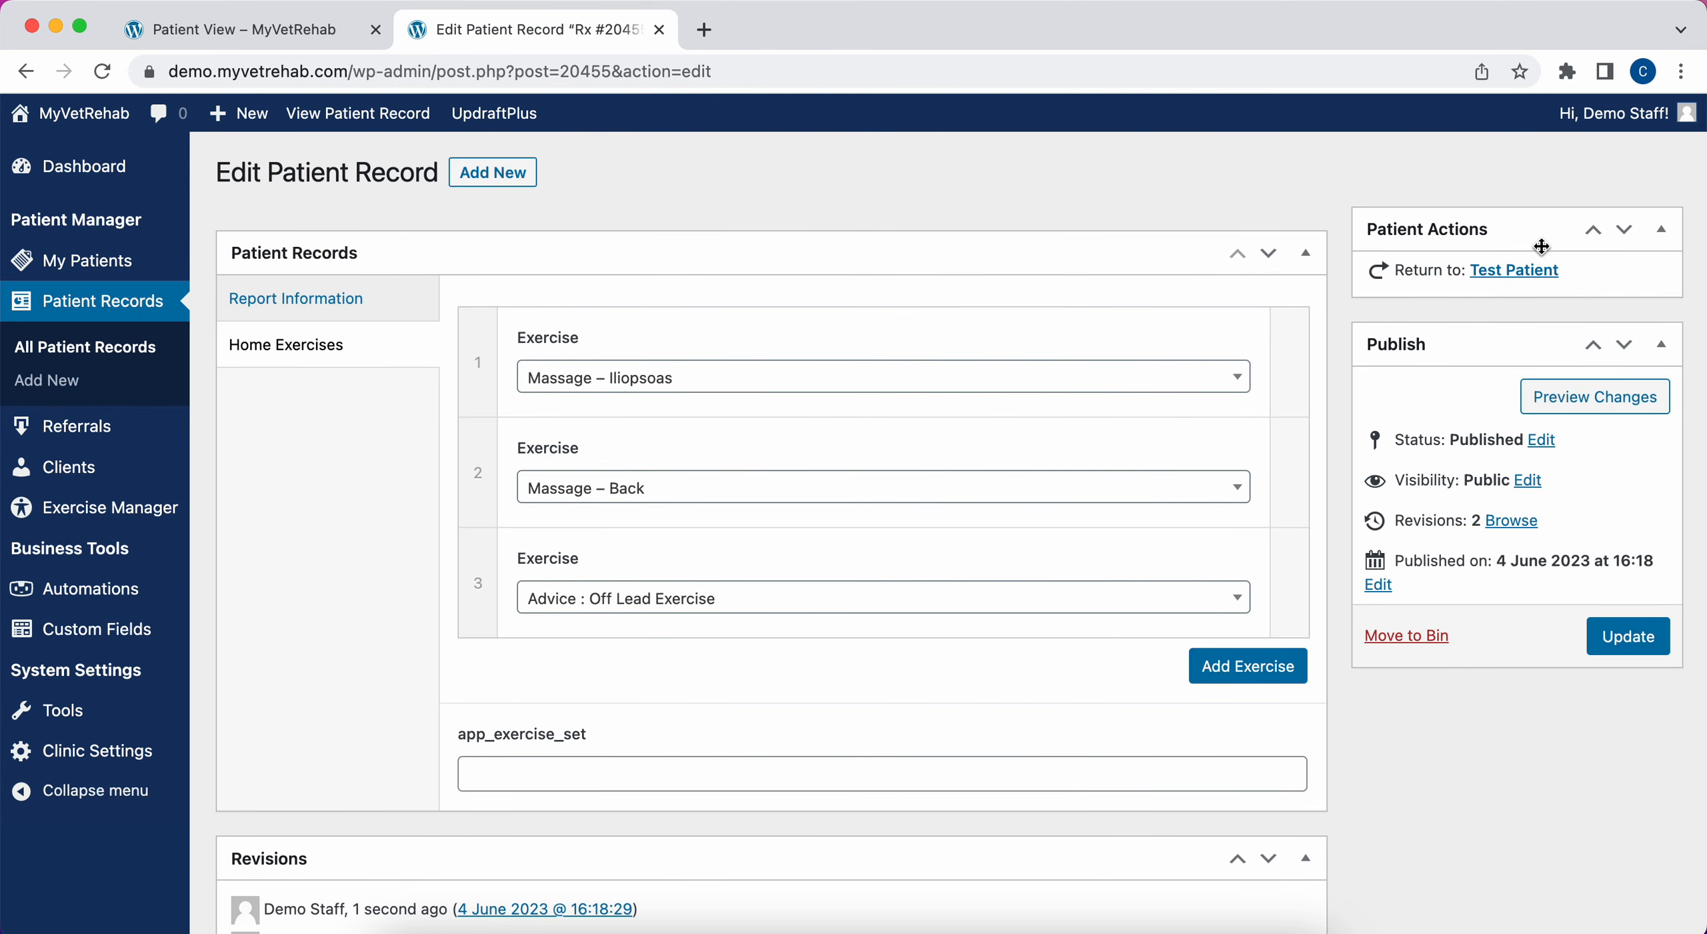
pyautogui.click(1527, 278)
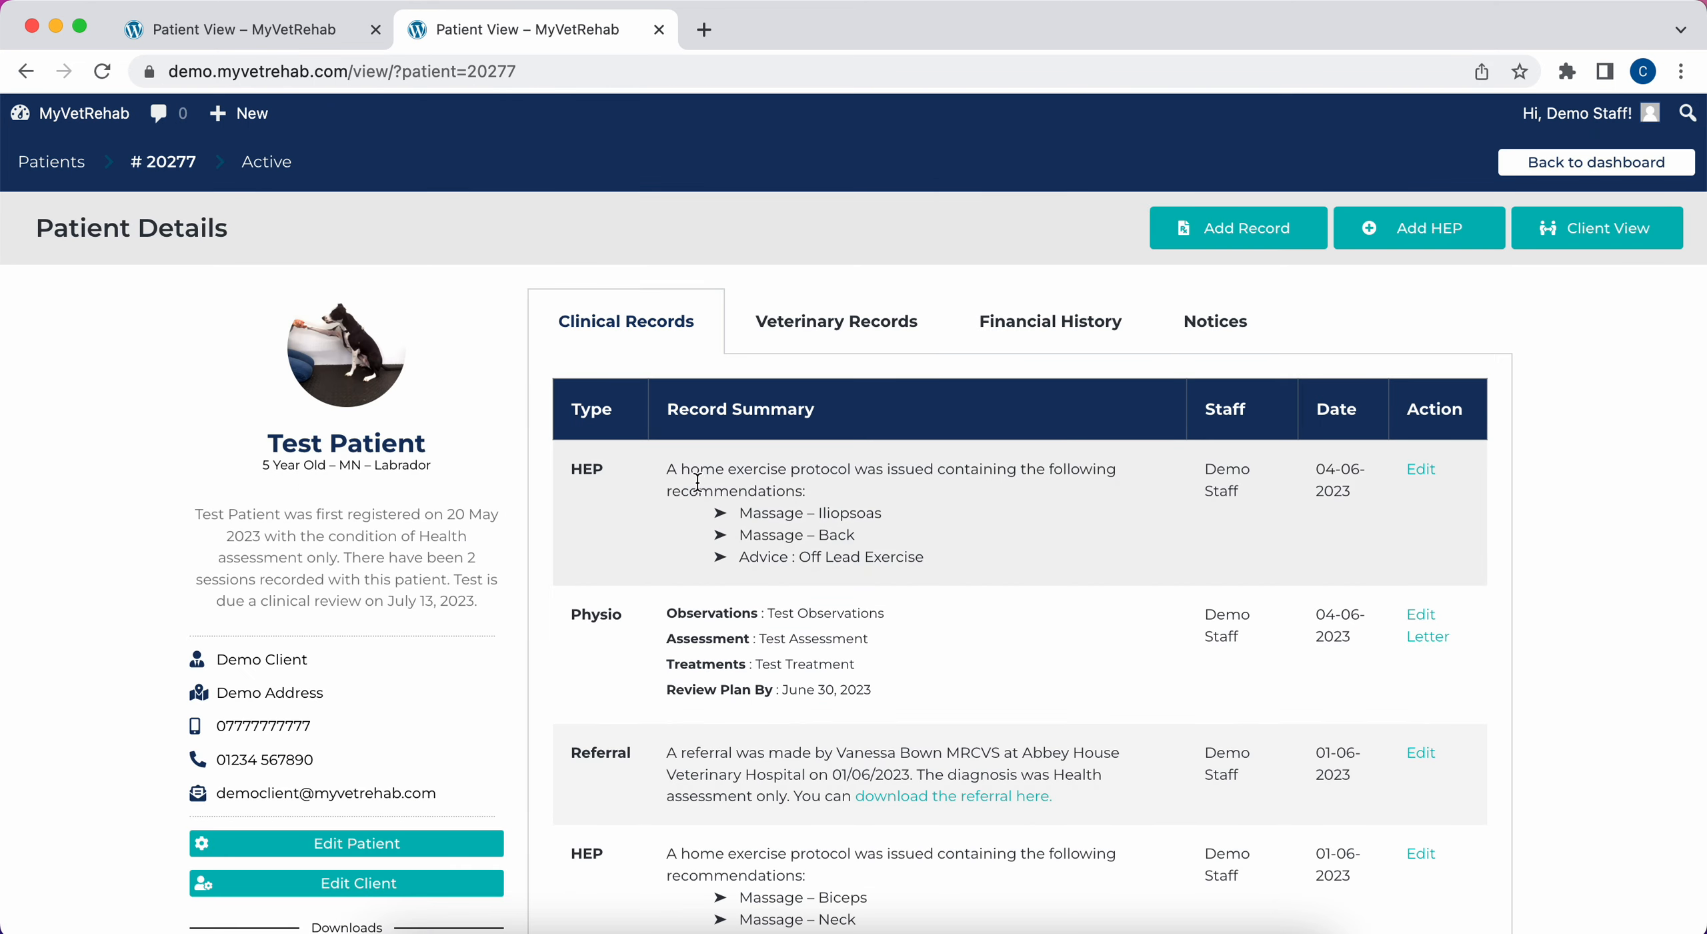
pyautogui.moveTo(698, 484); pyautogui.dragTo(737, 512)
pyautogui.click(924, 563)
pyautogui.click(744, 478)
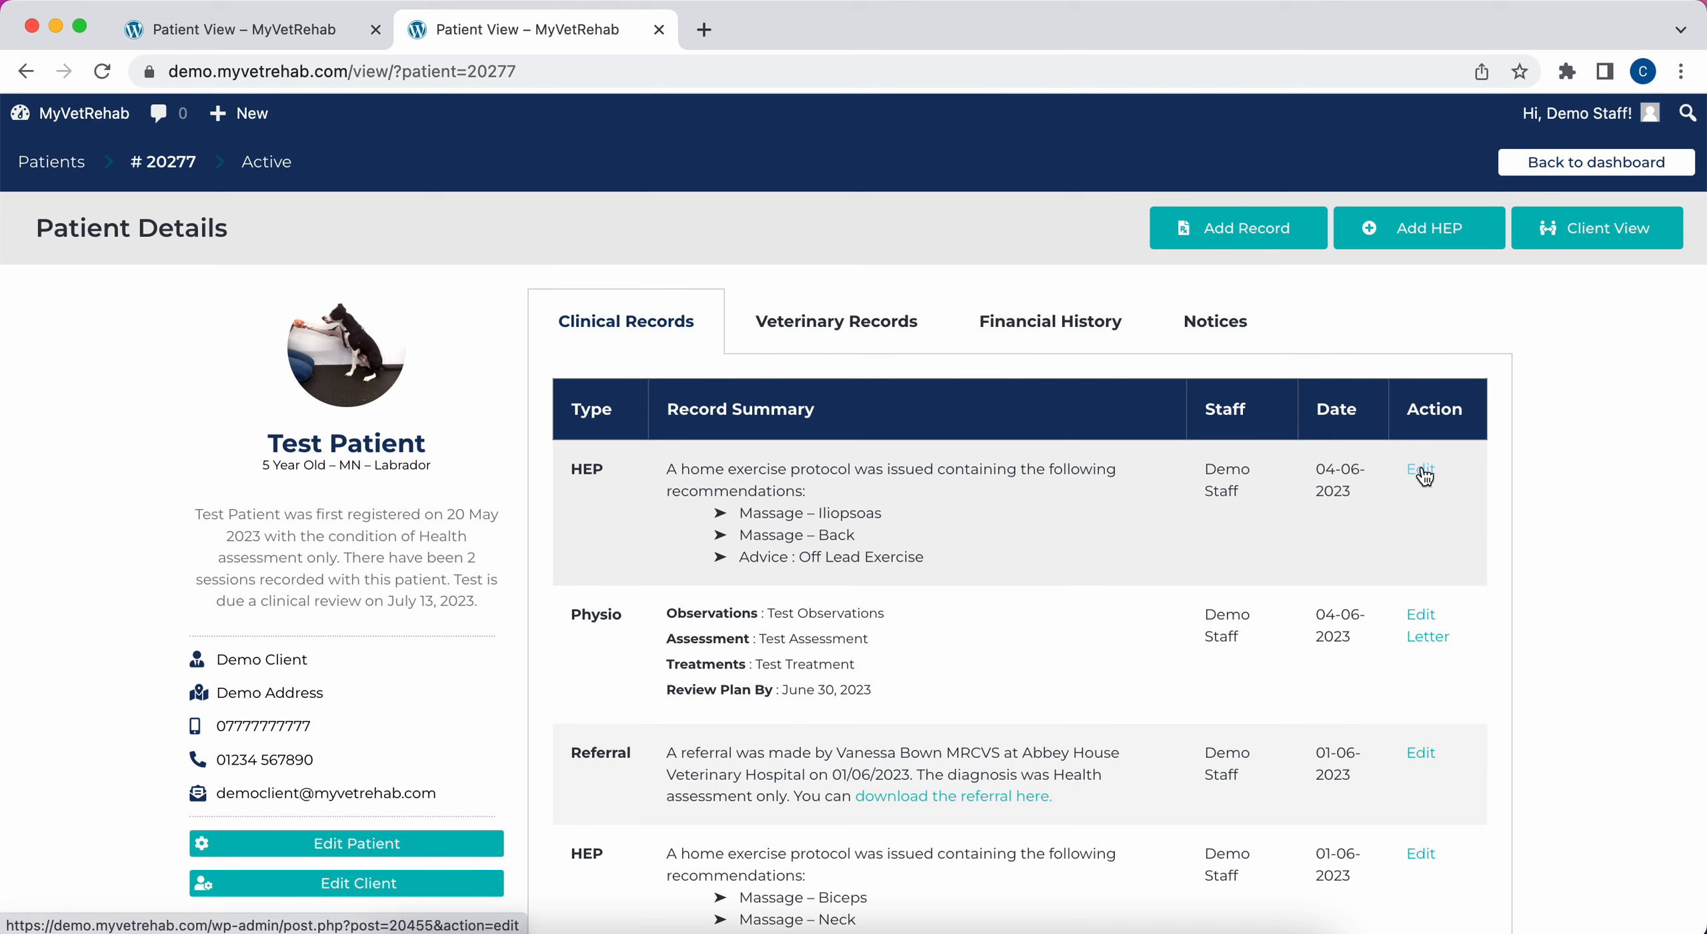
# - Switch to the client view and open the specific details of the newest HEP entry in the clinical history
pyautogui.click(1596, 245)
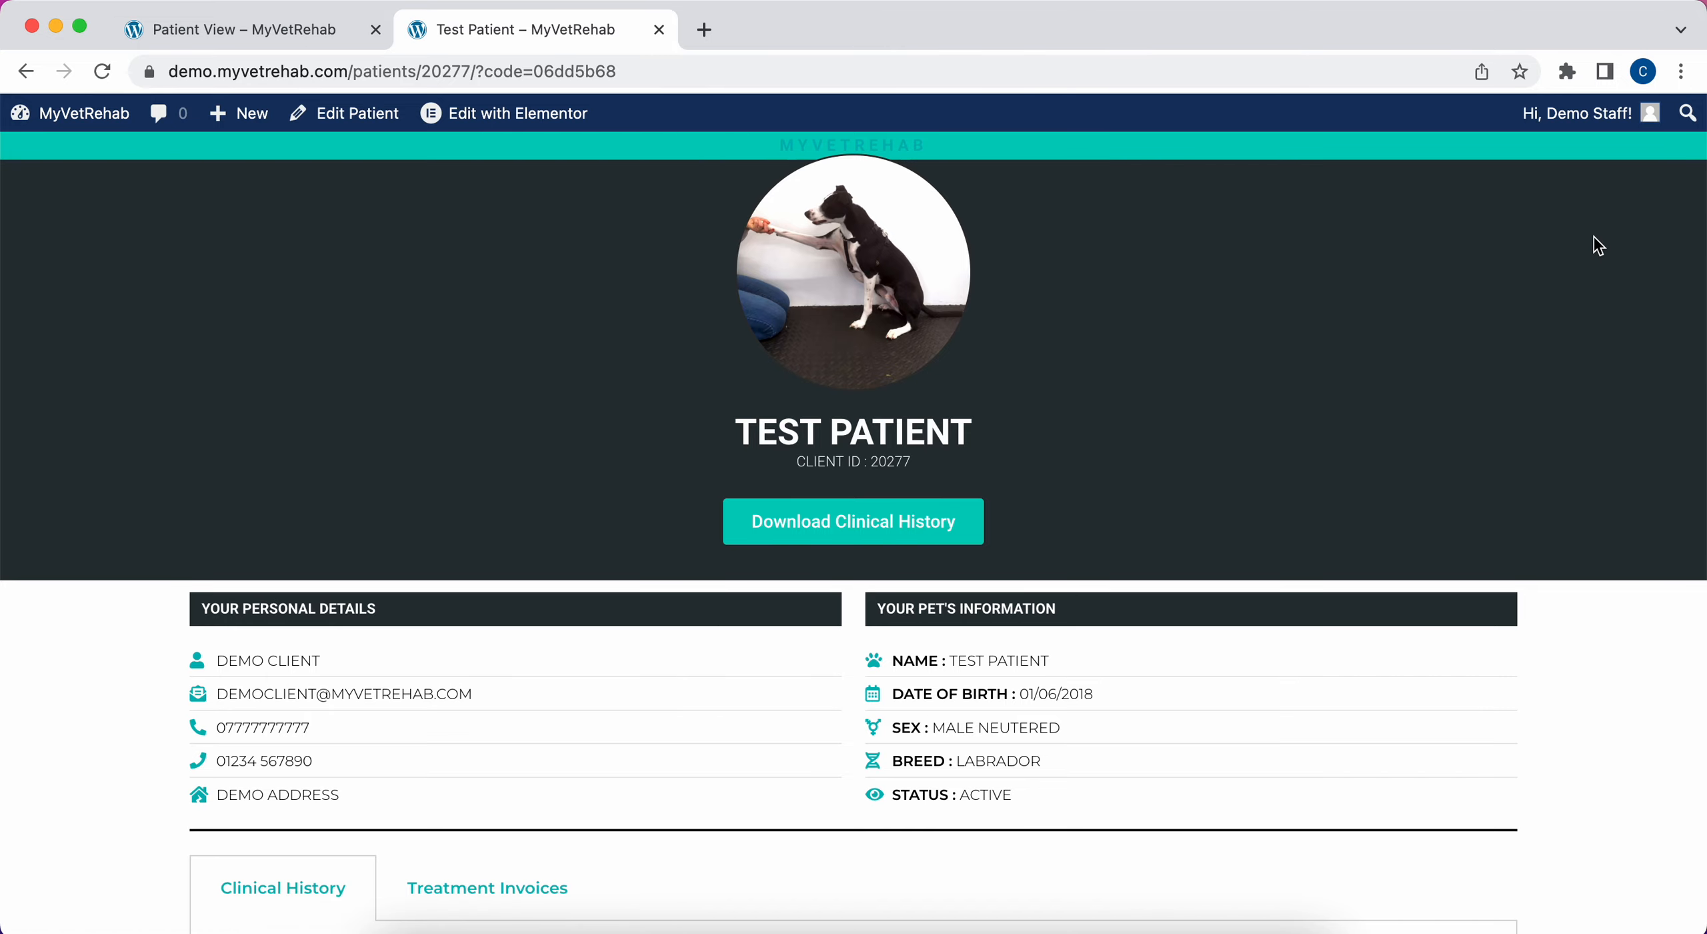
pyautogui.scroll(-7, 1424, 557)
pyautogui.scroll(-2, 1424, 558)
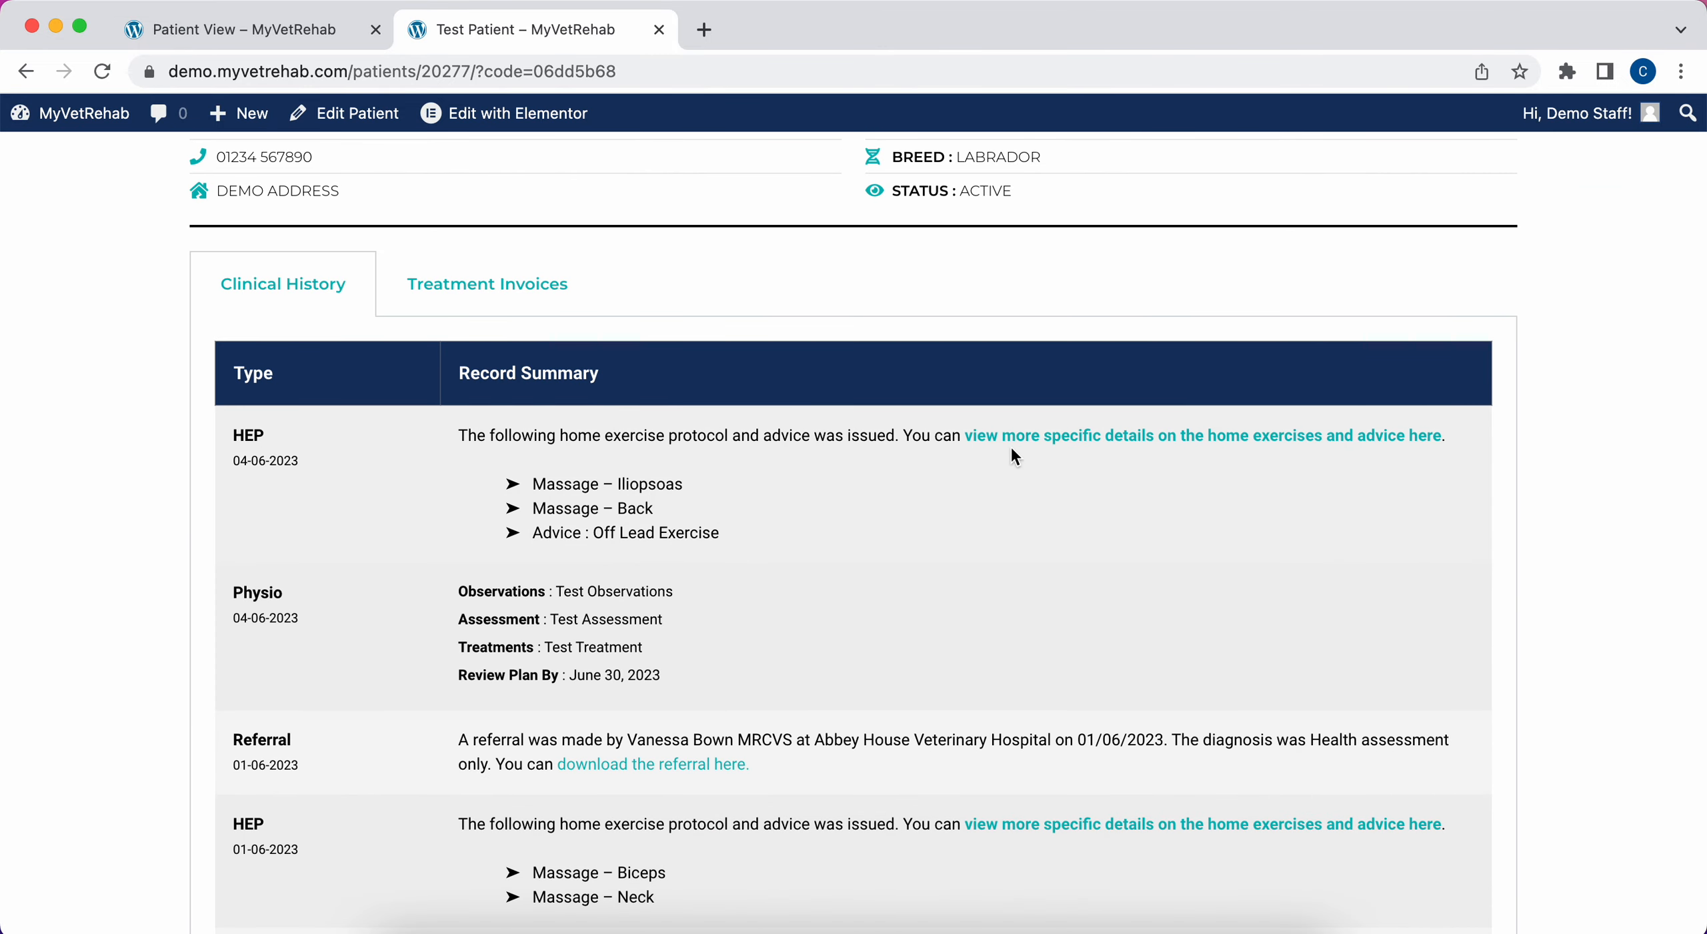
pyautogui.click(1033, 437)
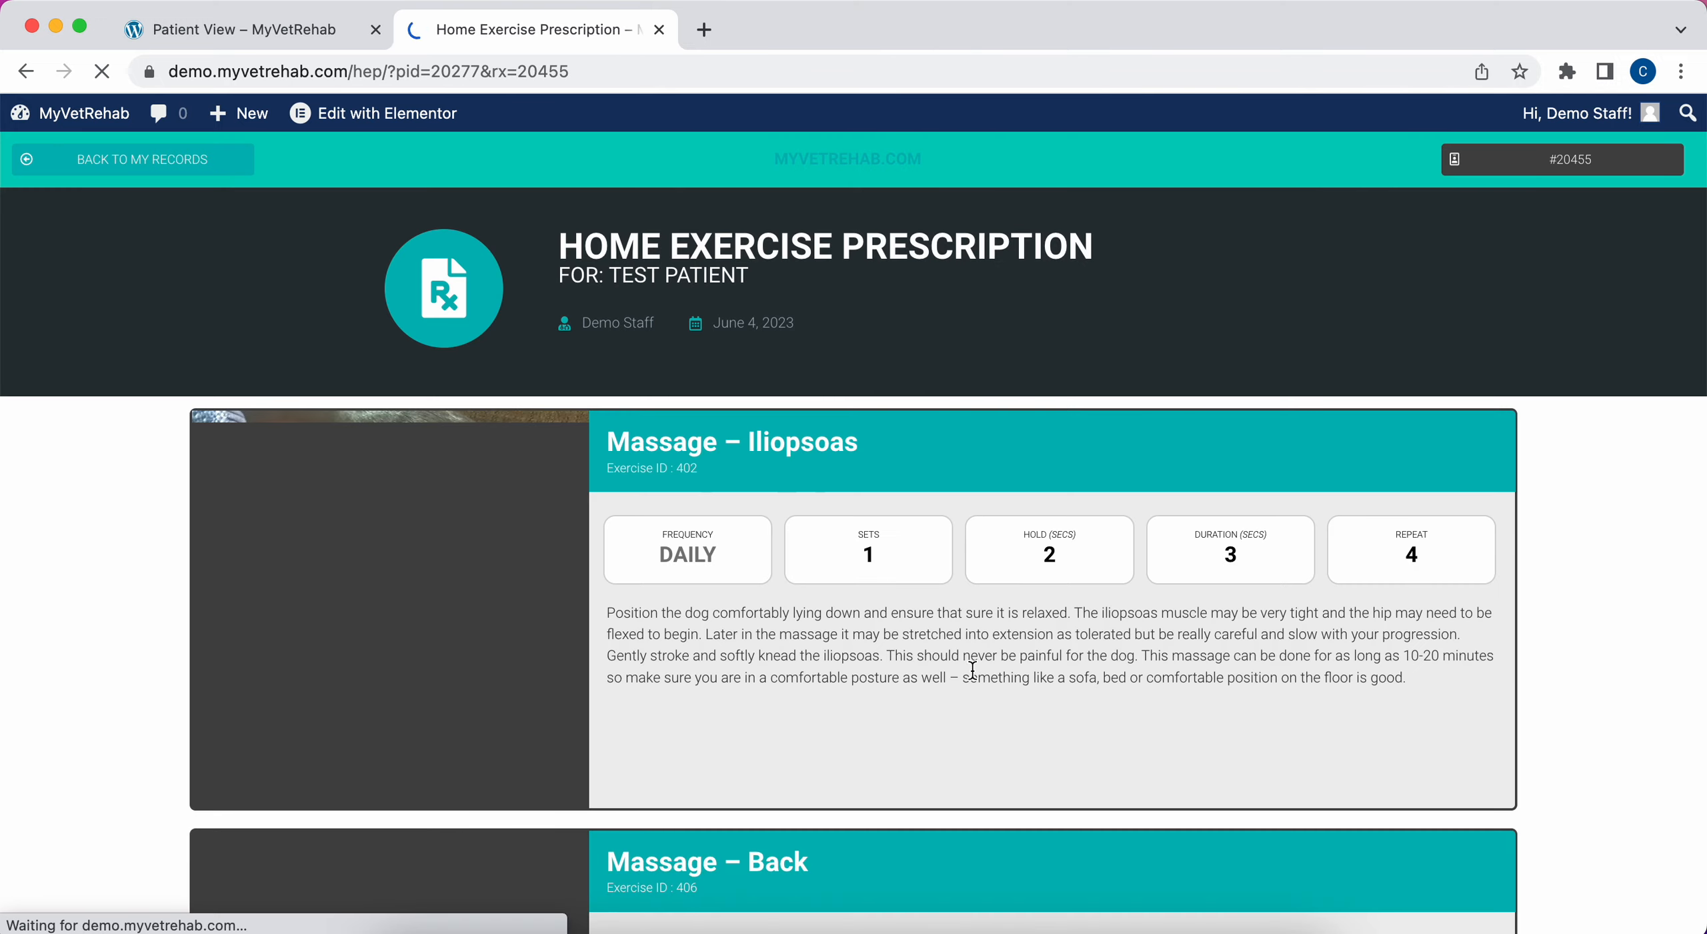
# - Look through the prescribed exercises, download the home exercise prescription as a PDF and open the downloaded file
pyautogui.scroll(-2, 972, 673)
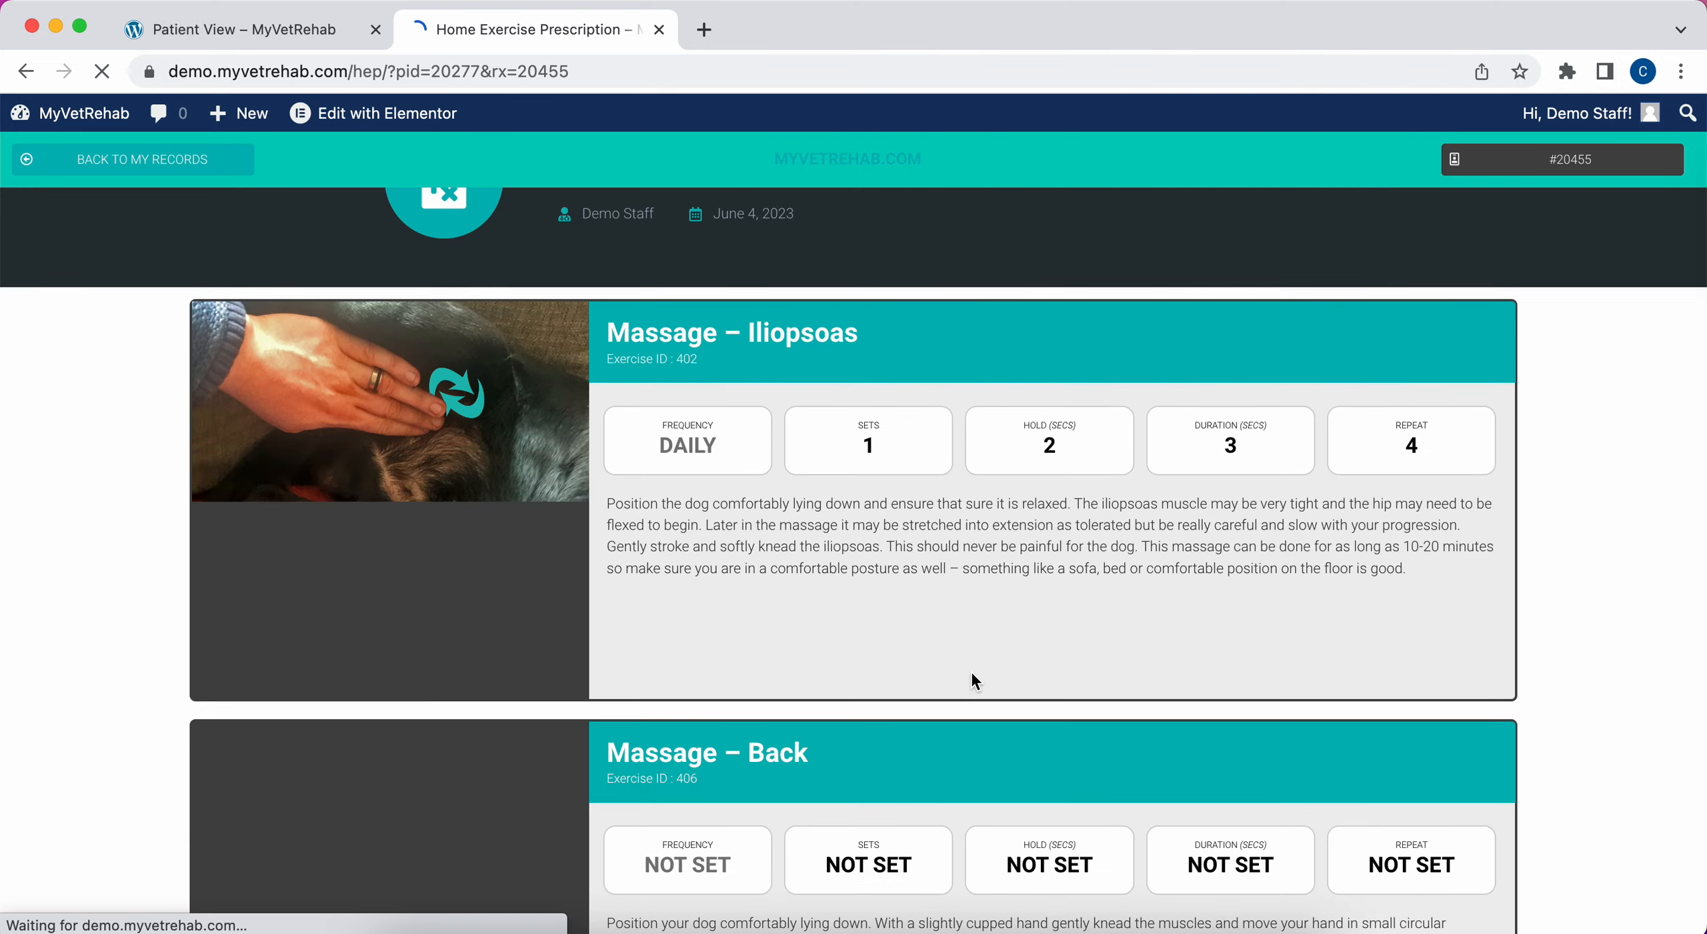
pyautogui.scroll(-9, 972, 674)
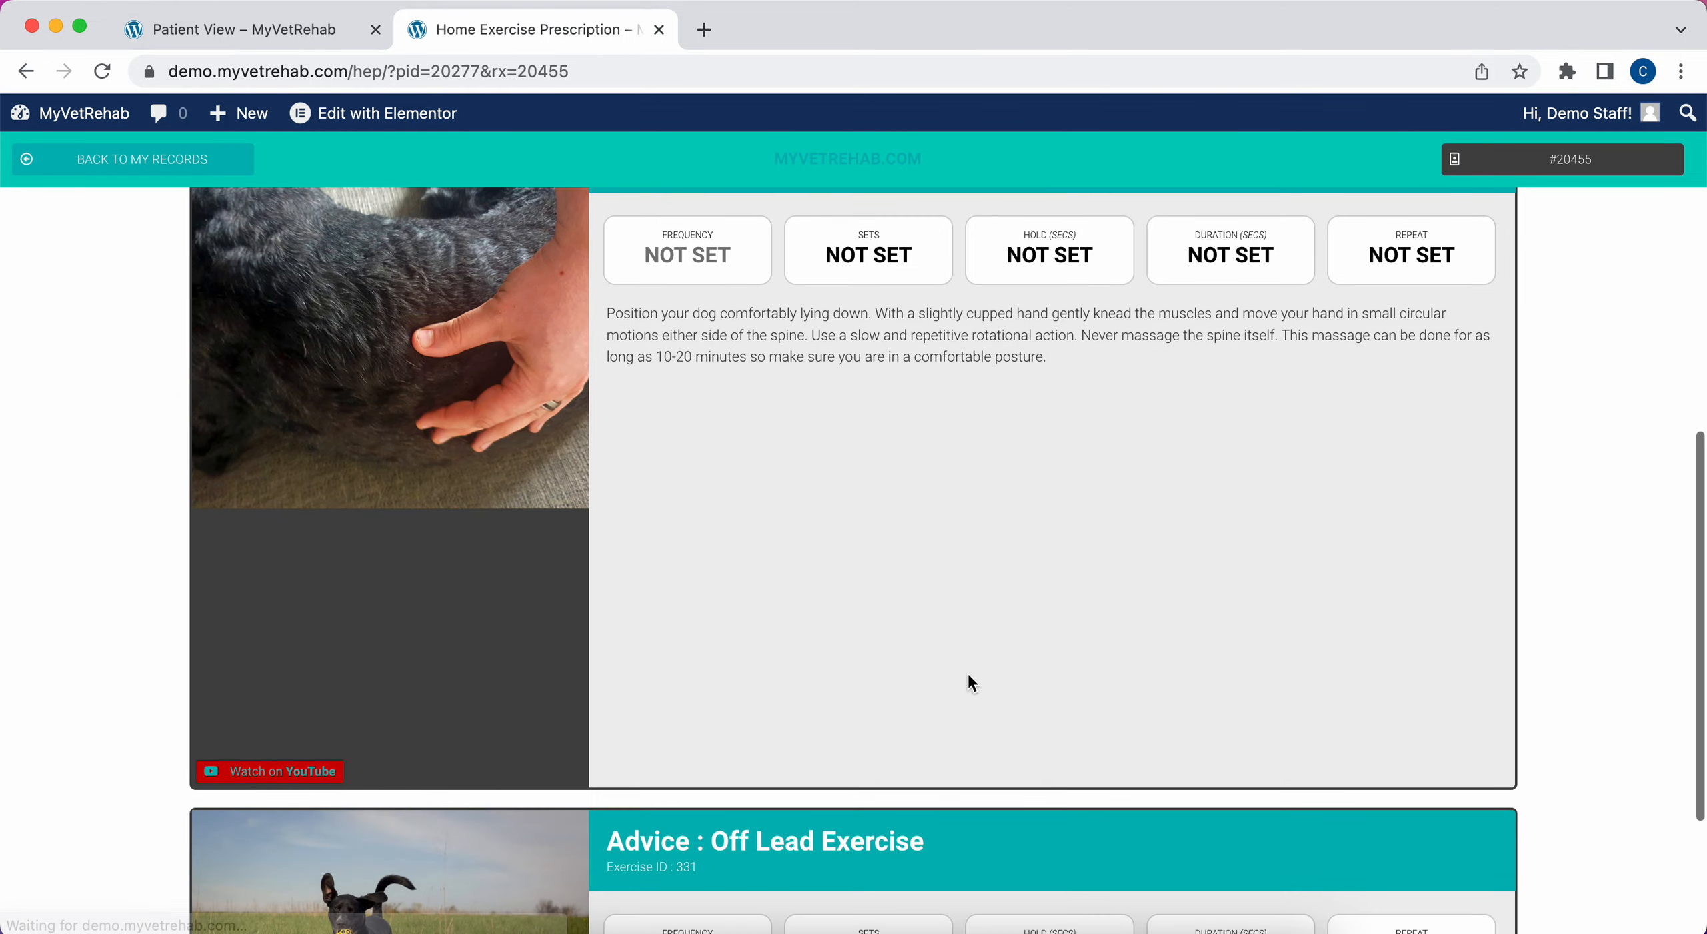
pyautogui.scroll(-4, 376, 750)
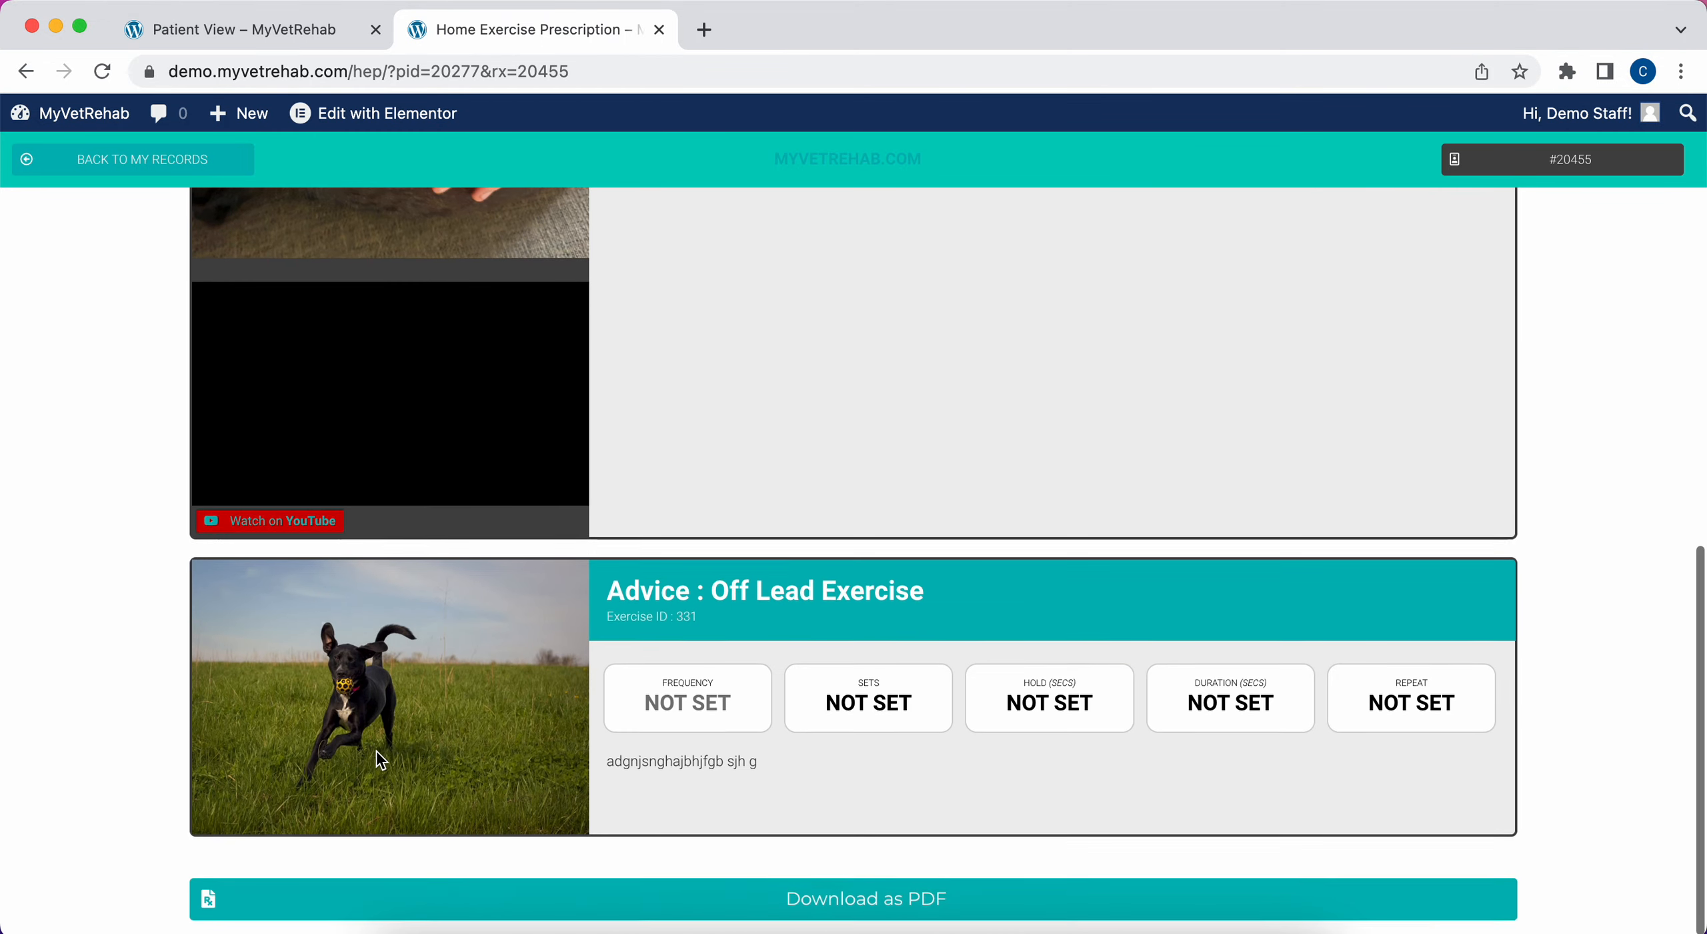
pyautogui.click(724, 922)
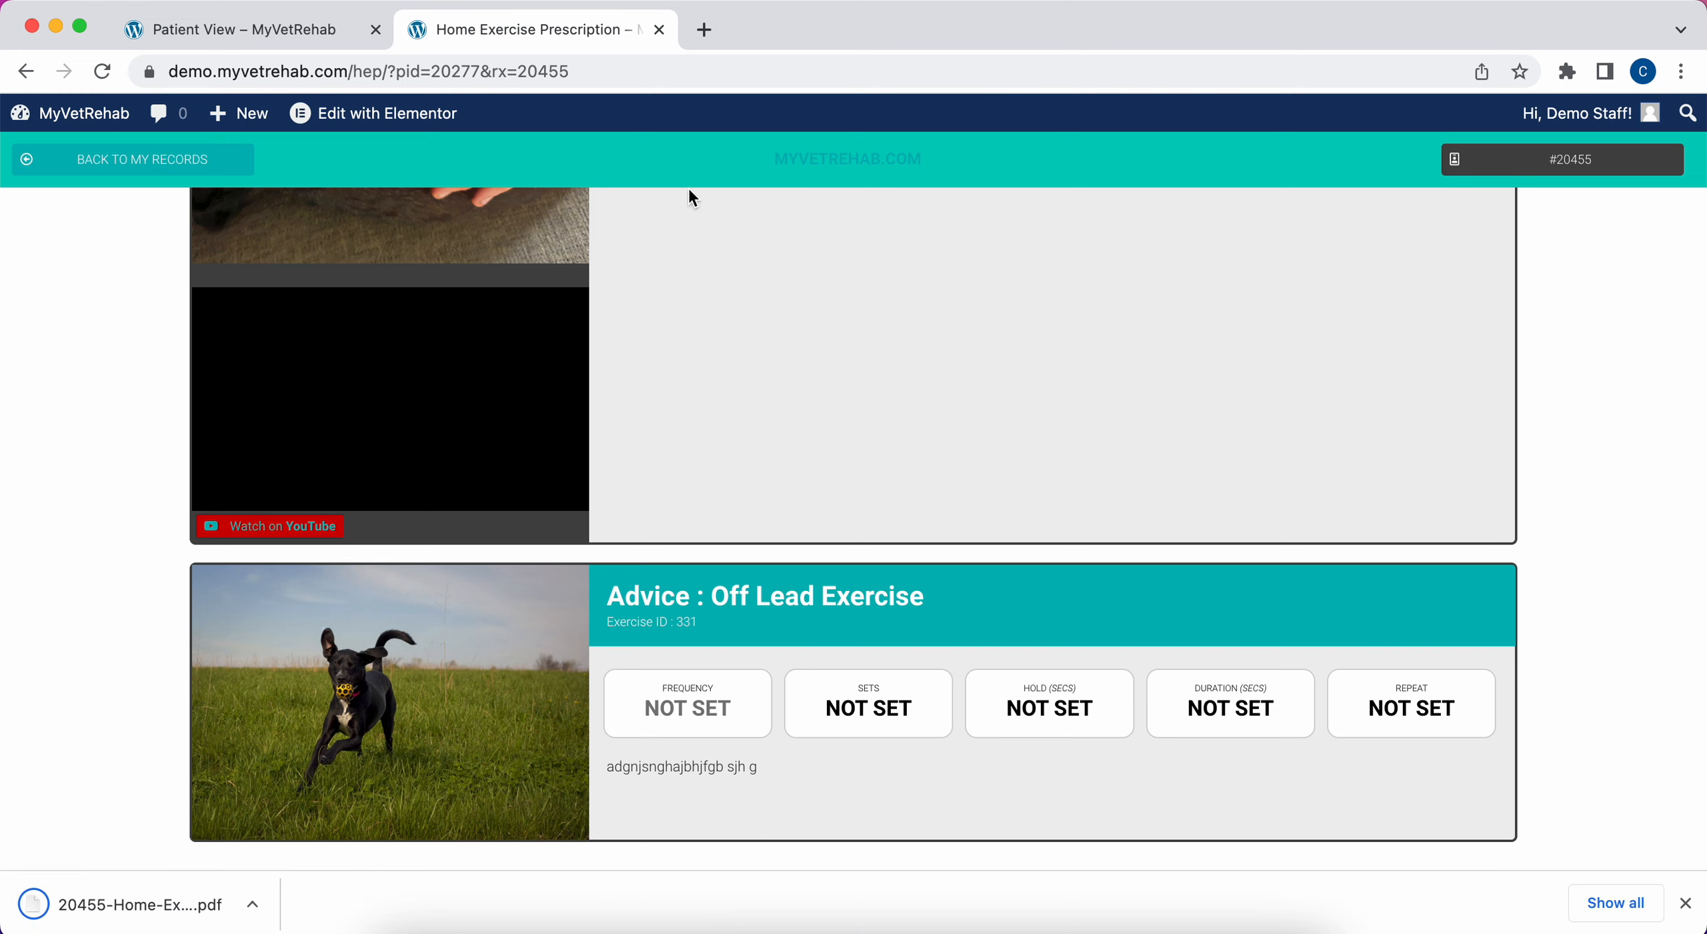
pyautogui.click(133, 897)
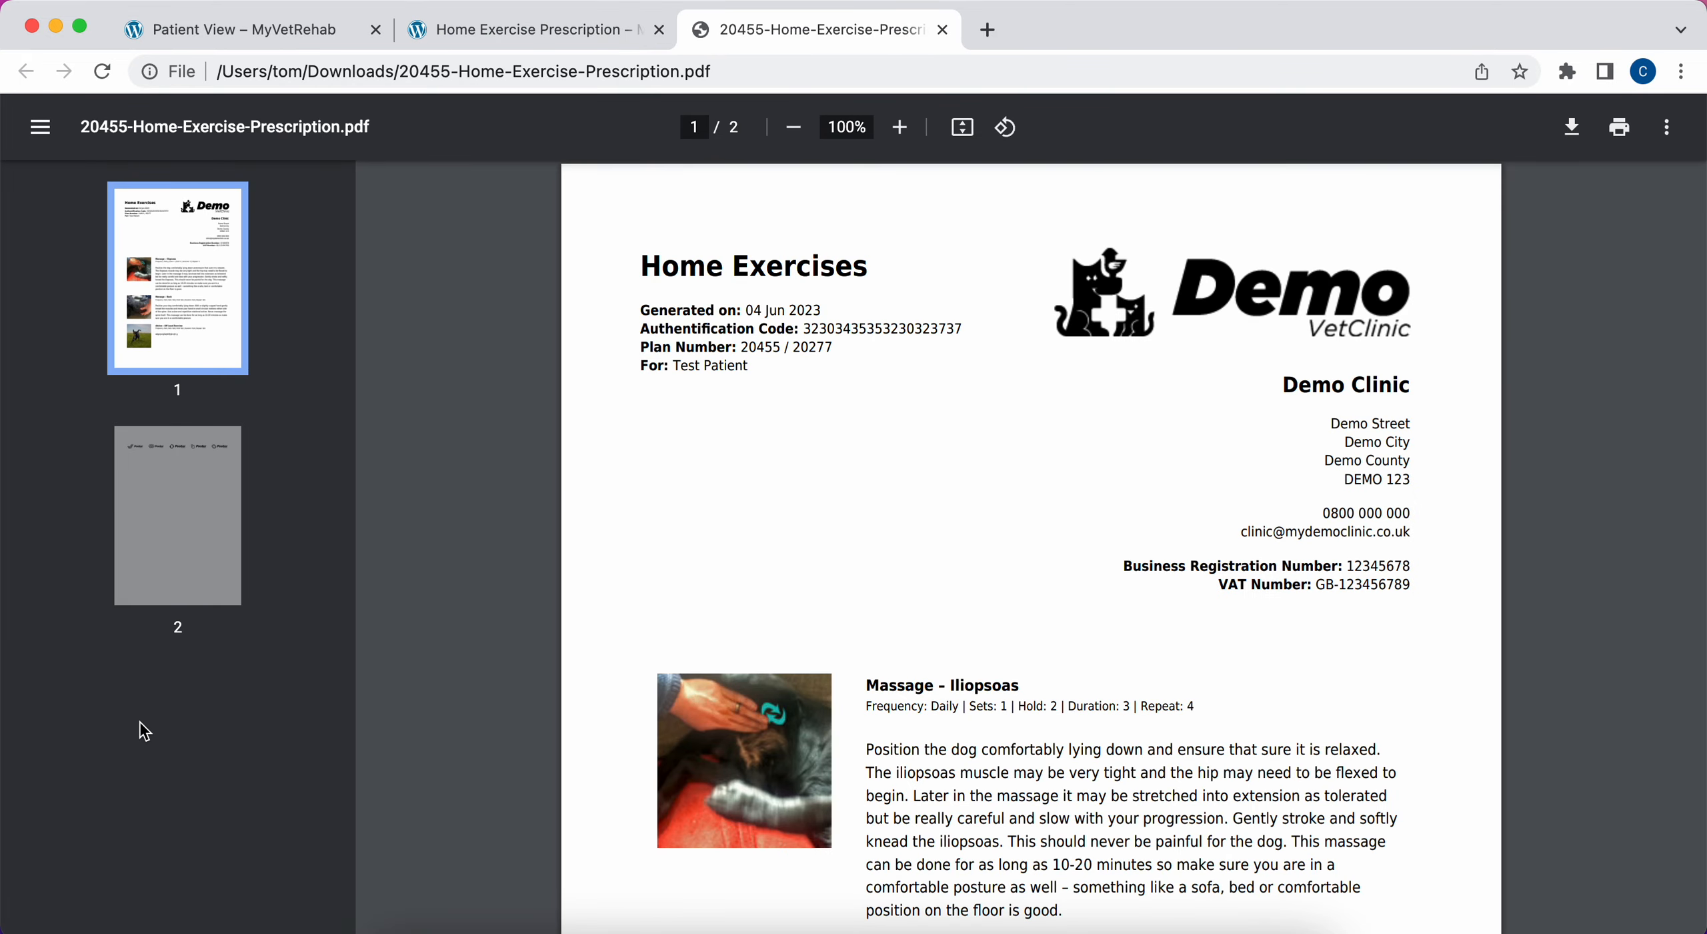
# - Read through the prescription PDF, checking the exercise settings, the tailored notes and the footer logos
pyautogui.scroll(-7, 932, 668)
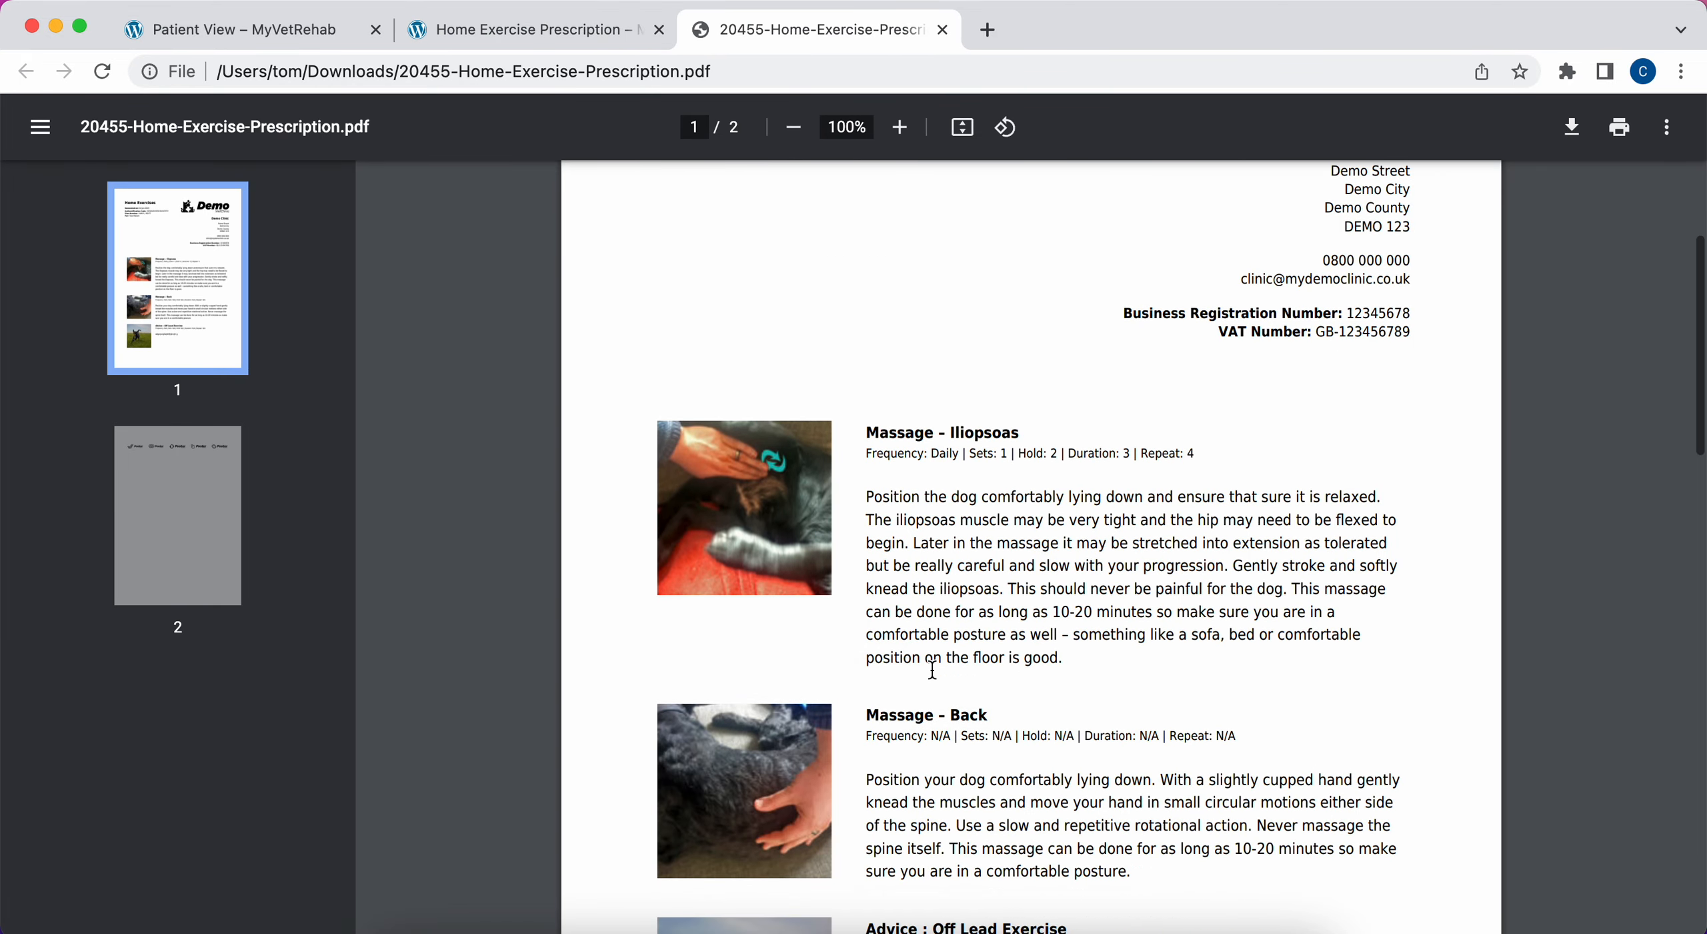
pyautogui.scroll(-6, 932, 669)
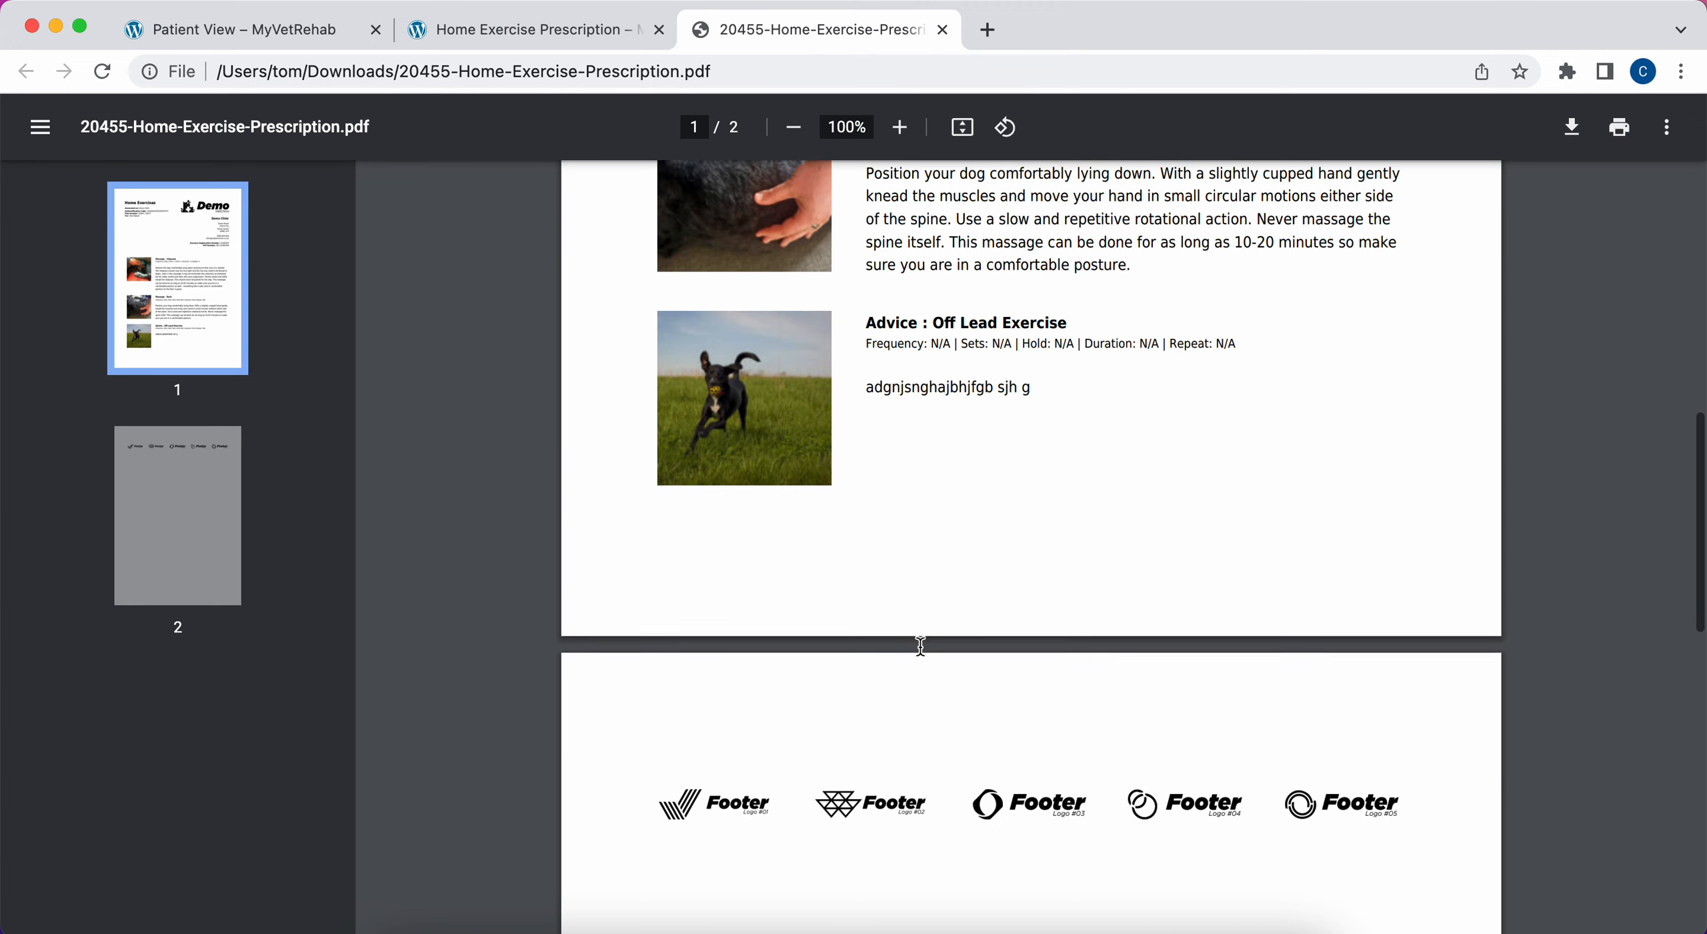
pyautogui.scroll(3, 924, 645)
pyautogui.moveTo(920, 579); pyautogui.dragTo(1042, 590)
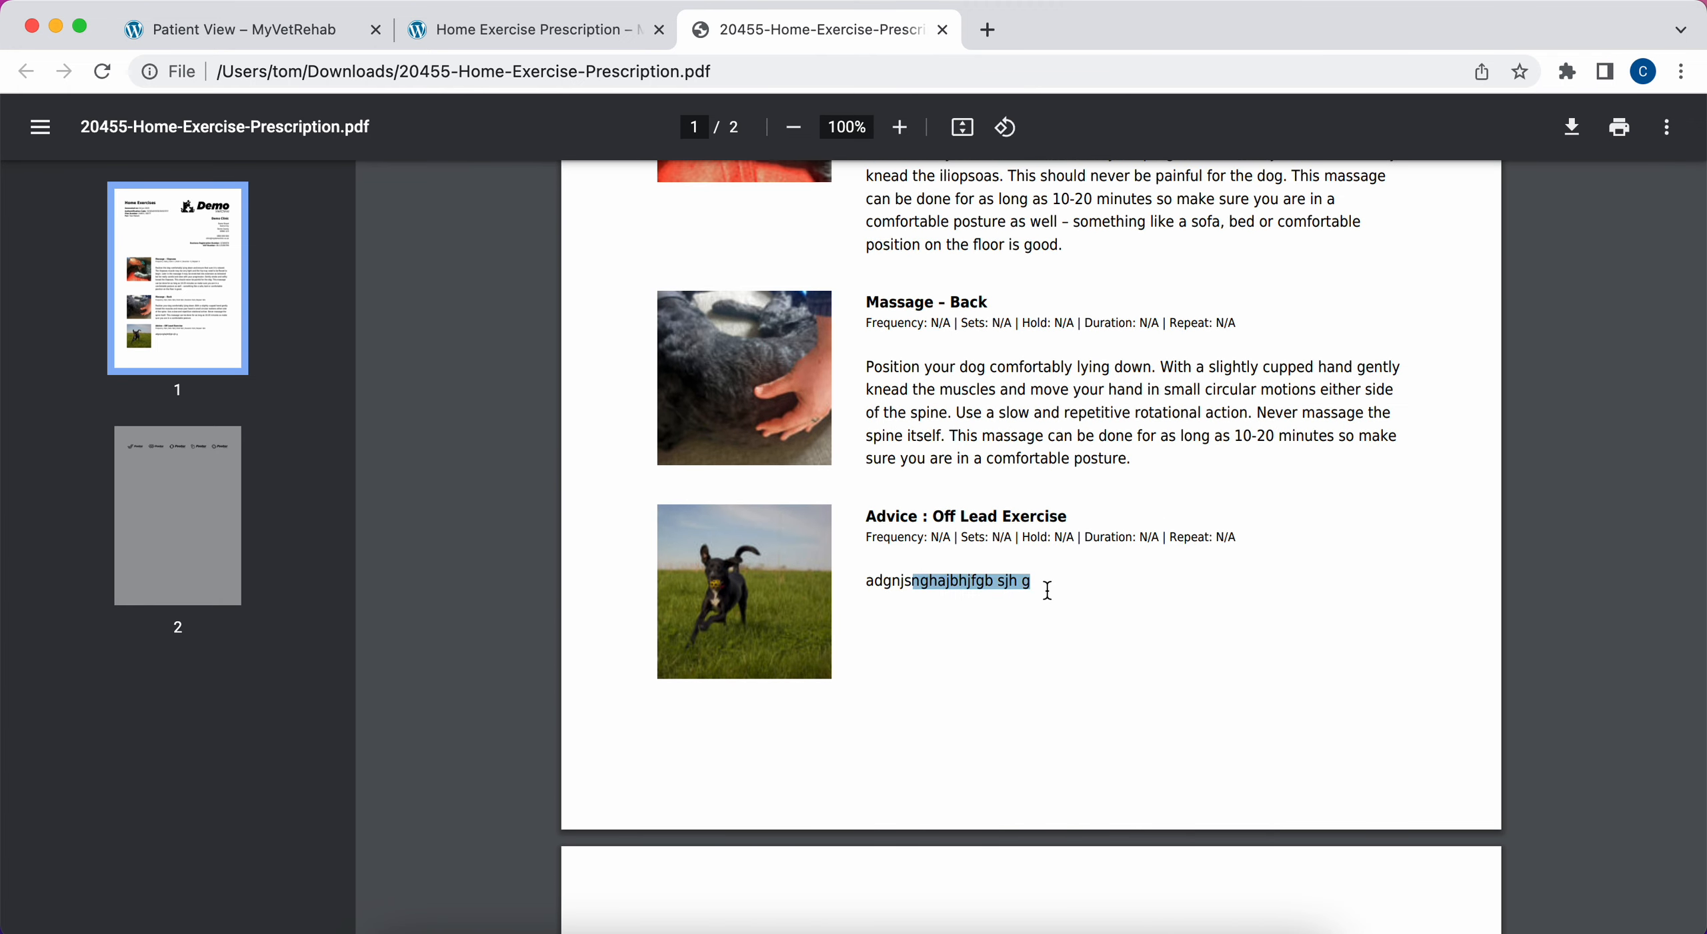
pyautogui.scroll(10, 1046, 588)
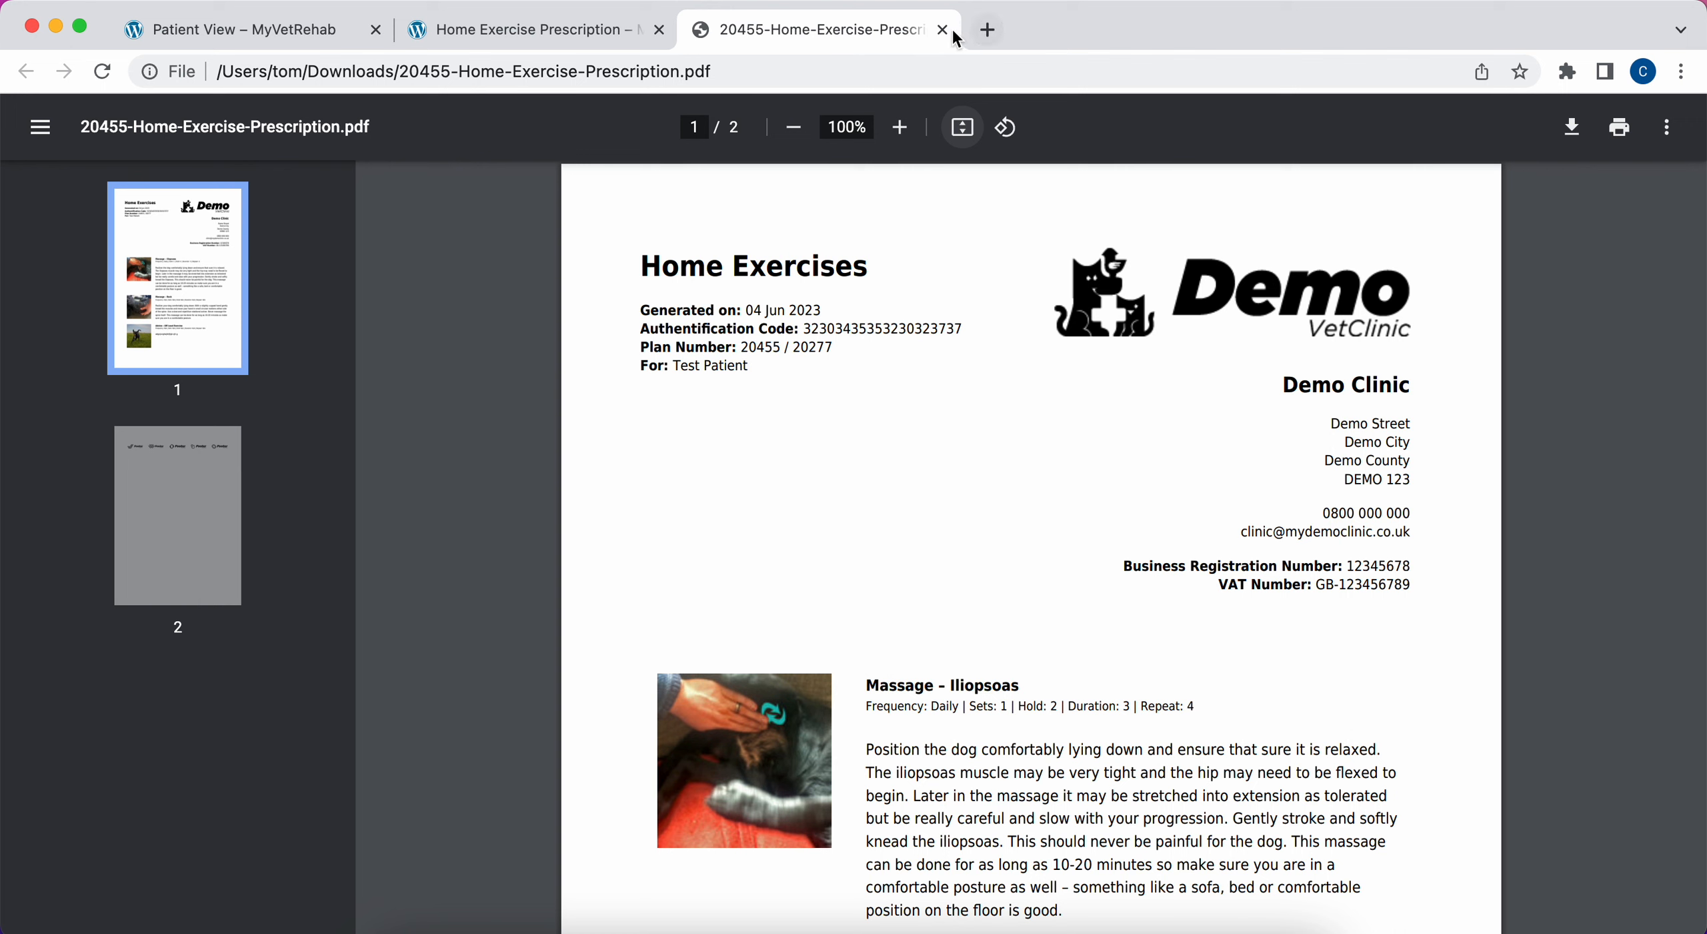
# - Close the PDF and the home exercise prescription page, and reload the patient details to refresh the clinical records
pyautogui.click(943, 30)
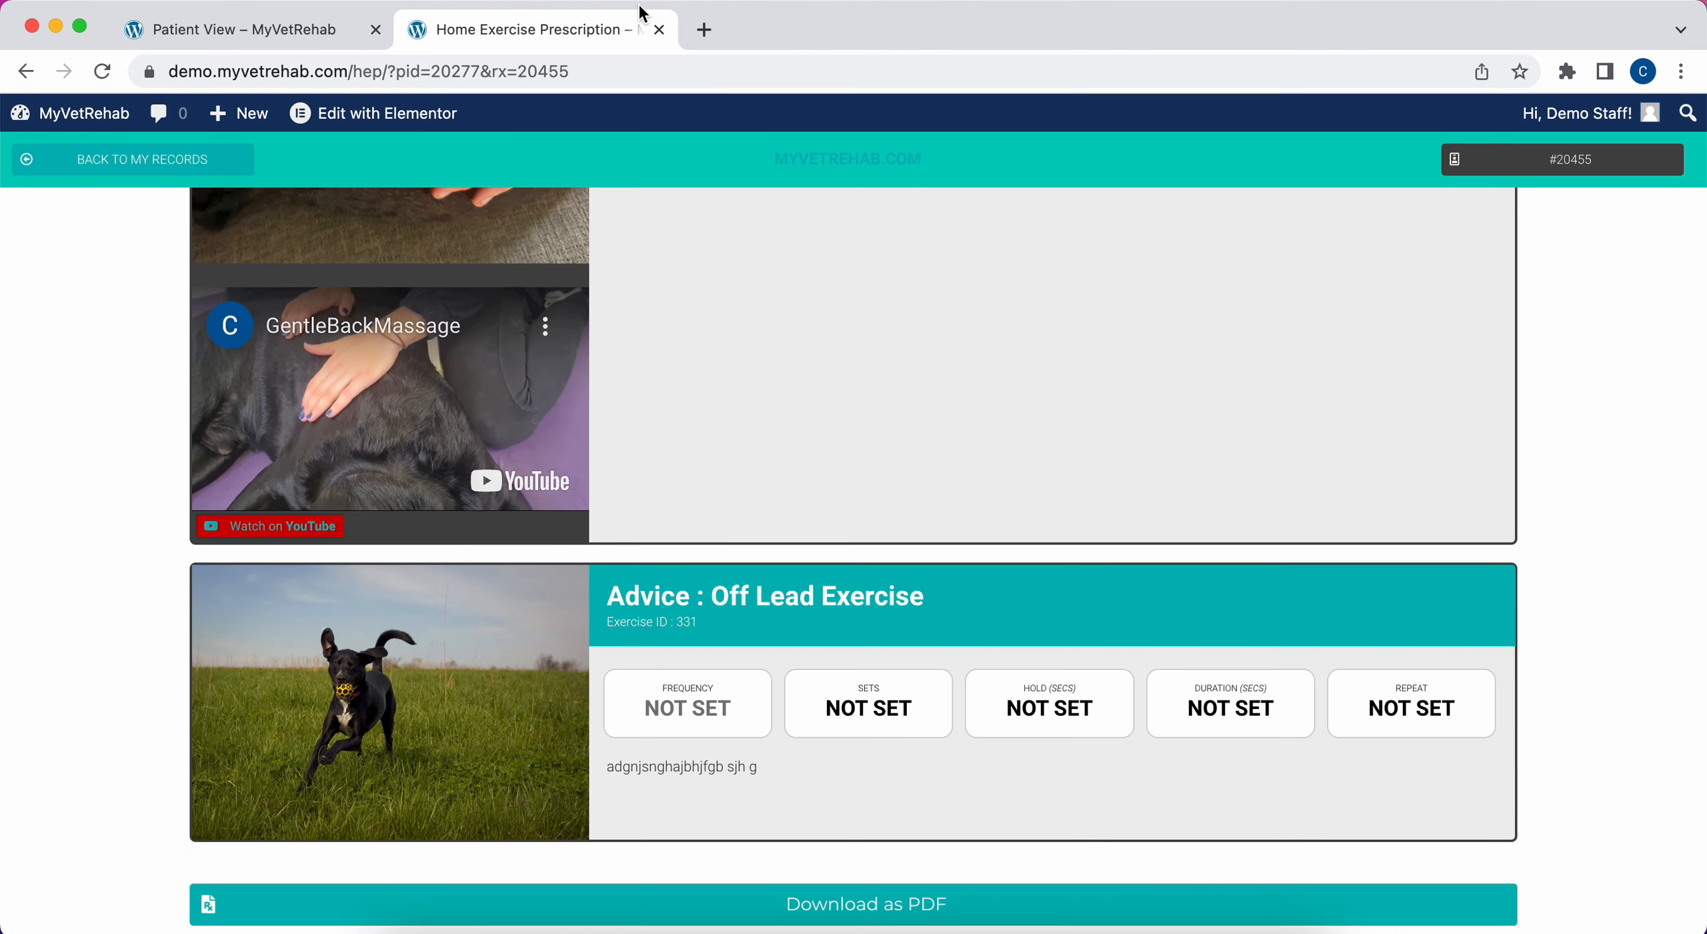
pyautogui.click(664, 30)
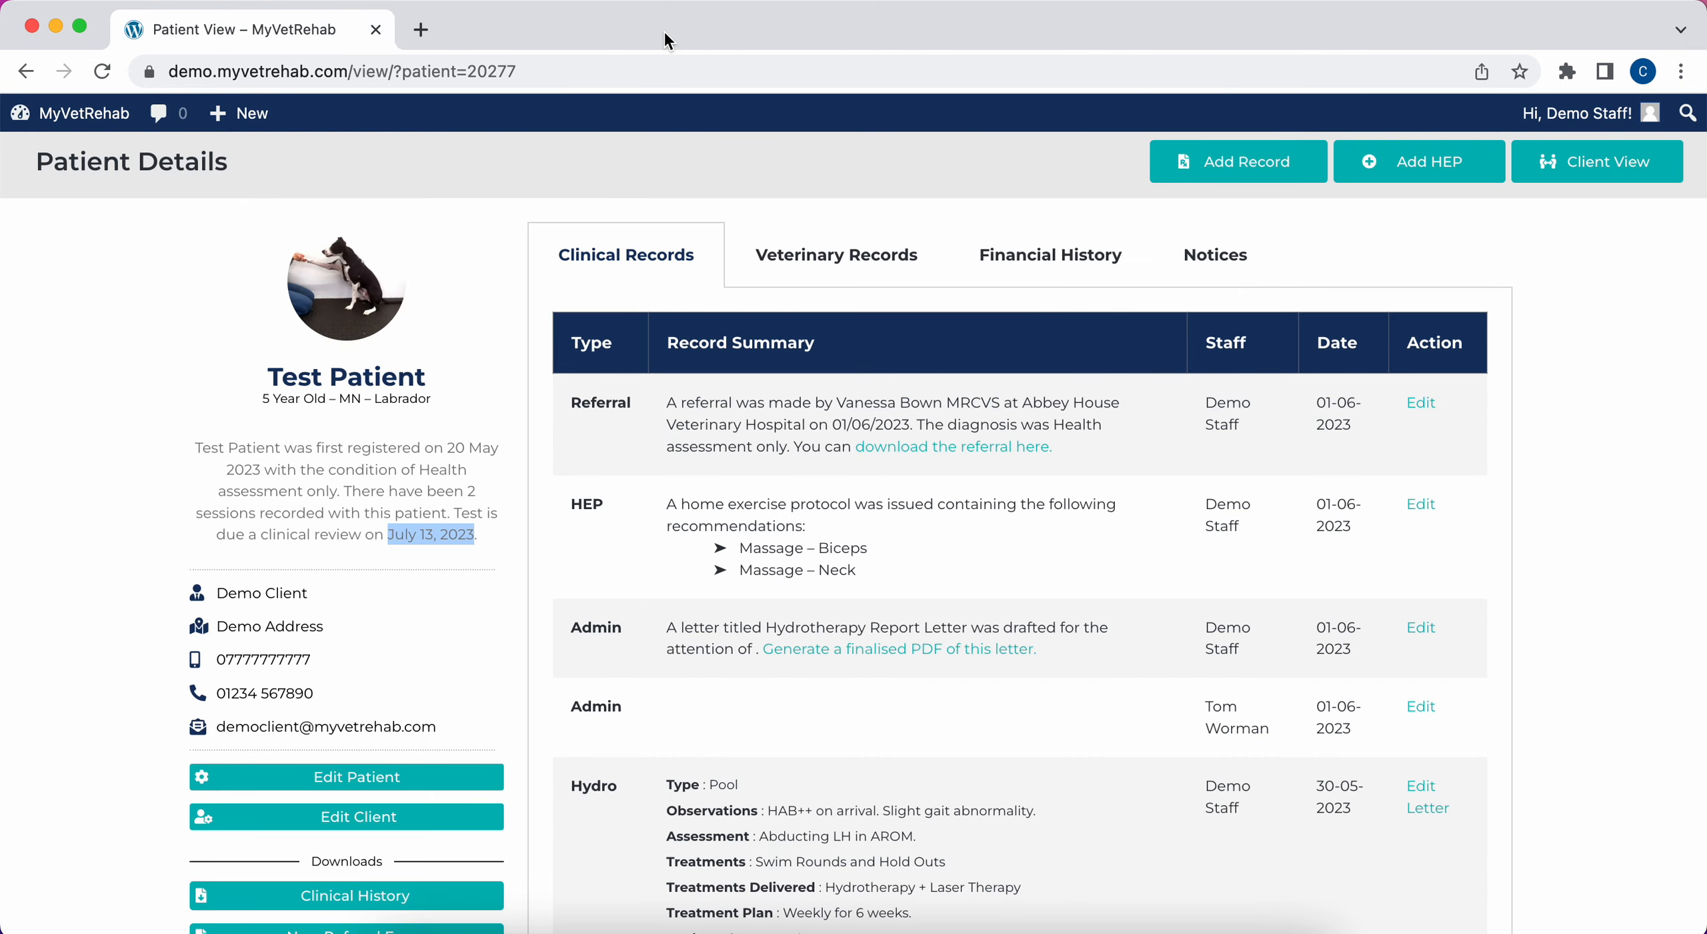
pyautogui.click(104, 75)
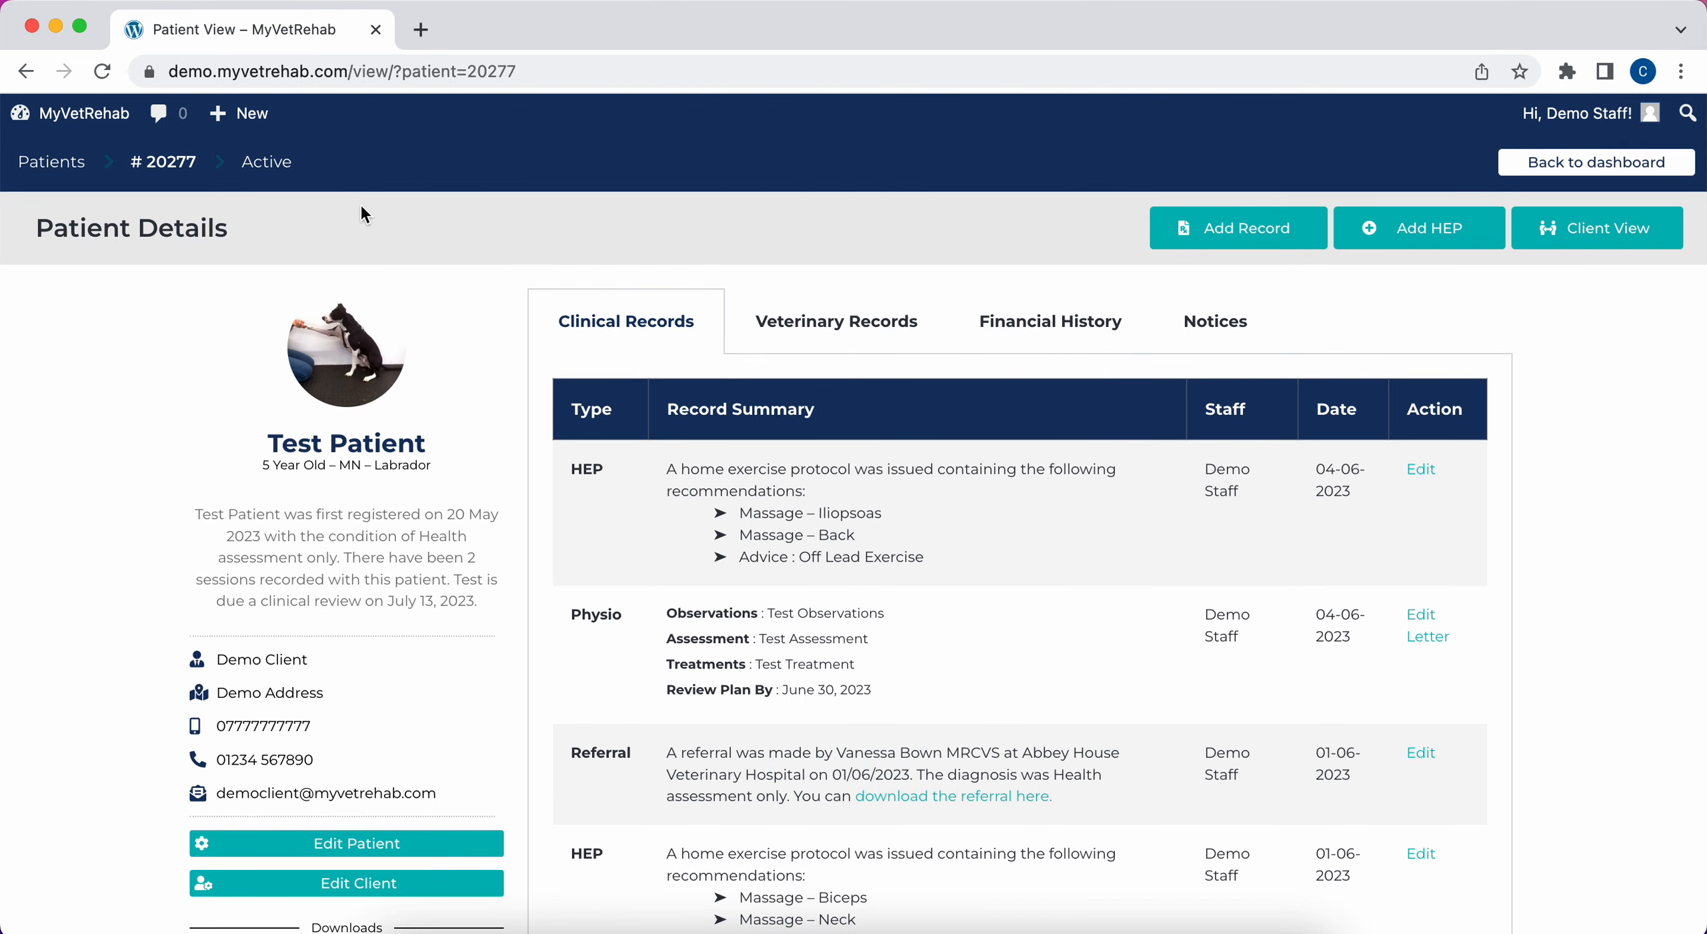
# - Review the patient's clinical records, go back to the dashboard and look through the list of all patient records
pyautogui.scroll(-5, 414, 530)
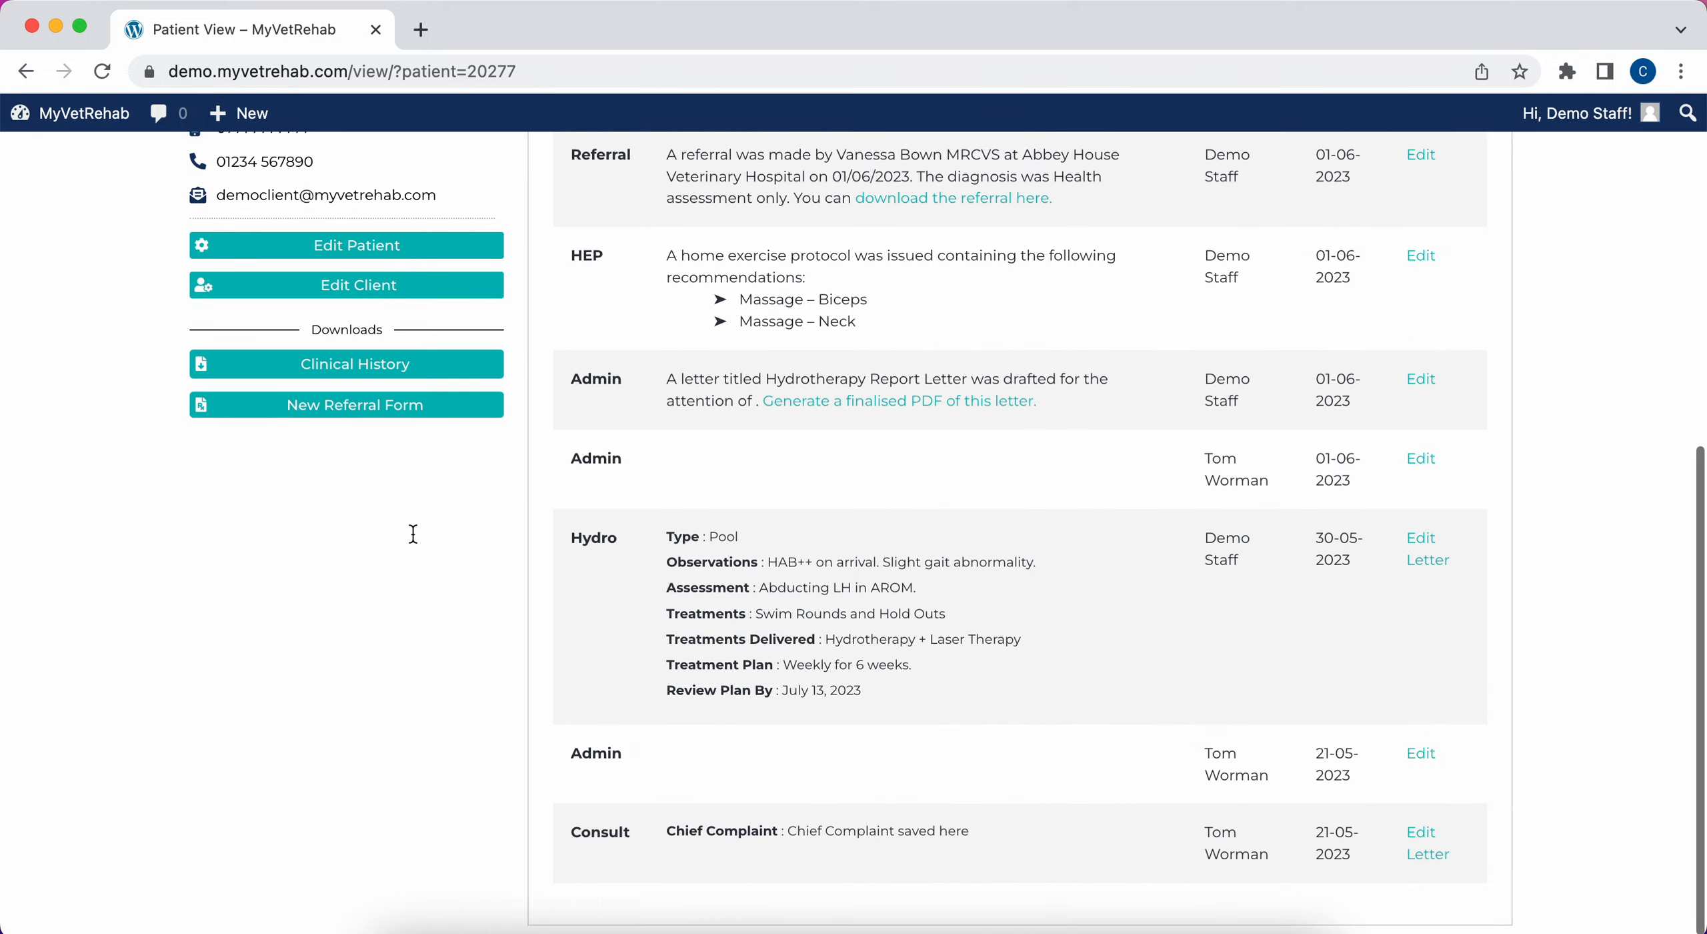
pyautogui.scroll(5, 413, 533)
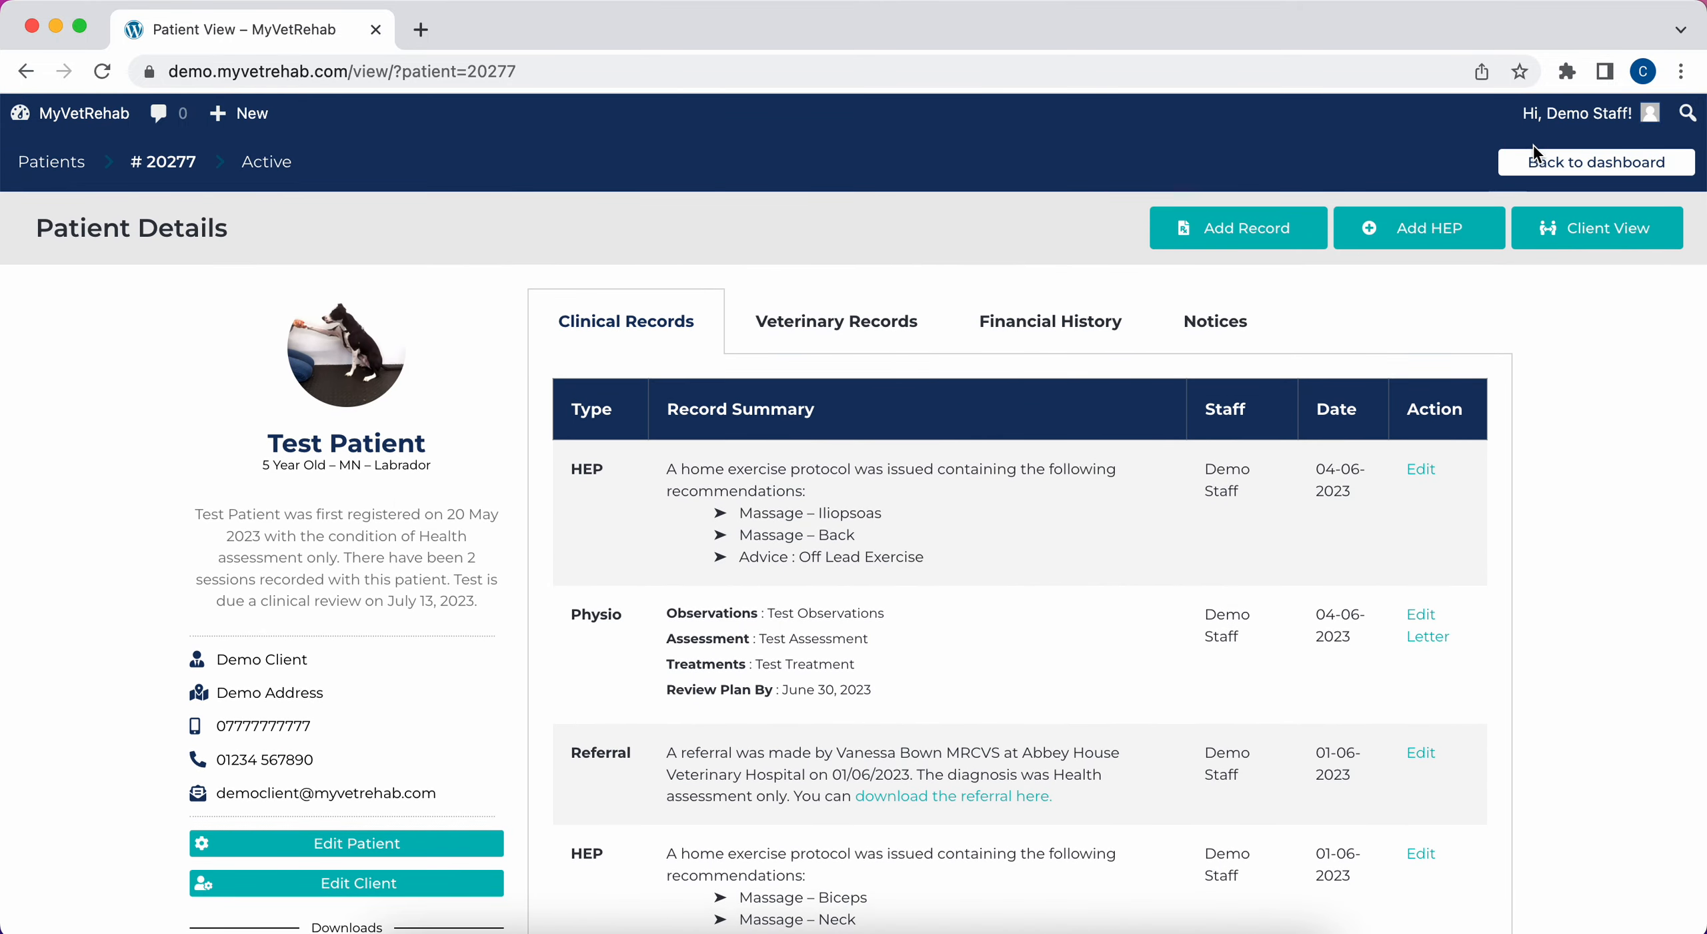
pyautogui.click(1543, 172)
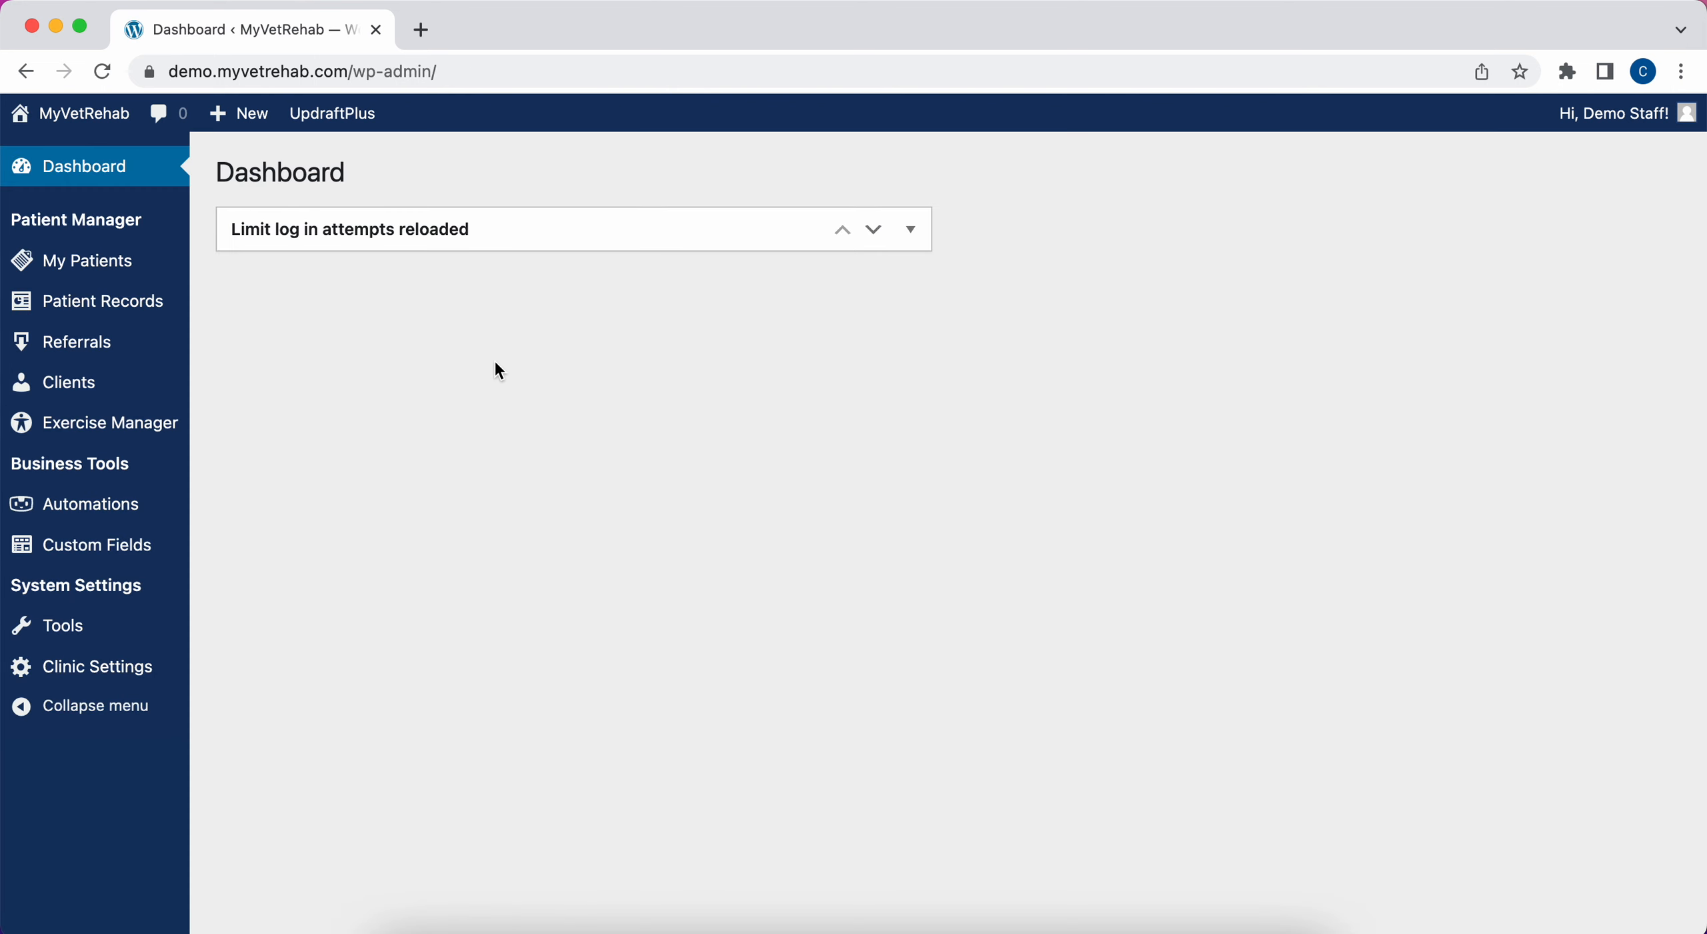
pyautogui.moveTo(67, 314)
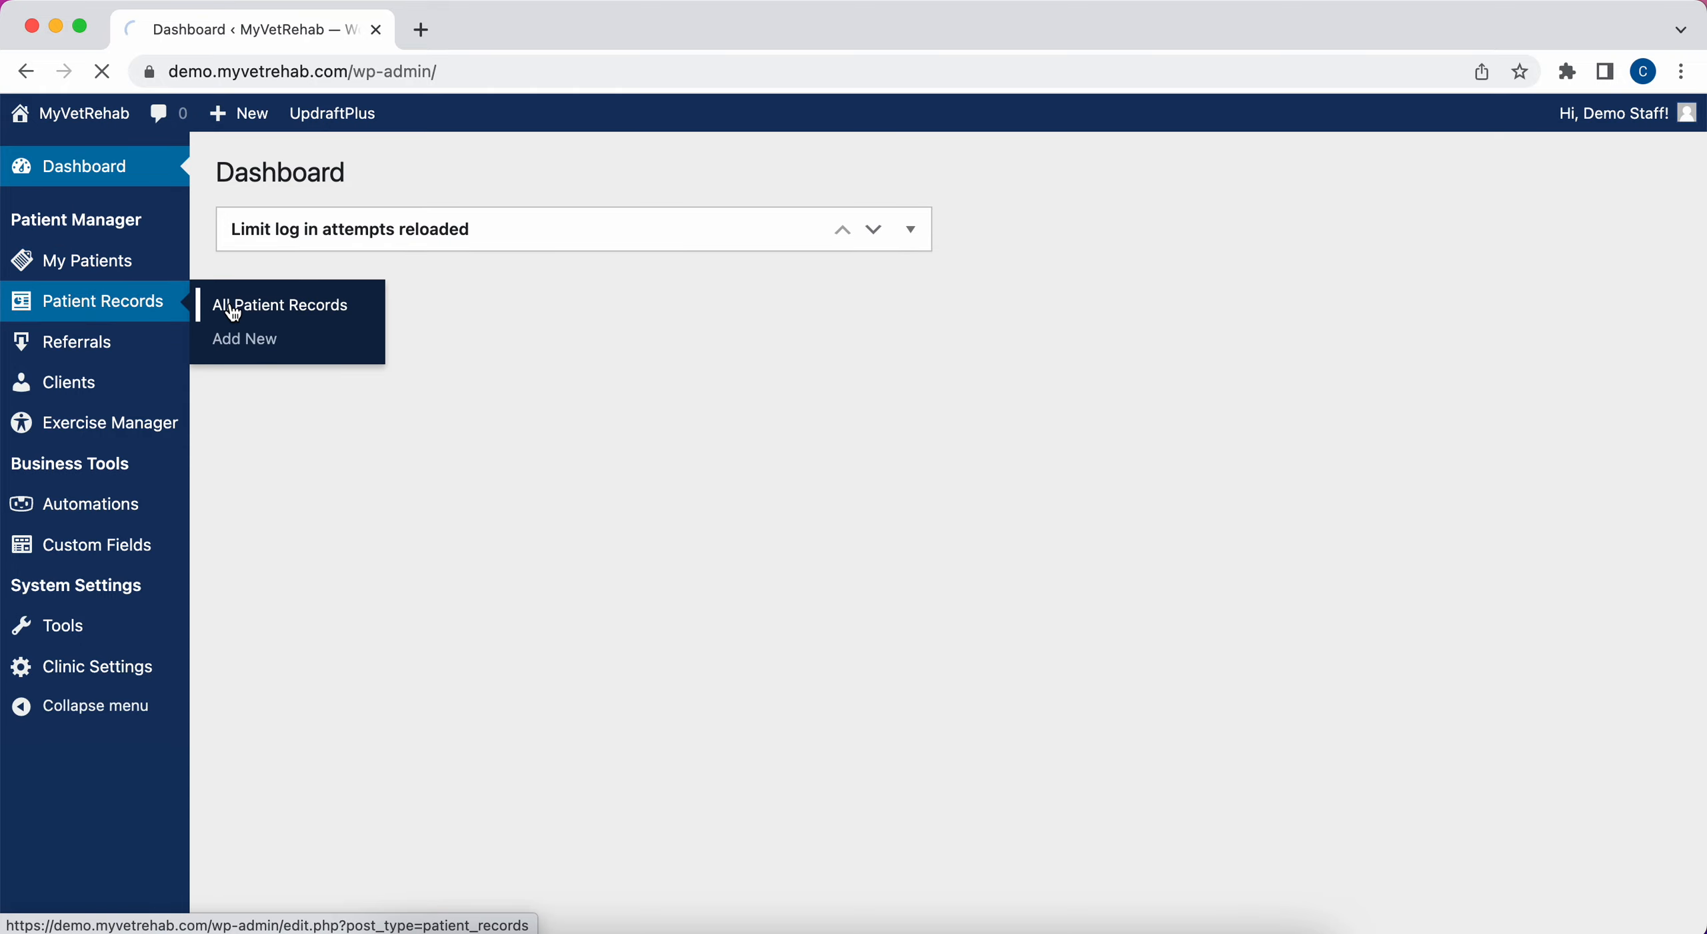
pyautogui.scroll(-5, 355, 666)
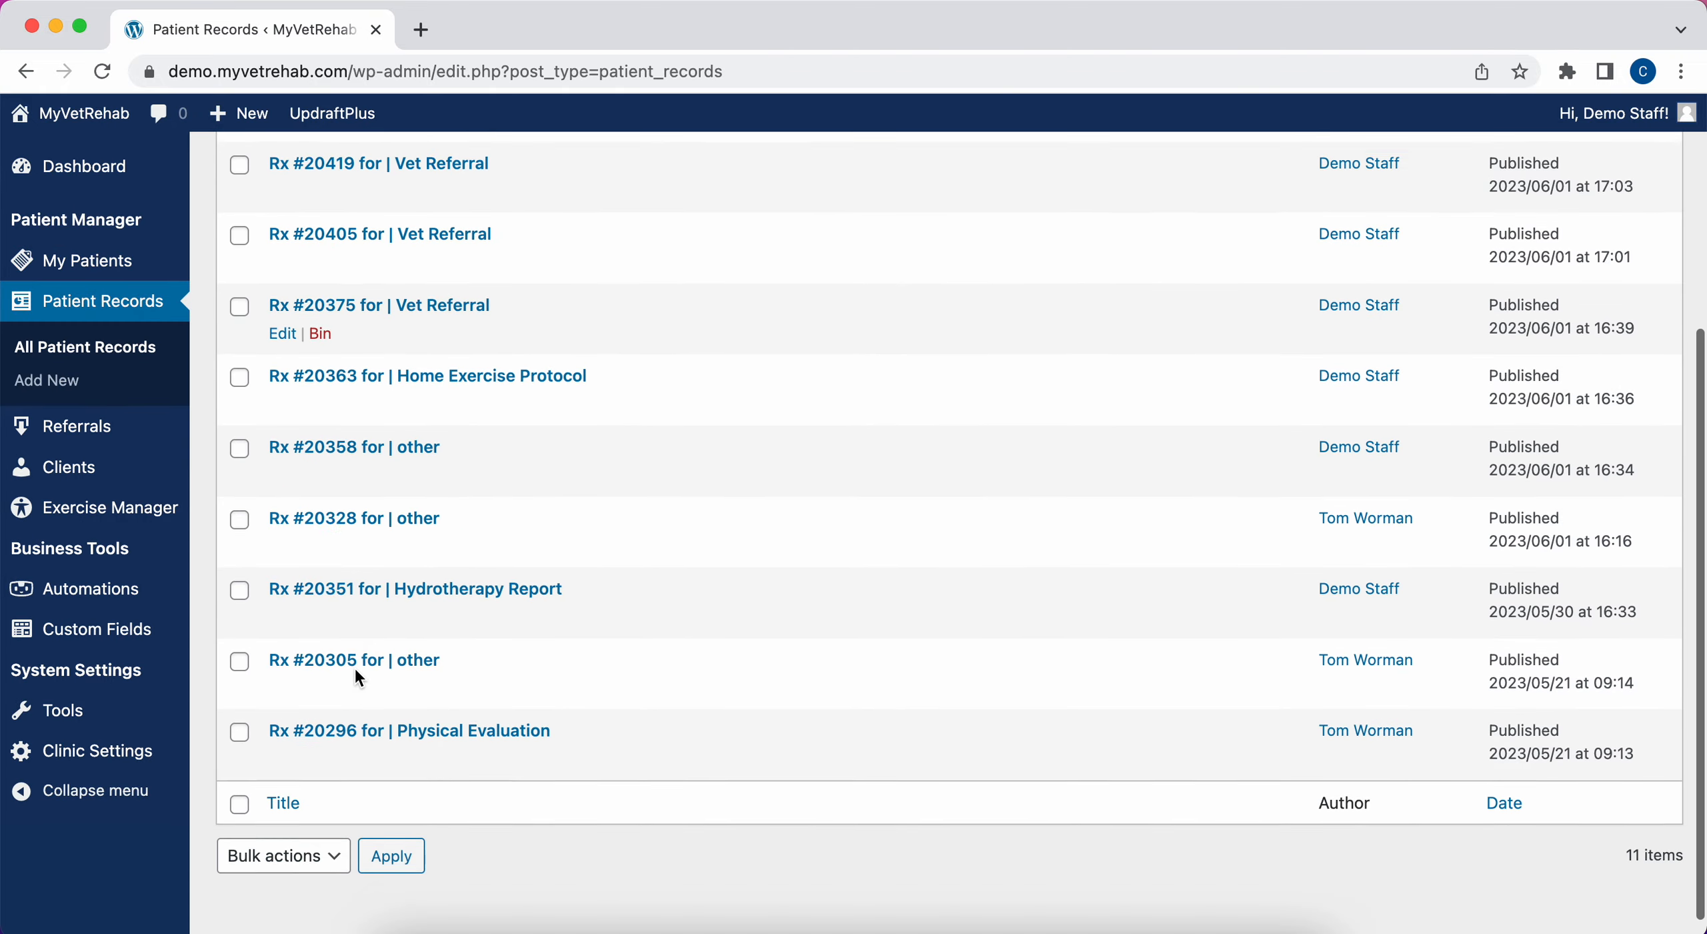
pyautogui.scroll(5, 355, 672)
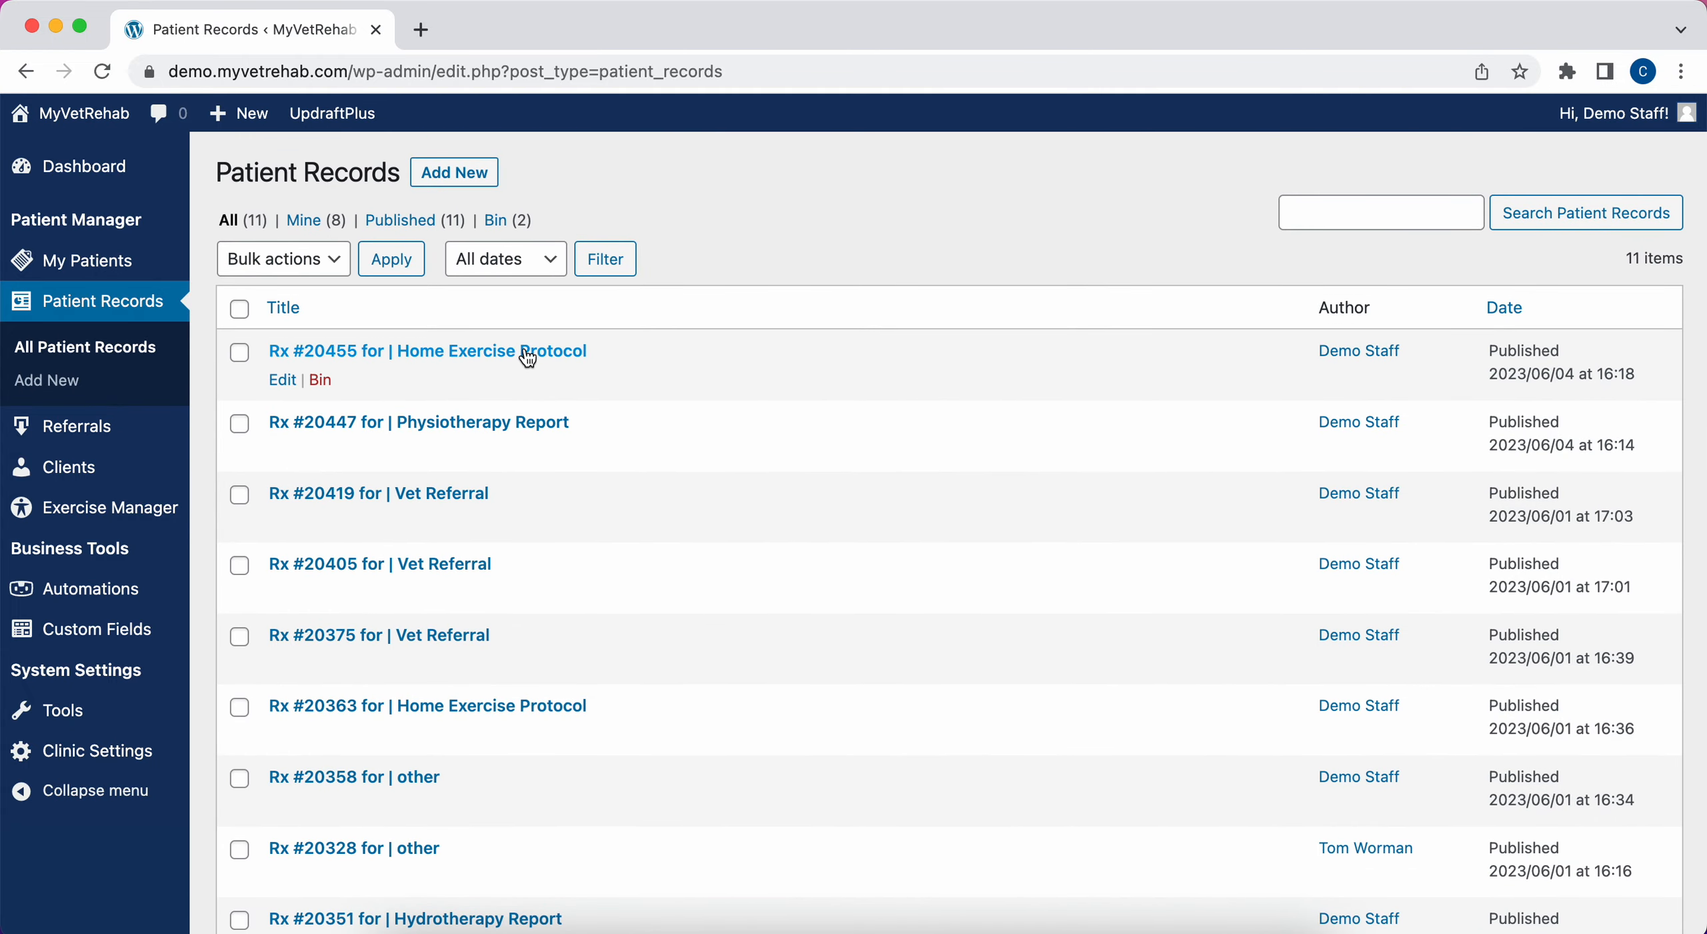
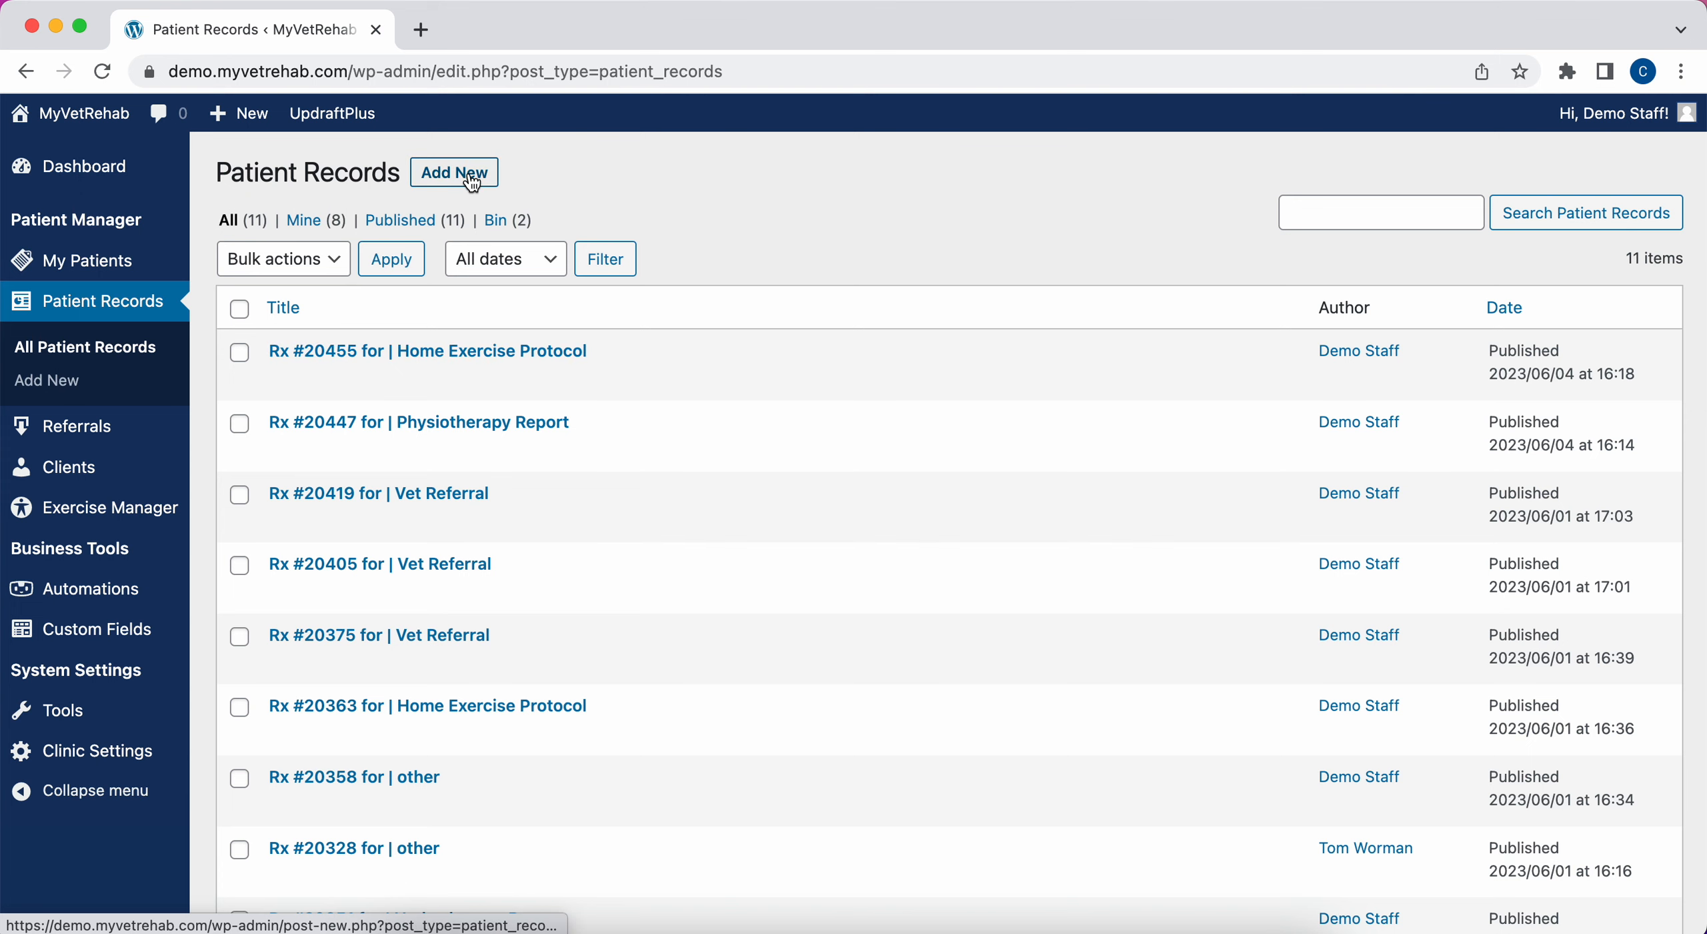
# - Open a blank new patient record and check which patients can be chosen for it
pyautogui.moveTo(119, 270)
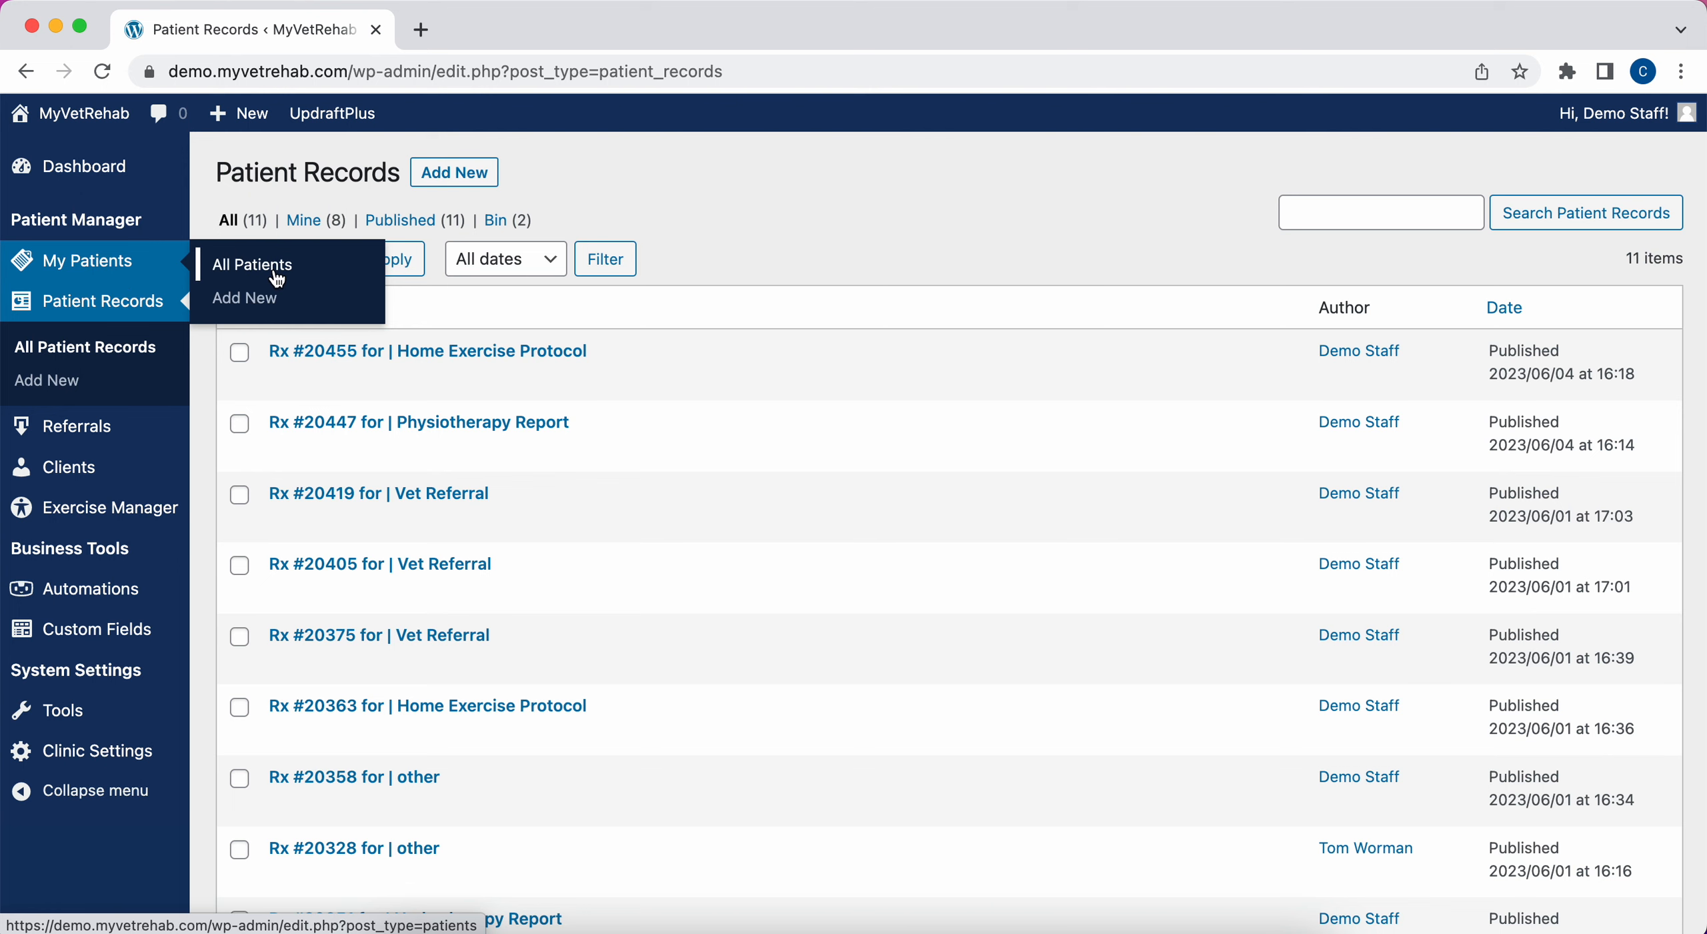
pyautogui.click(470, 183)
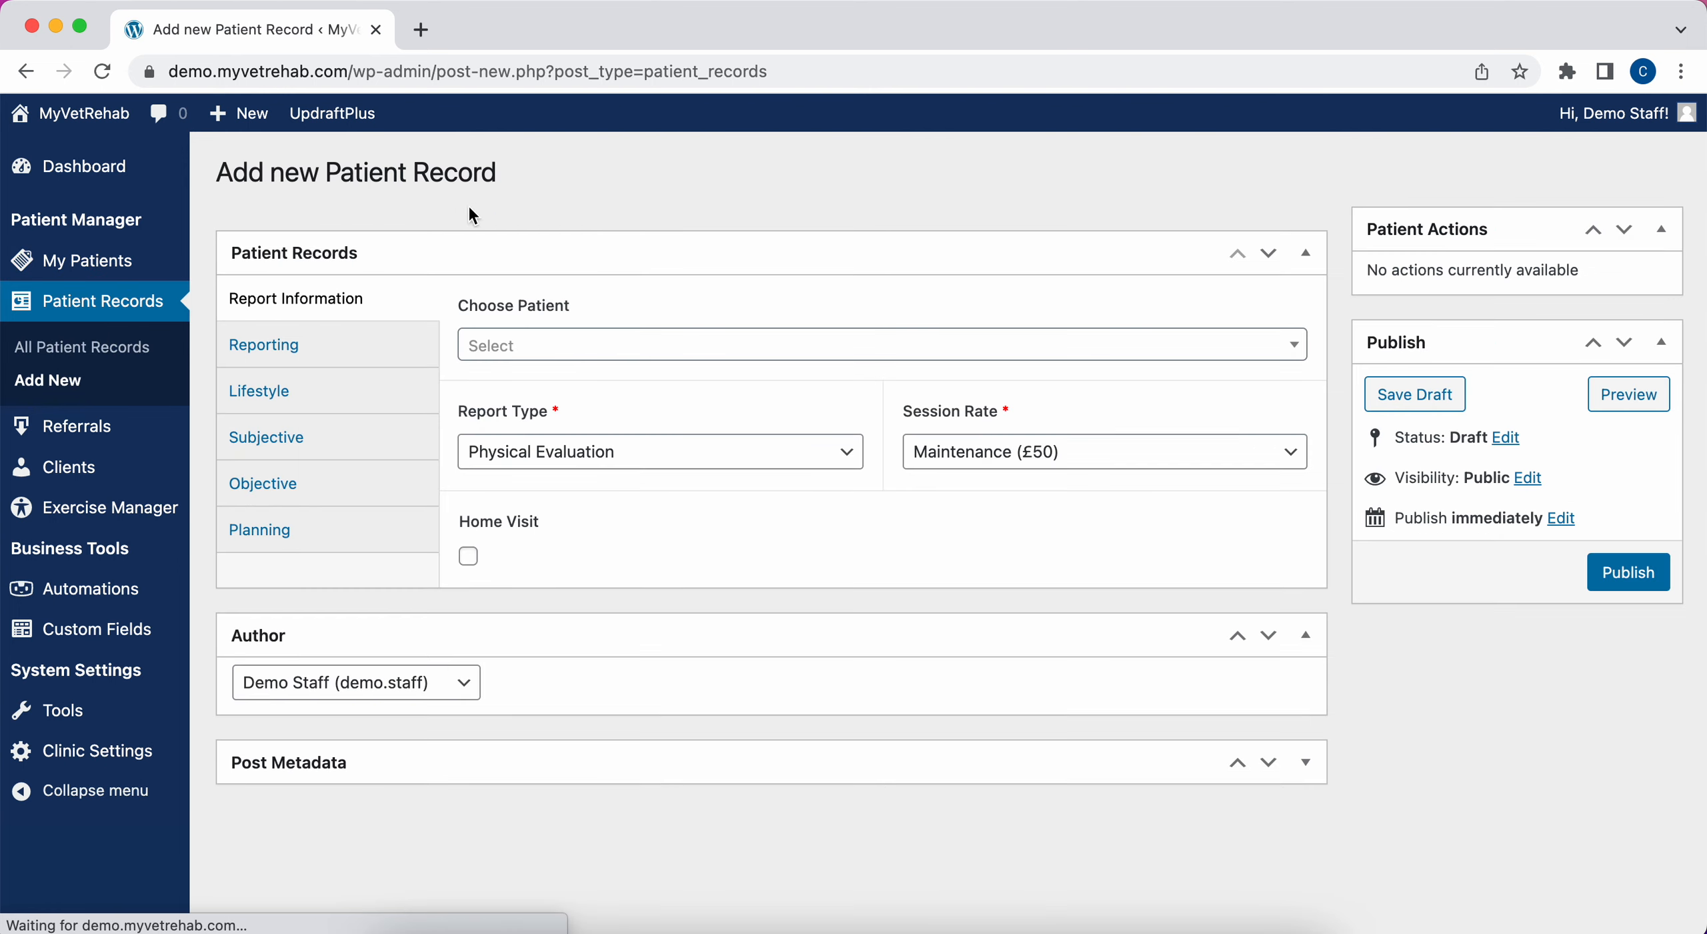
pyautogui.click(533, 347)
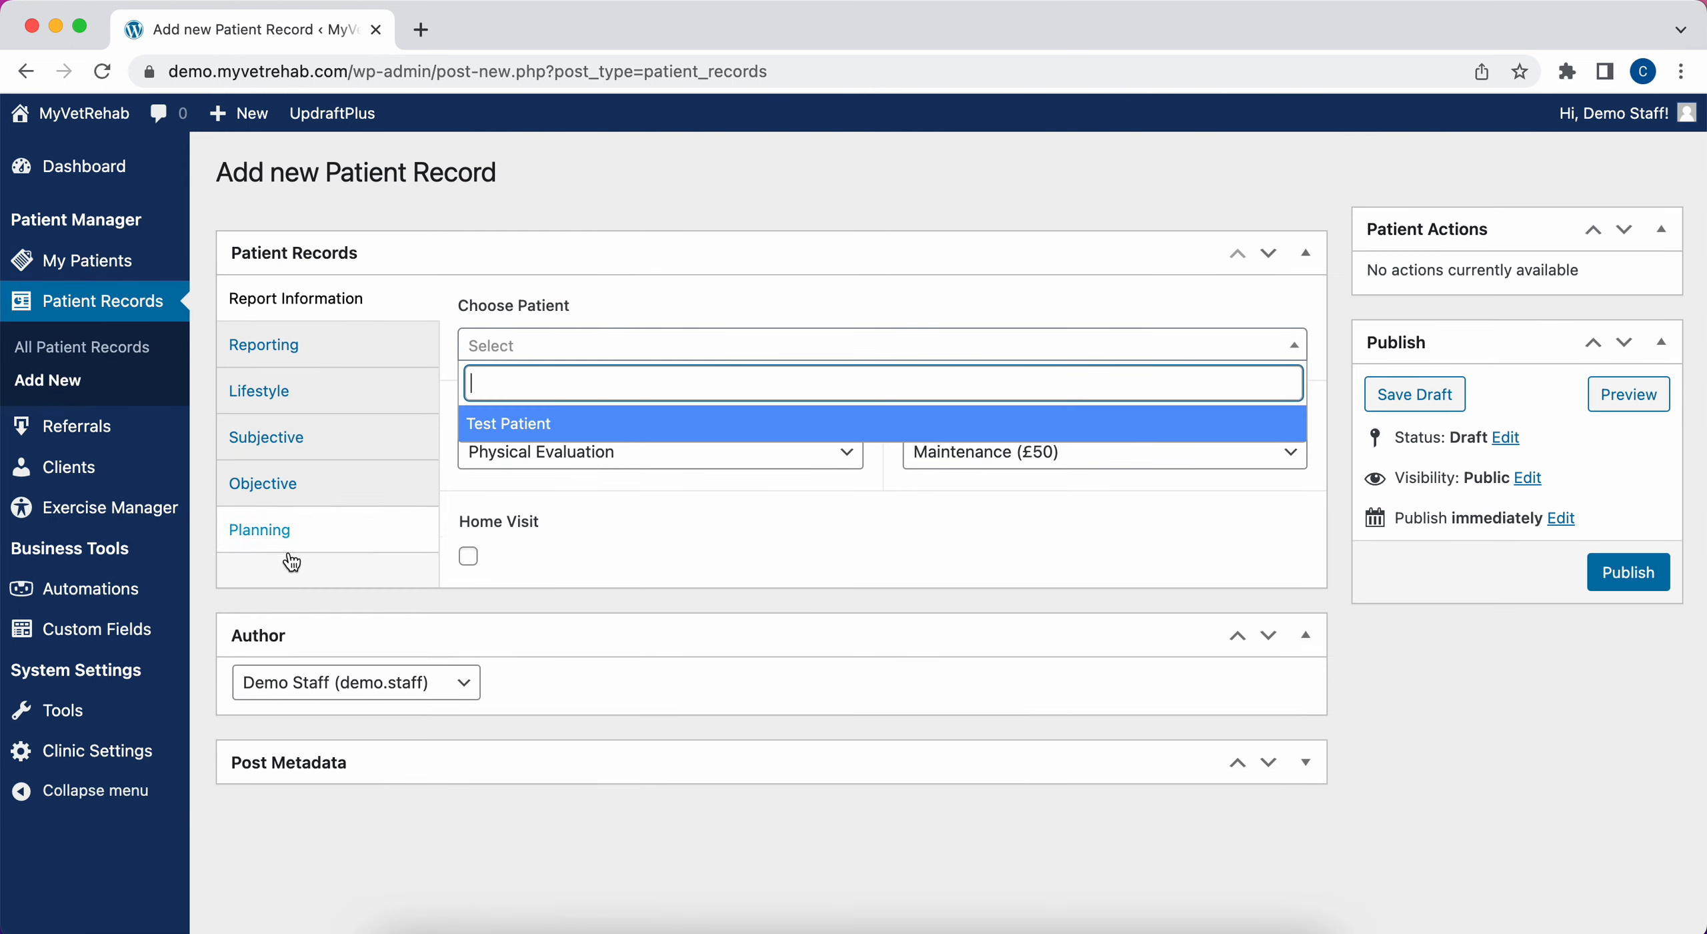
pyautogui.click(841, 507)
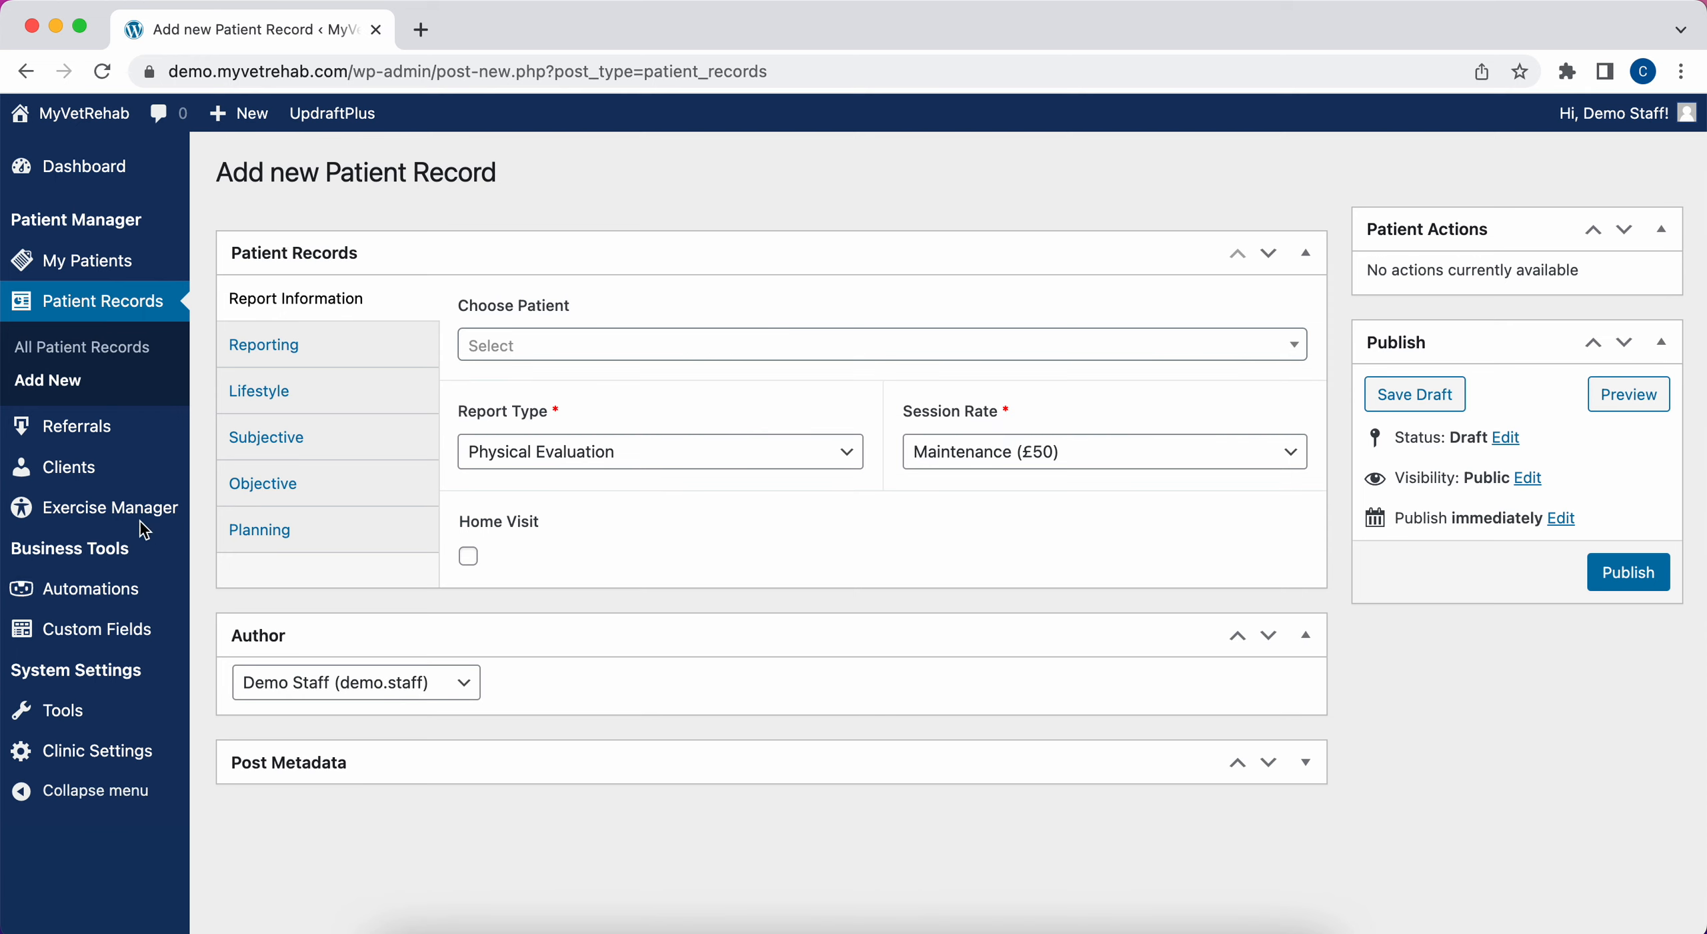
# - Open the referral management system and look through the sections of its registration form
pyautogui.click(114, 445)
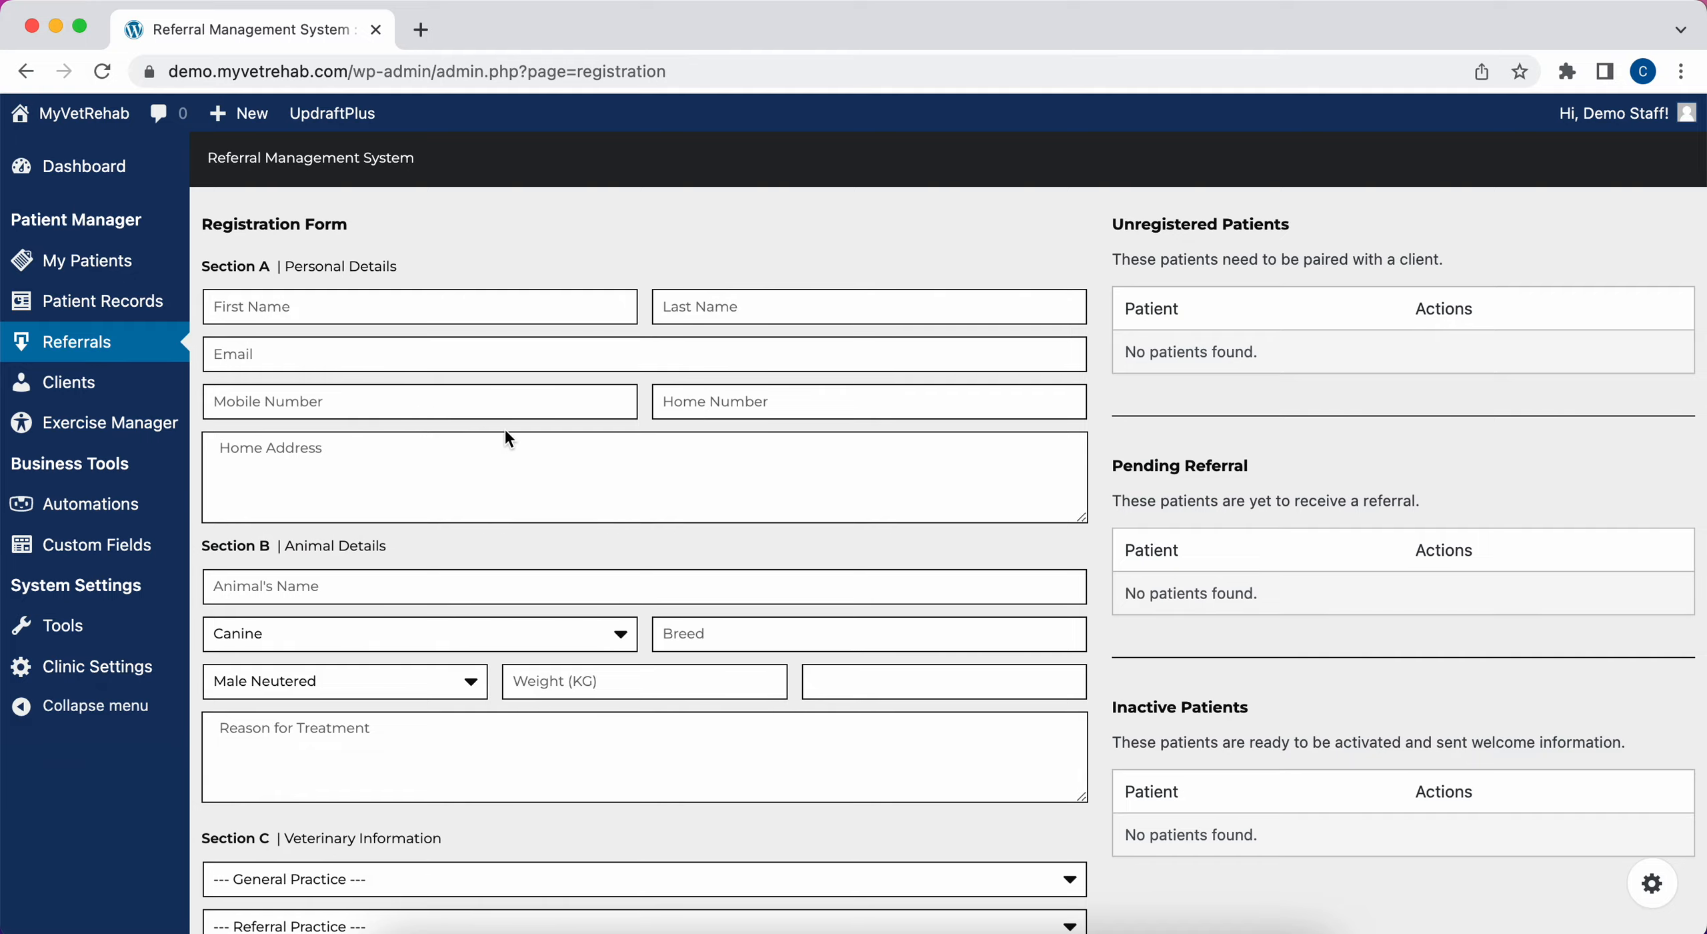
pyautogui.scroll(-3, 504, 430)
pyautogui.scroll(3, 505, 429)
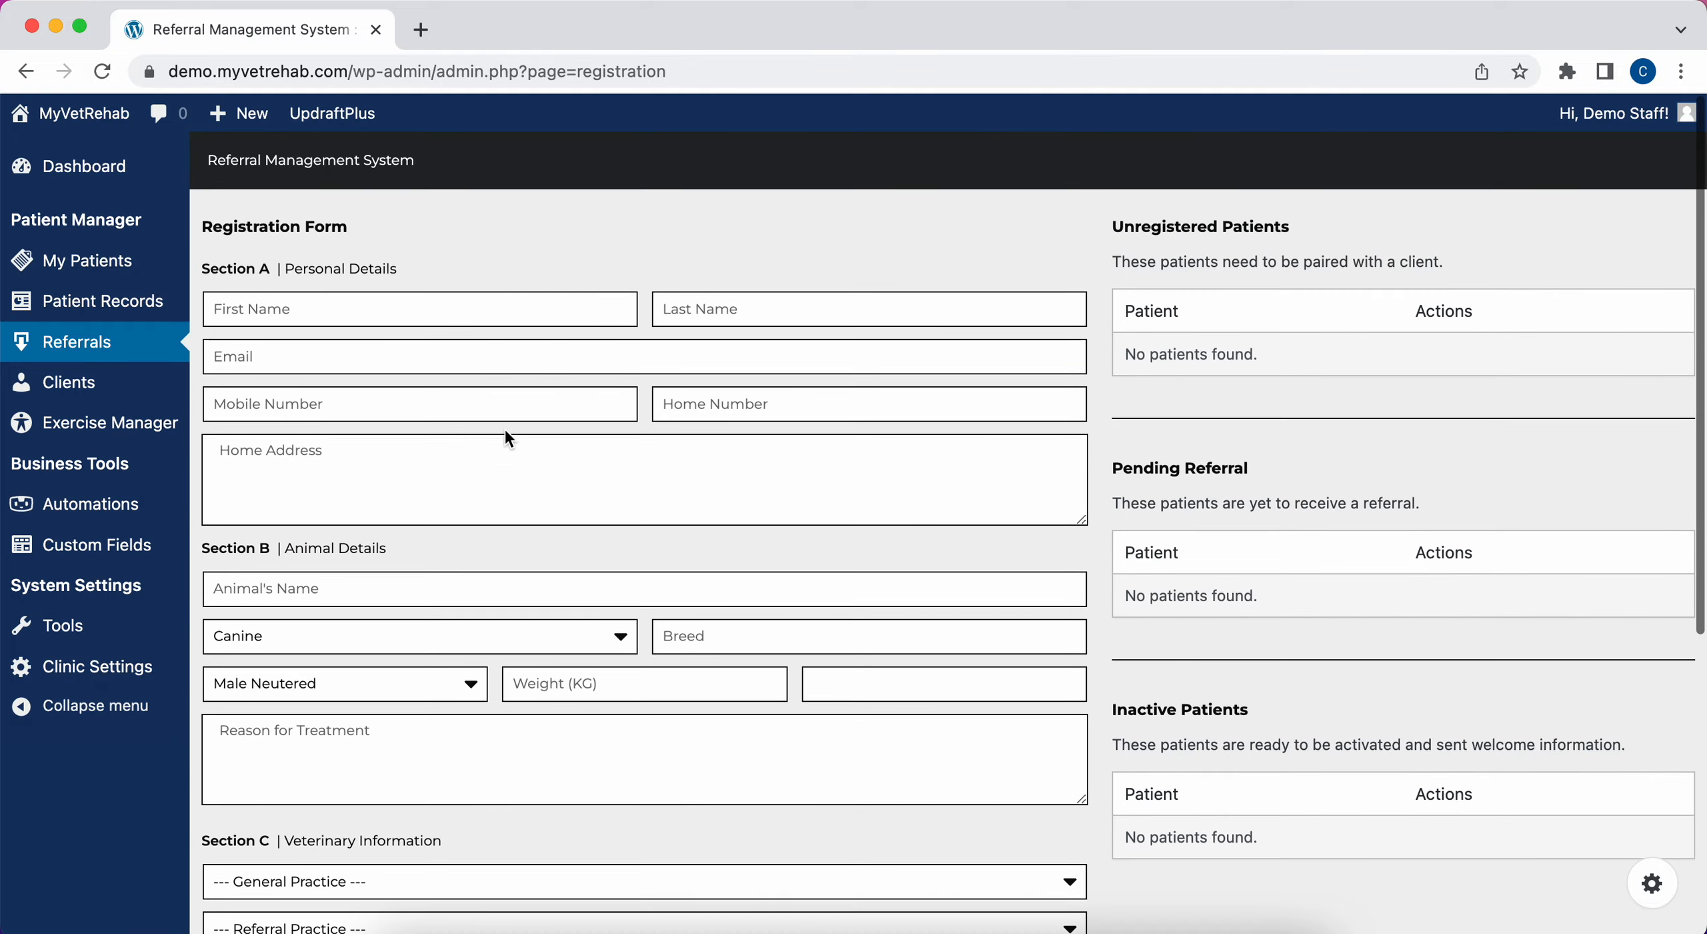
pyautogui.scroll(-7, 504, 429)
pyautogui.scroll(7, 504, 430)
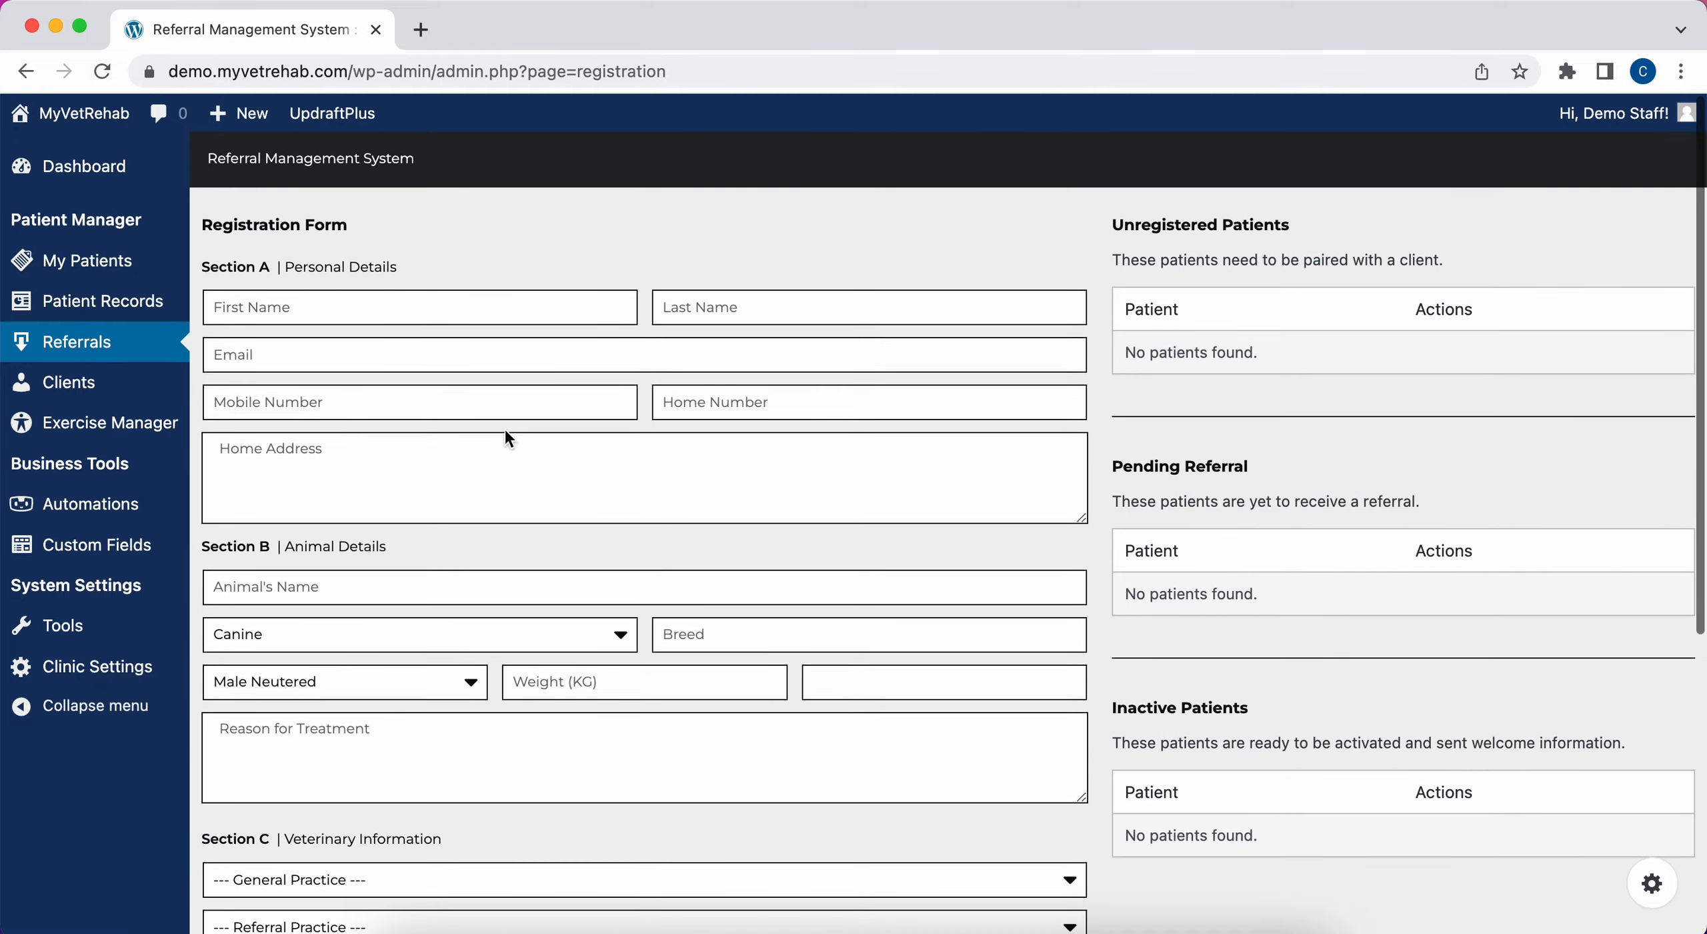
# - Fill in the client's personal details from the saved autofill entry and name the animal Grindalwald followed by the client's surname
pyautogui.click(326, 306)
pyautogui.click(374, 358)
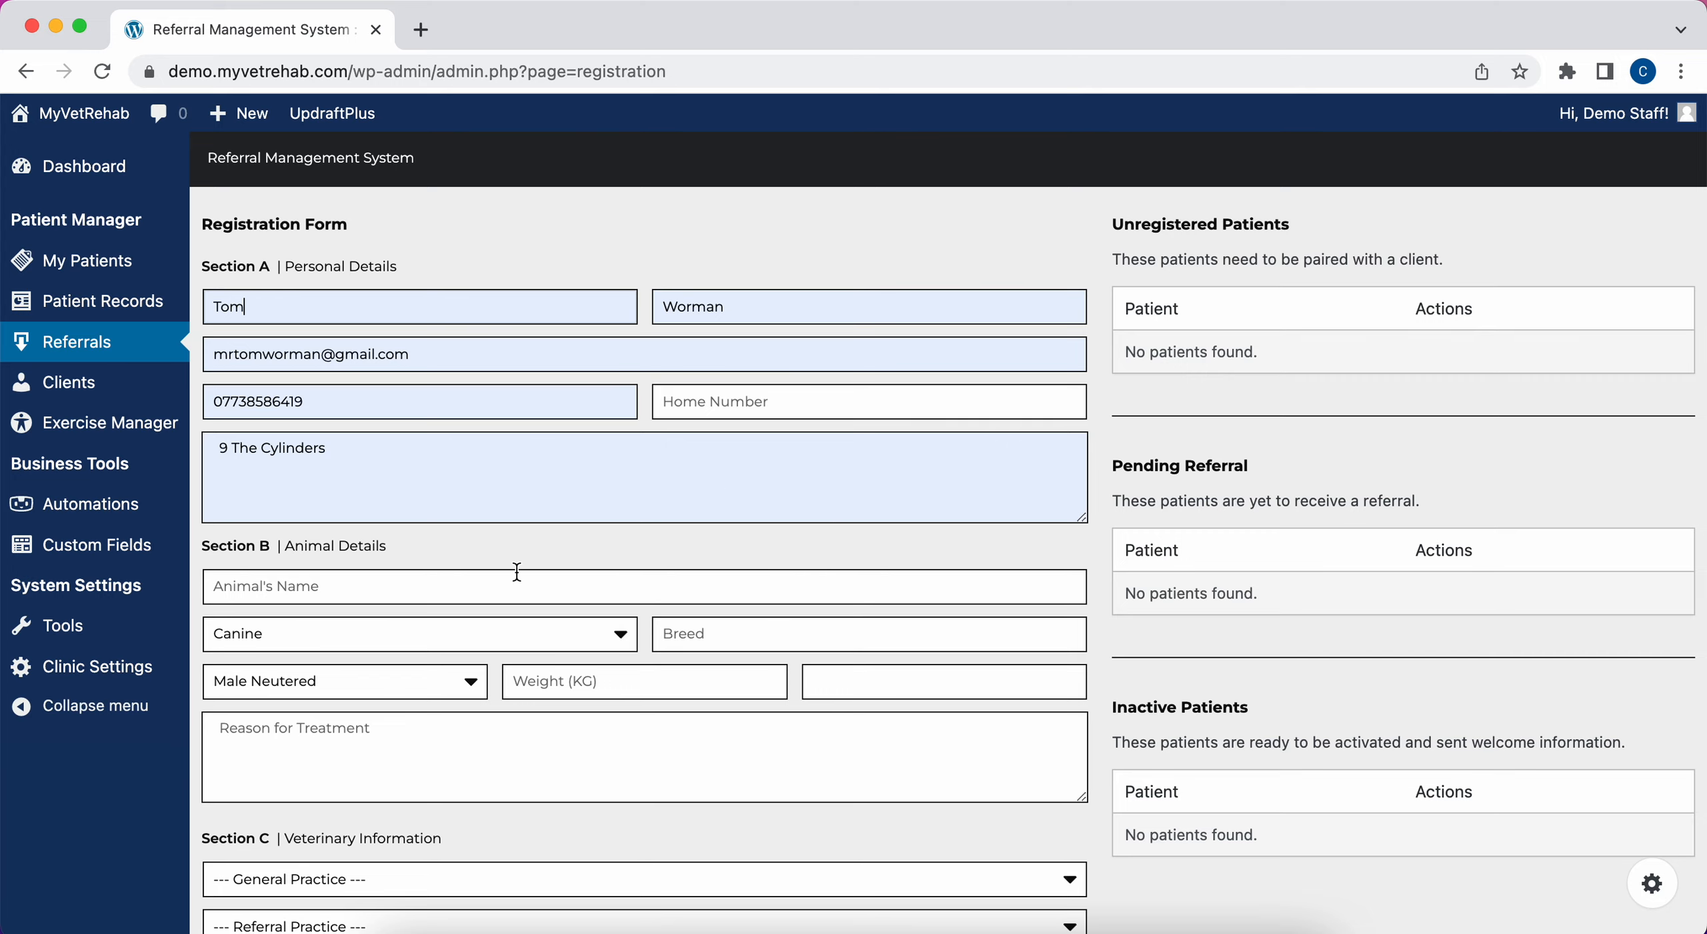
pyautogui.scroll(-2, 517, 571)
pyautogui.click(411, 480)
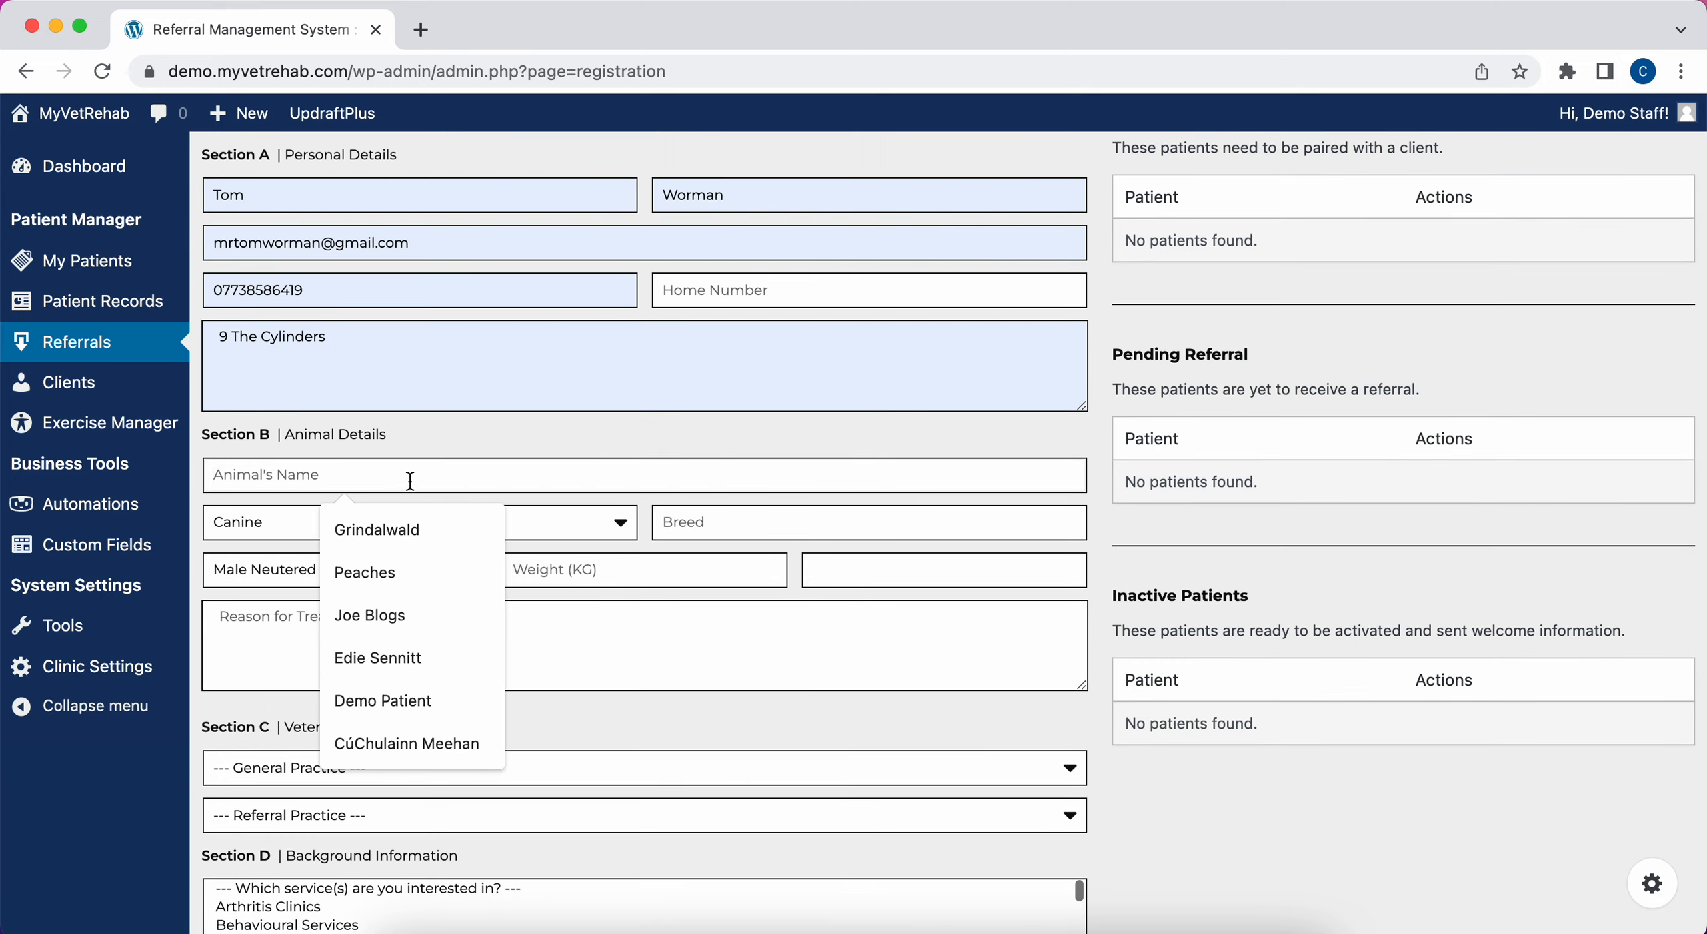
pyautogui.click(408, 527)
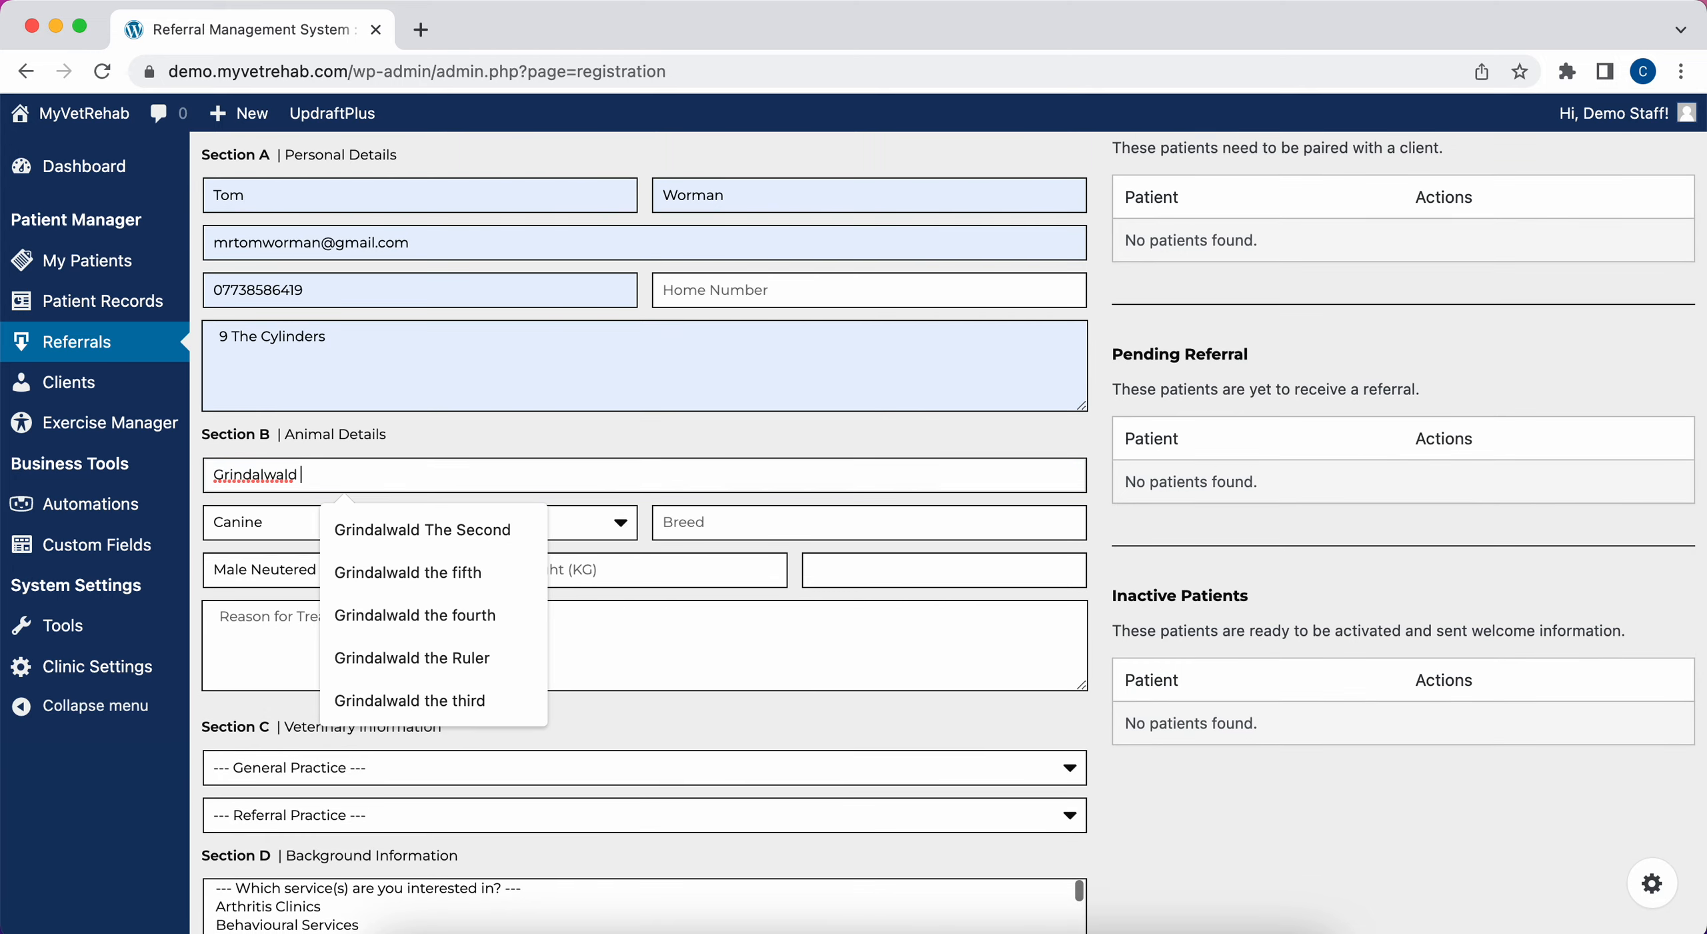
pyautogui.write('Worman')
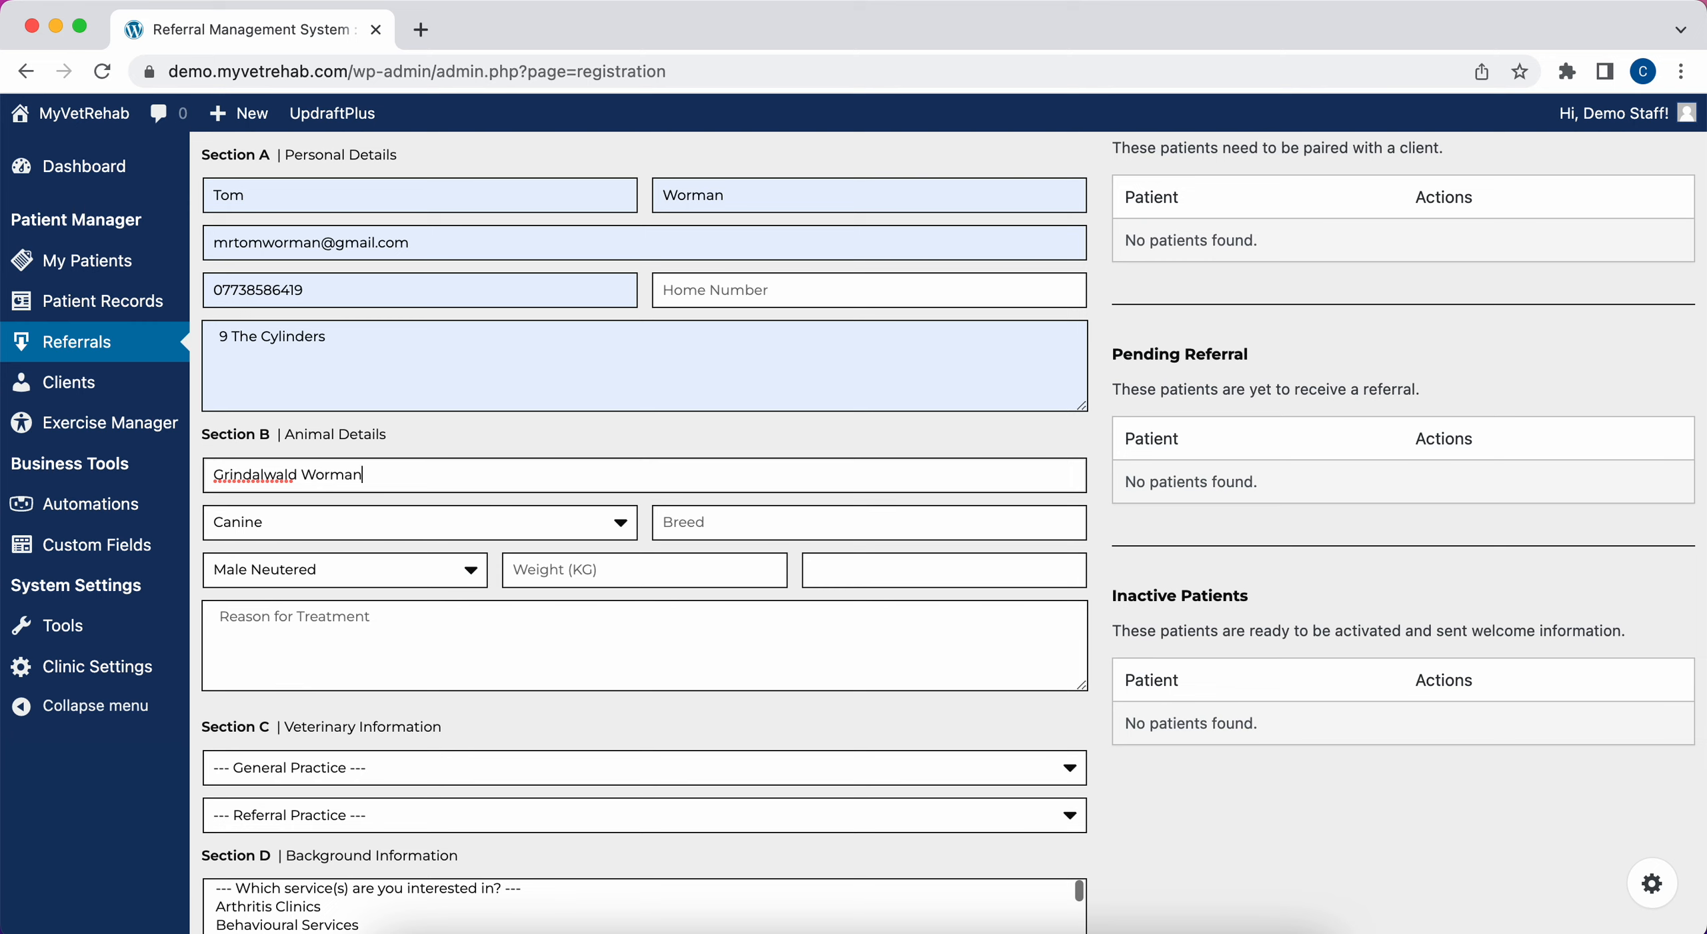
# - Set the animal's breed to Labradog, its sex to Male and its weight to 30 kg
pyautogui.click(722, 521)
pyautogui.write('La')
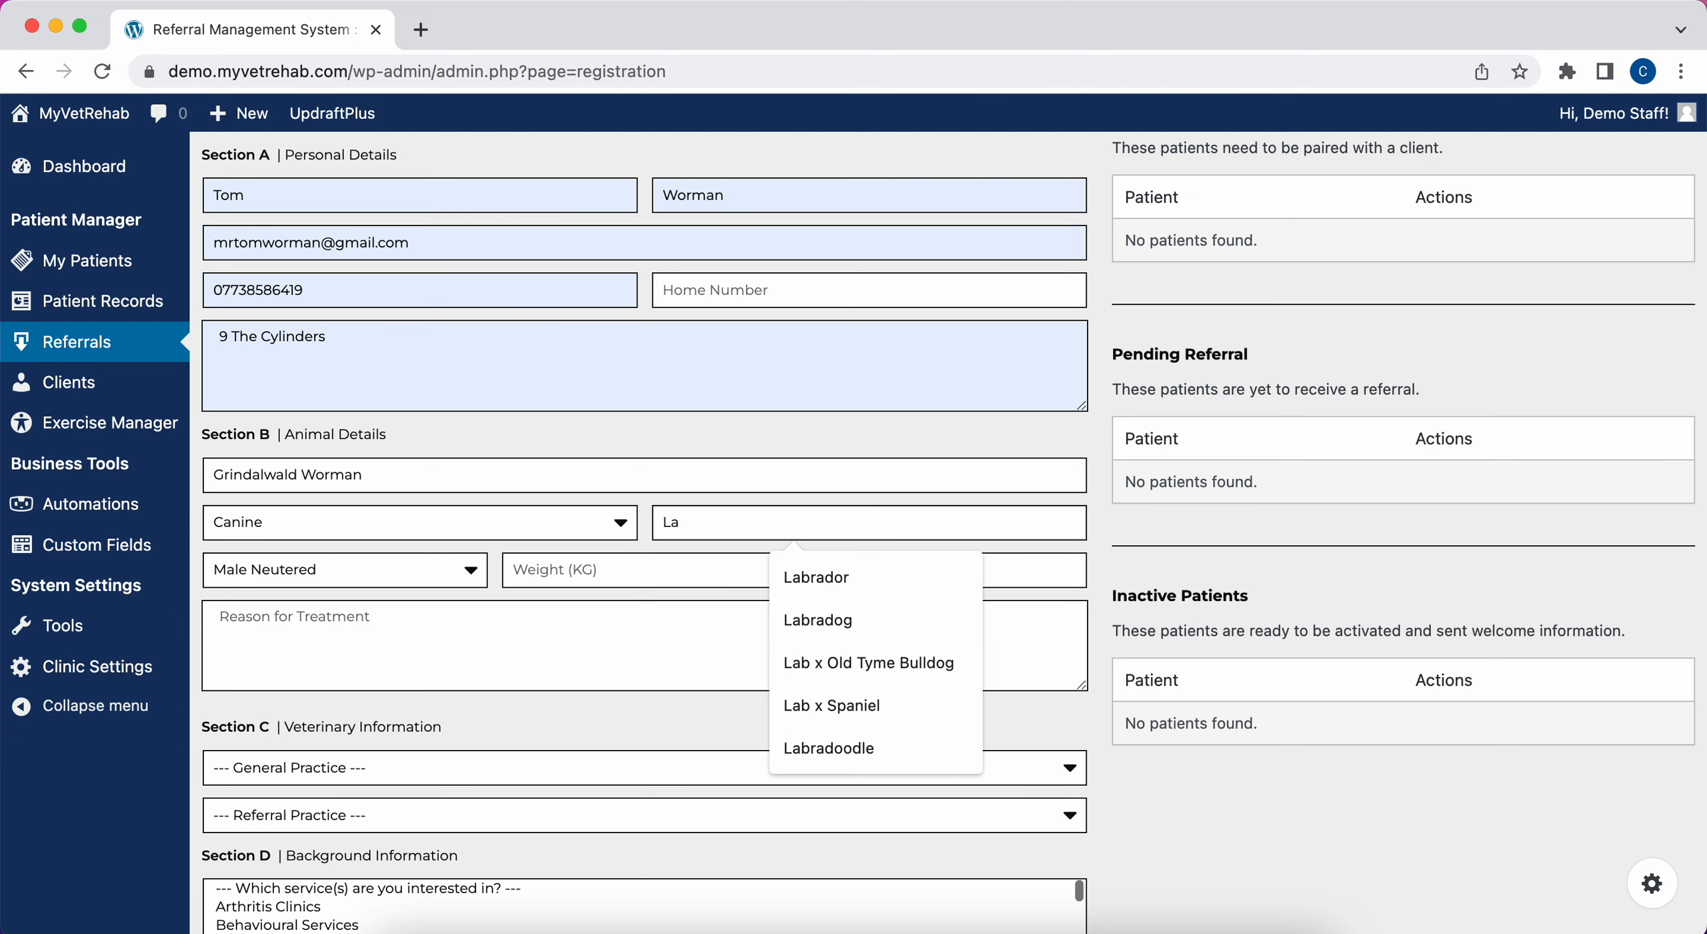
pyautogui.write('b')
pyautogui.click(818, 620)
pyautogui.click(360, 581)
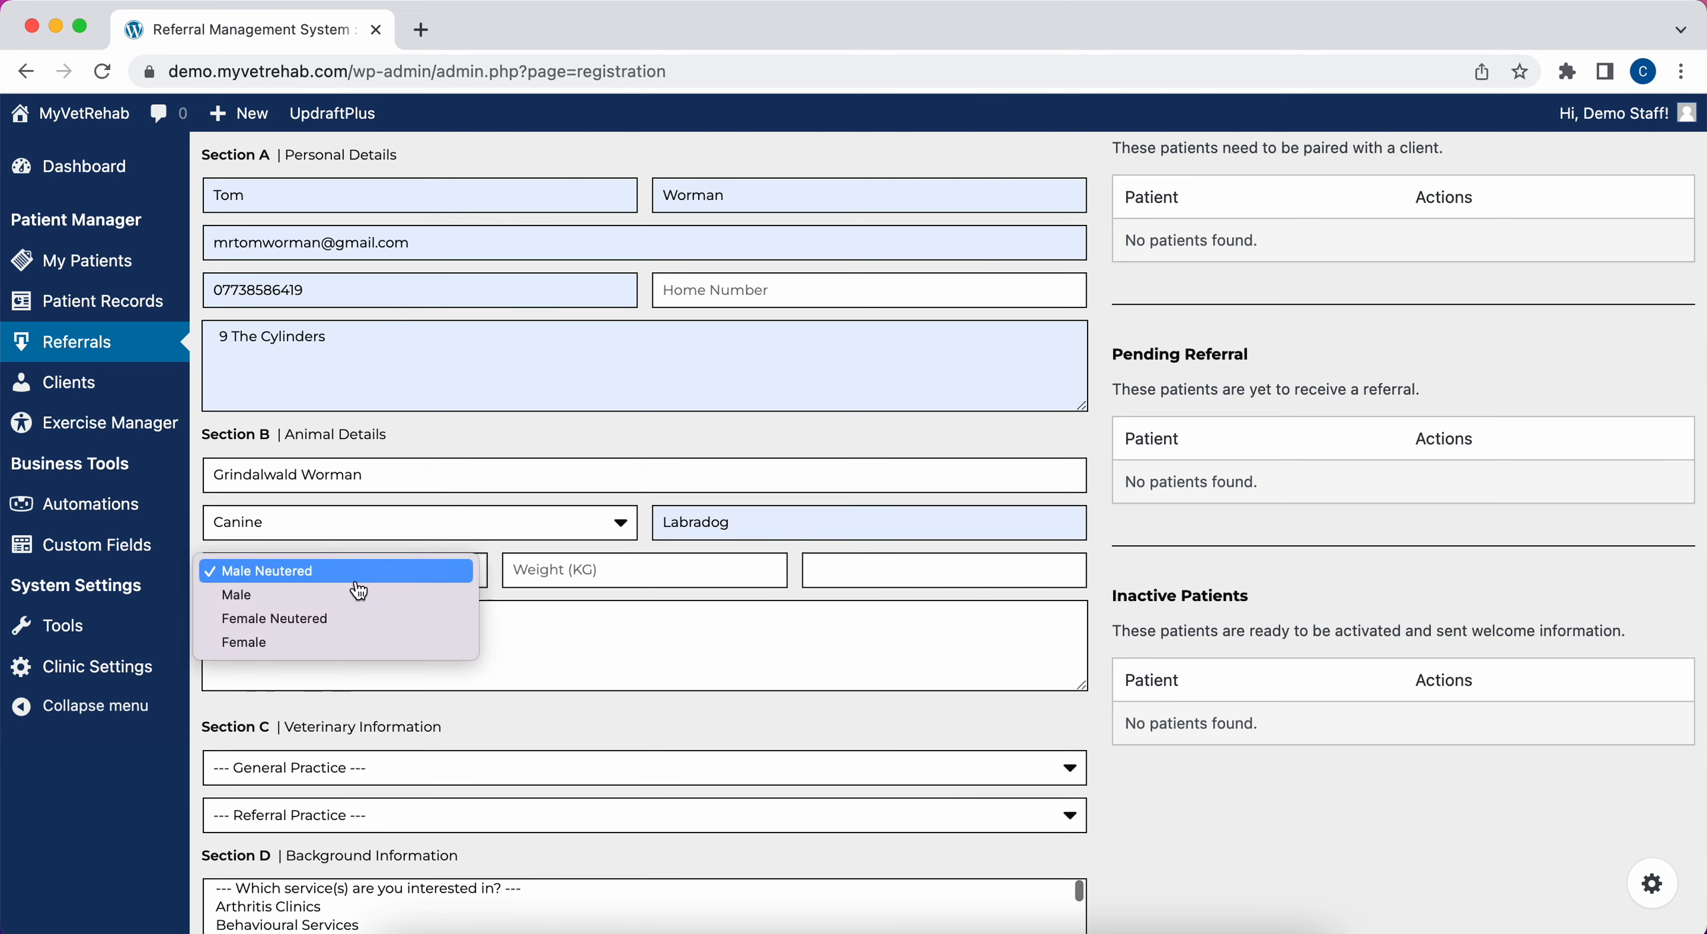
pyautogui.click(362, 596)
pyautogui.click(541, 571)
pyautogui.write('30')
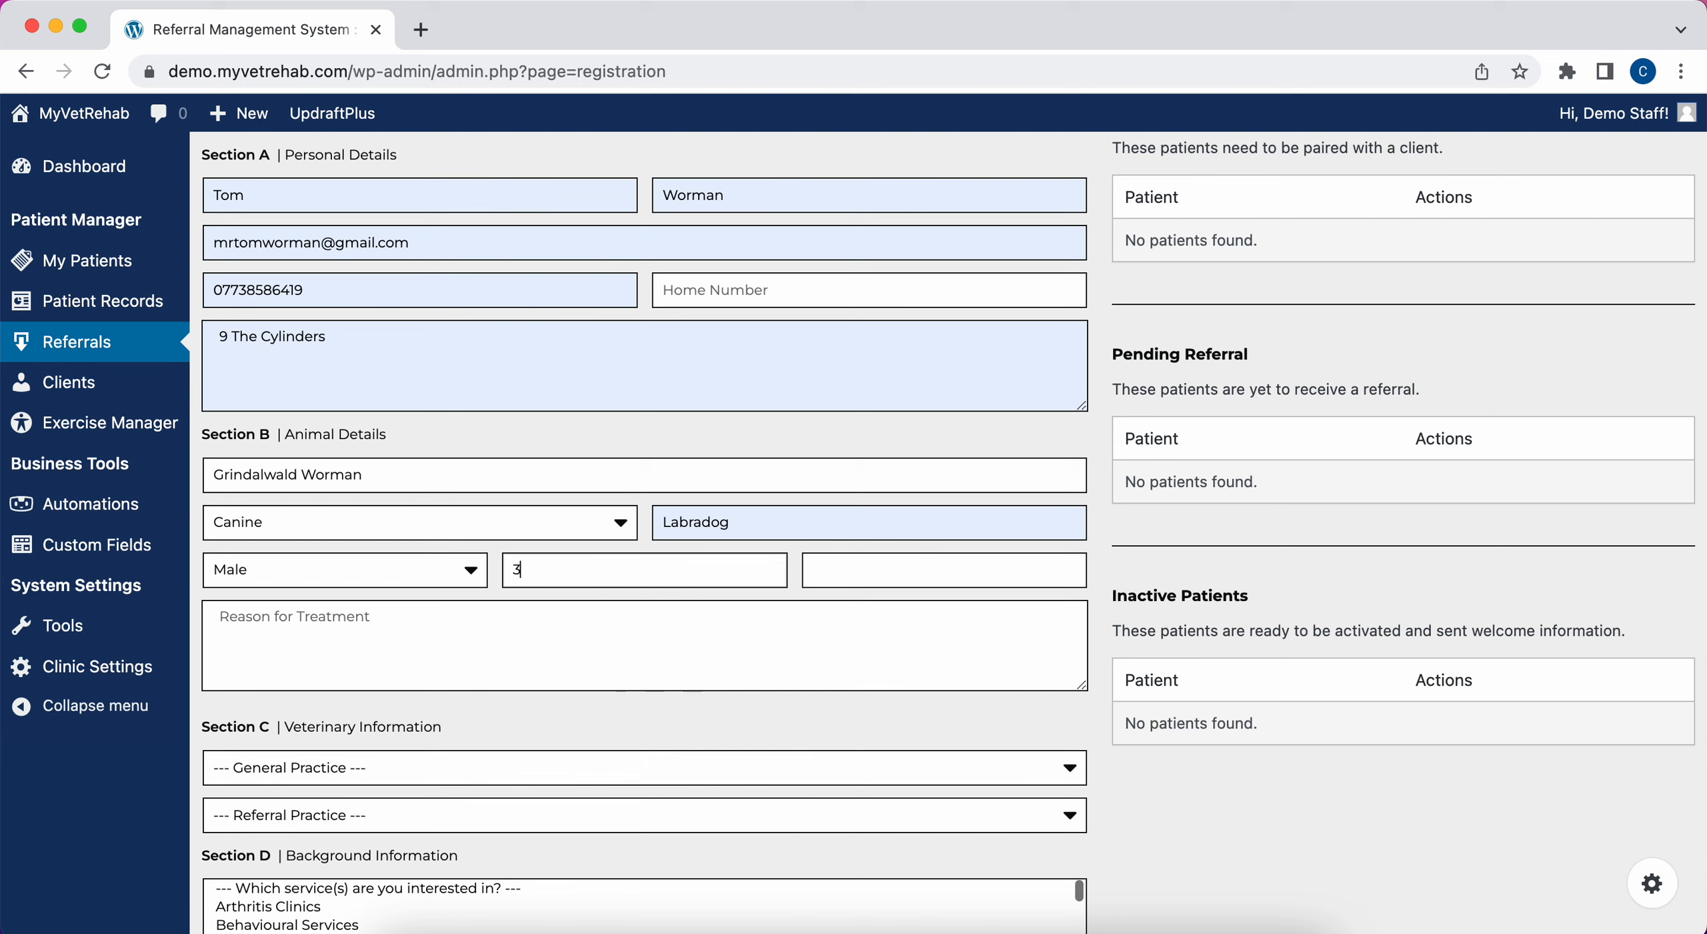
# - Enter the animal's date of birth and give "R/S CrCL rupture" as the reason for treatment
pyautogui.press('Tab')
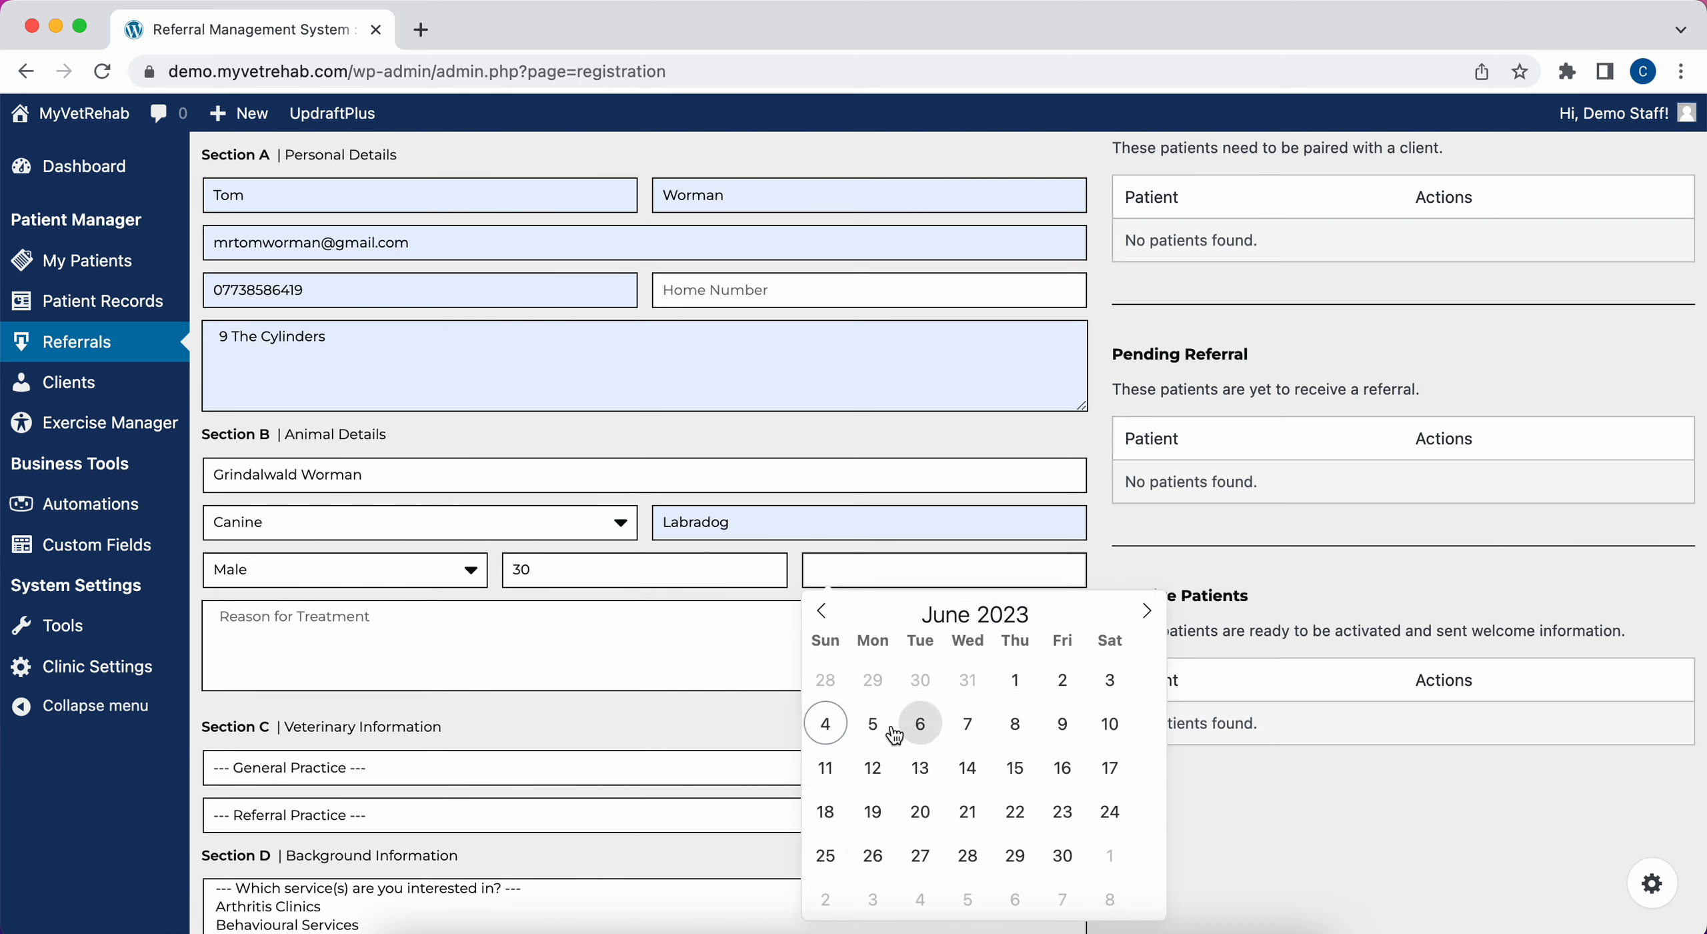
pyautogui.click(871, 726)
pyautogui.click(839, 570)
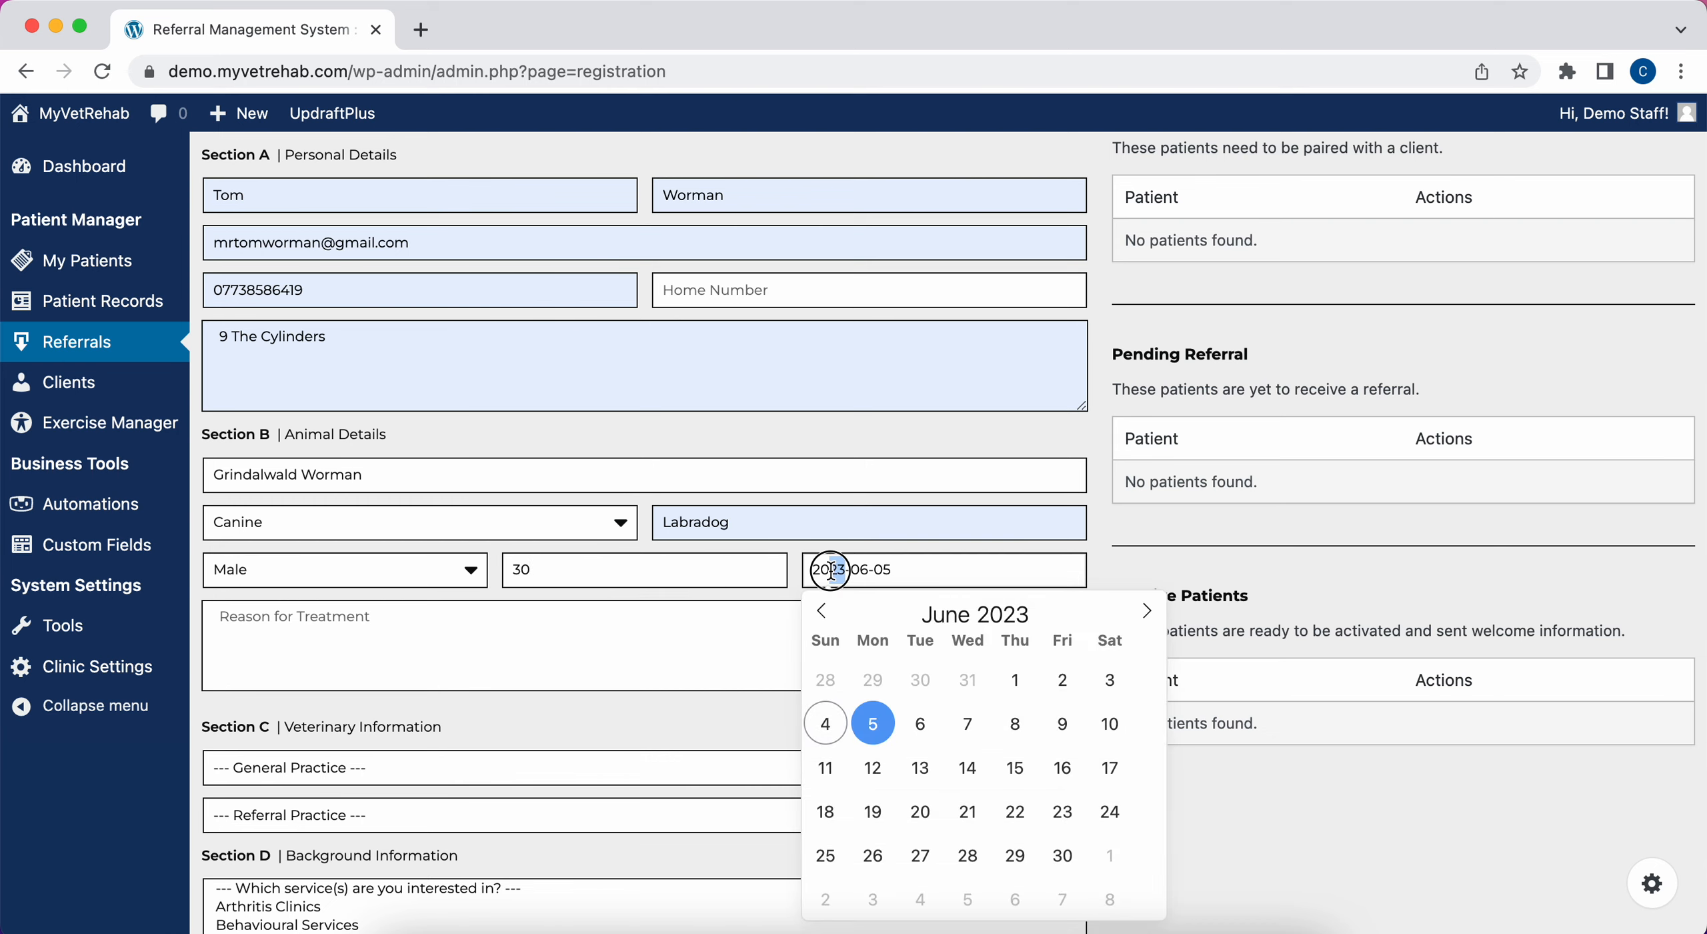
pyautogui.write('0')
pyautogui.click(601, 641)
pyautogui.scroll(-5, 547, 810)
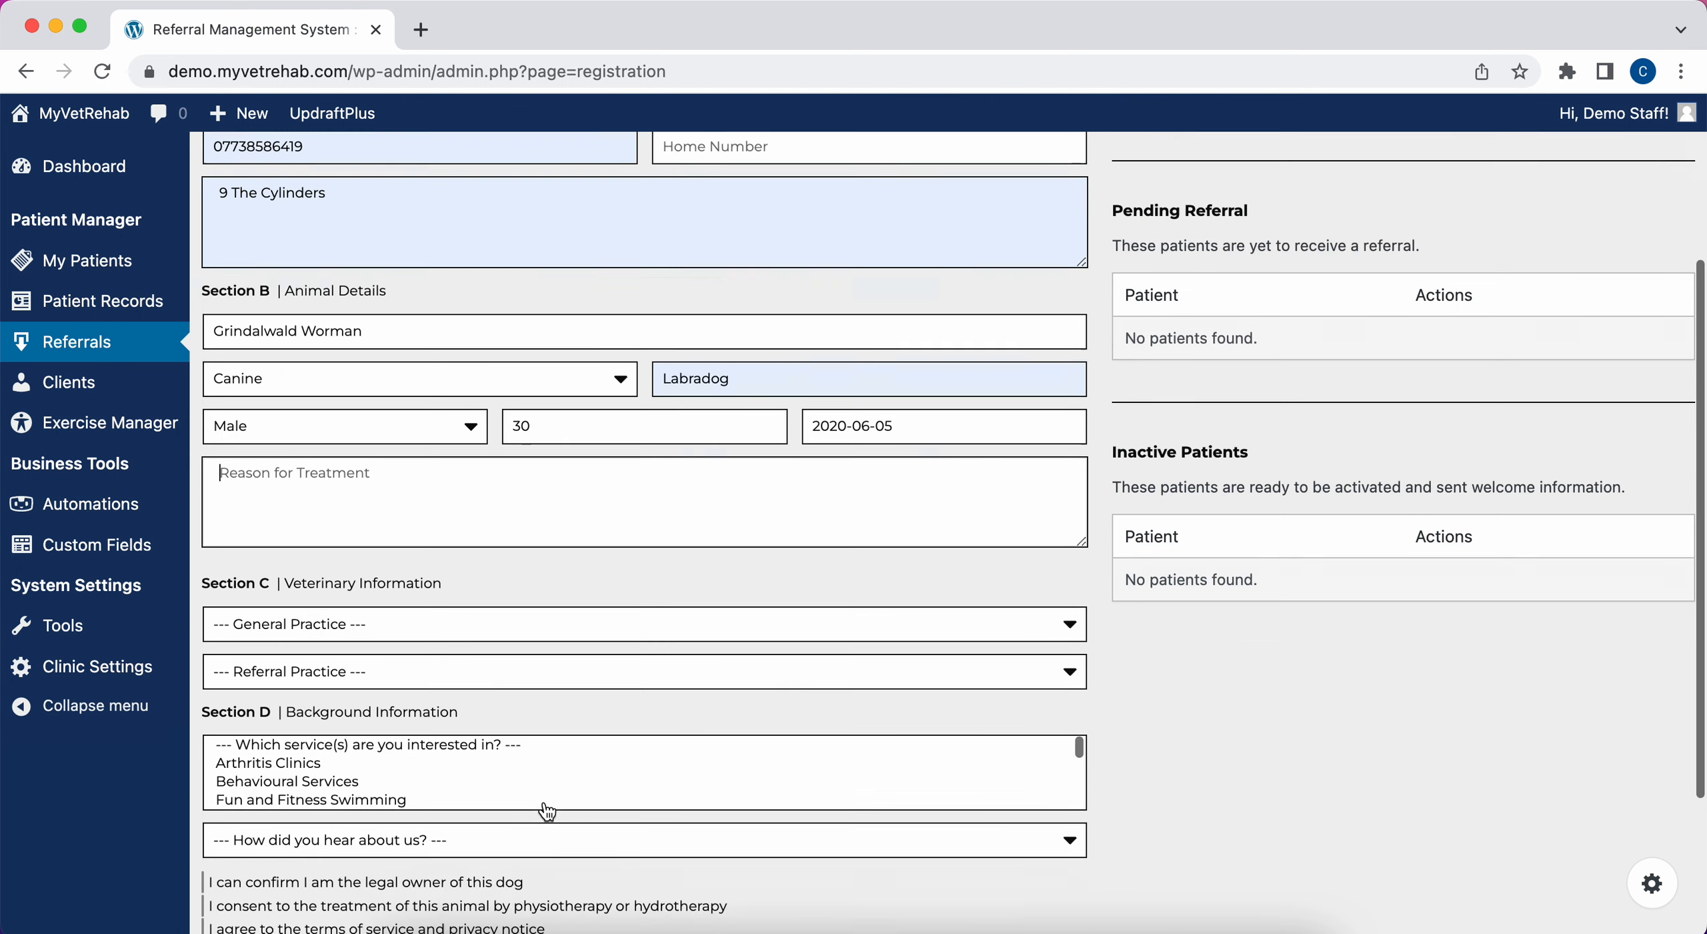
pyautogui.write('R/S C')
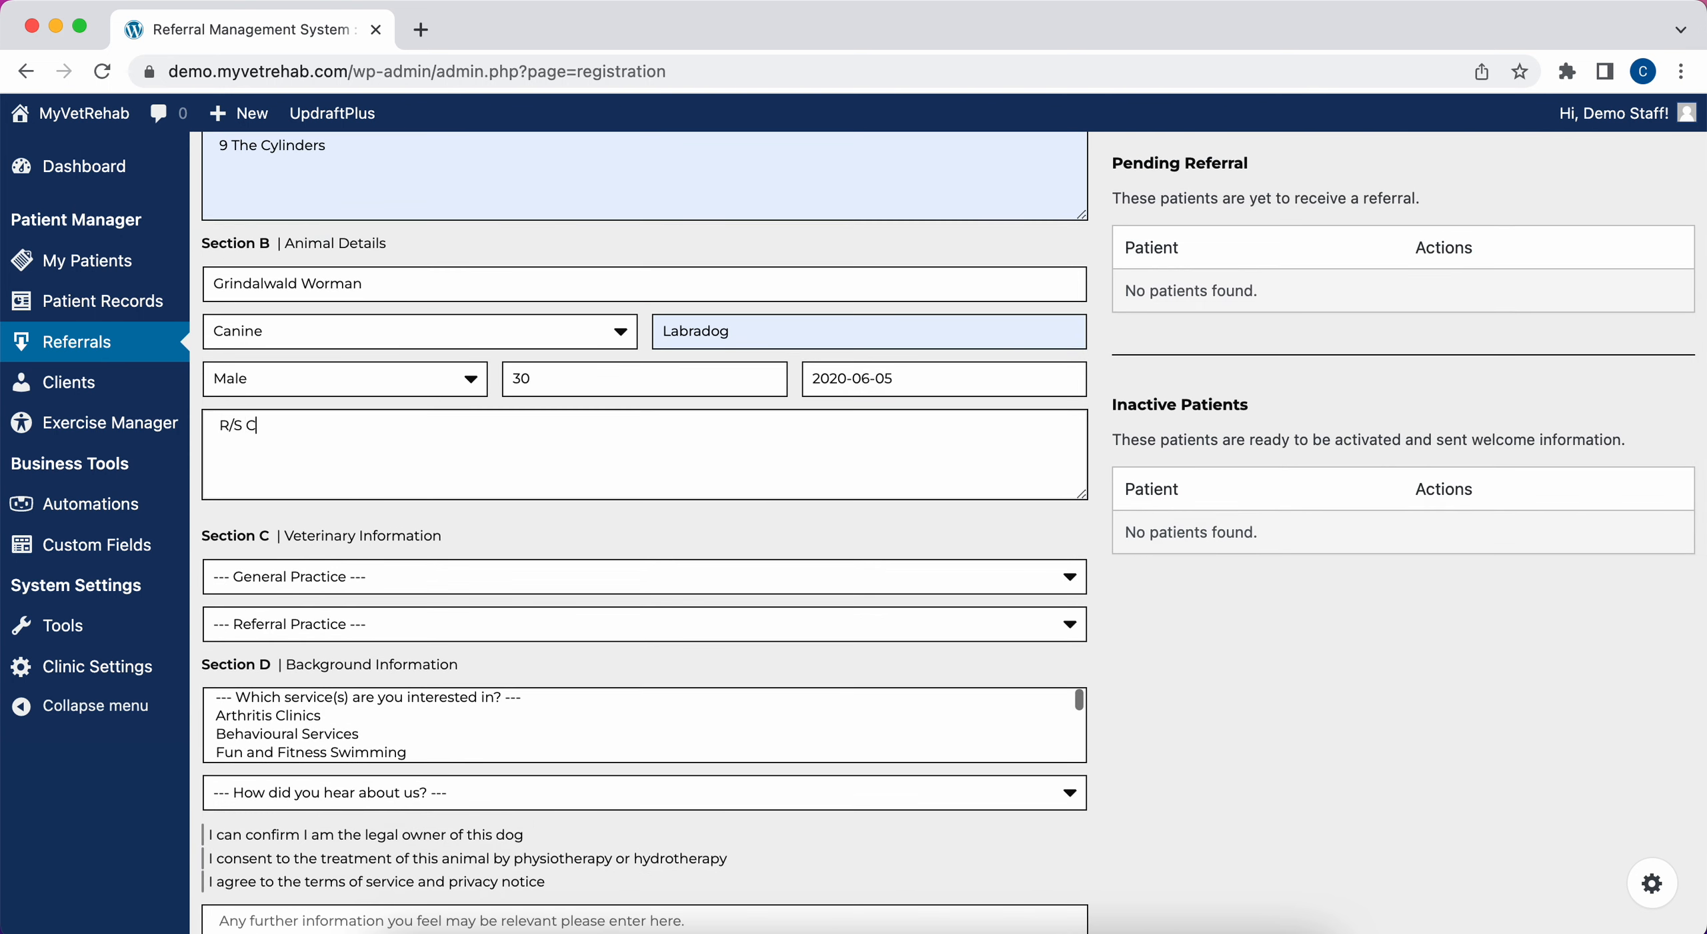
pyautogui.write('rCL rupture')
# - Choose AAS Vets Ltd. as the general practice and Ark Veterinary Clinics as the referral practice
pyautogui.click(375, 587)
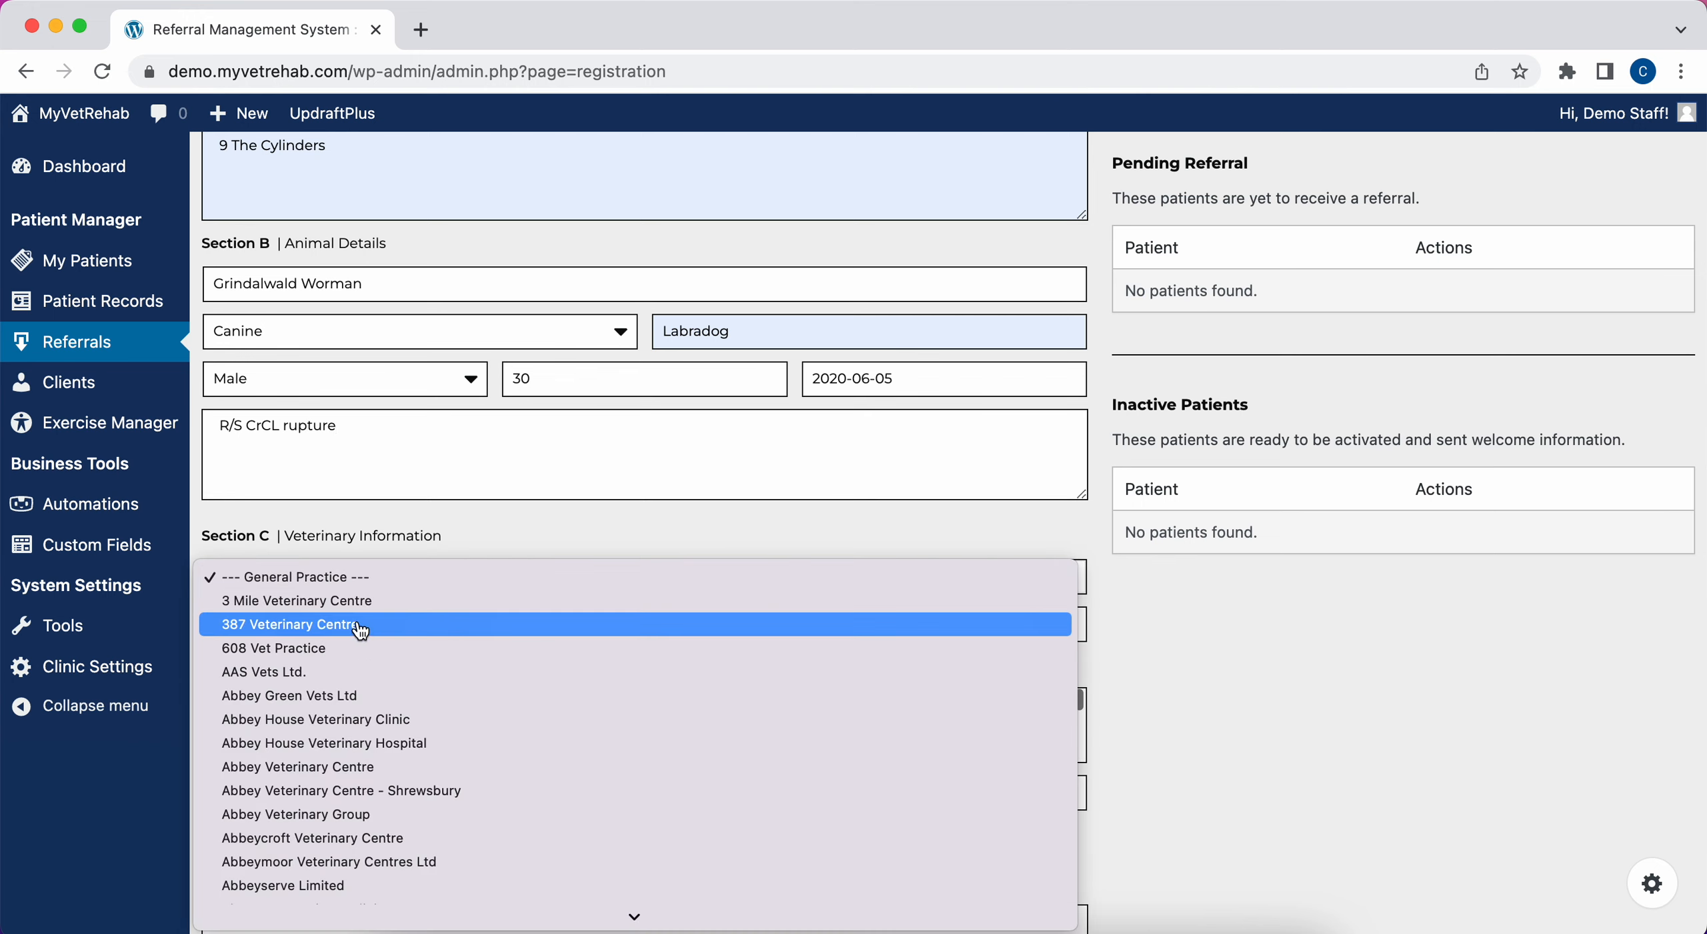
pyautogui.click(362, 671)
pyautogui.click(316, 623)
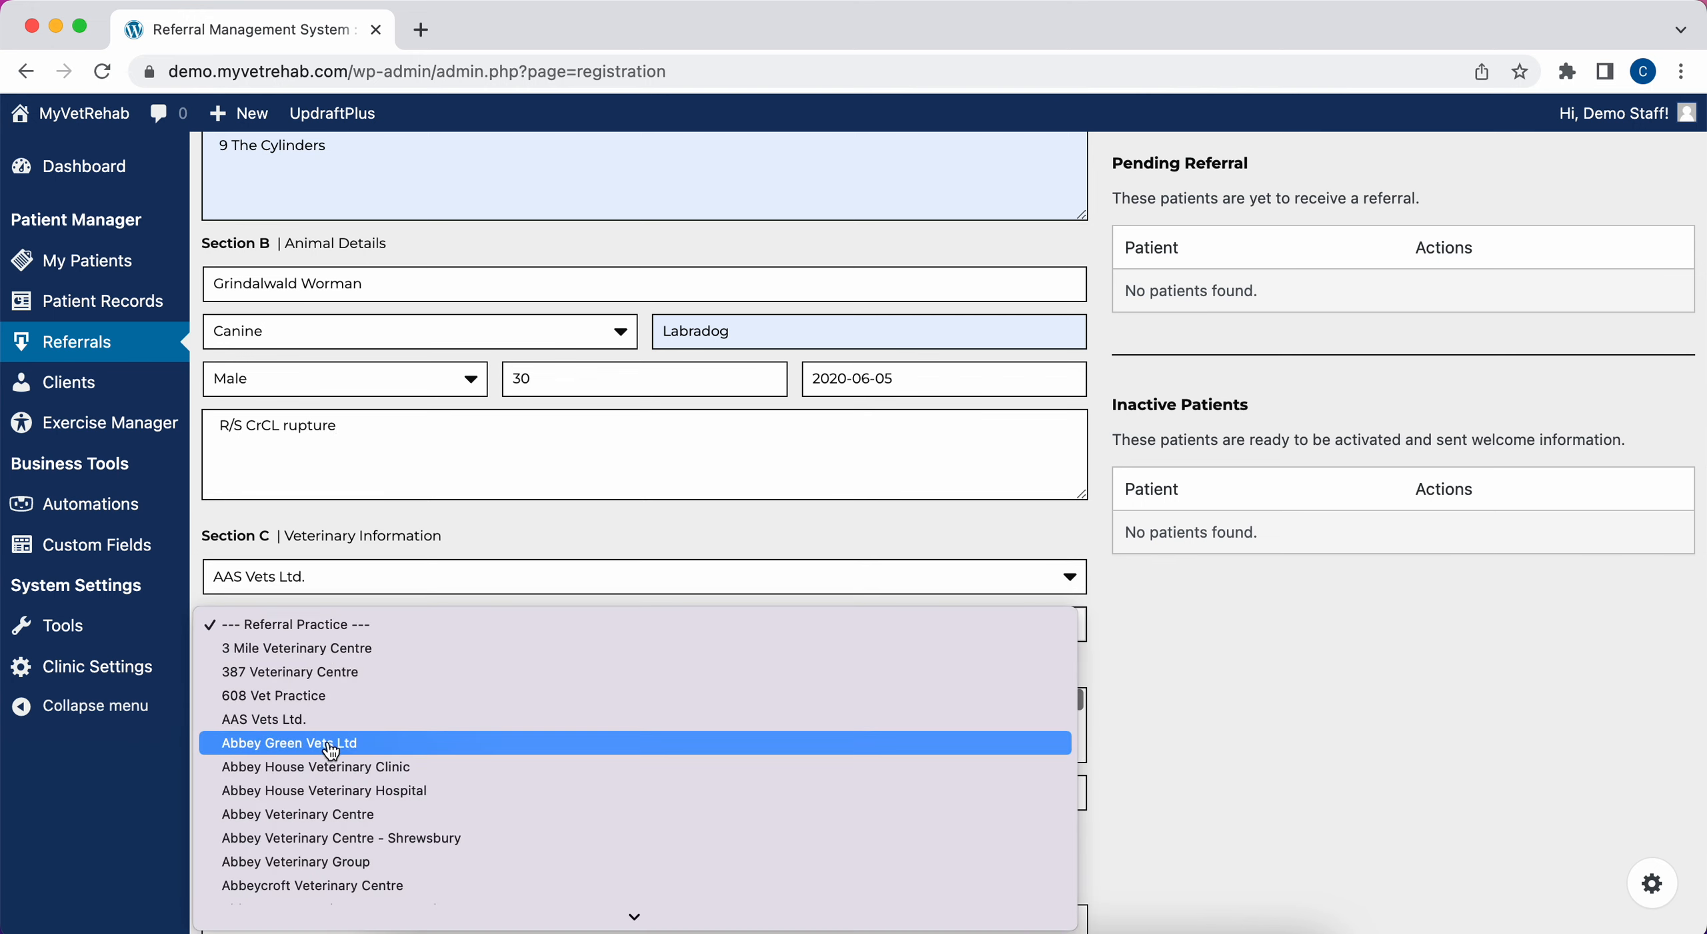
pyautogui.scroll(-15, 331, 751)
pyautogui.click(327, 734)
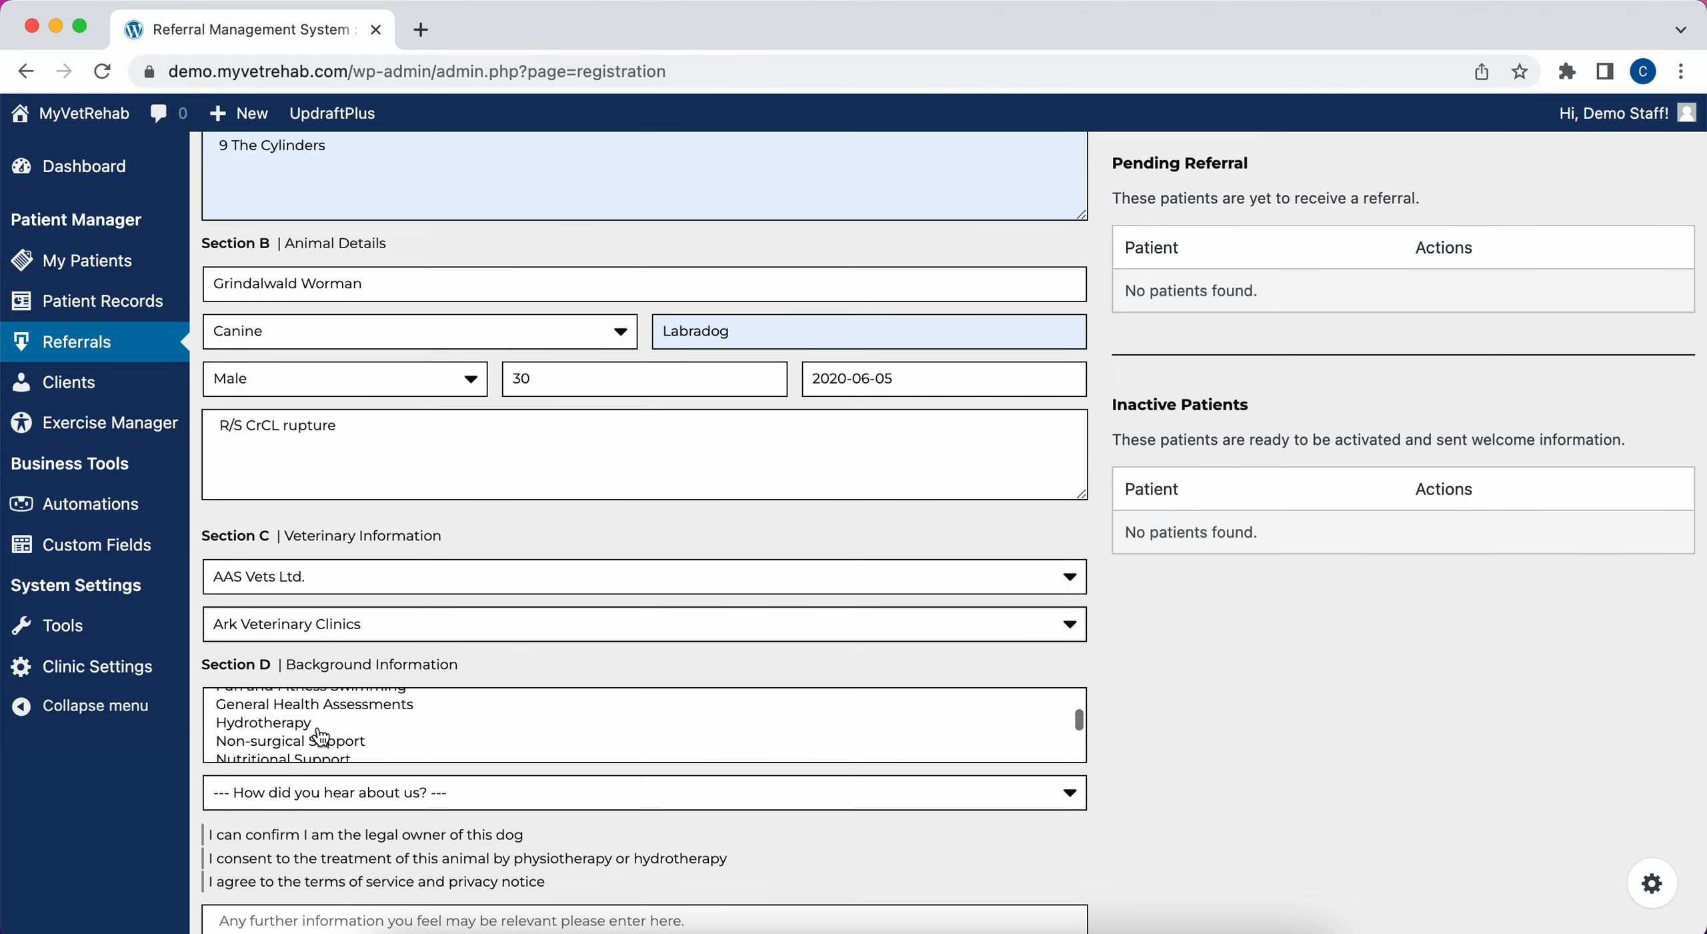
# - Select Post Operative Recovery and Sports Medicine as services of interest in the background information
pyautogui.click(320, 739)
pyautogui.scroll(-3, 320, 736)
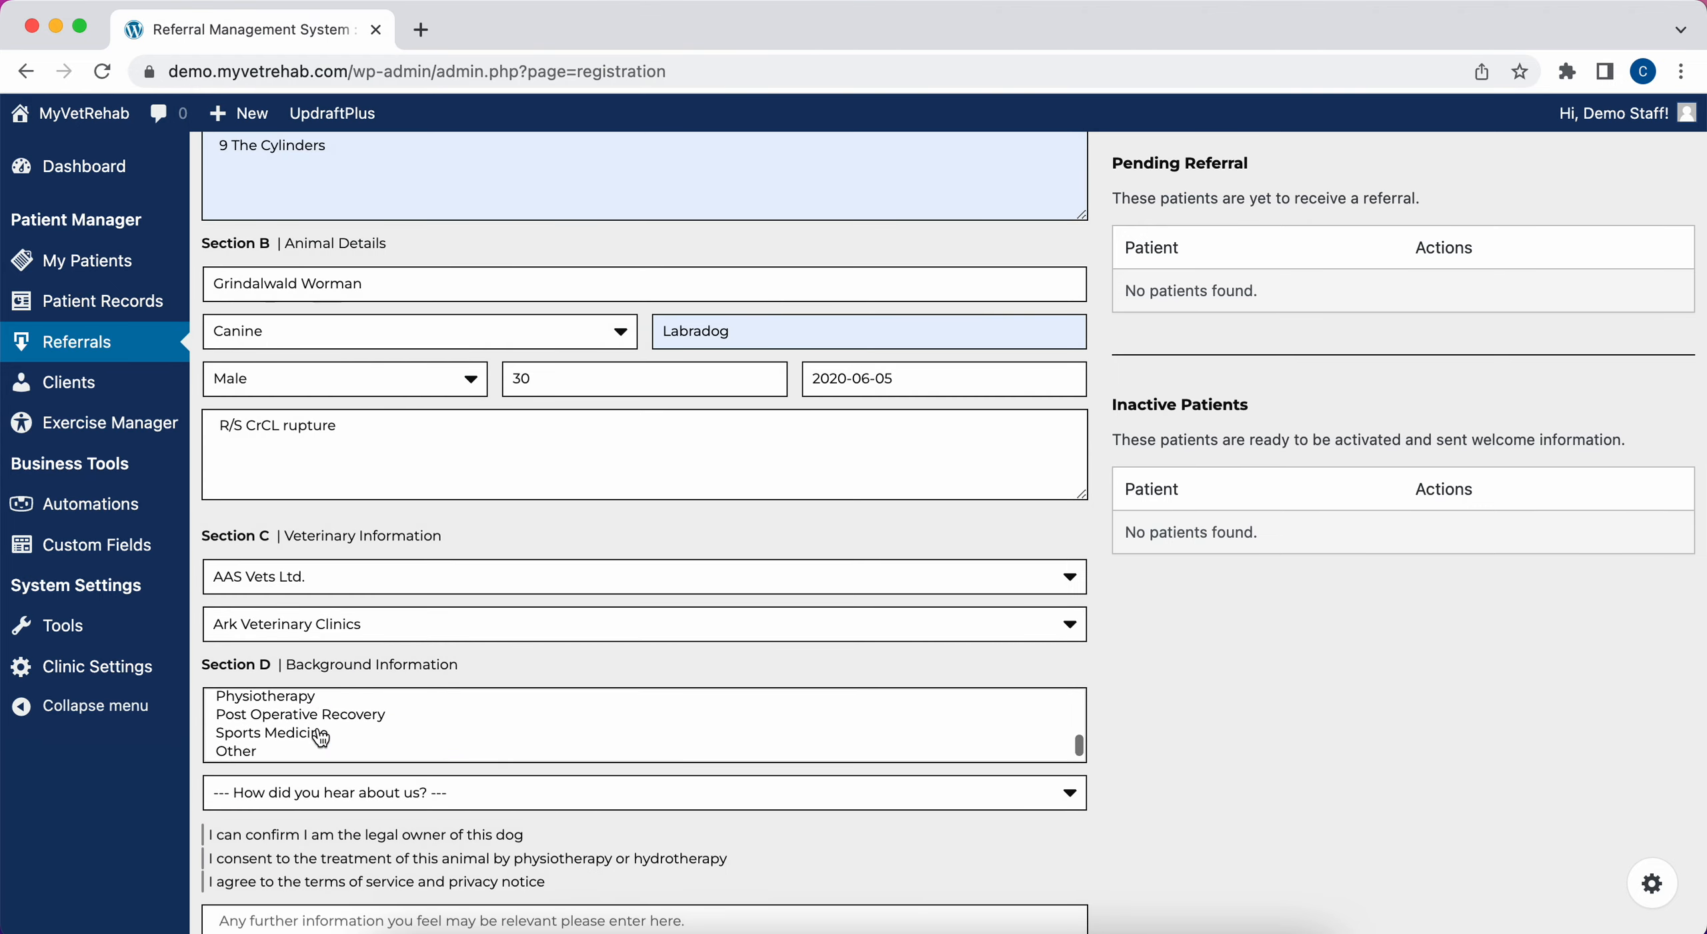
pyautogui.keyDown('shift'); pyautogui.click(320, 737); pyautogui.keyUp('shift')
pyautogui.scroll(-1, 321, 737)
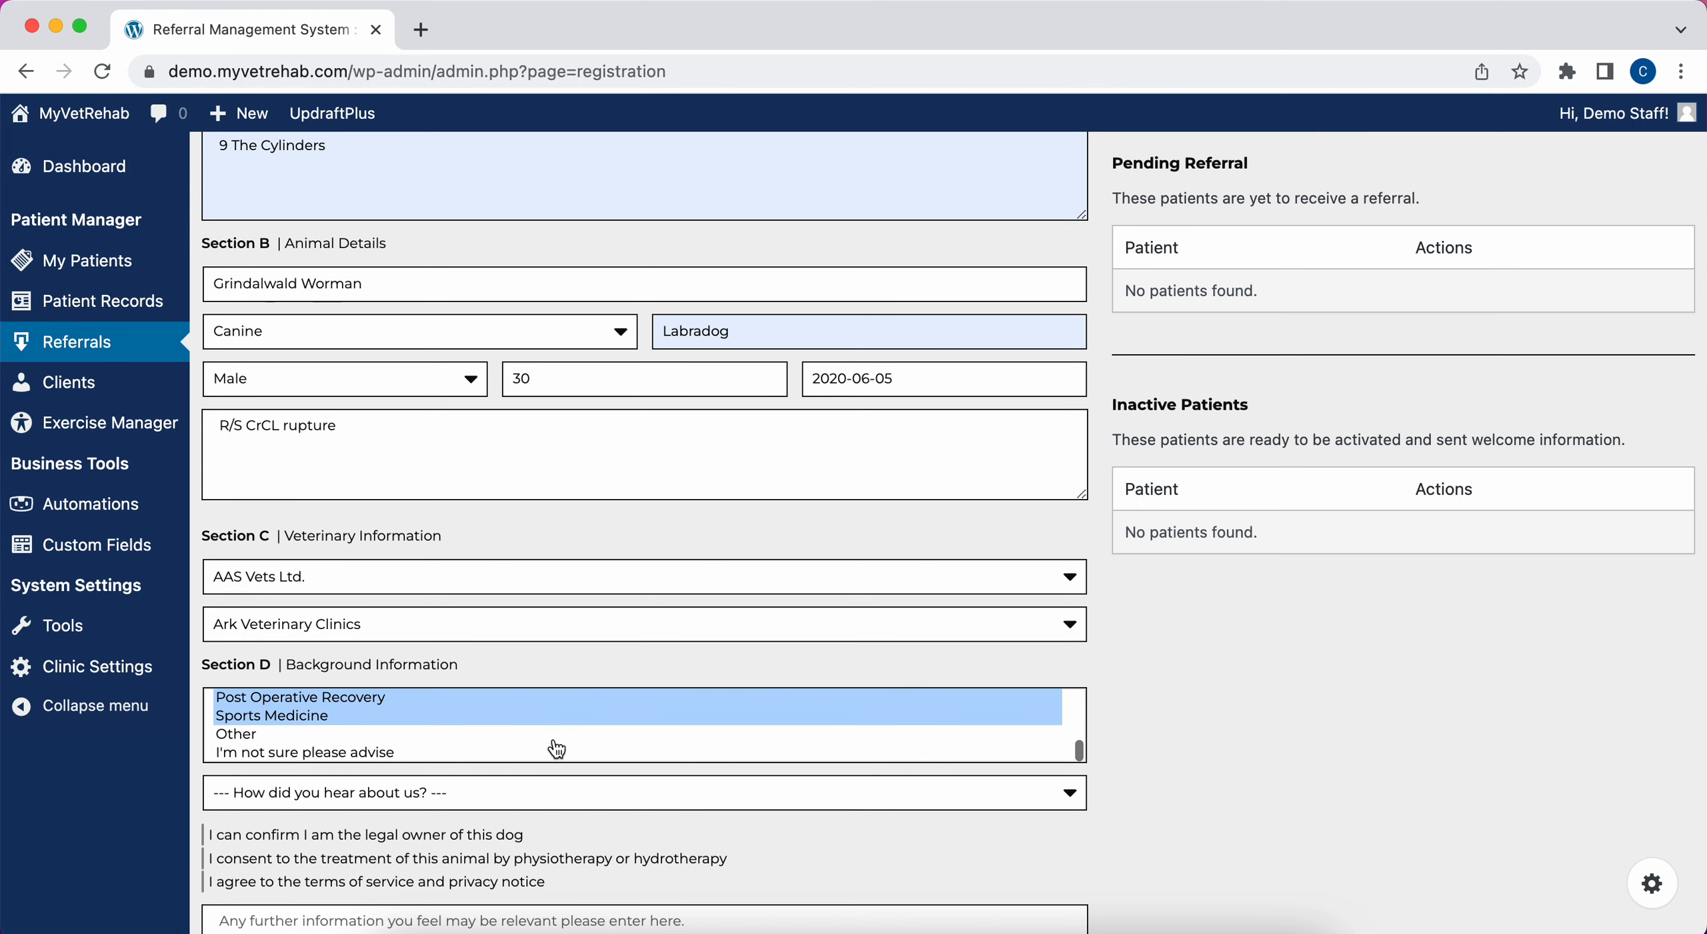
pyautogui.scroll(-2, 564, 720)
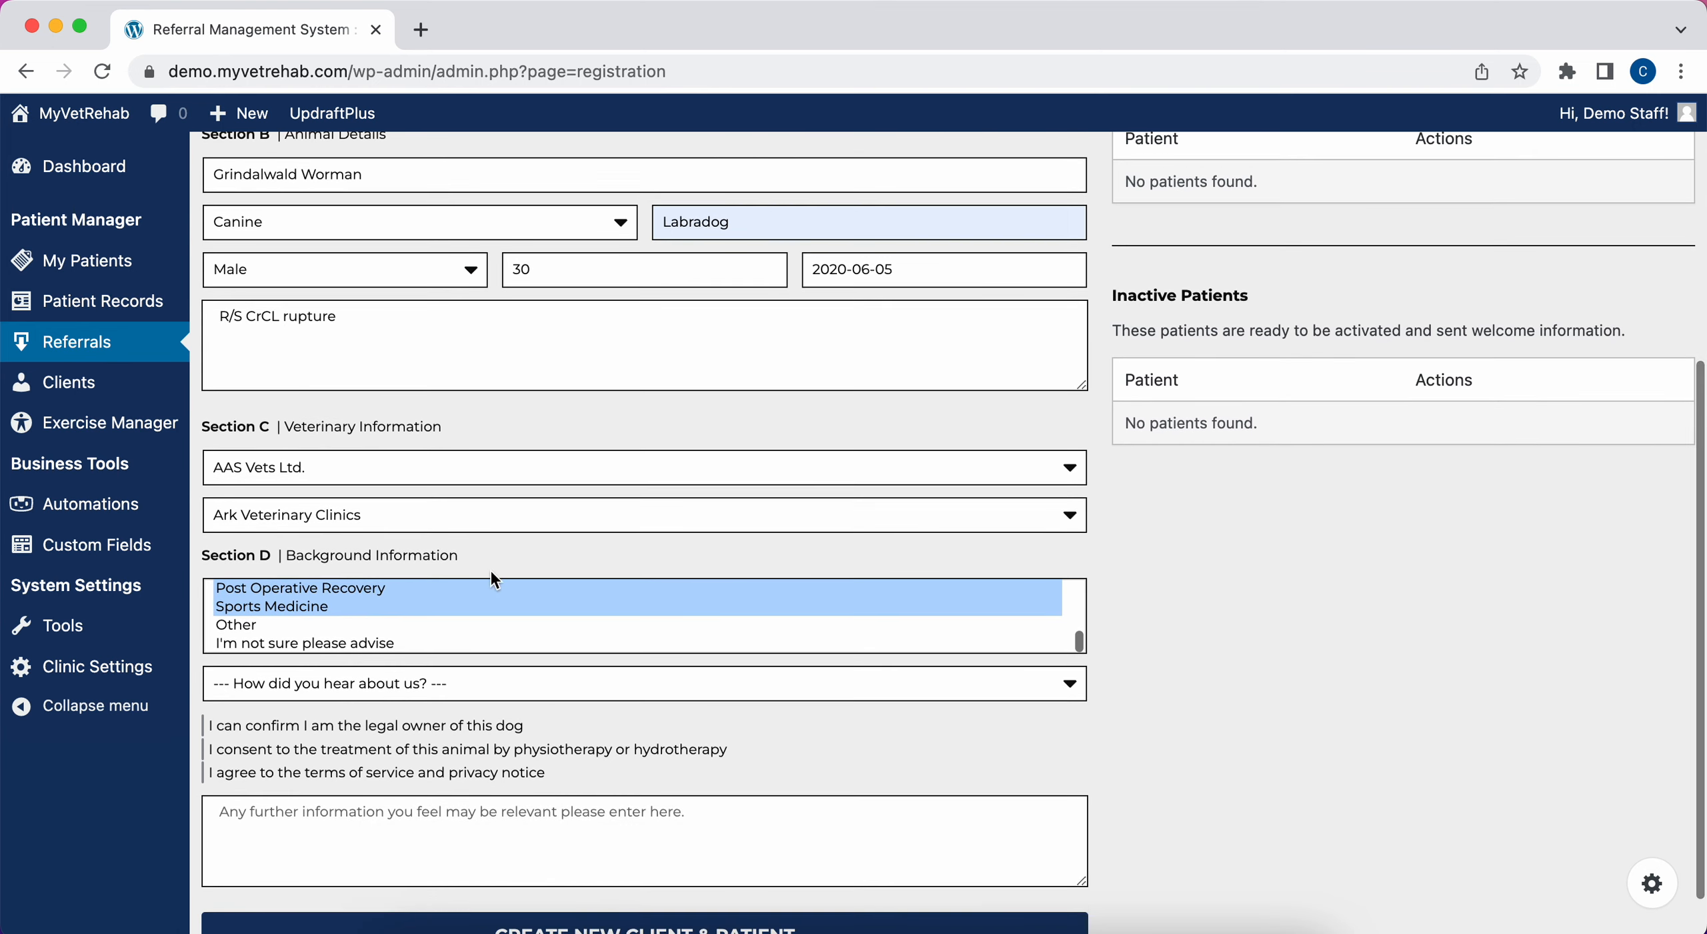
pyautogui.scroll(5, 476, 621)
pyautogui.scroll(1, 479, 622)
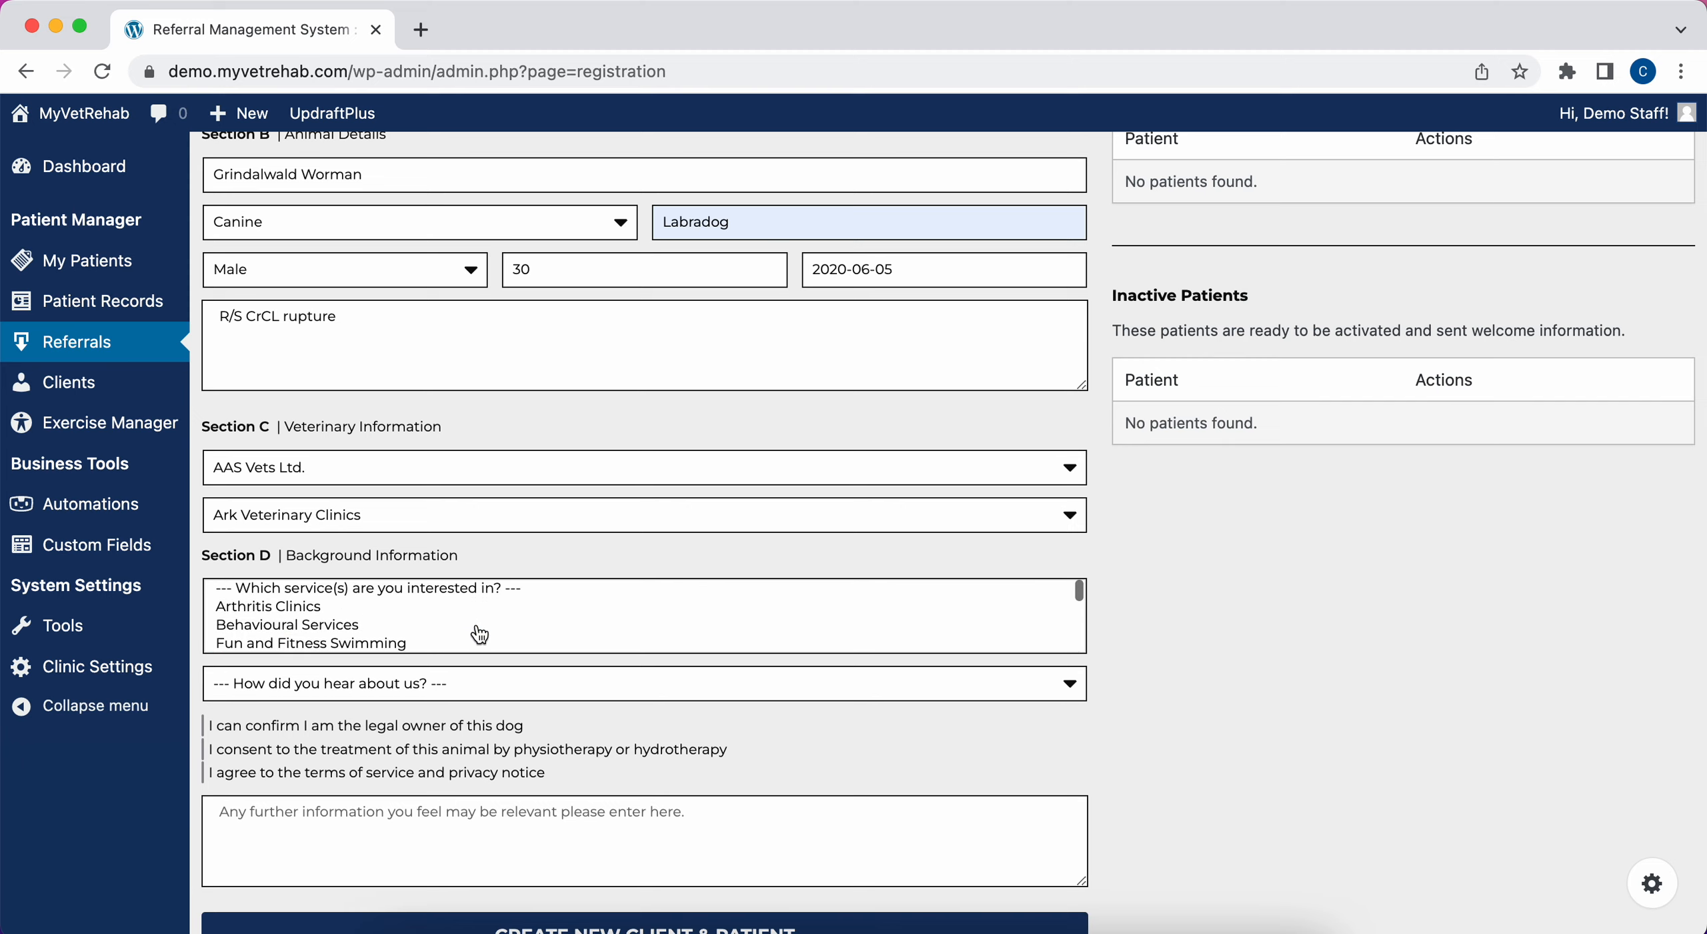
# - Set how the client heard about the clinic to Friend Recommended and accept the ownership, treatment consent and terms statements
pyautogui.click(482, 678)
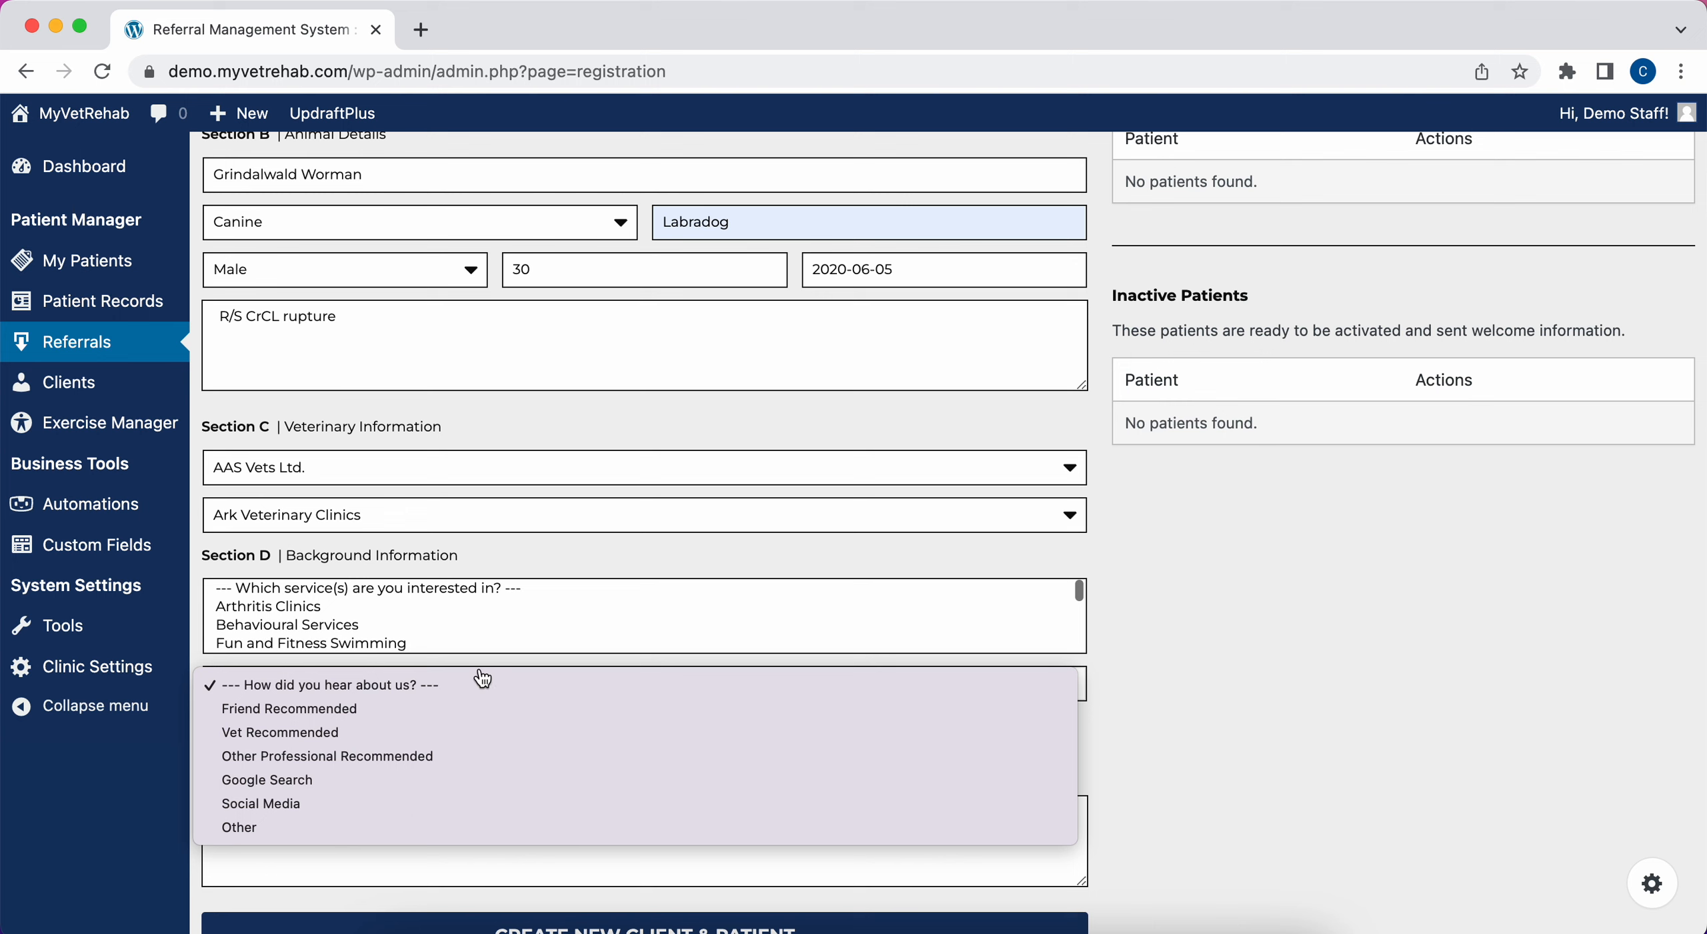
pyautogui.click(473, 712)
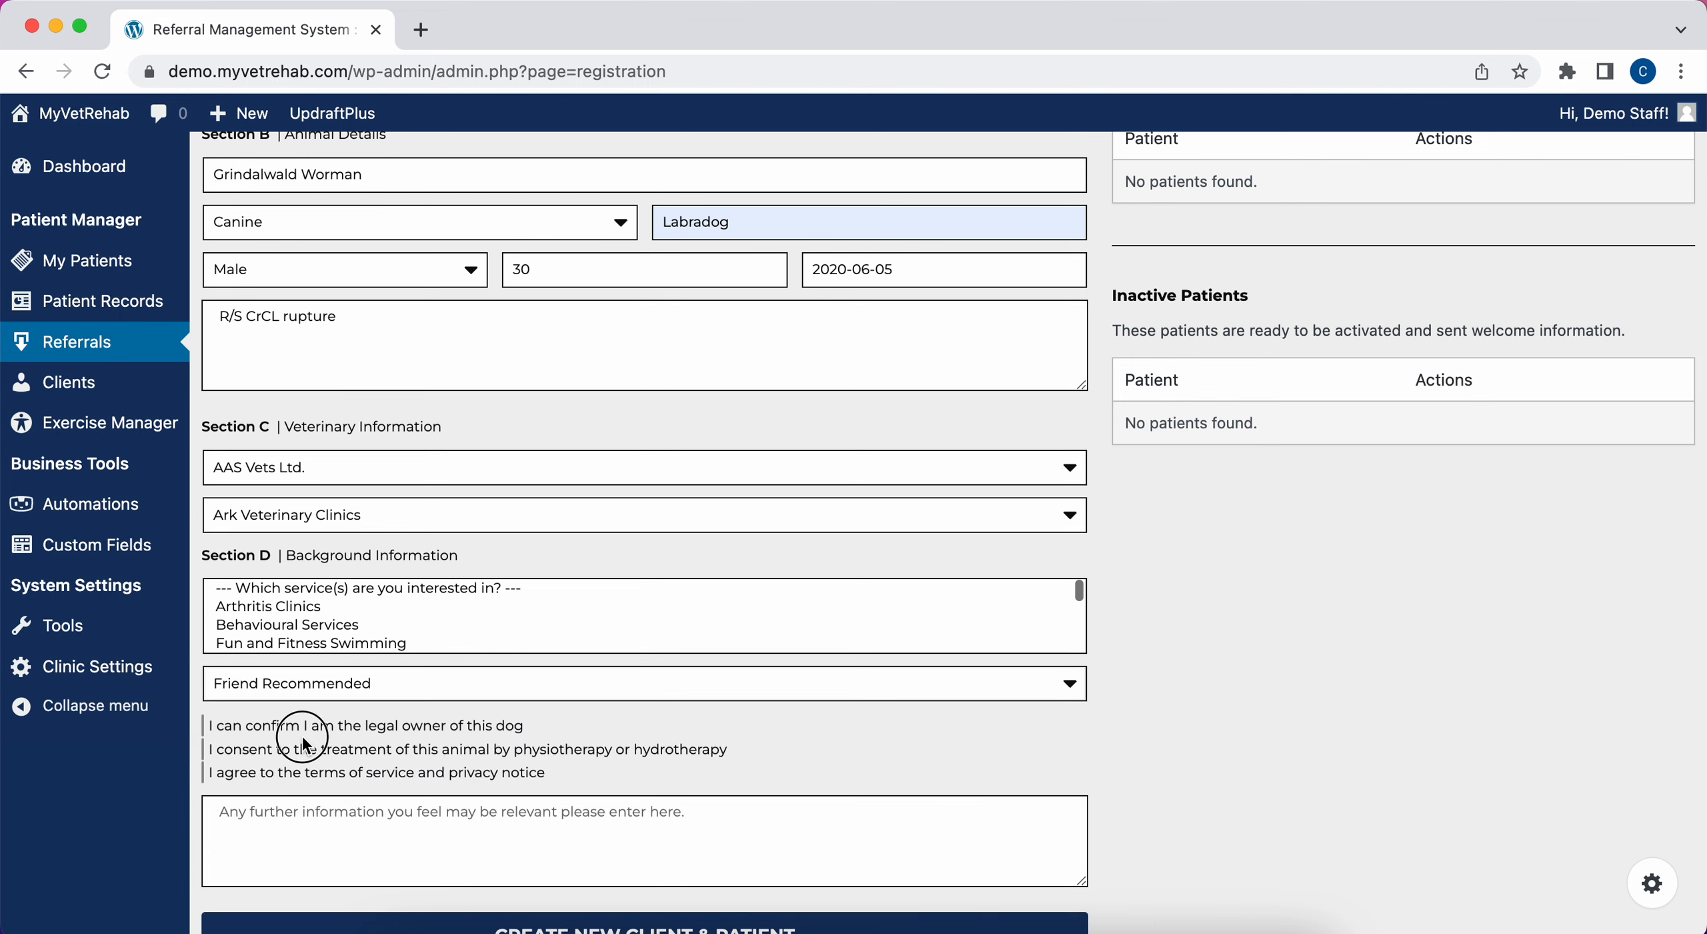
pyautogui.click(306, 750)
pyautogui.click(303, 727)
pyautogui.click(306, 779)
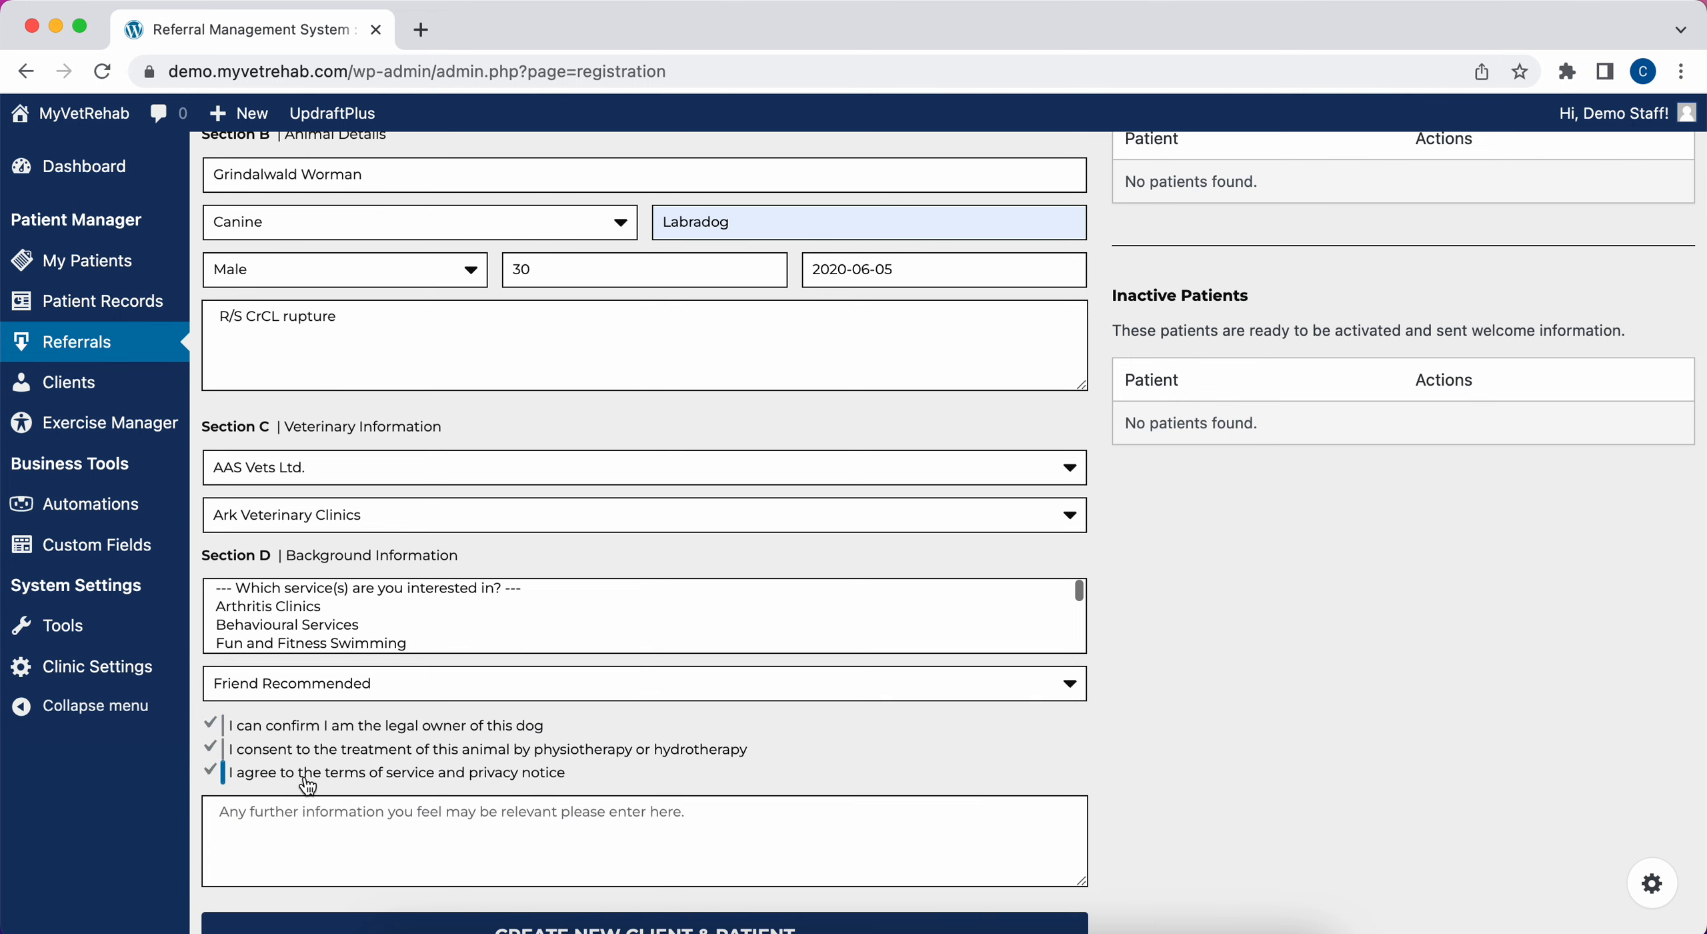
# - Create the new client and patient from the completed registration form and confirm the patient's registration for the client
pyautogui.scroll(-1, 370, 844)
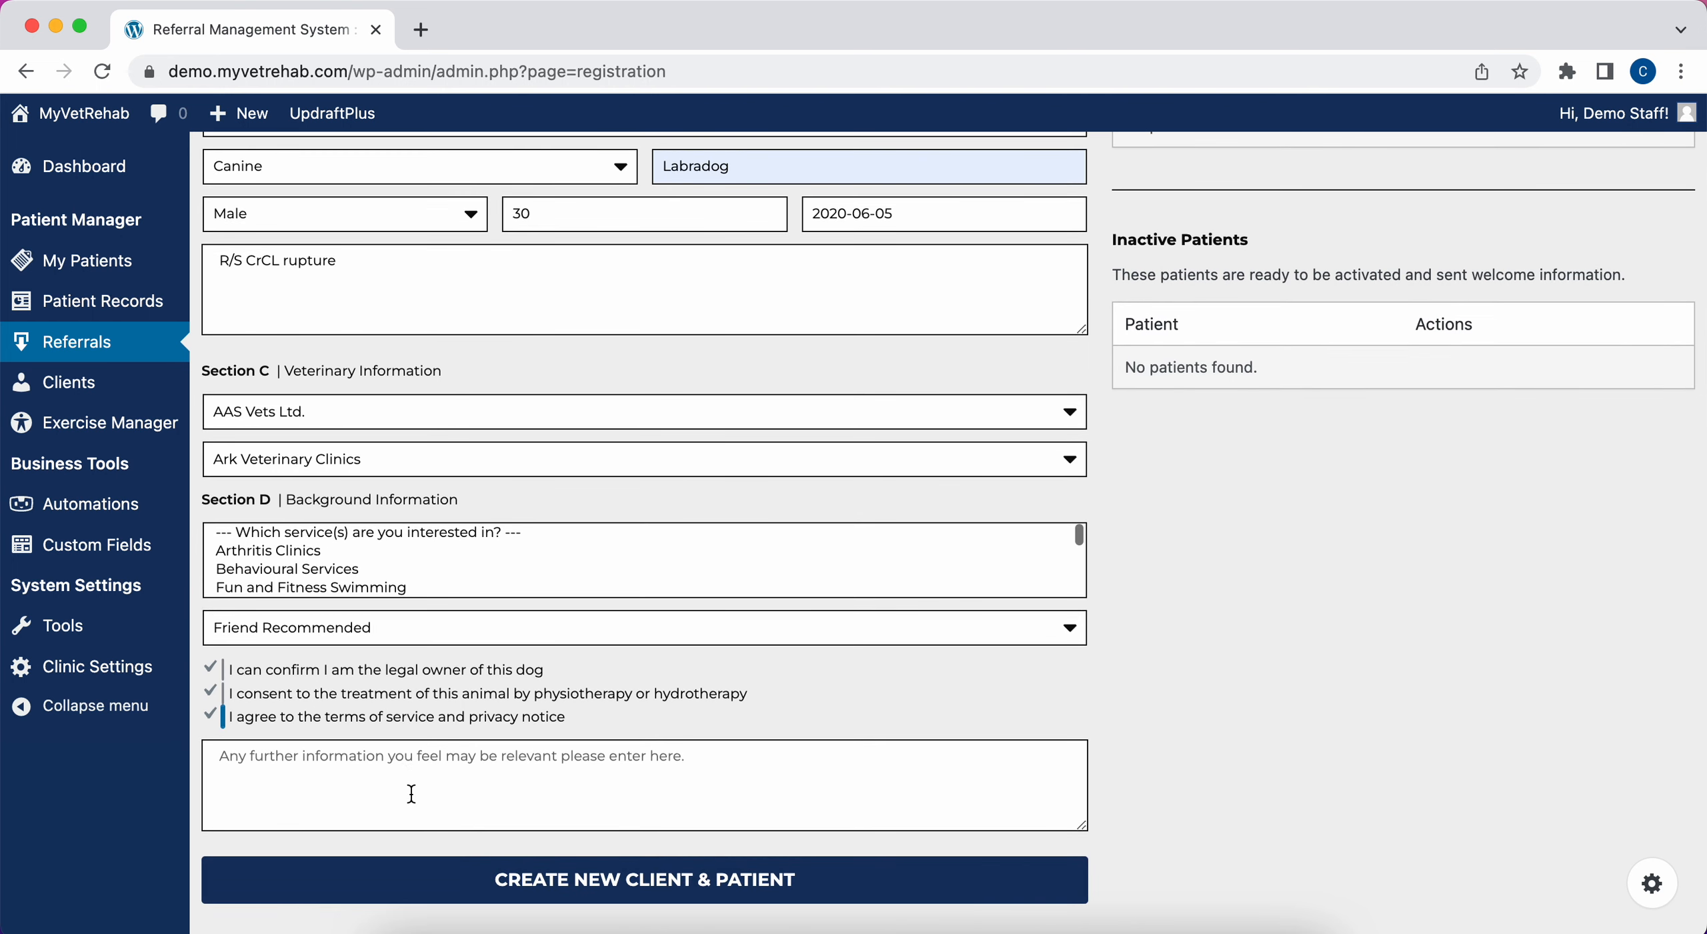
pyautogui.click(551, 874)
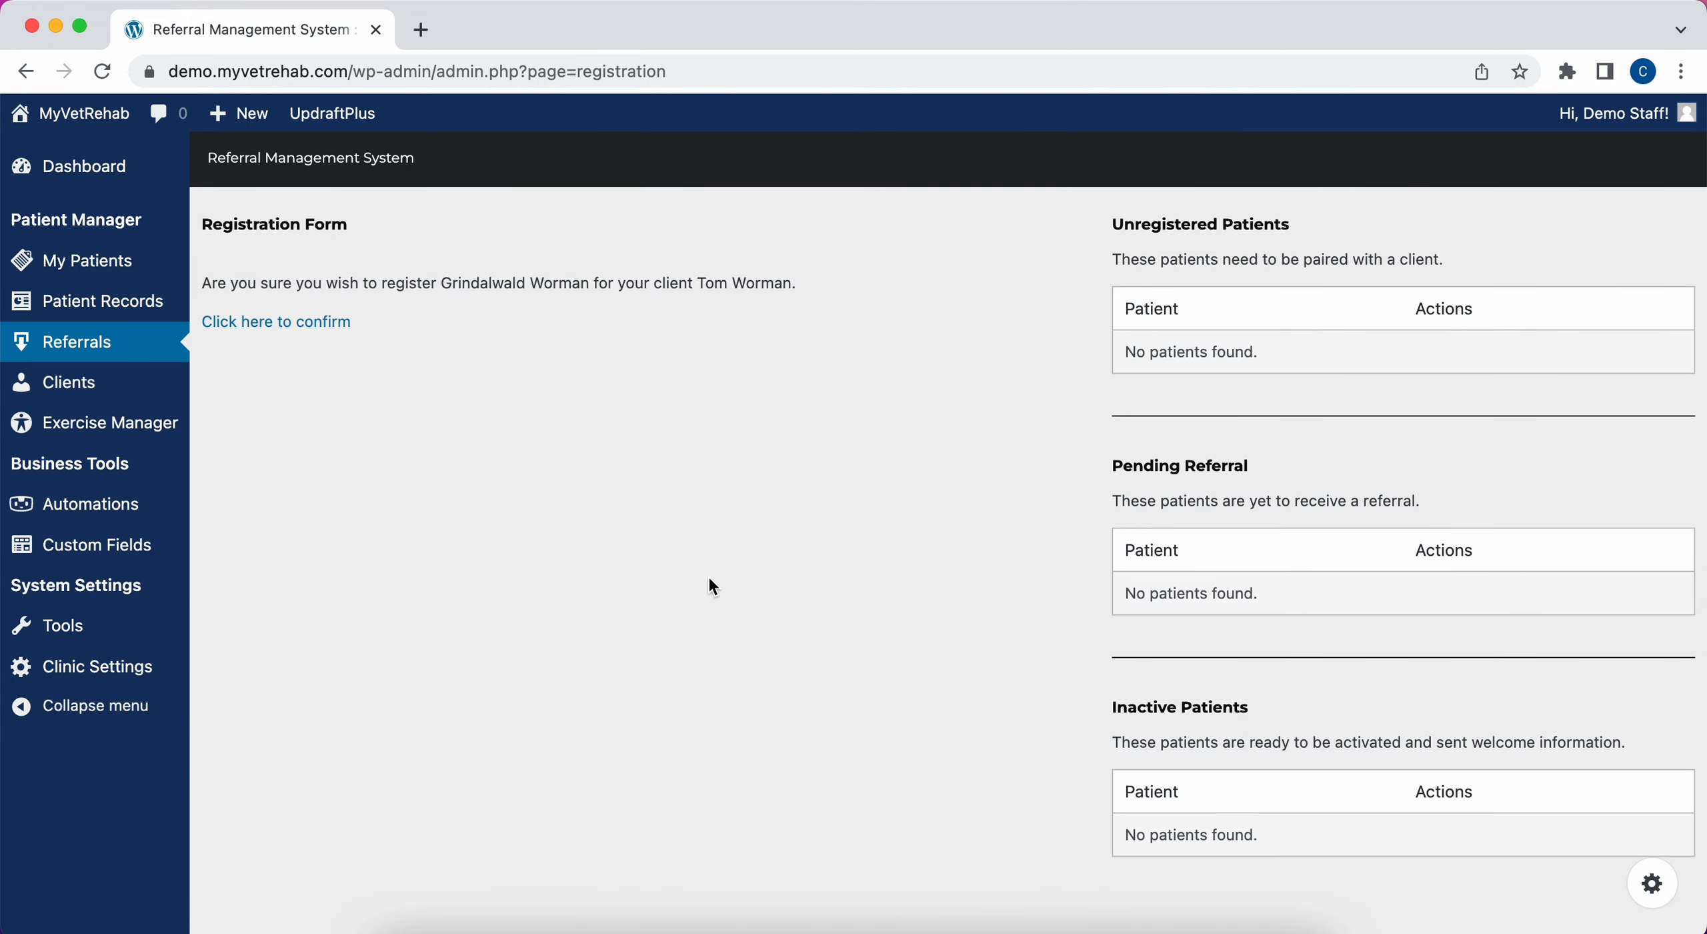
pyautogui.moveTo(446, 283); pyautogui.dragTo(580, 282)
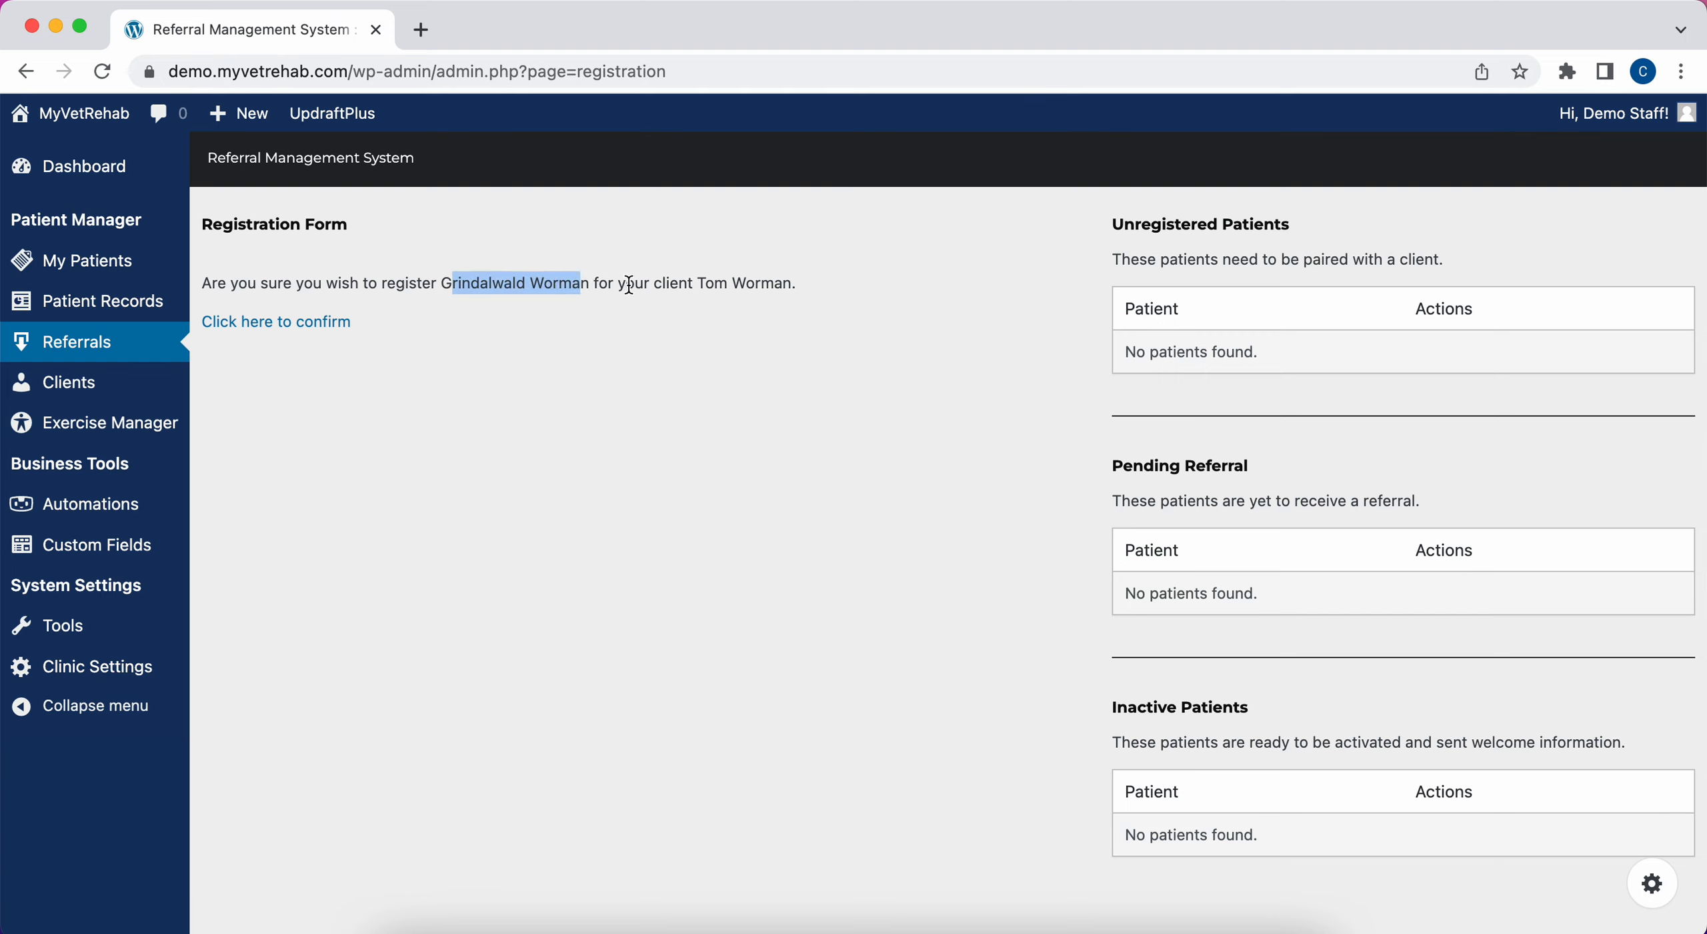
pyautogui.moveTo(698, 283); pyautogui.dragTo(745, 284)
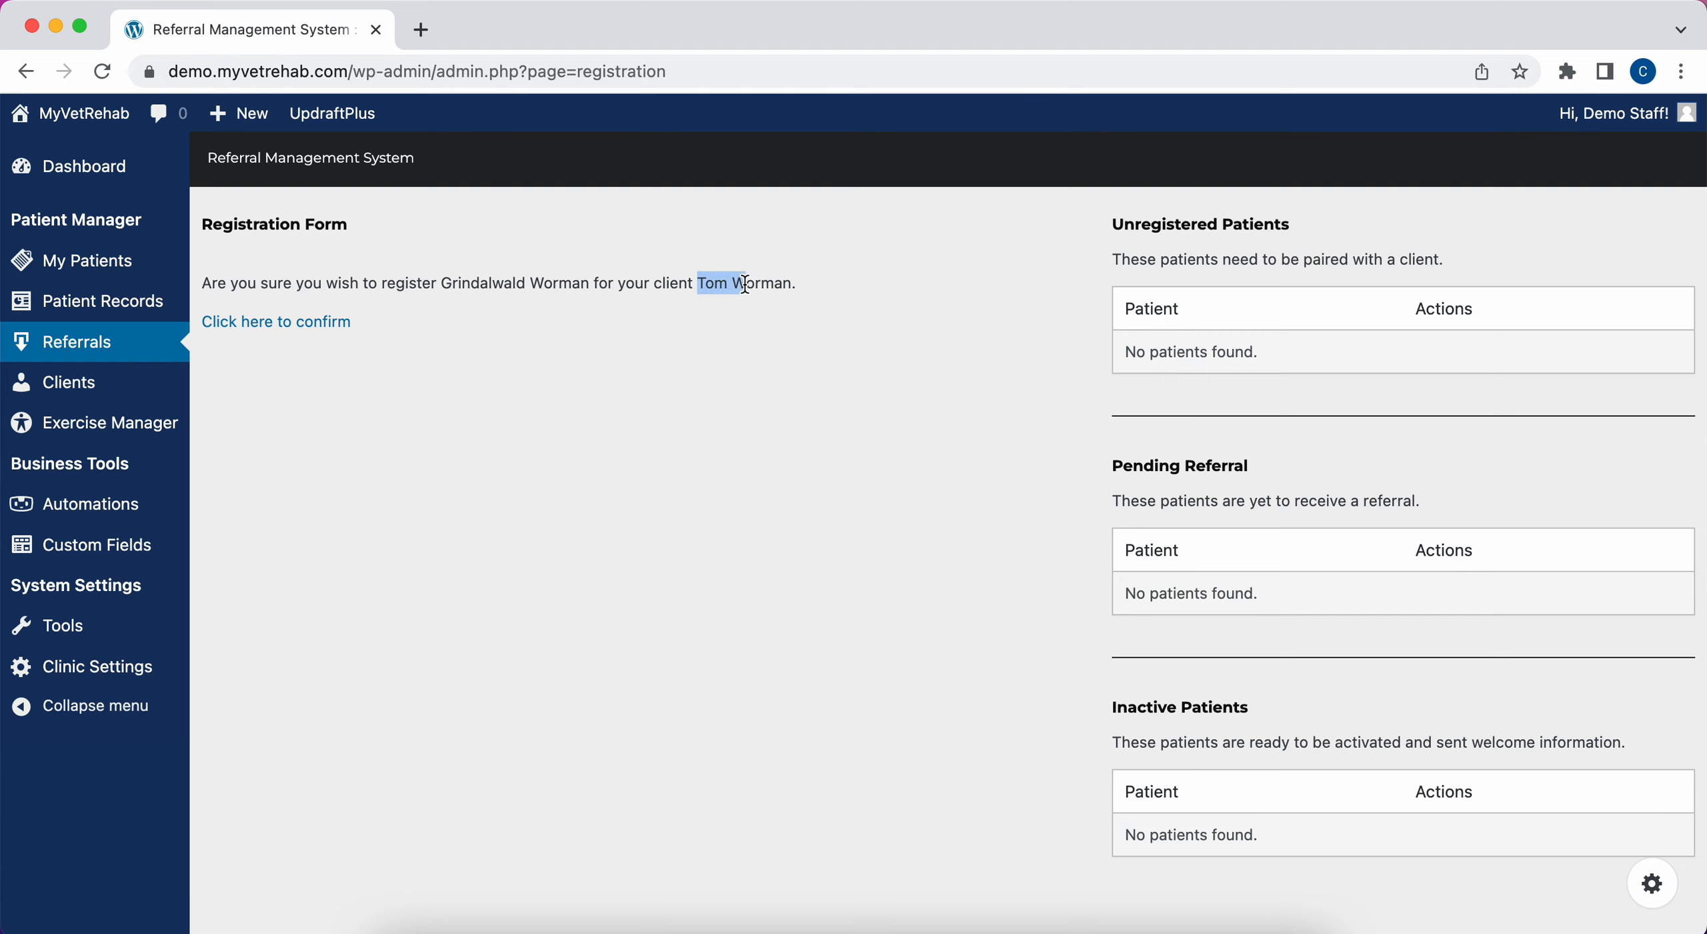
pyautogui.click(292, 327)
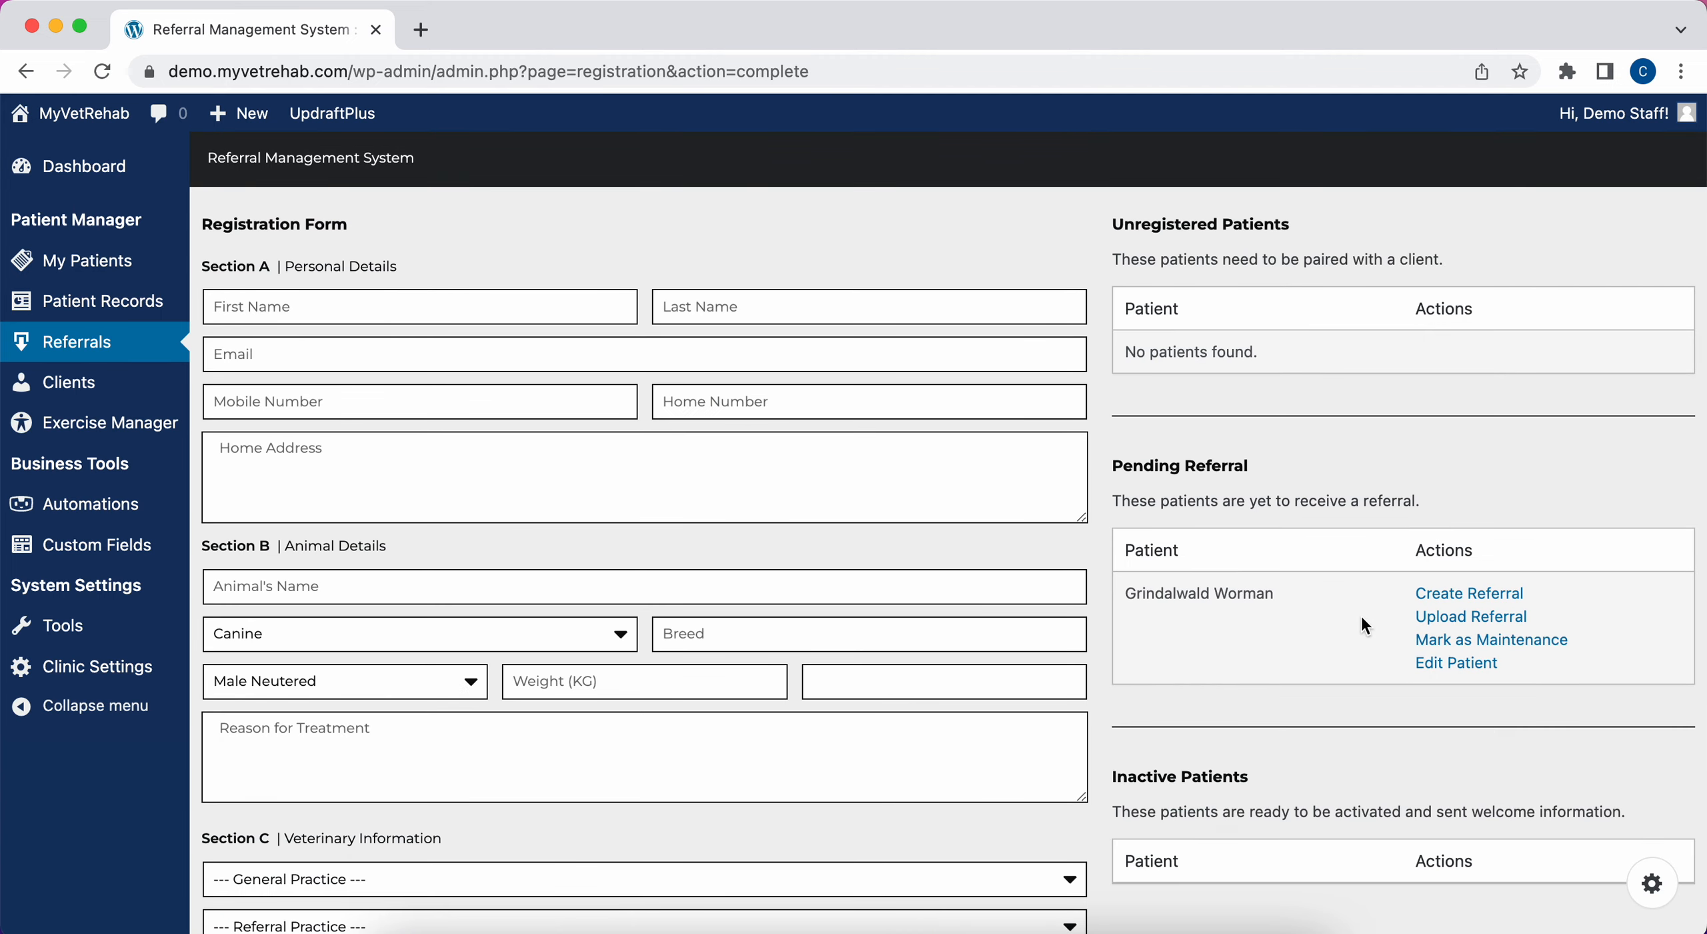
# - Create the referral request PDF for the pending patient, look through both pages and close it
pyautogui.click(1447, 595)
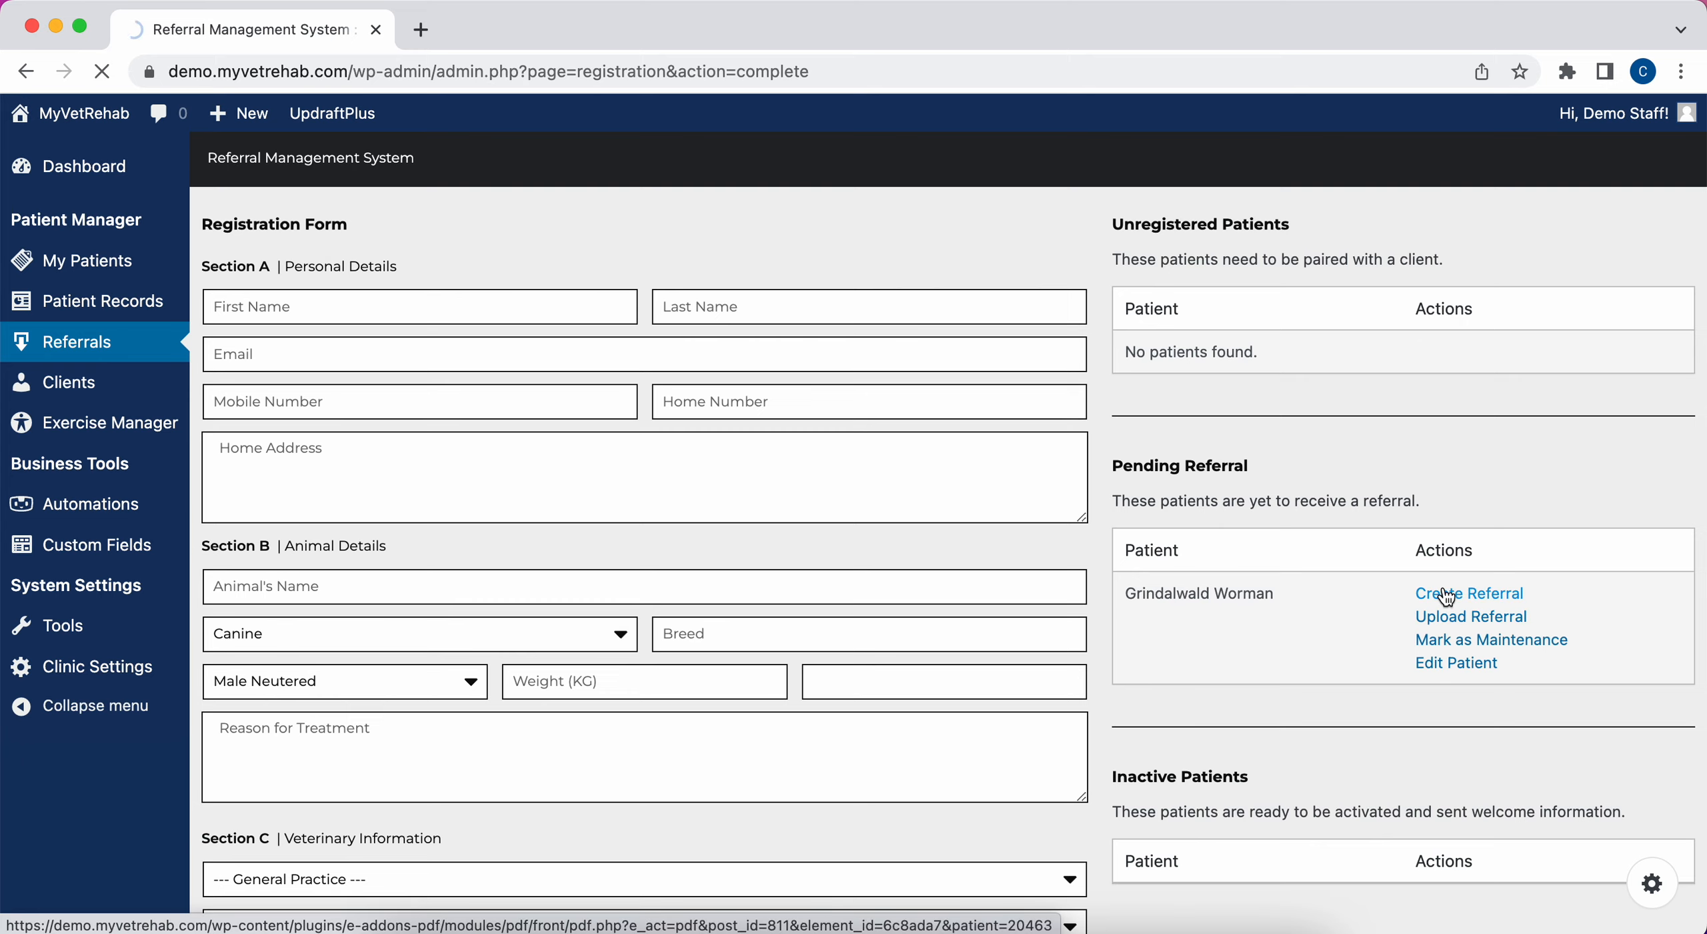
pyautogui.click(192, 908)
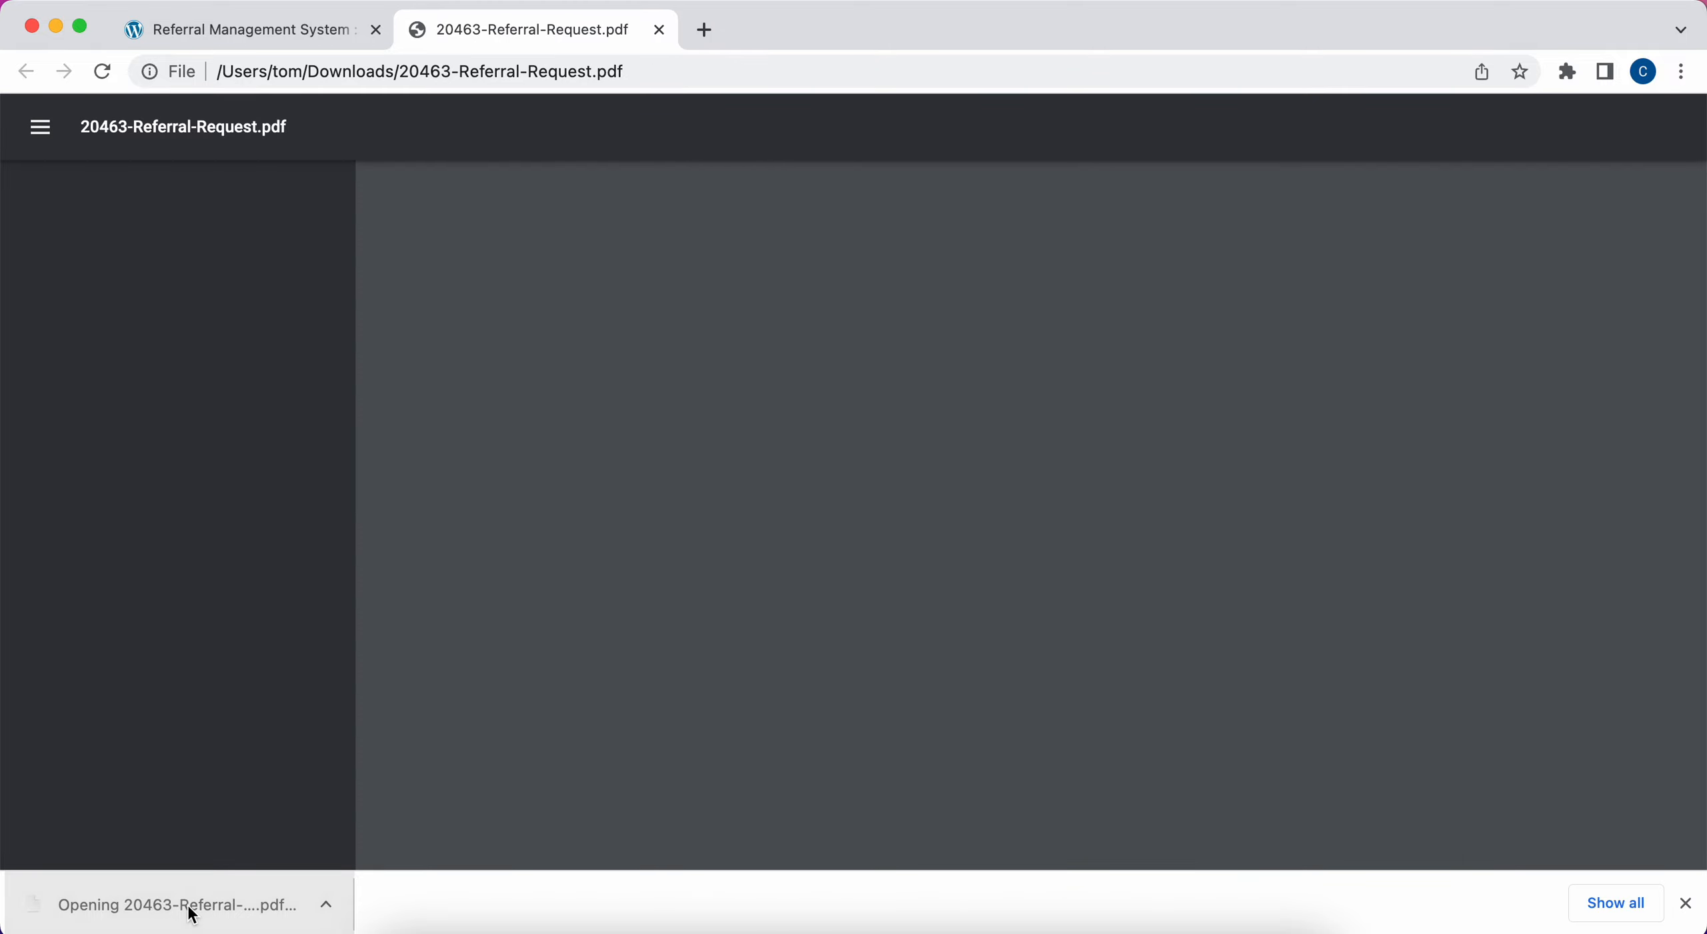
pyautogui.scroll(-20, 707, 574)
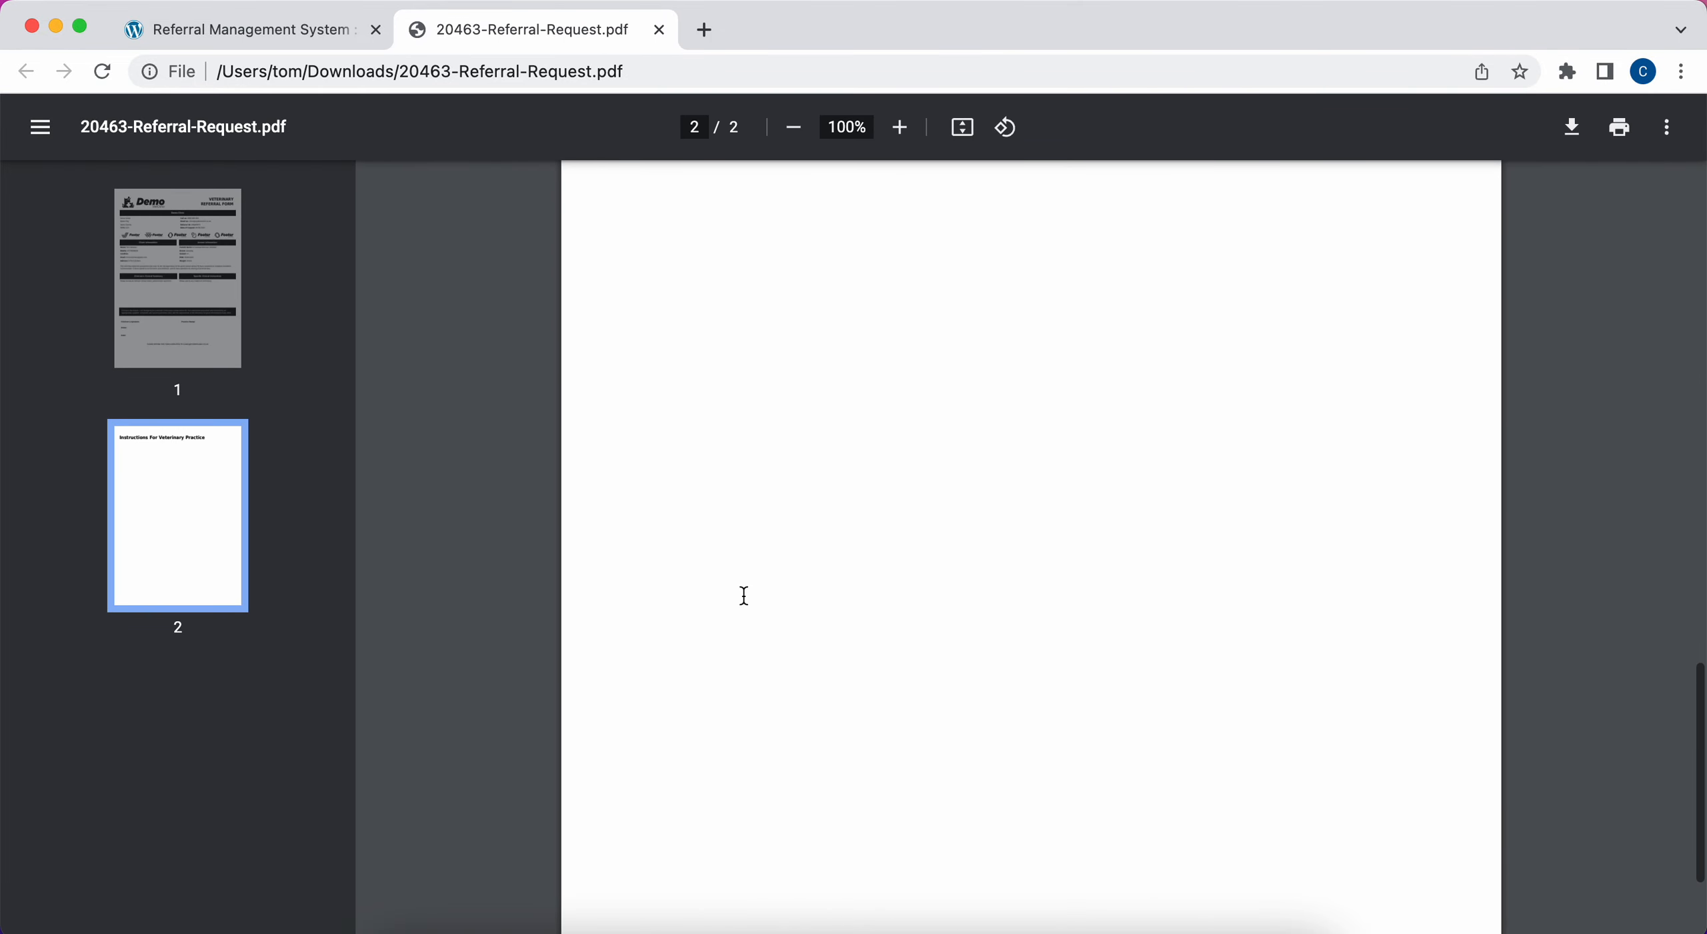
pyautogui.scroll(20, 744, 595)
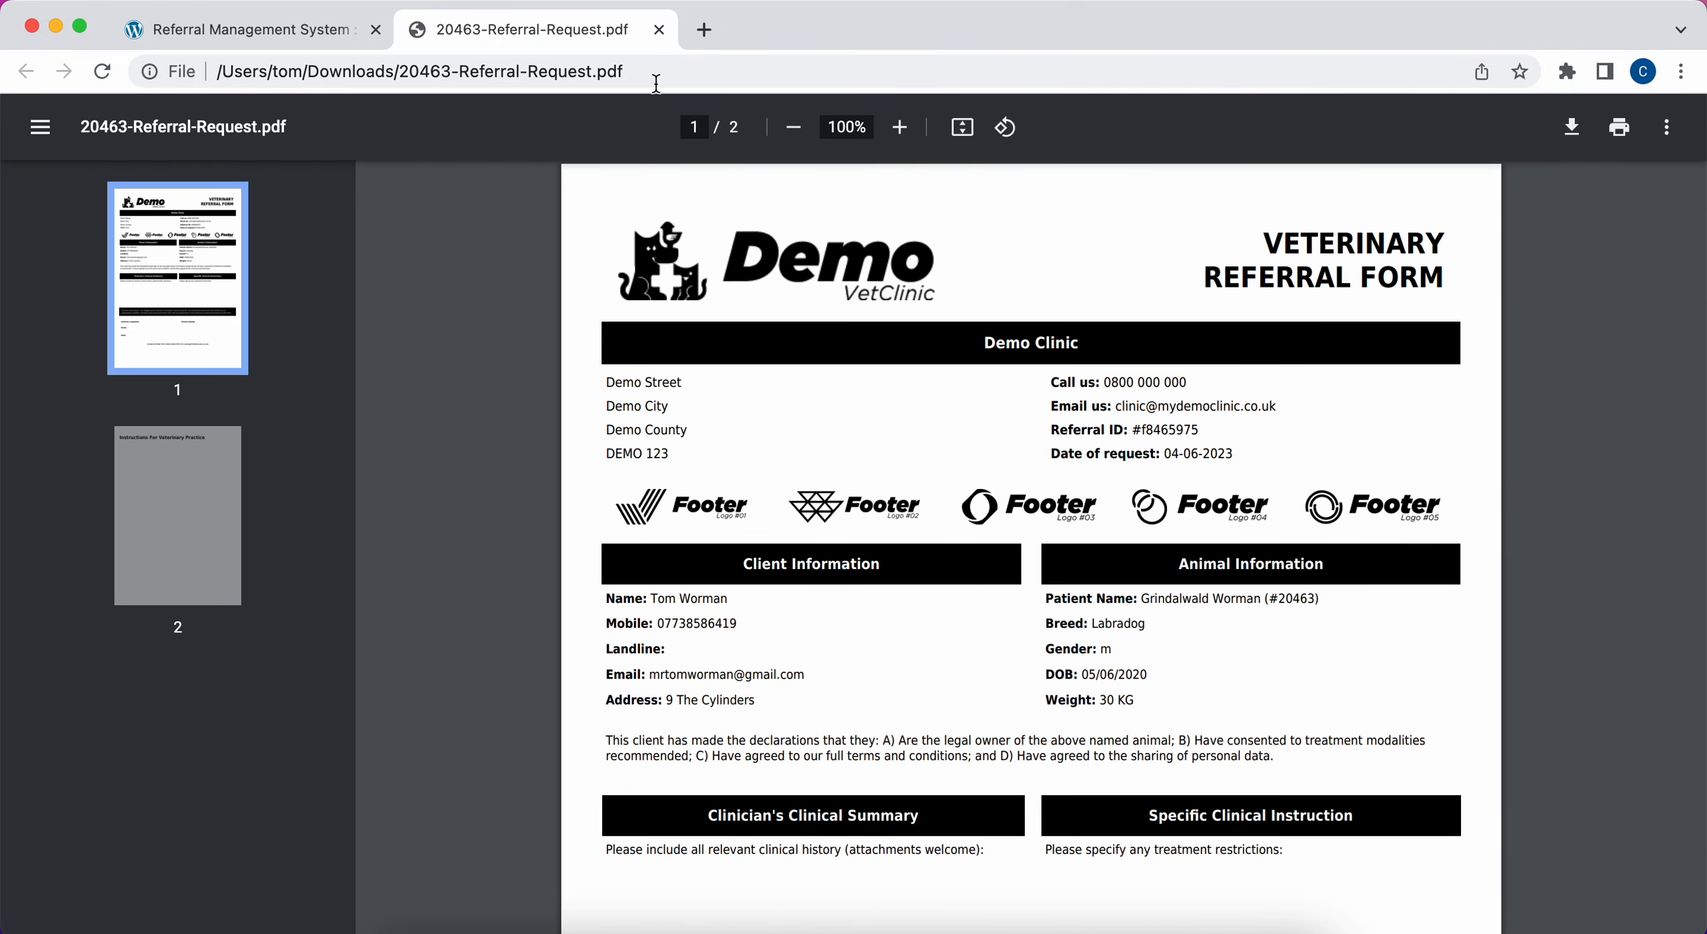
pyautogui.click(659, 30)
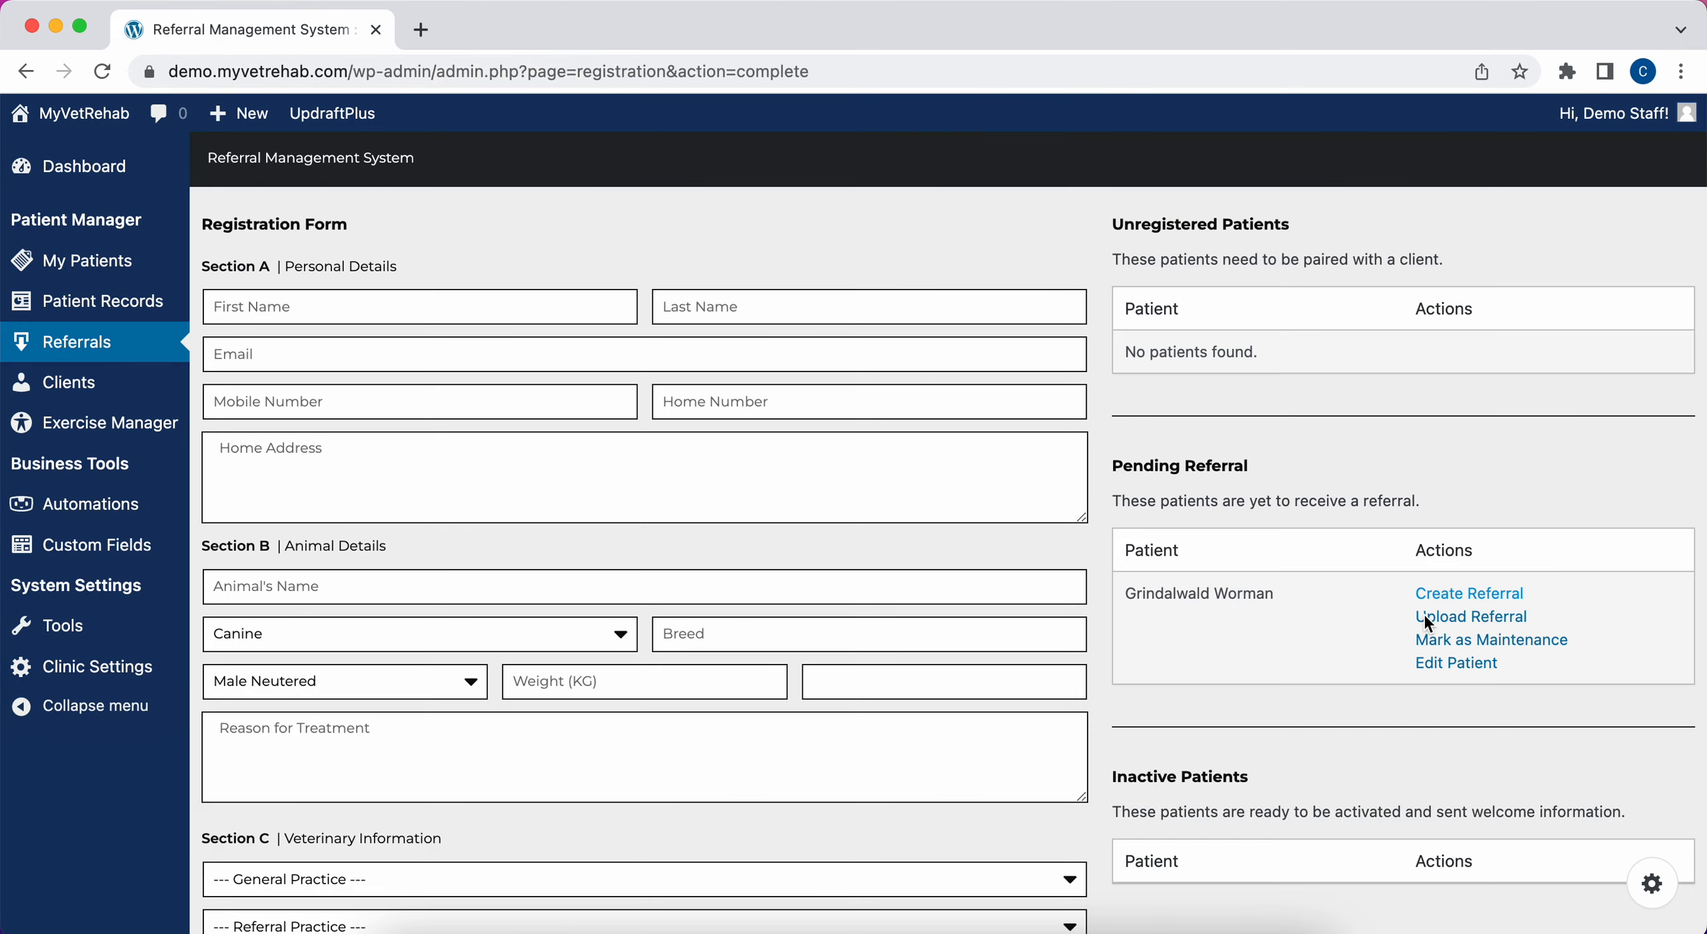
# - Start a referral upload for the pending patient, with 04/06/2023 as the date of referral and the veterinarian's name entered
pyautogui.click(1475, 624)
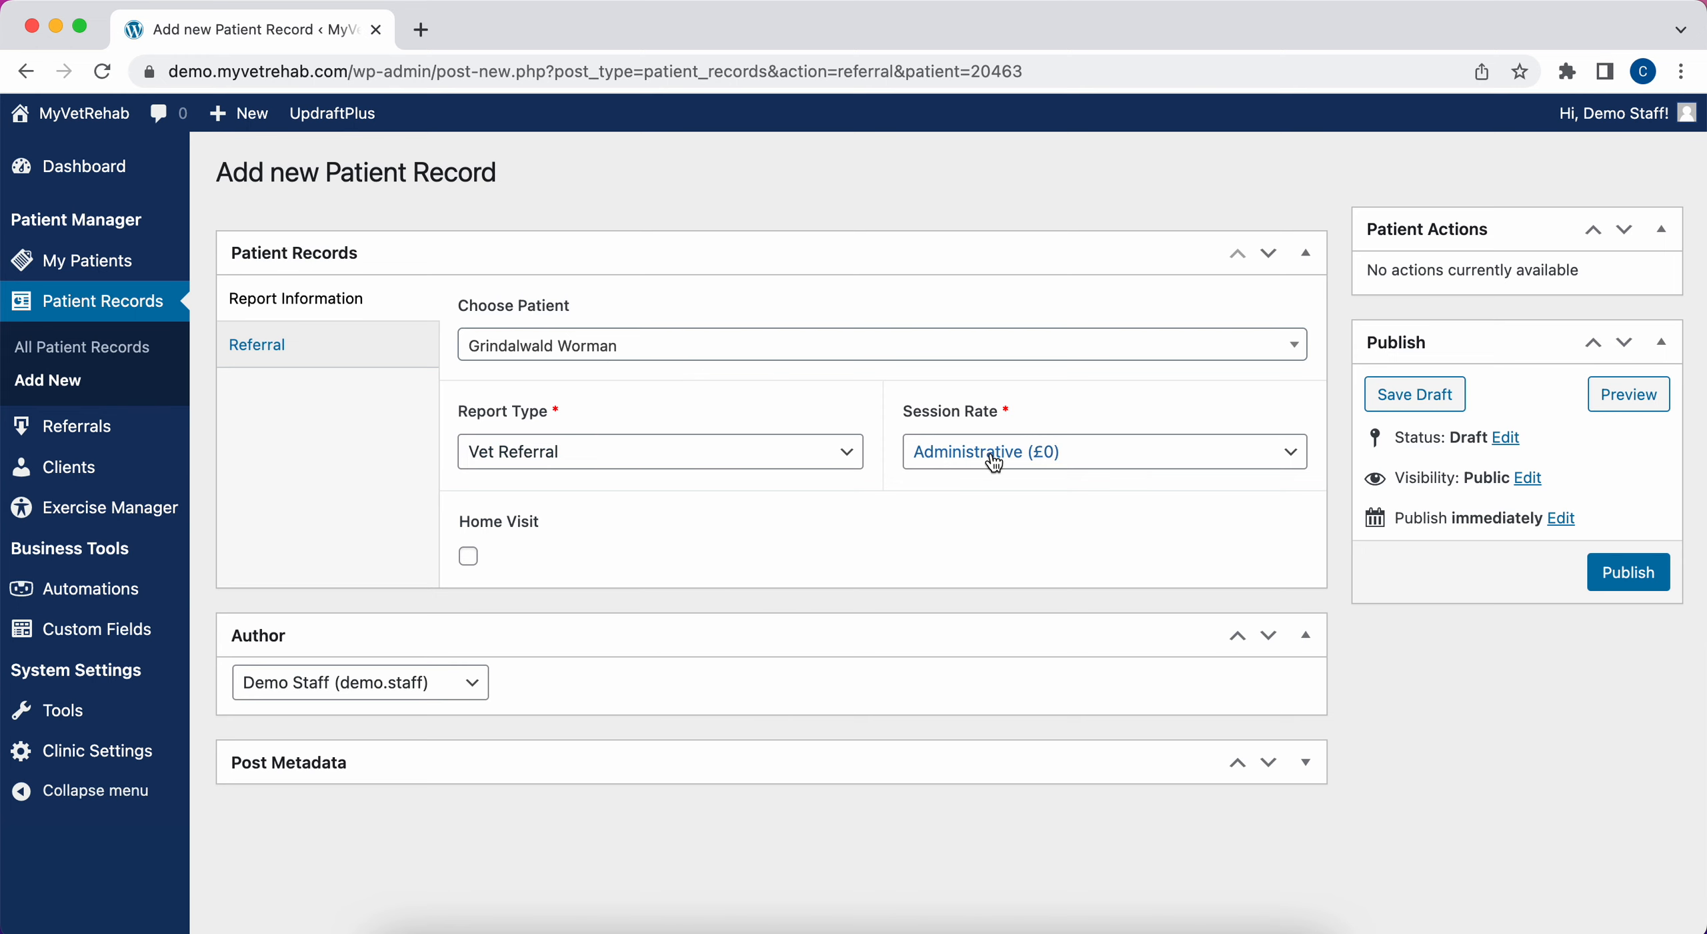
pyautogui.click(266, 346)
pyautogui.click(512, 349)
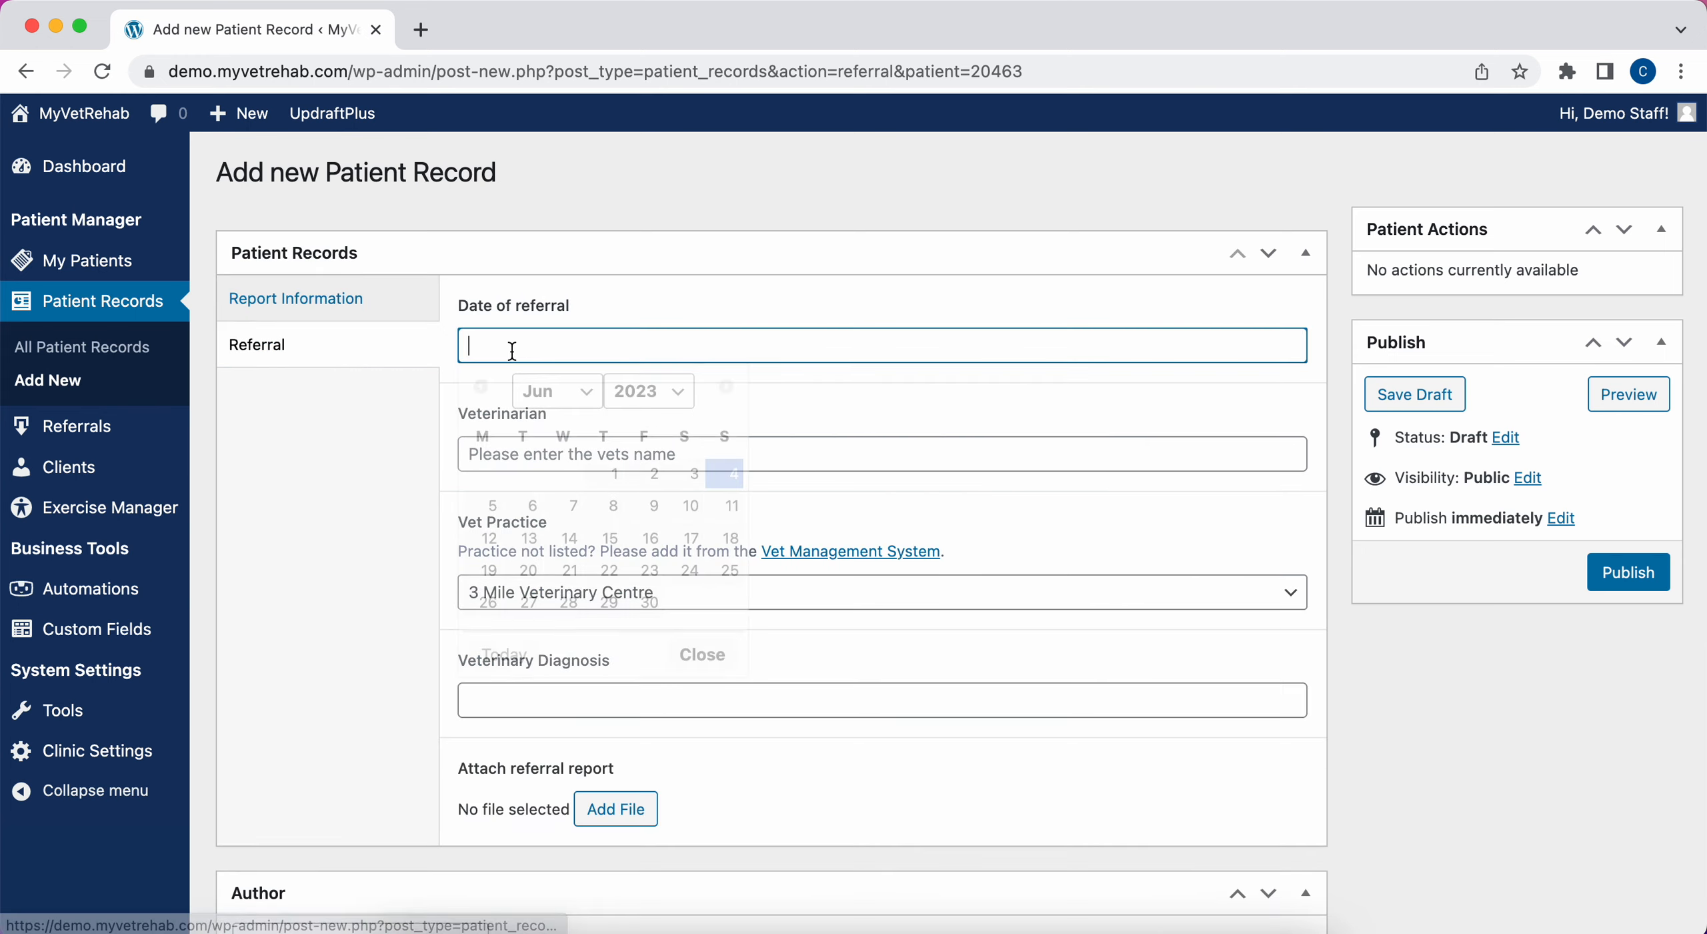
pyautogui.click(726, 474)
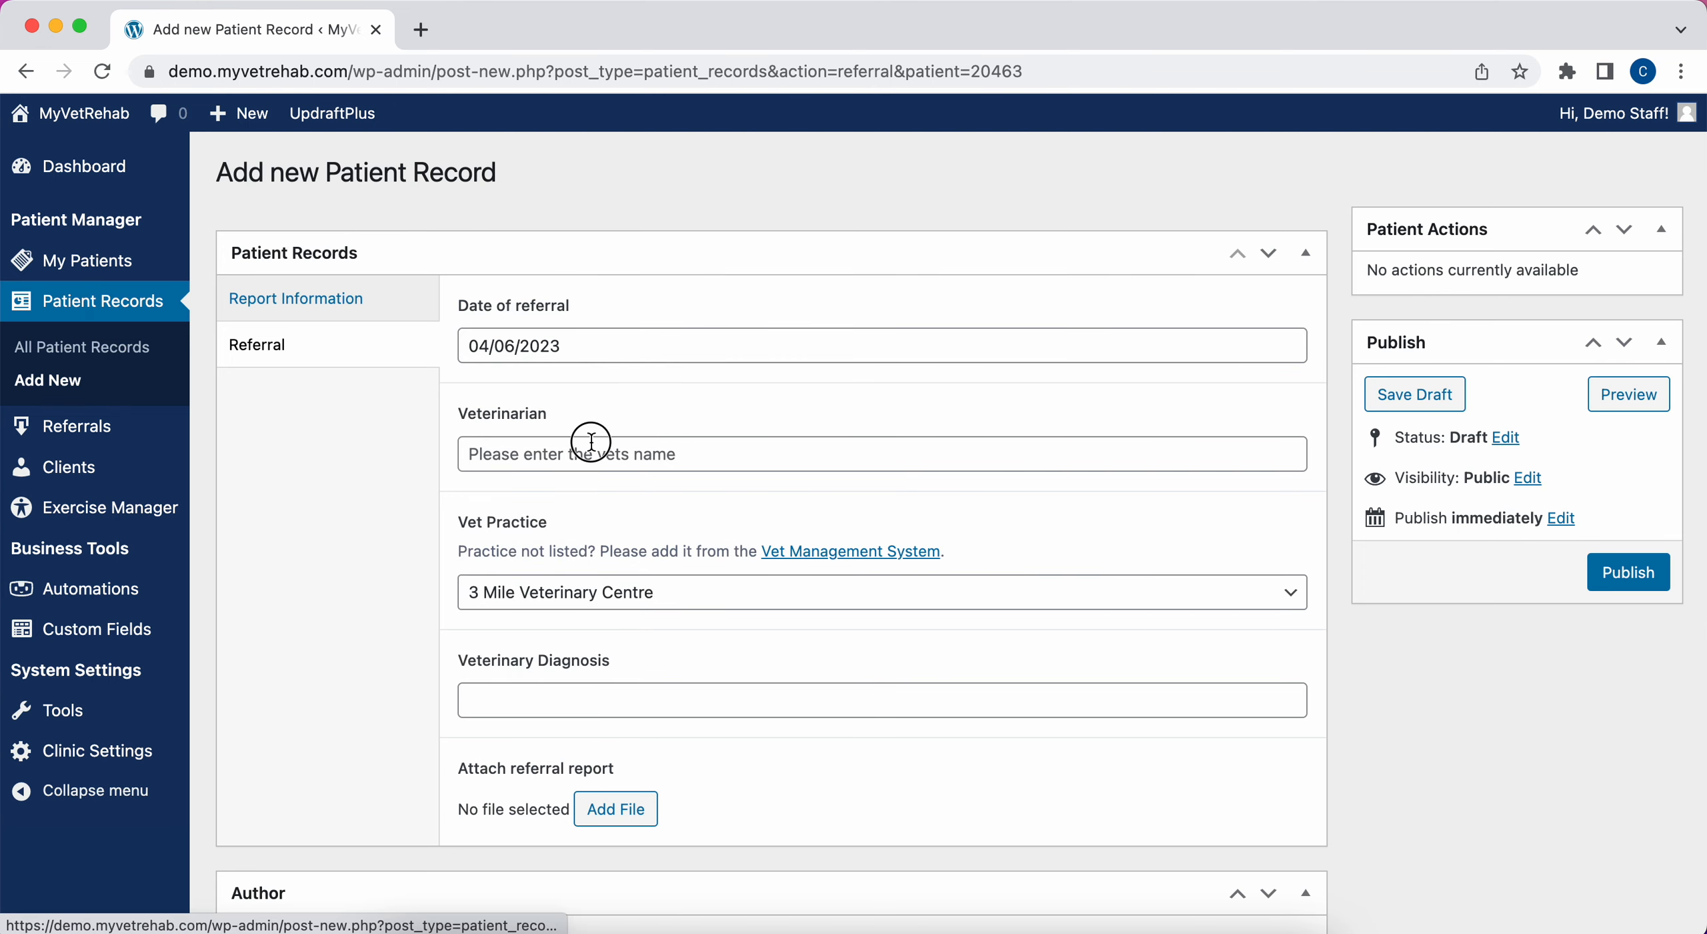
pyautogui.click(593, 455)
pyautogui.click(643, 525)
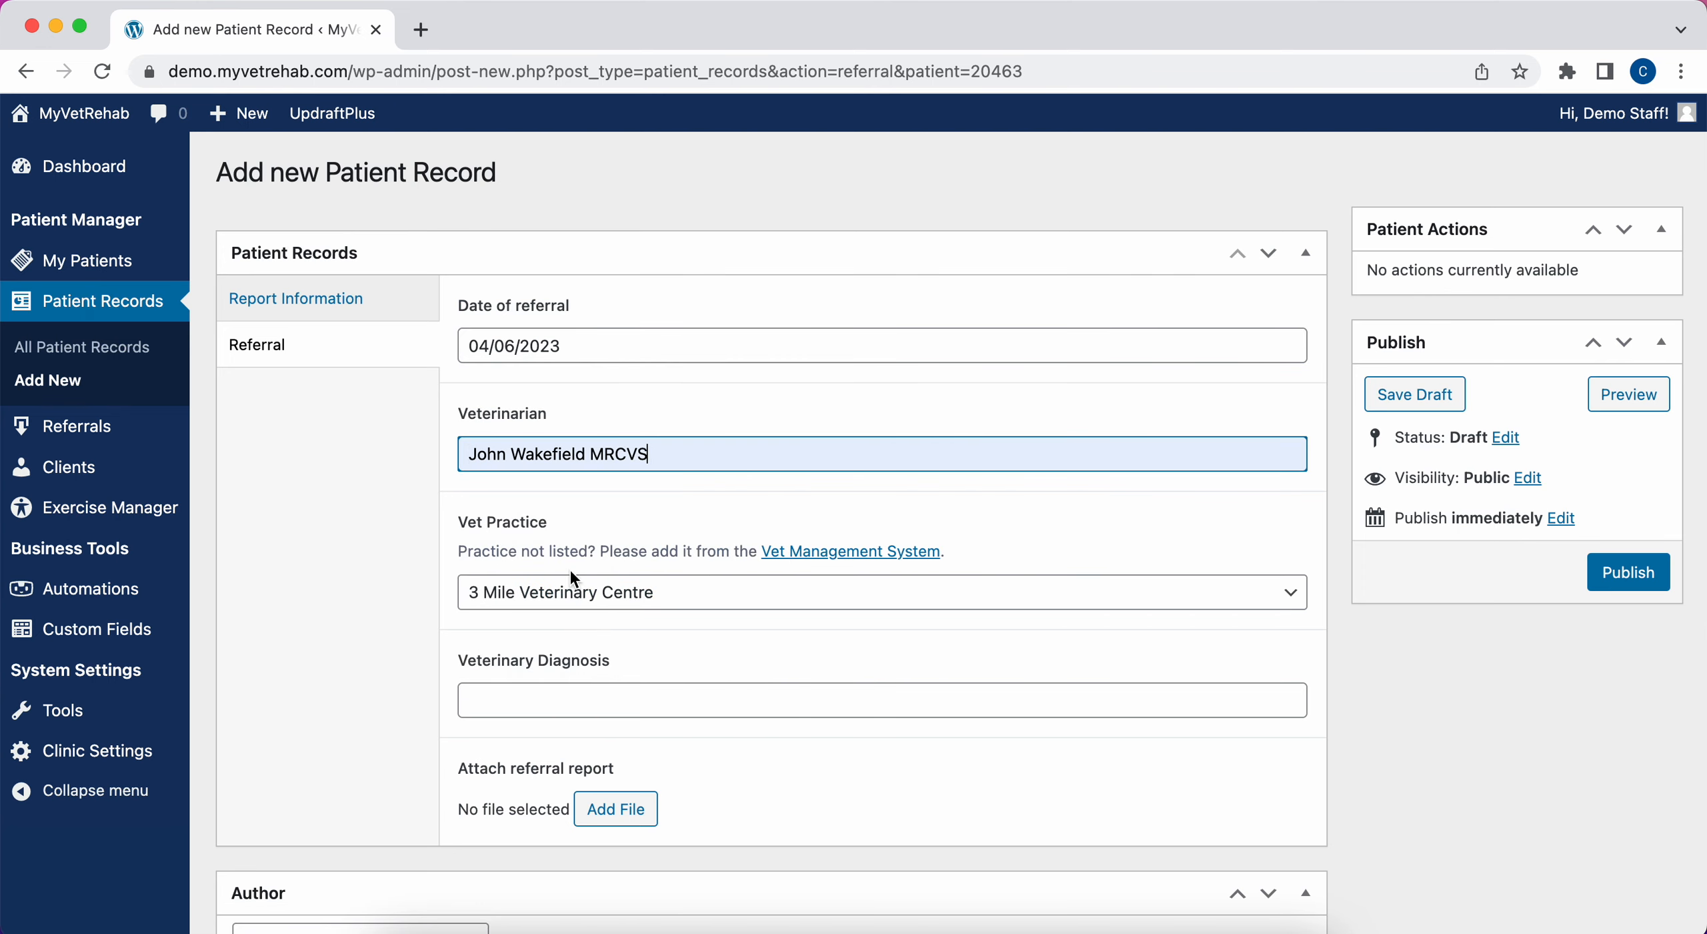
# - Set the vet practice to Bentley Road Veterinary Practice Ltd and the veterinary diagnosis to "R/S CCL Post Surgical"
pyautogui.click(571, 592)
pyautogui.scroll(-20, 596, 799)
pyautogui.click(610, 800)
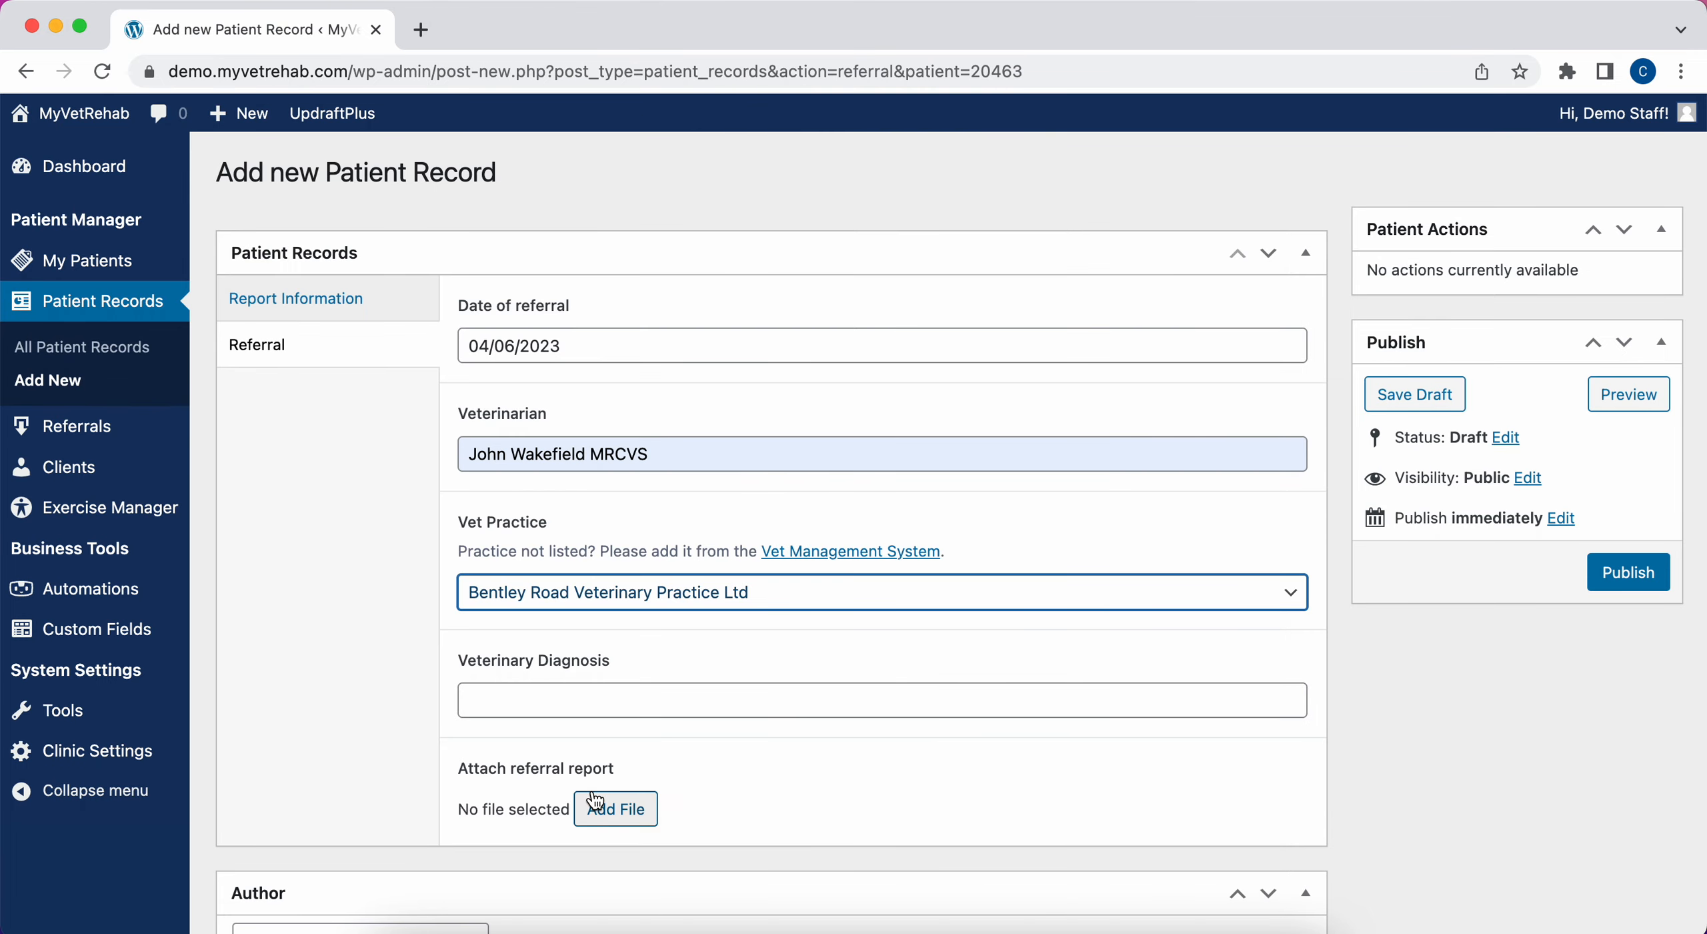
pyautogui.click(532, 712)
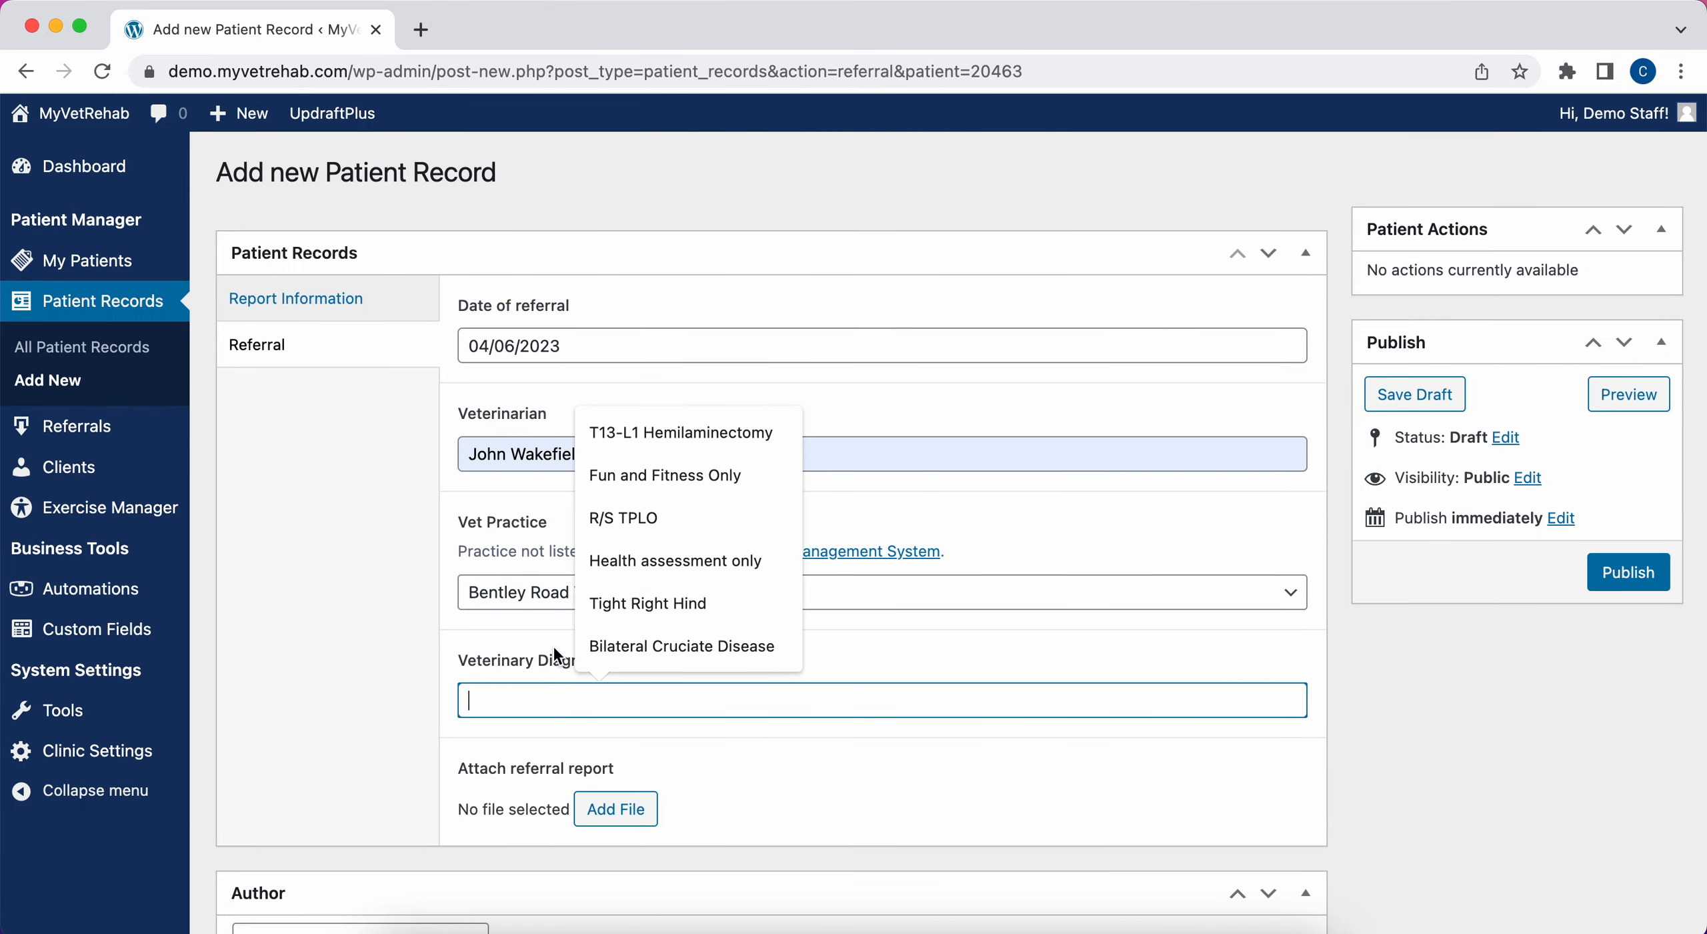
pyautogui.write('R/S C')
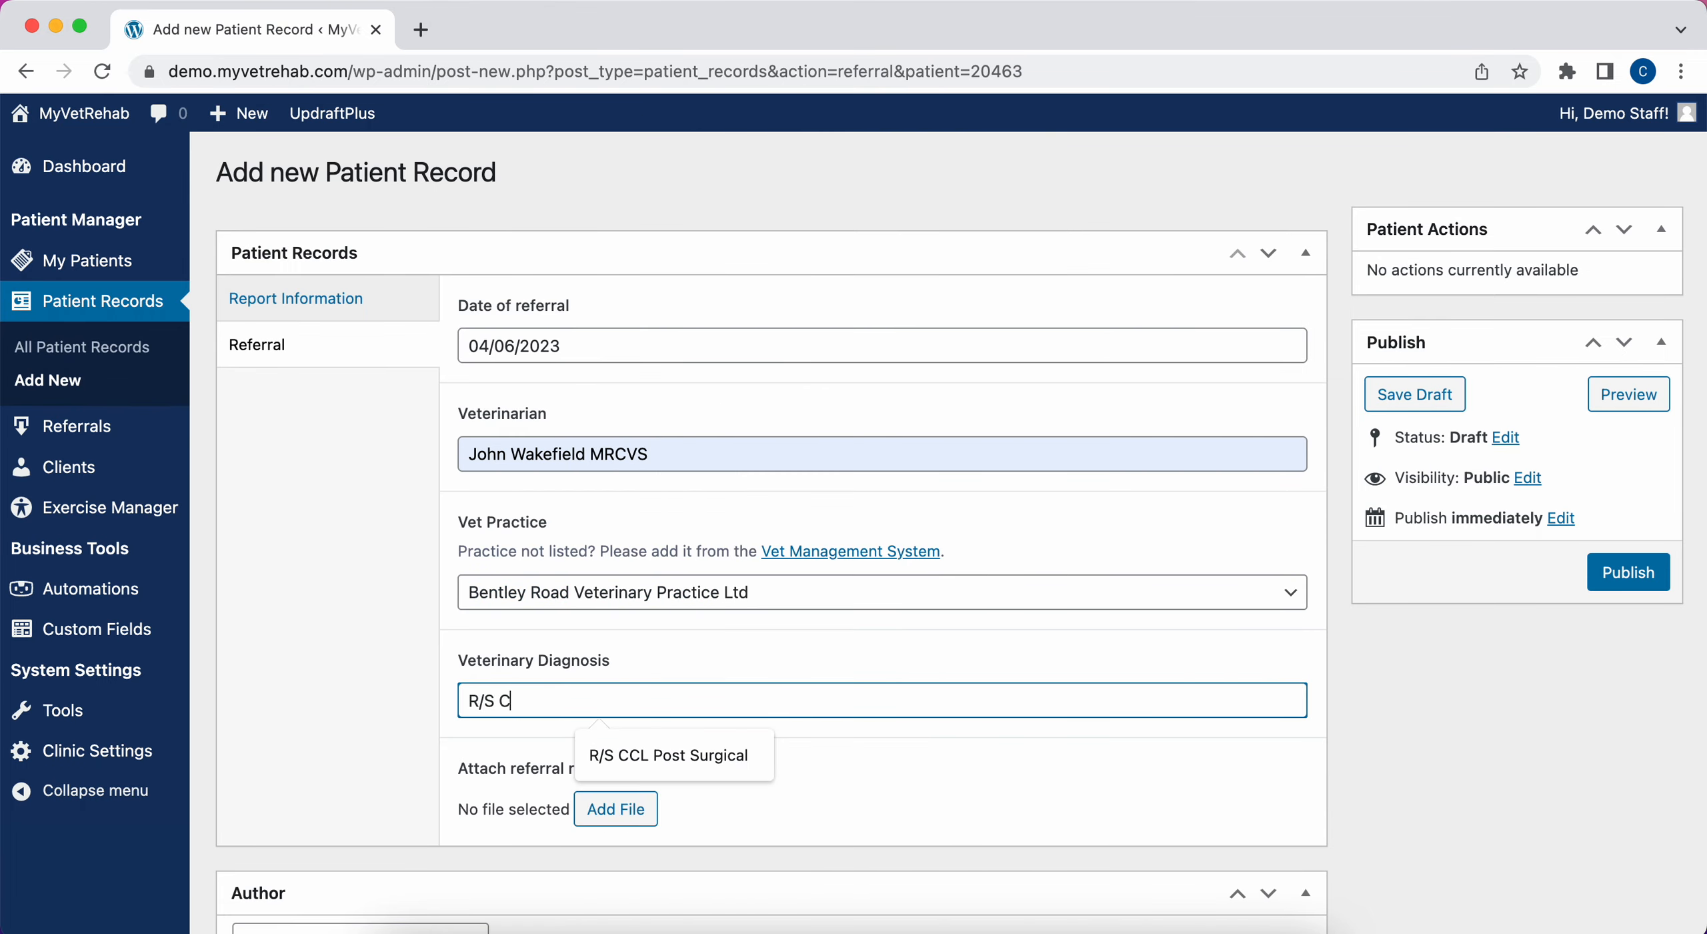
pyautogui.click(736, 755)
# - Upload the referral request PDF from the Downloads folder and attach it as the referral report
pyautogui.click(627, 810)
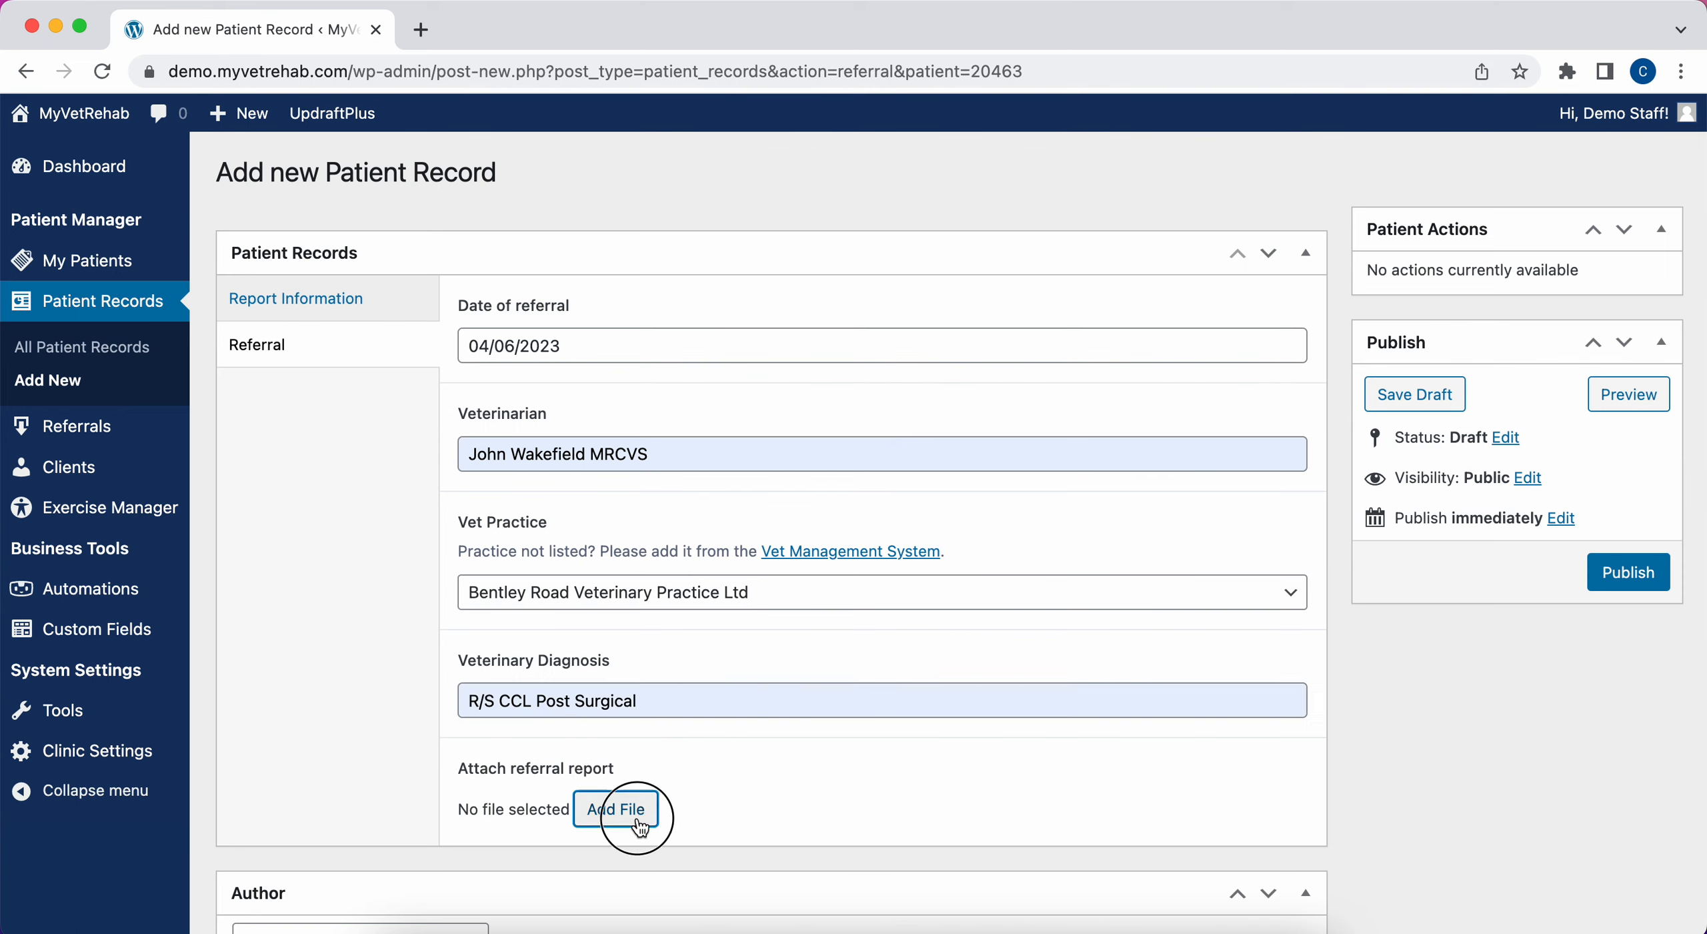
pyautogui.click(657, 595)
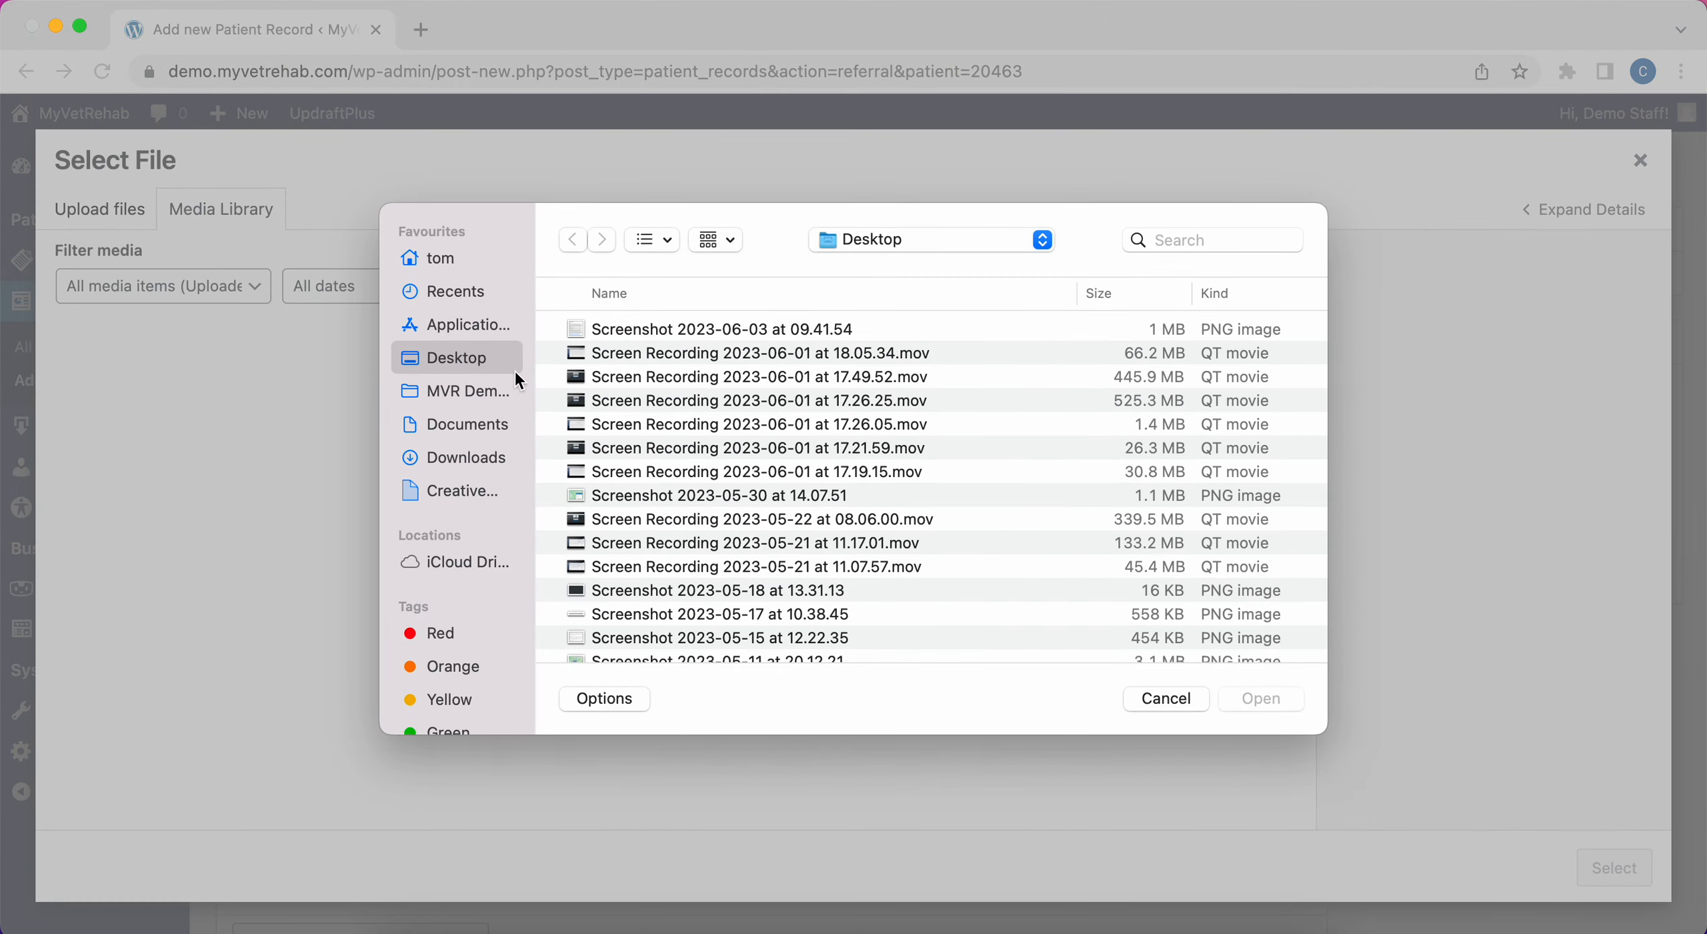
pyautogui.click(454, 457)
pyautogui.doubleClick(604, 334)
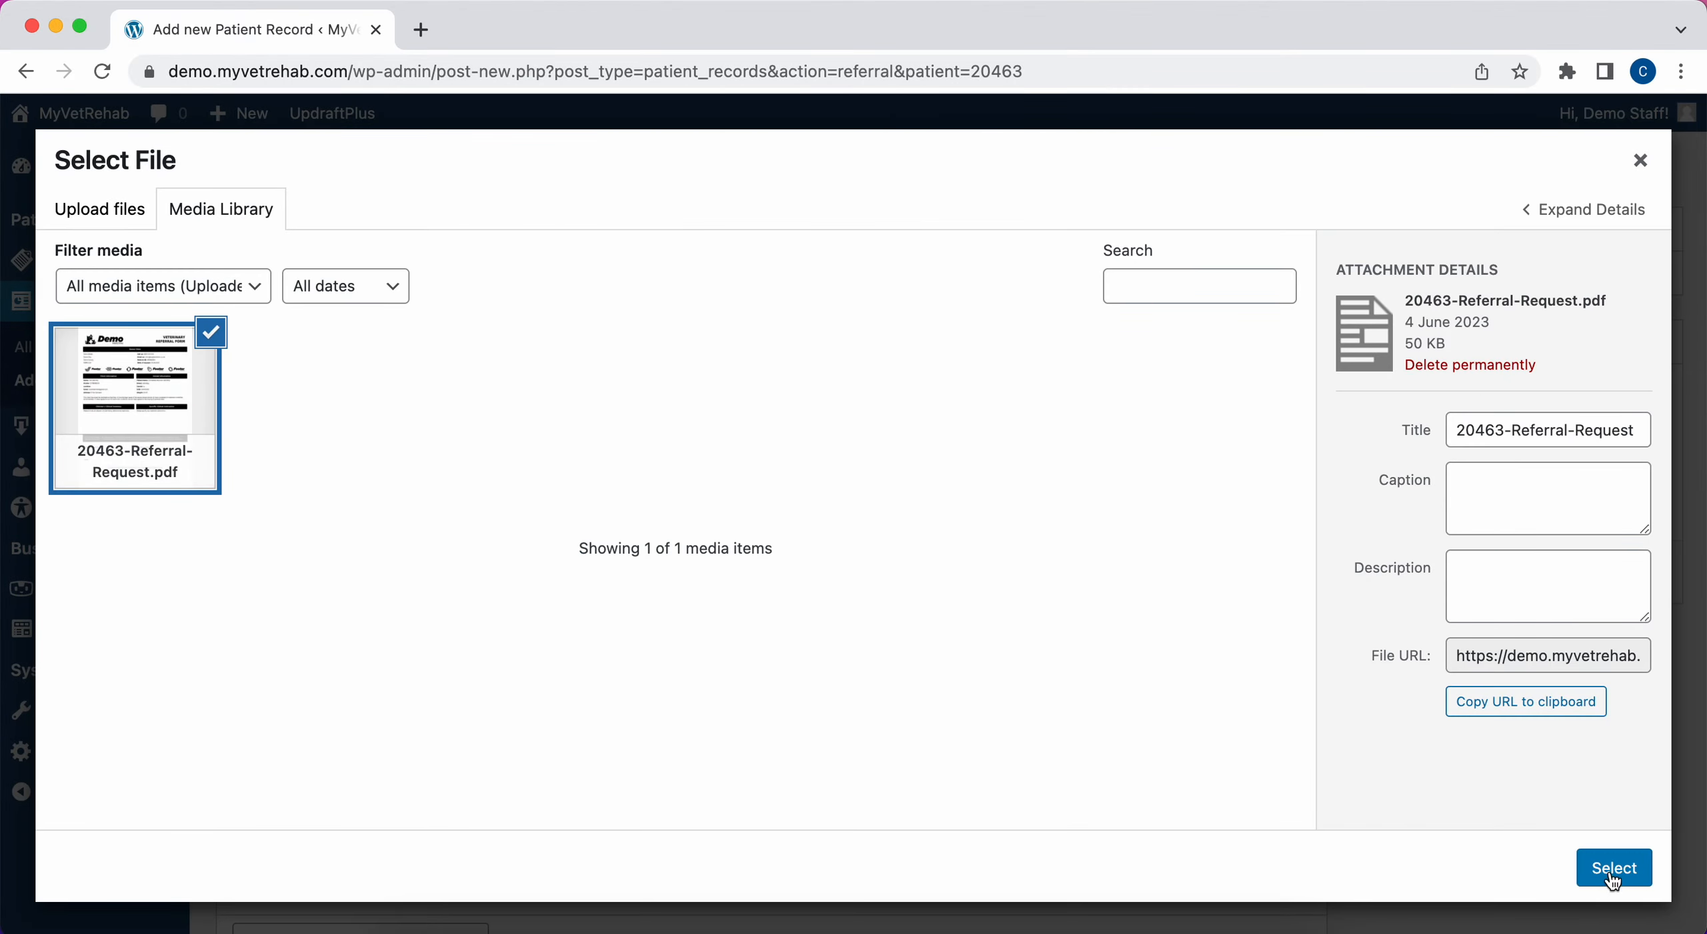
pyautogui.click(1614, 867)
pyautogui.scroll(-3, 1198, 780)
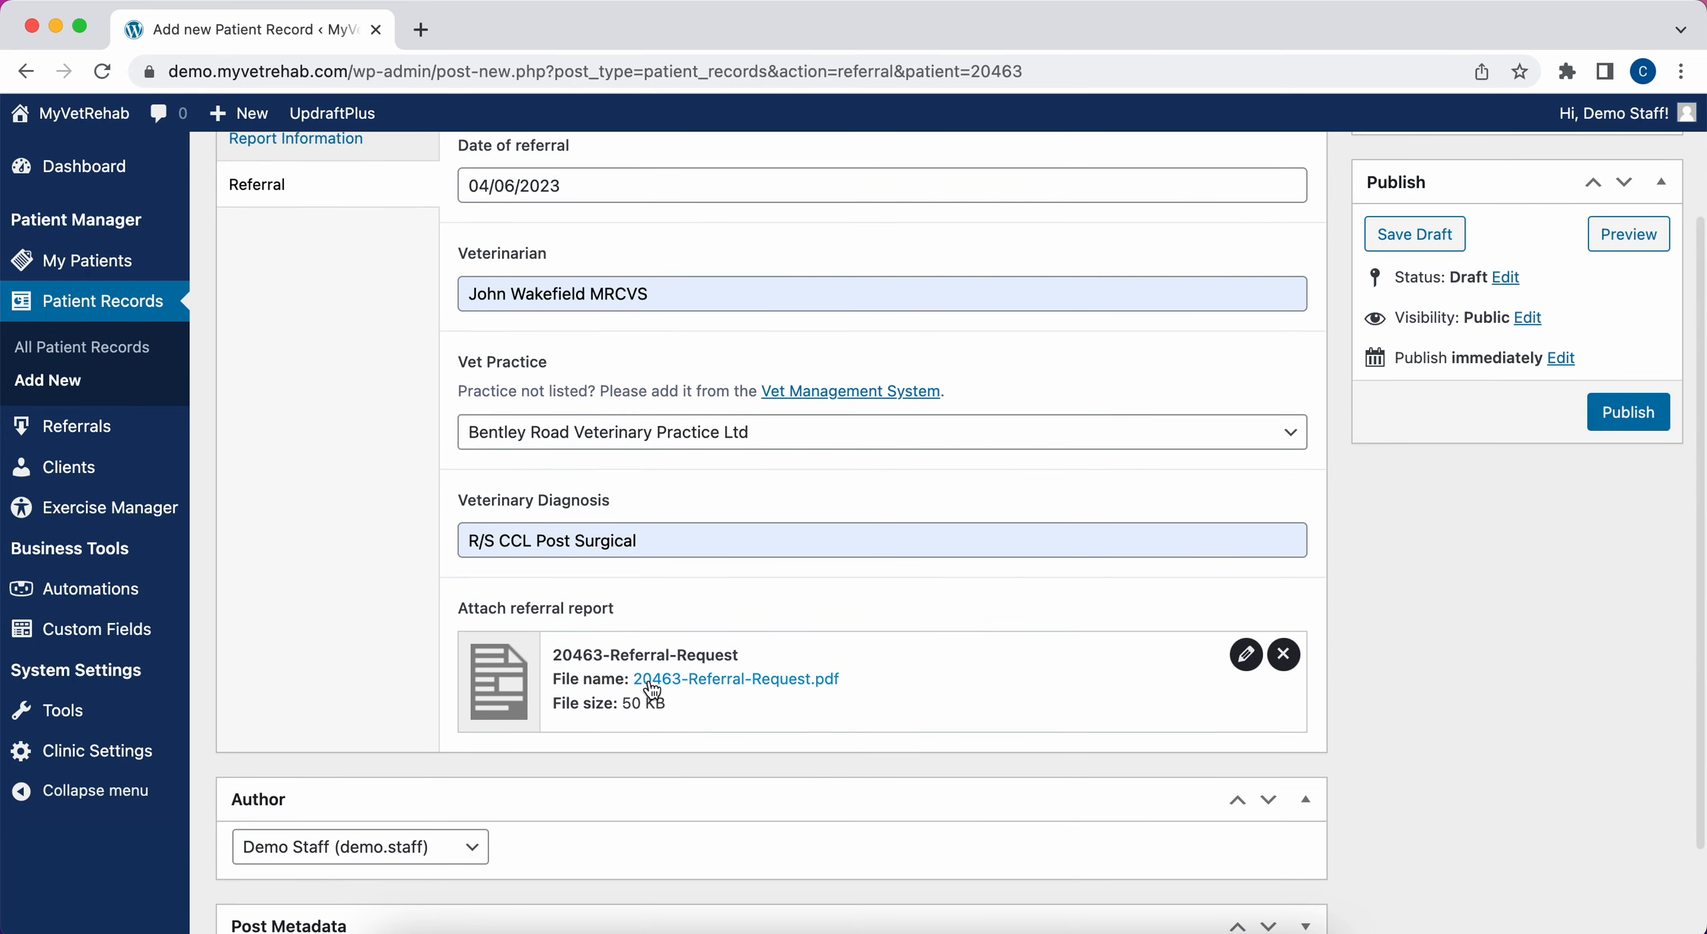
# - Review the completed referral details and publish the patient record
pyautogui.scroll(3, 647, 692)
pyautogui.moveTo(675, 699); pyautogui.dragTo(425, 701)
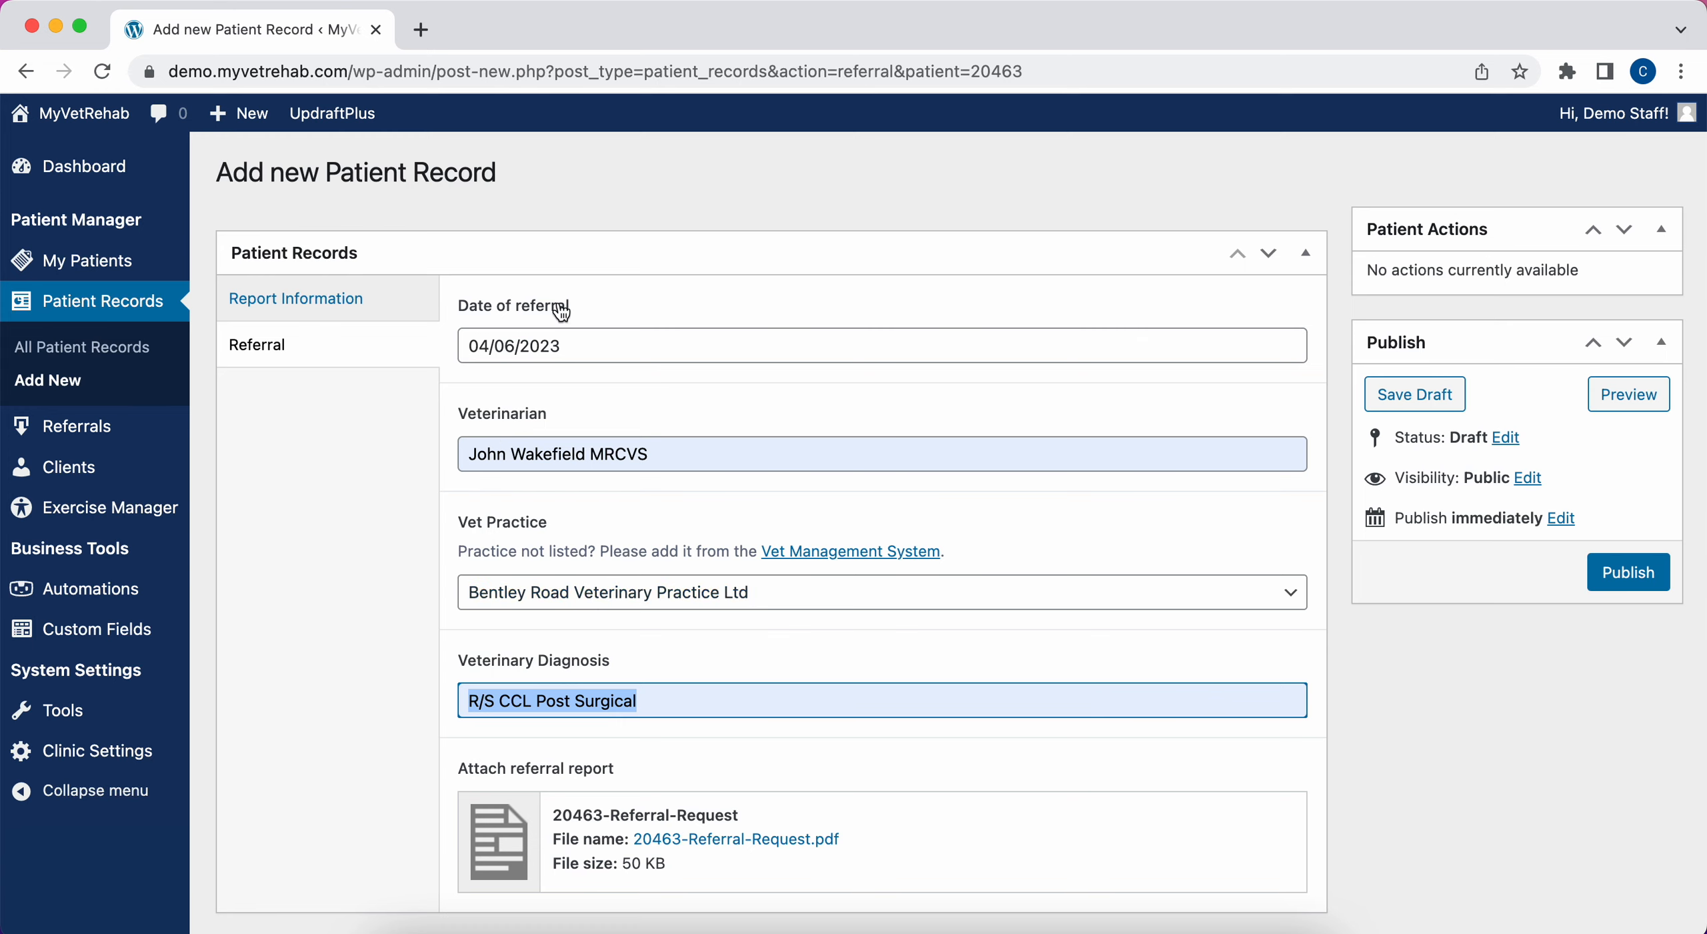
pyautogui.scroll(-3, 1008, 639)
pyautogui.scroll(2, 1008, 639)
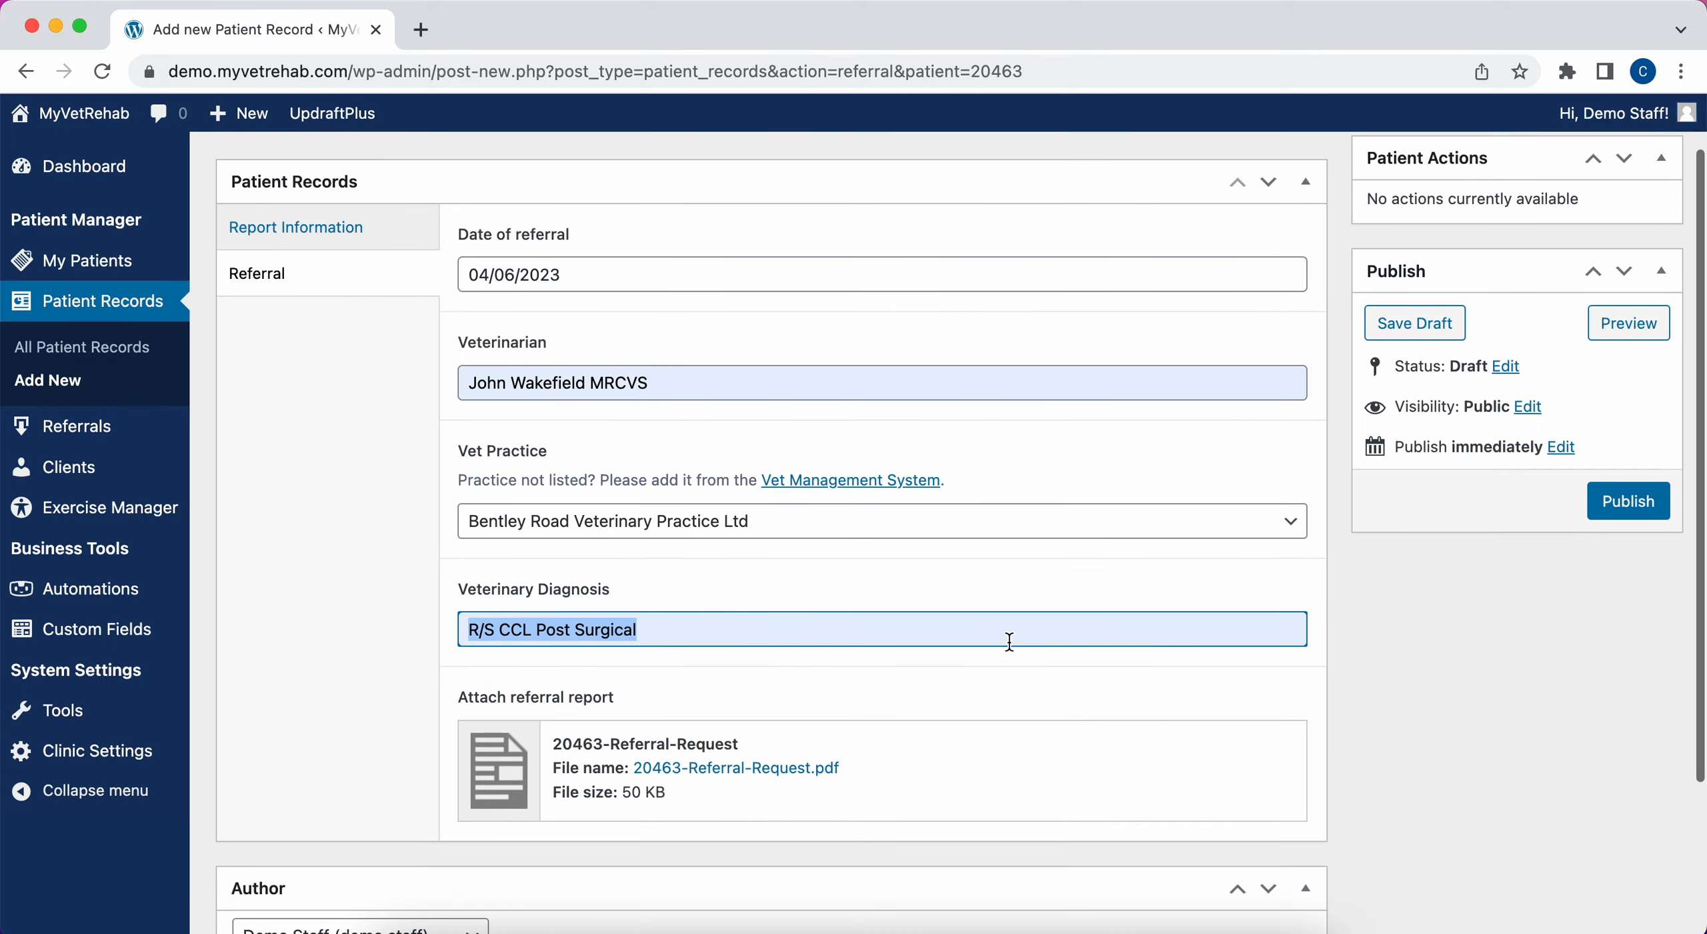
pyautogui.click(1628, 525)
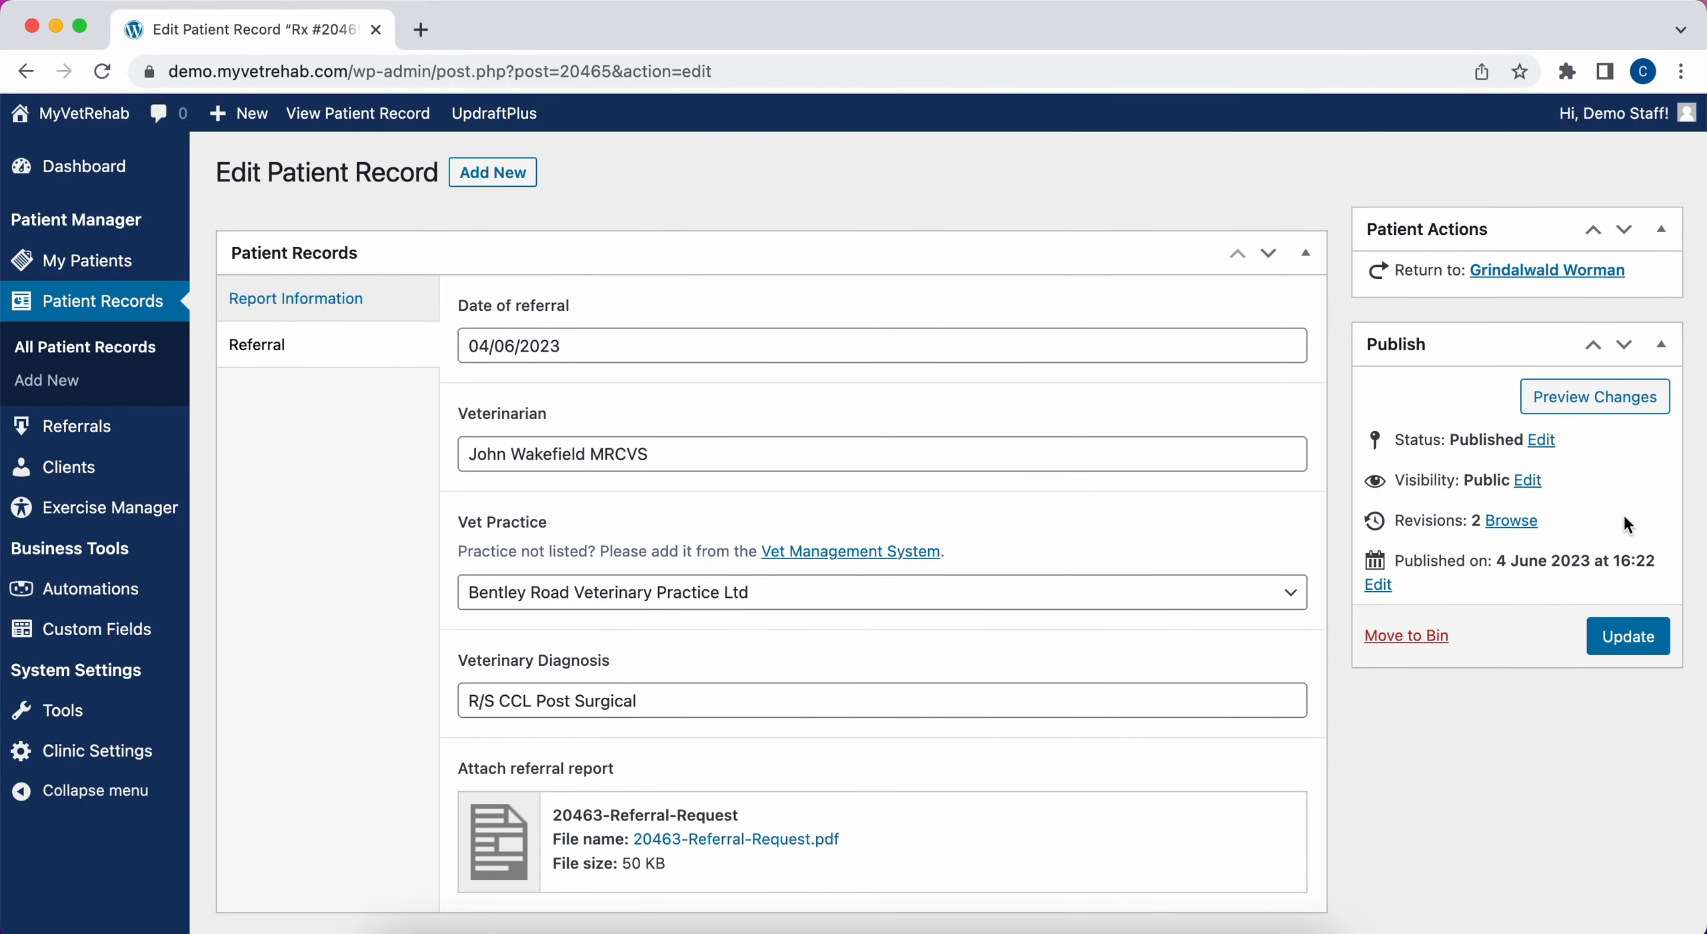
# - Return to the patient's details and read the referral summary in the clinical records
pyautogui.click(1557, 275)
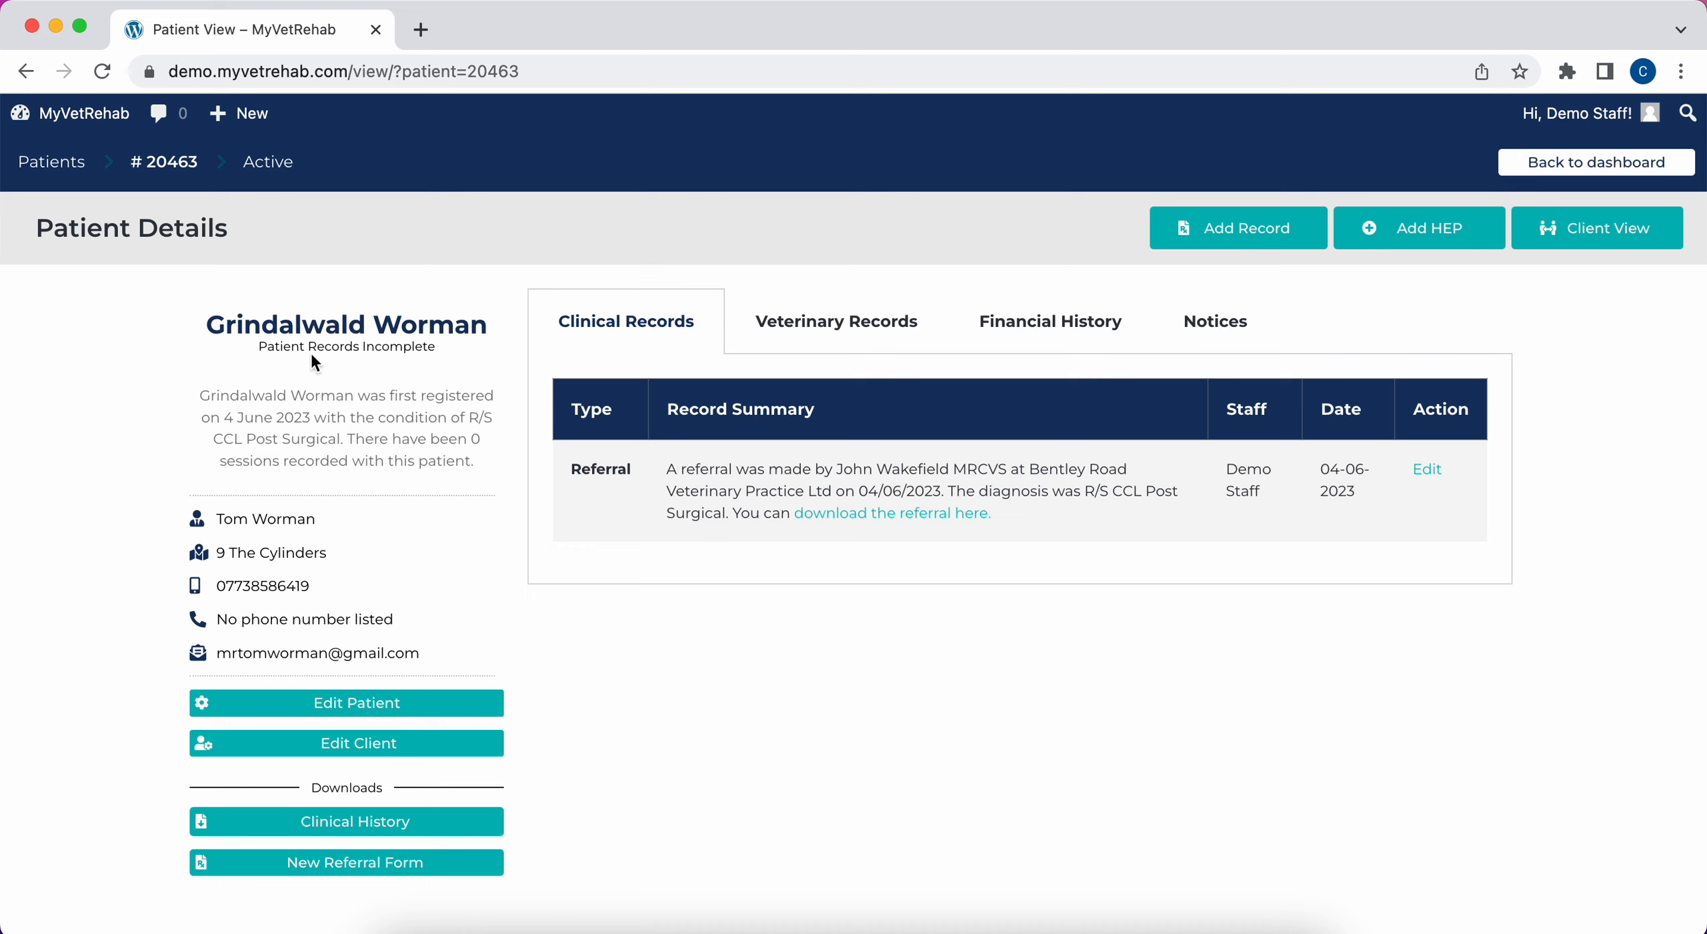
pyautogui.moveTo(687, 470); pyautogui.dragTo(825, 474)
pyautogui.click(875, 474)
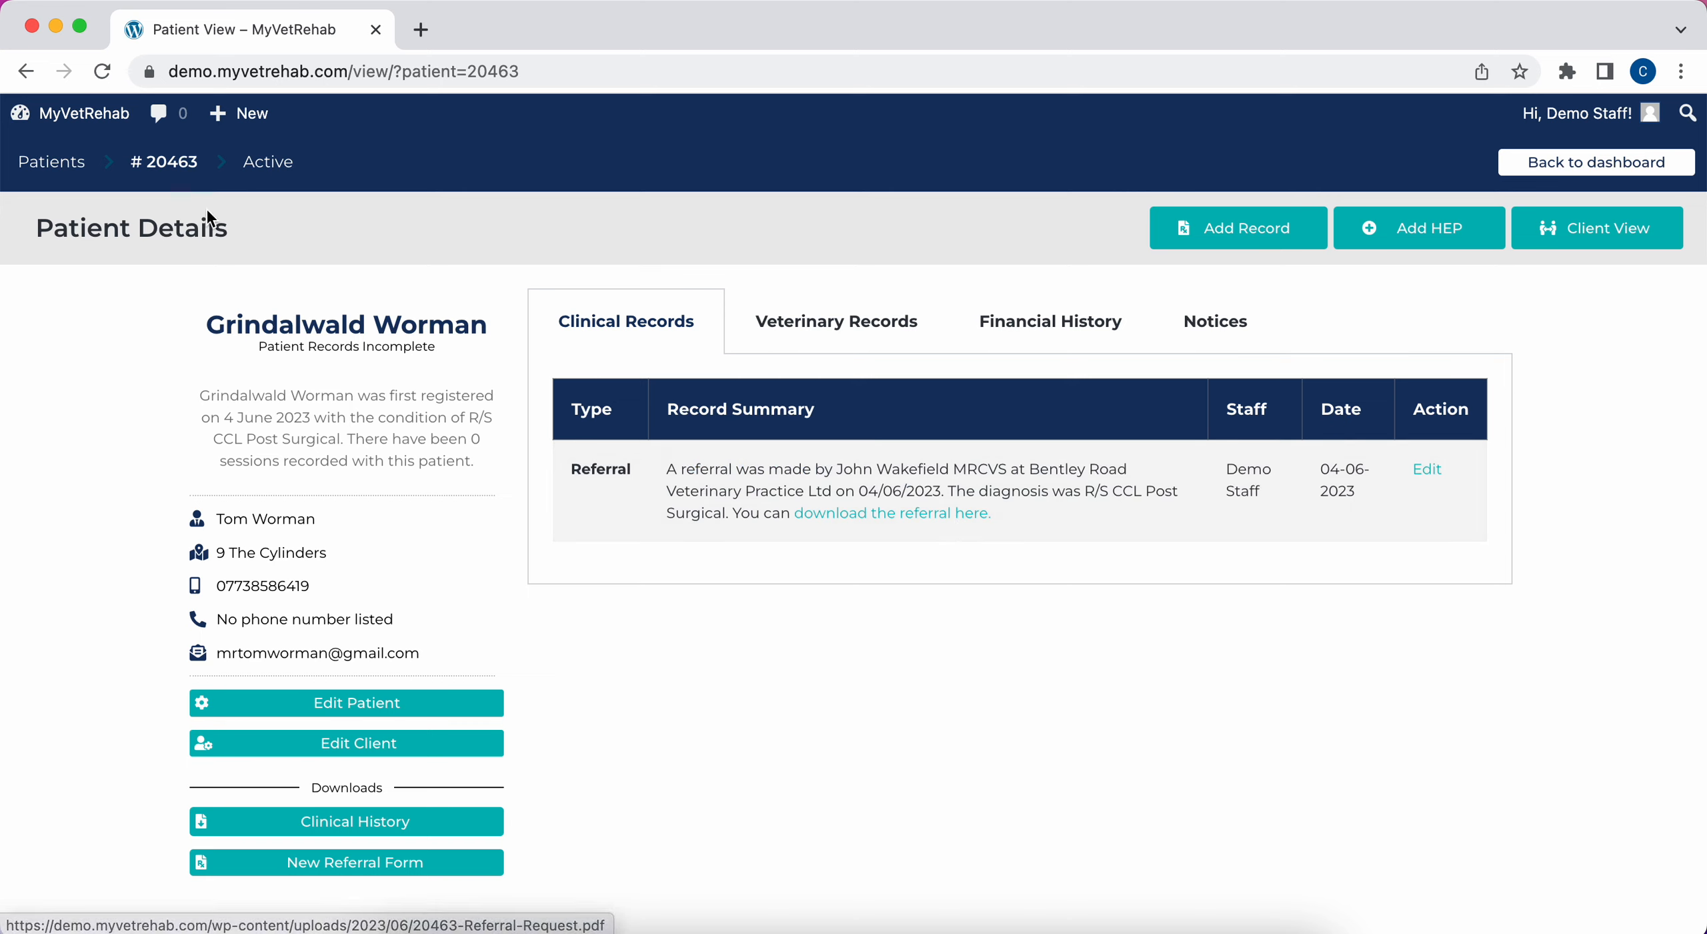
# - Go back to the dashboard's referral management page and mark the patient pending referral as maintenance
pyautogui.moveTo(75, 117)
pyautogui.click(75, 157)
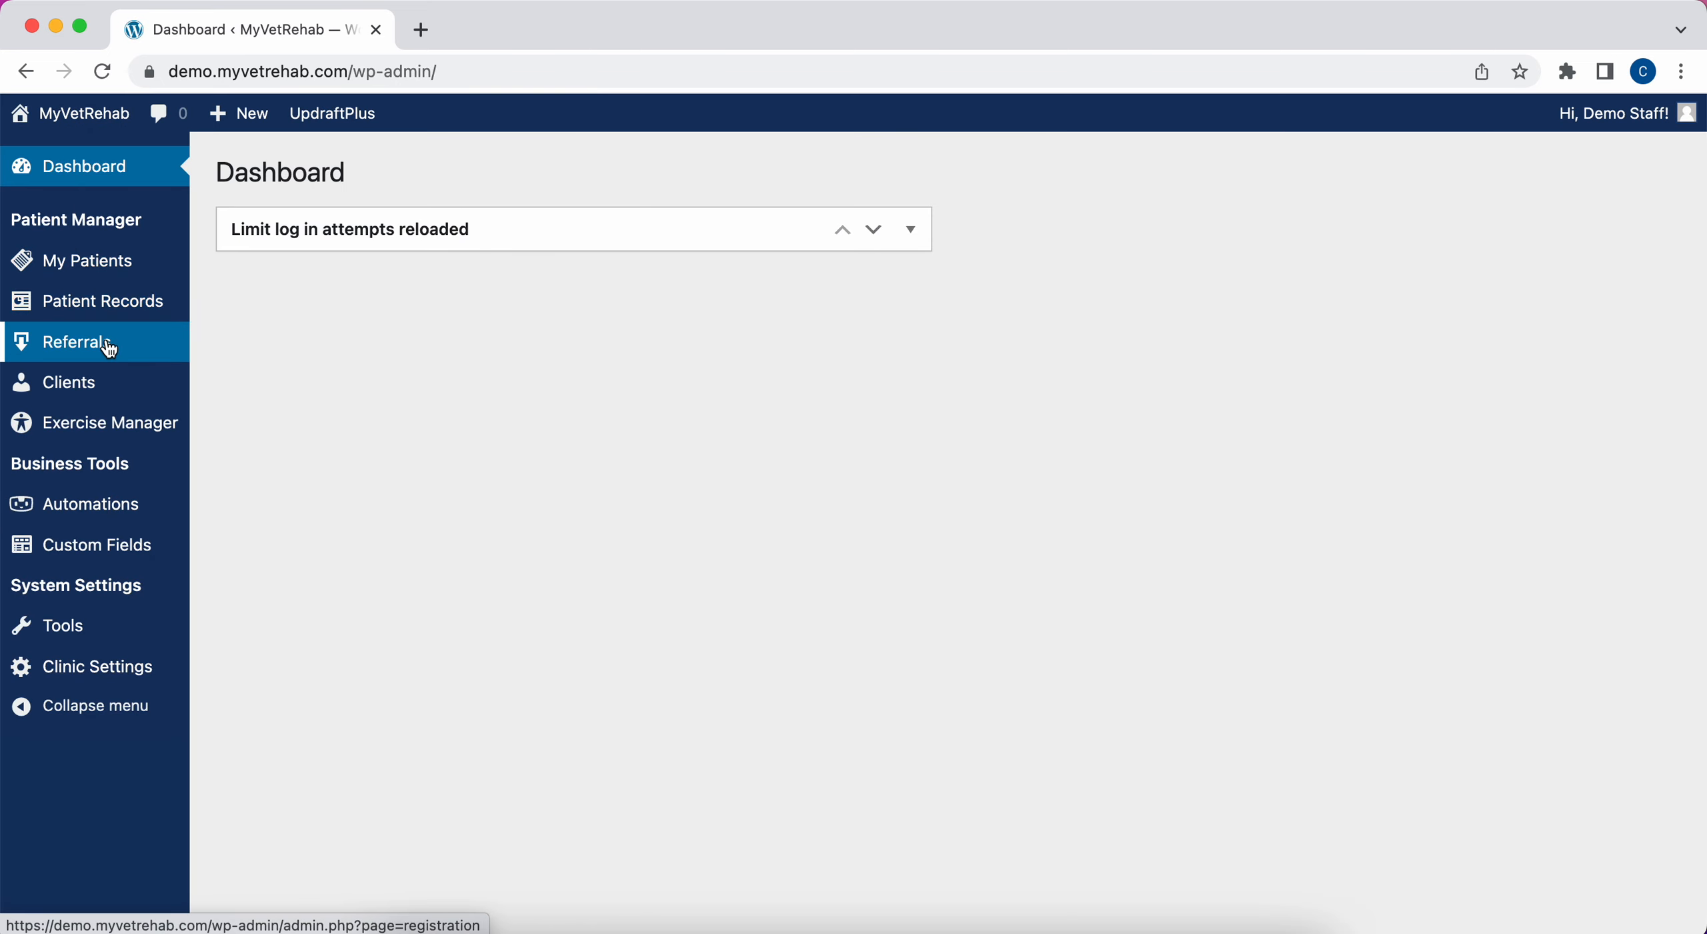
pyautogui.click(110, 347)
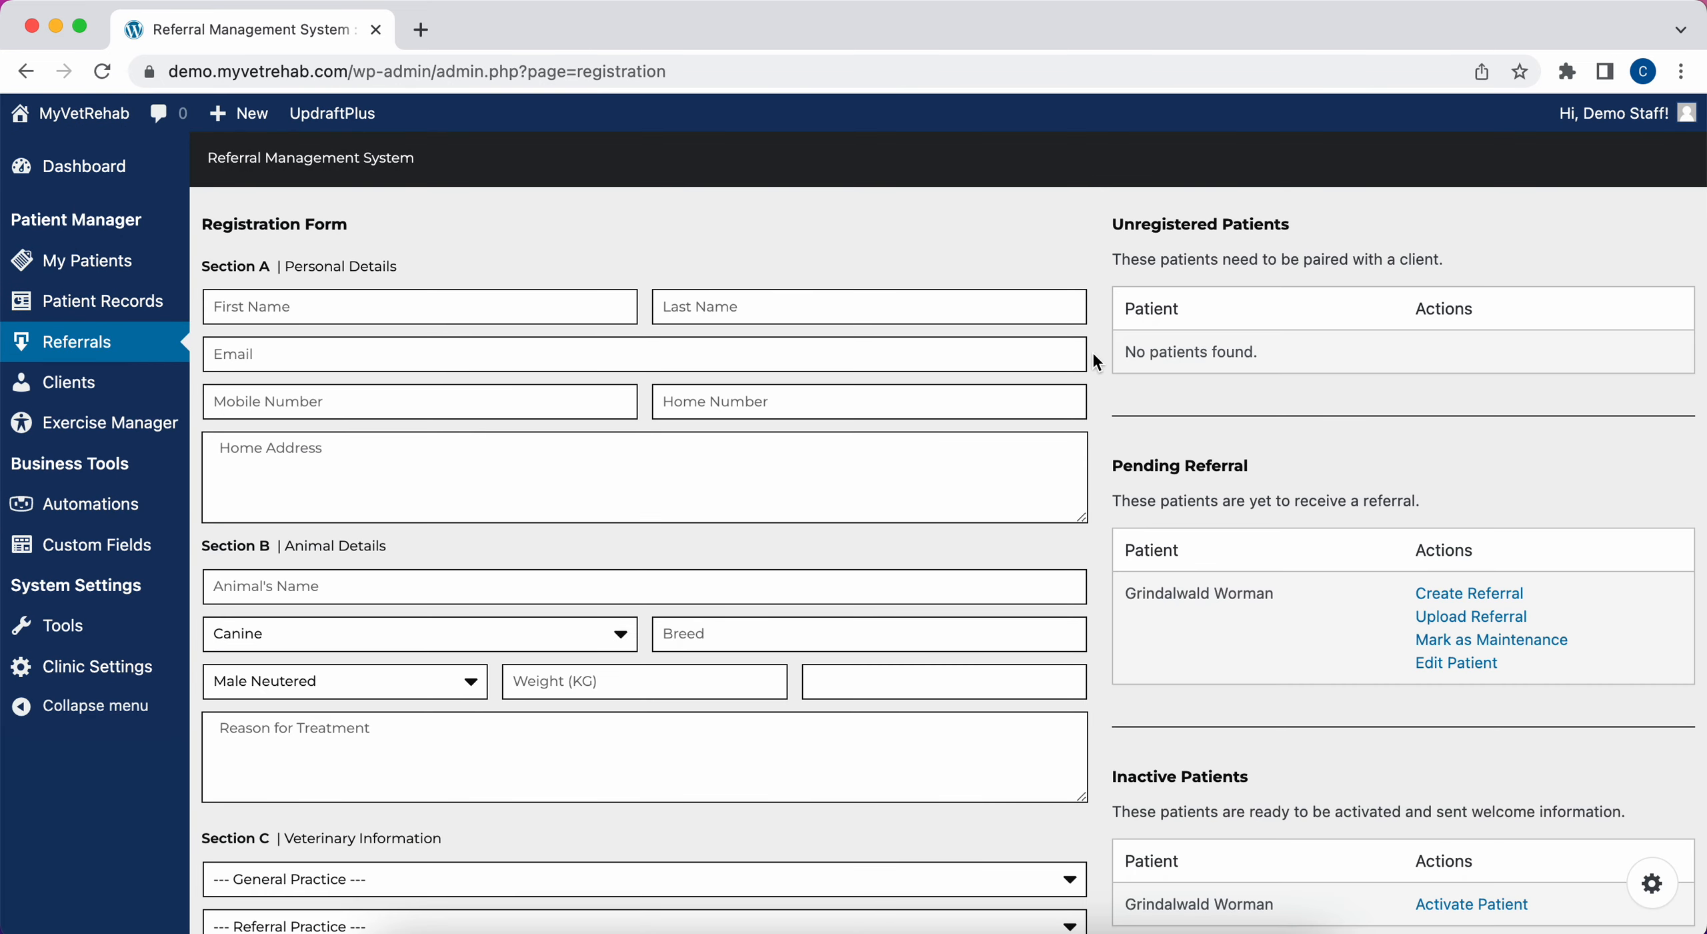
pyautogui.scroll(-3, 1347, 643)
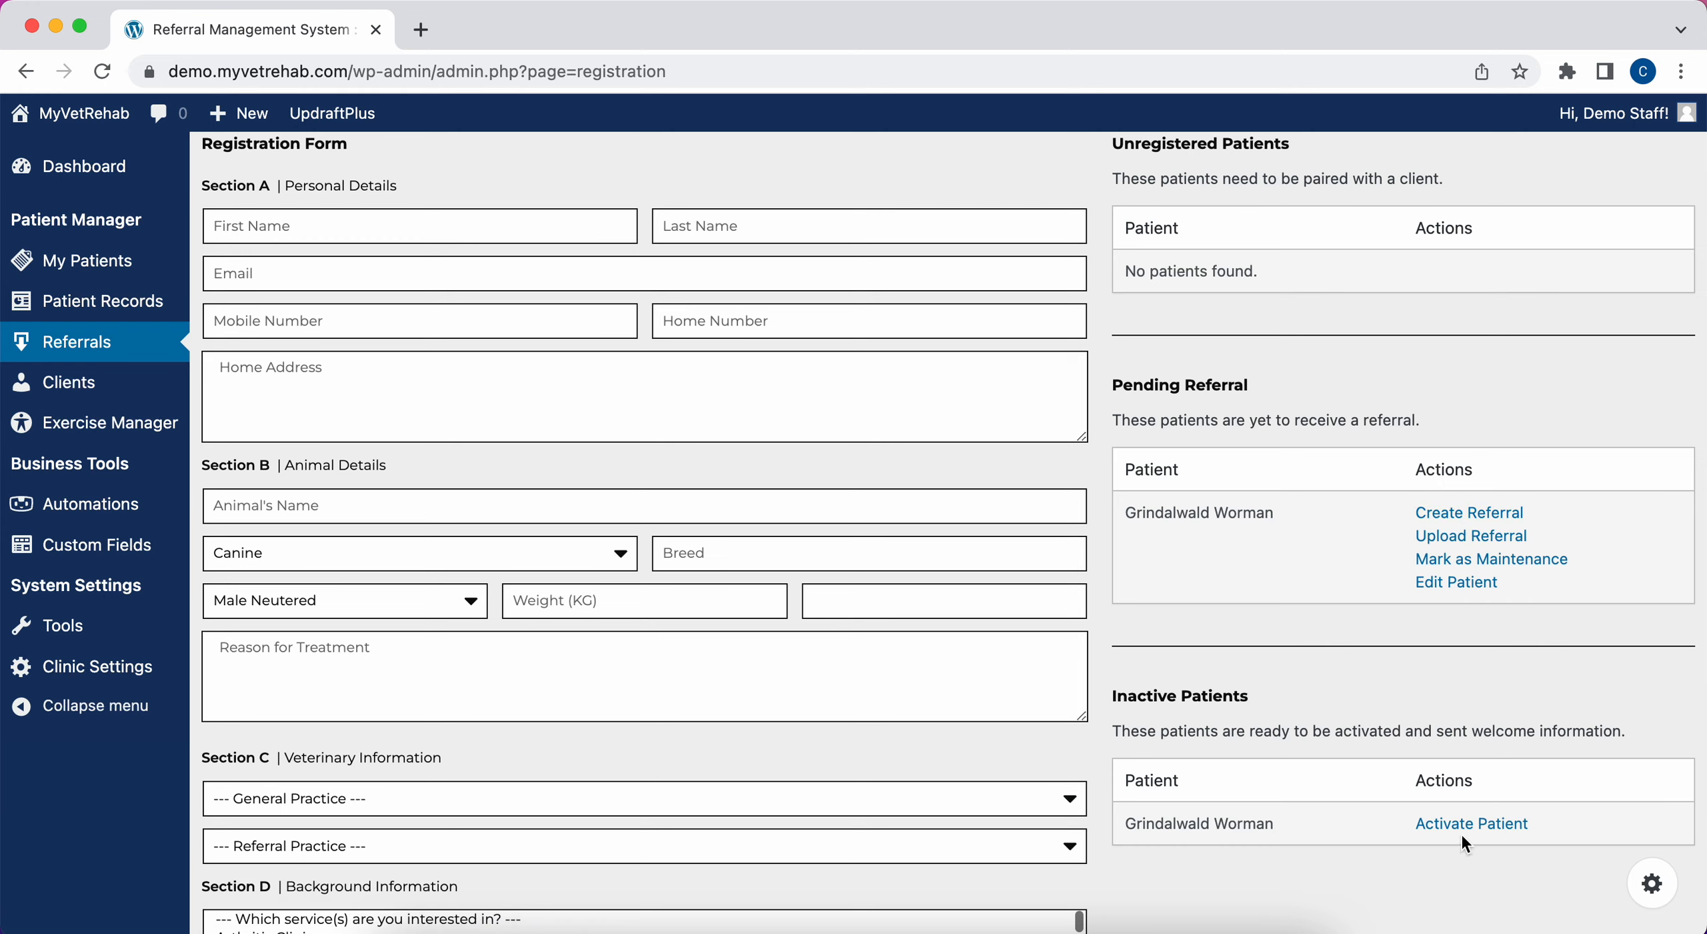
pyautogui.click(1472, 566)
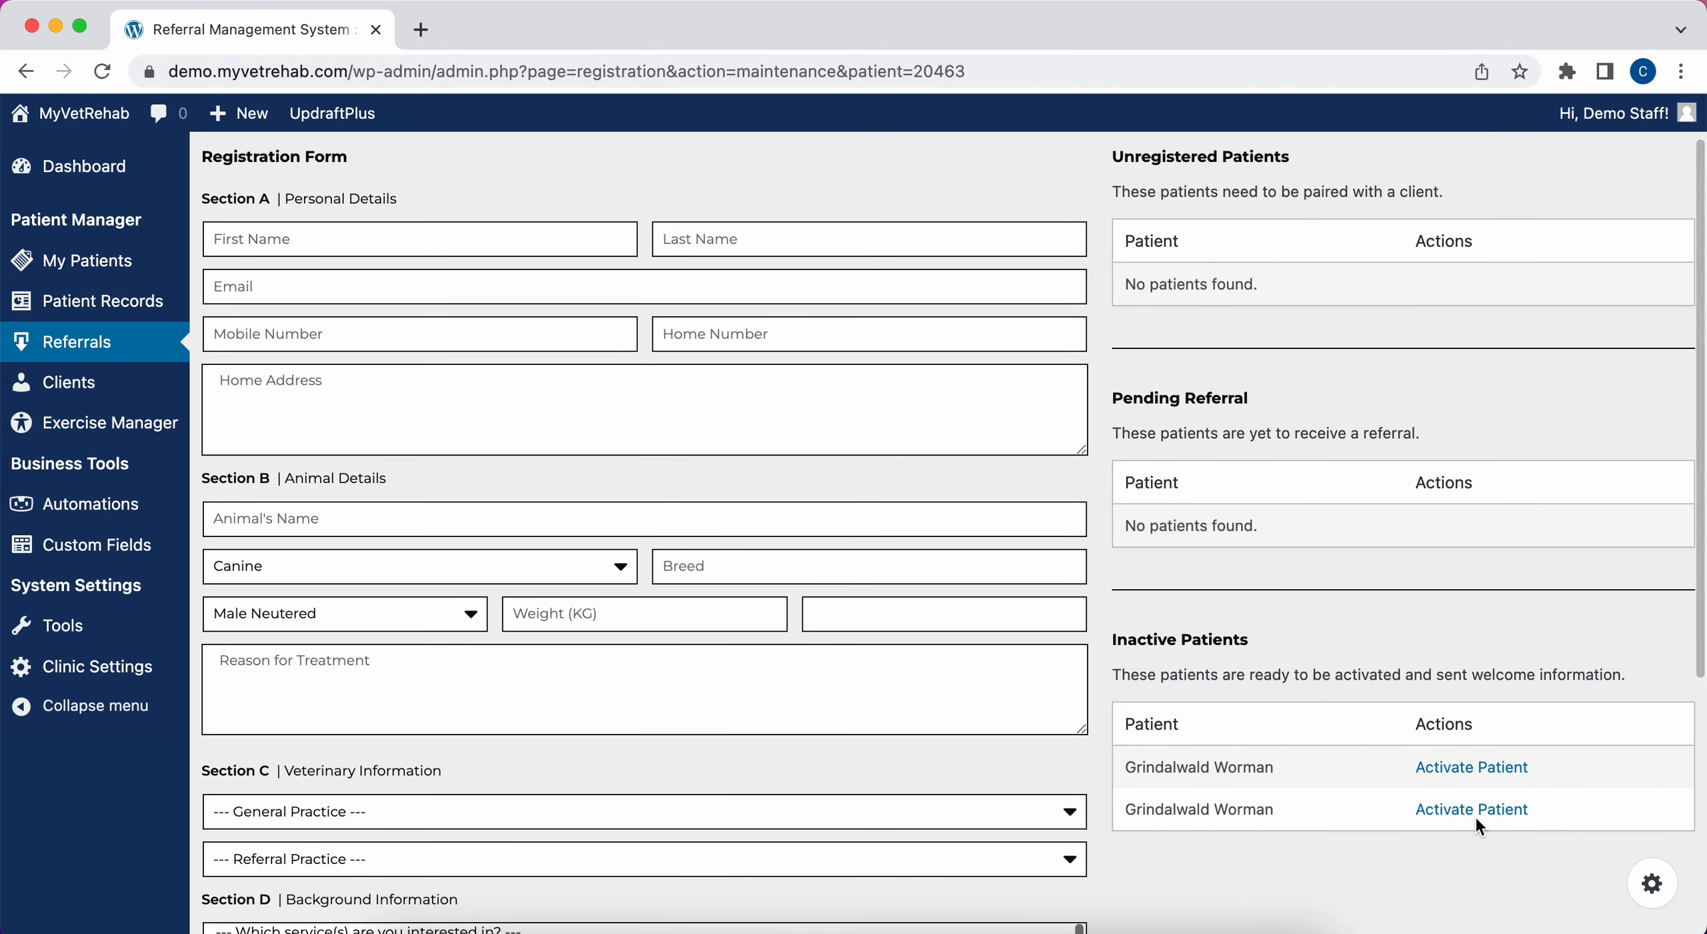
# - Activate the inactive patient with silent activation, check the referral lists and open the list of all patients
pyautogui.click(1463, 811)
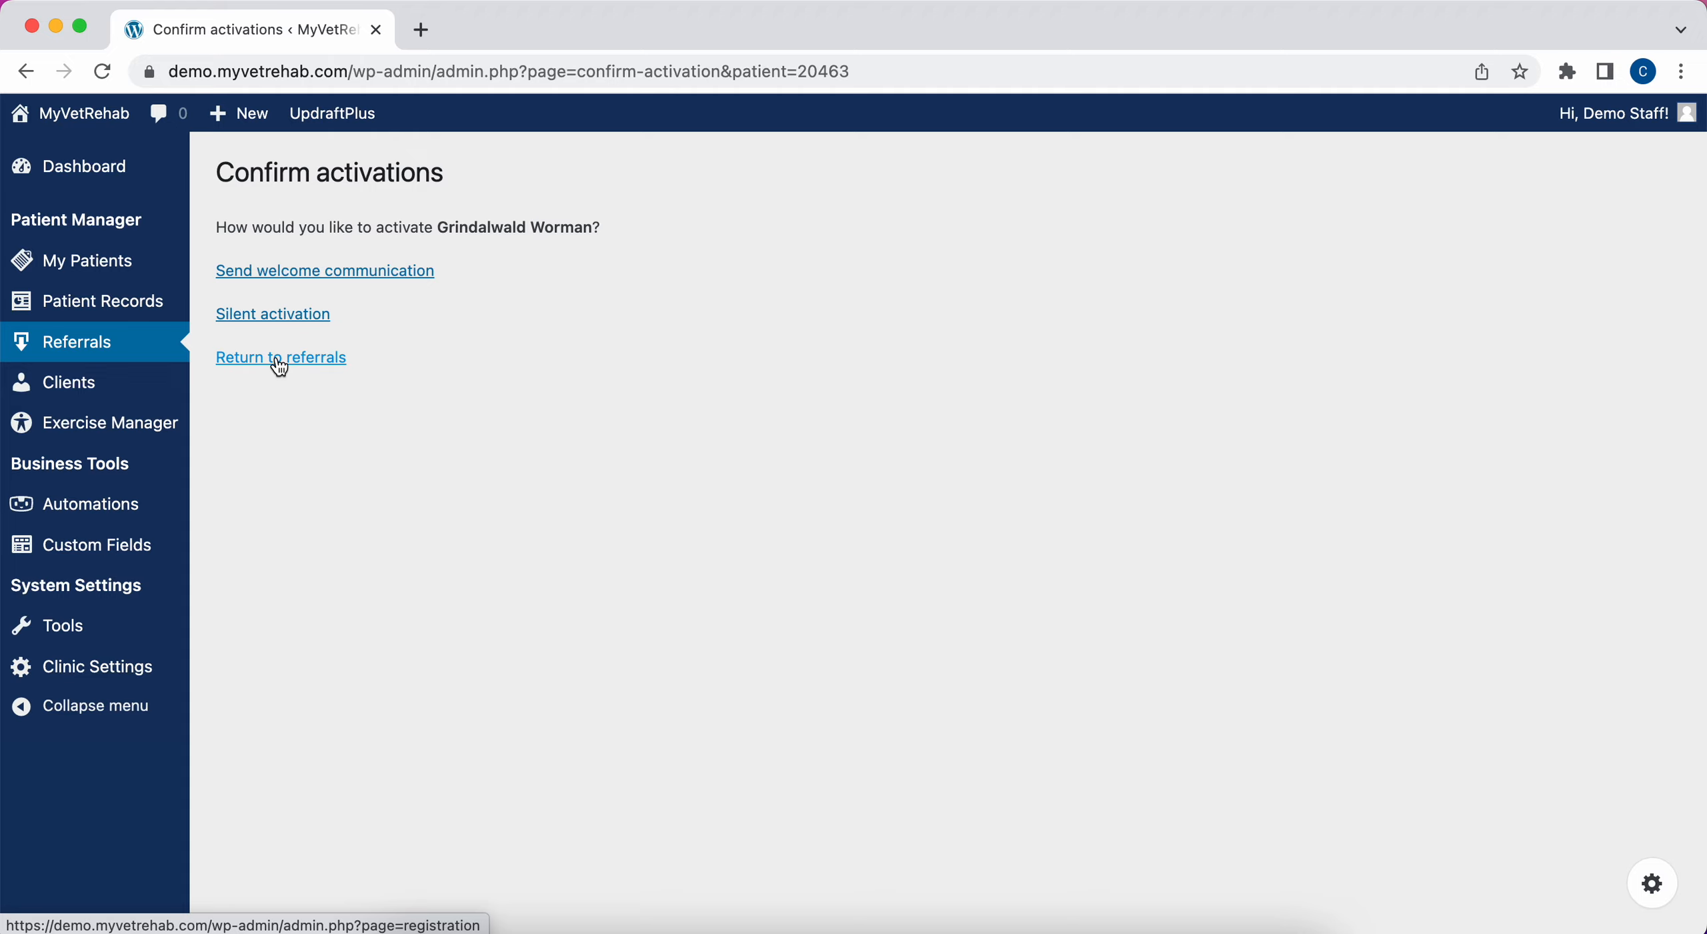
pyautogui.click(269, 321)
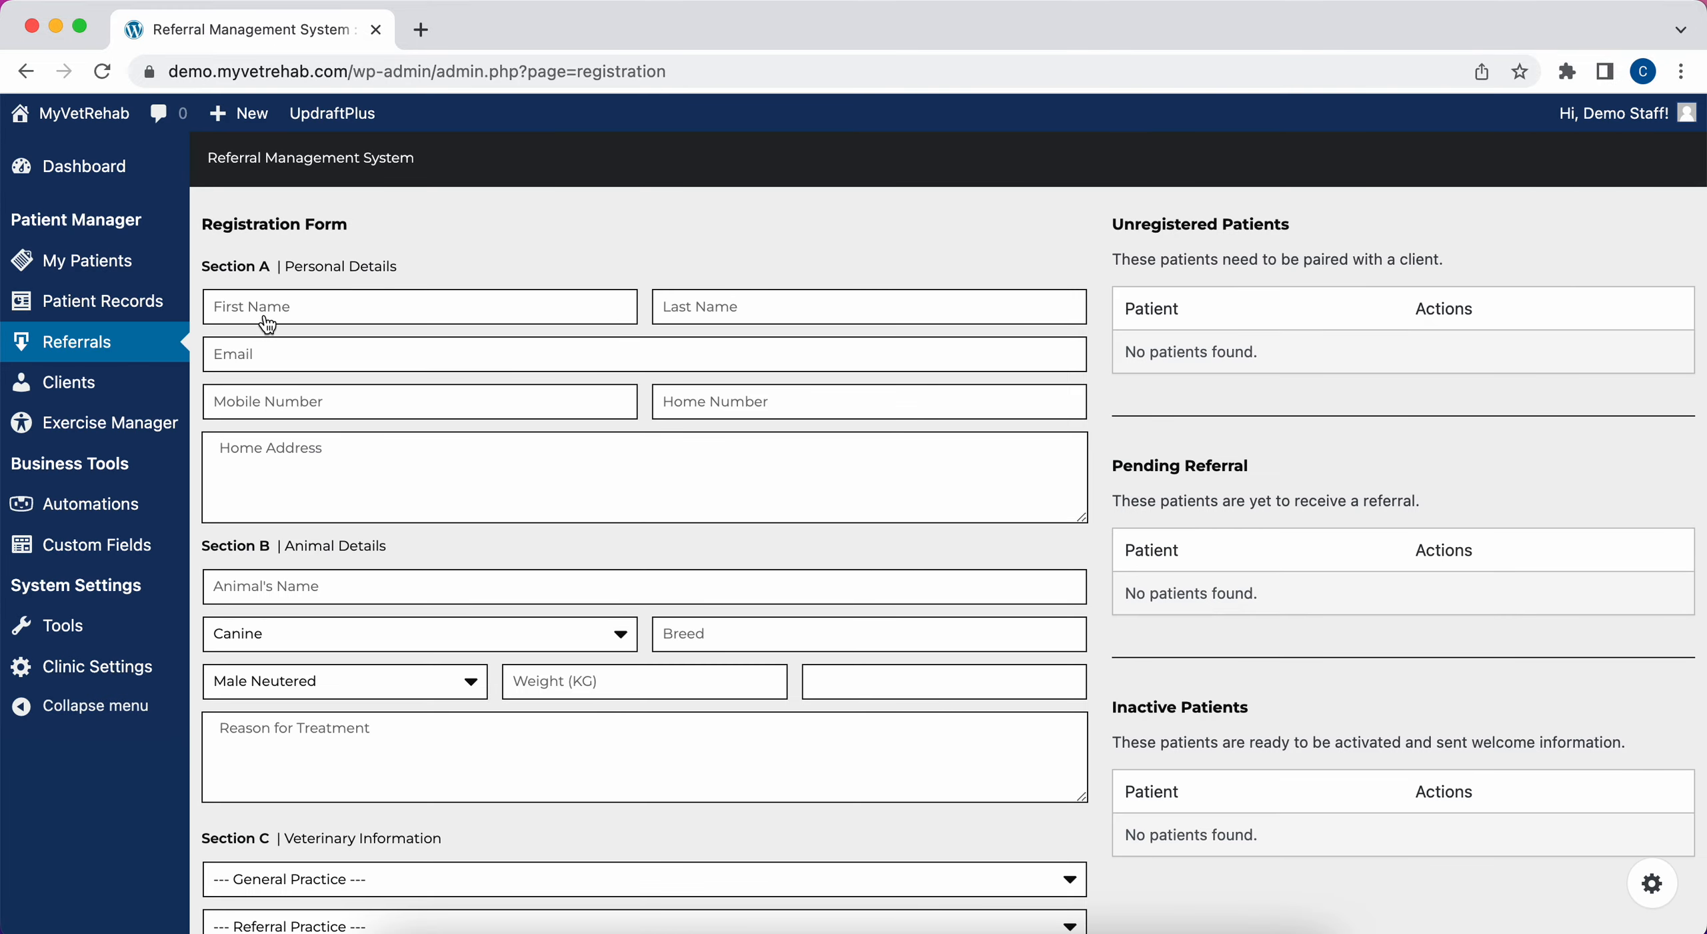
pyautogui.scroll(-3, 1259, 779)
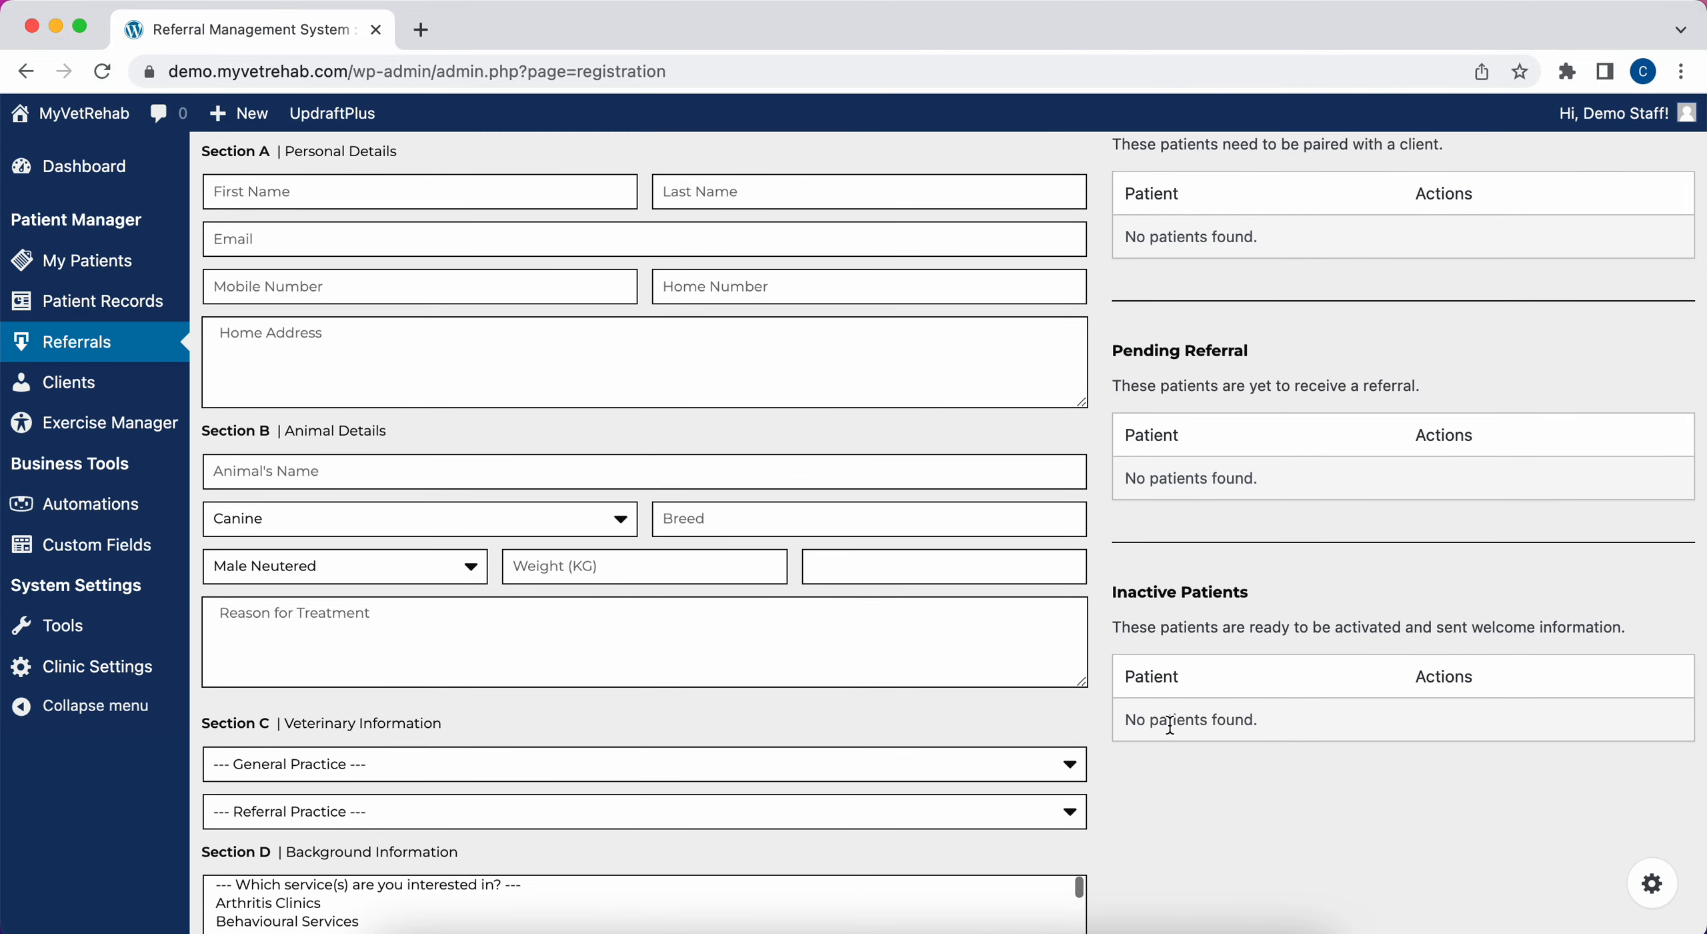
pyautogui.scroll(3, 1079, 571)
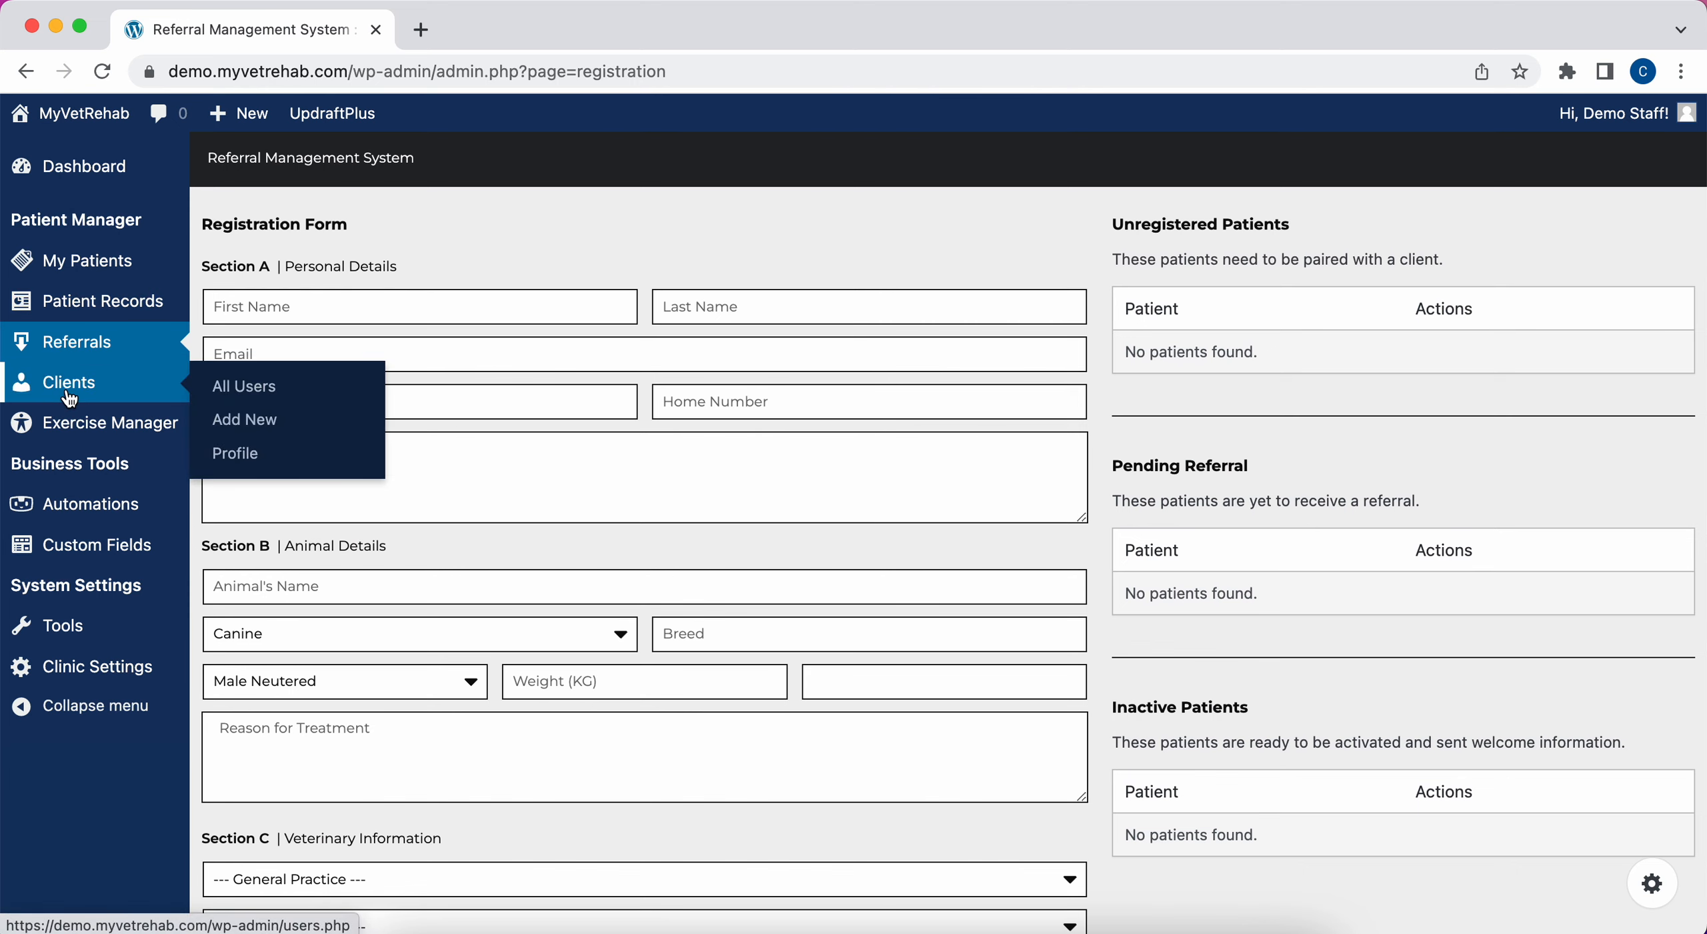
pyautogui.click(267, 265)
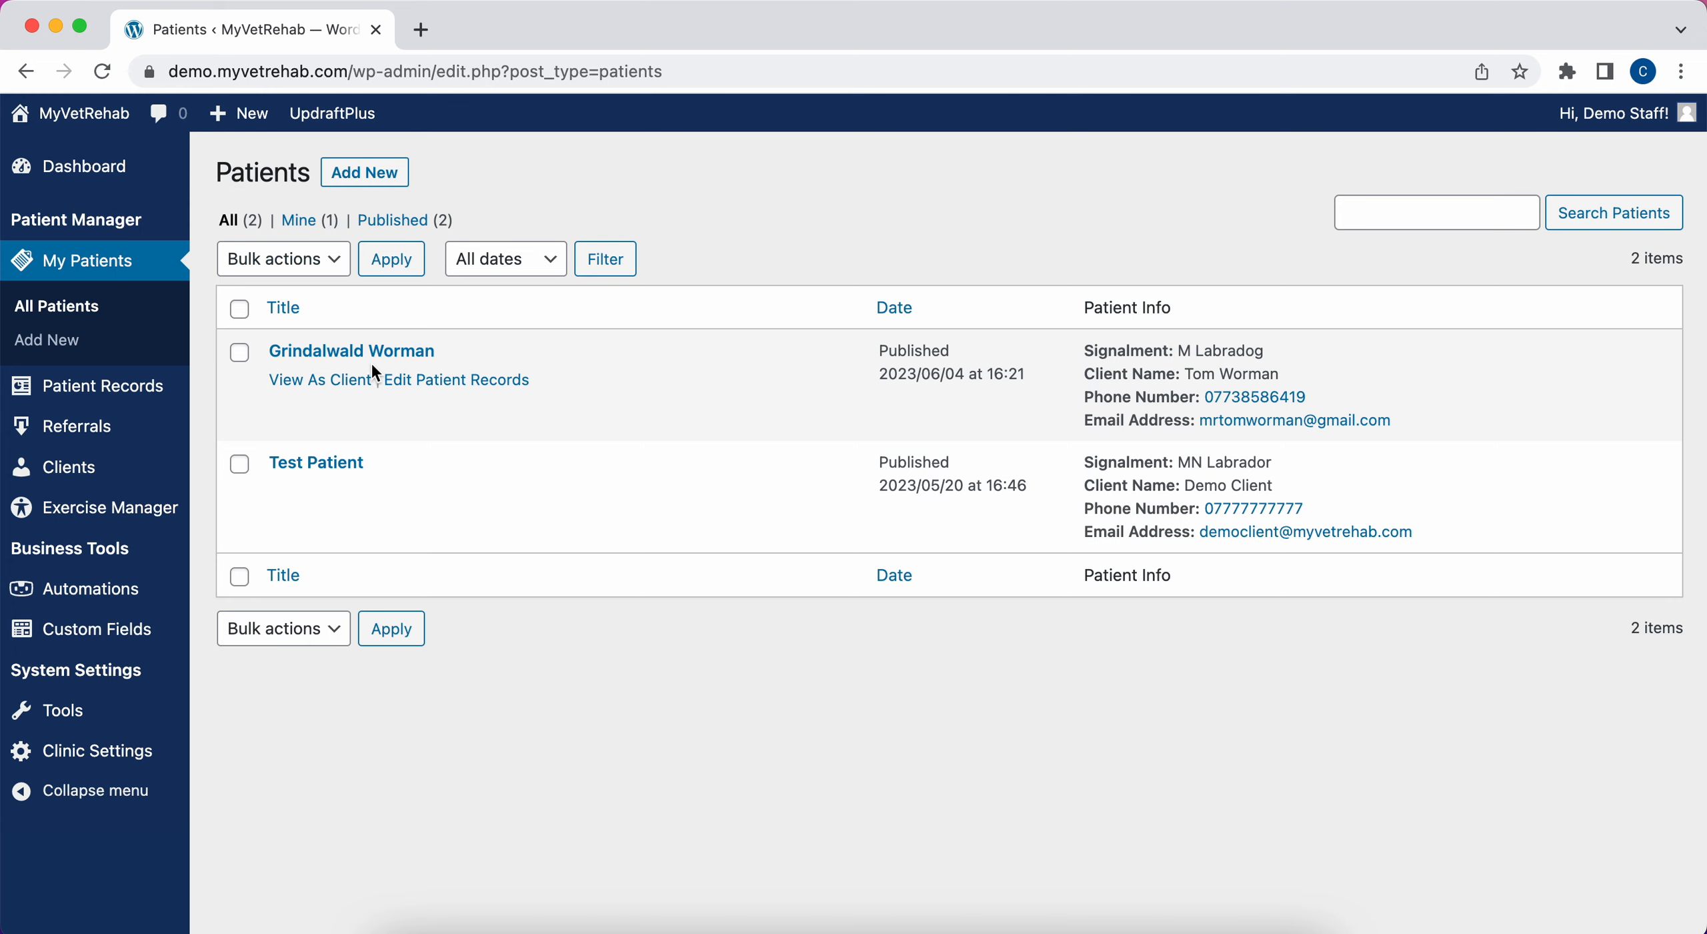
# - Open the list of all users and review the newly registered client's profile and contact details
pyautogui.moveTo(97, 477)
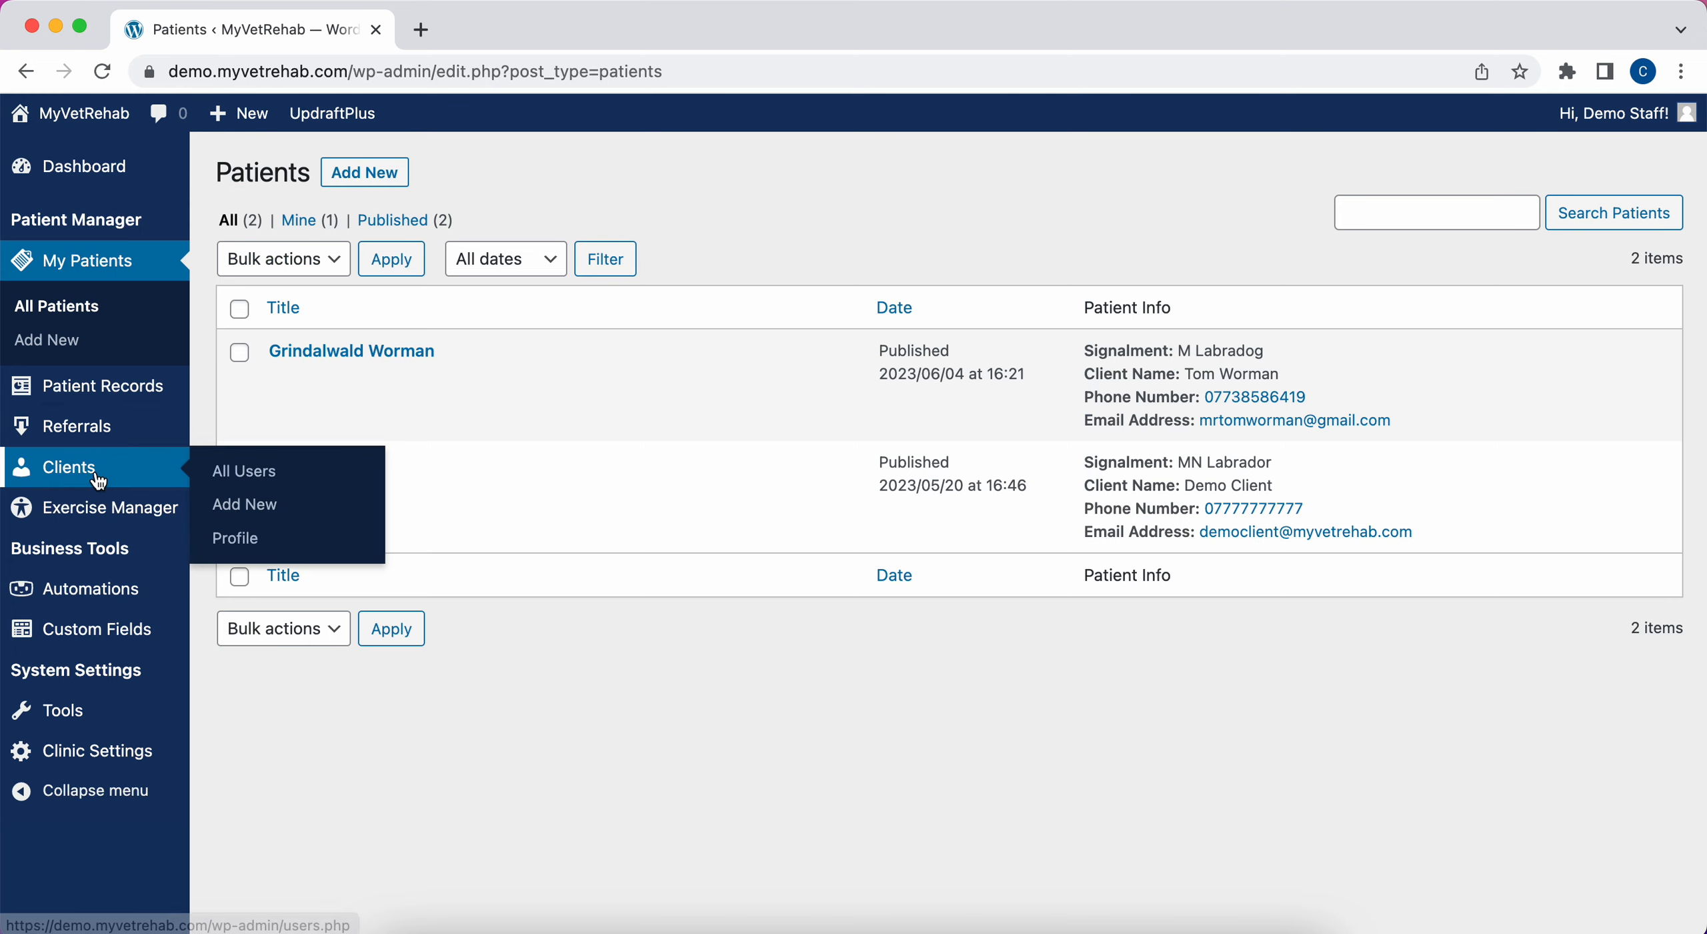
pyautogui.click(223, 477)
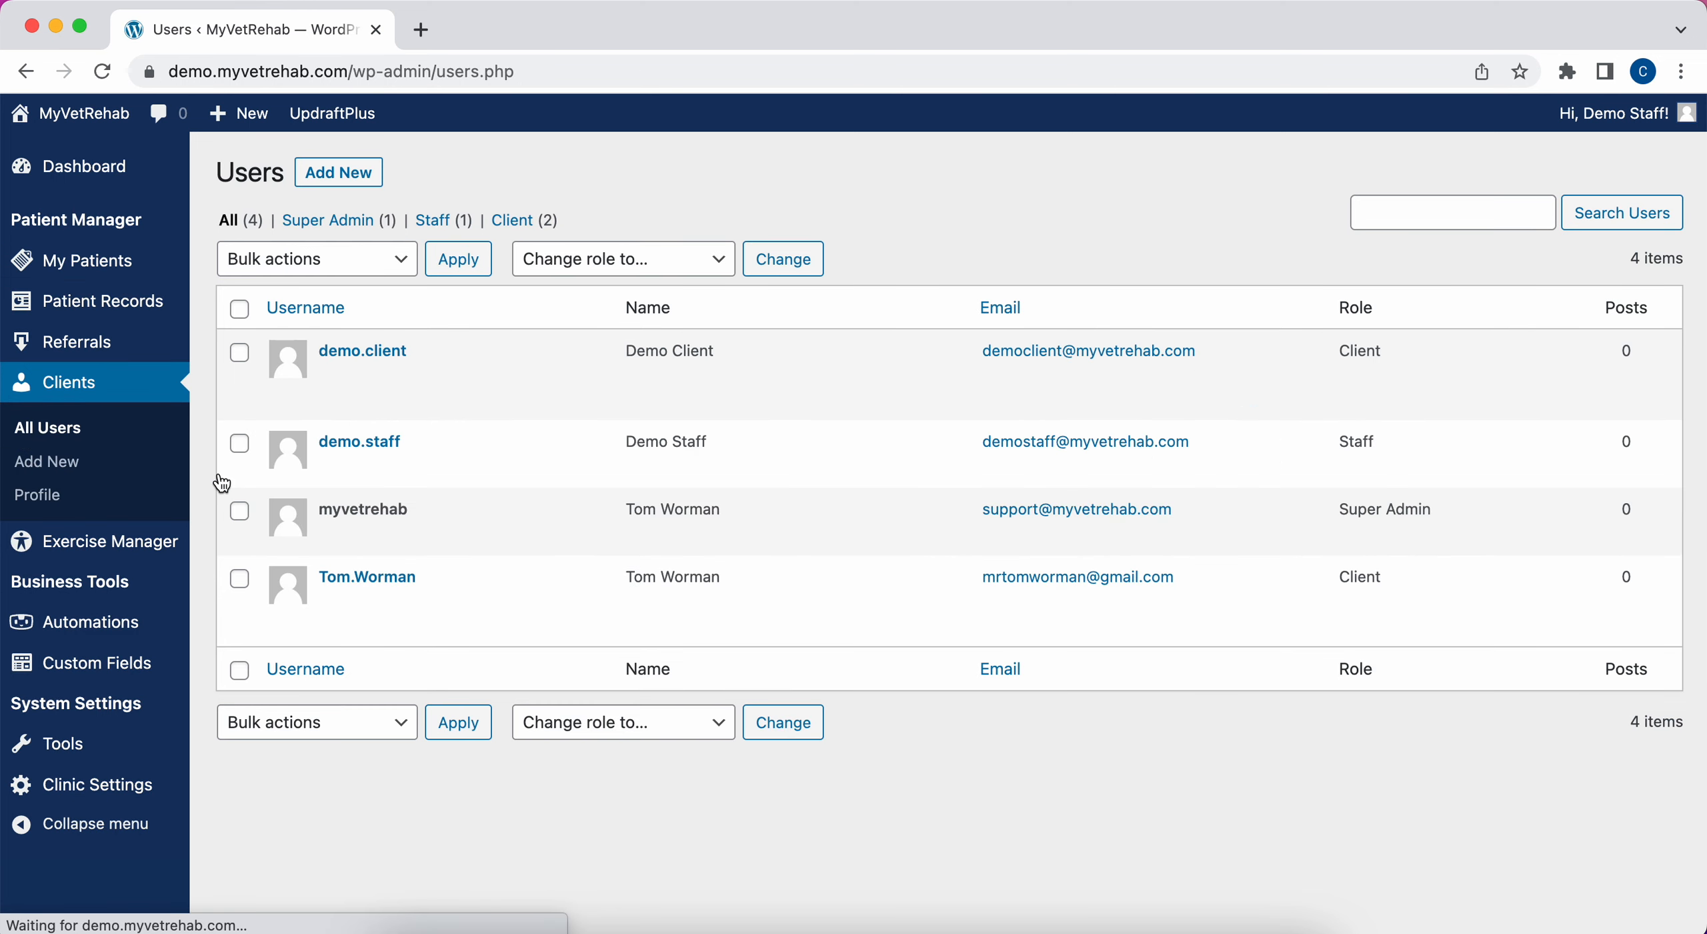
pyautogui.moveTo(377, 591)
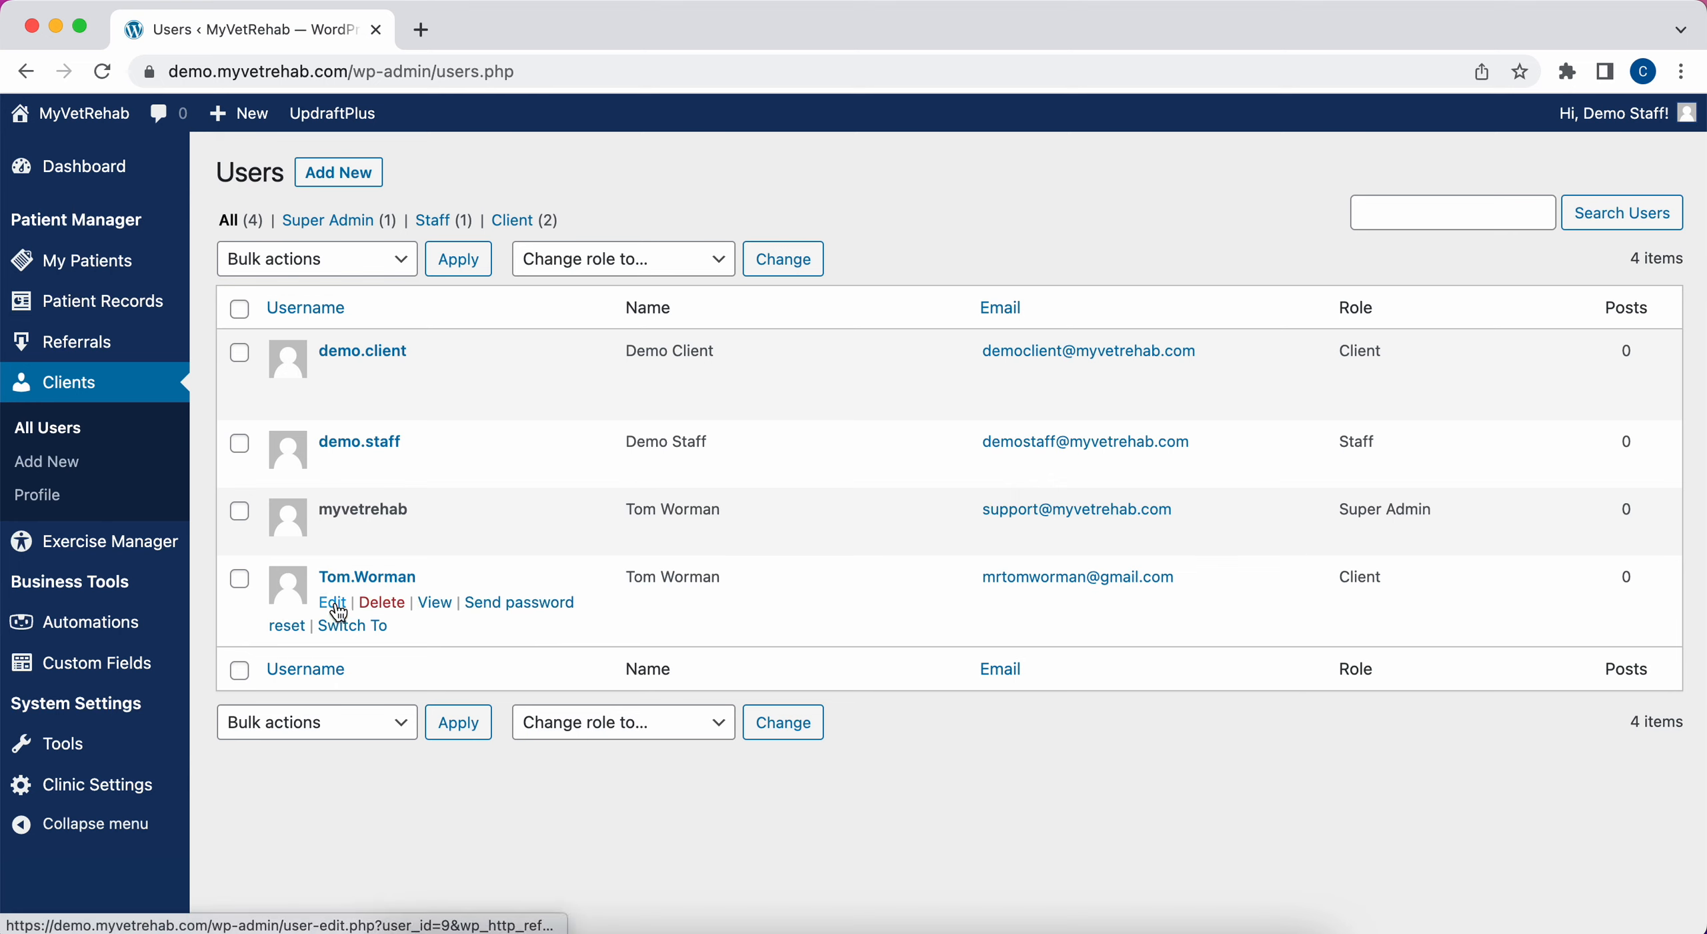
pyautogui.click(333, 603)
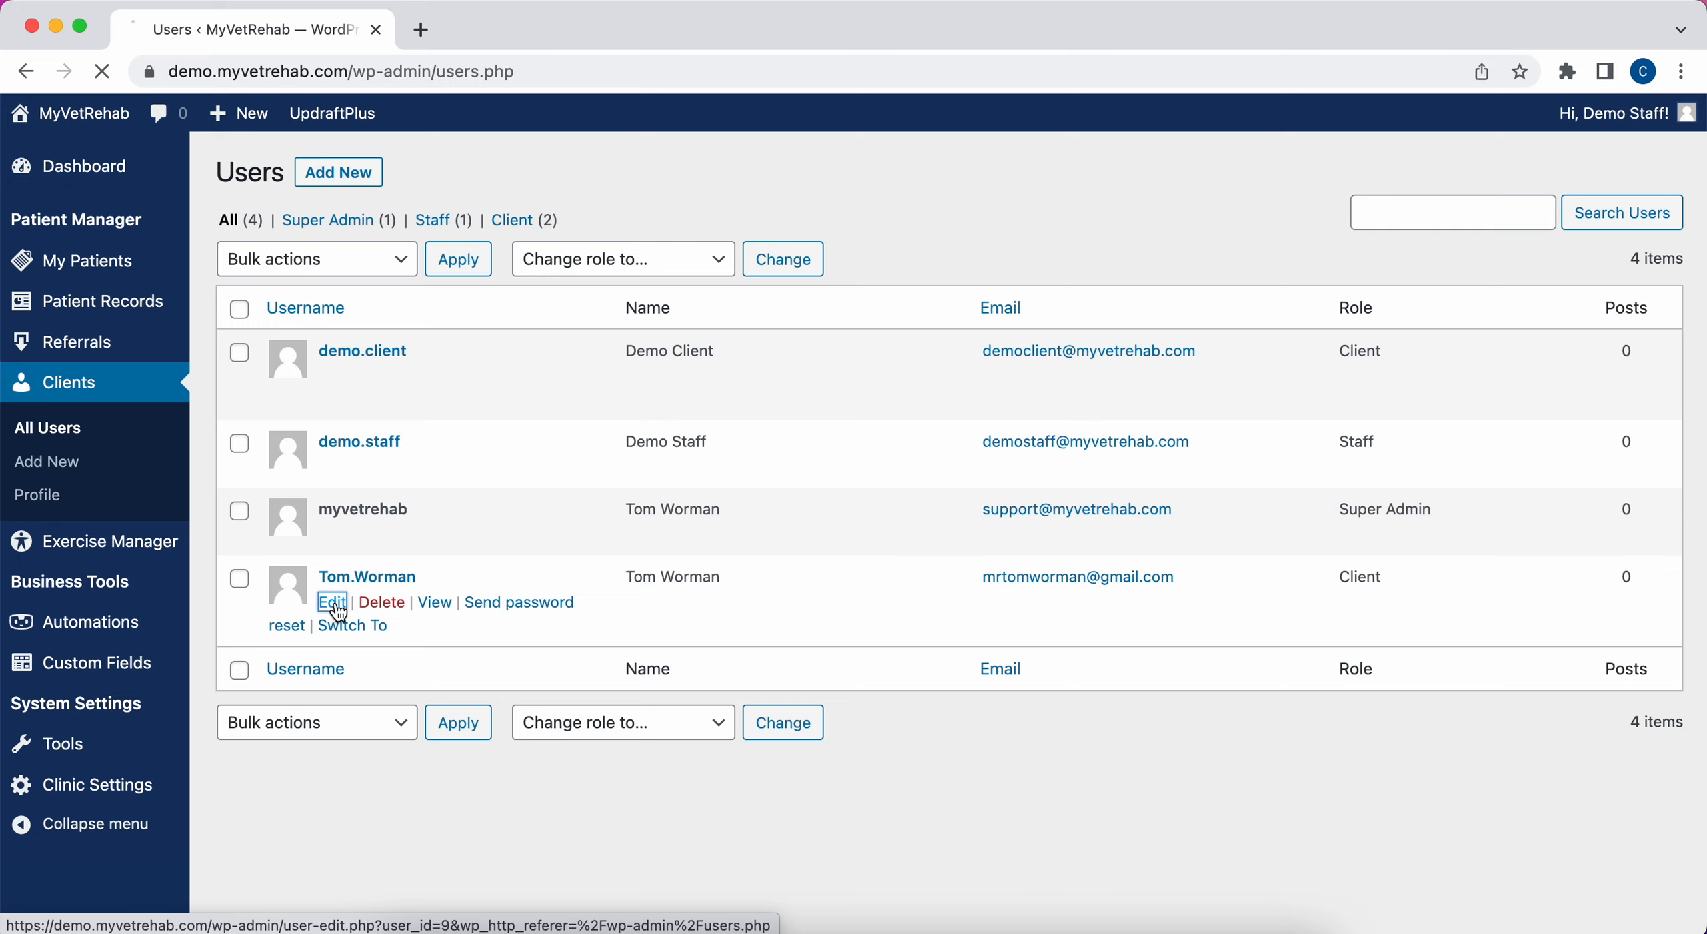
pyautogui.scroll(-10, 777, 861)
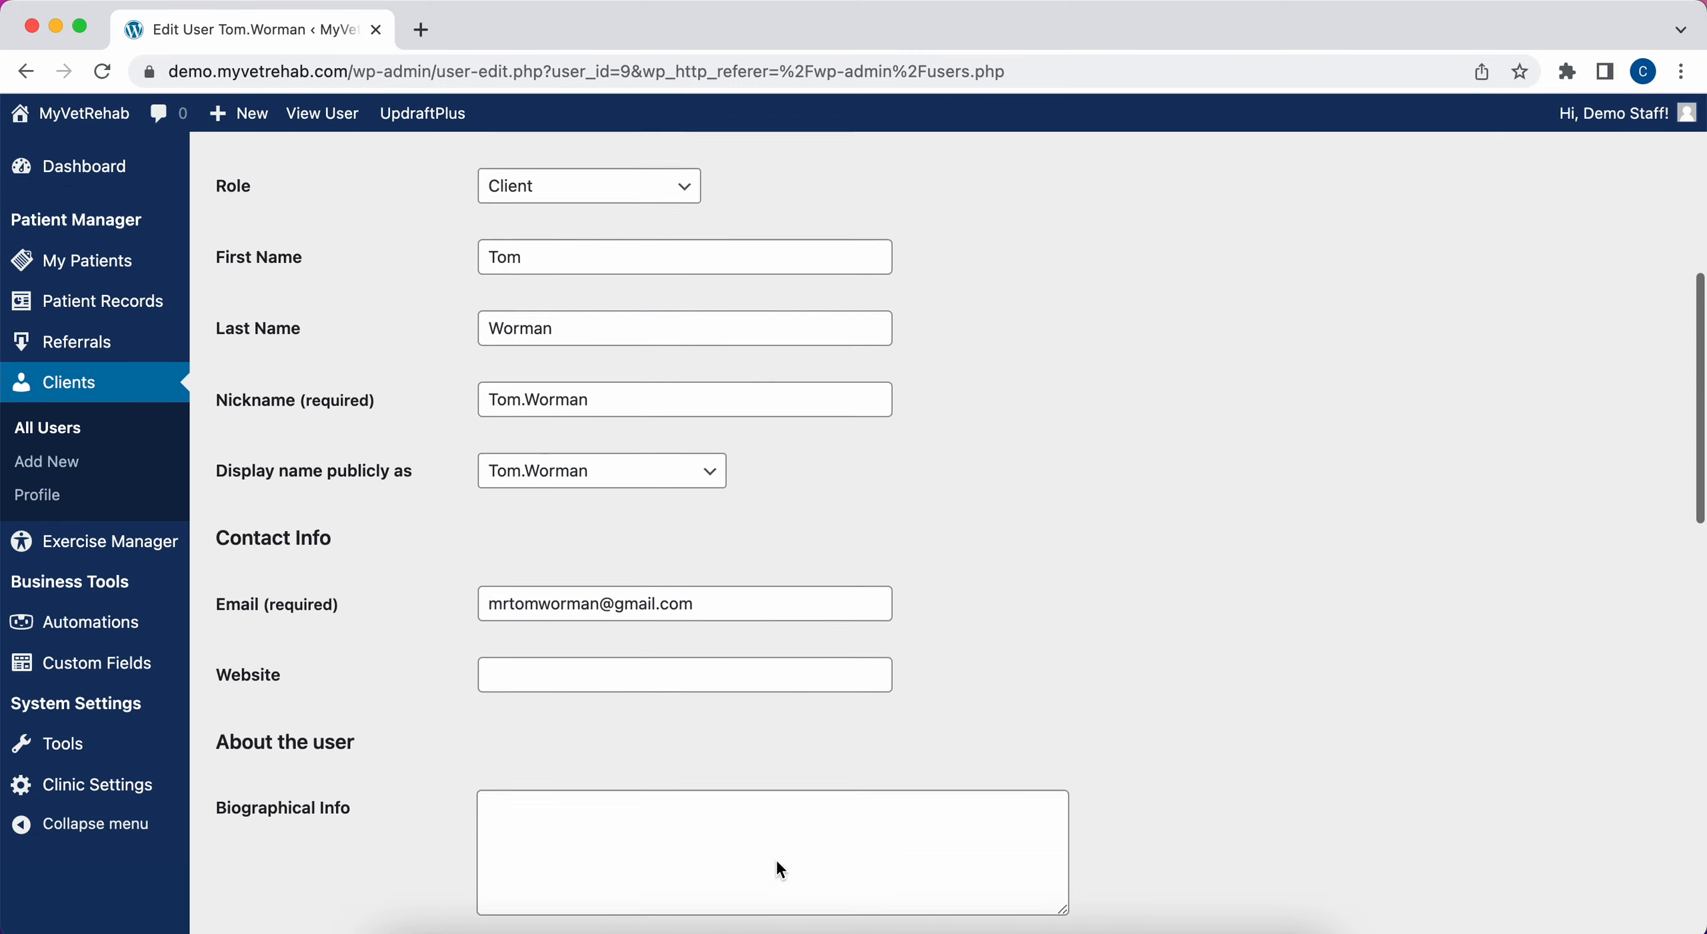
pyautogui.scroll(-8, 776, 858)
pyautogui.scroll(2, 776, 857)
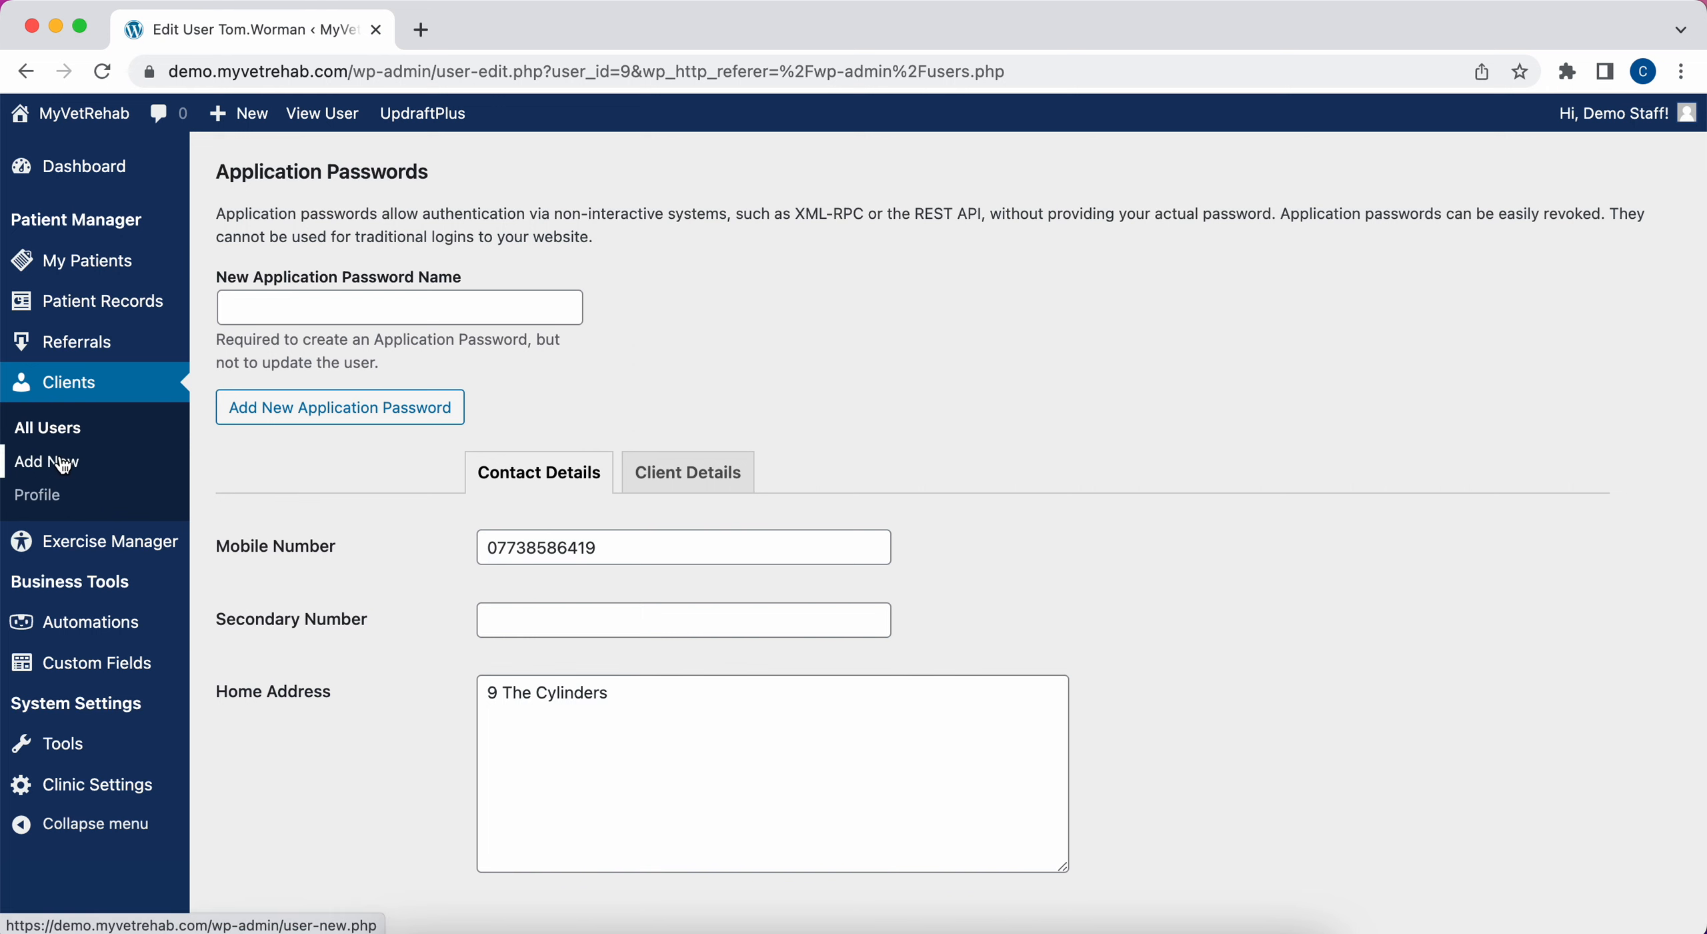
# - Return to the user list and view it filtered by the Staff and Client roles
pyautogui.click(74, 431)
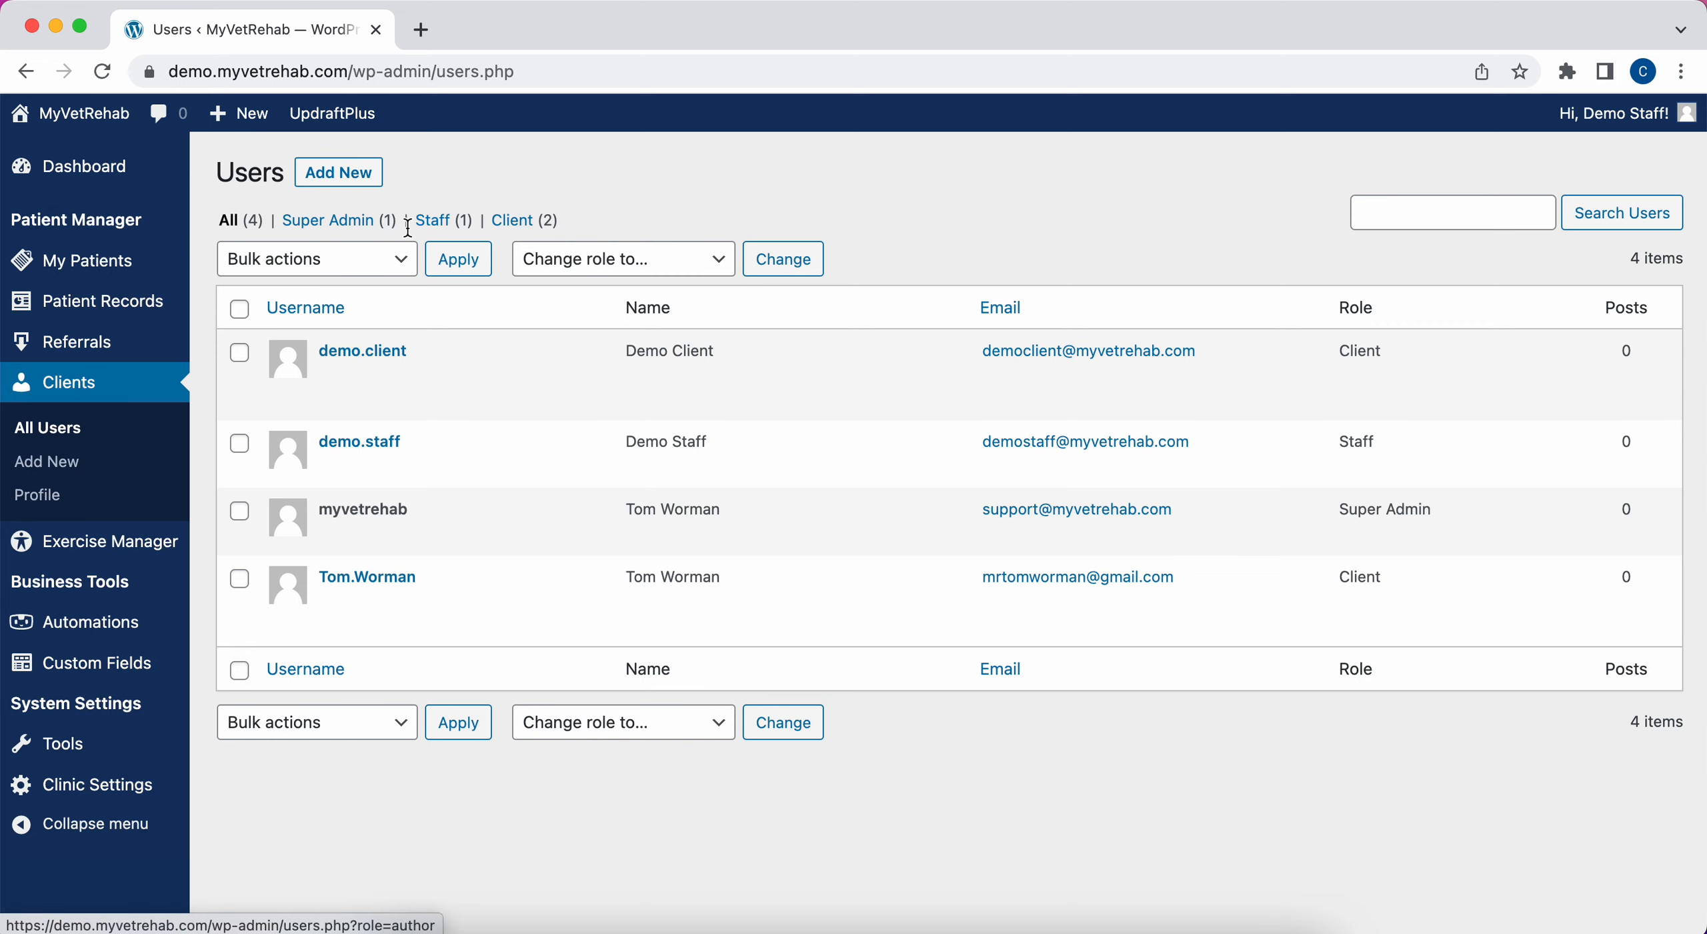
pyautogui.click(442, 222)
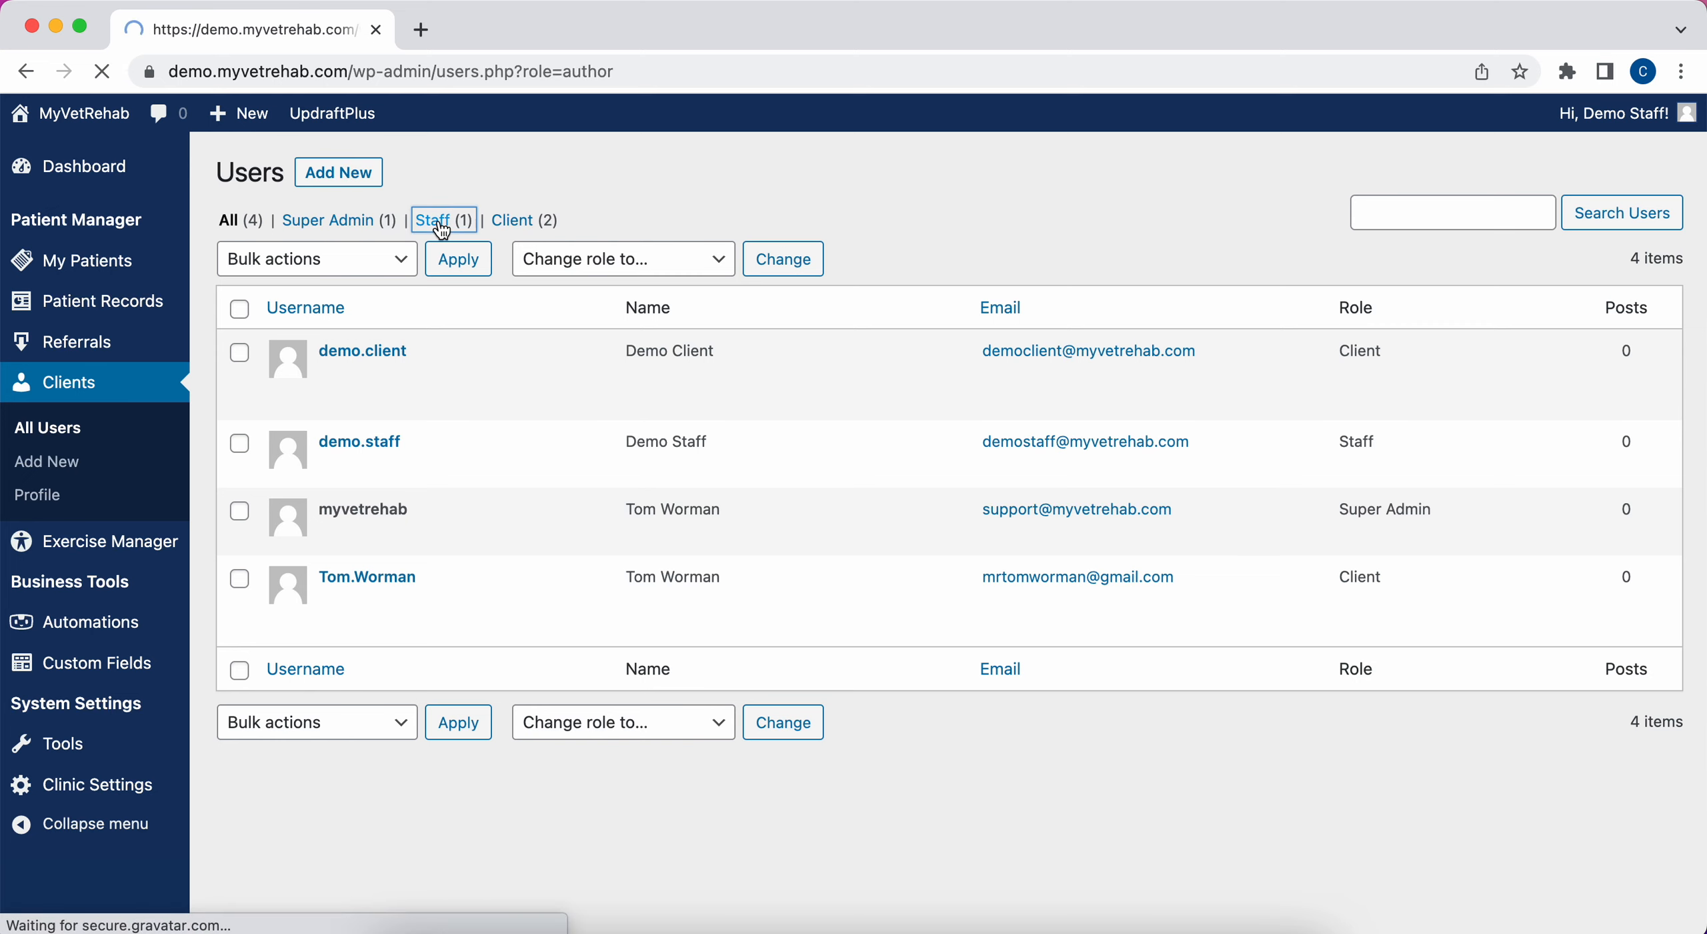
pyautogui.click(531, 224)
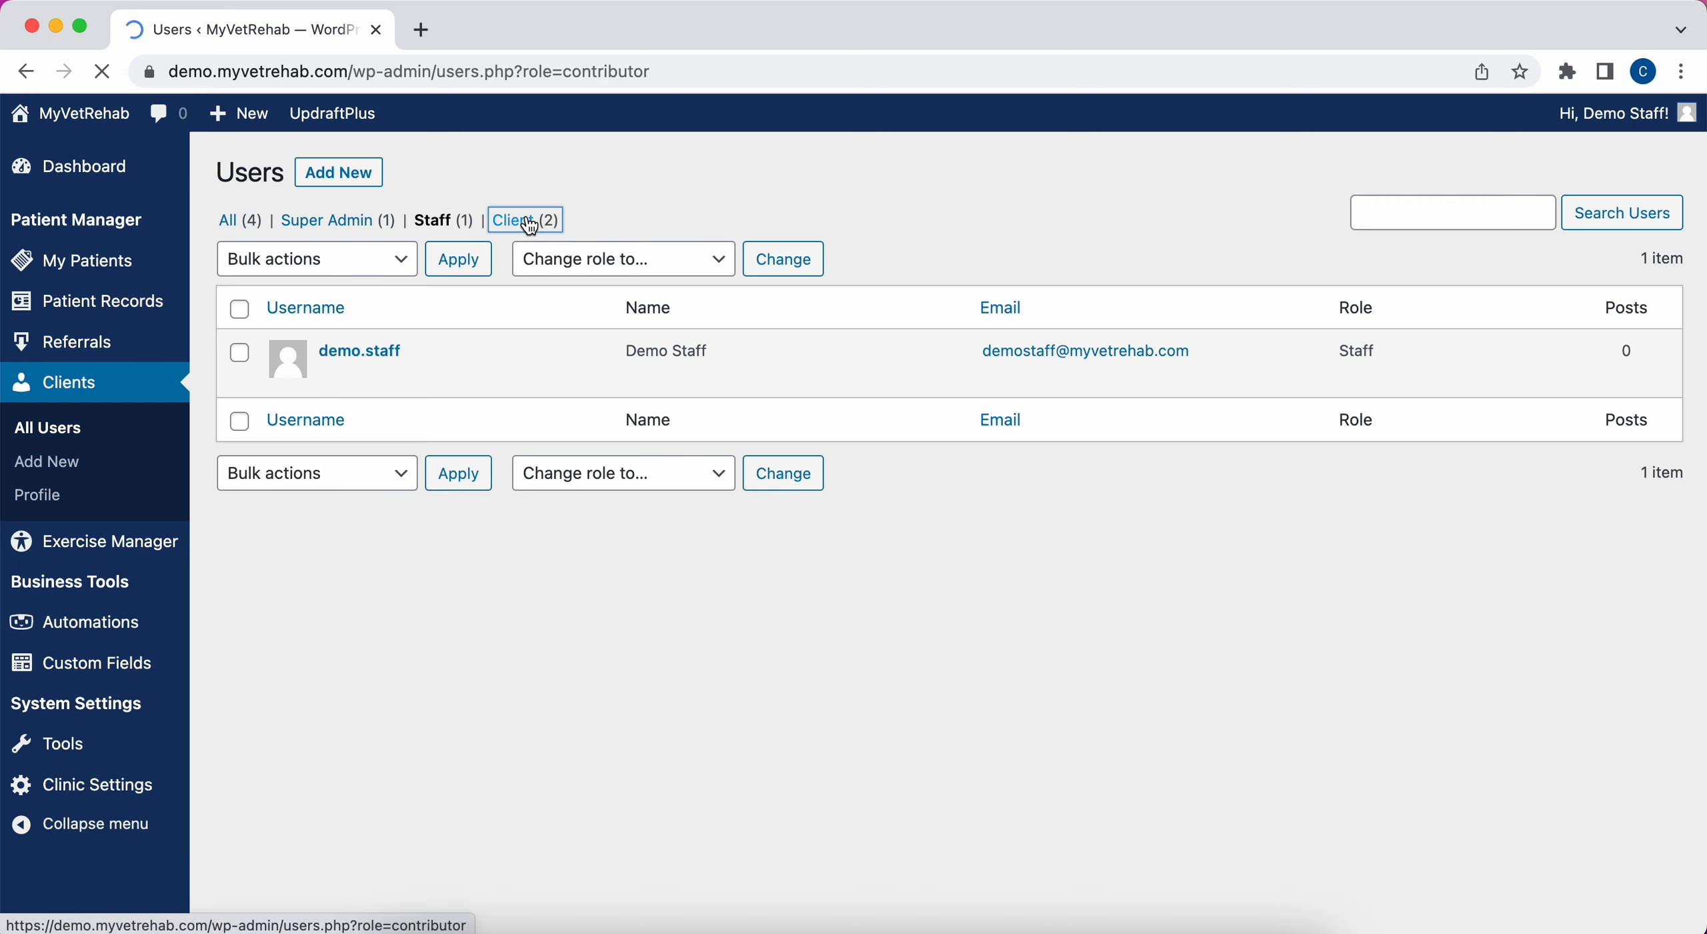
pyautogui.click(445, 227)
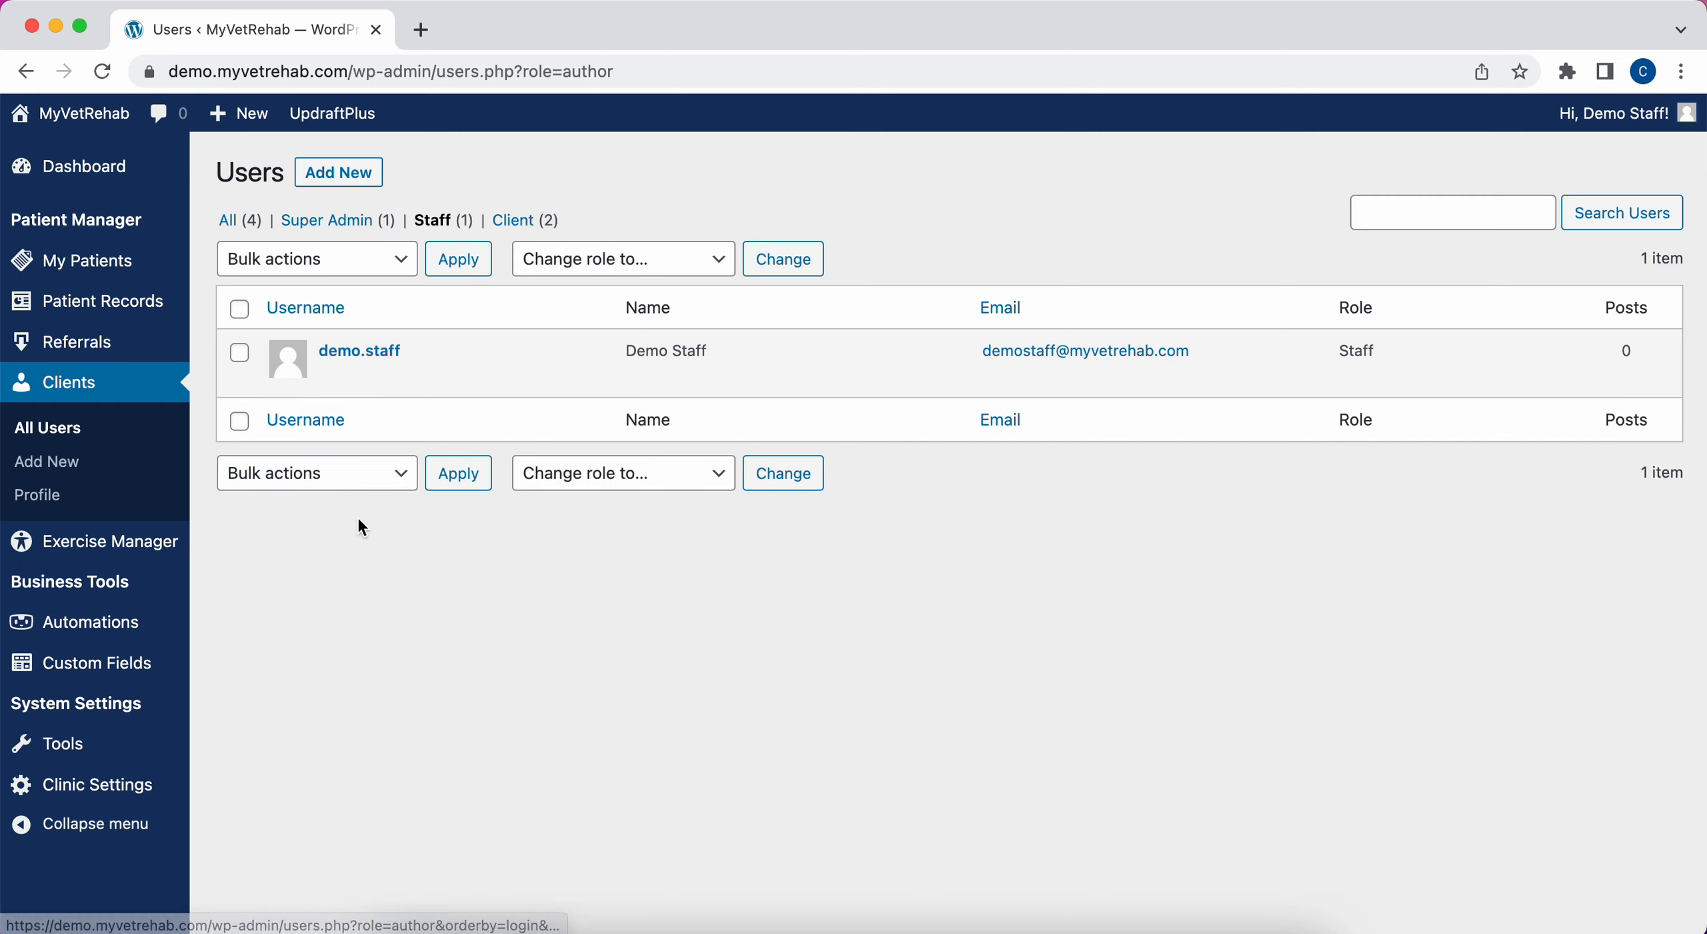
# - Show all users again and delete the newly registered client's account, confirming the deletion
pyautogui.click(259, 230)
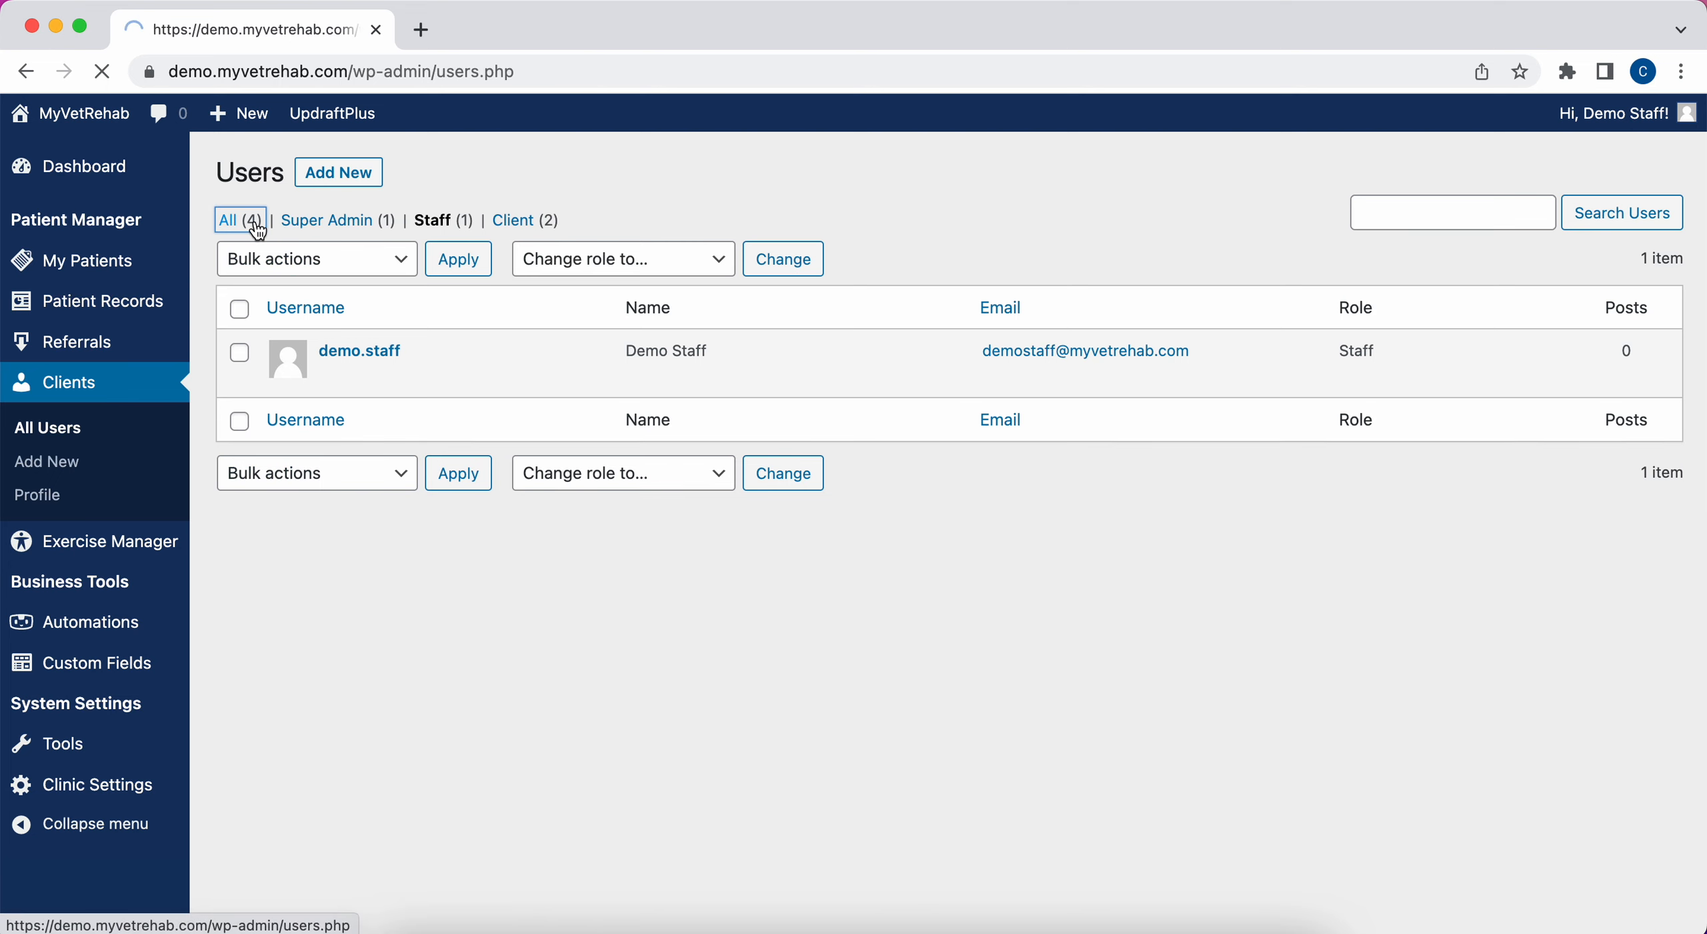
pyautogui.click(243, 580)
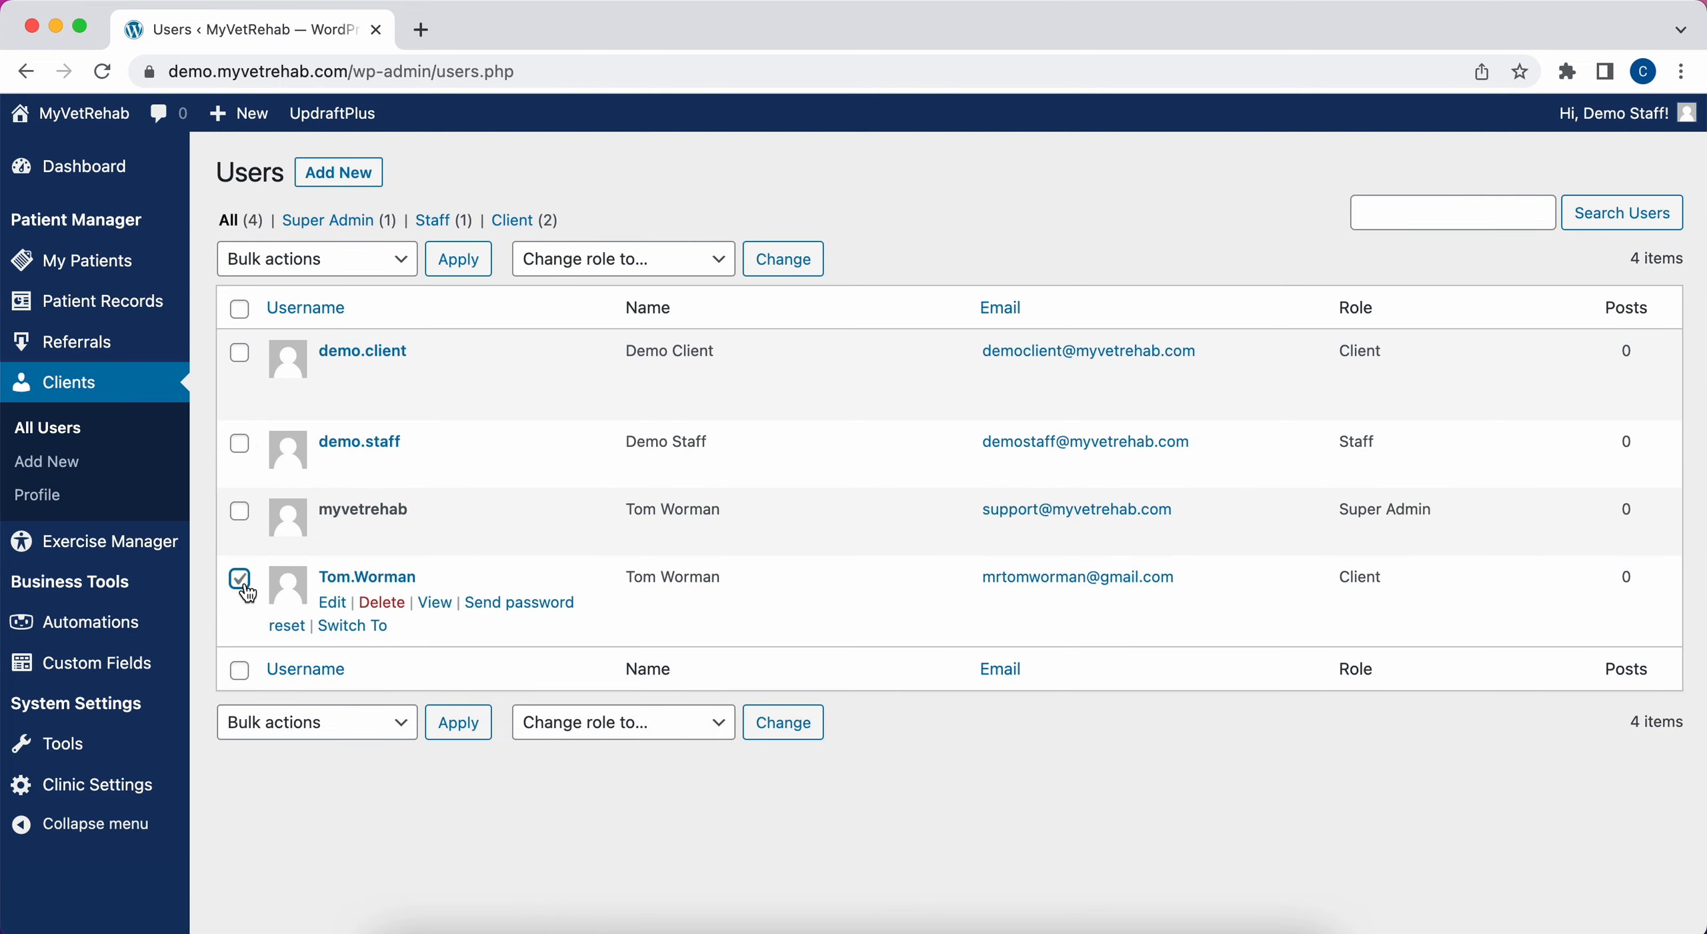
pyautogui.click(390, 608)
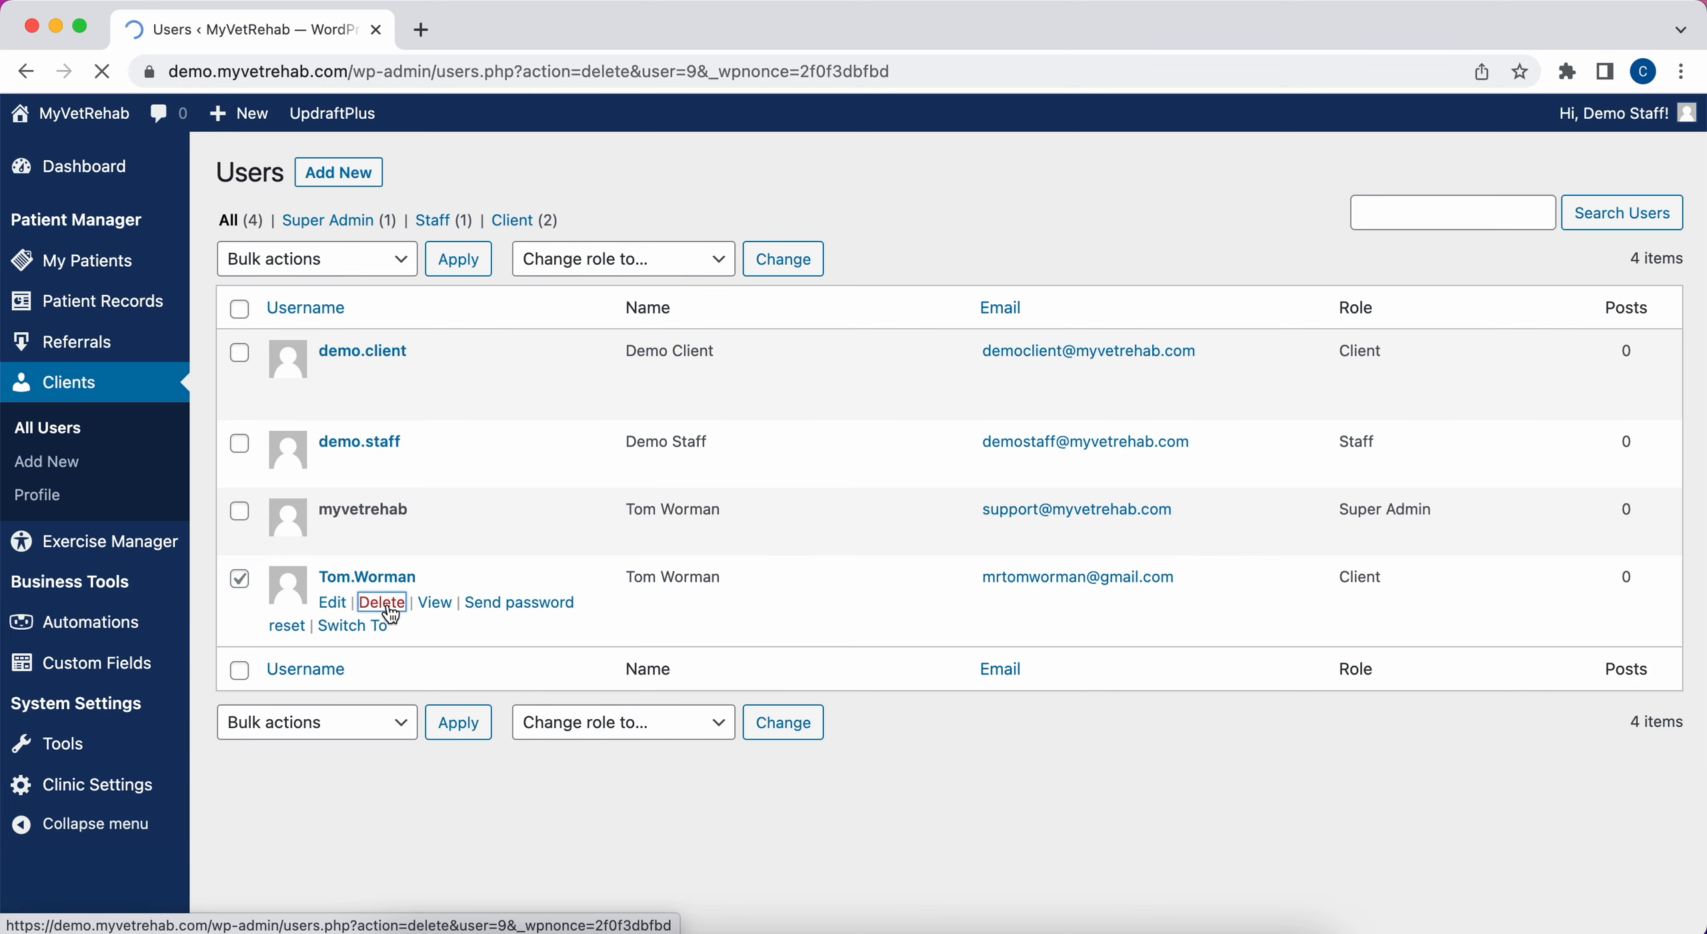
pyautogui.click(284, 339)
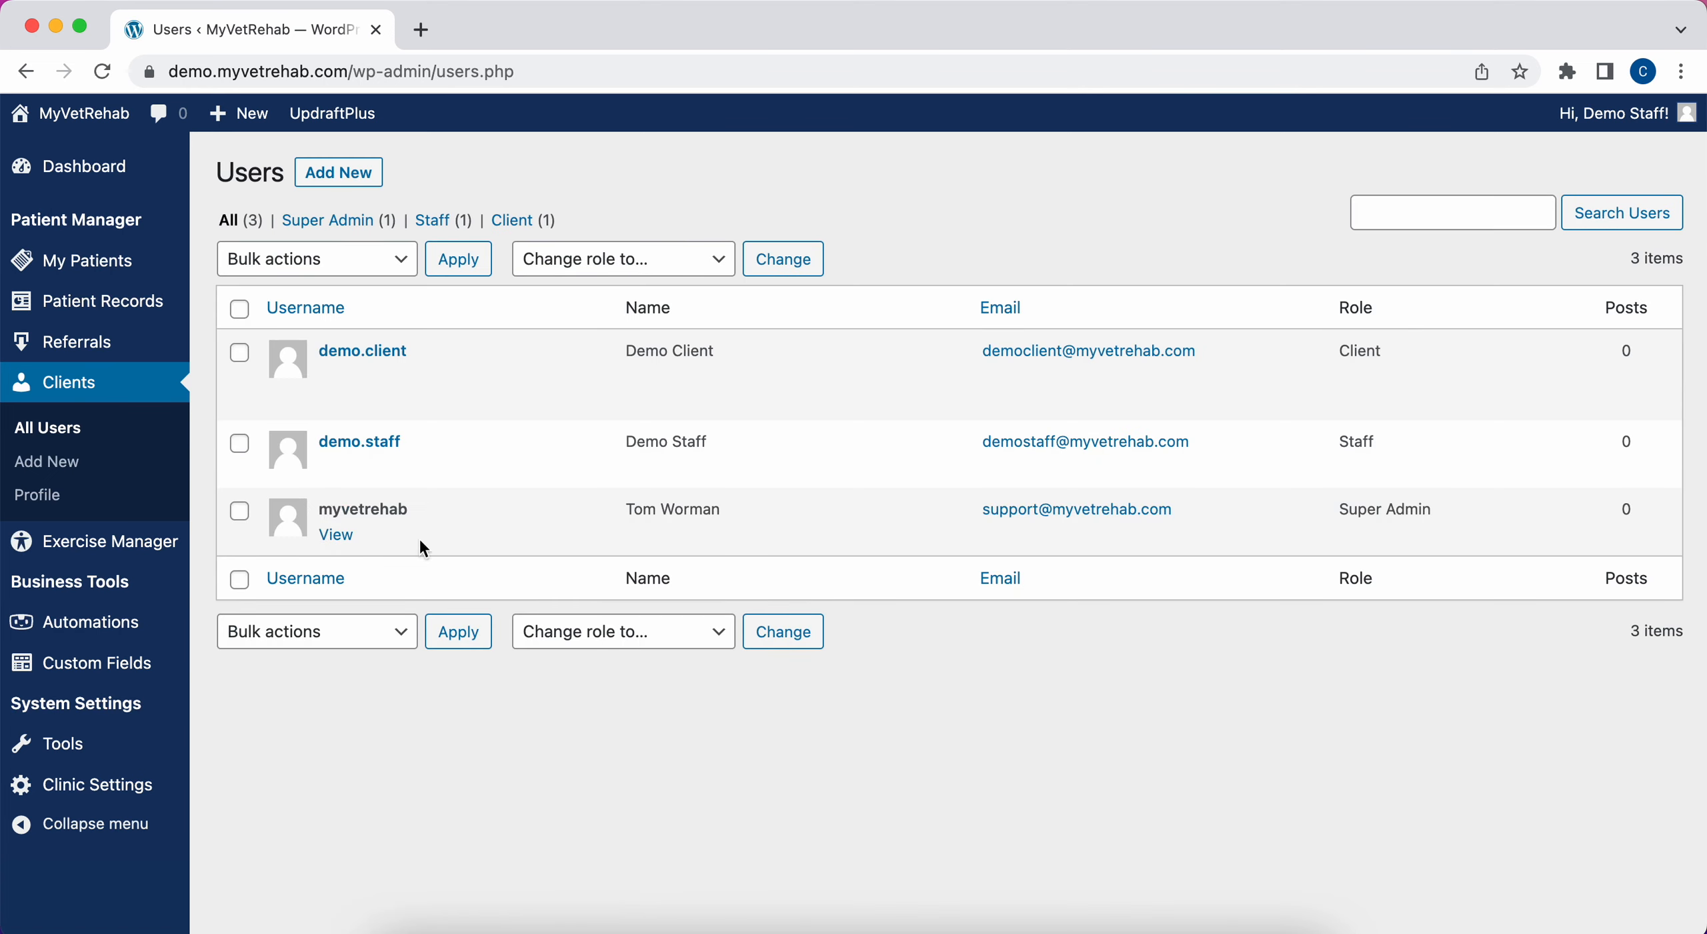
# - Open the list of all patients and check the client contact information of the newly registered patient
pyautogui.moveTo(137, 274)
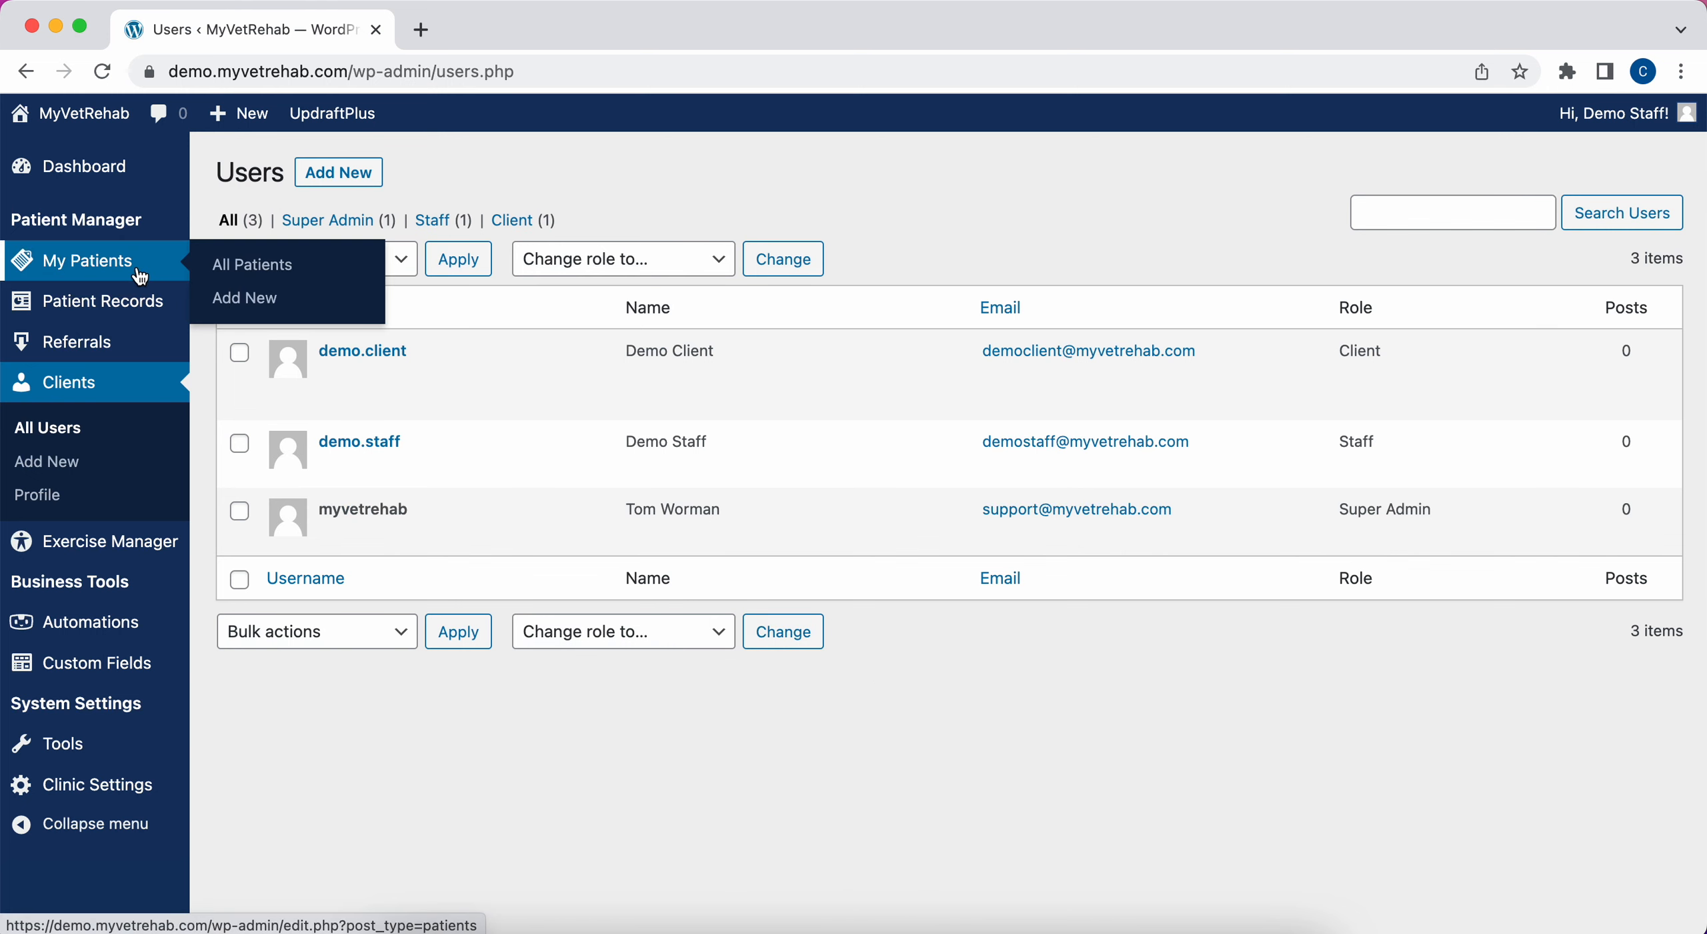
pyautogui.click(252, 270)
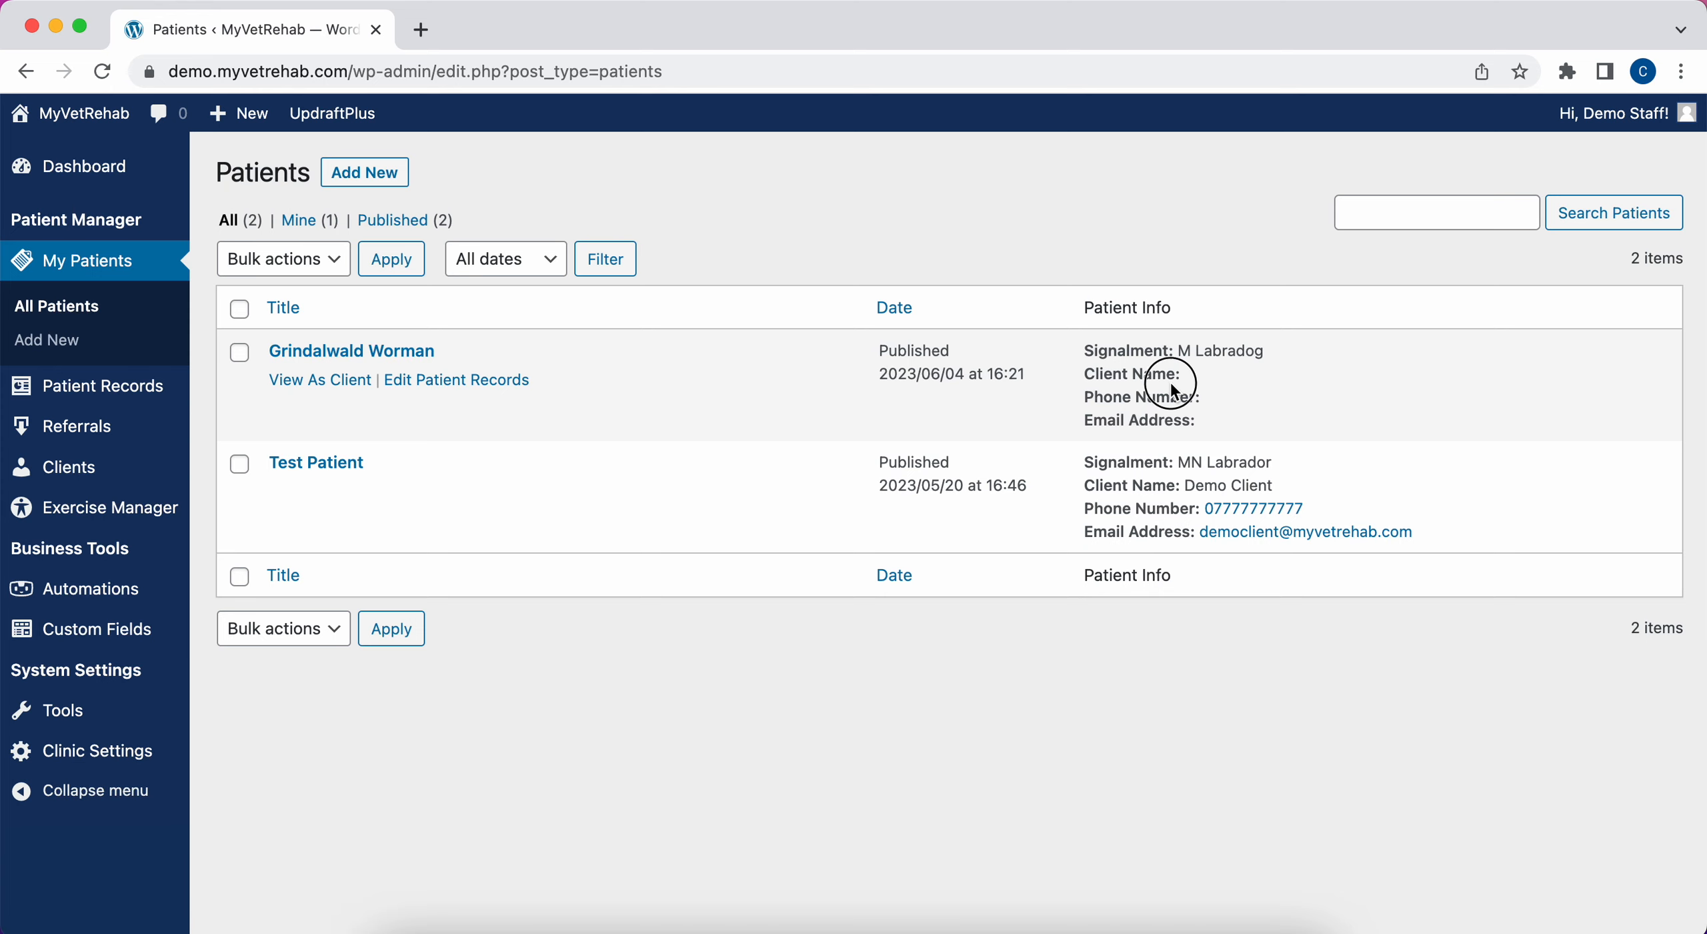
pyautogui.moveTo(1210, 430); pyautogui.dragTo(1148, 398)
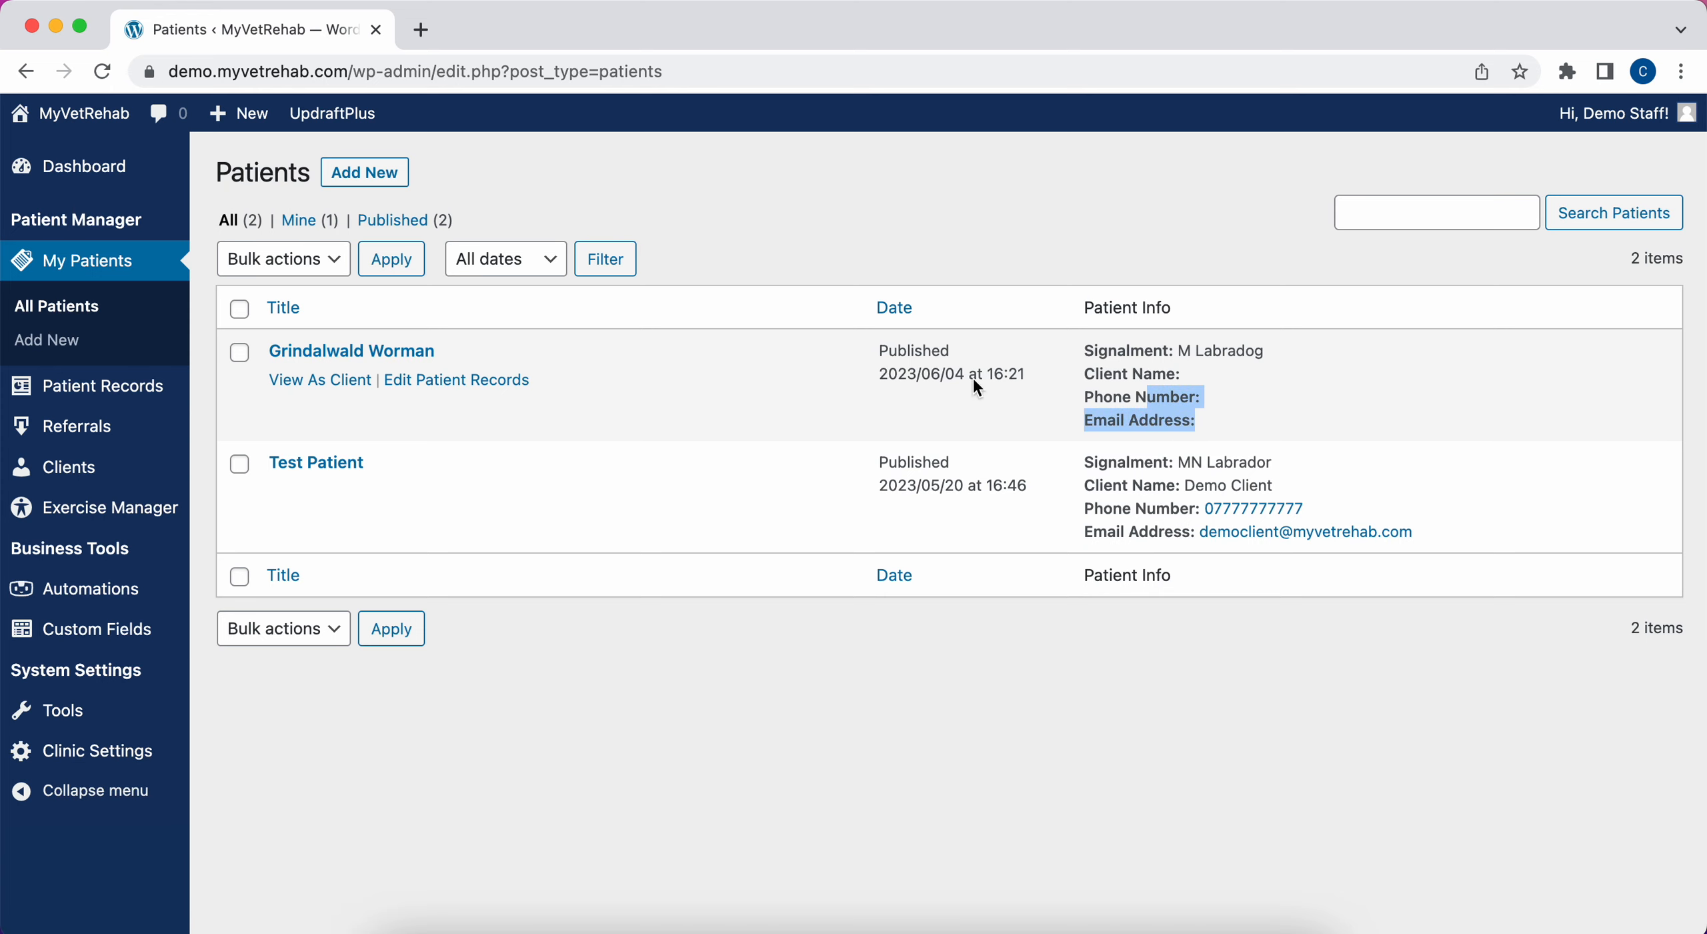
# - Assign demo.client as the new patient's client in the clinic information, update the patient and check the contact details
pyautogui.click(469, 393)
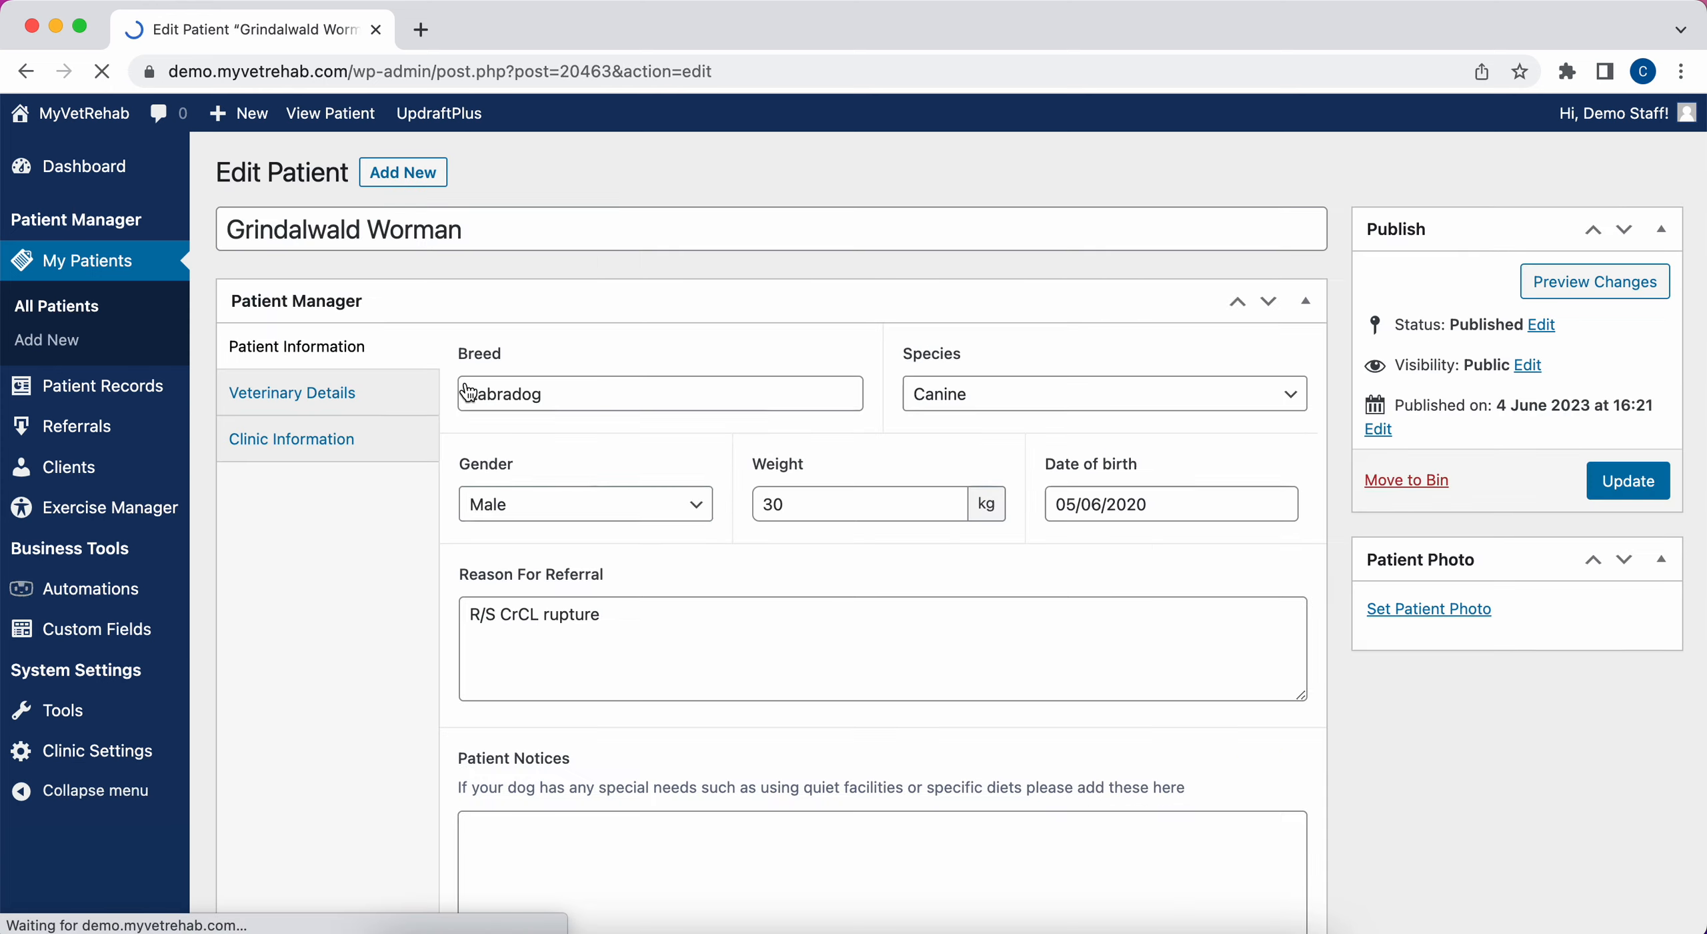
pyautogui.click(341, 391)
pyautogui.click(339, 441)
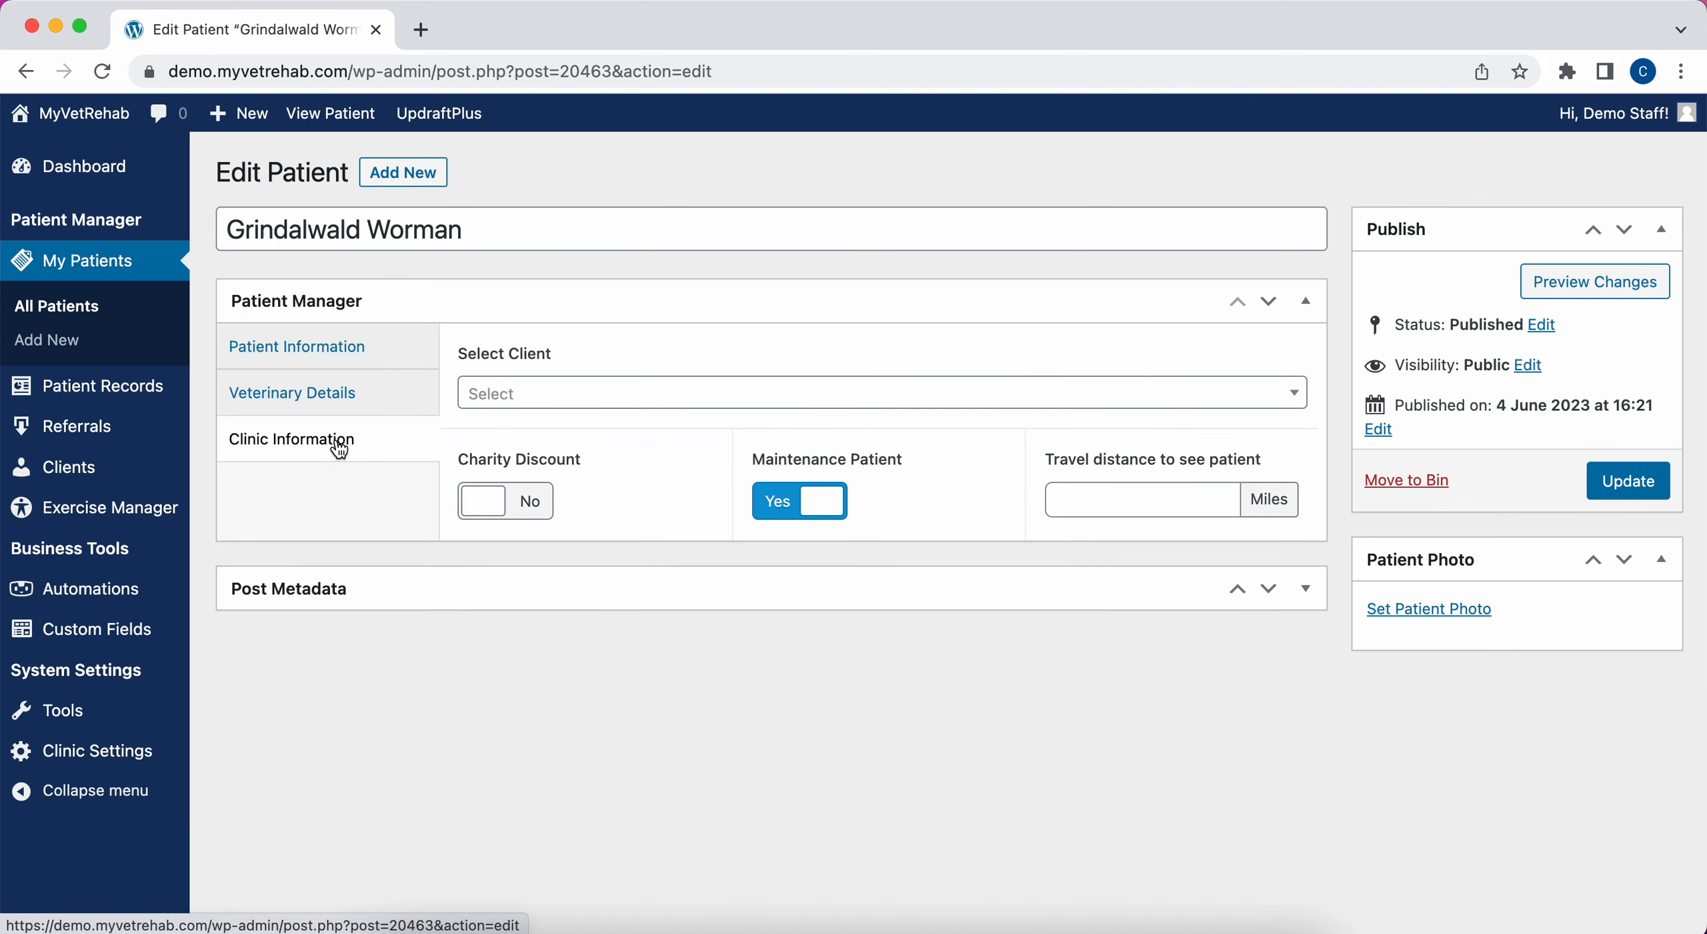
pyautogui.click(522, 393)
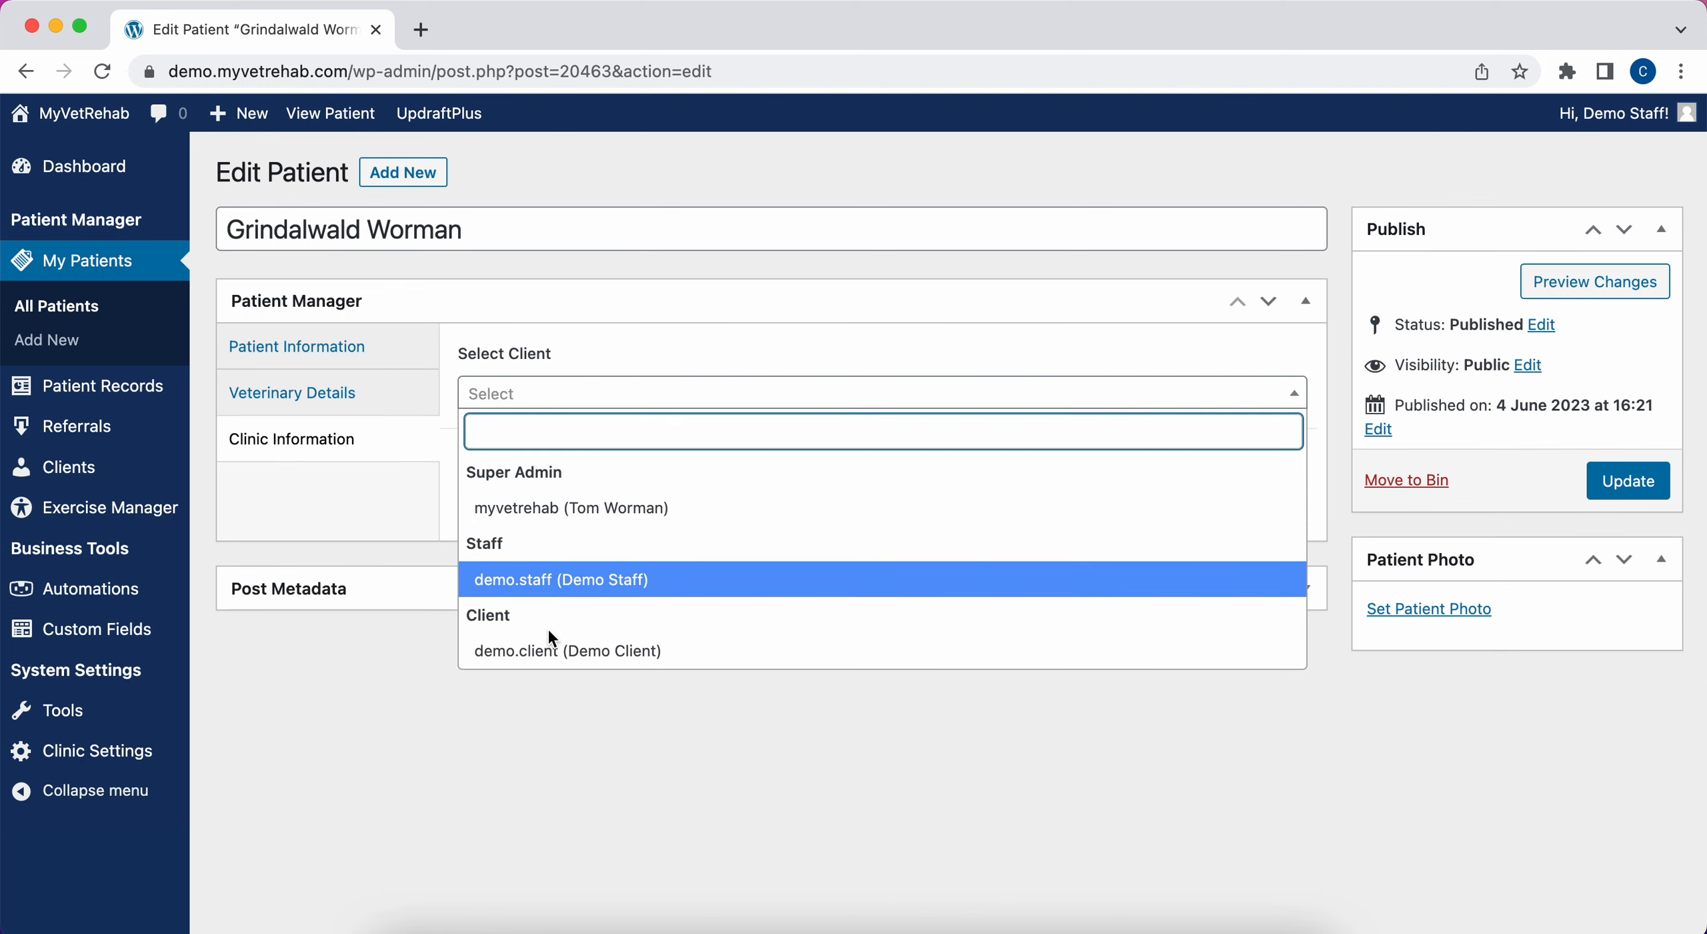
pyautogui.click(546, 650)
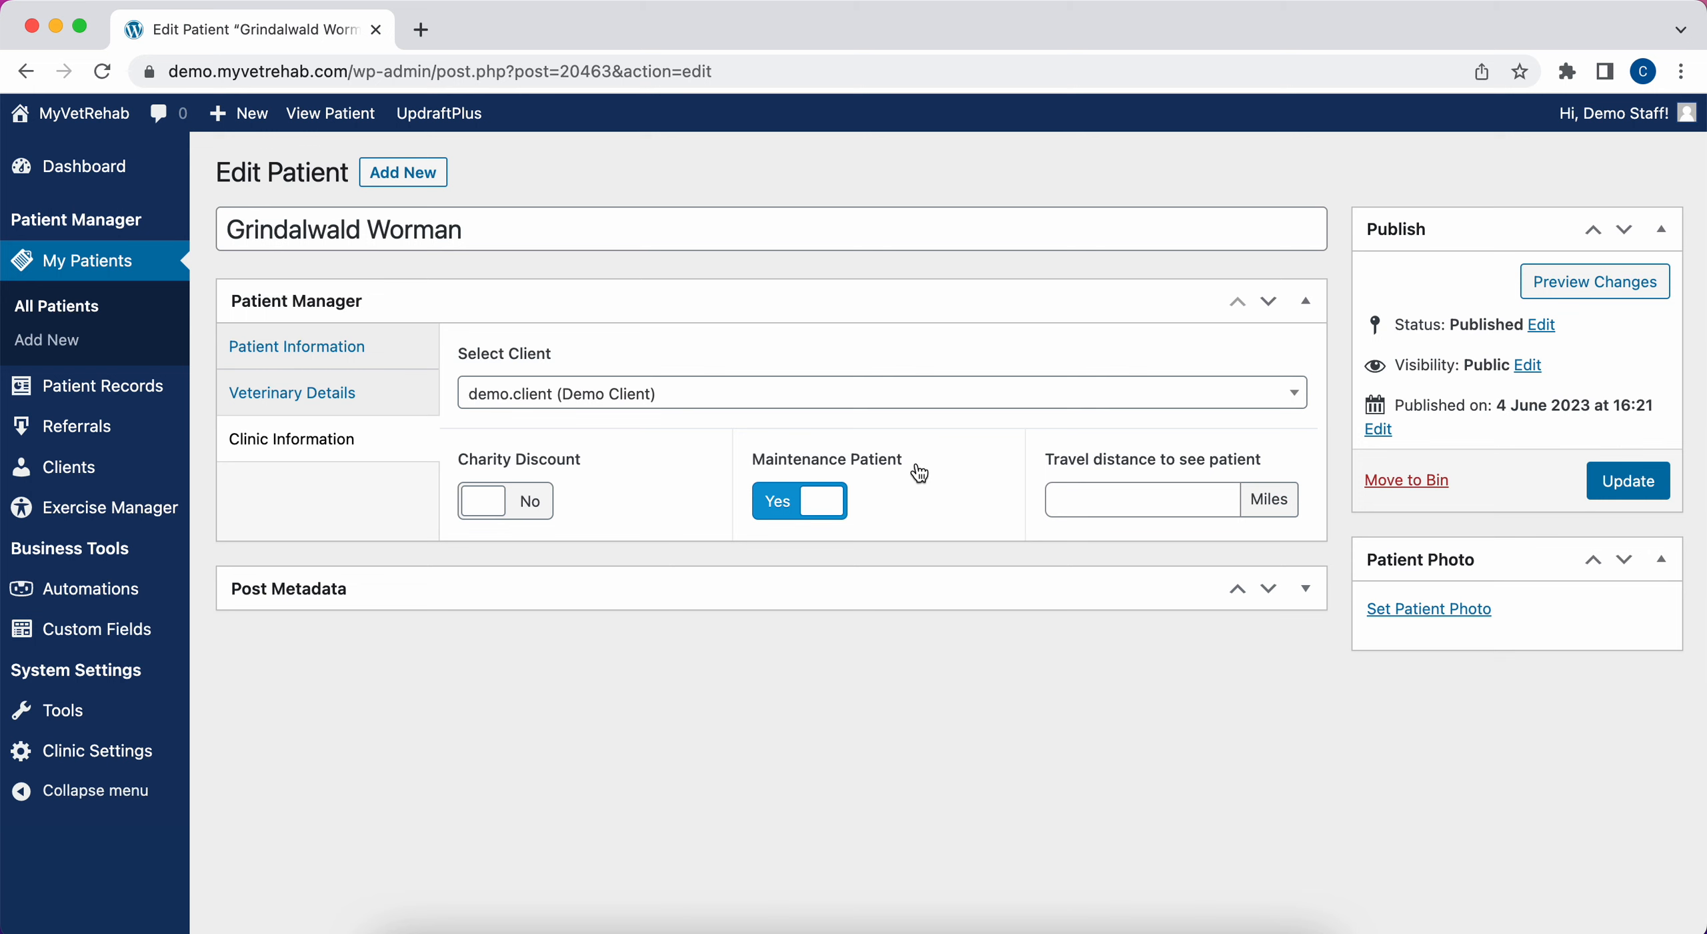
pyautogui.click(1603, 482)
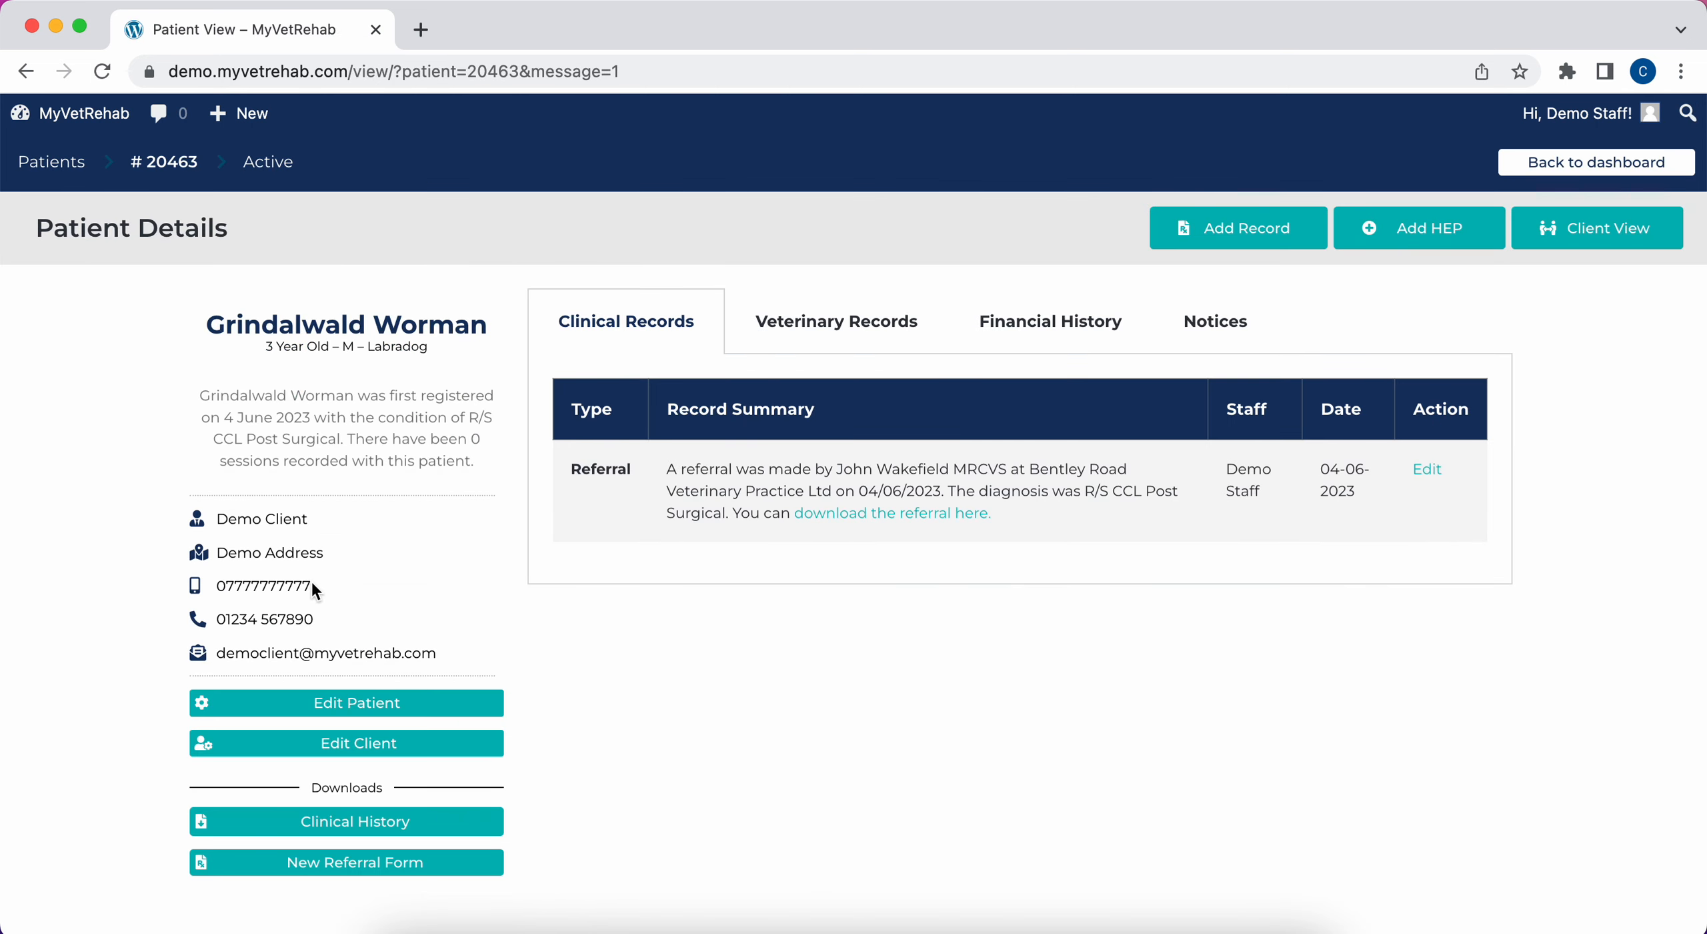
pyautogui.moveTo(294, 619); pyautogui.dragTo(258, 527)
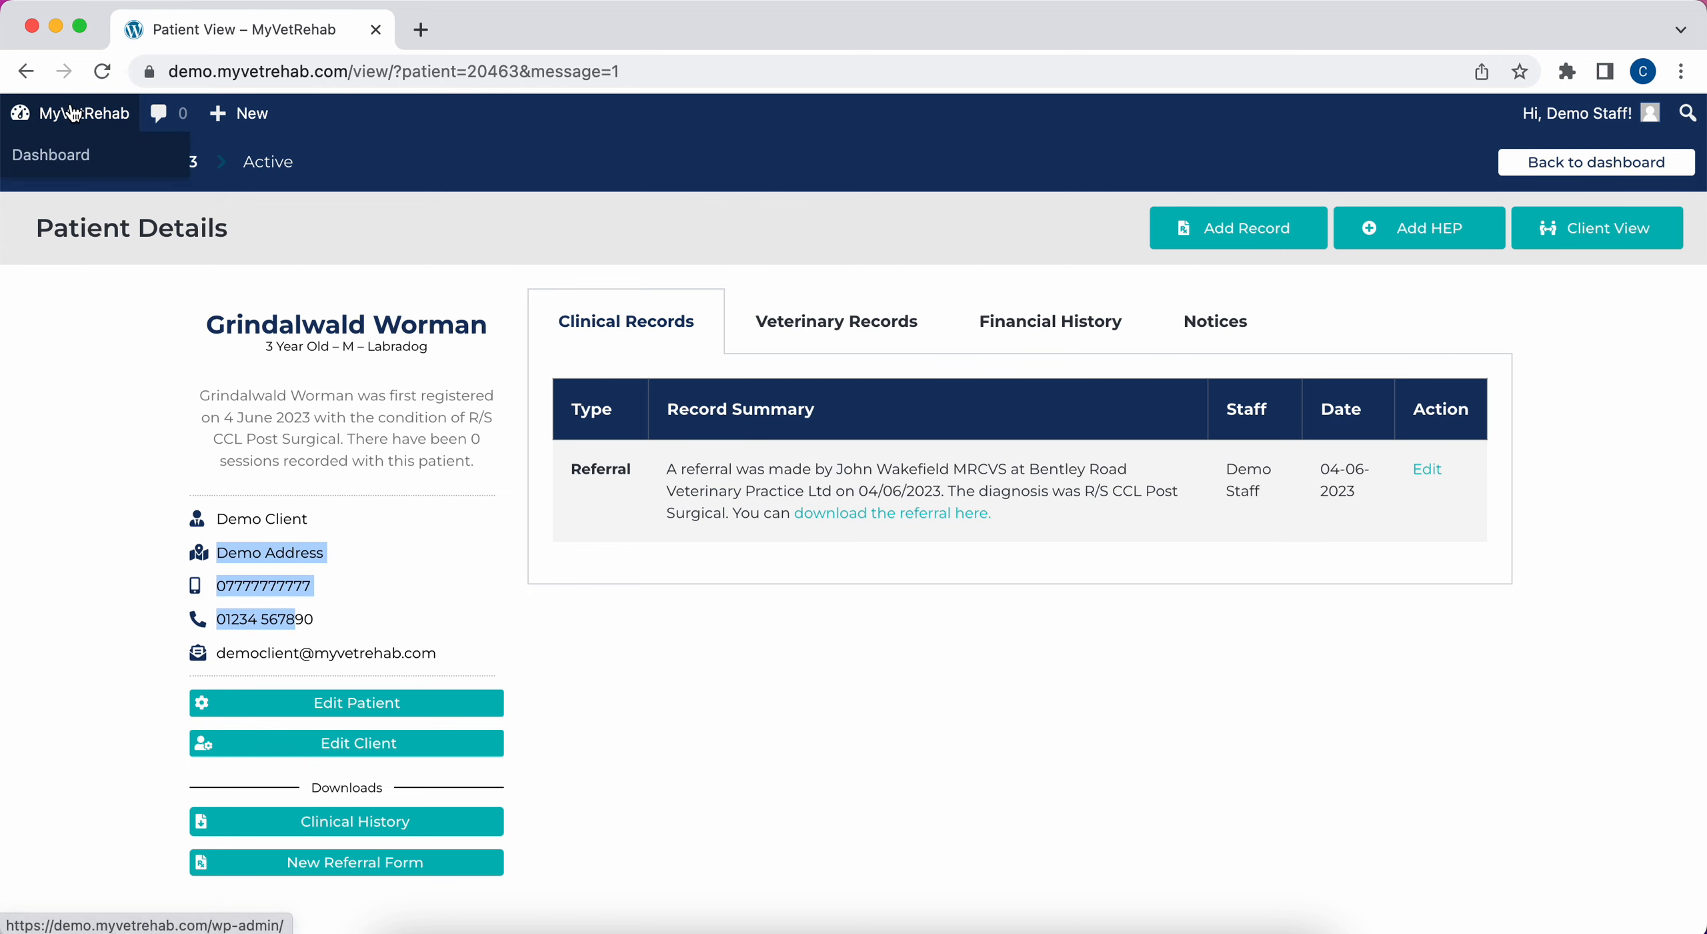
# - Return to the admin dashboard and browse the list of all exercises in the Exercise Manager
pyautogui.click(49, 166)
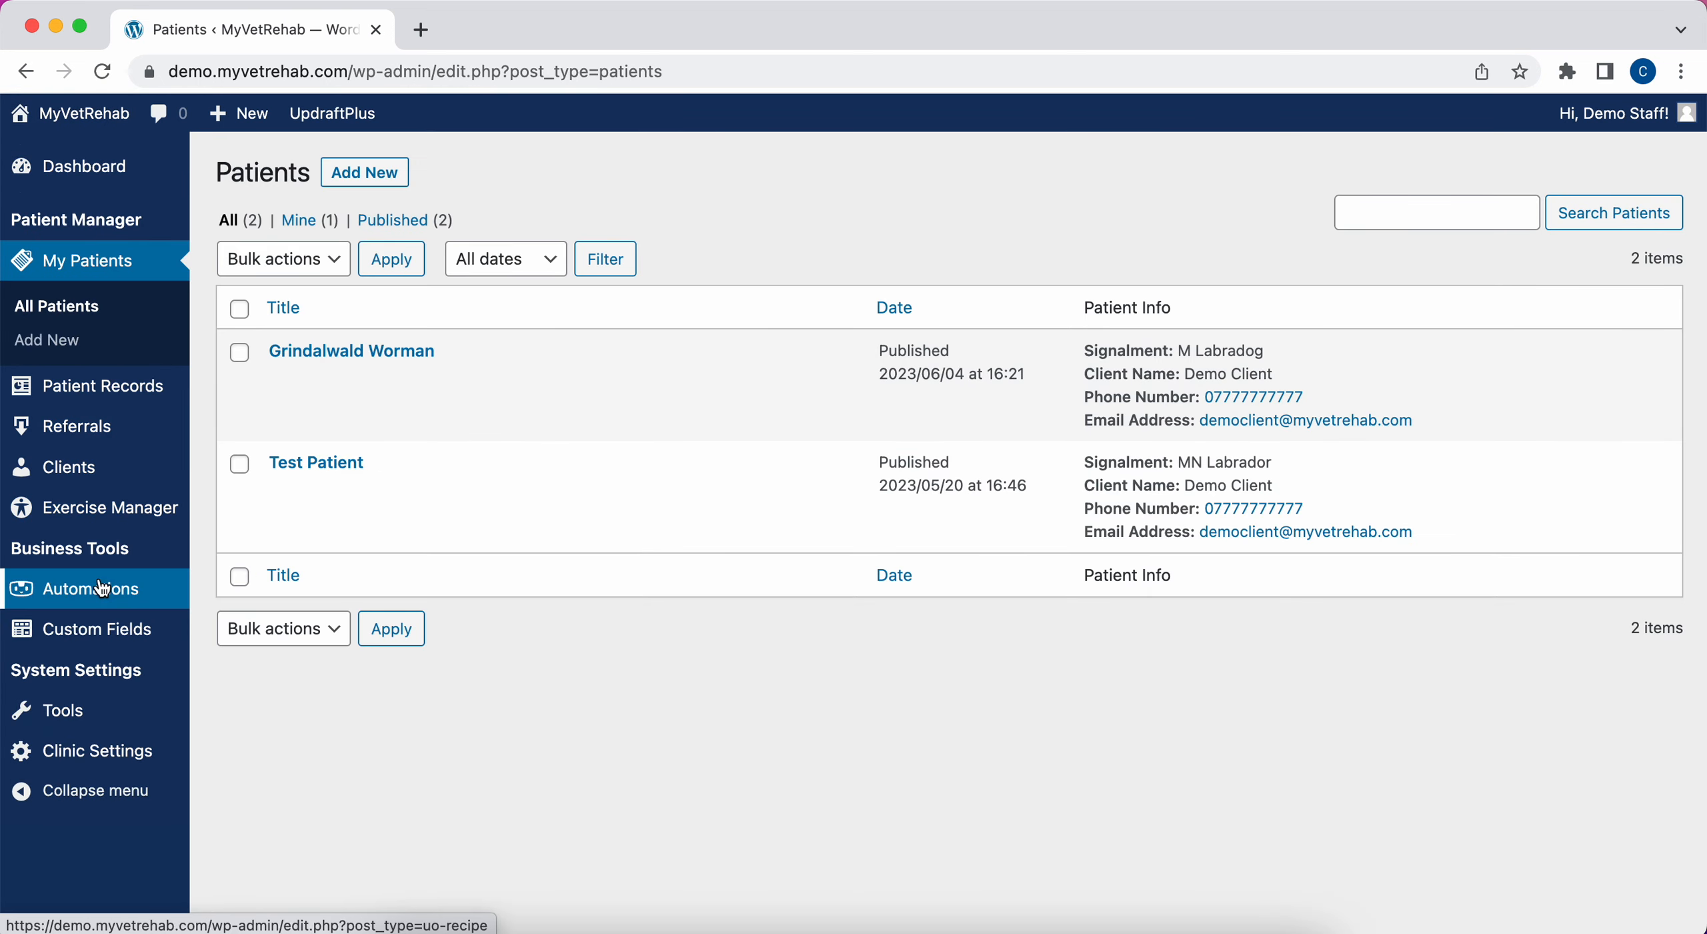
pyautogui.moveTo(81, 467)
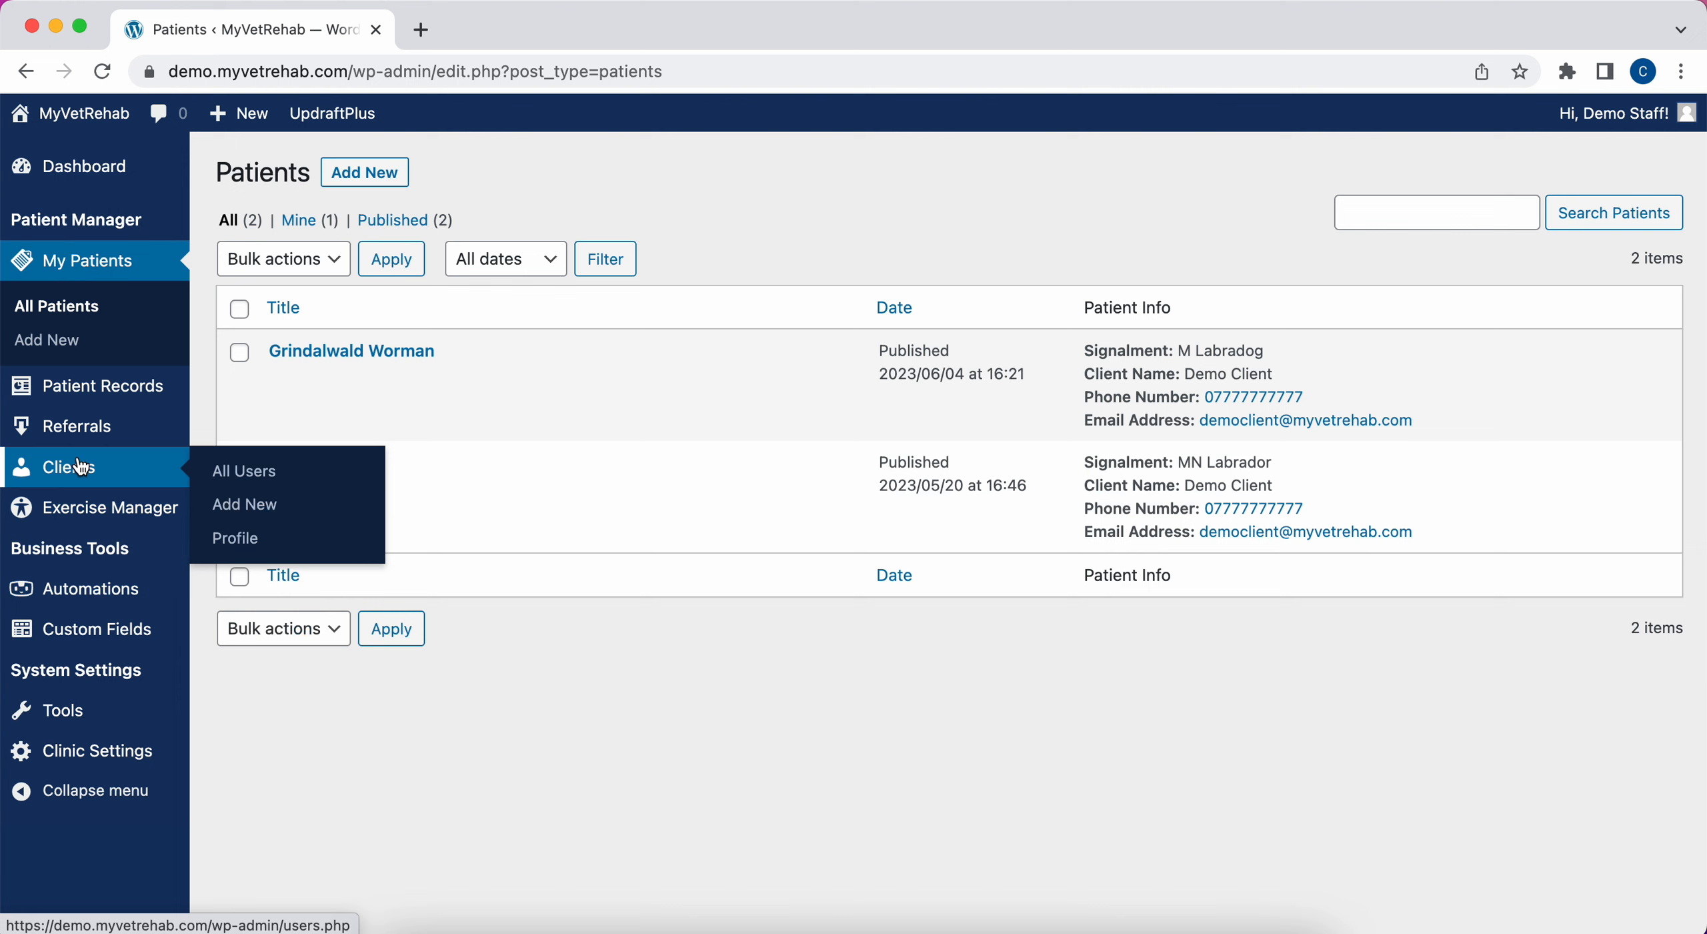
pyautogui.click(108, 516)
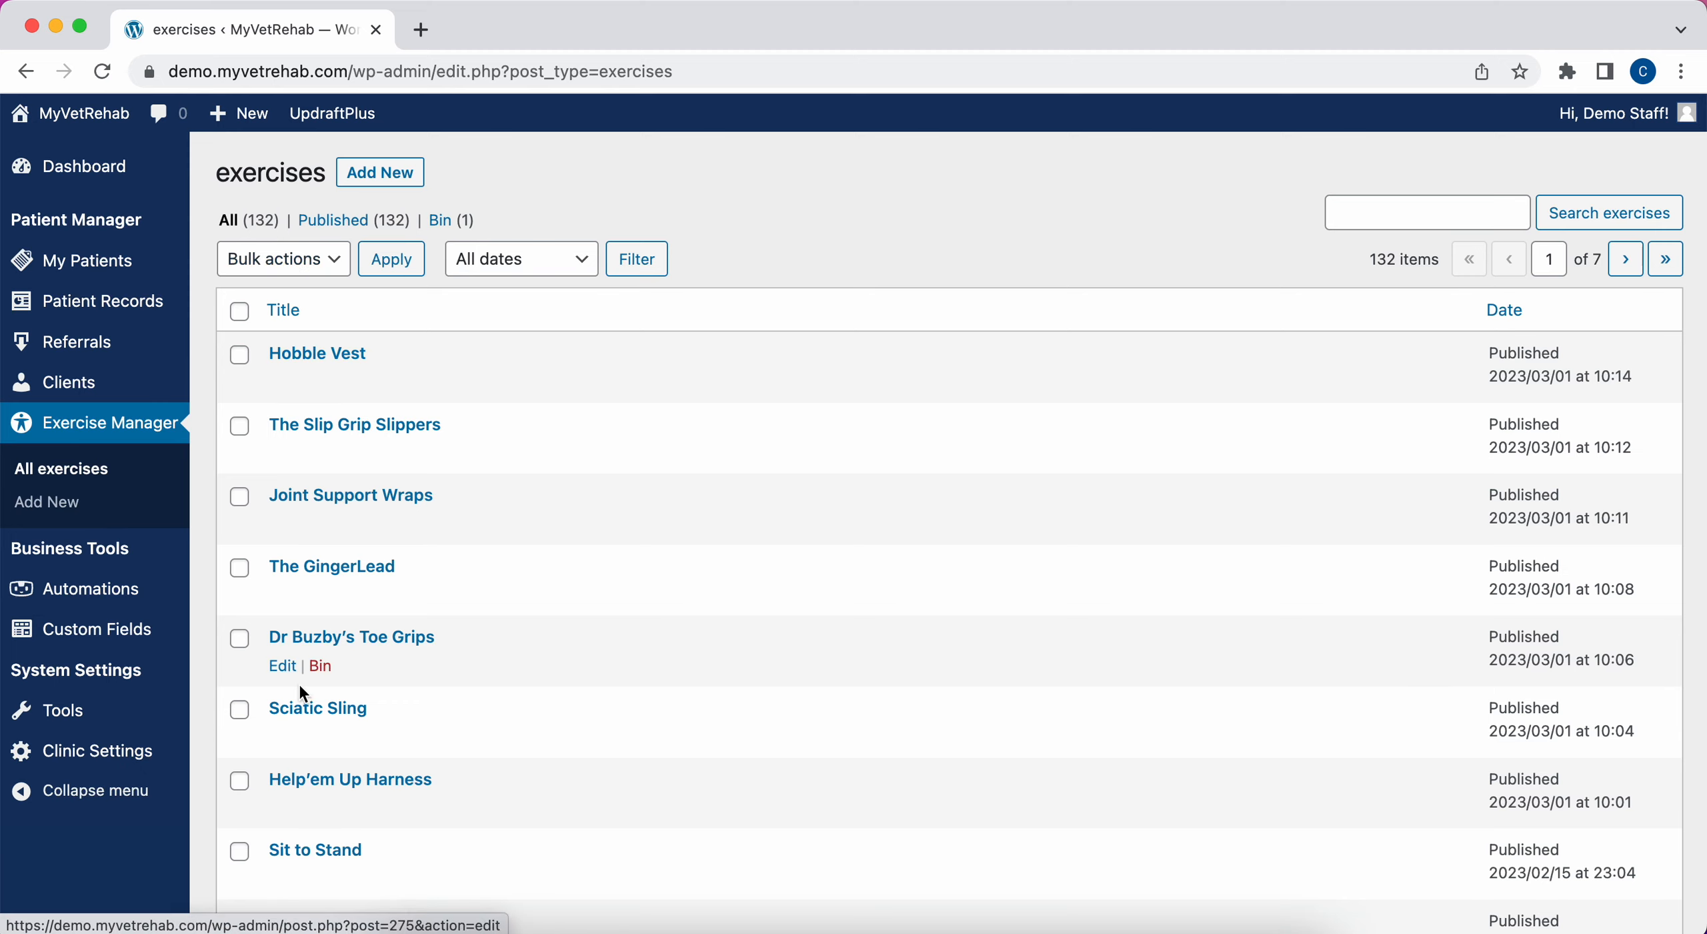
pyautogui.scroll(-15, 301, 680)
pyautogui.scroll(15, 301, 674)
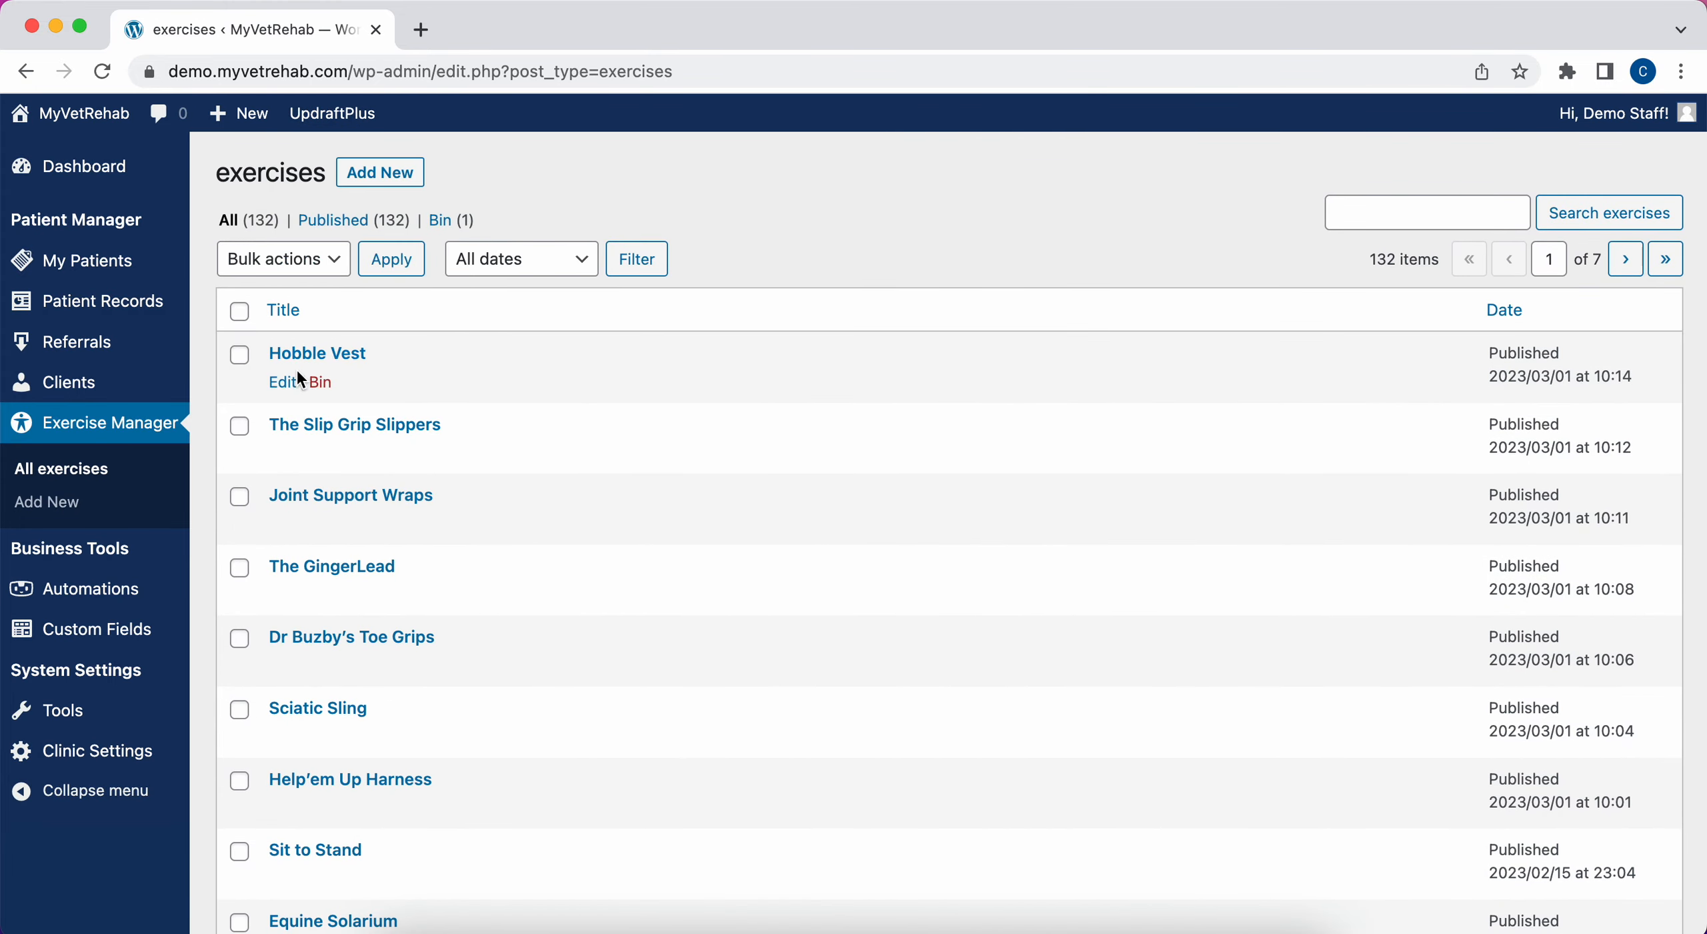
# - Open the Hobble Vest exercise for editing, review its description and exercise information, update it and return to the exercise list
pyautogui.click(281, 384)
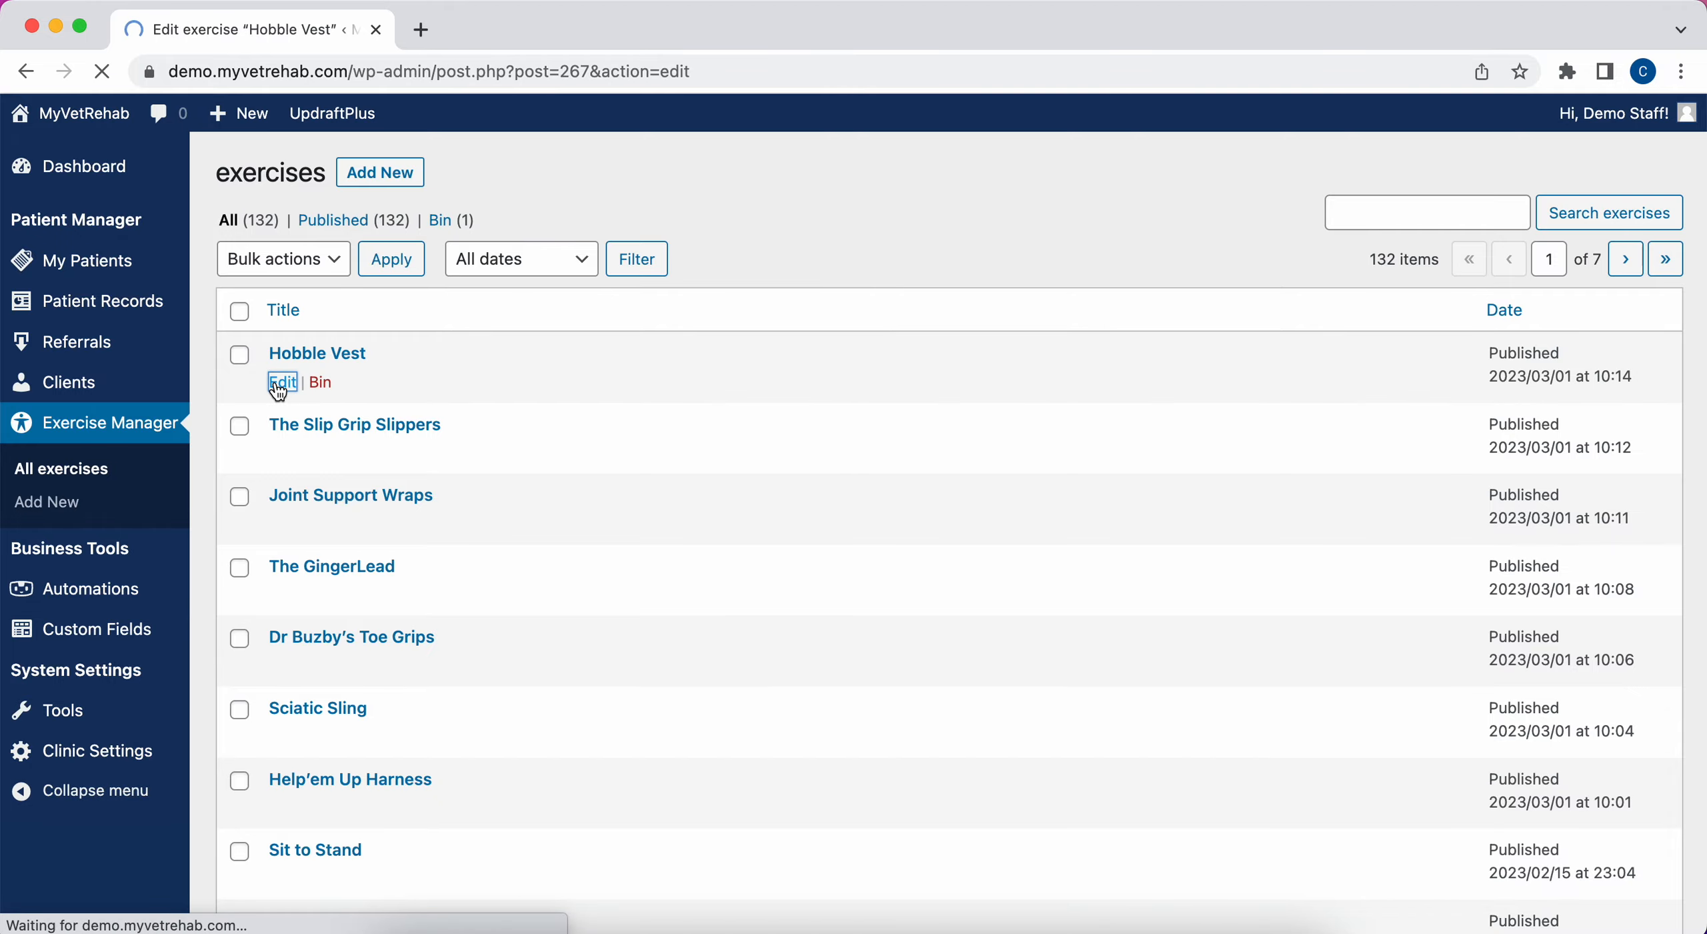
pyautogui.scroll(-20, 459, 550)
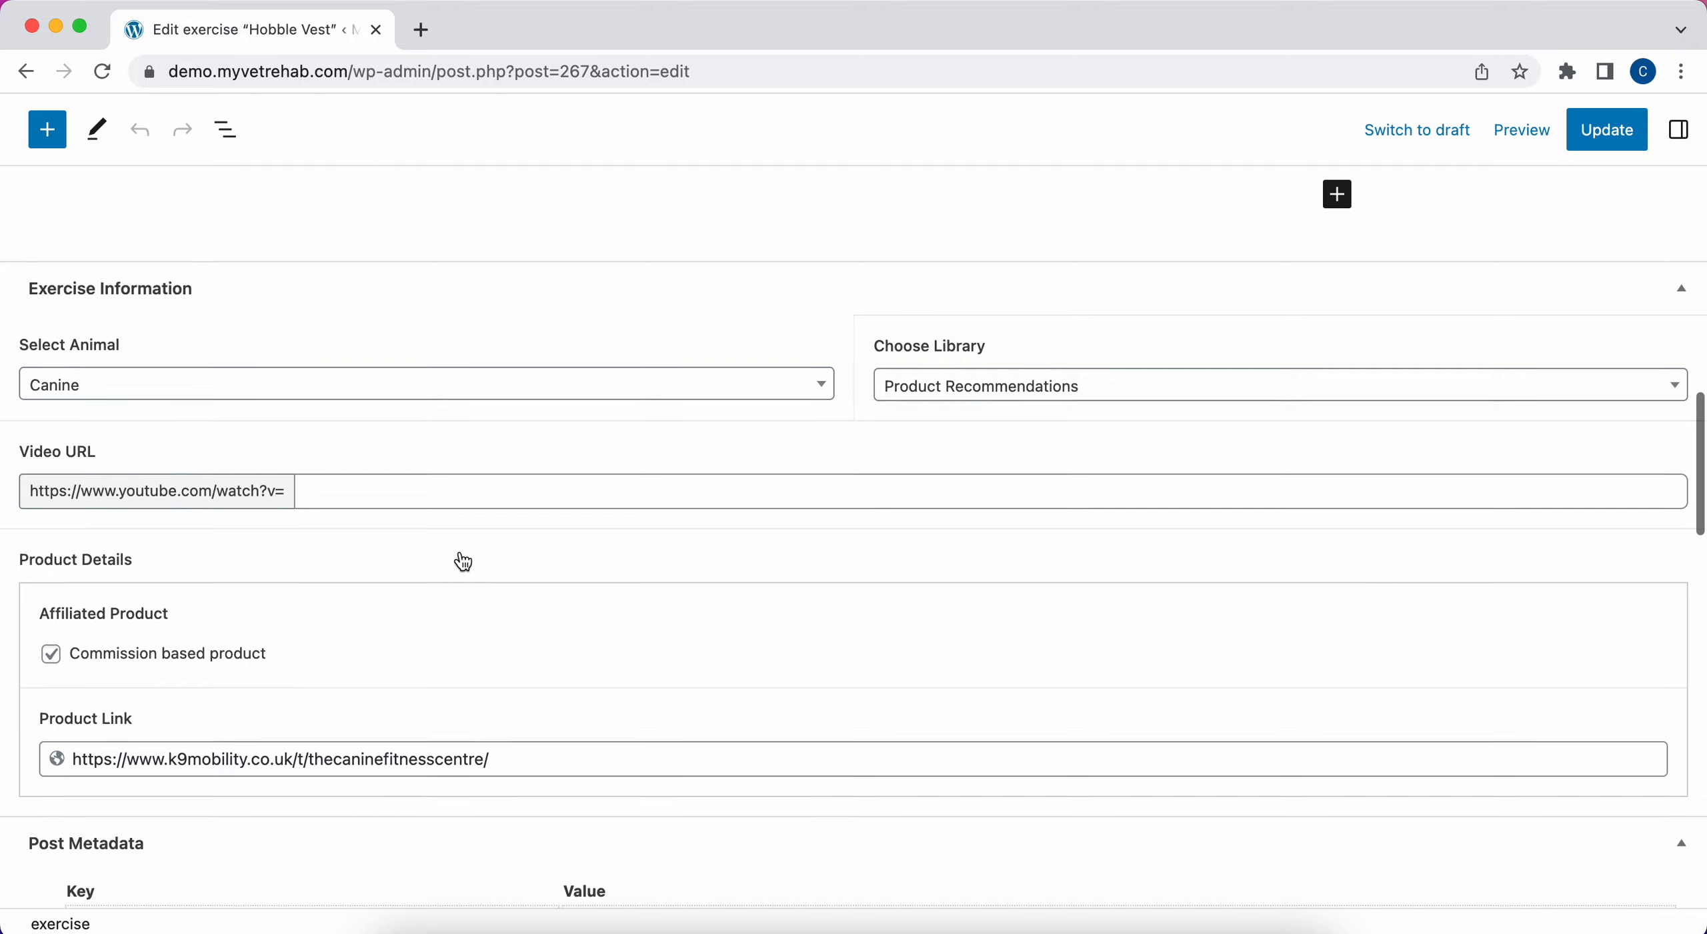
pyautogui.scroll(20, 460, 560)
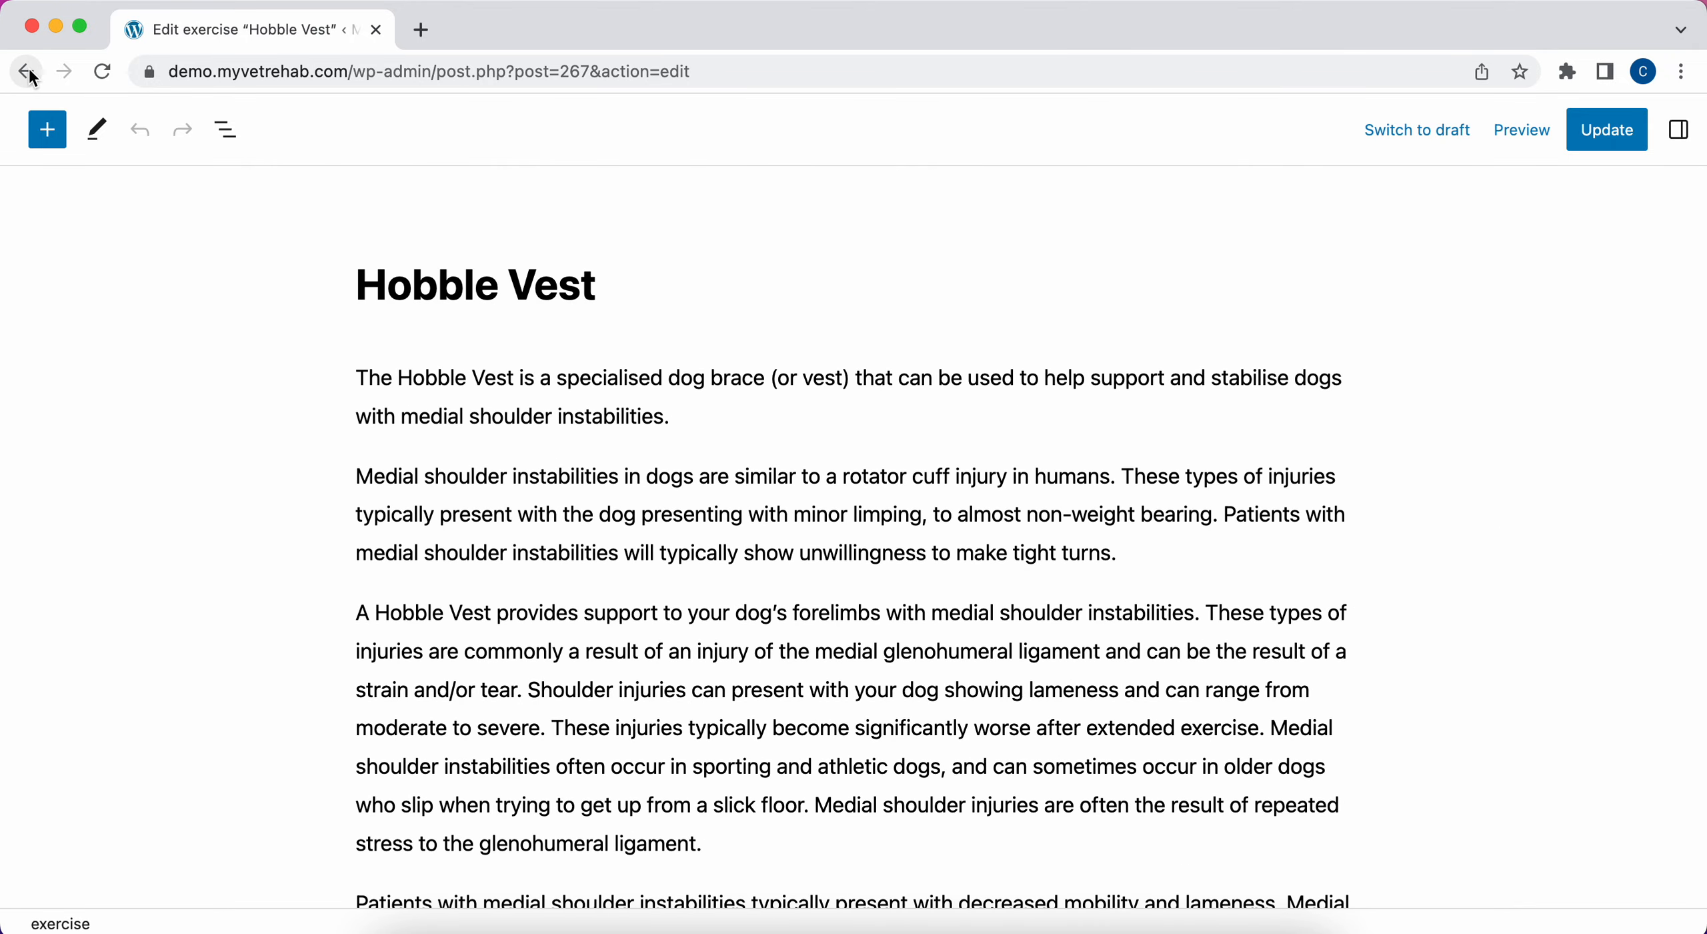
pyautogui.click(1582, 123)
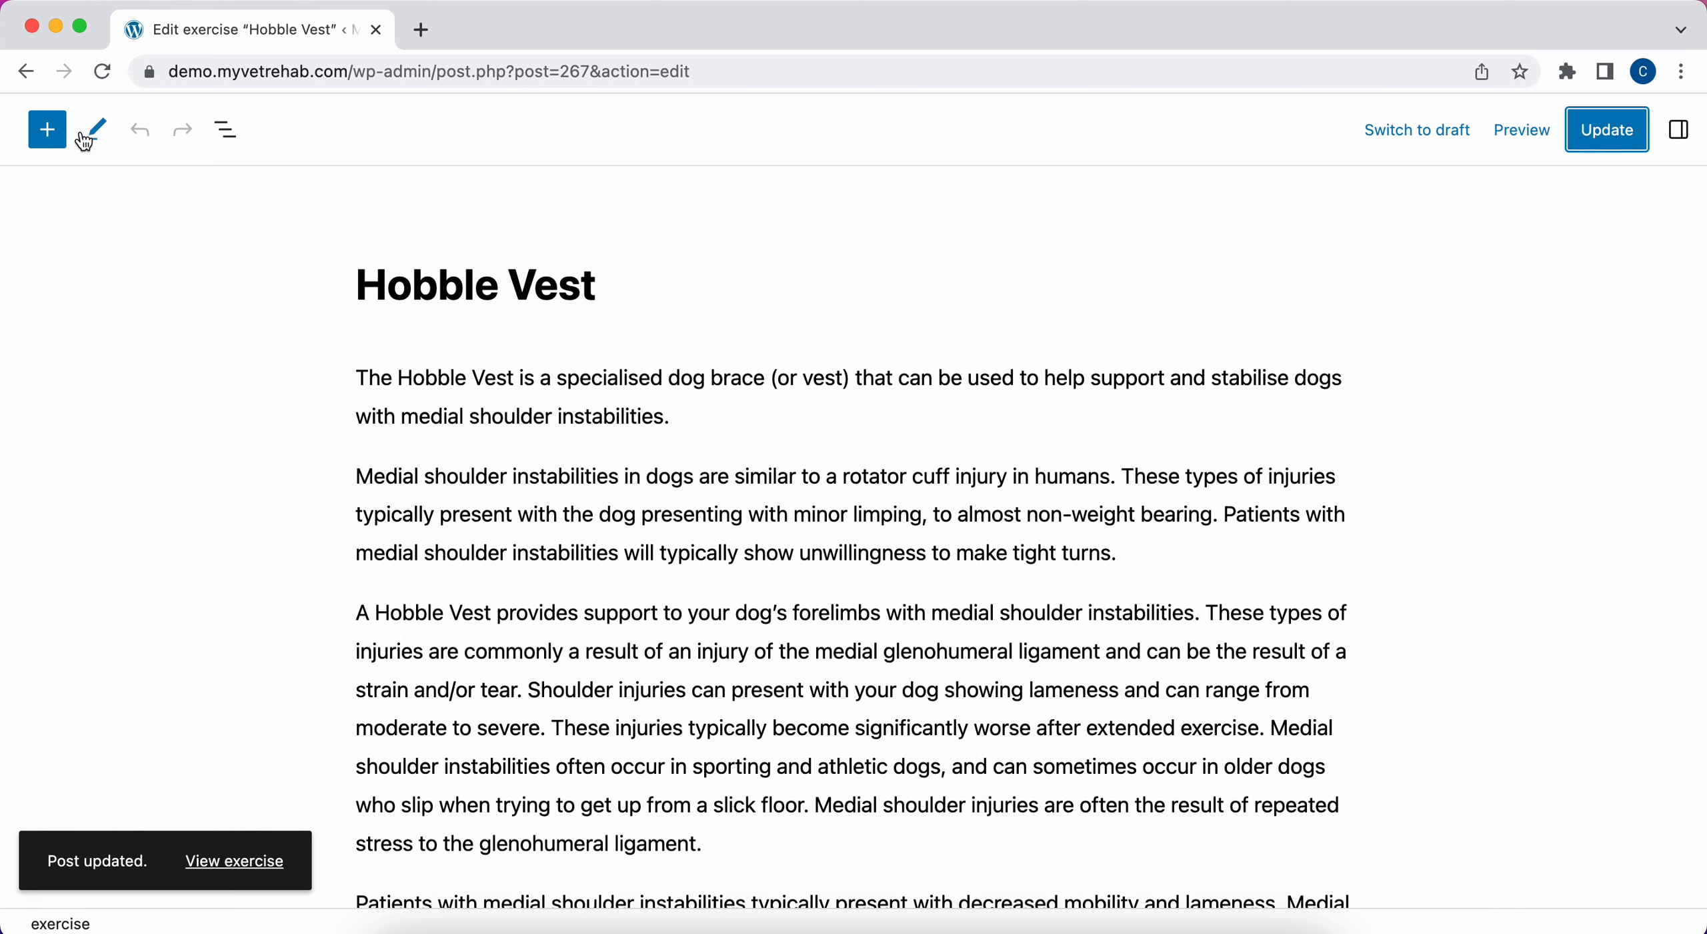
pyautogui.click(26, 74)
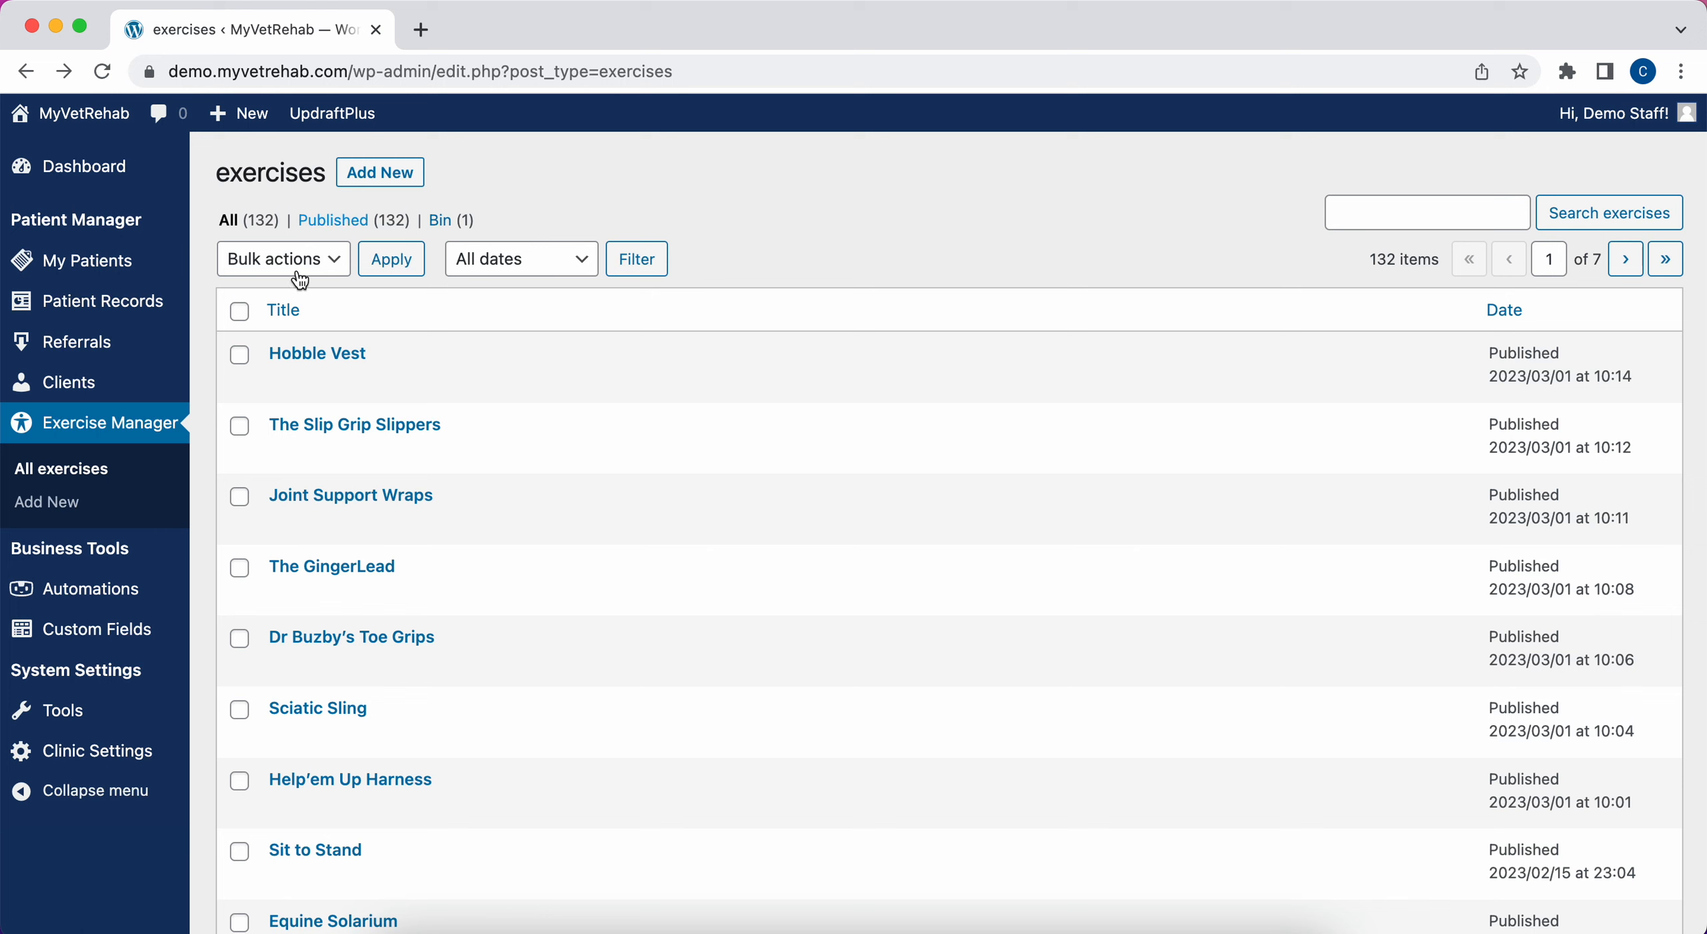
# - Start a new exercise with Canine as the animal and Product Recommendations as the library
pyautogui.moveTo(301, 364)
pyautogui.click(383, 175)
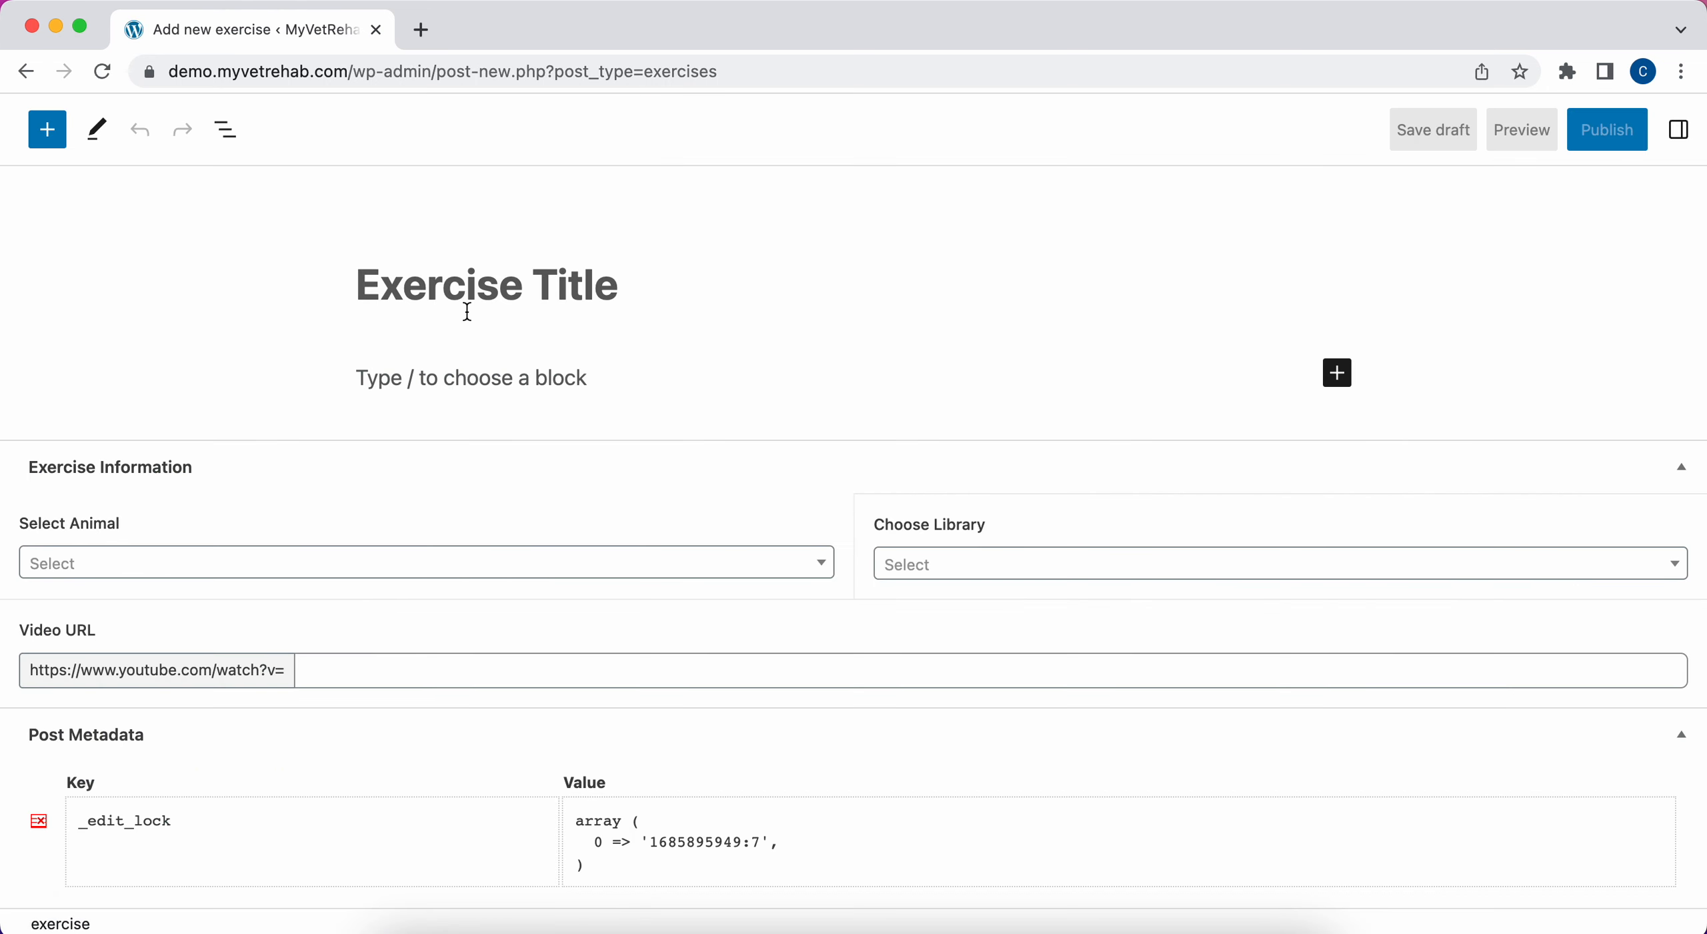
pyautogui.click(458, 364)
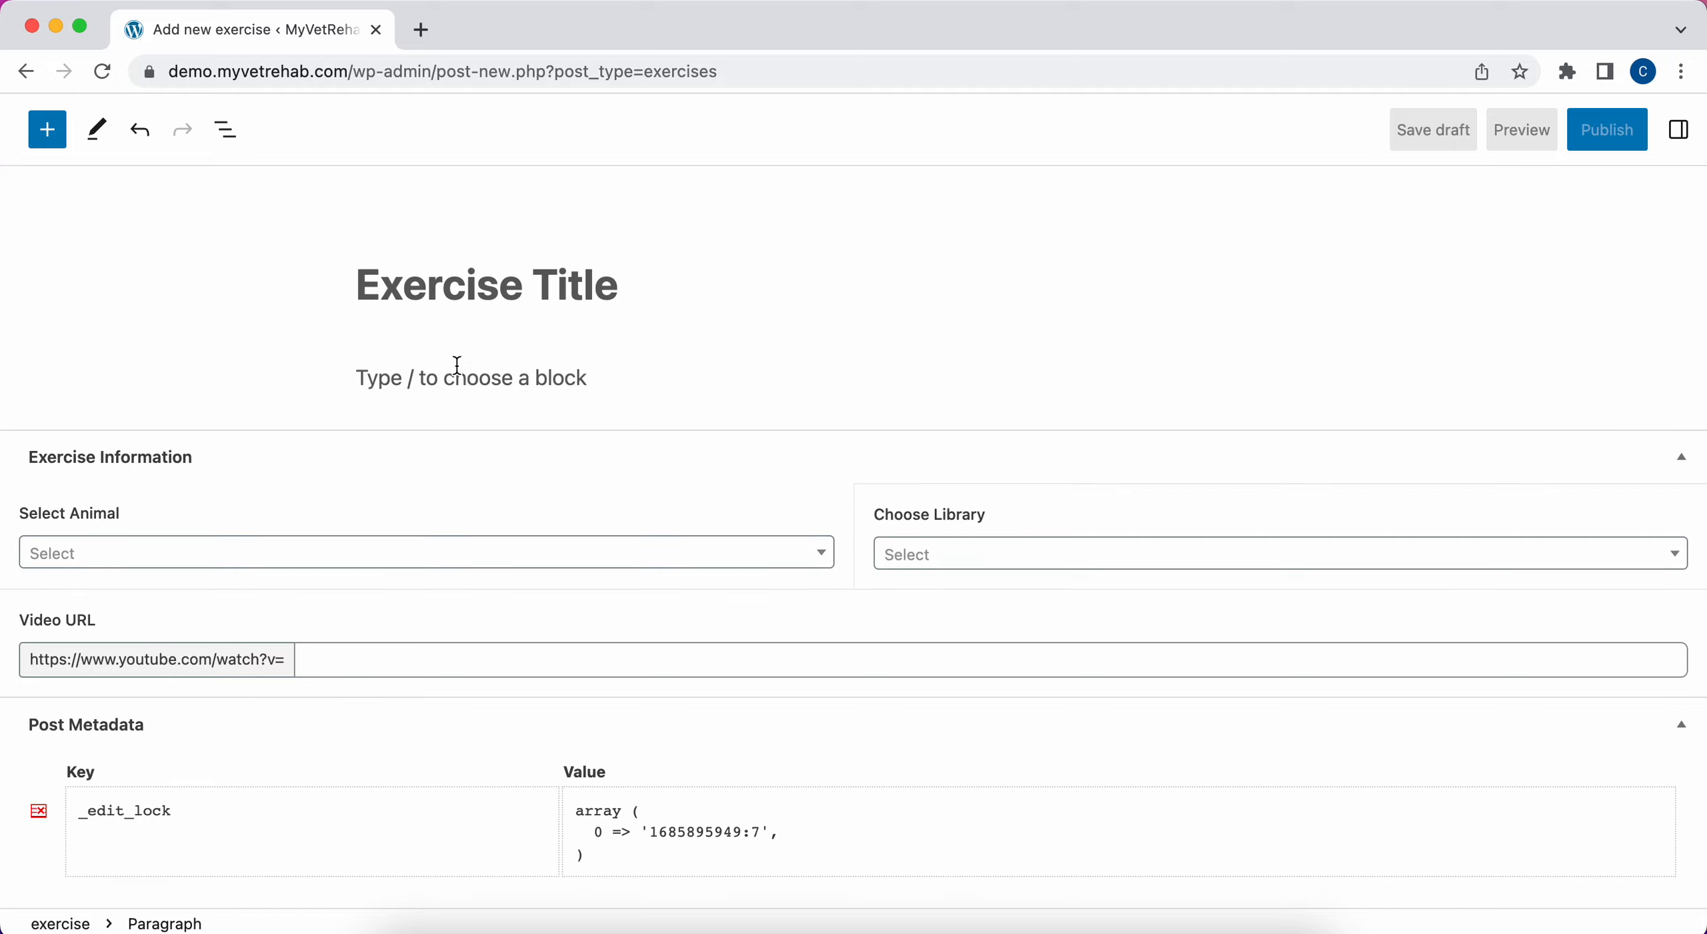
pyautogui.click(344, 558)
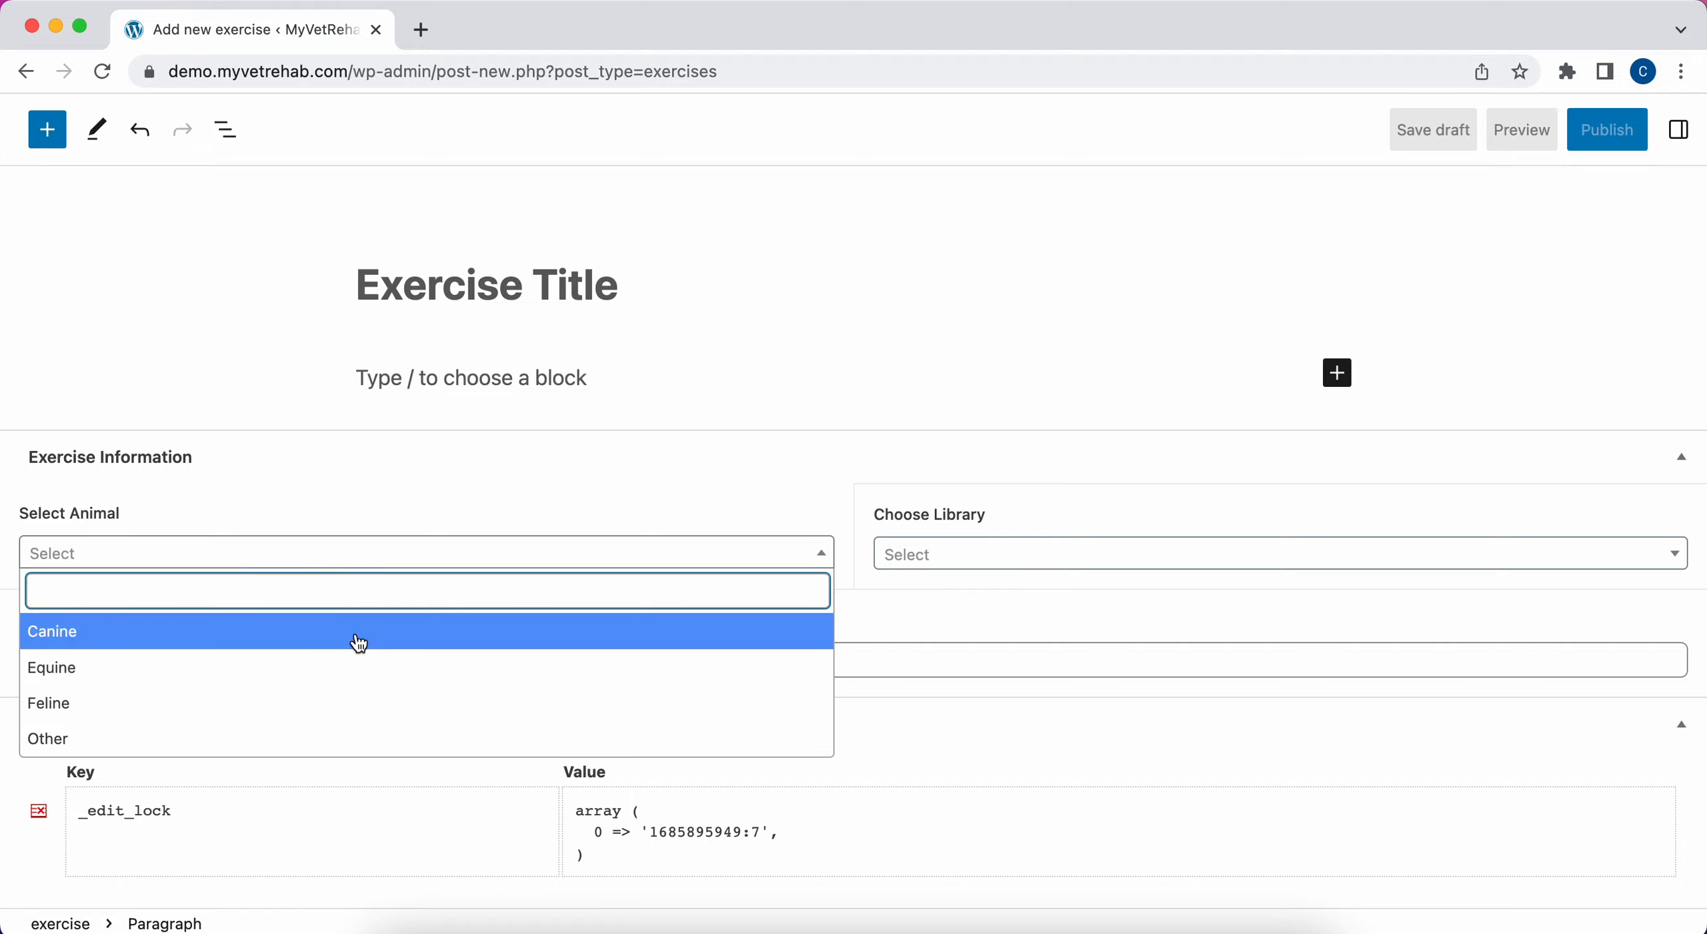
pyautogui.click(368, 634)
pyautogui.click(1089, 542)
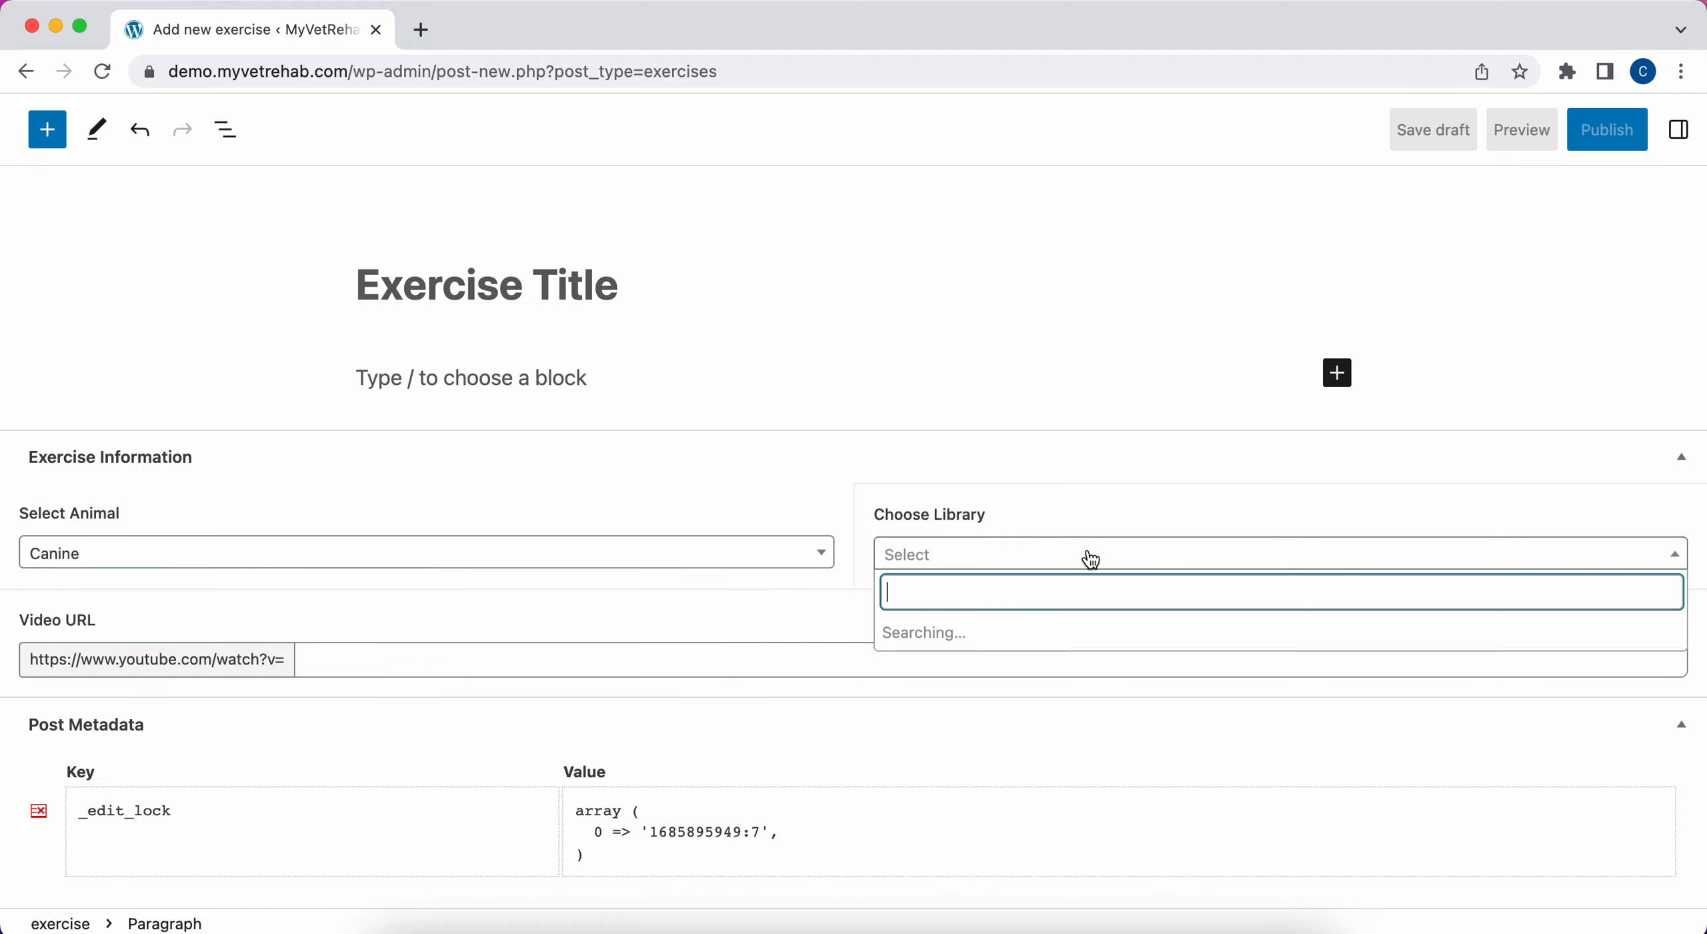
pyautogui.click(1085, 782)
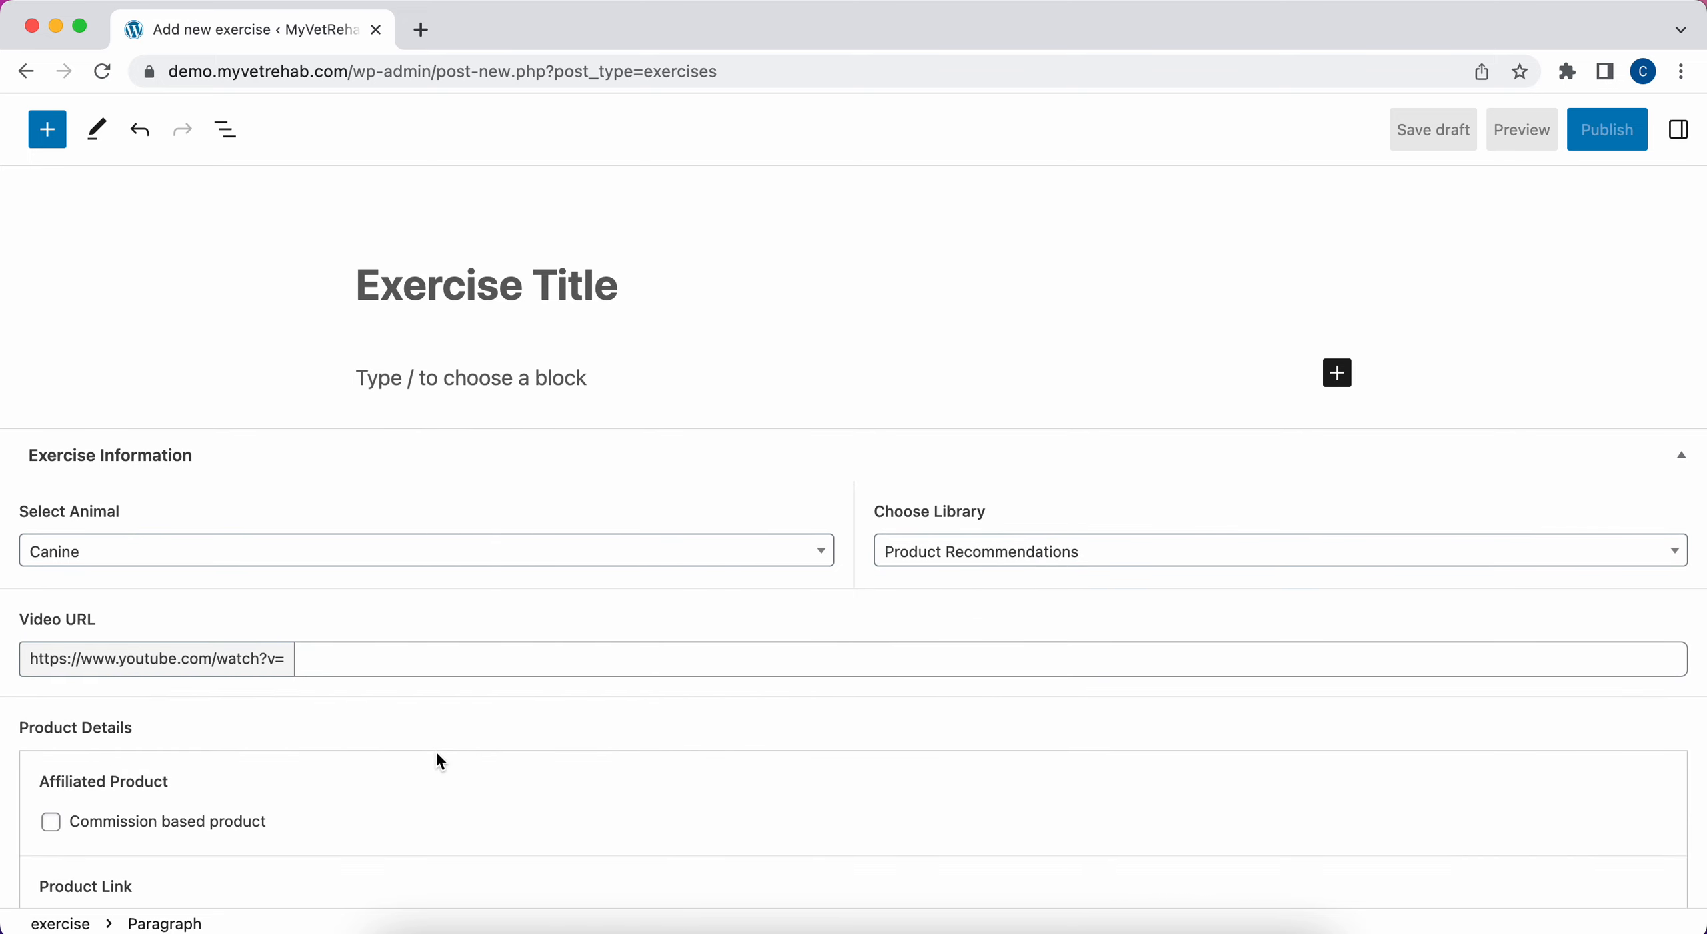
# - Mark the new exercise as a commission based product, and leave it unsaved to return to the exercise list
pyautogui.scroll(-3, 438, 758)
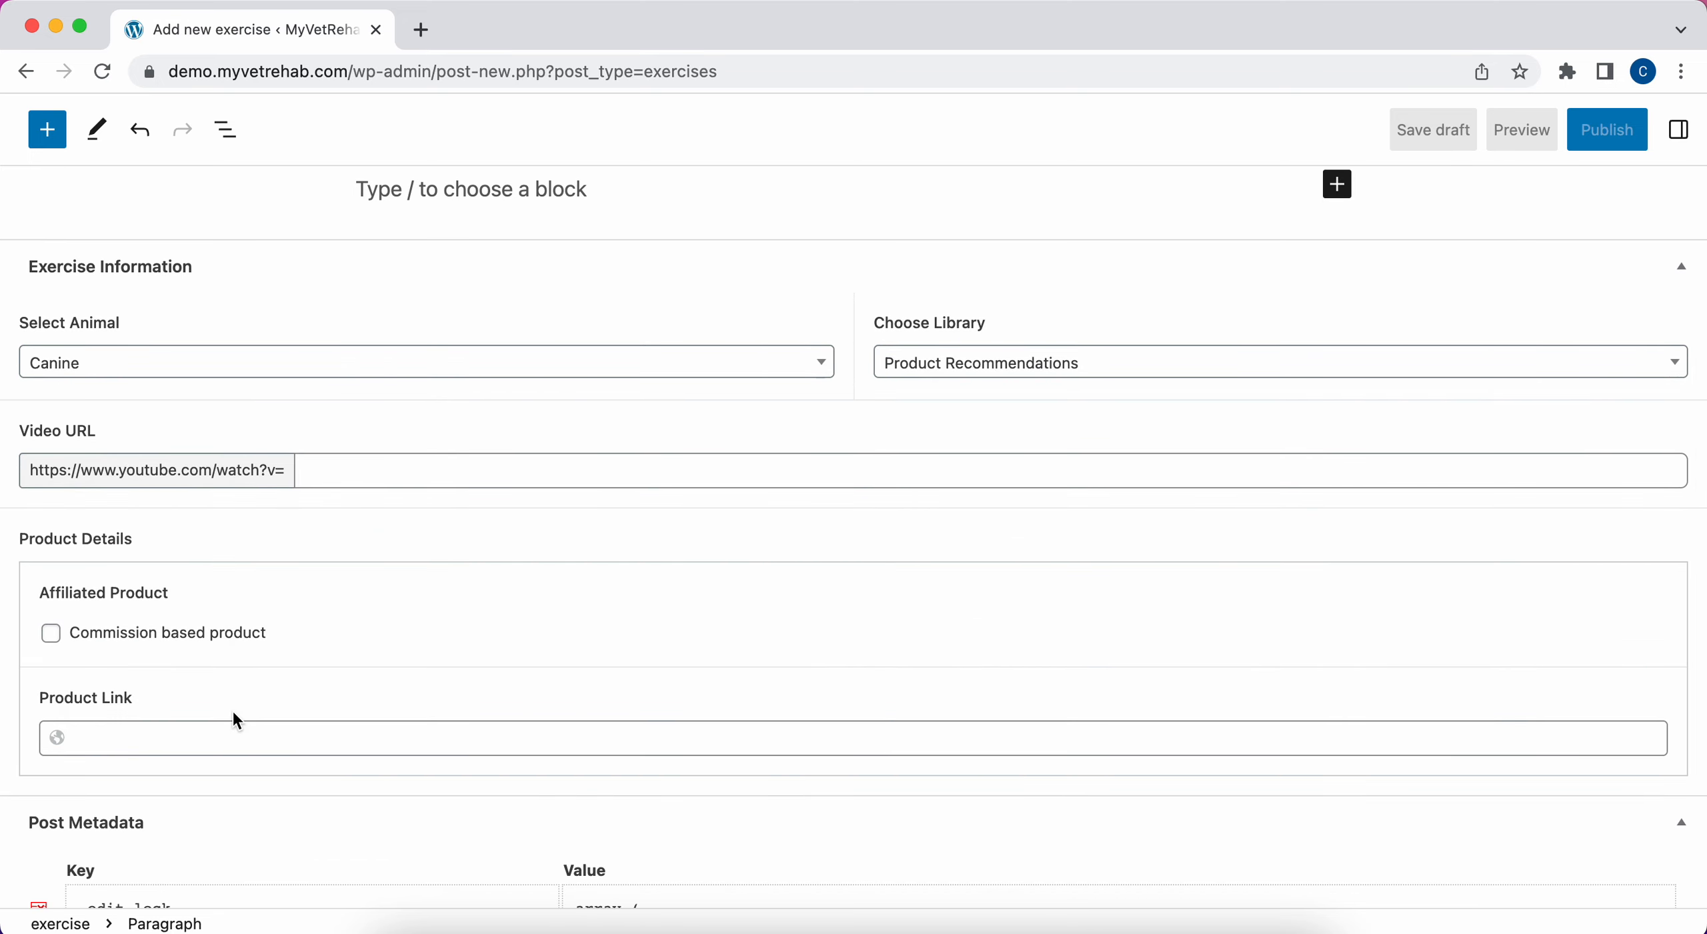
pyautogui.click(234, 732)
pyautogui.click(53, 637)
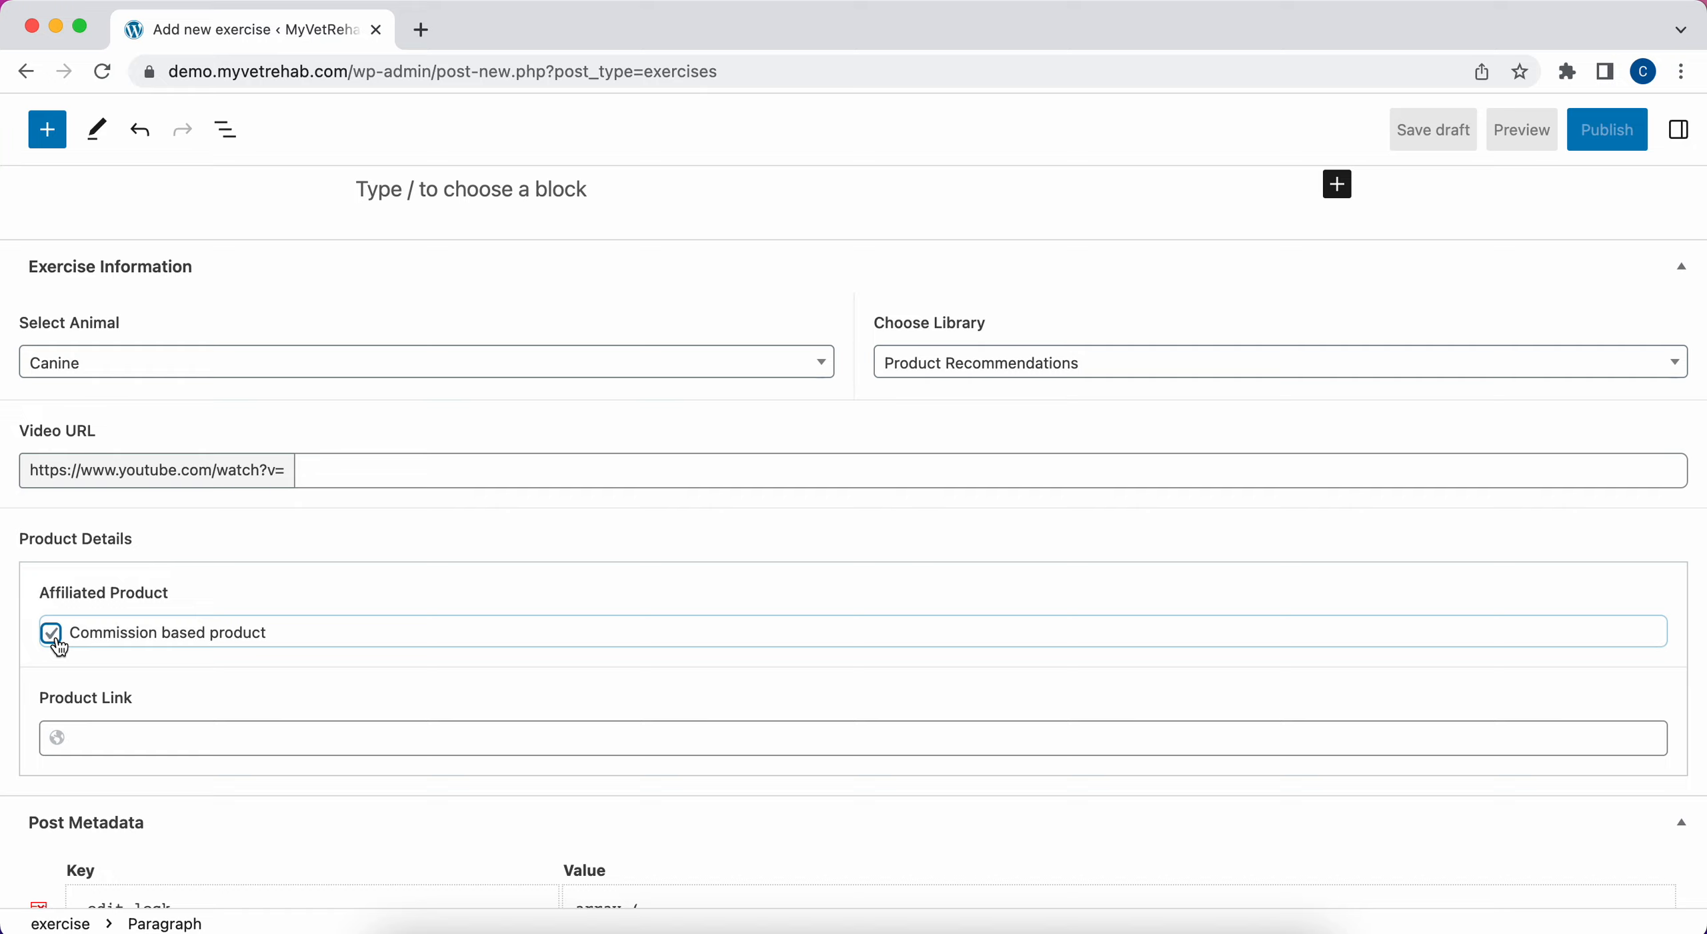
pyautogui.click(56, 639)
pyautogui.click(56, 639)
pyautogui.click(432, 462)
pyautogui.scroll(3, 433, 463)
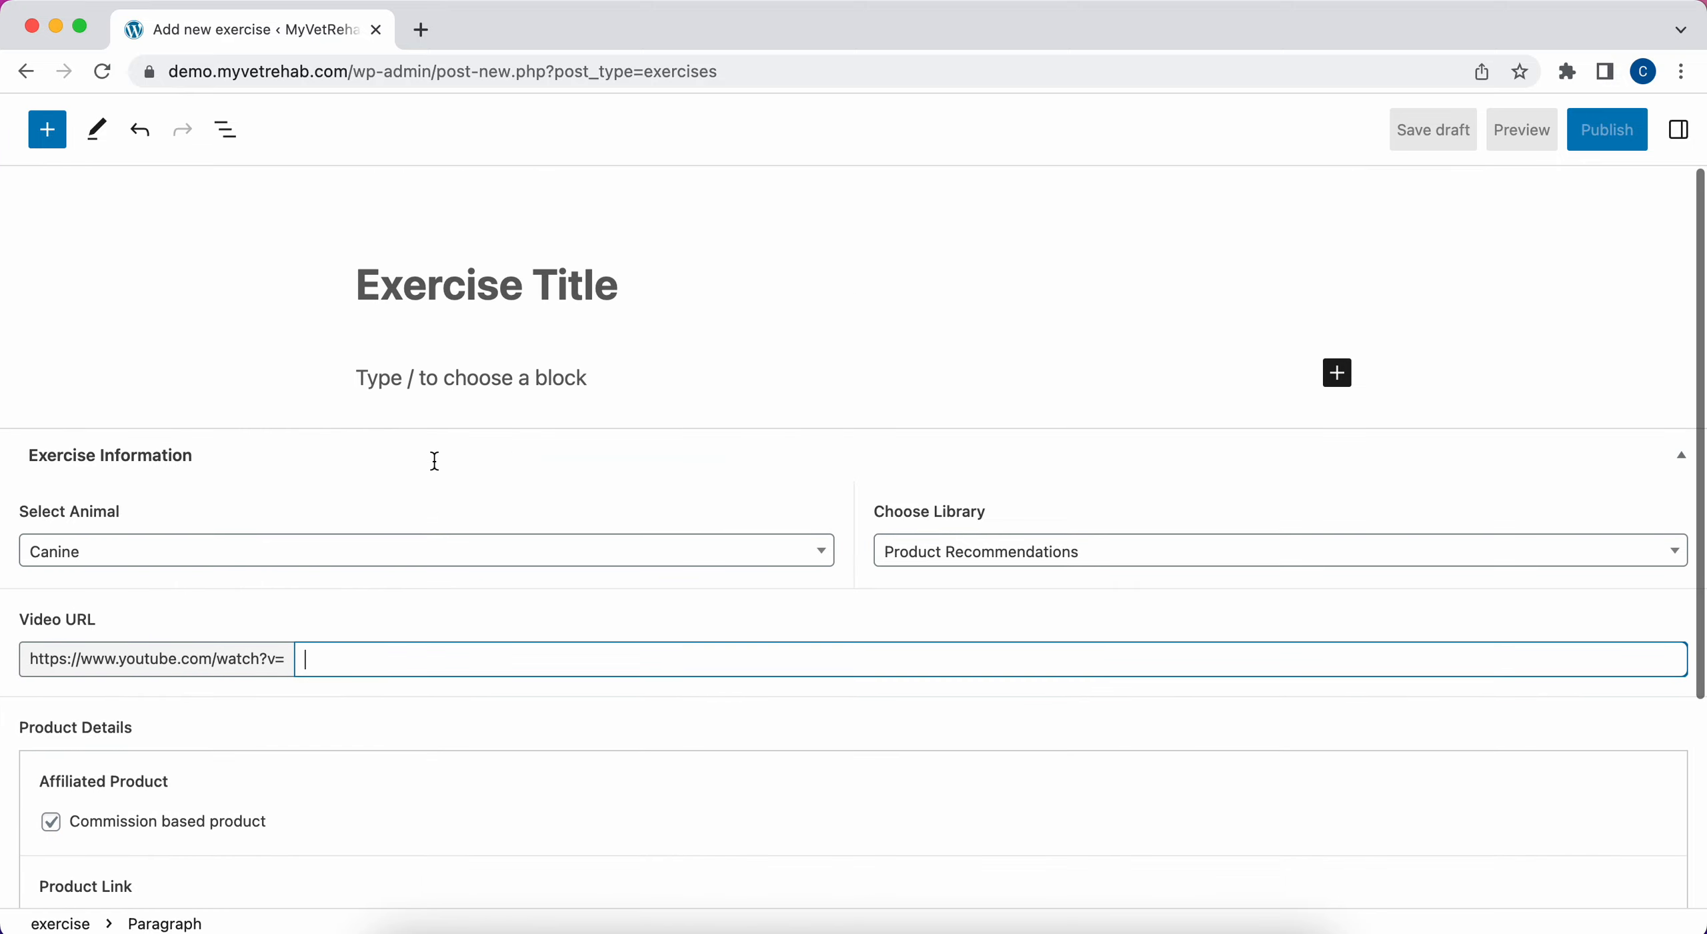
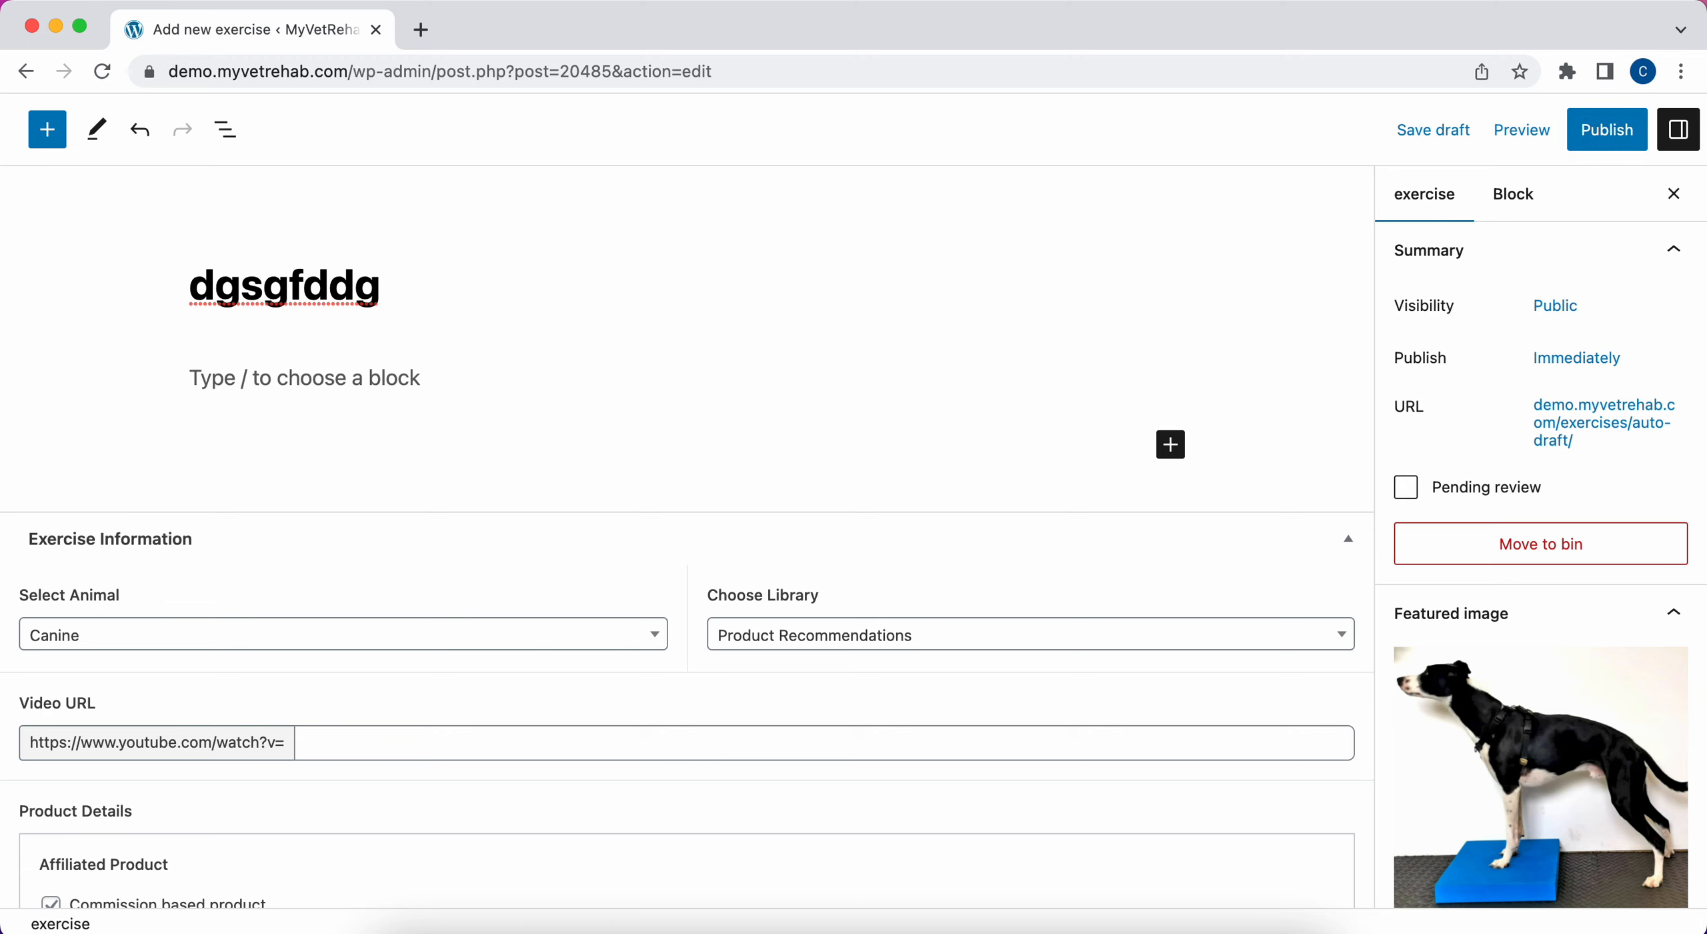
pyautogui.click(23, 75)
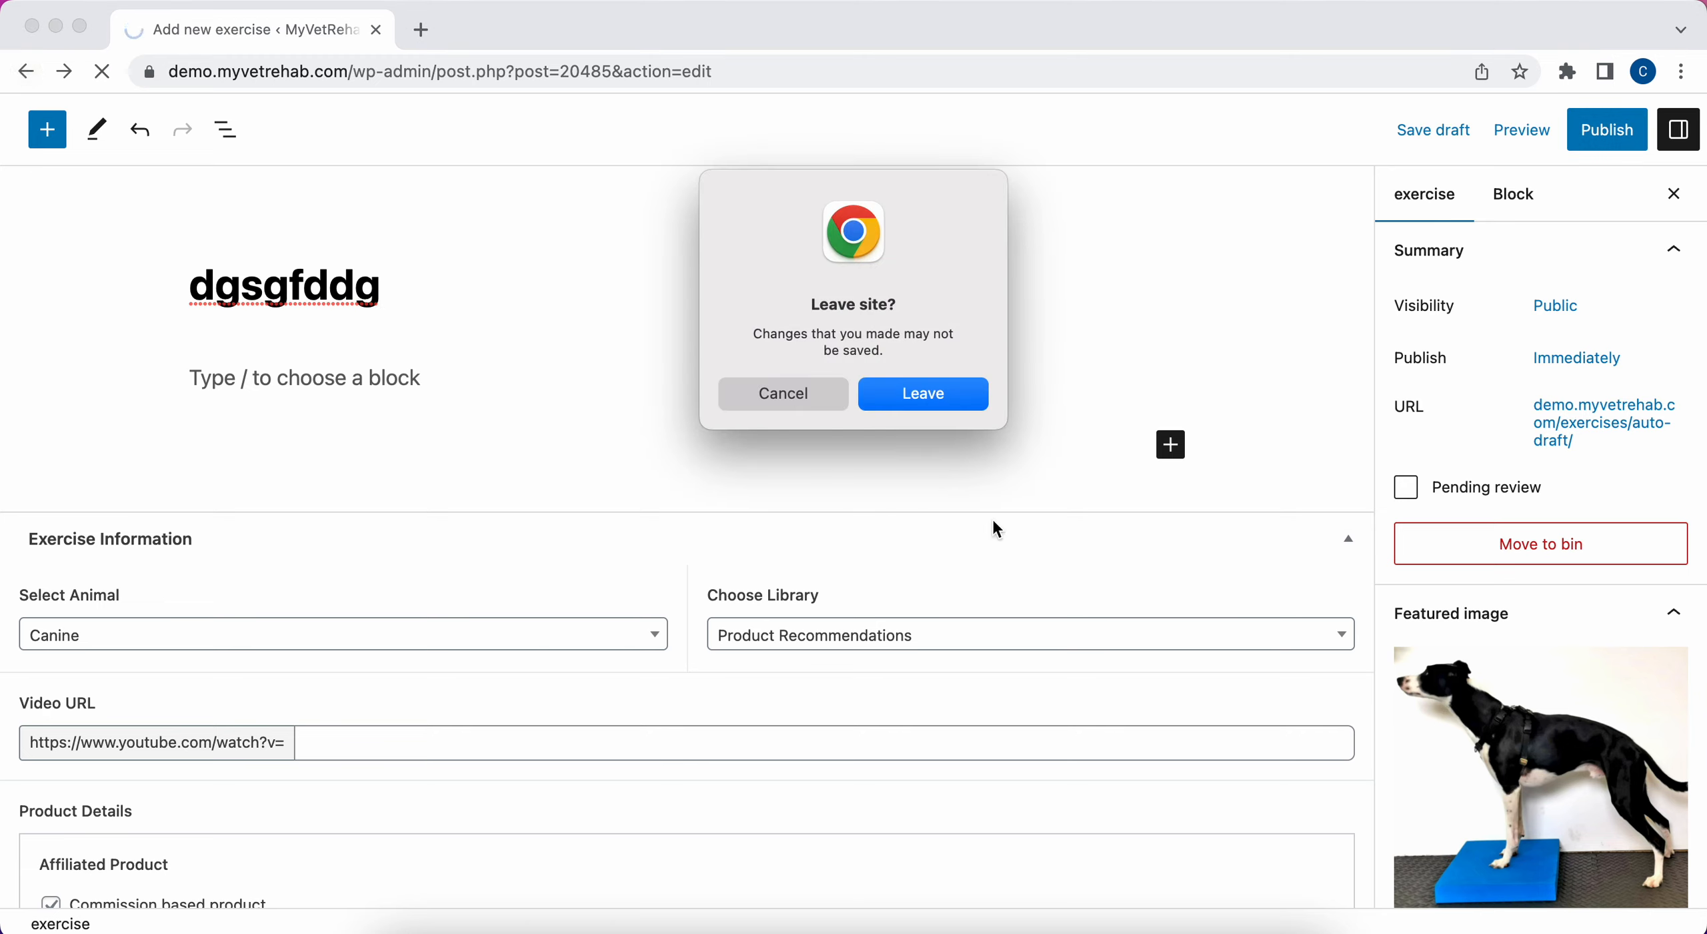
pyautogui.click(897, 401)
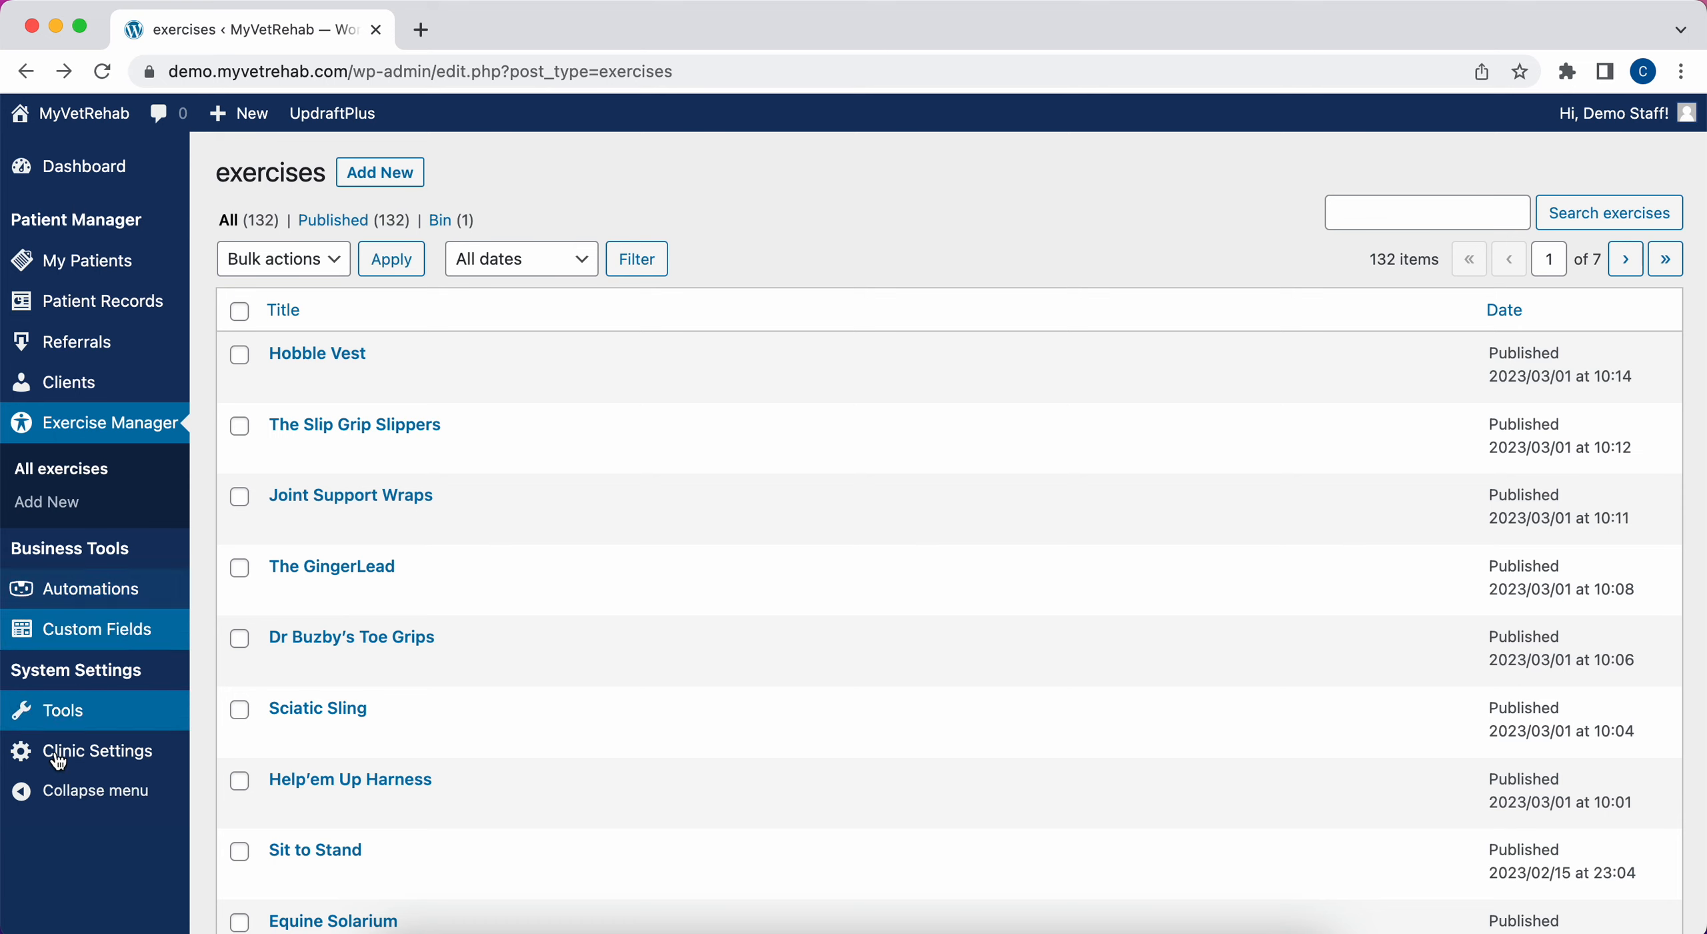
# - Browse all automation recipes and open the Activation : Send Welcome recipe for editing
pyautogui.moveTo(98, 590)
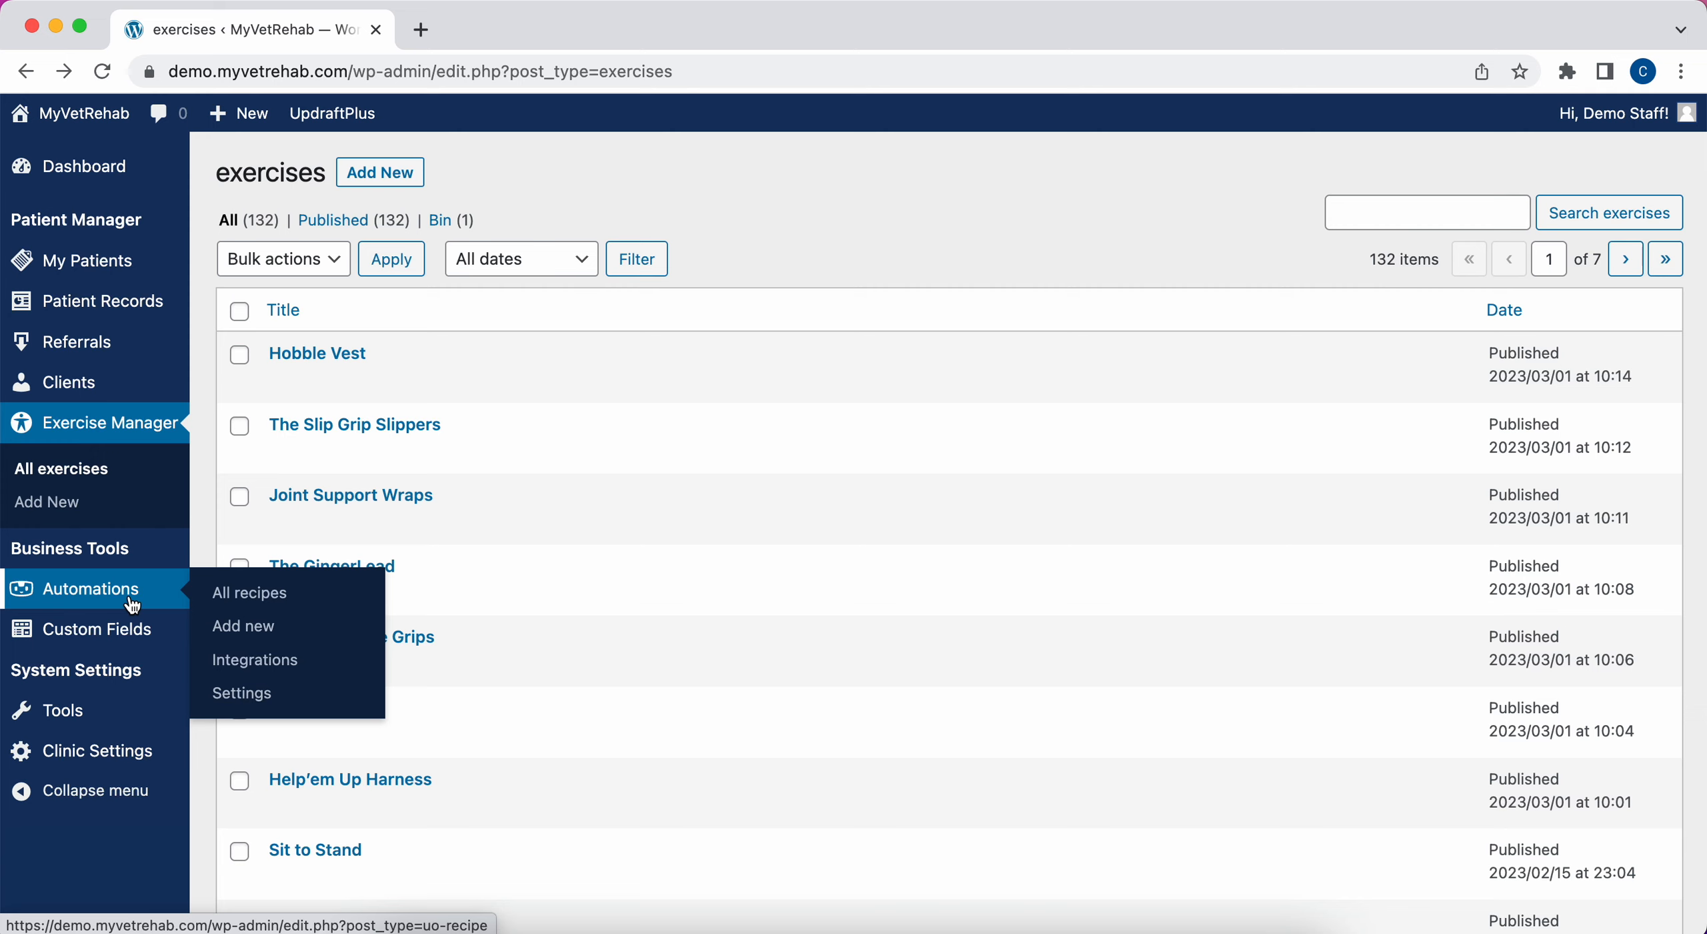
pyautogui.click(239, 600)
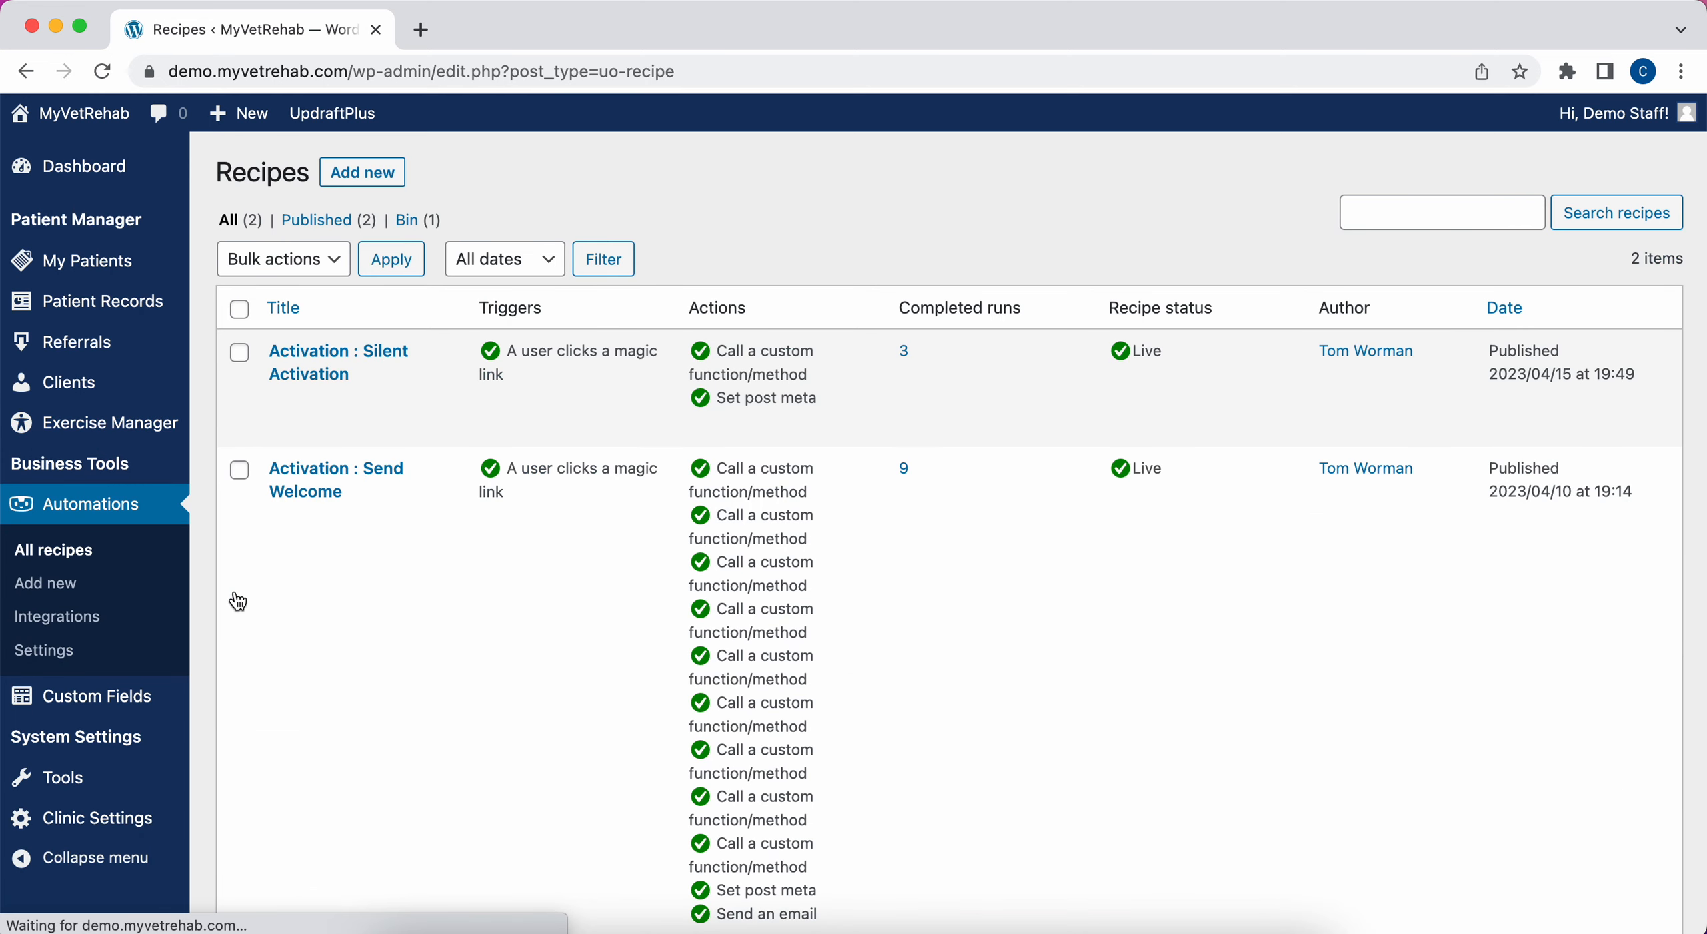
pyautogui.scroll(-5, 554, 692)
pyautogui.scroll(4, 555, 692)
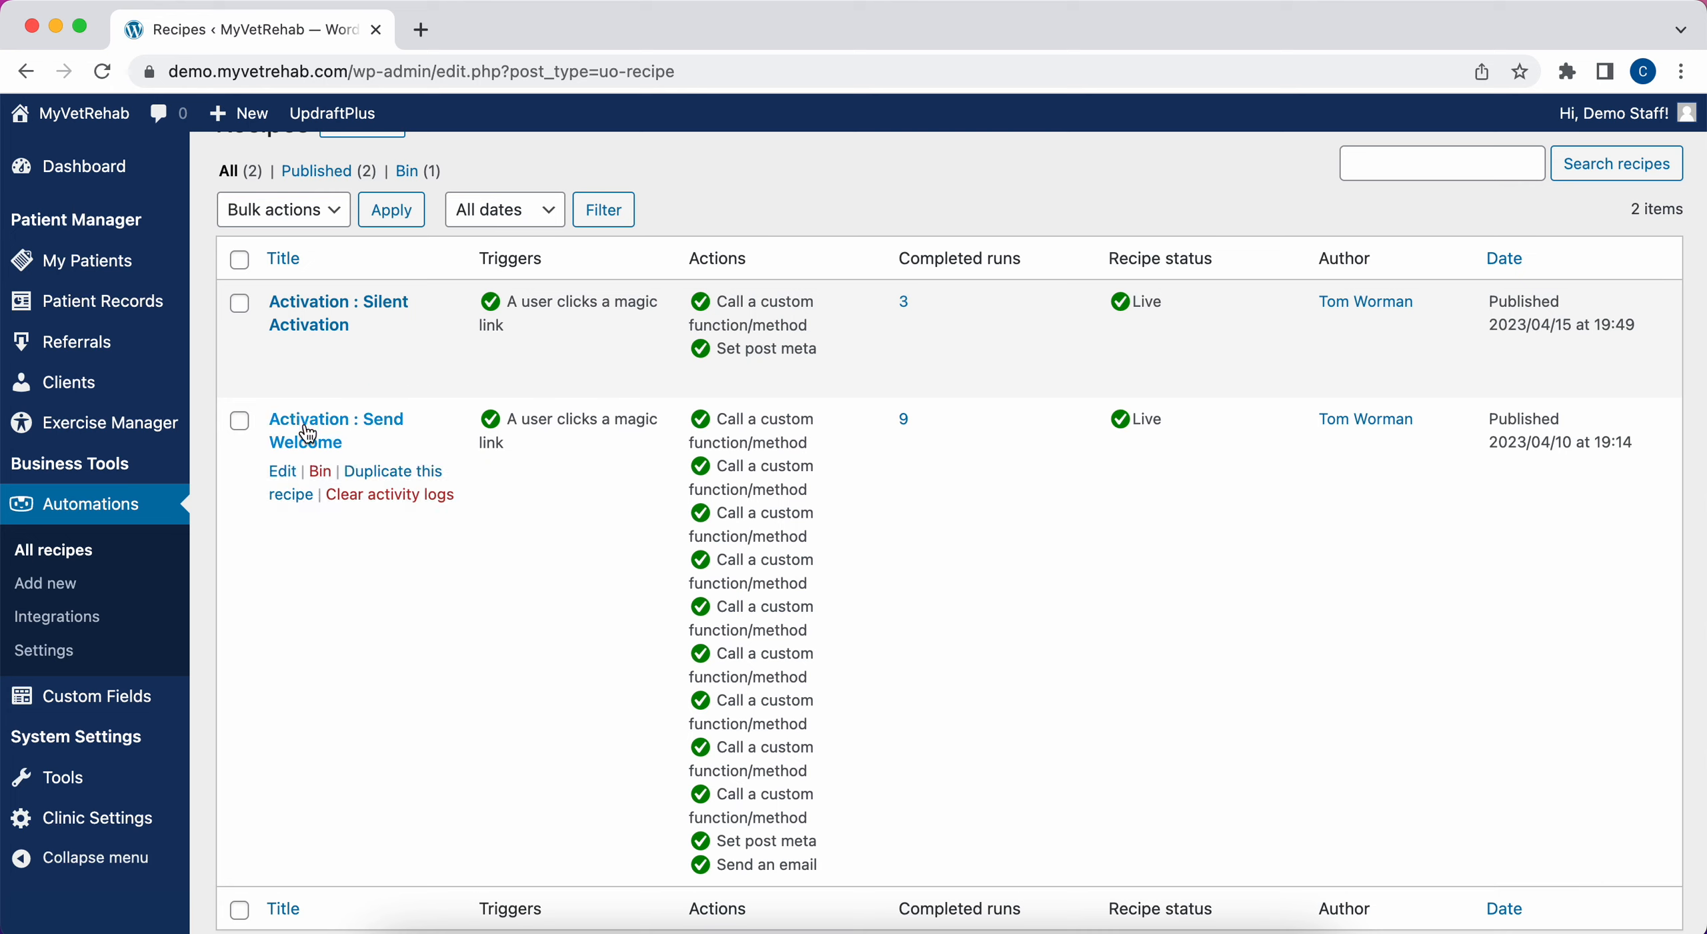
pyautogui.click(285, 475)
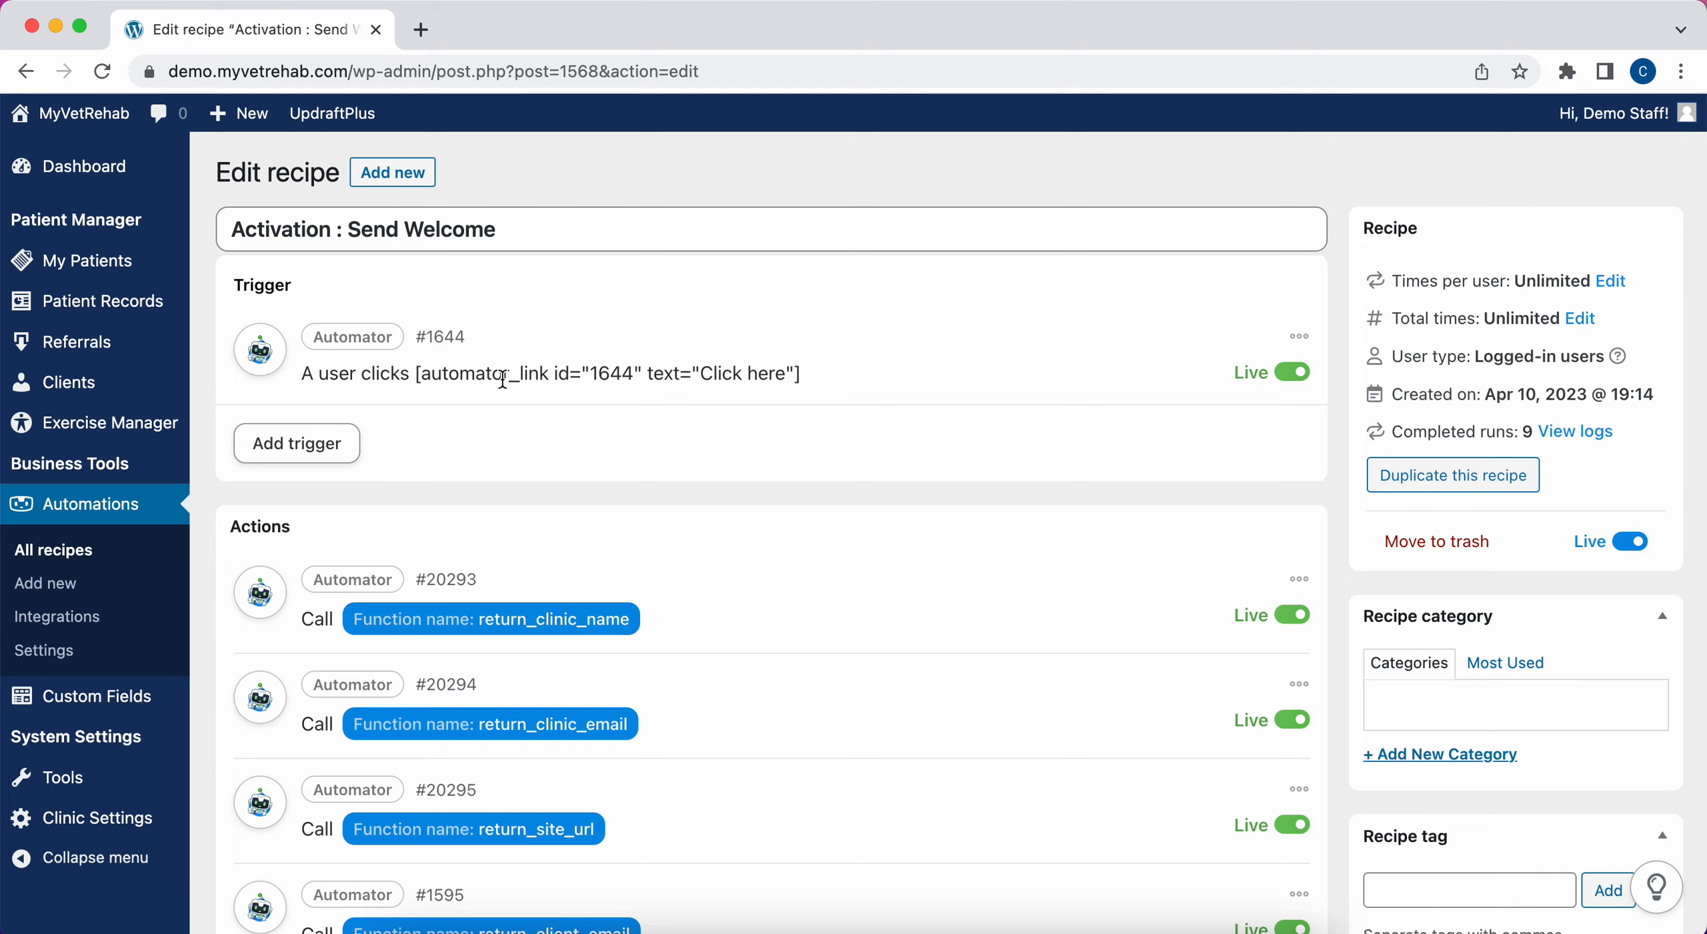
# - Review the welcome recipe's trigger, its function call actions, the email action and the redirect setting
pyautogui.scroll(-6, 503, 379)
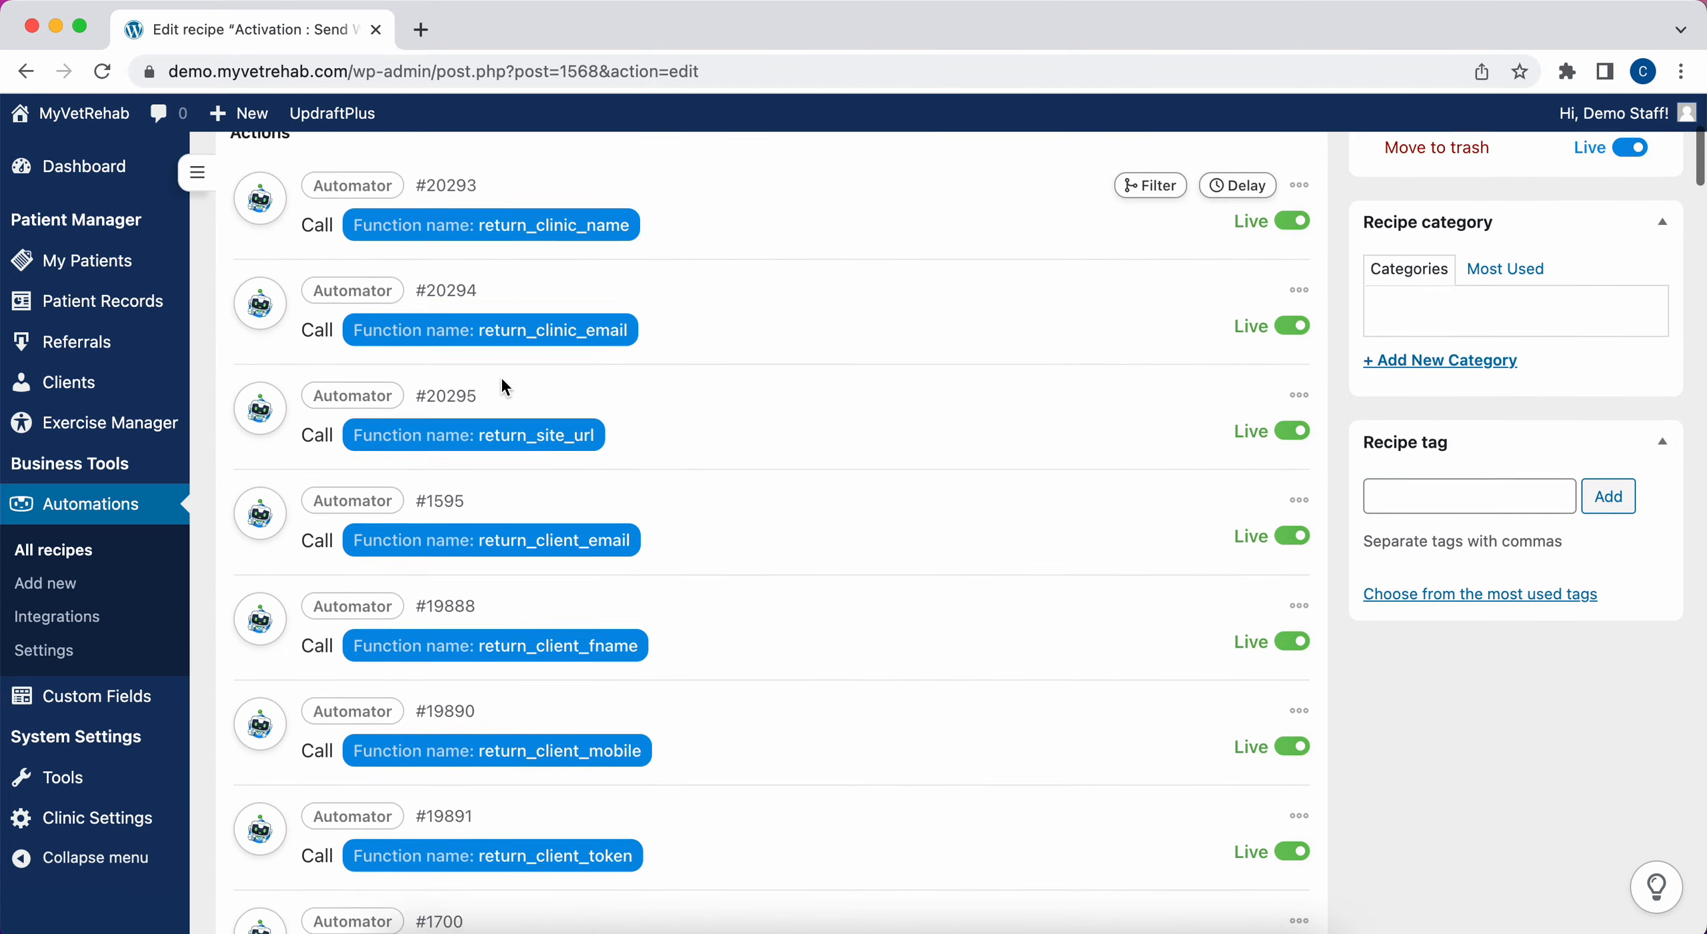
pyautogui.scroll(-8, 502, 380)
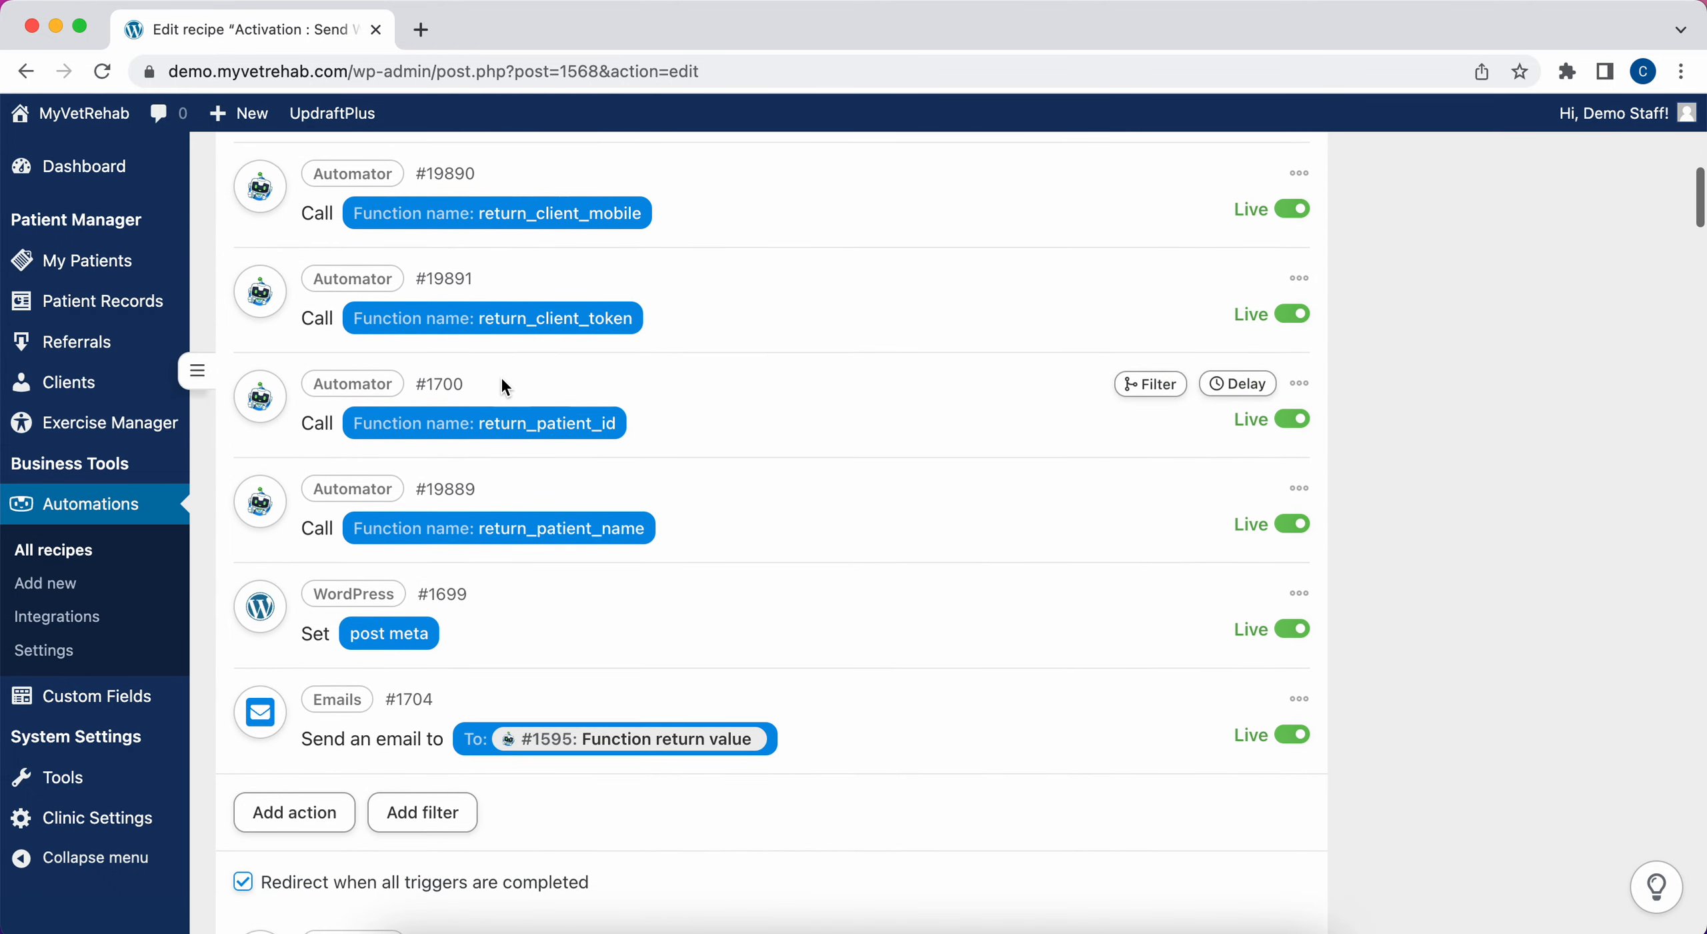
pyautogui.scroll(-2, 503, 384)
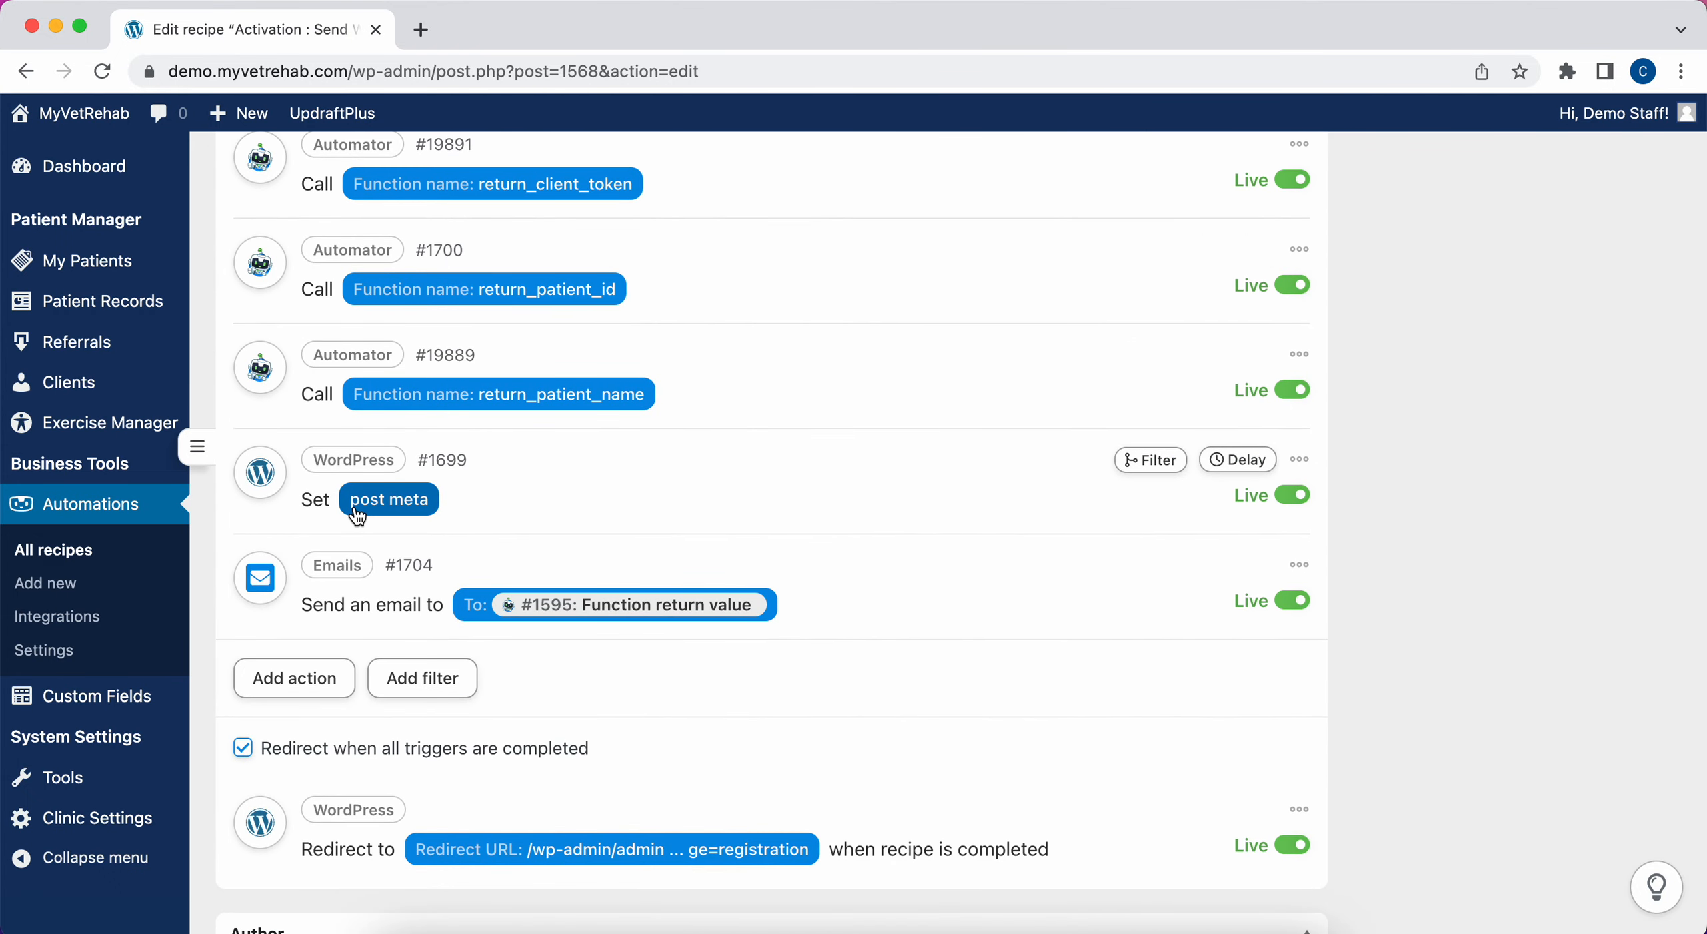
pyautogui.scroll(-1, 511, 624)
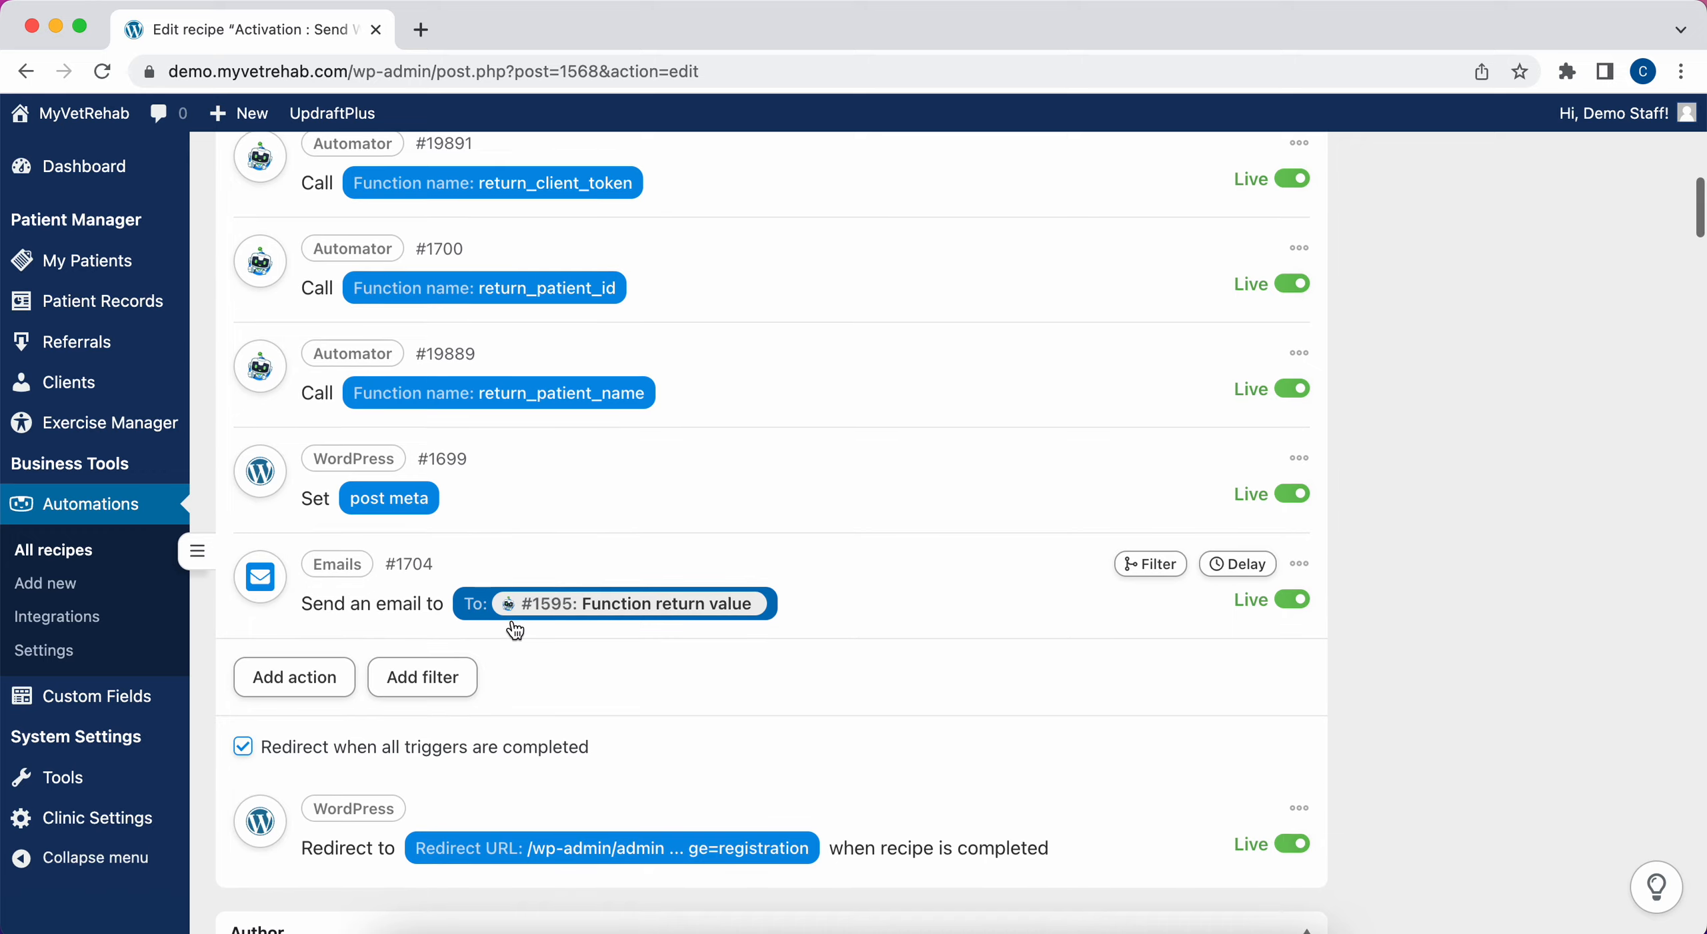
pyautogui.scroll(-2, 515, 631)
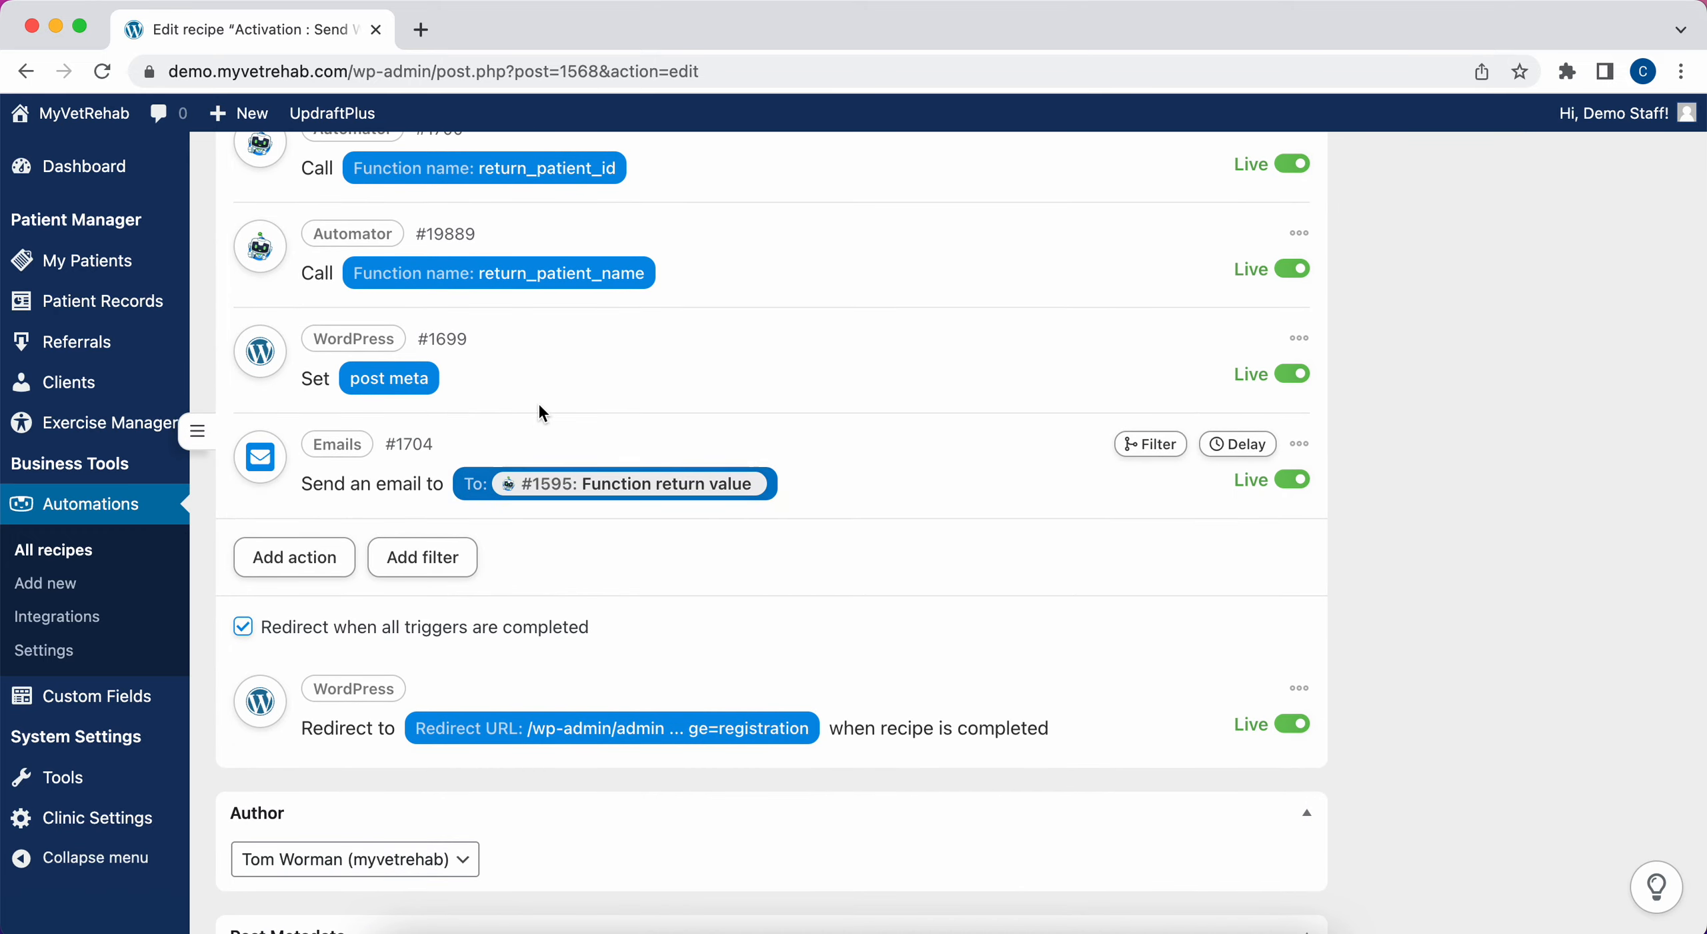
pyautogui.scroll(10, 539, 404)
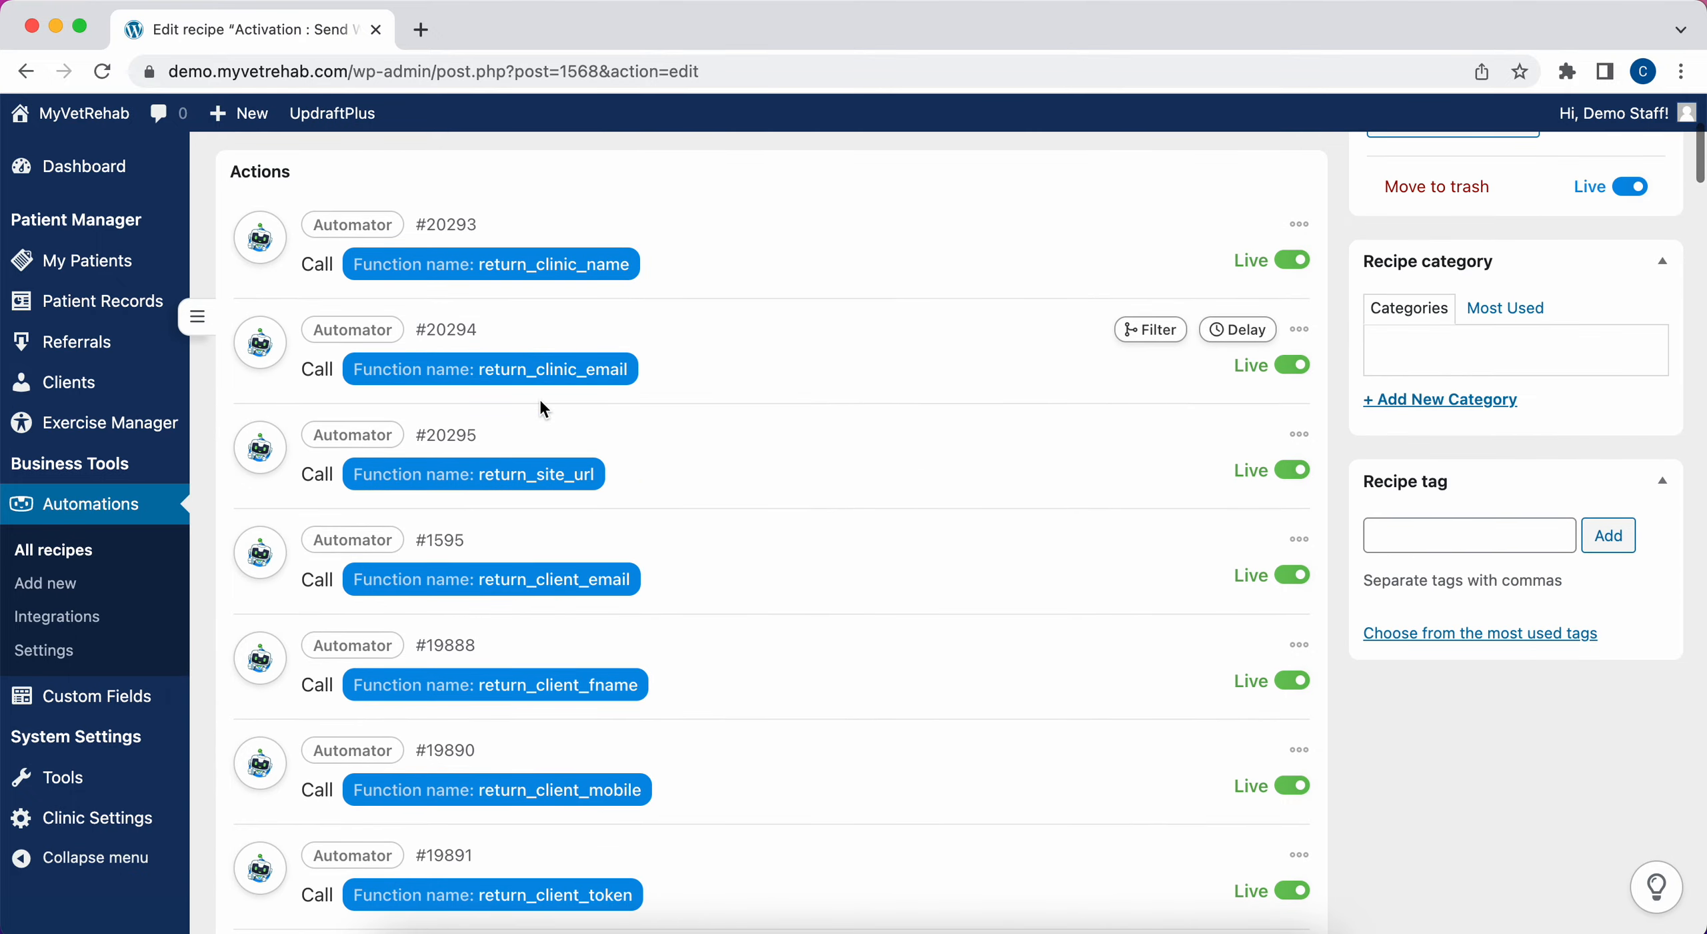
pyautogui.scroll(2, 541, 402)
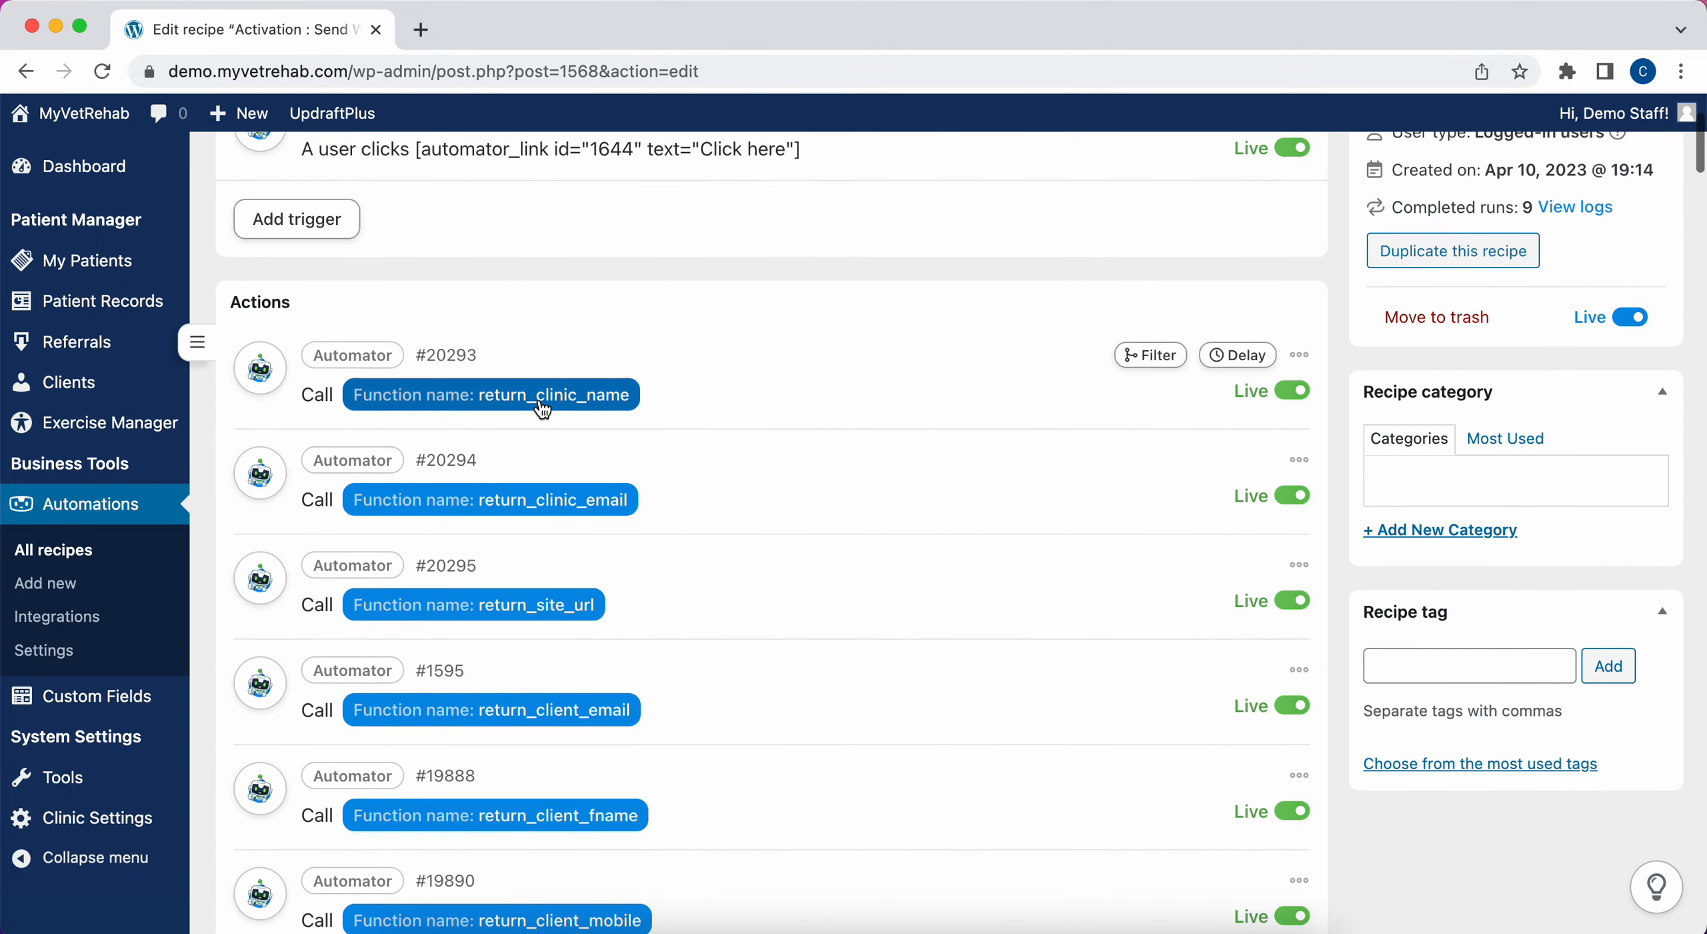
pyautogui.scroll(-10, 540, 405)
pyautogui.scroll(1, 540, 401)
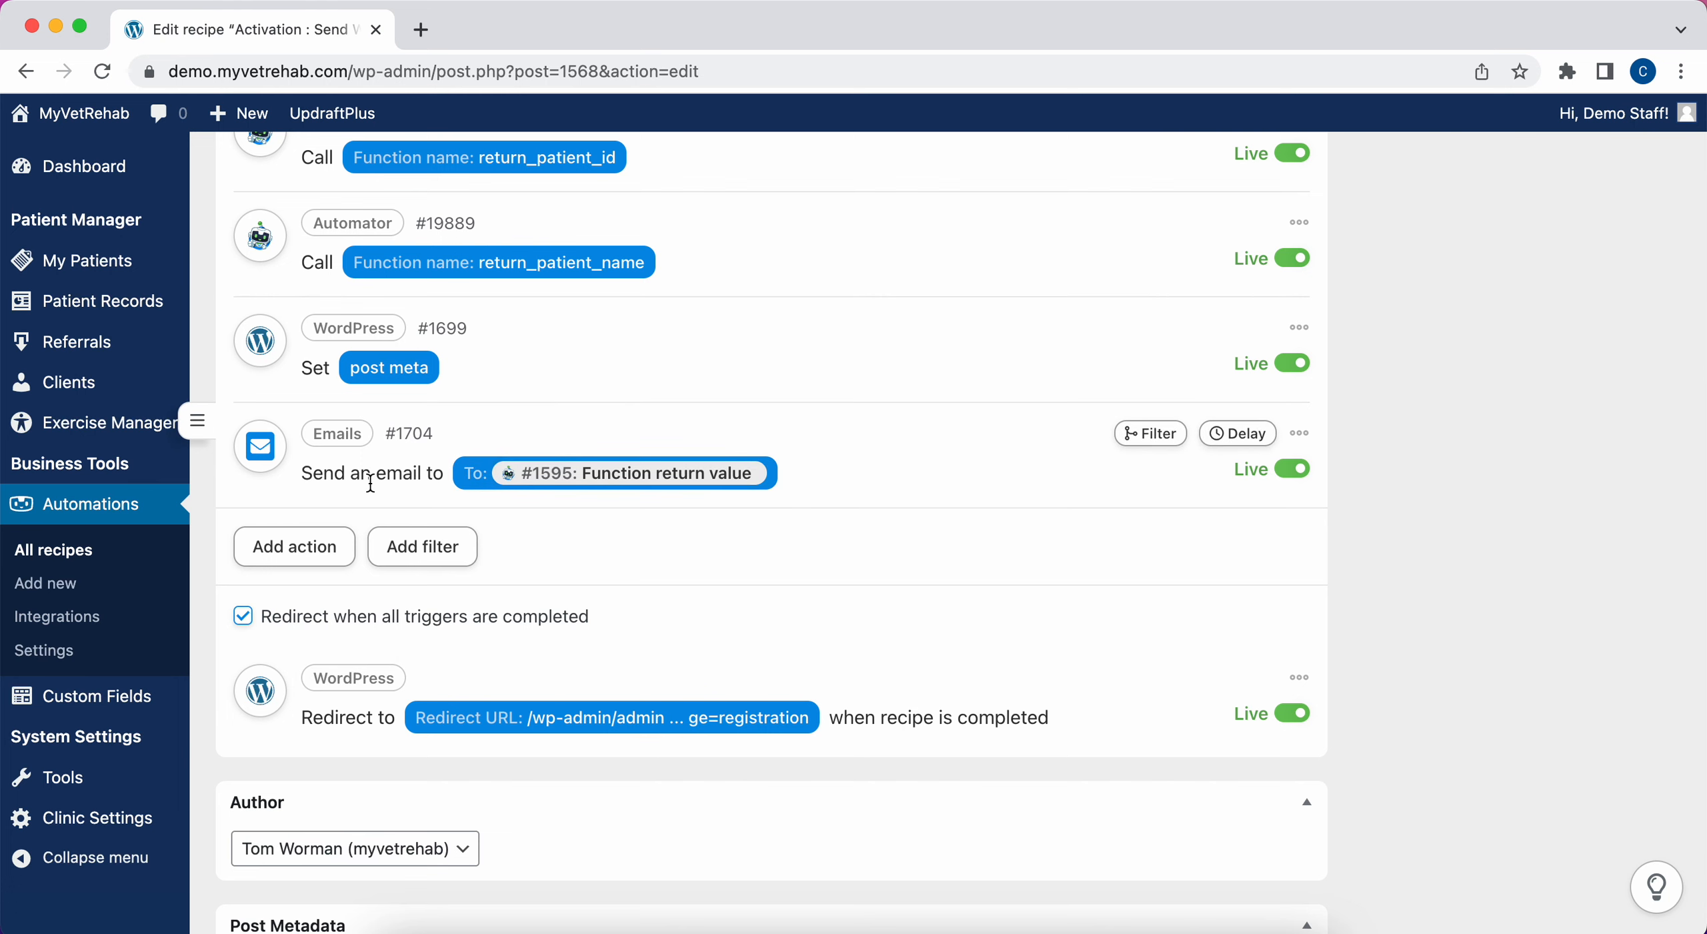
pyautogui.scroll(-3, 370, 483)
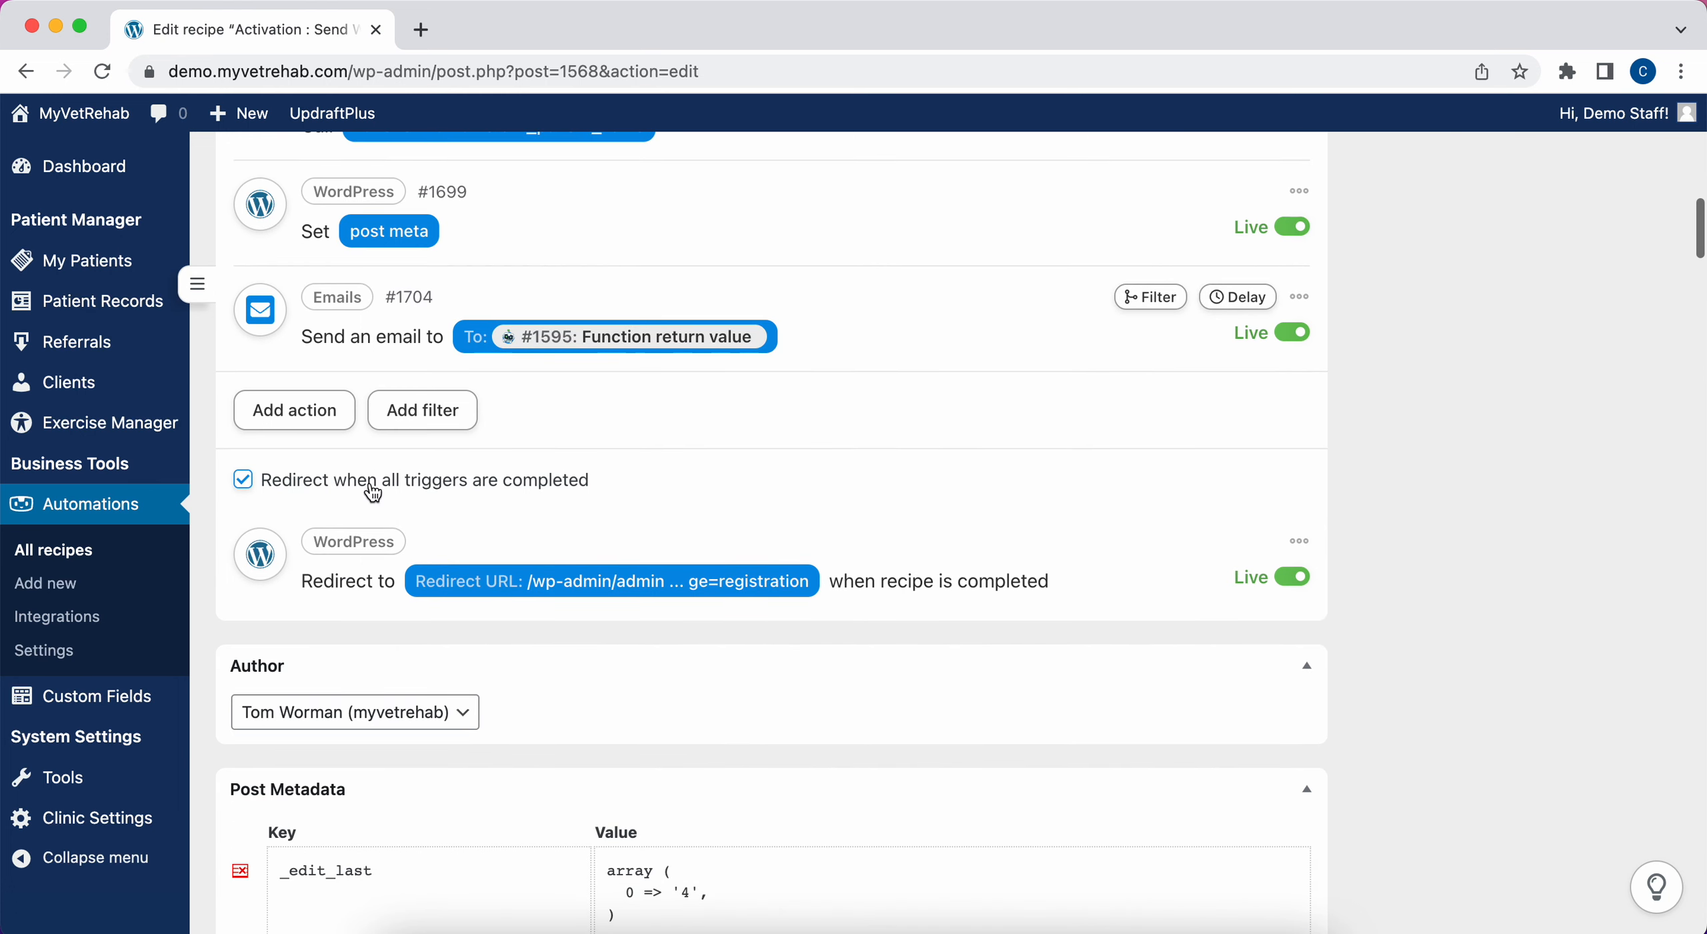
# - Open the settings of the recipe's send email action and compare its sender and recipient fields with the function calls
pyautogui.click(594, 343)
pyautogui.scroll(-4, 595, 533)
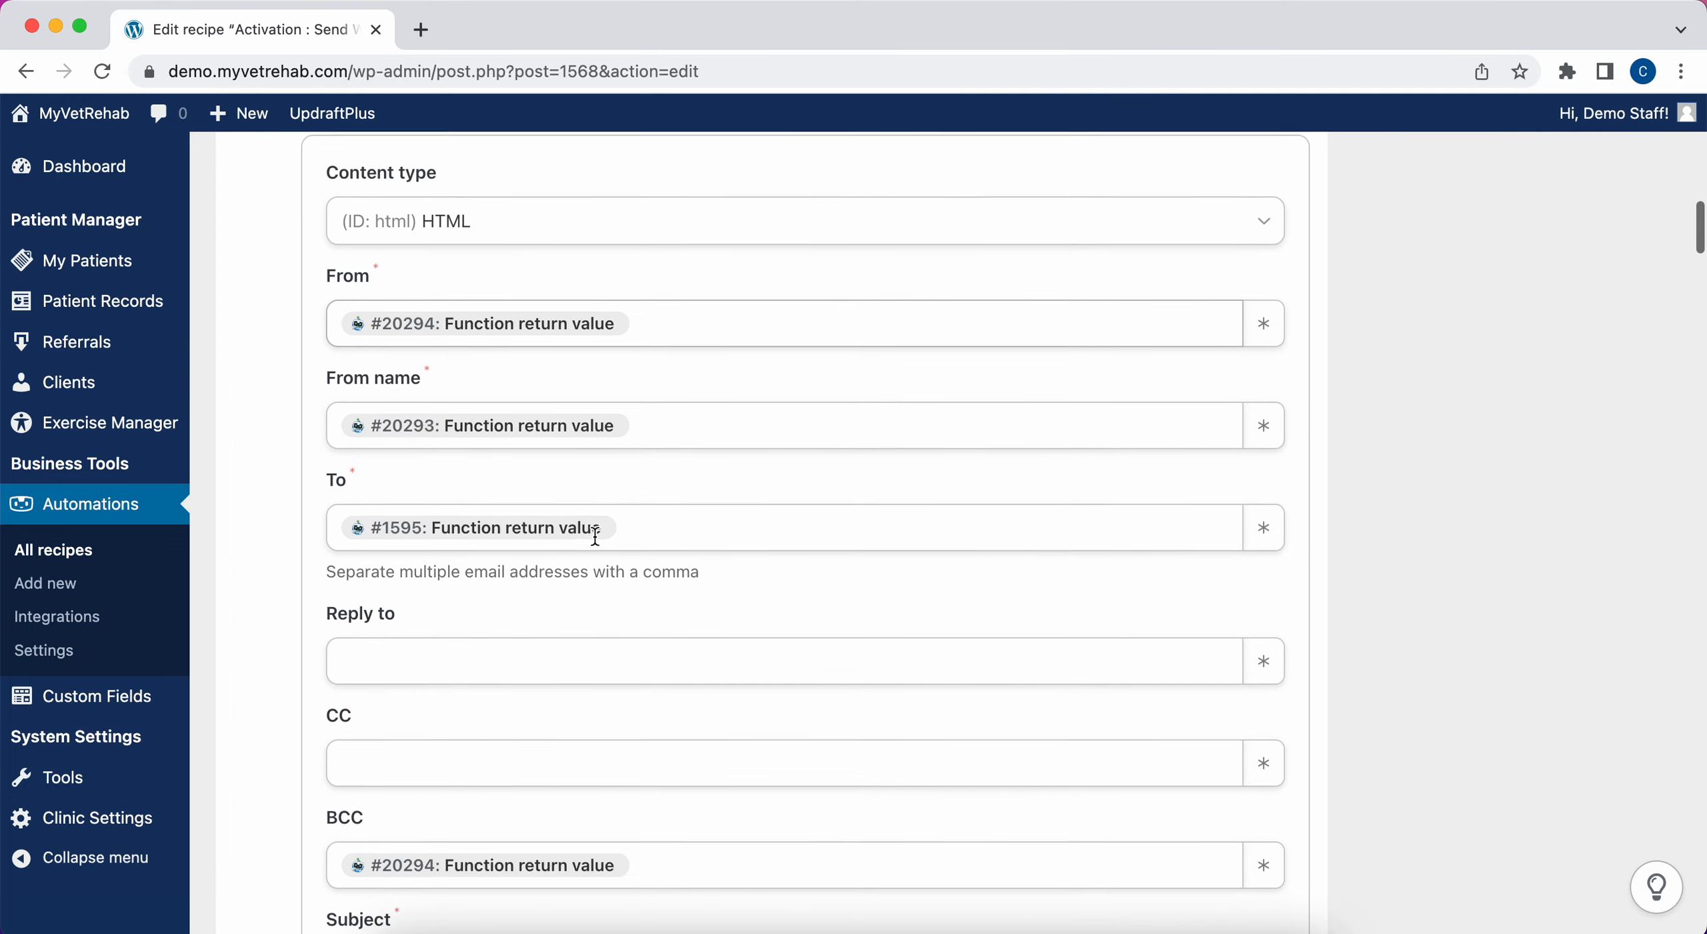
pyautogui.scroll(-3, 603, 500)
pyautogui.scroll(3, 628, 419)
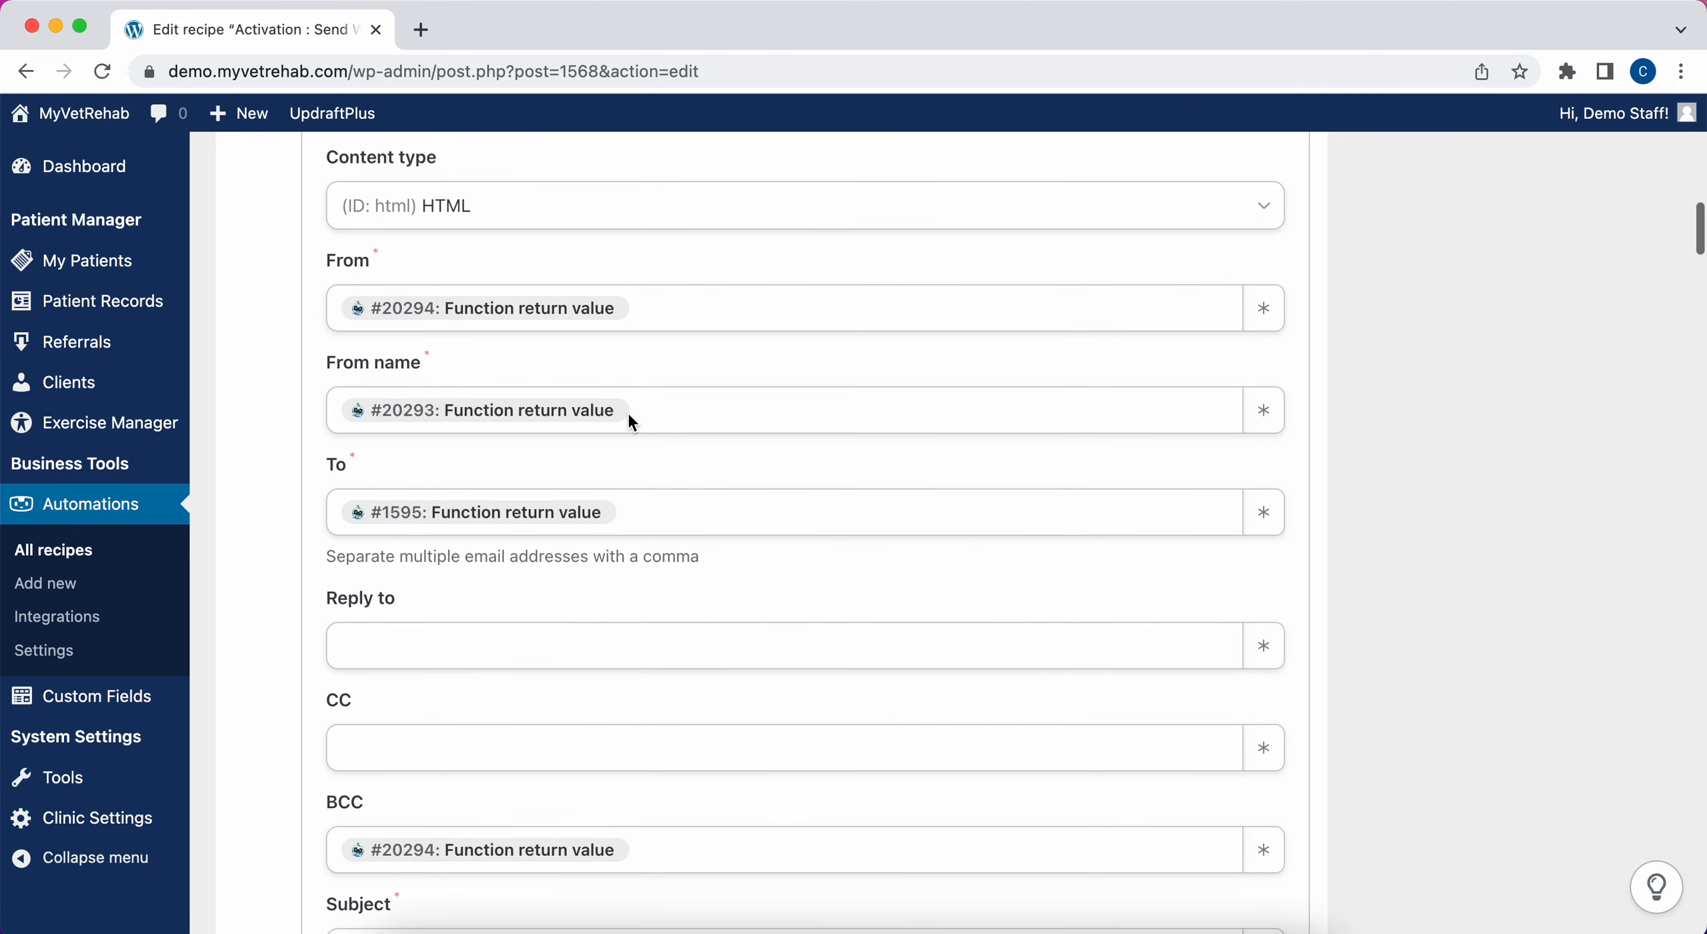
pyautogui.scroll(-3, 630, 420)
pyautogui.scroll(2, 631, 422)
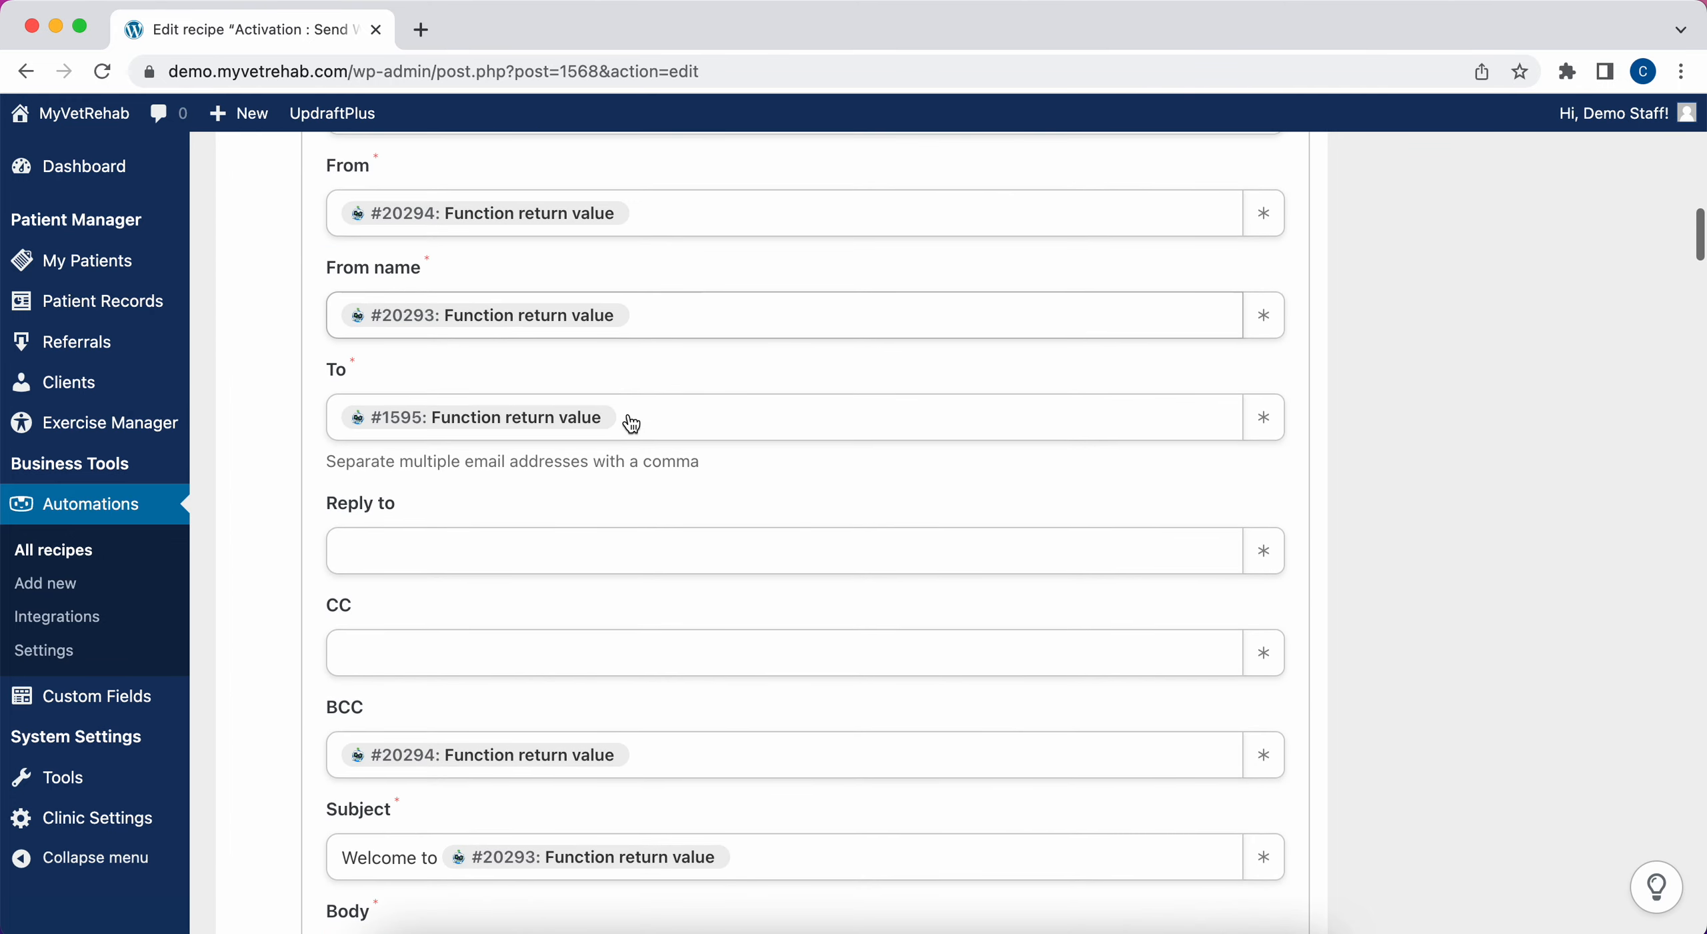
pyautogui.scroll(10, 658, 238)
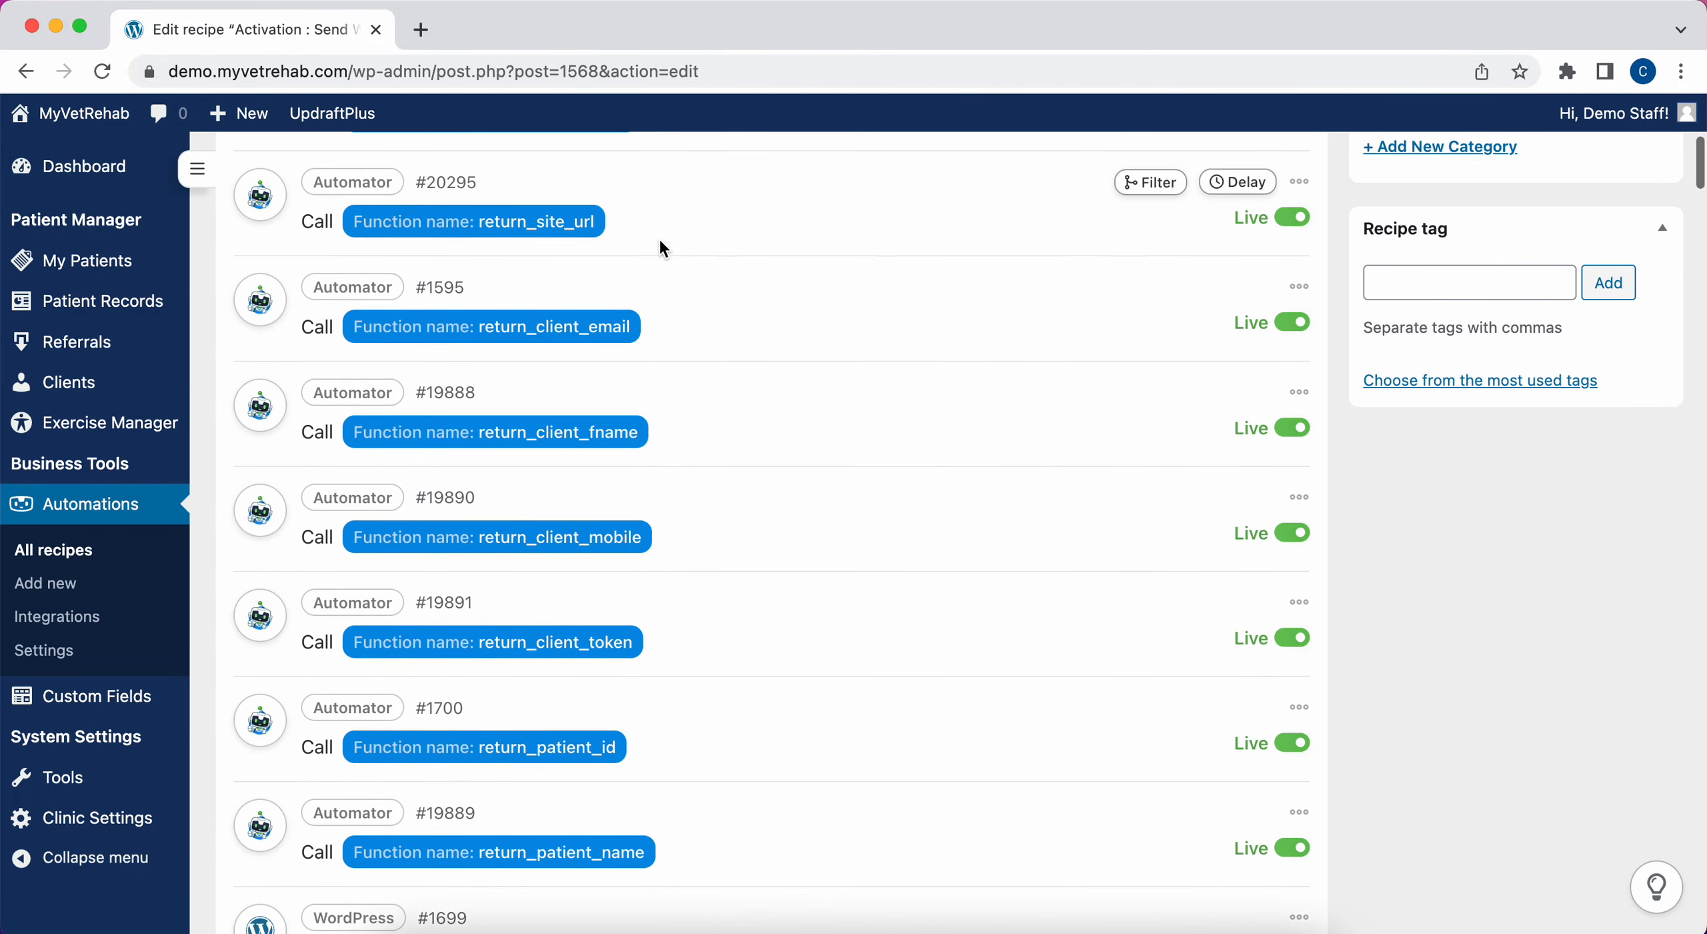
# - Read through the welcome email's subject and body with its function return values, and close the email settings without saving
pyautogui.scroll(-15, 660, 242)
pyautogui.scroll(-5, 659, 244)
pyautogui.scroll(-1, 724, 497)
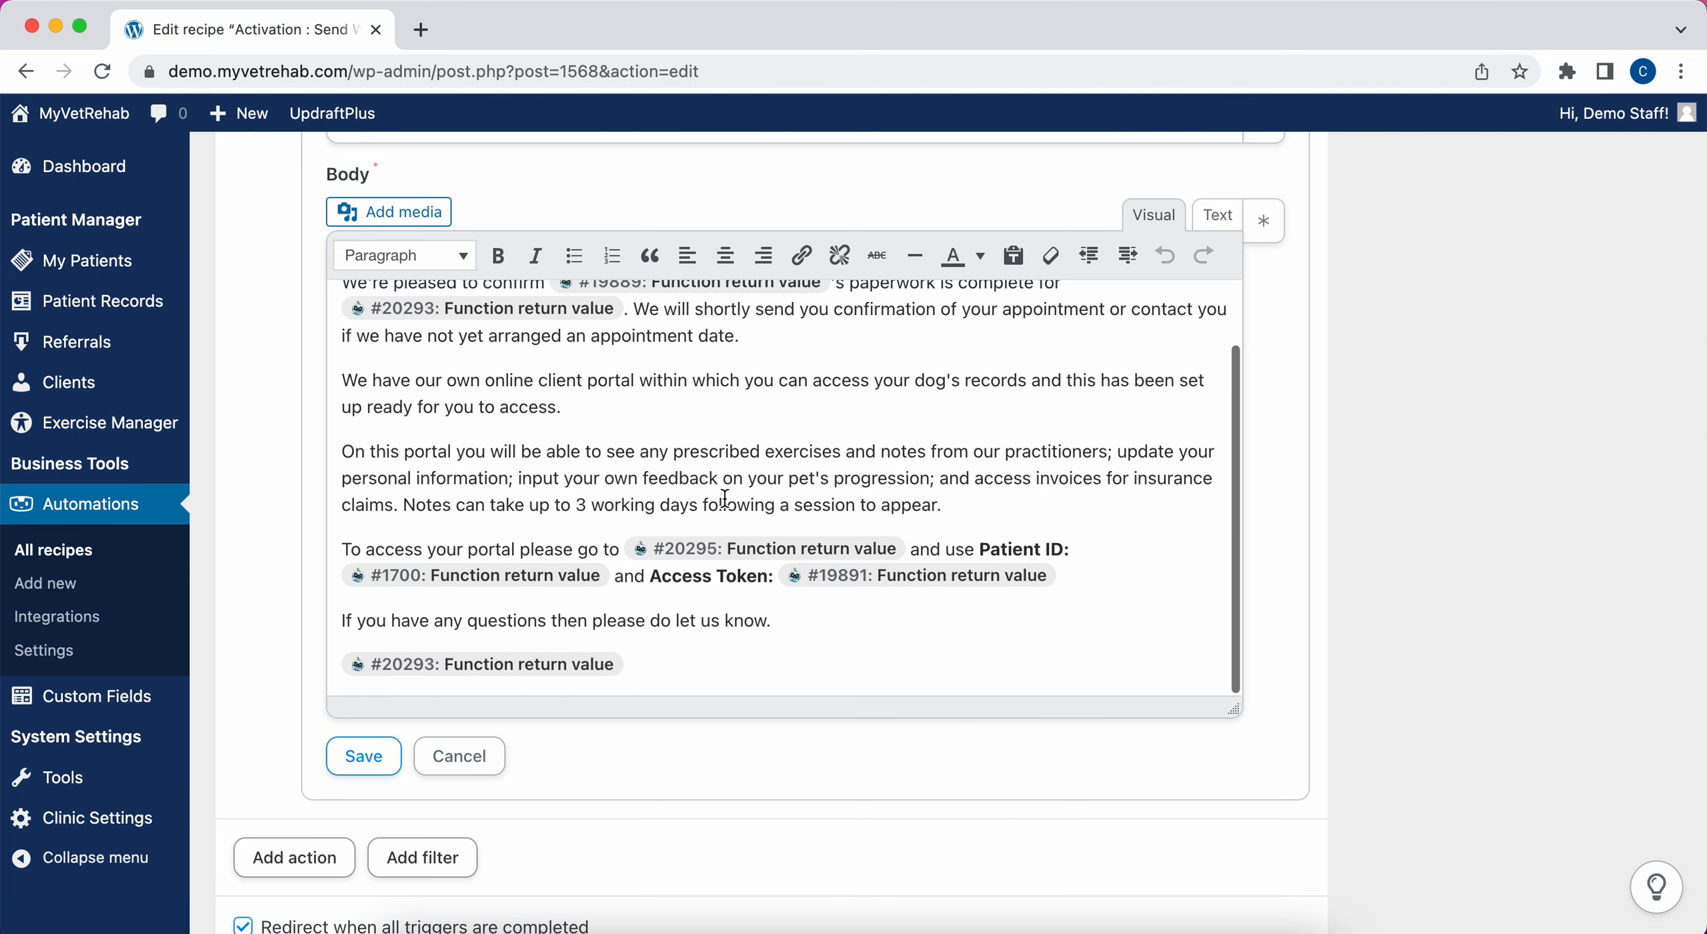
pyautogui.scroll(1, 724, 497)
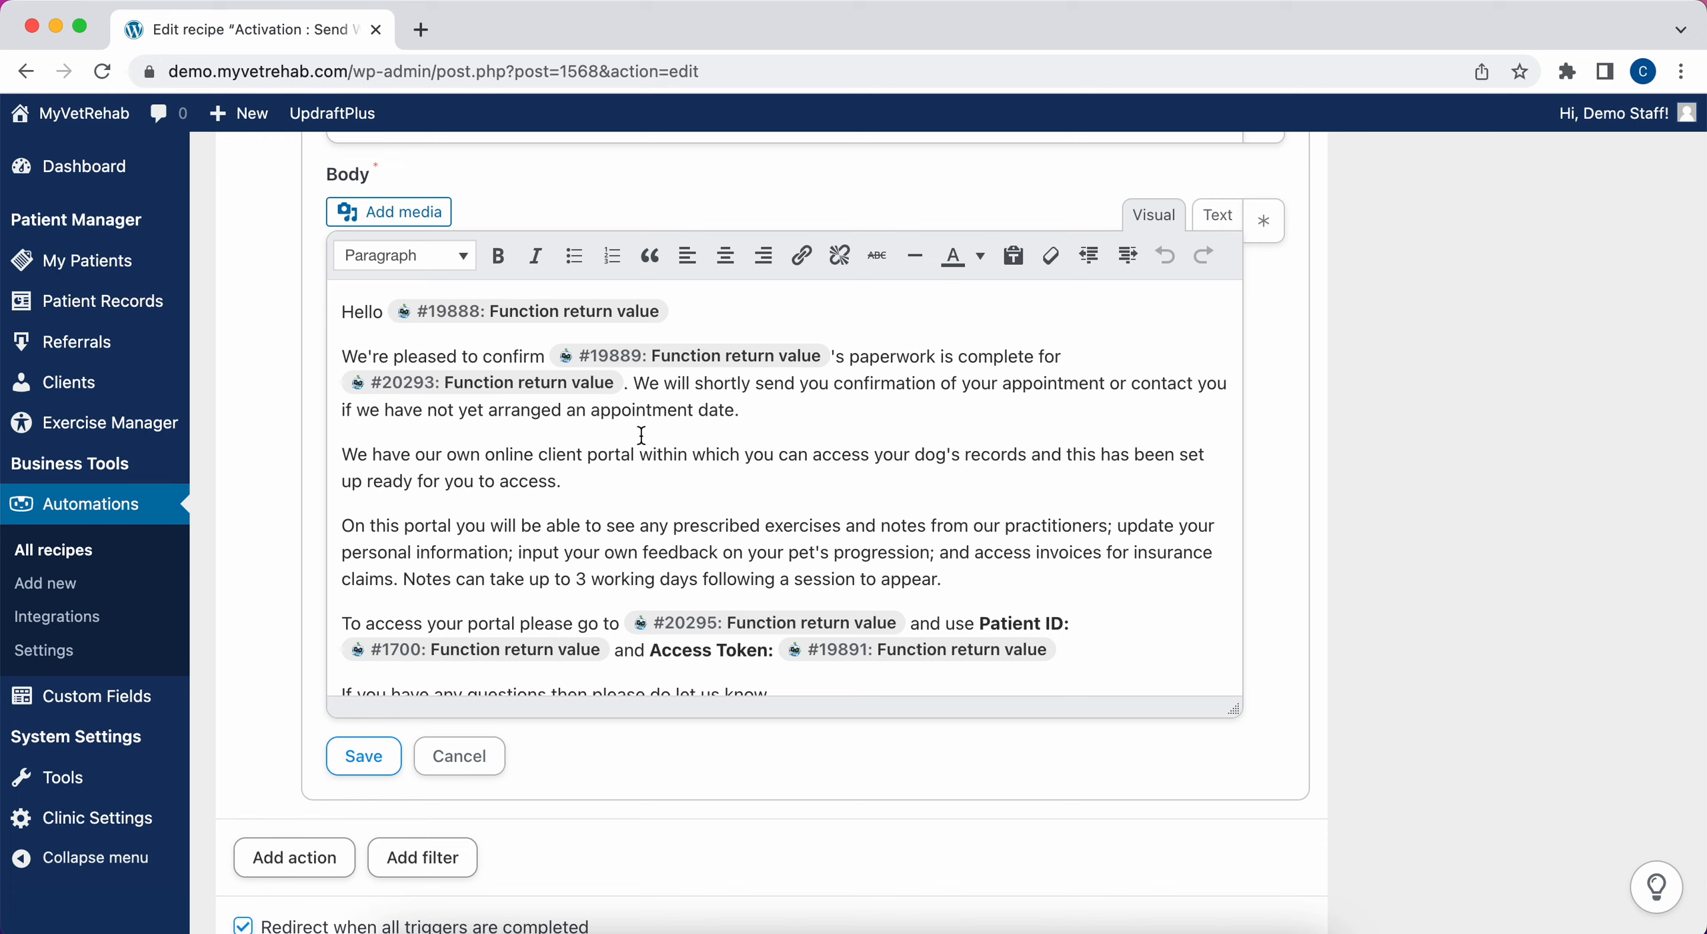
pyautogui.scroll(-3, 641, 435)
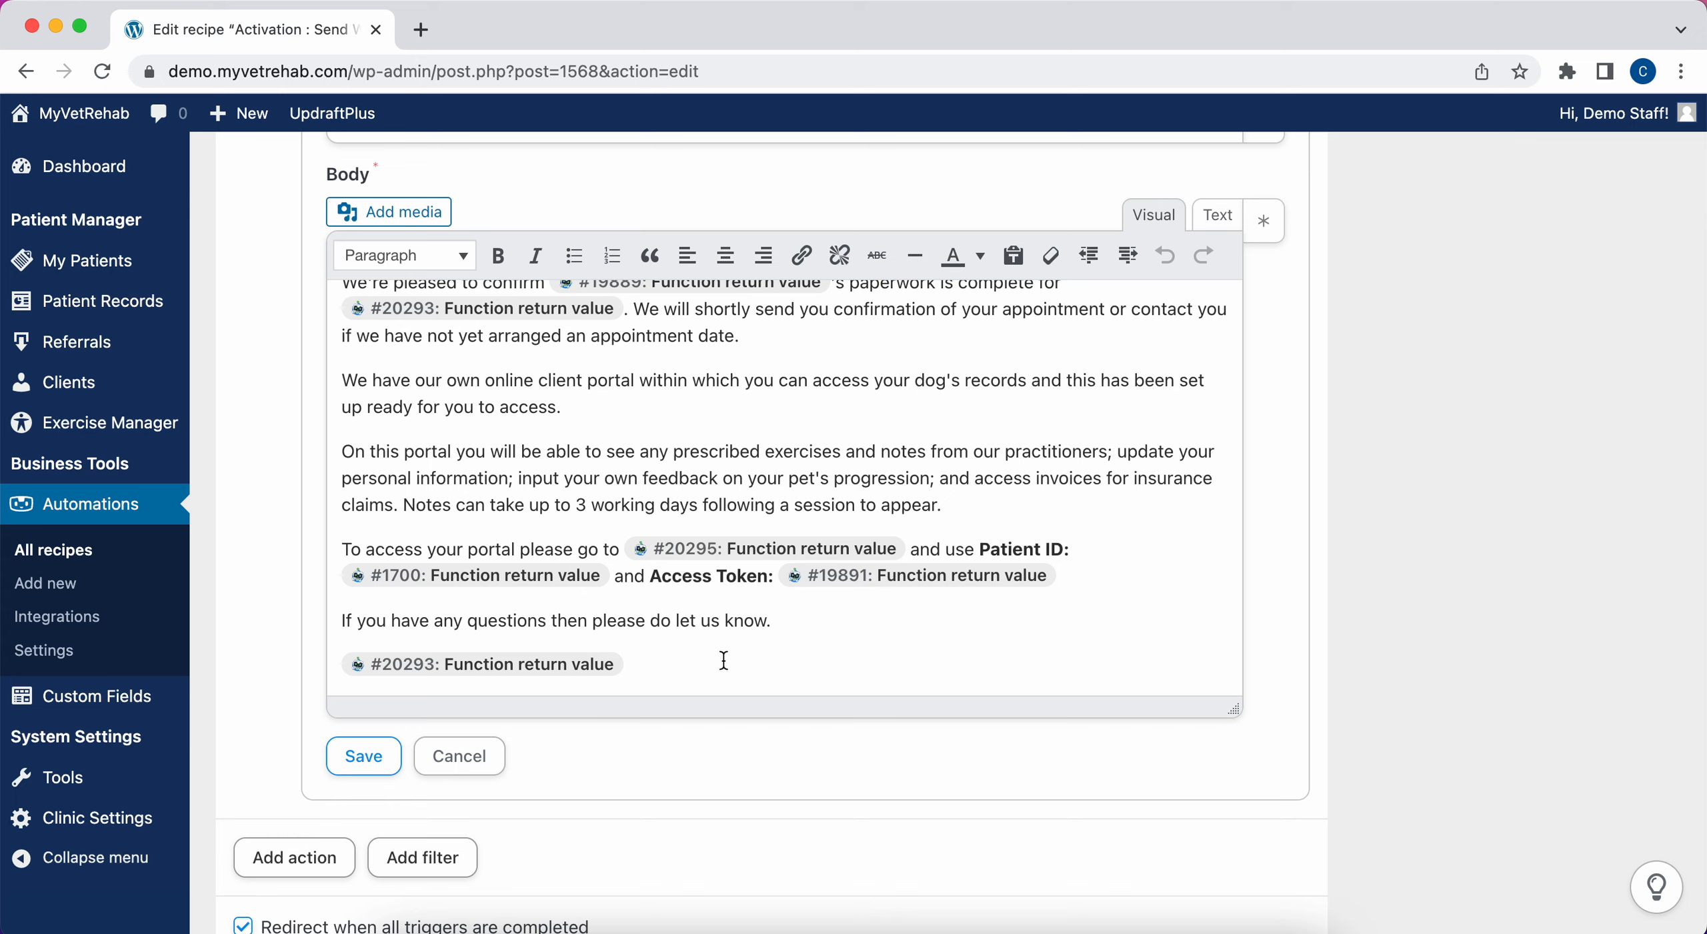
pyautogui.scroll(1, 677, 670)
pyautogui.scroll(-1, 676, 670)
pyautogui.scroll(3, 559, 750)
pyautogui.scroll(1, 654, 630)
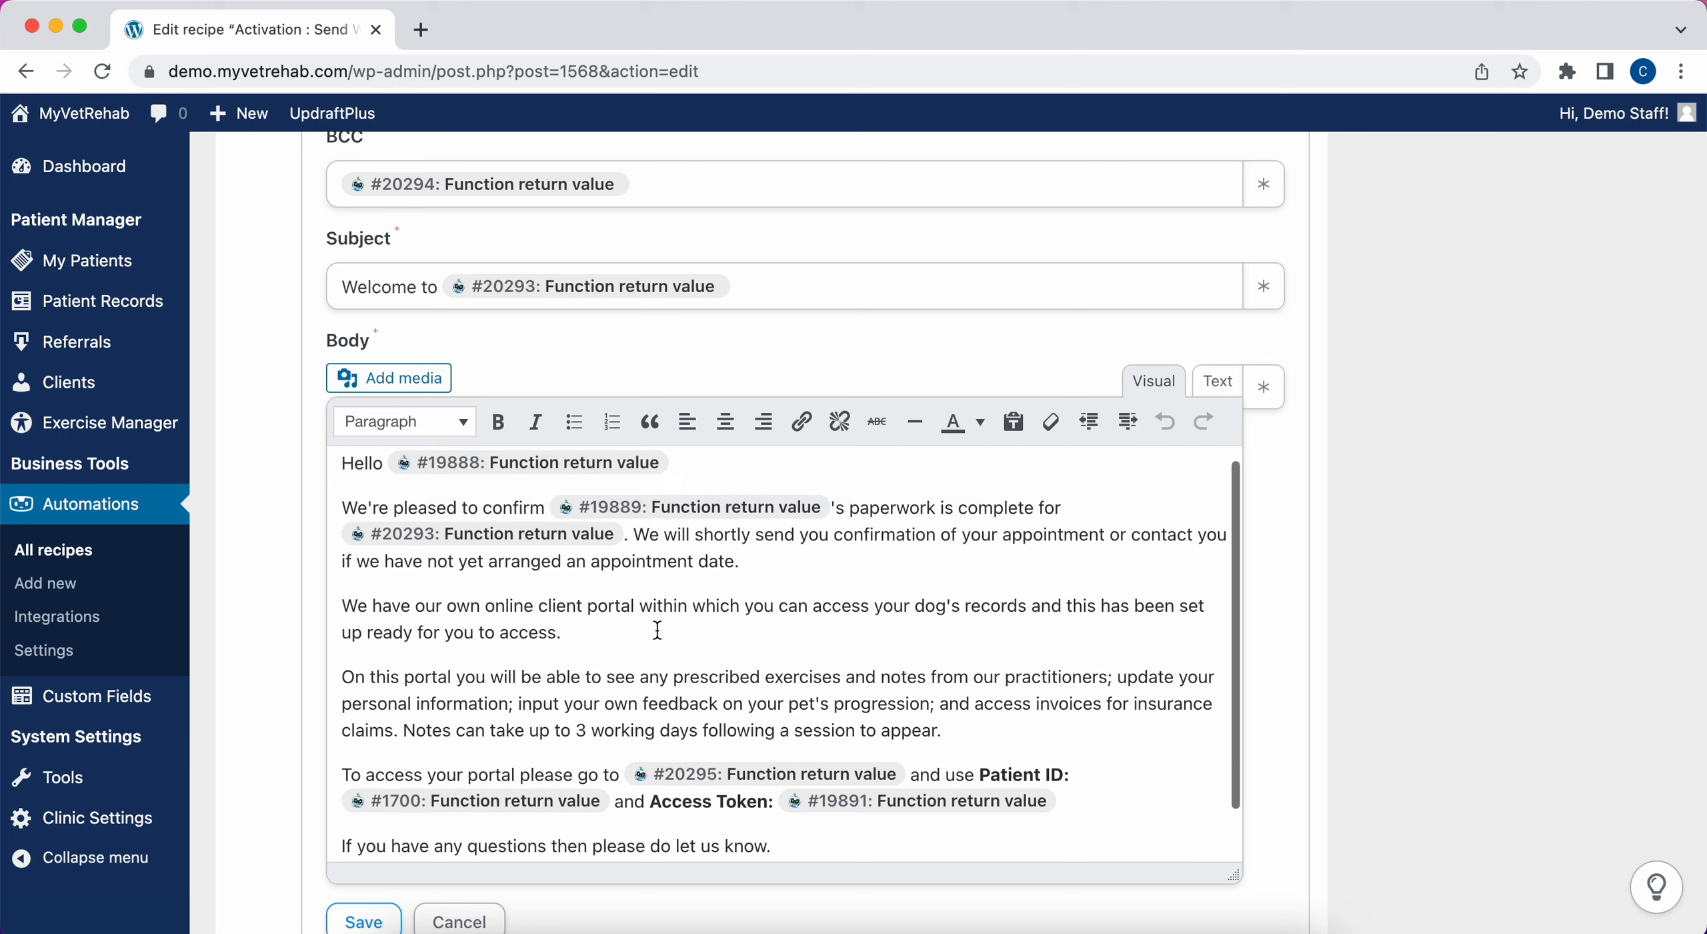
pyautogui.scroll(-1, 656, 631)
pyautogui.scroll(-2, 656, 630)
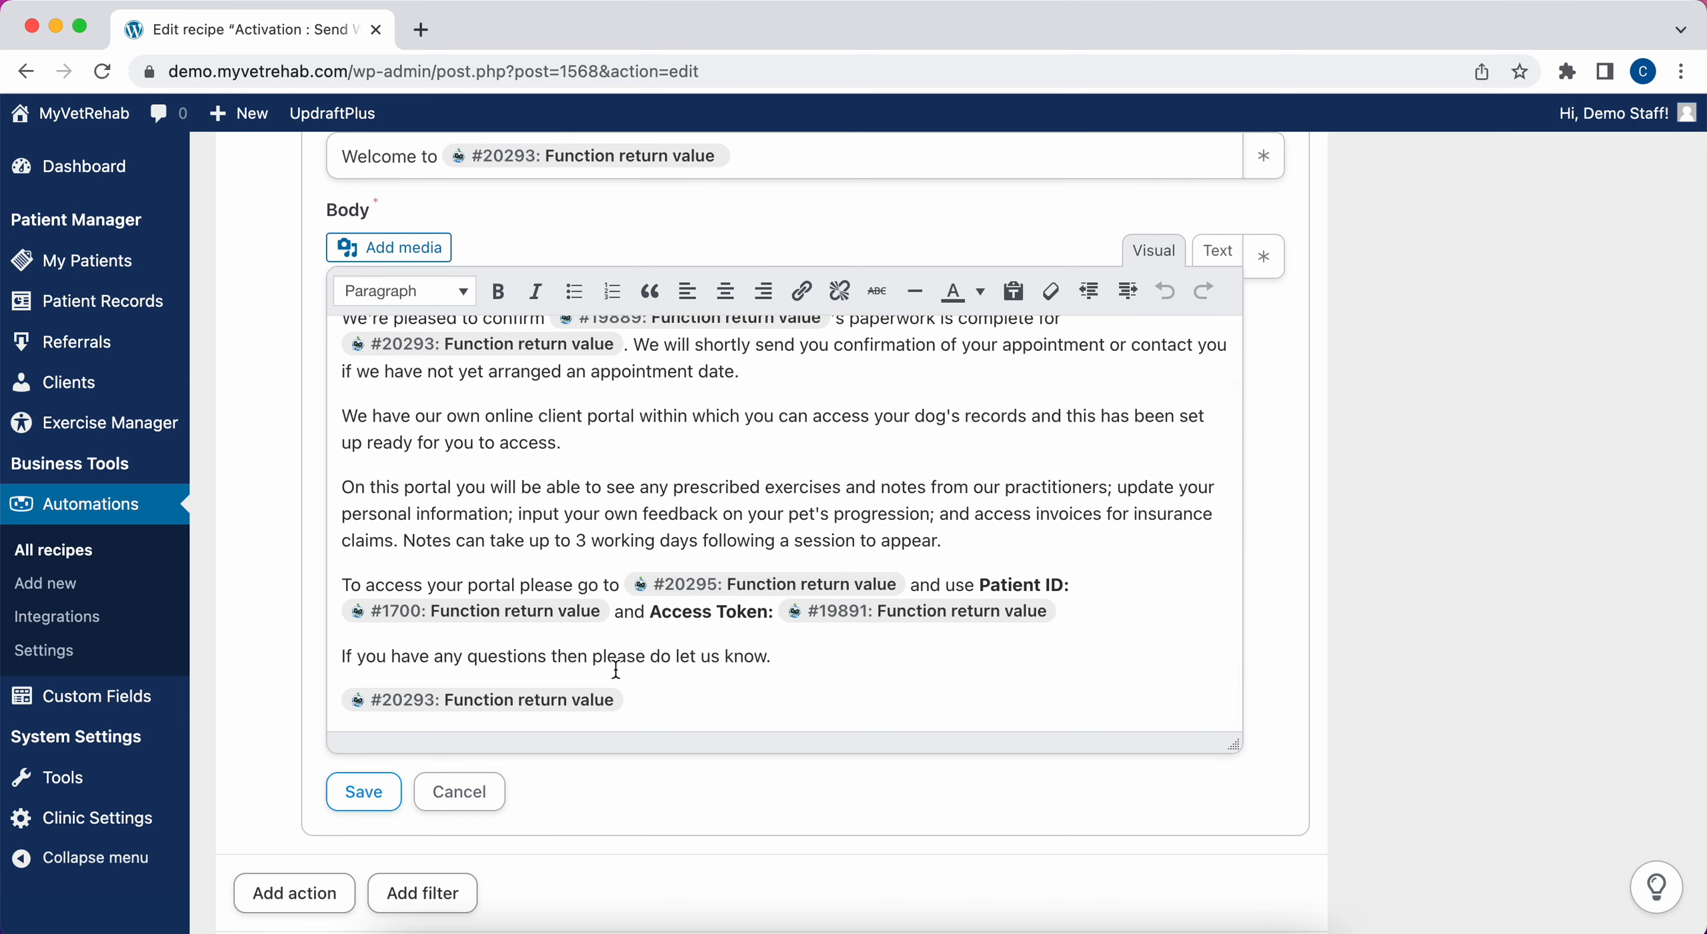
pyautogui.click(479, 800)
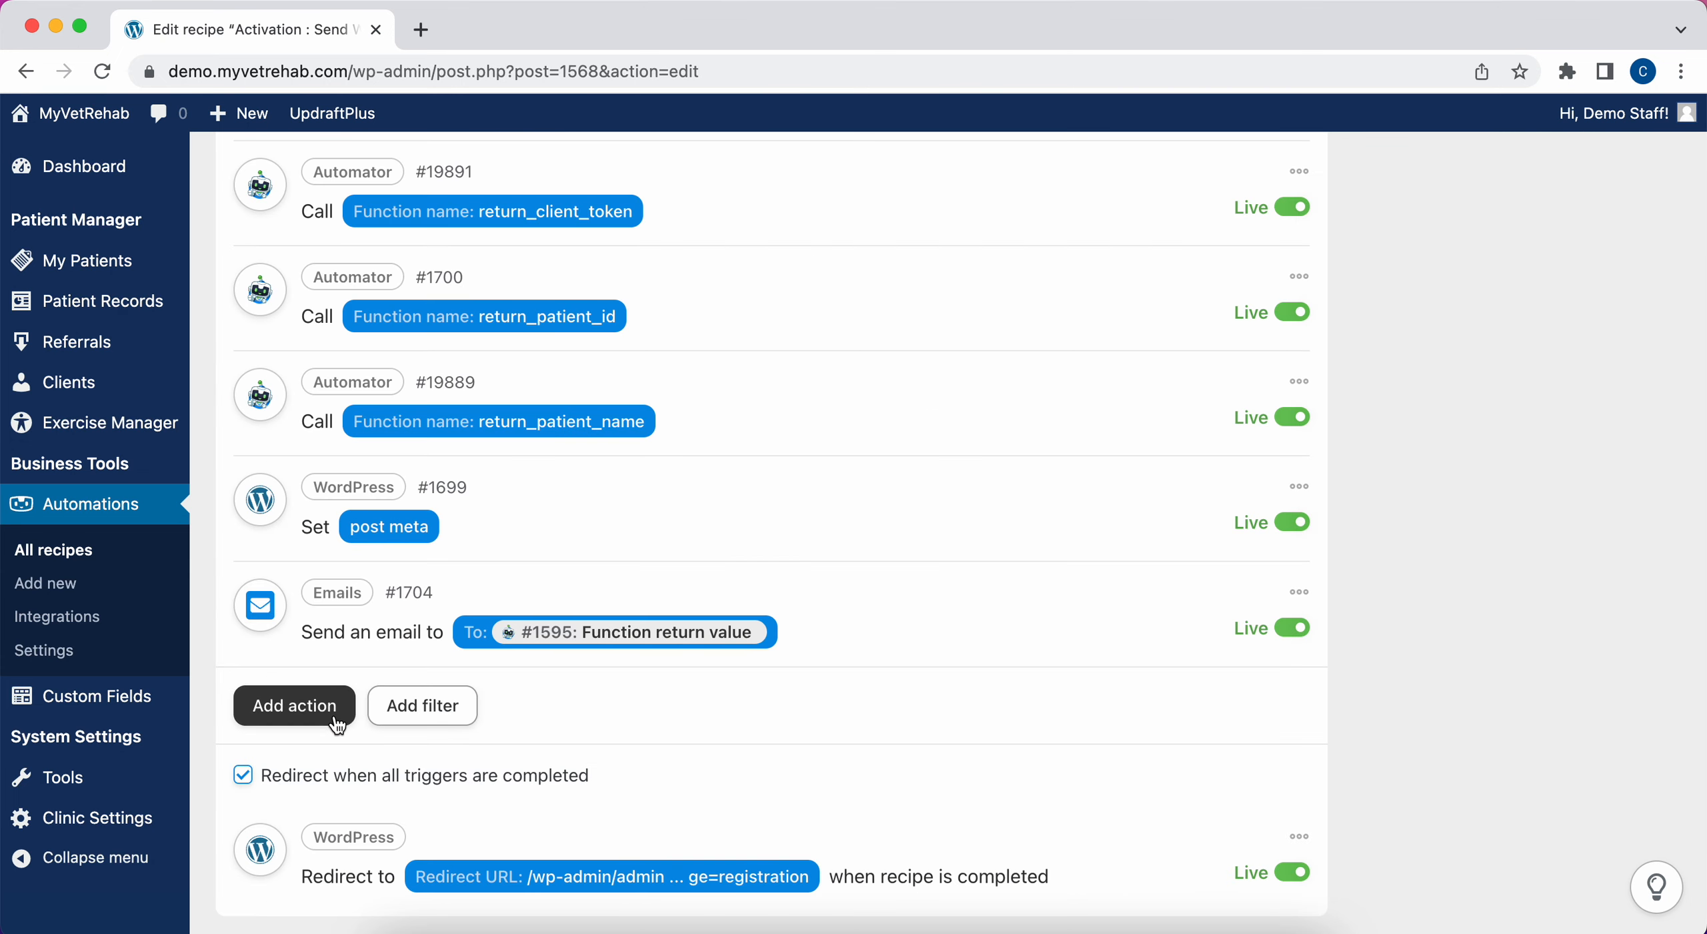
# - Start adding an action to the welcome recipe and look through the available and not yet connected integrations
pyautogui.click(295, 706)
pyautogui.scroll(-3, 920, 680)
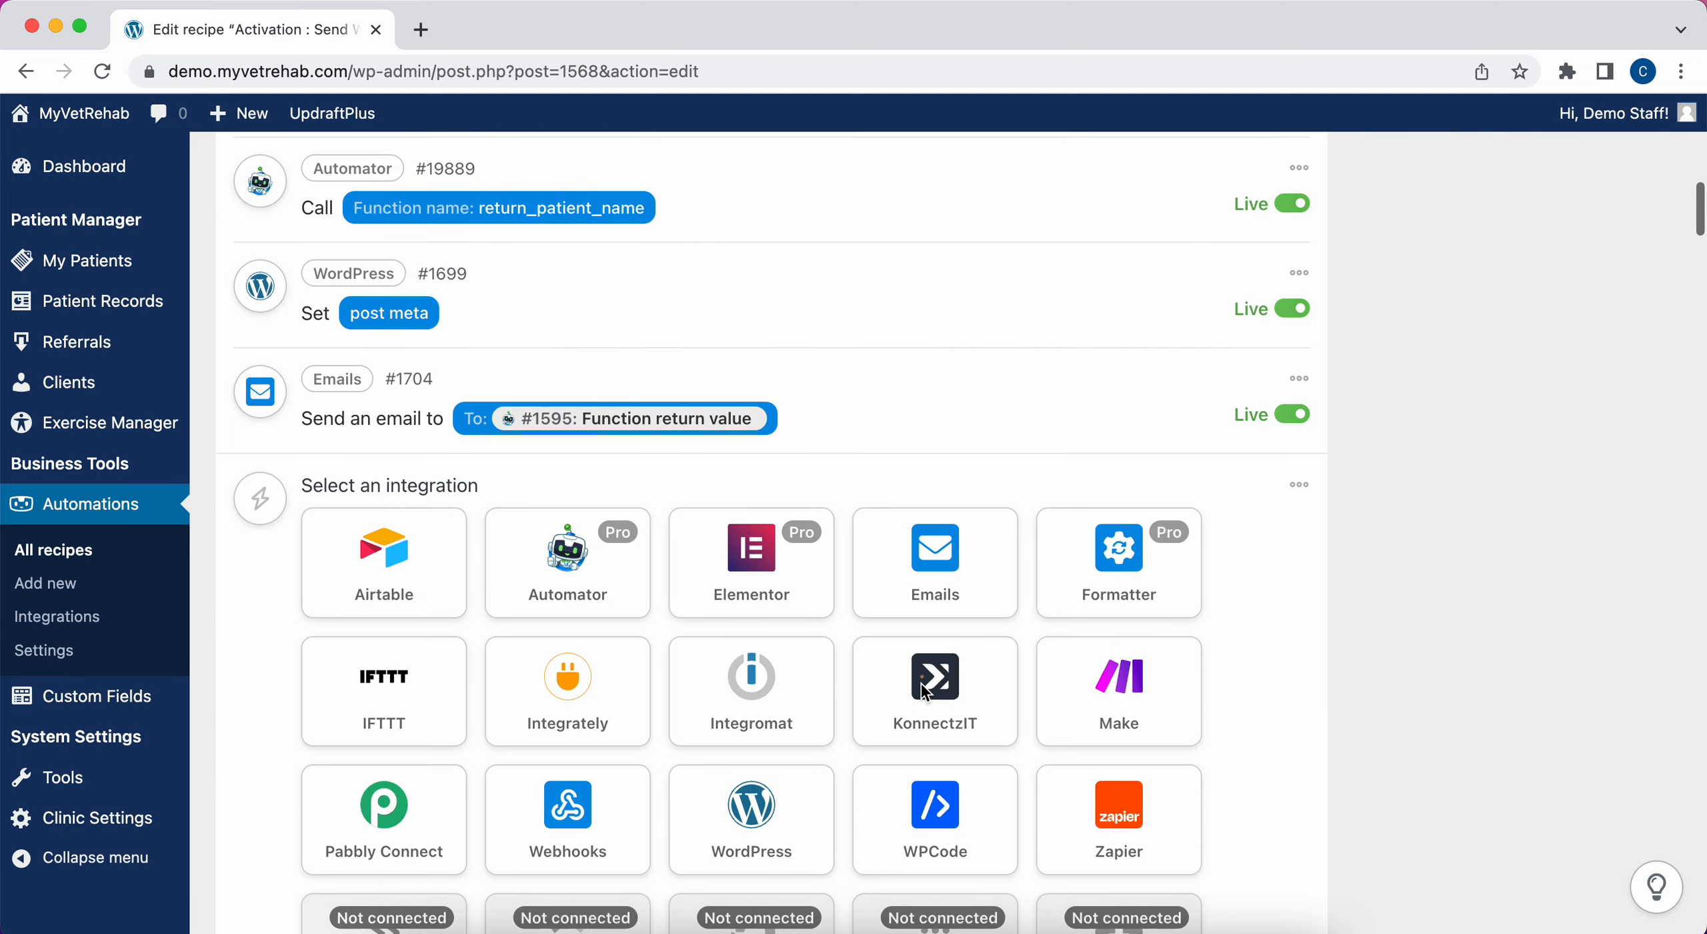
pyautogui.scroll(-3, 924, 693)
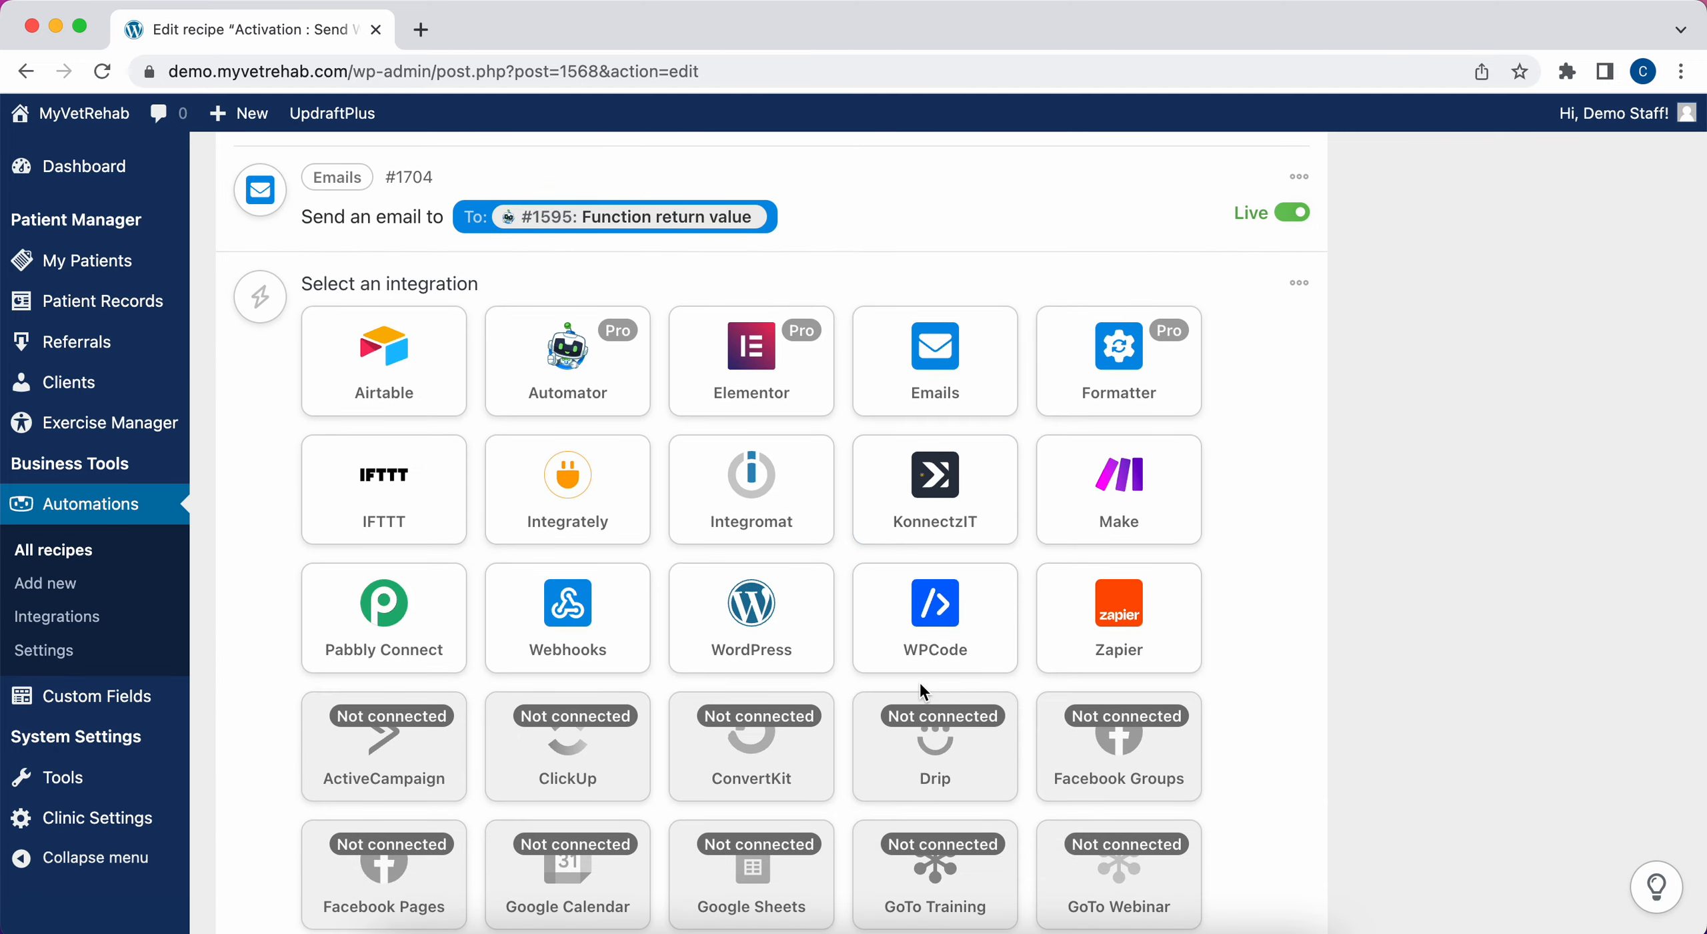
pyautogui.scroll(-7, 923, 692)
pyautogui.scroll(6, 923, 692)
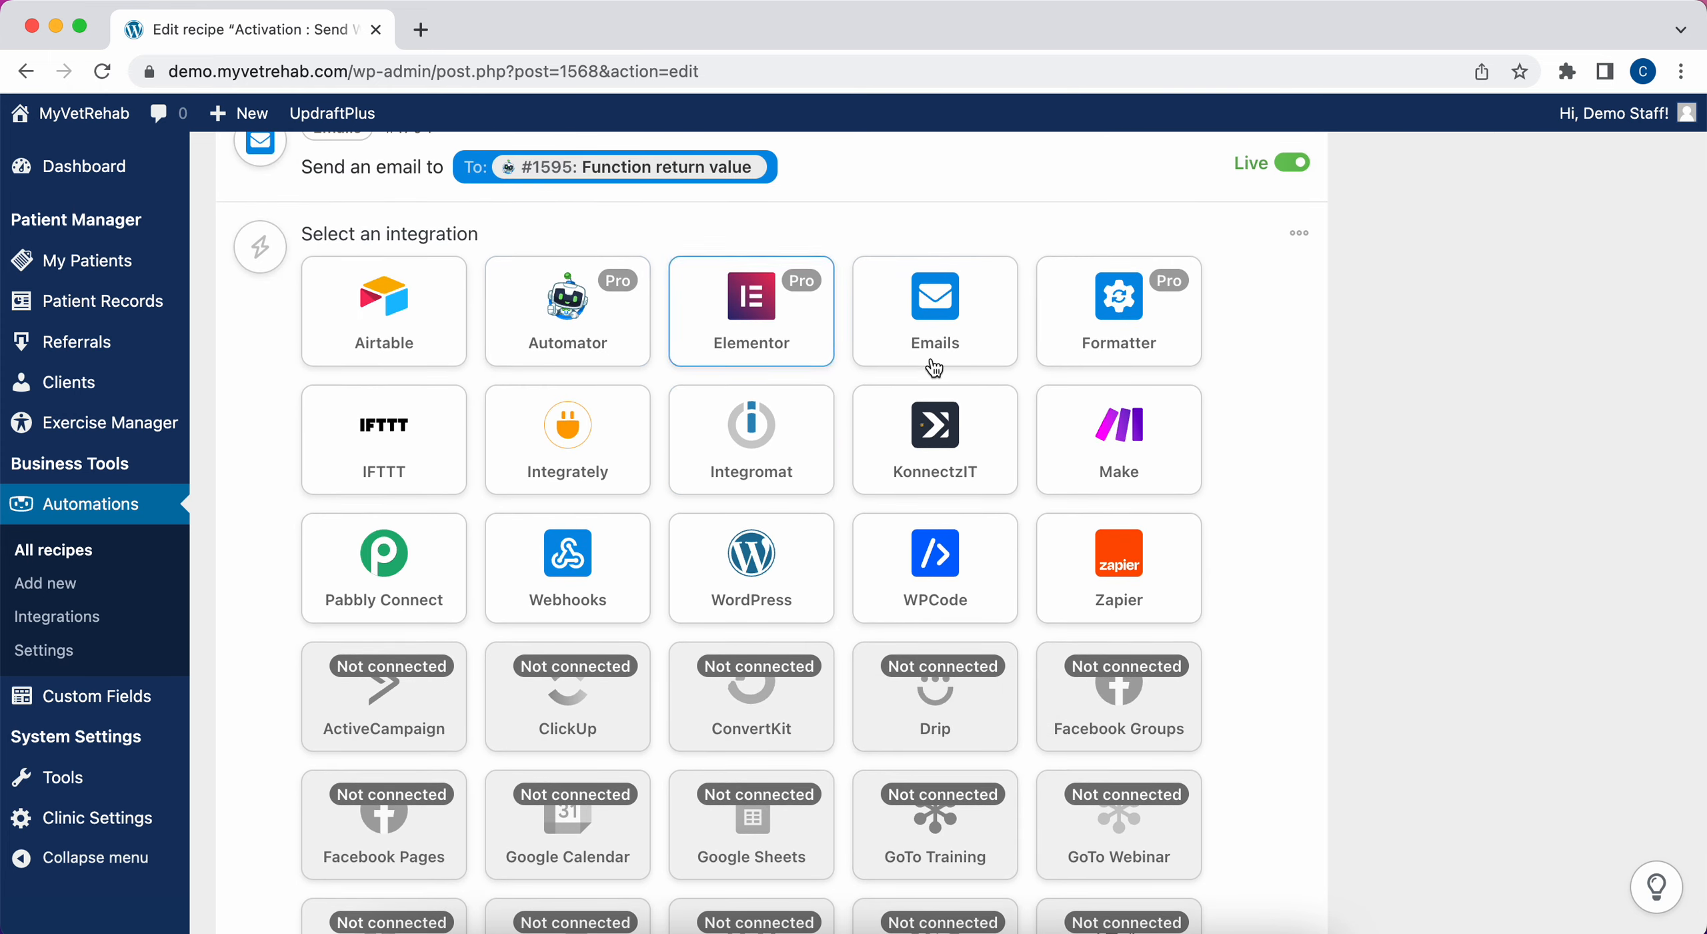
pyautogui.scroll(-2, 902, 560)
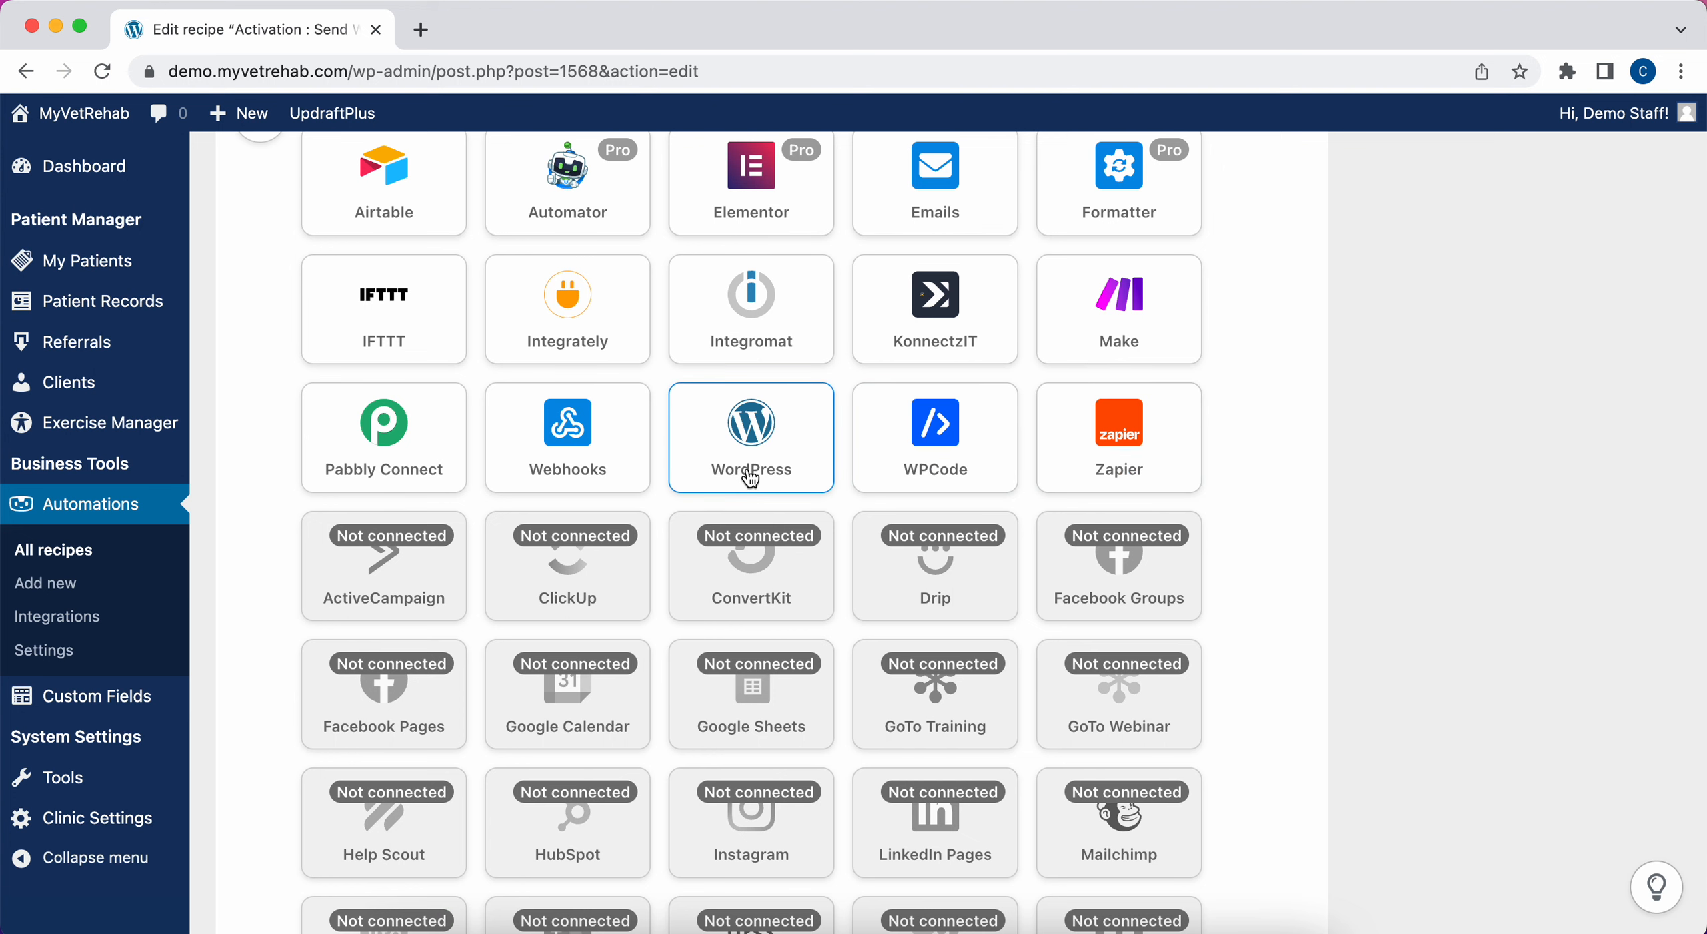
pyautogui.scroll(-1, 751, 466)
pyautogui.scroll(-2, 1133, 507)
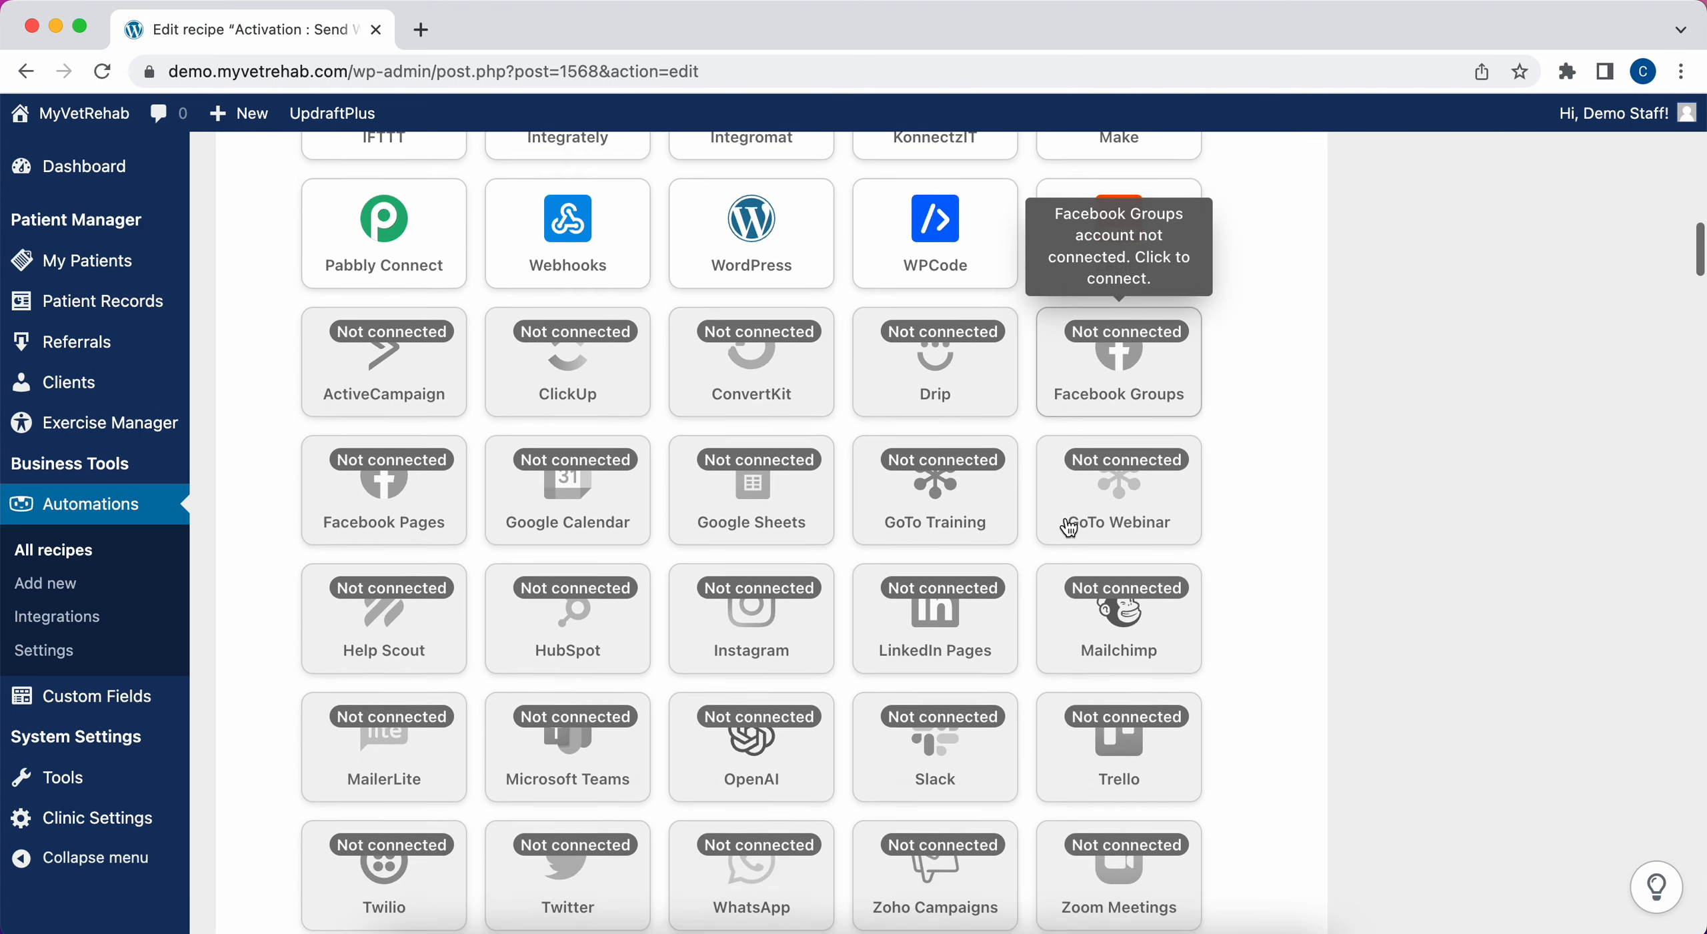
pyautogui.scroll(-2, 373, 766)
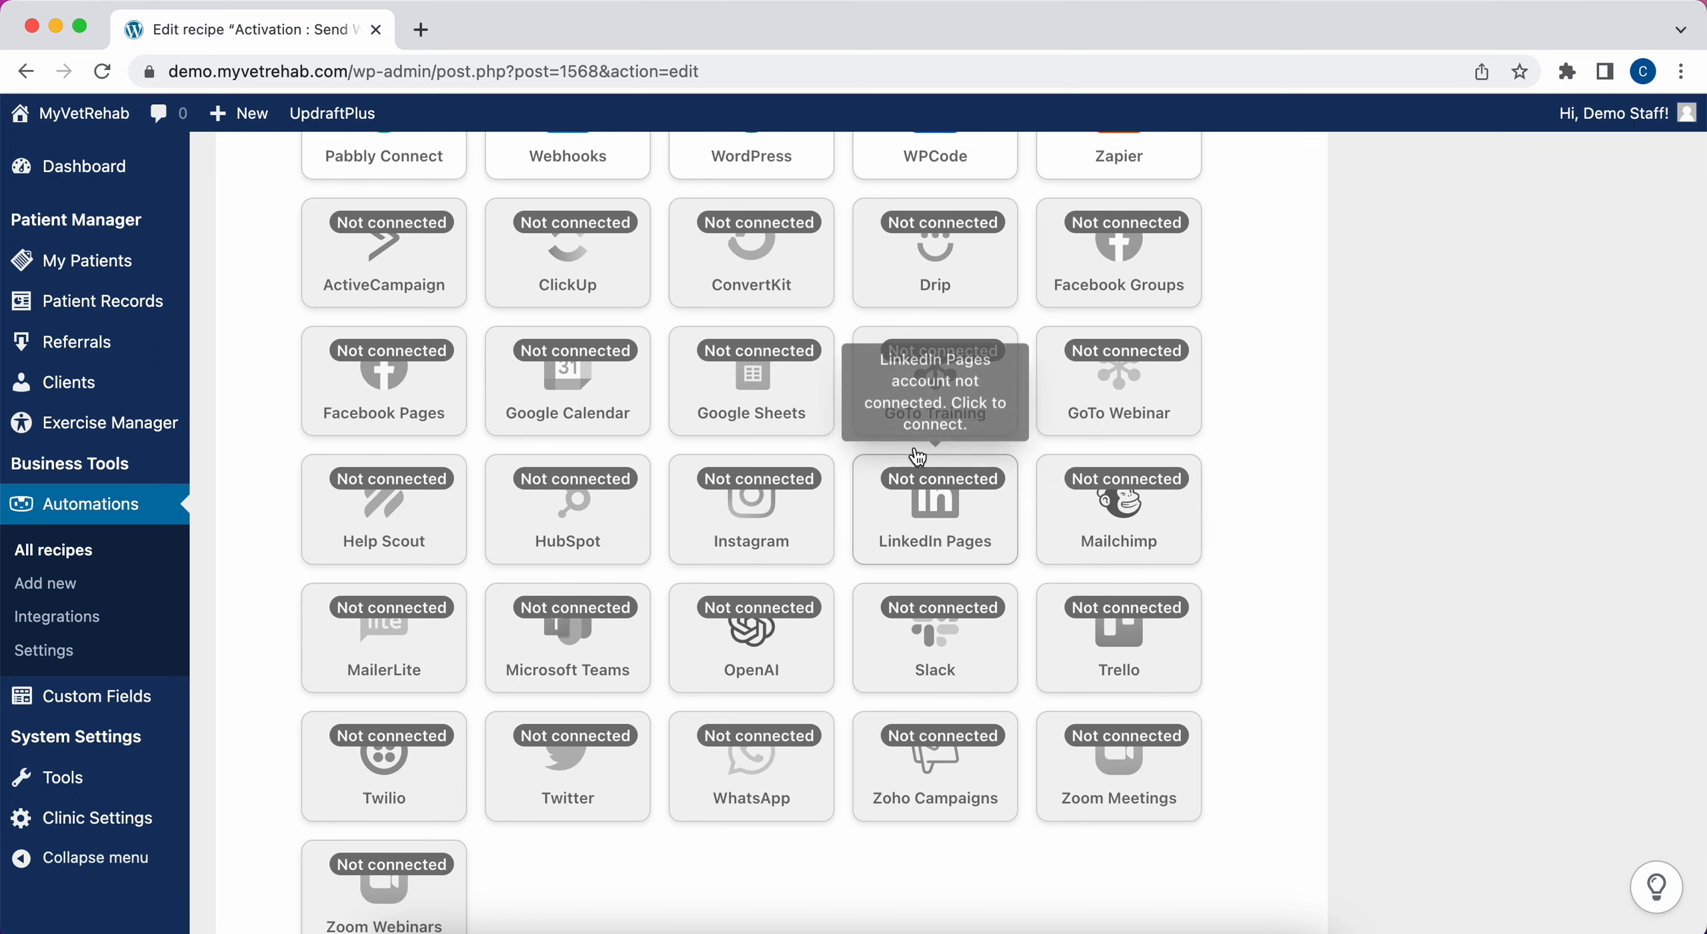
pyautogui.scroll(2, 911, 532)
pyautogui.scroll(-5, 910, 531)
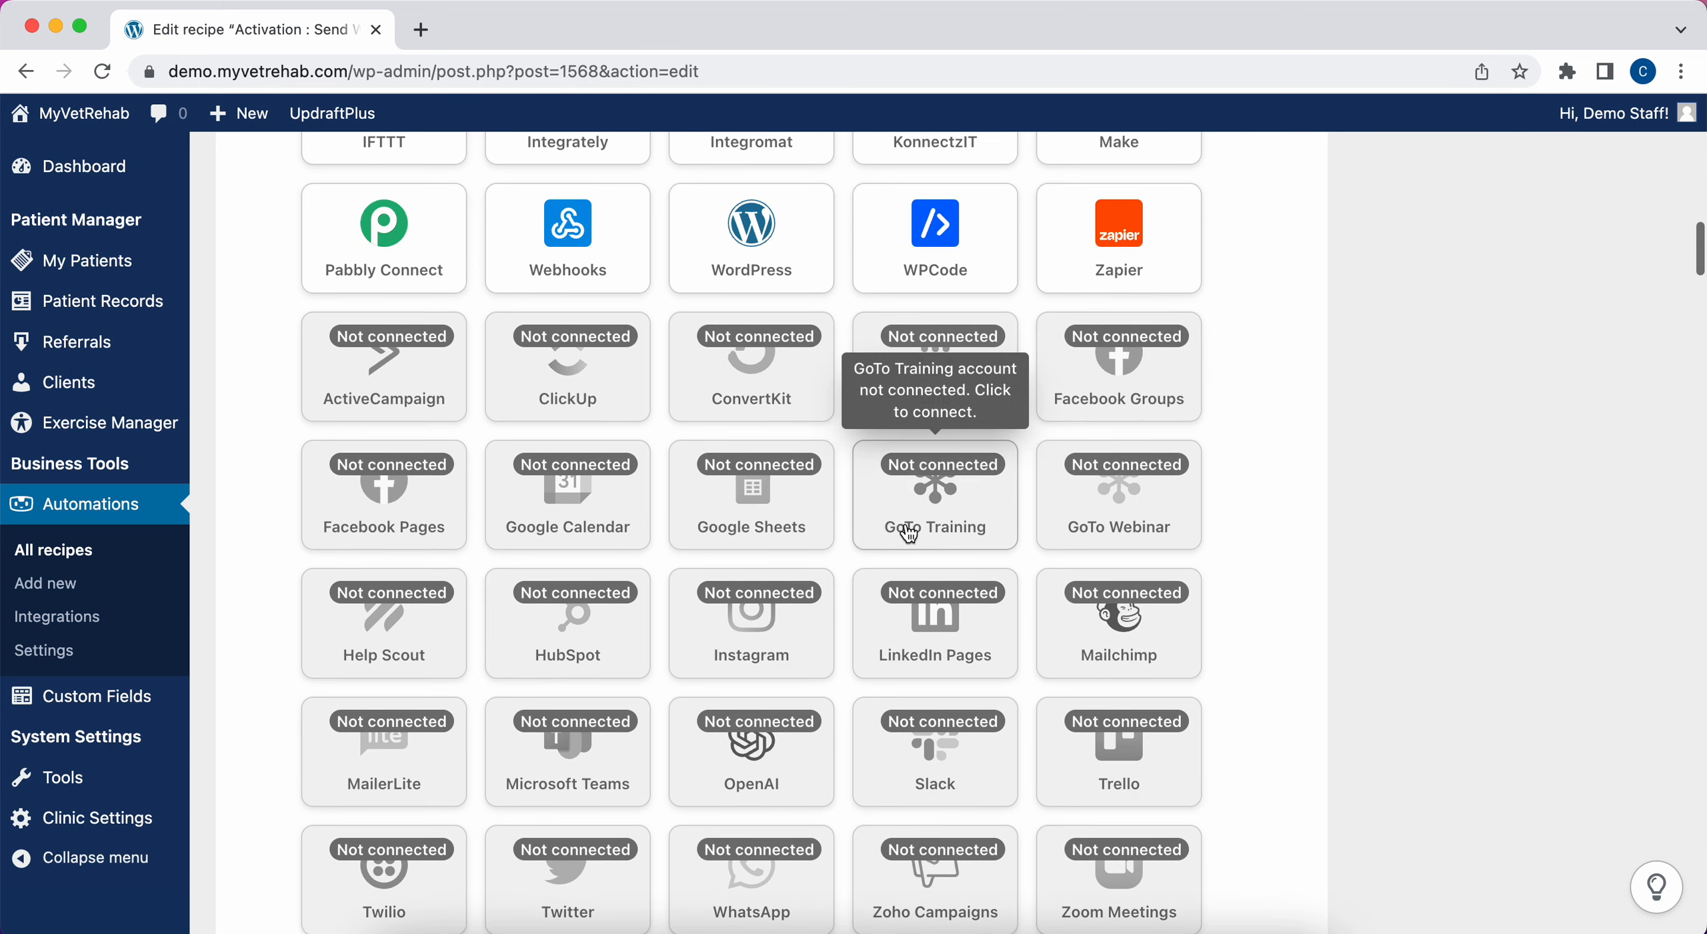
pyautogui.scroll(-2, 909, 533)
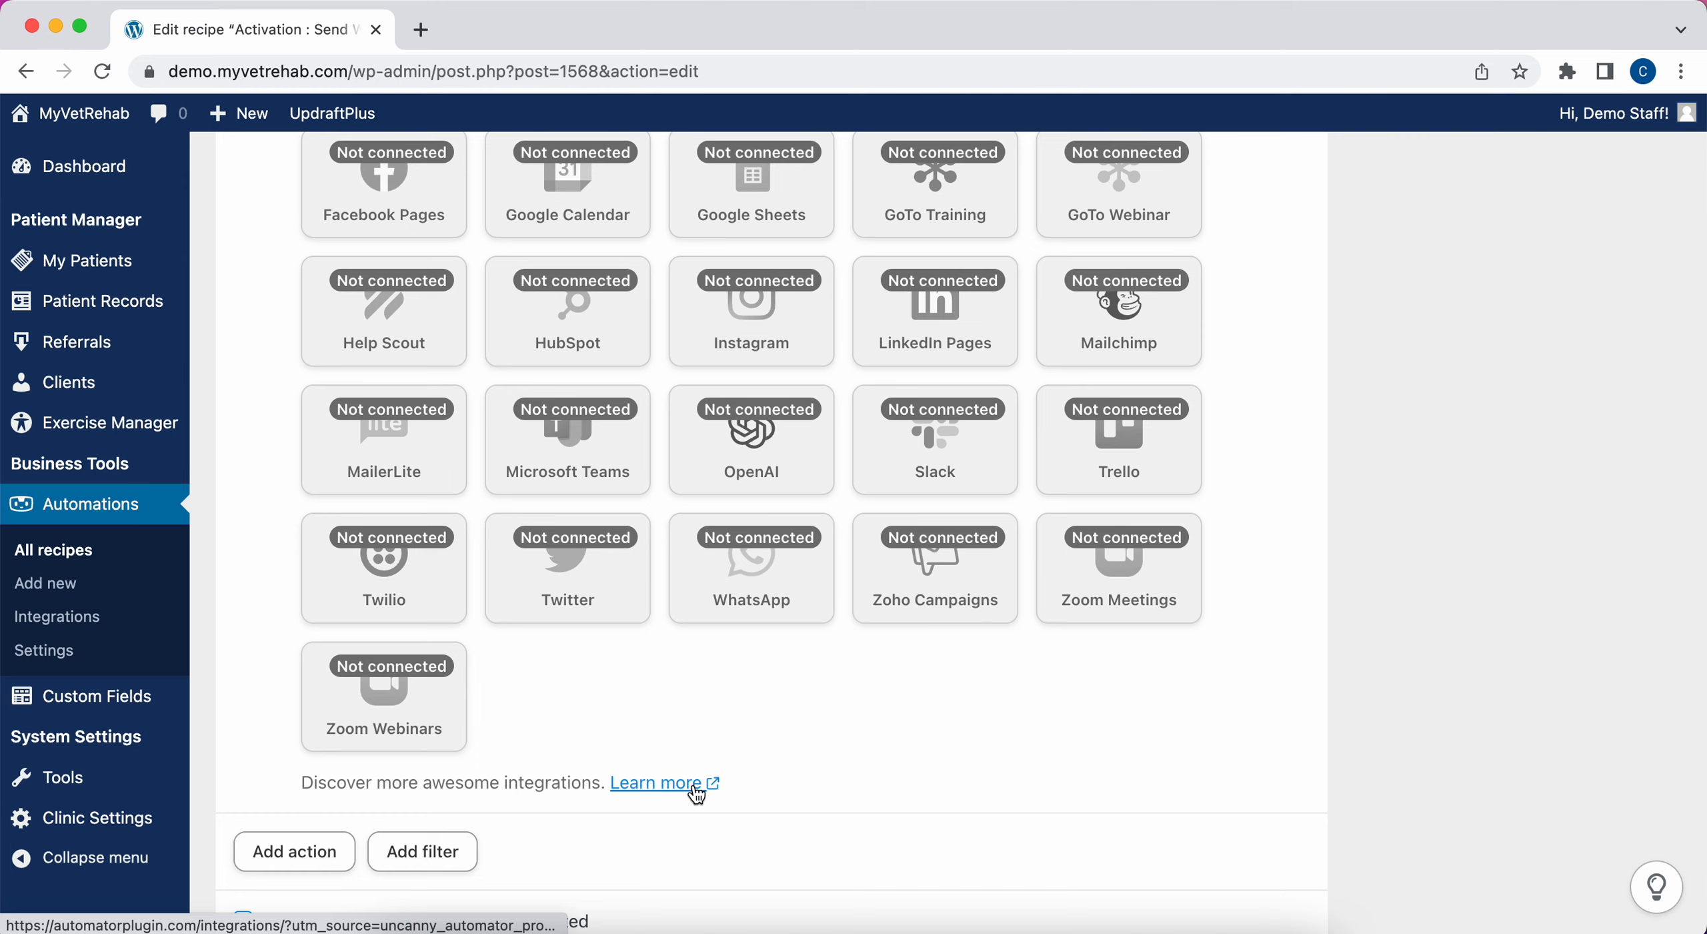
pyautogui.scroll(5, 697, 793)
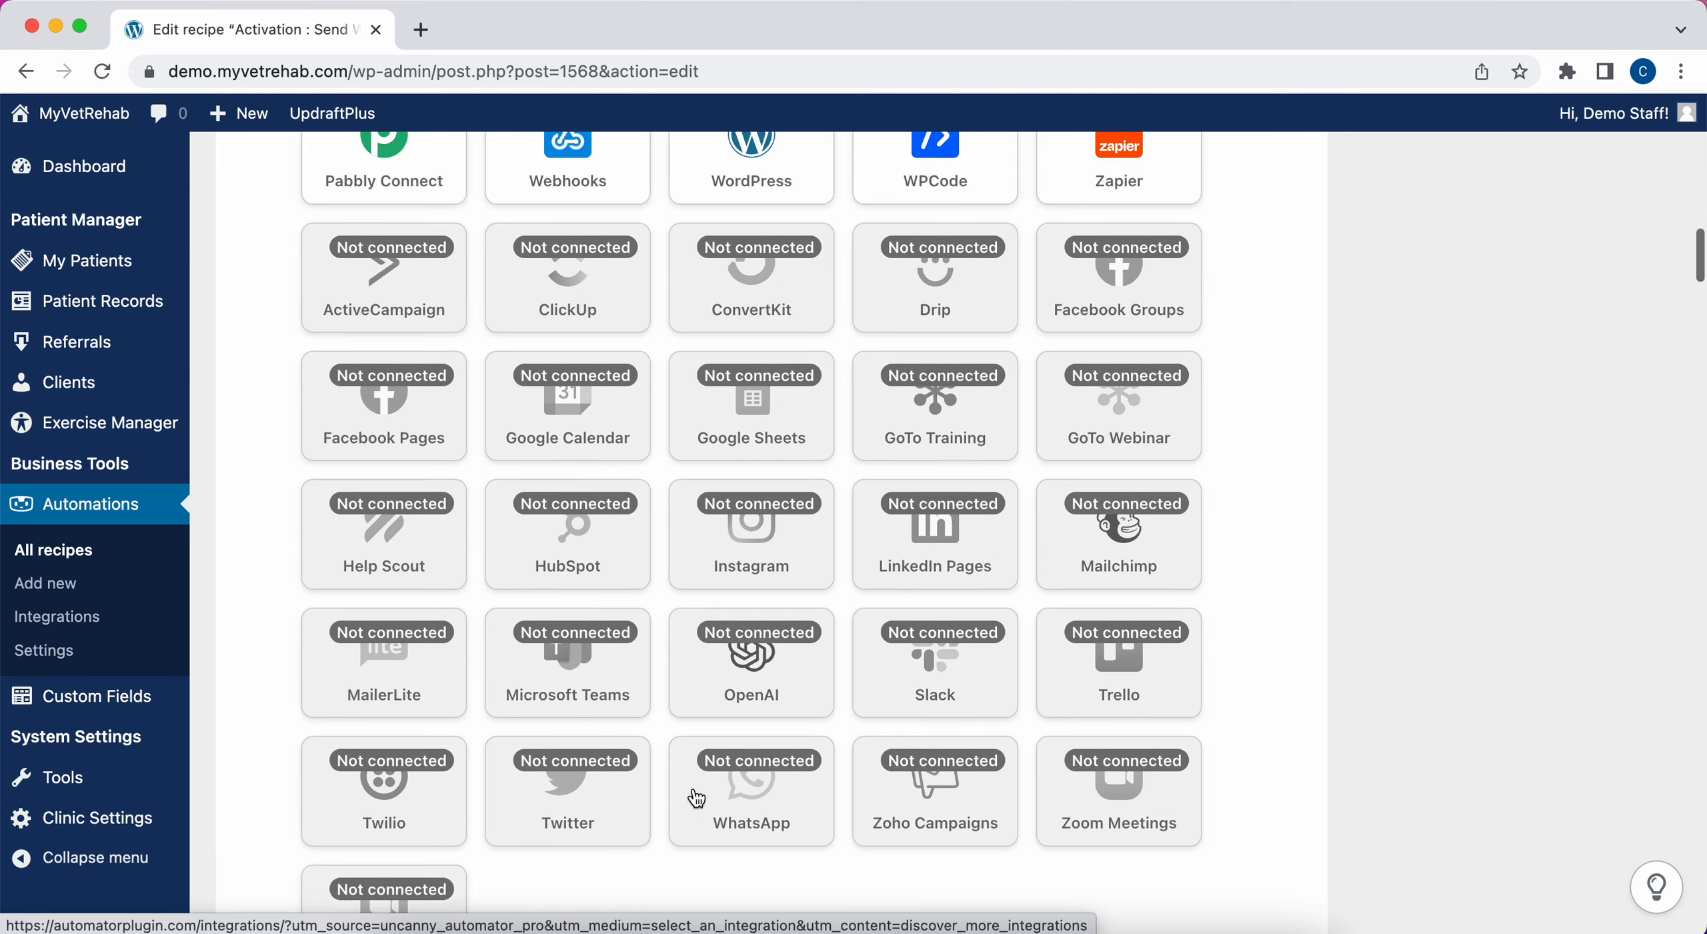
pyautogui.scroll(8, 697, 797)
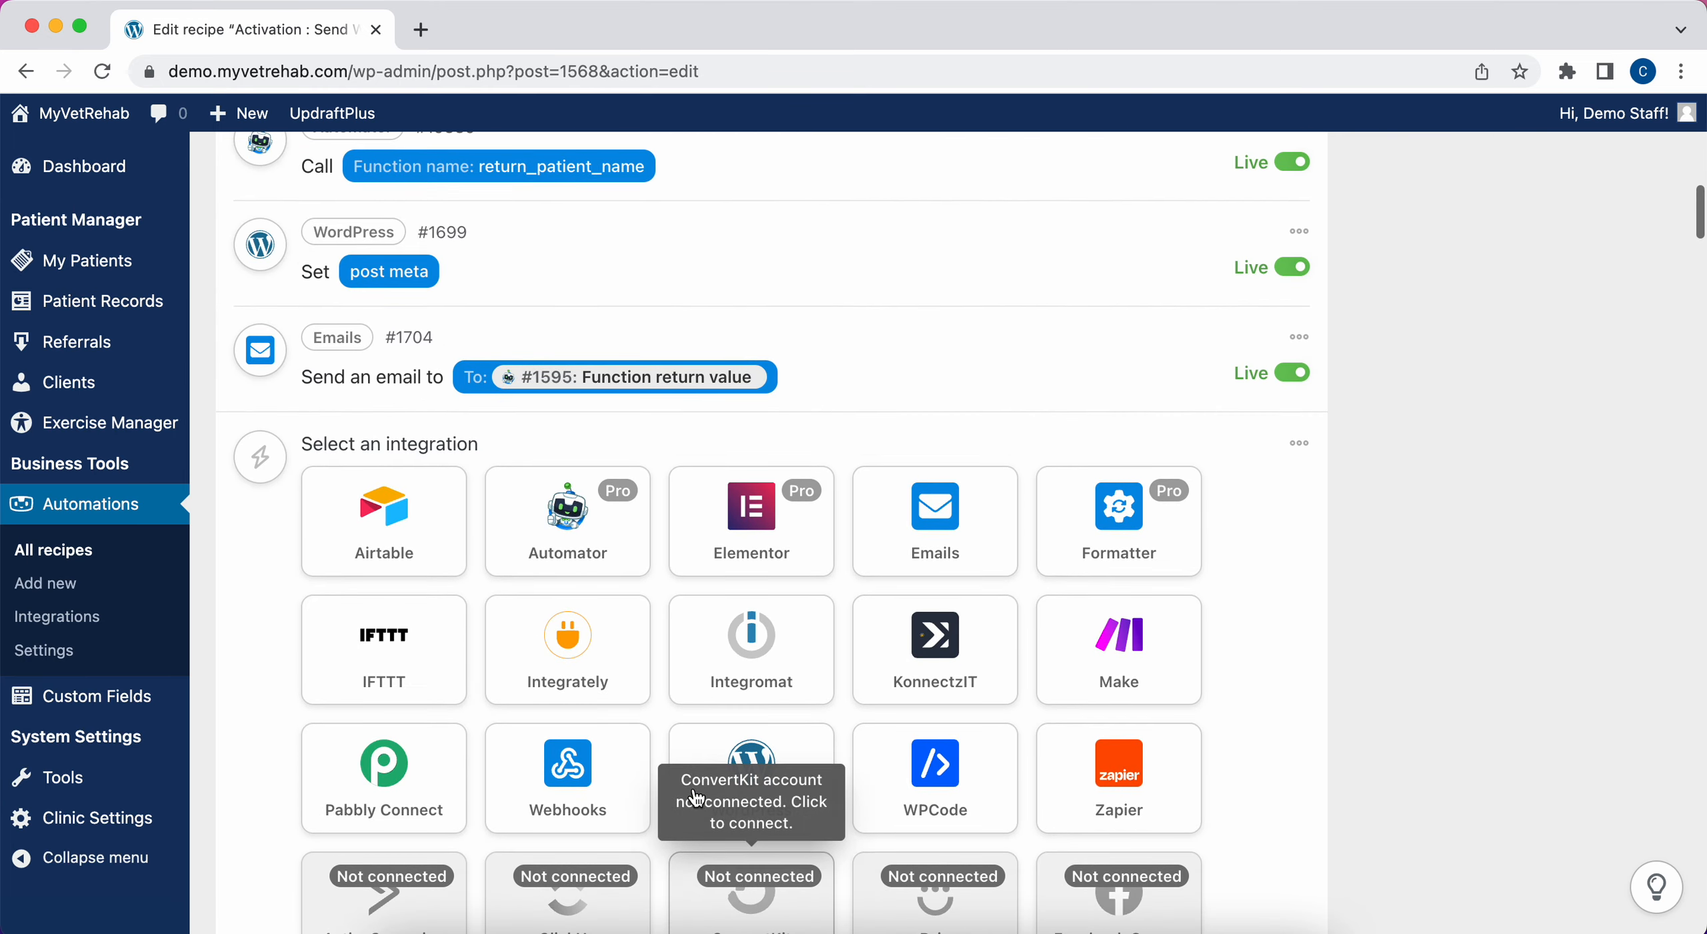
# - Review the recipe's list of function calls from return_clinic_name down to the send email action
pyautogui.scroll(15, 697, 798)
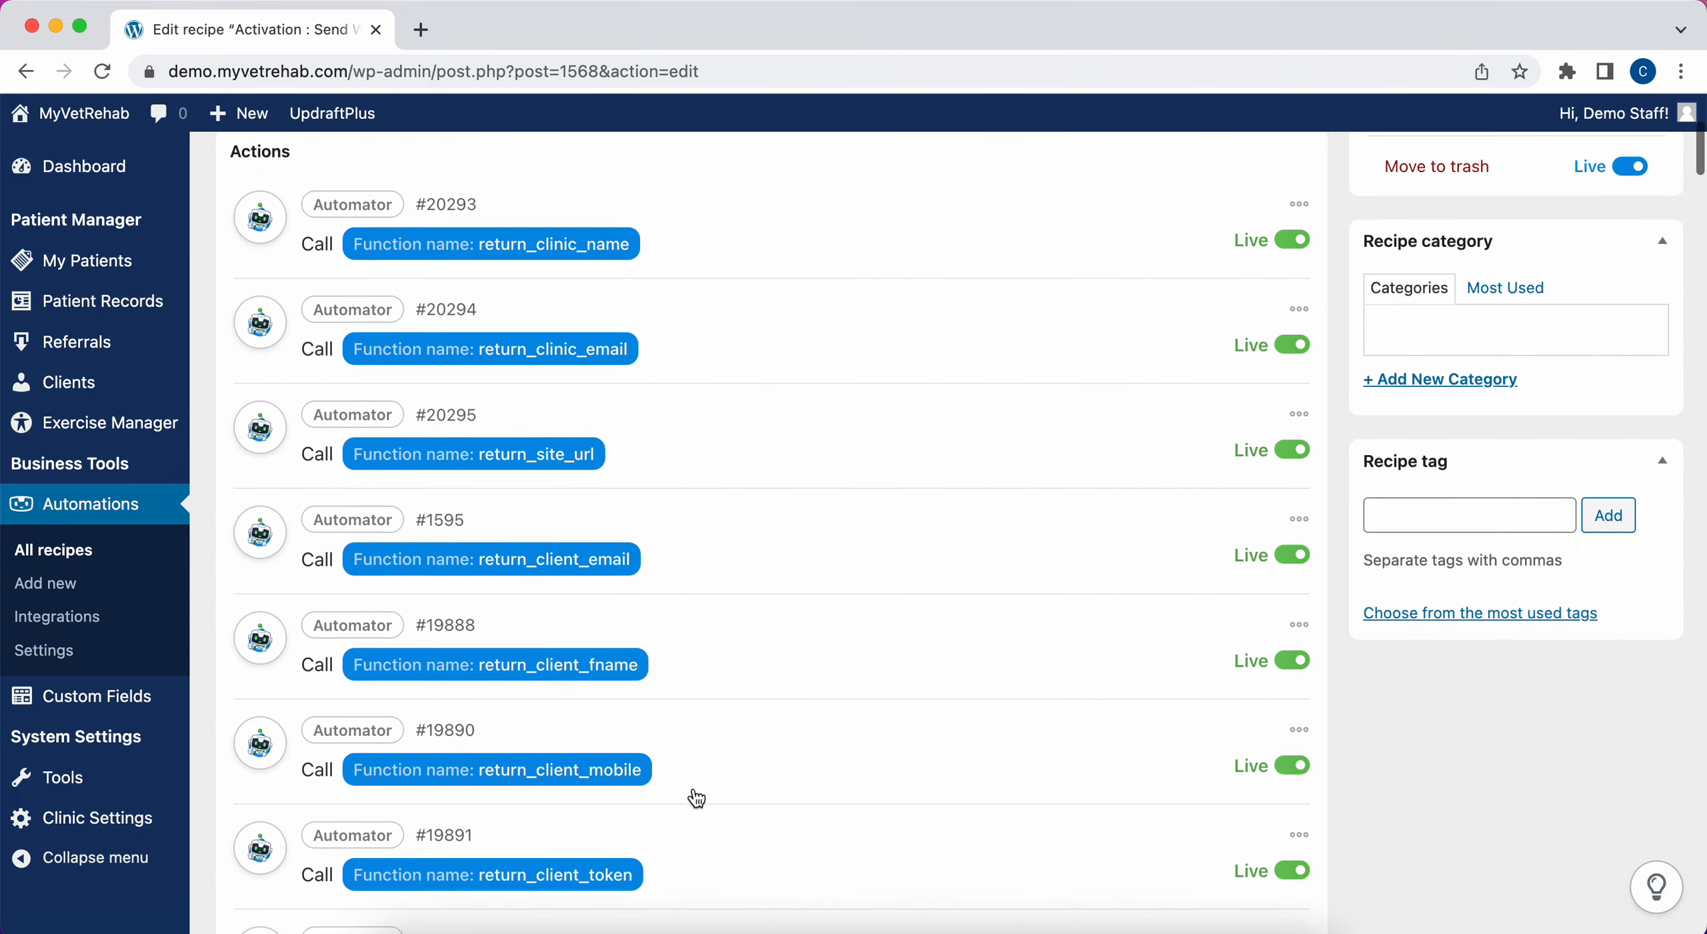
pyautogui.scroll(-8, 697, 798)
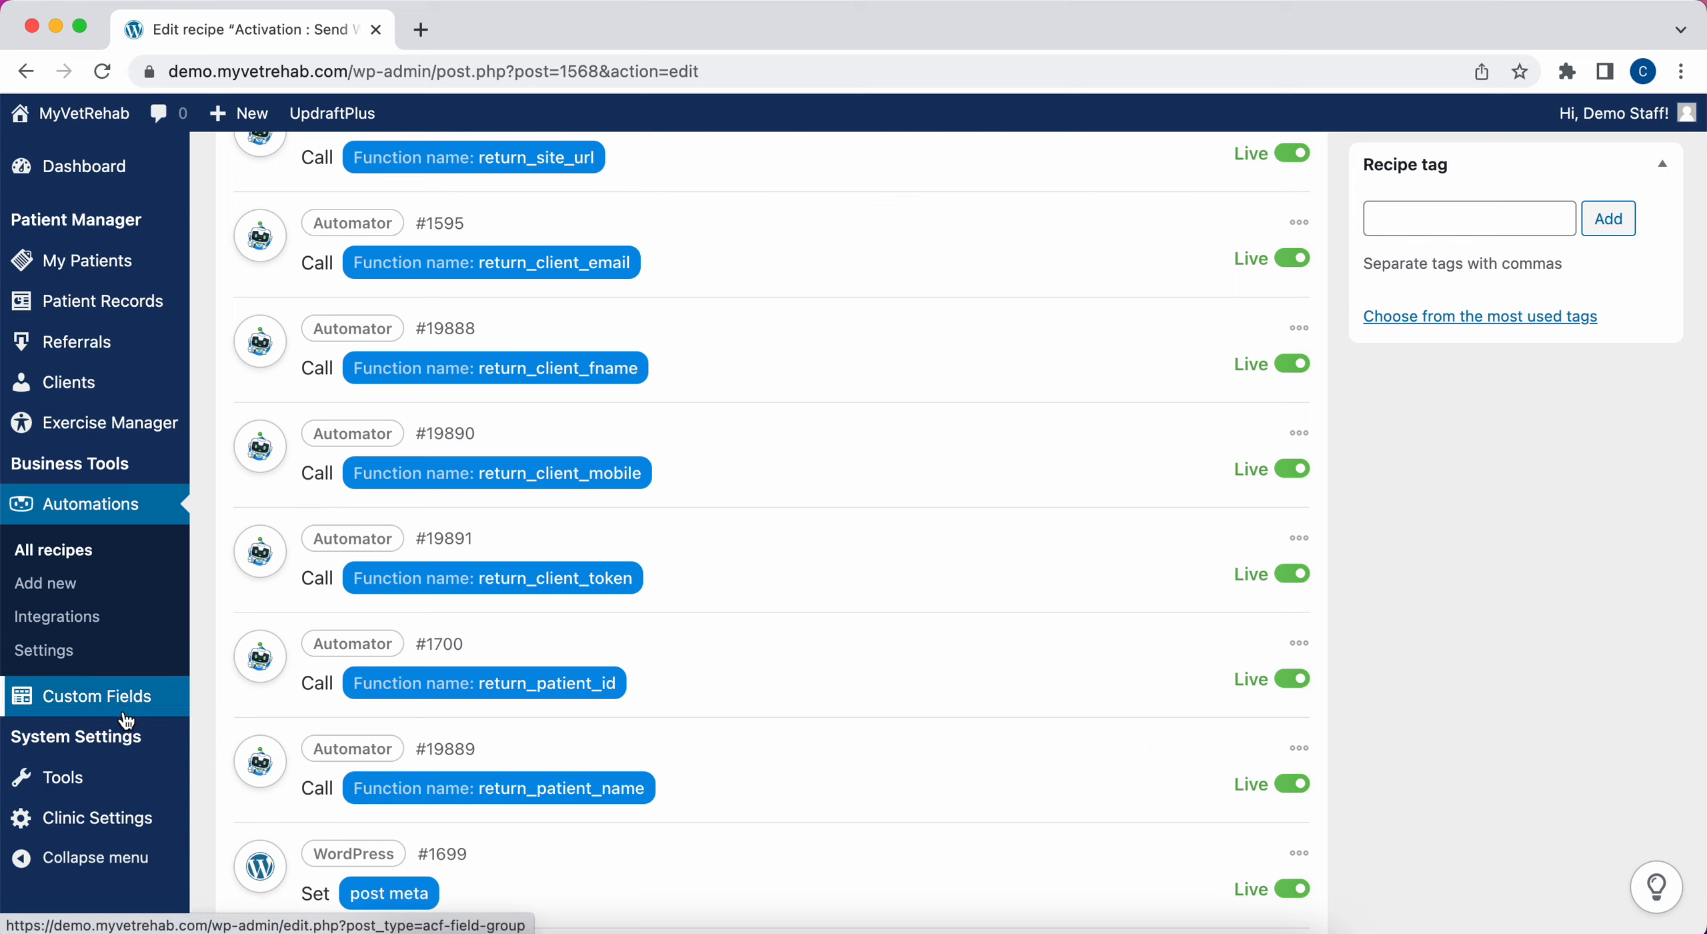
pyautogui.scroll(-6, 803, 667)
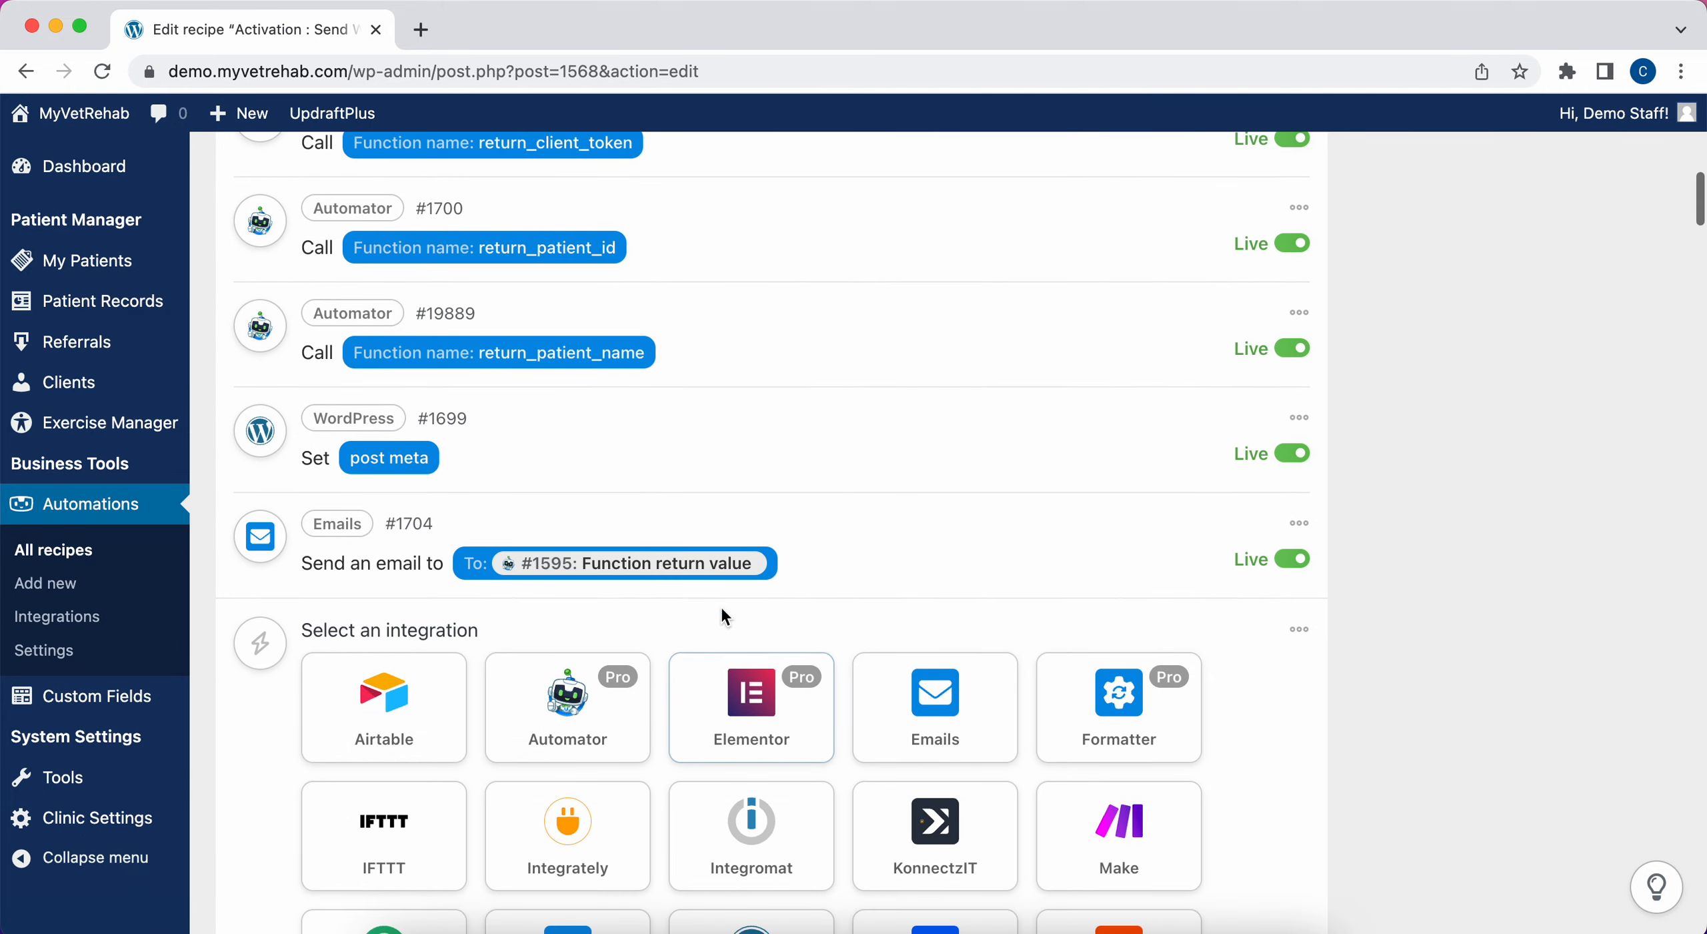
# - Go to the custom field groups and open the Patient Records group for editing
pyautogui.click(98, 709)
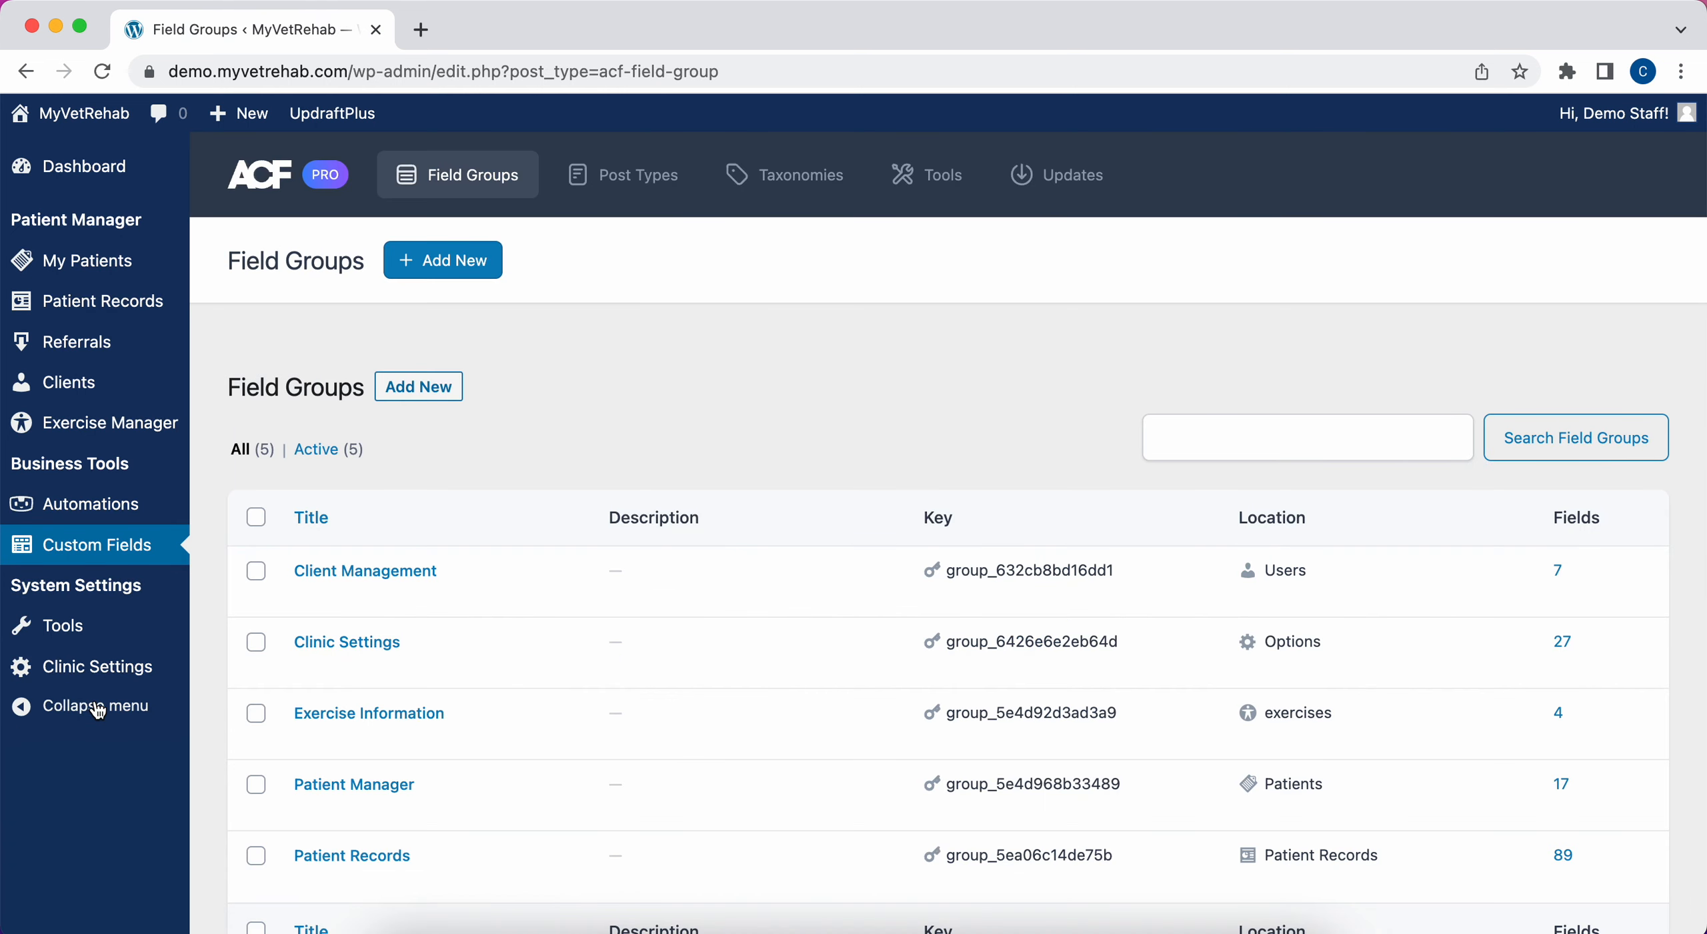
pyautogui.scroll(-3, 385, 619)
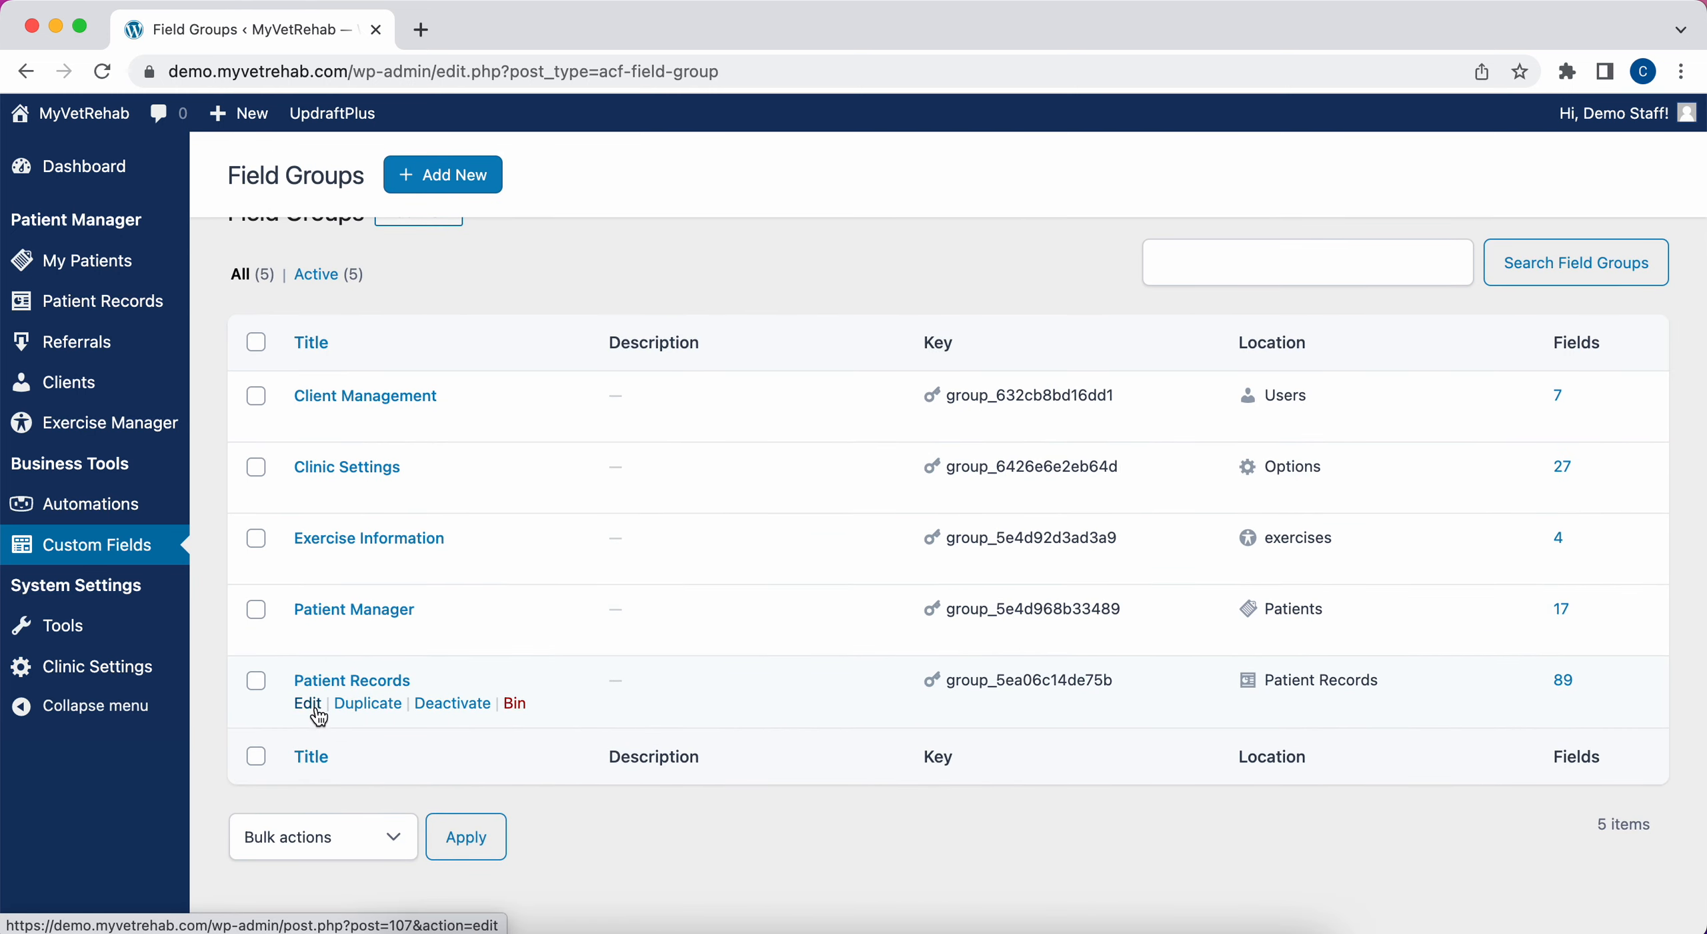
pyautogui.click(318, 711)
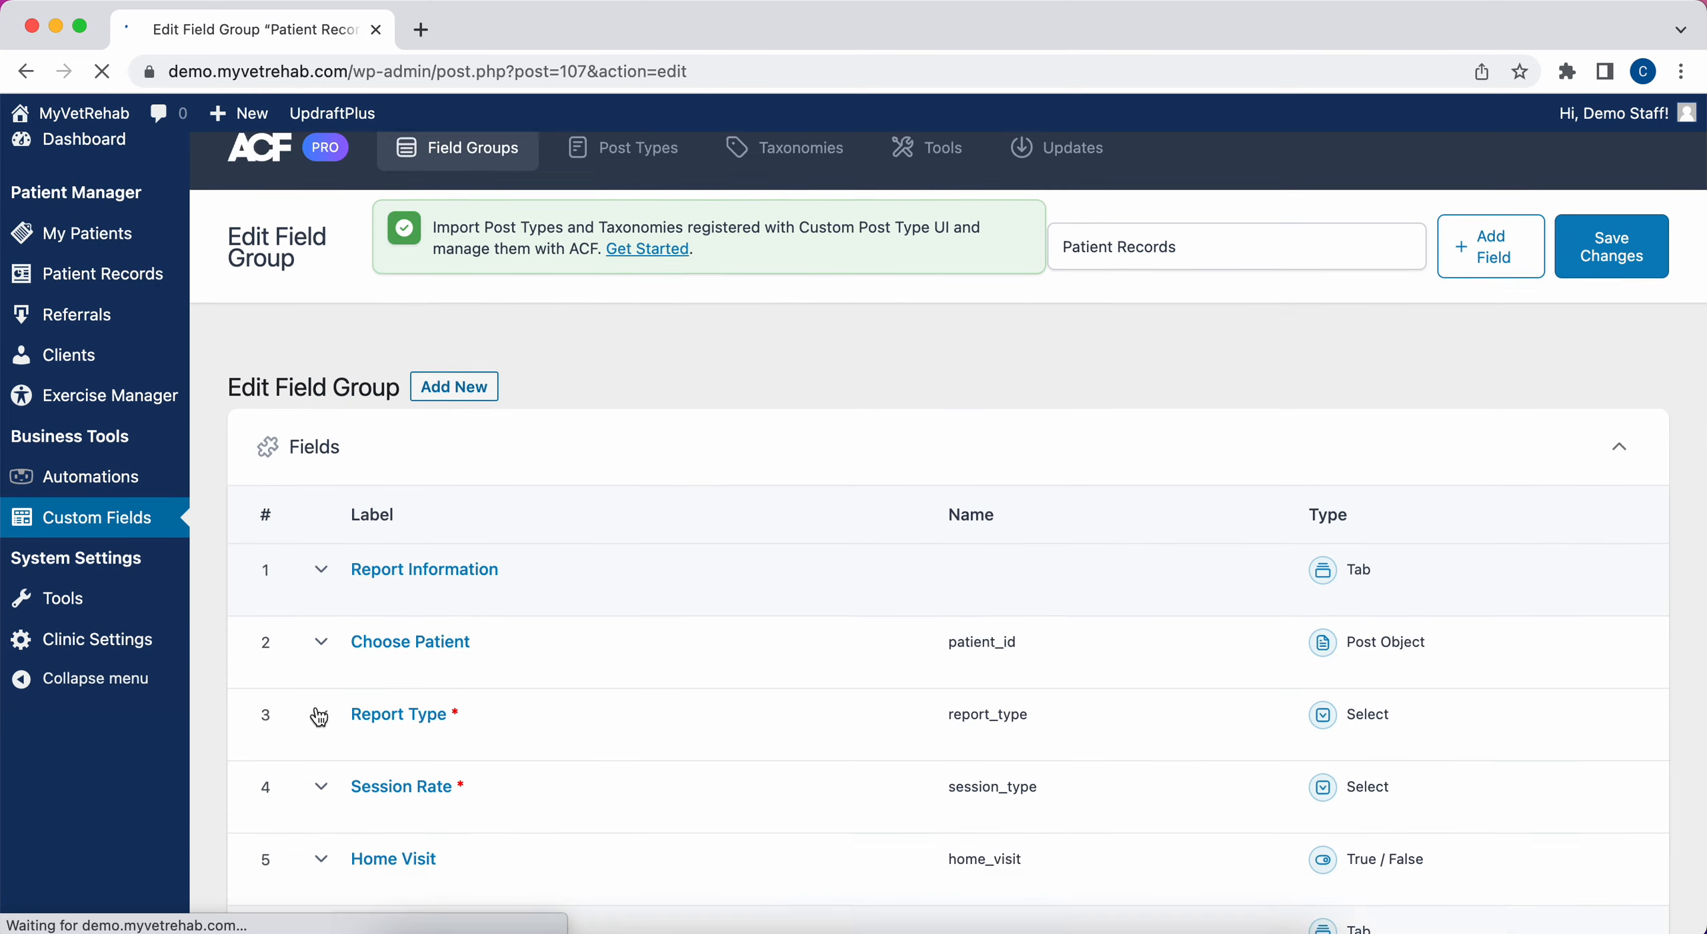
# - Read through the Patient Records group's fields, location rules and post metadata, and return to the start of the list
pyautogui.scroll(-5, 319, 717)
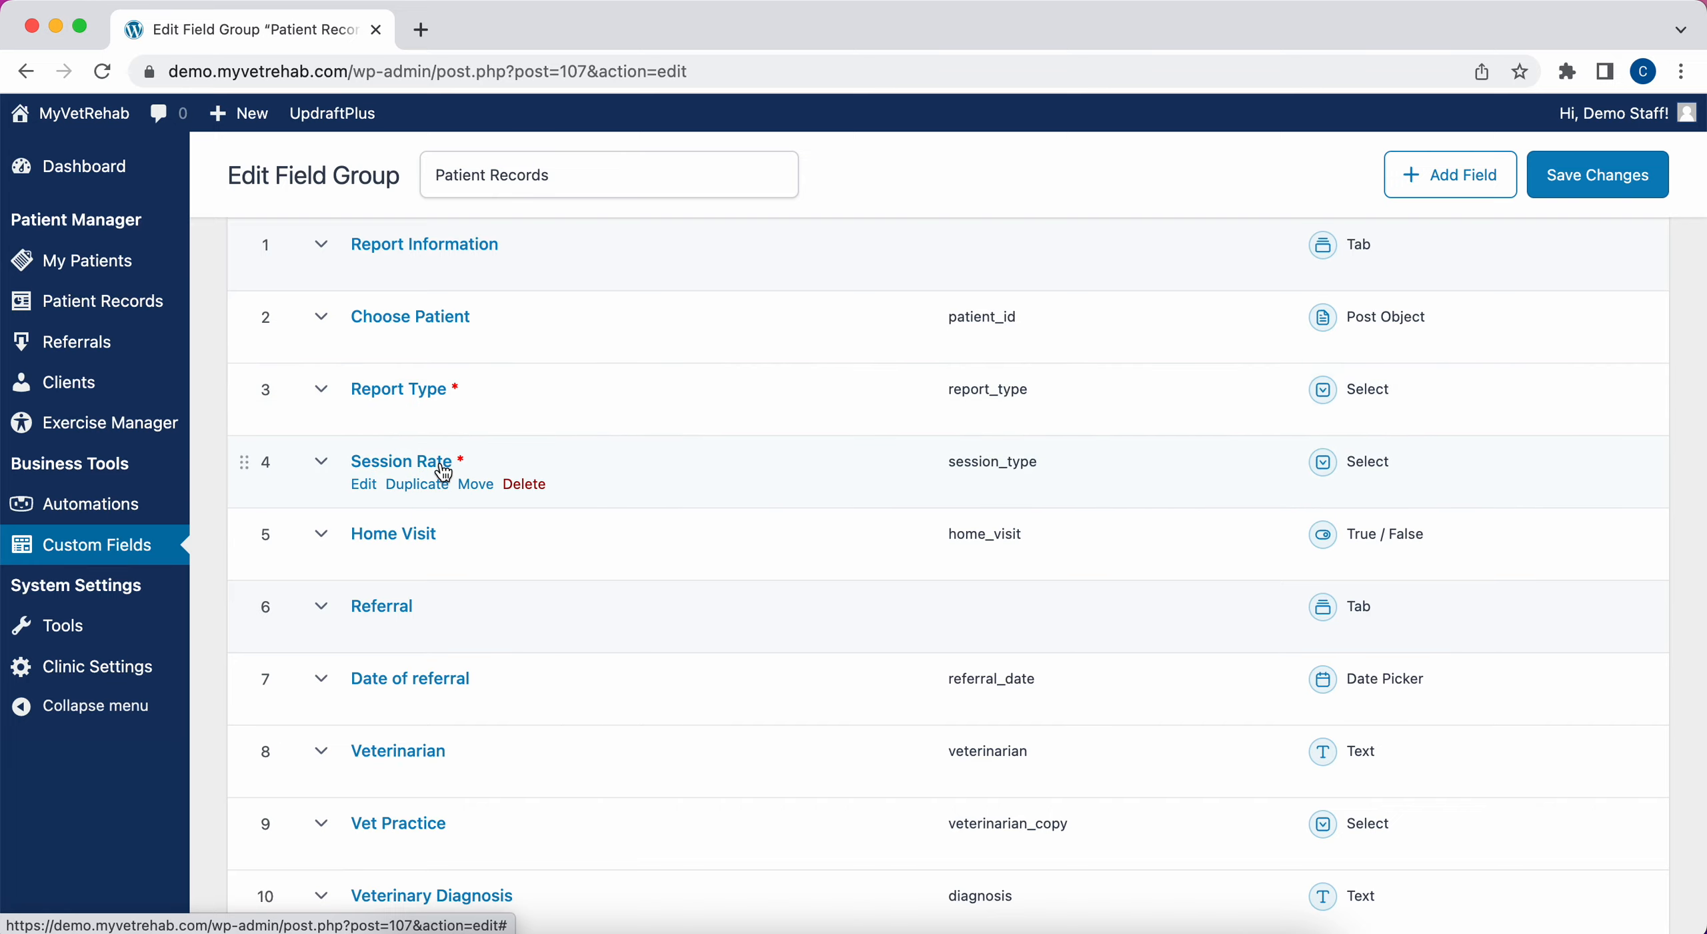
pyautogui.scroll(-20, 444, 472)
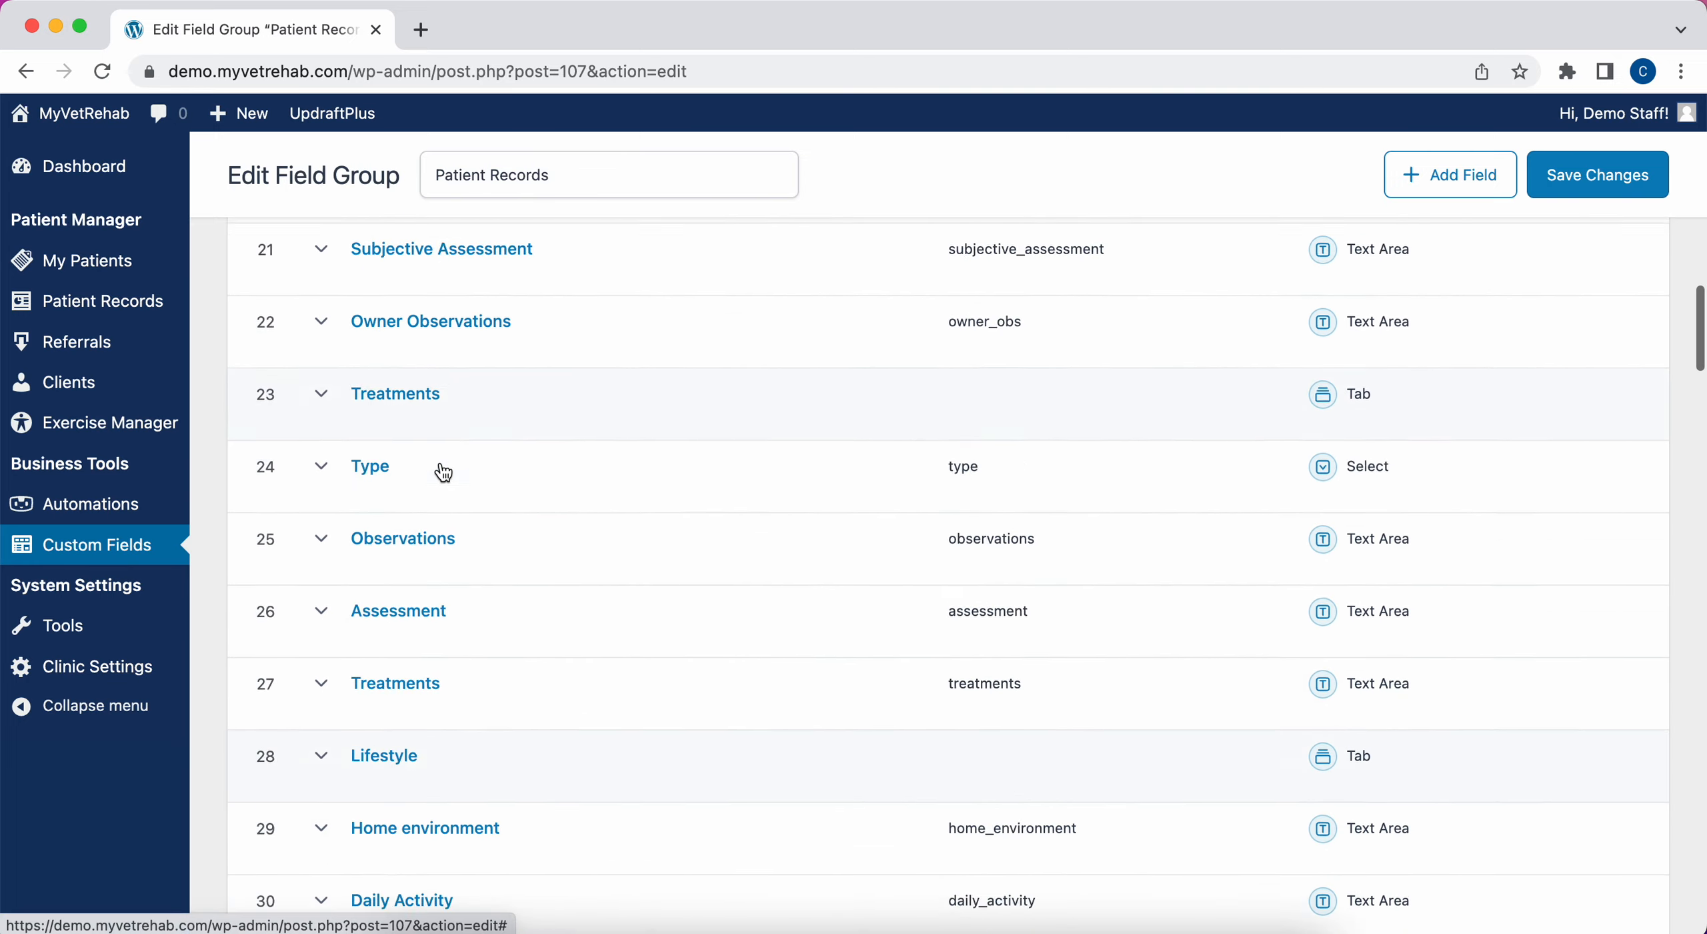
pyautogui.scroll(-20, 444, 472)
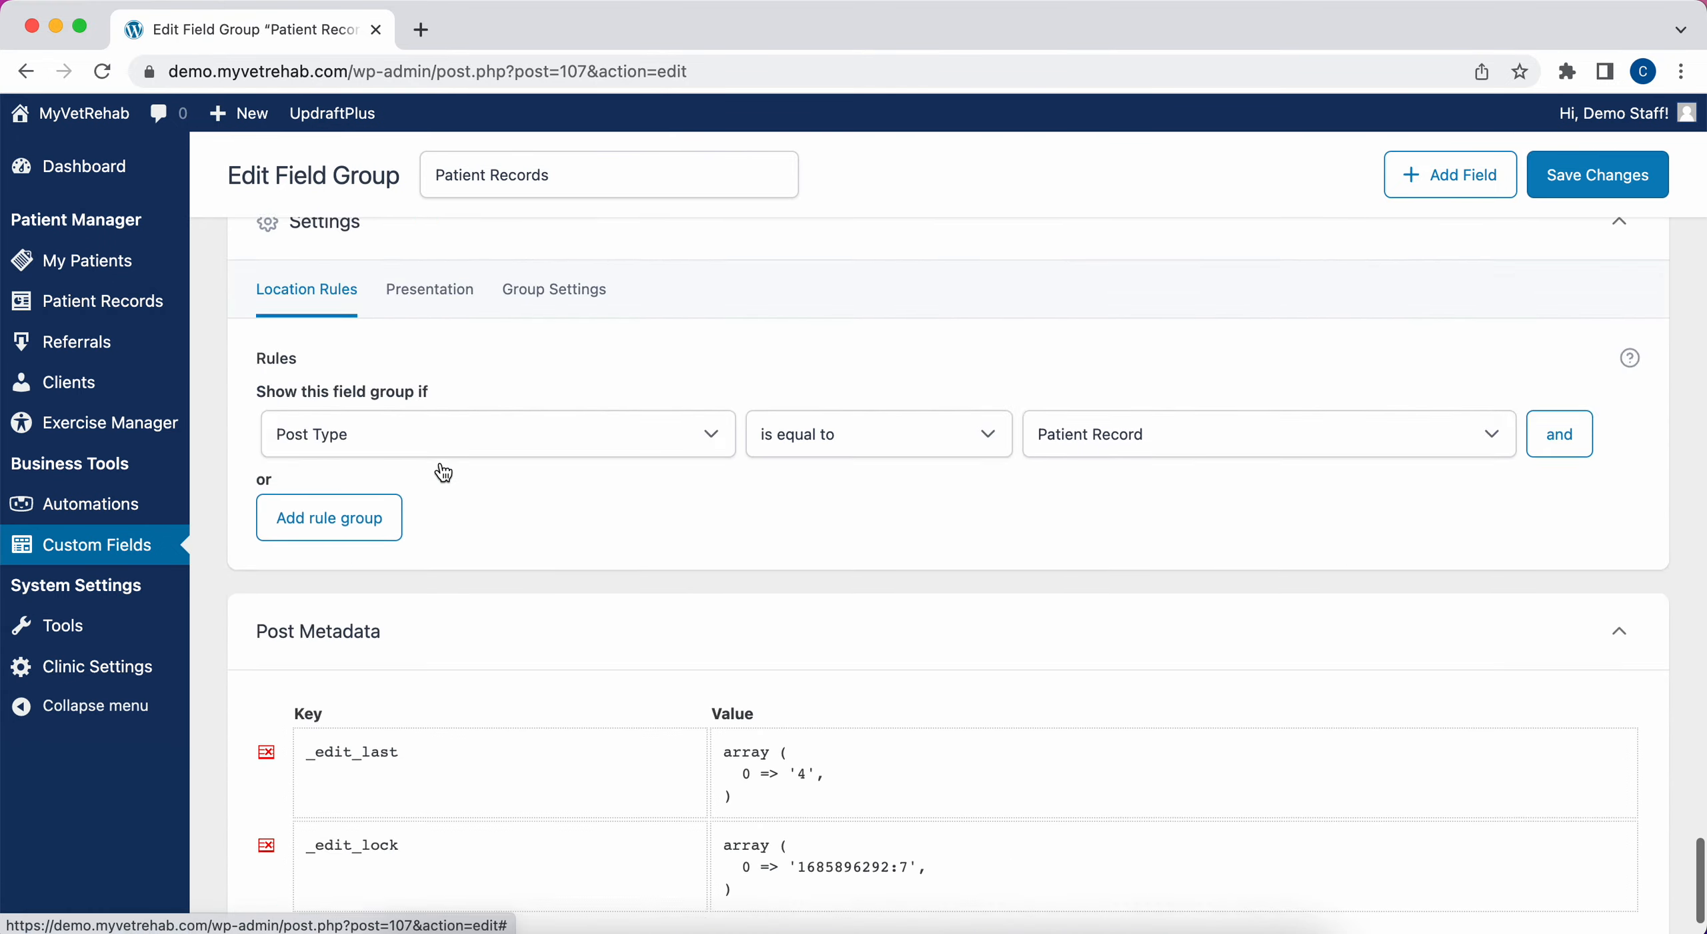
pyautogui.scroll(20, 443, 472)
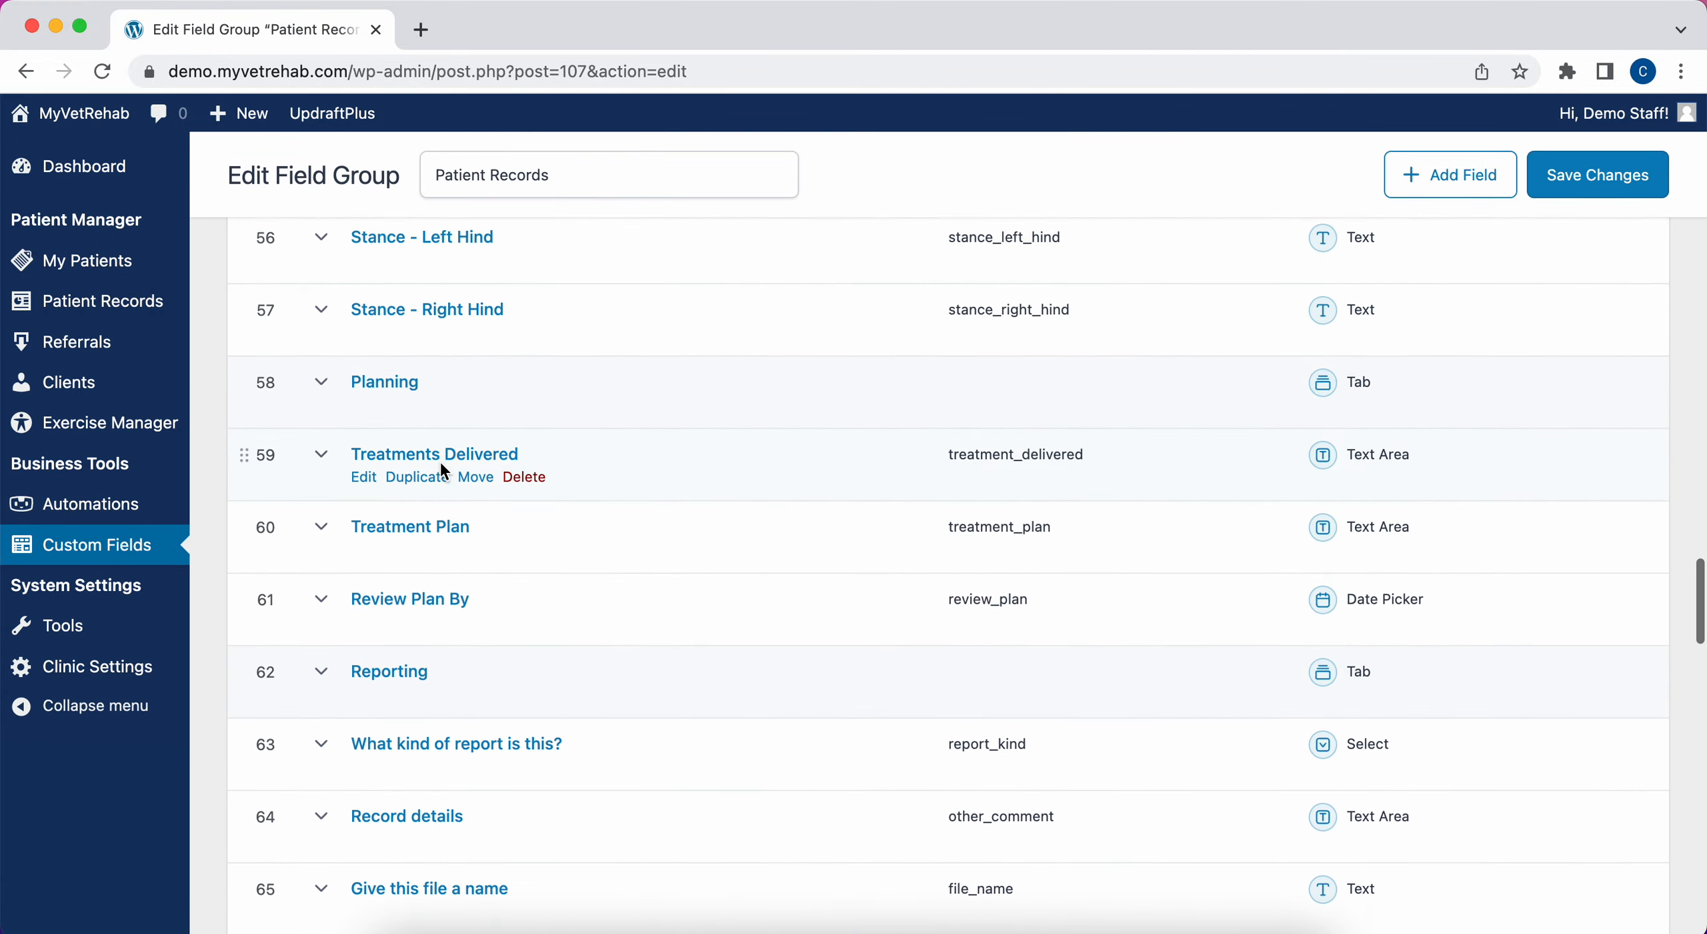
pyautogui.scroll(20, 443, 472)
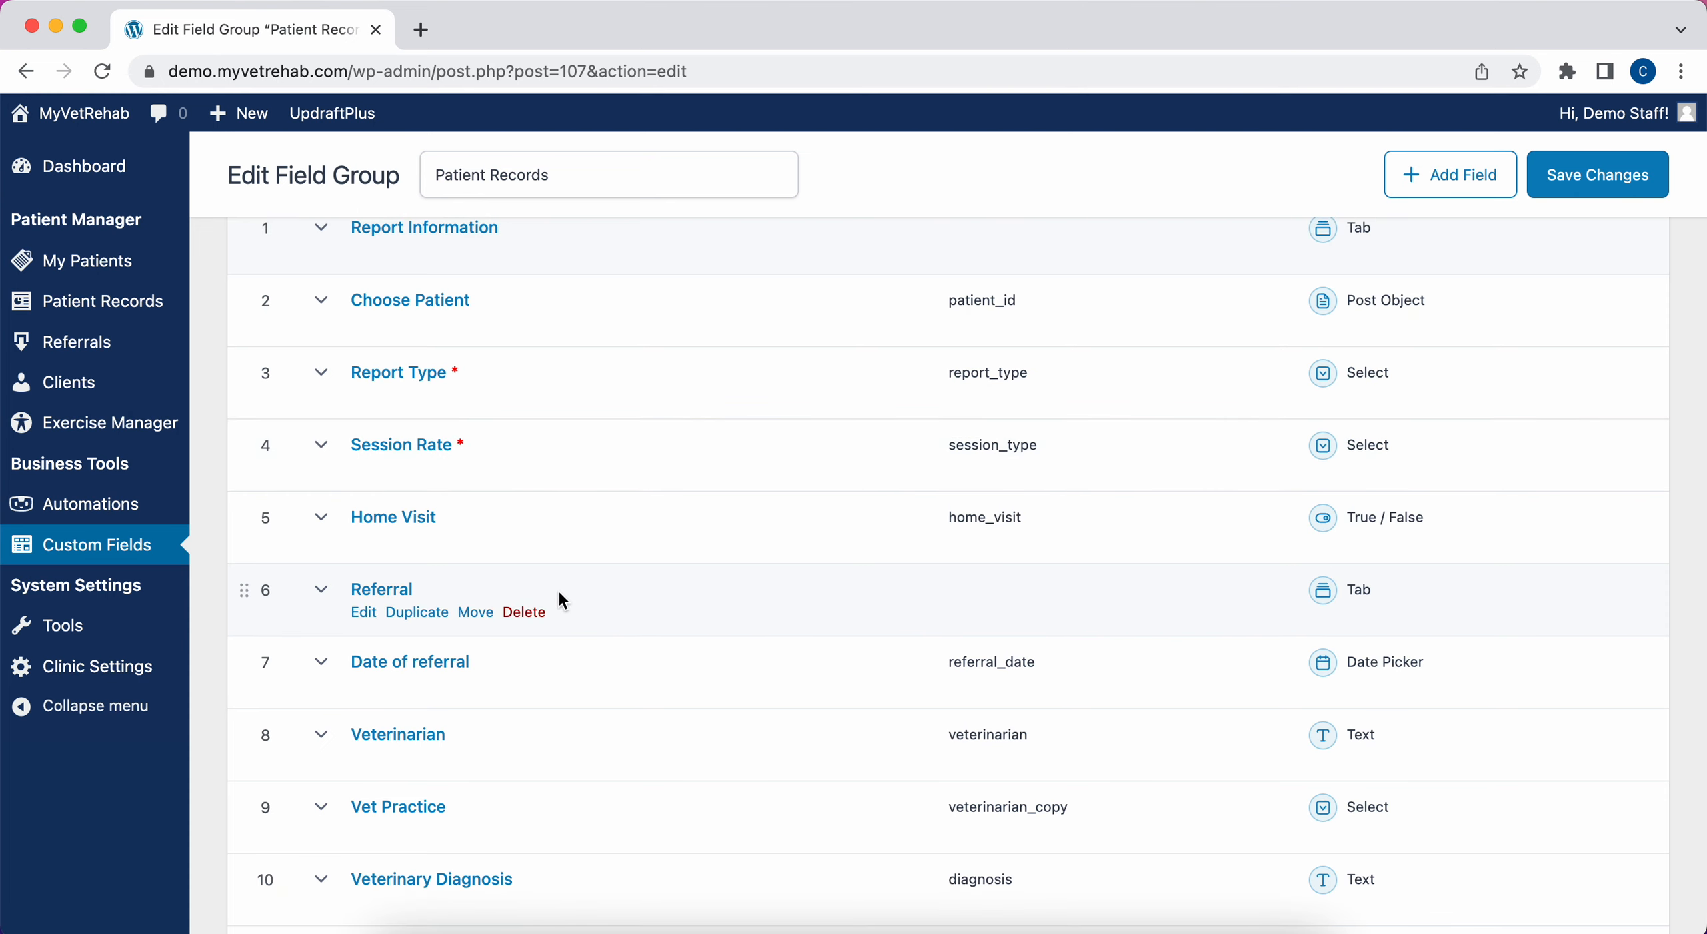
pyautogui.scroll(-1, 560, 598)
pyautogui.scroll(6, 561, 598)
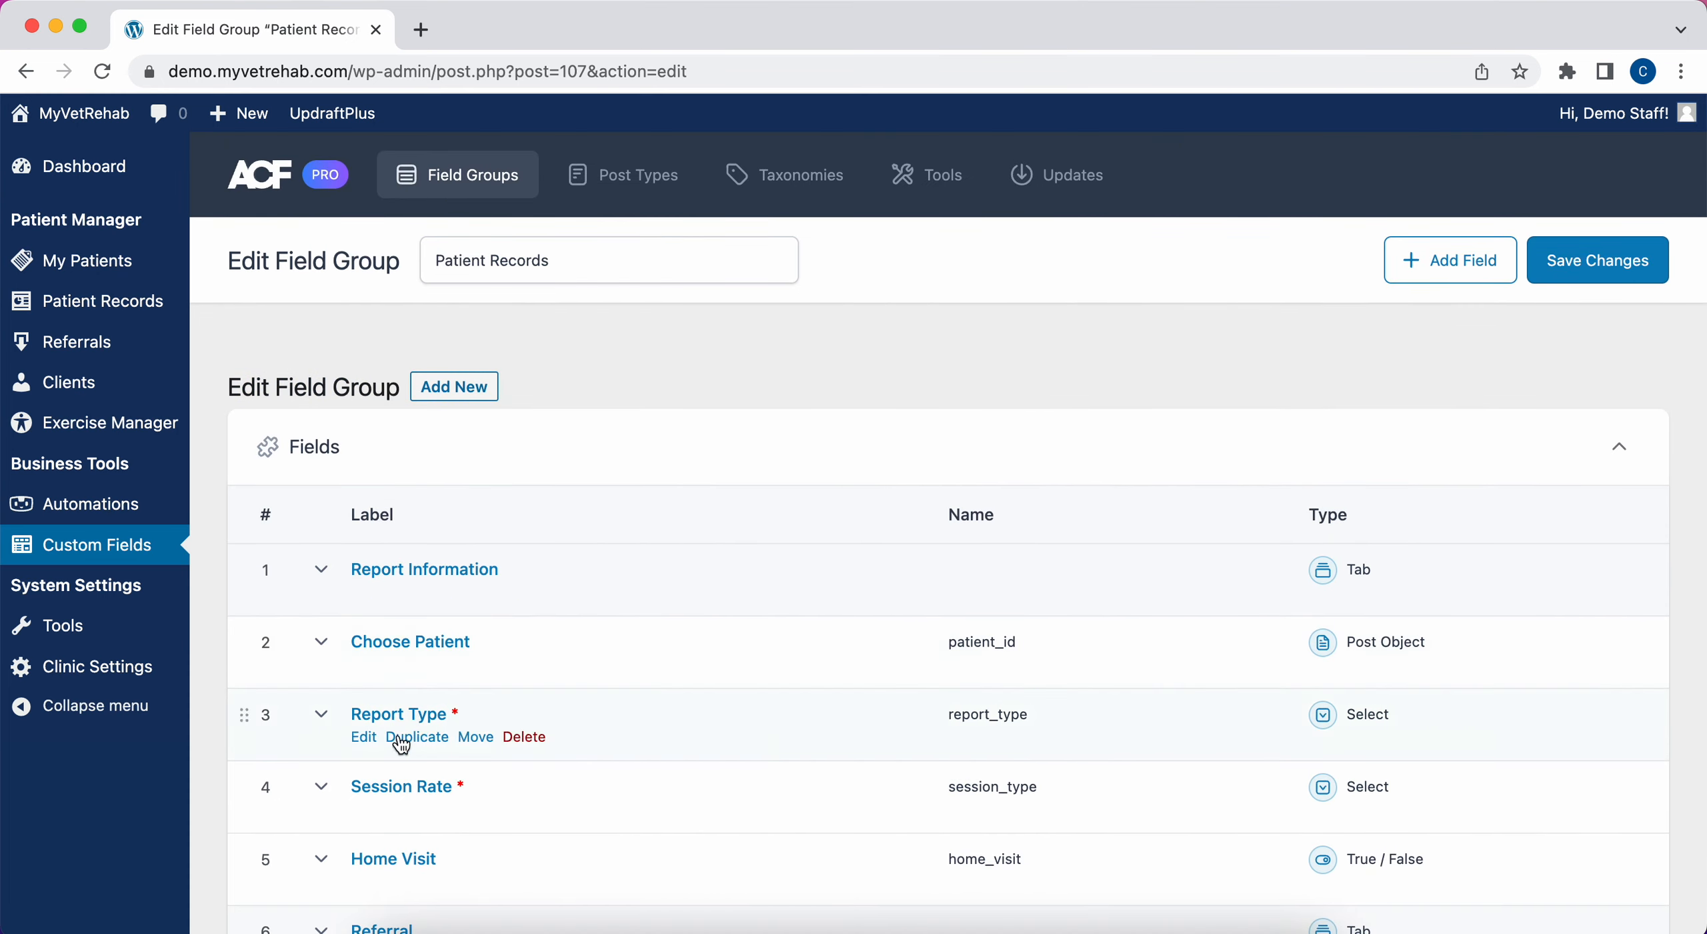
# - Expand and collapse the Report Information tab field, and review the names and types of the fields below it
pyautogui.click(1383, 574)
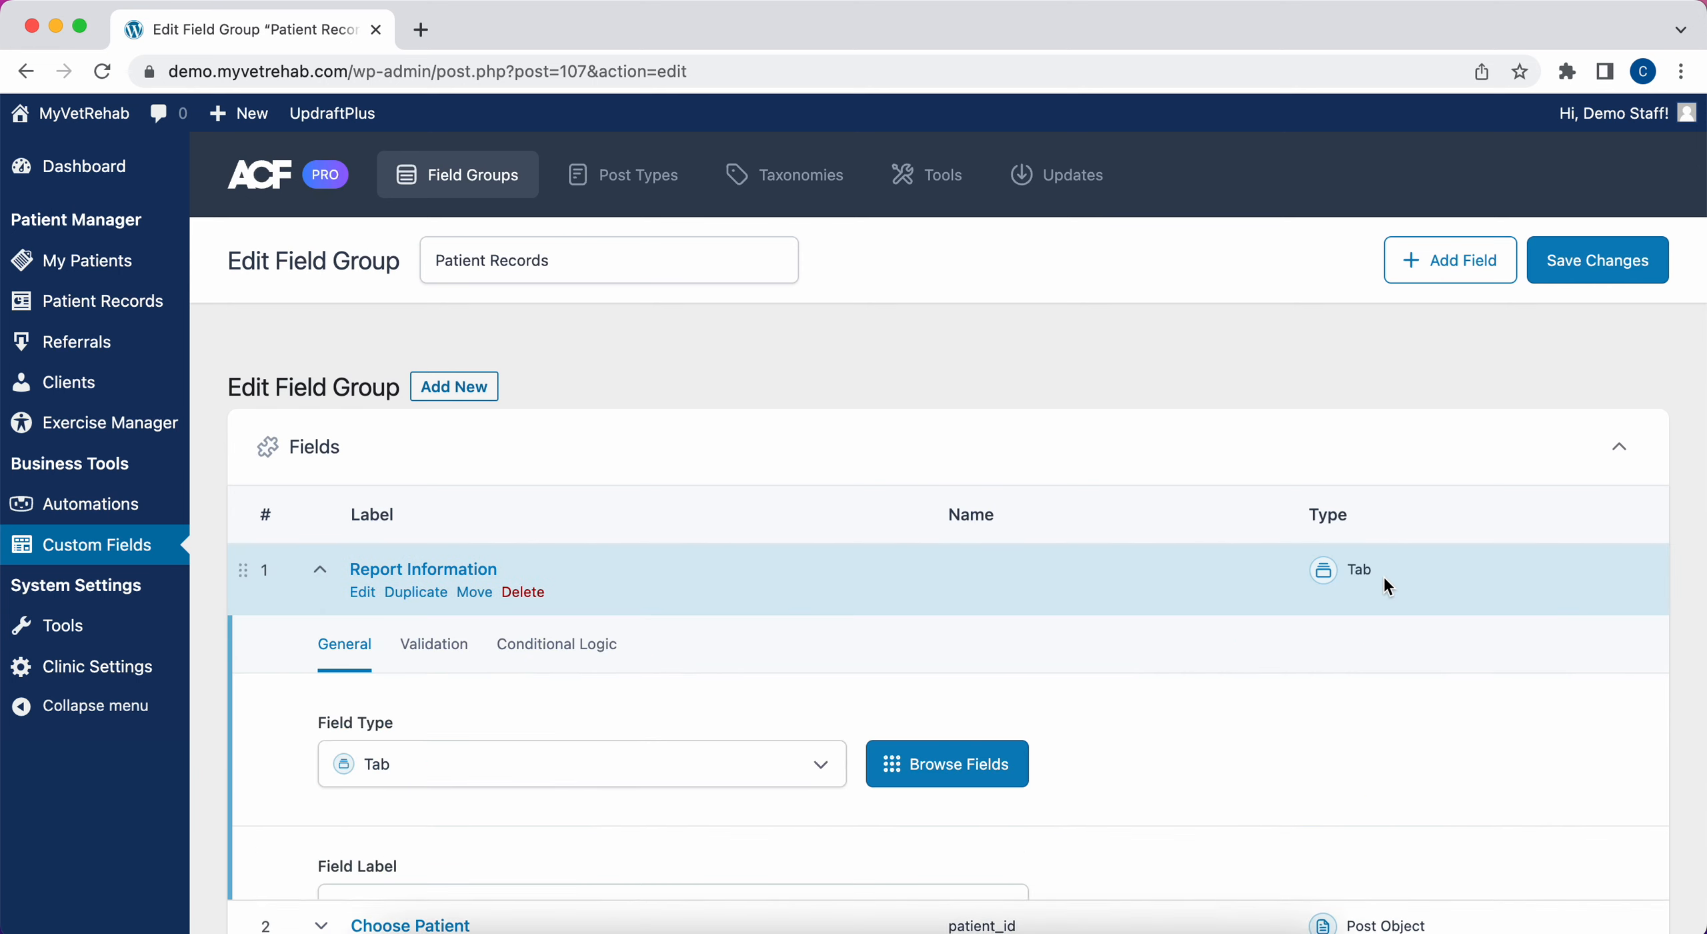
pyautogui.click(319, 578)
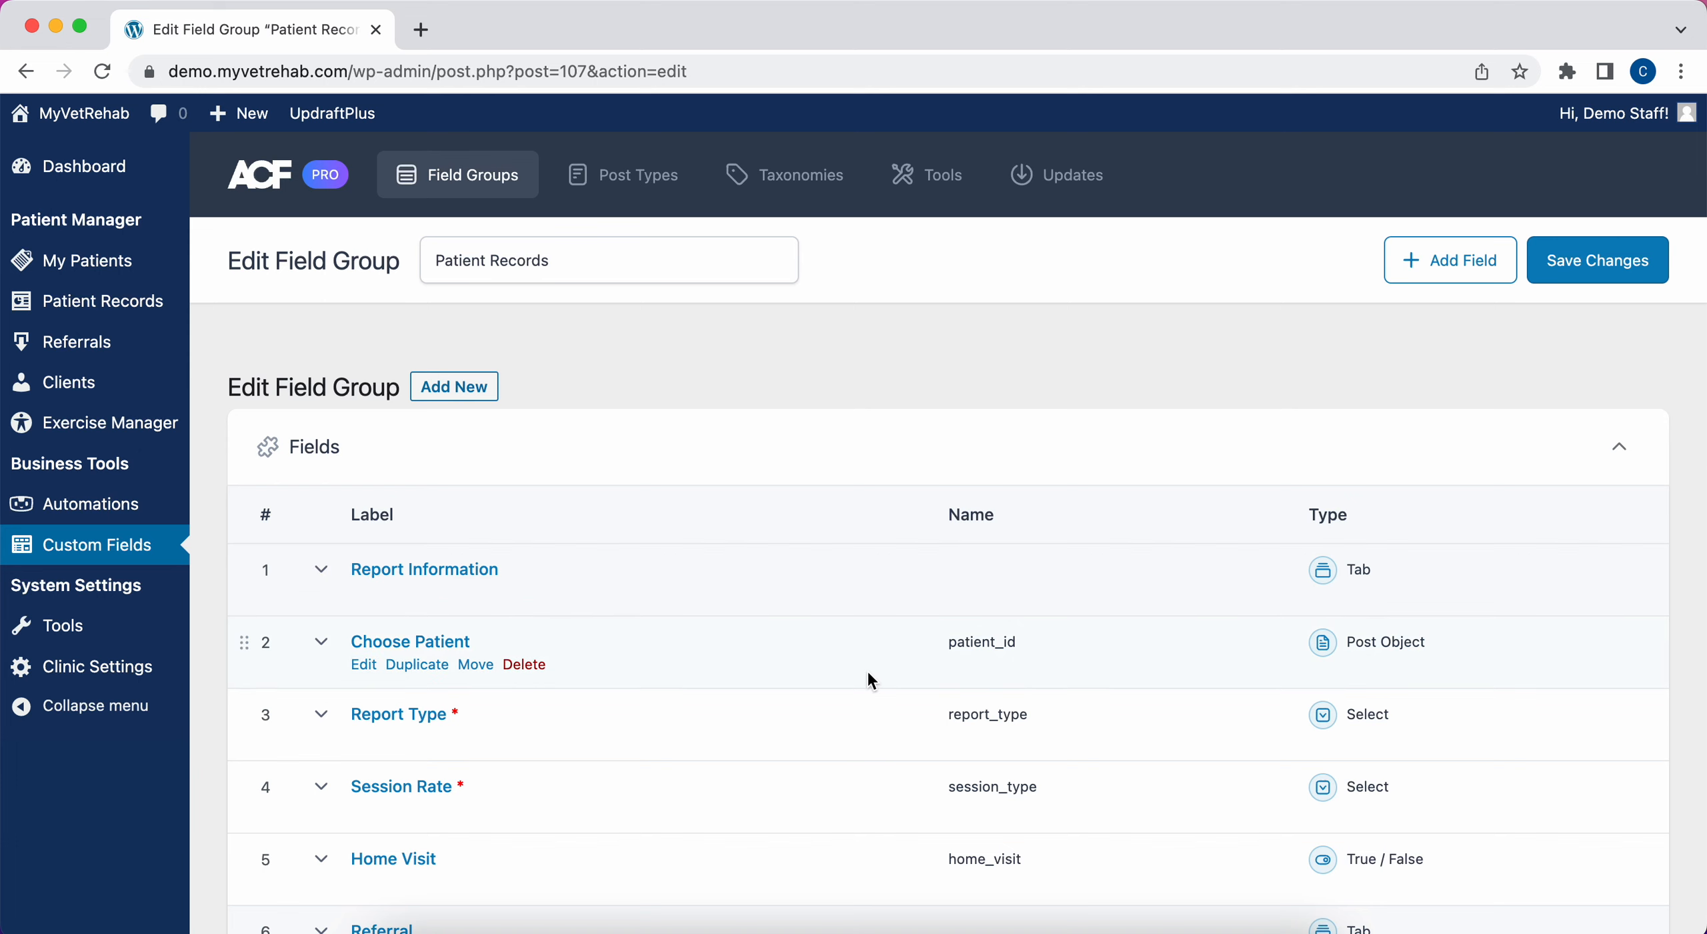
pyautogui.scroll(-2, 871, 676)
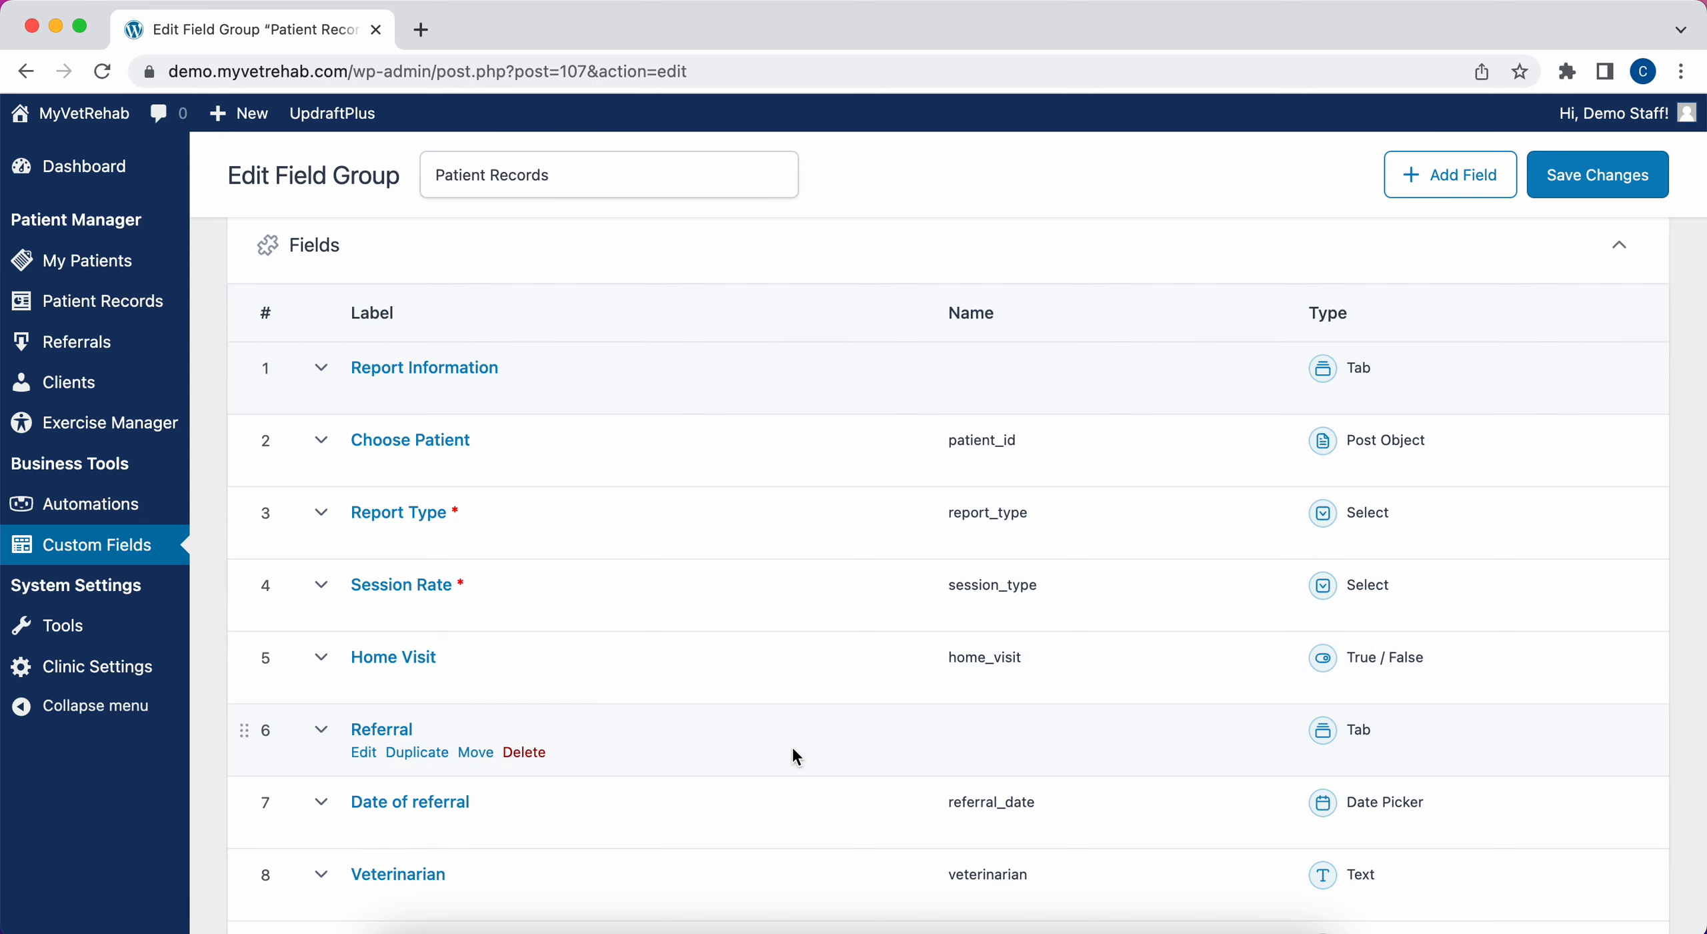
pyautogui.scroll(-3, 792, 749)
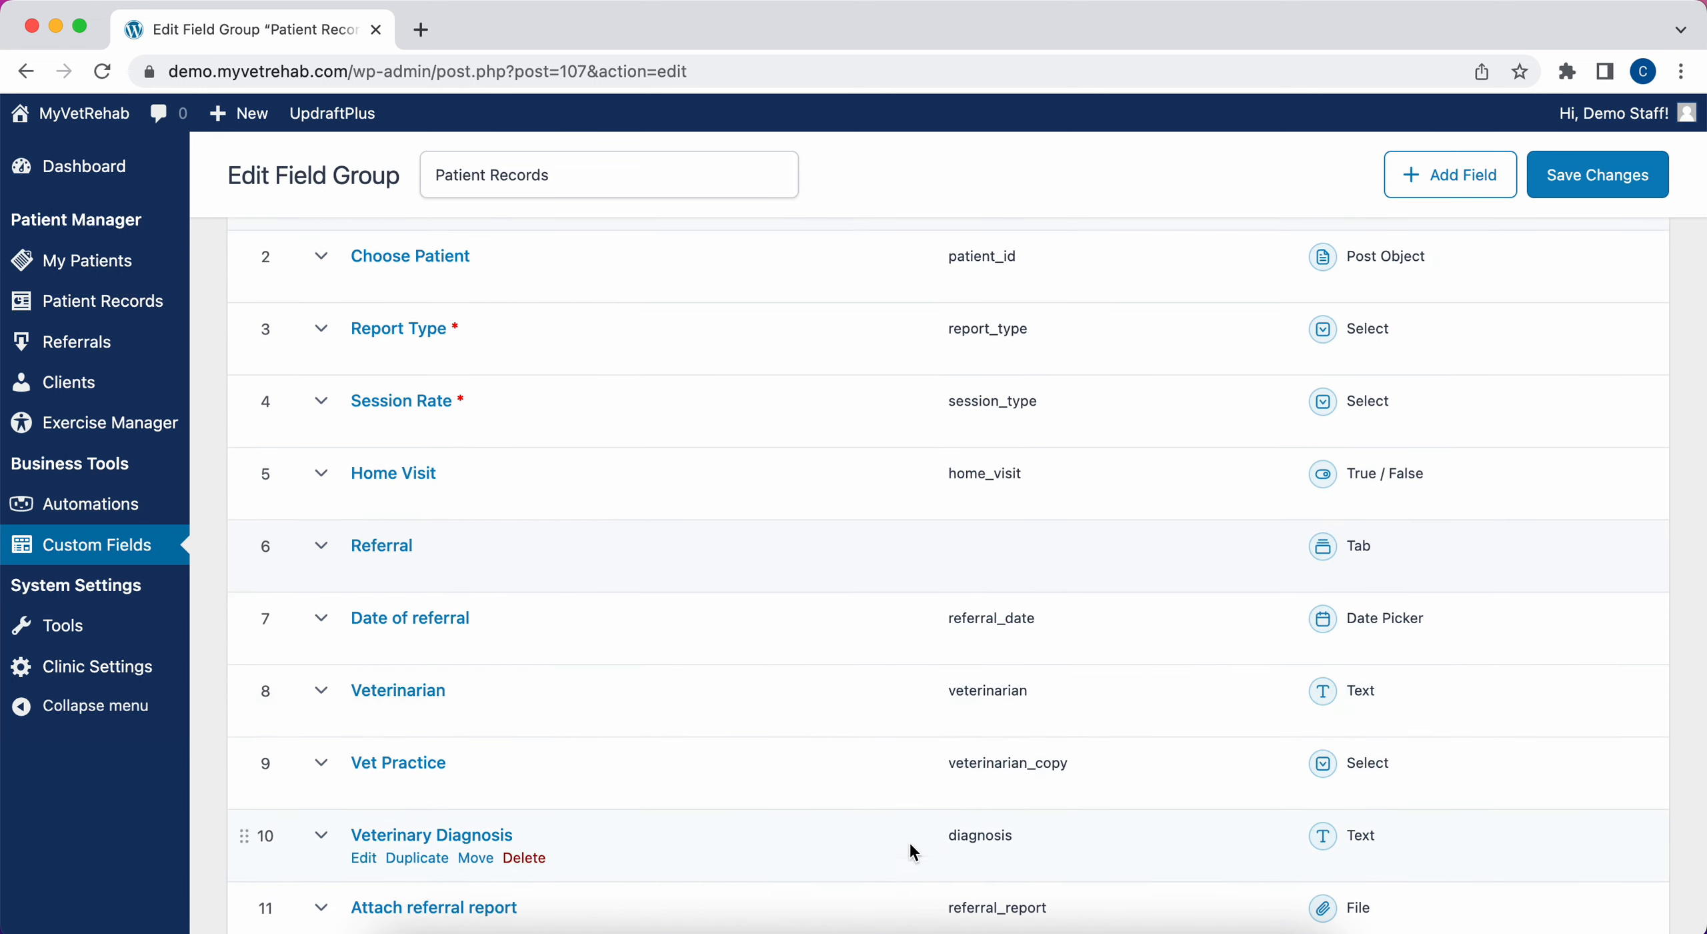
# - Add a new field to the Patient Records group and browse the field types offered for it
pyautogui.click(1433, 172)
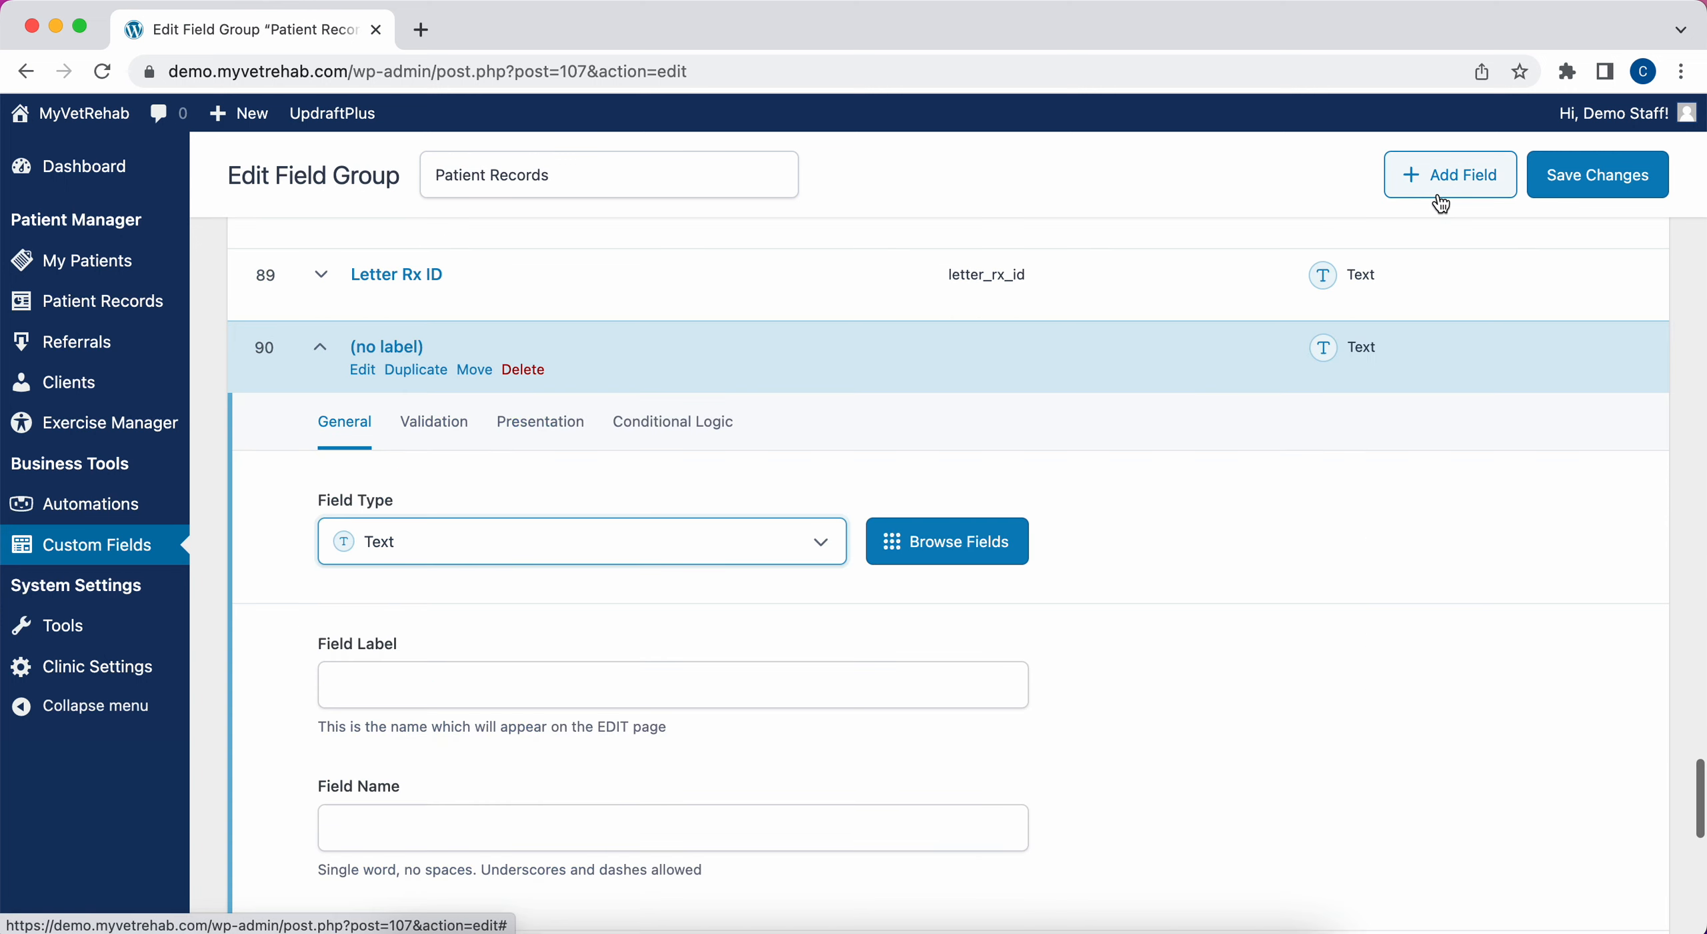
pyautogui.scroll(-3, 637, 585)
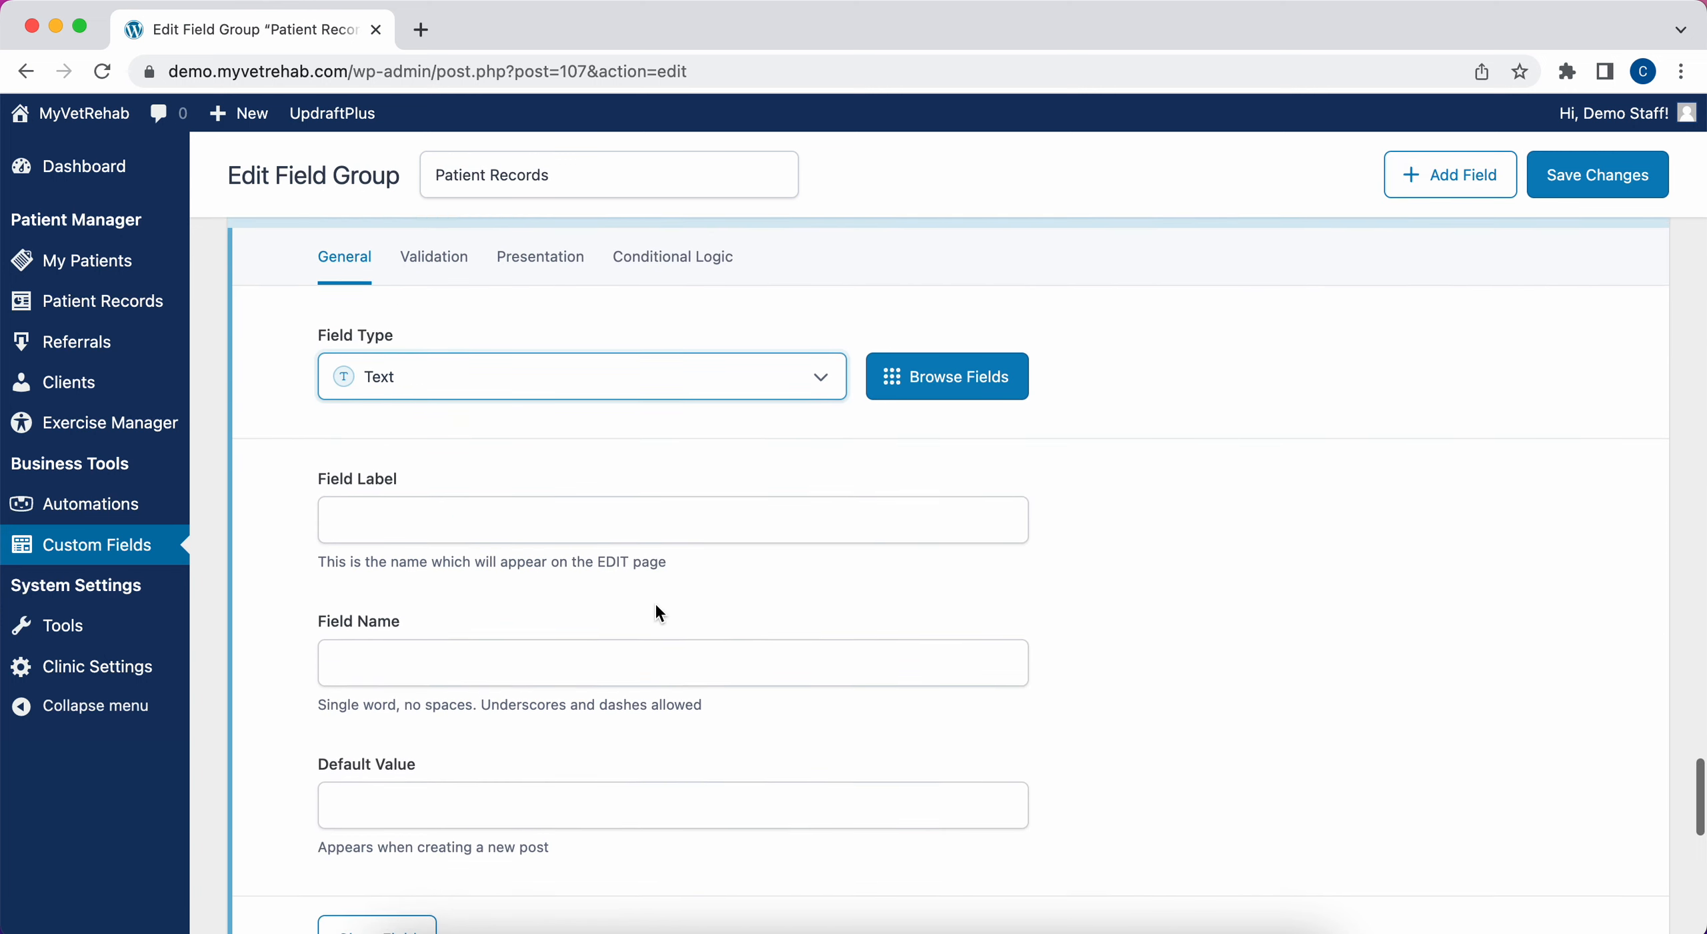
pyautogui.click(833, 362)
pyautogui.scroll(-6, 750, 653)
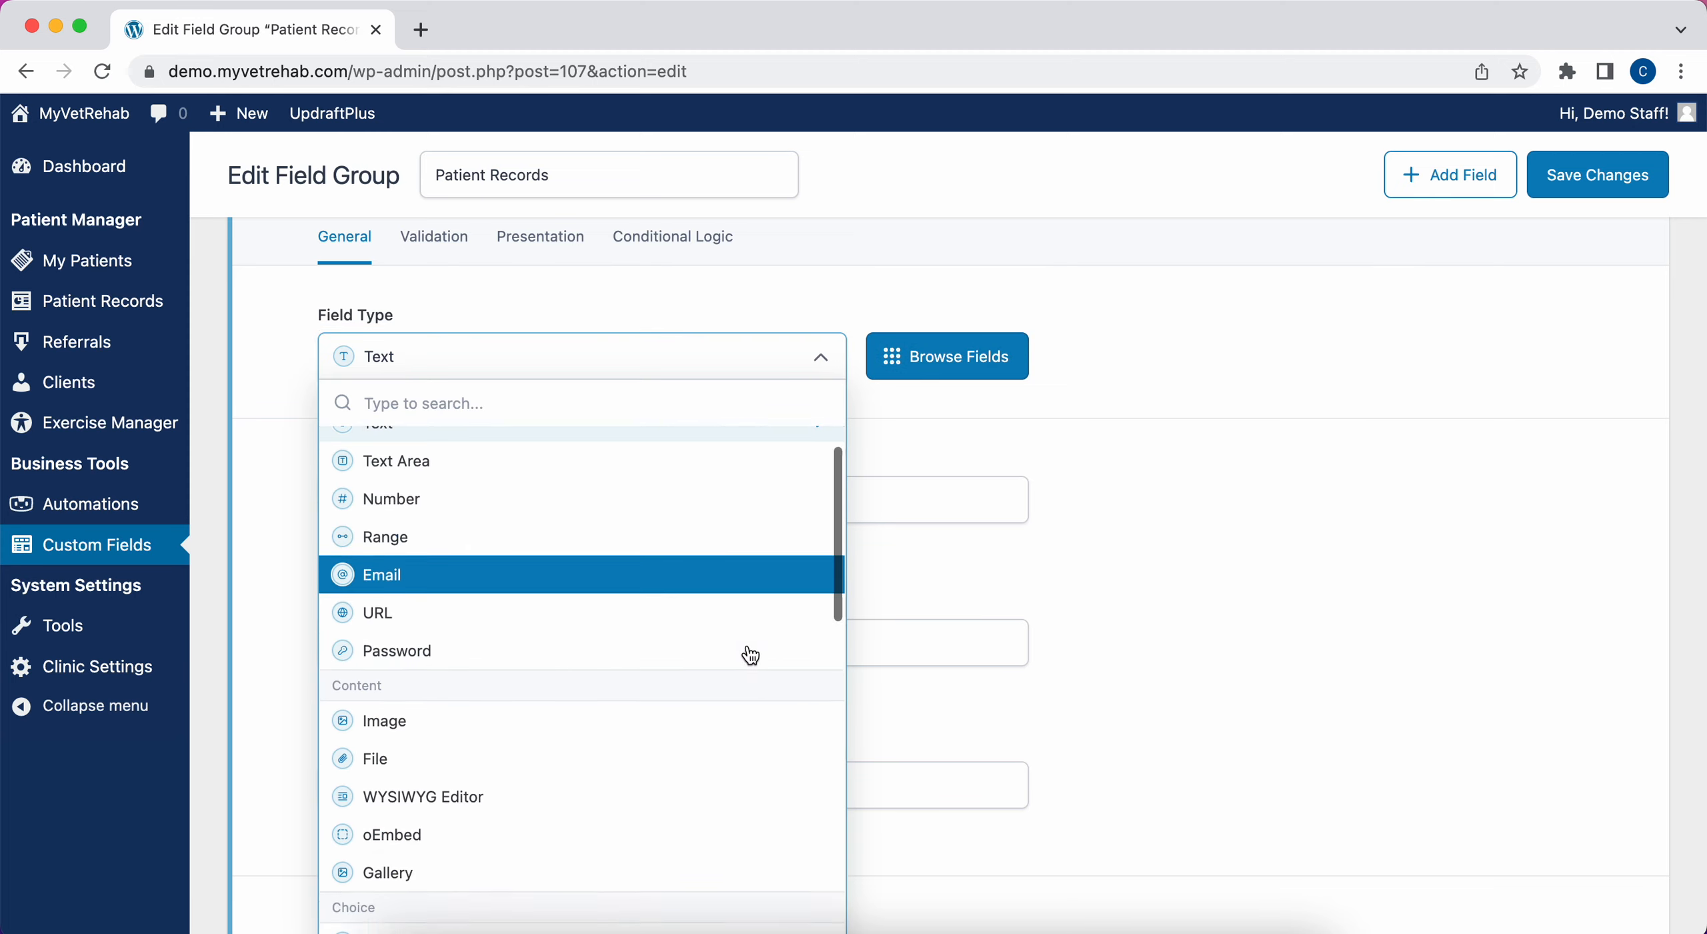
pyautogui.scroll(-6, 750, 653)
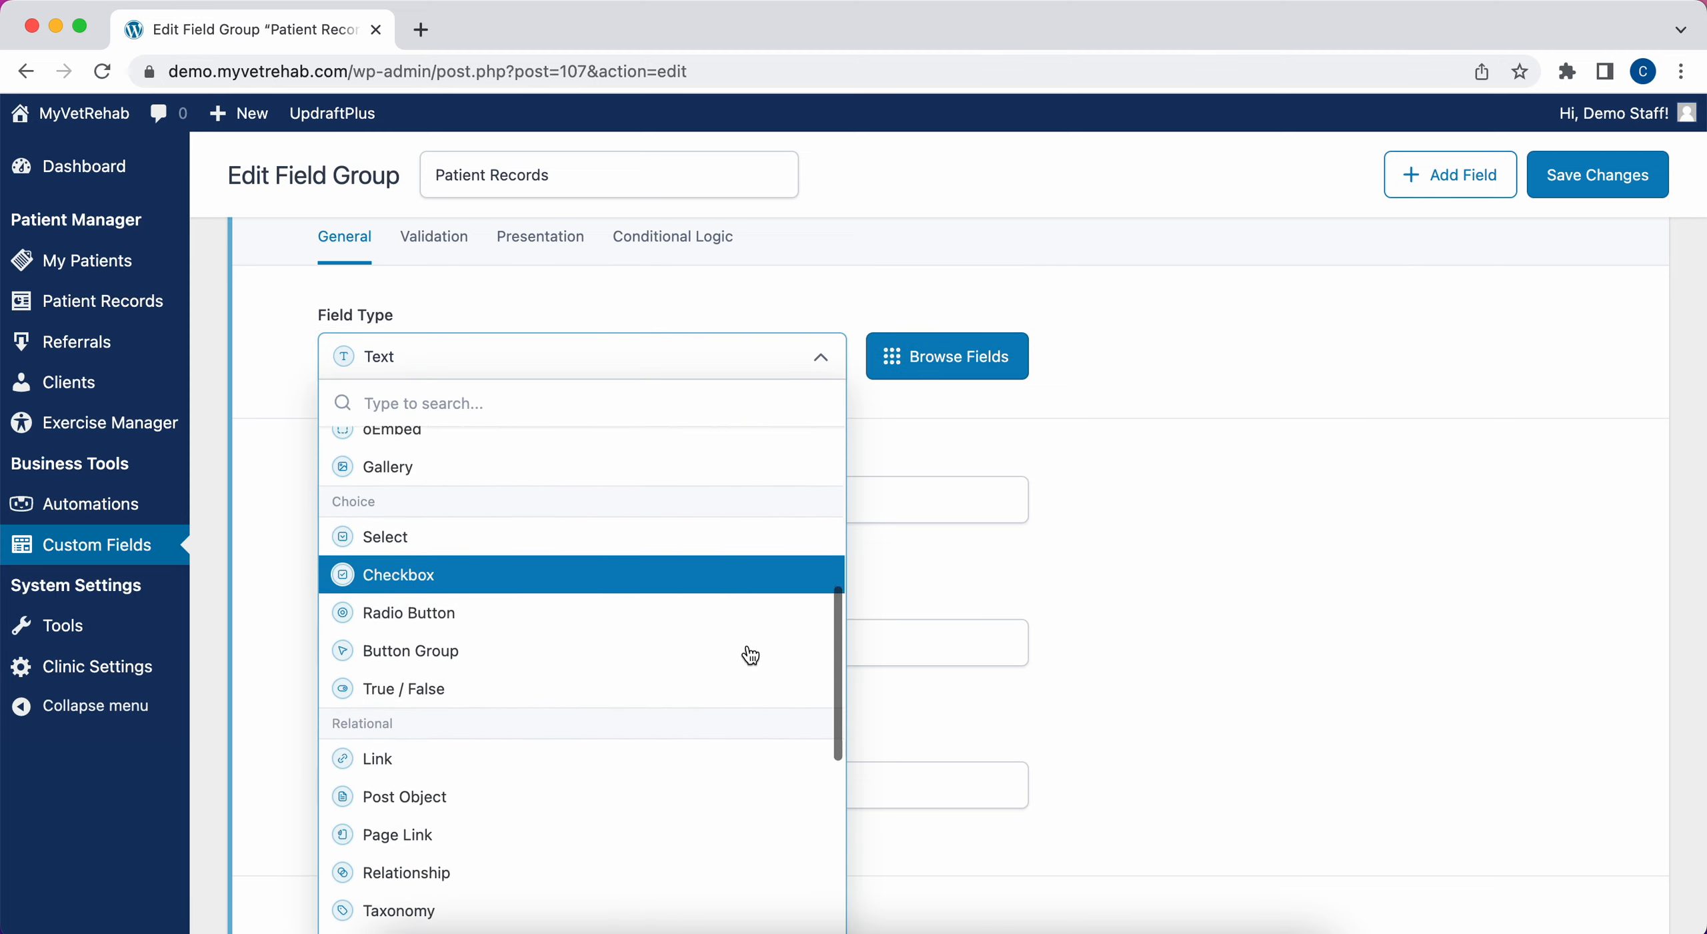
pyautogui.scroll(-4, 750, 655)
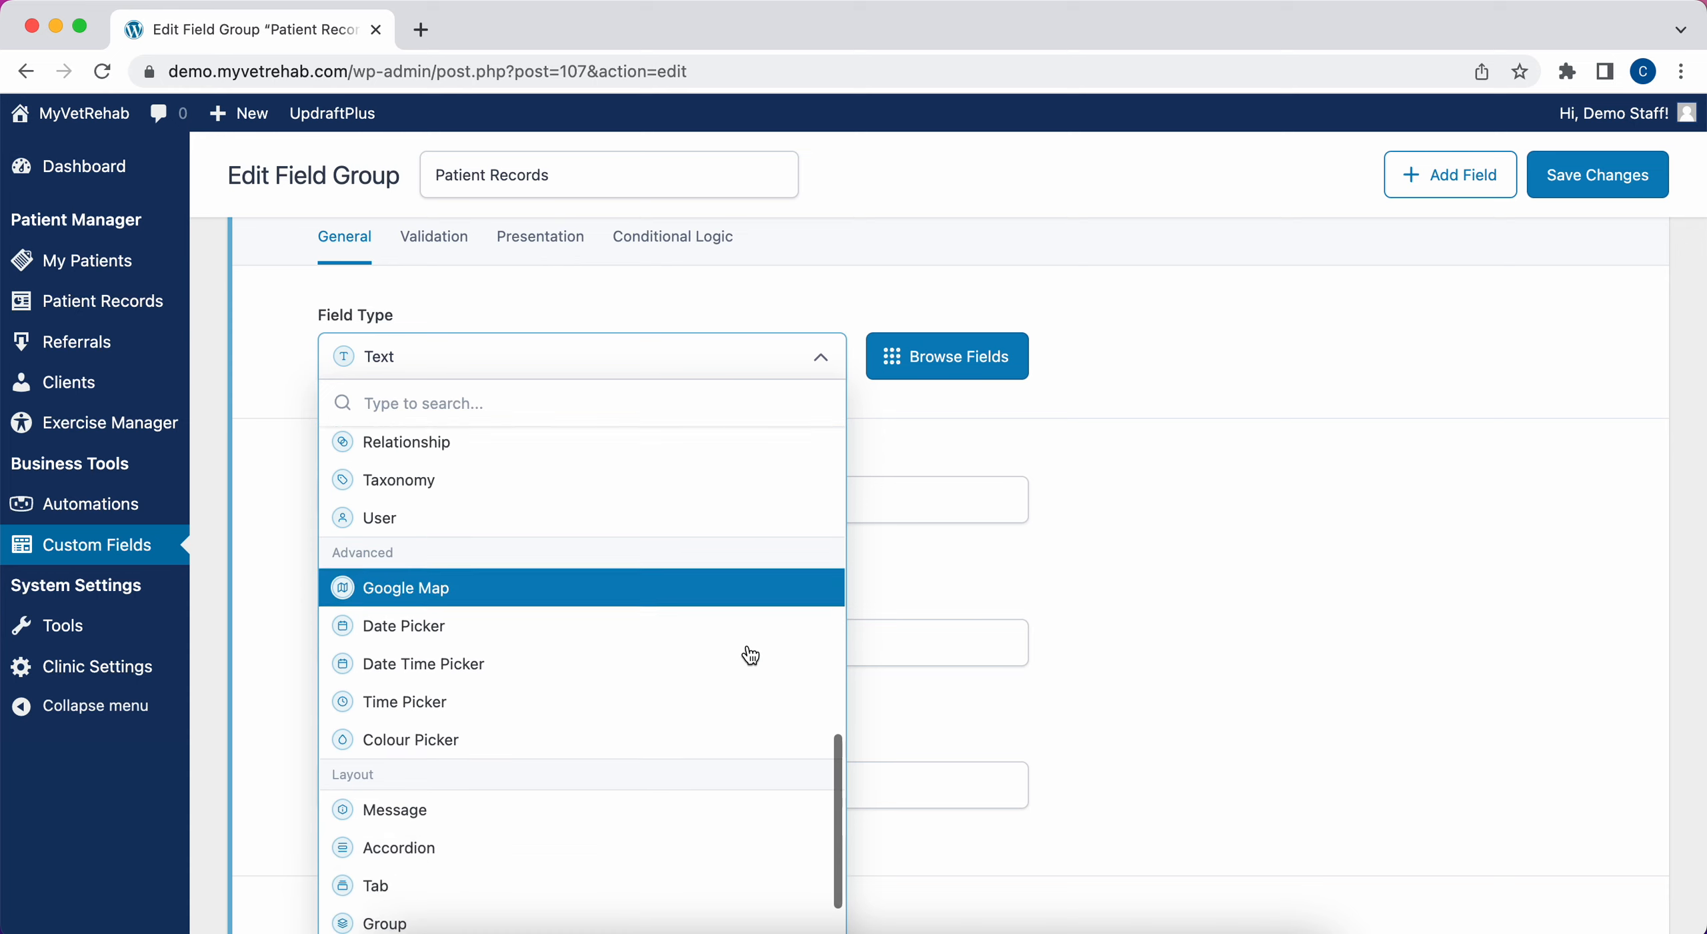
pyautogui.scroll(7, 750, 655)
pyautogui.scroll(5, 751, 655)
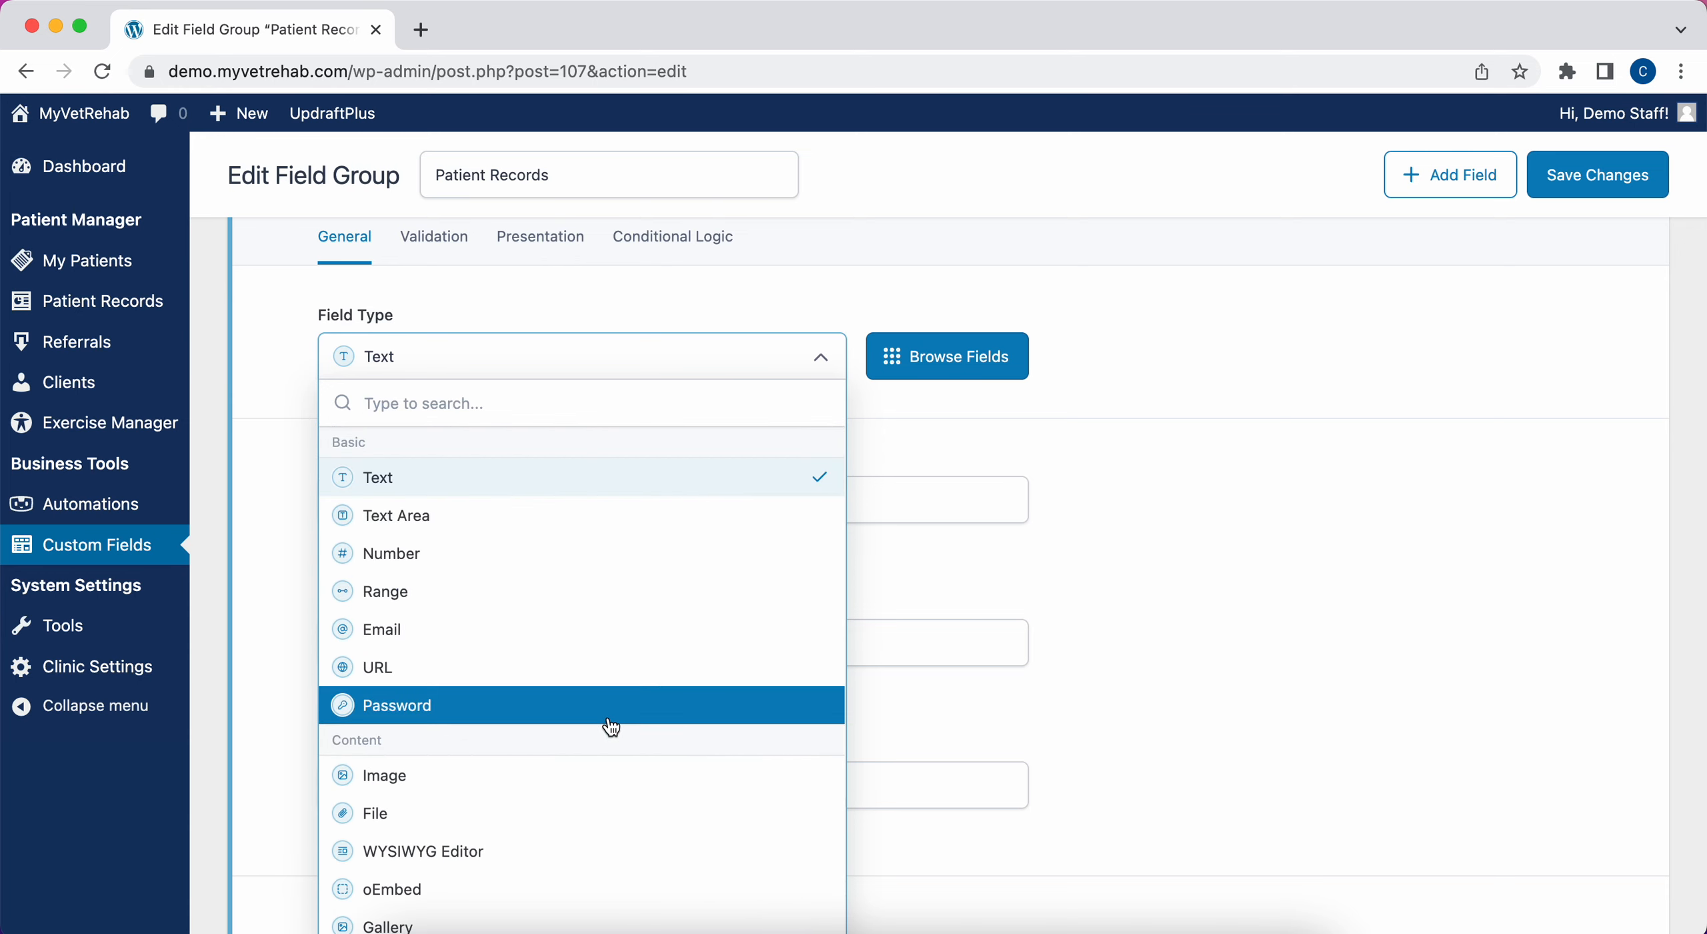
pyautogui.scroll(-3, 612, 727)
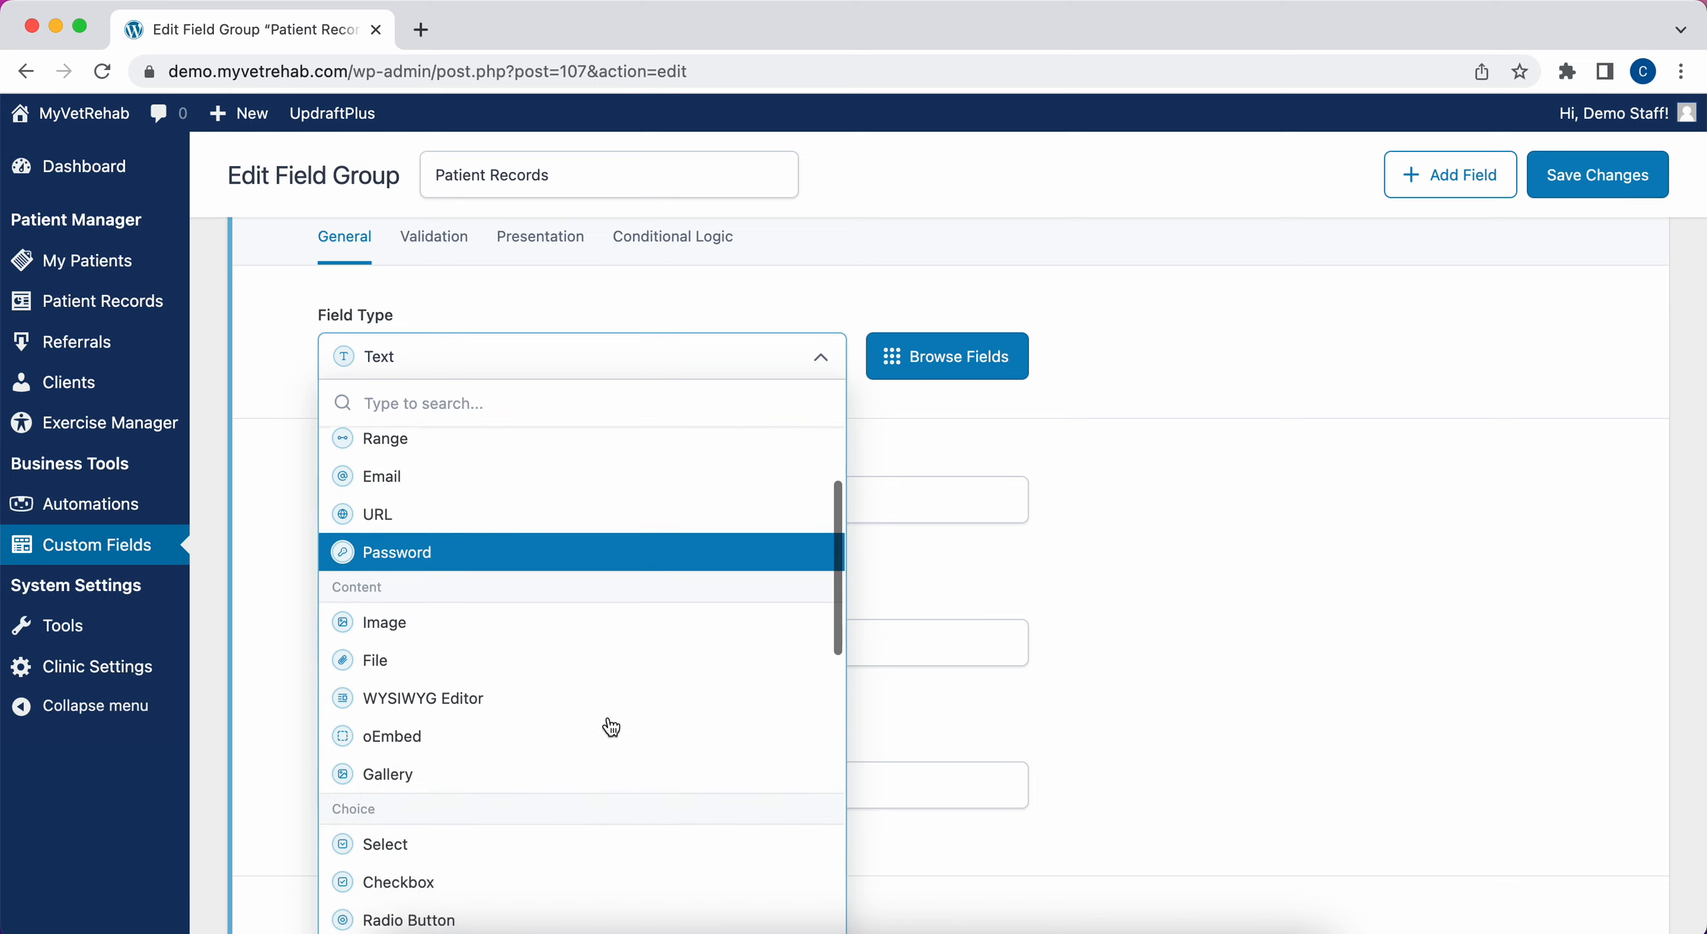
# - Close the field type list and delete the new unlabelled field from the Patient Records group
pyautogui.click(1219, 445)
pyautogui.scroll(3, 1220, 448)
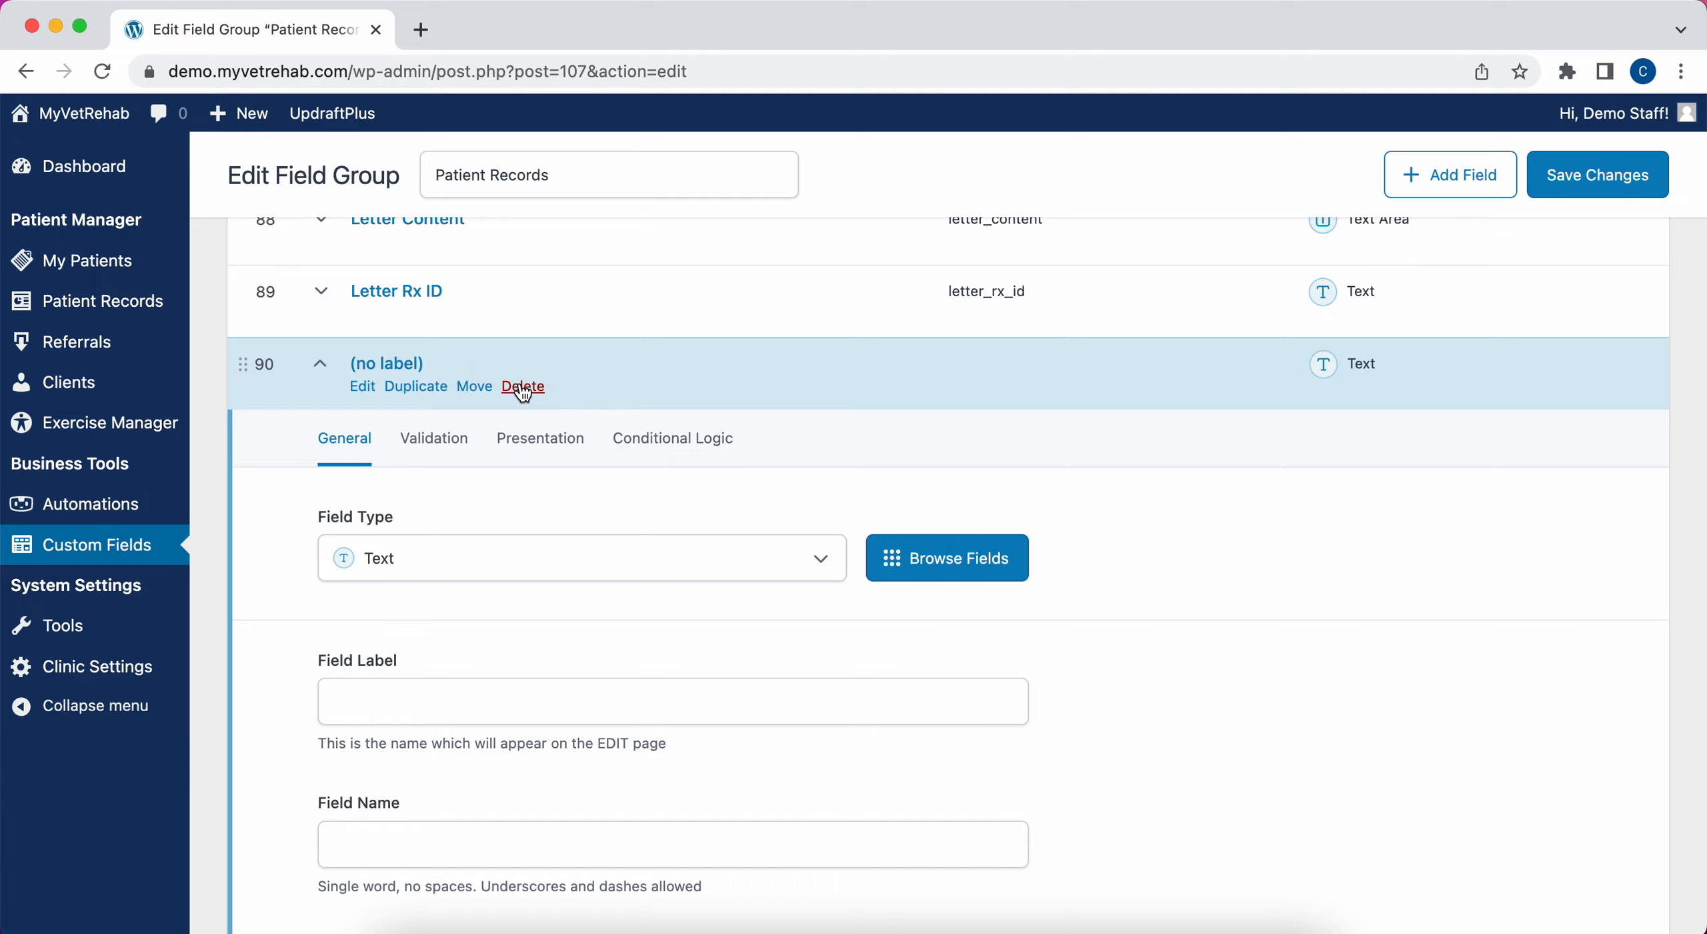
pyautogui.click(524, 388)
pyautogui.click(545, 345)
pyautogui.scroll(20, 538, 360)
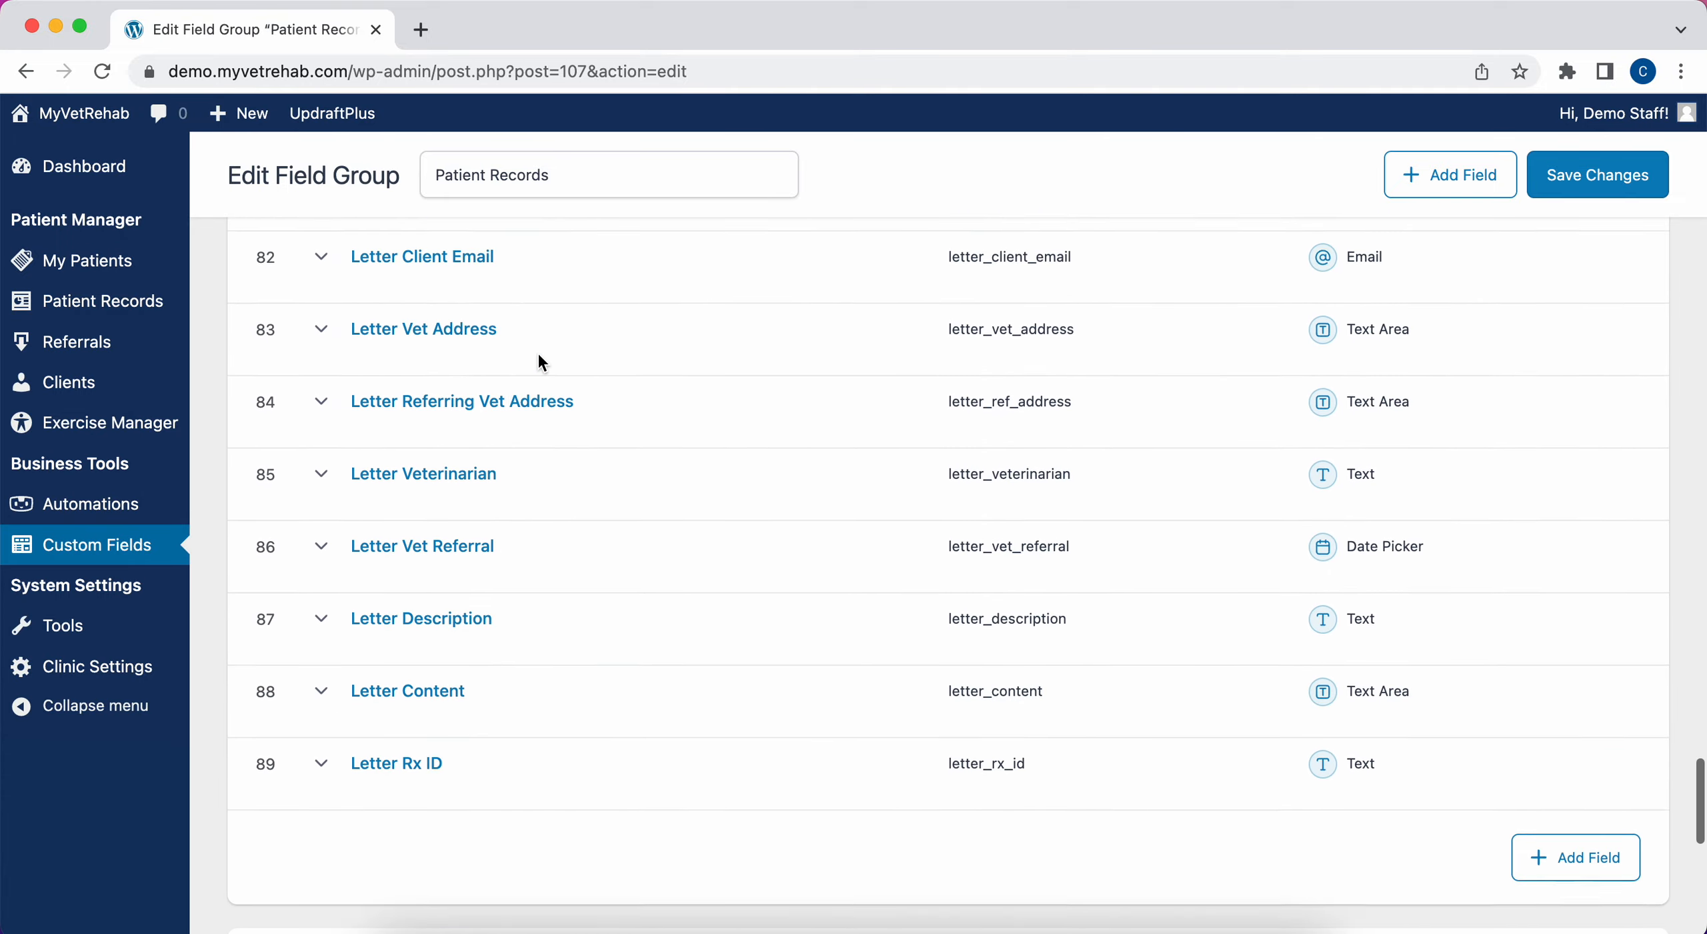
# - Leave the Patient Records field group and return to the overview of all custom field groups
pyautogui.scroll(20, 542, 364)
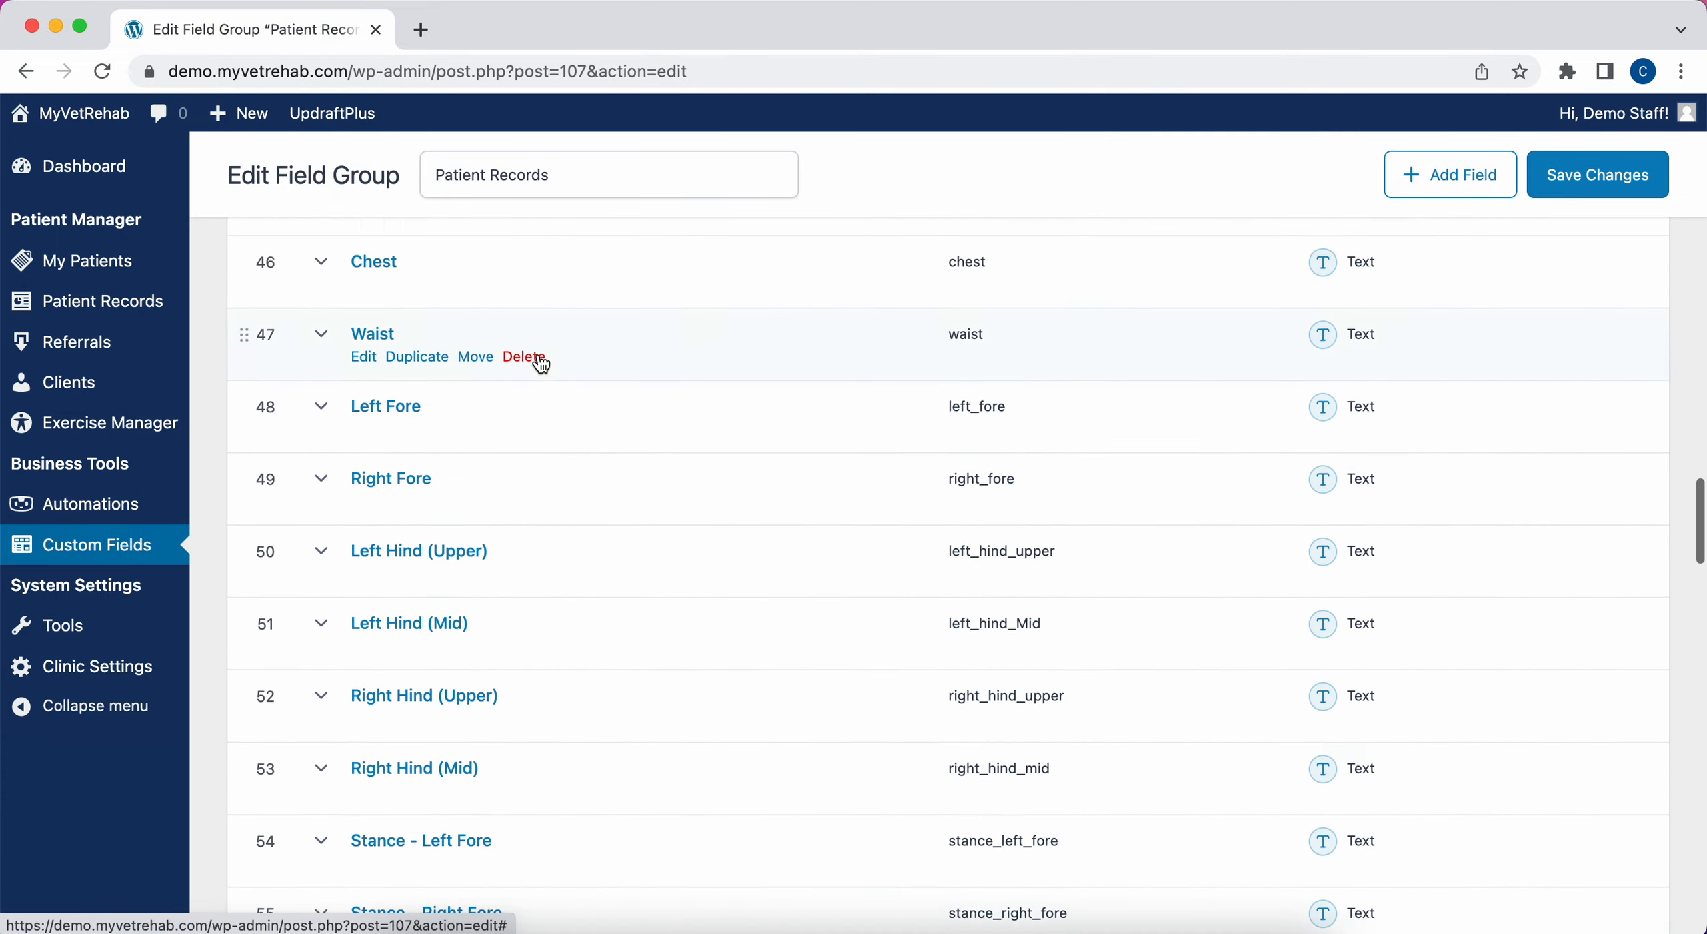
pyautogui.scroll(15, 541, 363)
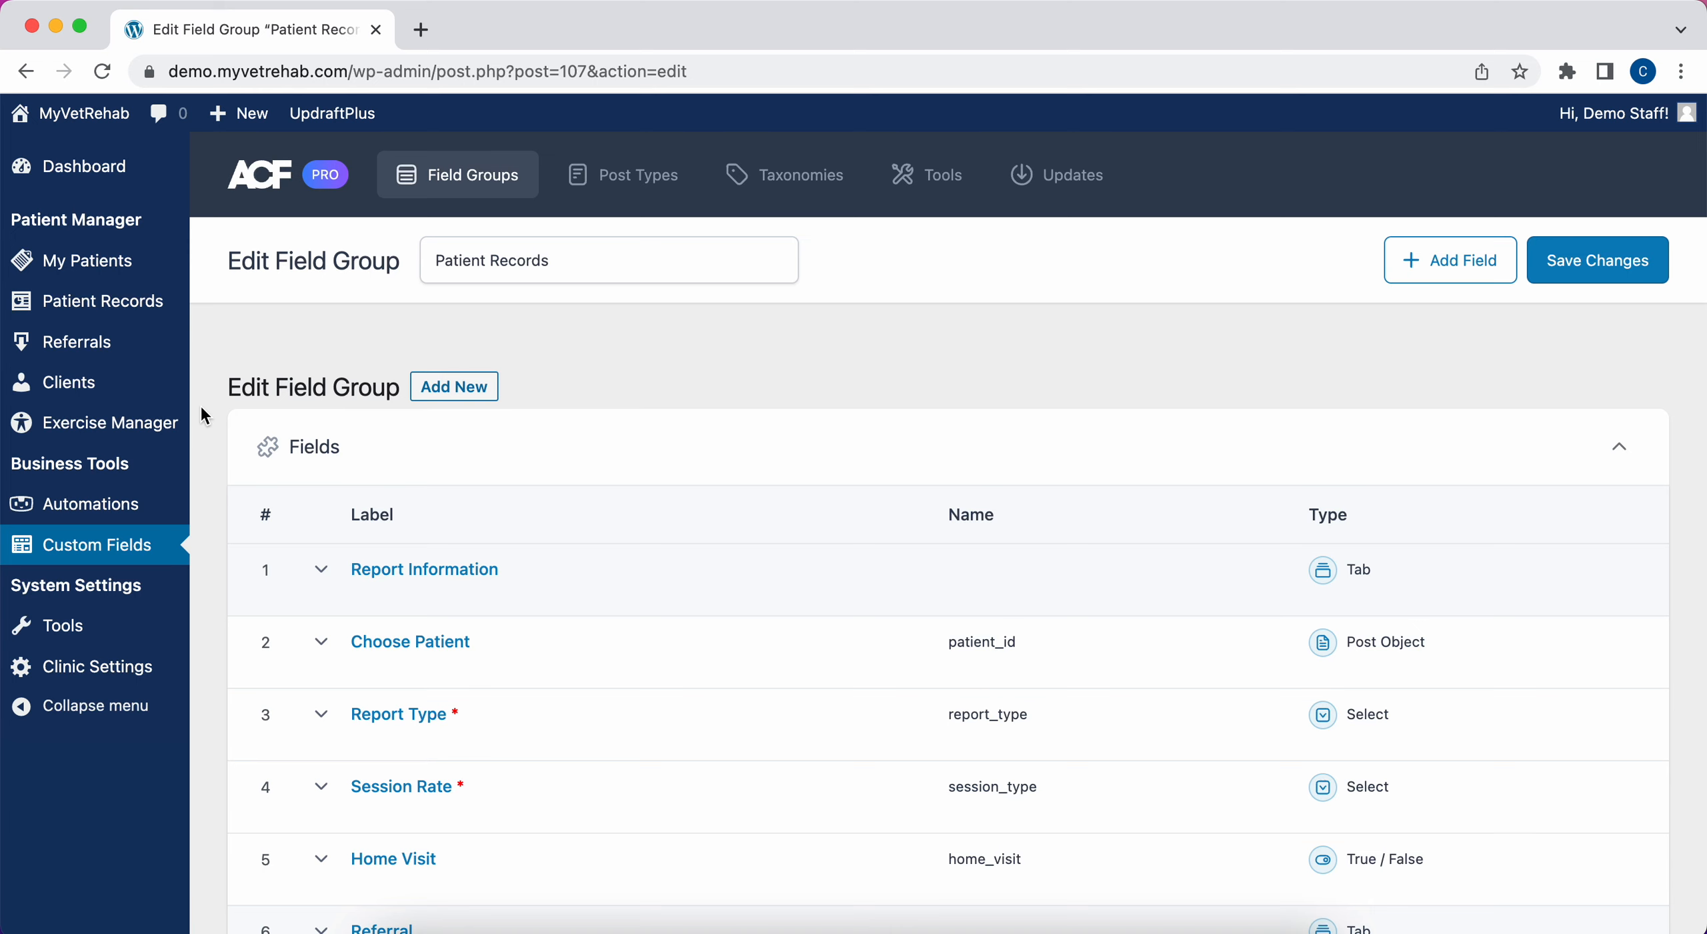
pyautogui.moveTo(72, 525)
pyautogui.click(118, 552)
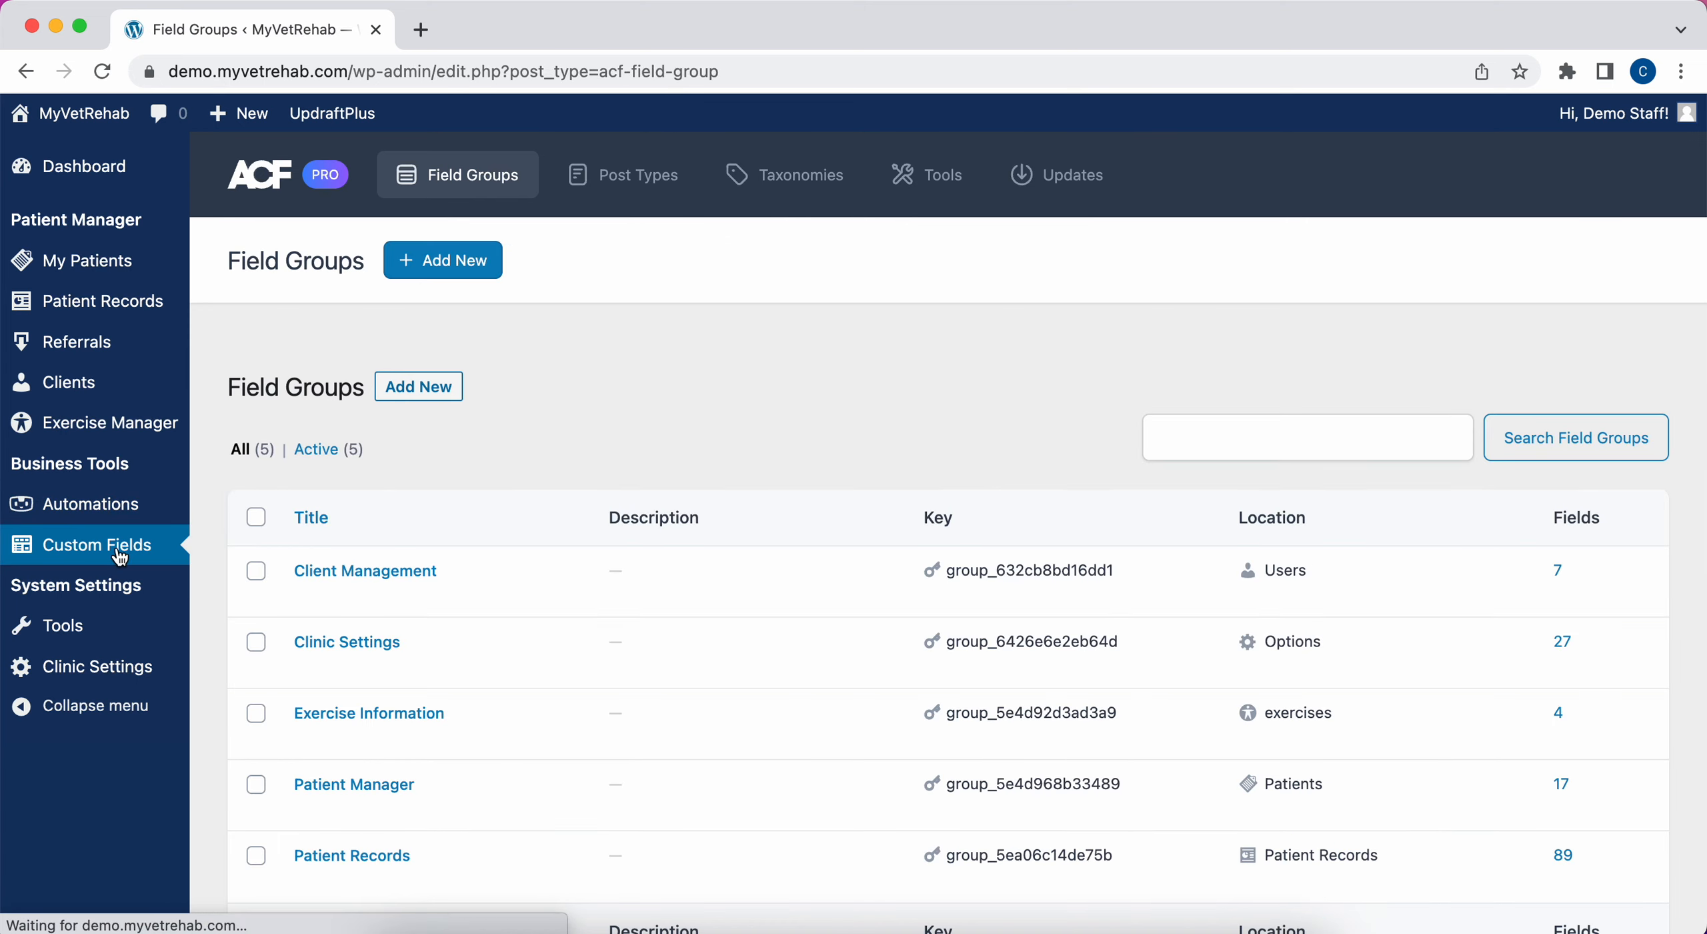
# - Open Test Patient's details and start a letter from the Hydro clinical record dated 30-05-2023
pyautogui.click(110, 267)
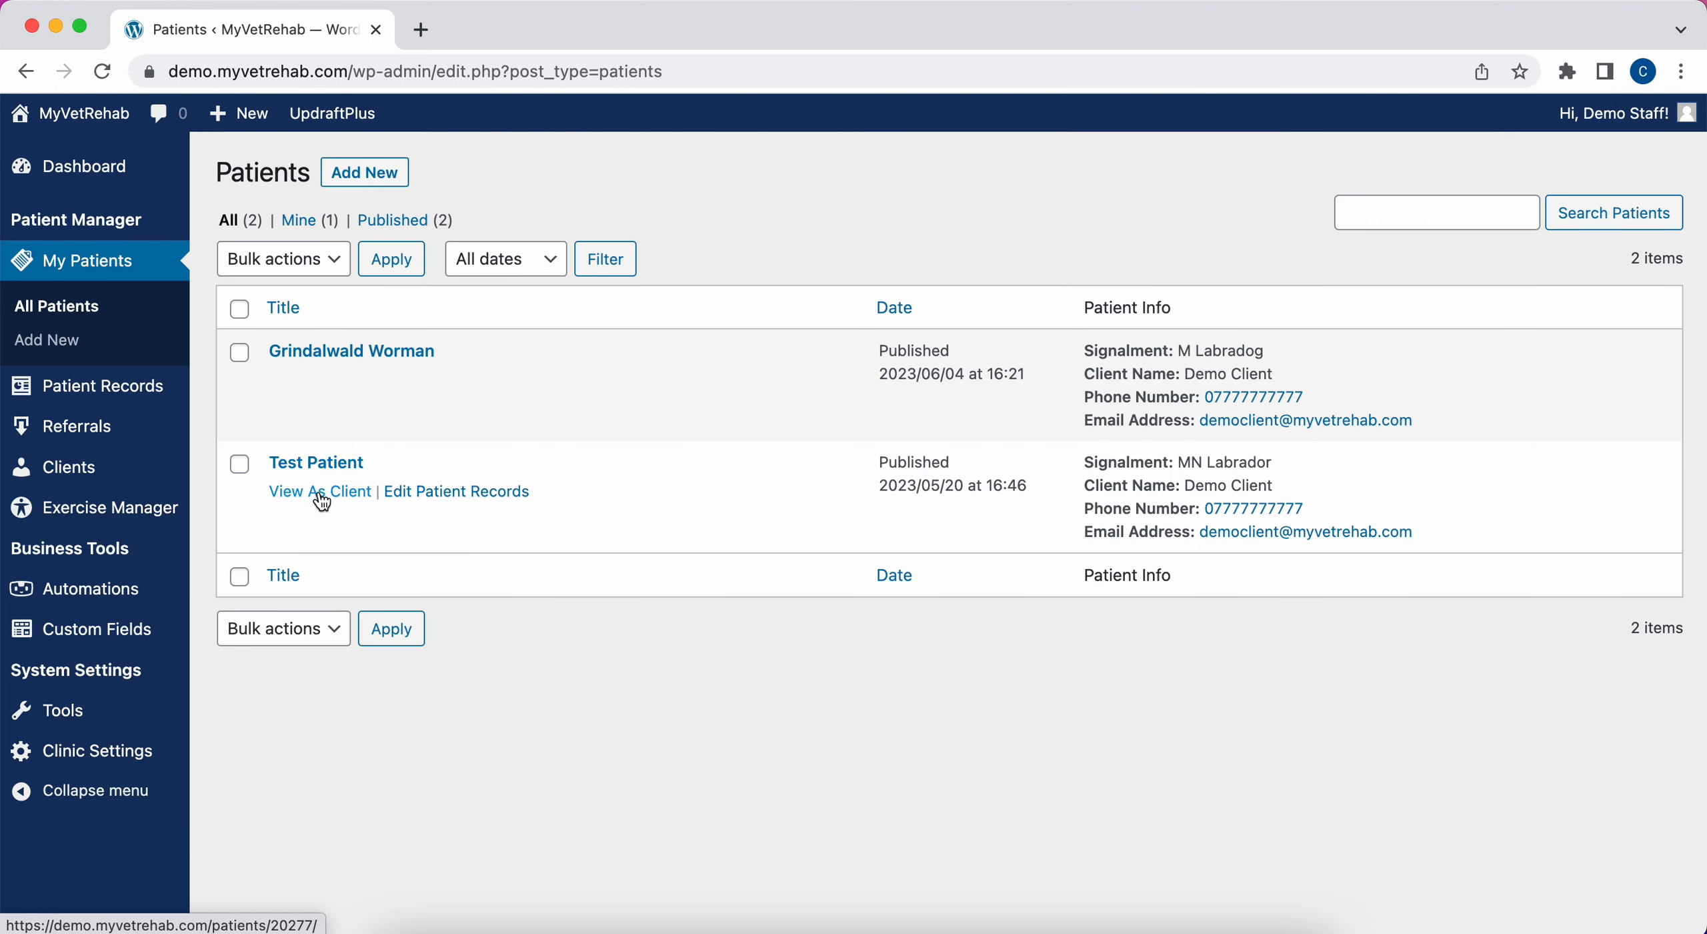
pyautogui.click(354, 467)
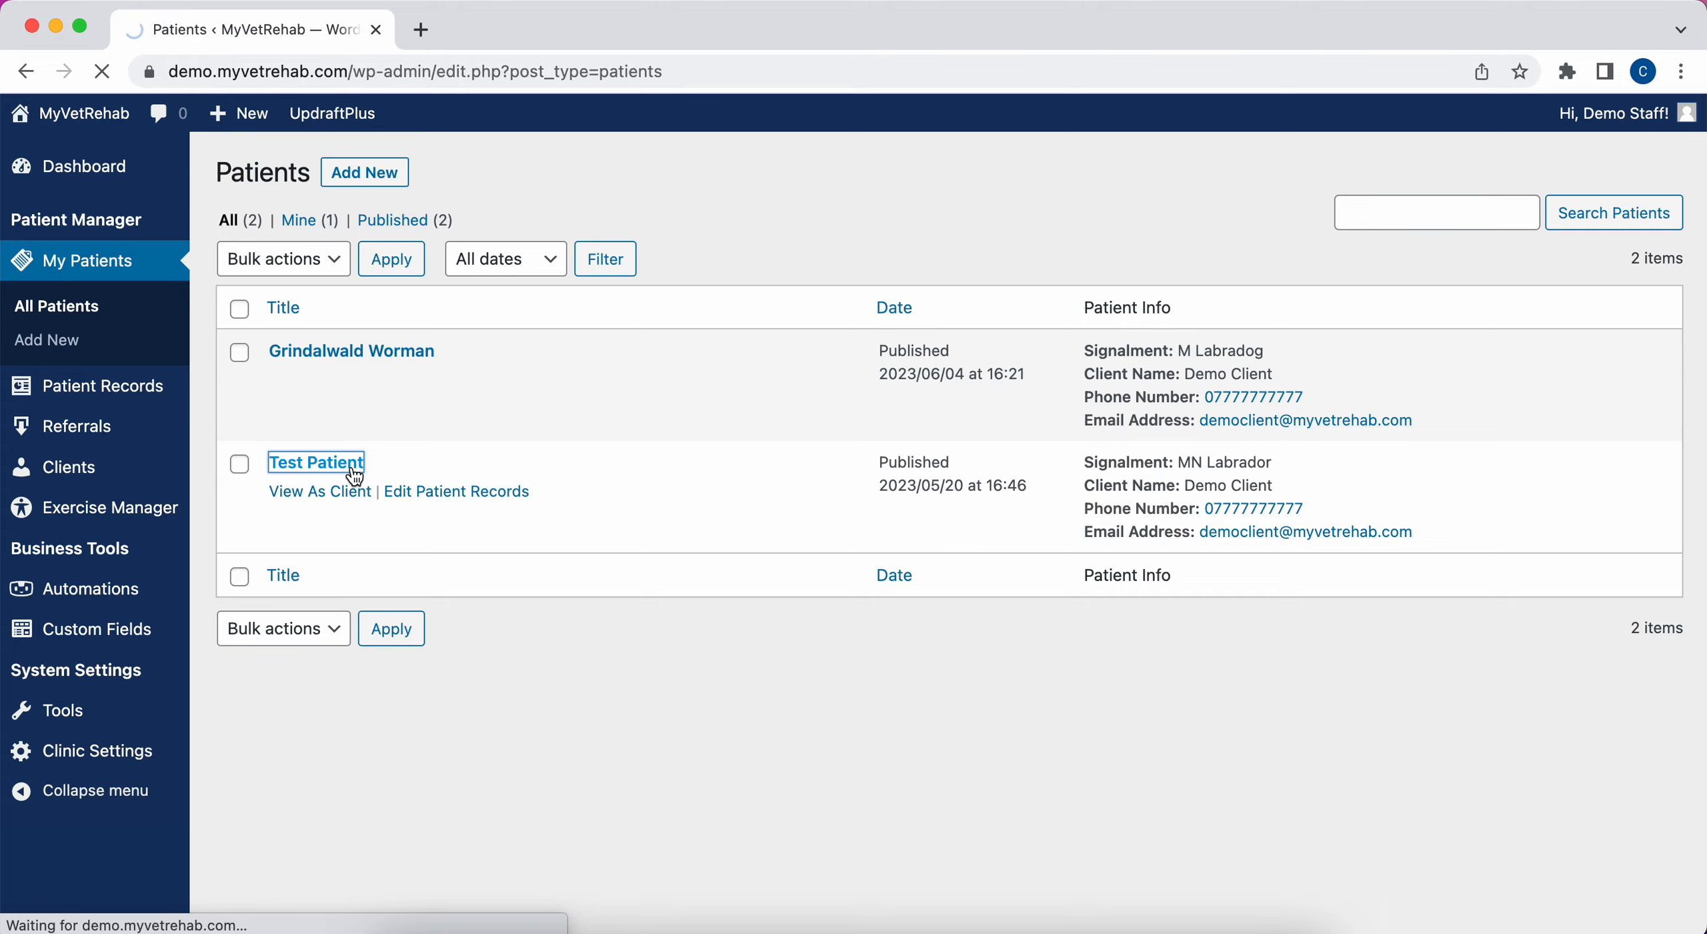
pyautogui.scroll(-2, 1067, 647)
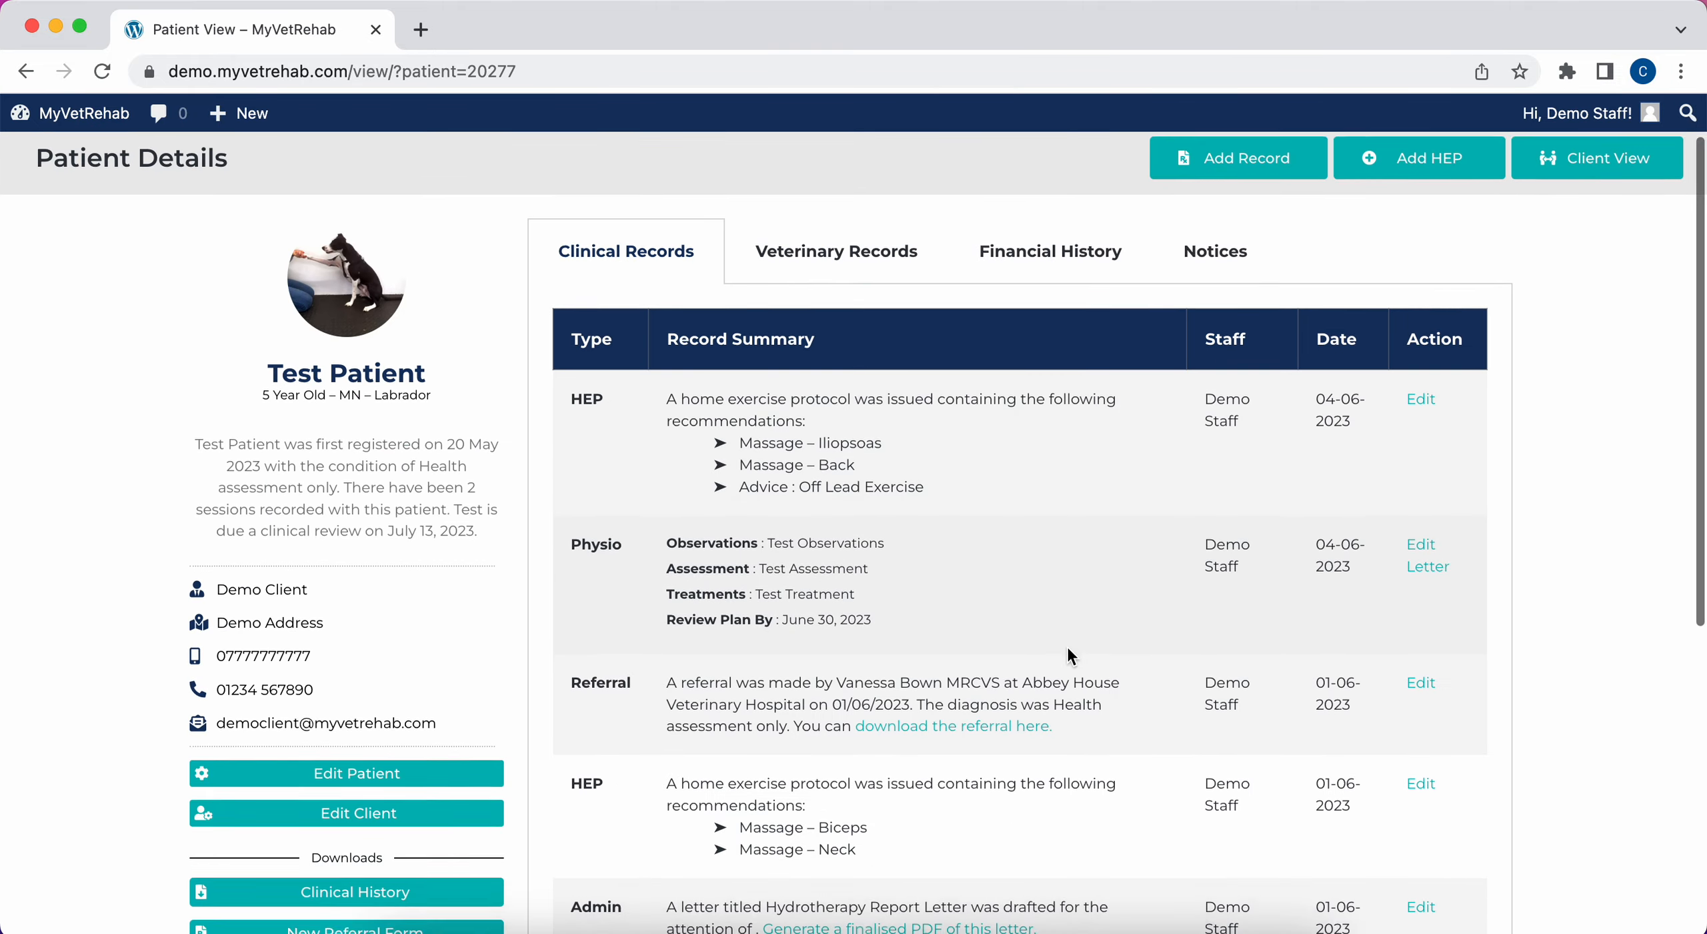
pyautogui.scroll(-8, 1067, 649)
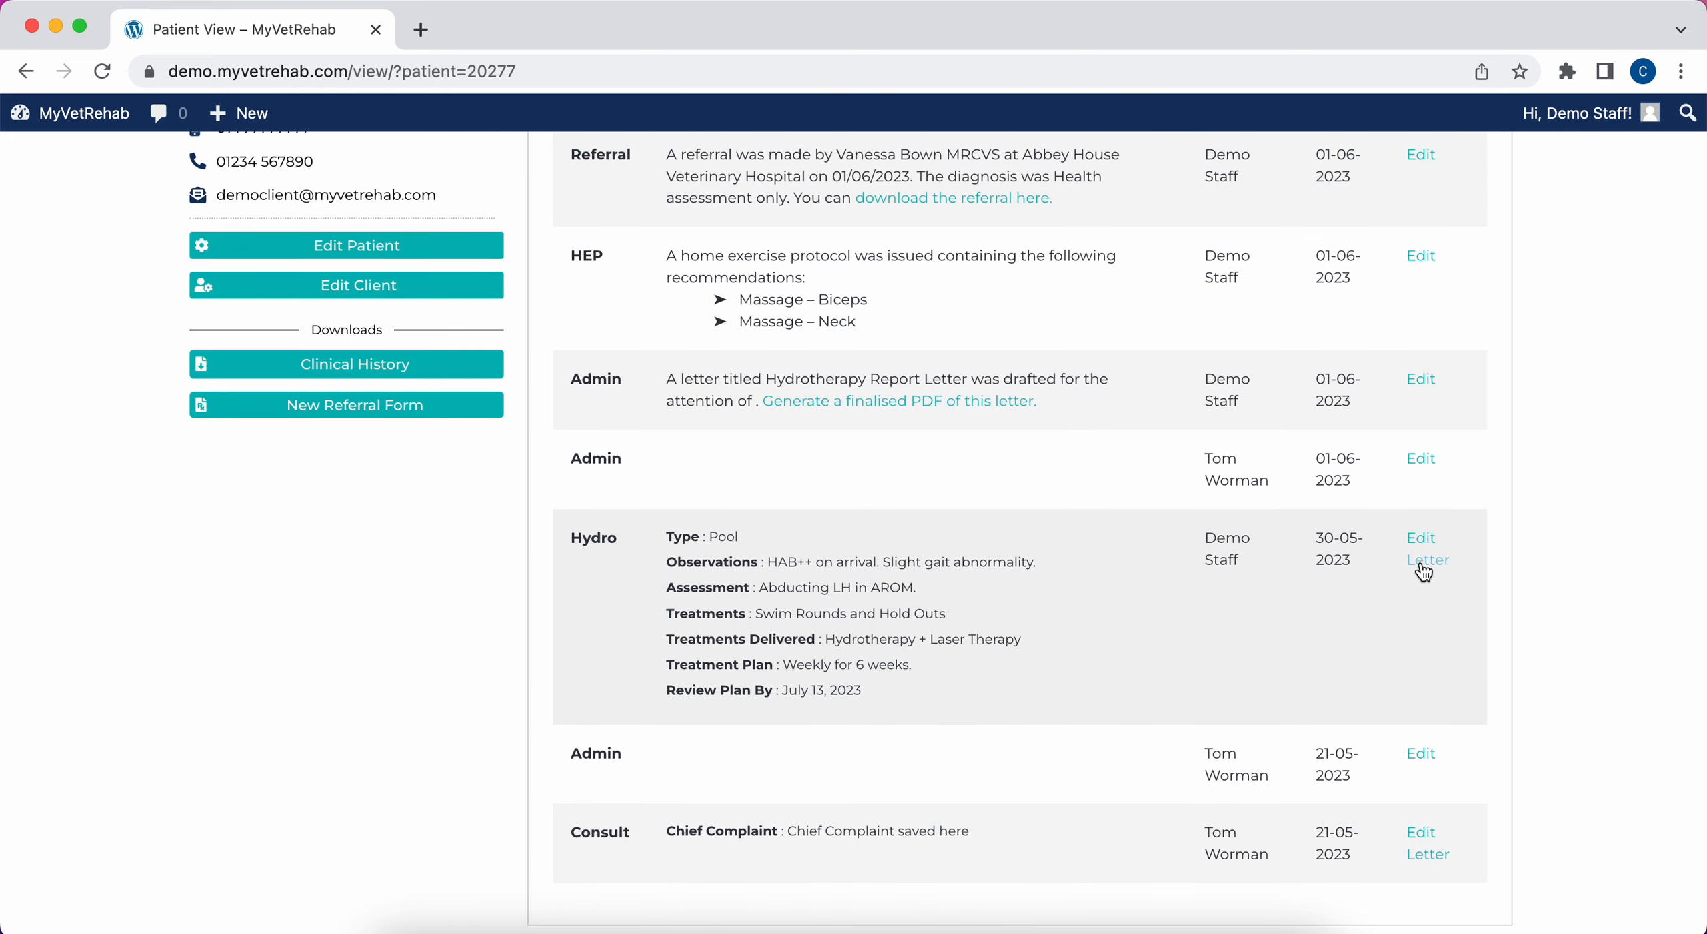
pyautogui.click(1425, 569)
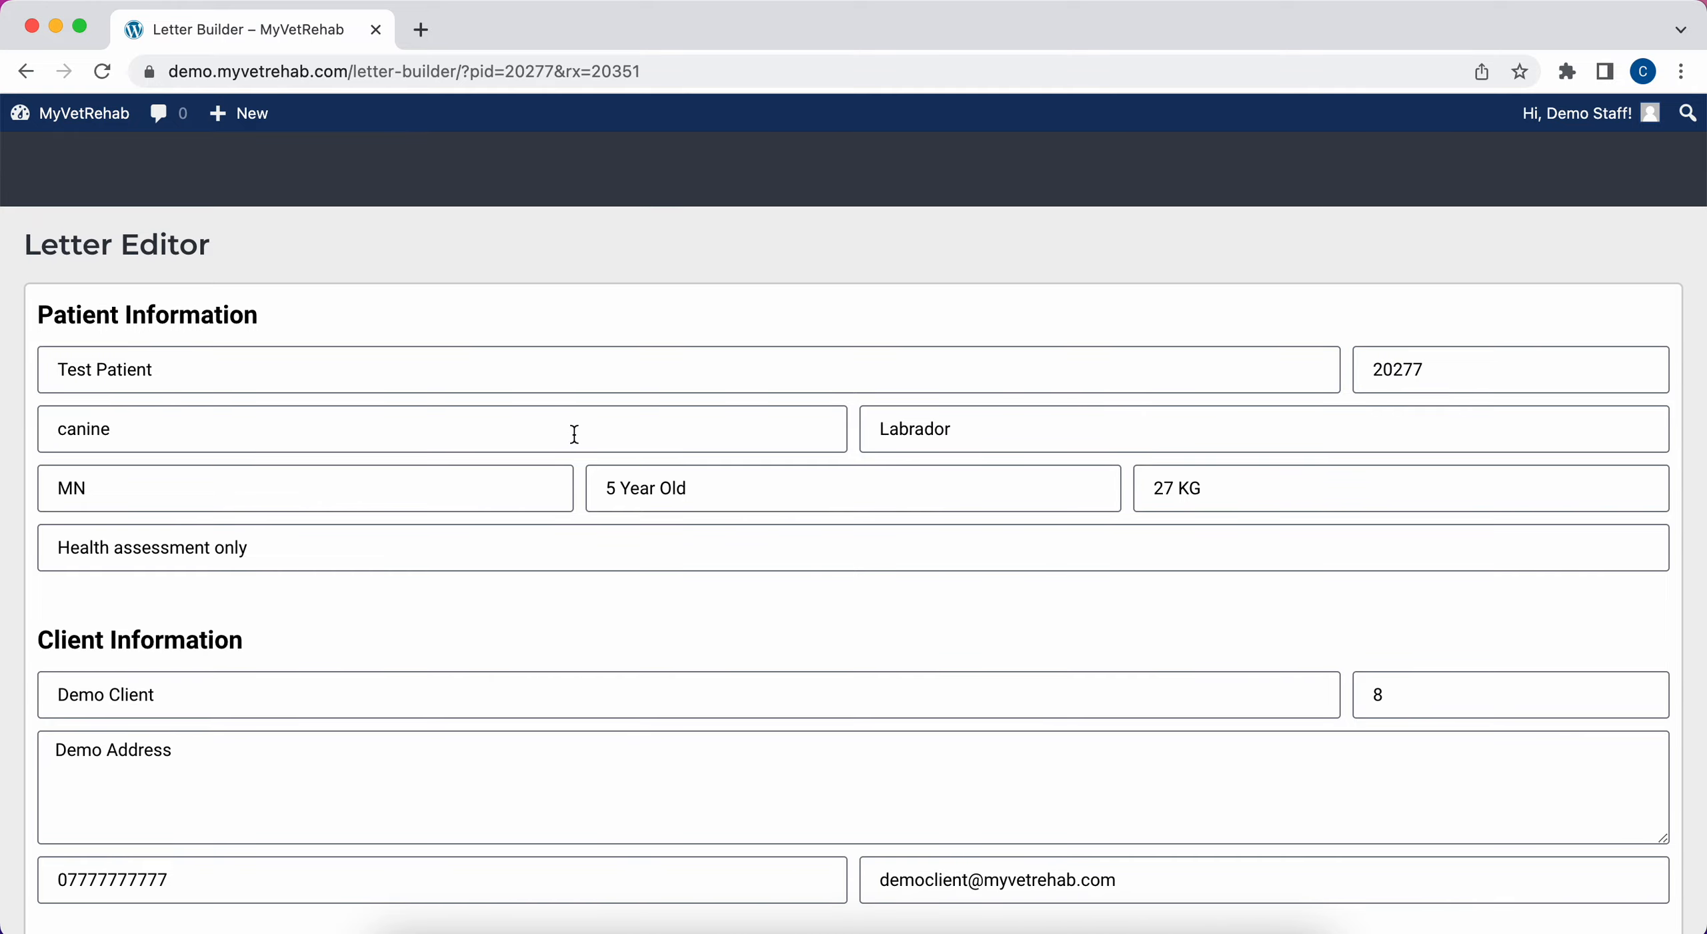
# - Check the prefilled patient, client, vet and referral information in the letter editor, down to the letter content
pyautogui.scroll(-5, 570, 360)
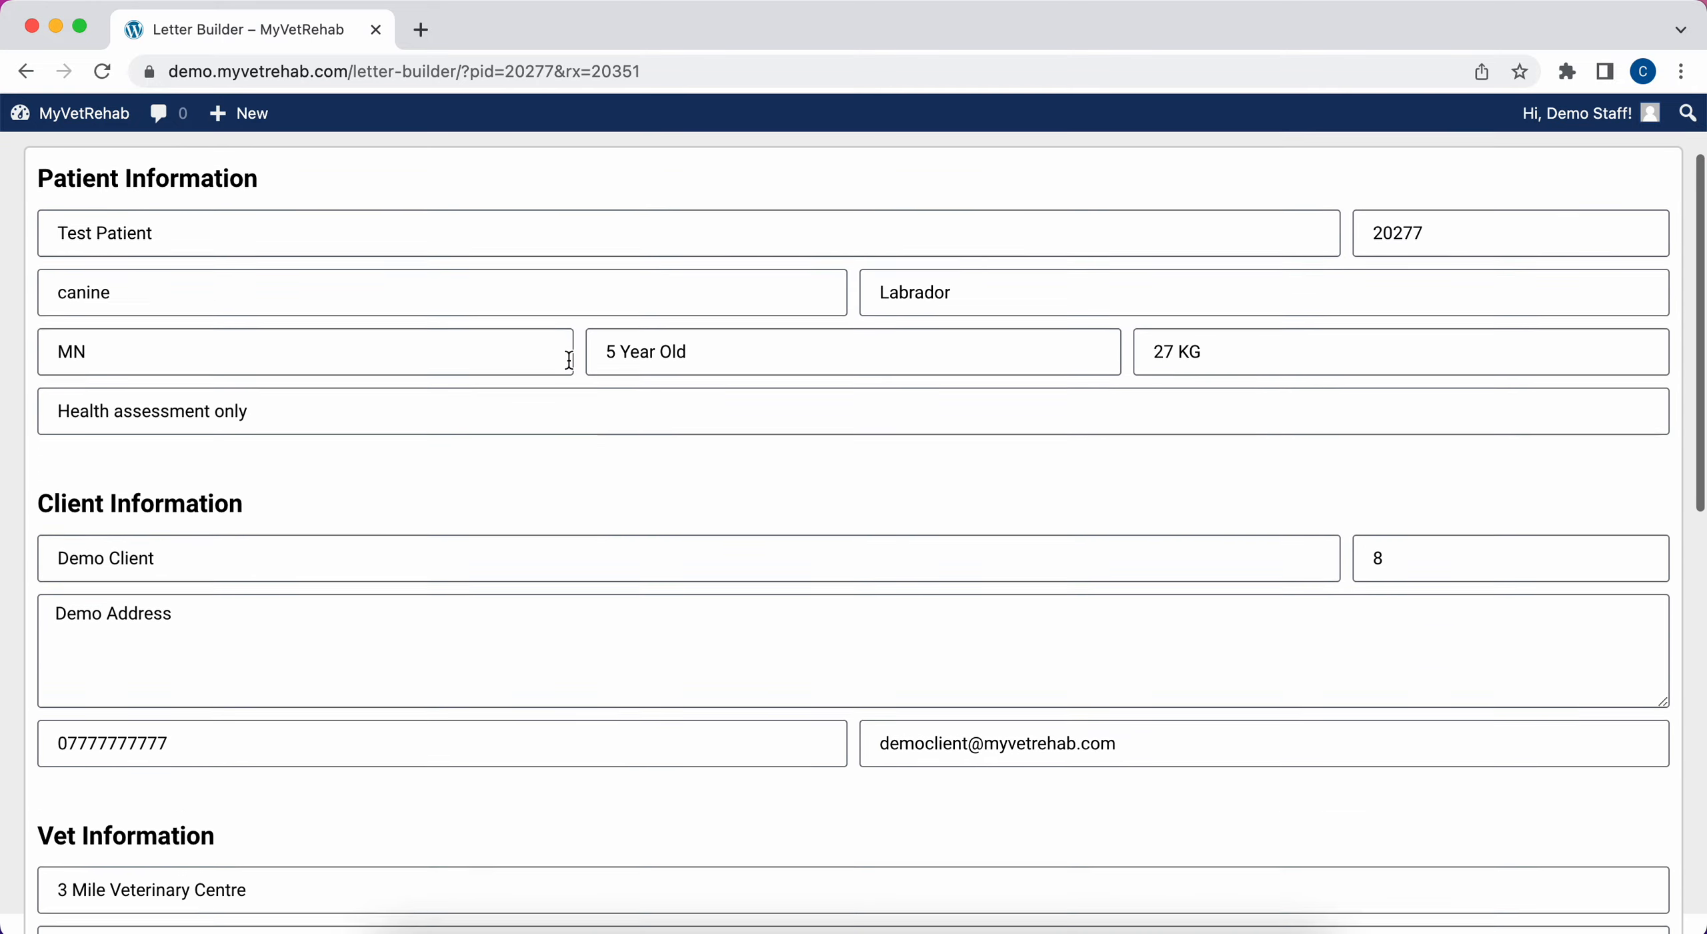
pyautogui.scroll(-4, 570, 360)
pyautogui.click(358, 252)
pyautogui.click(338, 394)
pyautogui.scroll(-12, 336, 676)
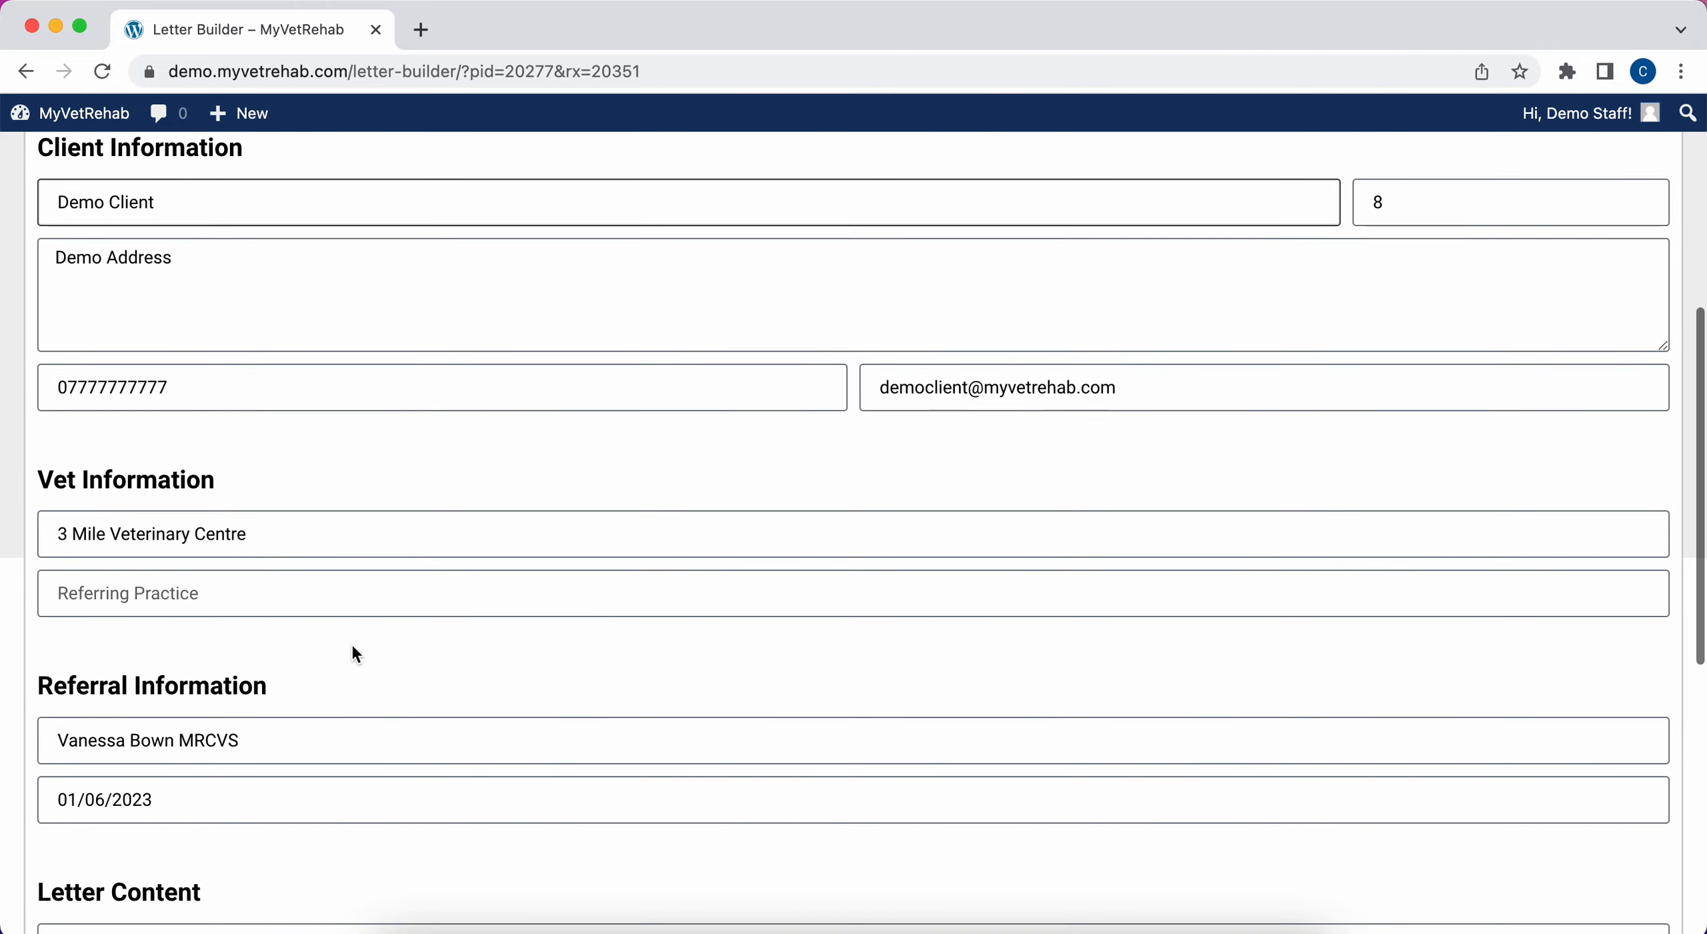
pyautogui.scroll(-12, 353, 646)
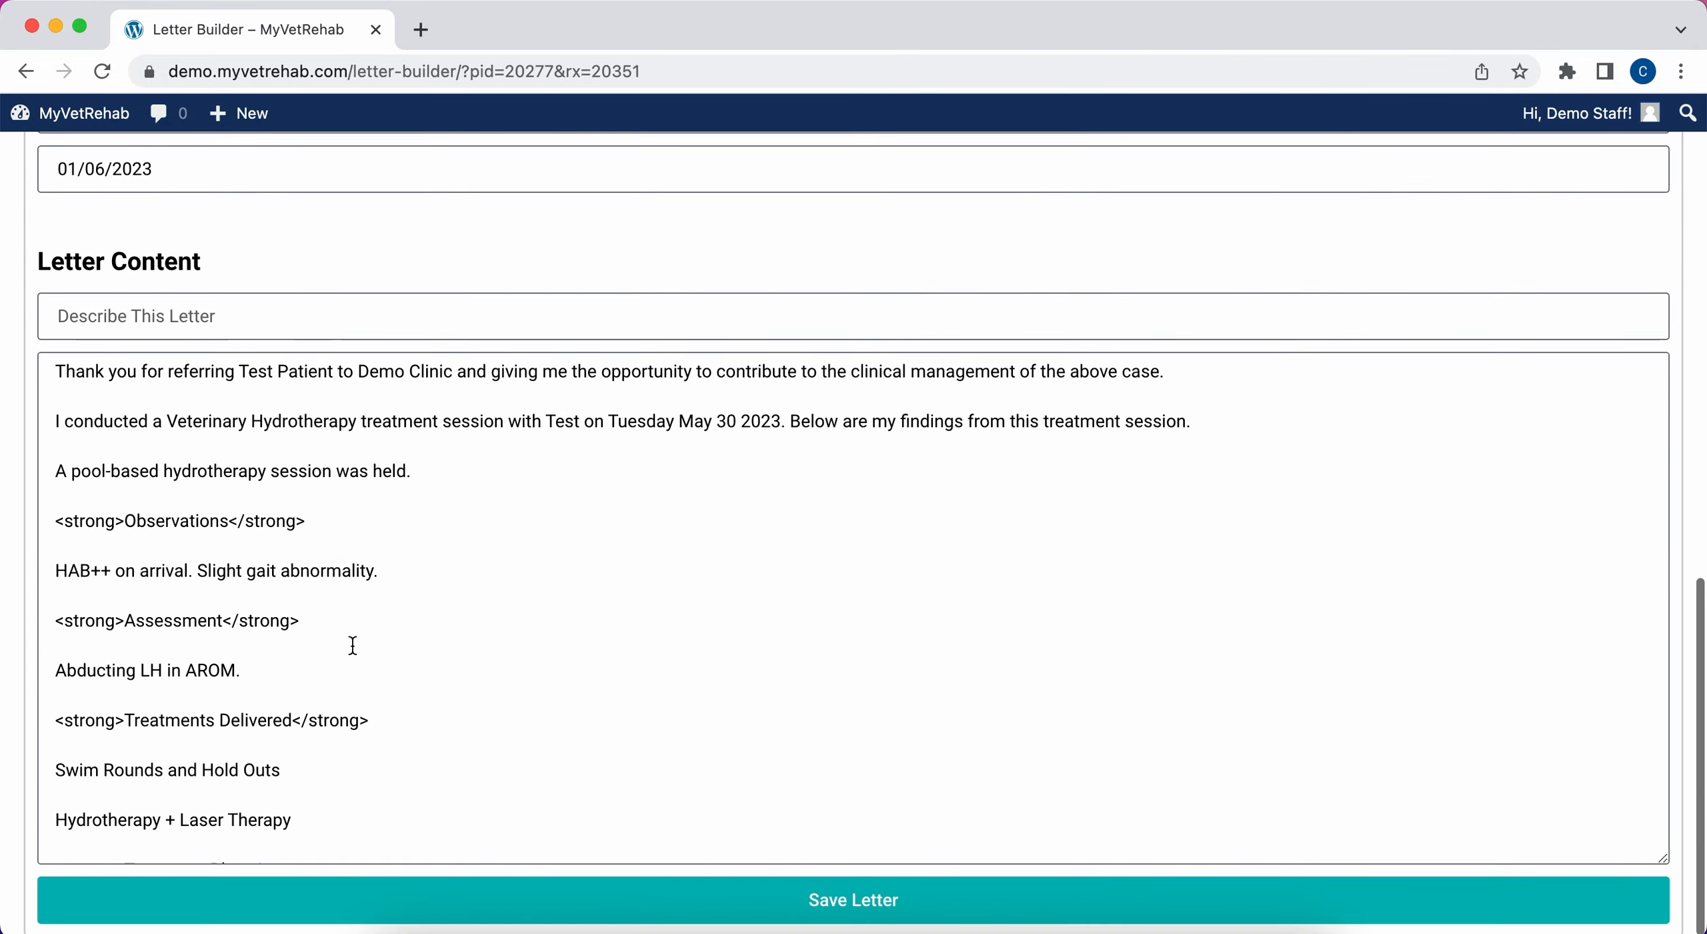
# - Describe the letter as "Vet Report", review its session findings text and save the letter
pyautogui.click(184, 302)
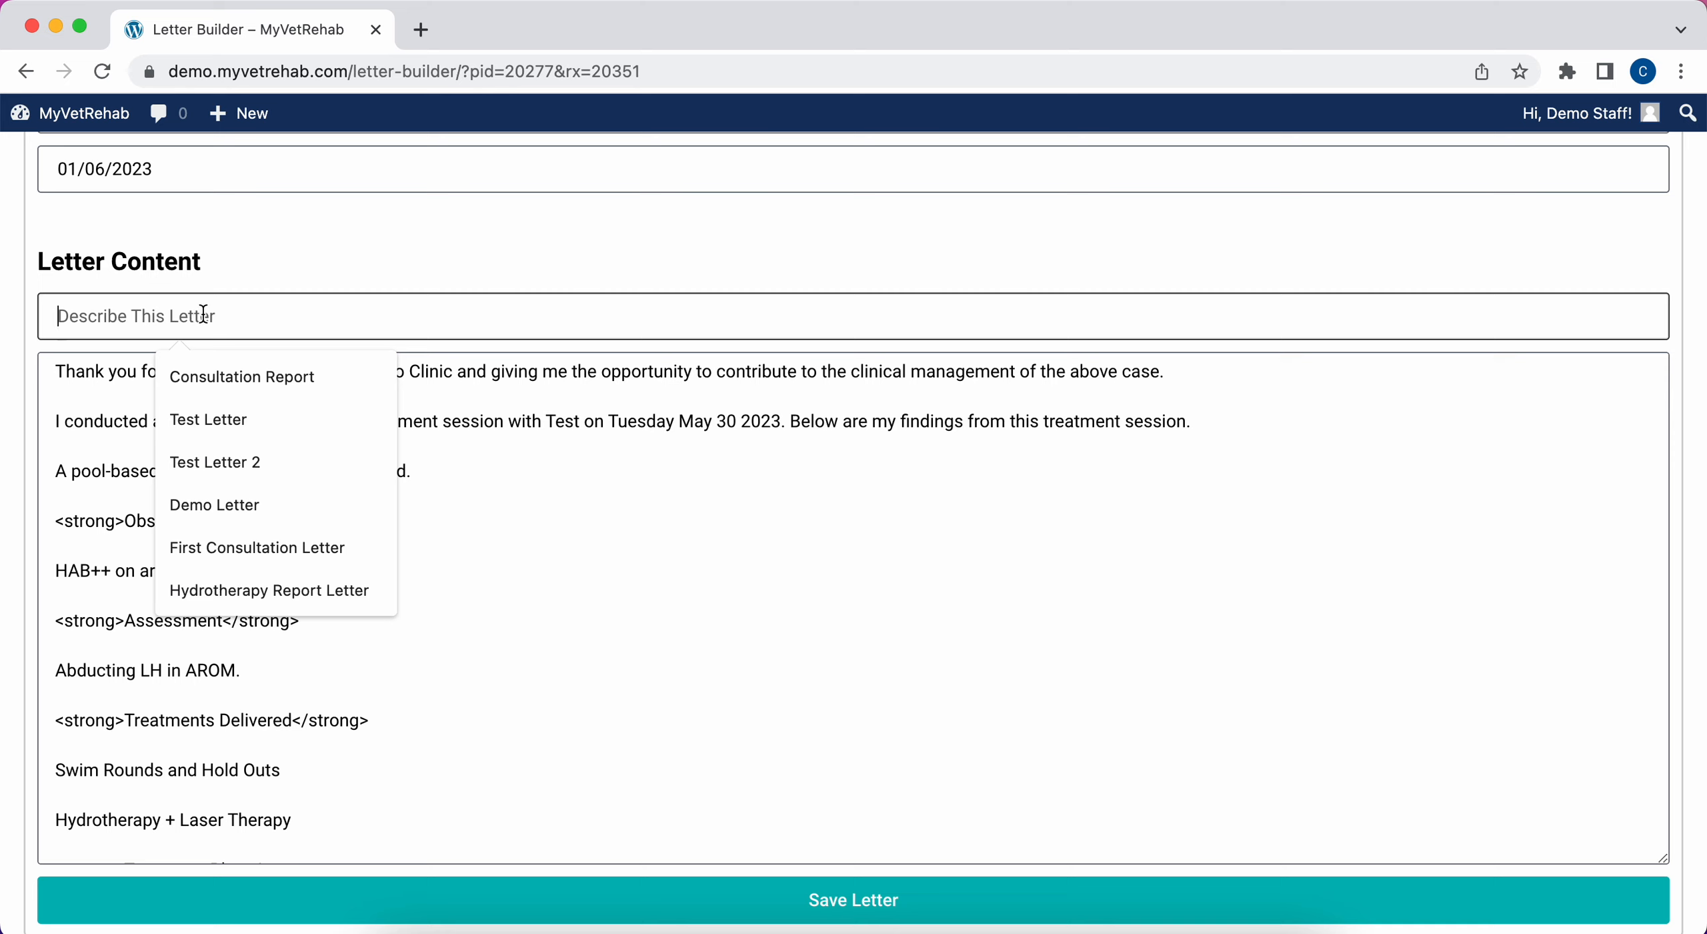
pyautogui.write('Vet Report')
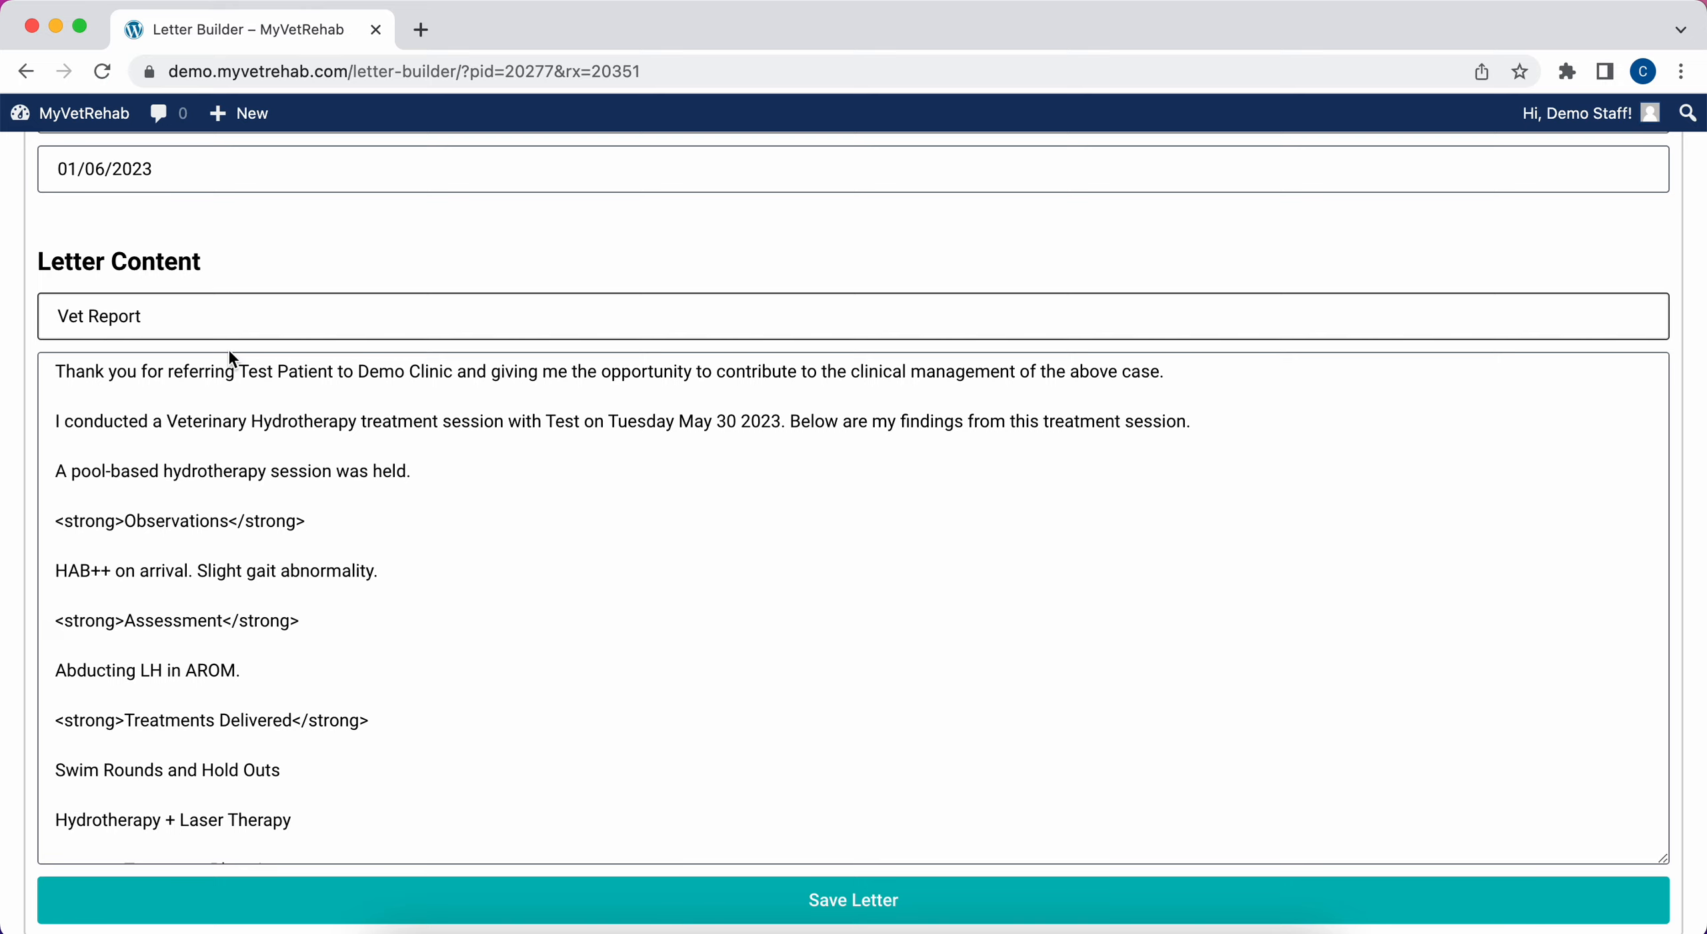
pyautogui.scroll(-5, 256, 506)
pyautogui.scroll(3, 246, 707)
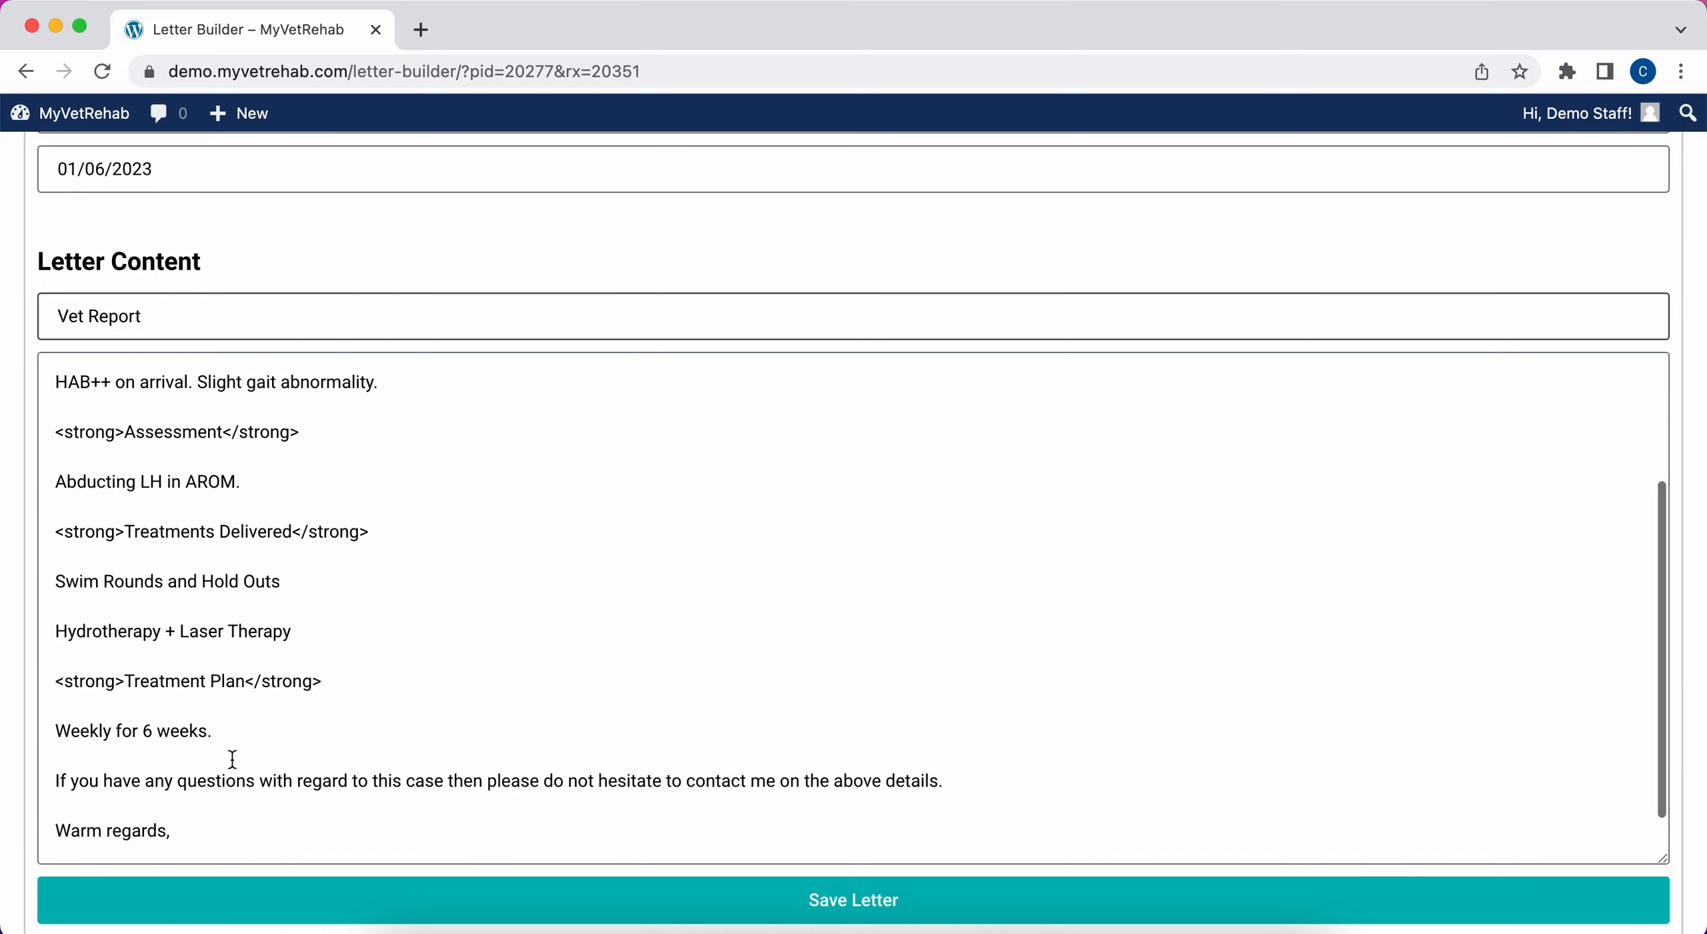
pyautogui.moveTo(236, 757); pyautogui.dragTo(133, 474)
pyautogui.scroll(1, 144, 493)
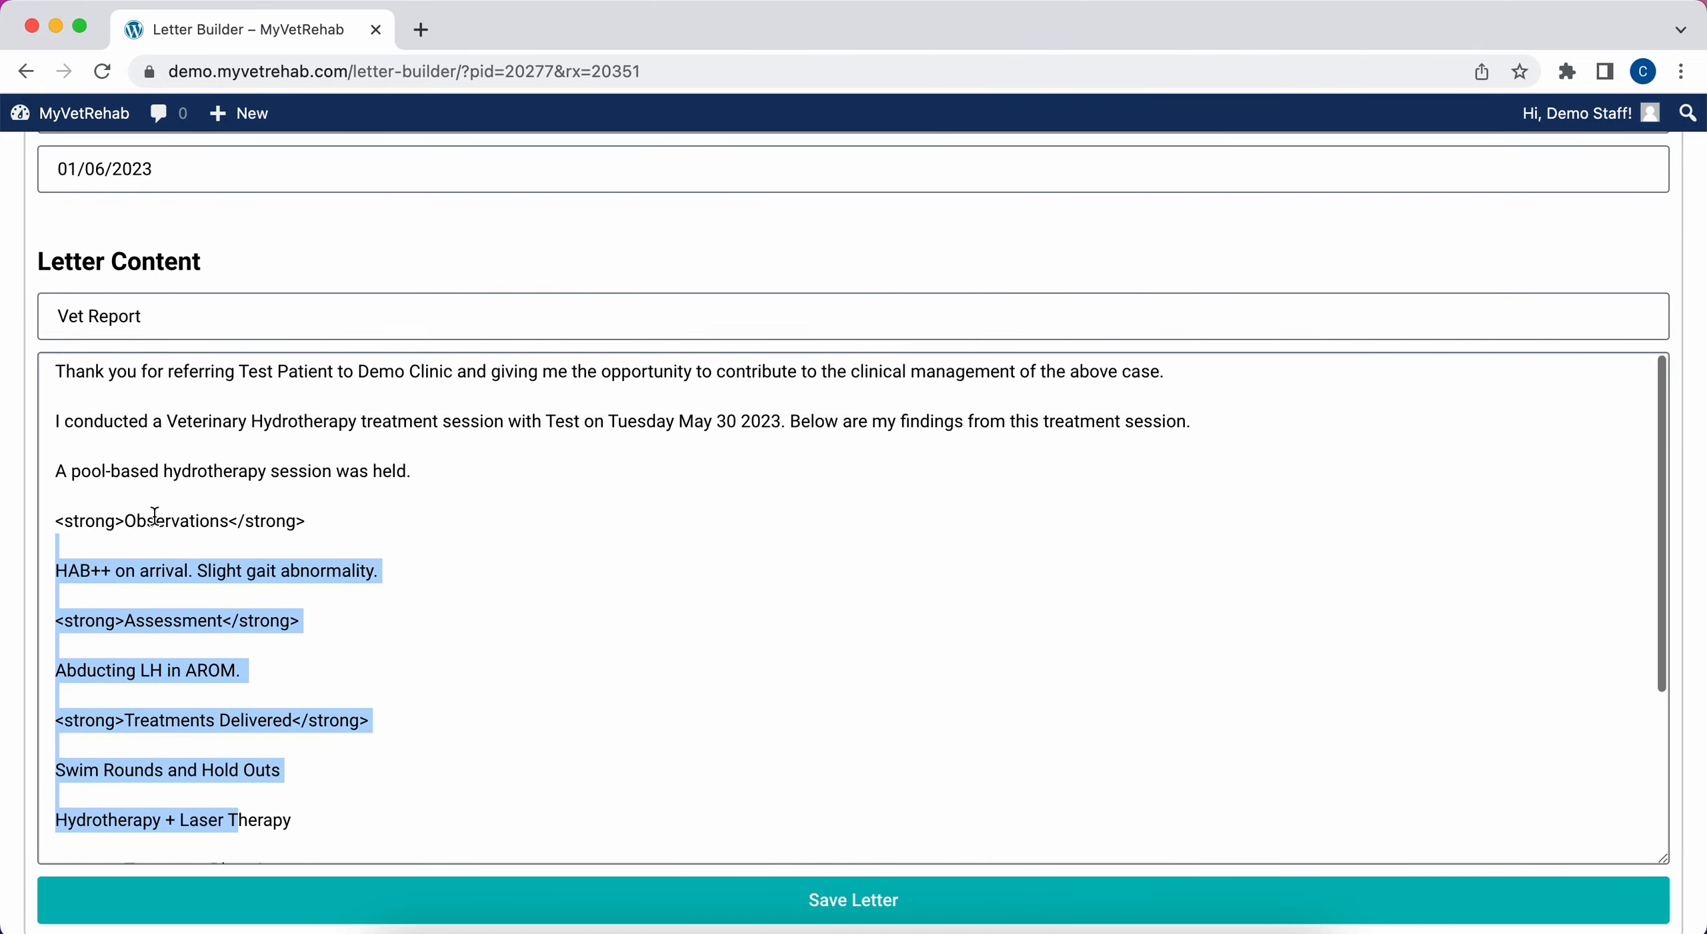
pyautogui.click(477, 900)
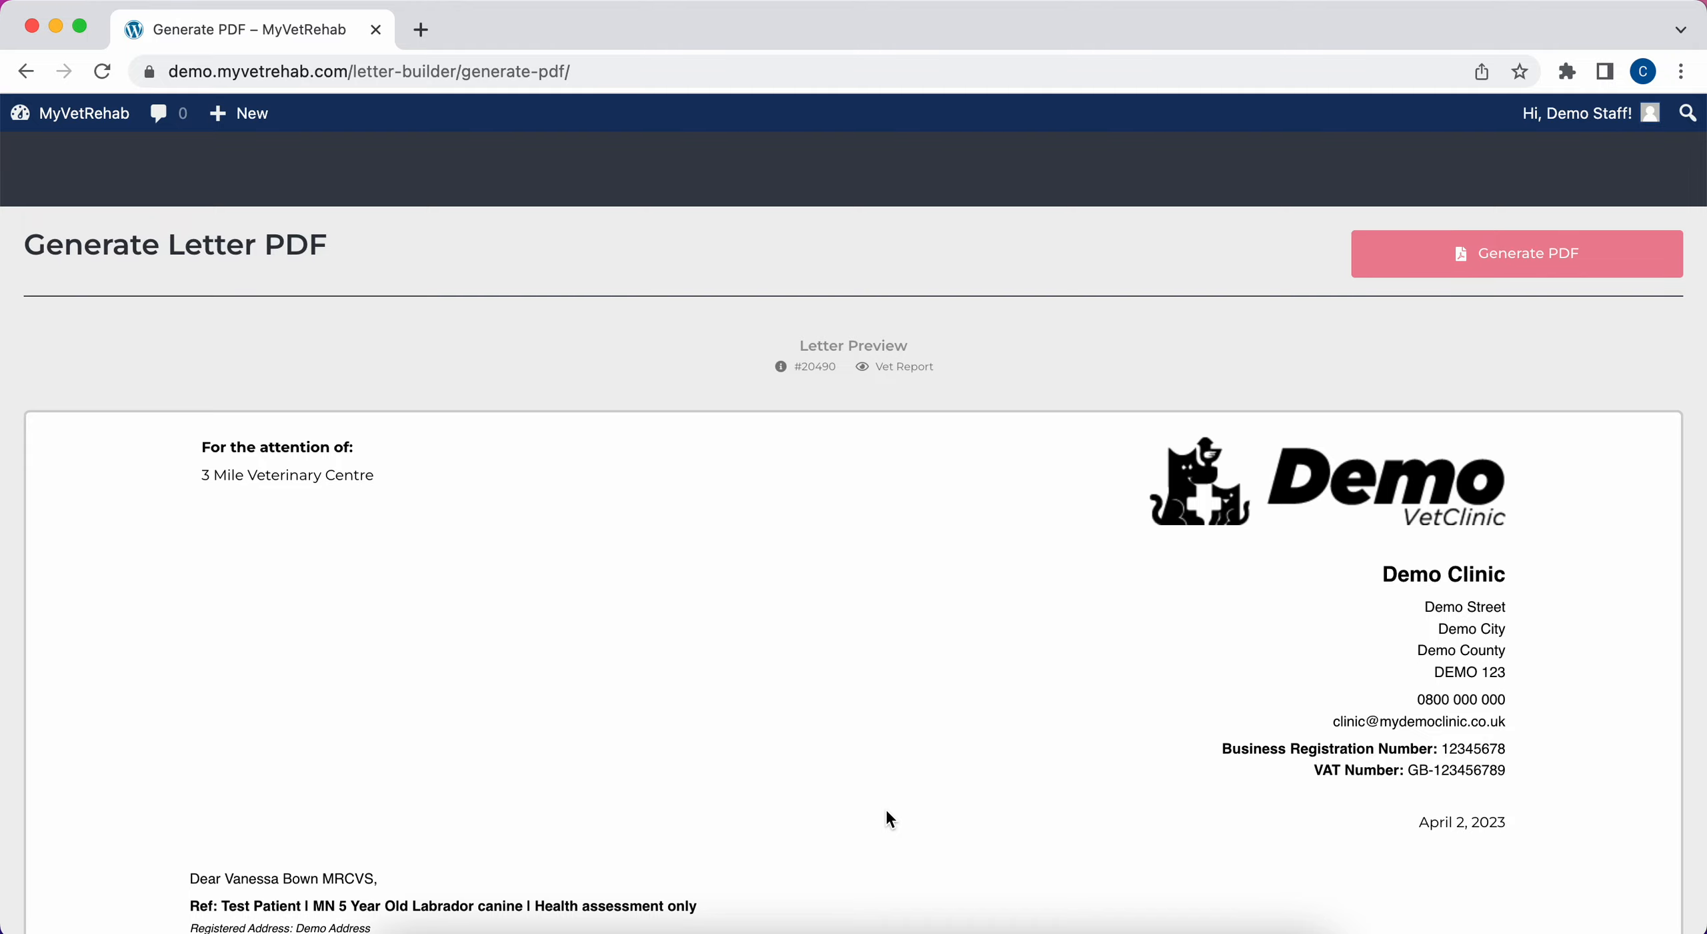
# - Review the letter preview, including the clinic's contact details, salutation, patient reference, session findings and footer logos
pyautogui.scroll(-3, 887, 811)
pyautogui.scroll(-5, 866, 835)
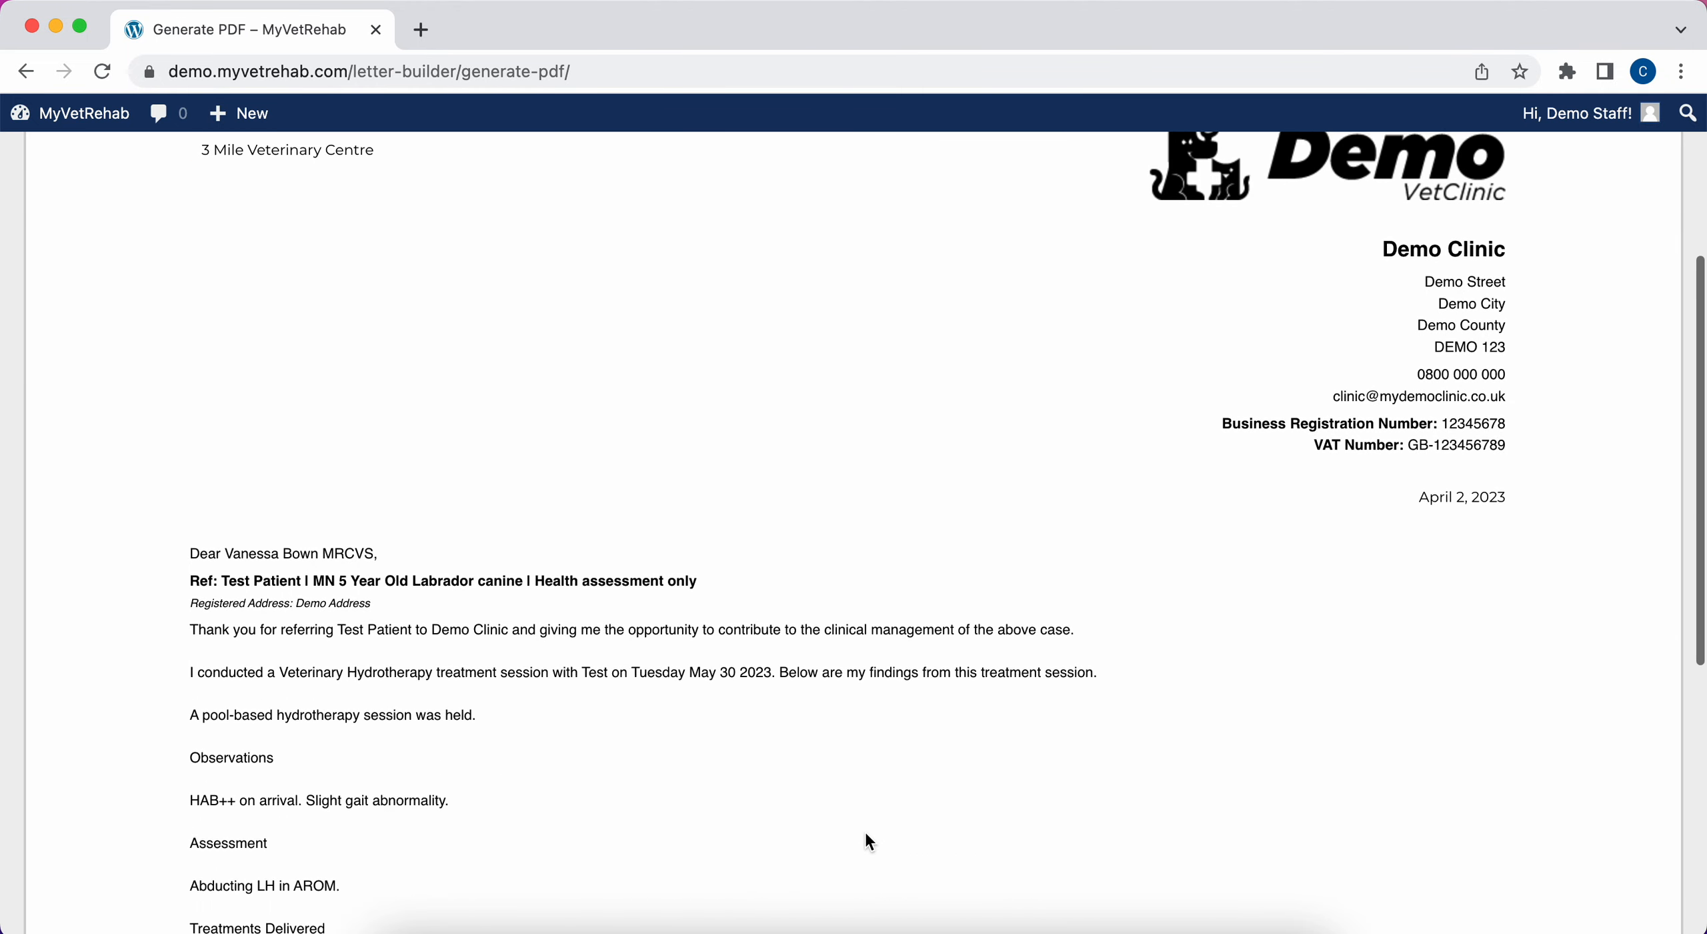
pyautogui.scroll(1, 735, 679)
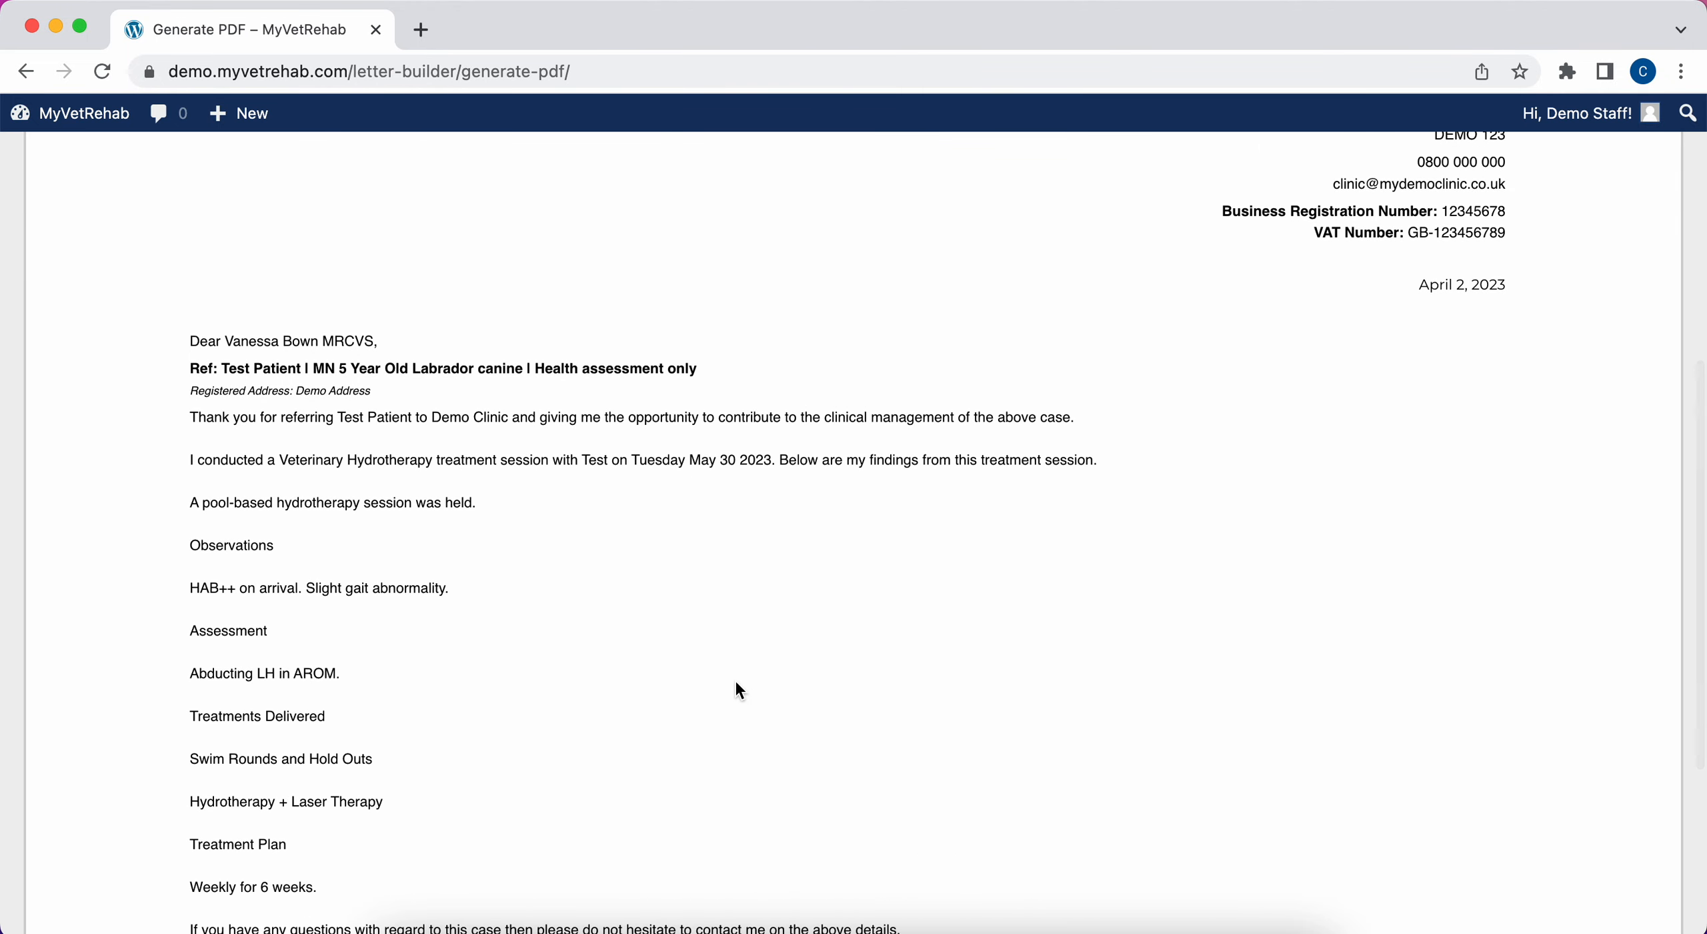
pyautogui.scroll(4, 1104, 420)
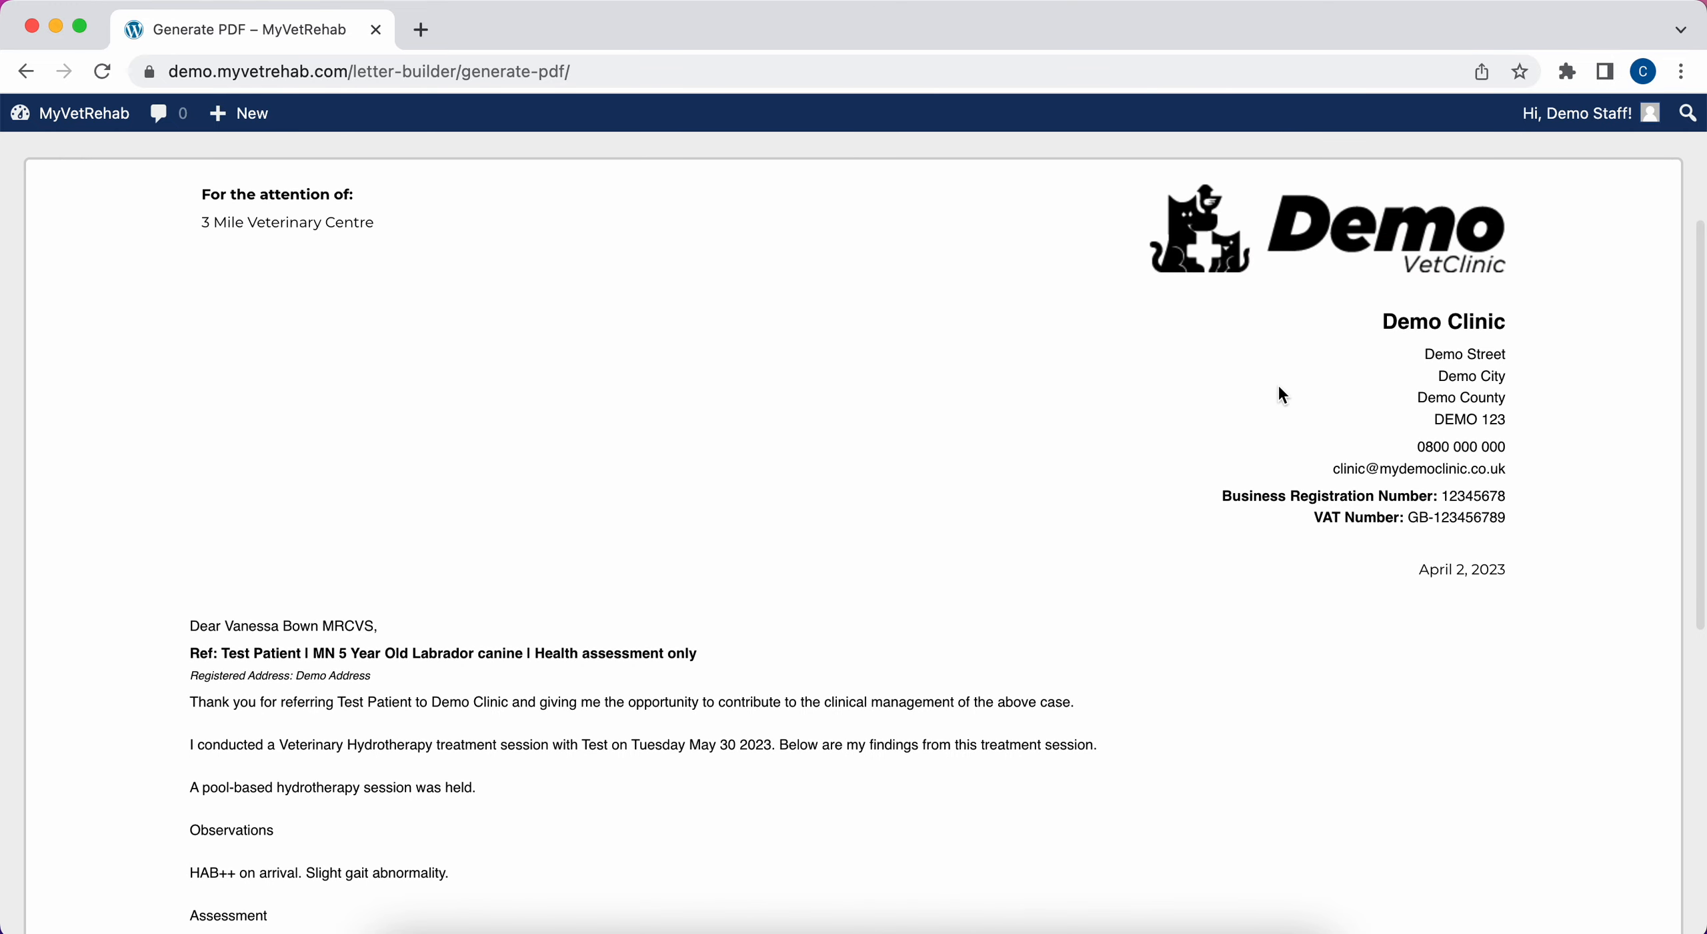
pyautogui.moveTo(1414, 348); pyautogui.dragTo(1506, 557)
pyautogui.click(1499, 596)
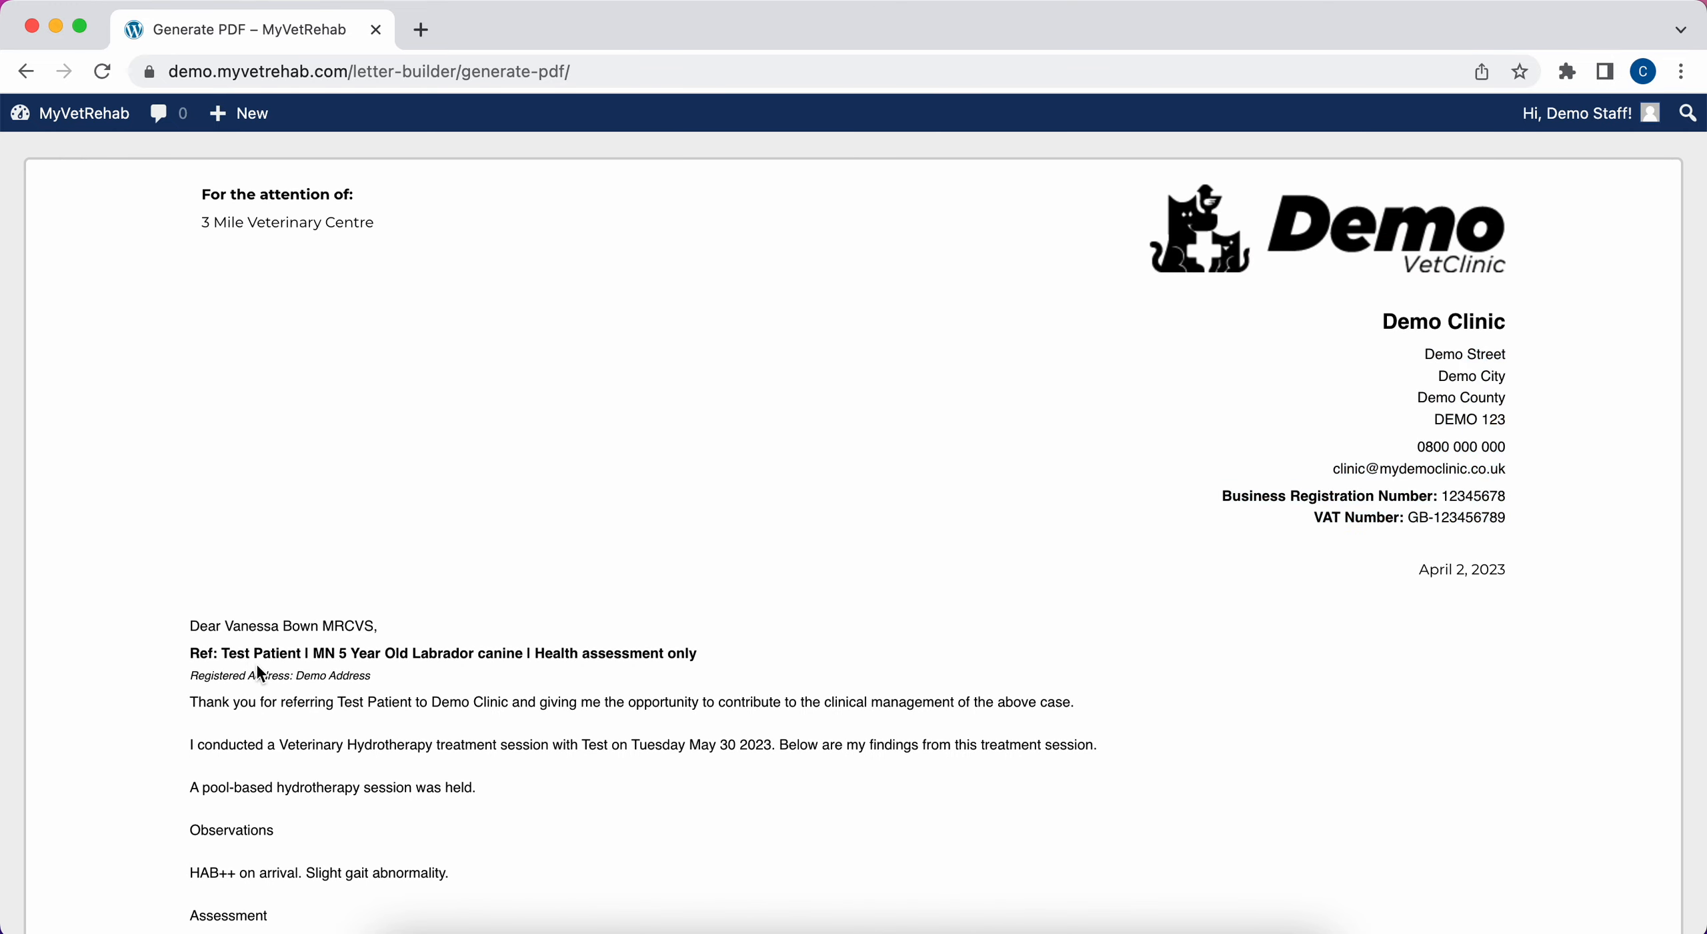
pyautogui.moveTo(229, 623); pyautogui.dragTo(324, 695)
pyautogui.scroll(-6, 325, 694)
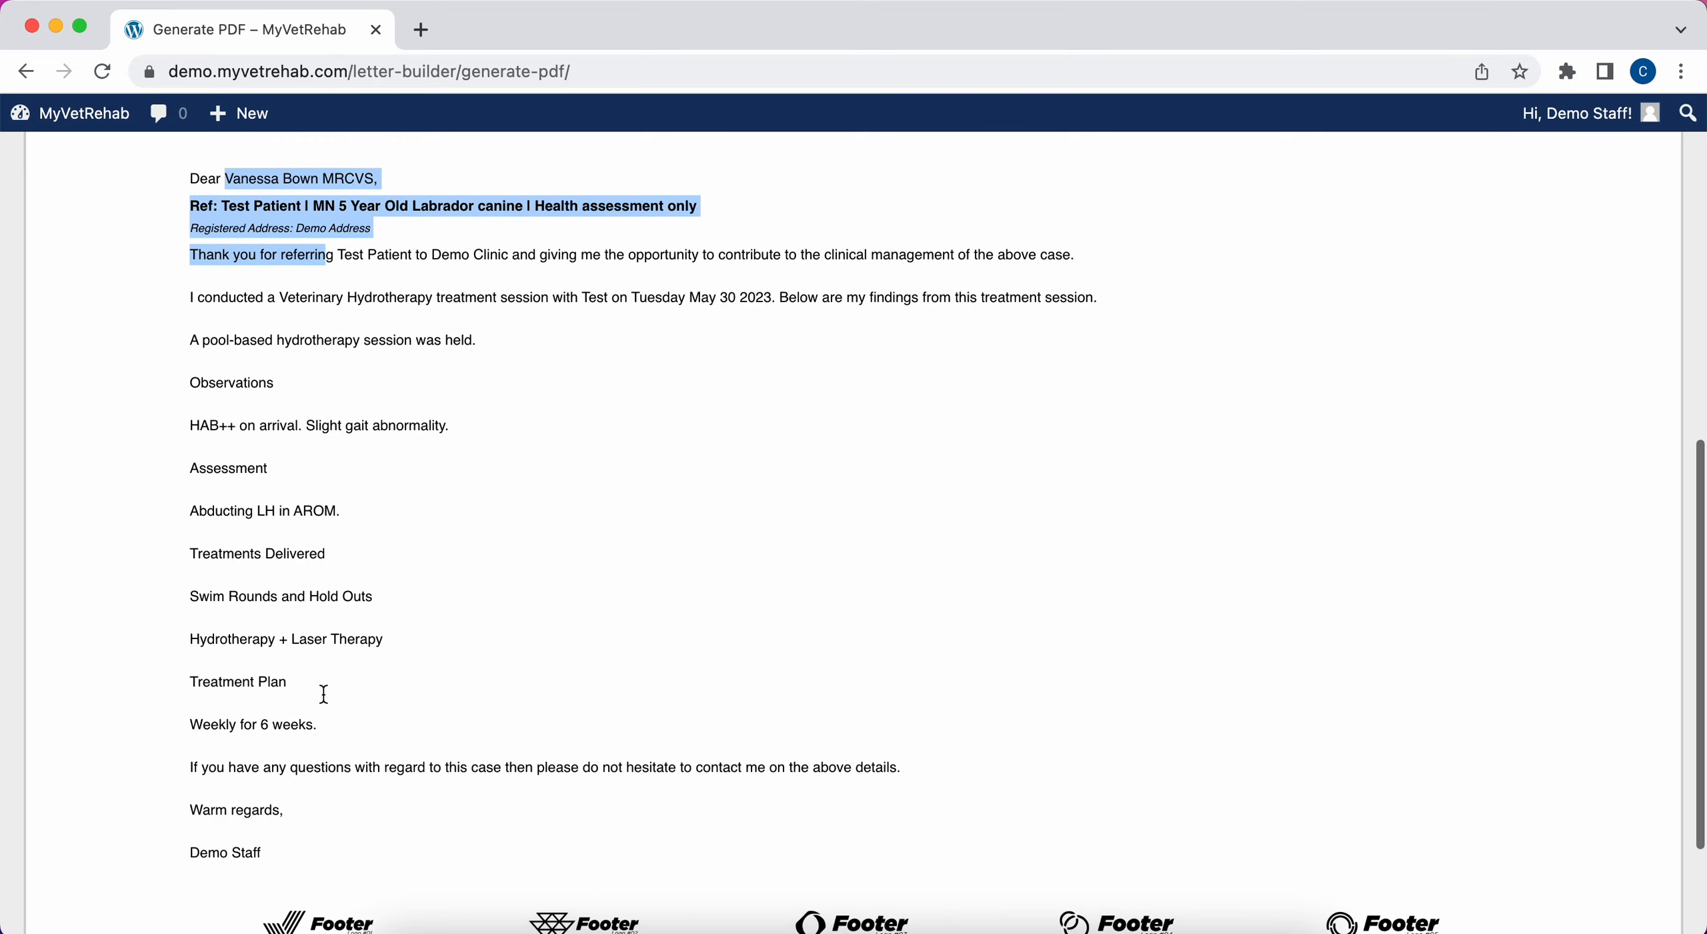
pyautogui.scroll(3, 307, 686)
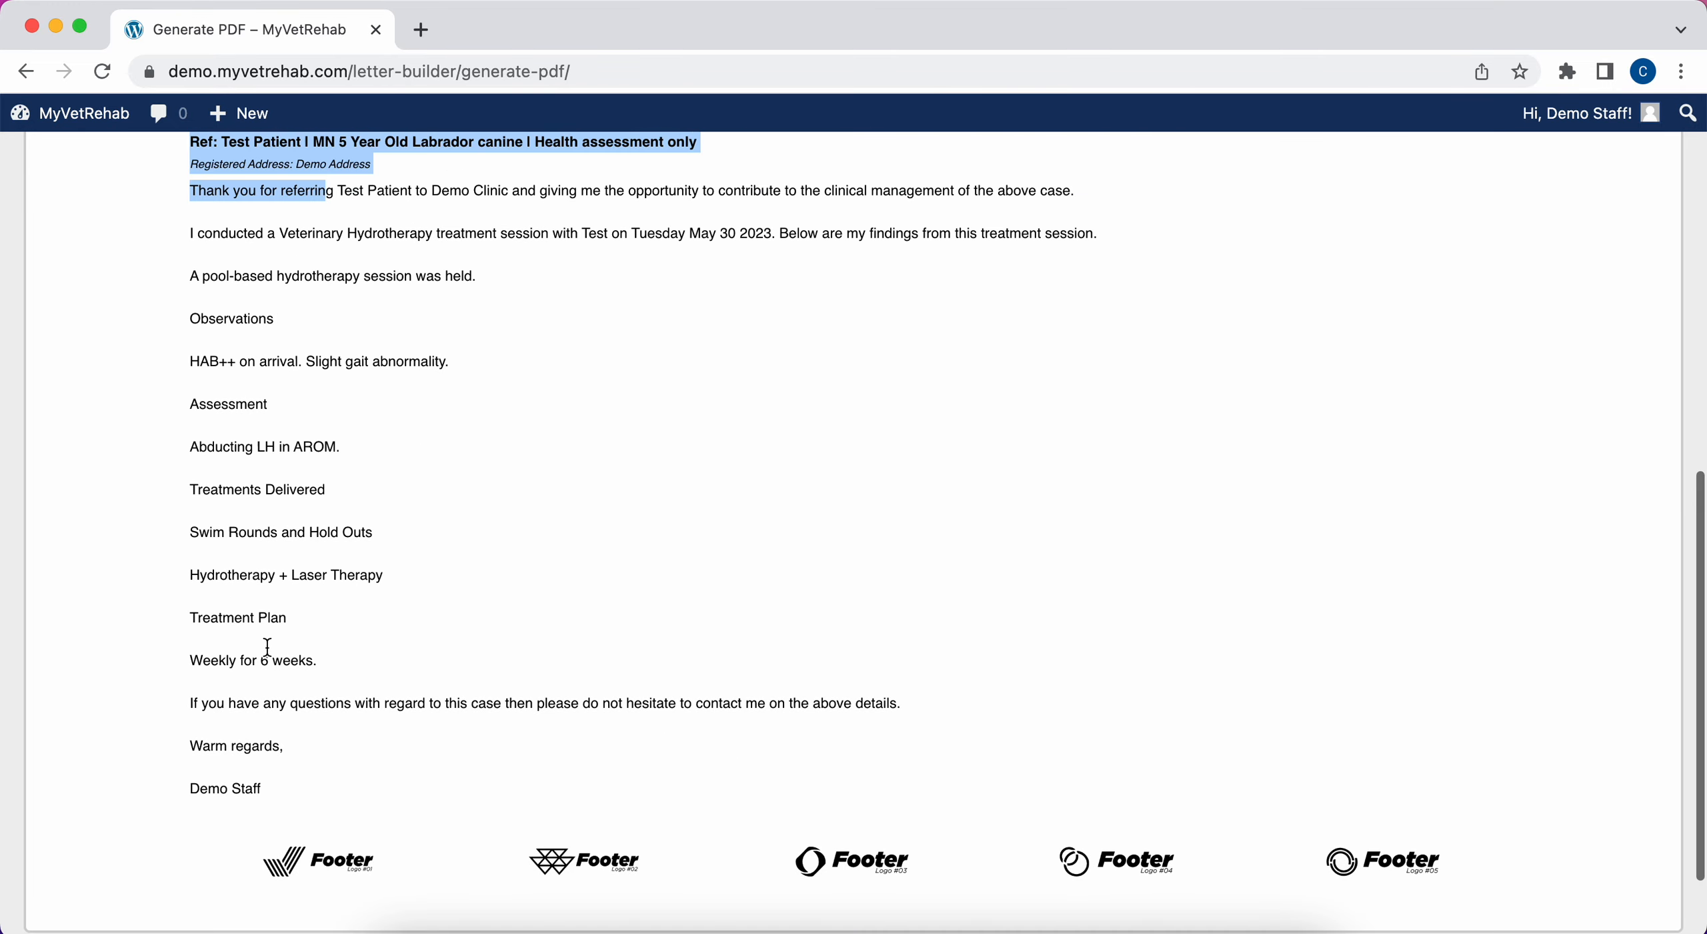
pyautogui.click(239, 368)
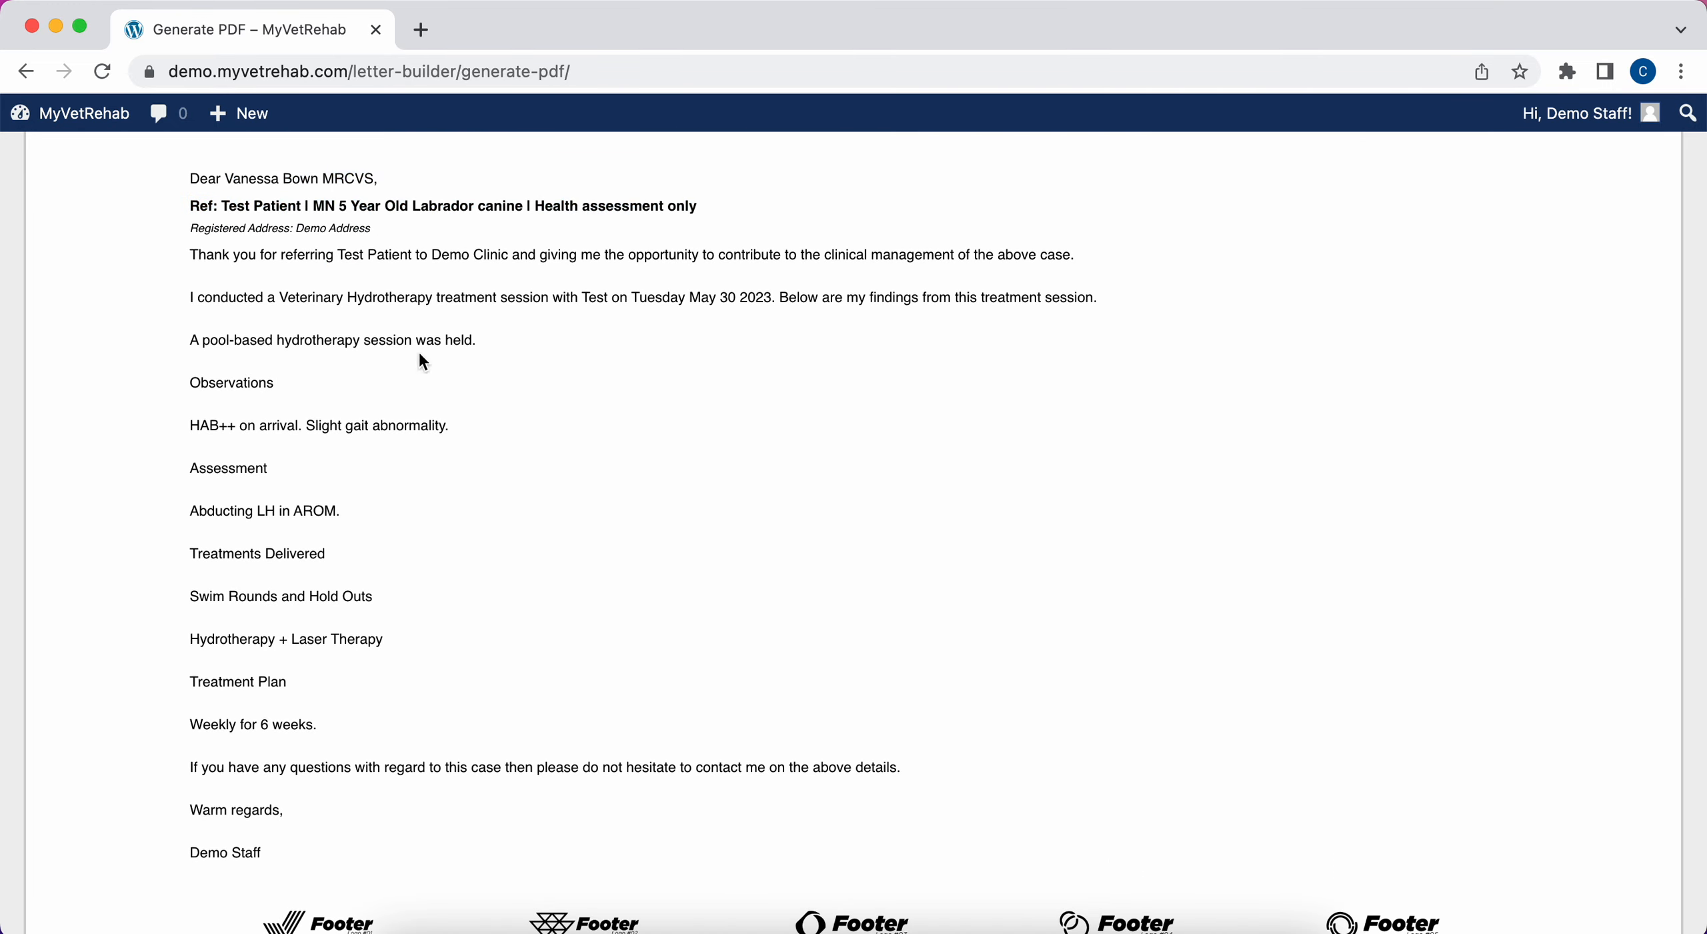
# - Generate the PDF of the Vet Report letter and read through the finished document
pyautogui.scroll(10, 683, 367)
pyautogui.click(1485, 247)
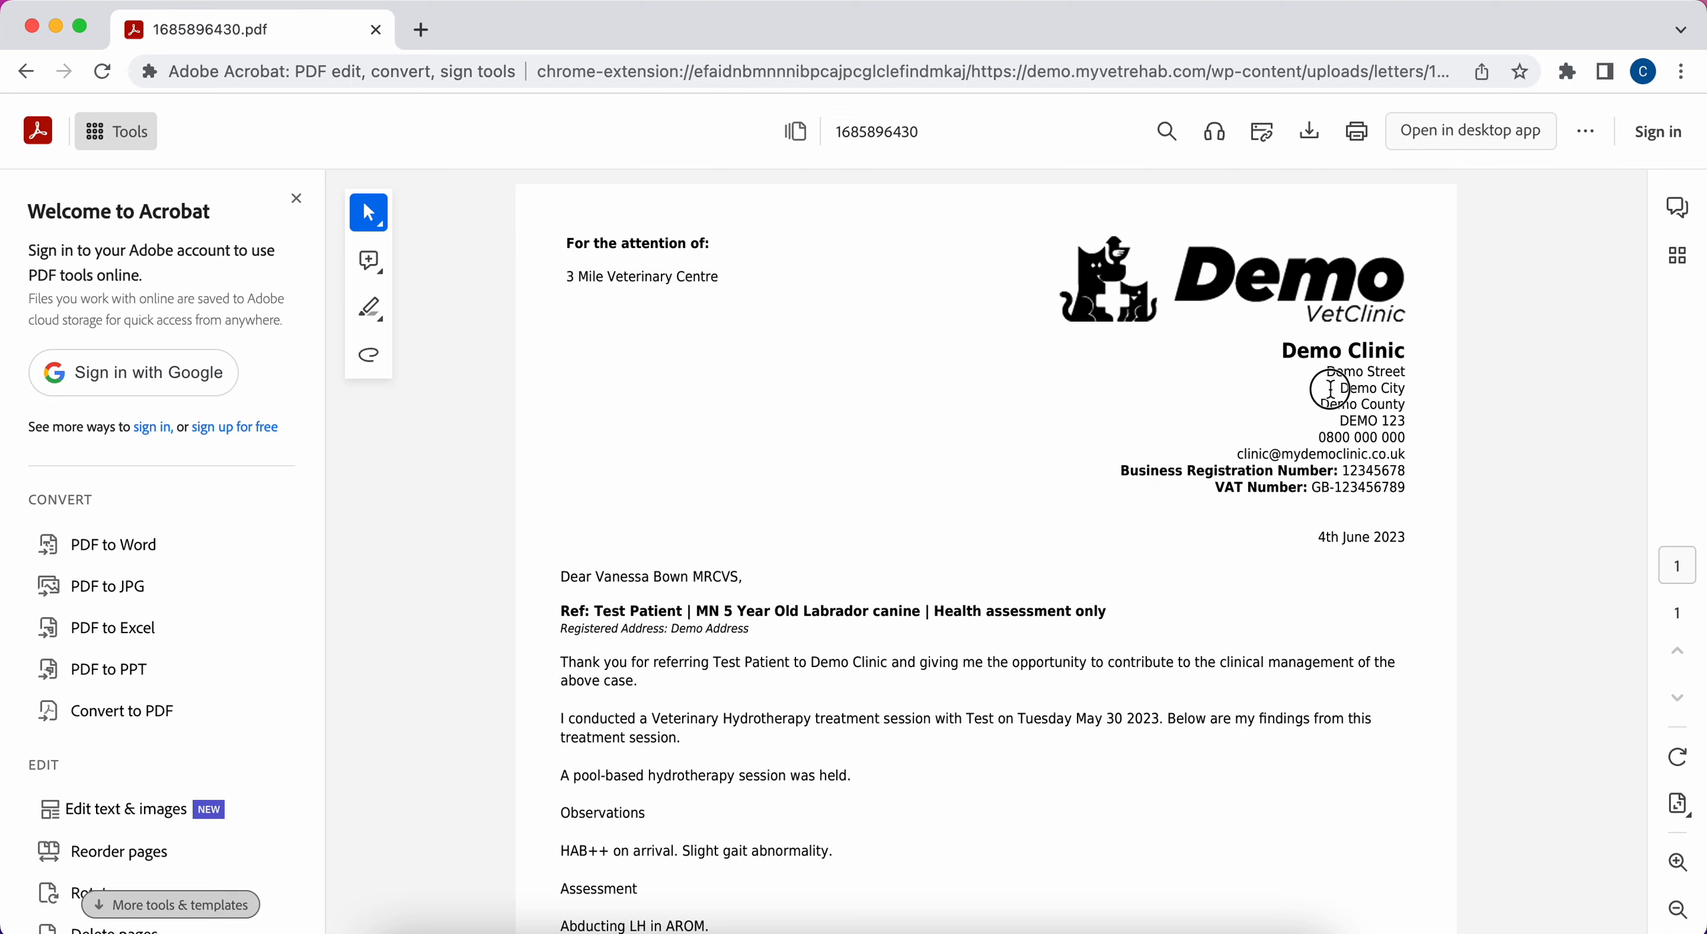
pyautogui.scroll(-2, 1394, 613)
pyautogui.scroll(-6, 1391, 612)
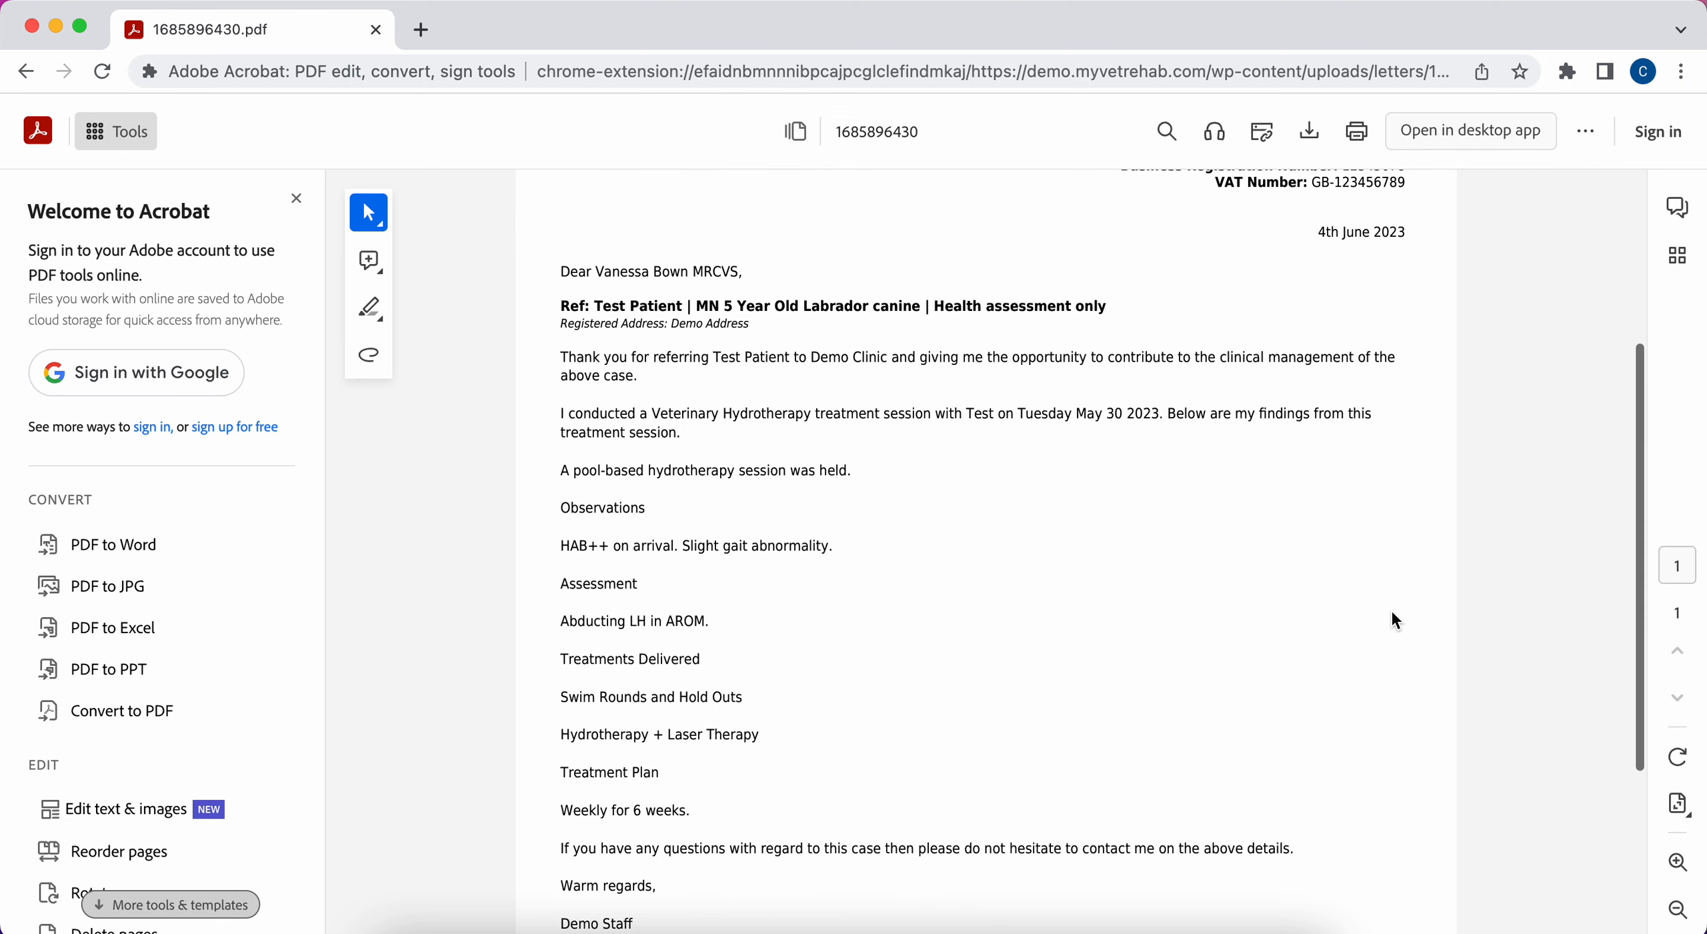
pyautogui.scroll(7, 1391, 612)
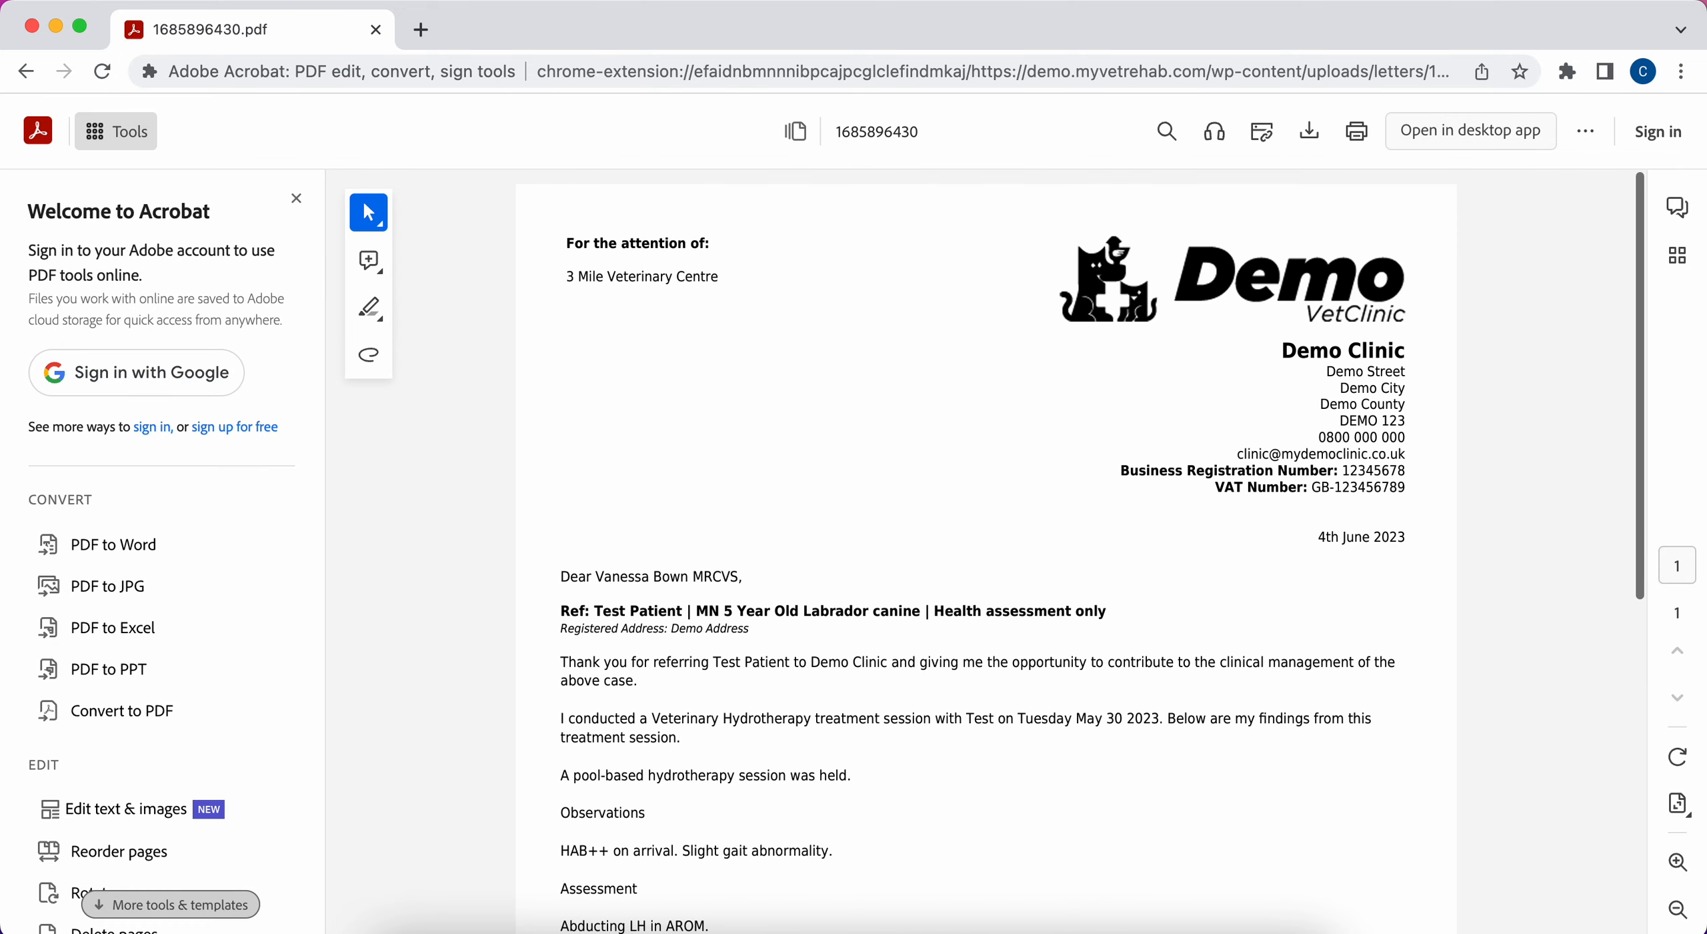
# - Close the PDF and open demo.myvetrehab.com in a separate Chrome window
pyautogui.click(376, 32)
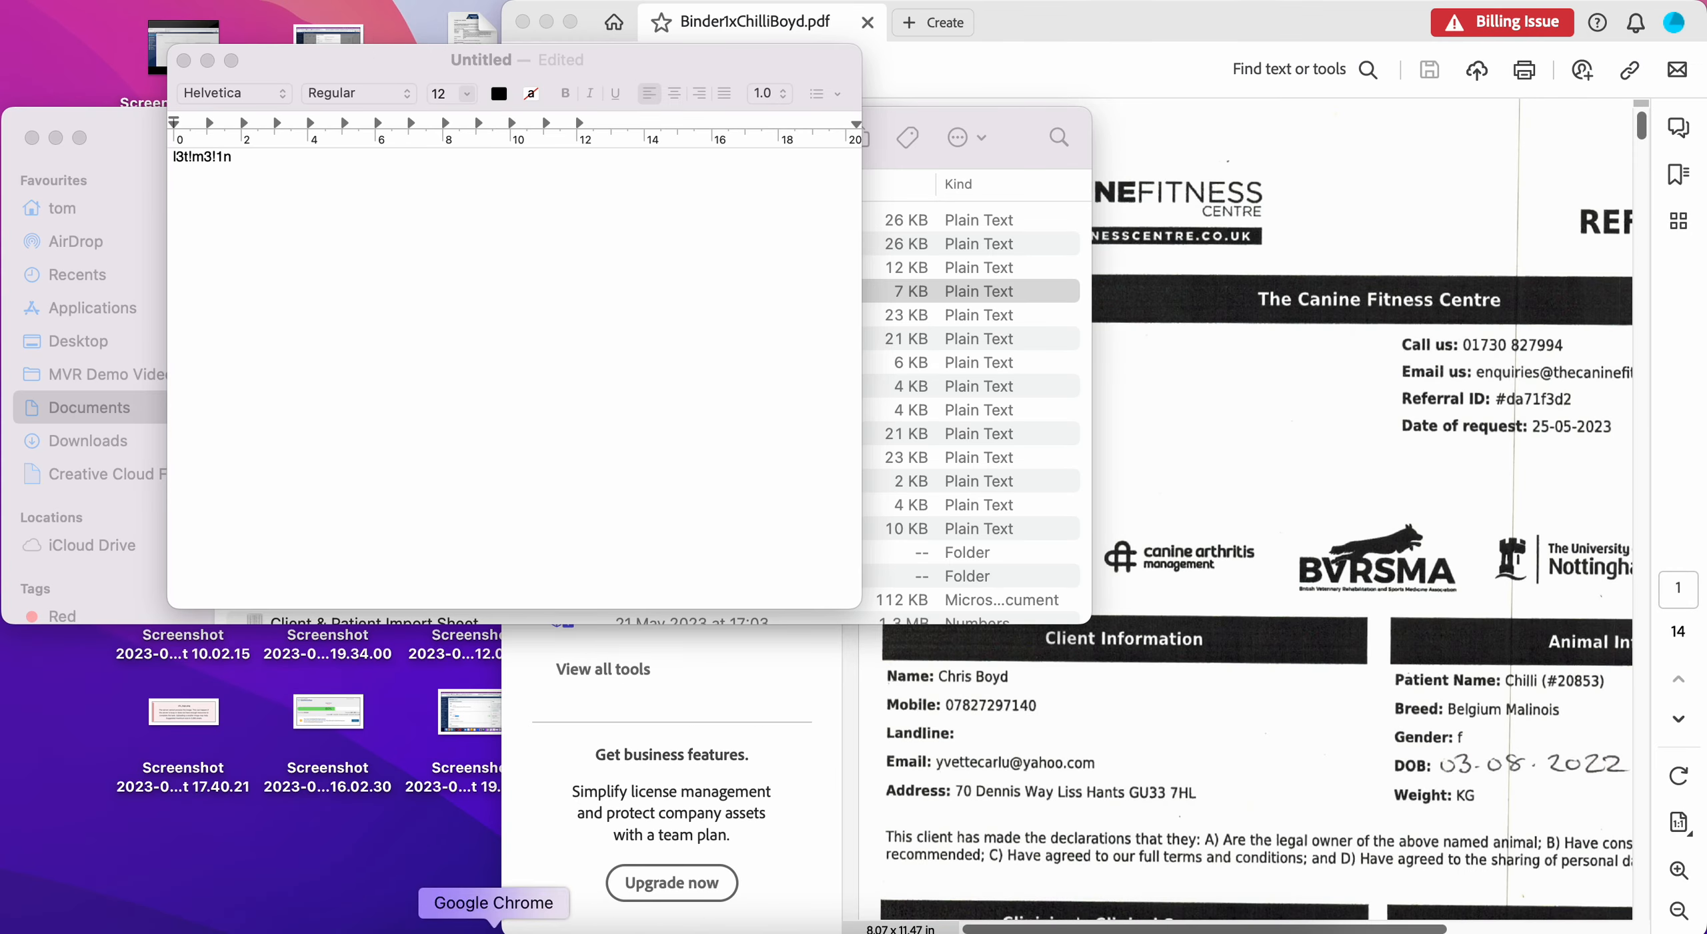
pyautogui.click(494, 928)
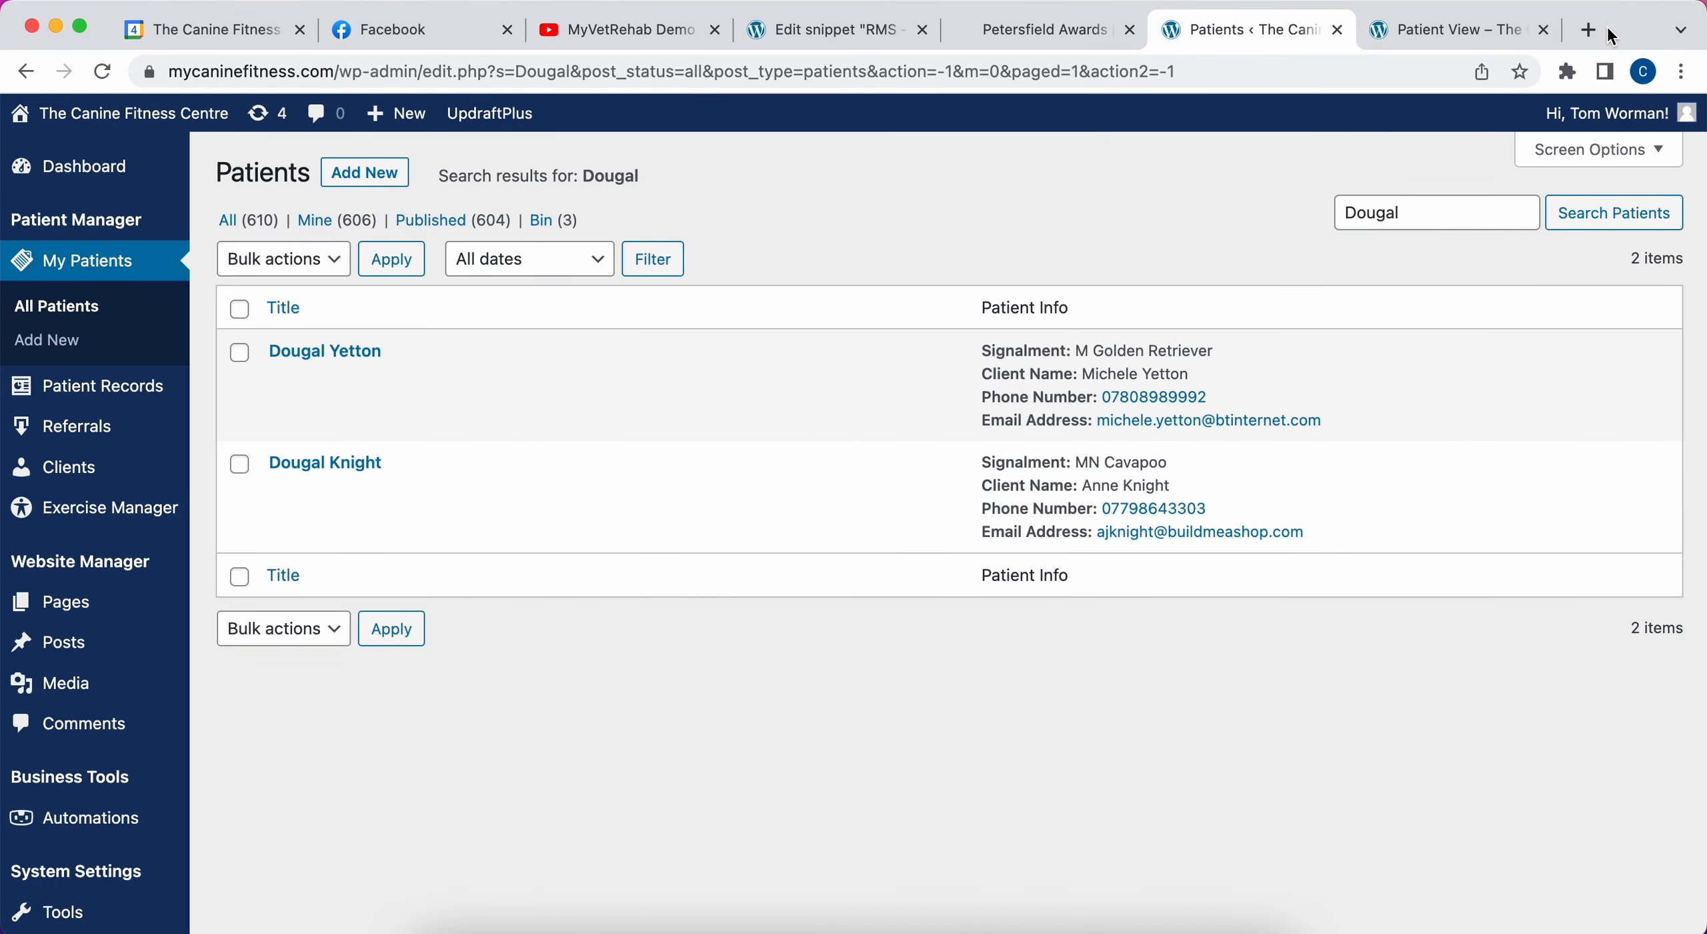
pyautogui.click(1591, 30)
pyautogui.moveTo(1395, 31); pyautogui.dragTo(1474, 13)
pyautogui.write('demo')
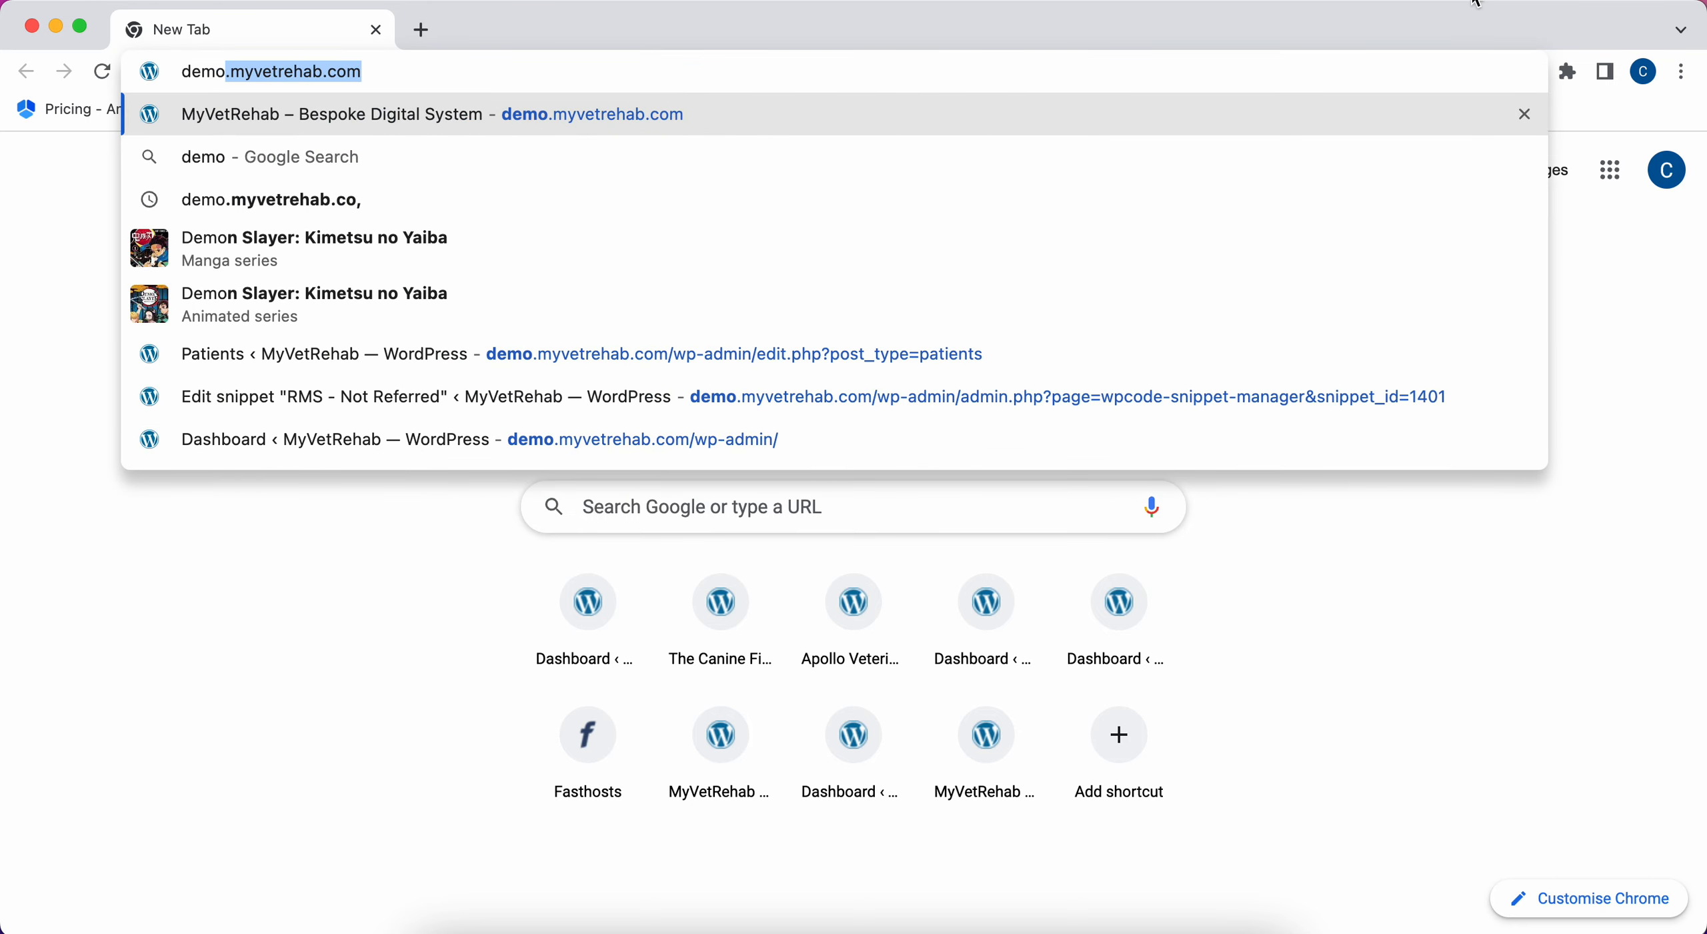
pyautogui.press('Return')
# - Go to the clinic dashboard and open Test Patient's details from the patient list
pyautogui.moveTo(50, 119)
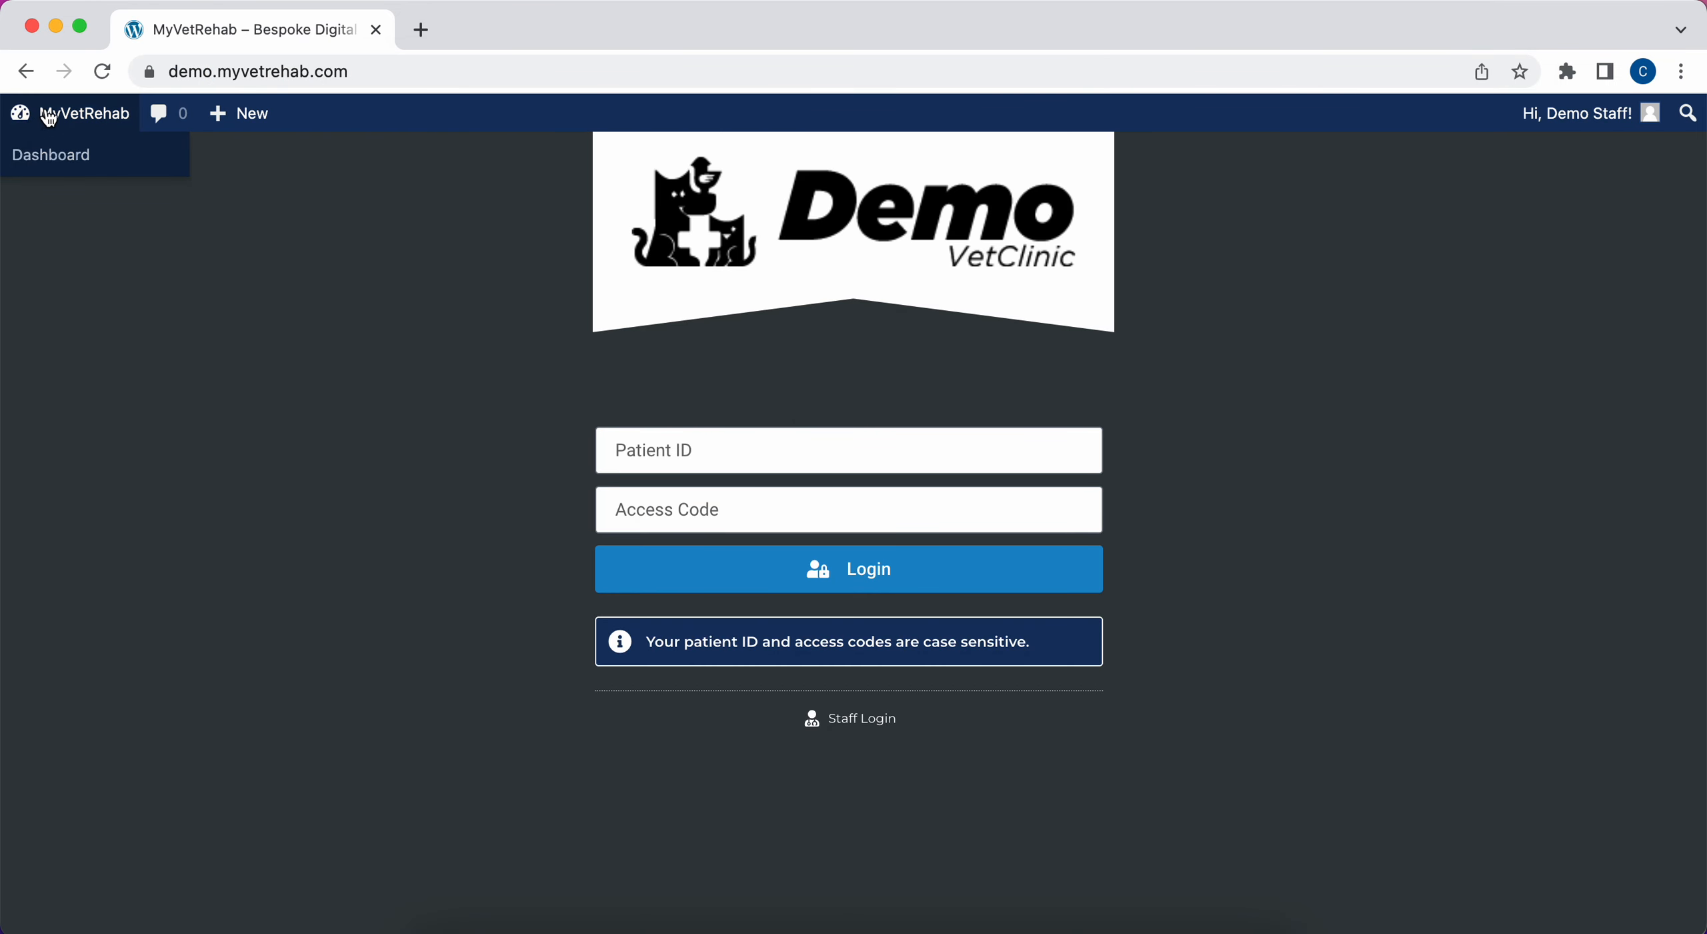
pyautogui.click(52, 155)
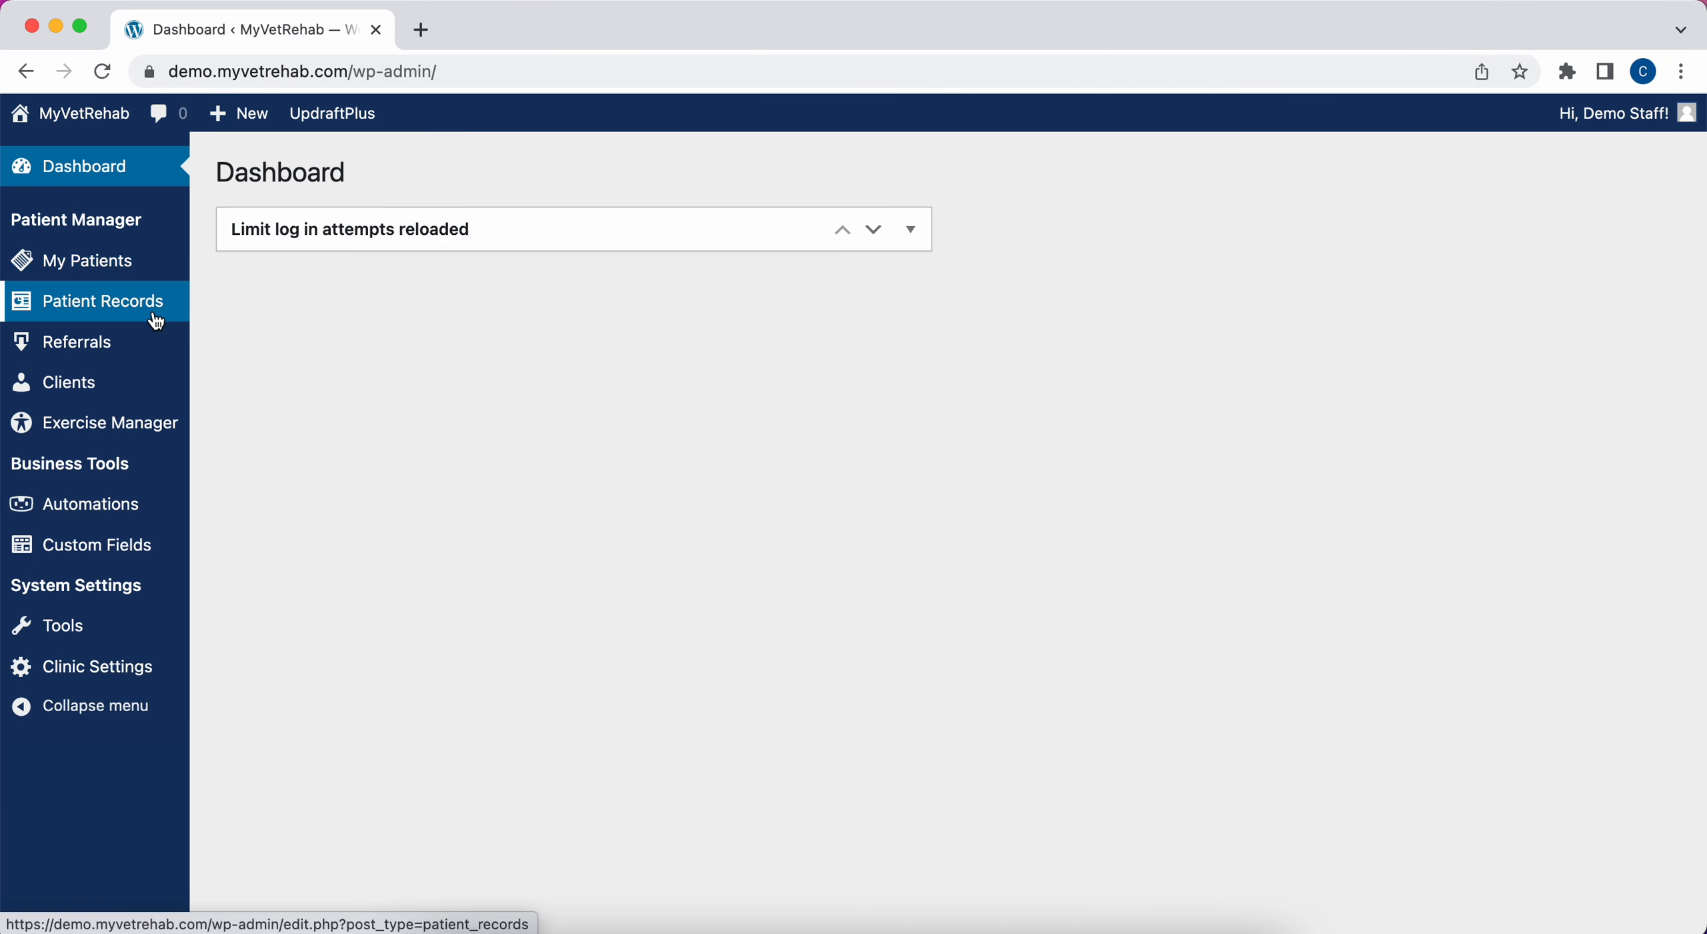
pyautogui.moveTo(133, 264)
pyautogui.click(251, 270)
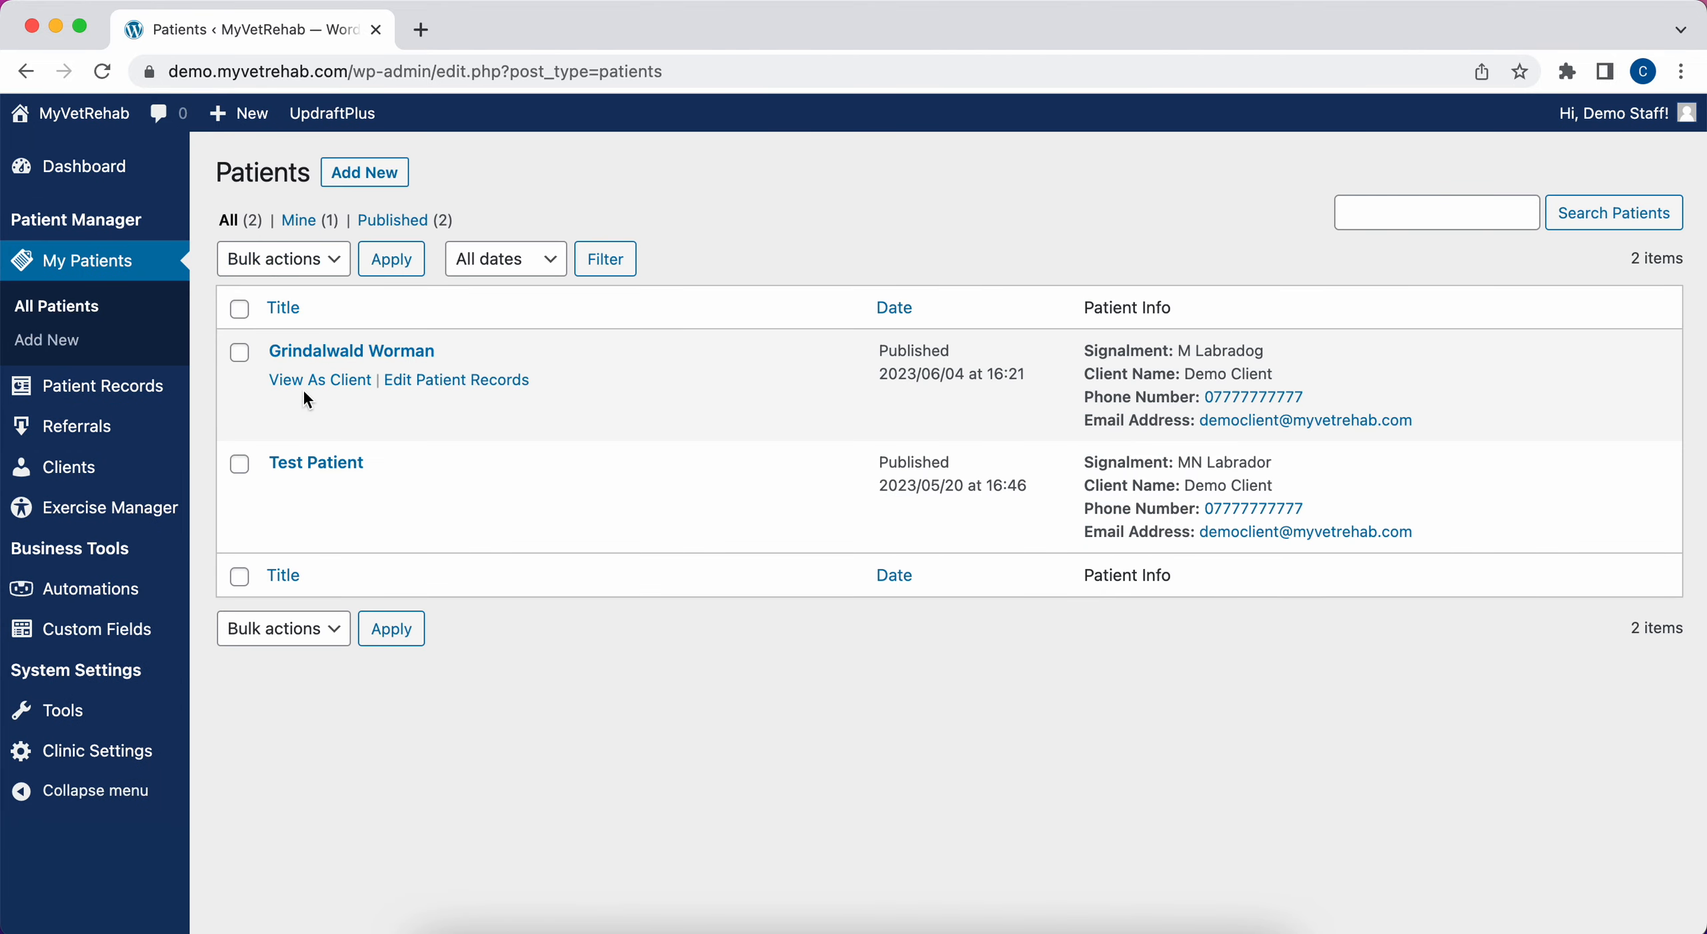
pyautogui.click(310, 467)
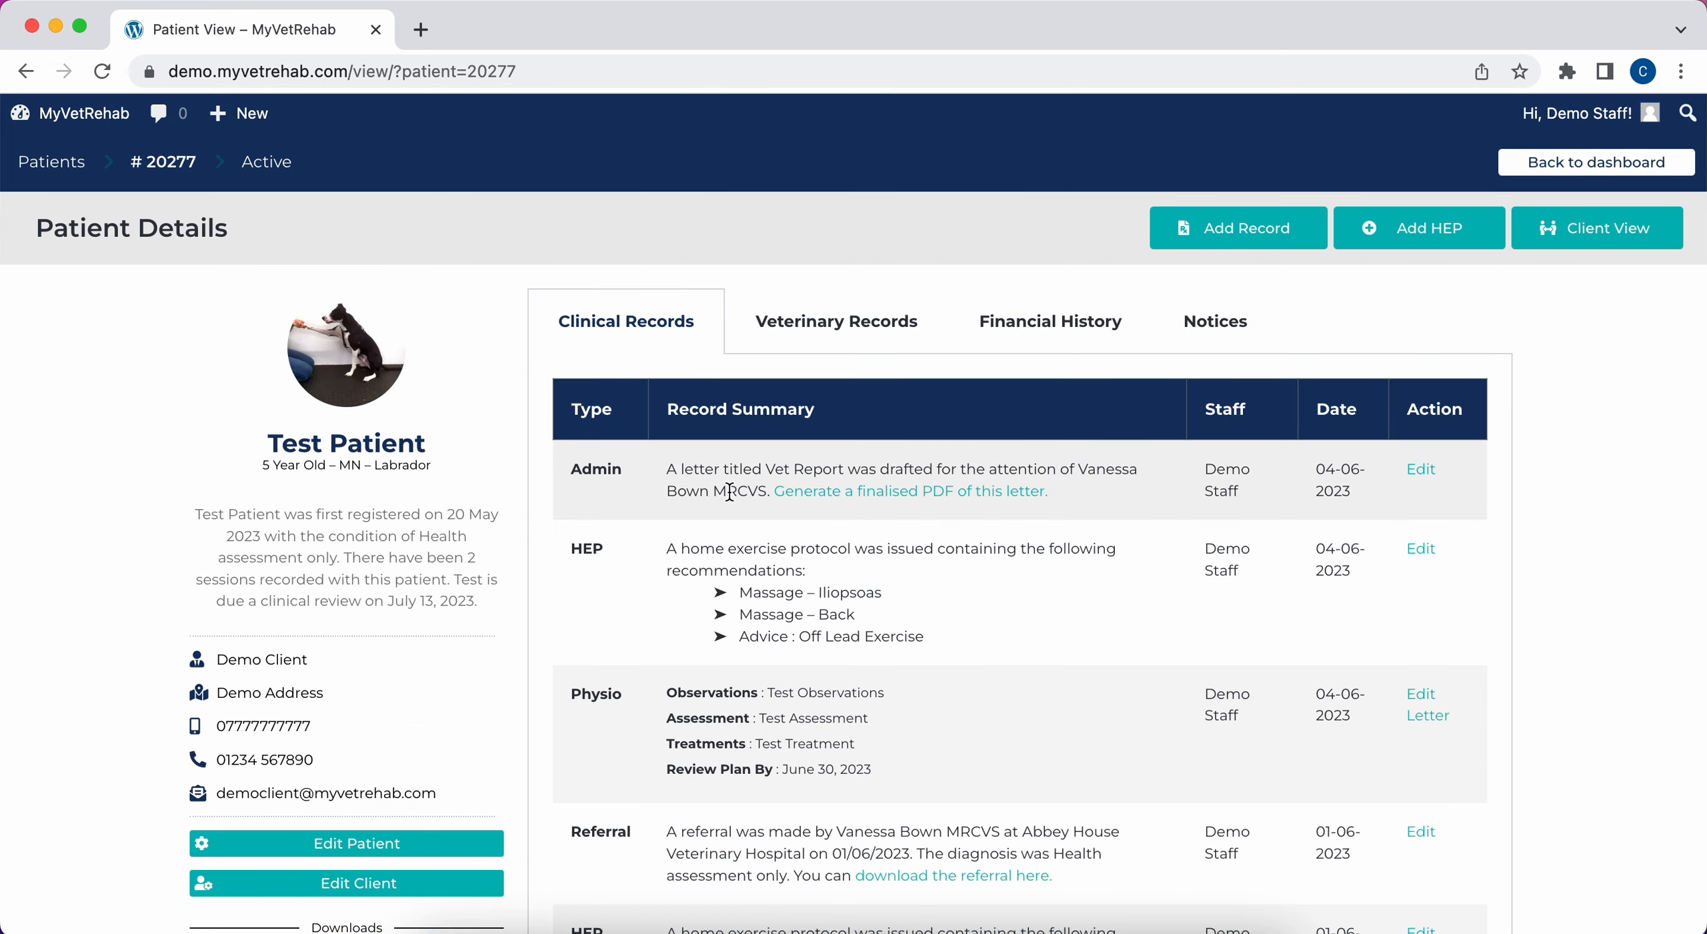
# - Examine the Vet Report letter entry in the clinical records, highlighting its title, addressee and PDF link
pyautogui.moveTo(694, 469); pyautogui.dragTo(806, 475)
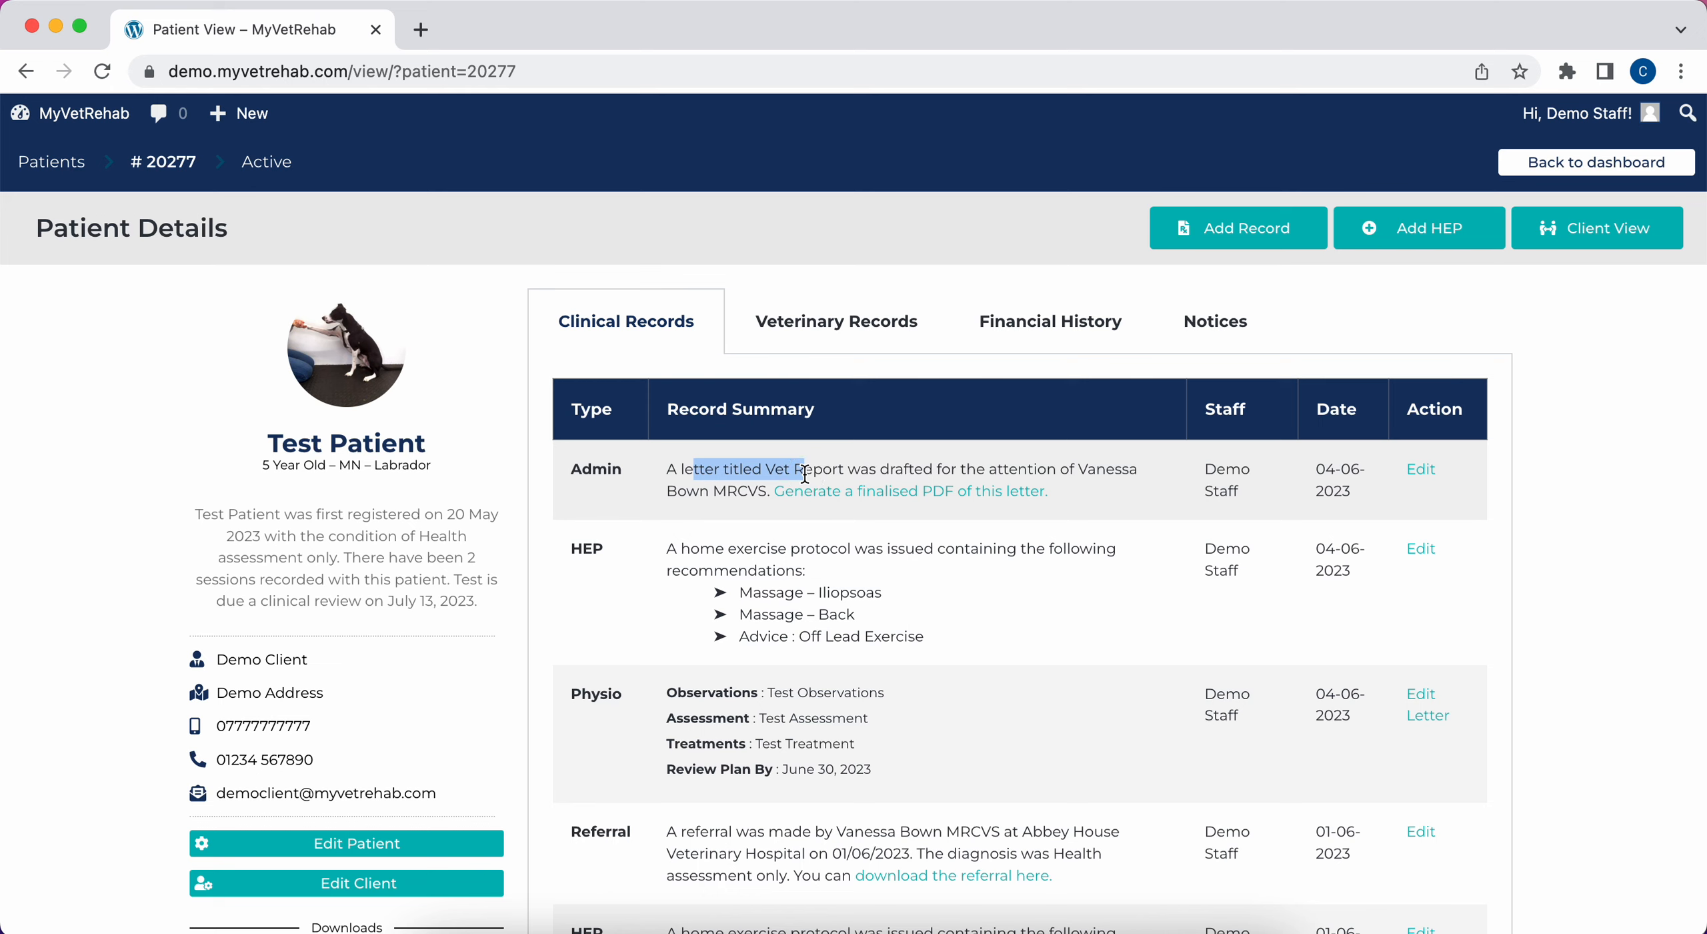
pyautogui.click(848, 475)
pyautogui.moveTo(1078, 473); pyautogui.dragTo(1081, 481)
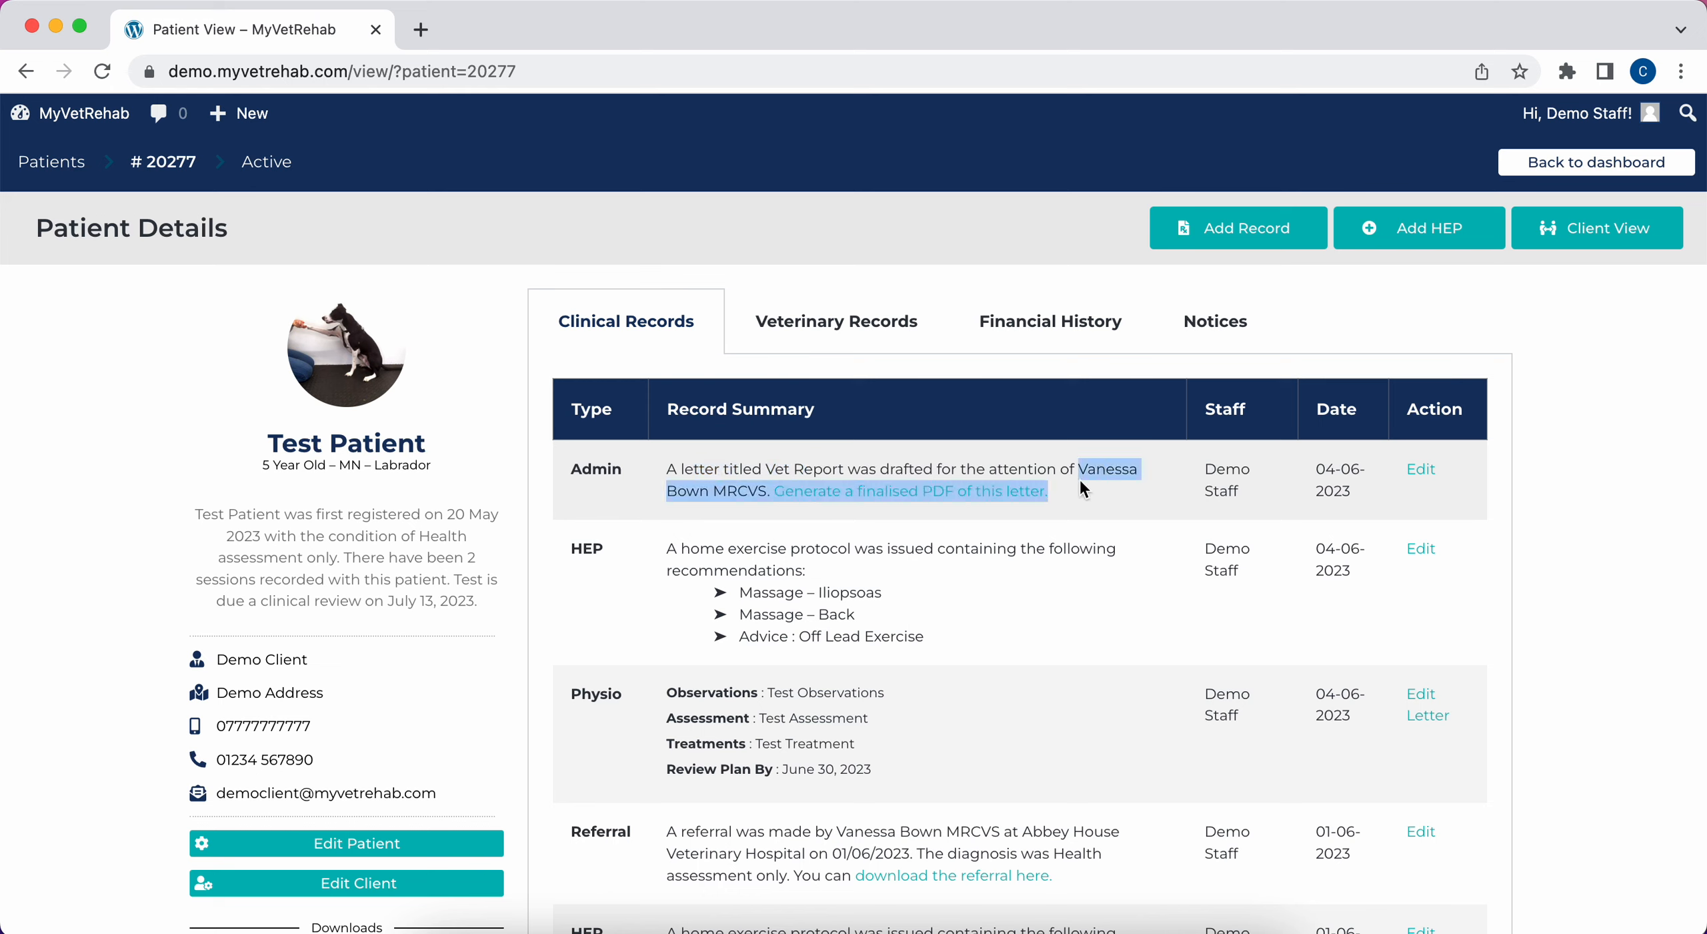
# - Review the inbound and outbound communications in Test Patient's veterinary records and return to the clinical records
pyautogui.click(1073, 487)
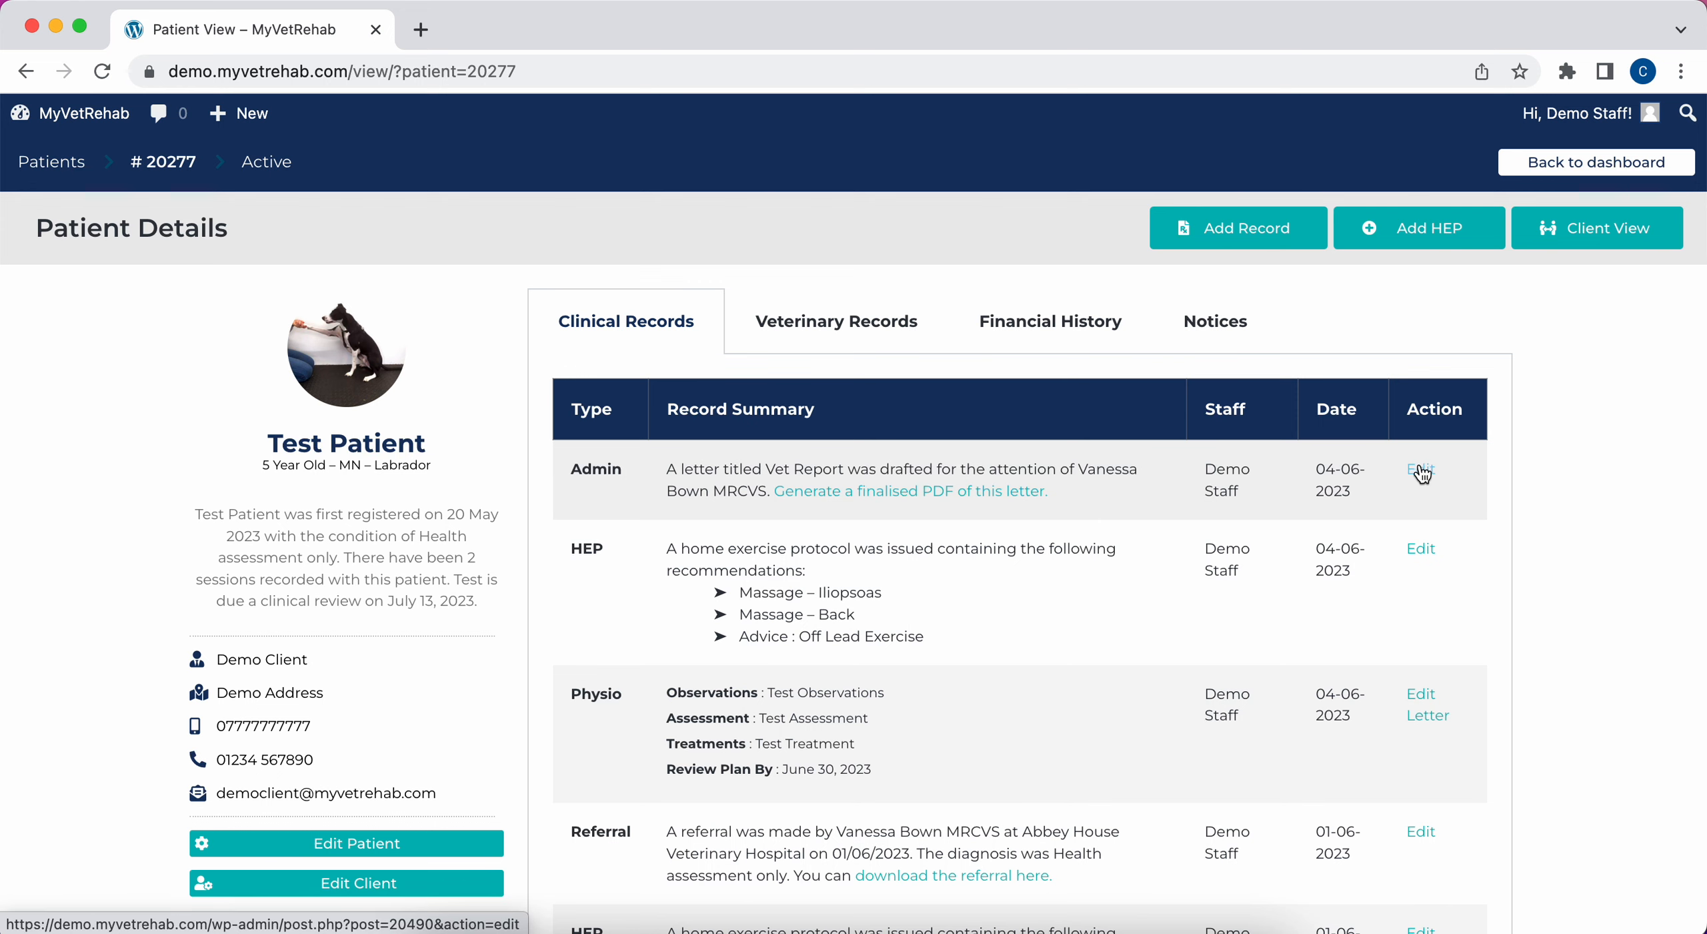
pyautogui.scroll(-3, 1072, 564)
pyautogui.scroll(2, 1058, 524)
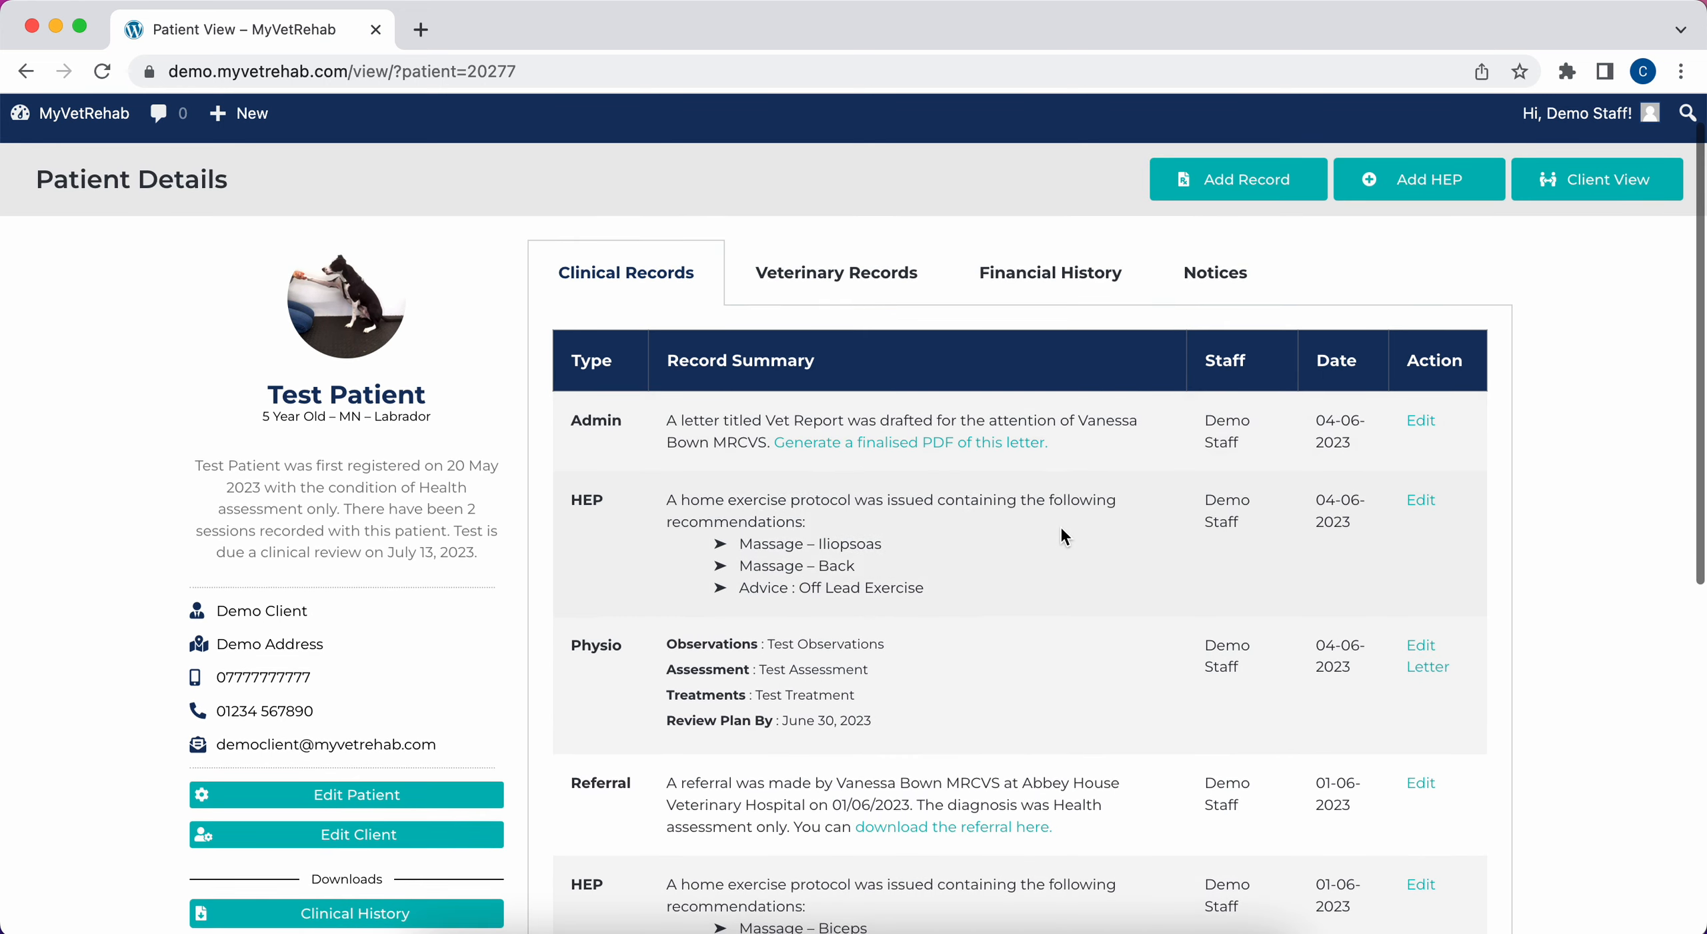
pyautogui.click(879, 297)
pyautogui.scroll(-2, 905, 725)
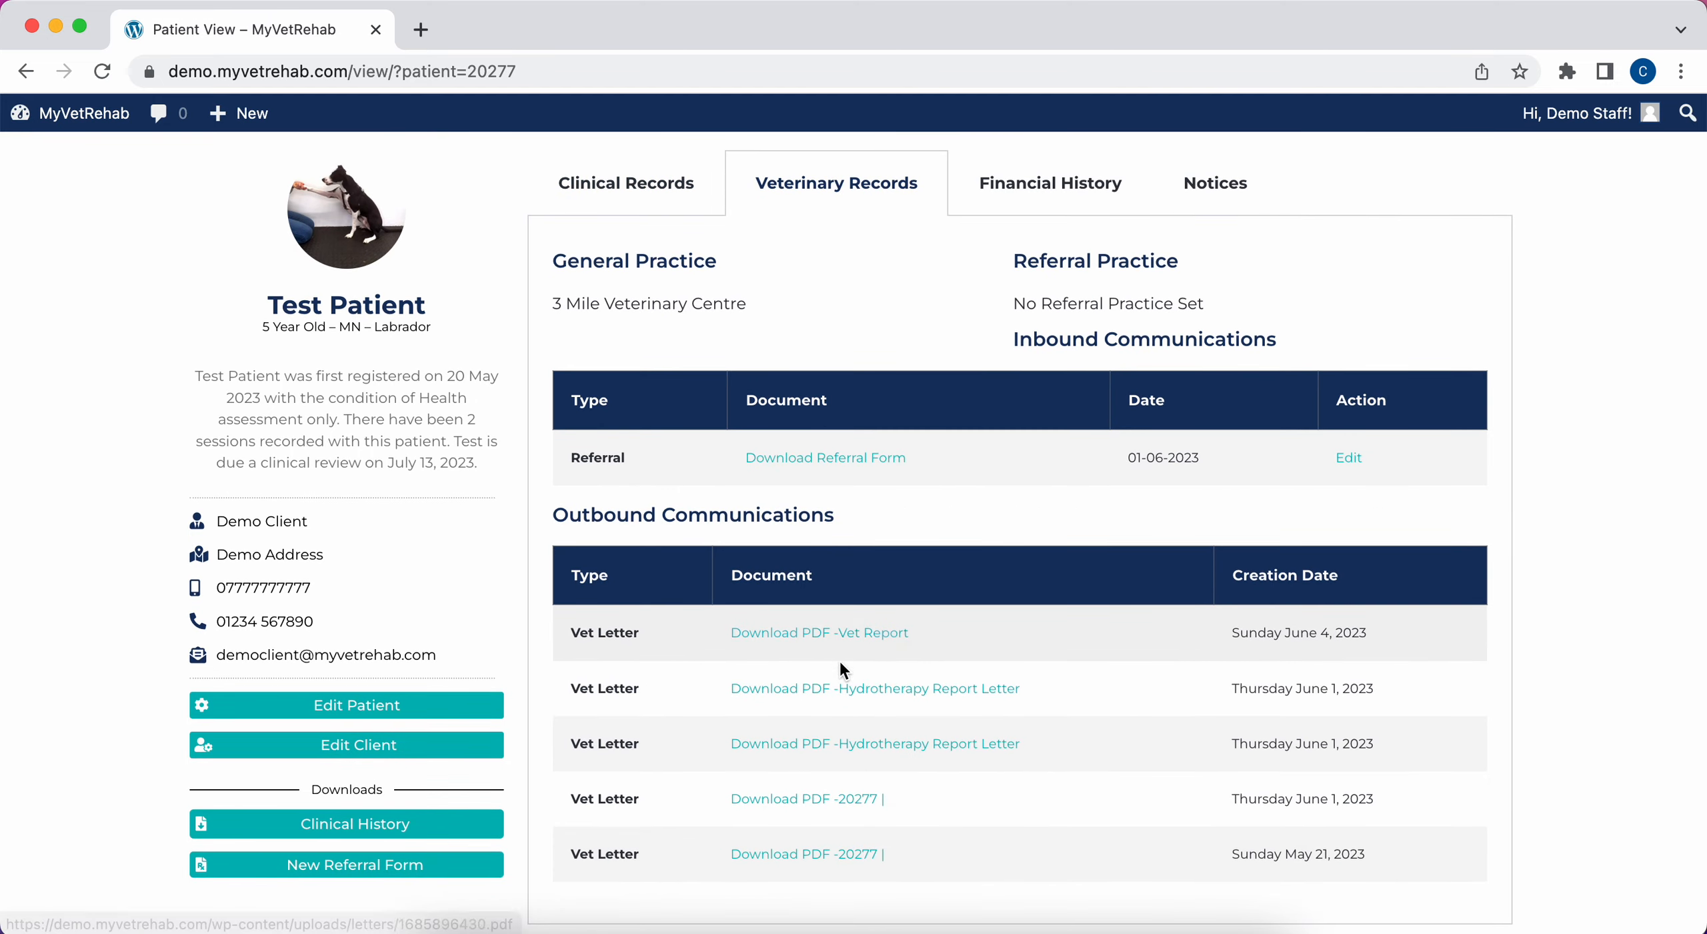
pyautogui.click(639, 210)
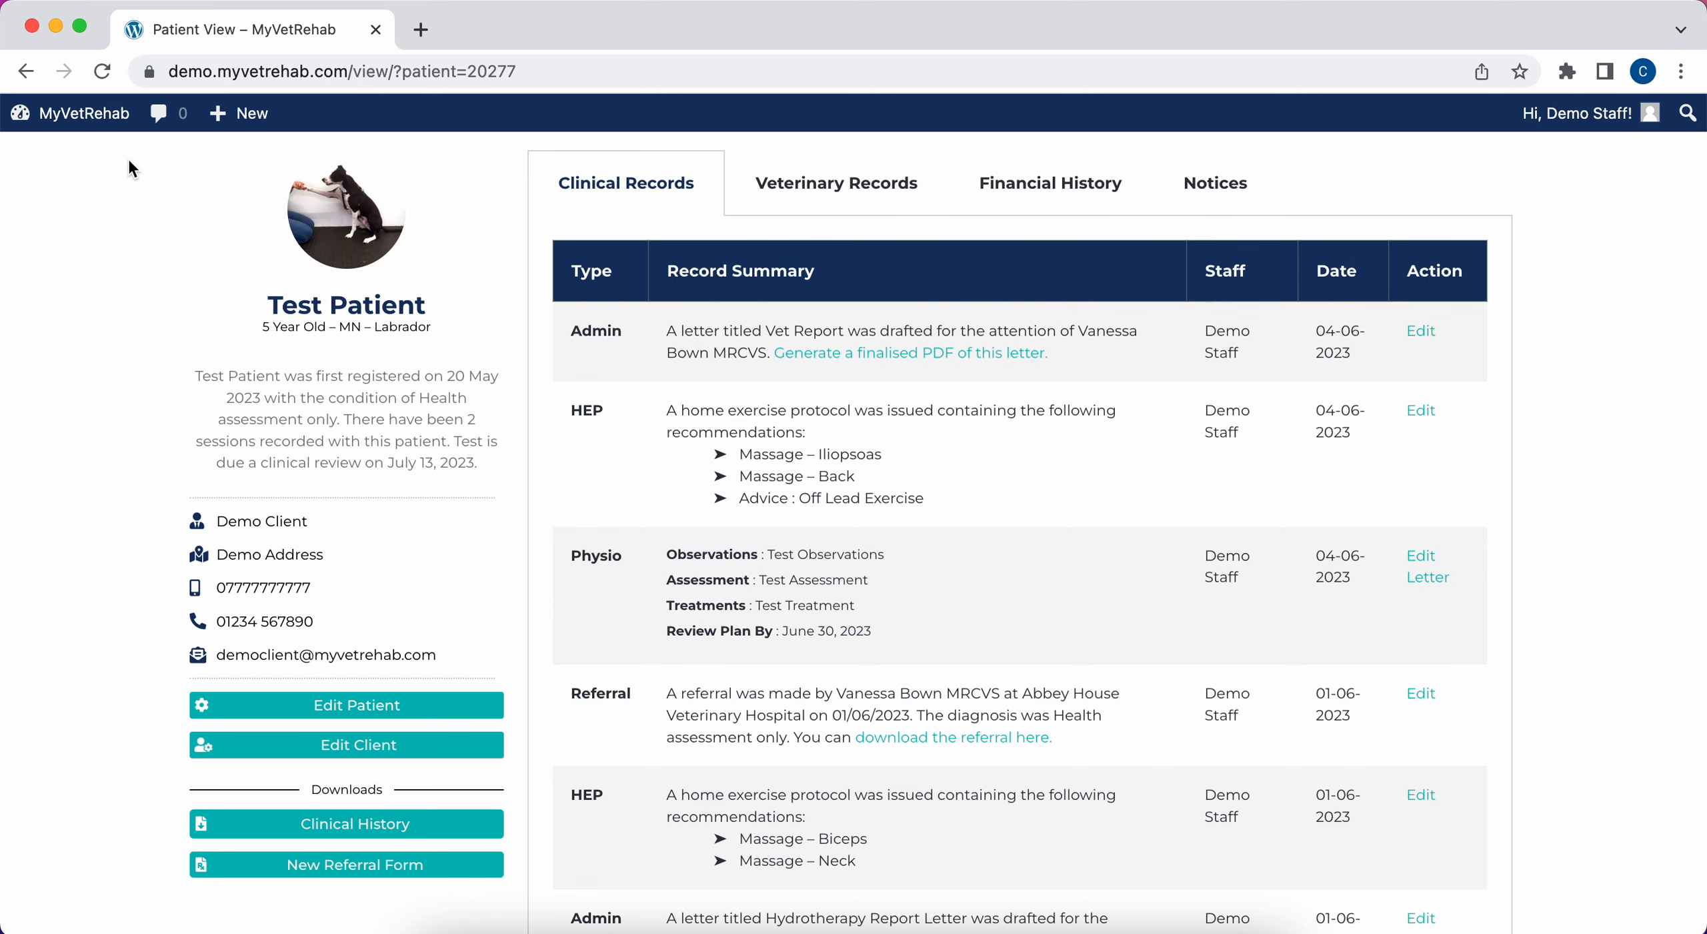
# - Open the clinic's admin Dashboard and go back to the front page of the MyVetRehab site
pyautogui.moveTo(74, 114)
pyautogui.click(95, 155)
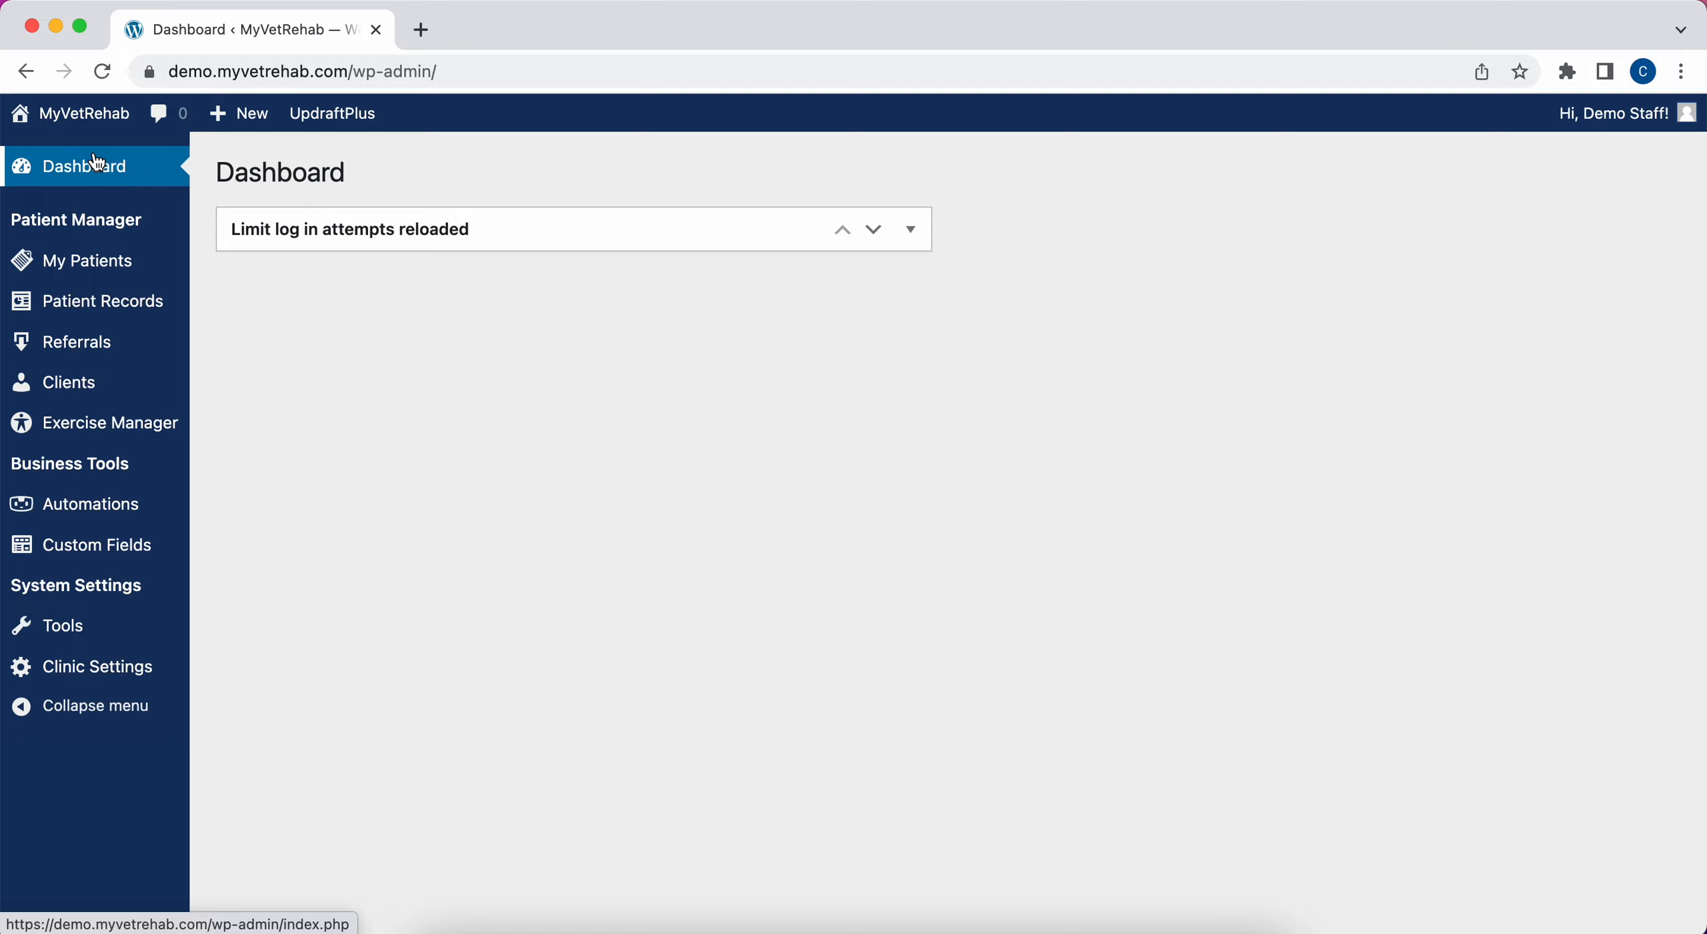
pyautogui.moveTo(100, 128)
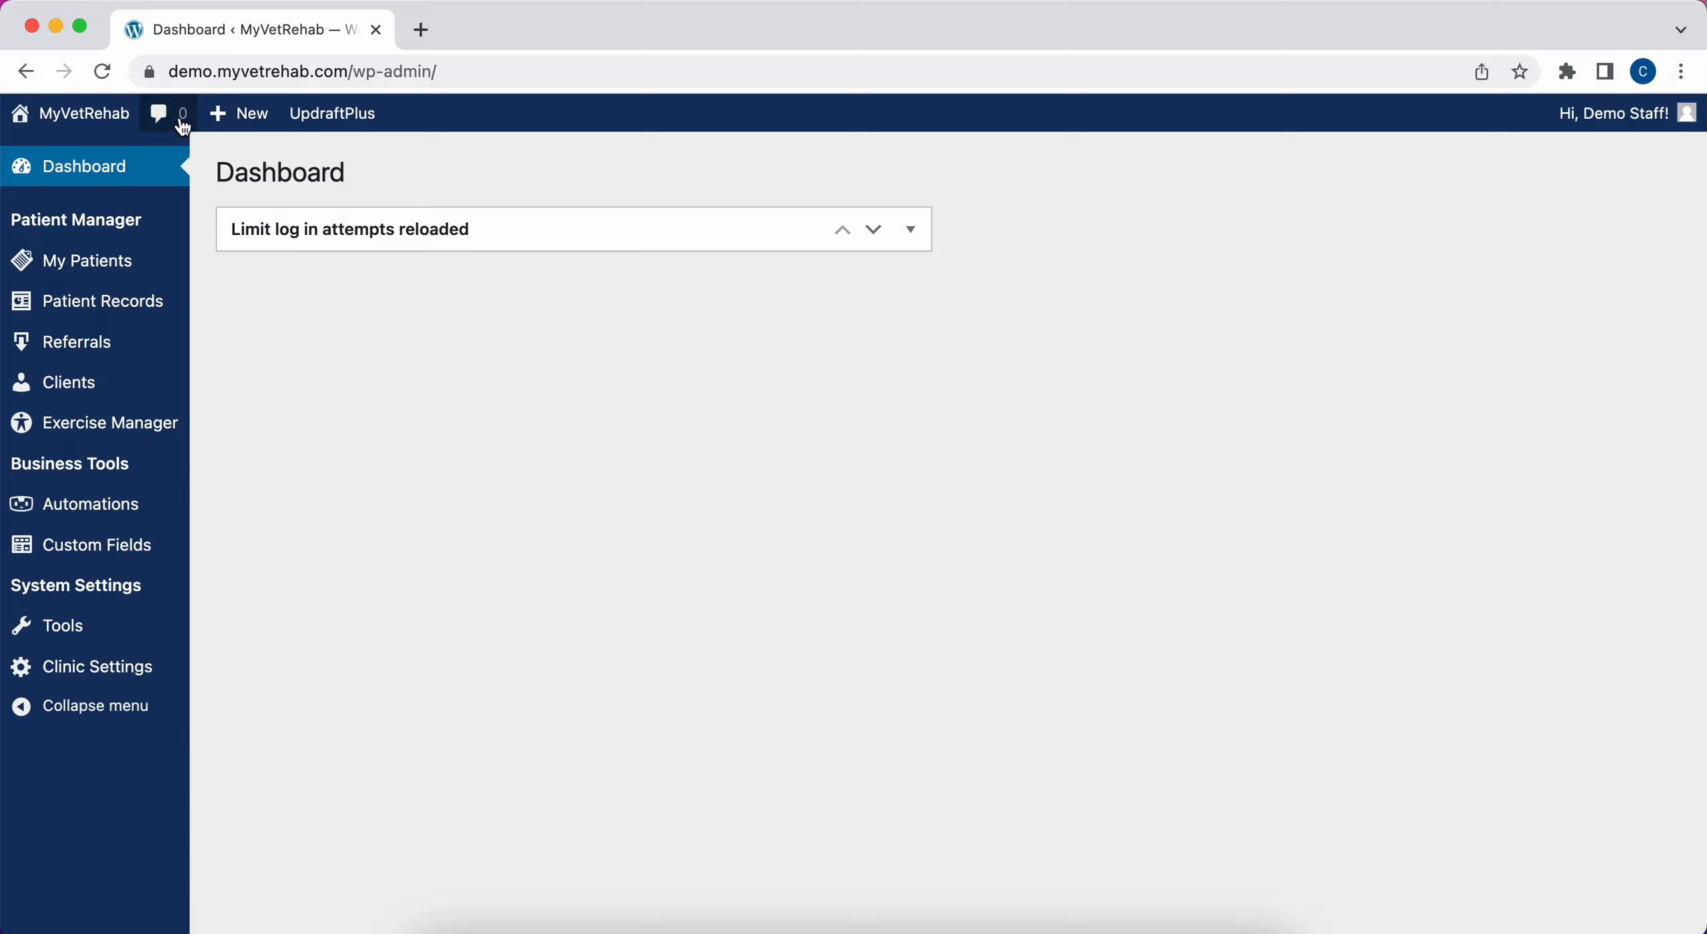
pyautogui.click(81, 158)
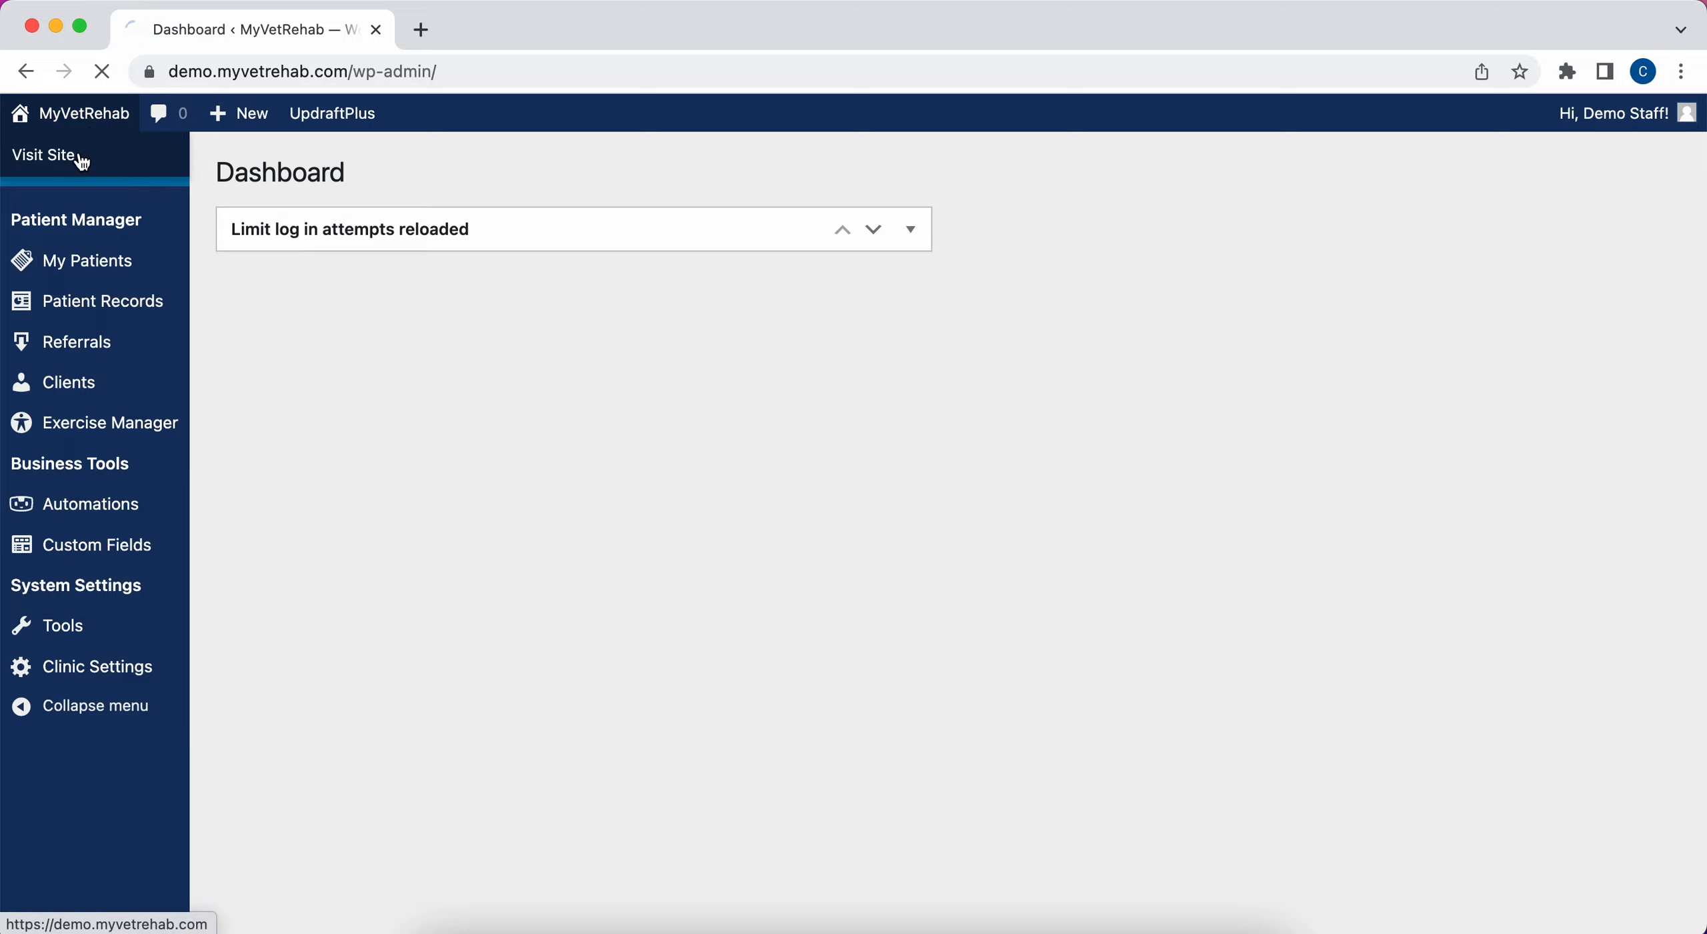